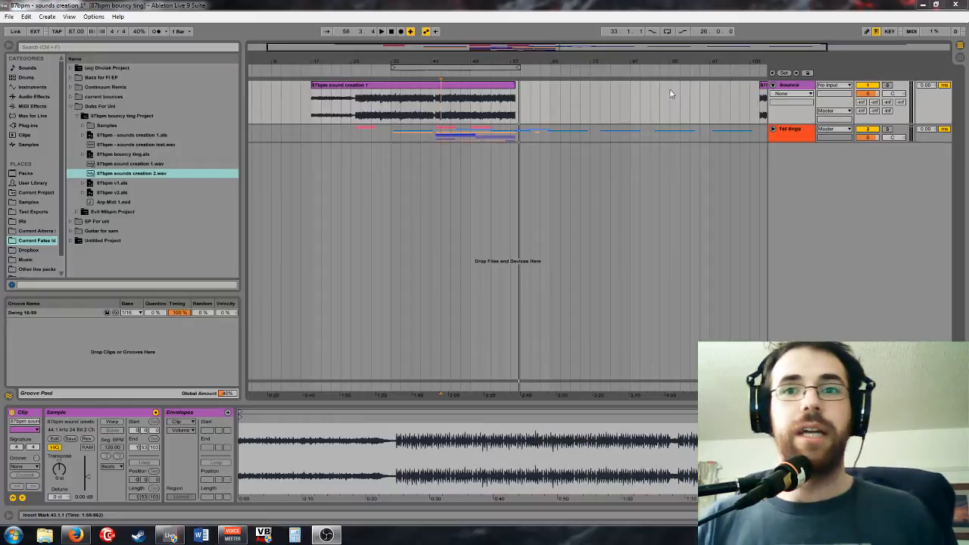
Play the 87bpm sound creation 1 clip on the bounce track from its start
left_click_drag(486, 48, 523, 91)
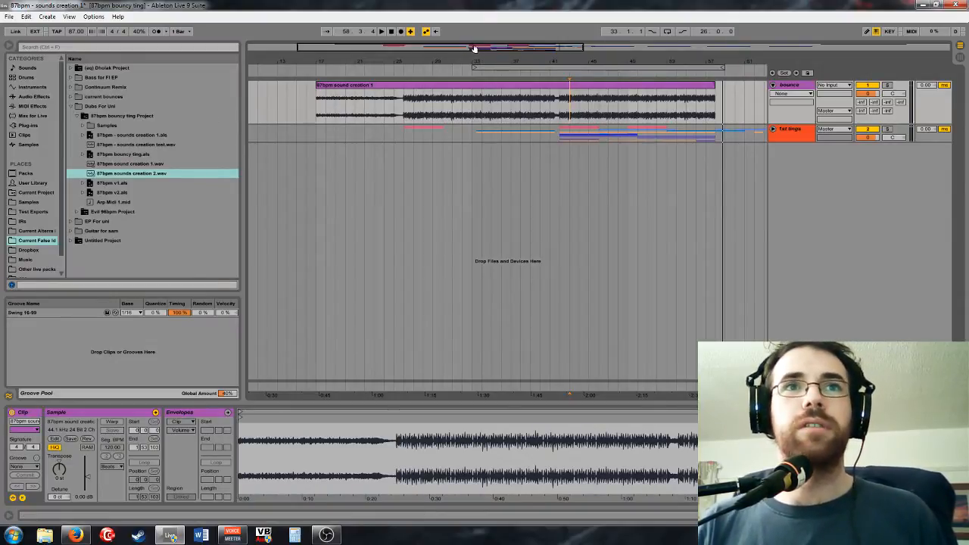
mouse_move(474, 49)
left_mouse_down()
mouse_move(455, 48)
mouse_move(463, 49)
left_mouse_up()
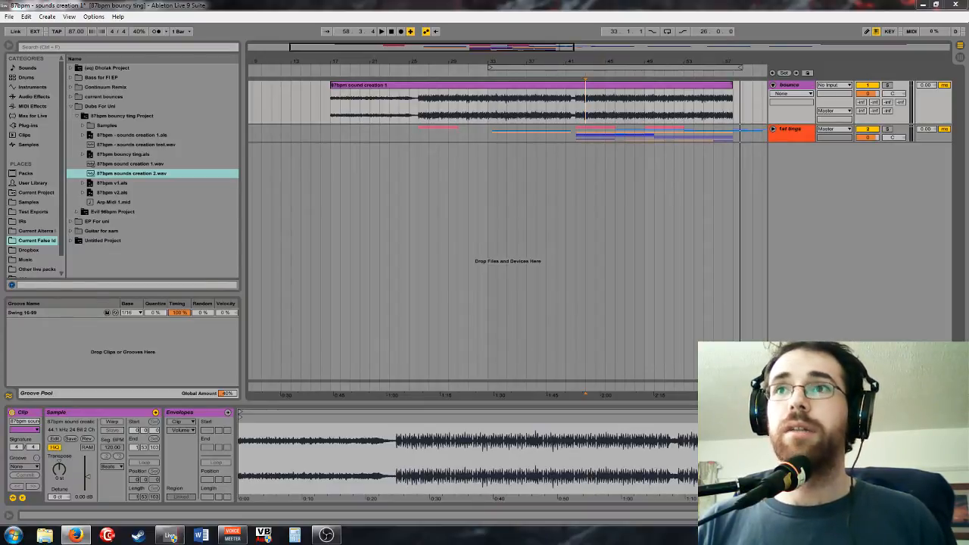
left_click(331, 112)
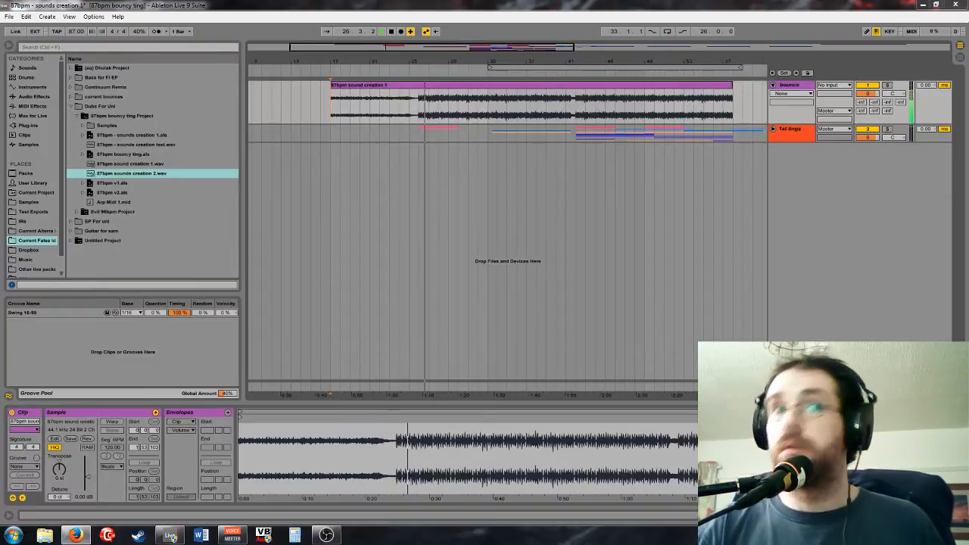
Expand the 1st tings group and look into its TRI FM, SQSA and SQUAR tracks
left_click(773, 128)
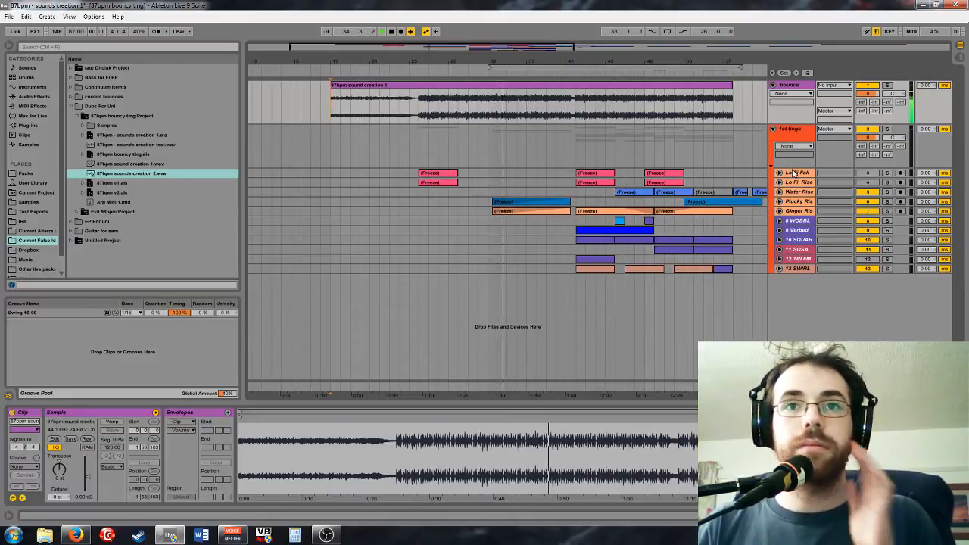
left_click(778, 259)
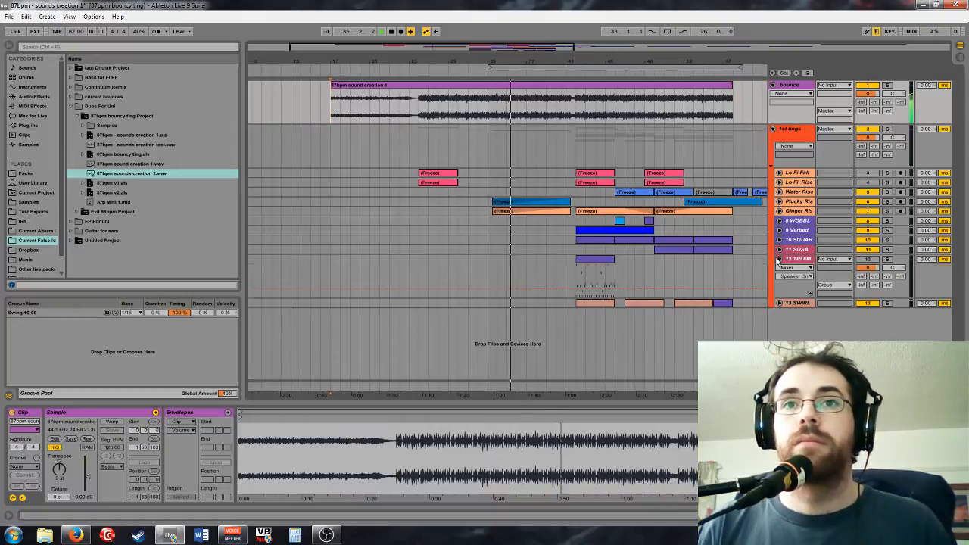
left_click_drag(511, 51, 570, 49)
left_click(779, 259)
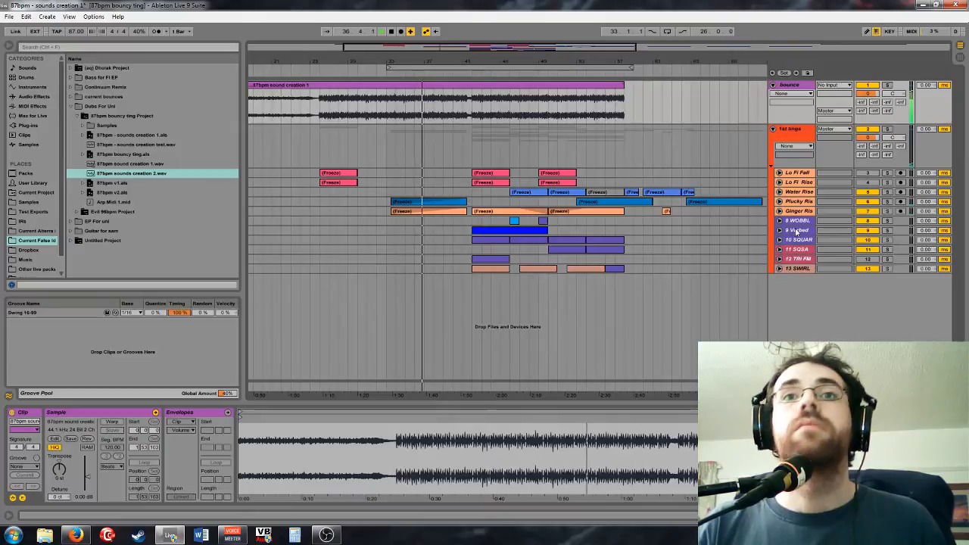
left_click(779, 249)
left_click(780, 240)
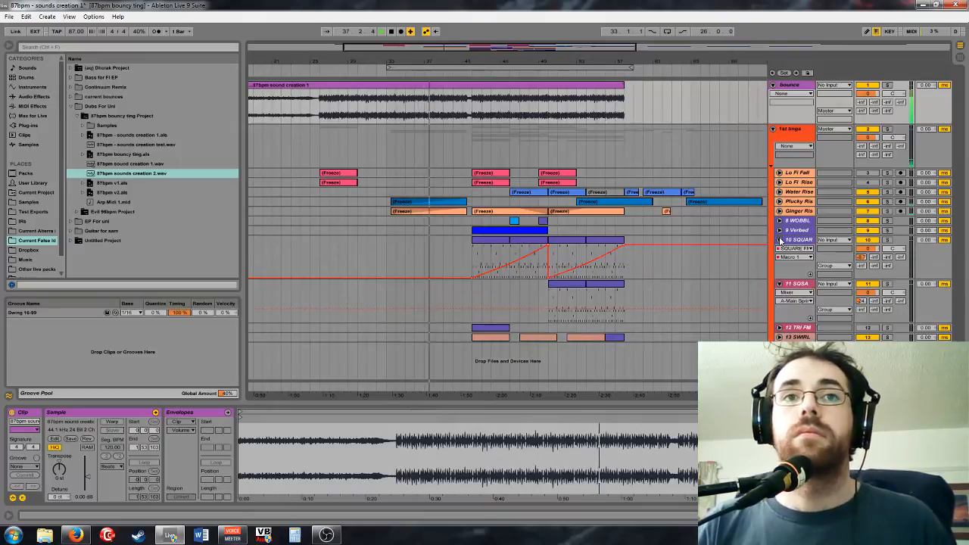
left_click(780, 240)
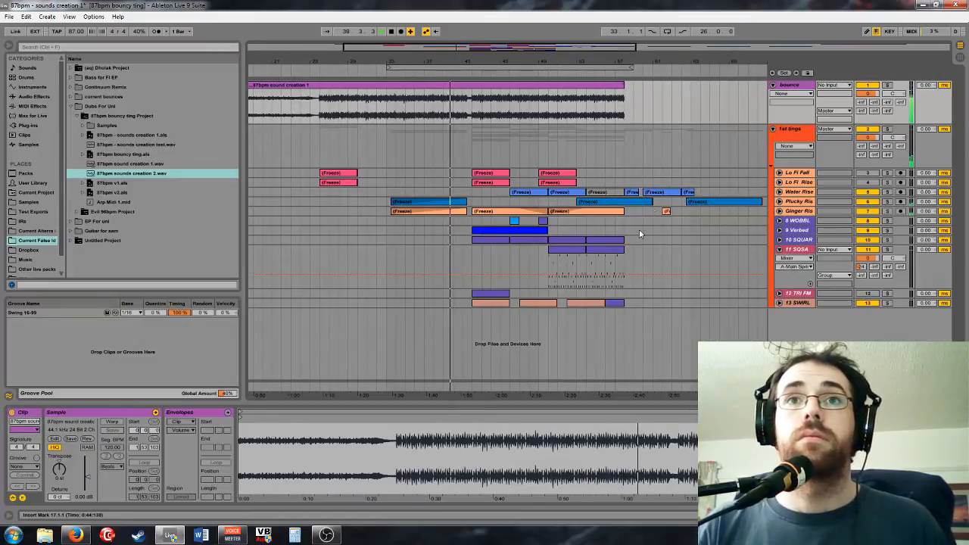
Display the device chain of the 11 SQSA track
left_click_drag(546, 50, 577, 48)
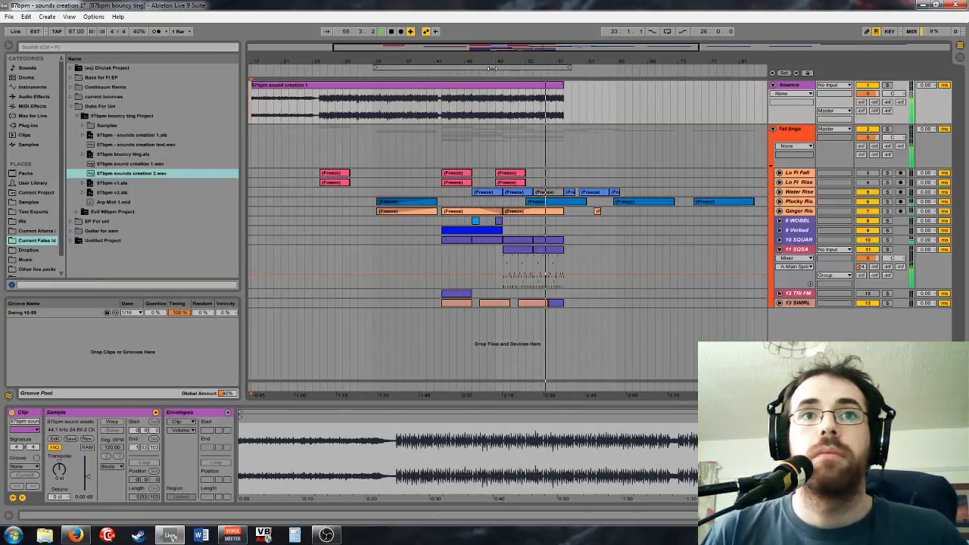
left_click(829, 248)
left_click(795, 252)
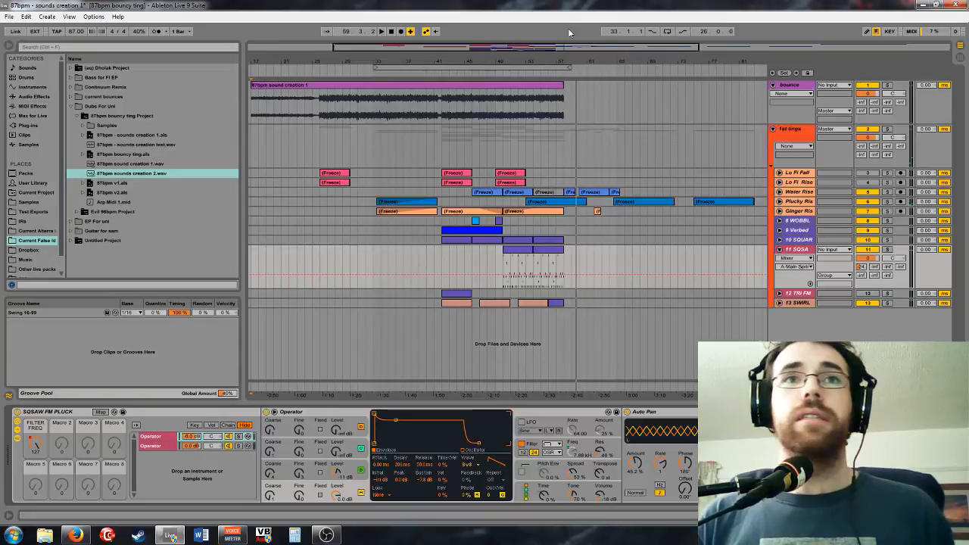
Play the 87bpm sounds creation 2 clip on the bounce track from its start at bar 107
left_click_drag(546, 50, 634, 48)
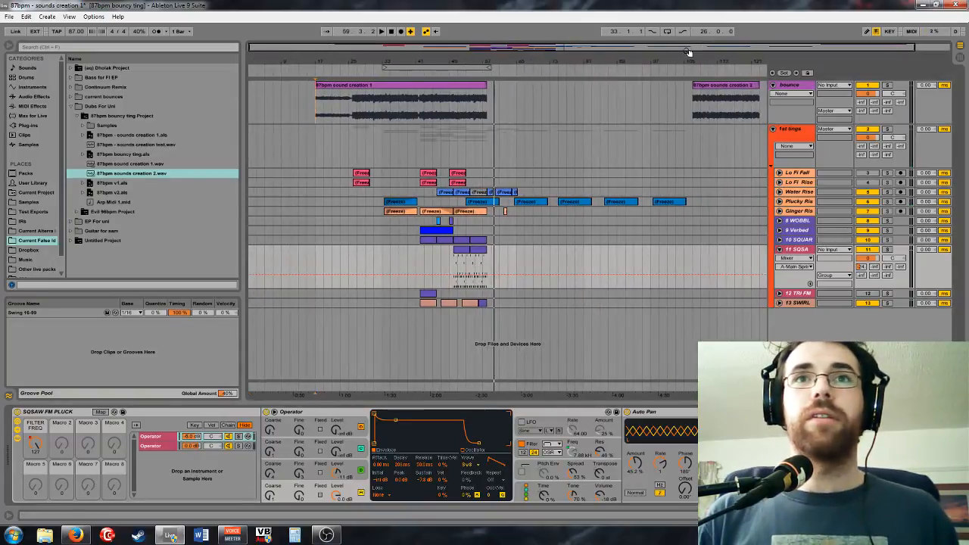
left_click(691, 114)
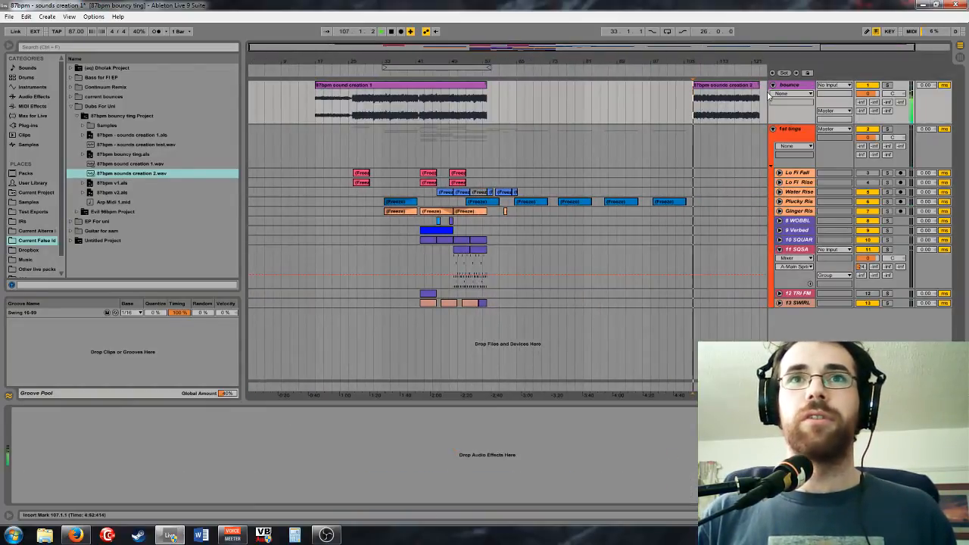
left_click_drag(762, 64, 716, 70)
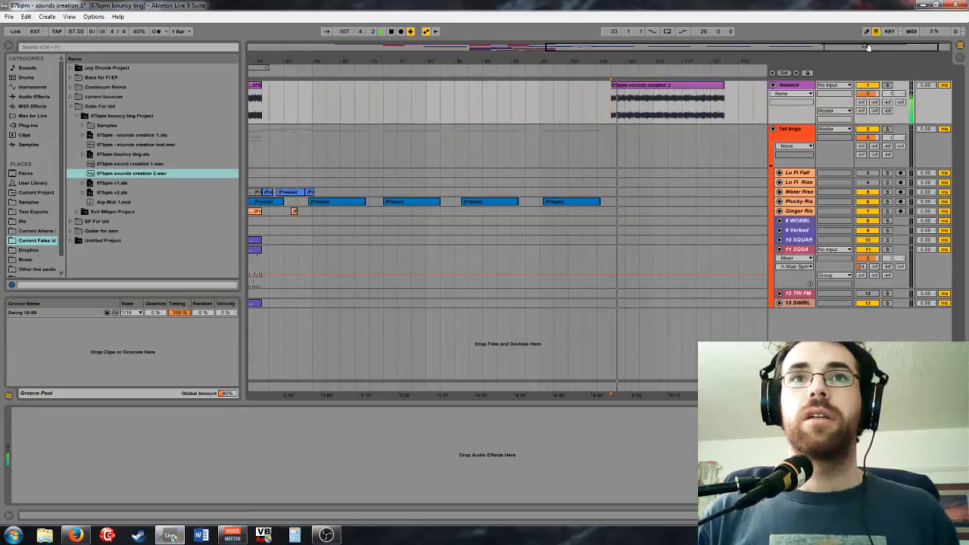
left_click_drag(767, 46, 744, 64)
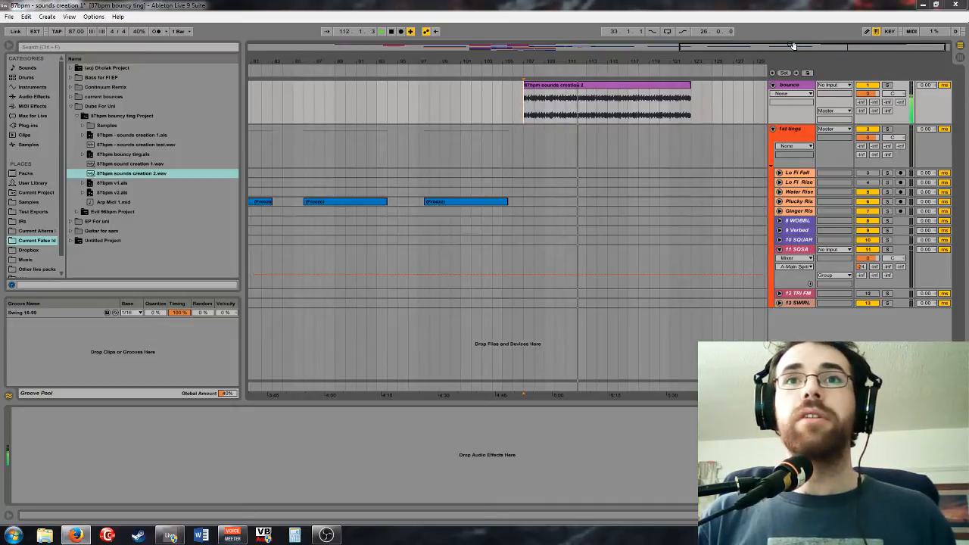
left_click_drag(795, 47, 784, 50)
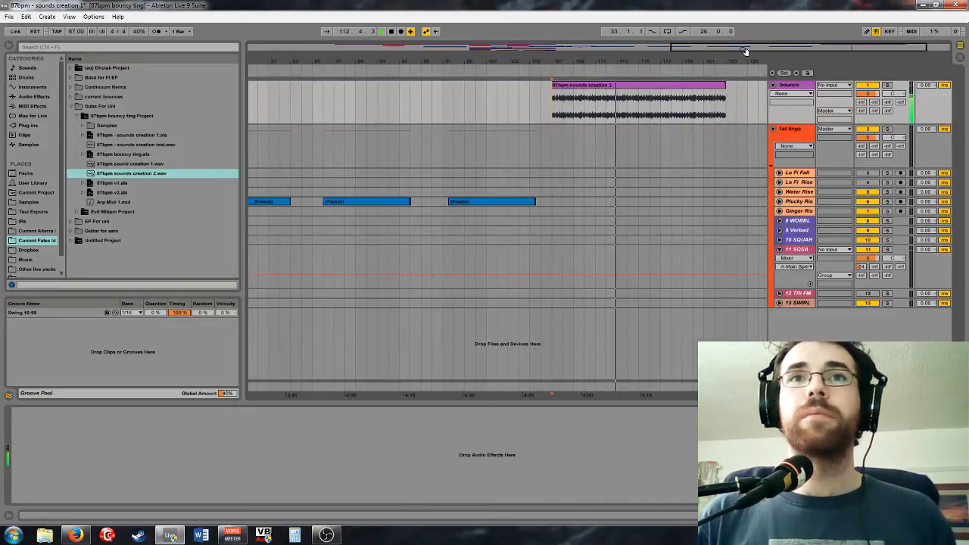
Collapse the 1st tings group and insert a new MIDI track directly below the bounce track
left_click(773, 129)
right_click(788, 88)
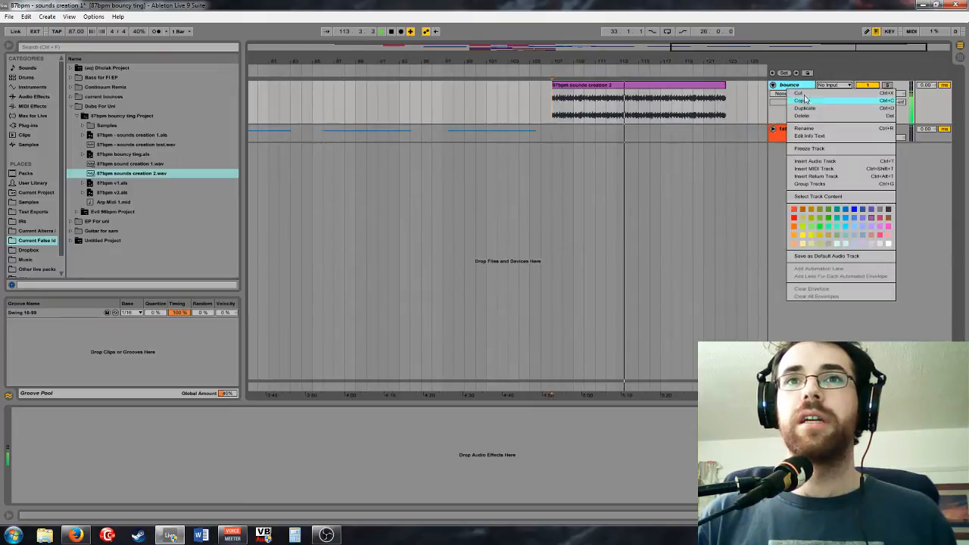
left_click(815, 169)
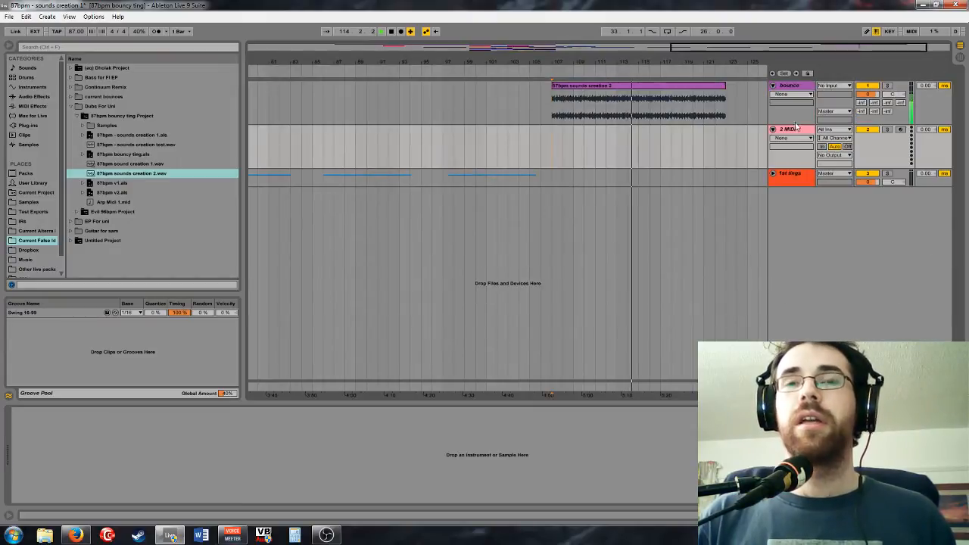
left_click_drag(783, 48, 785, 59)
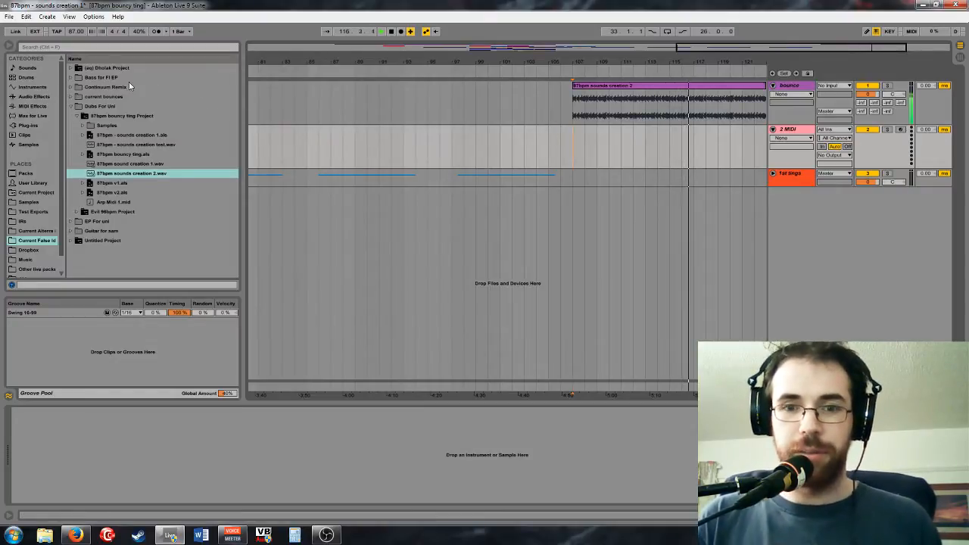
Stop playback and open the SaharanRhythms_Wav_SP folder within Noiiz > Percussion in the Samples place
key("space")
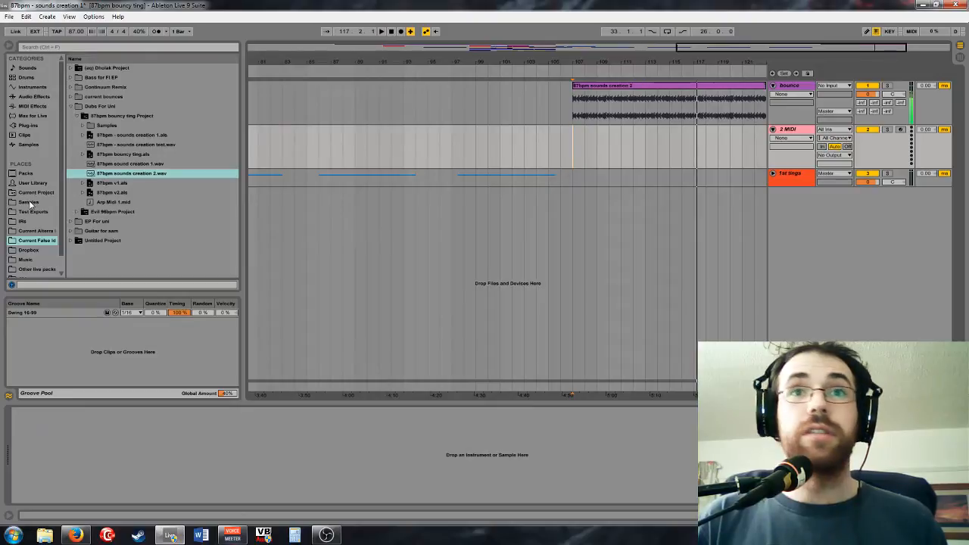
left_click(29, 202)
scroll(223, 103, "down", 5)
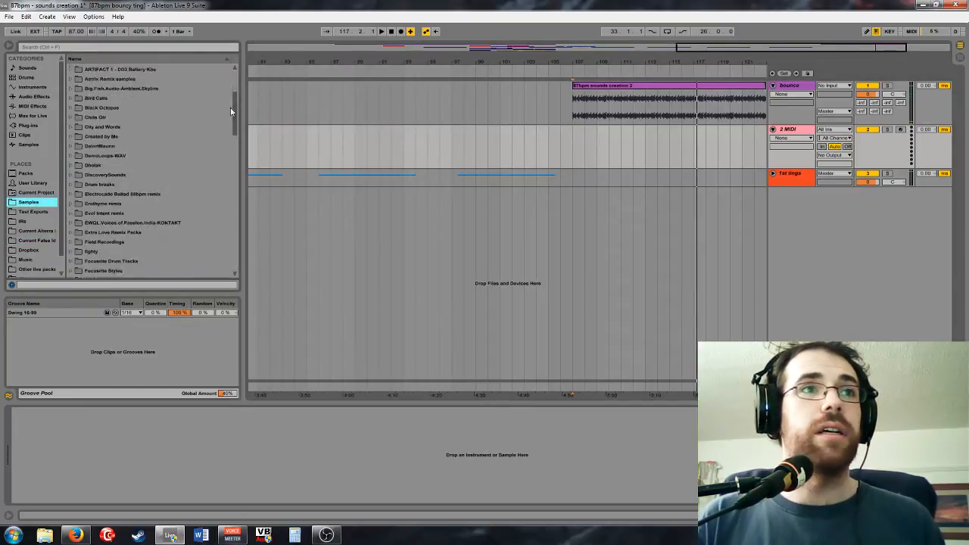
scroll(129, 145, "down", 8)
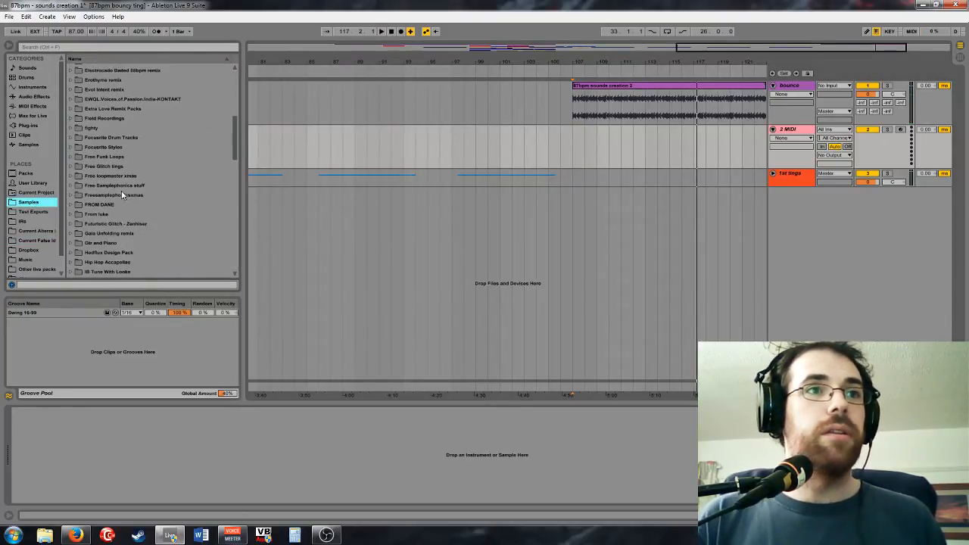
scroll(123, 198, "down", 4)
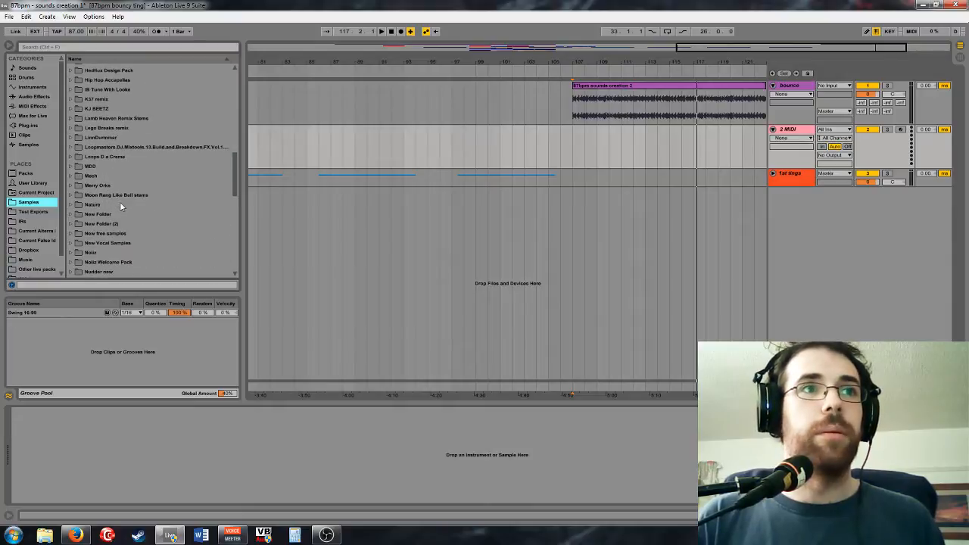
scroll(100, 198, "down", 2)
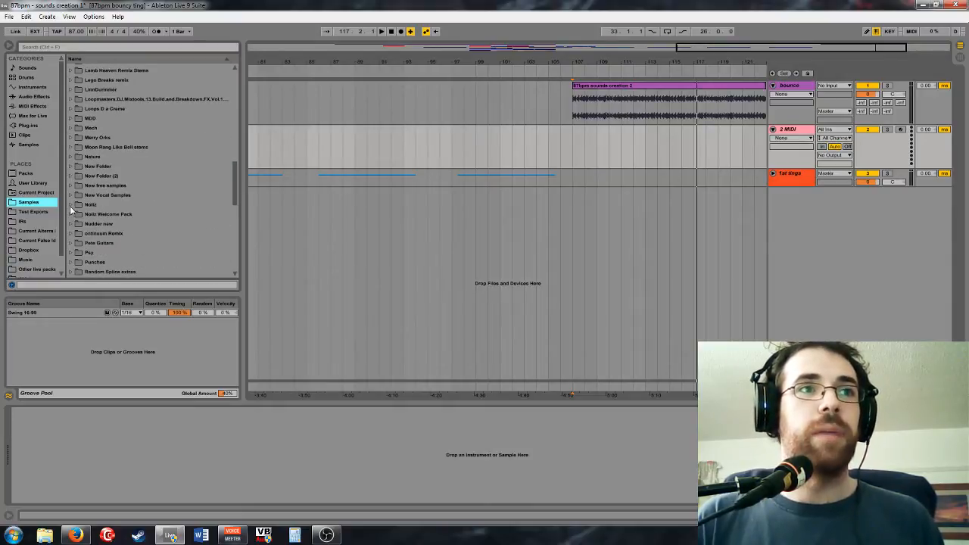
left_click(70, 204)
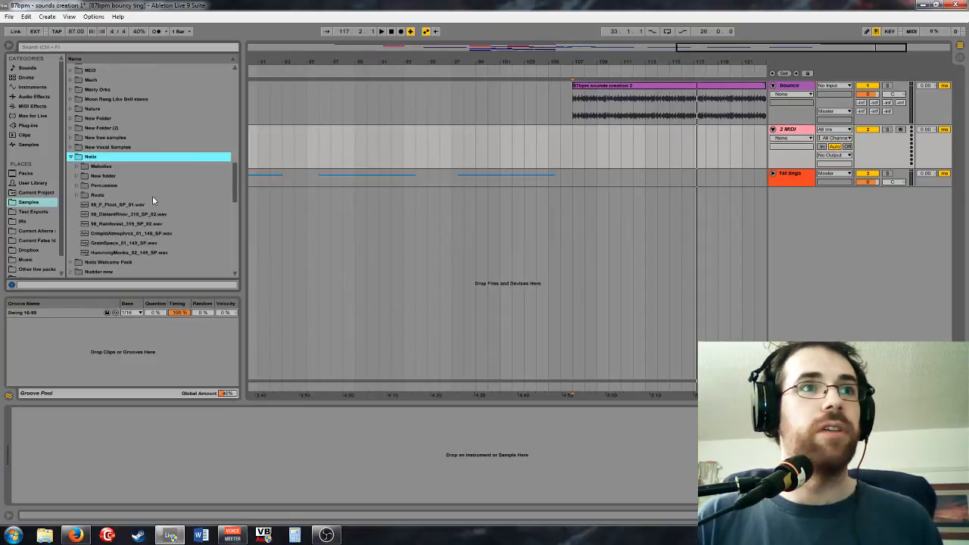
left_click(77, 185)
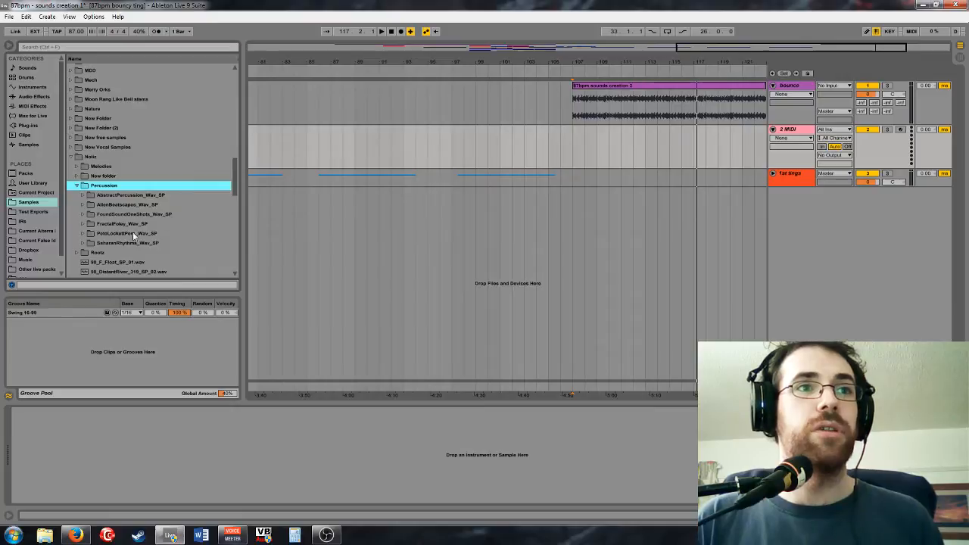
left_click(83, 242)
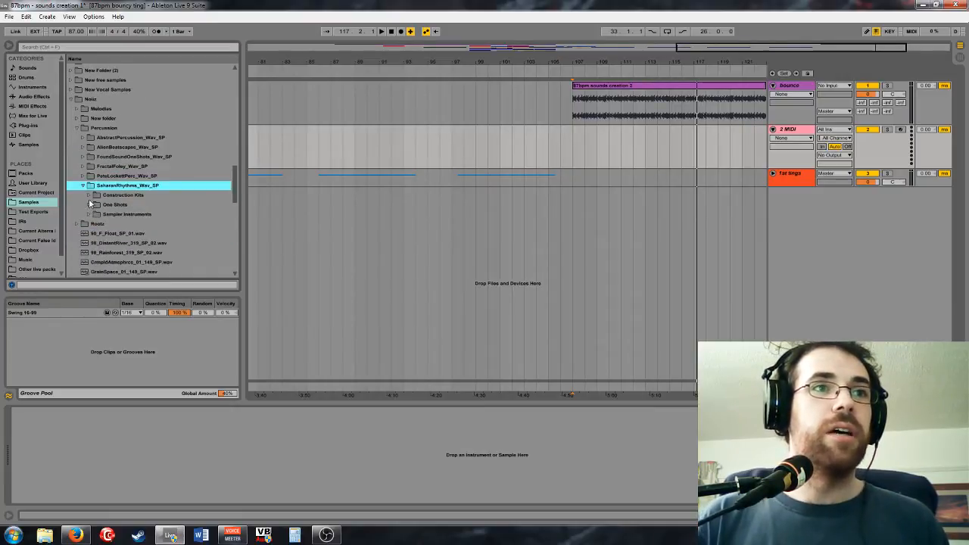
Look through the One Shots and Construction Kits folders of SaharanRhythms_Wav_SP
left_click(89, 204)
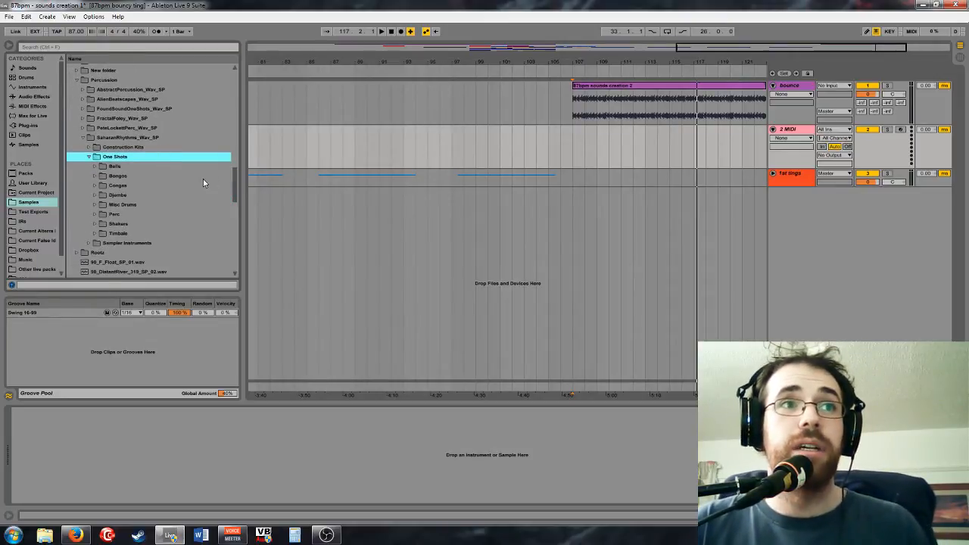
left_click(92, 148)
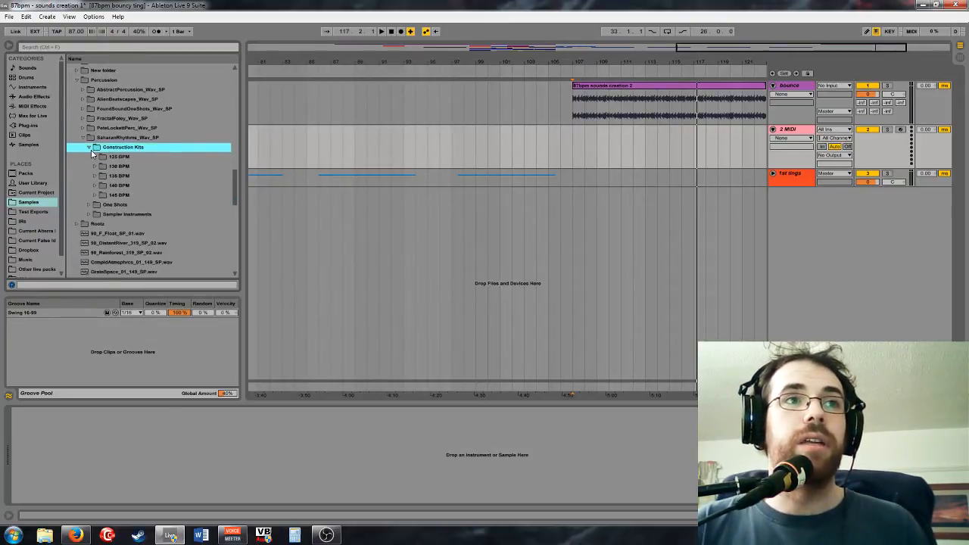
left_click(89, 148)
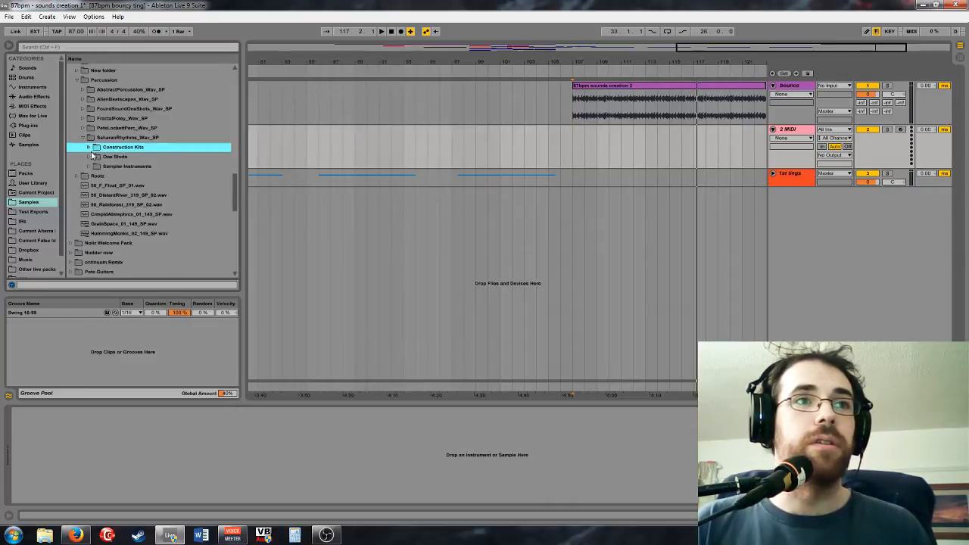
left_click(93, 158)
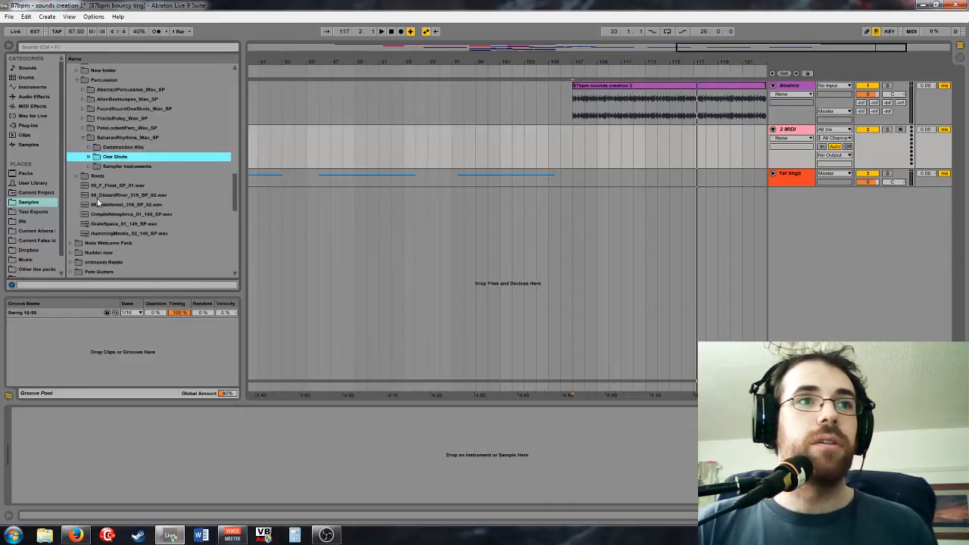
left_click(89, 157)
Load Misc Drums.adv from Sampler Instruments > Ableton Sampler onto the new MIDI track
left_click(88, 167)
left_click(95, 176)
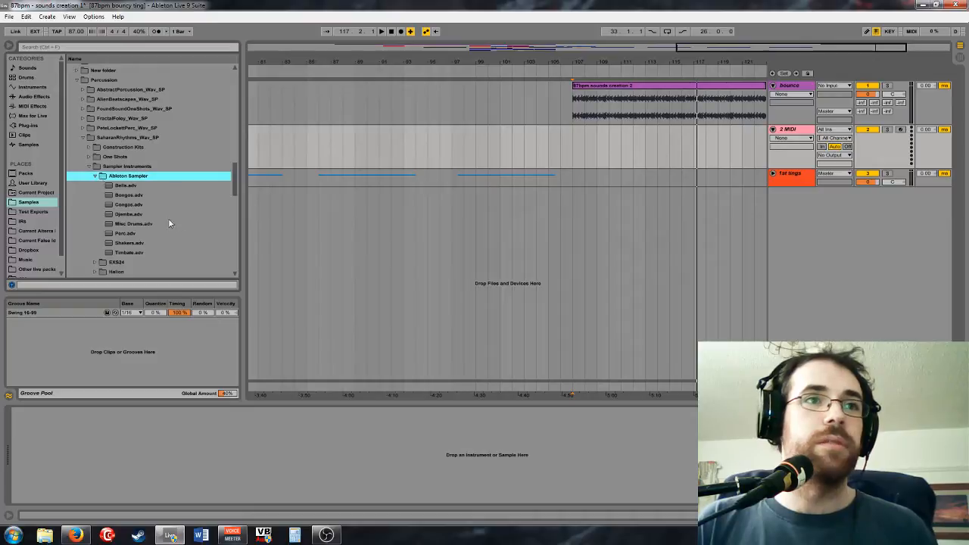
left_click_drag(127, 226, 577, 156)
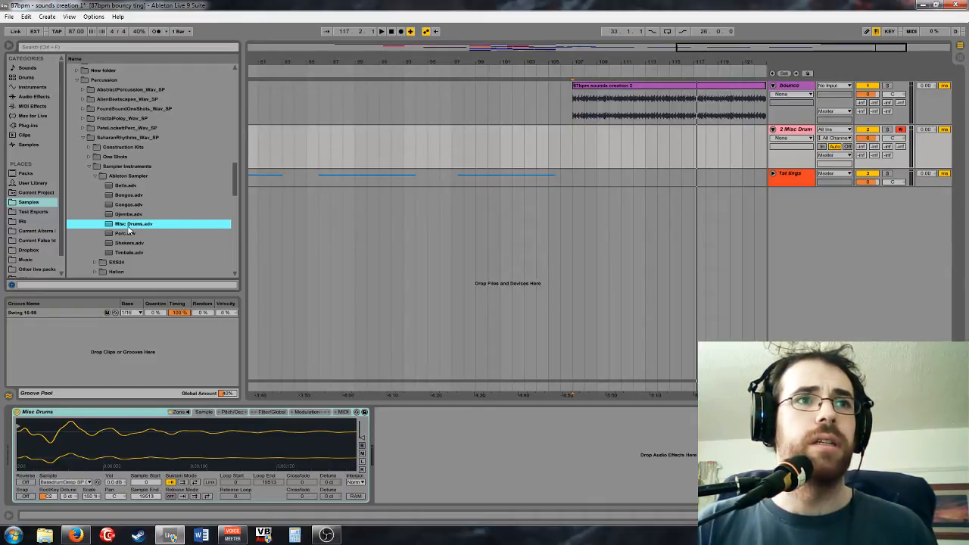
Delete the Misc Drums instrument from the MIDI track and load Misc Drums.adv onto it again
left_click_drag(122, 346, 126, 448)
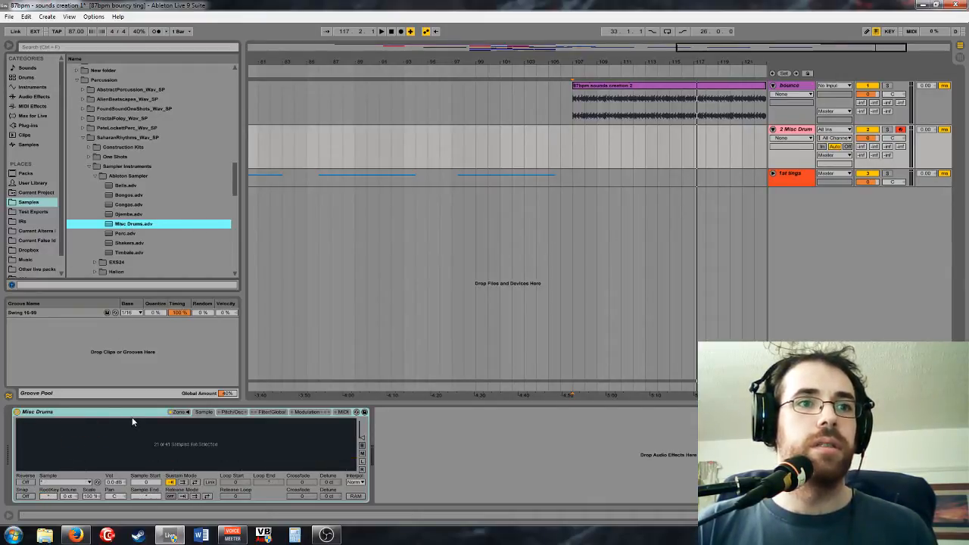
left_click(133, 415)
key("Delete")
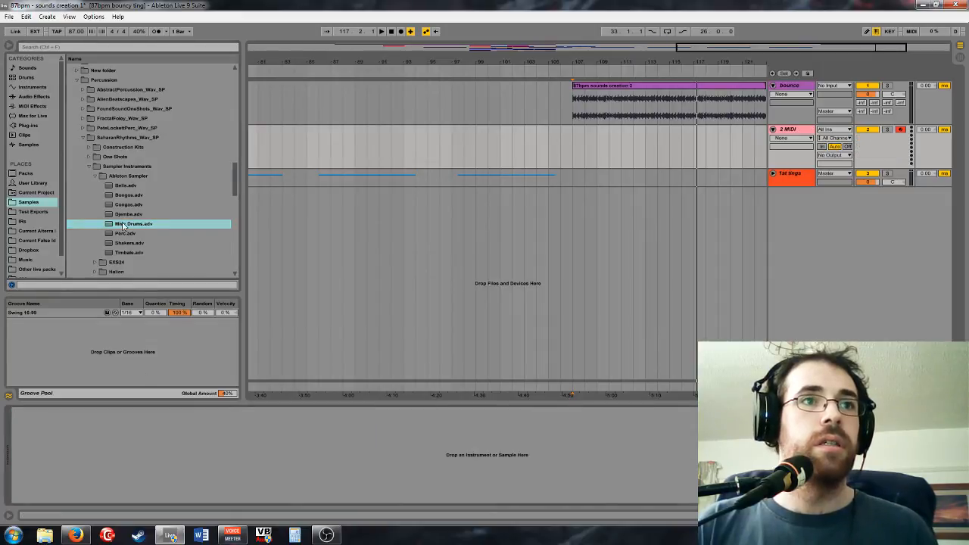
left_click_drag(123, 226, 142, 393)
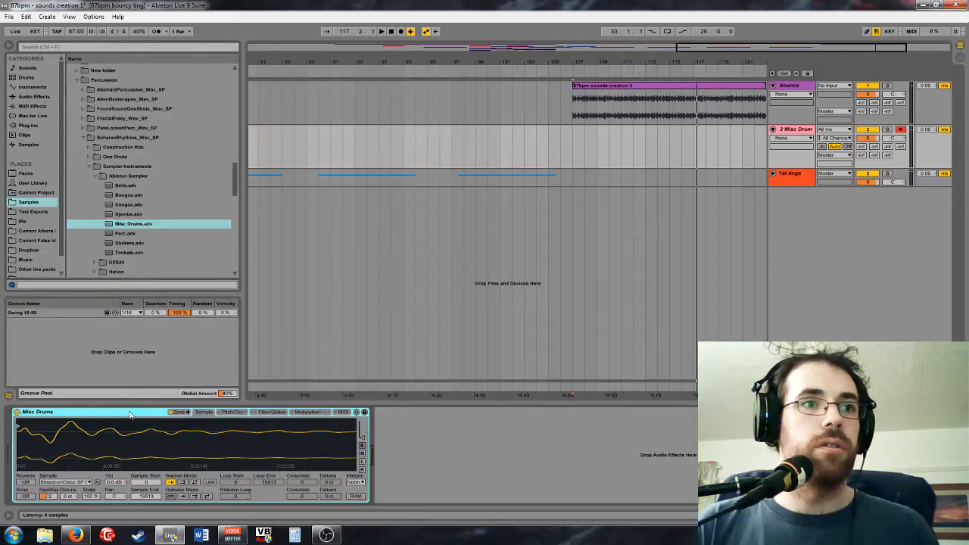
Remove the Misc Drums instrument, reload Misc Drums.adv on the same MIDI track, and look through its sample zones
key("Delete")
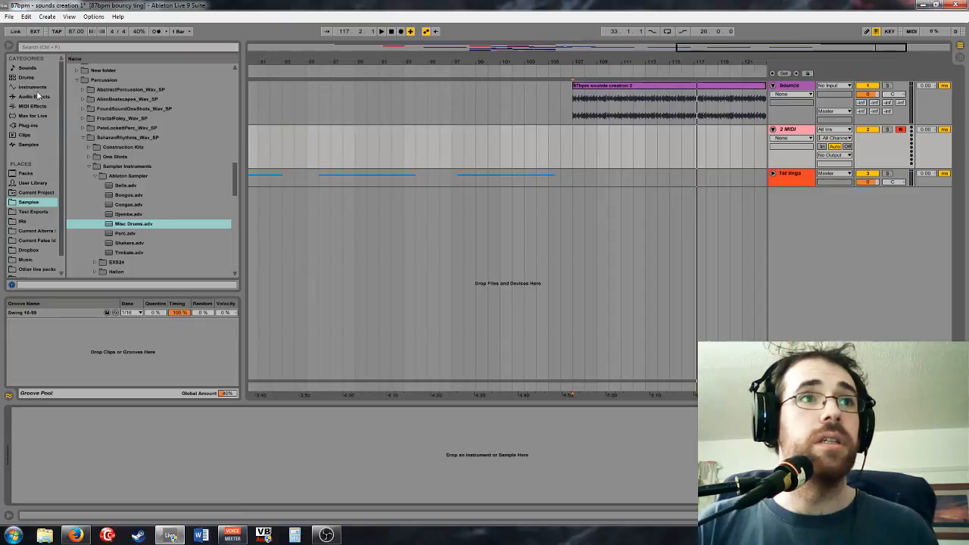
left_click_drag(128, 227, 158, 426)
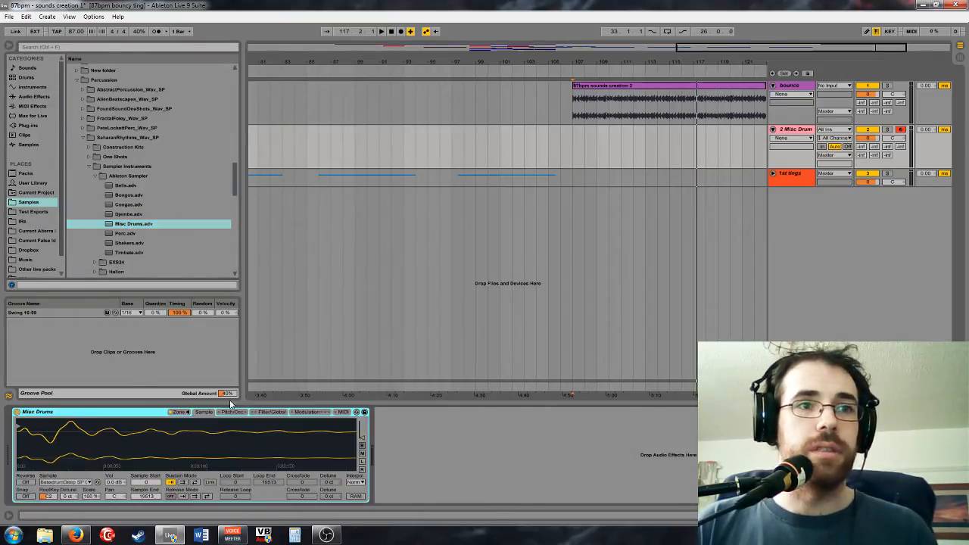
left_click(179, 412)
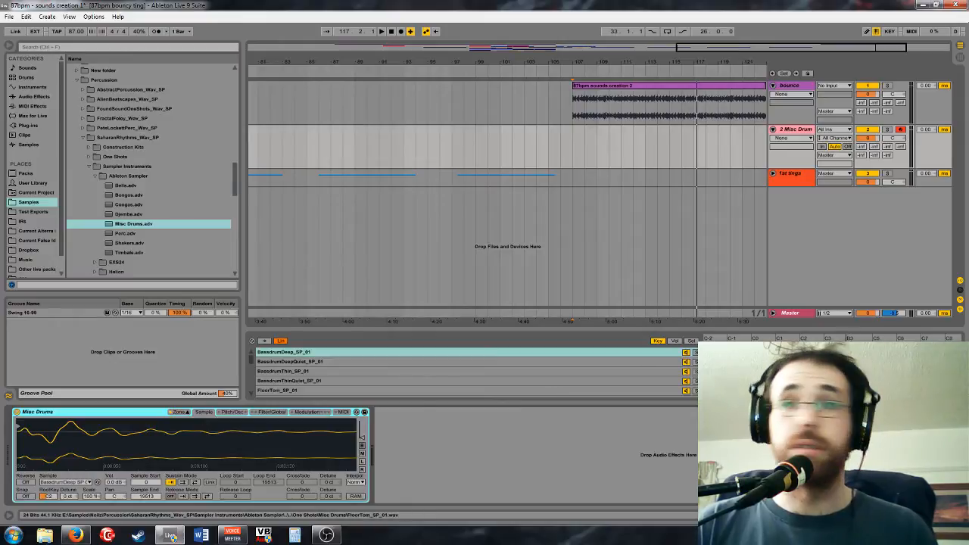
scroll(477, 373, "down", 4)
scroll(477, 368, "up", 5)
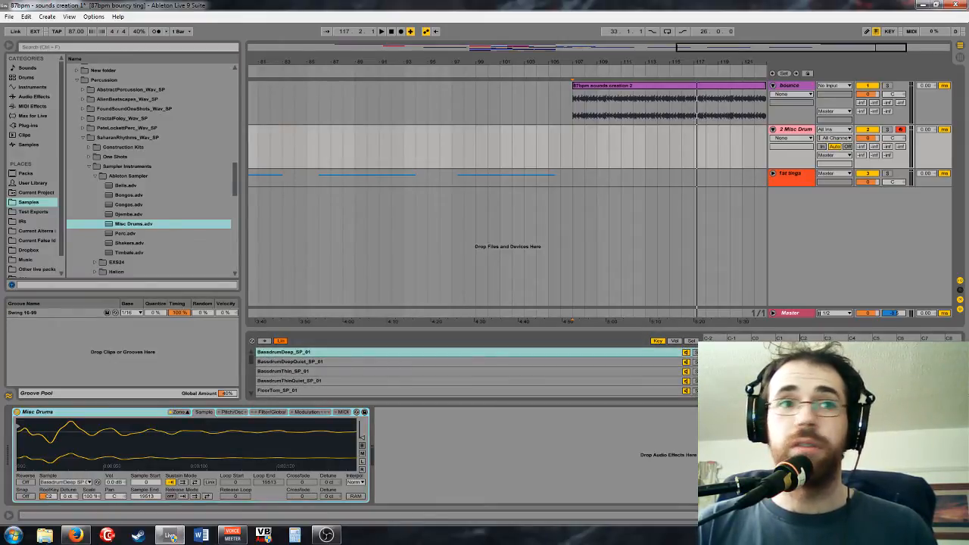
scroll(477, 373, "down", 5)
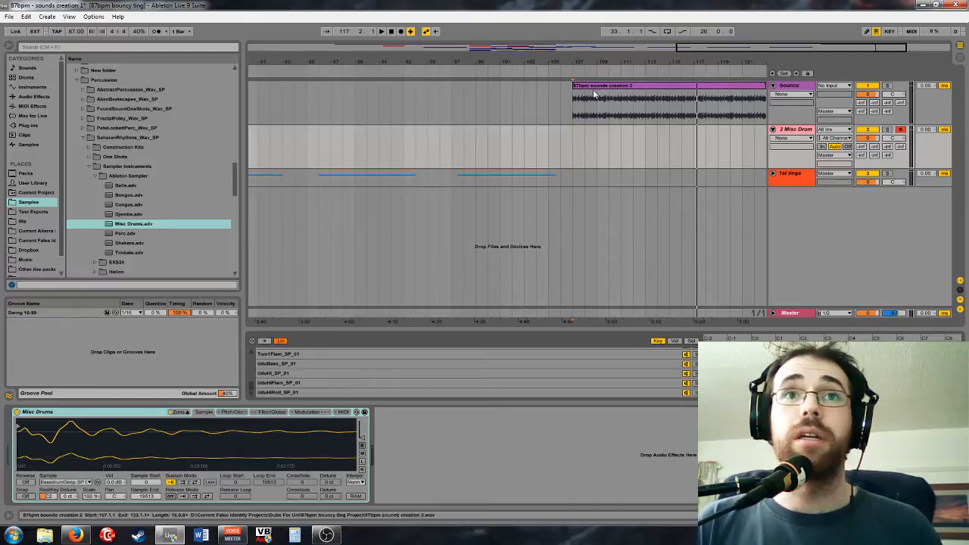
Move the 87bpm sounds creation 2 clip on the Bounce track so that it starts at bar 101
left_click(574, 142)
left_click_drag(574, 142, 635, 148)
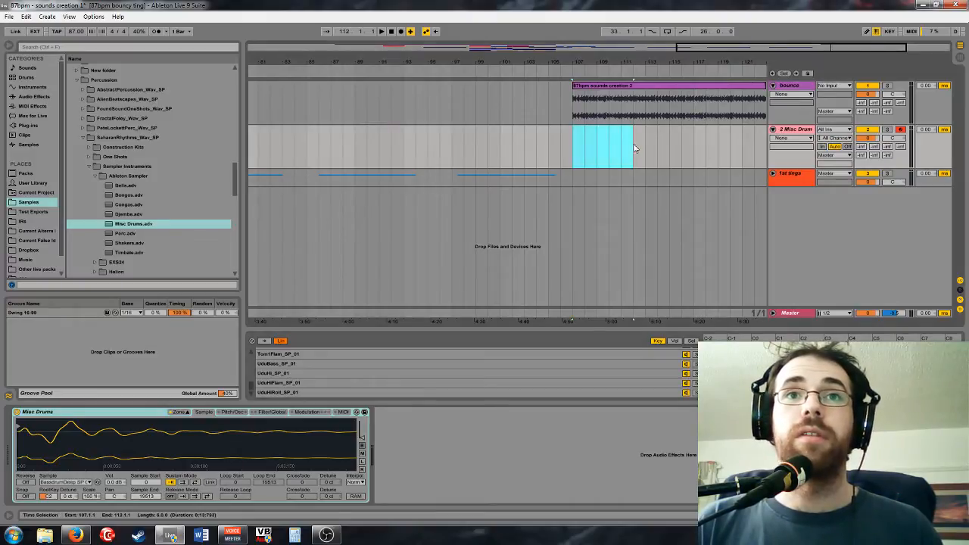
mouse_move(723, 47)
left_mouse_down()
mouse_move(723, 21)
mouse_move(725, 41)
left_mouse_up()
left_click(552, 87)
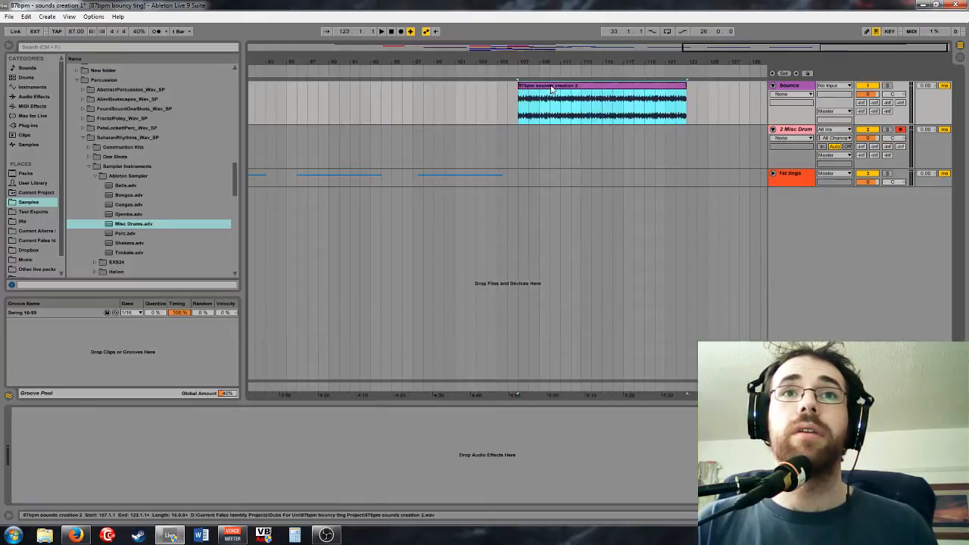
left_click_drag(554, 90, 483, 92)
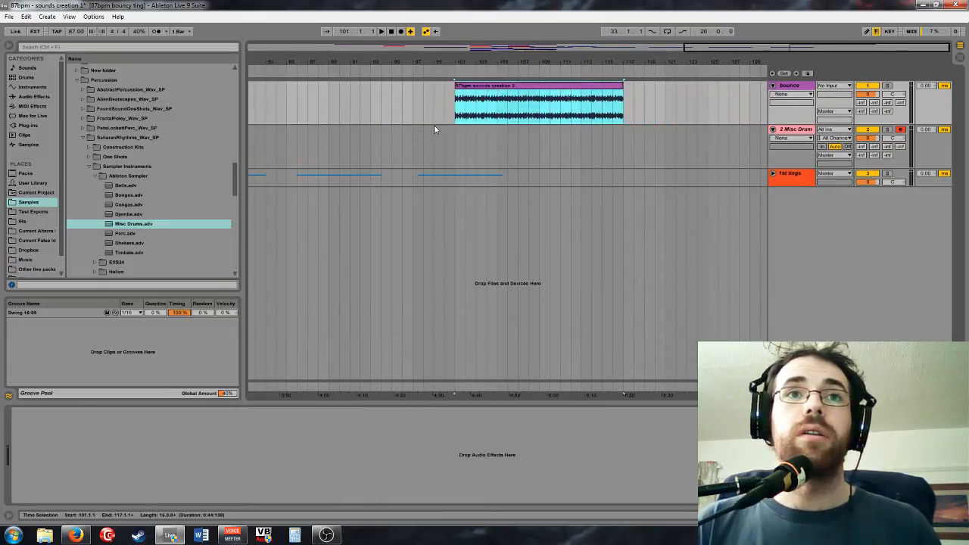
Insert an empty four-bar MIDI clip at bar 101 on the Misc Drums track and open it in an enlarged note editor
left_click(456, 139)
left_click_drag(457, 139, 497, 140)
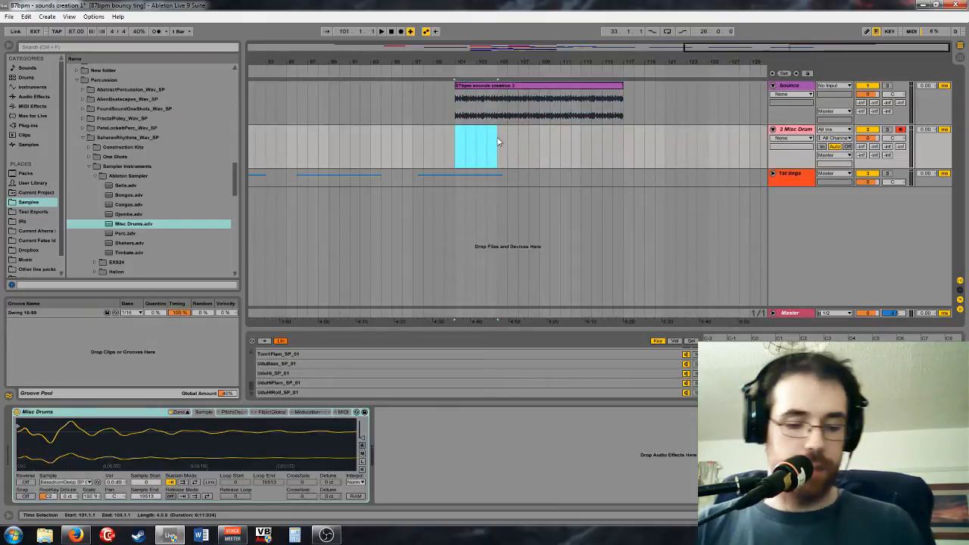
key("ctrl+shift+m")
double_click(476, 130)
left_click_drag(331, 401, 330, 194)
left_click_drag(227, 323, 255, 354)
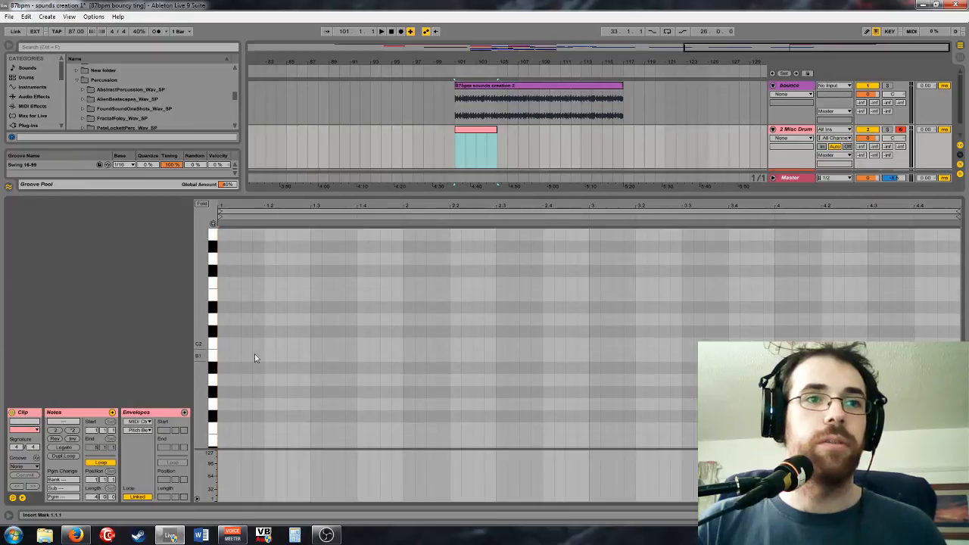
Audition the Misc Drums keys from C2 to E2 and lower the Sampler's global volume to -9.56 dB
left_click(213, 345)
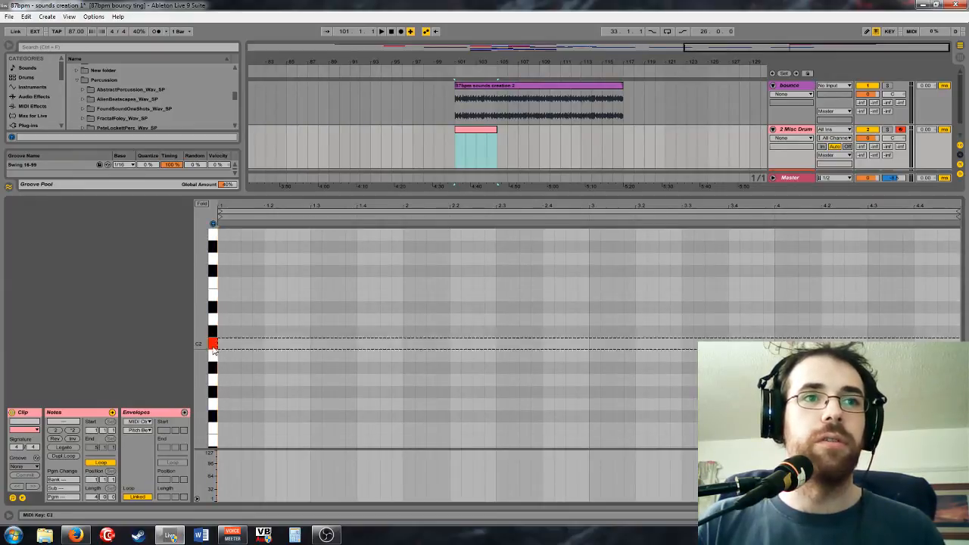
left_click(213, 348)
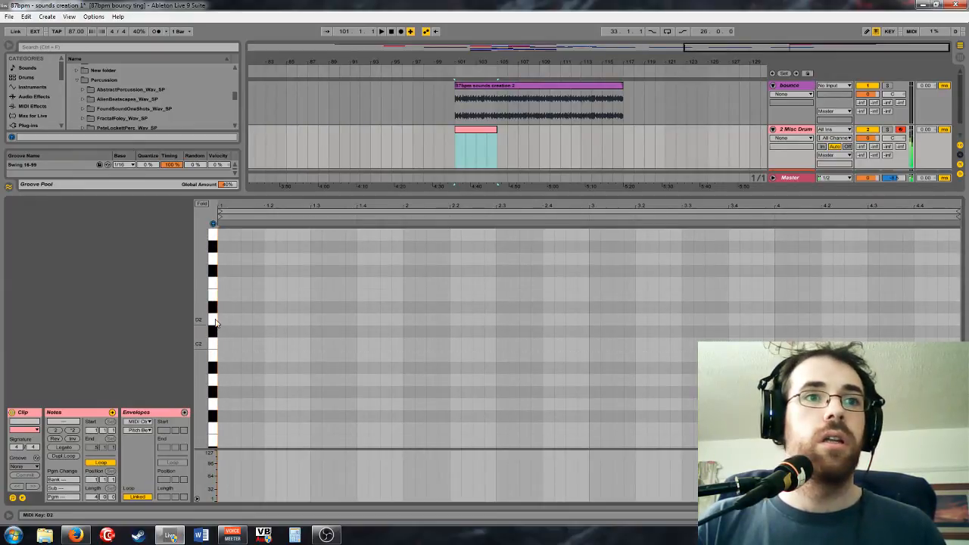
left_click(213, 310)
left_click(213, 298)
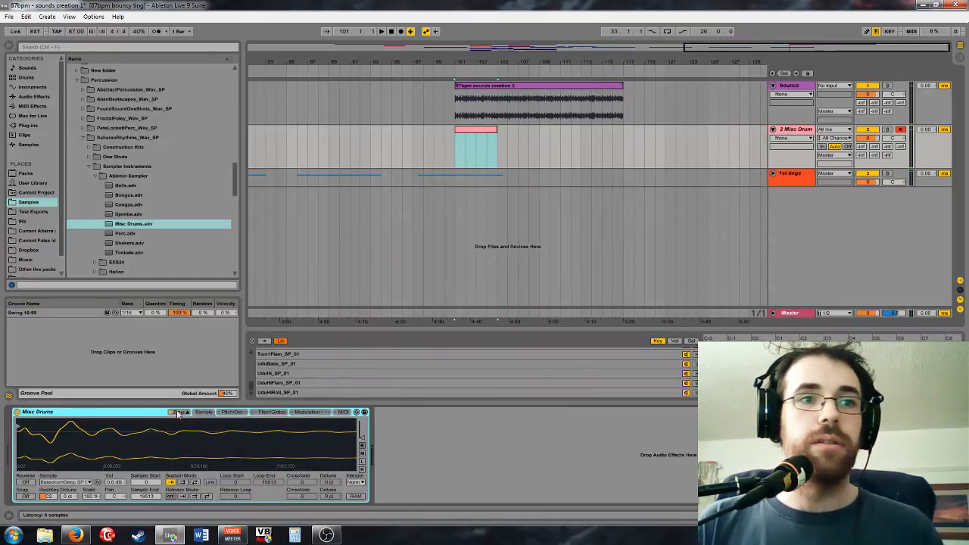
left_click(271, 412)
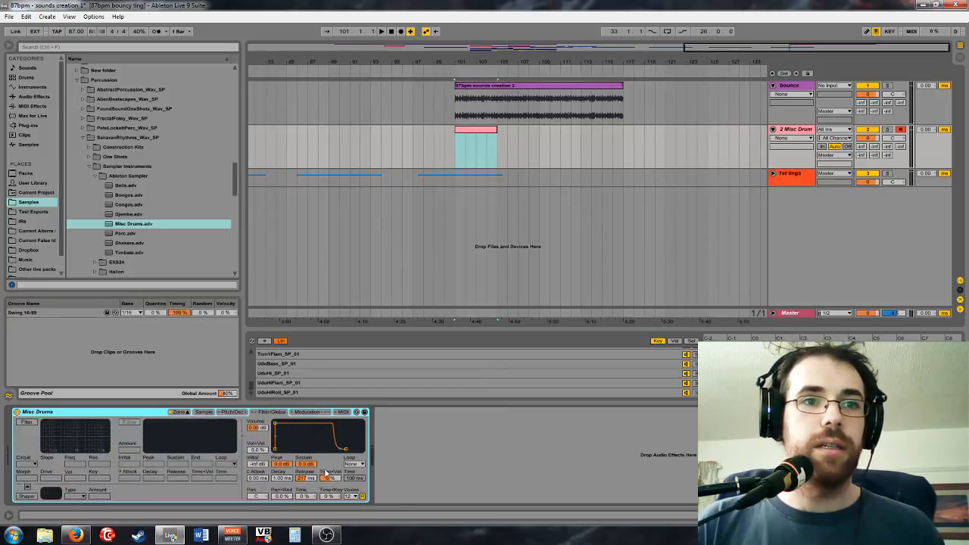
left_click_drag(258, 427, 258, 455)
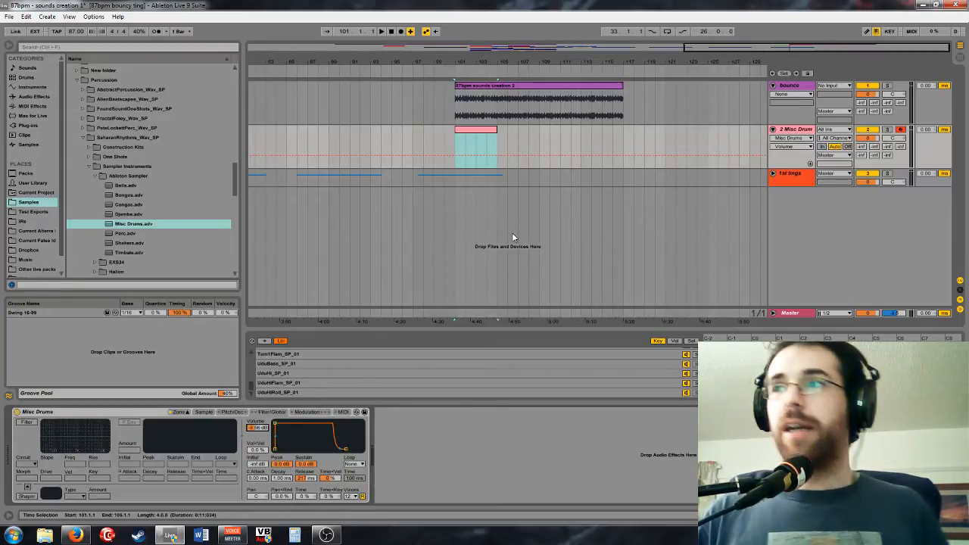
Reopen the empty Misc Drums MIDI clip's note editor, with the arrangement zoomed in around bars 101 to 105
left_click(474, 154)
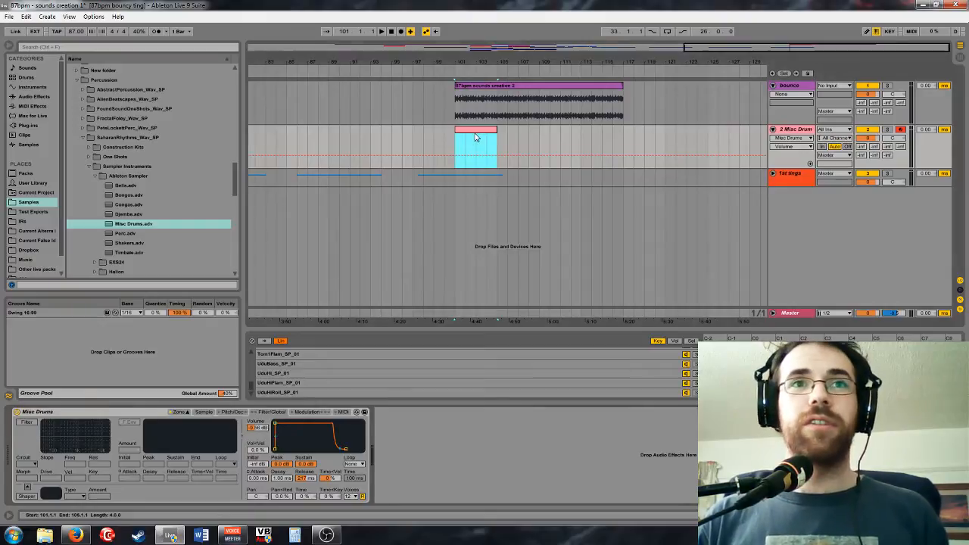
double_click(467, 133)
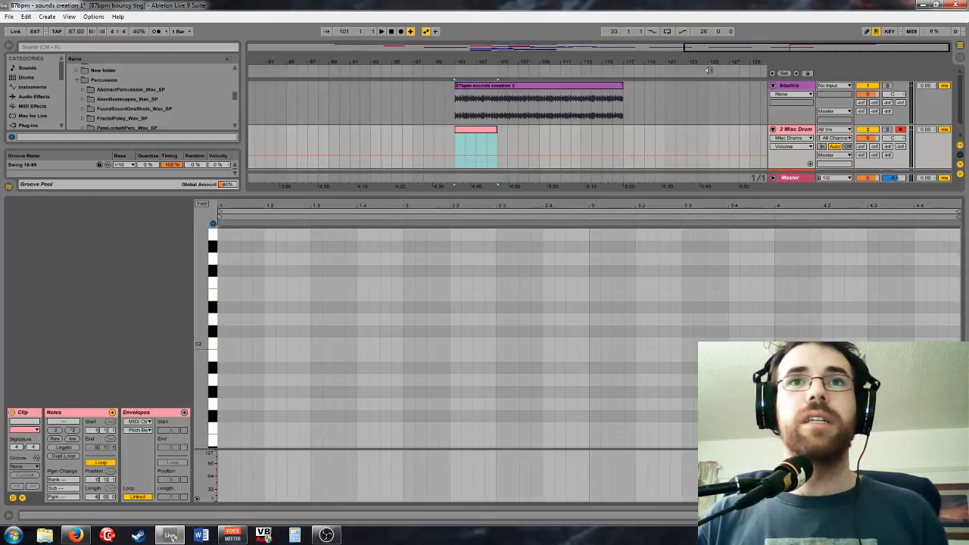
left_click_drag(740, 63, 764, 79)
left_click_drag(811, 50, 753, 70)
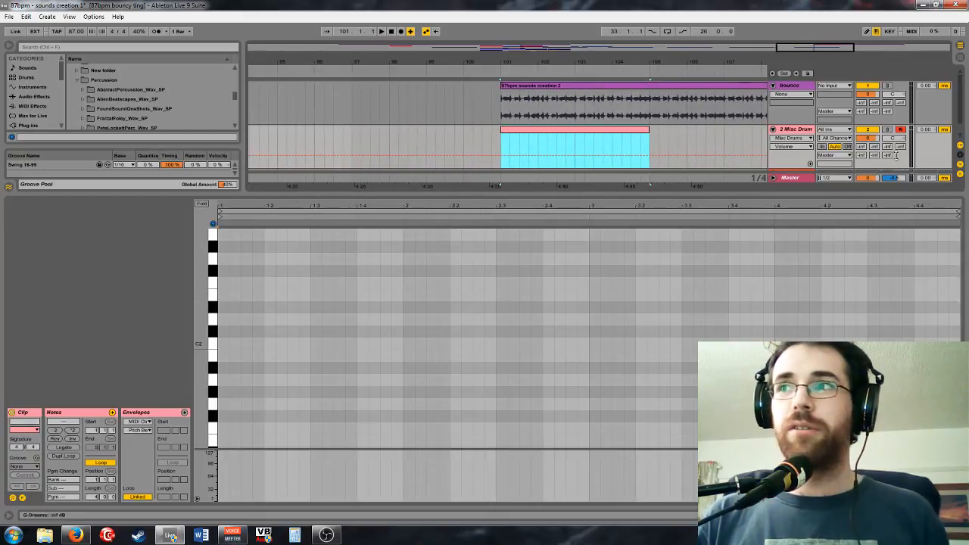
left_click(593, 136)
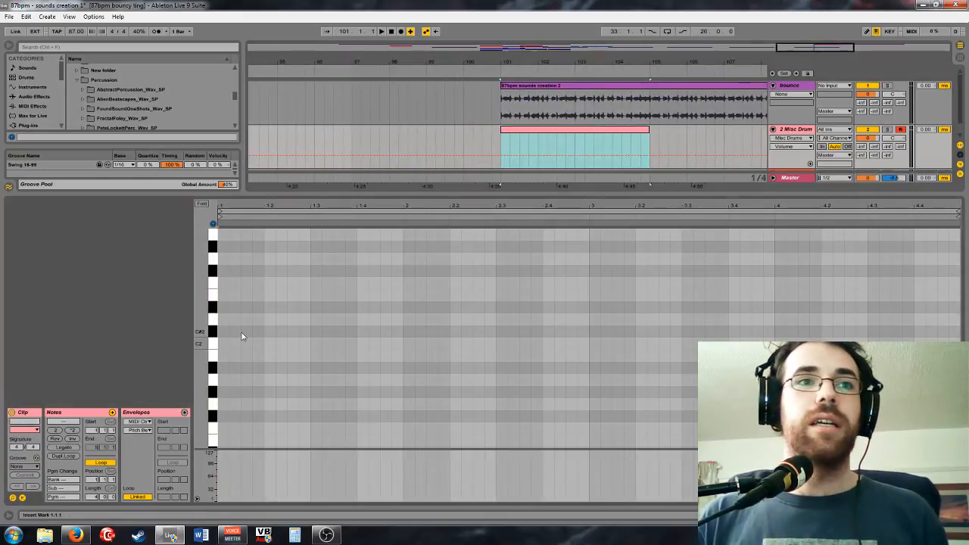
Audition the Misc Drums sounds on the keys from F2 up to C3
left_click(213, 290)
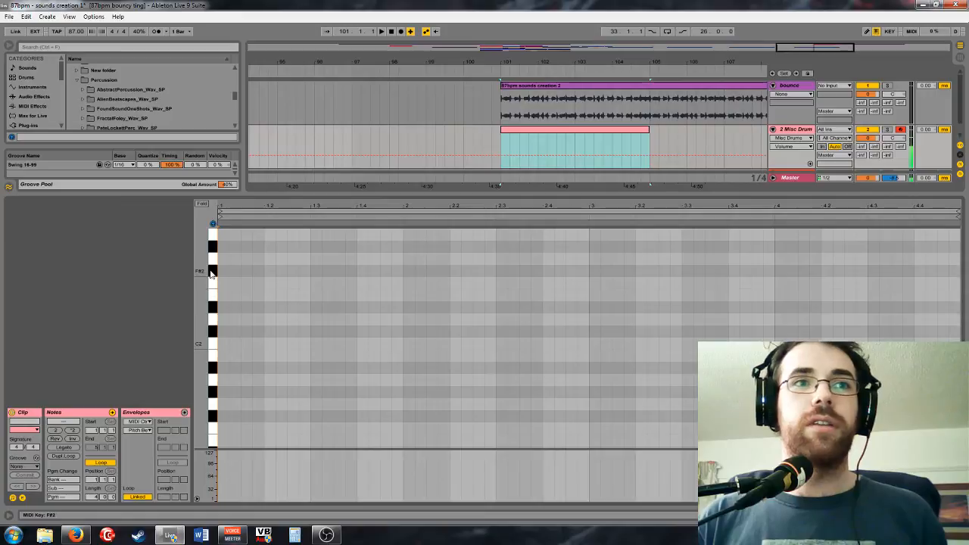
left_click(213, 272)
left_click(212, 259)
left_click(212, 247)
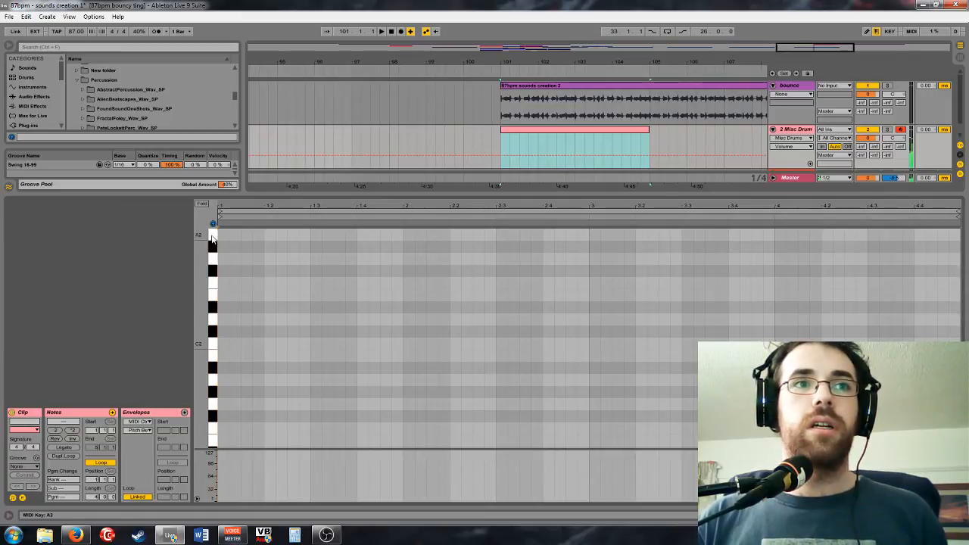
scroll(238, 295, "up", 1)
left_click(212, 251)
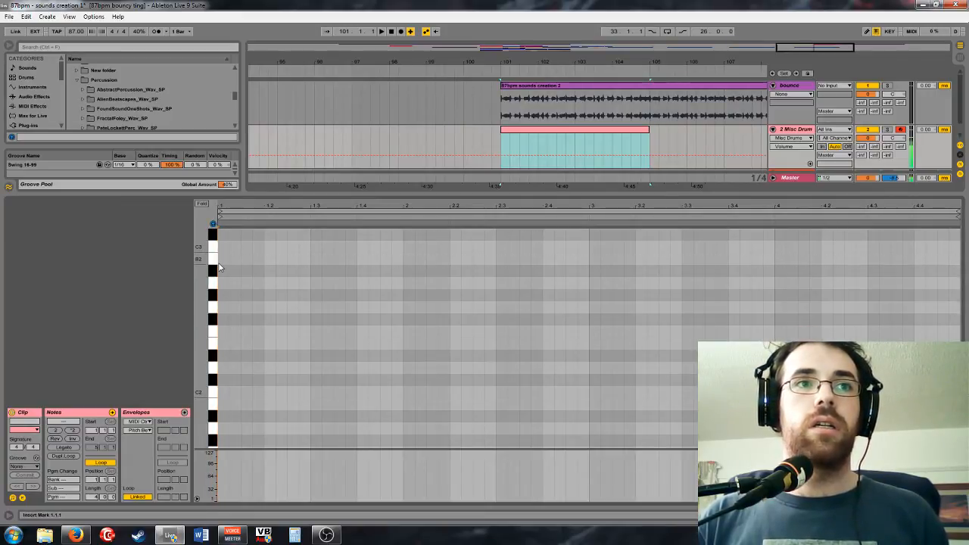
left_click(213, 283)
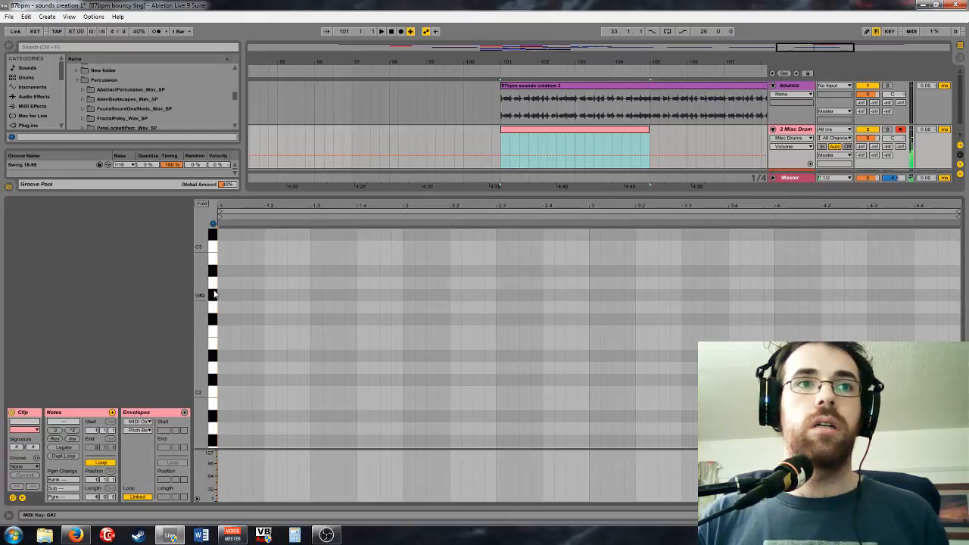
left_click(213, 295)
scroll(249, 303, "up", 1)
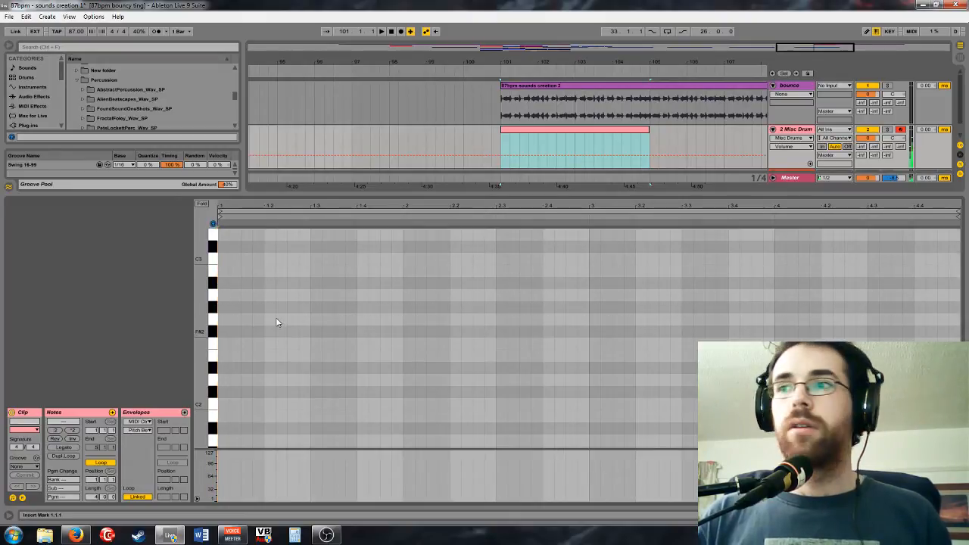
scroll(227, 333, "up", 1)
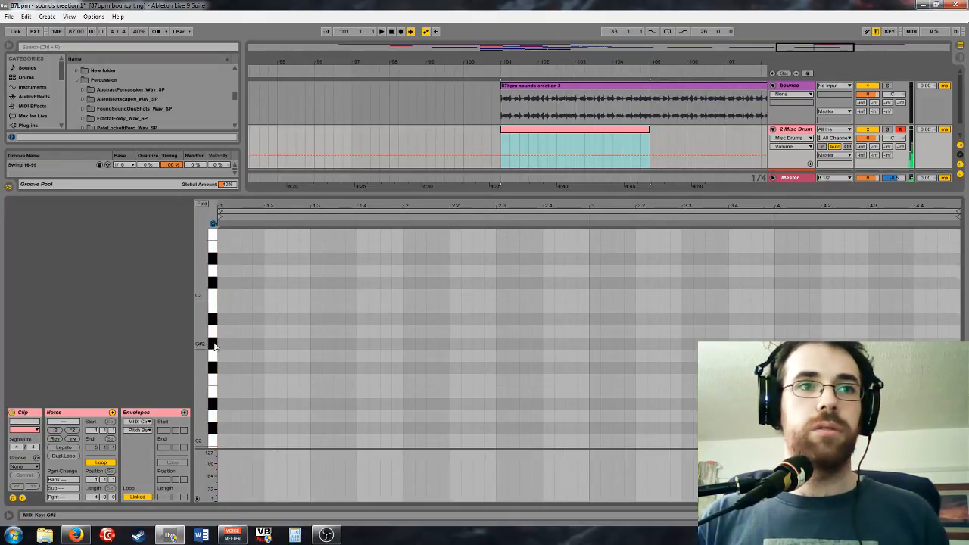
Audition the higher Misc Drums sounds on the keys from D#3 up to A3
left_click(214, 258)
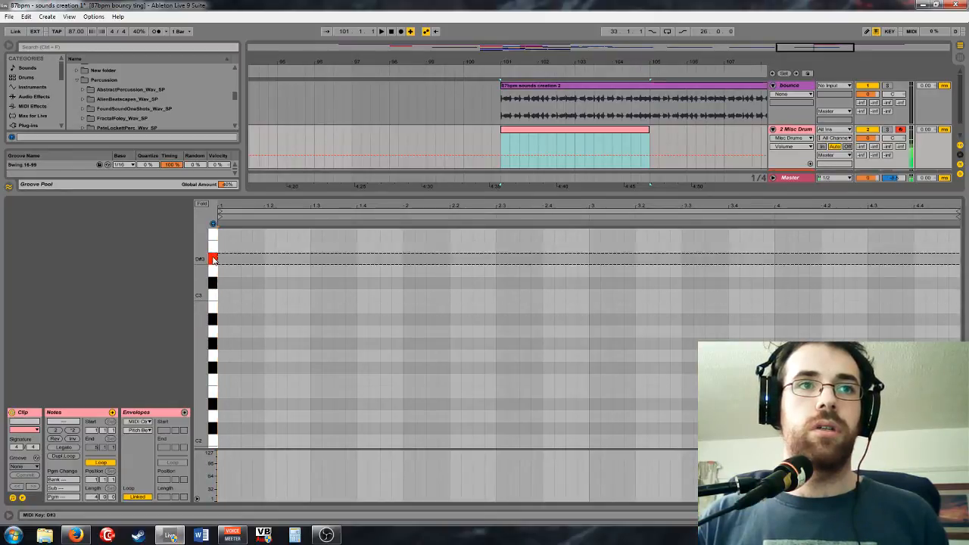
scroll(220, 274, "up", 1)
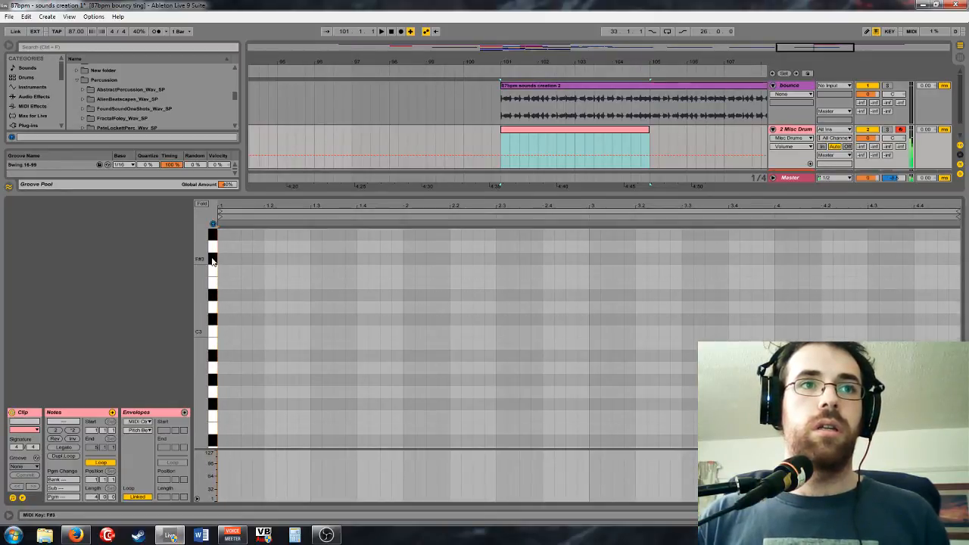
left_click(215, 253)
scroll(215, 270, "up", 1)
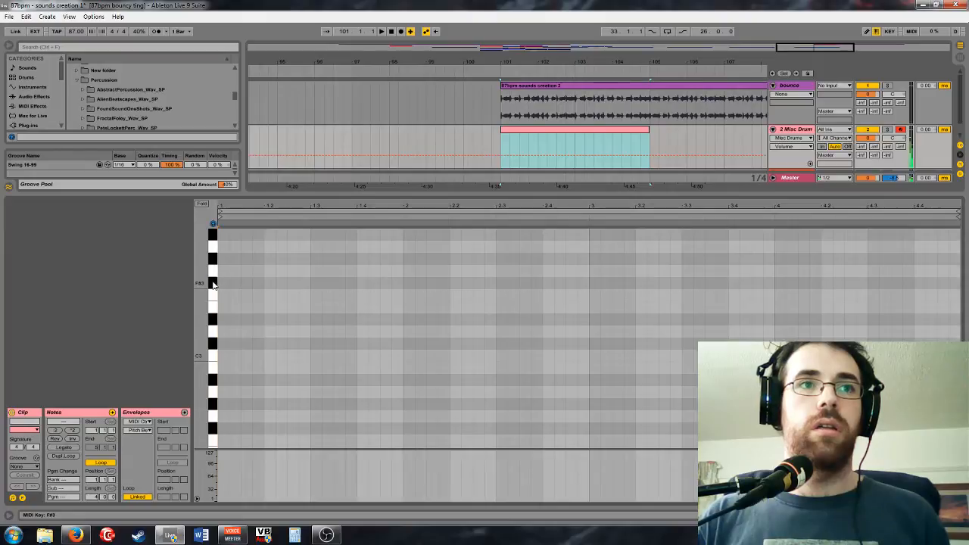
left_click(215, 240)
left_click(215, 248)
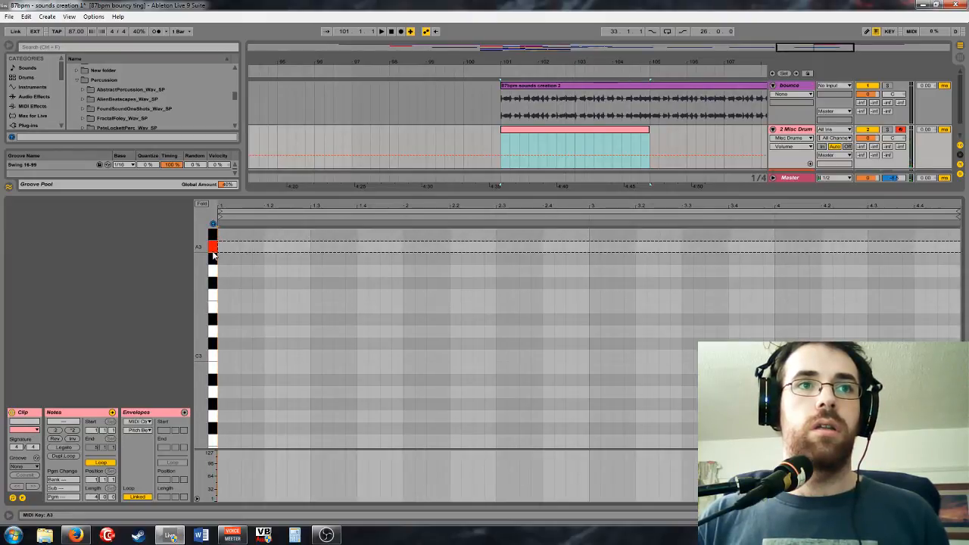
left_click(215, 260)
left_click(216, 263)
left_click(215, 264)
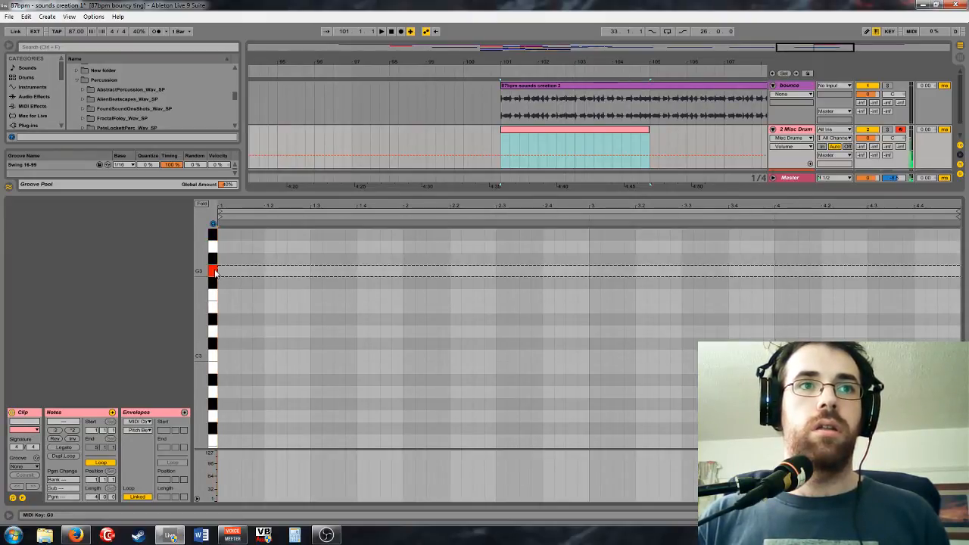
left_click(215, 265)
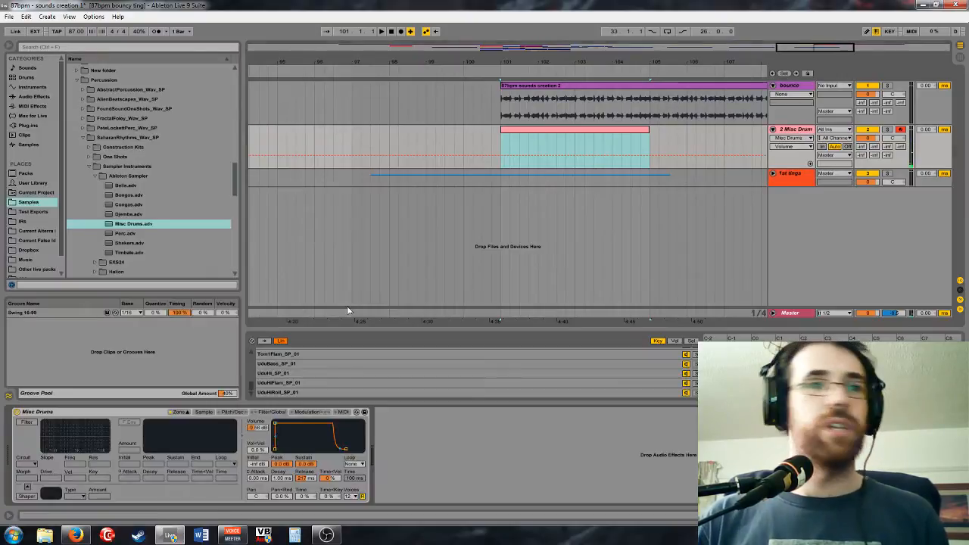
Select the three Shekere zones in the Sampler and preview Shekere_SP_01.wav and ShekereSwirl_SP_01.wav from One Shots > Misc Drums
scroll(390, 383, "up", 5)
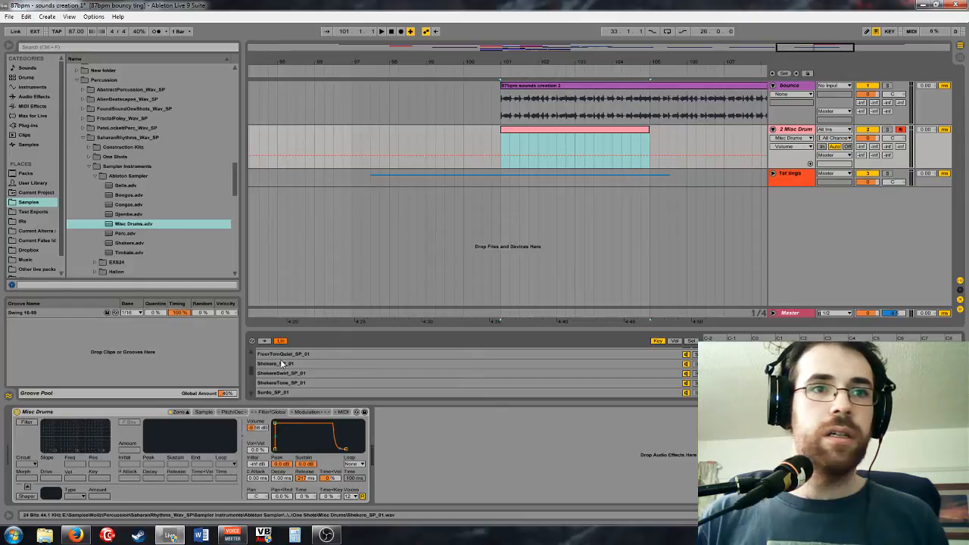
left_click_drag(286, 364, 286, 384)
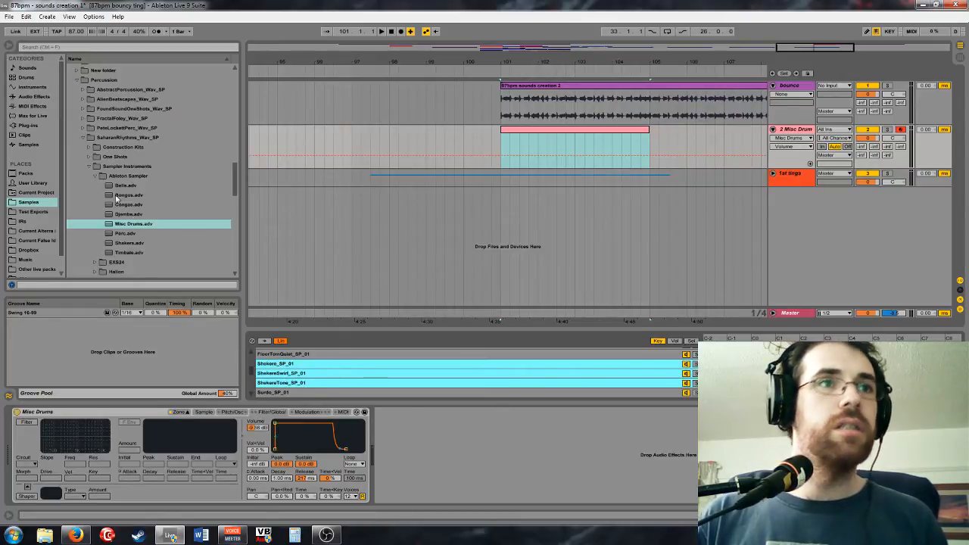
left_click(91, 158)
left_click(95, 205)
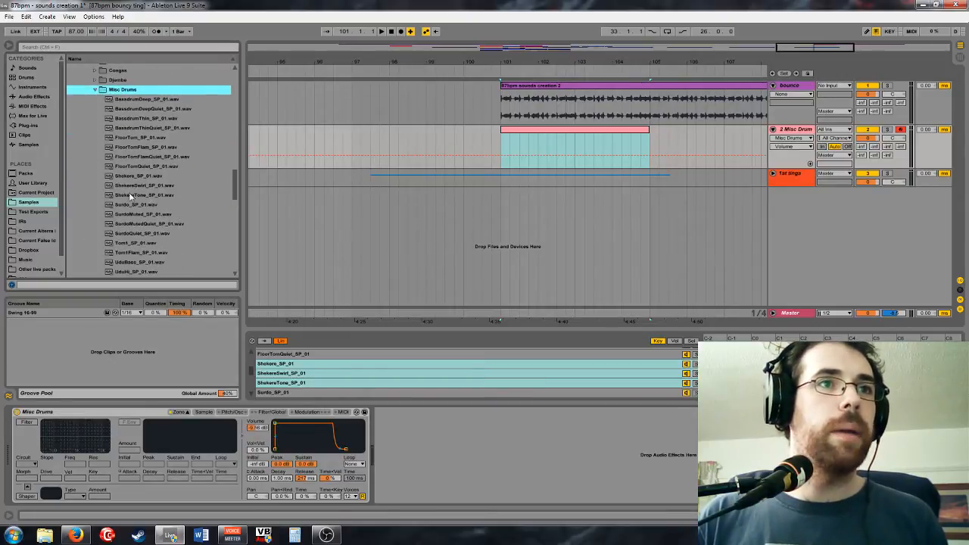
left_click(144, 176)
left_click(152, 186)
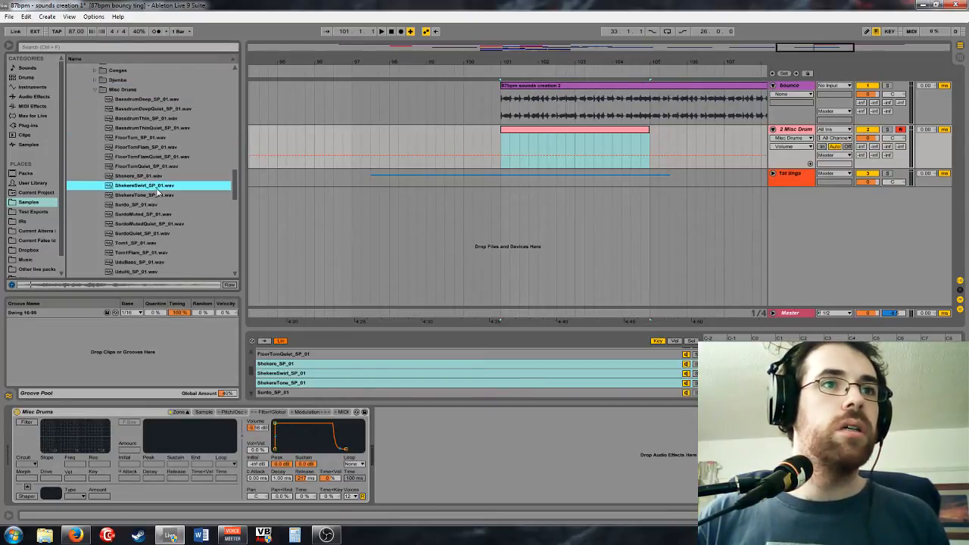
Compare the ShekereTone, ShekereSwirl and Shekere samples in the Misc Drums folder by previewing them, and briefly play the track
left_click(157, 197)
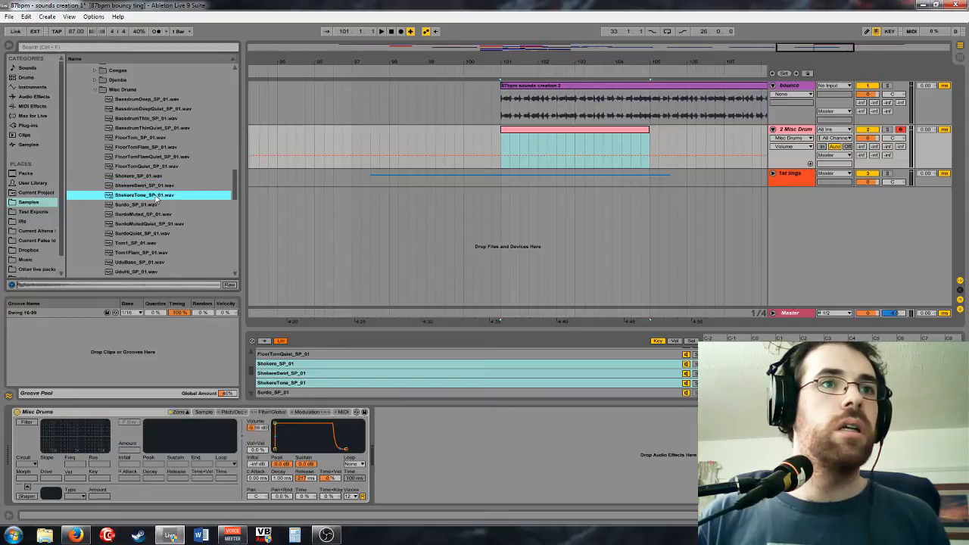
left_click(162, 185)
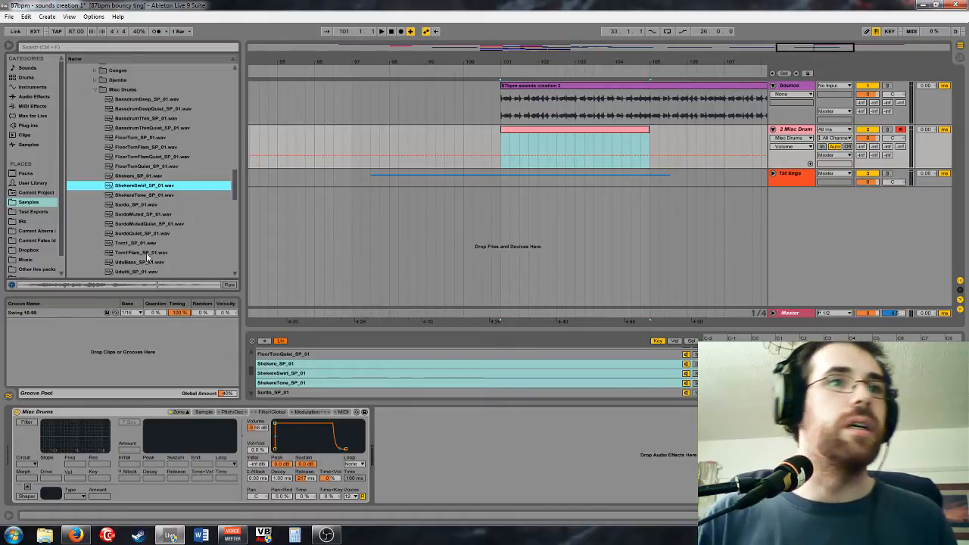
scroll(152, 234, "down", 1)
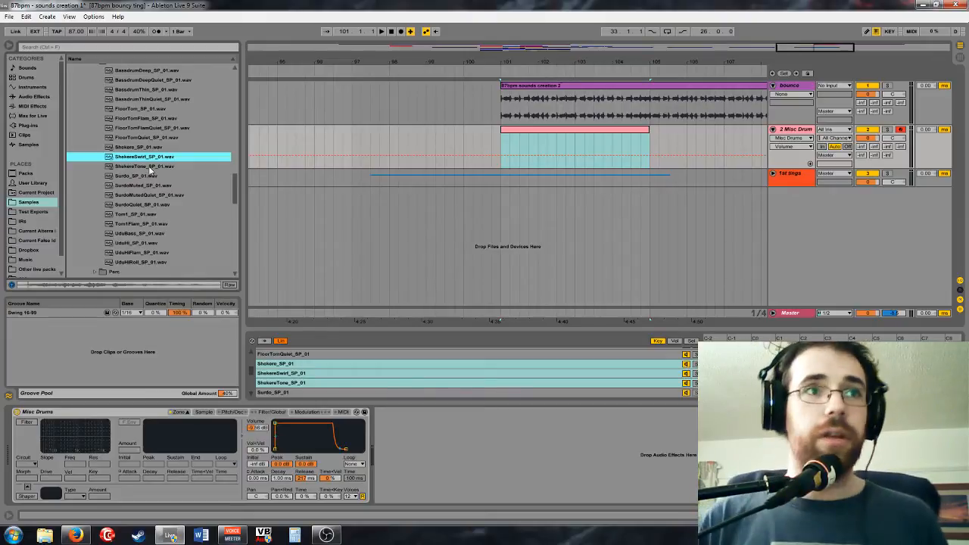
key("Up")
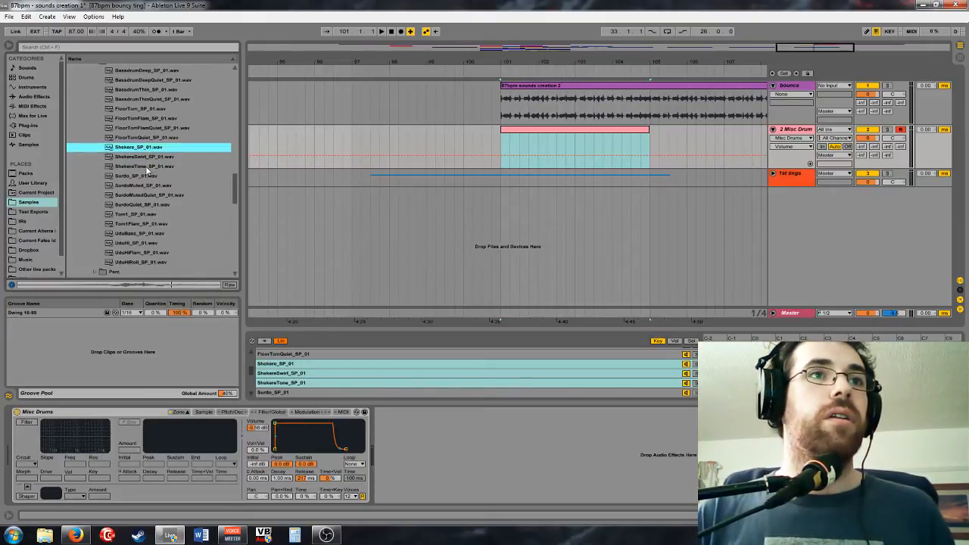
key("space")
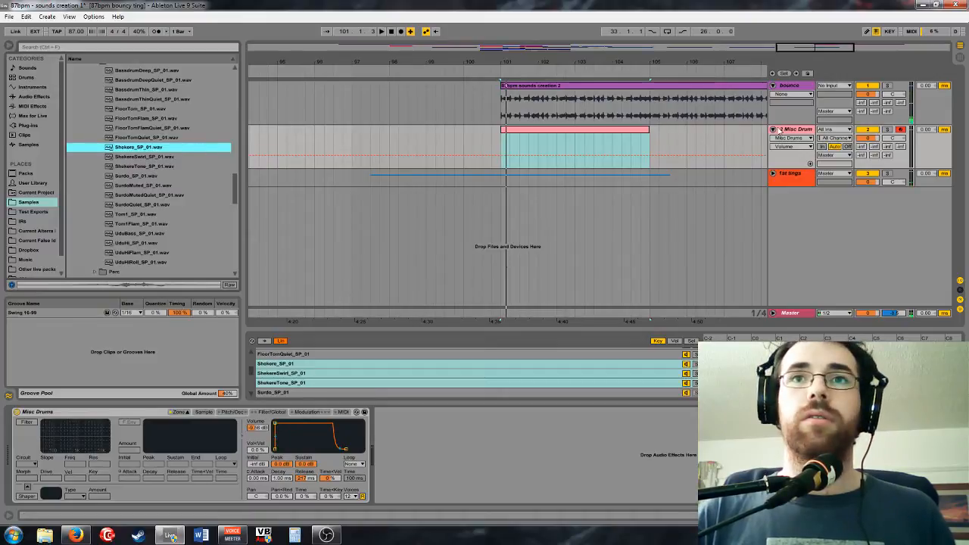
Insert an audio track below Misc Drums and place Shekere_SP_01.wav and ShekereSwirl_SP_01.wav on it, starting at 101.2
right_click(780, 130)
left_click(840, 205)
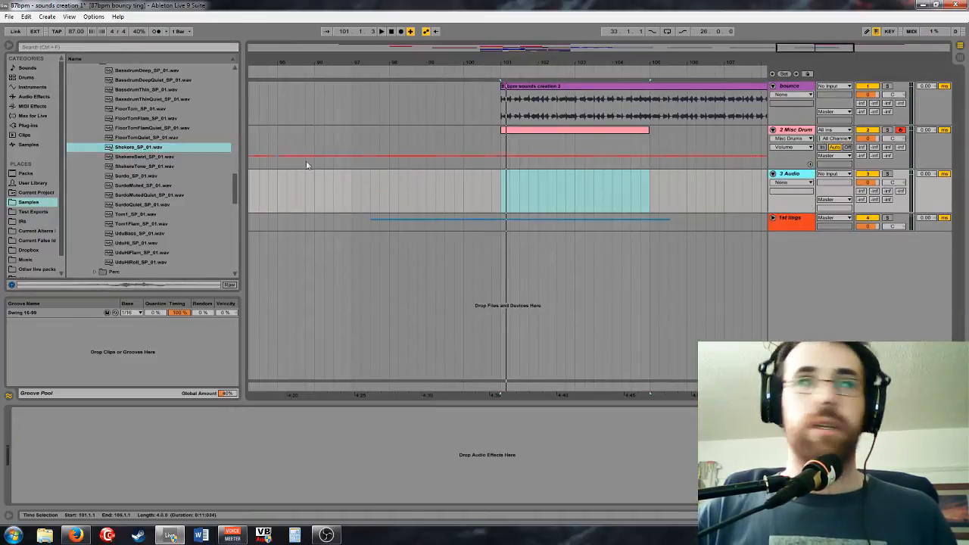
left_click(137, 156)
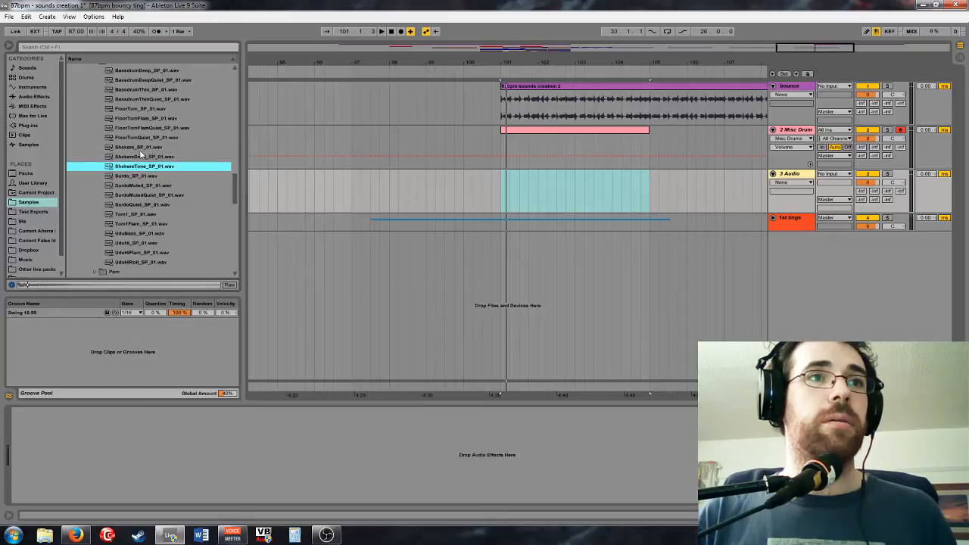
left_click(137, 147, "shift")
left_click_drag(137, 147, 565, 206)
left_click(724, 189)
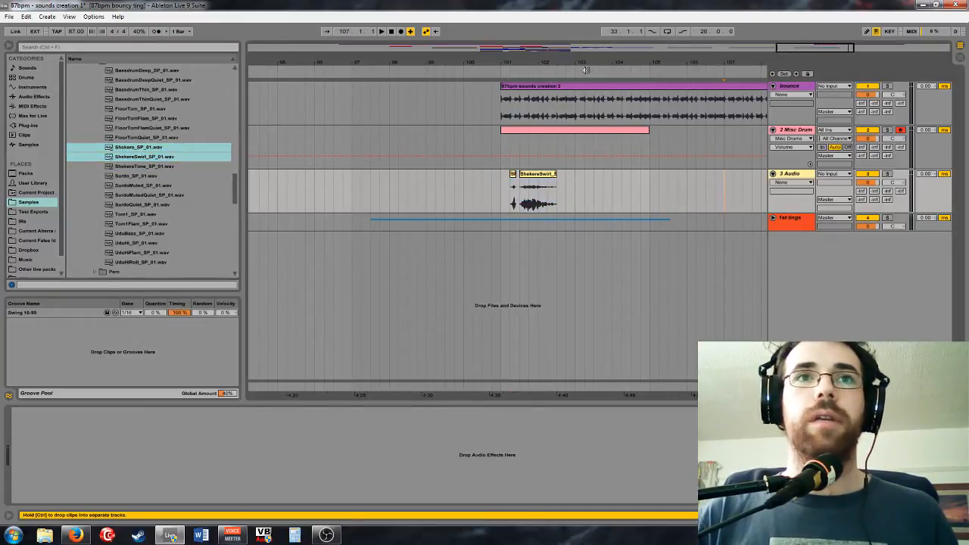
Delete the Misc Drums MIDI track
left_click_drag(824, 49, 817, 142)
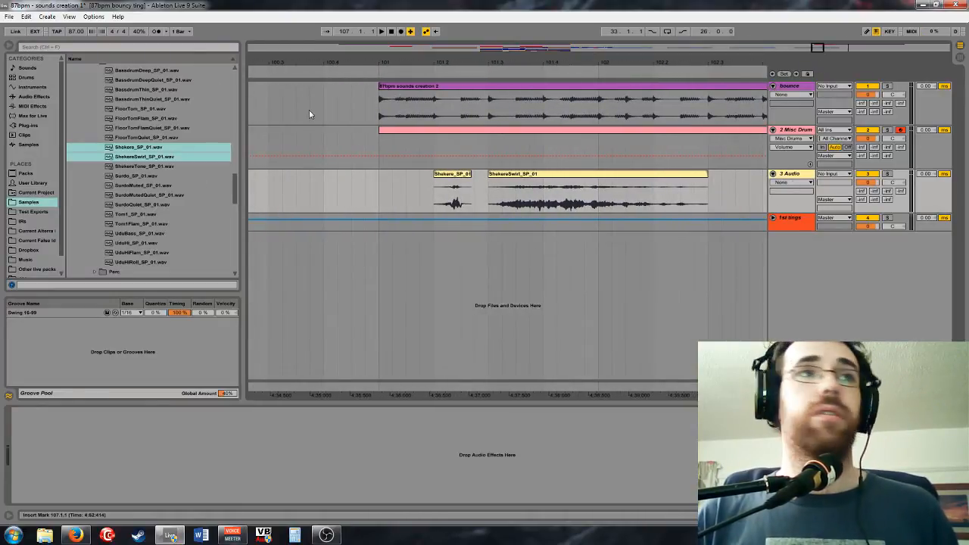
left_click_drag(237, 185, 244, 155)
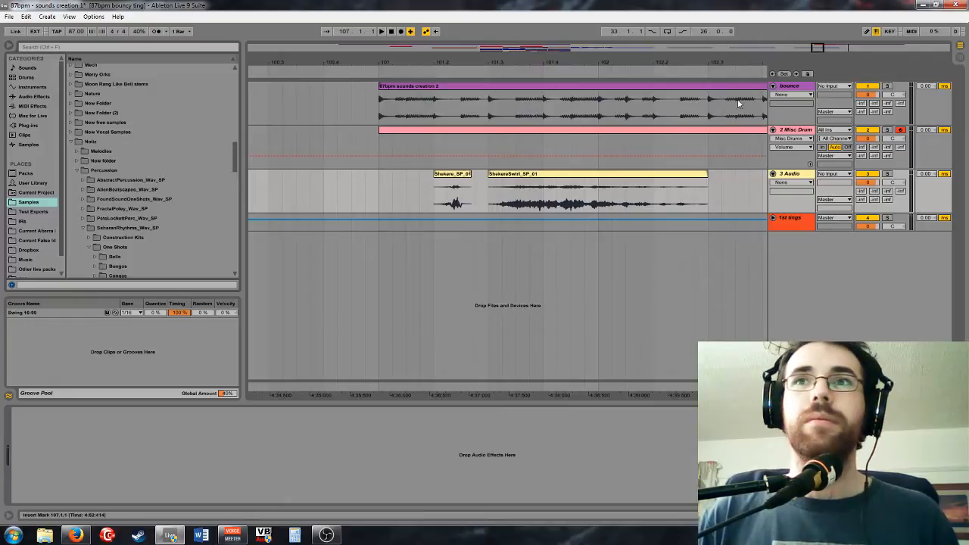
left_click_drag(816, 49, 829, 48)
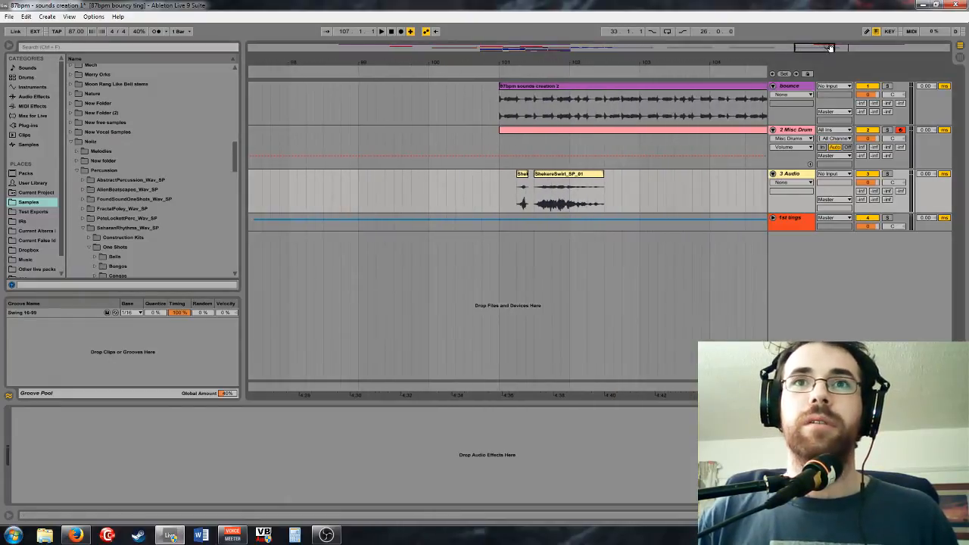
left_click(795, 130)
key("Delete")
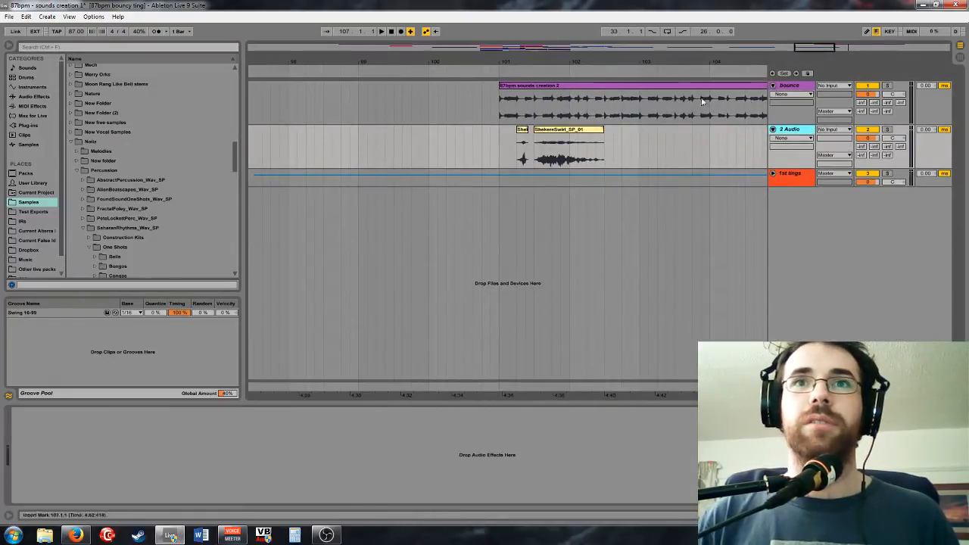
Open AbstractPercussion_Wav_SP > Loops > Textures in the samples and preview 90_RhythmicTexture_SP_07.wav
left_click_drag(814, 47, 821, 43)
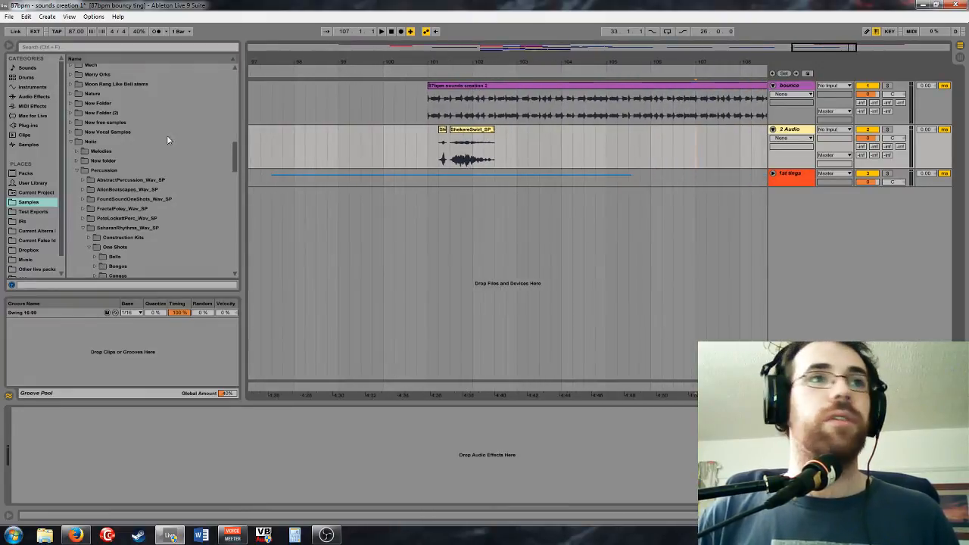
left_click(84, 180)
left_click(110, 189)
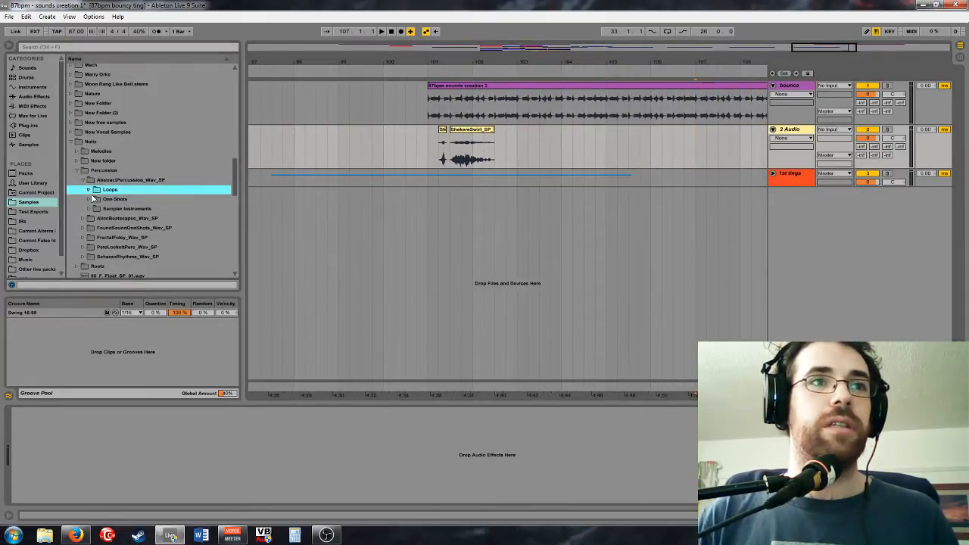
left_click(88, 190)
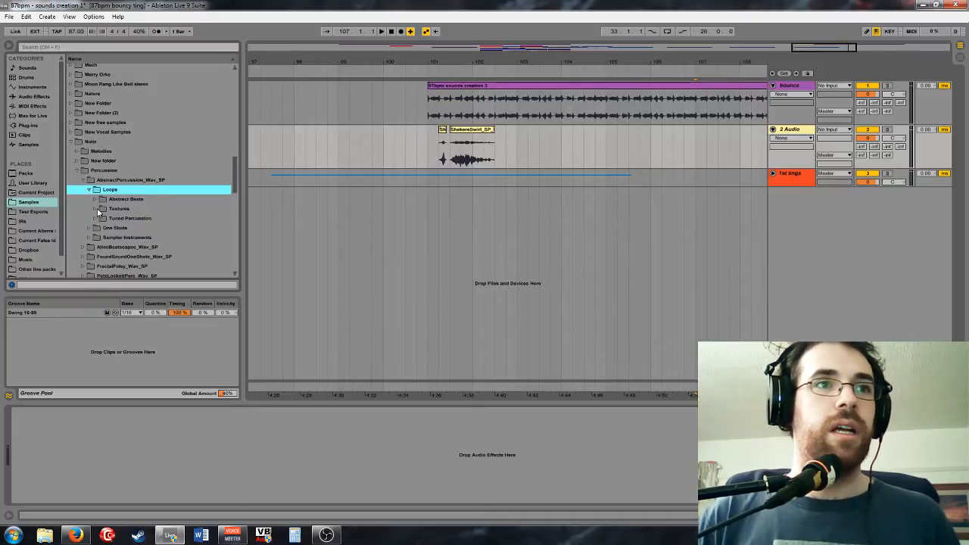
left_click(96, 209)
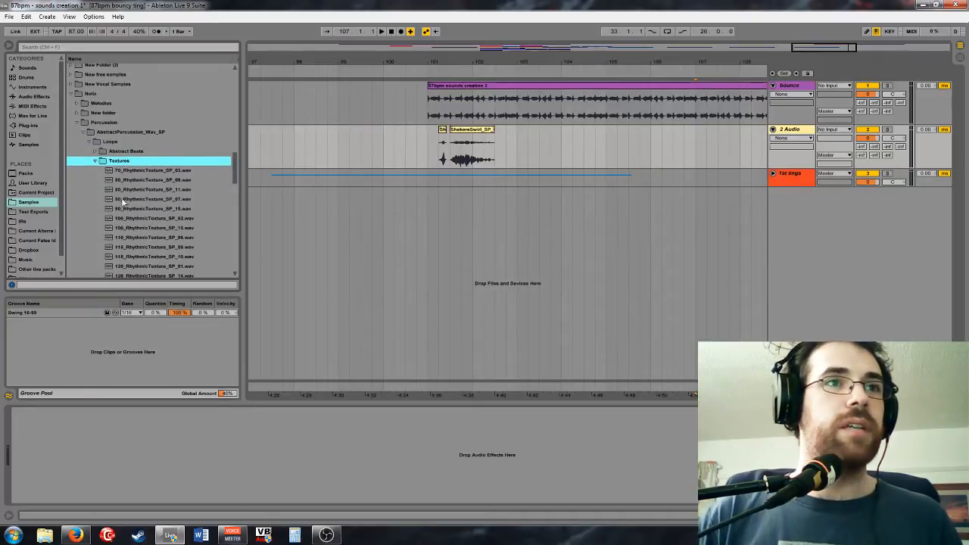
left_click(151, 201)
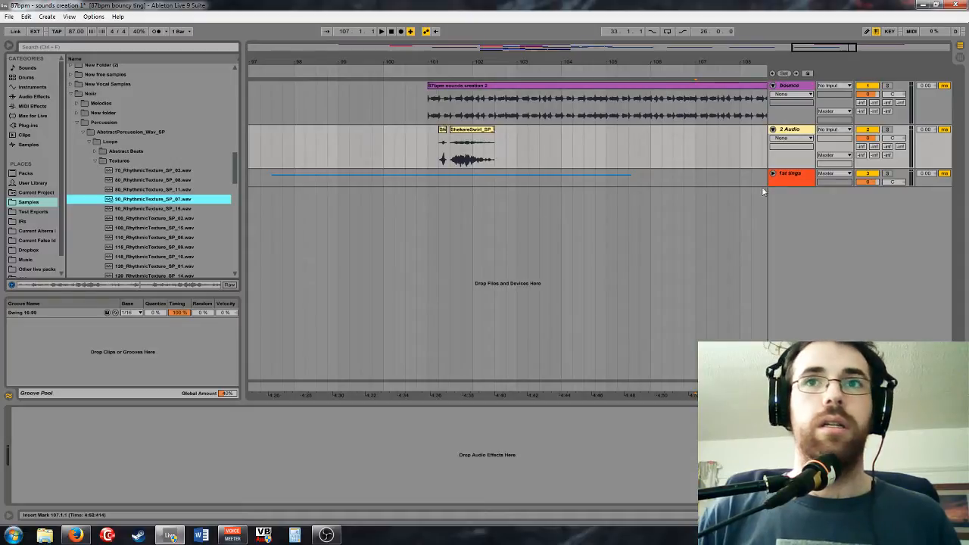
Insert an audio track below 2 Audio and load 90_RhythmicTexture_SP_07.wav onto it at bar 101
right_click(789, 130)
left_click(827, 200)
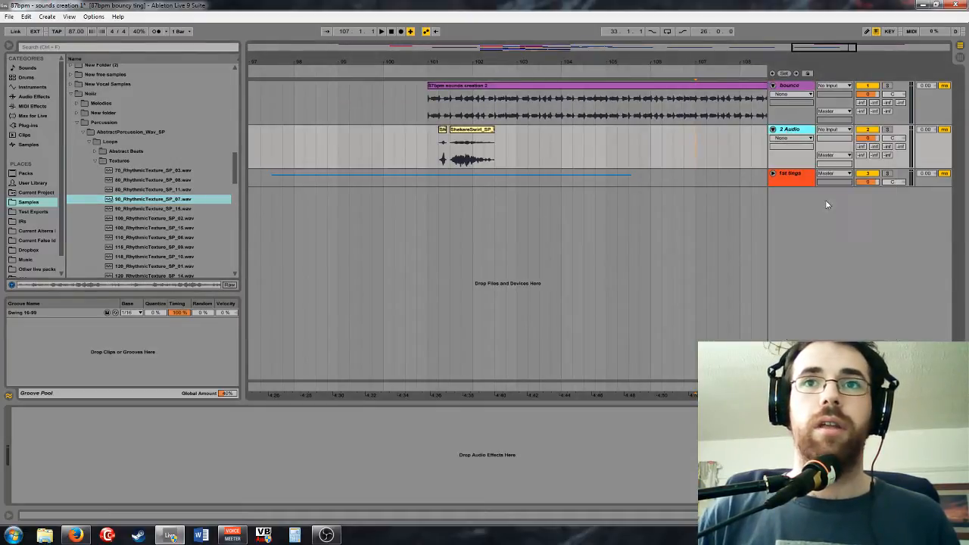
double_click(145, 203)
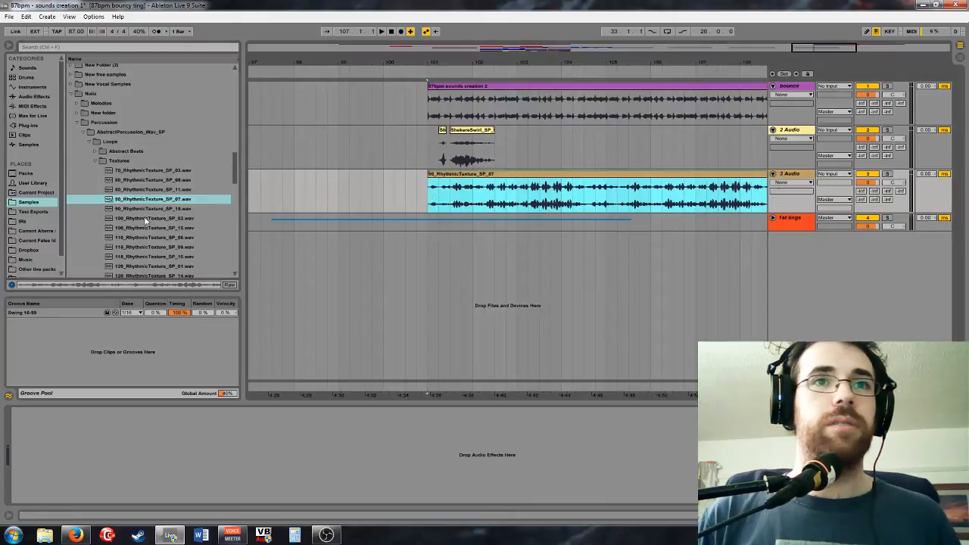
right_click(792, 179)
left_click(826, 259)
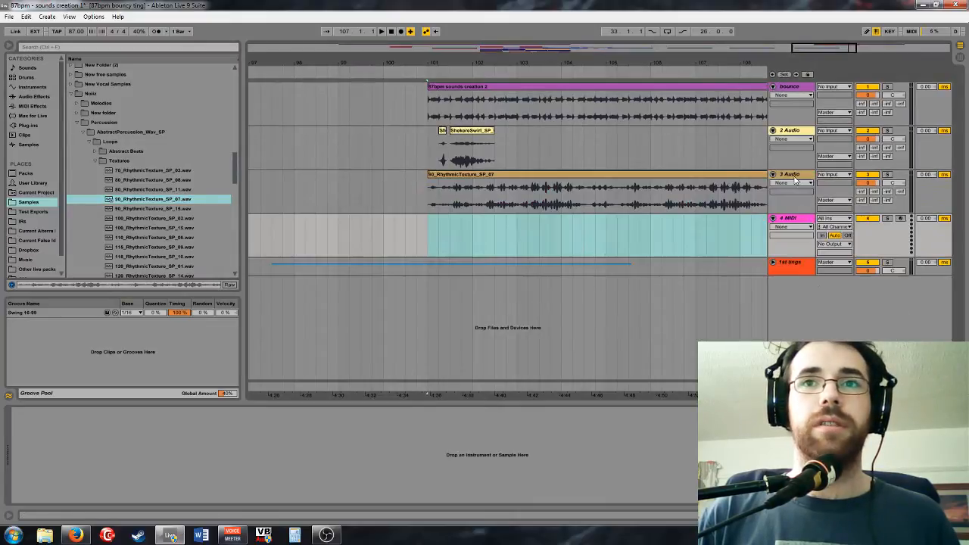
key("ctrl+z")
Insert an audio track below 3 Audio and, after auditioning neighbouring texture loops, place 70_RhythmicTexture_SP_03.wav on it at bar 101
left_click(798, 181)
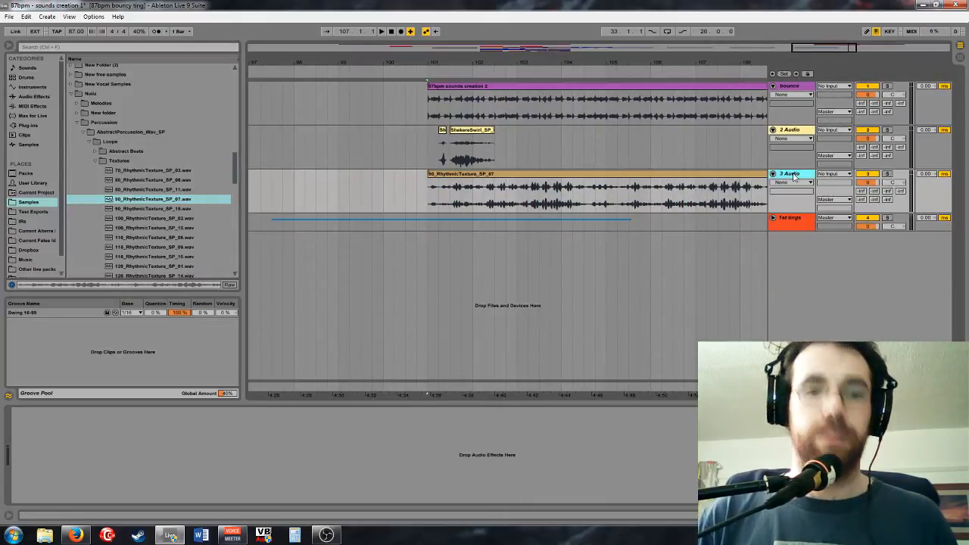
key("ctrl+t")
left_click(152, 208)
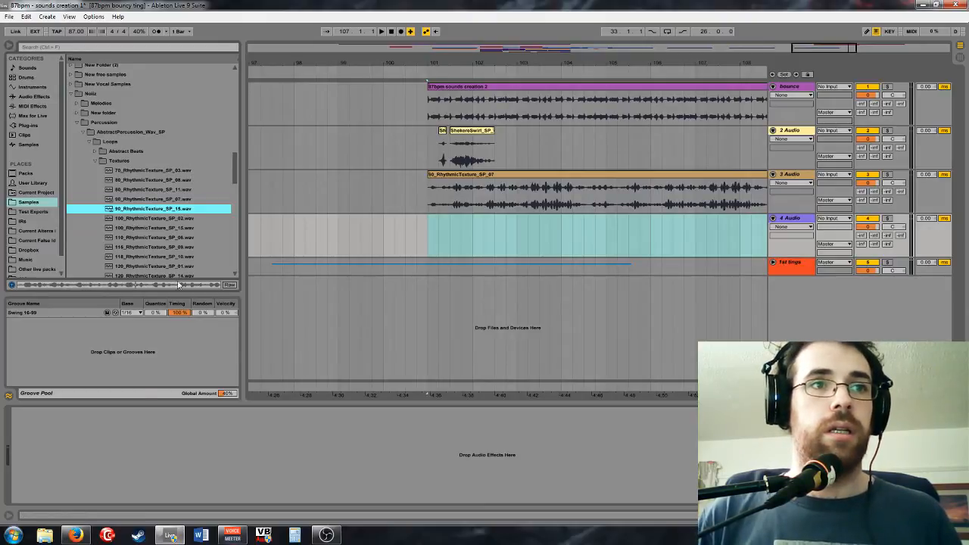
left_click(160, 189)
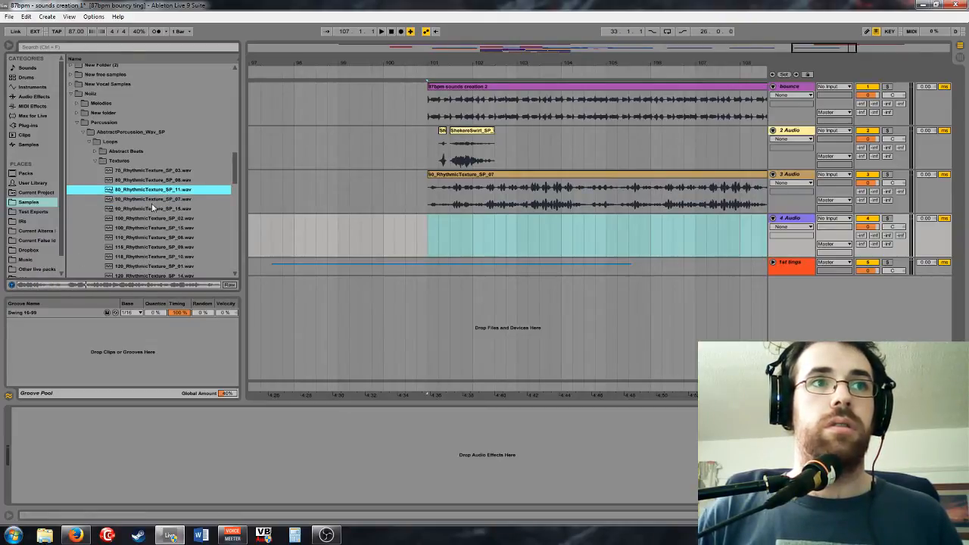
left_click(186, 181)
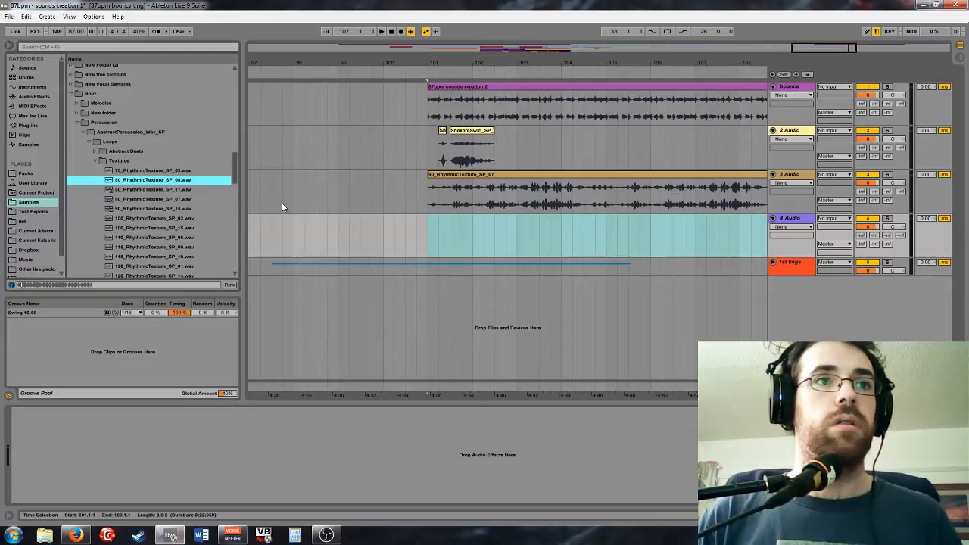
key("Up")
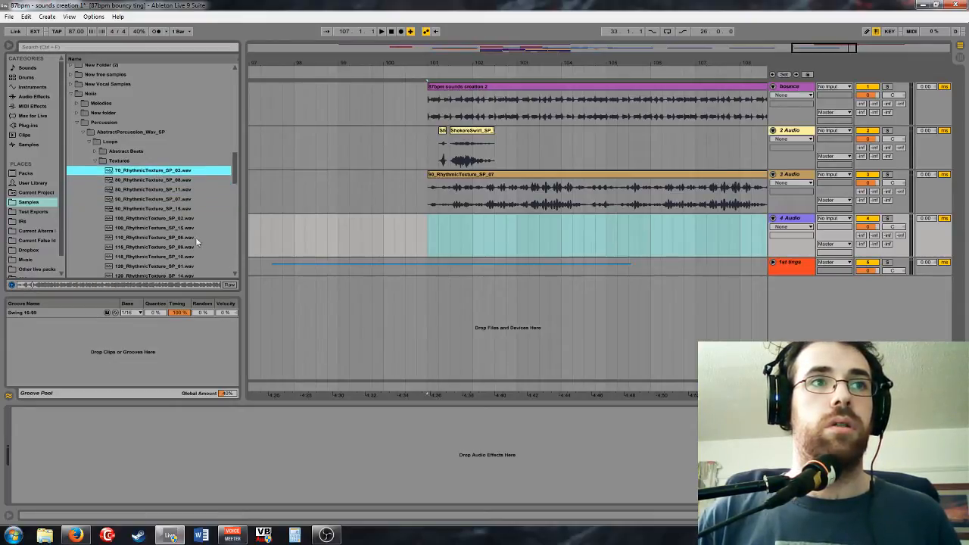
left_click_drag(147, 174, 427, 237)
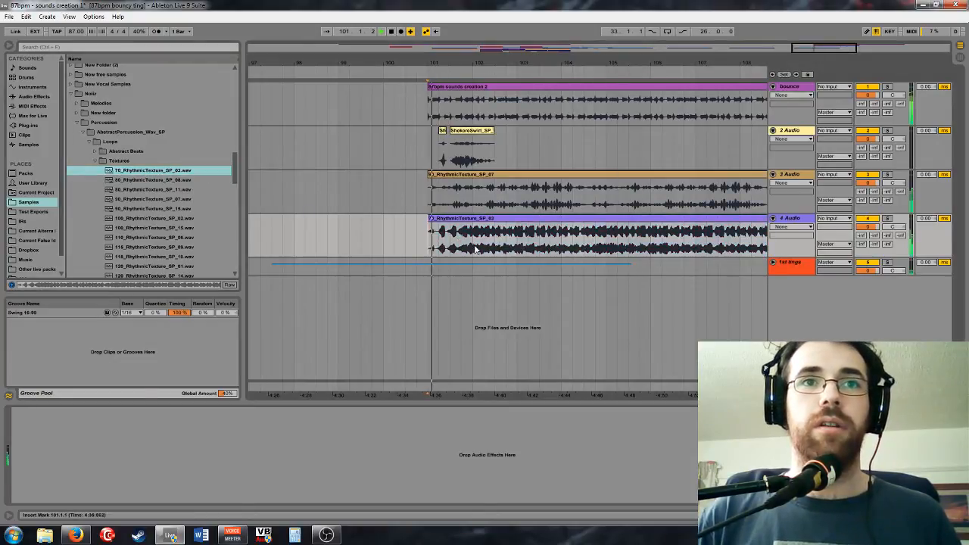
Turn off 3 Audio and solo 4 Audio to listen to the 70_RhythmicTexture_SP_03 clip from bar 101
key("space")
left_click(868, 182)
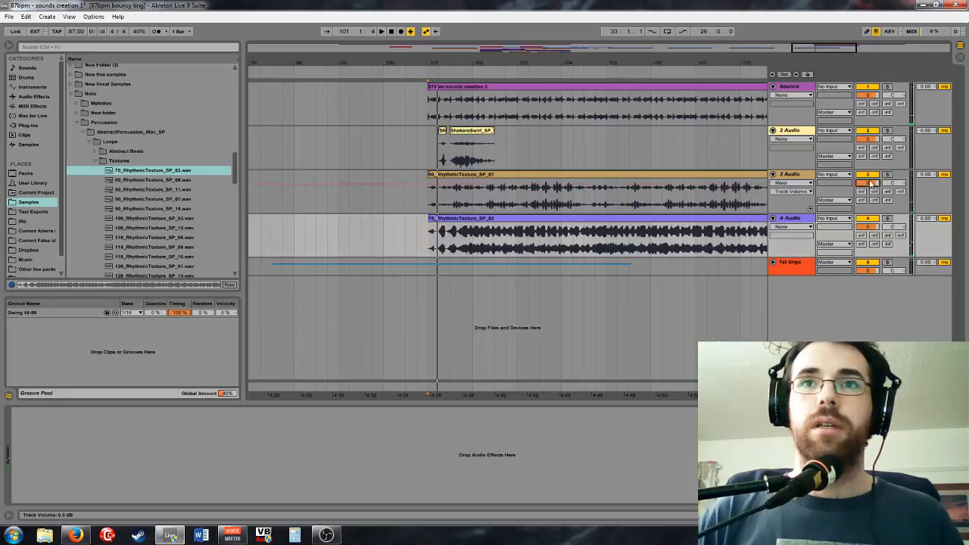
left_click(868, 174)
left_click(888, 218)
key("space")
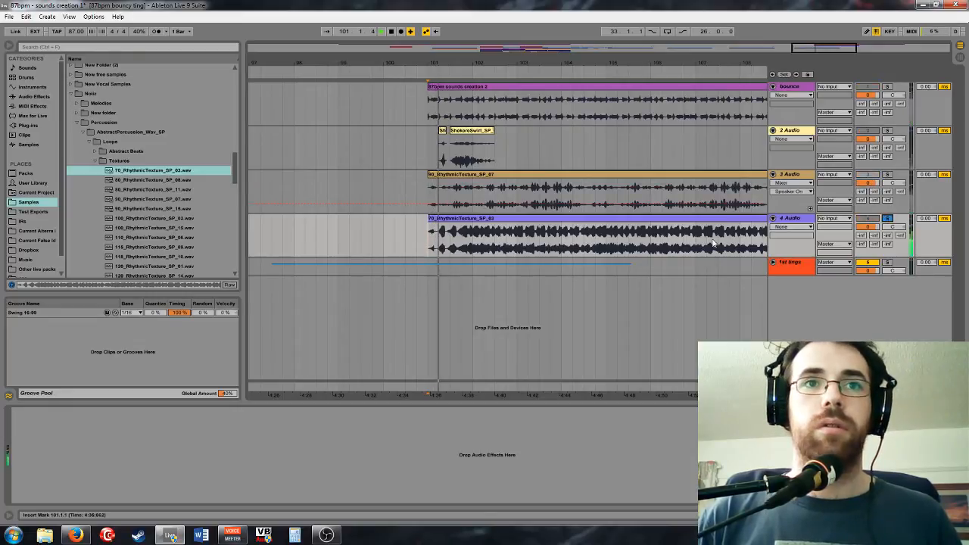
key("space")
left_click(614, 219)
key("space")
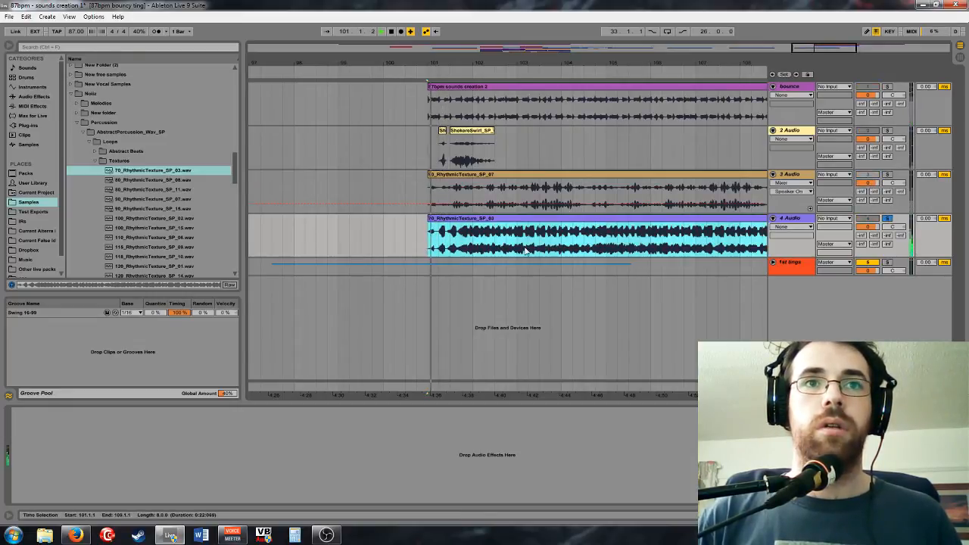
key("space")
Split the 70_RhythmicTexture_SP_03 clip on a narrower grid just after 101.3.3 and delete the part following the split
left_click(450, 235)
left_click_drag(809, 48, 811, 102)
left_click(592, 238)
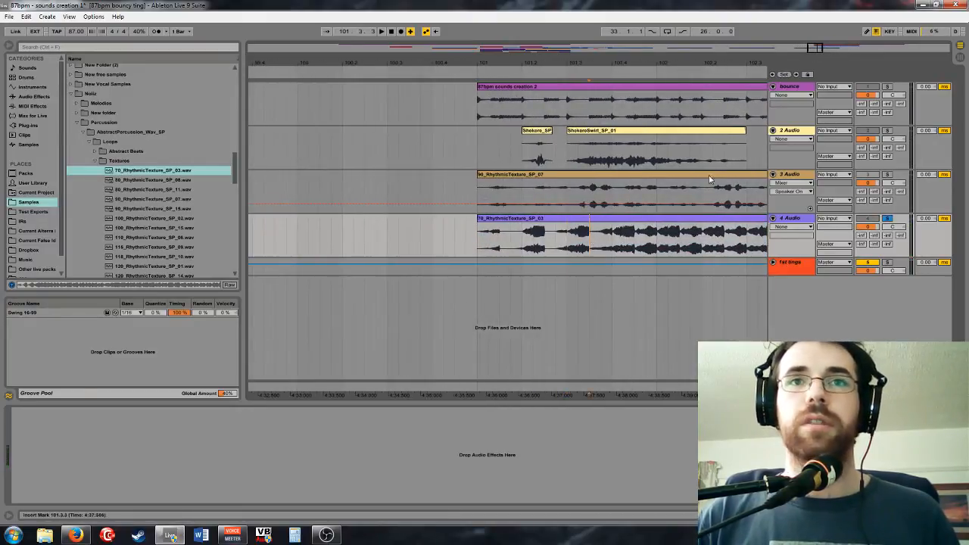
left_click_drag(817, 50, 817, 84)
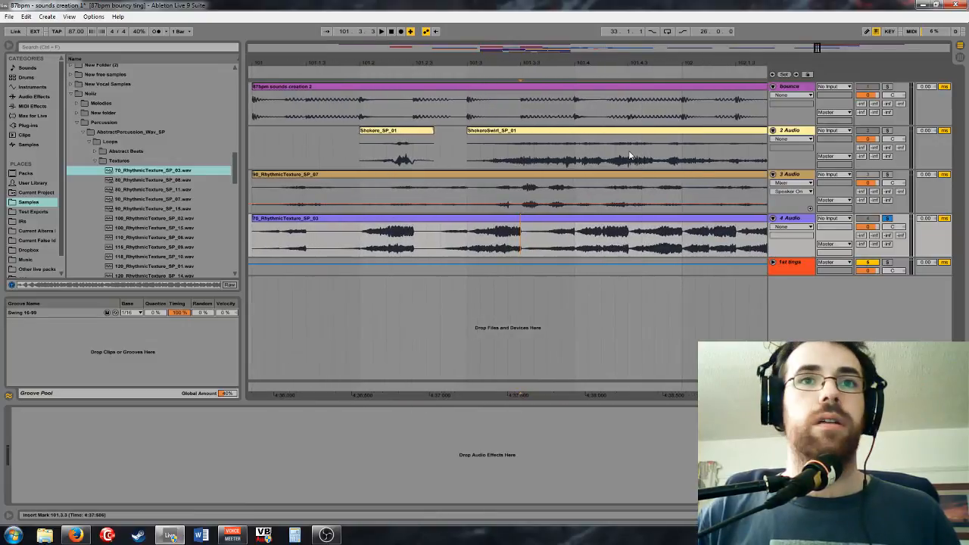
key("ctrl+1")
left_click(535, 238)
key("ctrl+e")
left_click(544, 219)
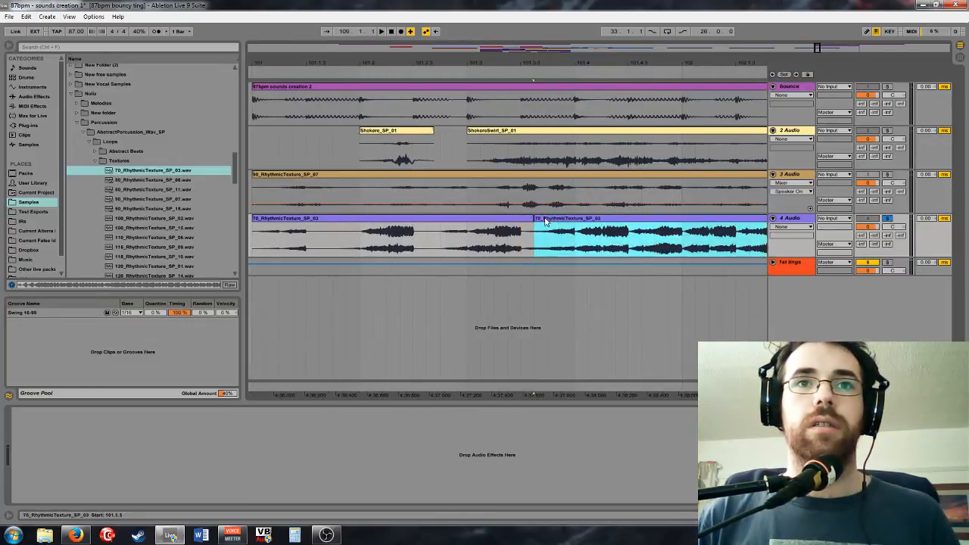
key("Delete")
Show the fades on 4 Audio and trim the end of the 70_RhythmicTexture_SP_03 clip back to 101.3.3
left_click(779, 228)
left_click(780, 243)
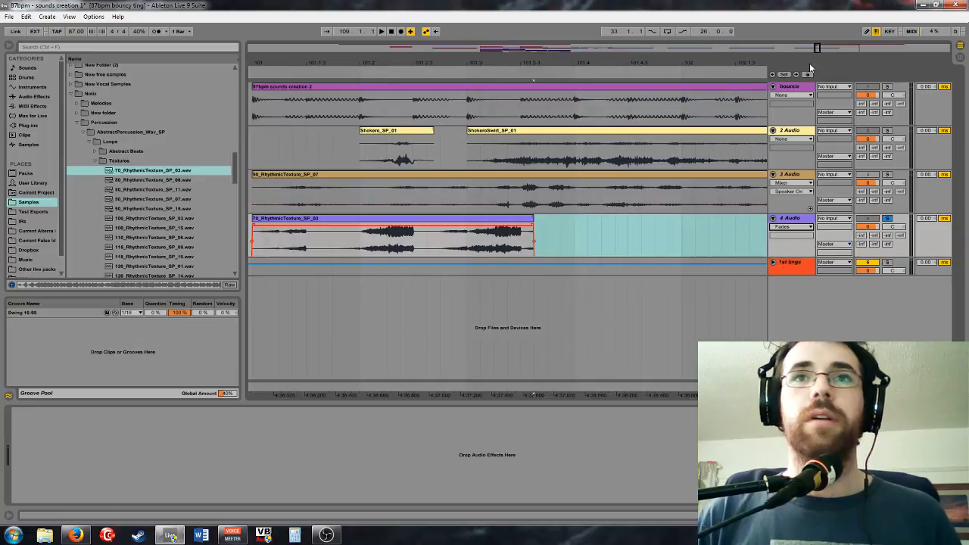
left_click_drag(818, 49, 817, 75)
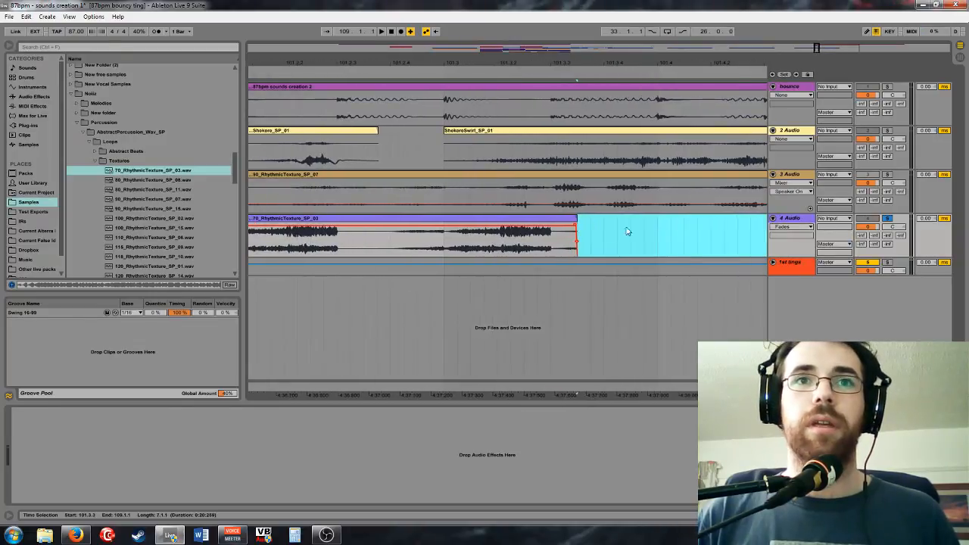
left_click_drag(575, 219, 551, 219)
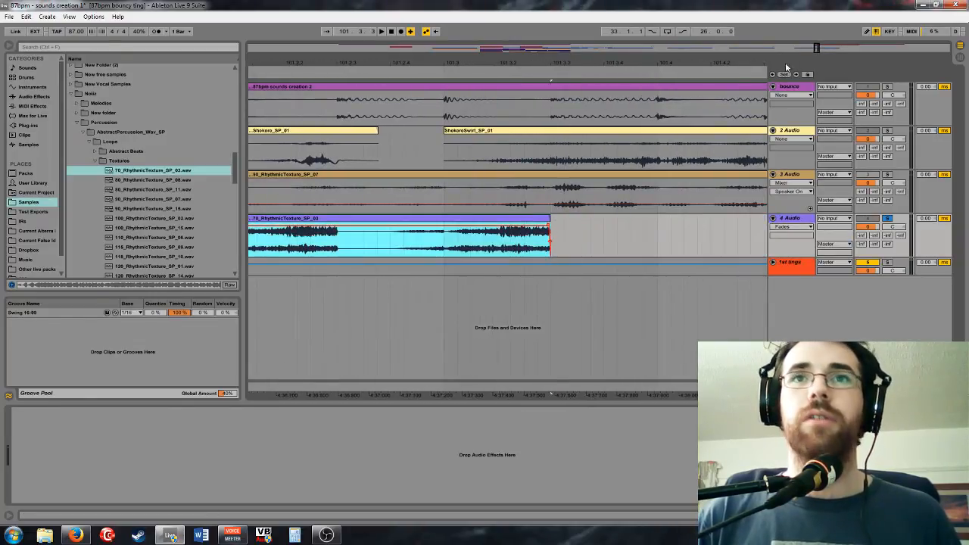
Open the Dub Outs folder under Tuned Percussion's Trippy Percussion and audition the dub-out loops 112_E_DubOut_SP_03, 81_E_DubOut_SP_02 and 120_E_DubOut_SP_08
left_click_drag(817, 49, 817, 4)
scroll(182, 215, "down", 6)
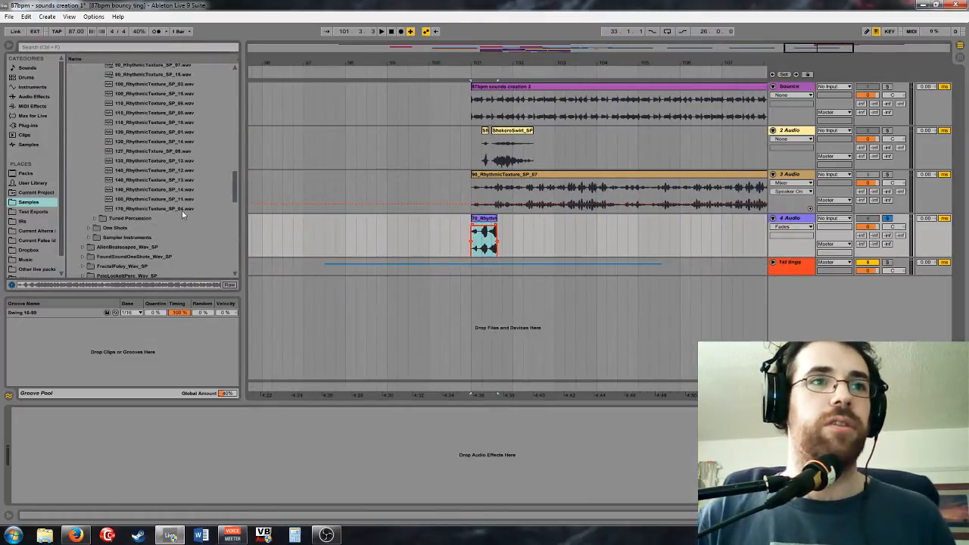
left_click(96, 219)
scroll(156, 114, "up", 2)
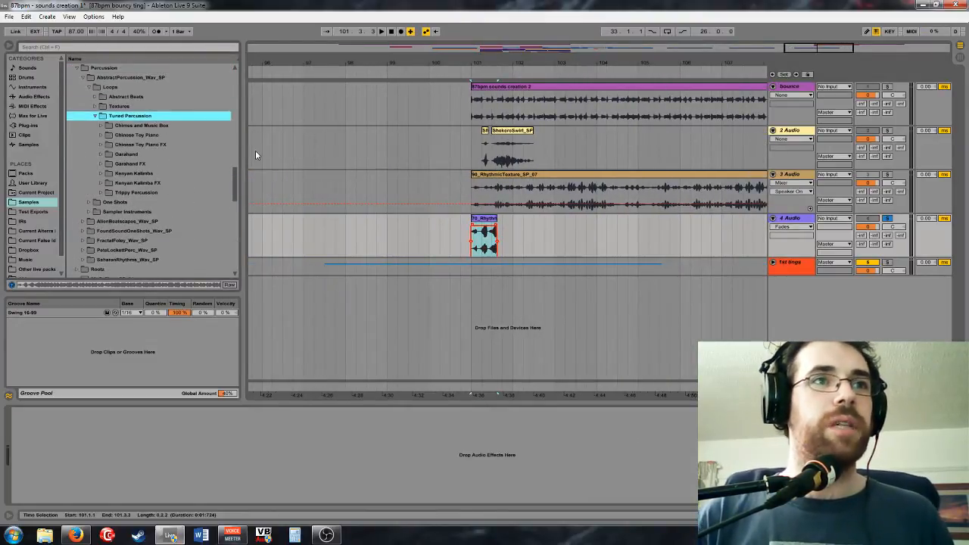
left_click(102, 193)
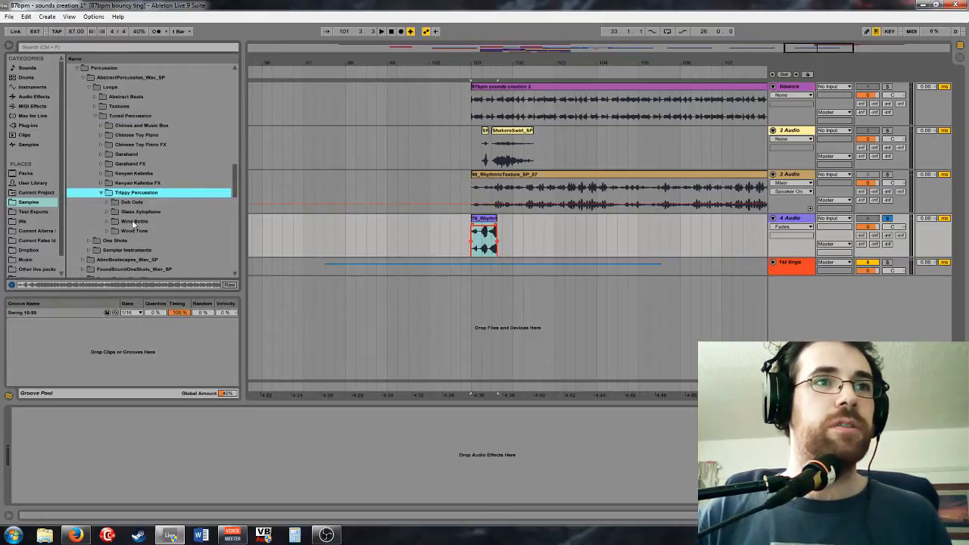
left_click(109, 204)
scroll(195, 205, "down", 3)
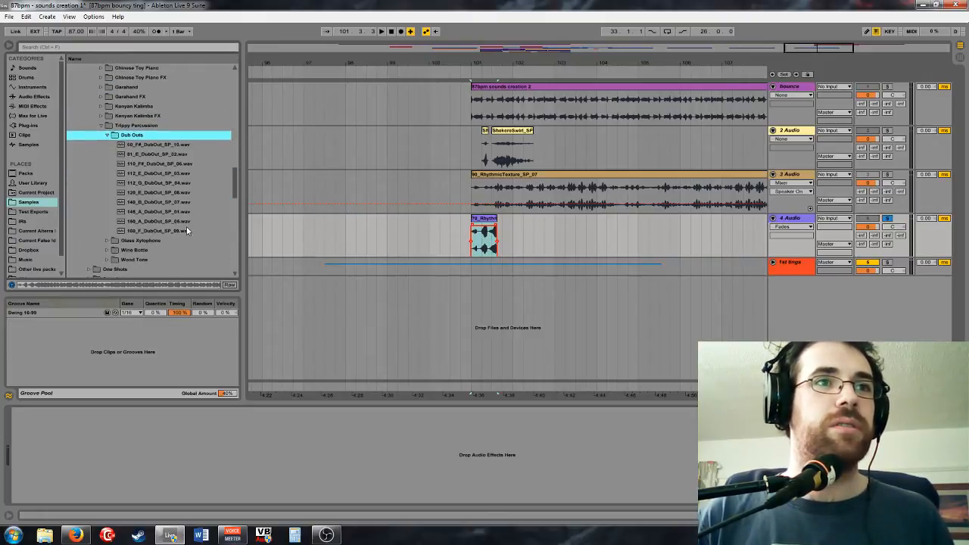
left_click(146, 173)
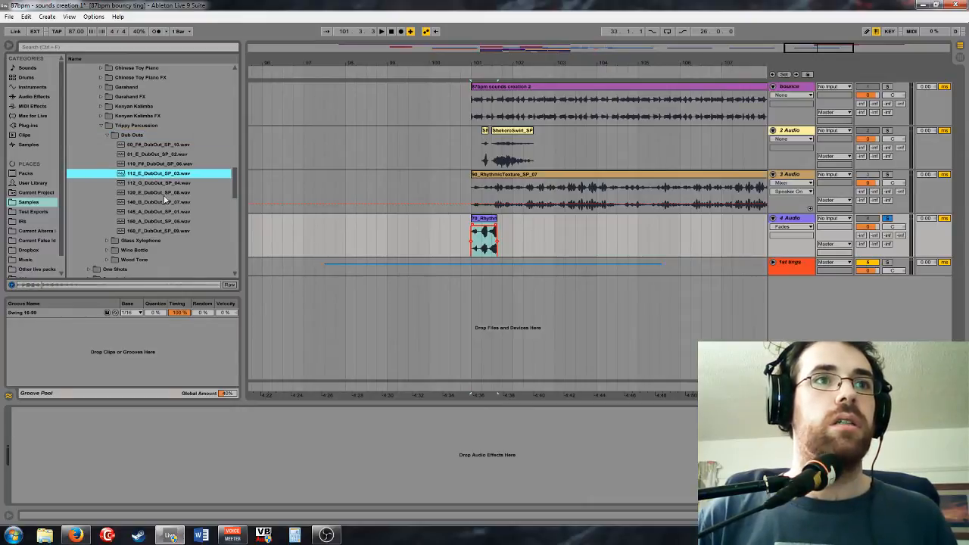
left_click(155, 156)
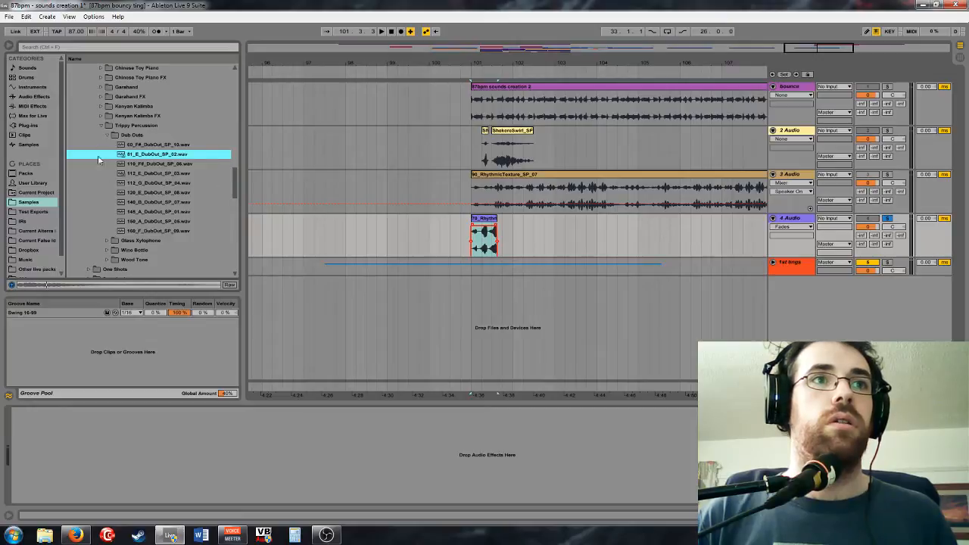
left_click(157, 193)
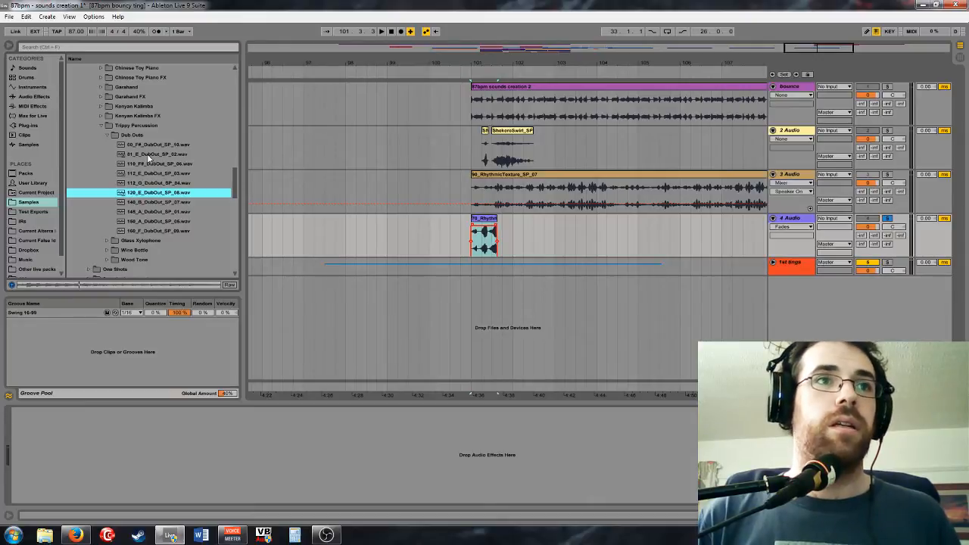
Insert an audio track below 4 Audio and place the three E dub-out loops (SP_02, SP_03, SP_08) on it in sequence from bar 101
right_click(785, 218)
left_click(814, 290)
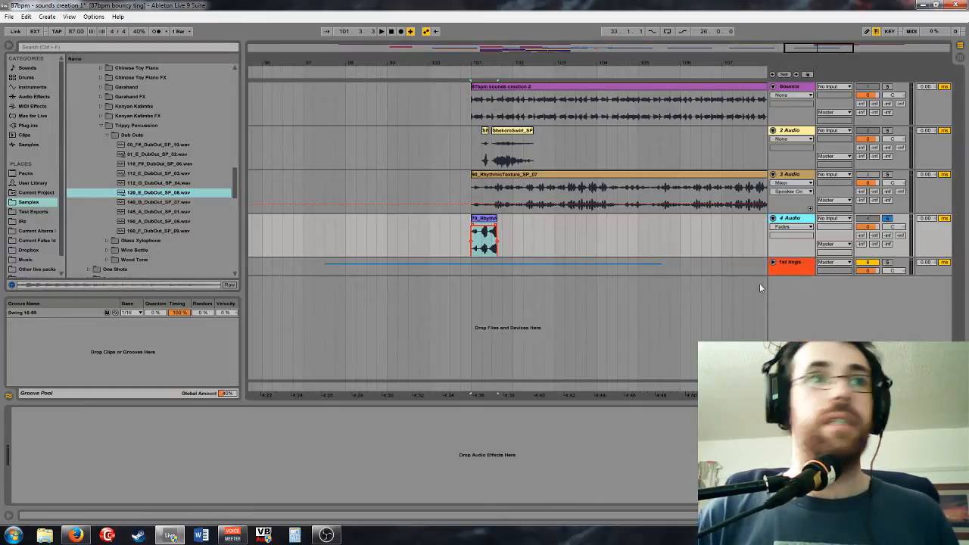
left_click(163, 193)
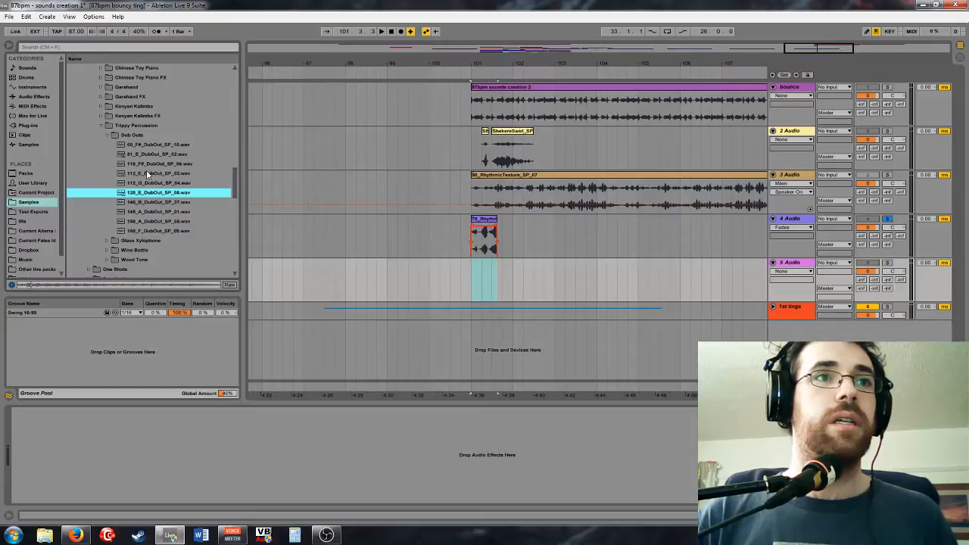
left_click(146, 172, "ctrl")
left_click(144, 155, "ctrl")
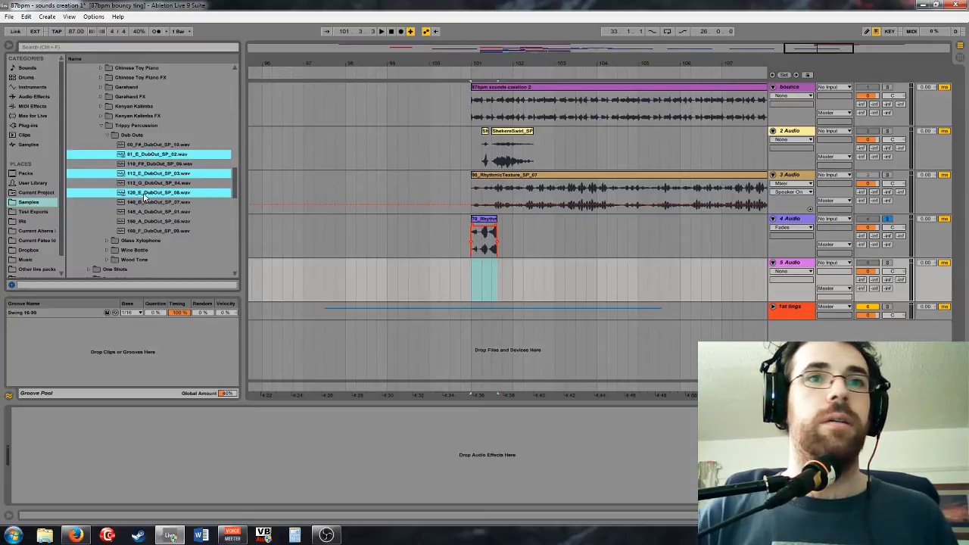
left_click_drag(144, 197, 473, 266)
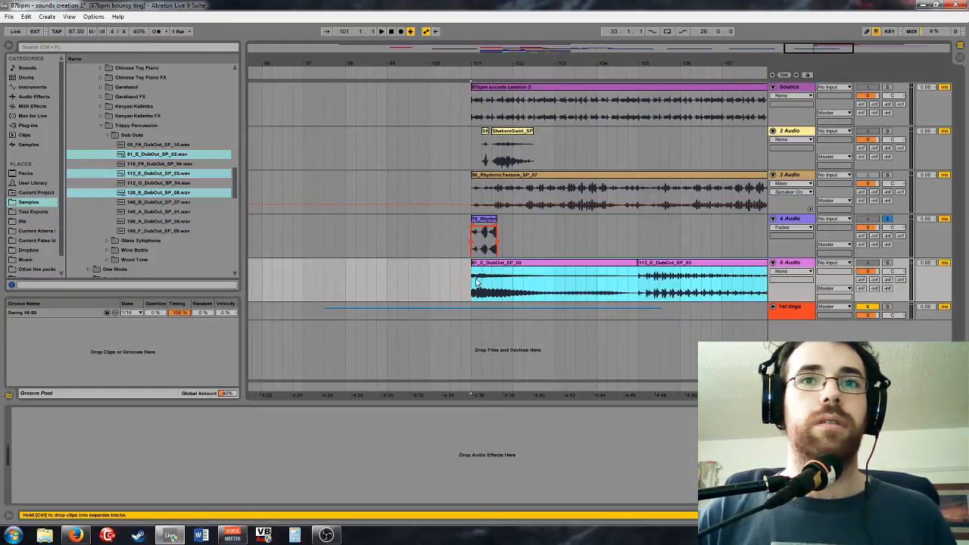
After auditioning more dub-out and glass xylophone loops, insert an audio track below 5 Audio and place 120_E_GlassXylophone_SP_04.wav on it at bar 101
left_click(153, 220)
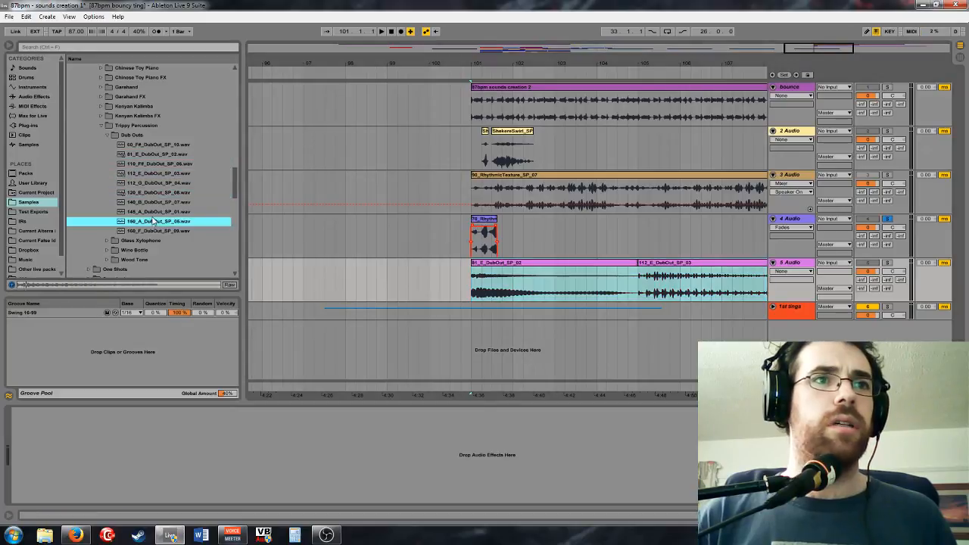
left_click(155, 212)
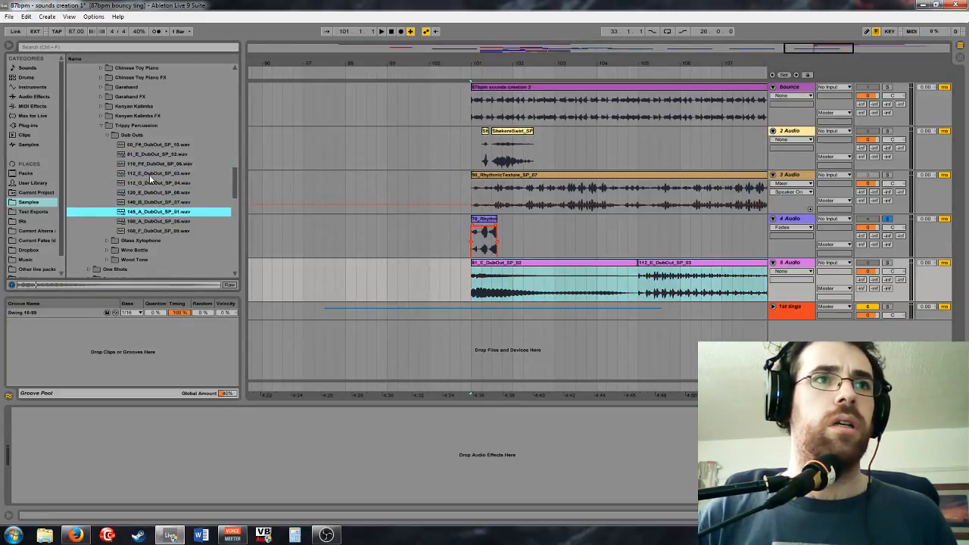
left_click(106, 135)
left_click(108, 145)
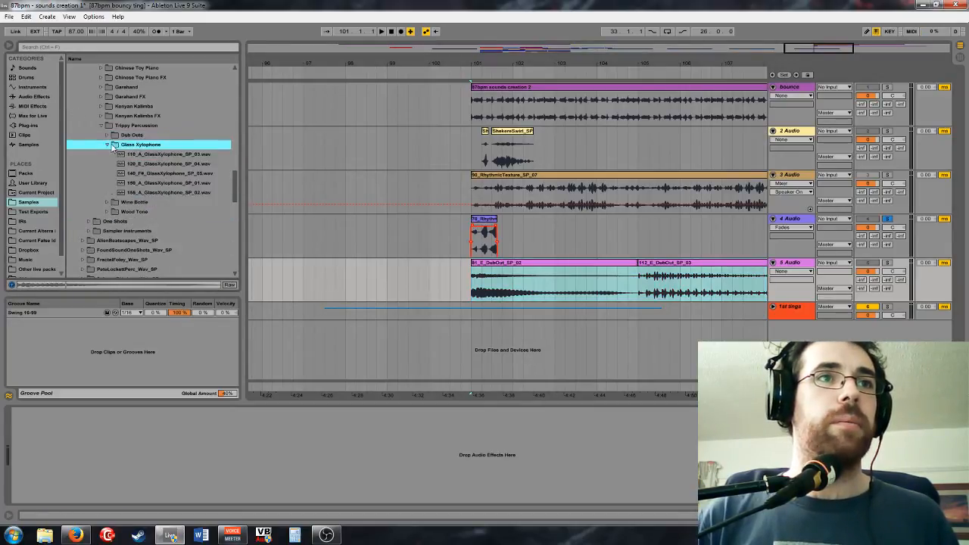
left_click(162, 165)
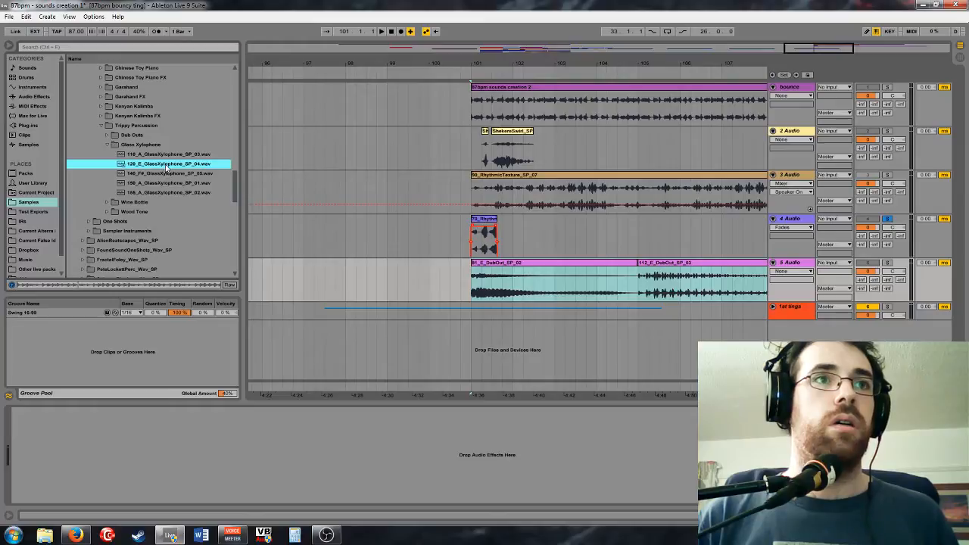
right_click(782, 263)
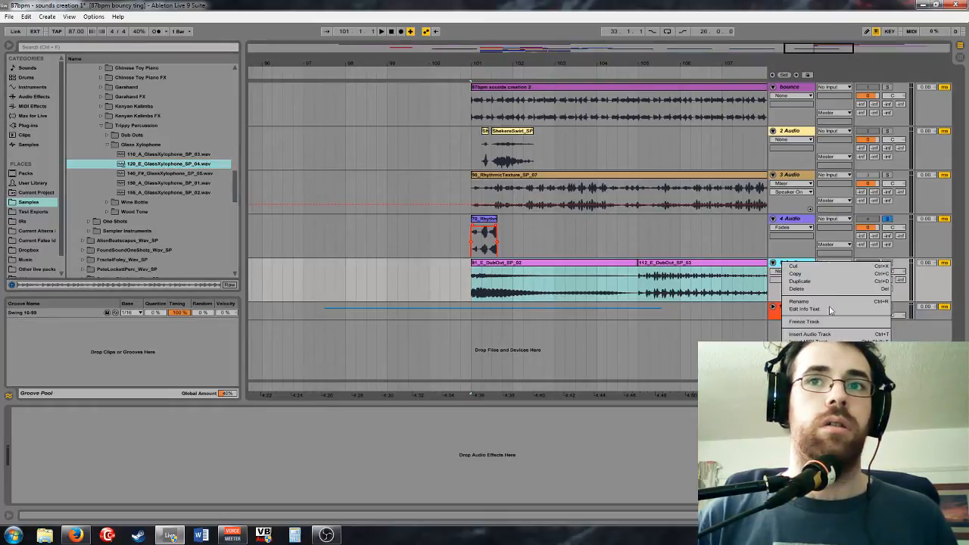
left_click(818, 337)
left_click_drag(170, 164, 474, 334)
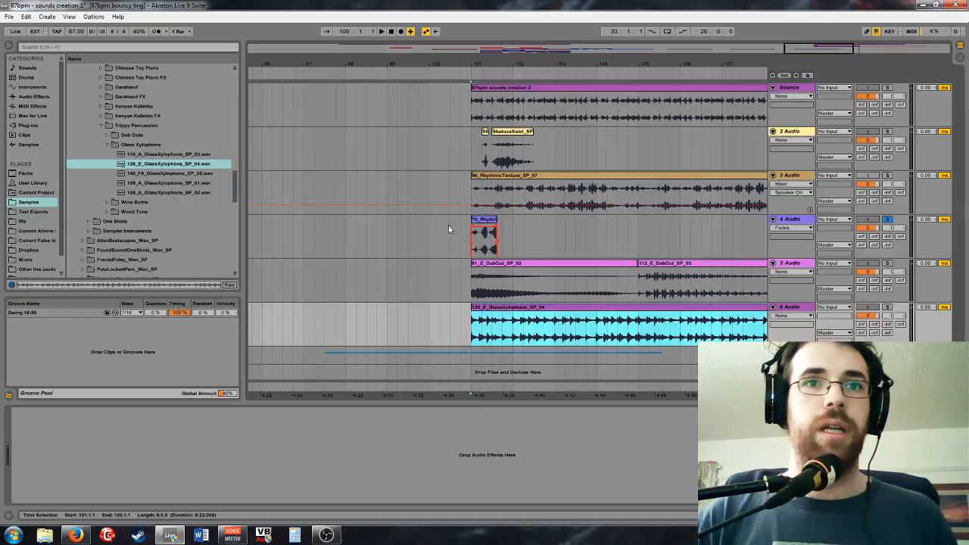
After auditioning Wine Bottle and Wood Tone loops, insert an audio track below 6 Audio and place 160_E_WoodTone_SP_04.wav on it at bar 101
left_click(121, 202)
left_click(165, 170)
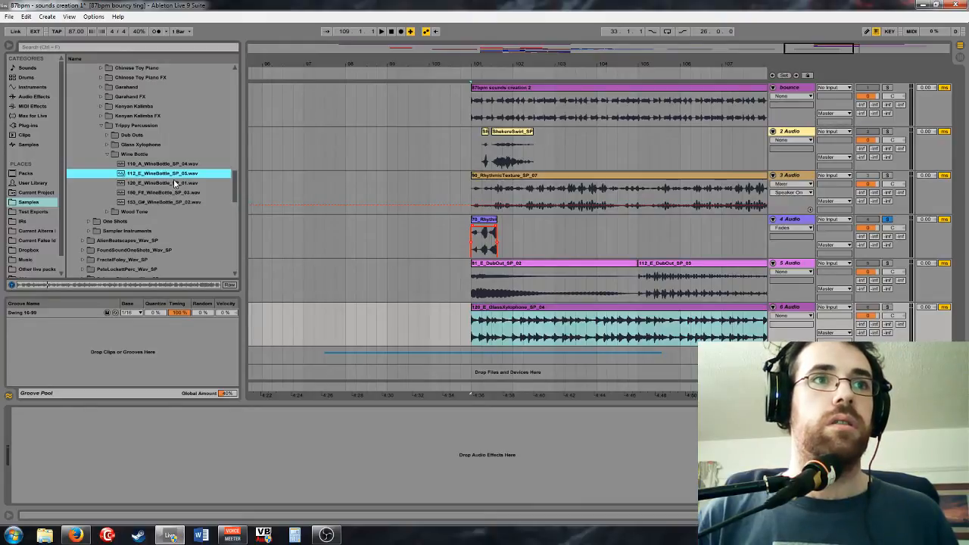
left_click(108, 212)
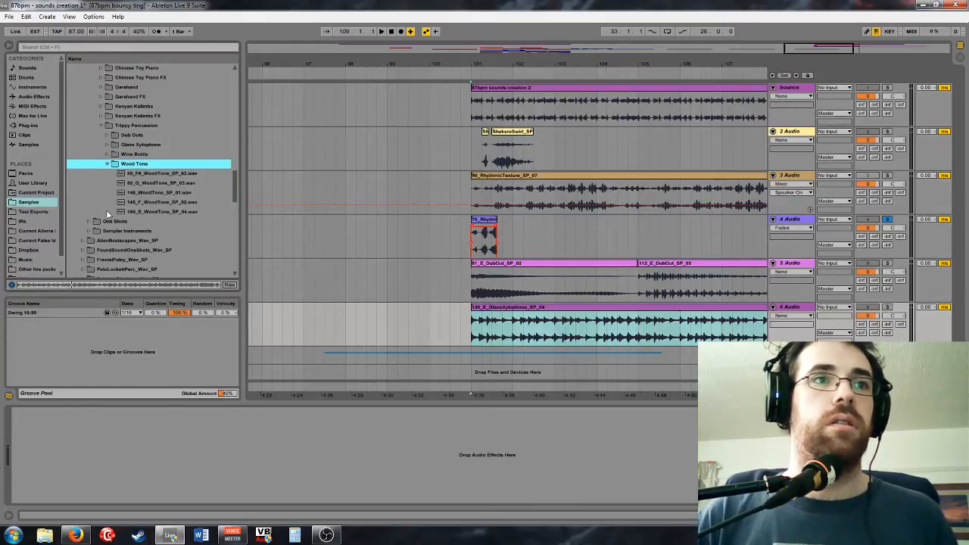
left_click(164, 211)
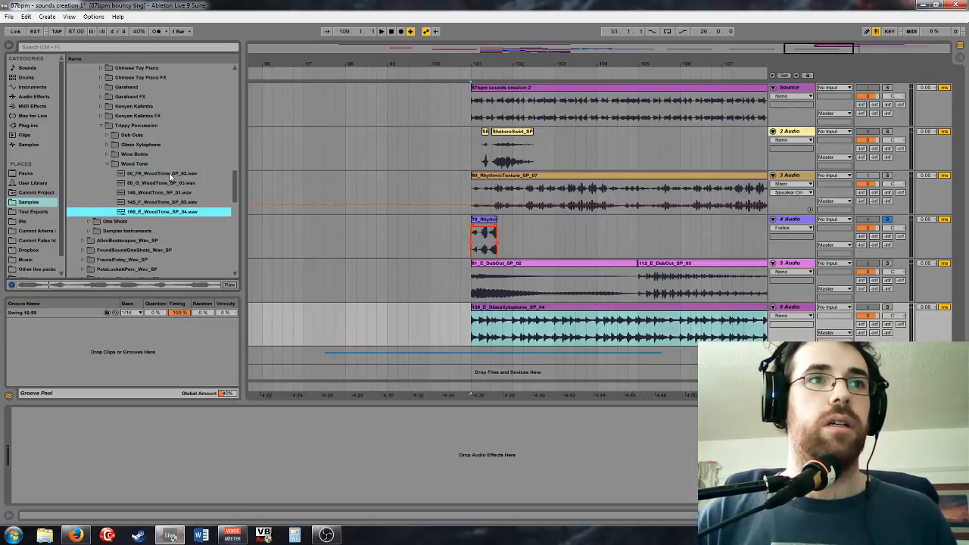
right_click(812, 314)
left_click(820, 331)
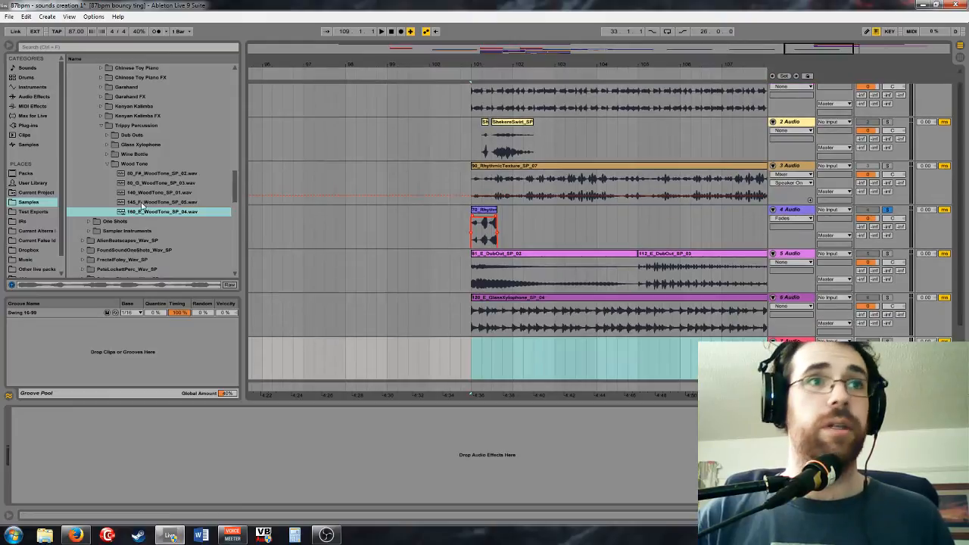
left_click_drag(144, 212, 481, 360)
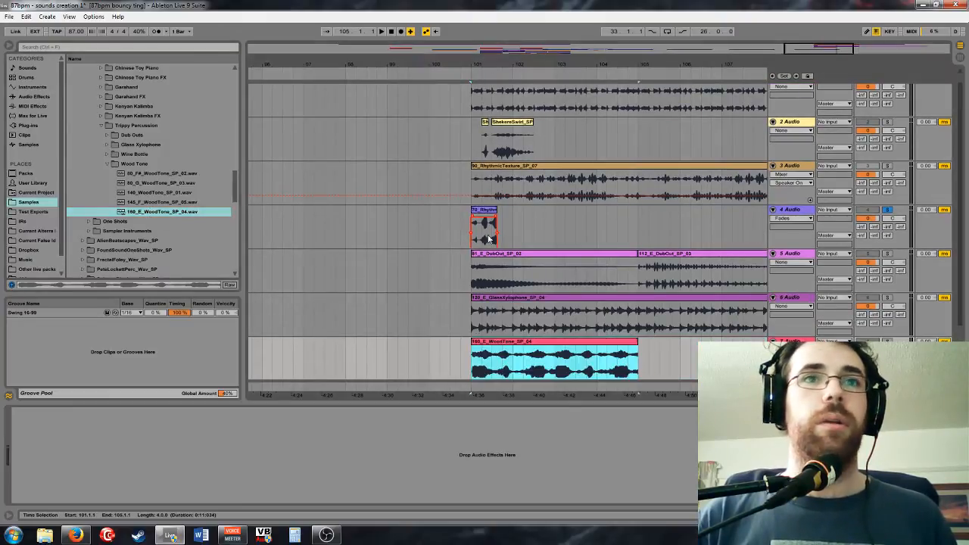
Audition 87_TekLoop_SP_09.wav from Abstract Beats' Tek Loops and, with all tracks folded, place it at bar 101 on a new audio track below 7 Audio
left_click(101, 126)
scroll(135, 154, "up", 2)
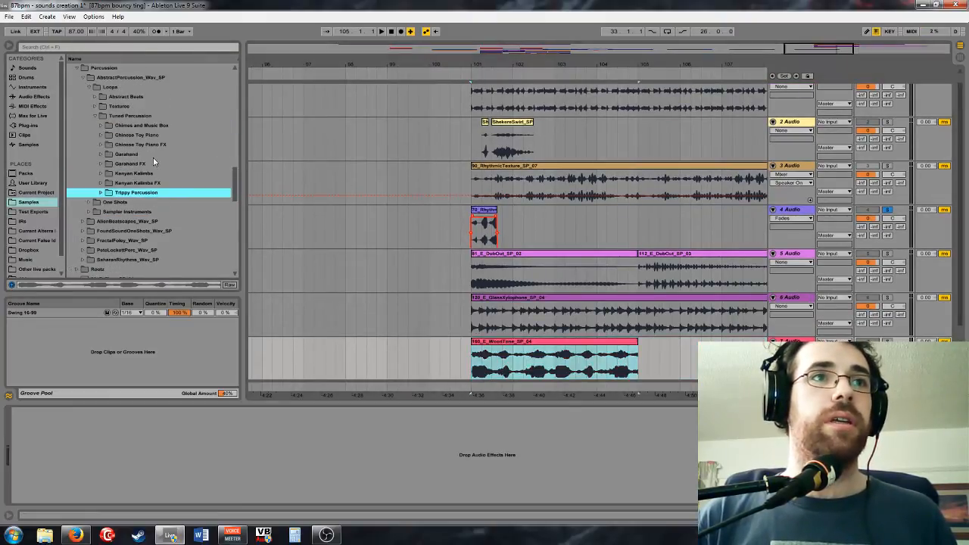
scroll(162, 177, "up", 1)
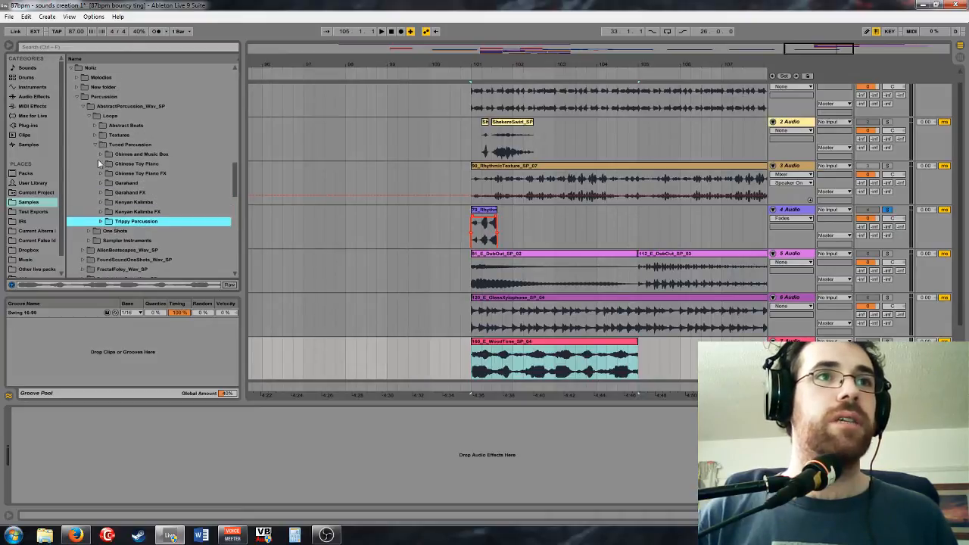
left_click(94, 125)
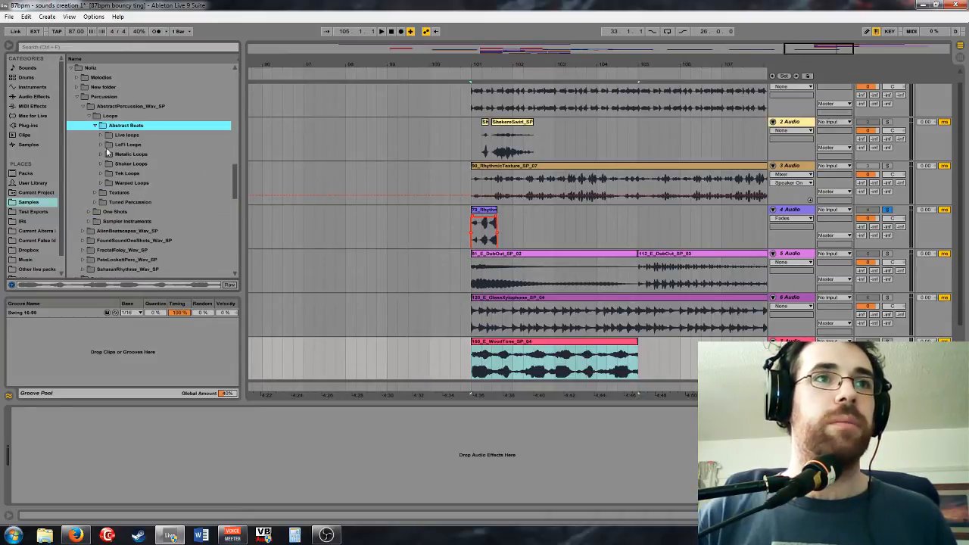
left_click(100, 174)
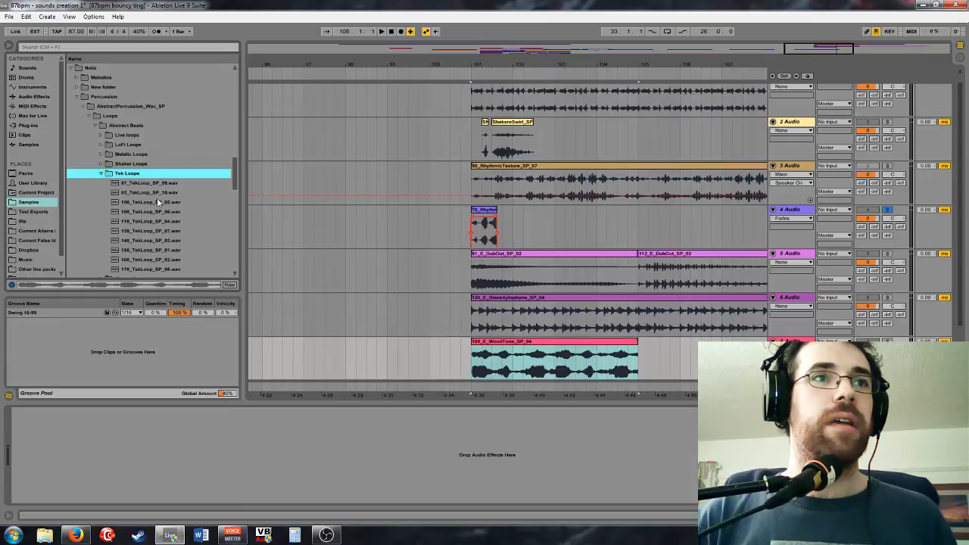
left_click(150, 184)
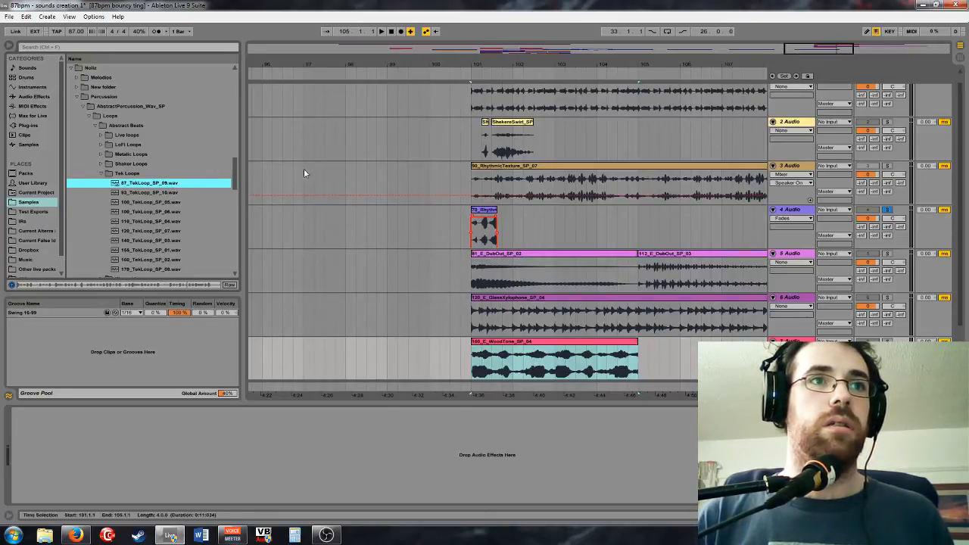
left_click(773, 166, "alt")
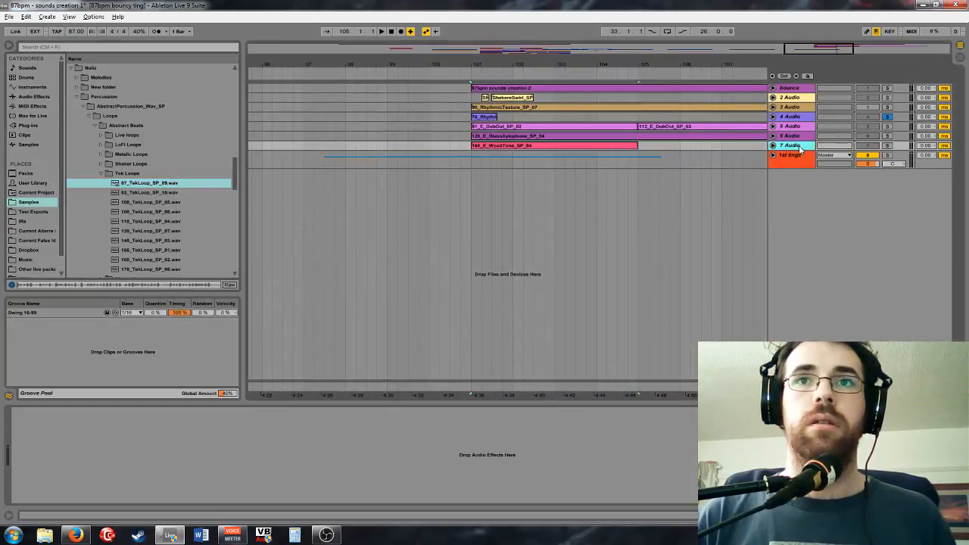
right_click(799, 145)
left_click(699, 204)
key("ctrl+t")
left_click_drag(144, 184, 473, 180)
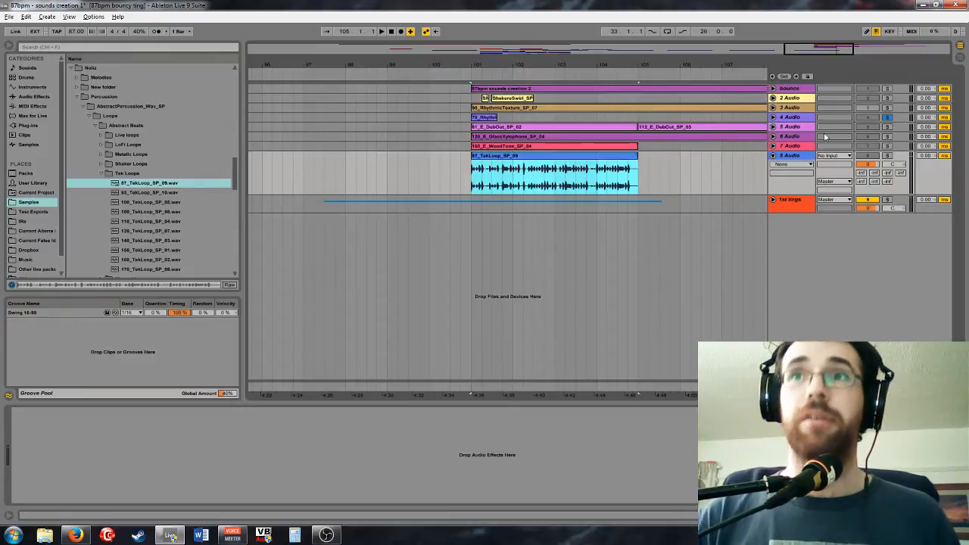
Unsolo 4 Audio, solo 8 Audio together with the Bounce track, and lower 8 Audio's volume to about -11.6 dB during playback
left_click_drag(814, 49, 818, 78)
left_click(889, 117)
left_click(888, 156)
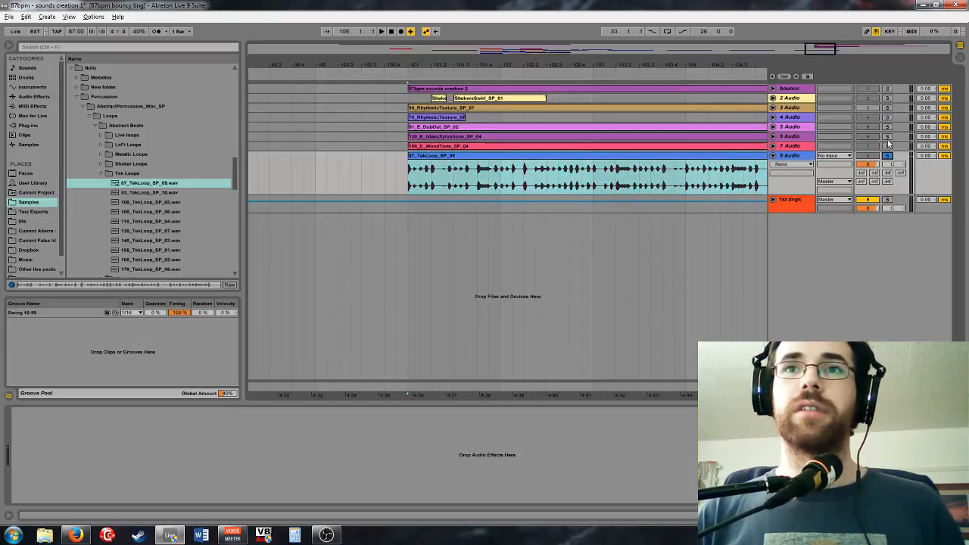
left_click(888, 89, "ctrl")
key("space")
left_click_drag(868, 164, 868, 188)
left_click_drag(822, 49, 825, 49)
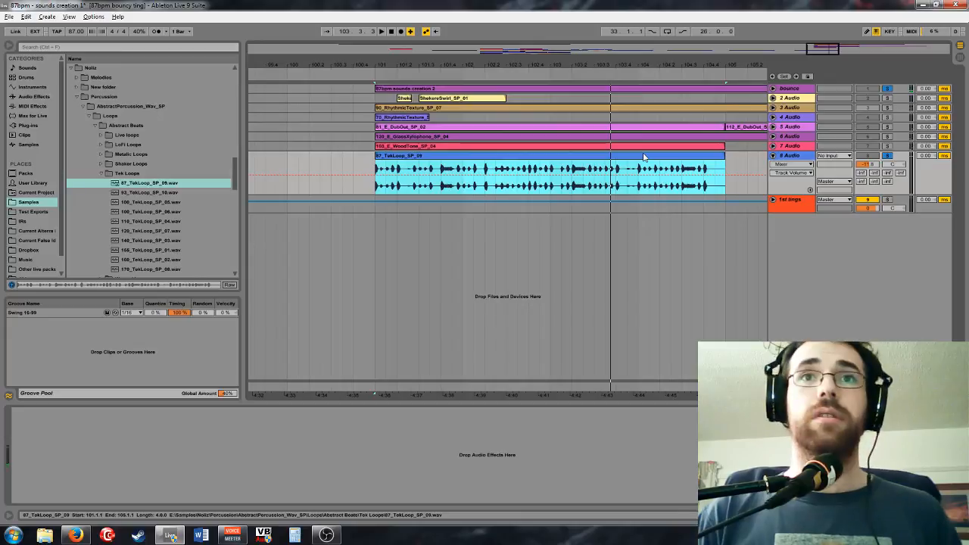
Loop the arrangement over the four-bar 87_TekLoop_SP_09 clip and play it from bar 101
key("ctrl+l")
key("space")
key("space")
left_click(791, 156)
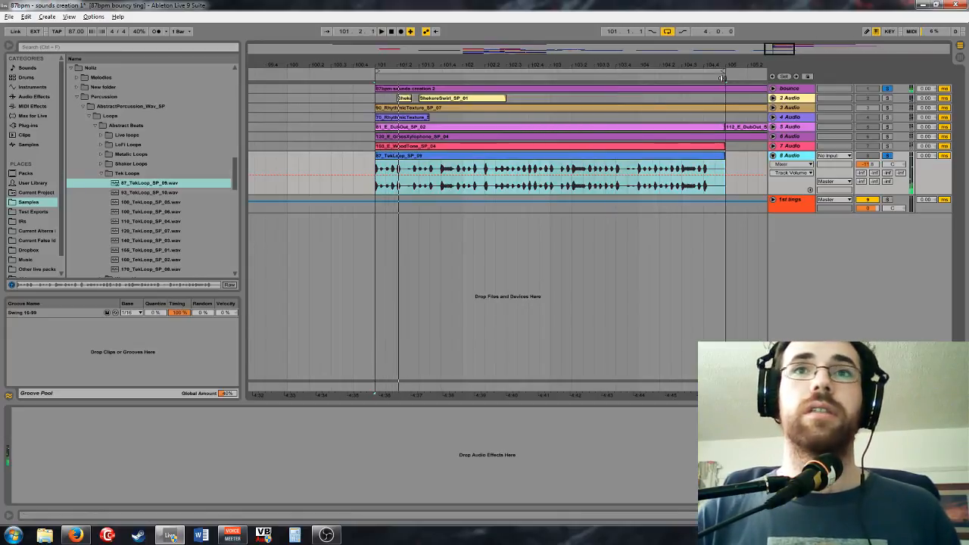
left_click(790, 156)
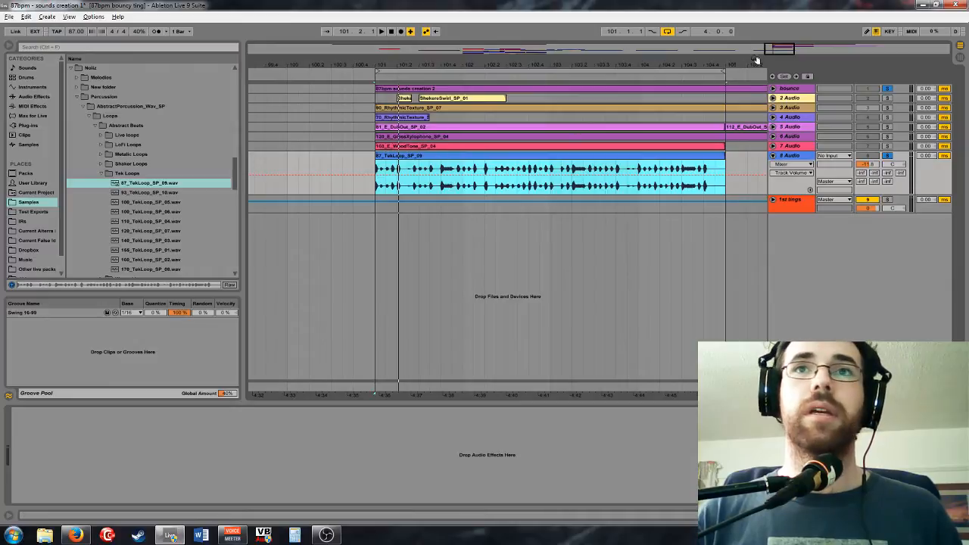
Move the 87_TekLoop_SP_09 clip half a beat later to 101.1.3 and play the arrangement from 100.4.4
left_click_drag(417, 65, 423, 102)
left_click_drag(353, 157, 384, 158)
left_click(311, 166)
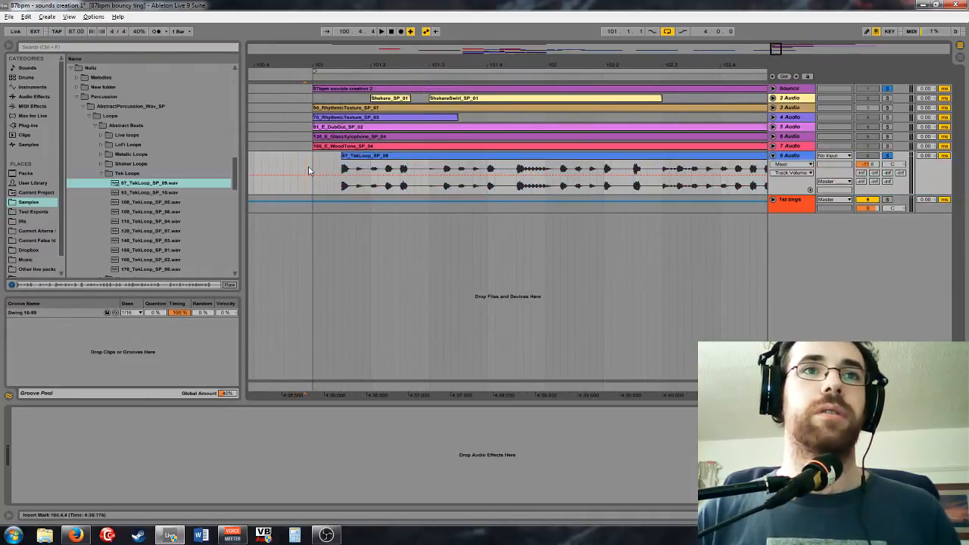
key("space")
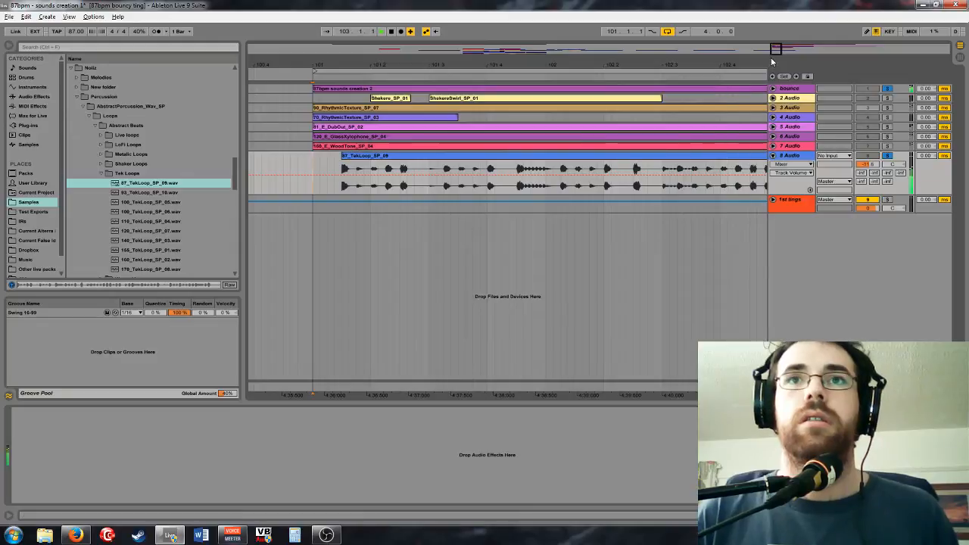
Split the 87_TekLoop_SP_09 clip on 8 Audio at 101.2.4 and play the arrangement from 101.1.1
key("space")
key("space")
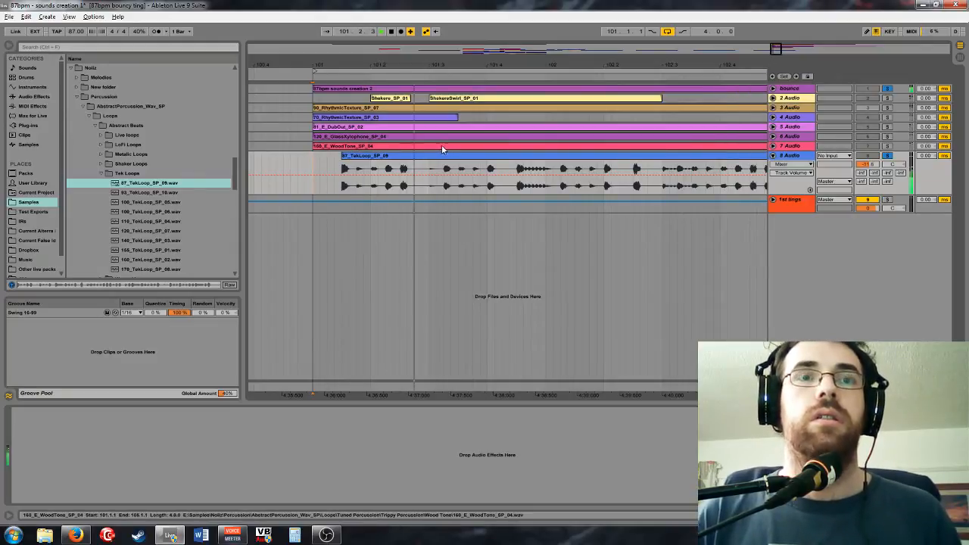
left_click(423, 173)
key("ctrl+e")
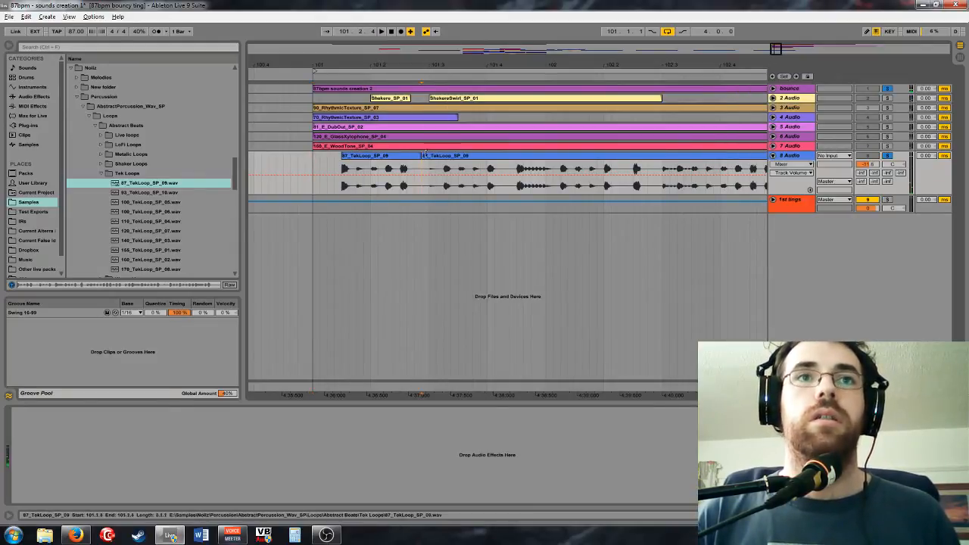
left_click(314, 162)
key("space")
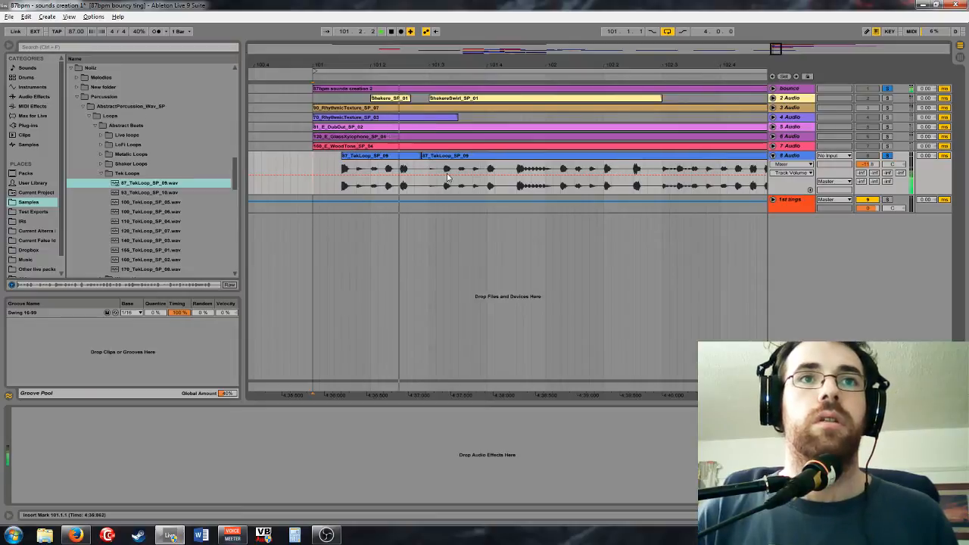
Draw a transposition envelope on the first 87_TekLoop_SP_09 piece, dipping from +12 to about +8 semitones and back to +12, and play it
left_click(401, 156)
left_click(401, 174)
key("space")
double_click(409, 169)
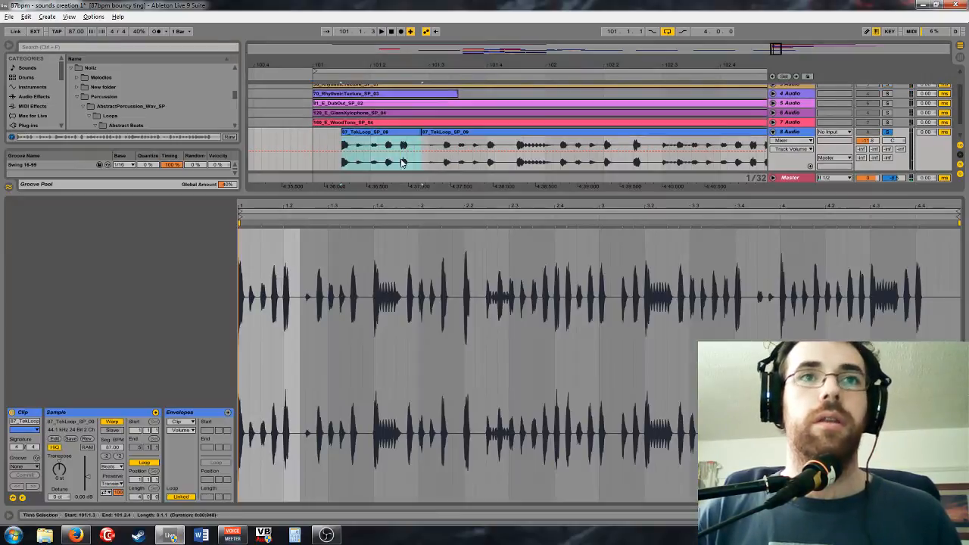
left_click(181, 431)
left_click(185, 445)
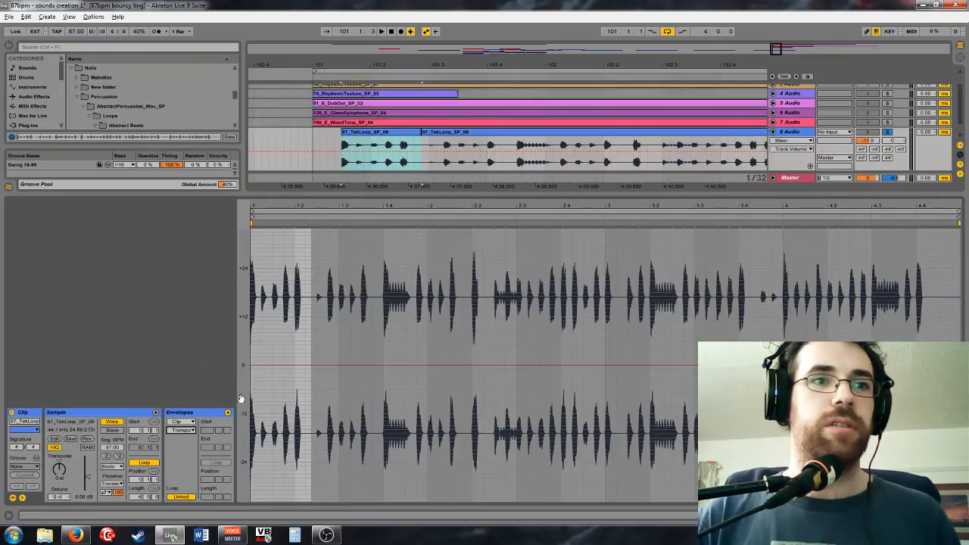
left_click(115, 466)
left_click(114, 476)
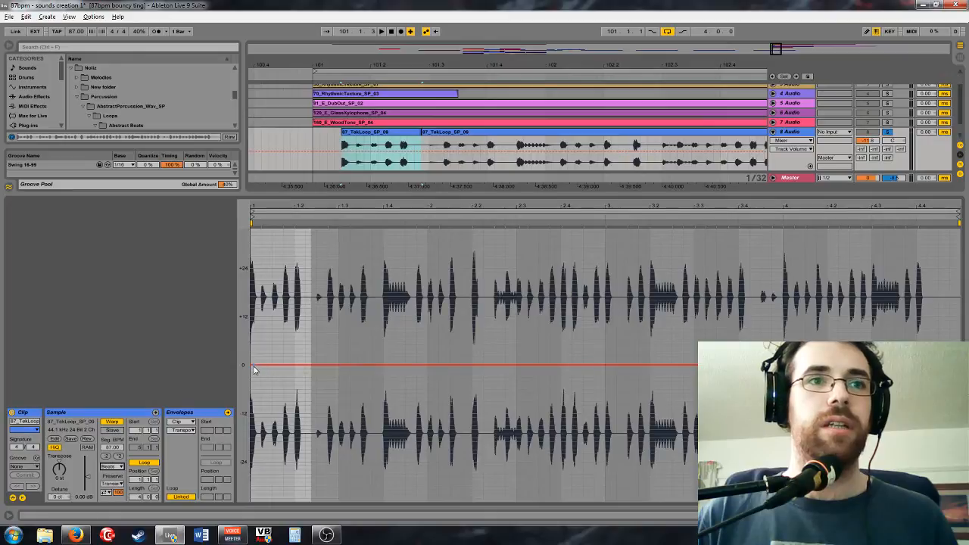
left_click_drag(255, 369, 274, 327)
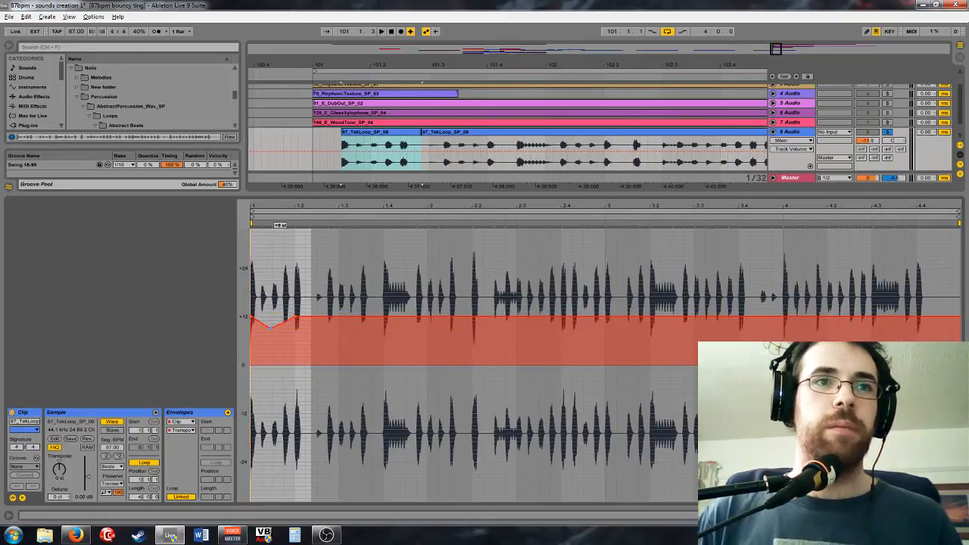
key("space")
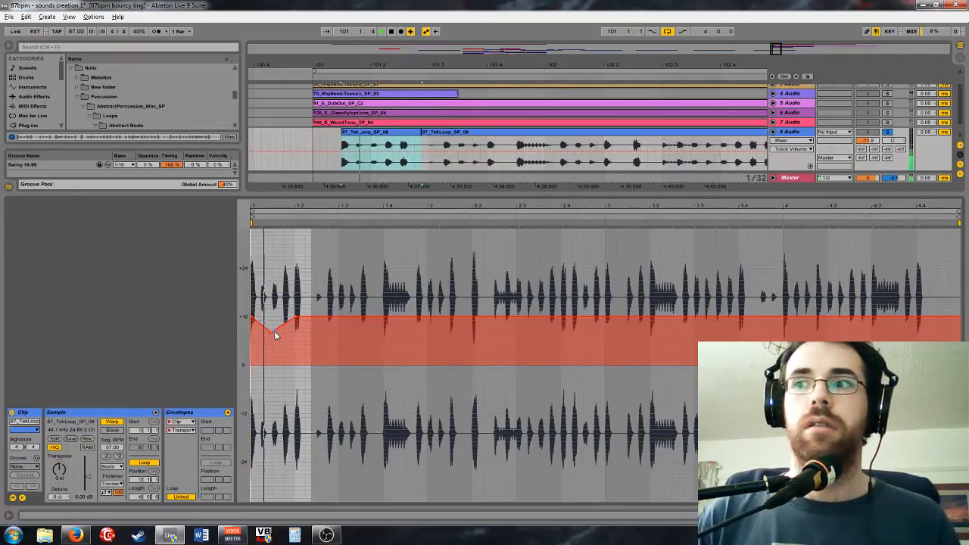
Move the remaining long piece of 87_TekLoop_SP_09 on 8 Audio out of the looped section to 105.2.1
left_click(385, 165)
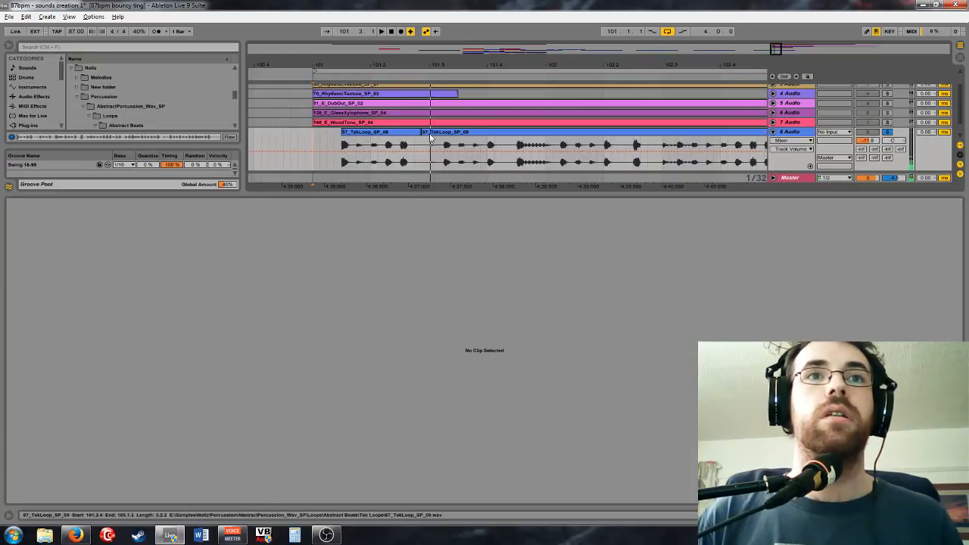
left_click_drag(429, 136, 590, 137)
left_click(315, 140)
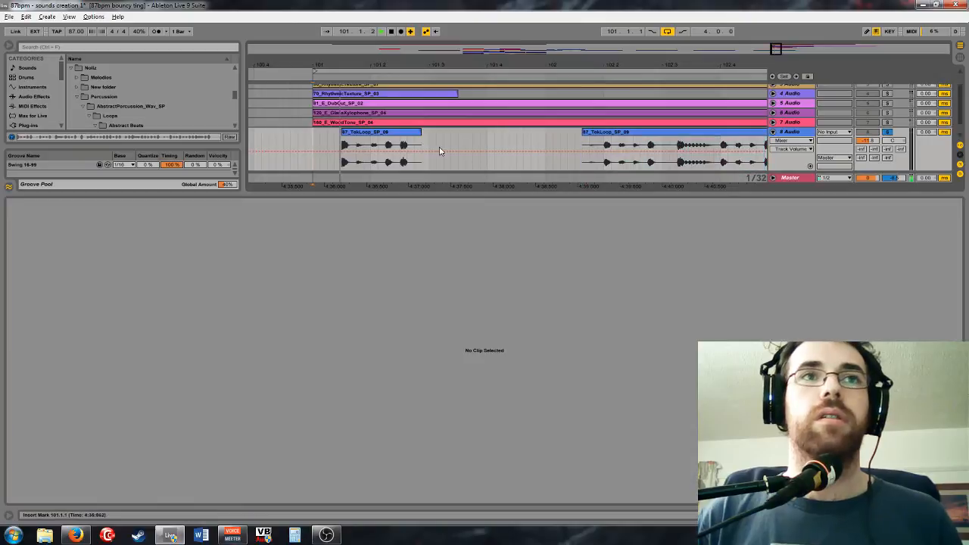
left_click_drag(765, 50, 768, 42)
left_click(411, 133)
left_click_drag(412, 133, 613, 140)
left_click_drag(793, 49, 799, 60)
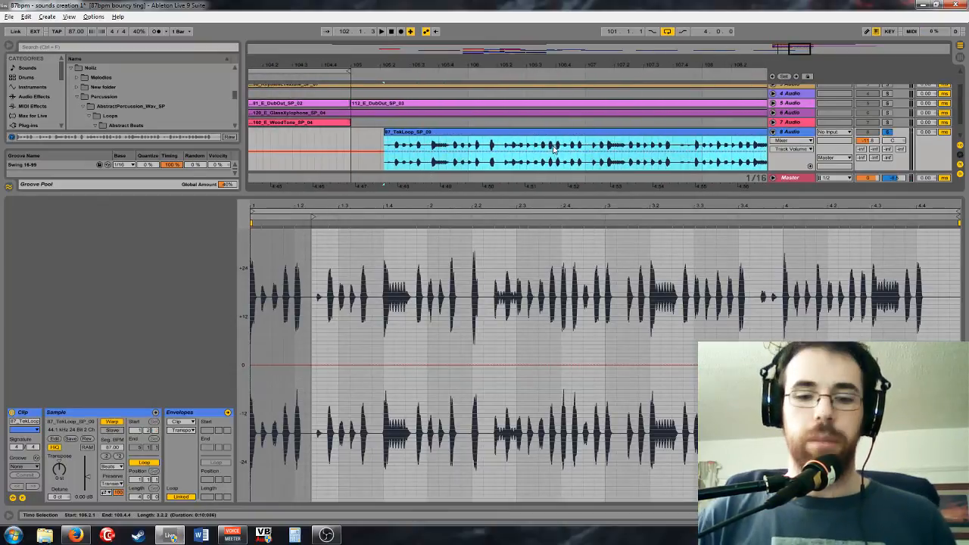
Audition the 106.2.1 to 107.1.1 section of the long loop clip and paste a copy of it at 102.2.1 on 8 Audio
left_click_drag(503, 151, 586, 150)
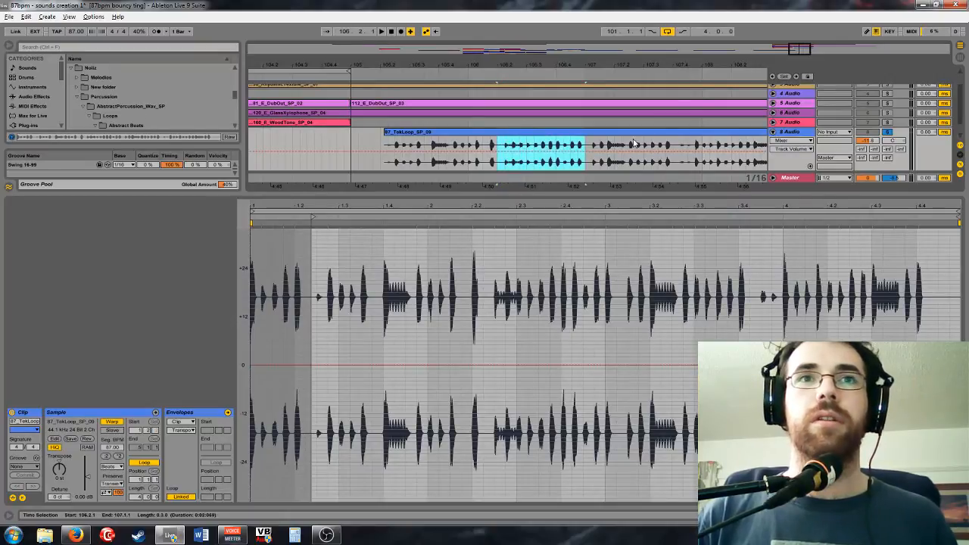
key("space")
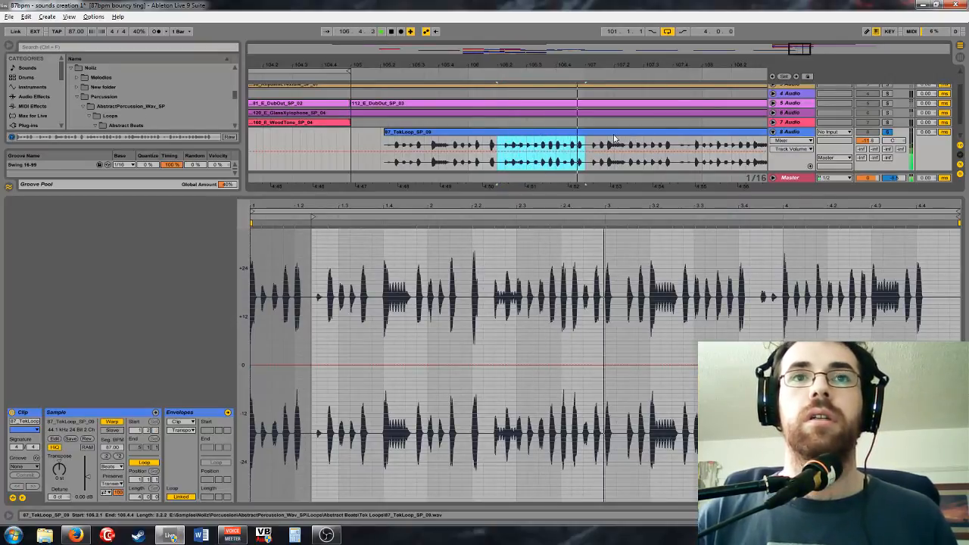
left_click_drag(804, 50, 783, 47)
left_click(489, 139)
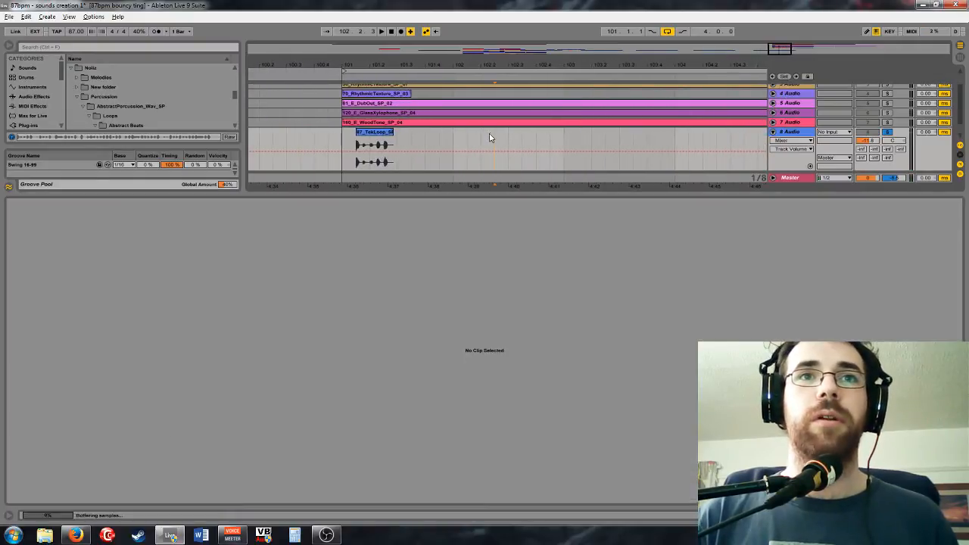
key("ctrl+v")
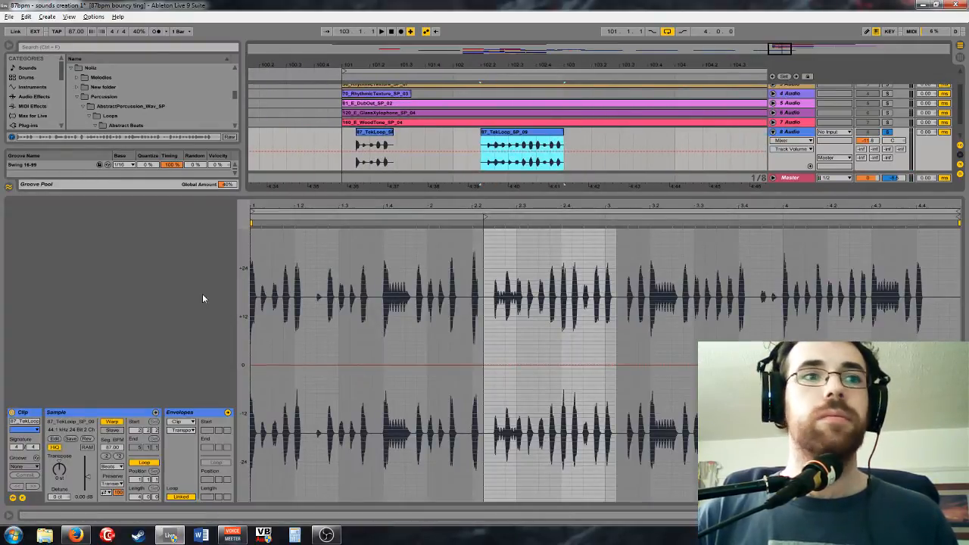
Ramp the pasted clip's transposition envelope from 0 to +12 semitones, move the clip to 102.1.4 and play it
left_click(493, 367)
left_click_drag(607, 368, 615, 324)
key("space")
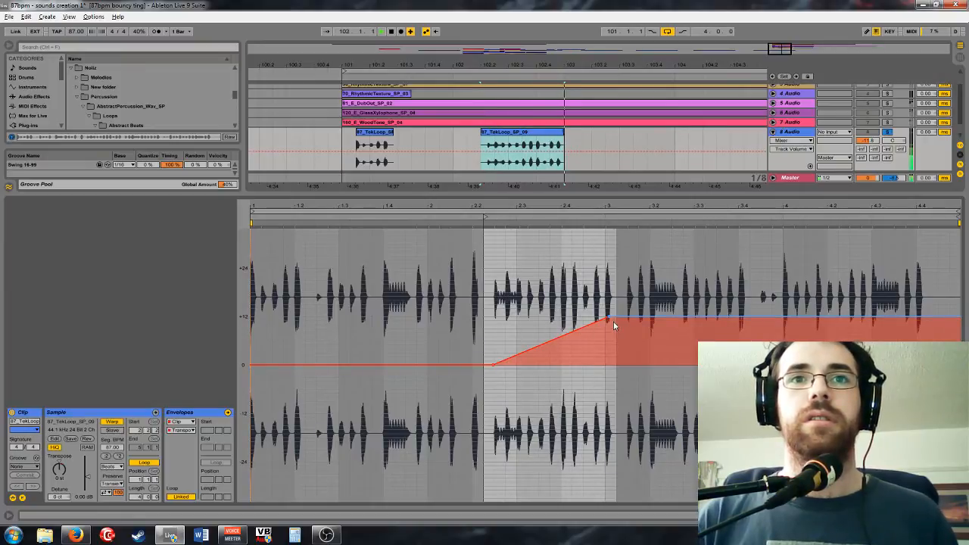
left_click_drag(782, 49, 657, 138)
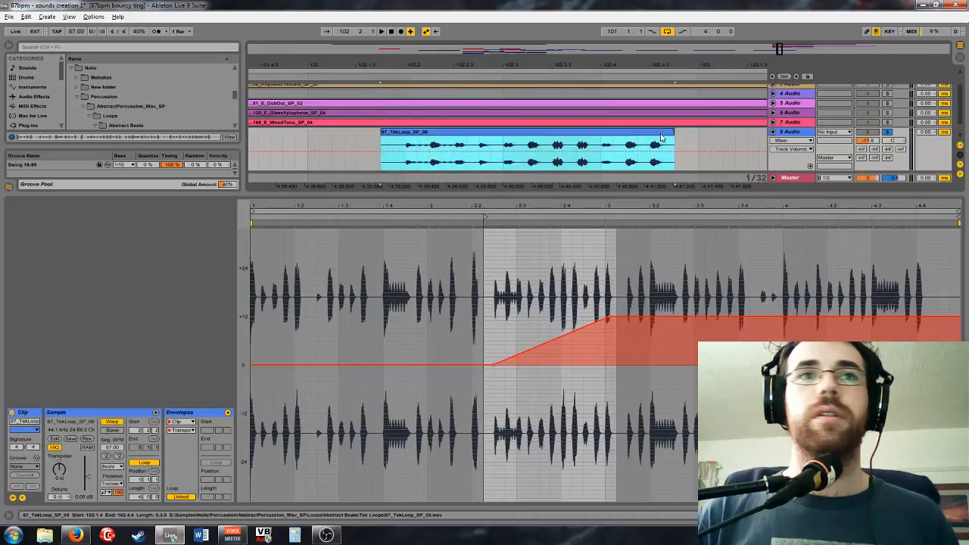
left_click(317, 141)
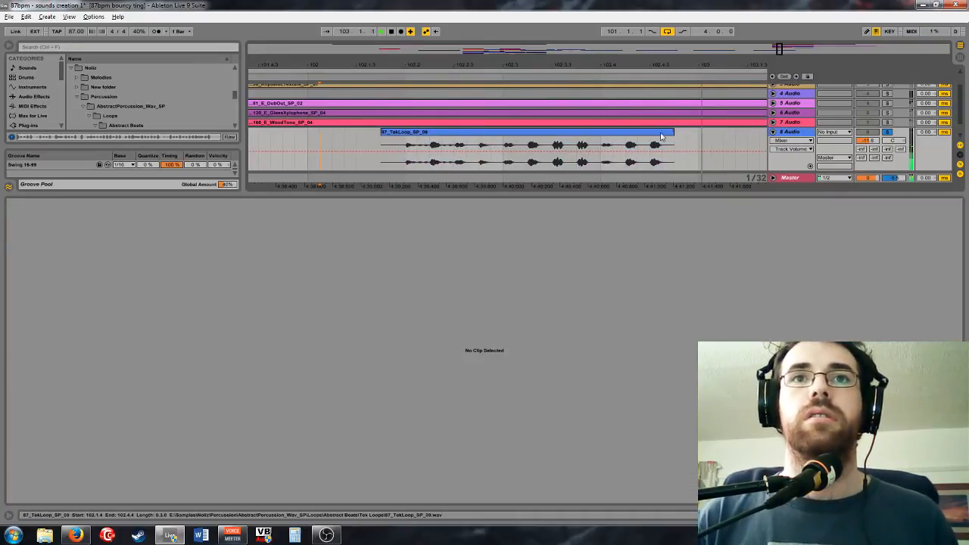
left_click(535, 162)
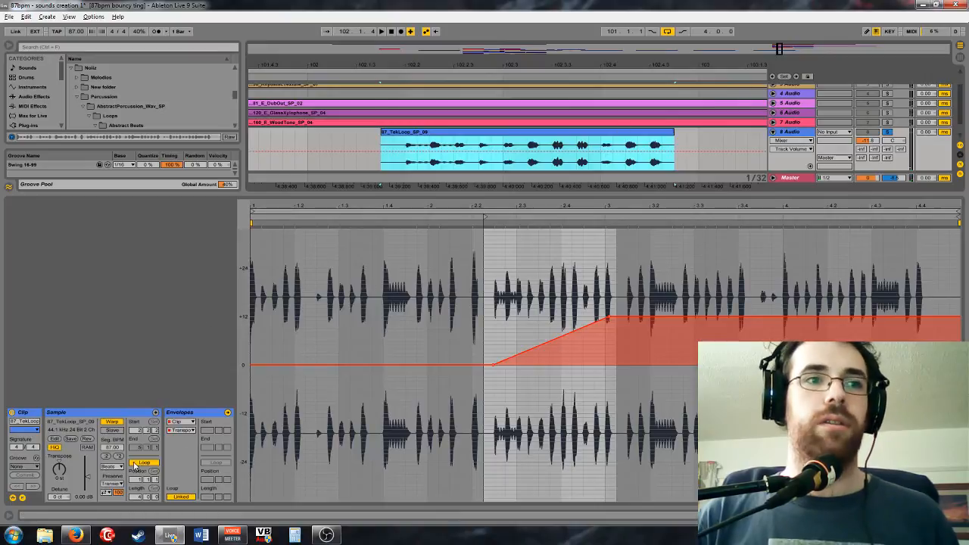
Try the Texture warp mode on the 102.1.4 clip and play it
left_click(120, 467)
left_click(114, 485)
key("space")
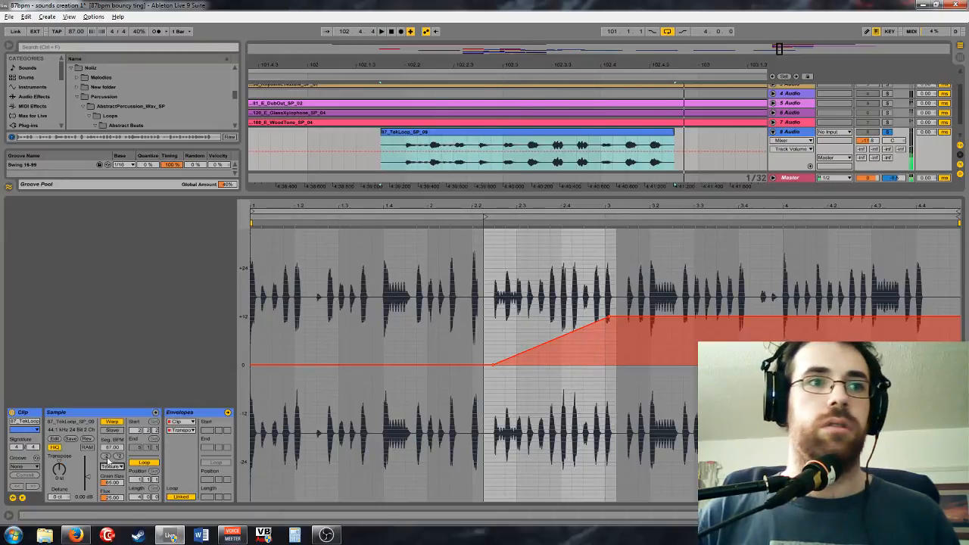
Set the 102.1.4 clip's warp mode to Tones, transpose it by -12 semitones and play it
left_click(112, 468)
left_click(114, 483)
key("space")
key("space")
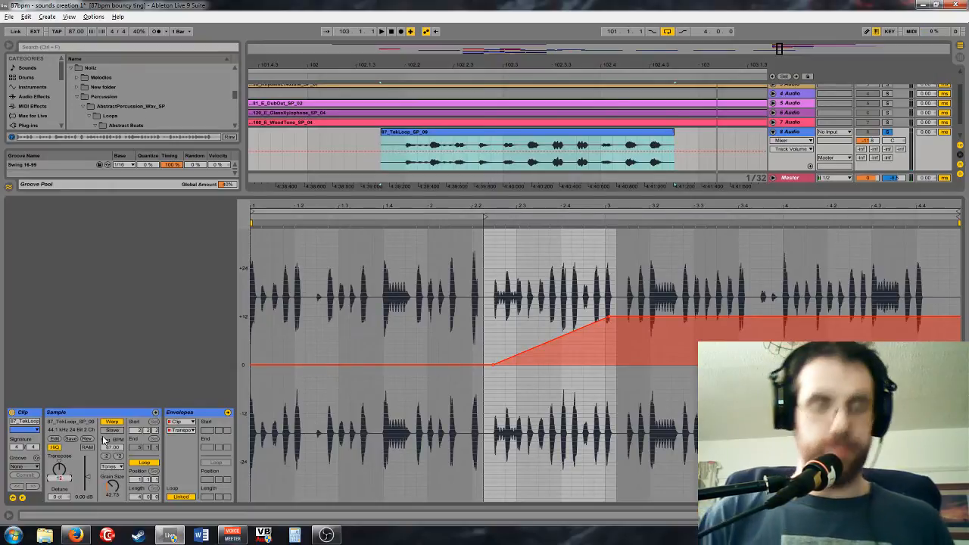
key("space")
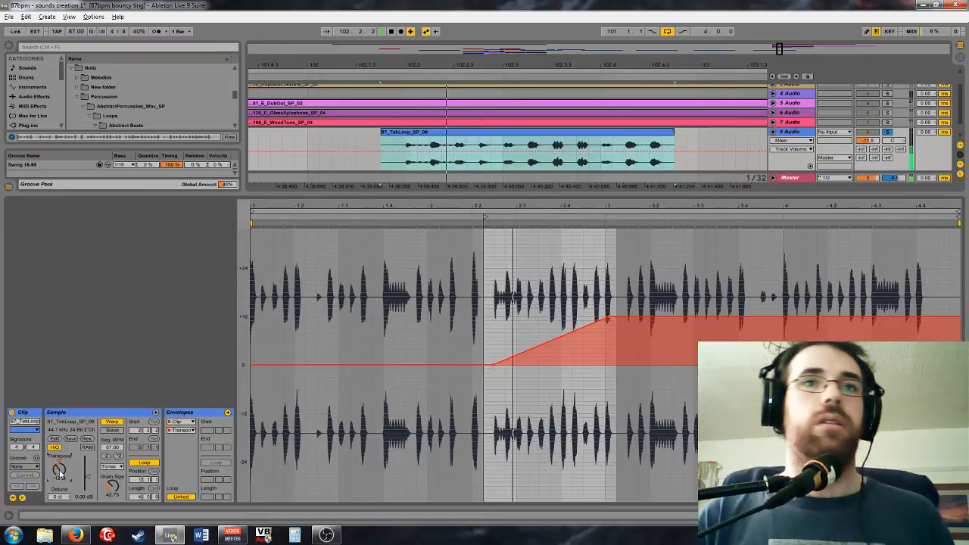
key("space")
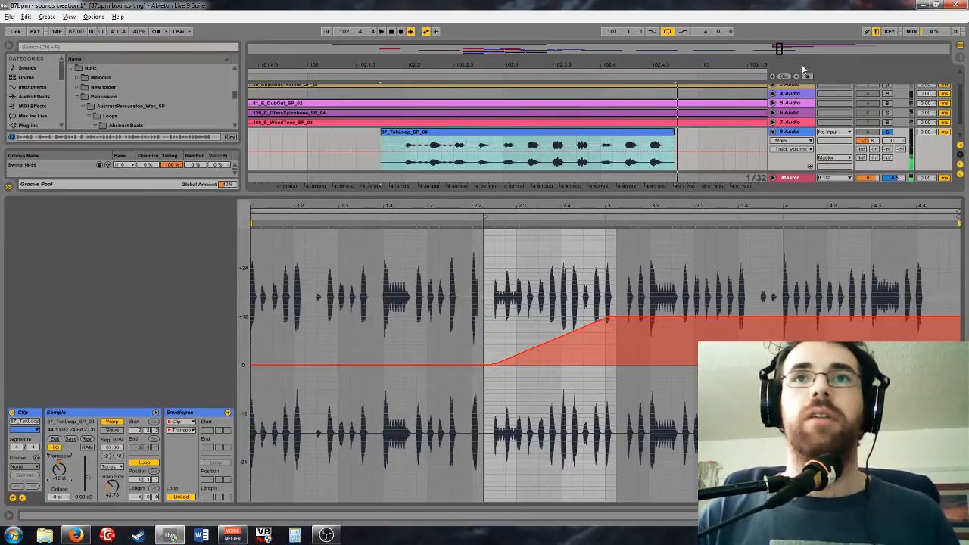
Play the arrangement from bar 101 to hear the two edited loop pieces in context
left_click_drag(783, 54, 784, 27)
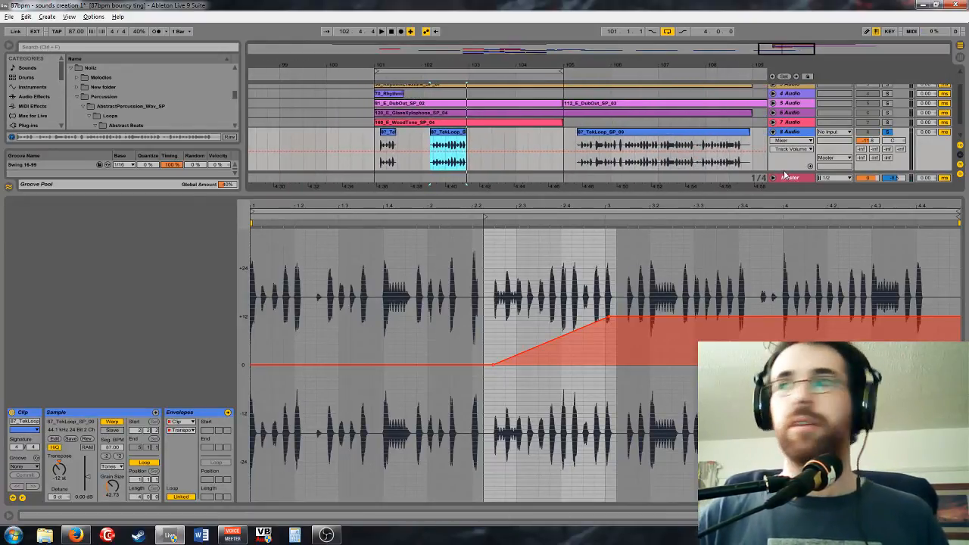
left_click_drag(795, 51, 776, 48)
left_click(407, 138)
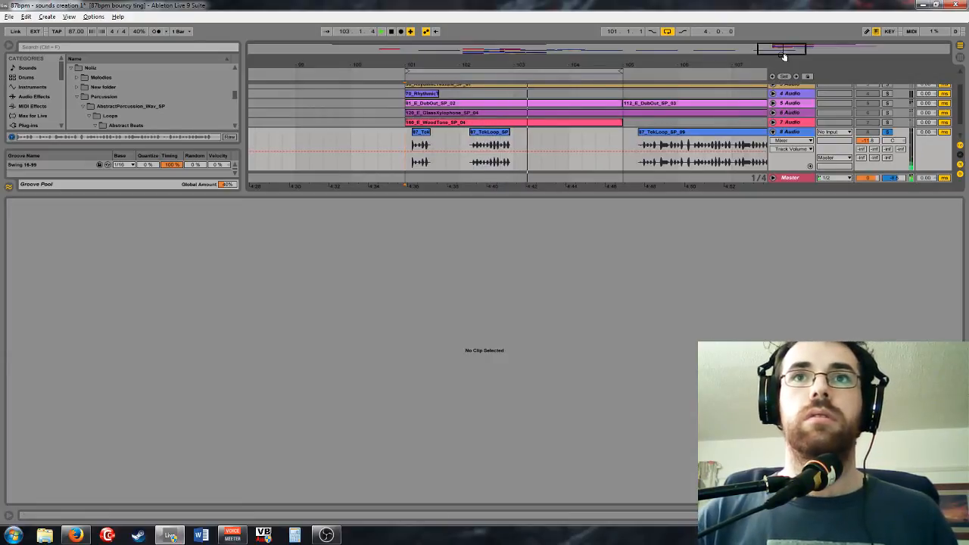
left_click_drag(784, 53, 806, 57)
key("space")
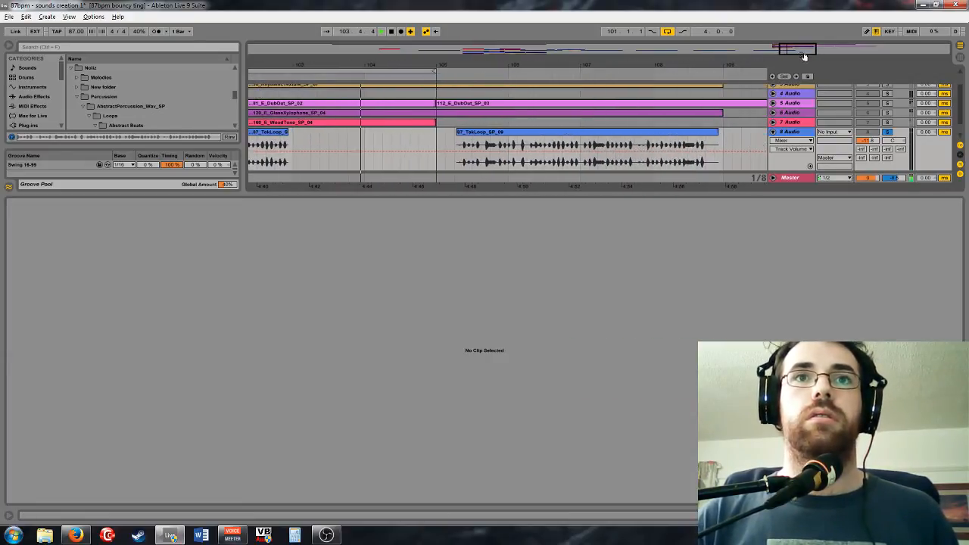
Audition the long loop clip from 107.1.1 and paste a copy of its 107.1.1 to 107.2.3 section at 103.1.3
left_click(582, 149)
key("space")
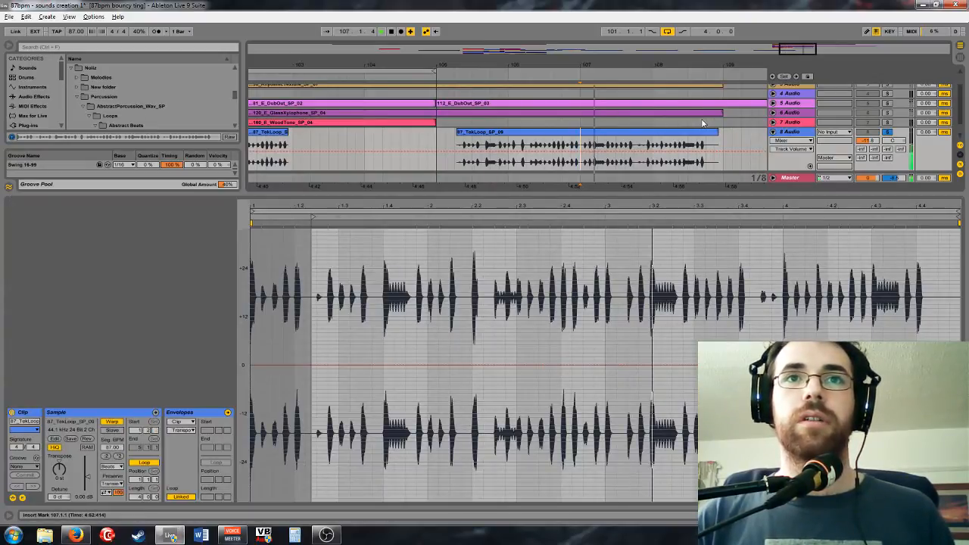
key("space")
left_click_drag(795, 50, 800, 75)
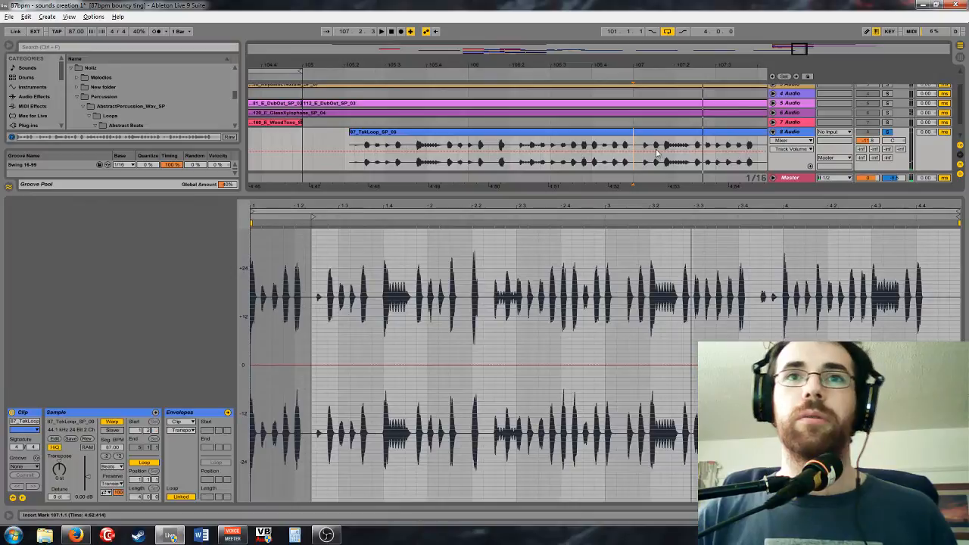
left_click_drag(635, 149, 691, 149)
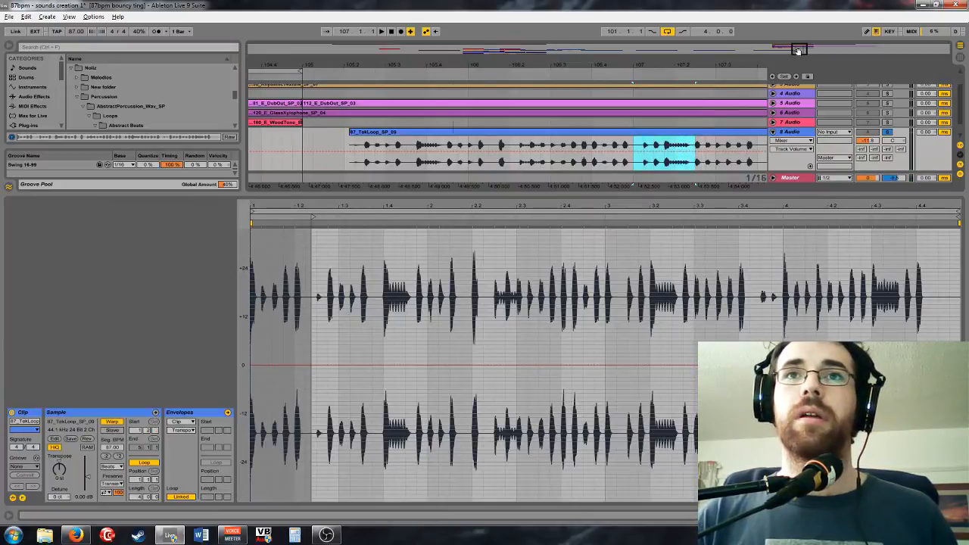
left_click_drag(798, 51, 782, 51)
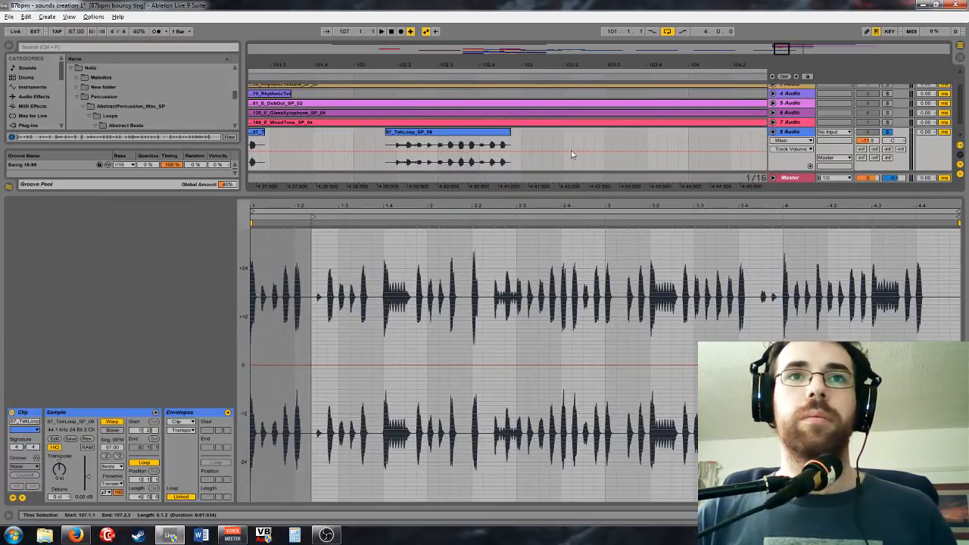
key("ctrl+v")
Duplicate the last eighth note of the new clip, from 103.2.3 to 103.3.1, directly after it
left_click(606, 151)
left_click_drag(606, 150, 584, 152)
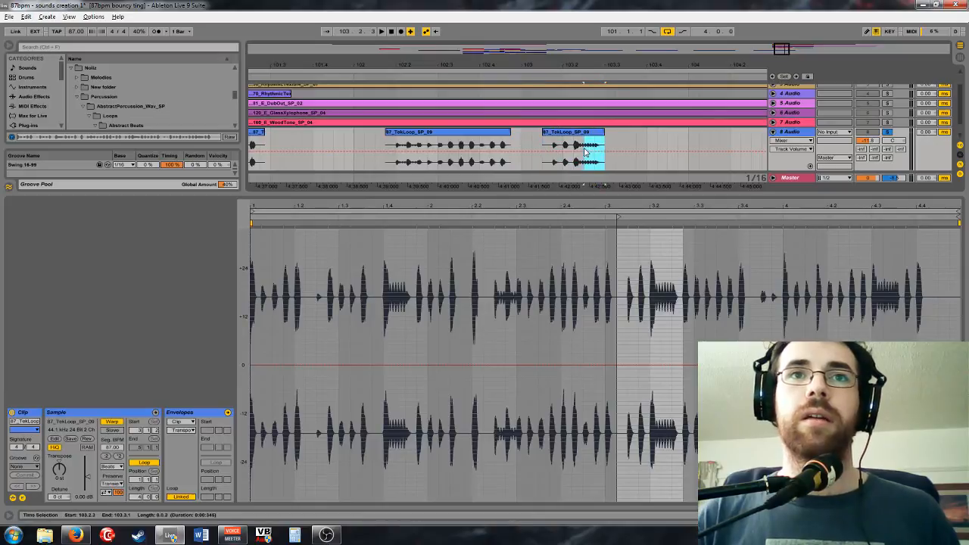
key("ctrl+d")
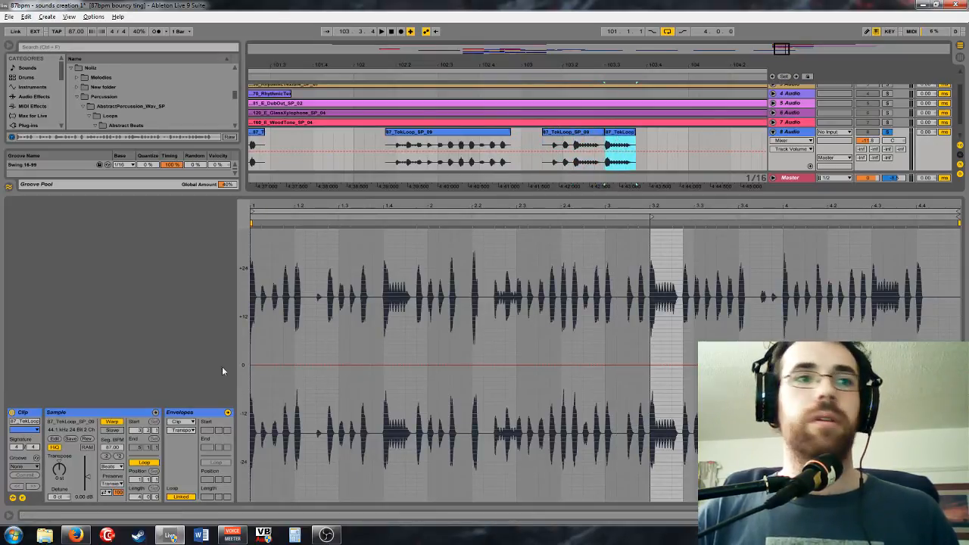
Crop the sample of the duplicated clip at 103.3.1 and reverse it
right_click(403, 382)
left_click(443, 385)
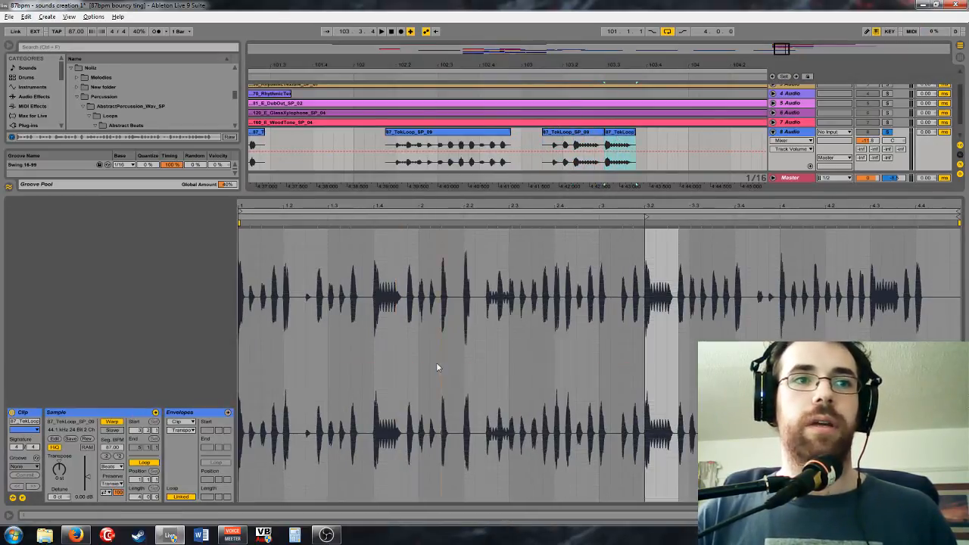
right_click(439, 368)
left_click(477, 203)
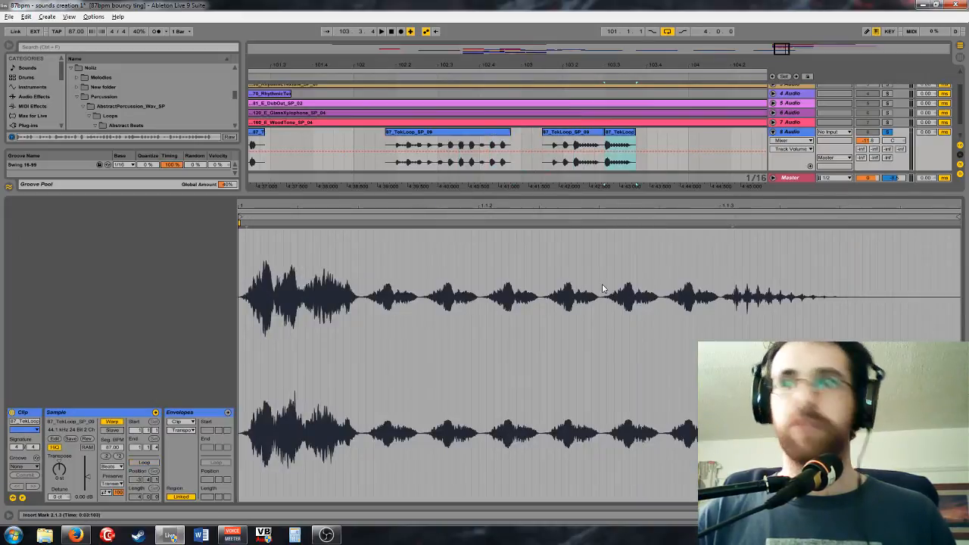
left_click(87, 440)
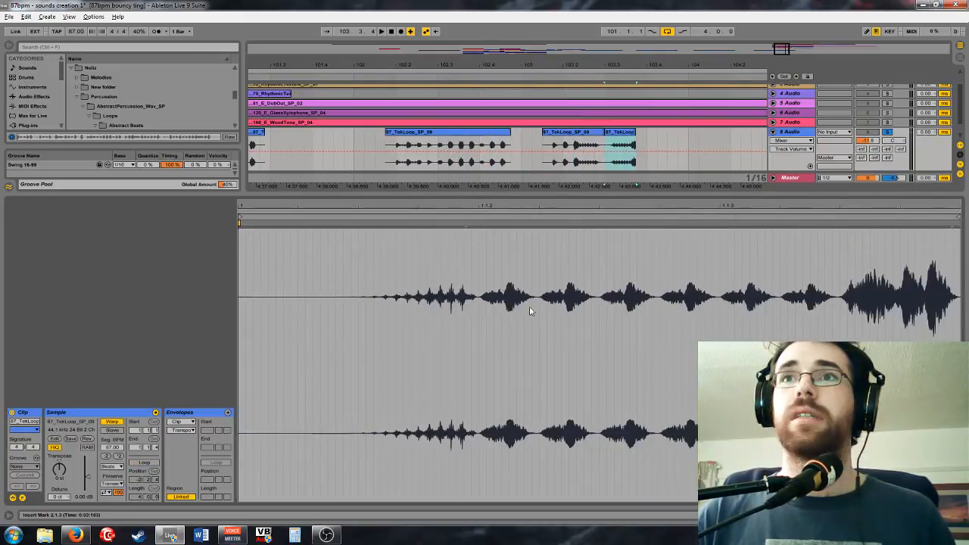
Move the reversed clip at 103.3.1 slightly later
left_click_drag(629, 135, 640, 136)
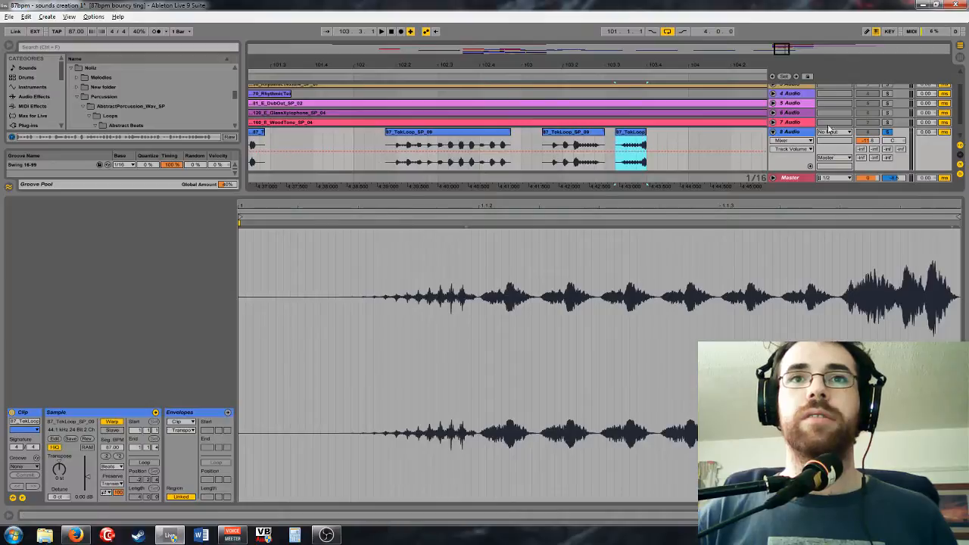
Turn off solo and deactivate audio tracks 2 to 7, keeping the bounce track and 8 Audio active
key("minus")
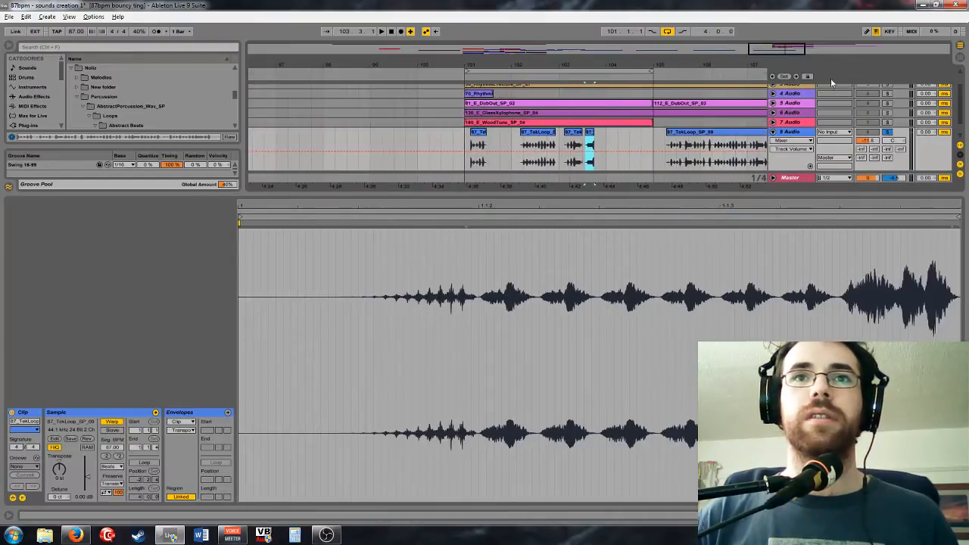
scroll(798, 127, "up", 2)
left_click(798, 99, "shift")
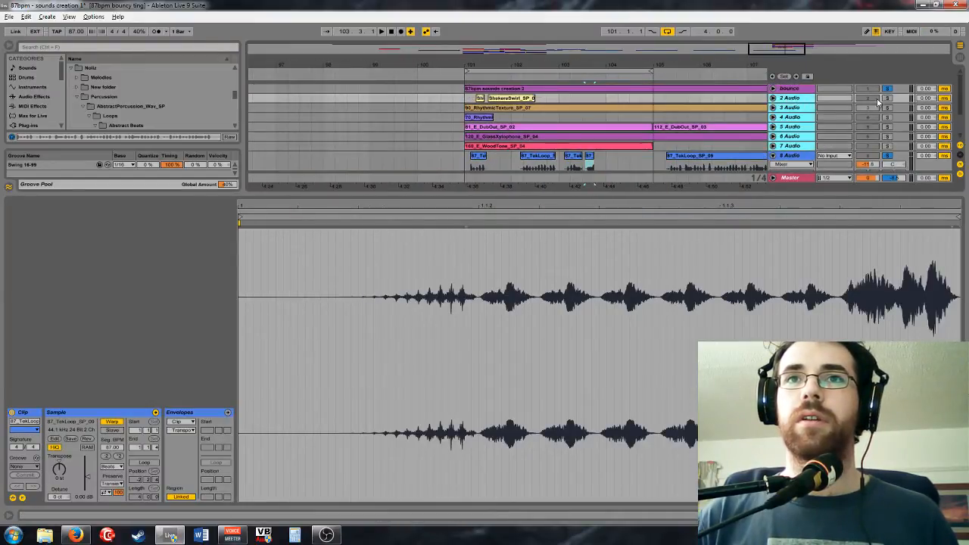
left_click(870, 99)
left_click(889, 97)
left_click(875, 98)
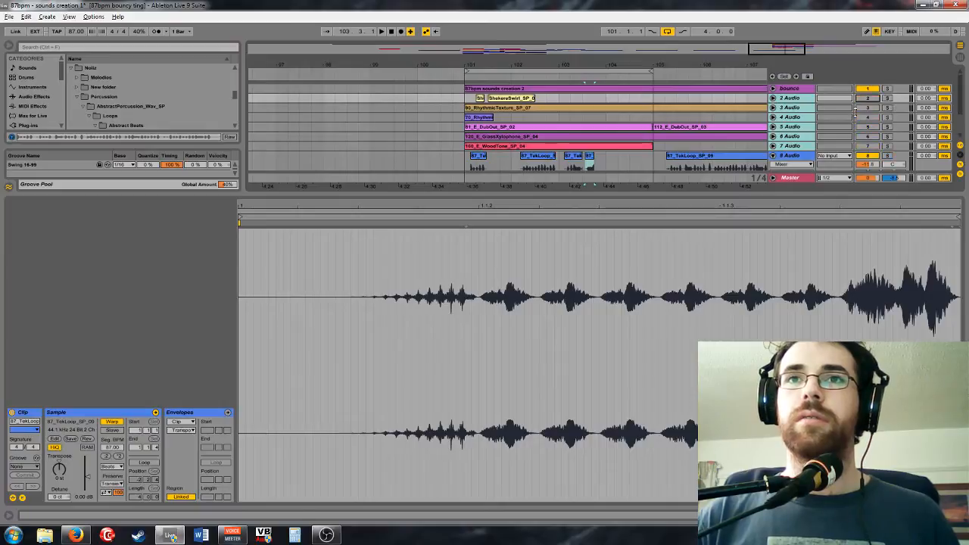
Rename the 8 Audio track as tek perc and move it directly below the bounce track
left_click(790, 156)
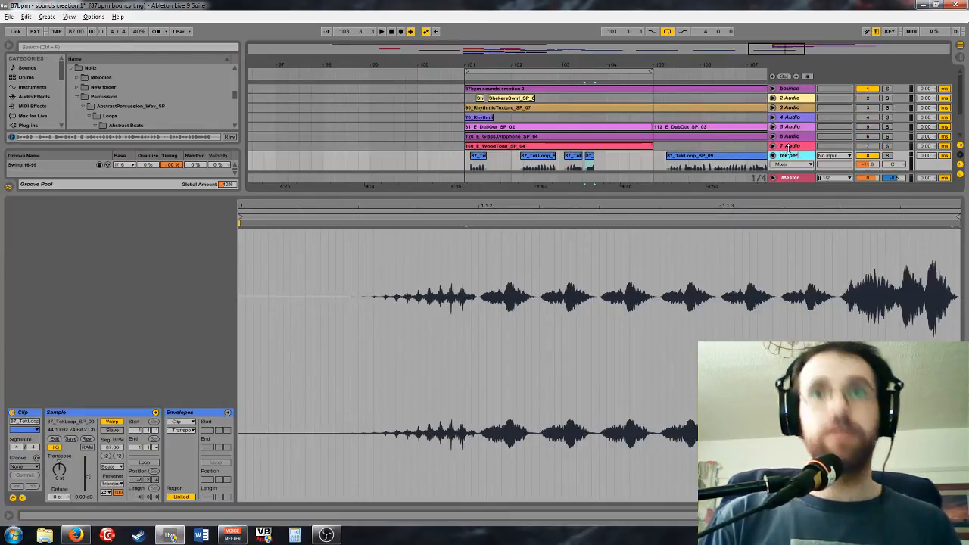
left_click_drag(789, 156, 795, 97)
Play the arrangement from 101.1.1 to hear the tek perc part with the bounce track
left_click(464, 111)
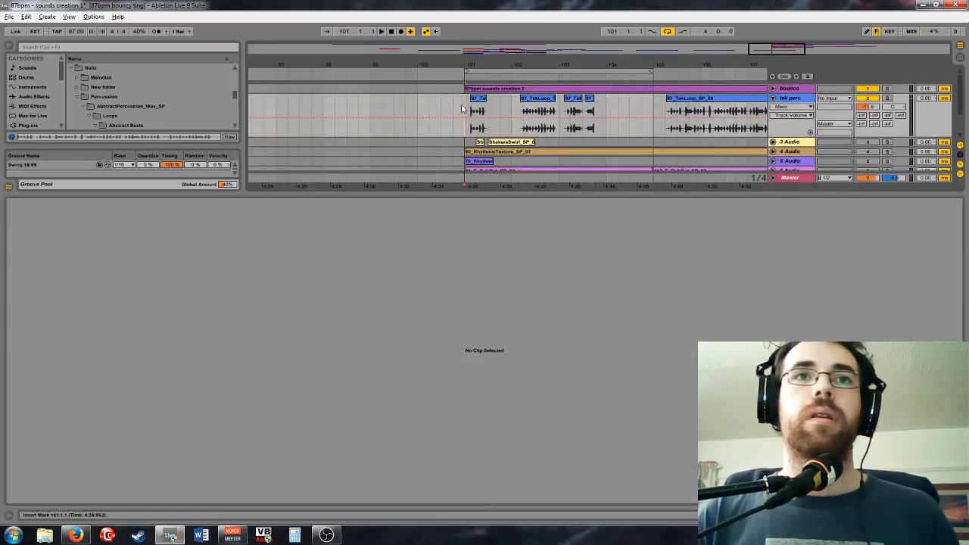
key("space")
left_click_drag(522, 65, 529, 95)
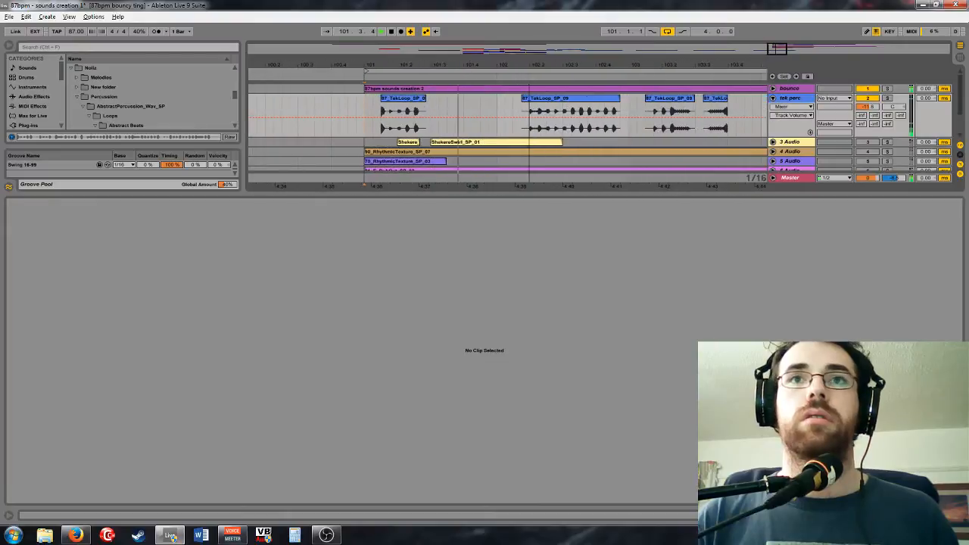
scroll(840, 149, "down", 3)
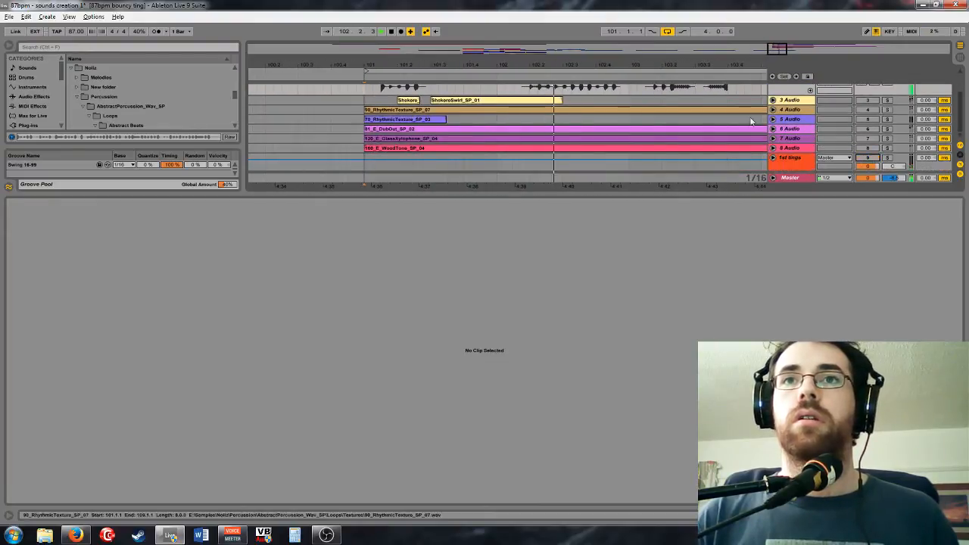
scroll(810, 121, "up", 3)
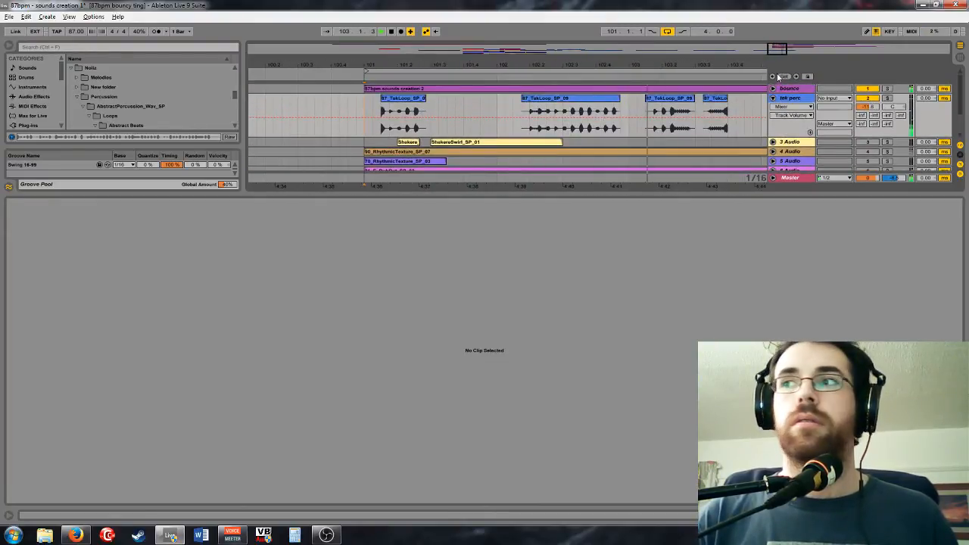
Display the fades on the tek perc track and give the reversed clip a long fade-in
left_click_drag(779, 49, 783, 67)
left_click(793, 108)
left_click(791, 123)
left_click(674, 110)
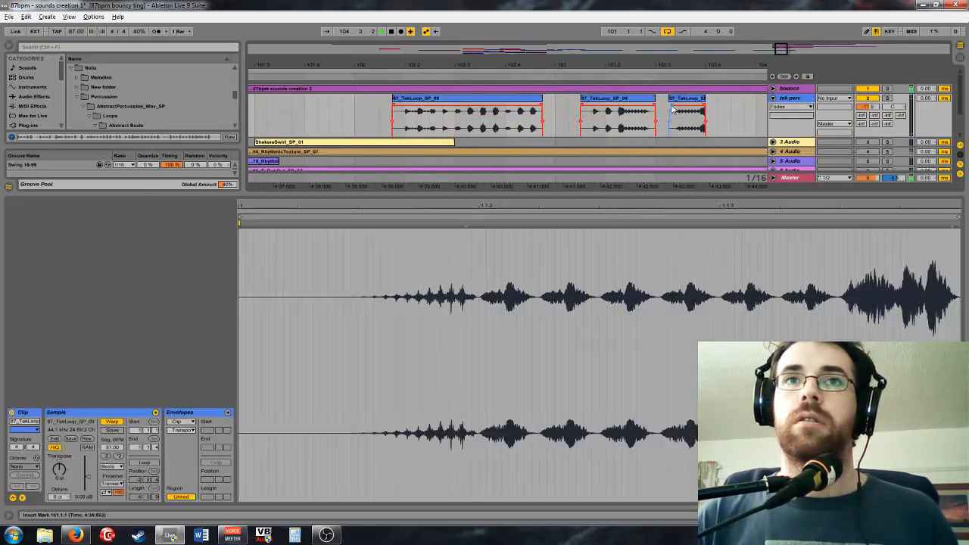
Raise the transposition envelope of the clip at 103.1.3 to +12 st, with a peak of +15 st at 3.2
left_click(617, 118)
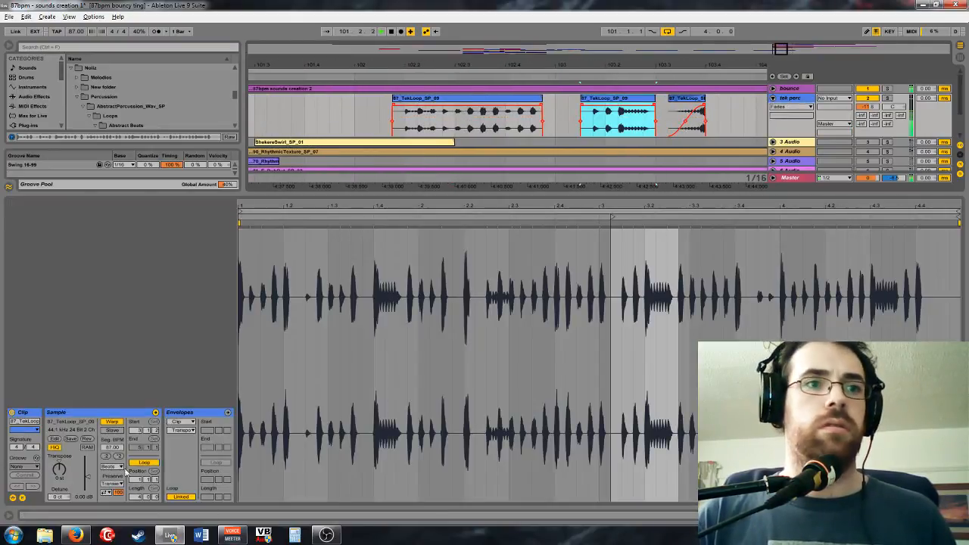
left_click(188, 413)
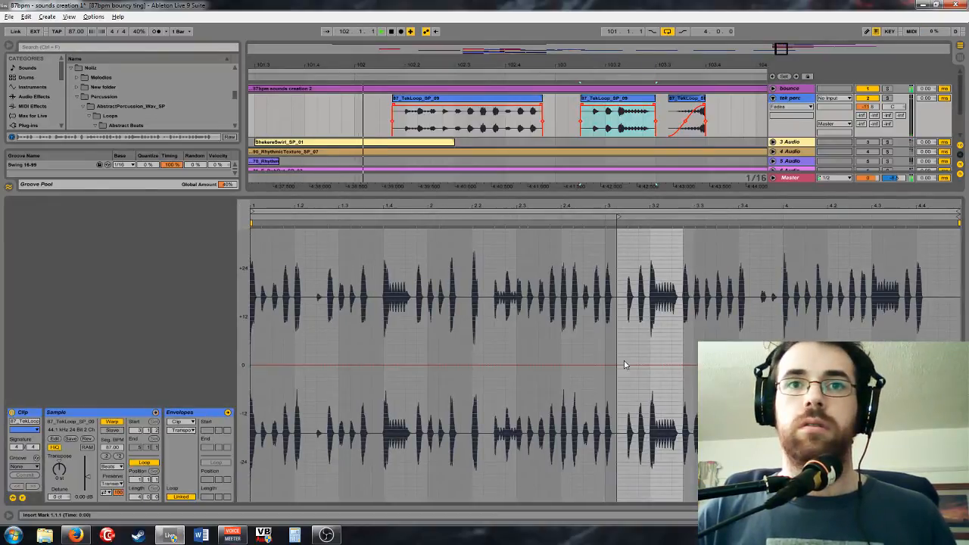
mouse_move(624, 365)
left_mouse_down()
mouse_move(627, 260)
mouse_move(627, 316)
mouse_move(652, 298)
mouse_move(651, 306)
left_mouse_up()
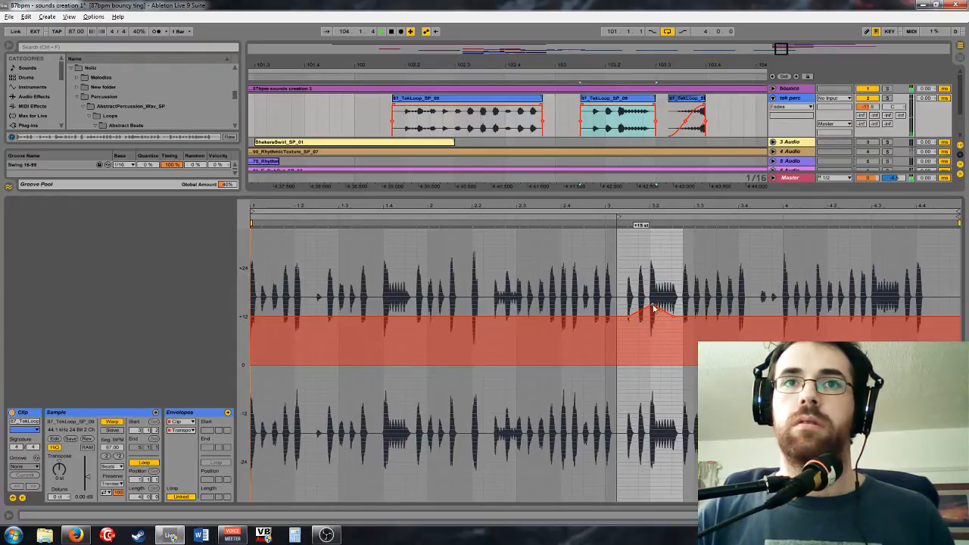
Set the reversed clip to Texture warping with a grain size of about 140, flux of about 40 and transposition of -12 st
left_click(684, 107)
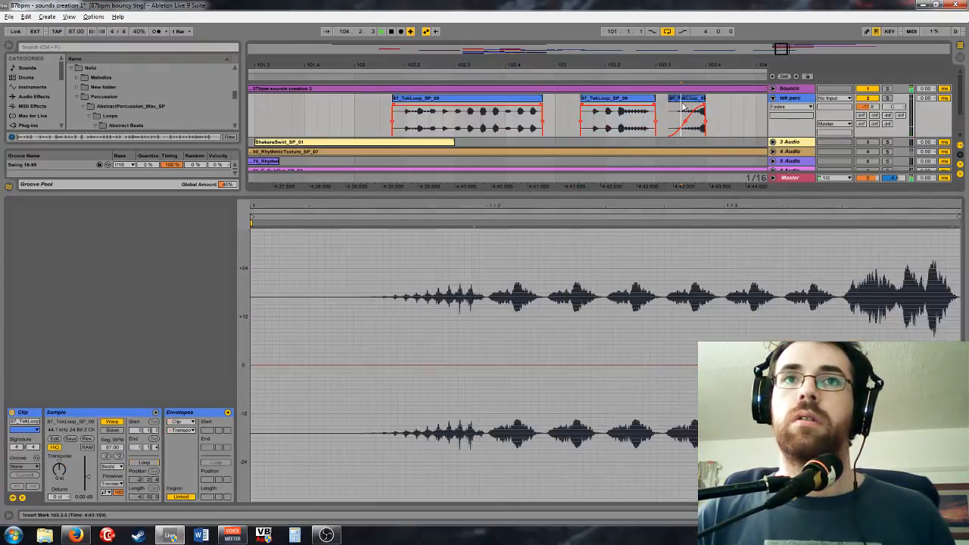
left_click(112, 467)
left_click(115, 486)
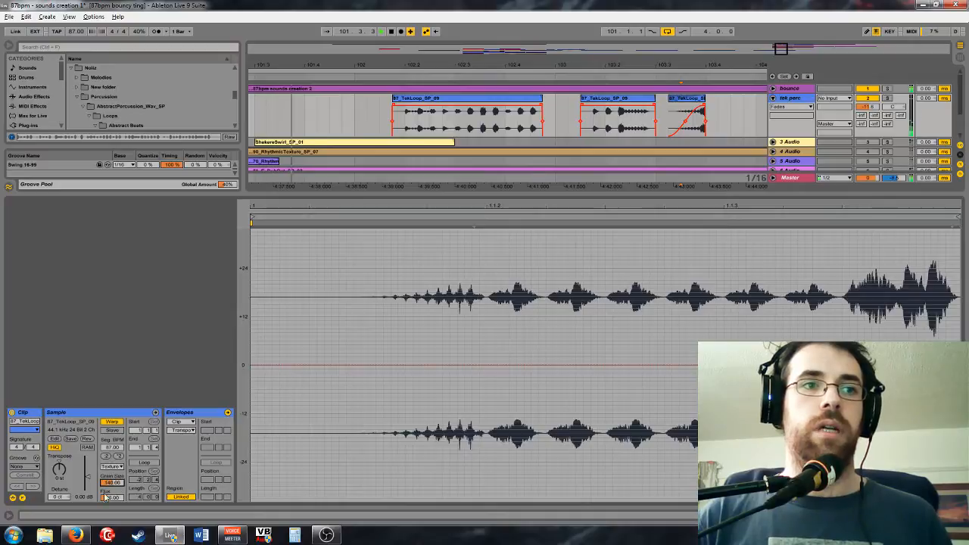
left_click_drag(106, 498, 107, 499)
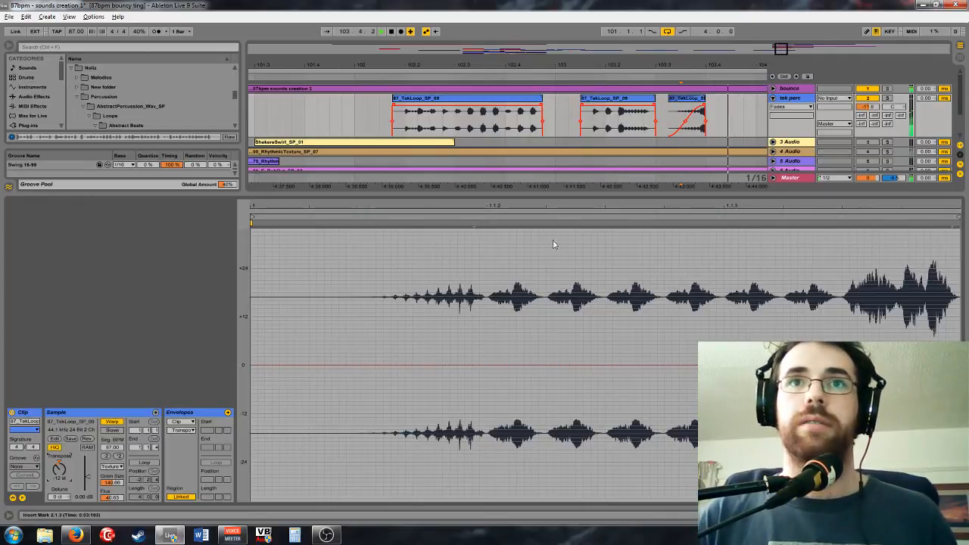
Nudge the reversed clip slightly earlier, to just after 103.3.1, and replay the passage from around bar 103 to check its timing
left_click_drag(784, 52, 787, 62)
left_click_drag(628, 98, 618, 99)
left_click(618, 109)
left_click(413, 115)
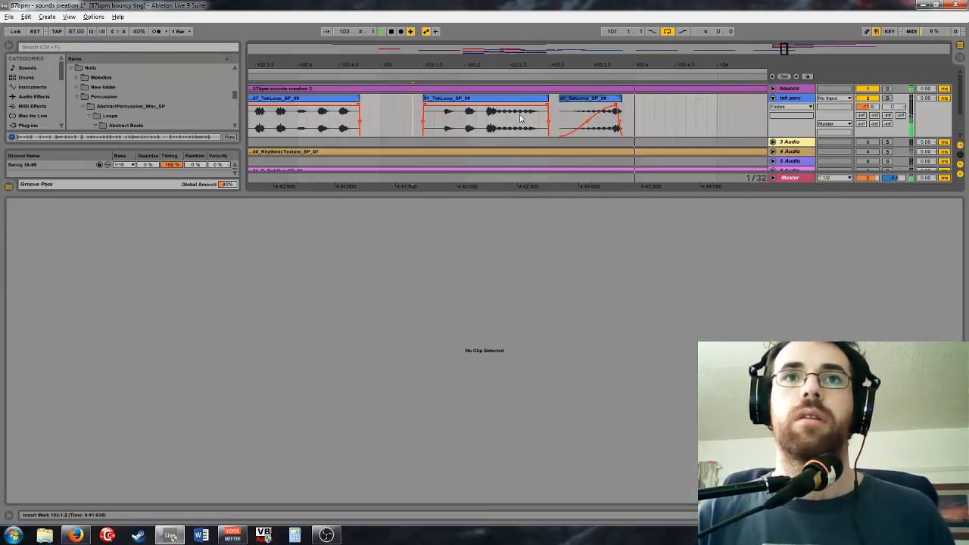
key("space")
left_click_drag(618, 100, 591, 106)
key("space")
key("space")
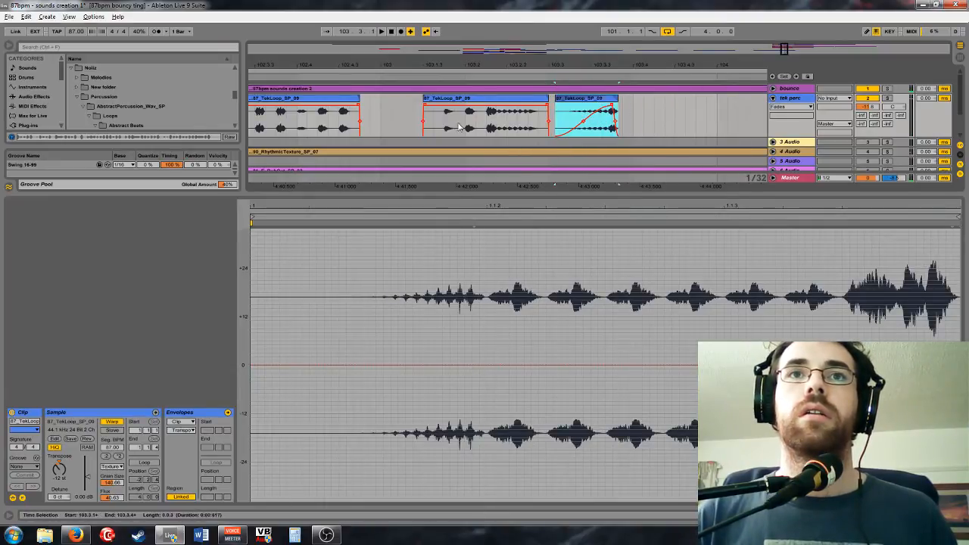
left_click(364, 112)
key("space")
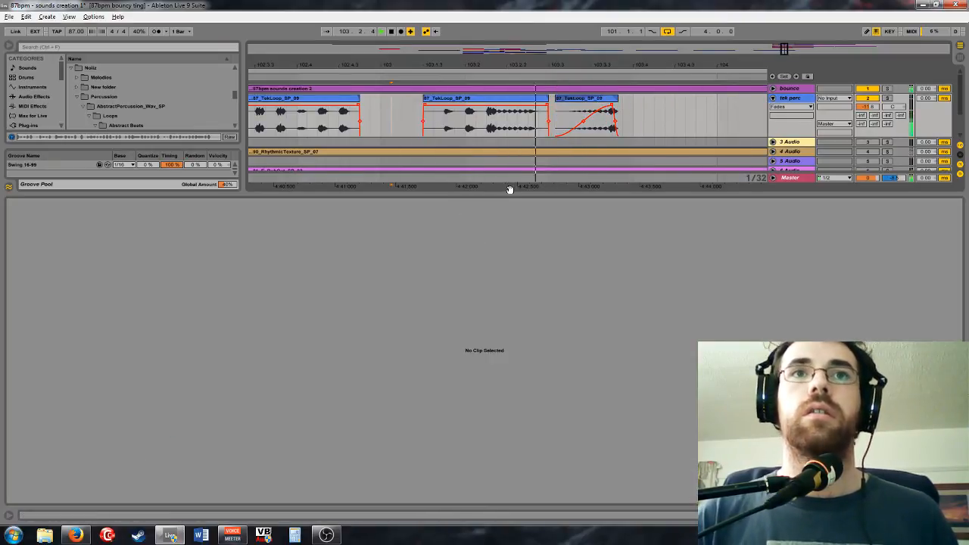
Lengthen the fade-out at the end of the reversed clip and replay the passage from just before bar 103
left_click(609, 111)
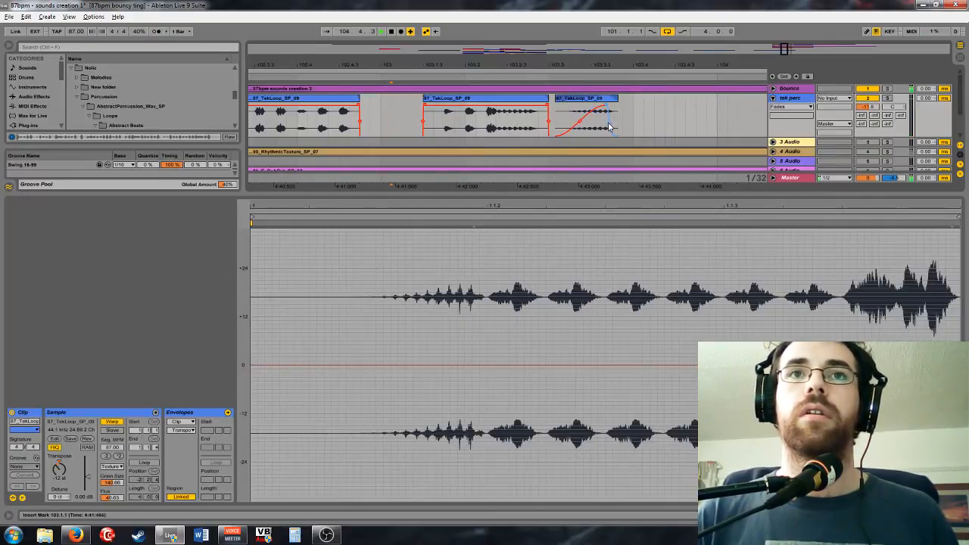
key("Left")
key("space")
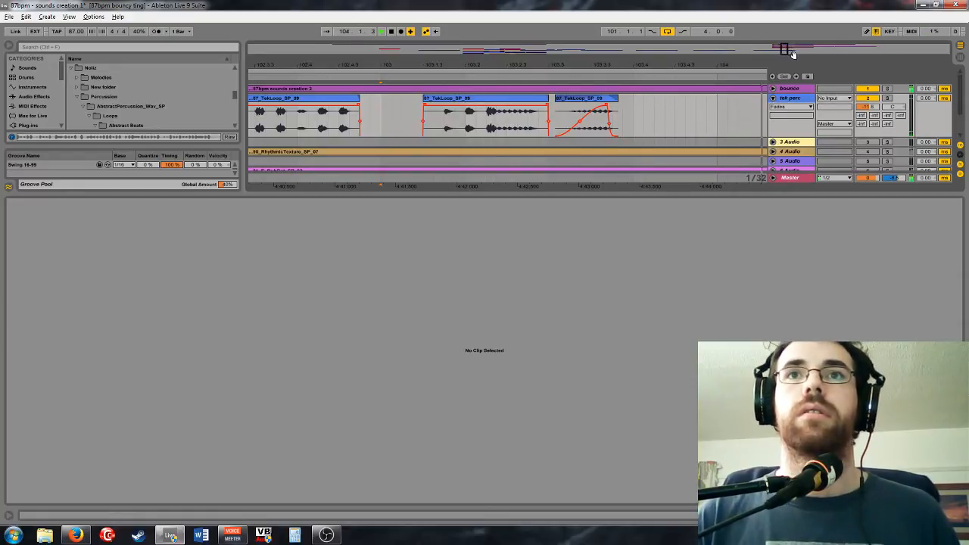
key("space")
Insert one new audio track directly below the tek perc track
right_click(788, 101)
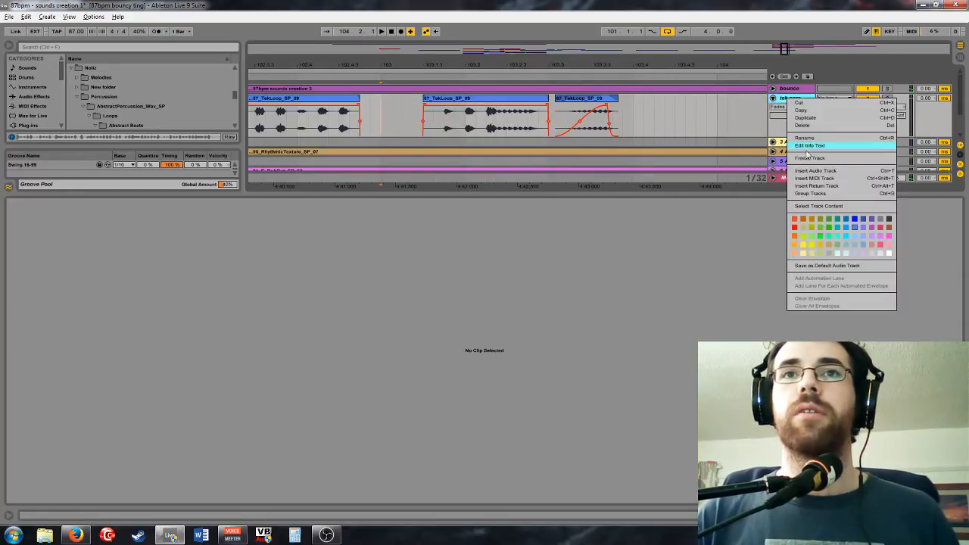
left_click(672, 117)
right_click(794, 101)
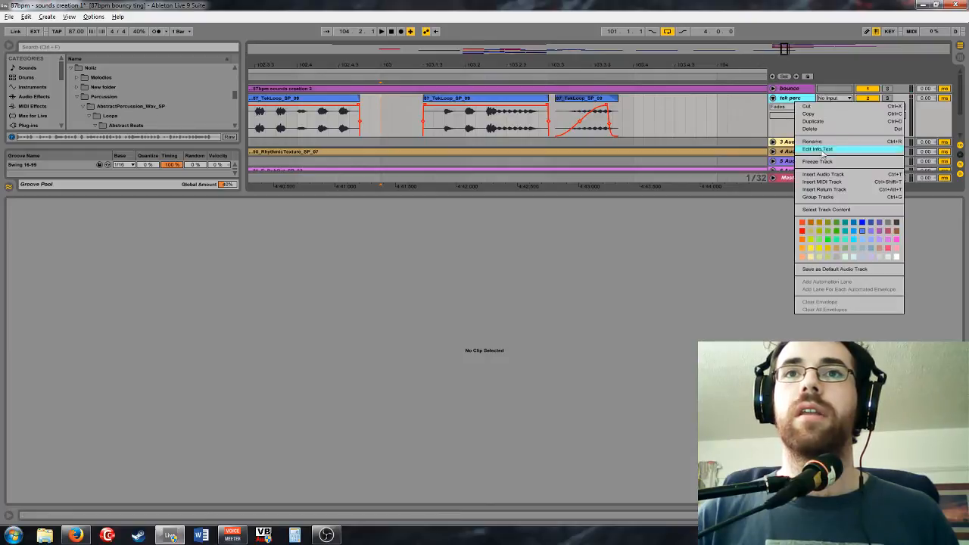
key("Escape")
right_click(801, 111)
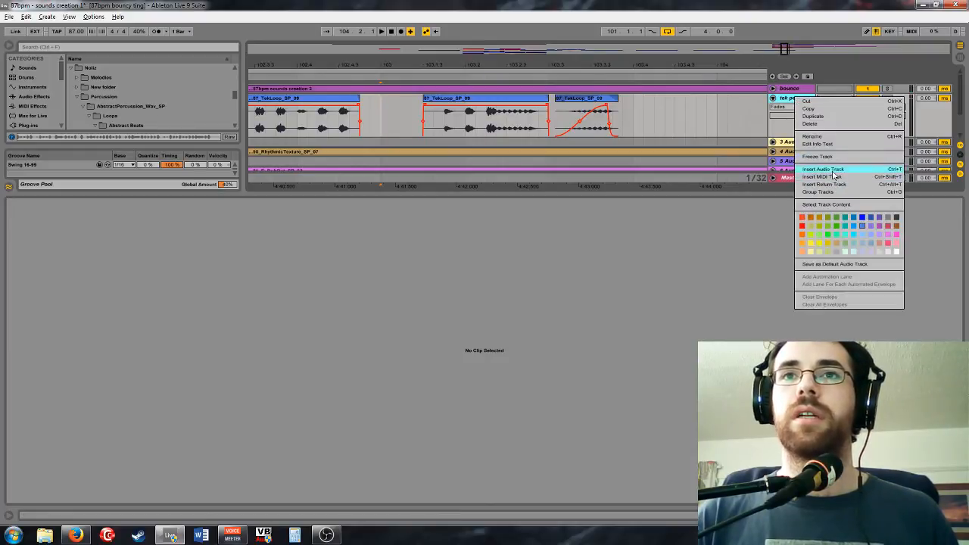
left_click(839, 172)
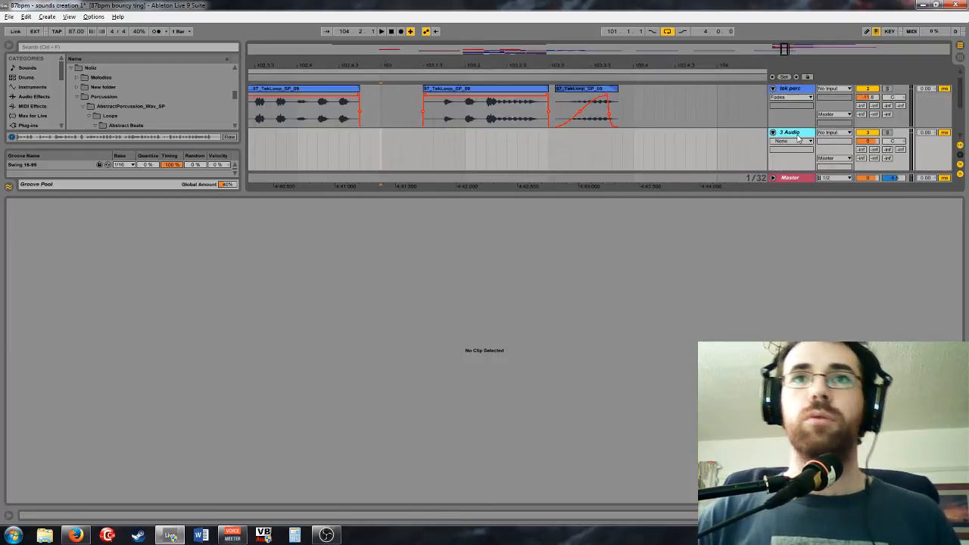
key("ctrl+t")
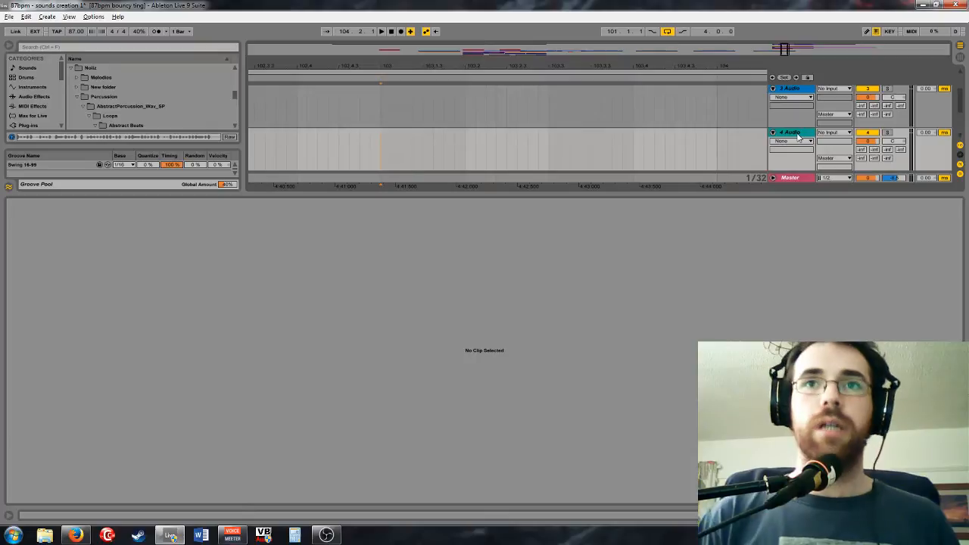
key("ctrl+z")
Rename the new audio track as tek perc 2 and set its volume to -11.8 dB, matching the tek perc track
left_click(792, 91)
key("ctrl+r")
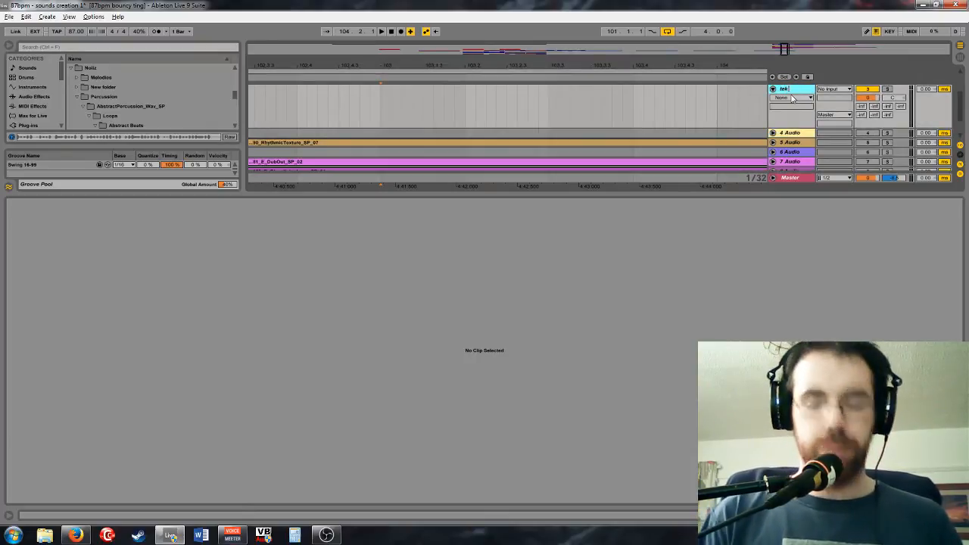
scroll(862, 100, "up", 1)
left_click(873, 109)
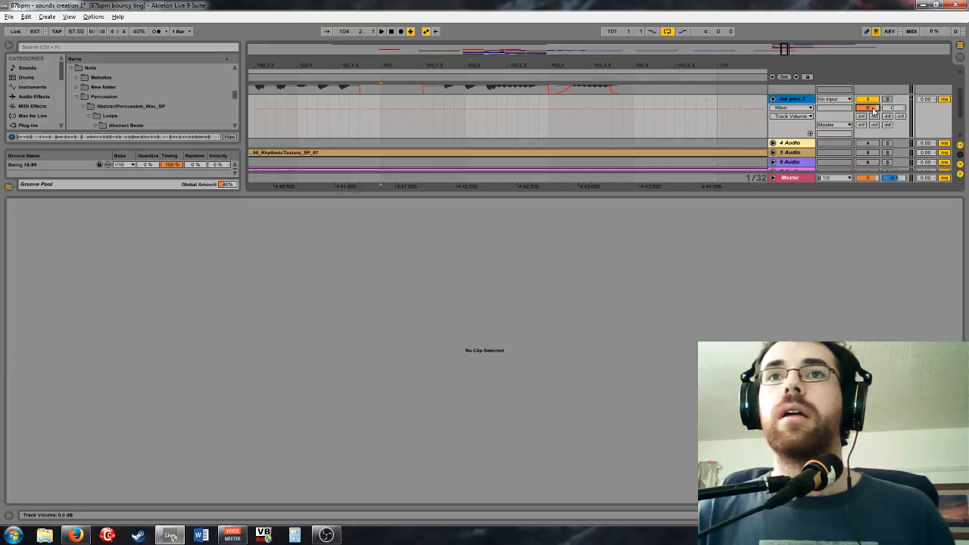
scroll(876, 122, "up", 4)
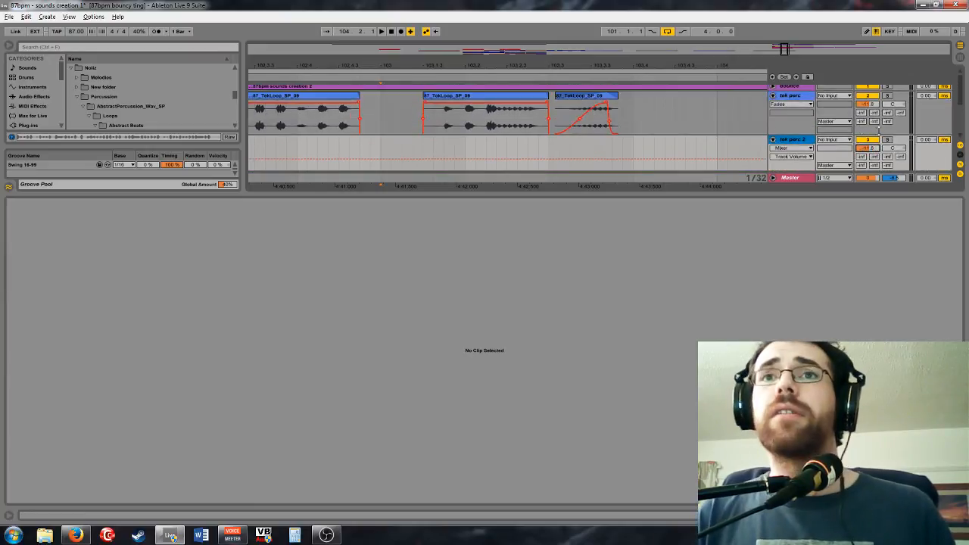
Audition the long loop clip on the tek perc track from 105.2.3
scroll(844, 130, "down", 8)
left_click_drag(808, 68, 446, 71)
scroll(681, 128, "up", 5)
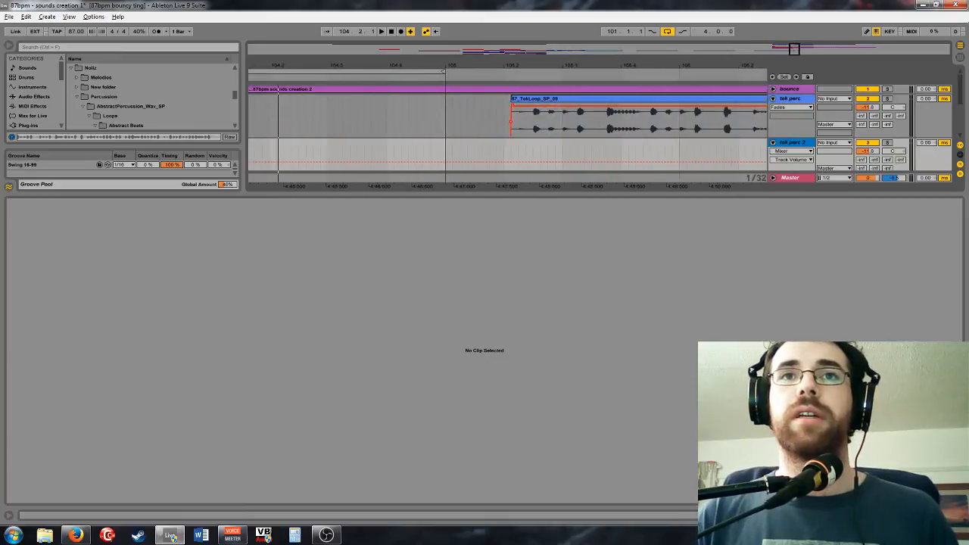
left_click(562, 114)
key("space")
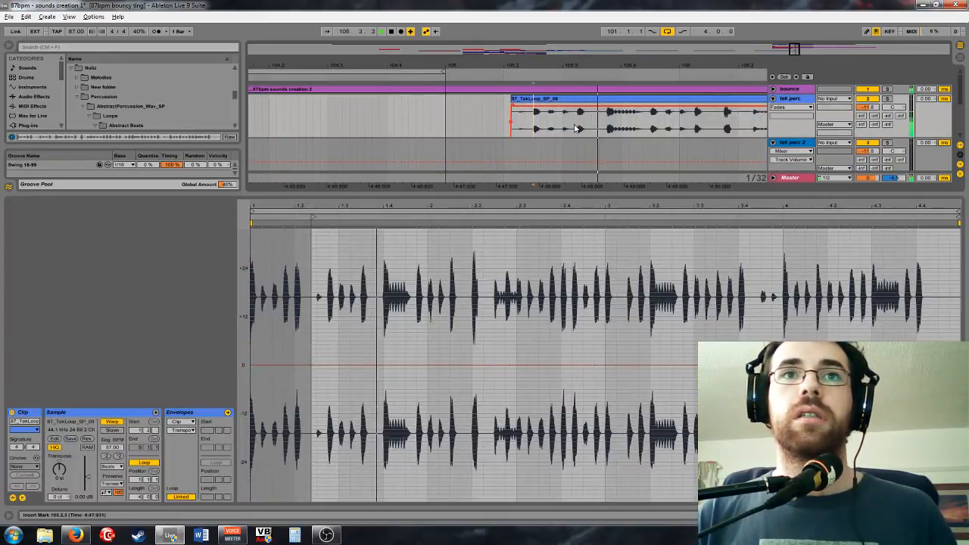
Copy the short hit at 105.3 from the long loop clip and paste it at 103.3.4 on tek perc 2
key("space")
left_click(565, 121)
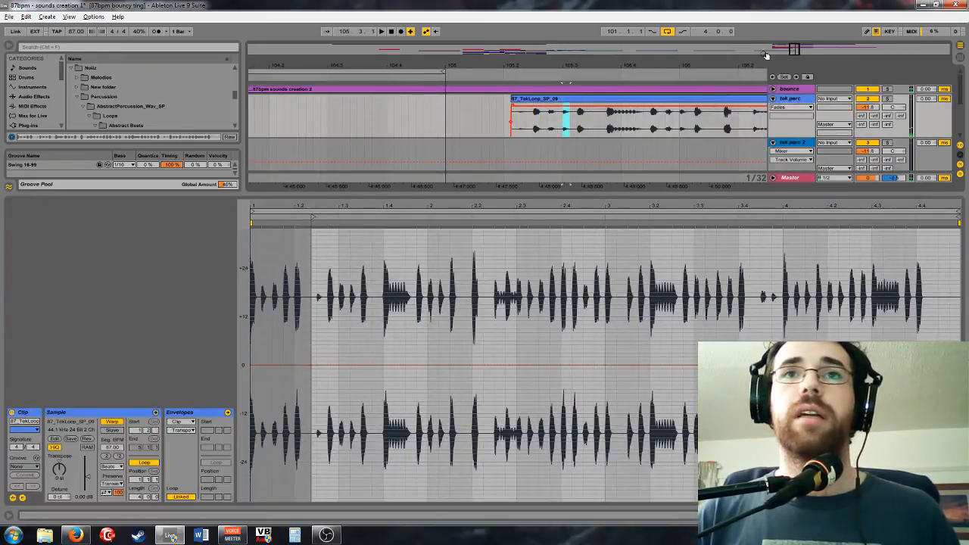
left_click_drag(797, 53, 636, 148)
left_click(628, 151)
key("ctrl+v")
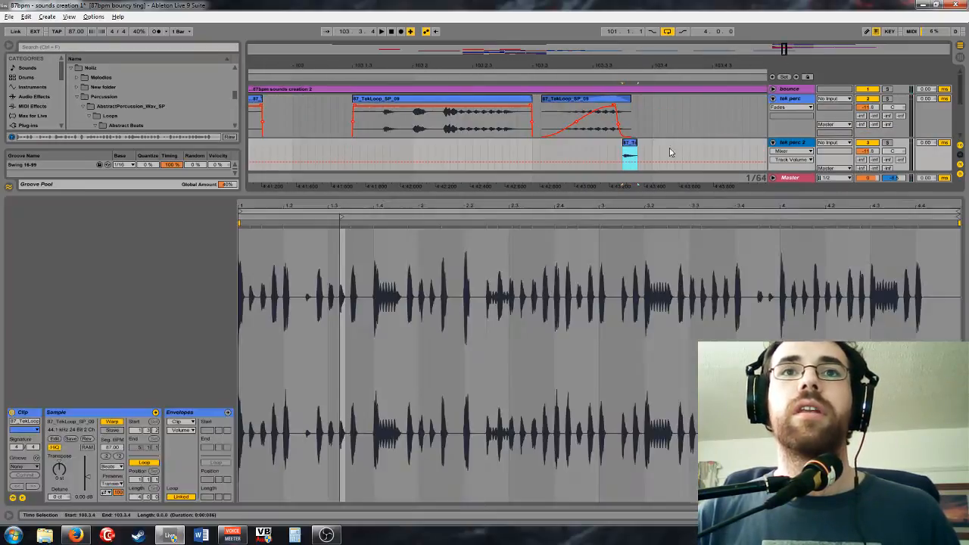
Move the pasted hit on tek perc 2 later to the end of the reversed clip, playing the passage from 103.2 to check it
left_click(521, 154)
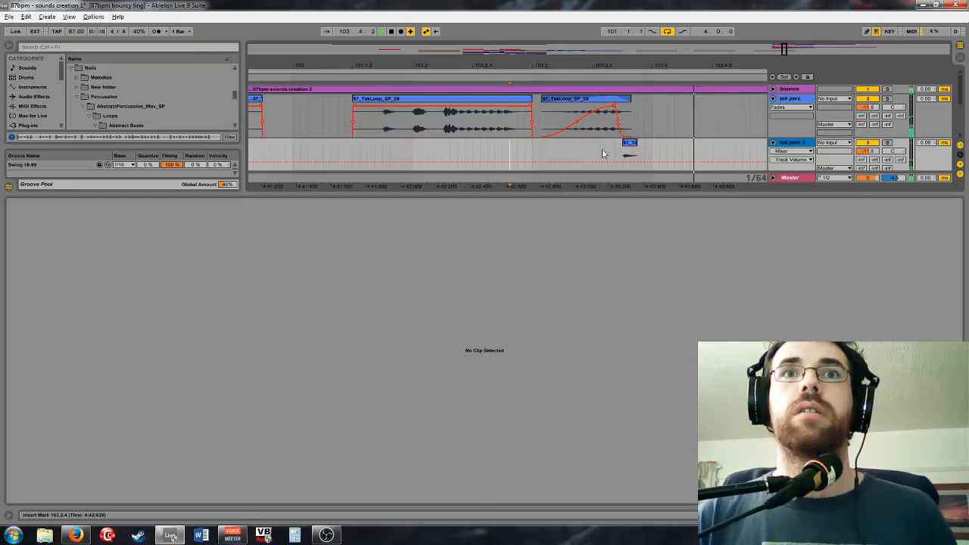
key("space")
left_click_drag(628, 143, 636, 143)
left_click(458, 157)
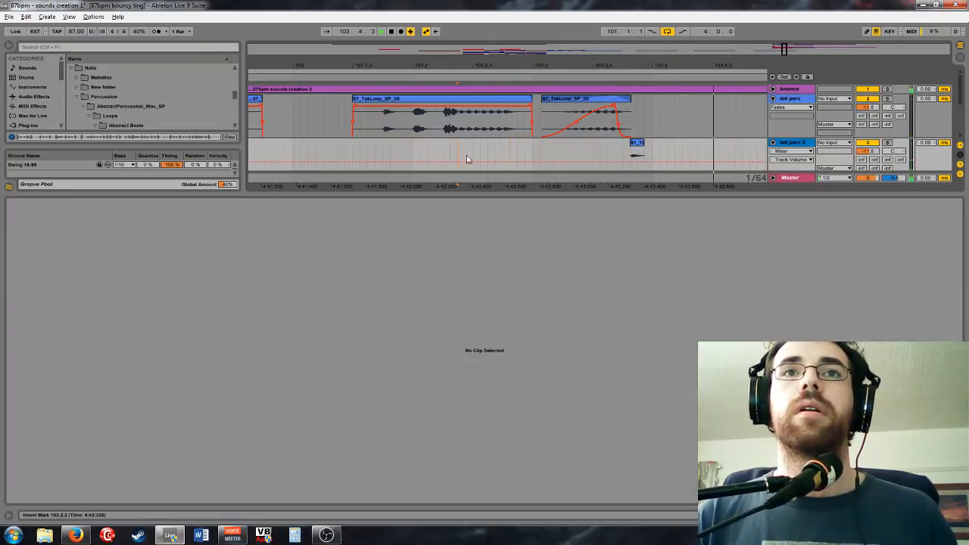
Remove the tail of the reversed clip from 103.3.4 on tek perc and give its new end a short fade-out
key("space")
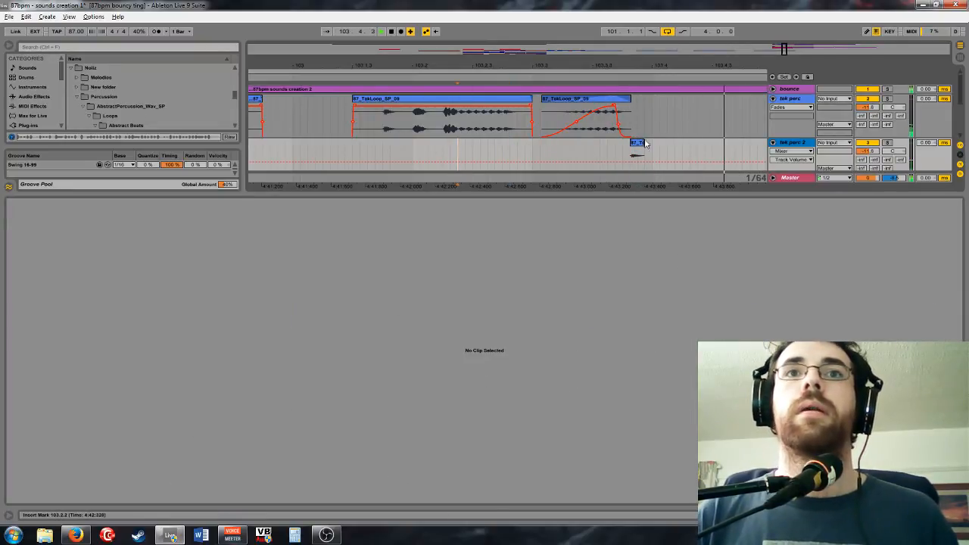
key("space")
left_click(625, 126)
left_click(630, 113)
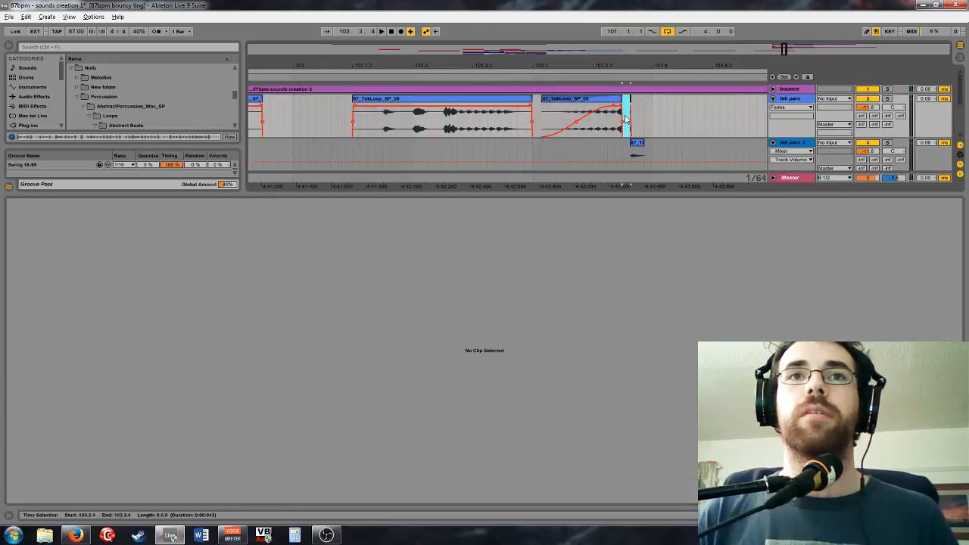
left_click(618, 111)
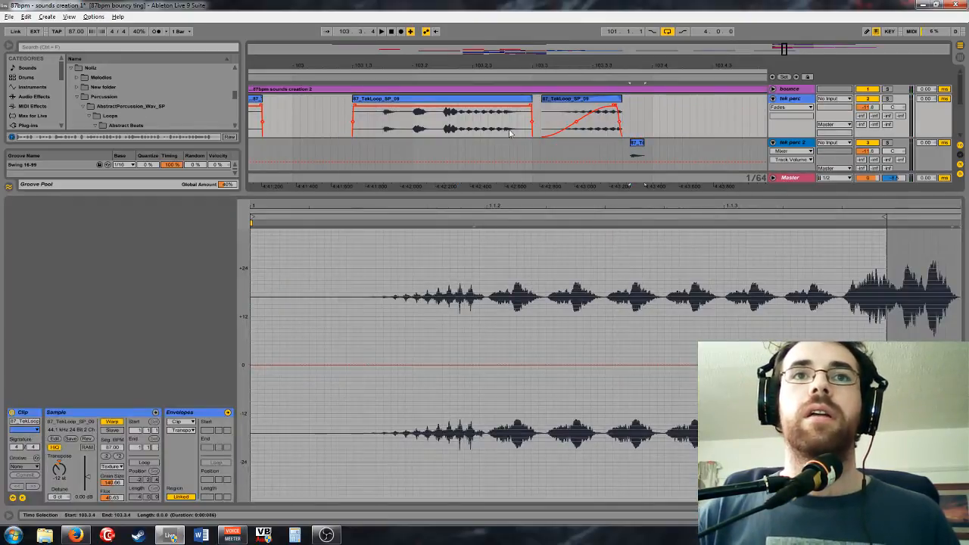
Play the passage leading into the hit on tek perc 2 and show that track's fades instead of its mixer automation
left_click(637, 142)
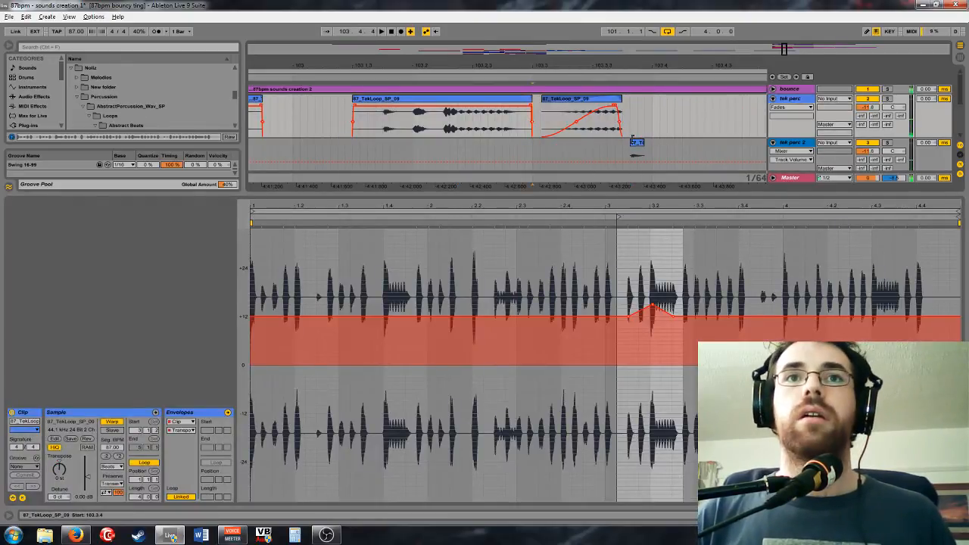
left_click(514, 145)
left_click(634, 154)
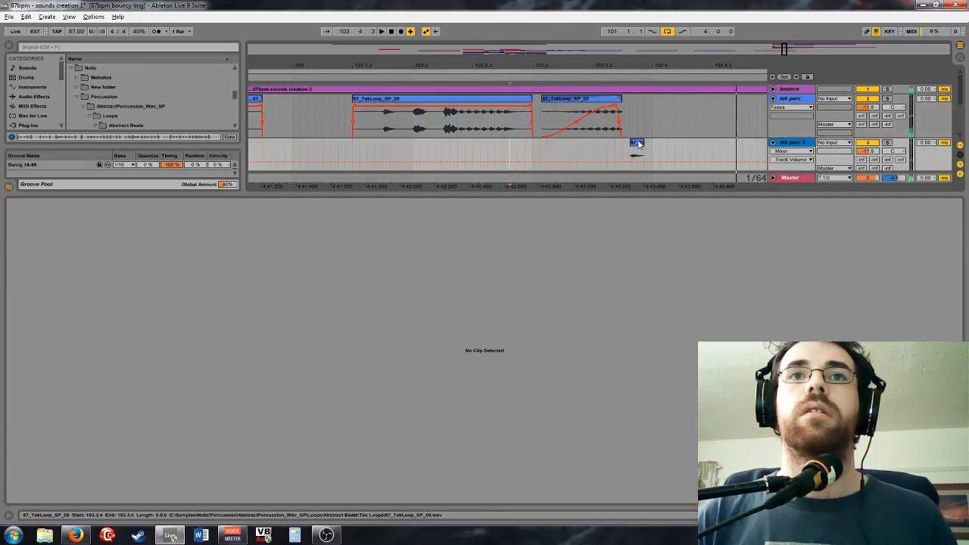
left_click(795, 152)
left_click(780, 166)
Transpose the hit on tek perc 2 to 12 st, turn off its transient looping and shorten its transient envelope
left_click(638, 154)
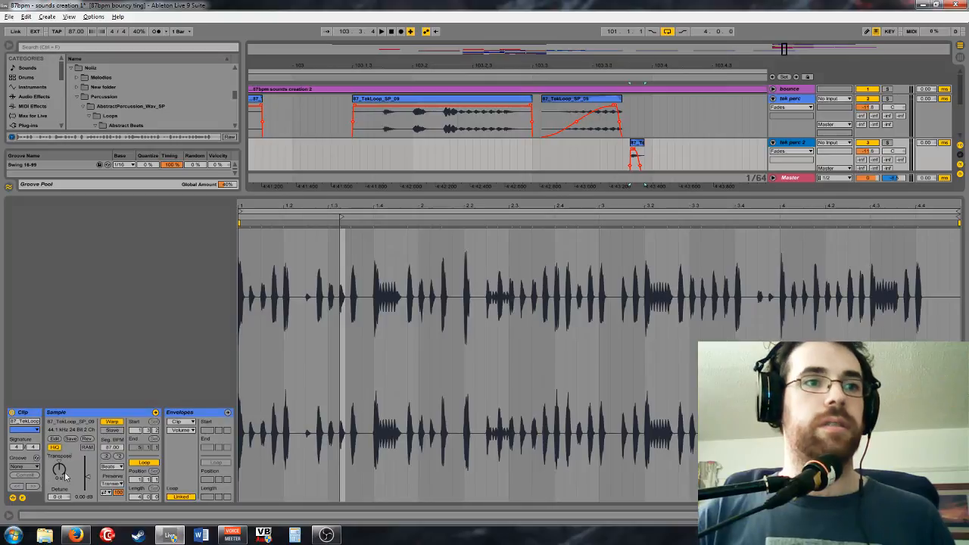
left_click(112, 490)
left_click(99, 482)
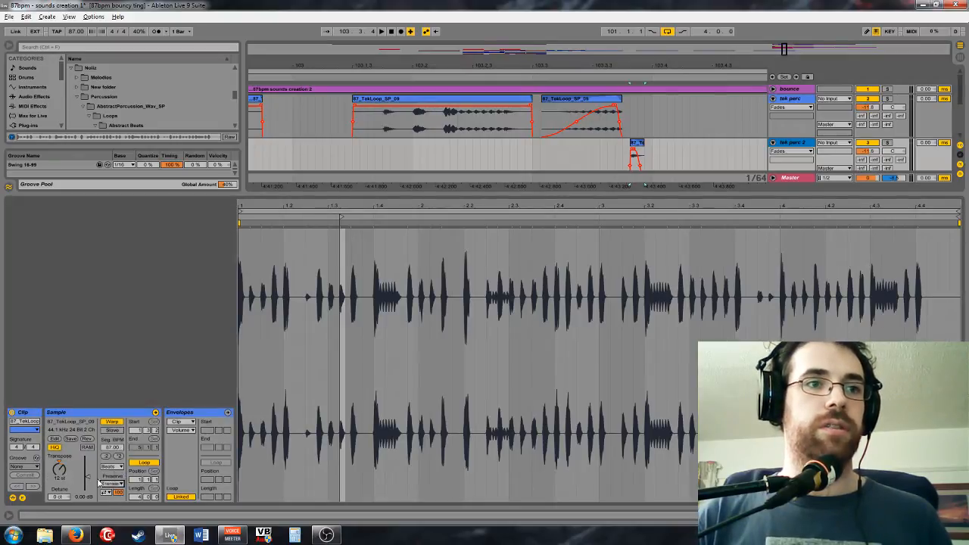
left_click(108, 493)
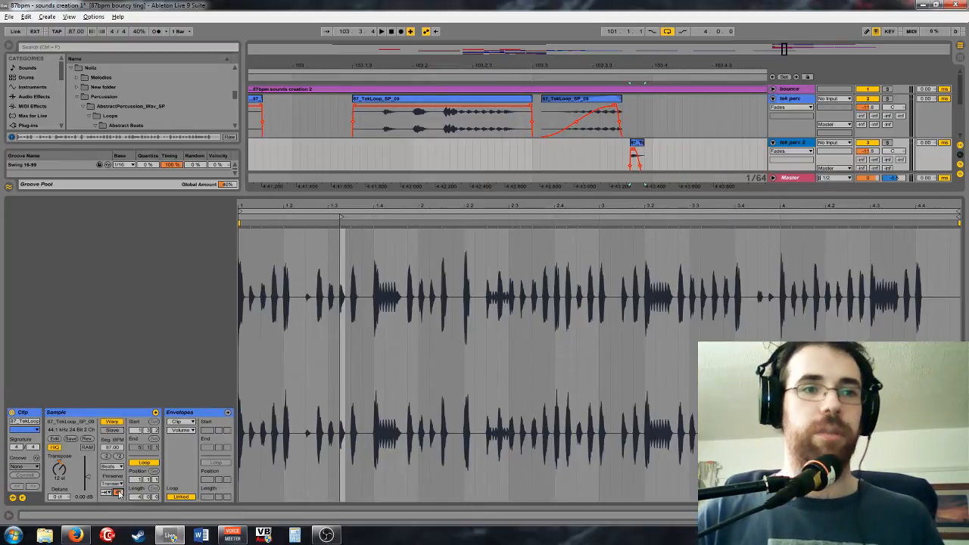
Play the passage around the transposed hit from several points in bar 103 to check its pitch and timing
left_click(621, 145)
key("space")
key("space")
key("space")
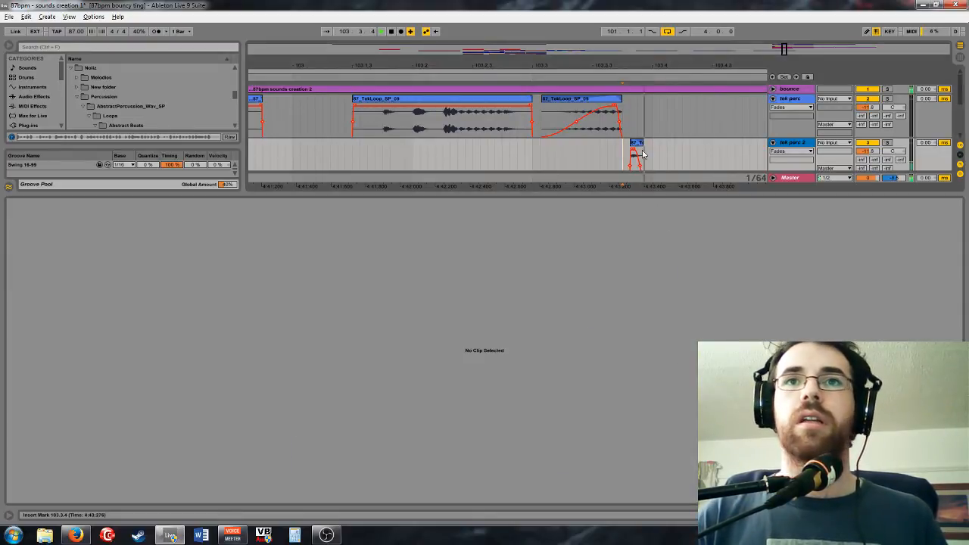
left_click(422, 148)
key("space")
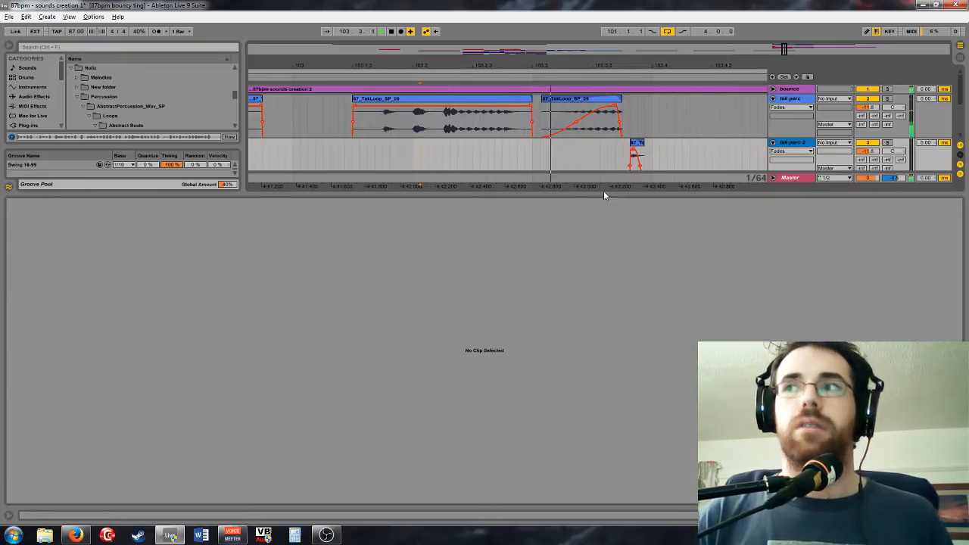
mouse_move(638, 143)
left_mouse_down()
mouse_move(647, 144)
mouse_move(635, 143)
left_mouse_up()
left_click(529, 156)
key("space")
key("space")
left_click(487, 151)
key("space")
key("space")
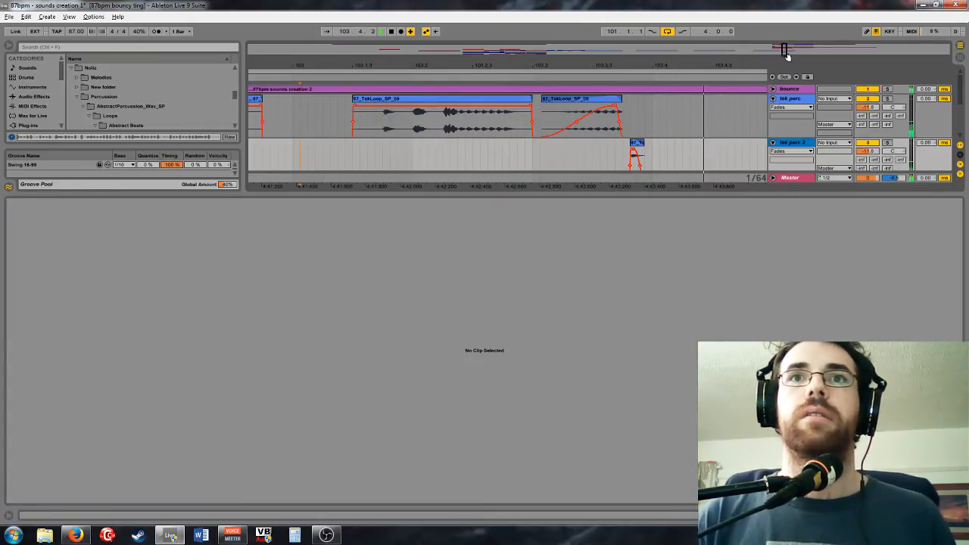
Copy the transposed hit on tek perc 2, paste a second one shortly after it in 103.4, and play from 103.2.1
mouse_move(786, 53)
left_mouse_down()
mouse_move(786, 34)
mouse_move(785, 54)
left_mouse_up()
key("space")
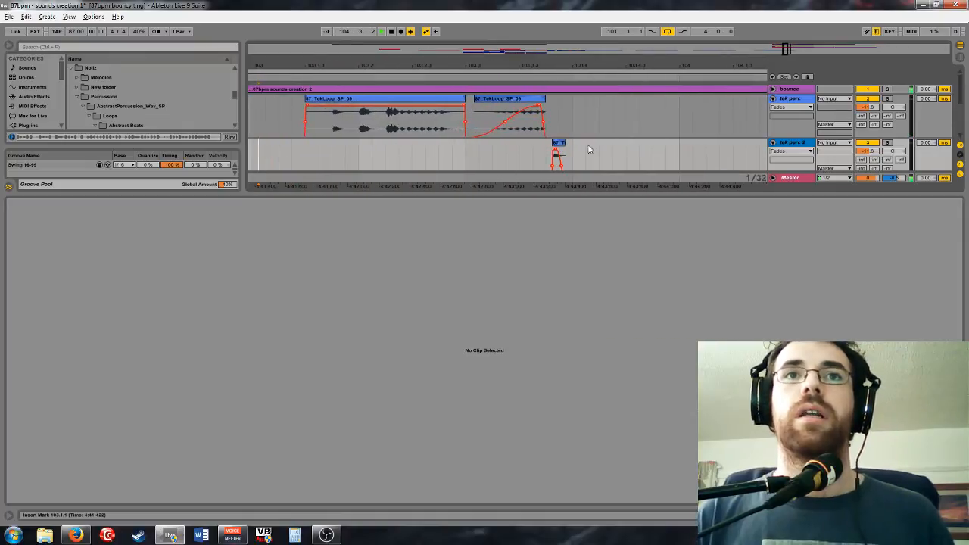
left_click(559, 143)
key("ctrl+c")
left_click(604, 150)
key("ctrl+v")
left_click(391, 144)
key("space")
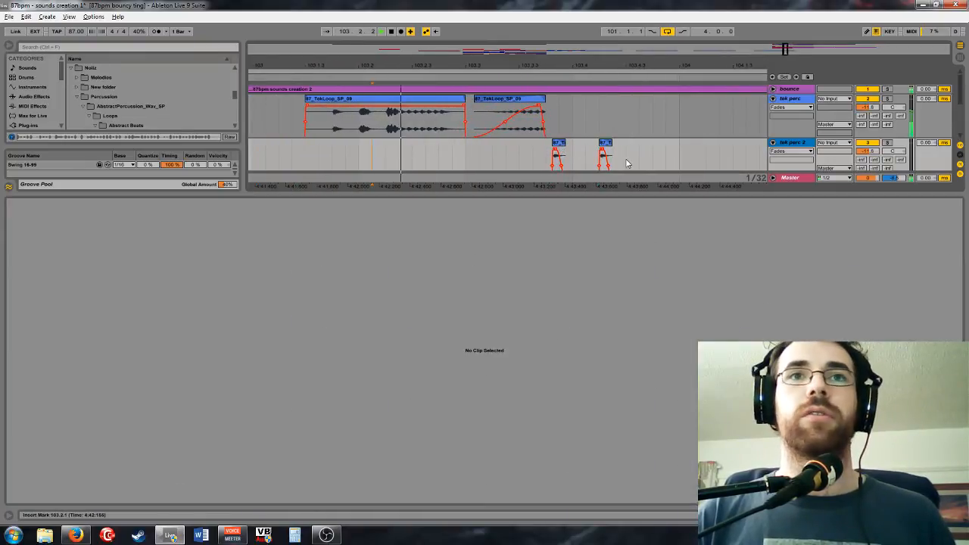
Set the second hit's transpose to 0 st and play the passage from 103.1.1
left_click(605, 143)
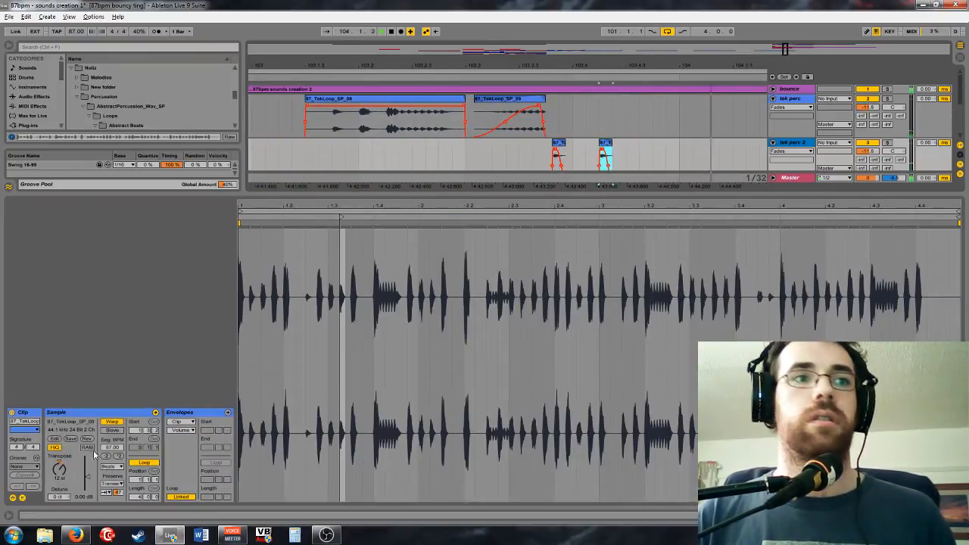
left_click(58, 470)
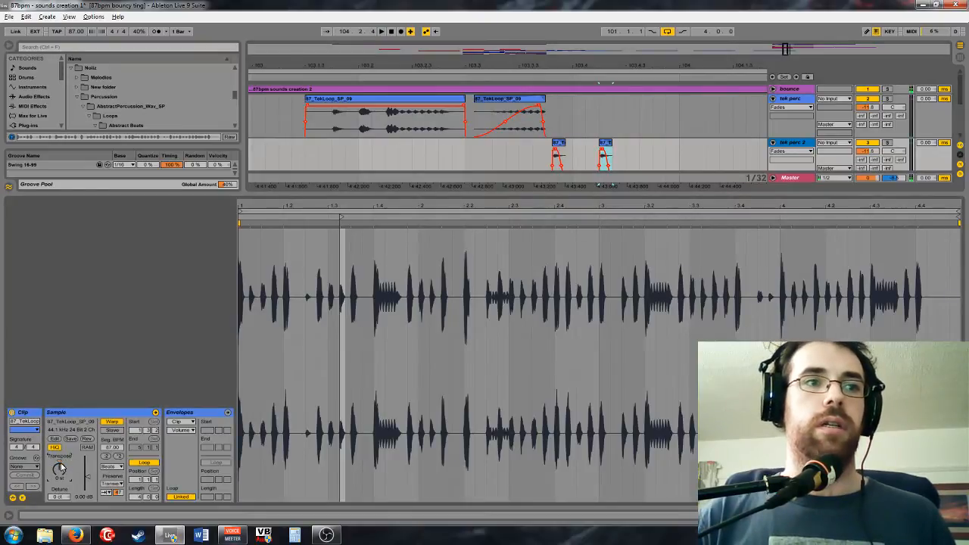
left_click(266, 168)
key("space")
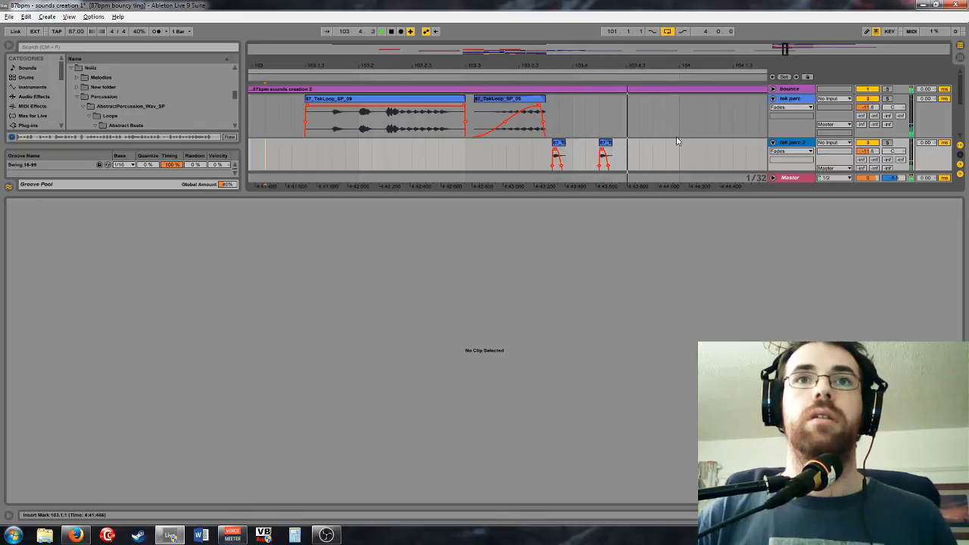
Audition the long loop clip on tek perc from 108.1.1 and 106.2.3 to find another usable stretch
left_click_drag(785, 50, 806, 33)
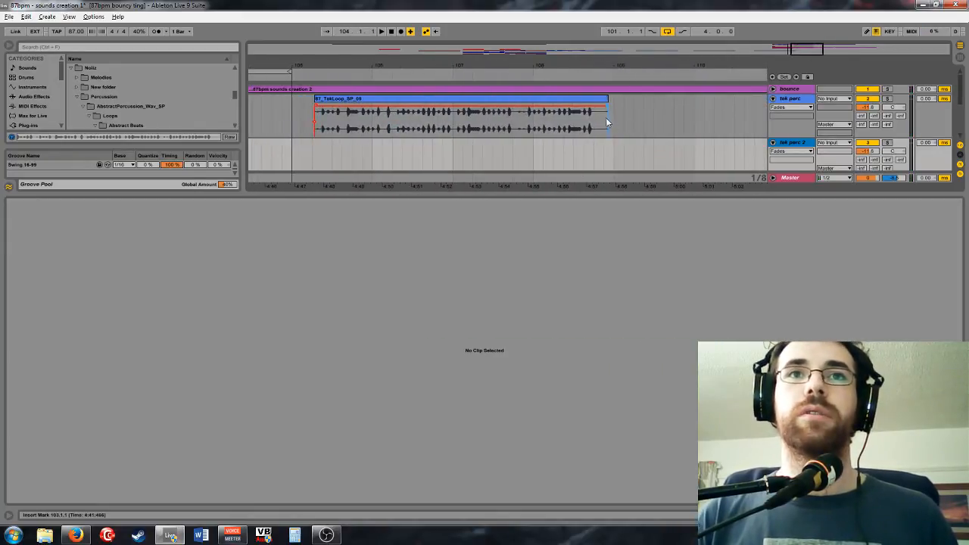
left_click_drag(603, 123, 520, 131)
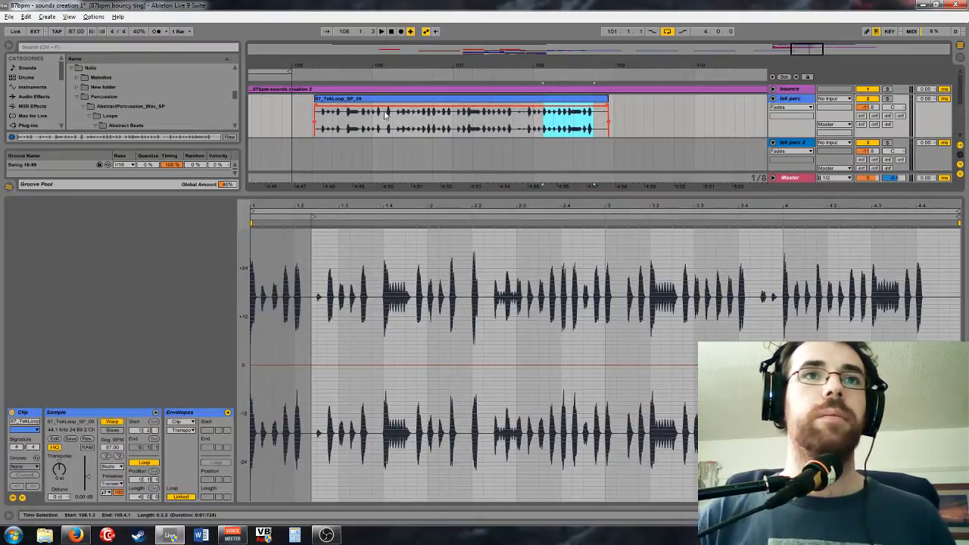
left_click(532, 123)
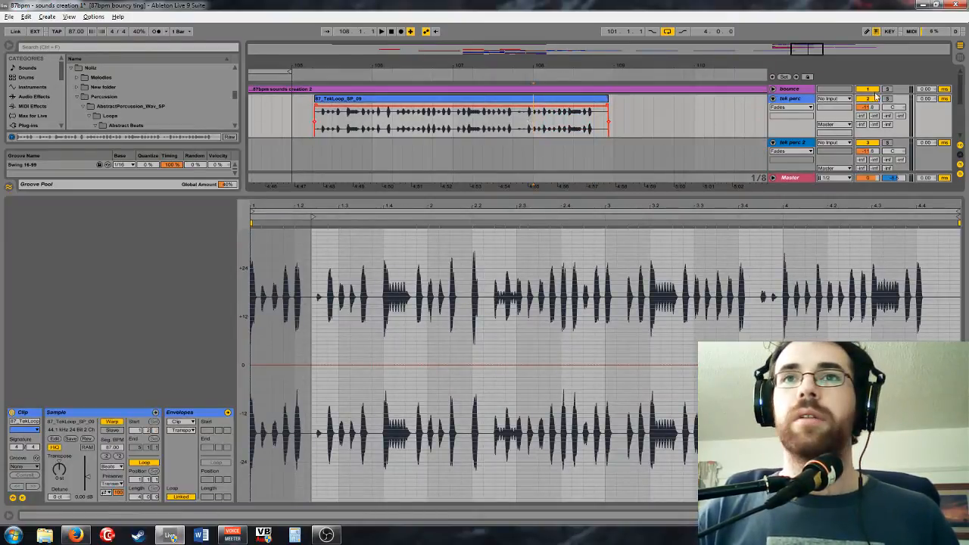
key("space")
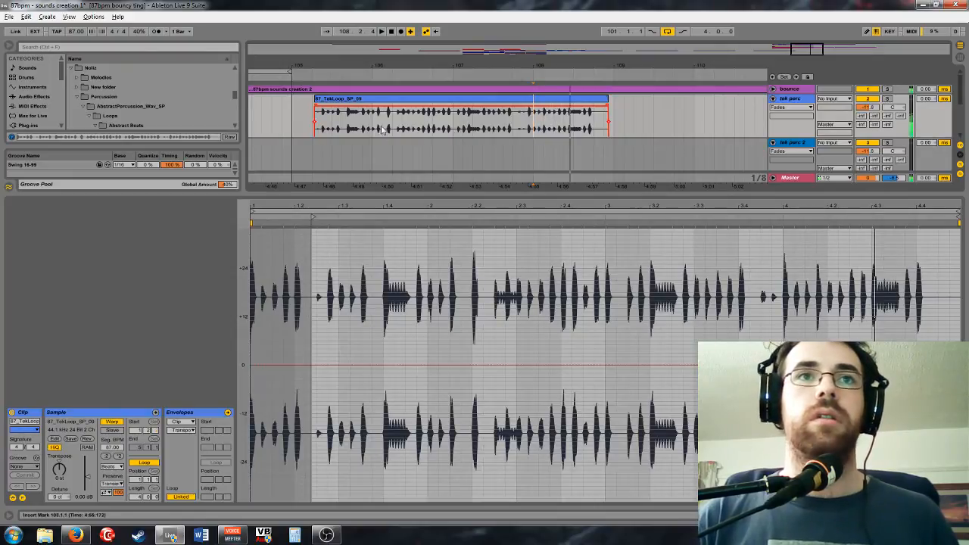
left_click(409, 129)
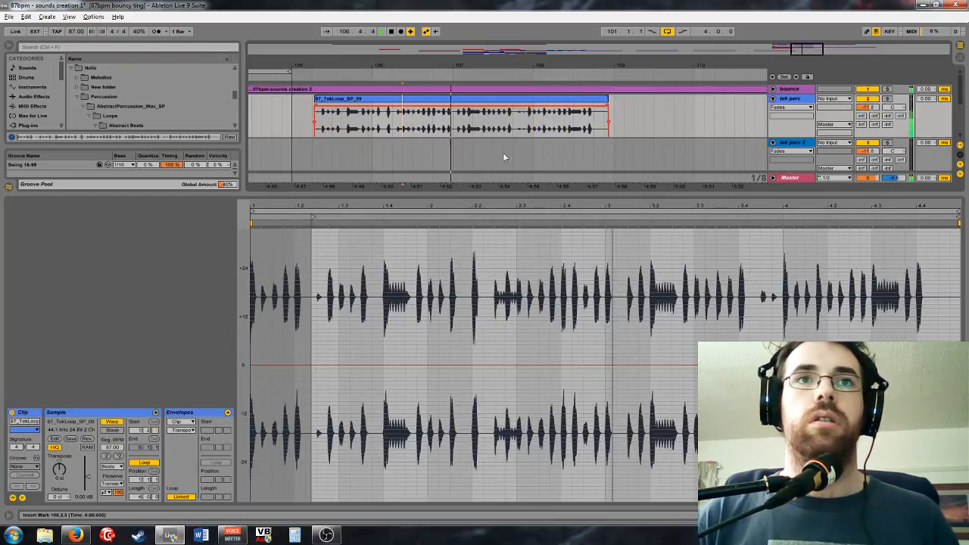
Copy the stretch around bar 108 of the long loop clip, paste it at 104.1.1 on tek perc and trim its start
left_click_drag(524, 122, 584, 124)
left_click_drag(806, 51, 783, 57)
left_click(580, 112)
key("ctrl+v")
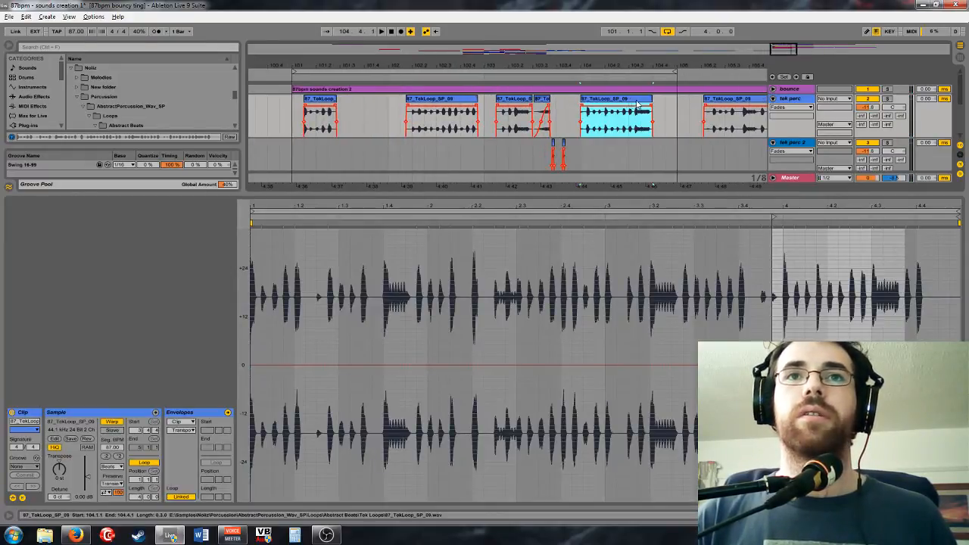
left_click_drag(640, 66, 607, 112)
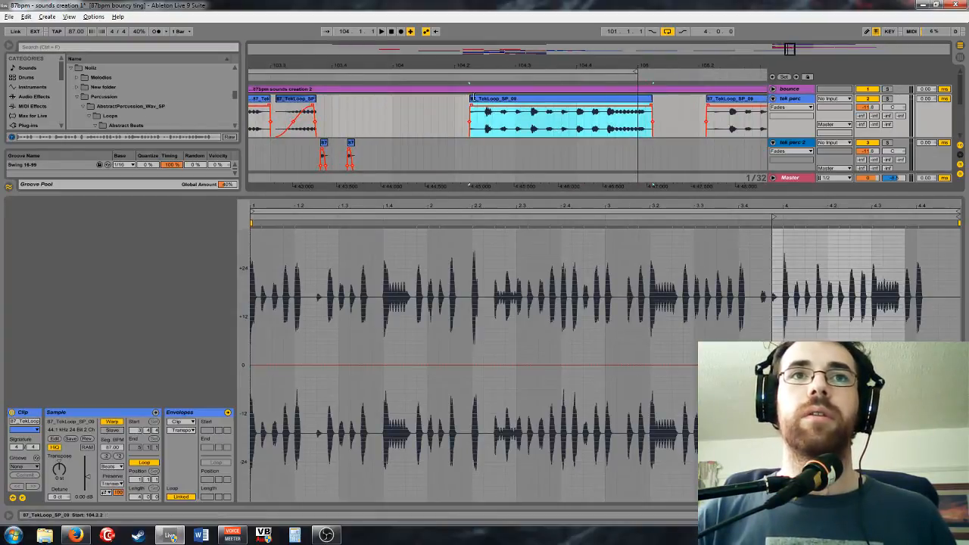
mouse_move(472, 99)
left_mouse_down()
mouse_move(490, 101)
mouse_move(440, 100)
left_mouse_up()
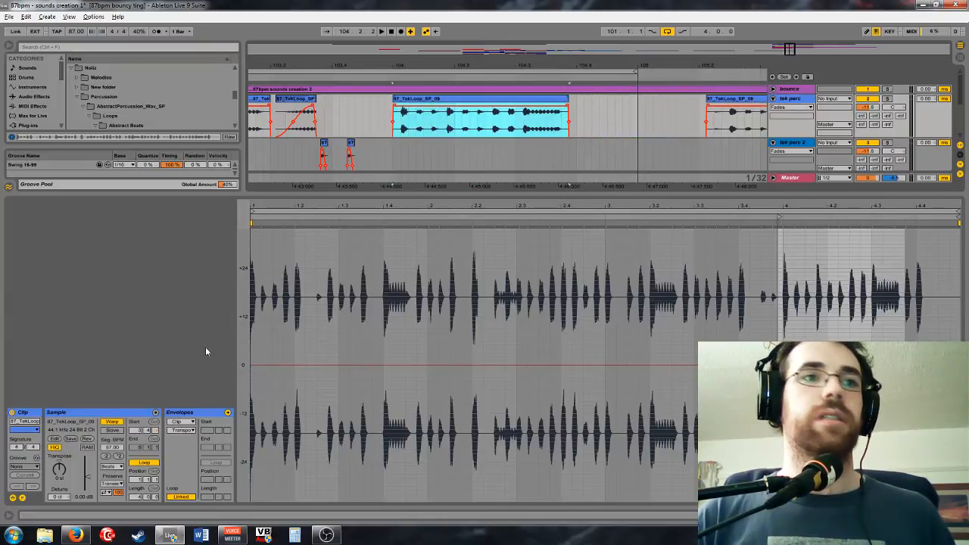
Turn off warping for the clip at 104.1.1 and set its transpose to -12 st
left_click(111, 422)
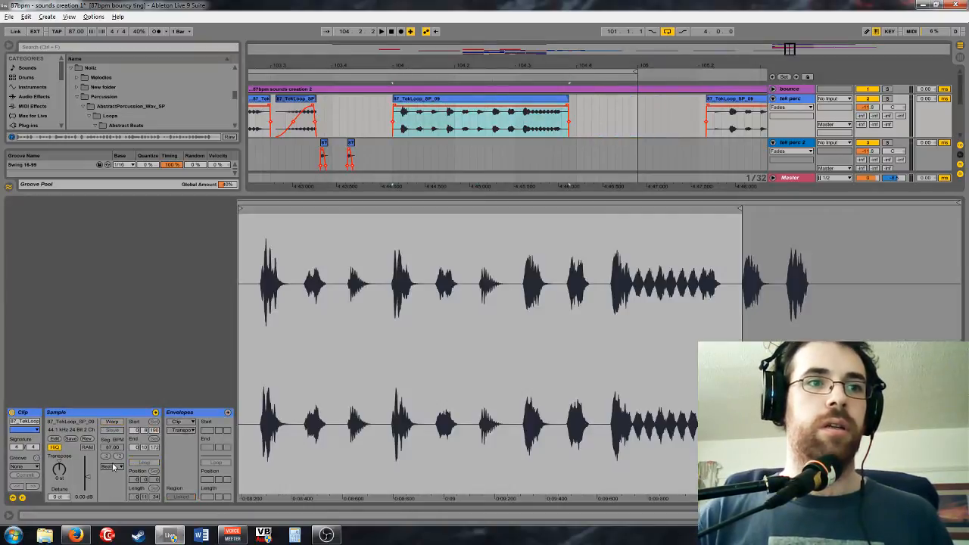
type("-12")
key("Return")
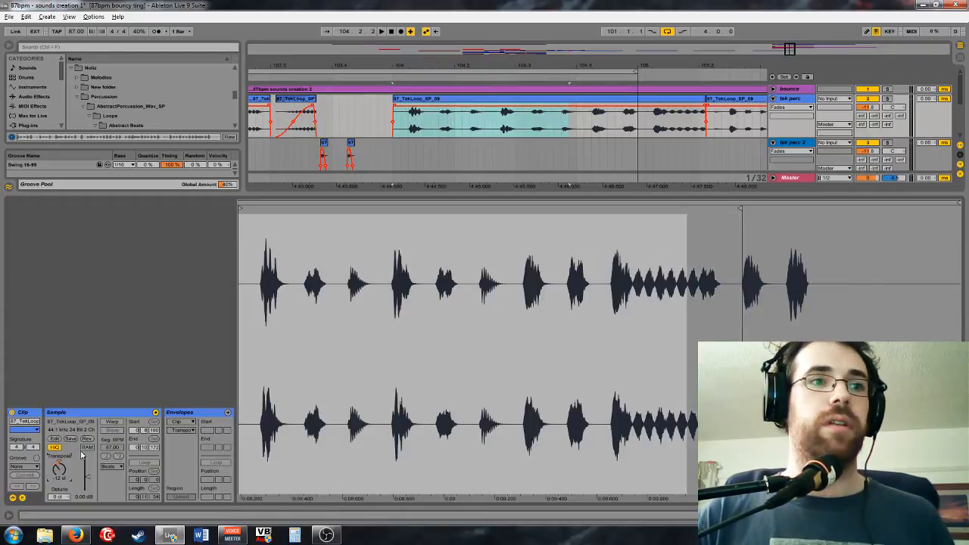
Turn warping back on for the clip, set its transpose to 12 st with Texture mode, and play the result
left_click(114, 424)
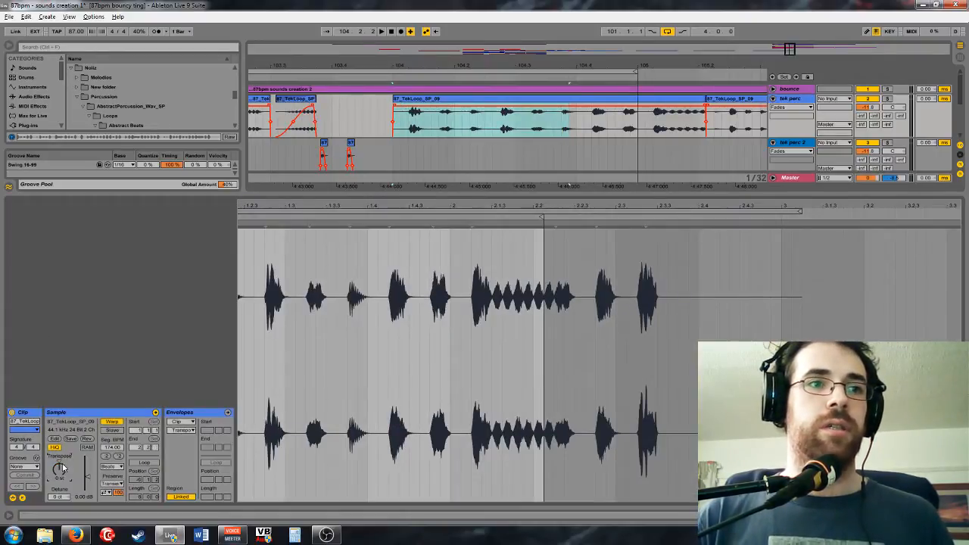
left_click(111, 467)
left_click(111, 483)
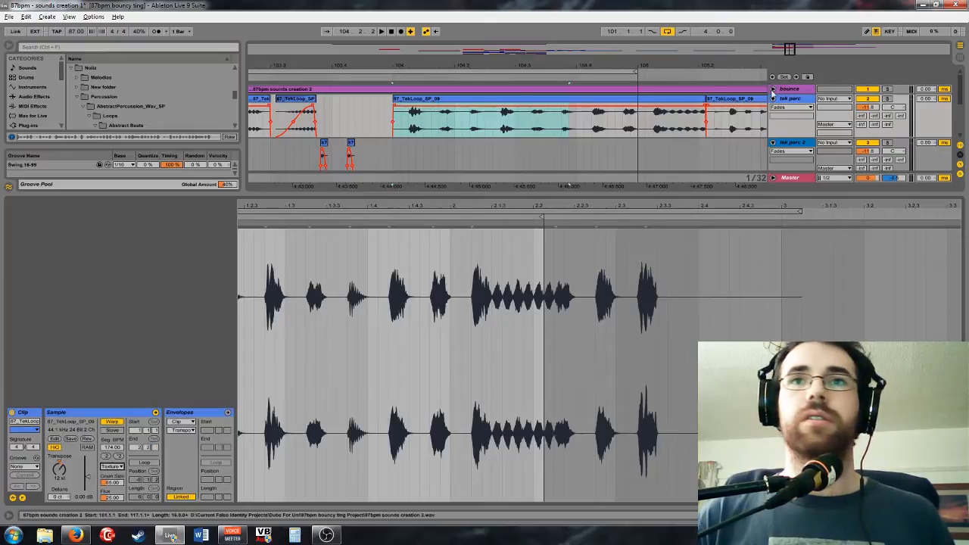
left_click(513, 100)
key("space")
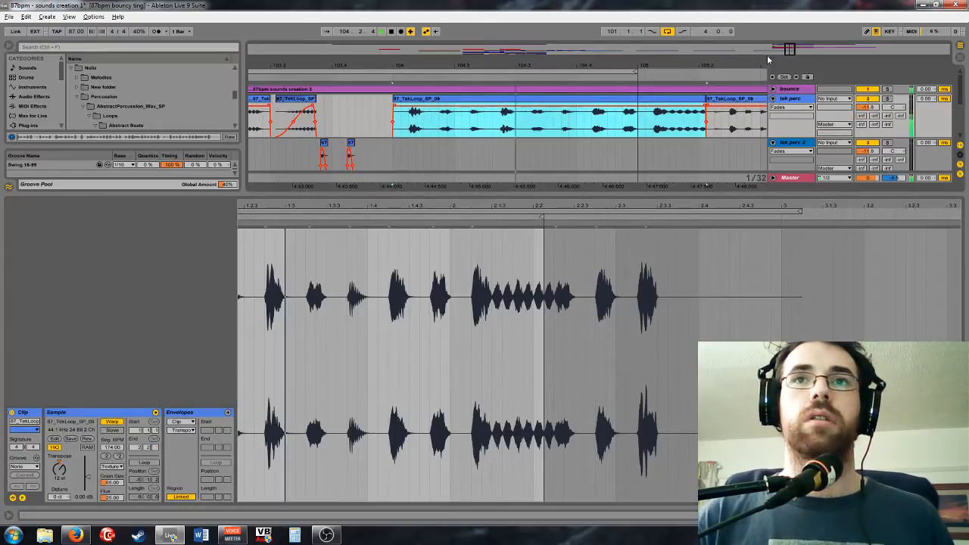
left_click_drag(543, 66, 548, 37)
key("space")
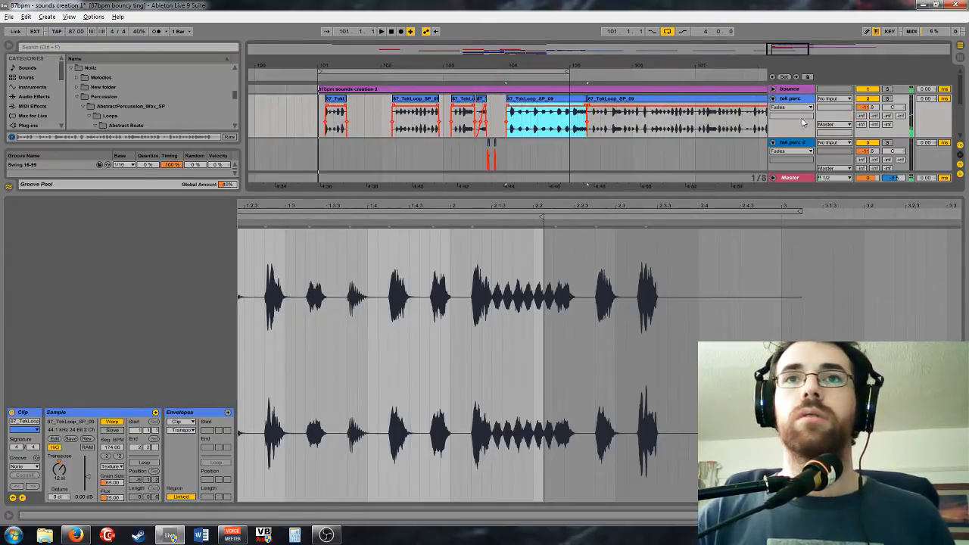
Consolidate the transposed Texture clip at 104.1.1 and split the consolidated clip at 104.1.3
right_click(548, 101)
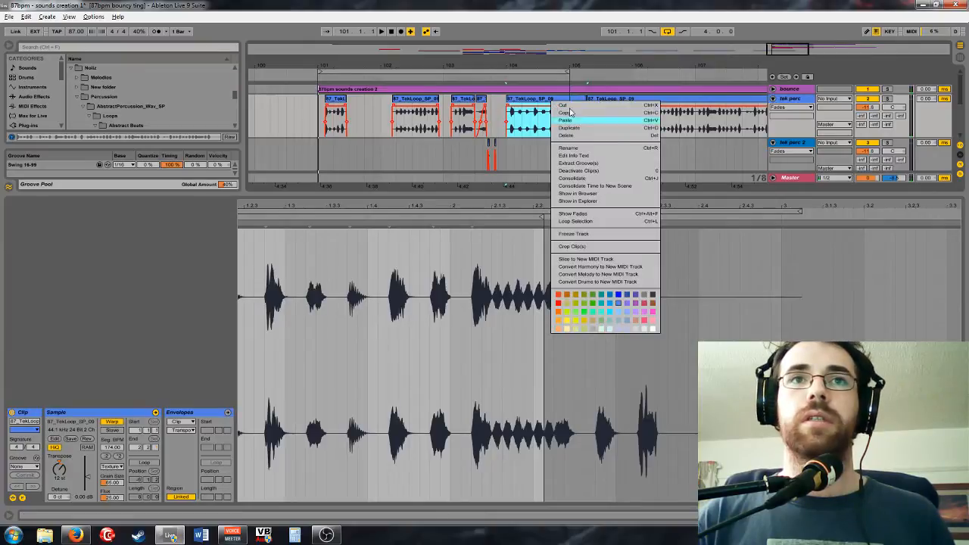
left_click(588, 182)
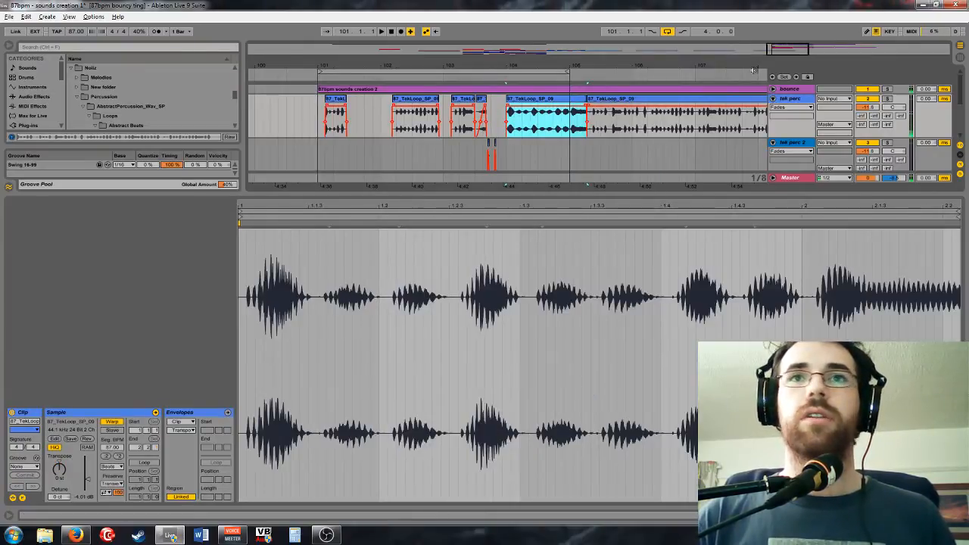
left_click_drag(790, 44, 790, 15)
left_click_drag(804, 50, 793, 140)
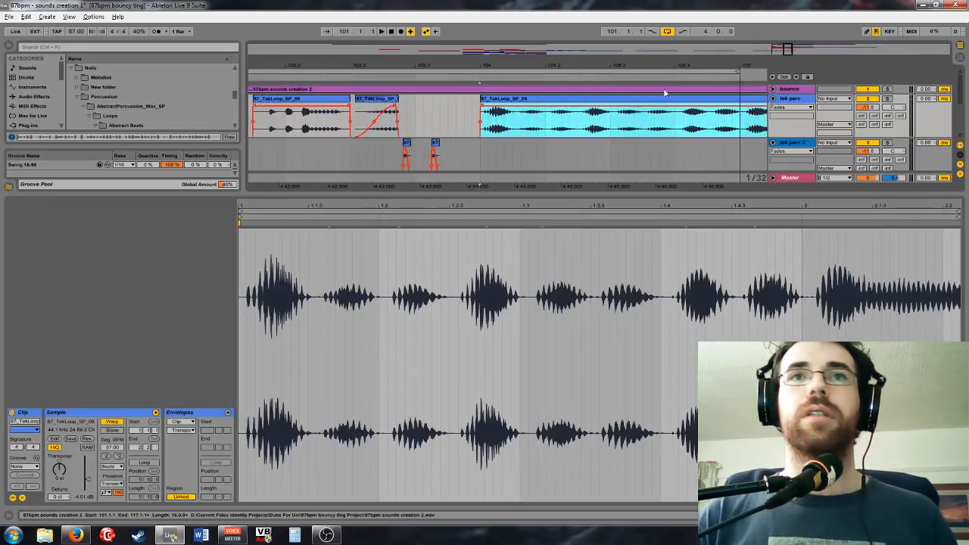
left_click(512, 123)
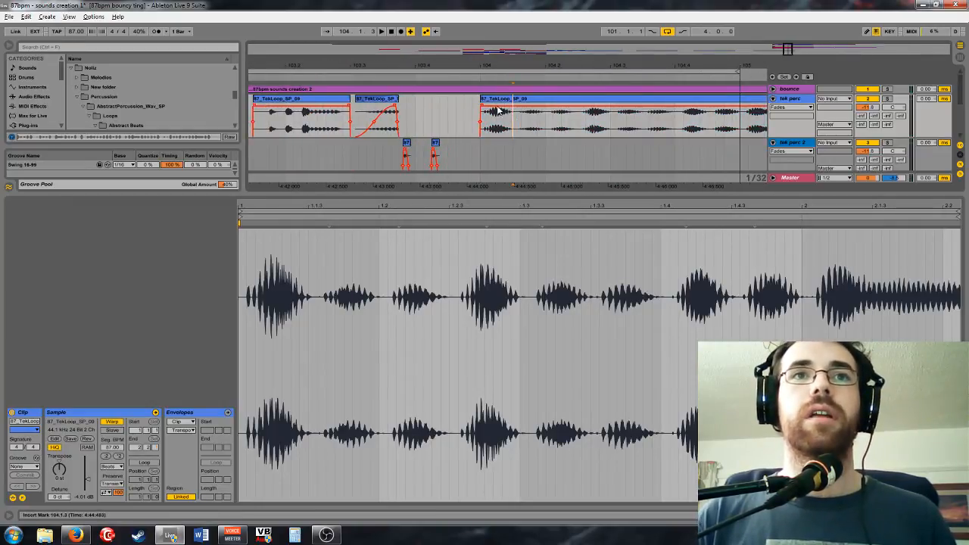
key("ctrl+e")
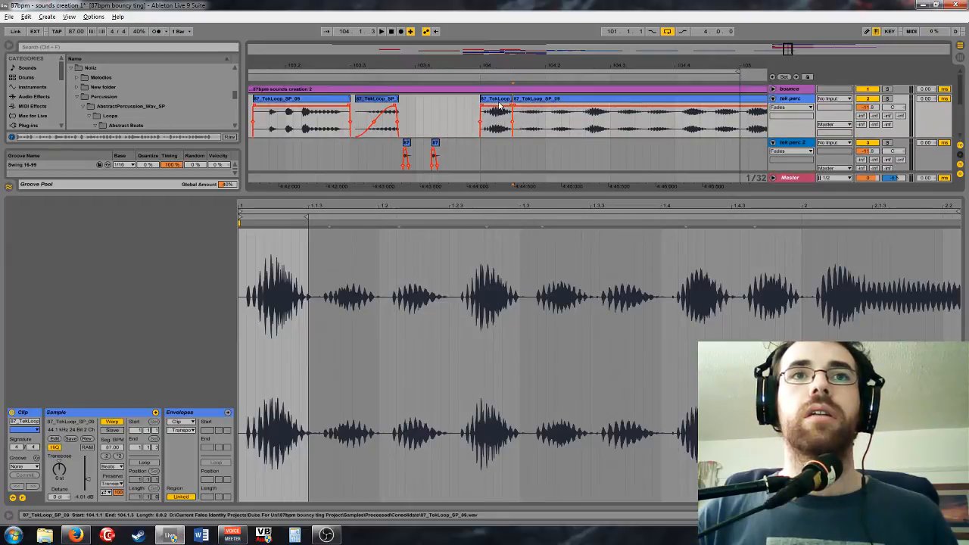
Undo the split at 104.1.3 and select the whole consolidated clip at 104.1.1
mouse_move(788, 49)
left_mouse_down()
mouse_move(787, 28)
mouse_move(803, 52)
left_mouse_up()
left_click(667, 98)
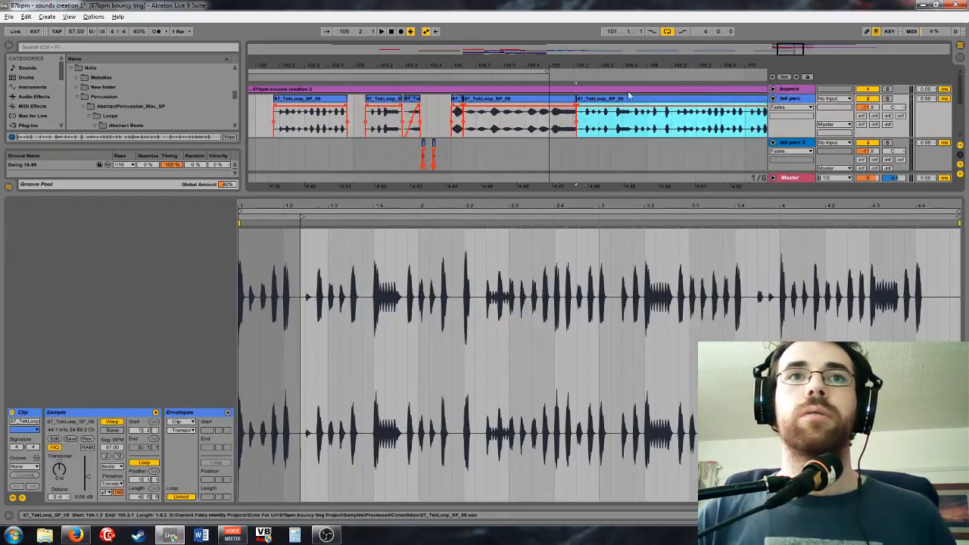
left_click_drag(458, 99, 471, 104)
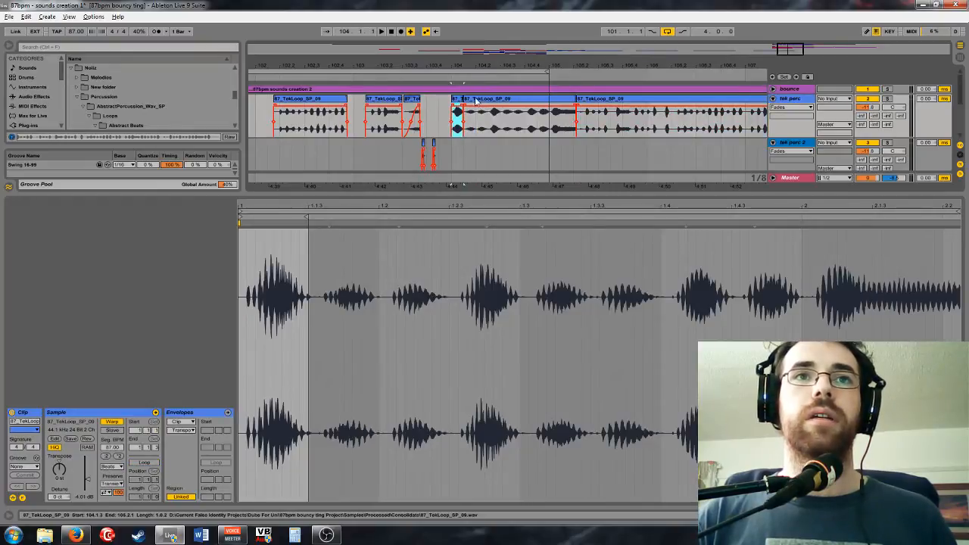
left_click(467, 103)
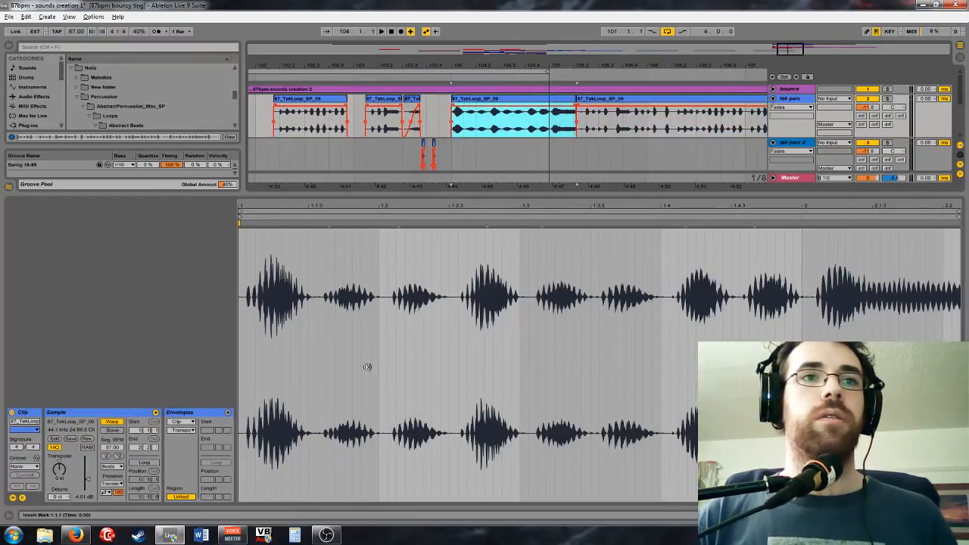
Set the clip's transpose to -24 st with Tones warp mode, raise the grain size, and play the result
left_click(66, 474)
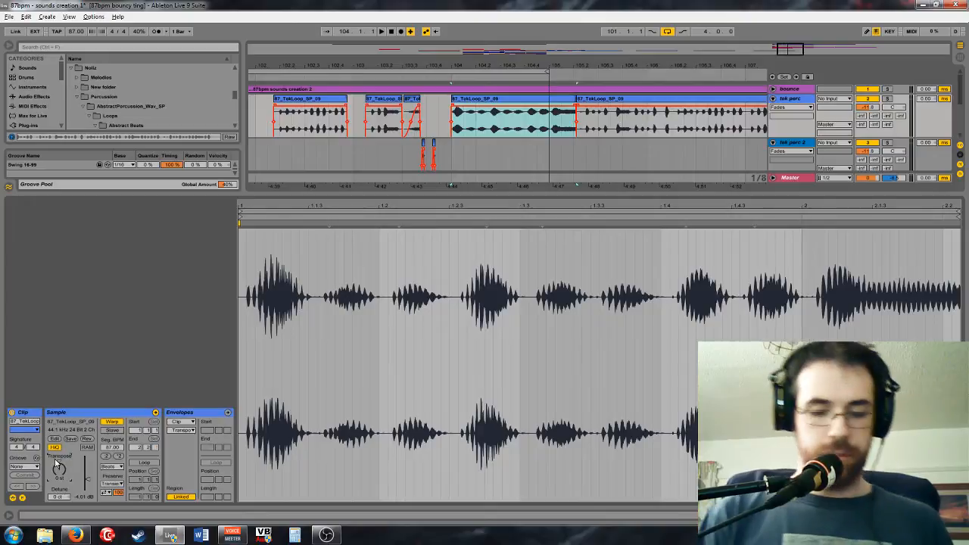
left_click(111, 466)
left_click(116, 488)
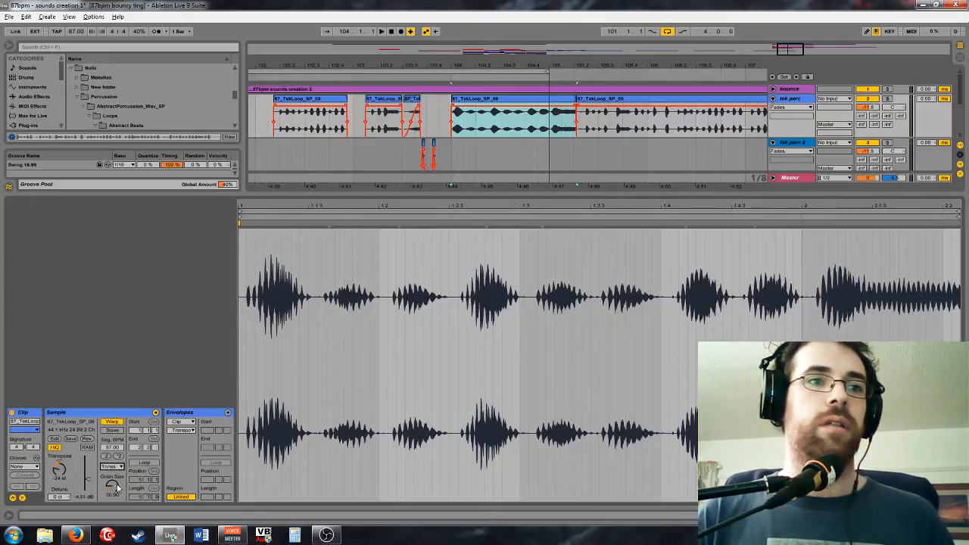
key("space")
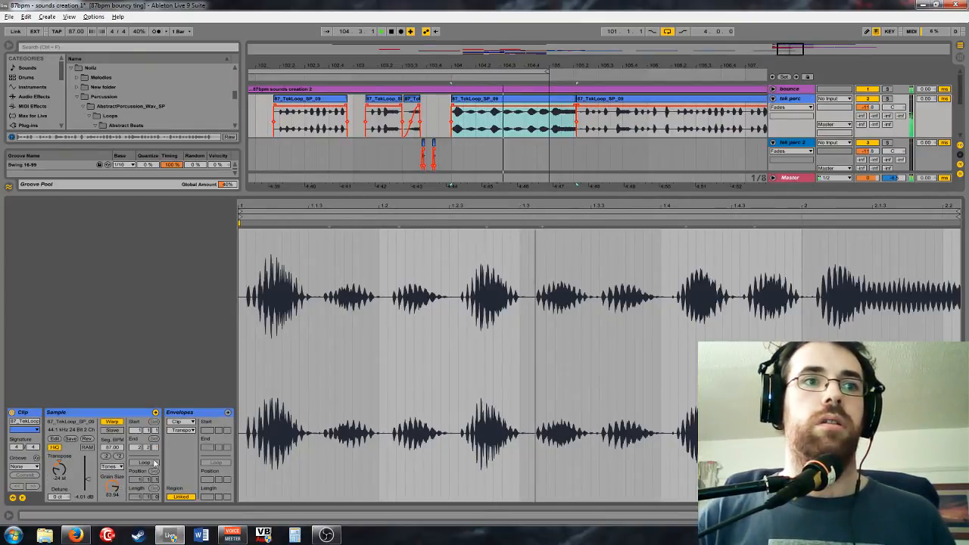
key("space")
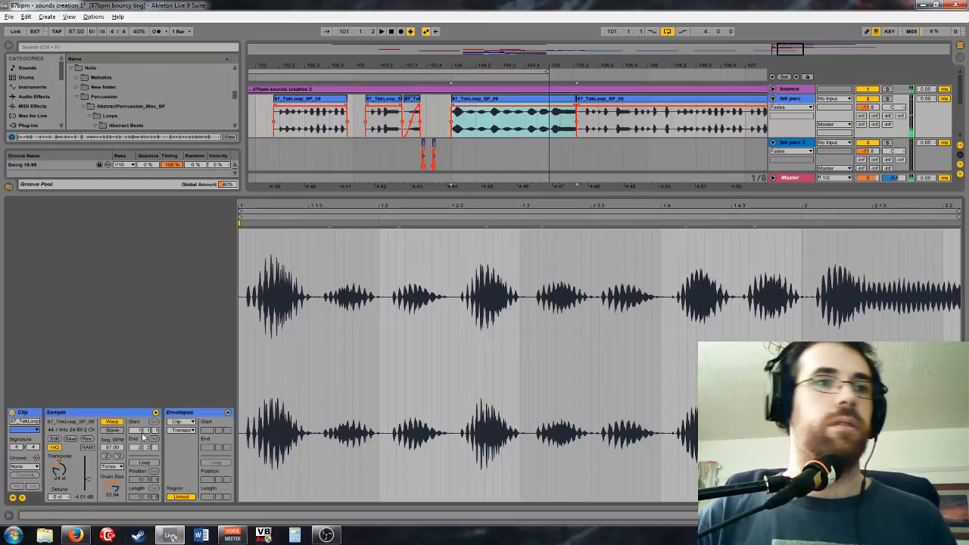
Consolidate the clip at 104.1.1 and set the consolidated clip's transpose to 24 st with Texture warp mode
left_click(519, 100)
key("ctrl+j")
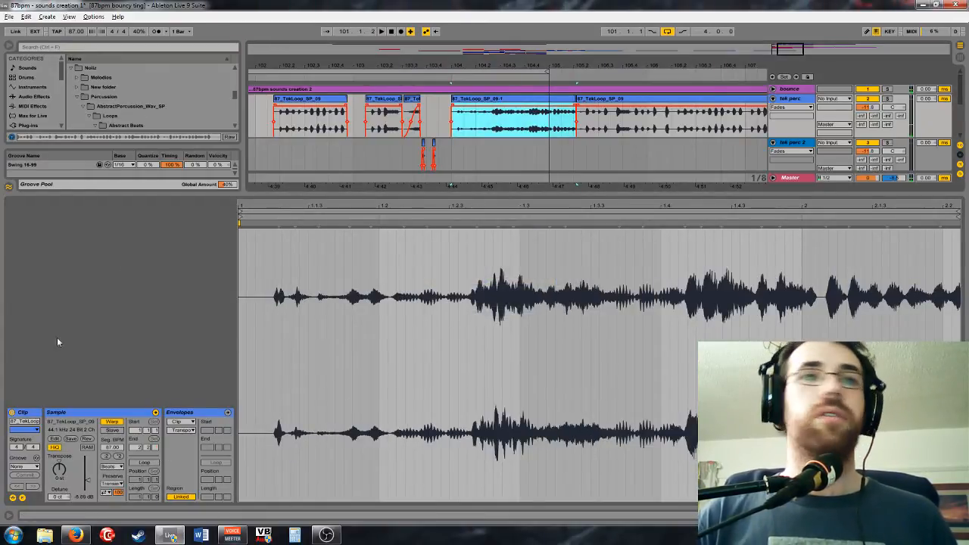
left_click(64, 477)
left_click(113, 466)
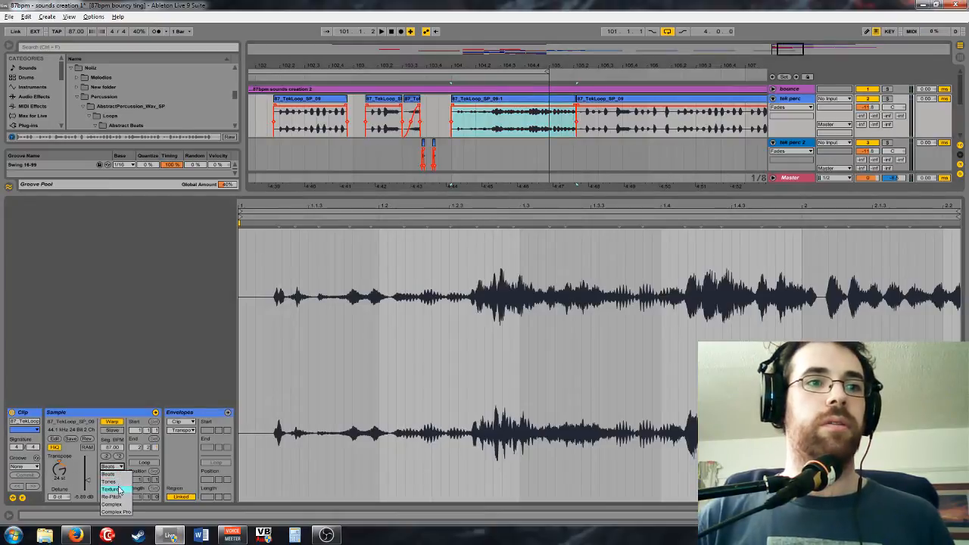
left_click(114, 485)
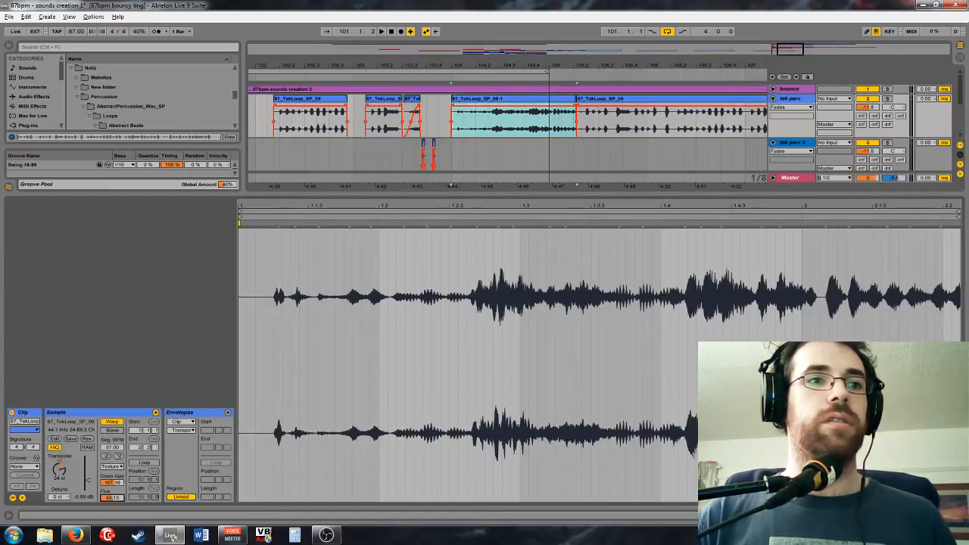
Consolidate the retransposed Texture clip and play it back
left_click(489, 100)
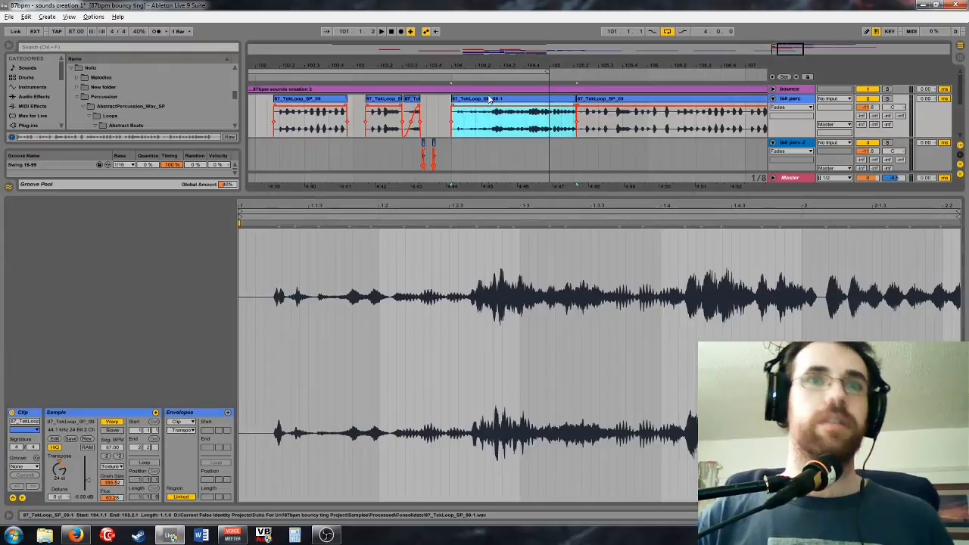
key("ctrl+j")
key("space")
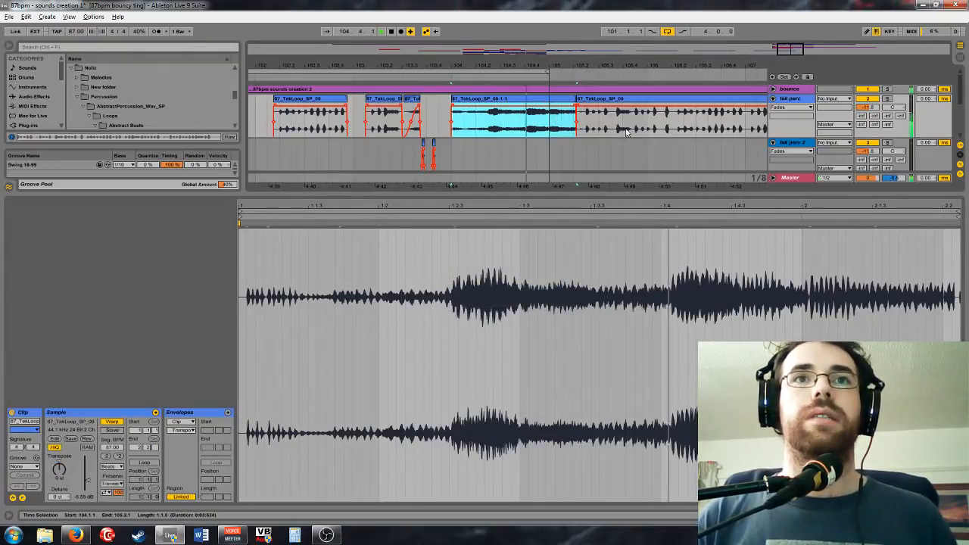
key("space")
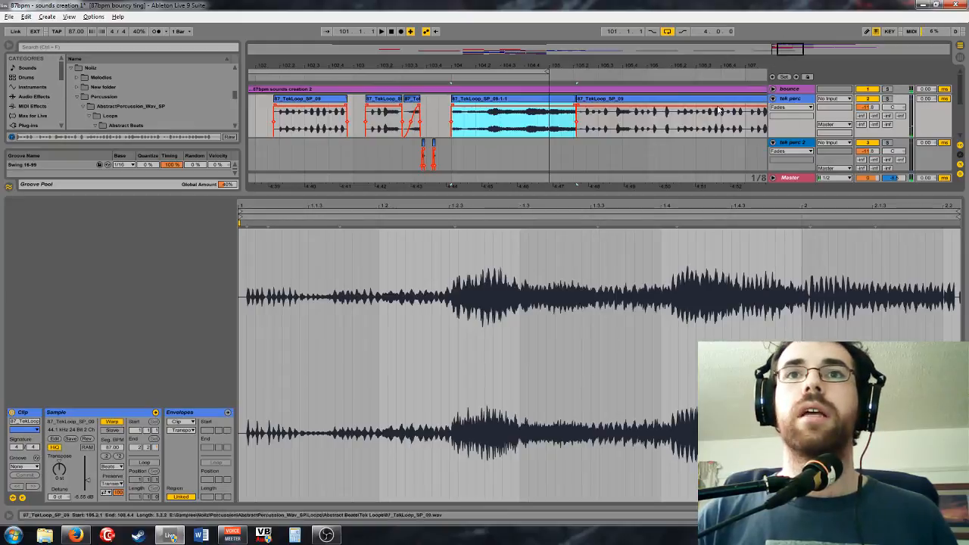
Shift the consolidated clip to 103.4.1 and reshape its start: remove the part before 103.4.3 and add a fade-in
left_click(488, 125)
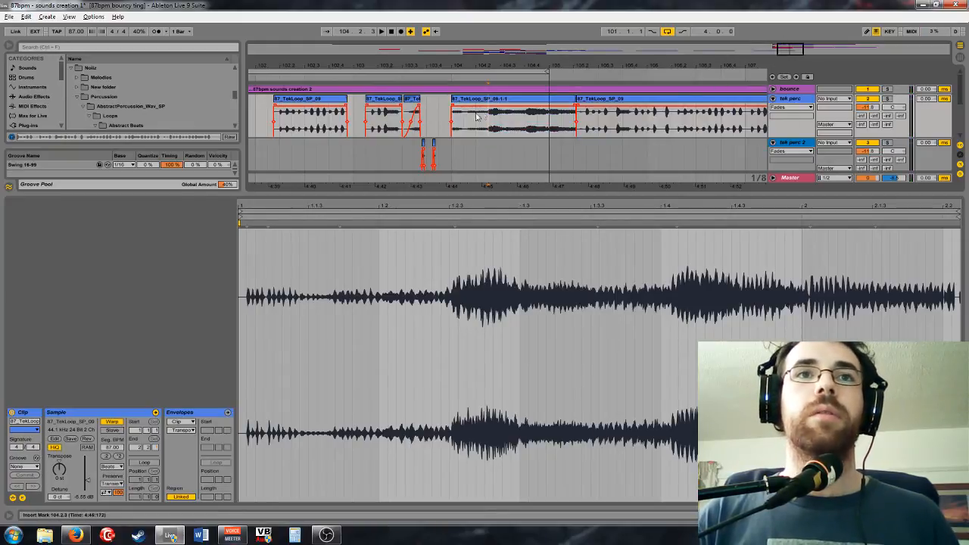
left_click_drag(533, 99, 506, 112)
left_click(440, 111)
key("ctrl+e")
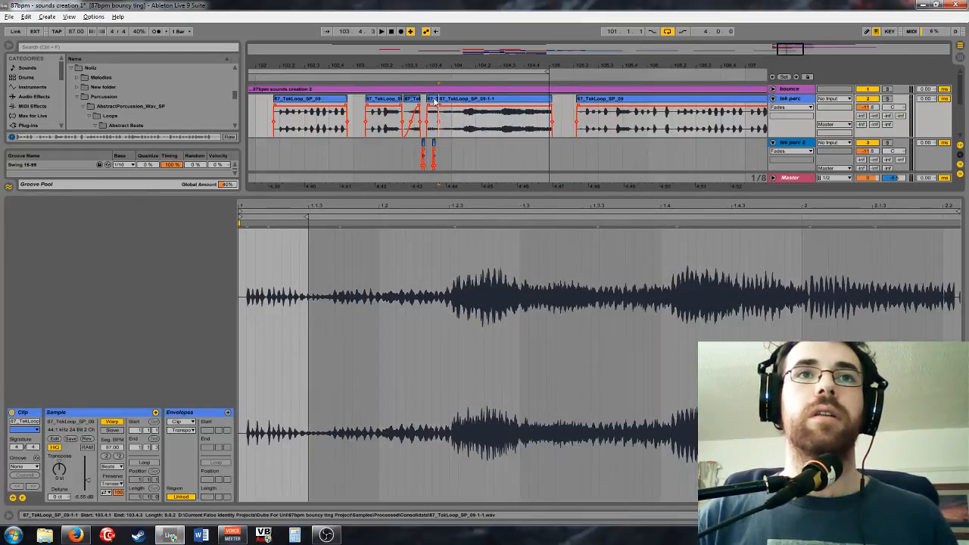
key("Delete")
left_click_drag(440, 107, 467, 107)
Insert an audio track below tek perc and move the clip at 103.4.3 down onto it
right_click(791, 108)
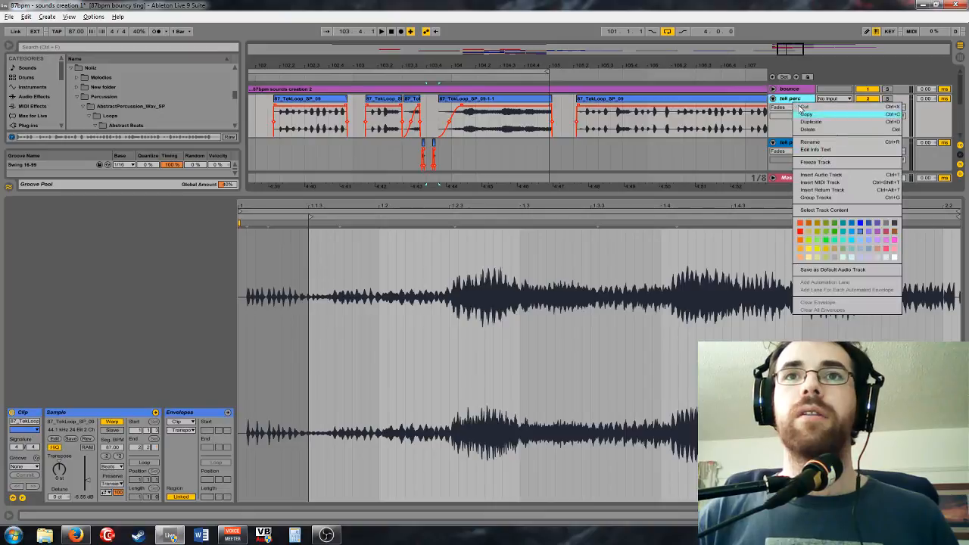
left_click(833, 178)
scroll(598, 116, "up", 2)
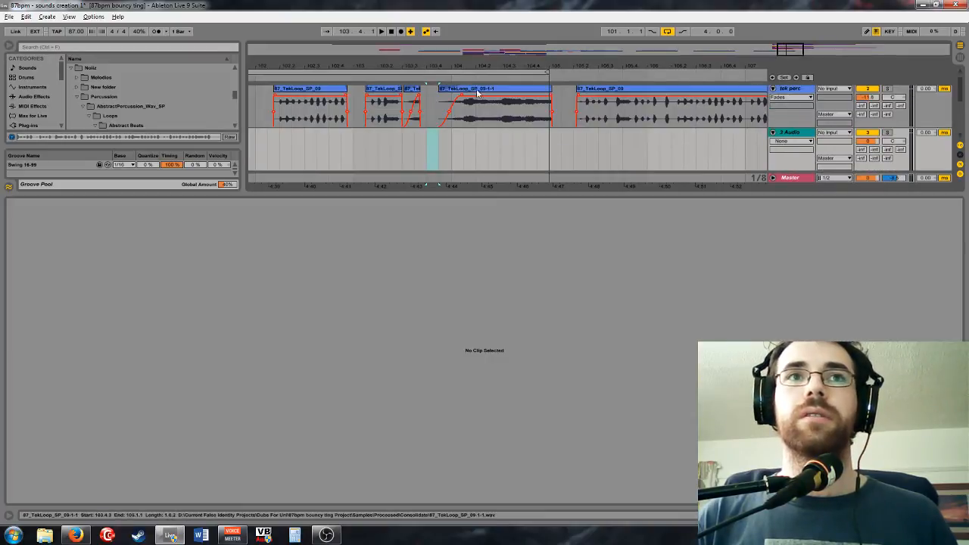
left_click(485, 103)
left_click_drag(487, 128, 488, 171)
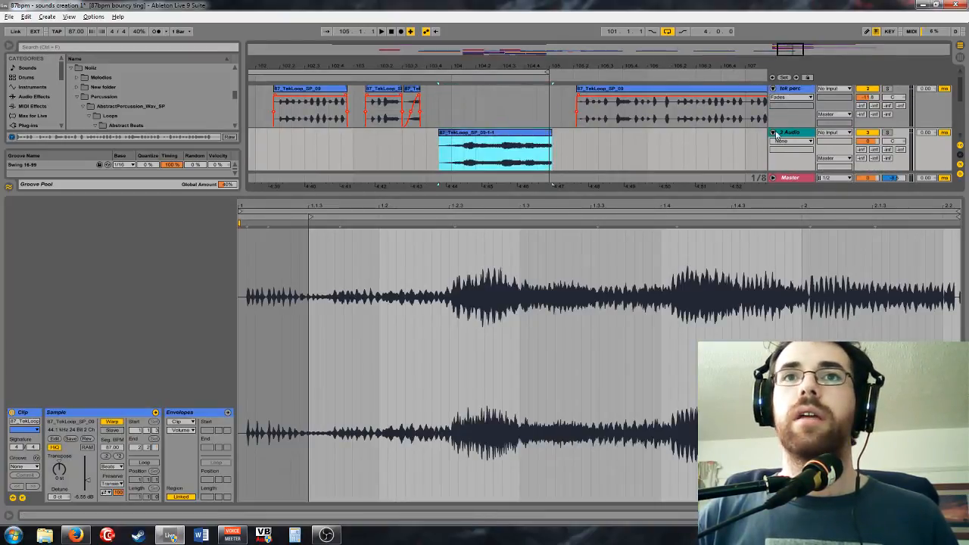
Fold the new audio track and tek perc 2, and place the new track below tek perc 2
scroll(782, 136, "down", 2)
right_click(790, 112)
left_click(785, 105)
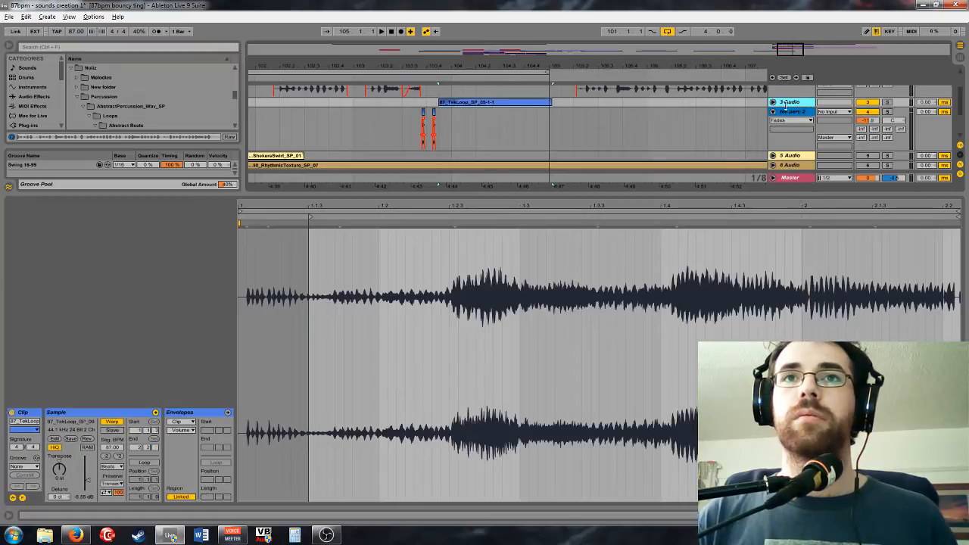
left_click(774, 112)
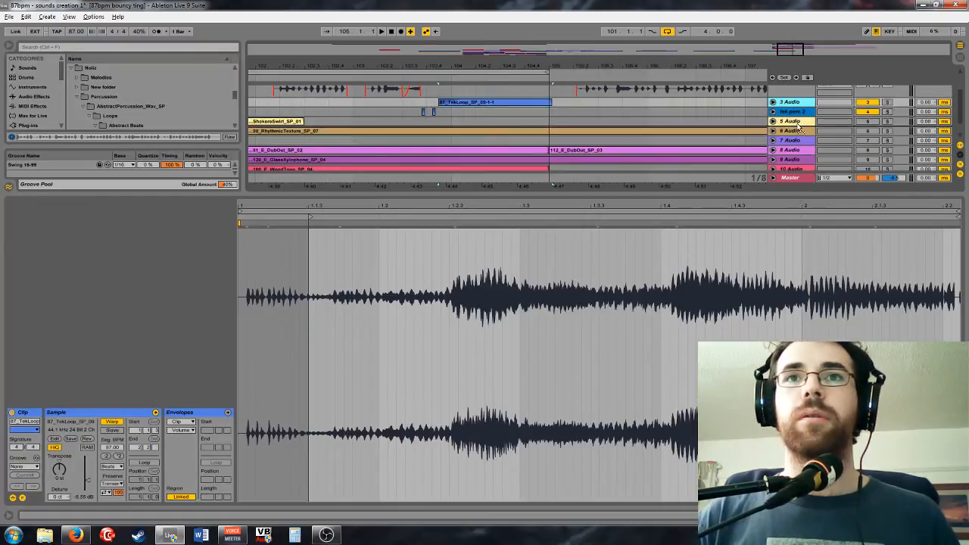
scroll(773, 101, "up", 3)
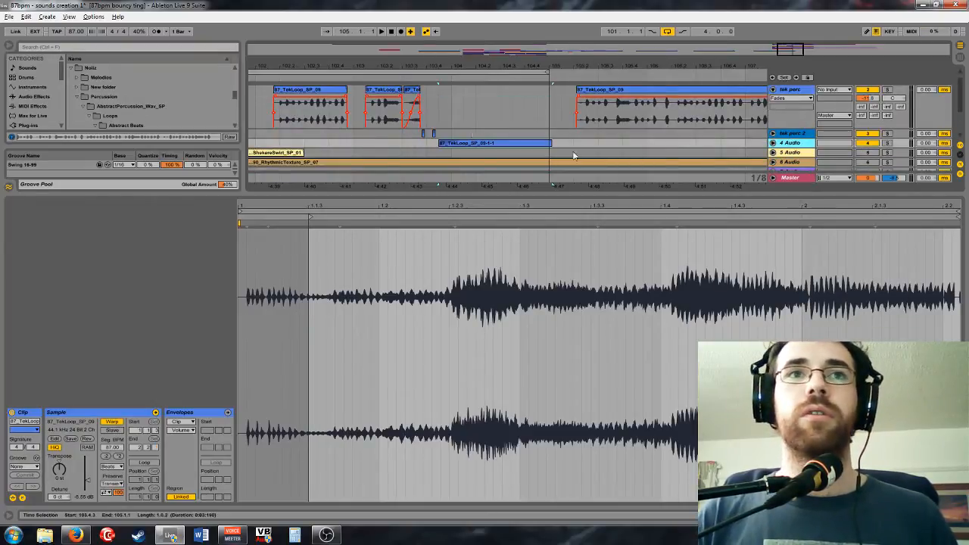
left_click(781, 144)
Copy the stretch from 108.1.1 to 108.2.4 of the long loop clip and paste it on tek perc 2 in bar 104
left_click_drag(784, 50, 807, 47)
left_click_drag(743, 112, 692, 111)
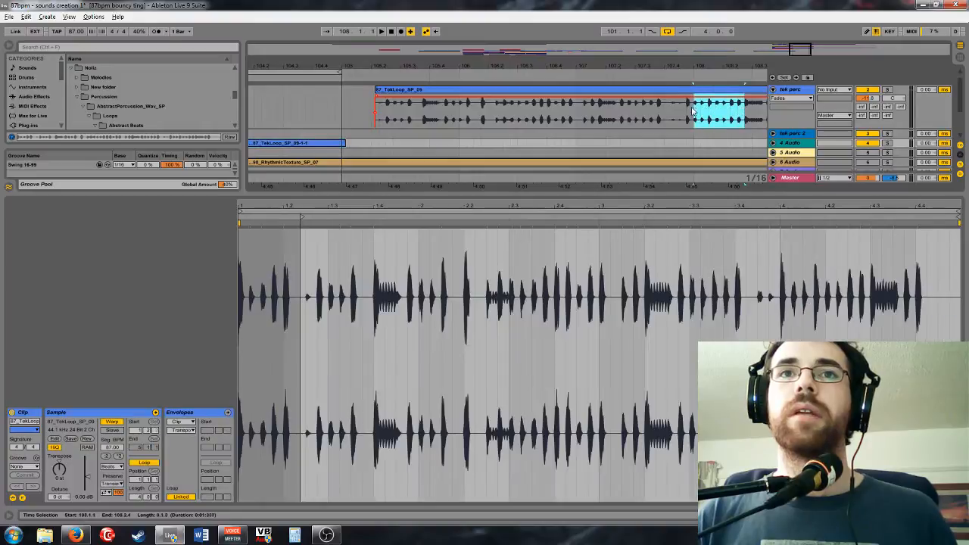
scroll(641, 115, "left", 5)
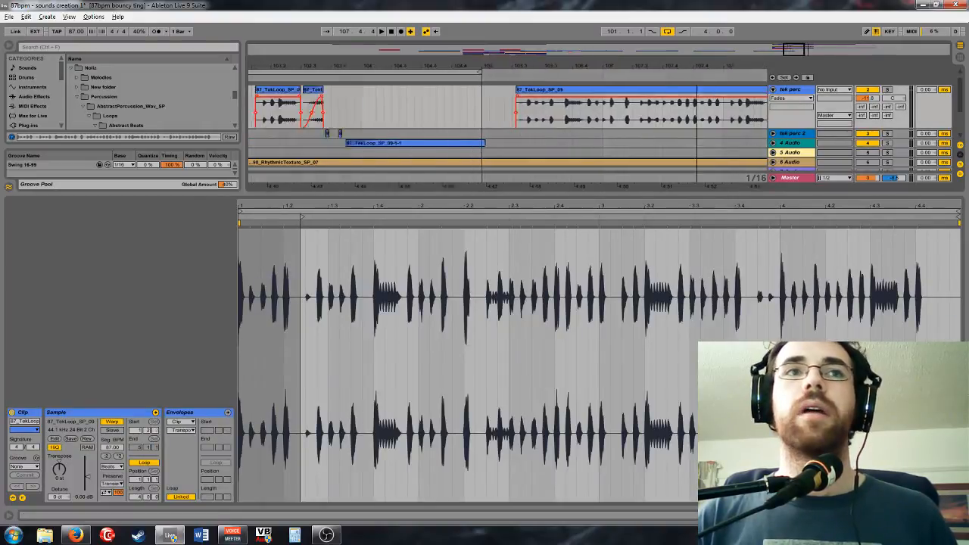
left_click(515, 133)
key("ctrl+v")
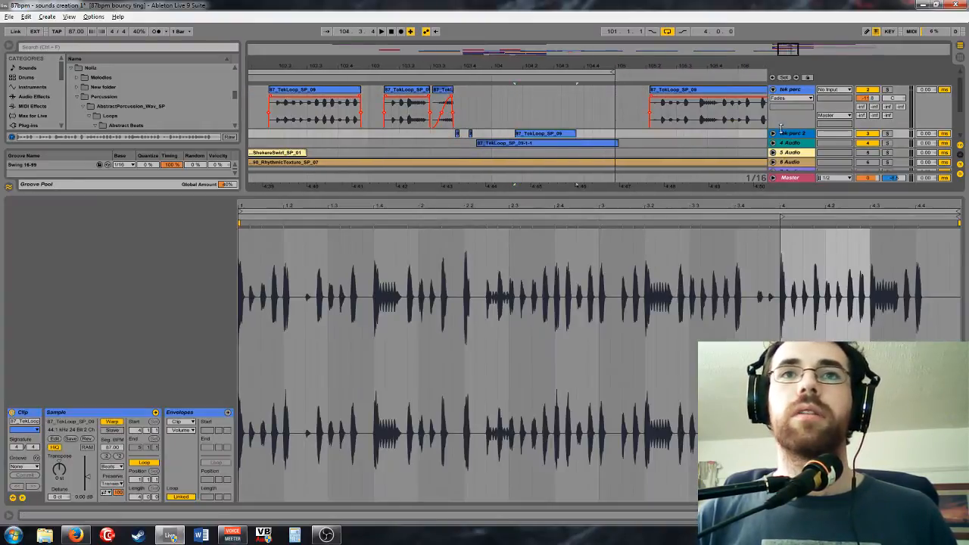
Unfold tek perc 2 and adjust the pasted clip to span 104.1.3 to 104.4.4
left_click(773, 134)
scroll(769, 137, "down", 2)
left_click_drag(539, 102, 599, 110)
left_click_drag(600, 103, 610, 104)
Insert an audio track below tek perc 2 and move the 104.1.3 loop clip down onto it
right_click(791, 102)
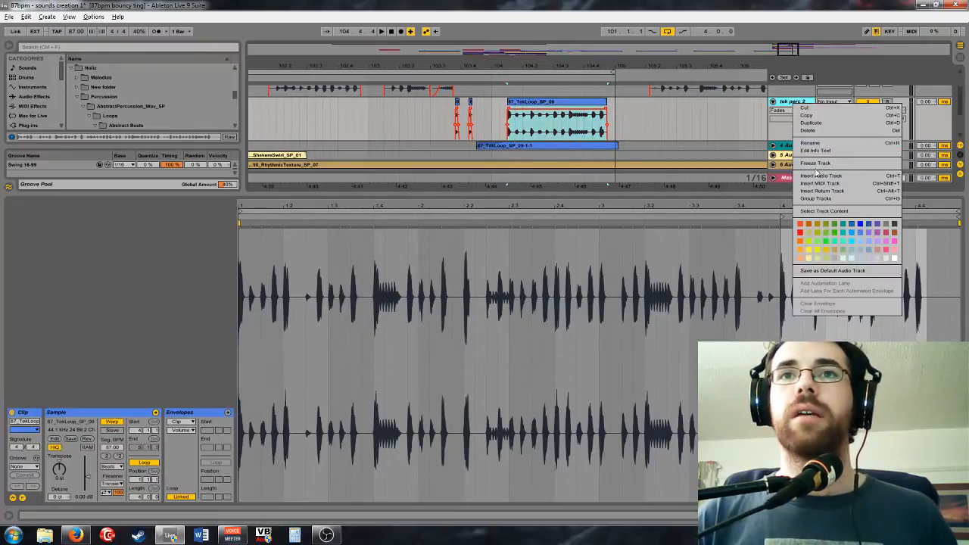
left_click(819, 175)
left_click_drag(561, 89, 563, 139)
scroll(787, 117, "down", 2)
Find Gate among the audio effects and add it to the 5 Audio track
left_click(791, 135)
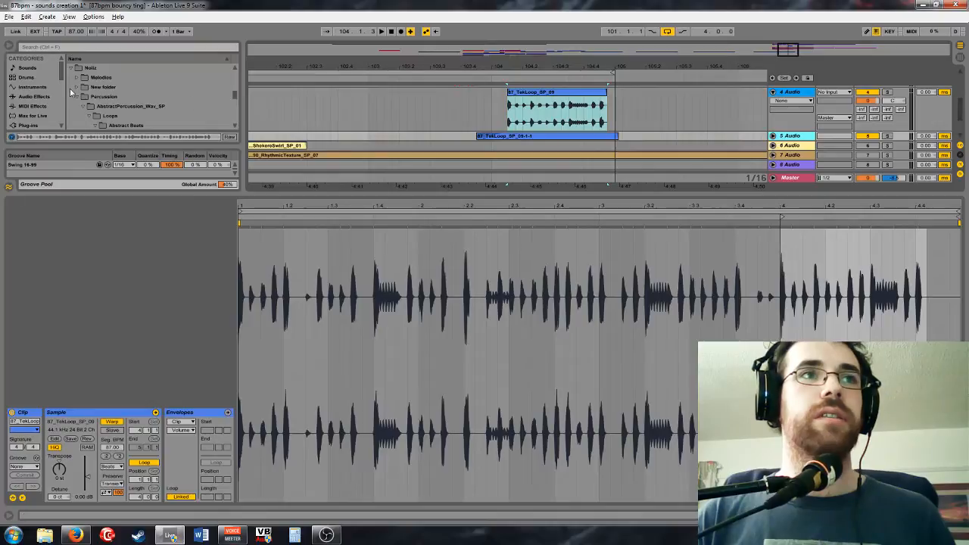
left_click(44, 97)
left_click(91, 90)
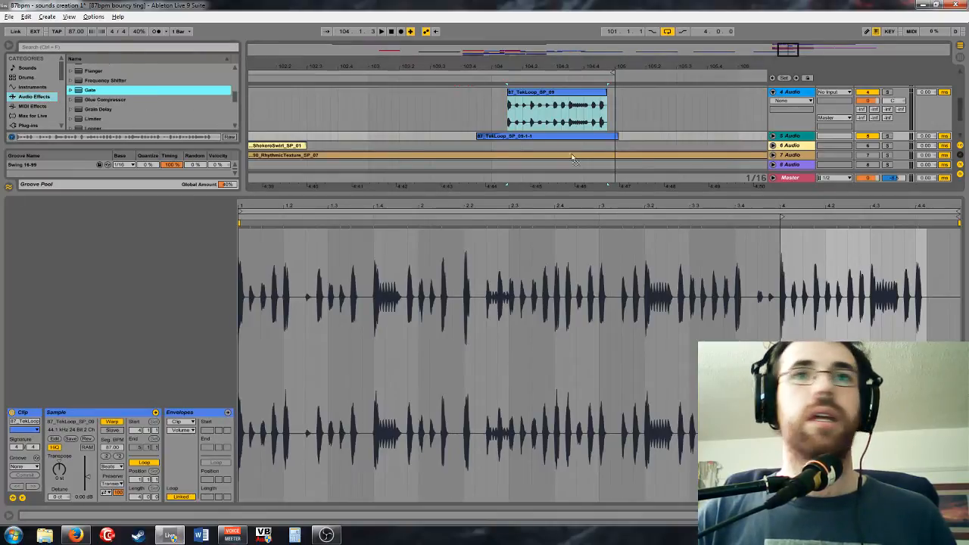
left_click_drag(551, 94, 550, 98)
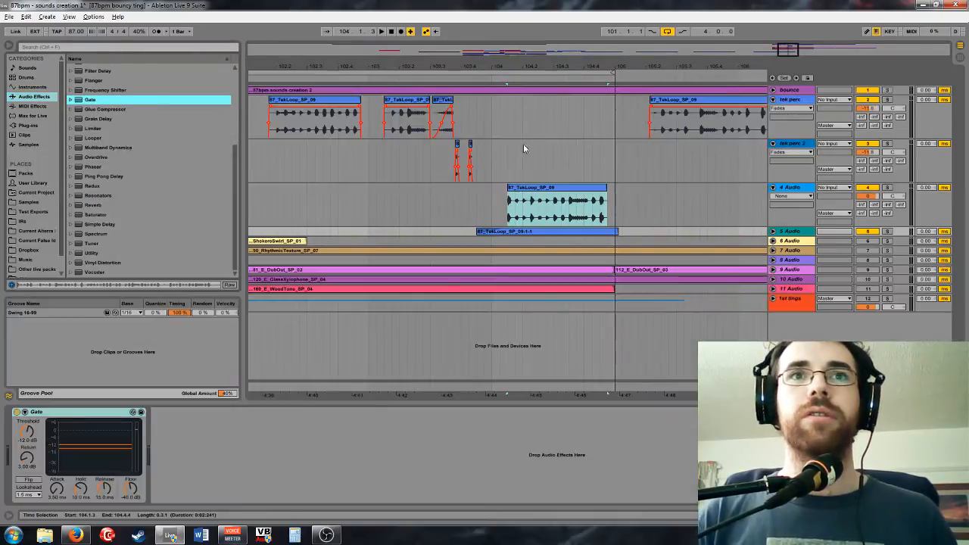
Turn on the Gate's sidechain and set its audio source to 4-Audio
left_click(25, 412)
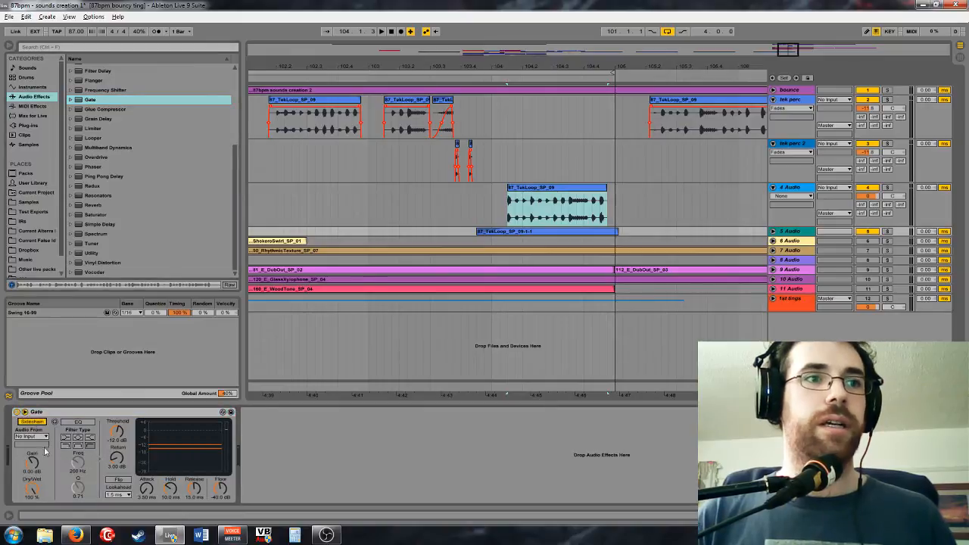
left_click(33, 437)
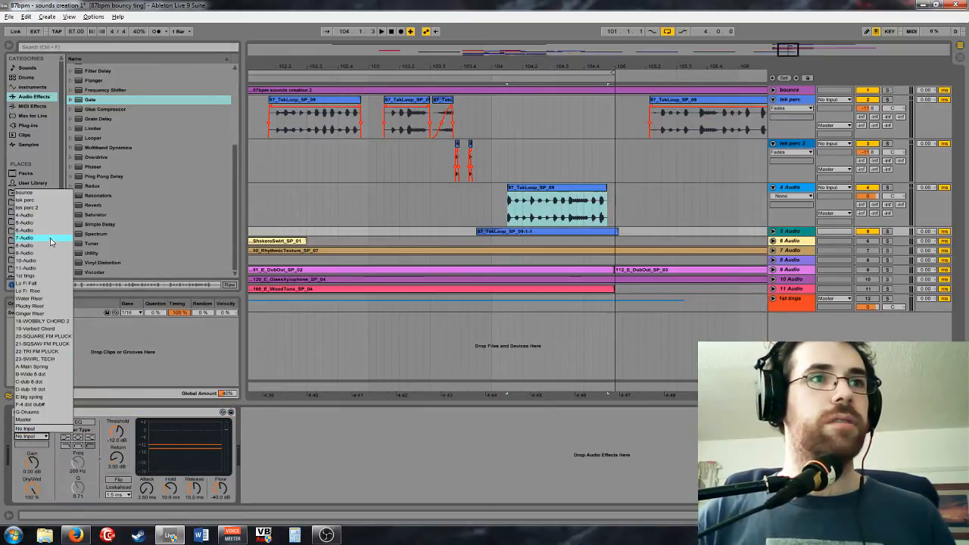
left_click(100, 230)
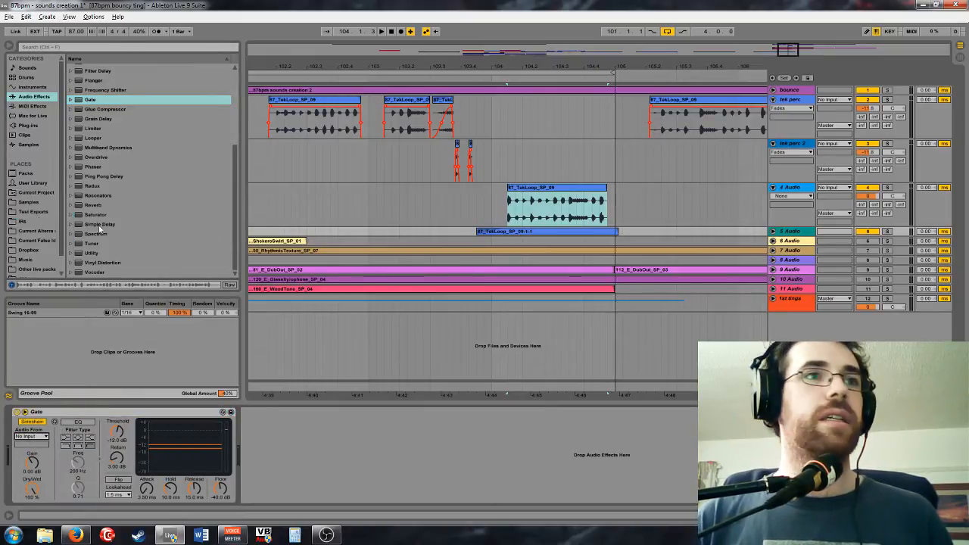
Loop 104.1.1 to 105.1.1 and play it with the 4 Audio track soloed
left_click_drag(558, 199, 611, 203)
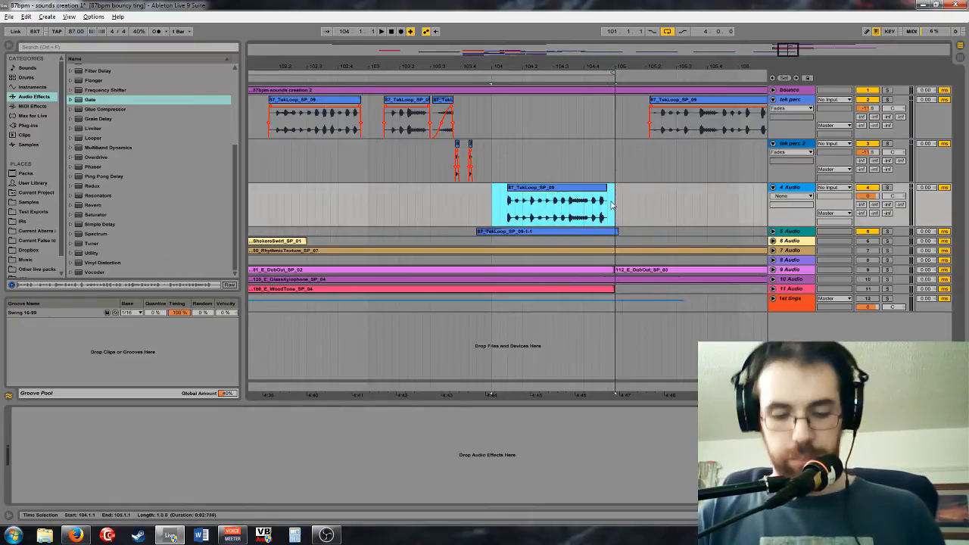
key("ctrl+l")
left_click(889, 187)
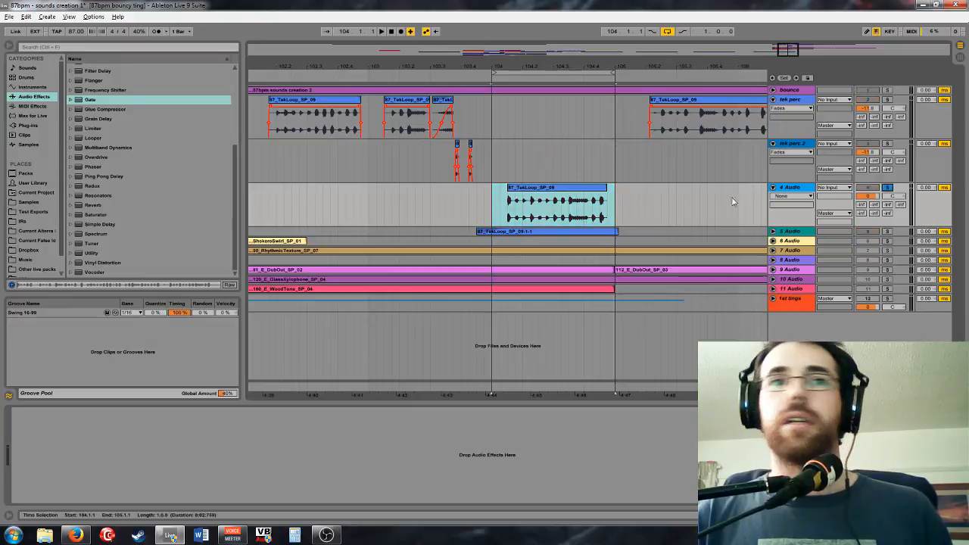
key("space")
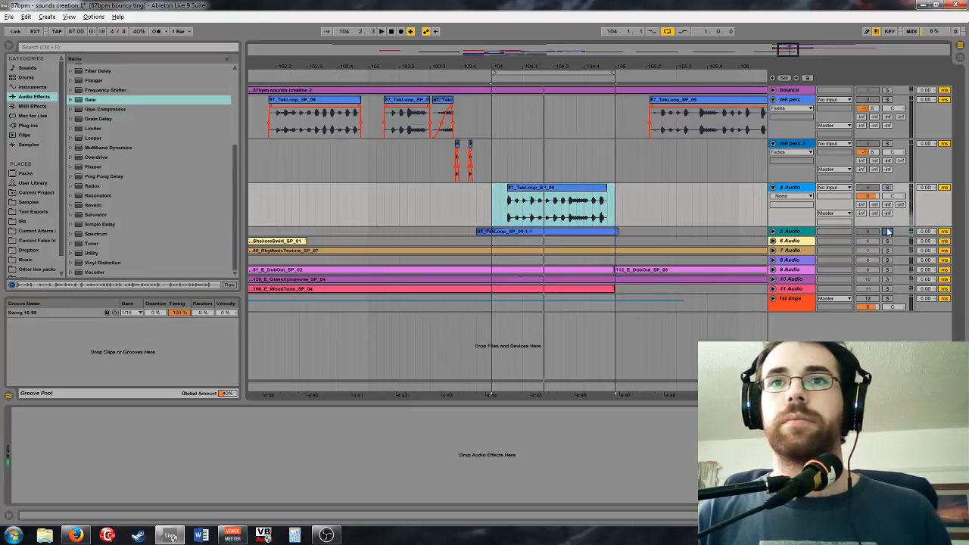
Solo the 5 Audio track during playback and show its Gate settings
left_click(888, 231)
left_click(790, 233)
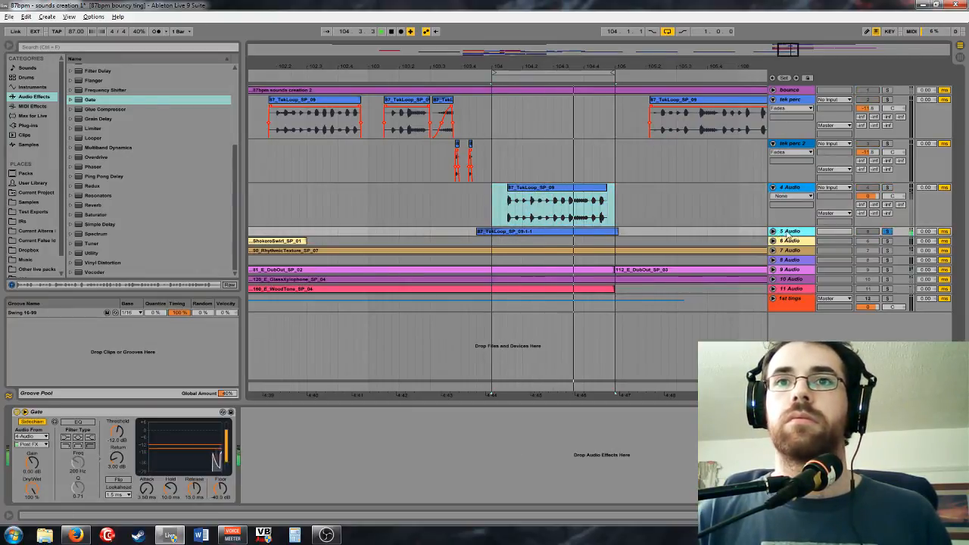
Set the Gate's floor to -inf dB, threshold to -14.0 dB and attack to 2.36 ms
left_click(773, 232)
left_click_drag(219, 489, 220, 508)
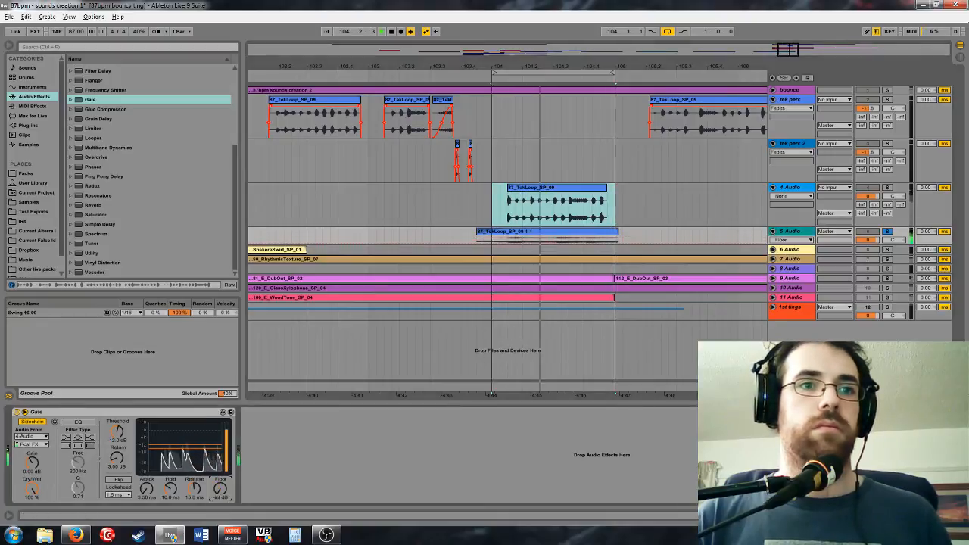
left_click_drag(117, 431, 117, 454)
left_click_drag(147, 489, 146, 522)
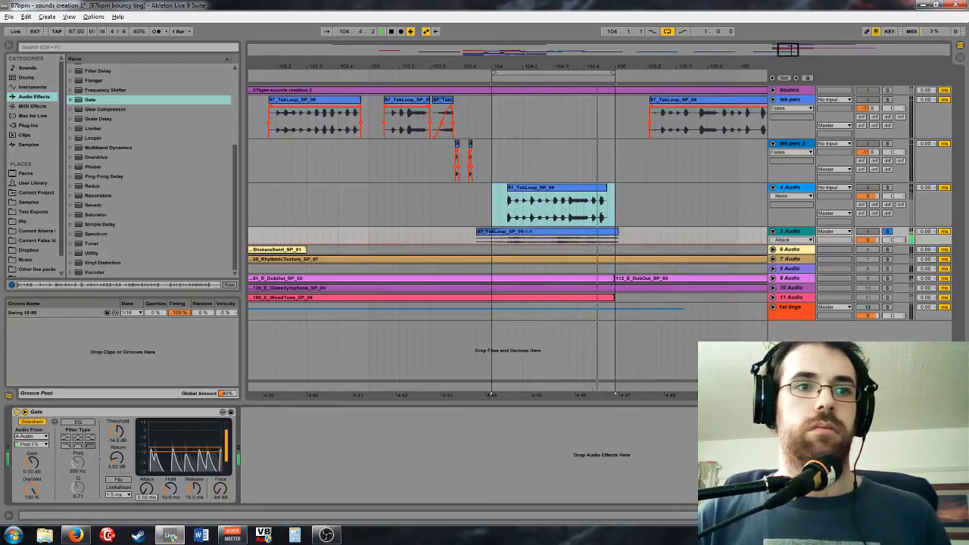
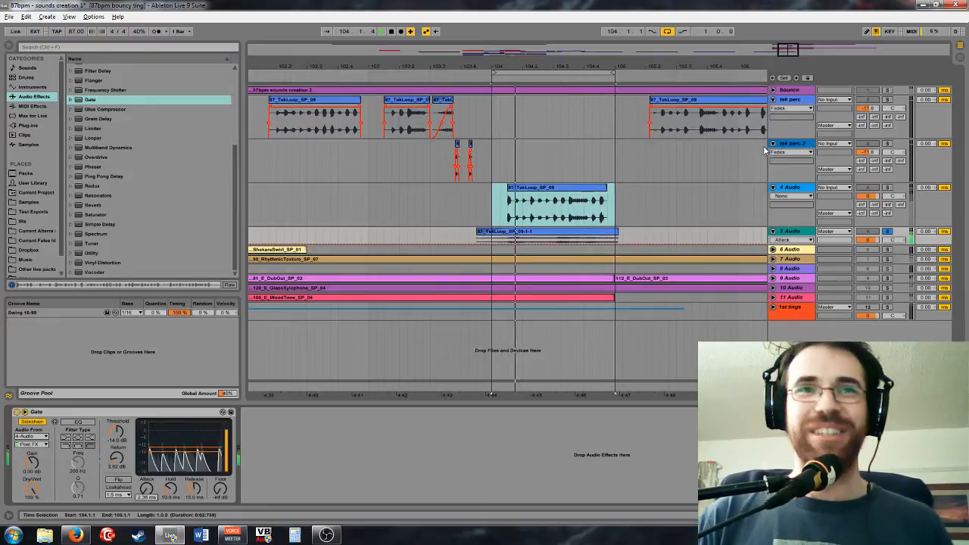
Unsolo the 5 Audio track, mute 4 Audio, and play the arrangement with the loop set from 101.1.1 to 105.1.1
left_click_drag(786, 50, 785, 32)
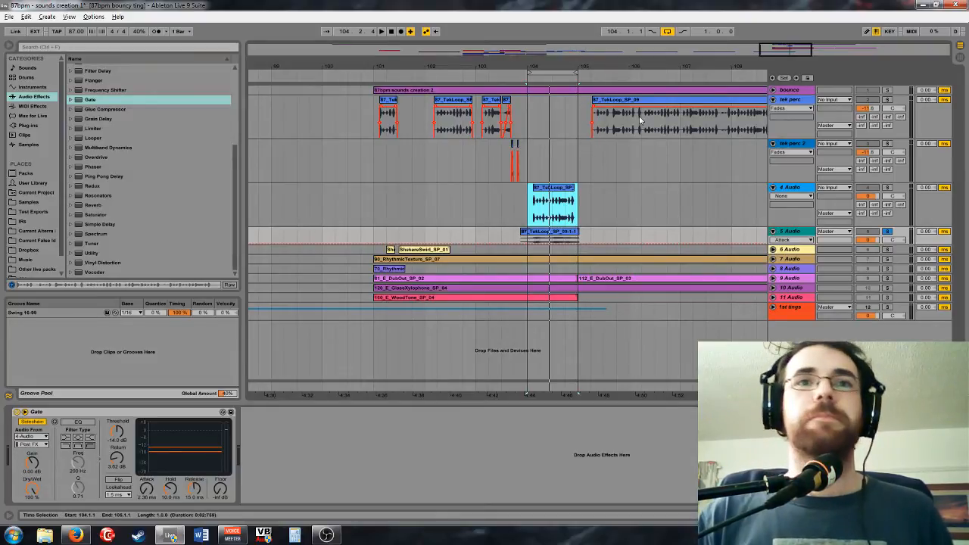
left_click(888, 233)
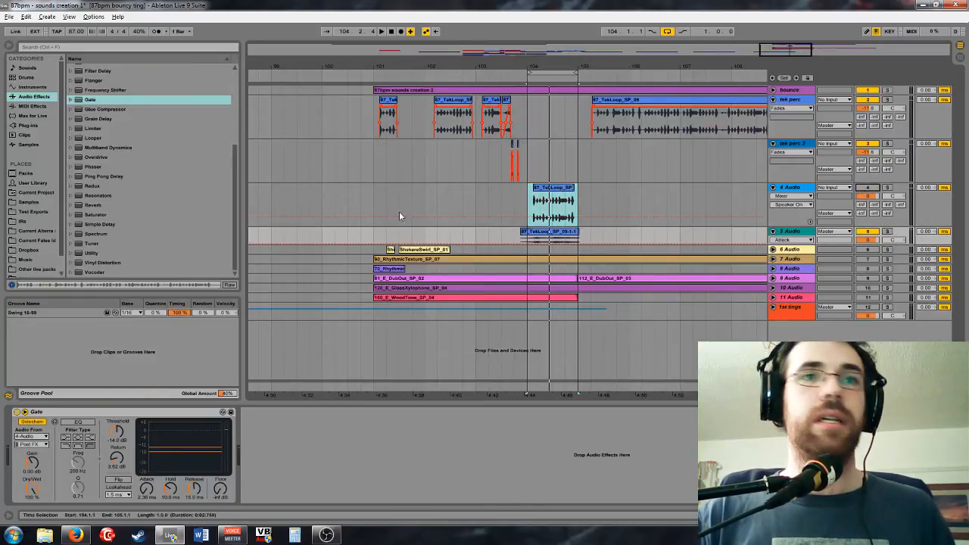
left_click_drag(529, 70, 375, 71)
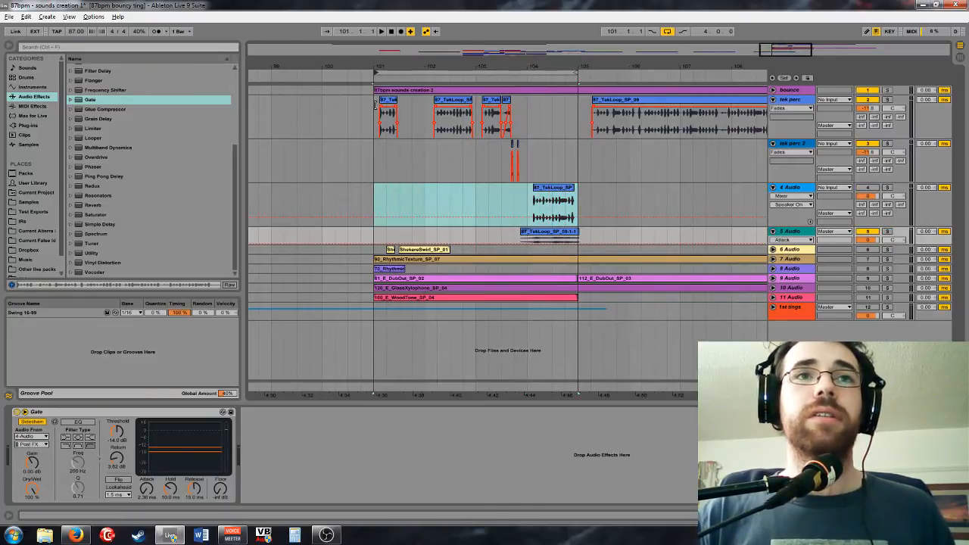
key("space")
Enlarge the 5 Audio track so its waveform shows while the loop plays
left_click_drag(796, 244, 797, 278)
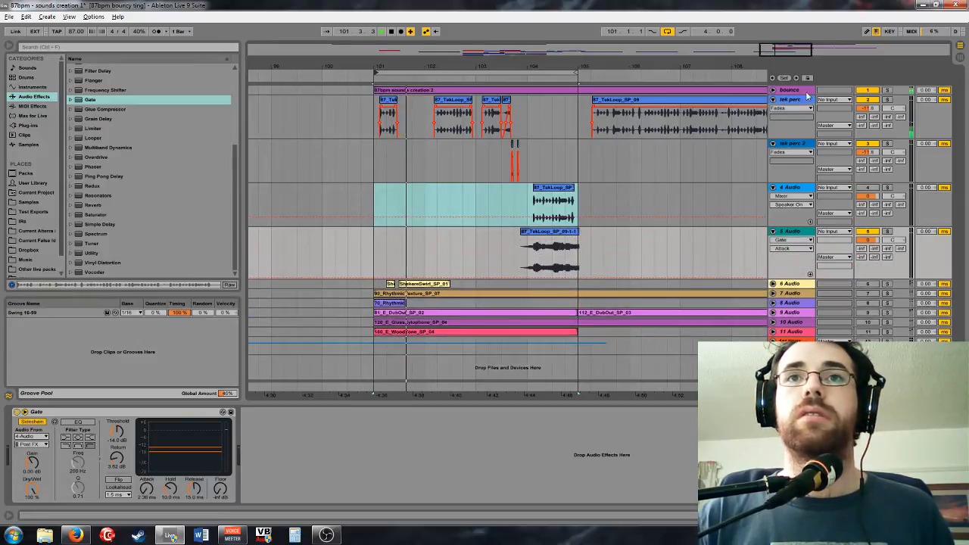
left_click_drag(787, 50, 783, 73)
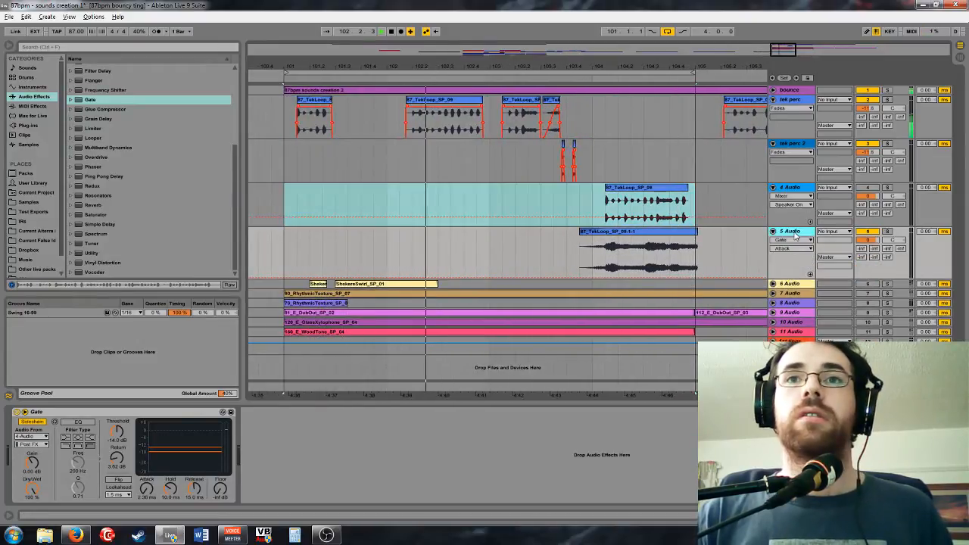
left_click(794, 107)
left_click(797, 105)
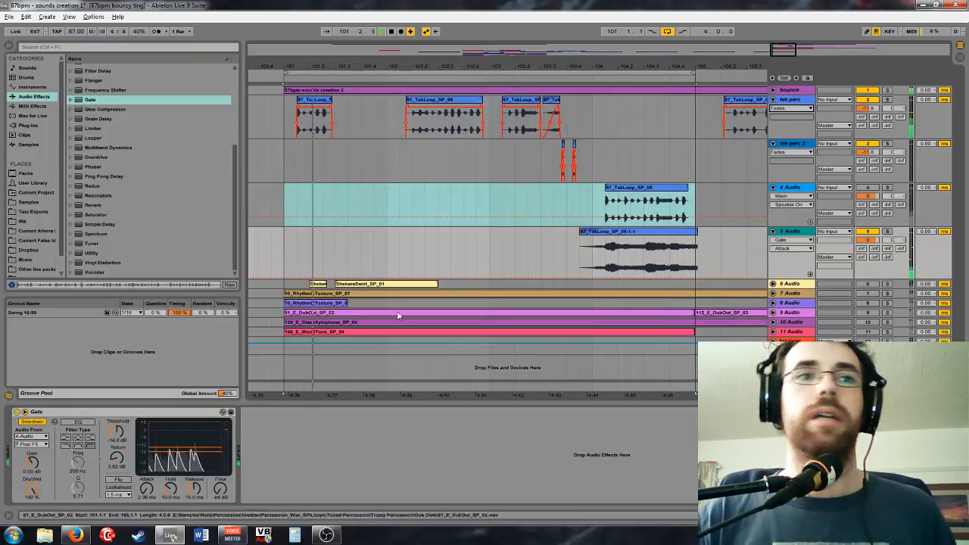
Lower the Gate's threshold to -21.7 dB while replaying the passage from 104.1.1
left_click_drag(111, 445, 111, 448)
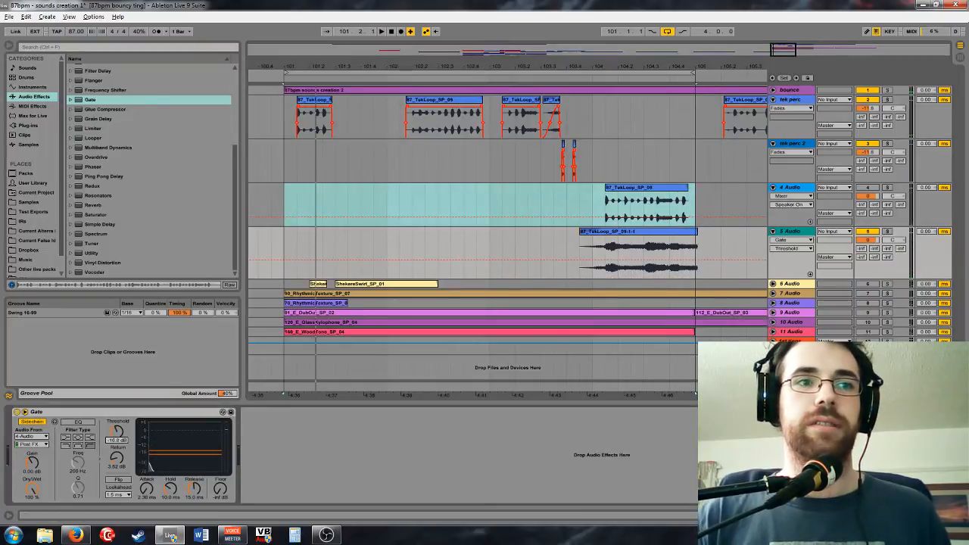
left_click(598, 208)
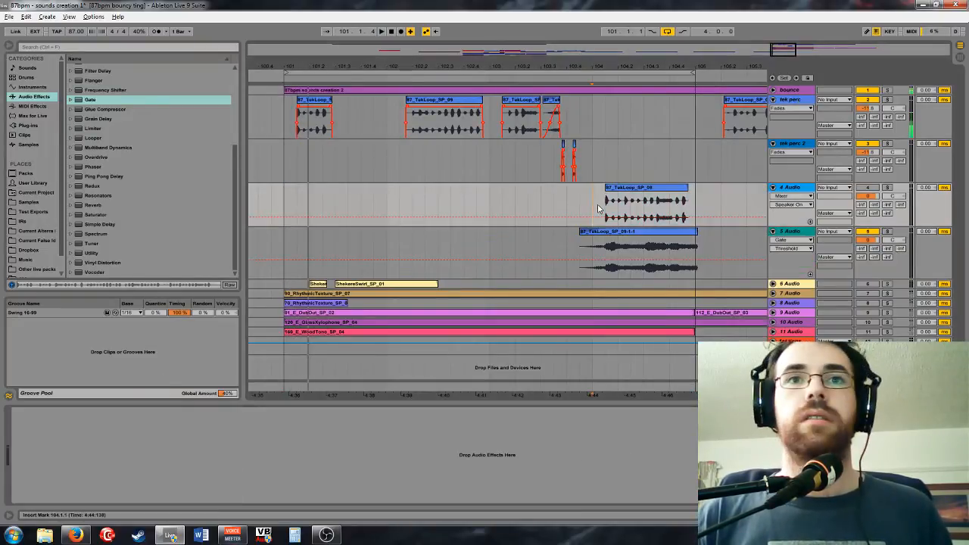
key("space")
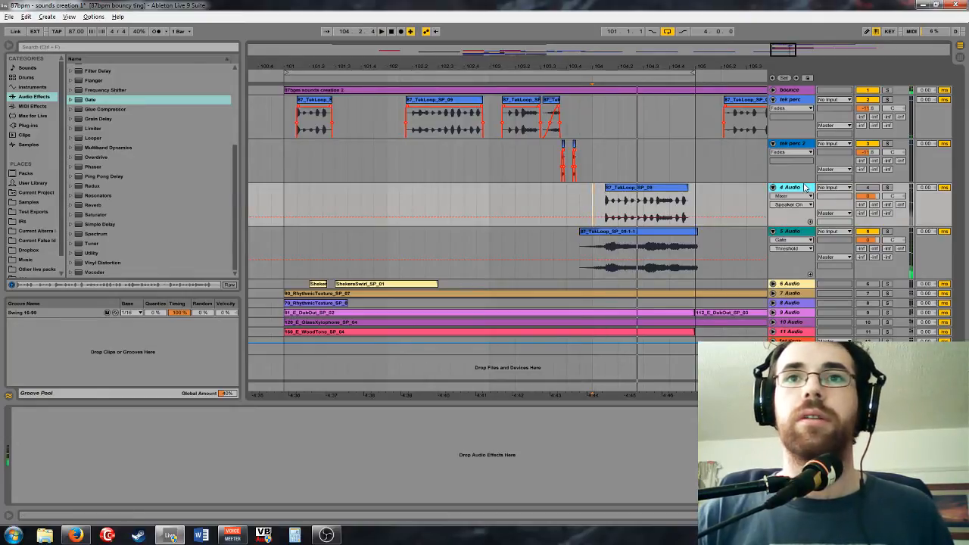
left_click(790, 231)
key("space")
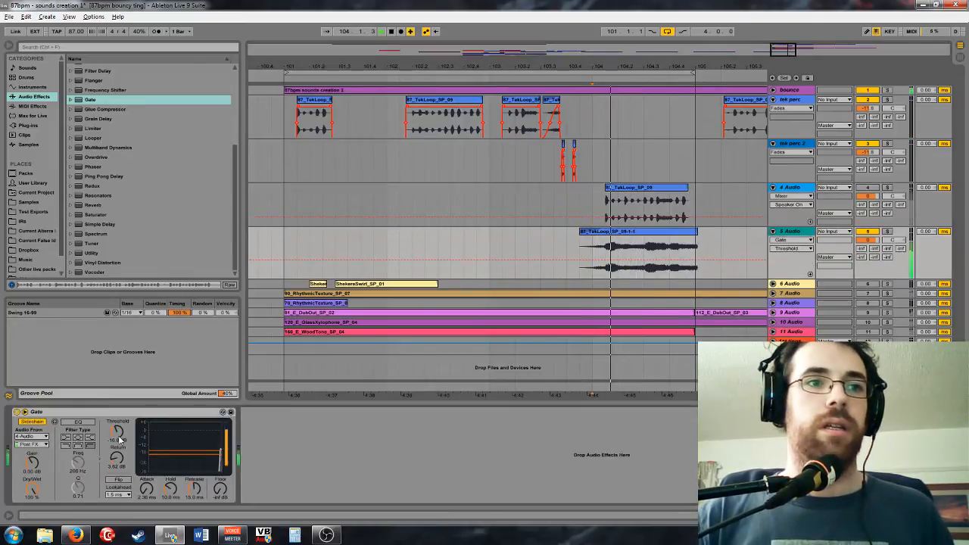
left_click_drag(119, 432, 120, 439)
key("space")
key("space")
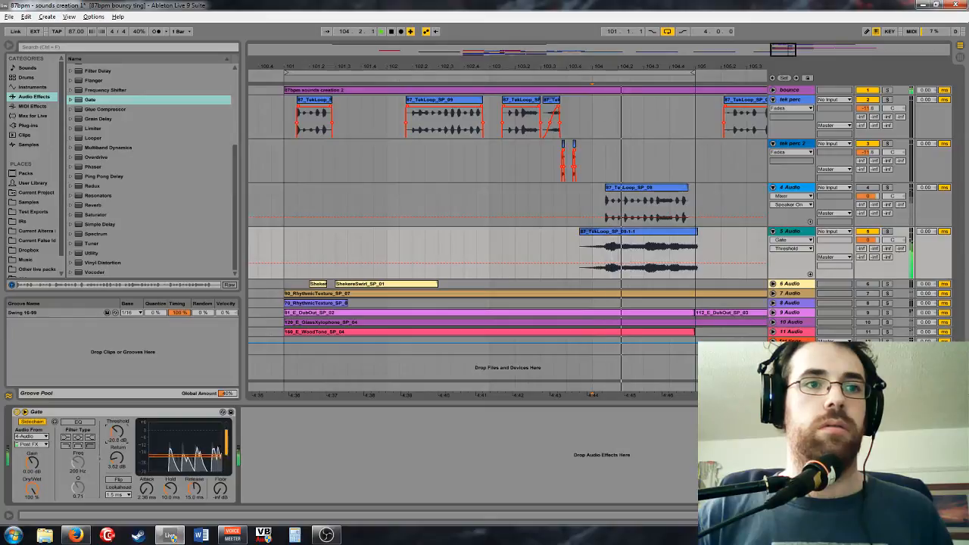
key("space")
key("space")
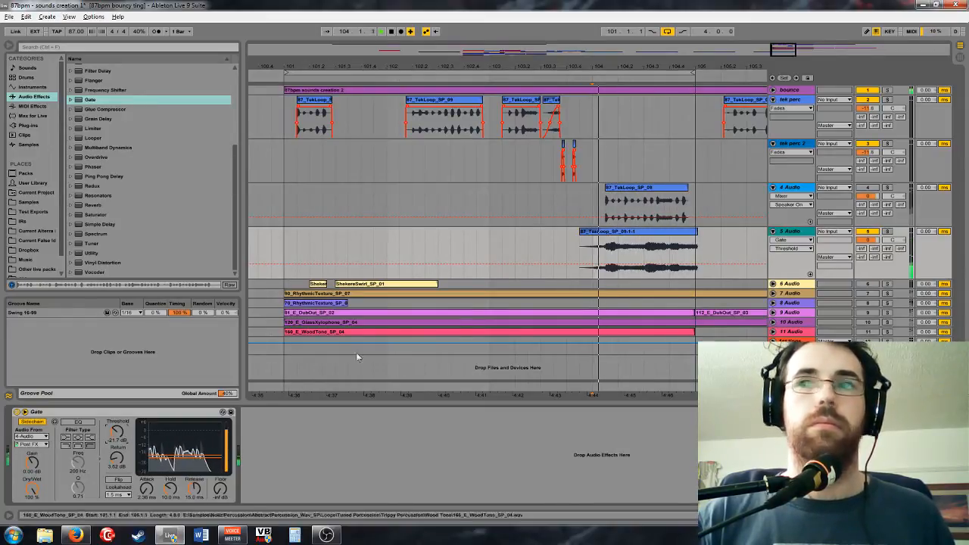
Lower the 5 Audio track's volume to -7.2 dB and replay the gated part from 104.1.1
key("space")
key("space")
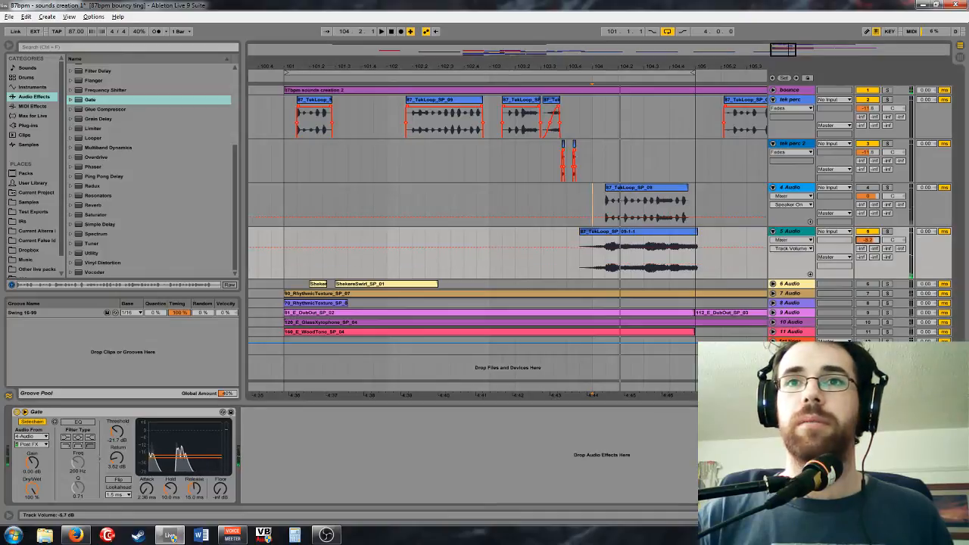
key("space")
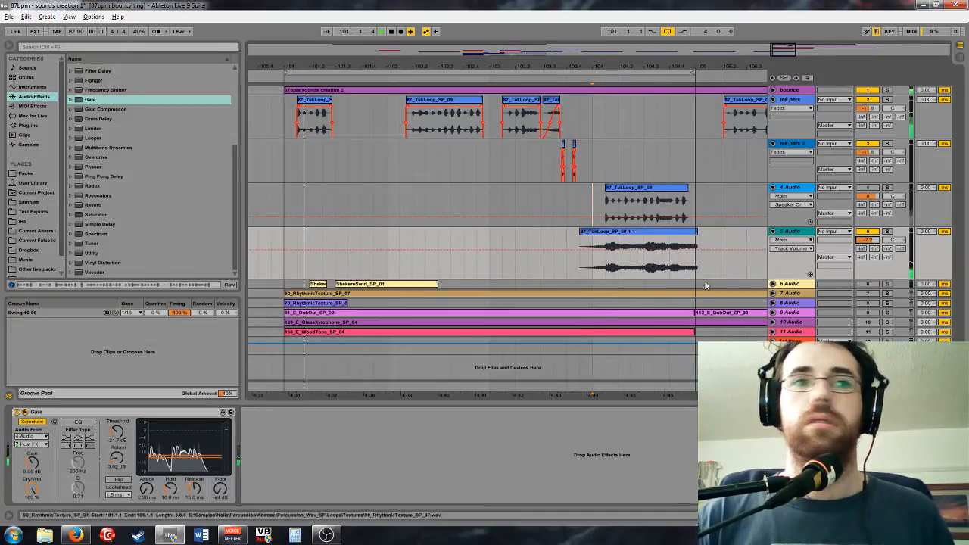
key("space")
key("space")
Set the Gate's attack to 0.02 ms, release to 5.17 ms, return to 4.76 dB and threshold to -19.7 dB
left_click_drag(147, 489, 146, 530)
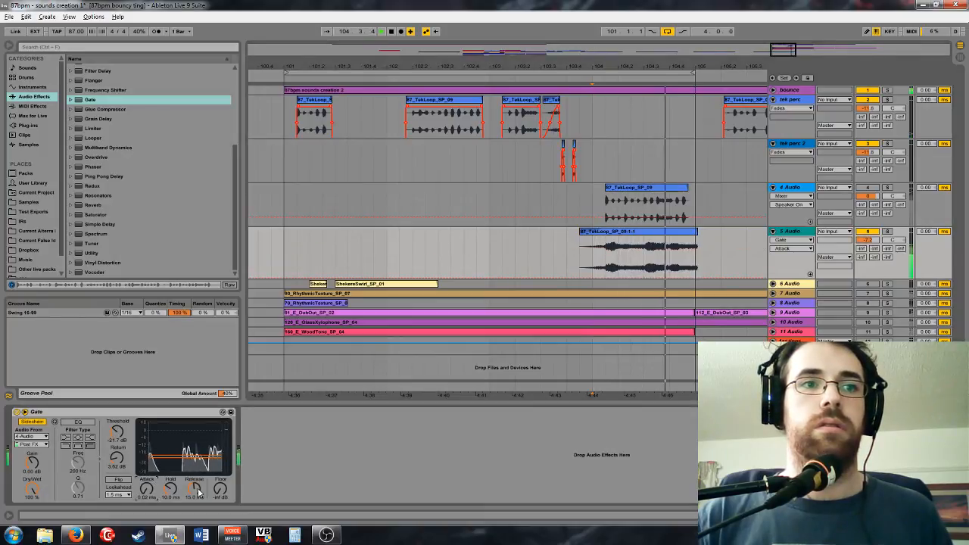
left_click_drag(198, 493, 199, 516)
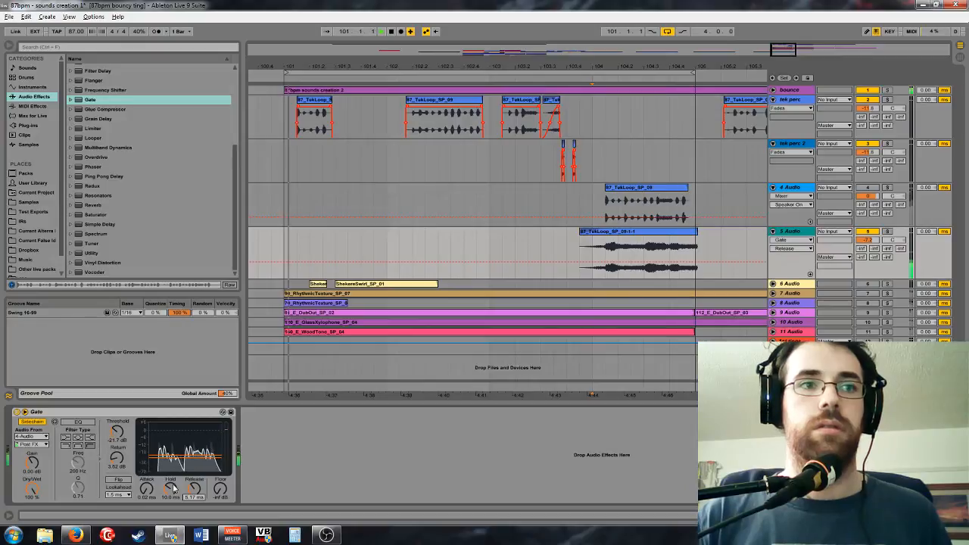
left_click_drag(121, 460, 117, 430)
key("space")
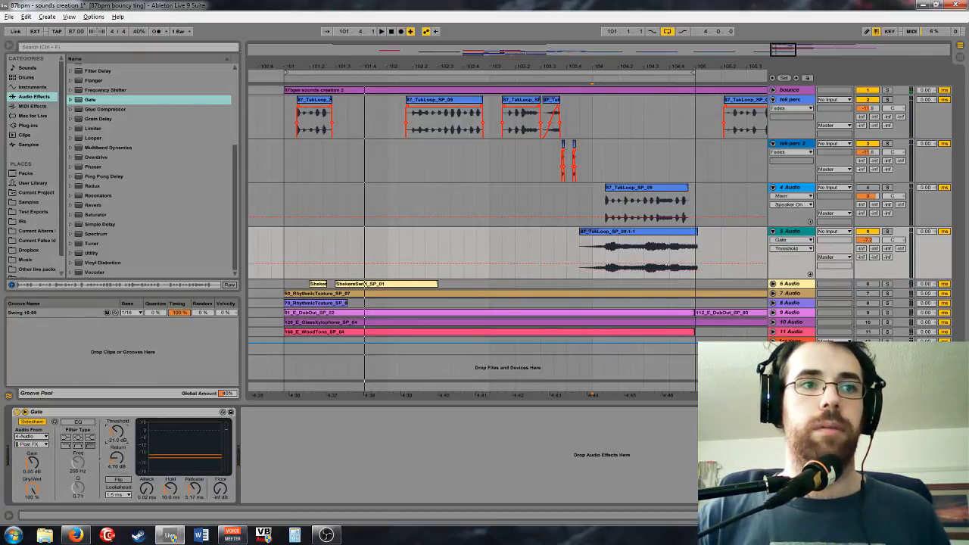
key("space")
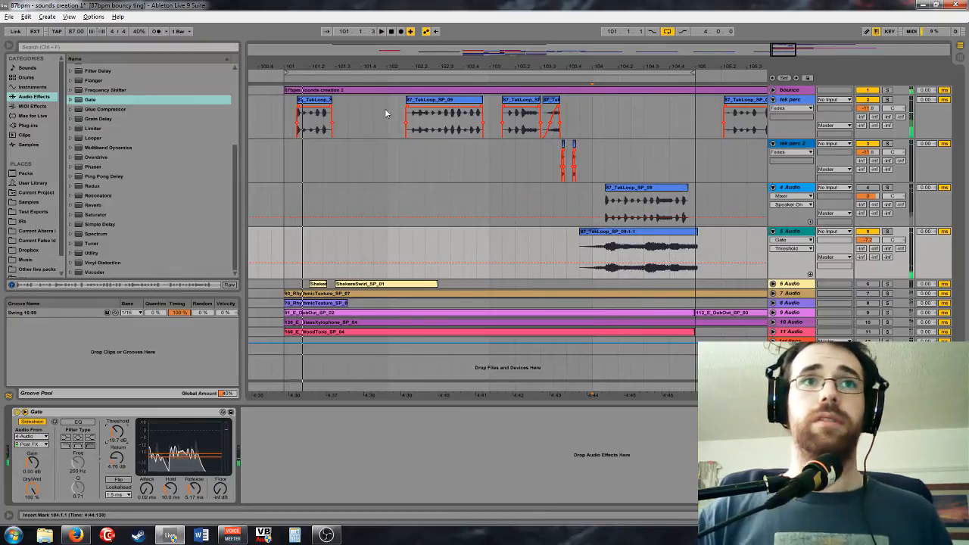
Play the part from 101.1.1 and lower the 5 Audio track's volume to -11.9 dB
left_click(82, 313)
key("space")
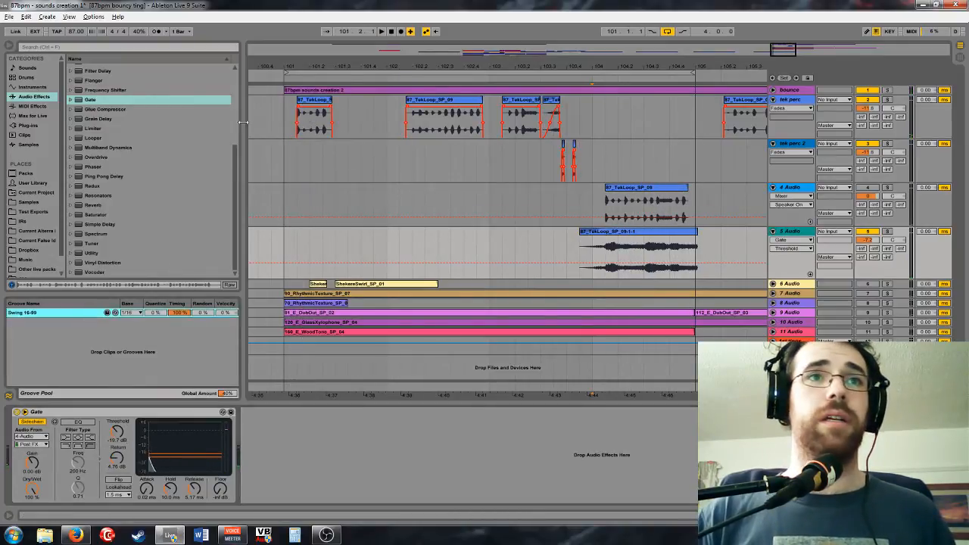
key("space")
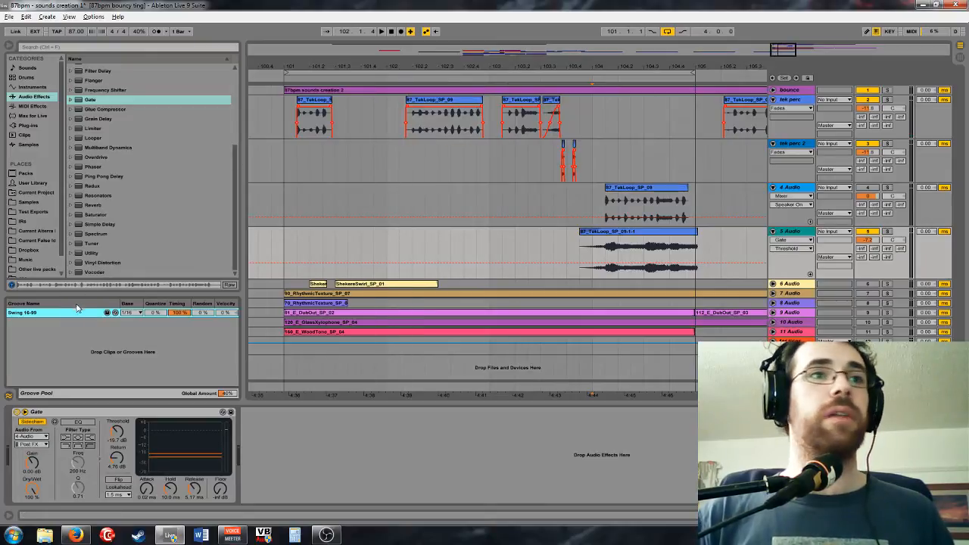
left_click(291, 150)
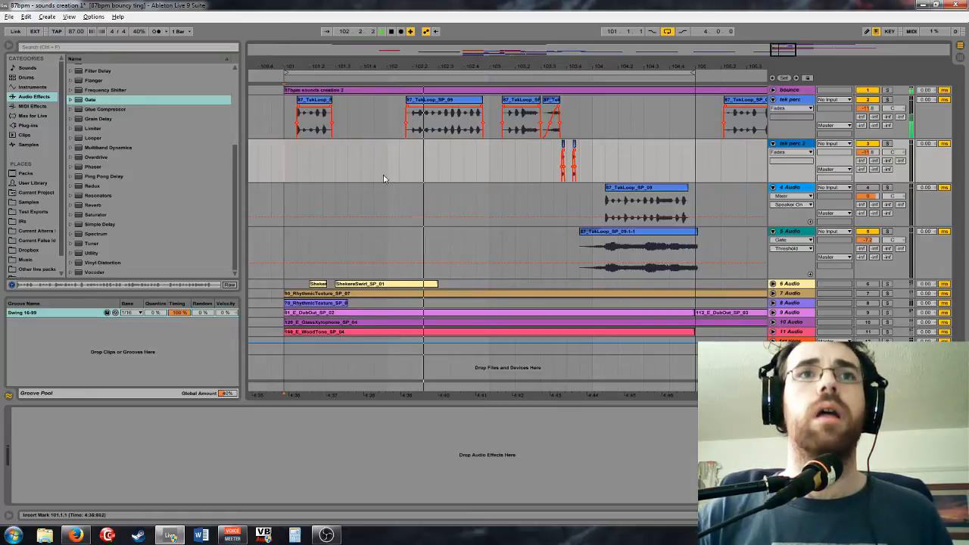
left_click(449, 106)
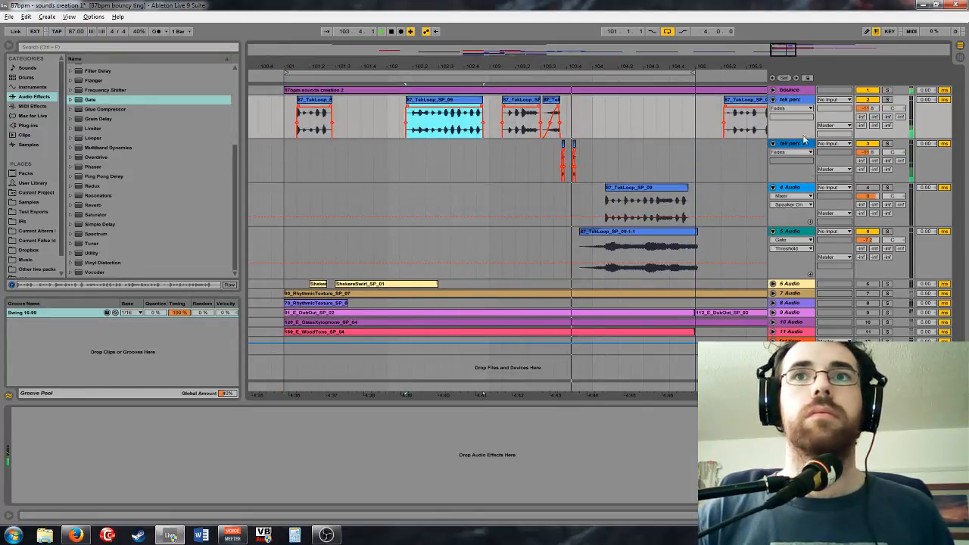
left_click_drag(868, 240, 868, 250)
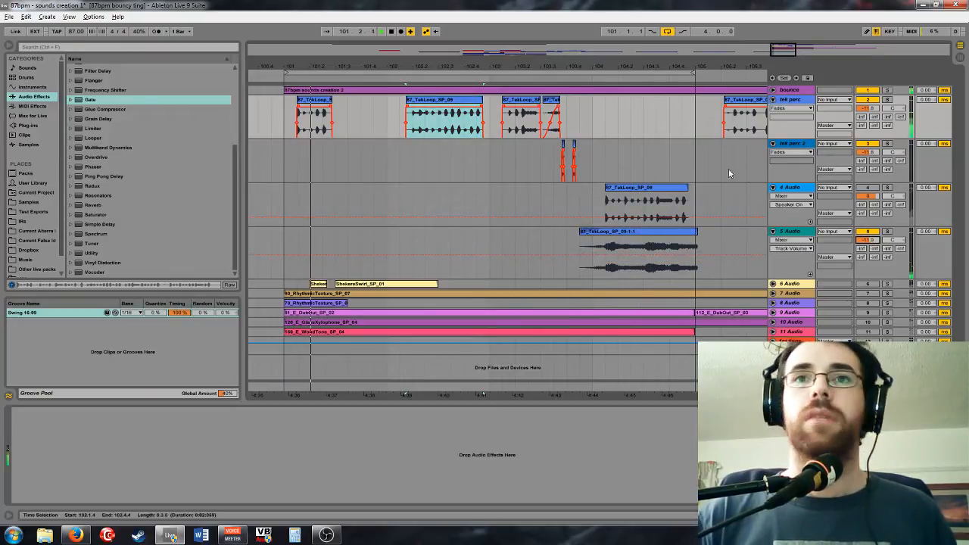
Move the muted 4 Audio track below the gated 5 Audio track
left_click(795, 100)
left_click(793, 188)
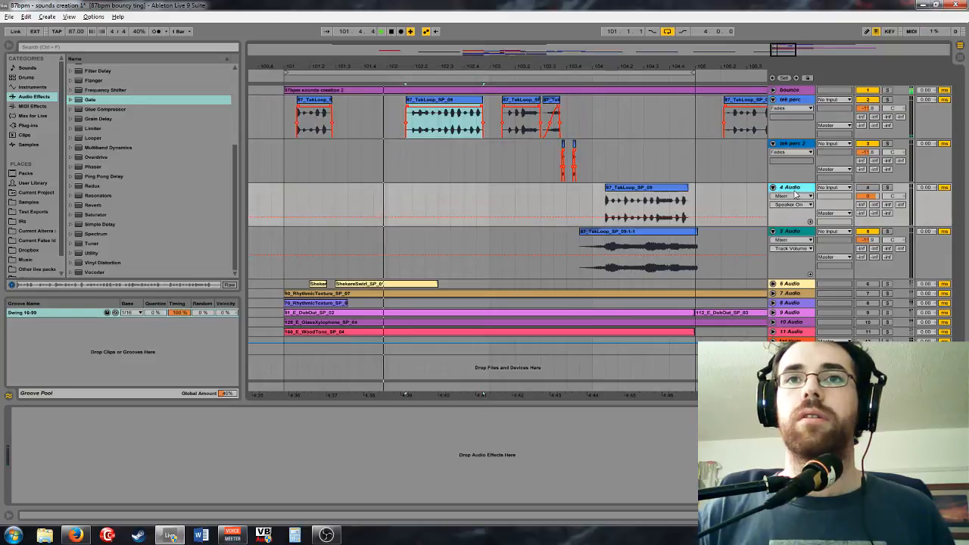
left_click_drag(794, 253, 789, 276)
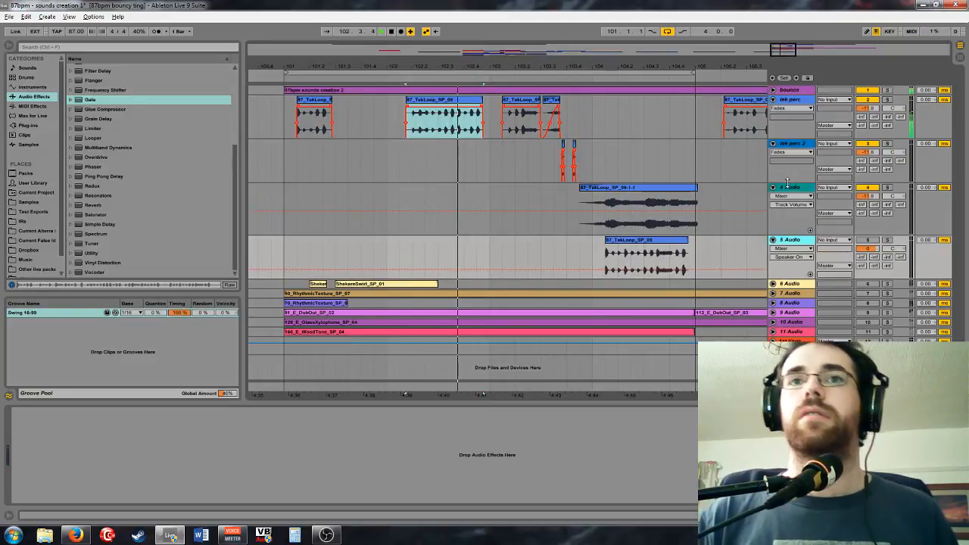
Rename the gated texture track as tek perc gate and delete the empty audio track inserted beneath it
left_click(788, 188)
key("ctrl+t")
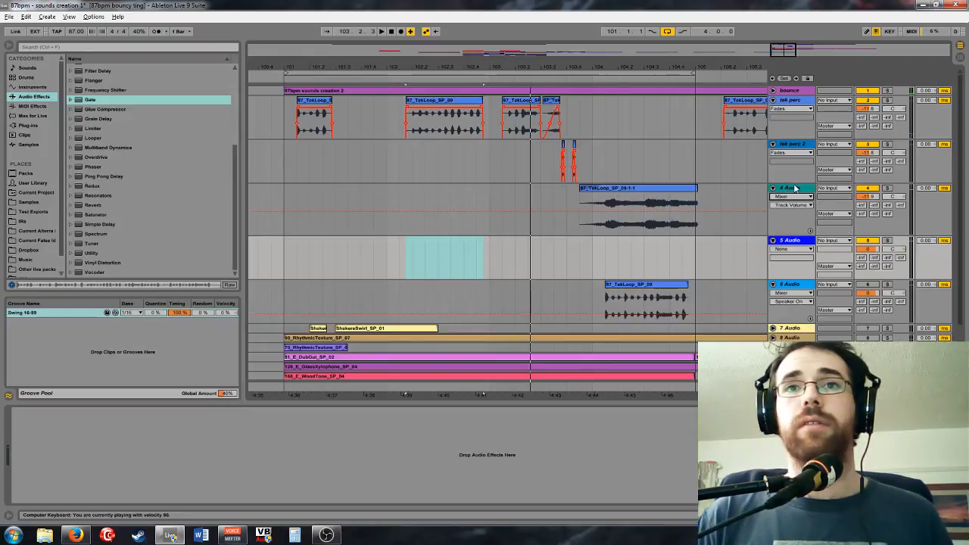
left_click(793, 189)
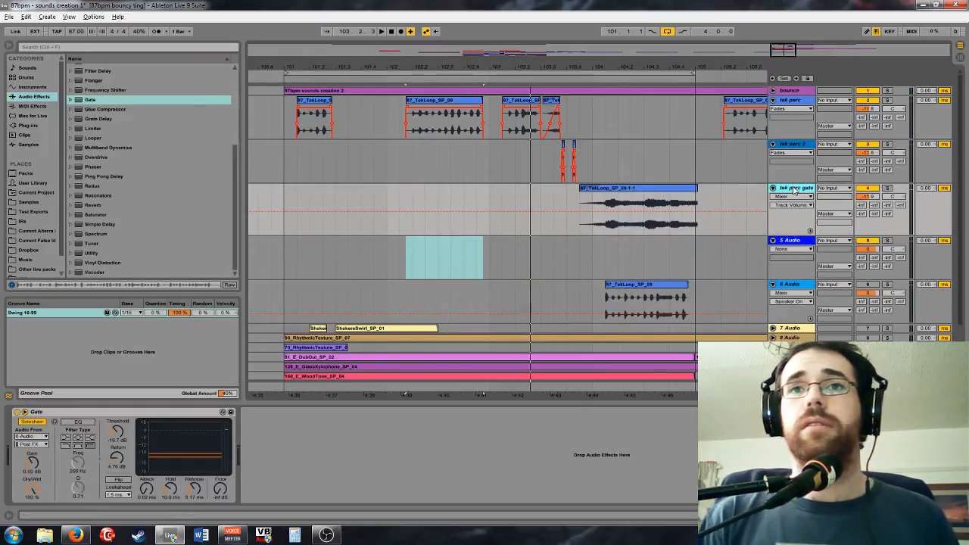
left_click(803, 241)
key("Delete")
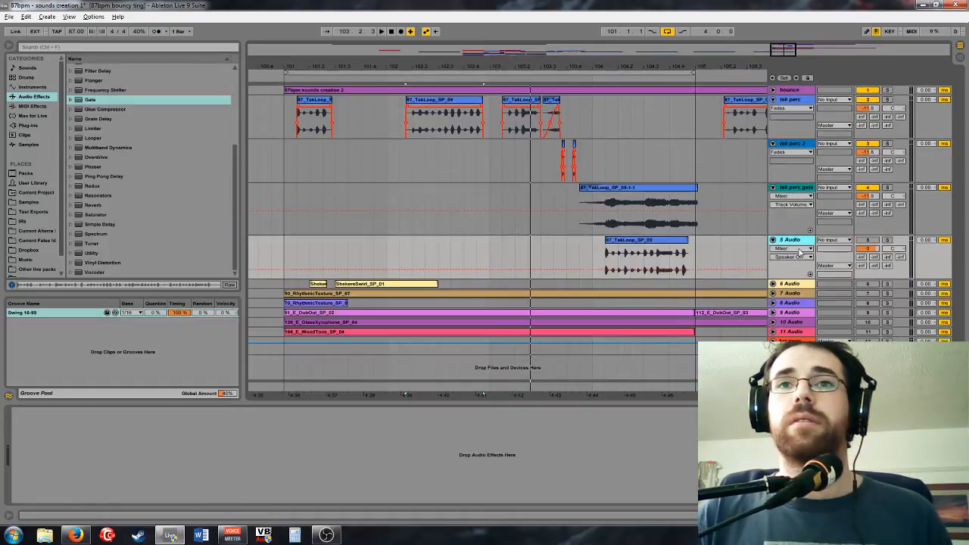
Delete the extra empty 6 Audio track and rename the muted sidechain source track as gate trigger
key("ctrl+t")
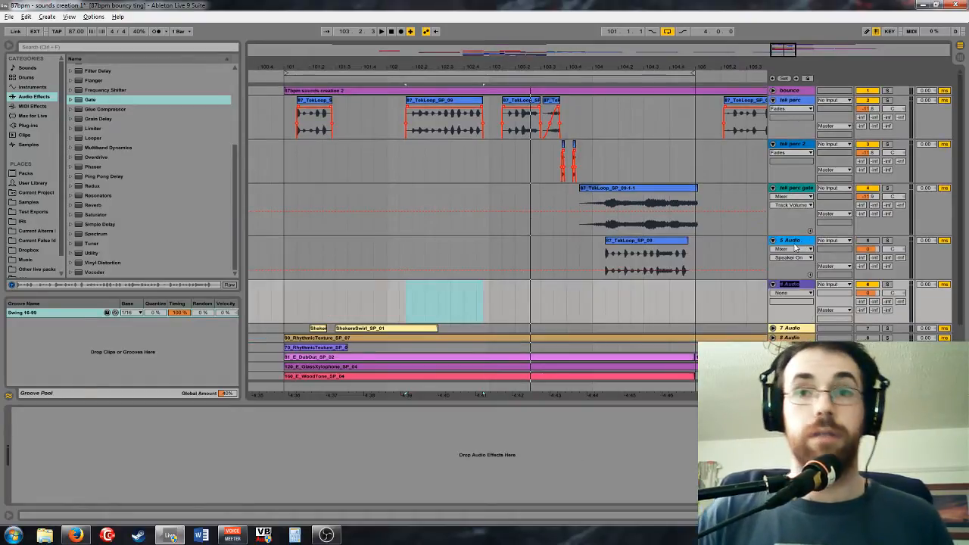
left_click(796, 289)
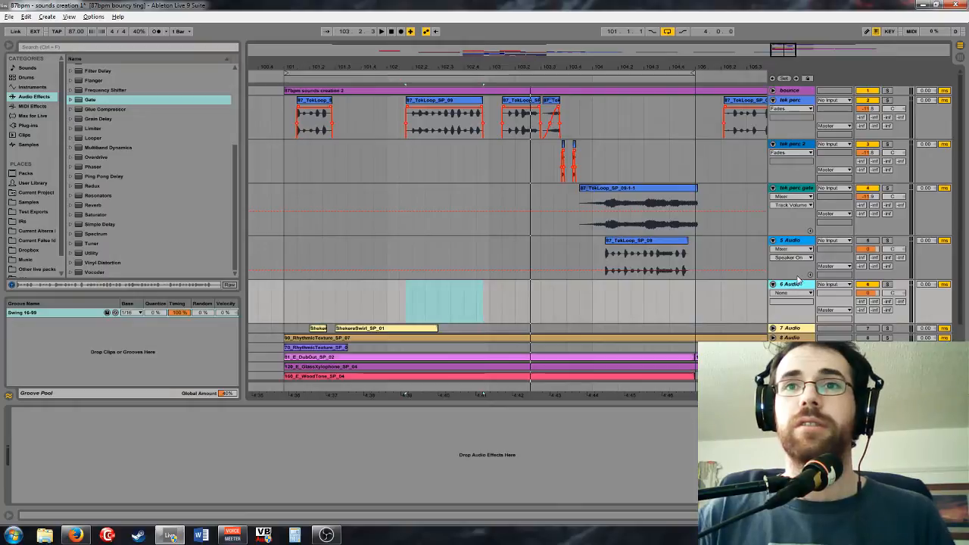
key("Delete")
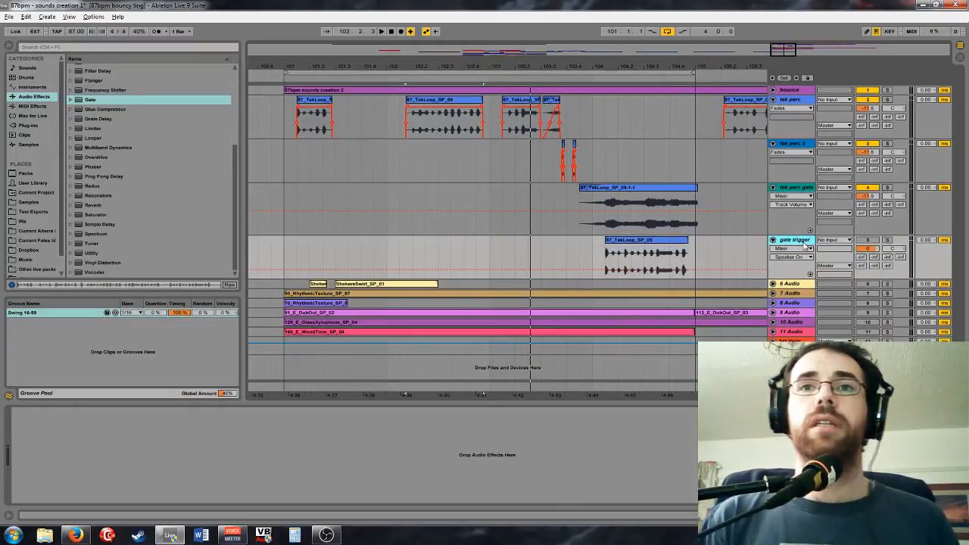
Move the long leftover TekLoop_SP_09 clip on the tek perc track from bar 105 to about bar 110
left_click_drag(773, 54, 698, 47)
left_click_drag(794, 52, 783, 52)
left_click_drag(558, 106, 711, 105)
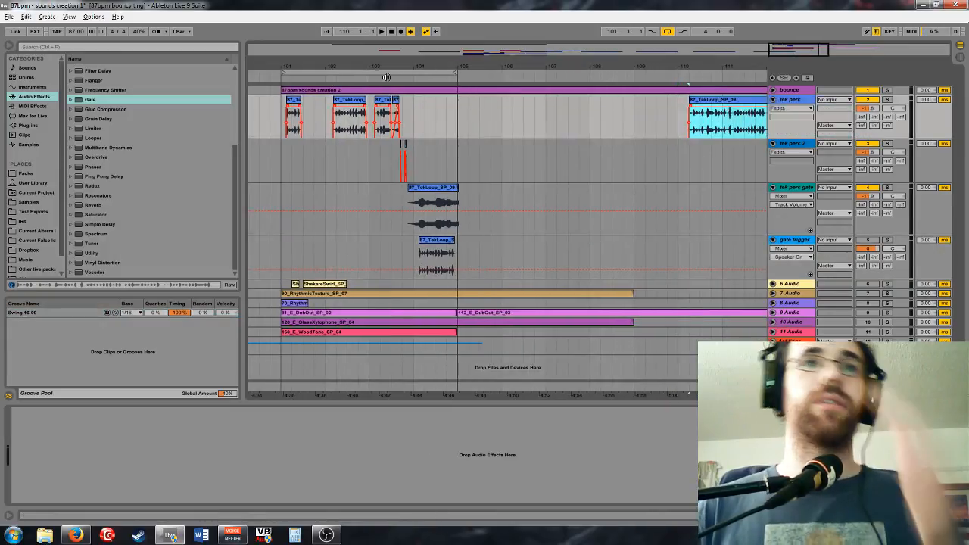
Move the loop to start at bar 105, then copy the leftover TekLoop_SP_09 clip's opening slice to 105.2.3 on tek perc and audition it
left_click_drag(388, 74, 566, 85)
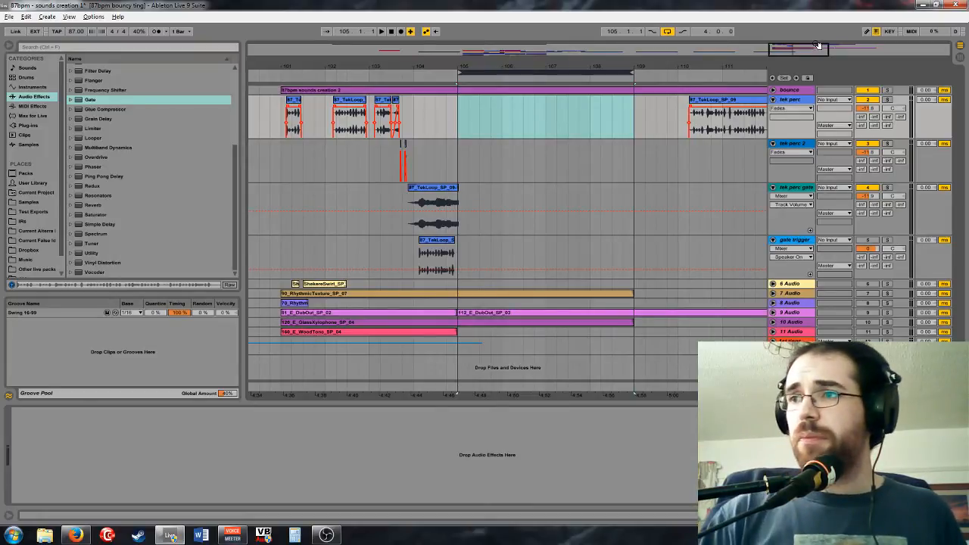
left_click_drag(780, 57, 783, 57)
left_click(666, 104)
mouse_move(666, 105)
left_mouse_down()
mouse_move(595, 106)
mouse_move(649, 104)
left_mouse_up()
mouse_move(802, 52)
left_mouse_down()
mouse_move(790, 46)
mouse_move(776, 69)
mouse_move(794, 68)
mouse_move(803, 53)
left_mouse_up()
left_click(674, 128)
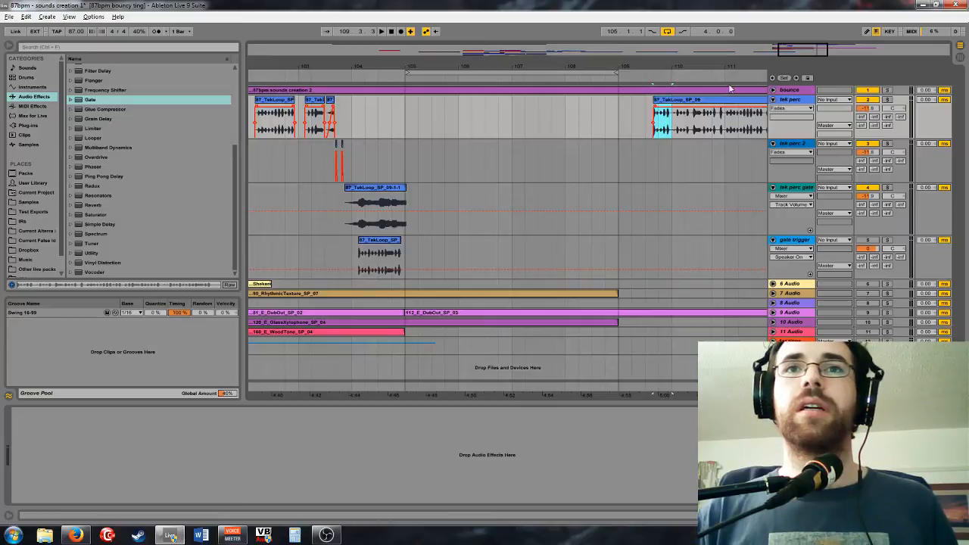
mouse_move(786, 50)
left_mouse_down()
mouse_move(774, 50)
mouse_move(787, 53)
left_mouse_up()
left_click(548, 119)
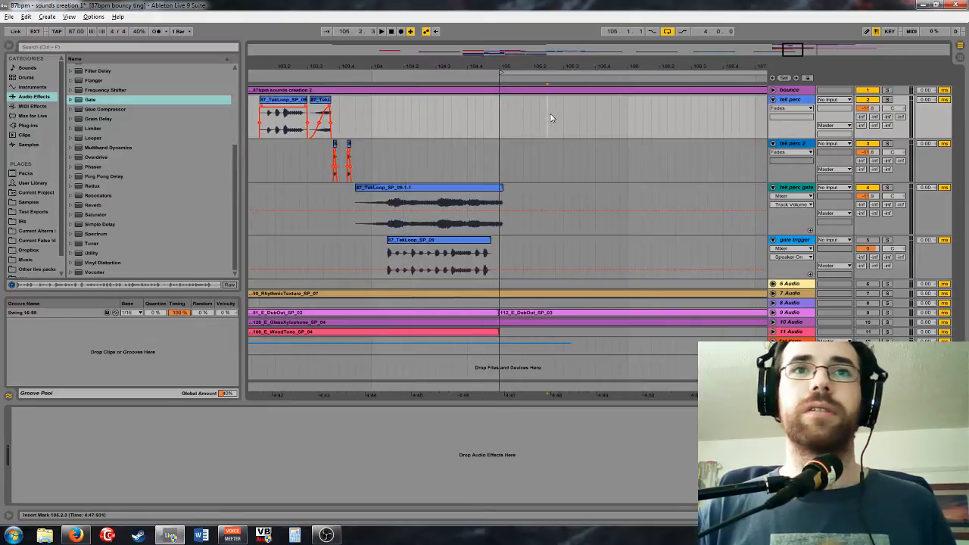
key("ctrl+v")
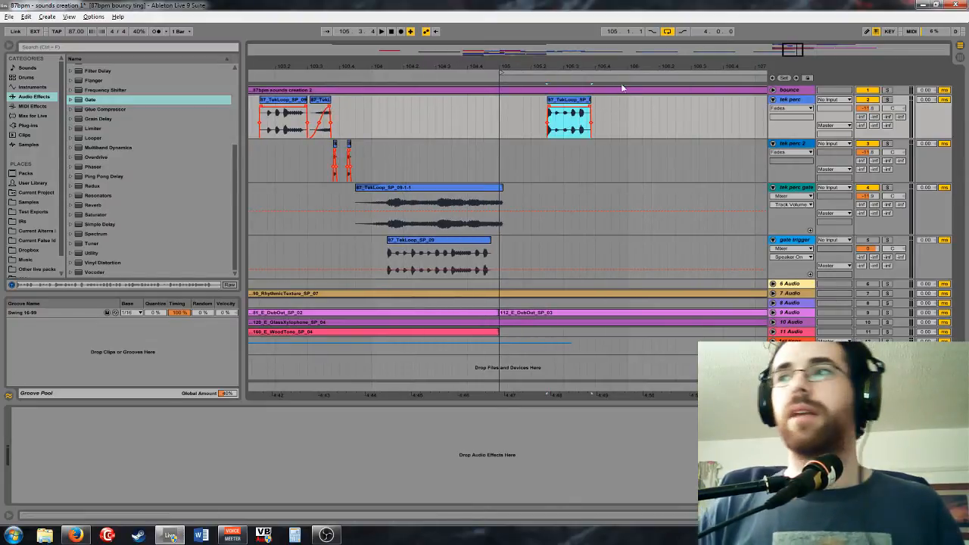
left_click(497, 133)
key("space")
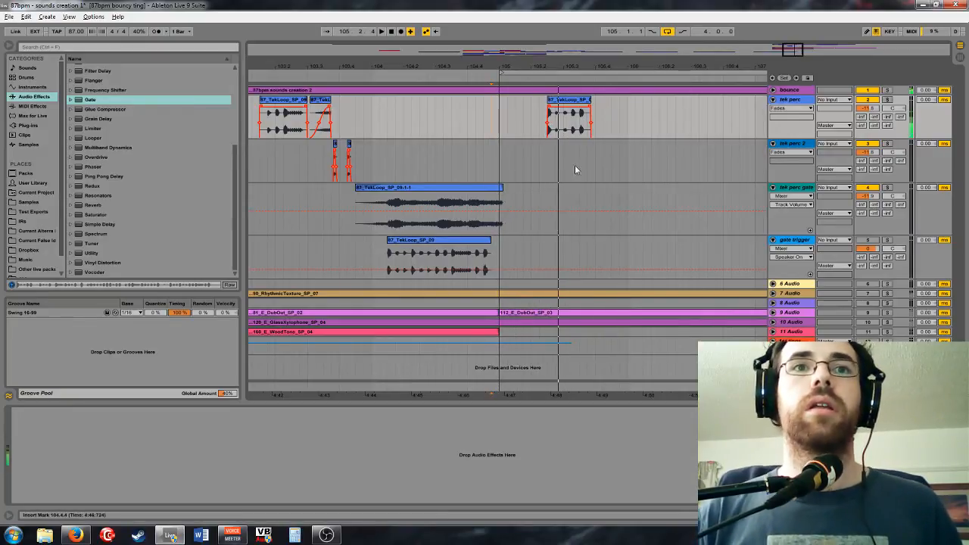
Try placing copies of the short tick sliver from tek perc 2 ahead of the new slice on tek perc and on tek perc 2
left_click(345, 147)
key("space")
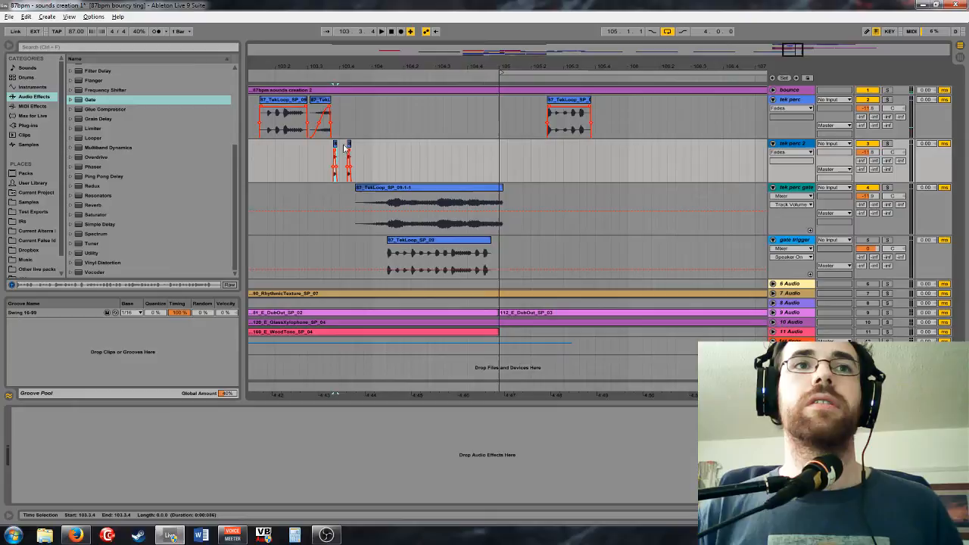
left_click(524, 114)
key("ctrl+v")
key("space")
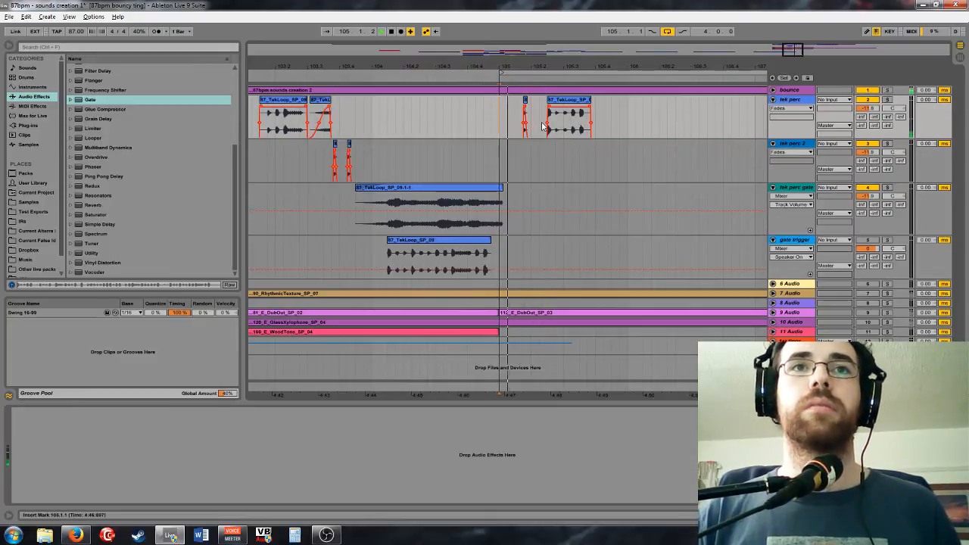
mouse_move(793, 49)
left_mouse_down()
mouse_move(793, 62)
mouse_move(785, 50)
left_mouse_up()
left_click(545, 156)
key("ctrl+v")
key("space")
key("space")
Consolidate the two ticks on tek perc 2 from 103.3.1 to 104.1.1 and apply the Swing 16-99 groove to the clip
left_click_drag(468, 165, 381, 164)
key("ctrl+j")
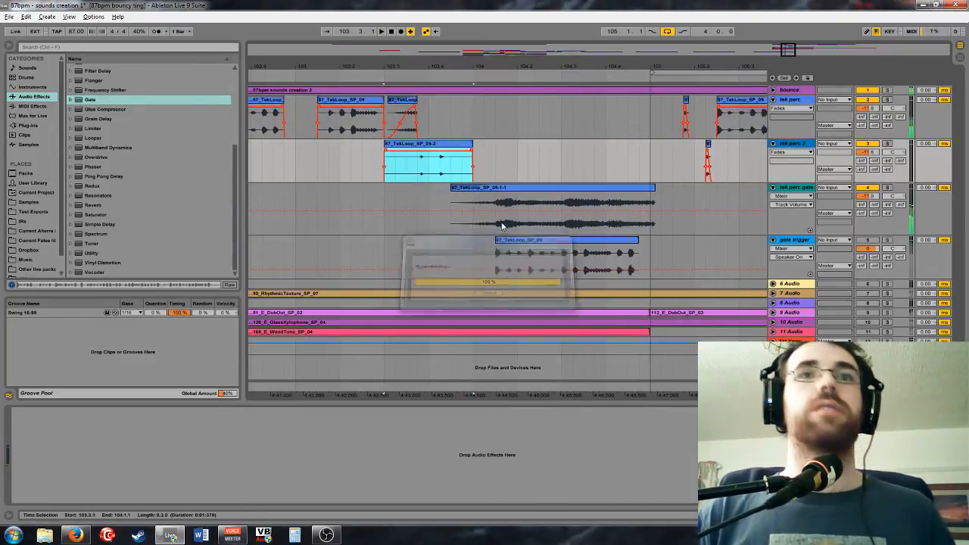
left_click_drag(82, 312, 398, 162)
Delete the pasted tick slivers after bar 105 and copy the consolidated tick clip to 105.1.1 on tek perc 2, then audition it
left_click_drag(727, 158, 676, 132)
key("Delete")
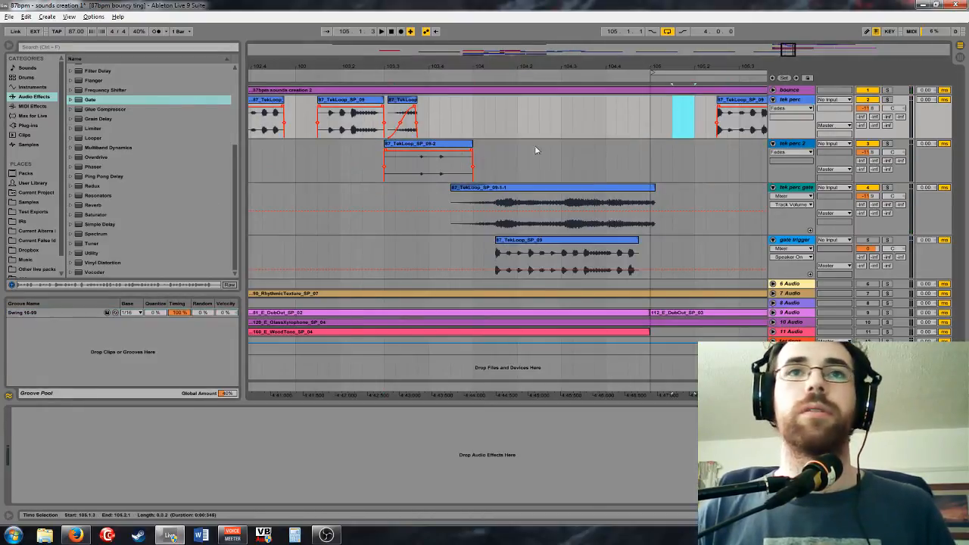
key("shift+Down")
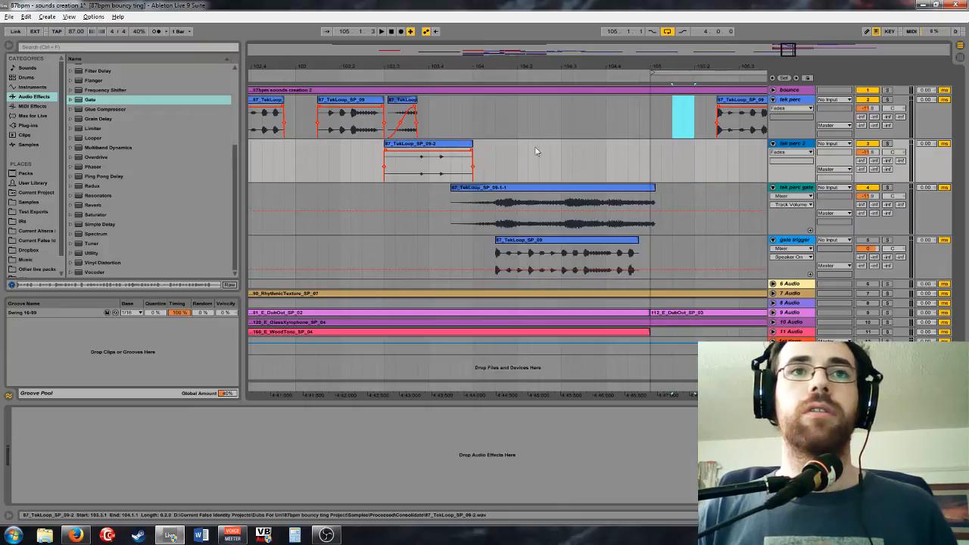
left_click(444, 144)
left_click_drag(431, 144, 695, 164)
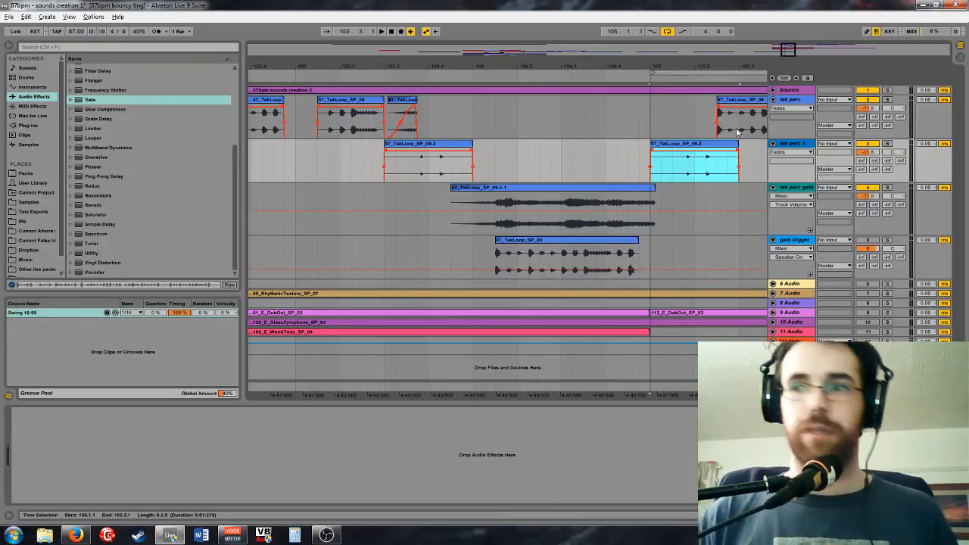
left_click(657, 113)
key("space")
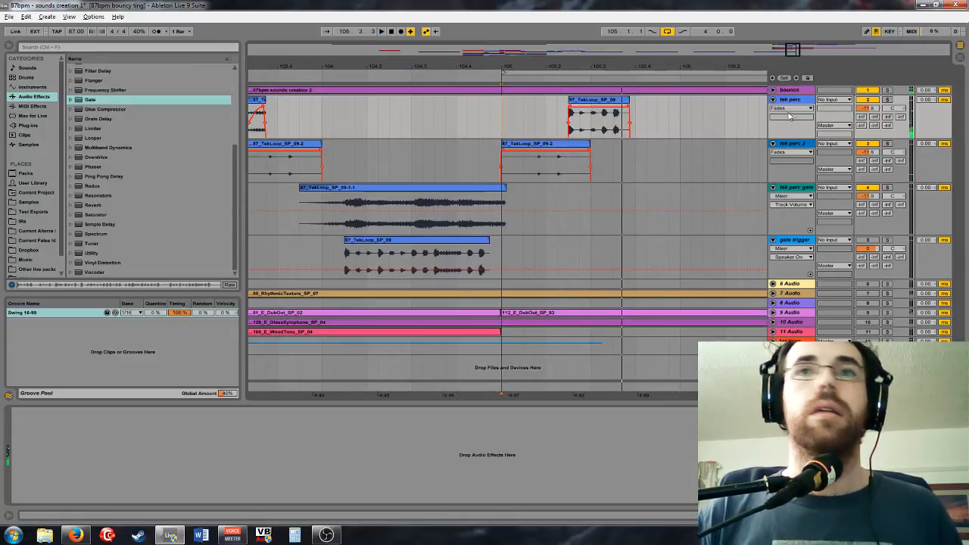
Copy the tail slice of the tek perc gate clip to 105.1.1 on tek perc, open its clip settings and audition it
left_click_drag(797, 53, 795, 47)
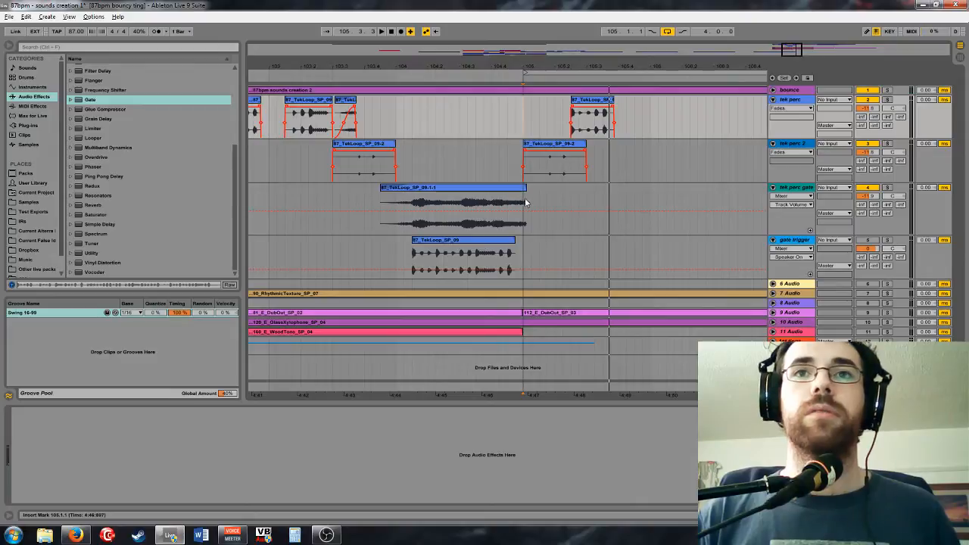
left_click_drag(507, 204, 522, 205)
left_click(528, 121)
key("ctrl+v")
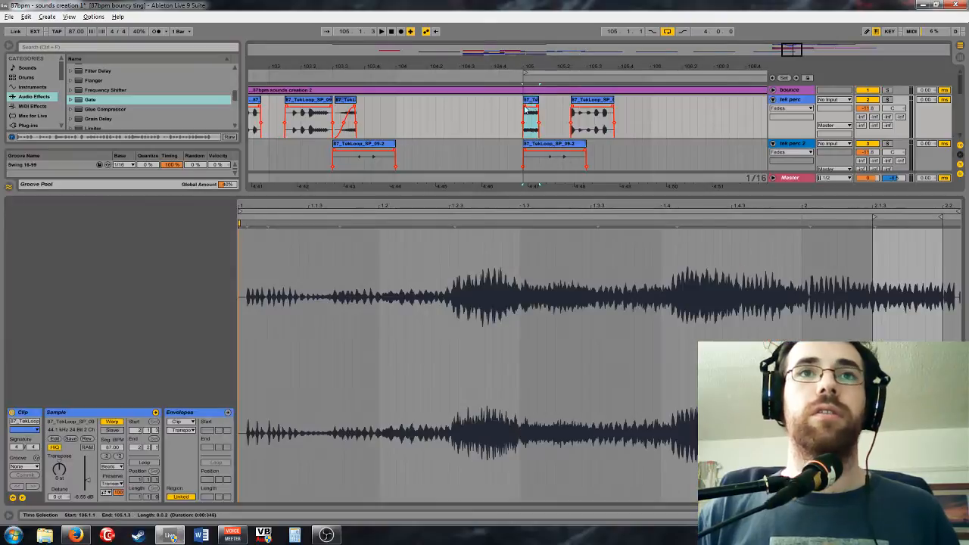
double_click(534, 106)
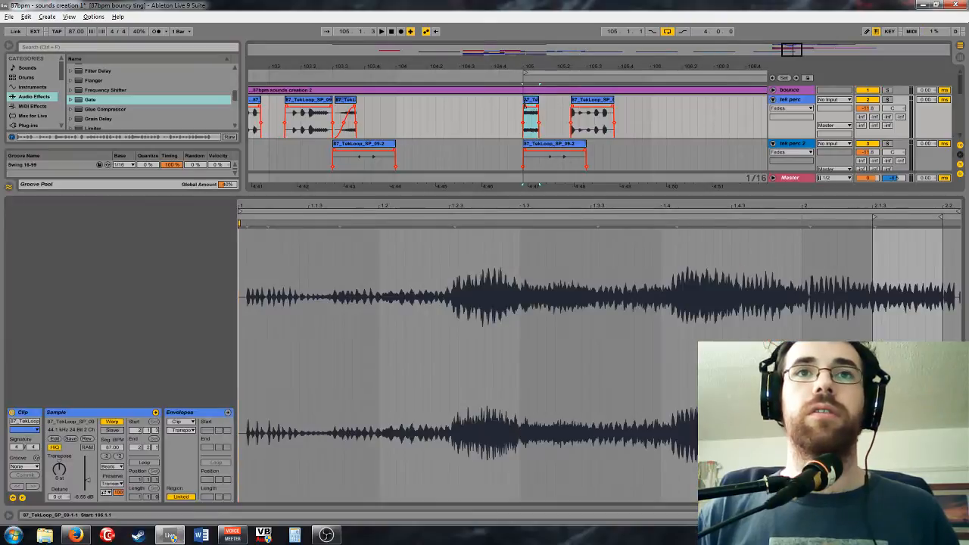
key("space")
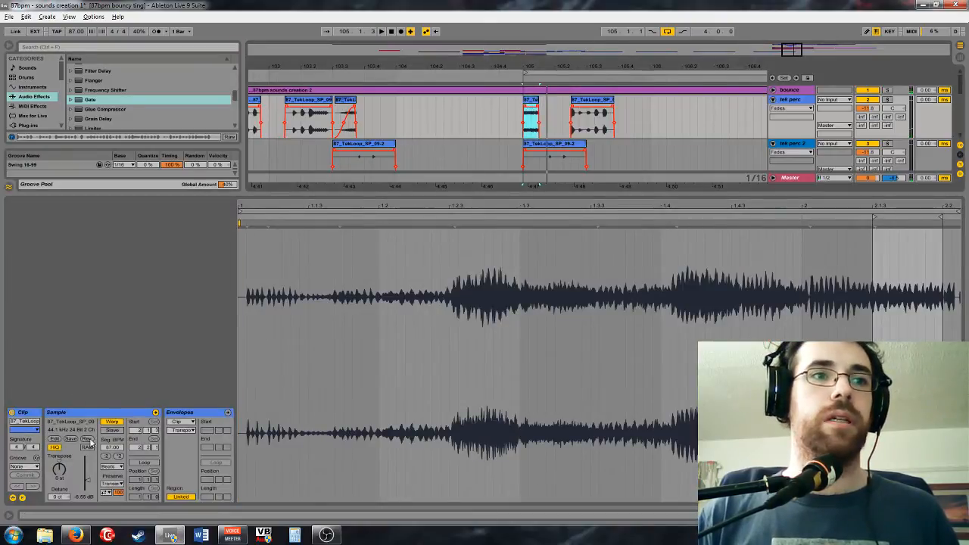
Set the copied texture slice to a segment tempo of 174.00 BPM, Tones warp mode and a transposition of -1 st
left_click(118, 457)
left_click(112, 466)
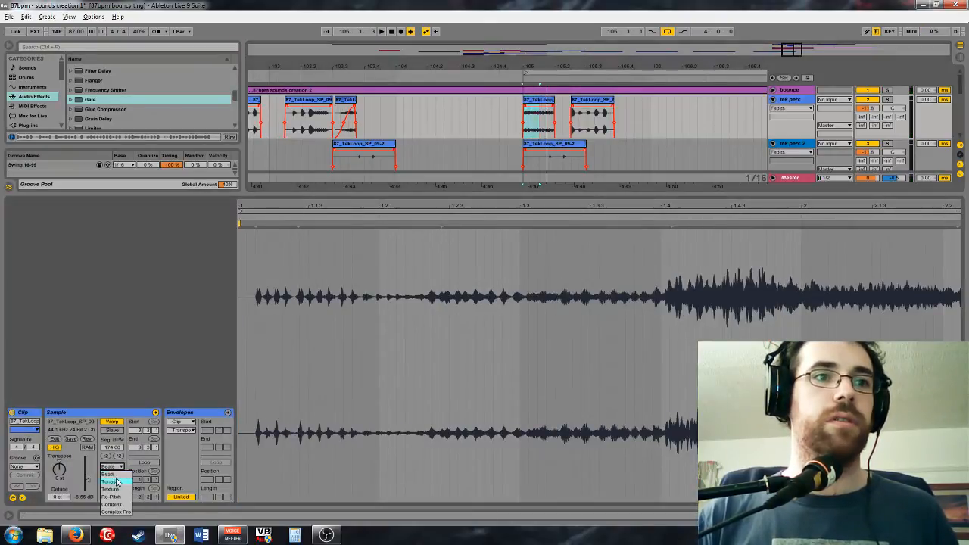
left_click(114, 476)
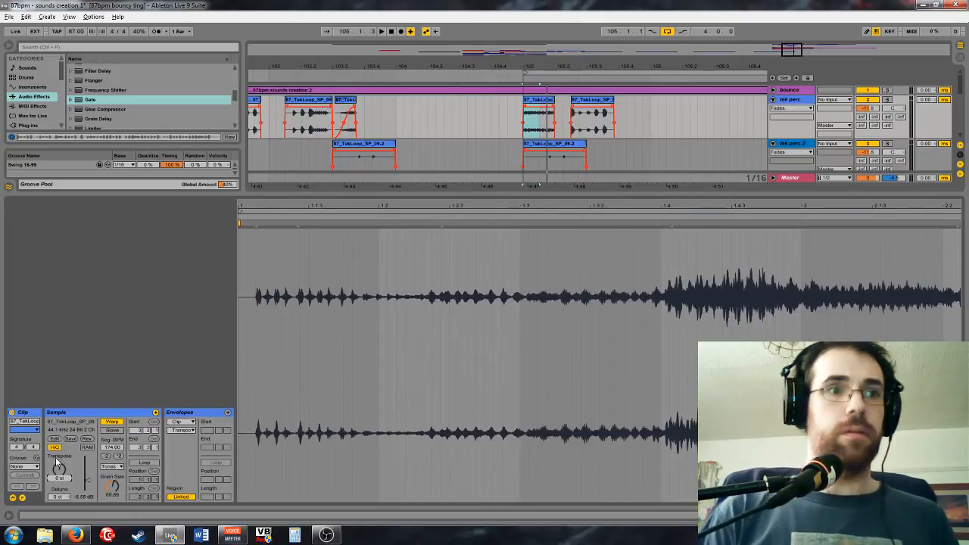
Crop the texture slice's sample and draw a transposition modulation envelope rising from 0 to +12 across it
right_click(720, 342)
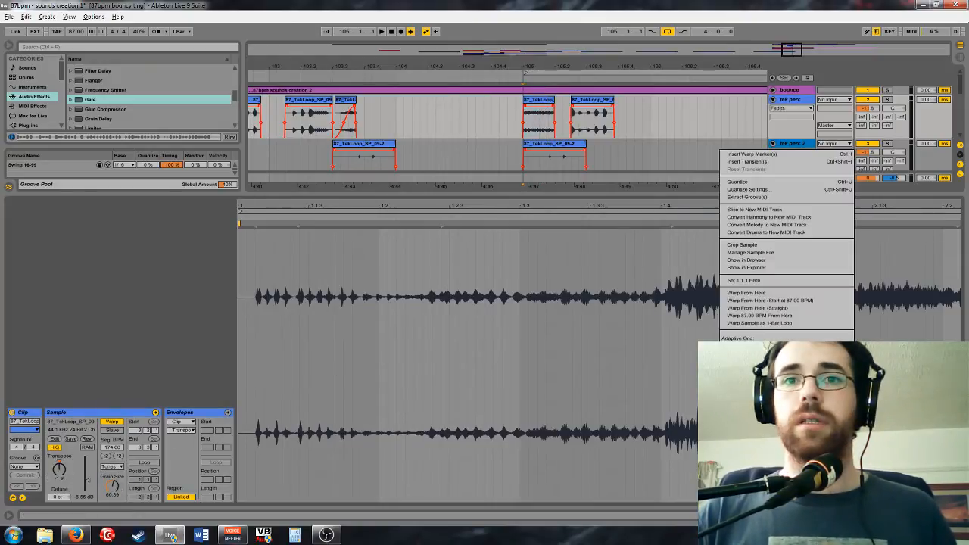
left_click(754, 252)
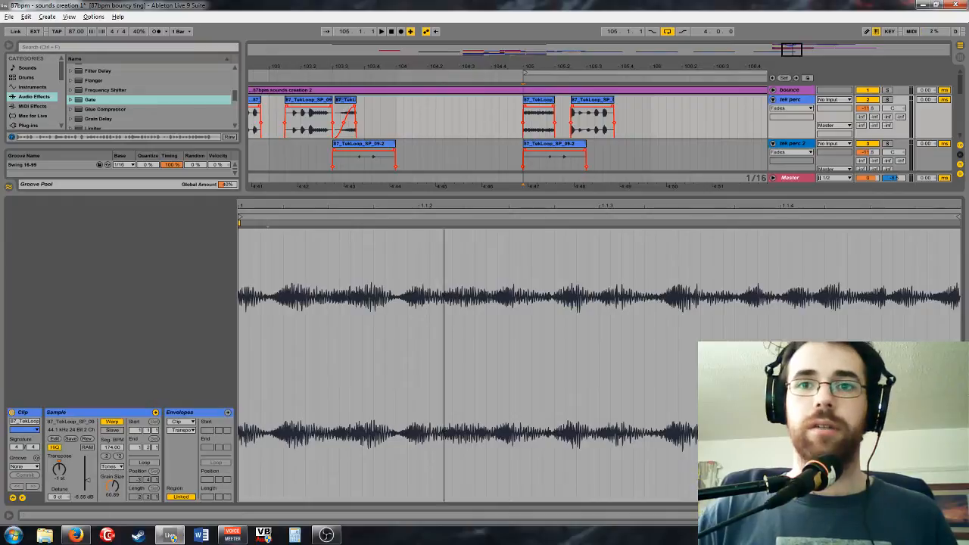
left_click(189, 431)
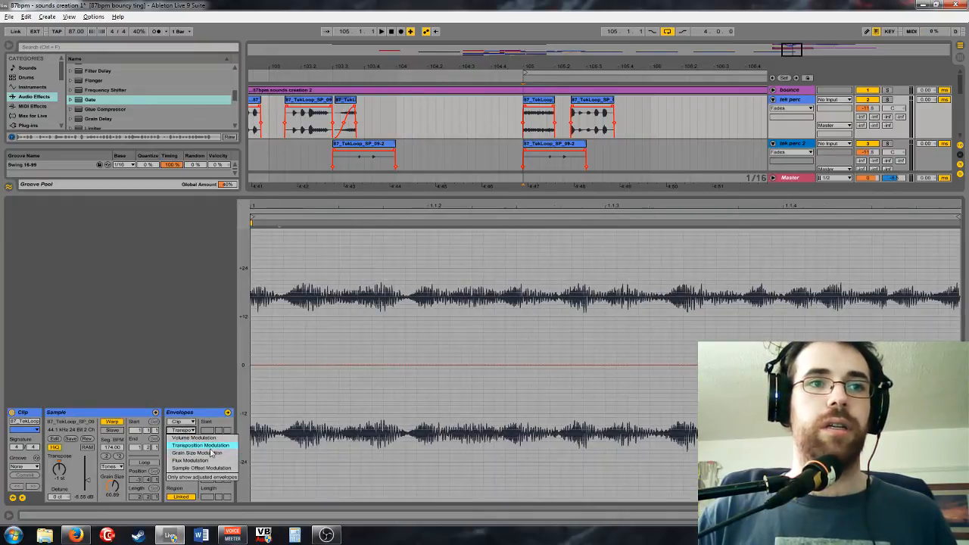
left_click(210, 447)
left_click(266, 367)
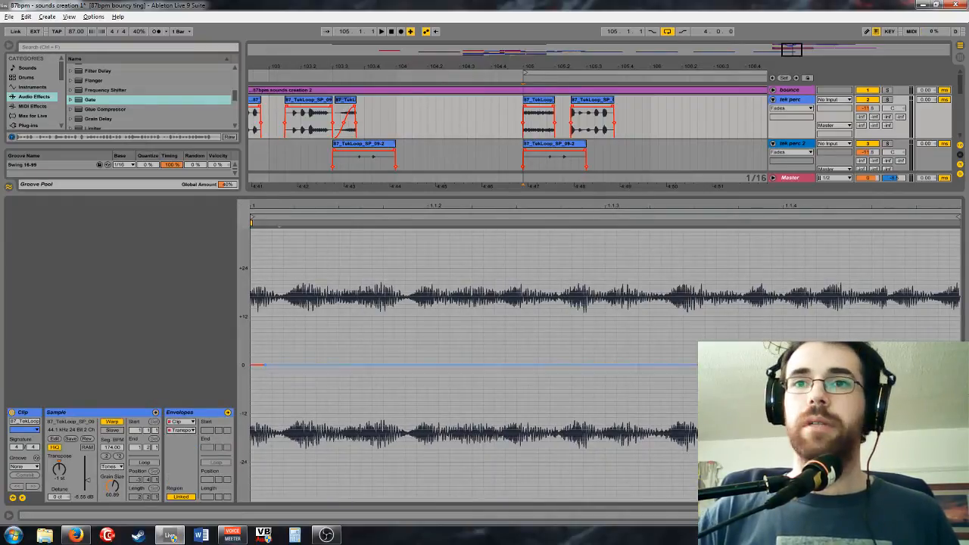
left_click_drag(939, 365, 939, 318)
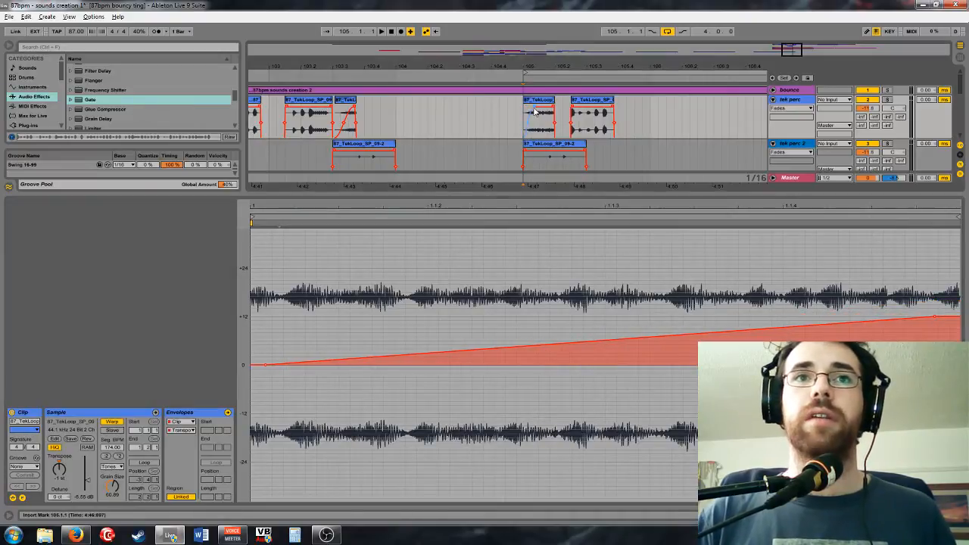
Shape a long curved fade-in on the texture slice and move the clip earlier to start at 104.4.4, then audition it
left_click_drag(745, 76, 776, 70)
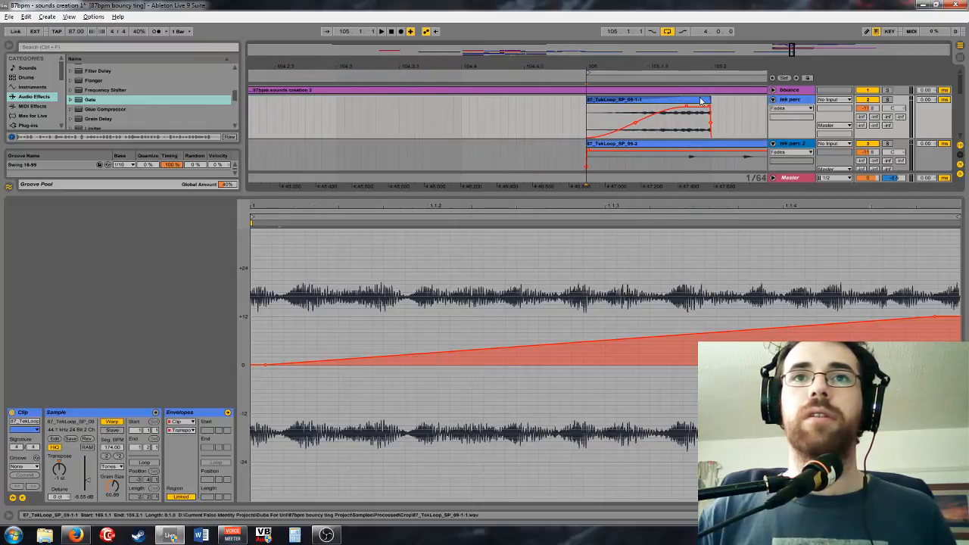
left_click_drag(700, 100, 604, 129)
left_click(659, 111)
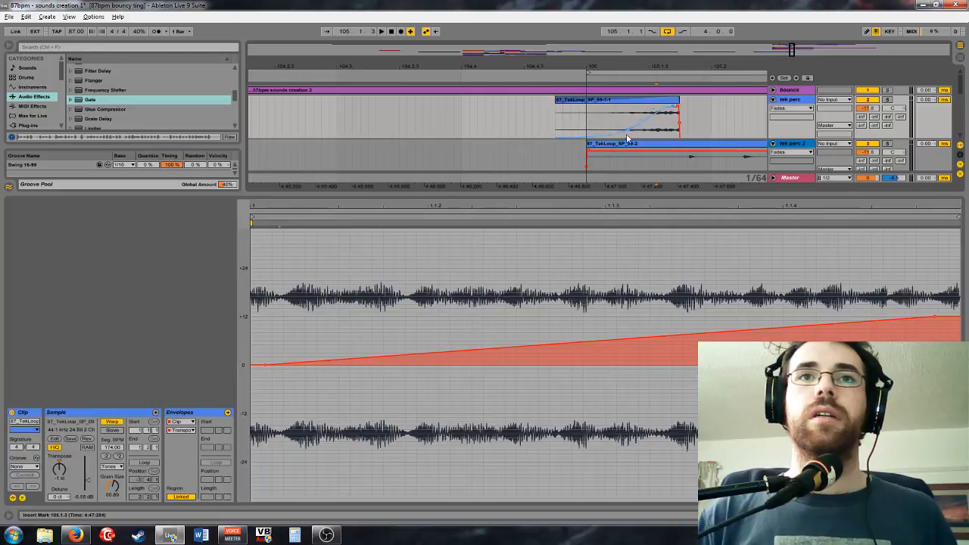
left_click(489, 116)
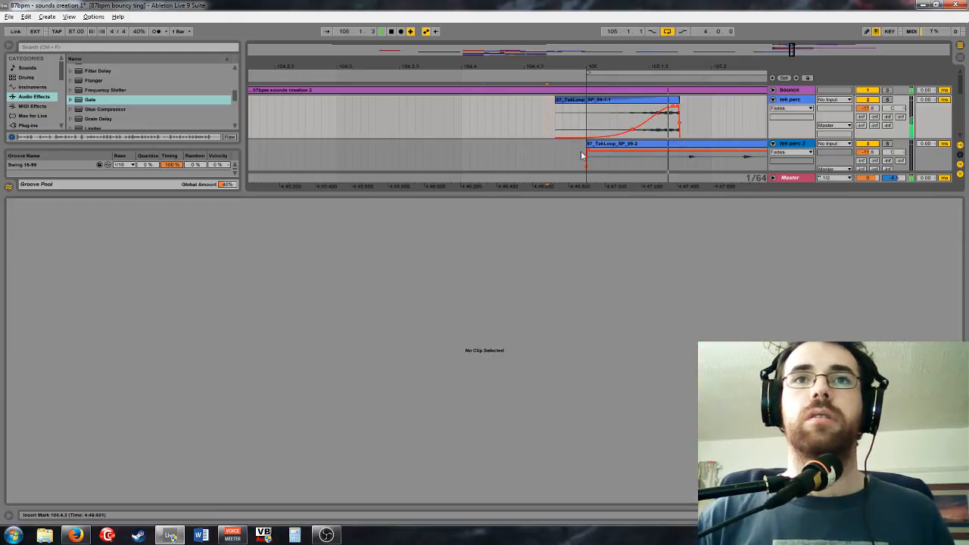
Trim the texture slice's end slightly and adjust its fades to peak just before a short fade-out, auditioning the result
mouse_move(679, 100)
left_mouse_down()
mouse_move(656, 110)
mouse_move(670, 111)
left_mouse_up()
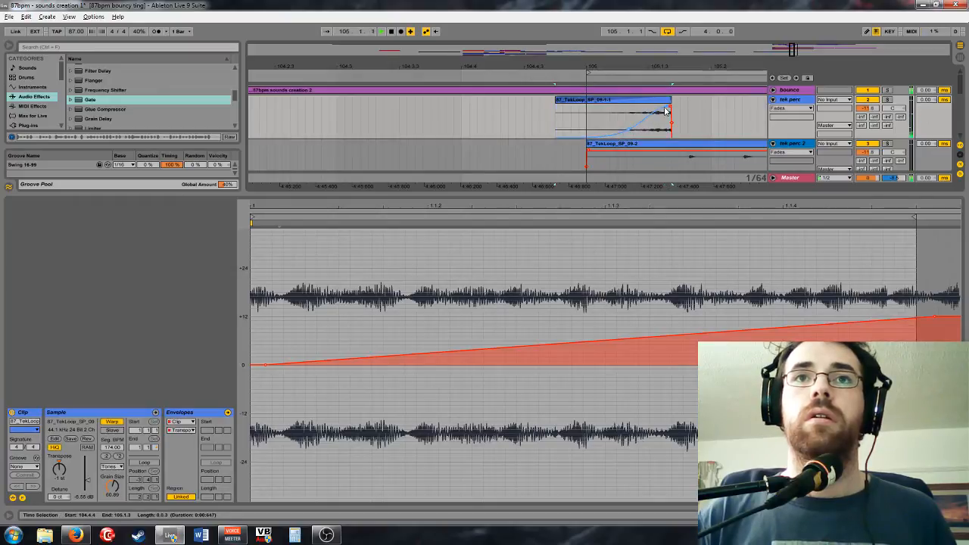
left_click(543, 115)
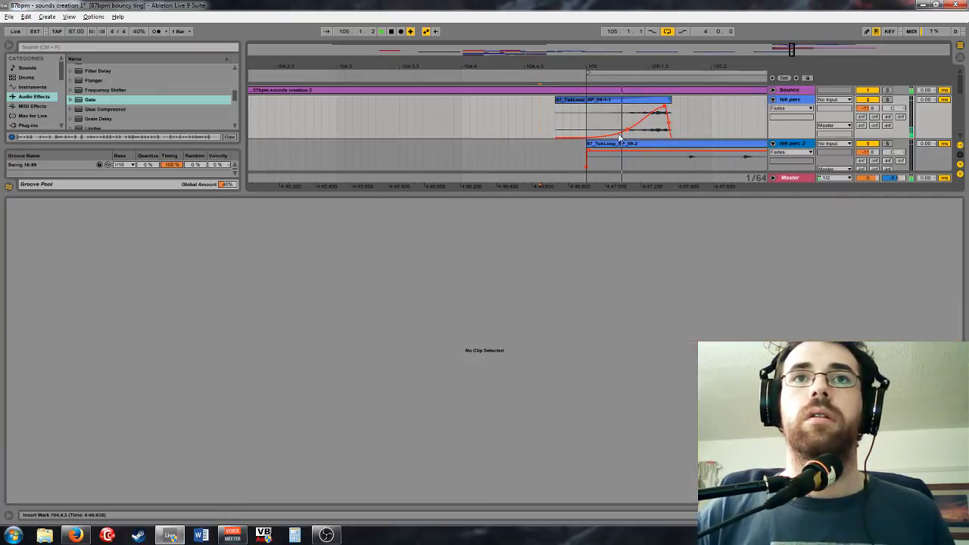
left_click(647, 107)
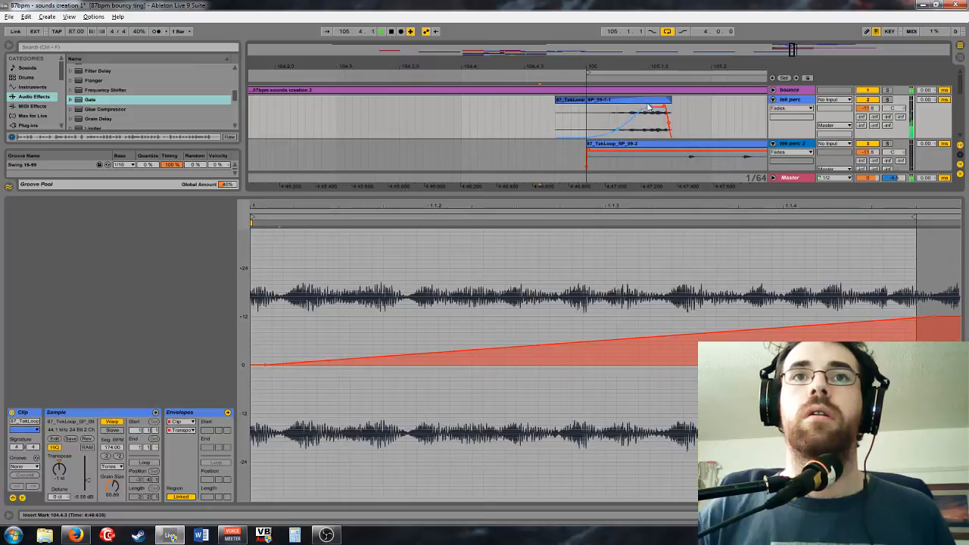
key("space")
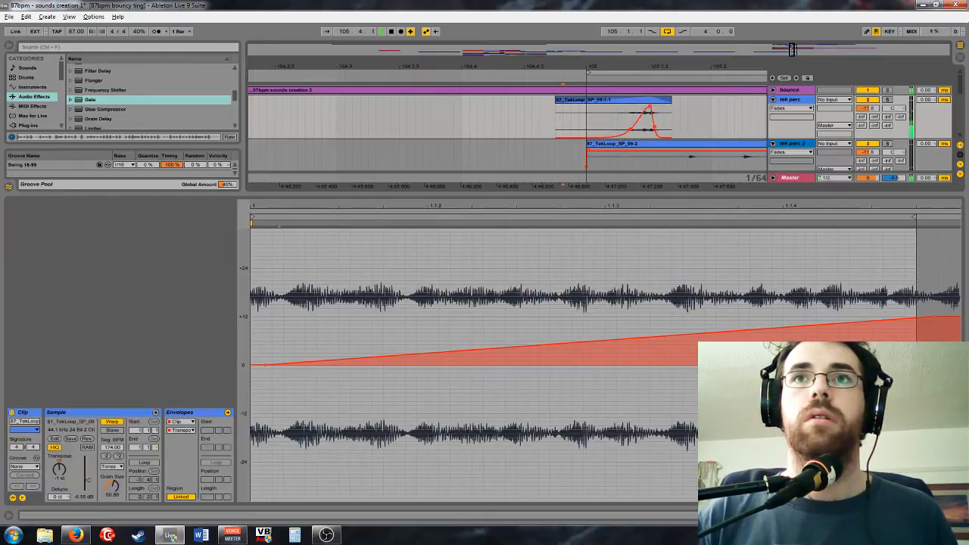
Apply the Swing 16-99 groove to the tek perc slice after bar 105.2 and to the long TekLoop source clip
left_click_drag(793, 50, 798, 51)
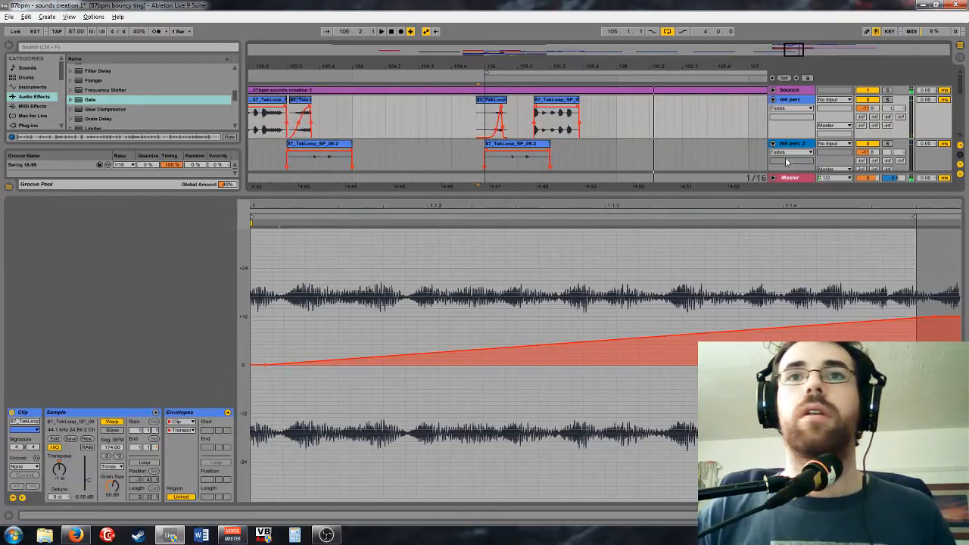
left_click_drag(784, 194, 801, 301)
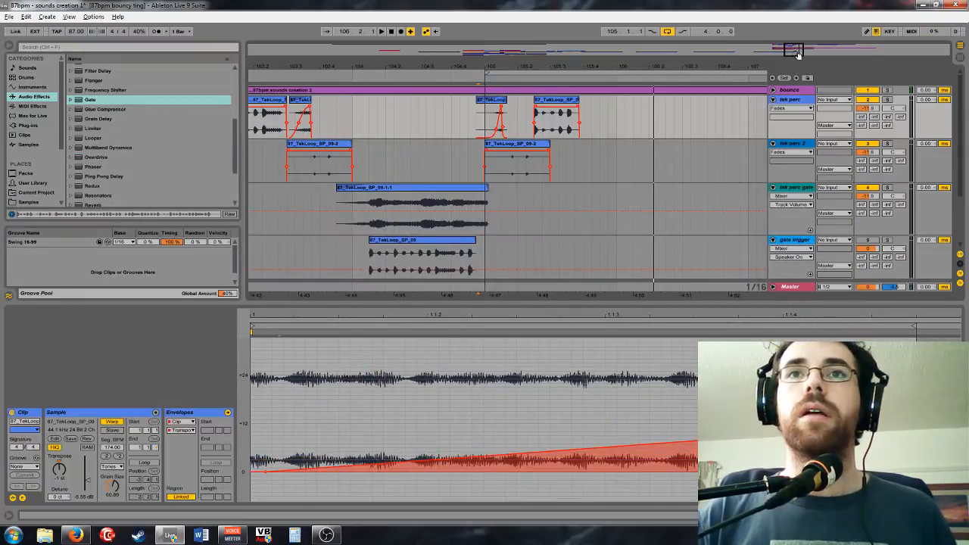
left_click_drag(798, 52, 796, 46)
left_click(552, 100)
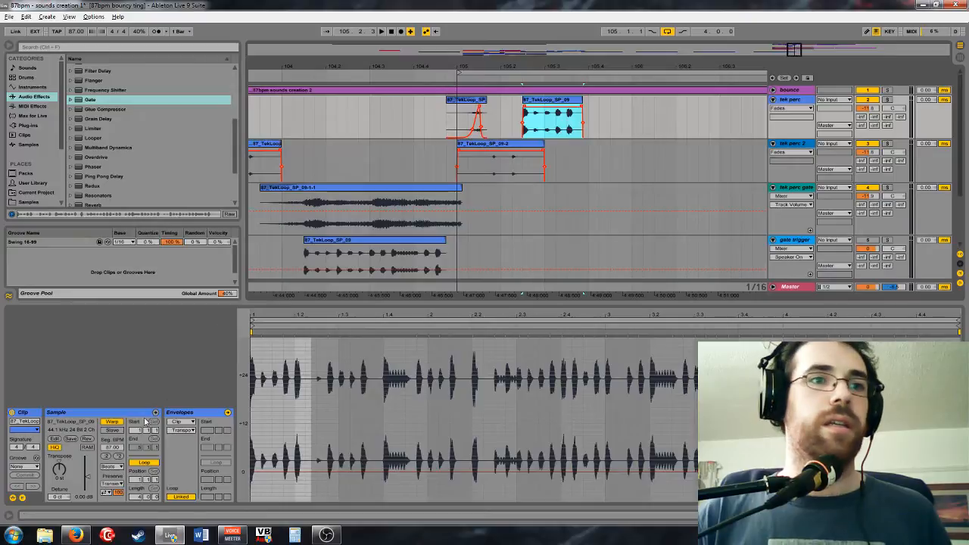
left_click(67, 471)
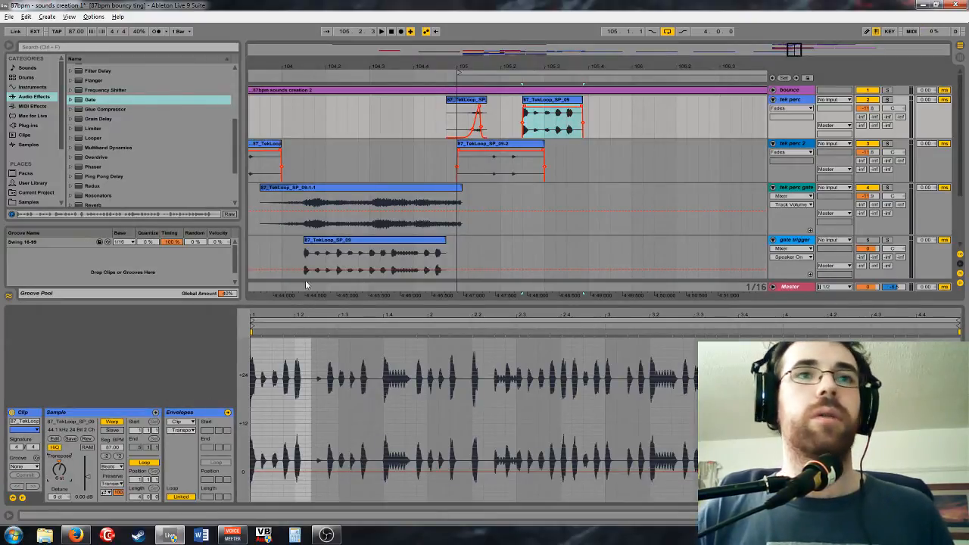
left_click(57, 242)
left_click(525, 112)
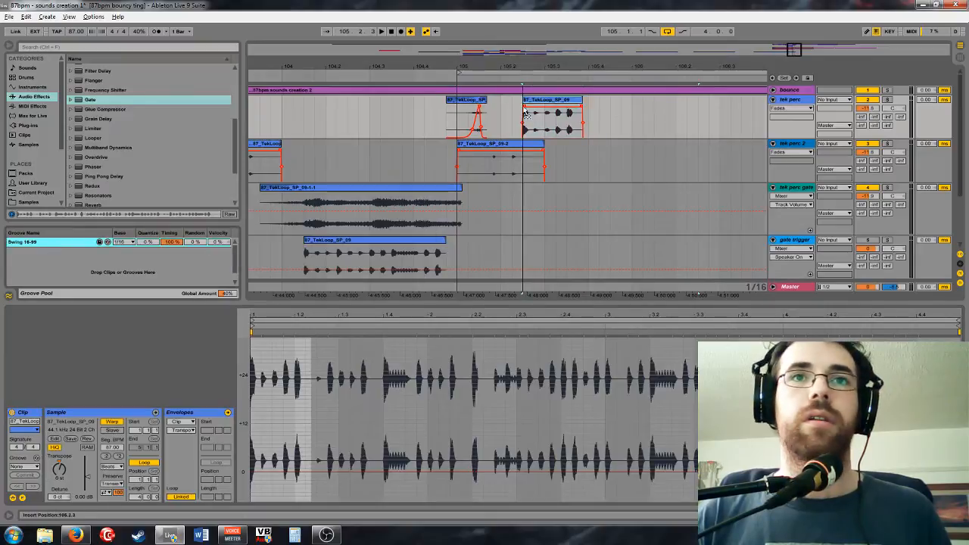
left_click(536, 112)
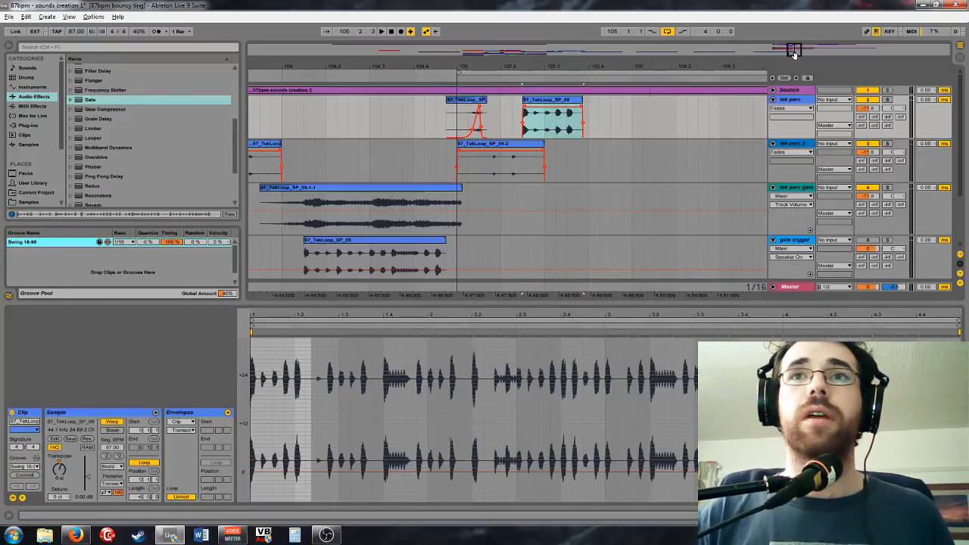
mouse_move(793, 52)
left_mouse_down()
mouse_move(799, 35)
mouse_move(802, 41)
left_mouse_up()
left_click_drag(85, 243, 680, 107)
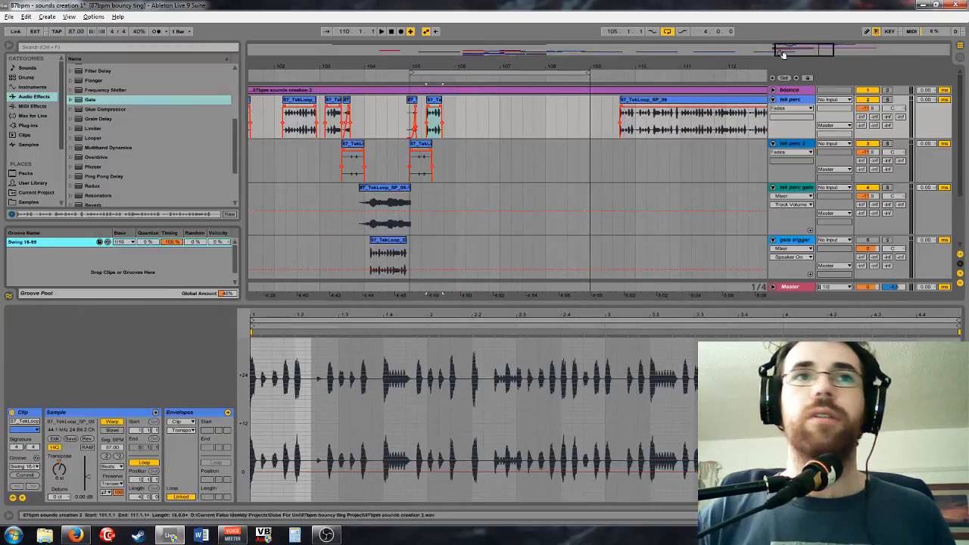
Audition the percussion from bar 105, then play the whole new part from its start at bar 101
left_click(412, 124)
key("space")
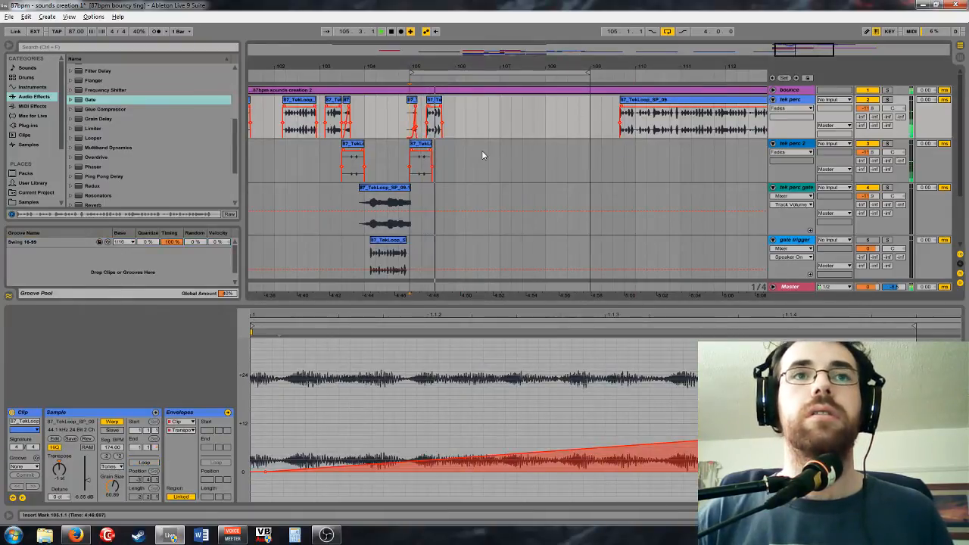
mouse_move(796, 47)
left_mouse_down()
mouse_move(795, 90)
mouse_move(794, 44)
mouse_move(805, 53)
left_mouse_up()
left_click(352, 107)
left_click(345, 107)
key("space")
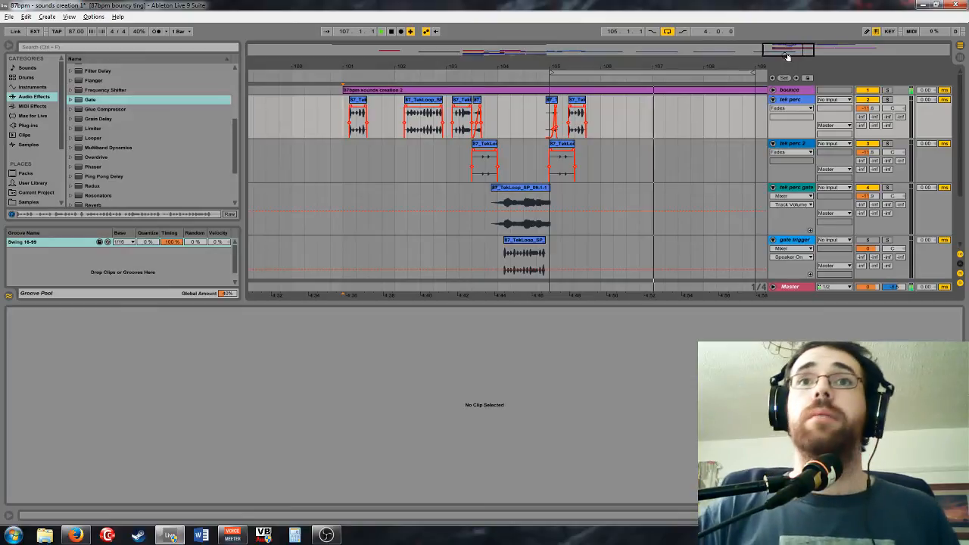
Copy the 110.2.3 to 111.1.1 section of the source TekLoop and paste it on tek perc at 106.3.1
left_click_drag(786, 56, 825, 76)
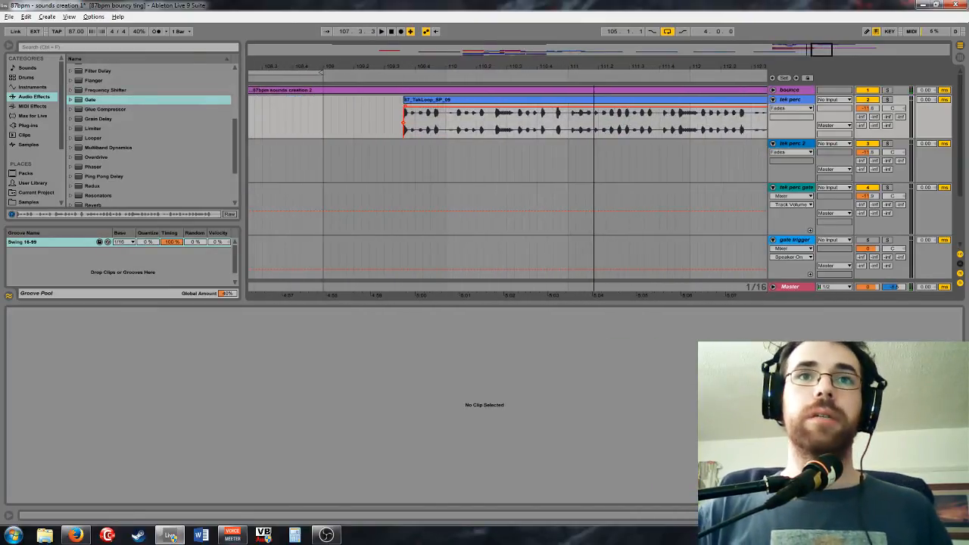
left_click_drag(495, 123, 542, 127)
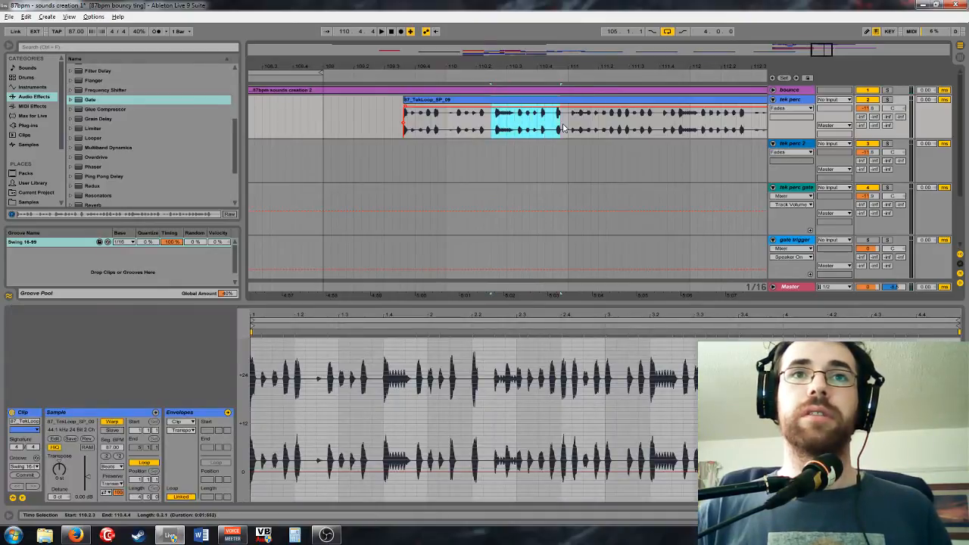
left_click_drag(807, 53, 788, 64)
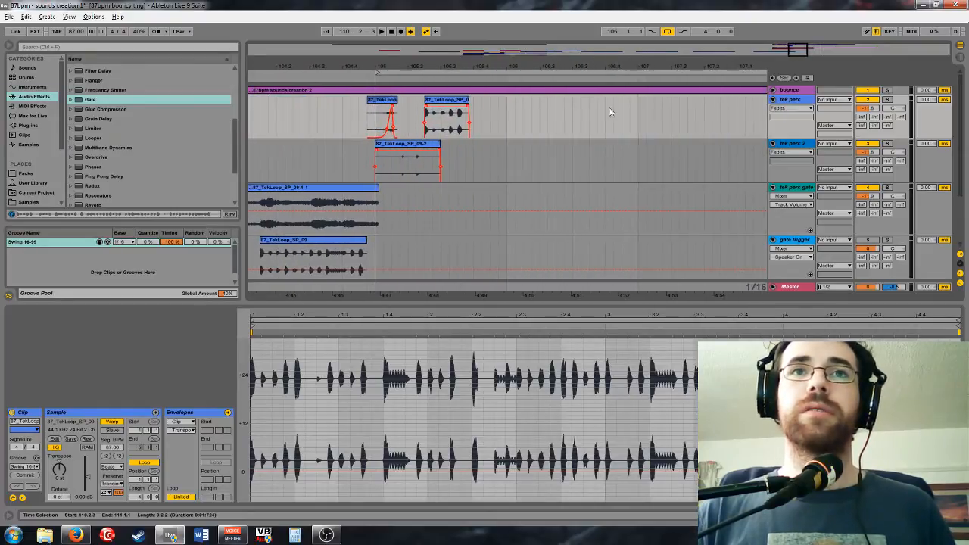
left_click(574, 115)
key("ctrl+v")
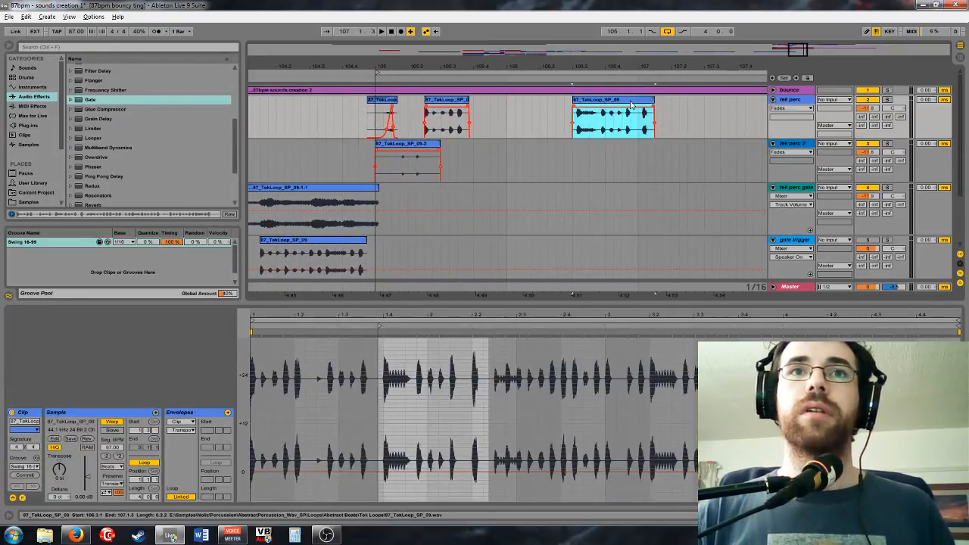
Move the pasted TekLoop slice earlier on tek perc so it starts just after 106.2
left_click_drag(796, 50, 799, 69)
key("Left")
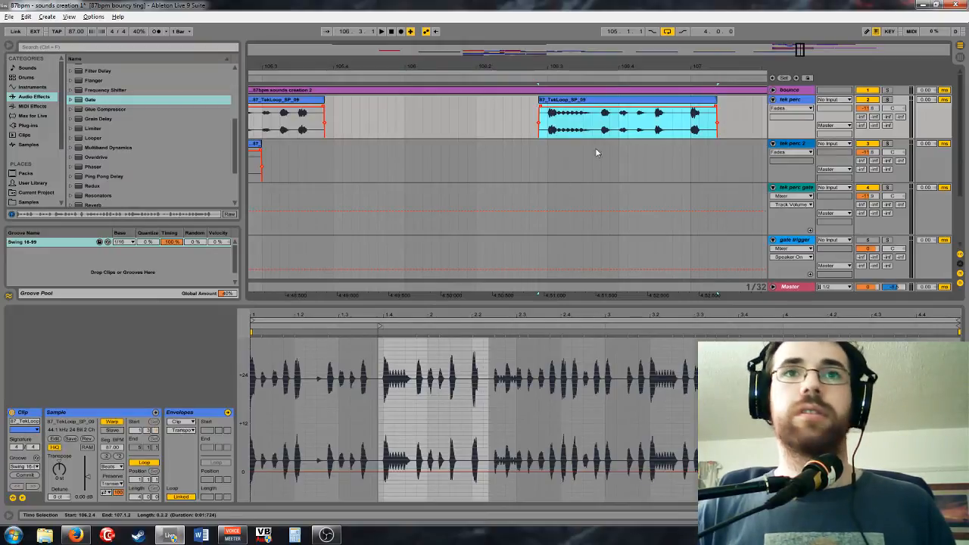
left_click_drag(622, 111, 587, 111)
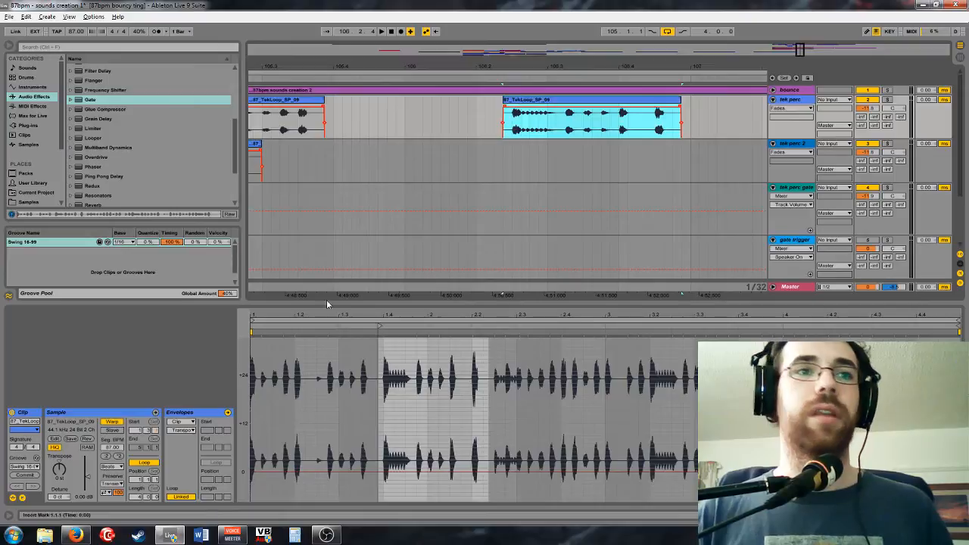
Draw a transposition modulation envelope on the moved slice, falling from +12 st at its first hit to 0 at its last hit
left_click(258, 442)
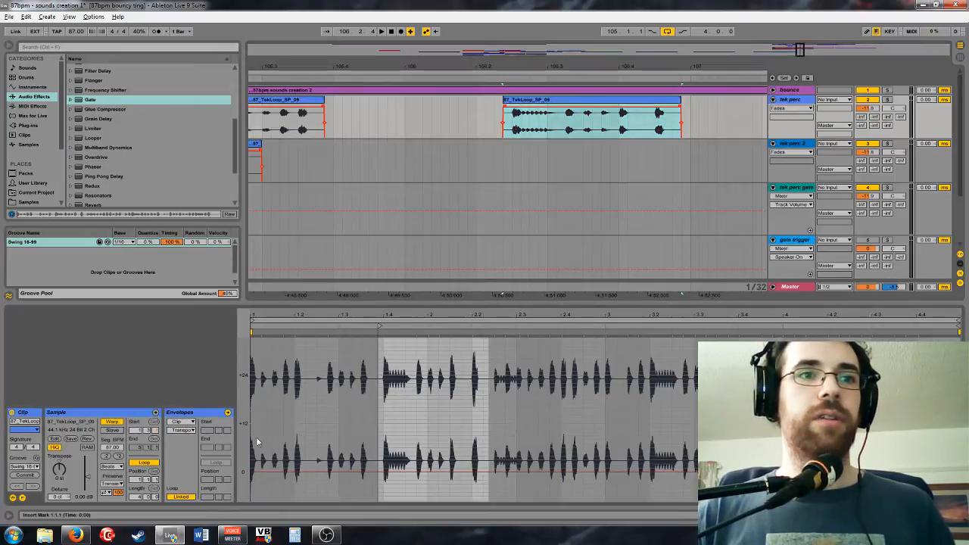
left_click_drag(397, 473, 397, 422)
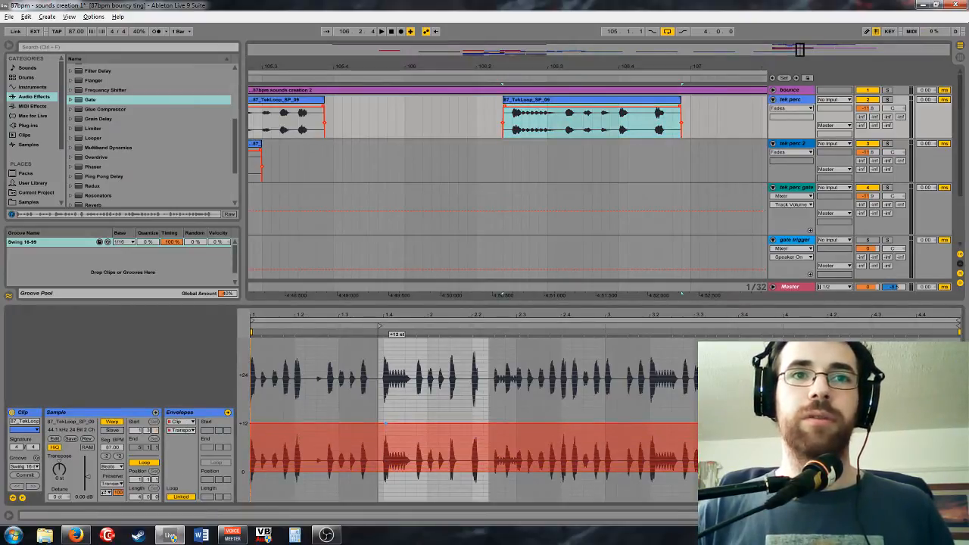
left_click_drag(474, 430, 474, 471)
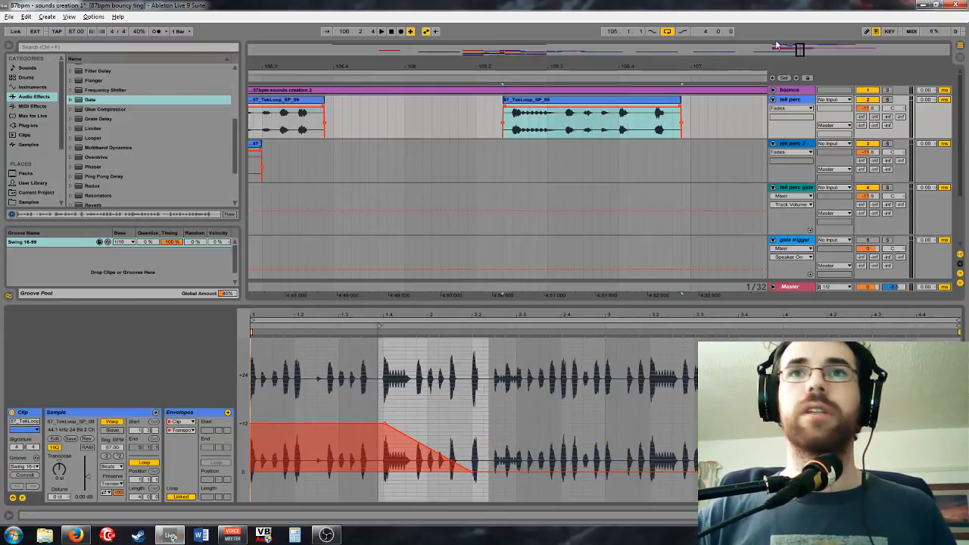
left_click_drag(801, 53, 781, 53)
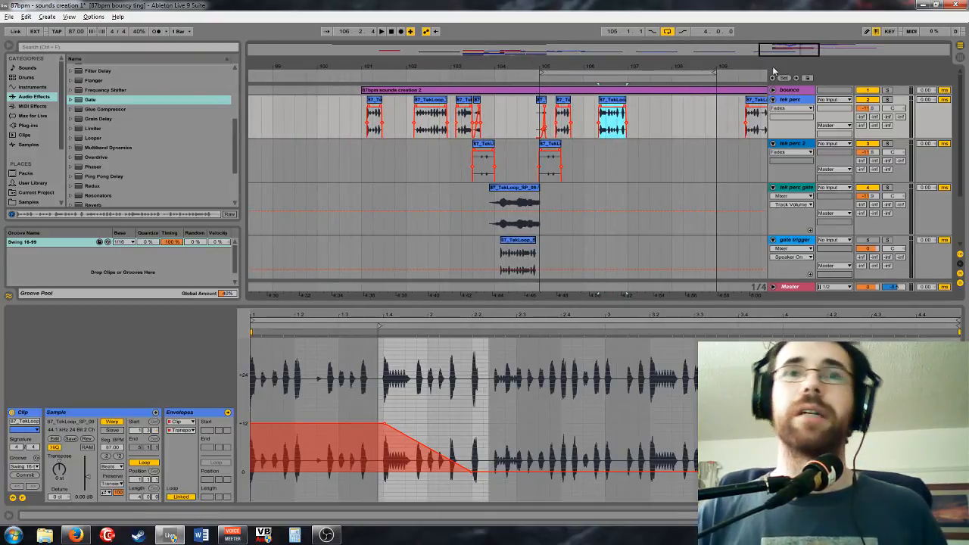
Play the arrangement from bar 105 to hear the tek perc clips
mouse_move(804, 51)
left_mouse_down()
mouse_move(856, 51)
mouse_move(805, 50)
left_mouse_up()
left_click(362, 120)
left_click(368, 120)
key("space")
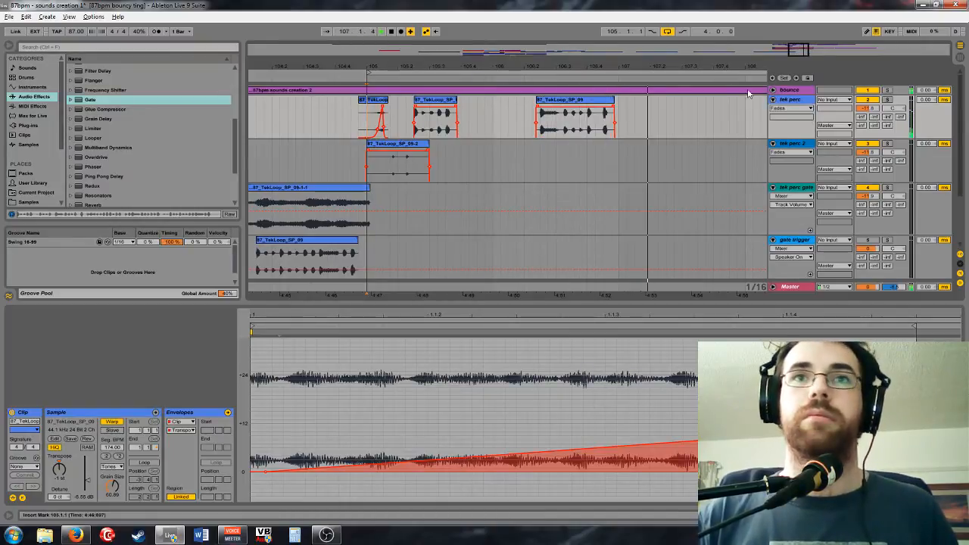
Try different upward transpositions on the tek perc clip near bar 106 during playback, starting at 12 semitones and ending at 1
left_click(589, 112)
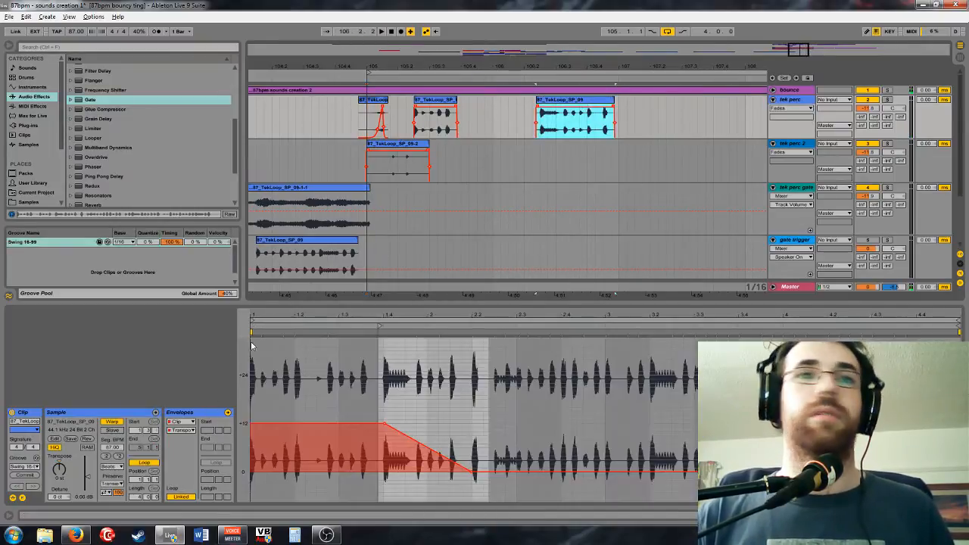
left_click(75, 478)
key("space")
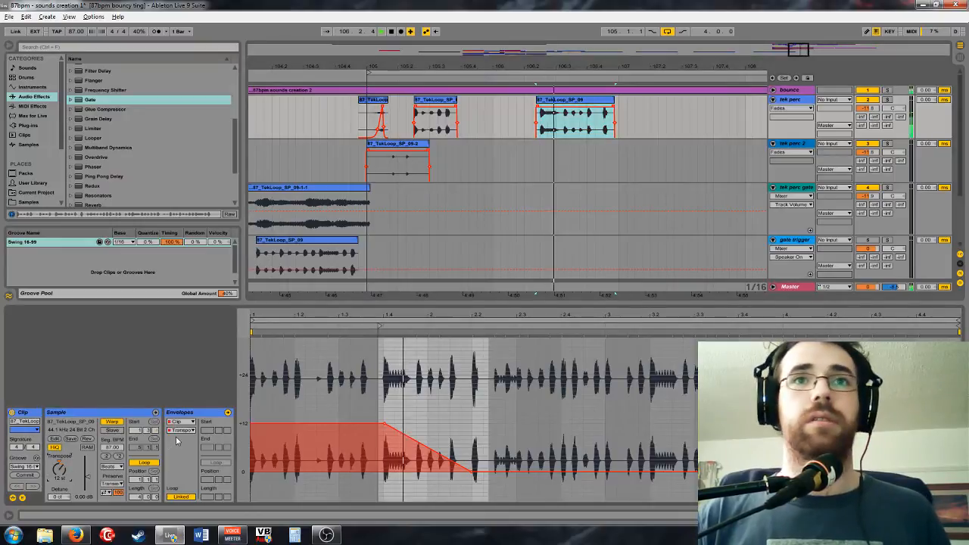
double_click(60, 468)
key("space")
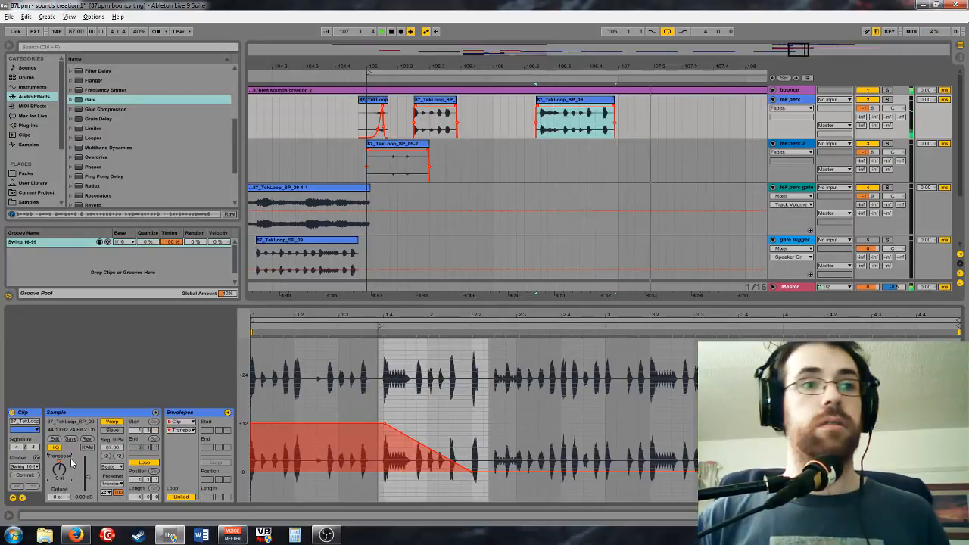
left_click_drag(59, 470, 57, 487)
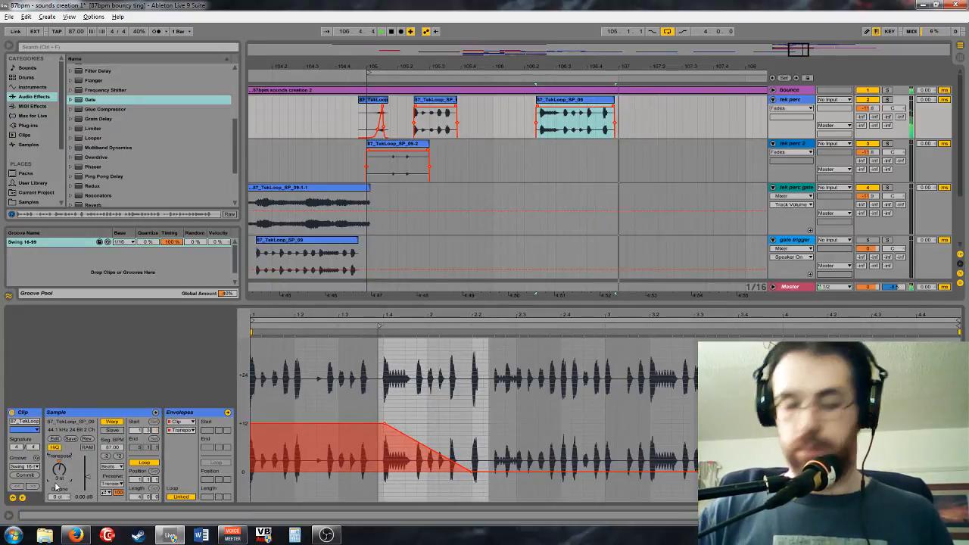
key("space")
key("space")
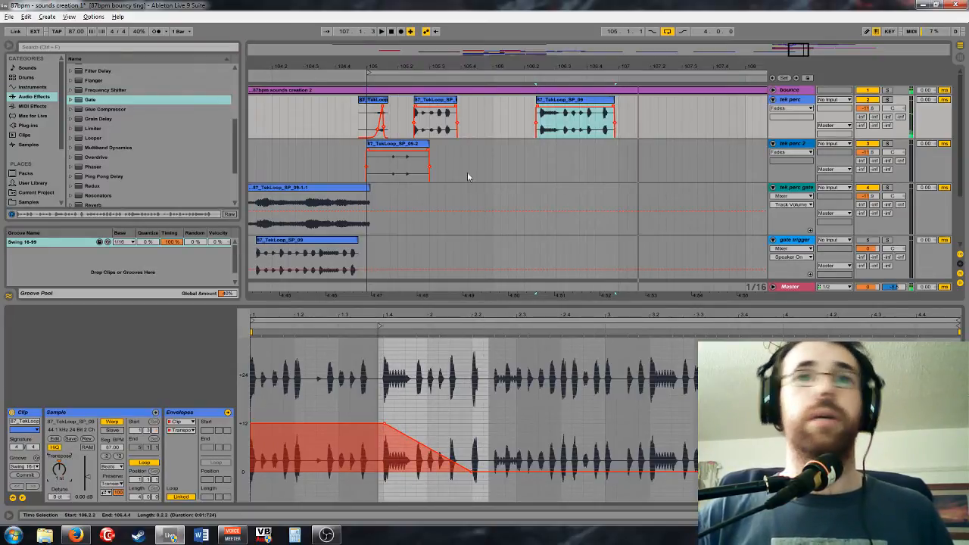
Check the transposition of the short tek perc clip at bar 105 while the section plays
left_click(450, 121)
left_click(439, 156)
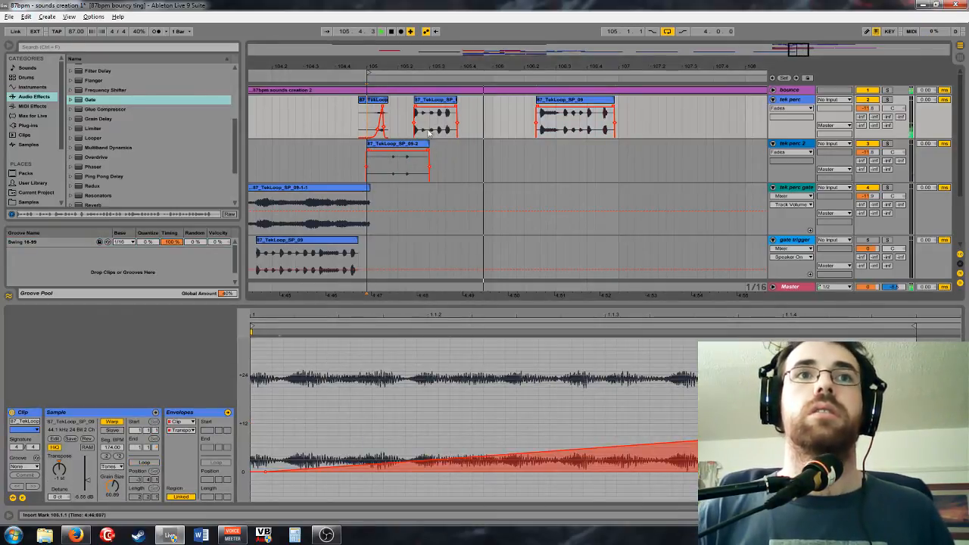
left_click(419, 131)
left_click(374, 101)
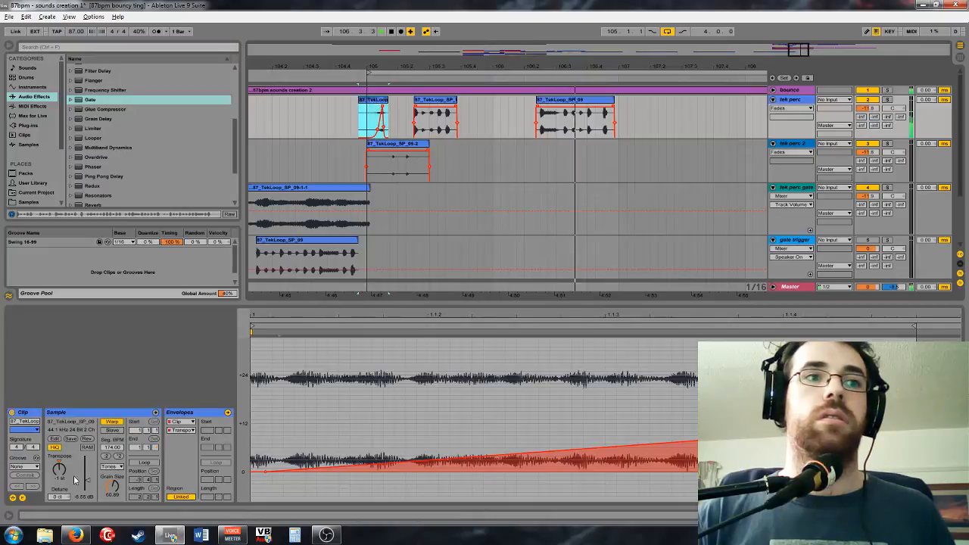
key("space")
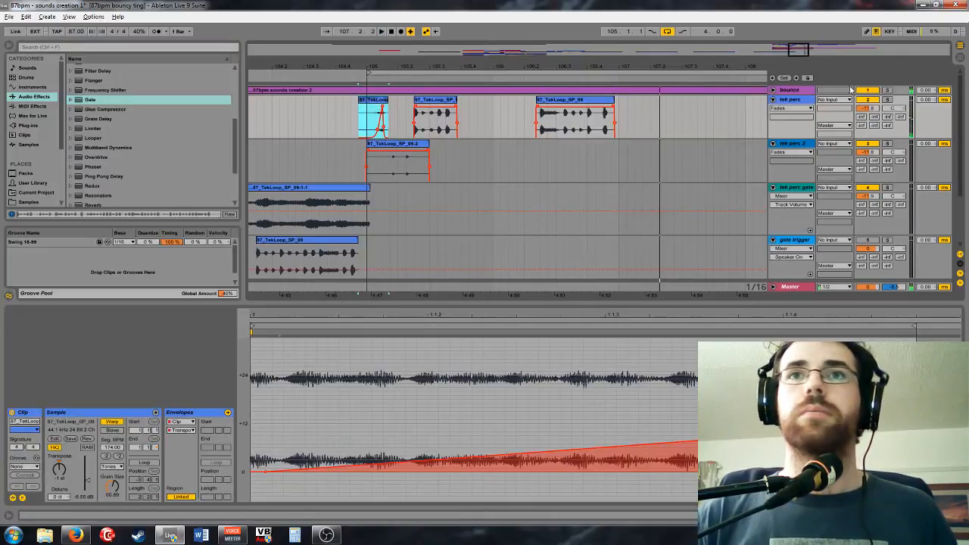
Add a Spectrum analyzer to the tek perc track and enlarge its display
double_click(802, 100)
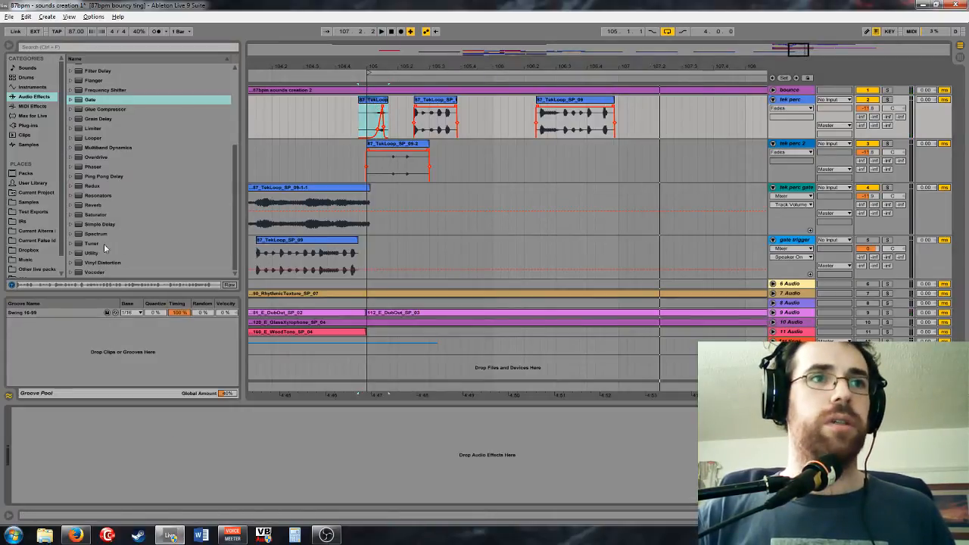
double_click(95, 234)
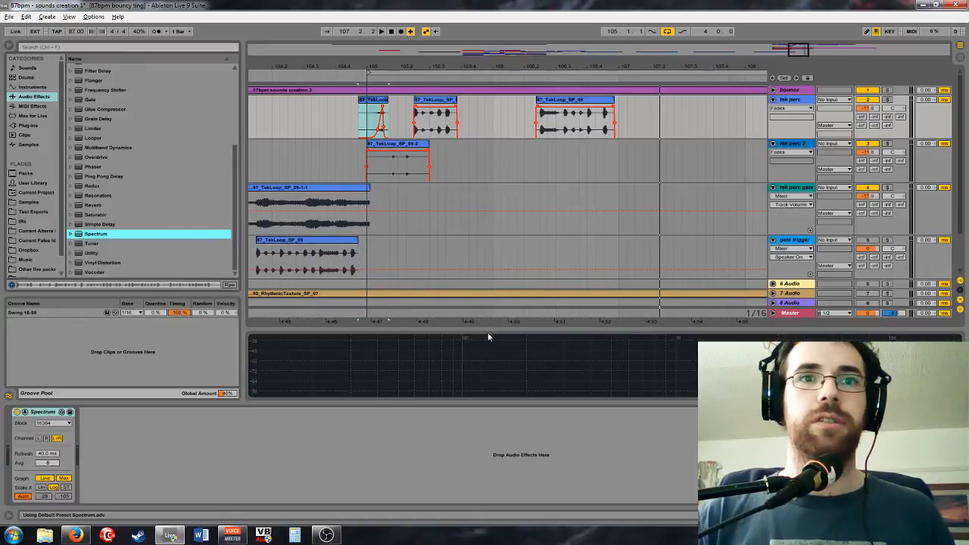
left_click_drag(488, 336, 491, 198)
Play the section from bar 105 and compare the frequency peaks of the tek perc clips in Spectrum
key("space")
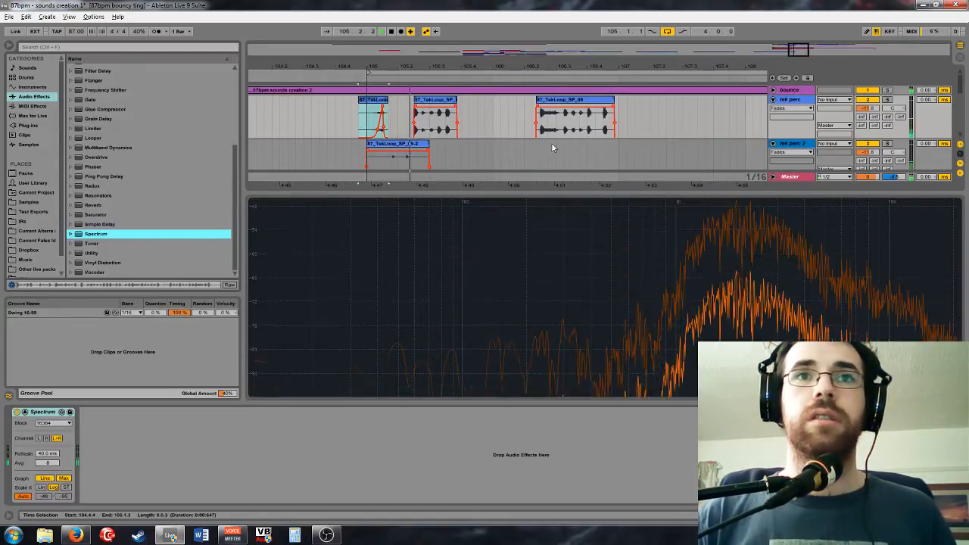
left_click(524, 128)
key("space")
key("space")
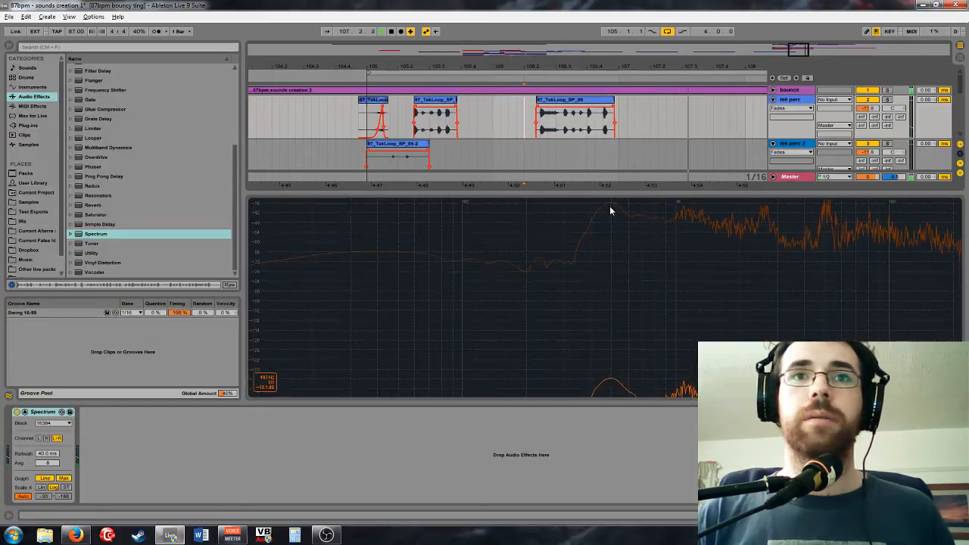
left_click(606, 125)
key("space")
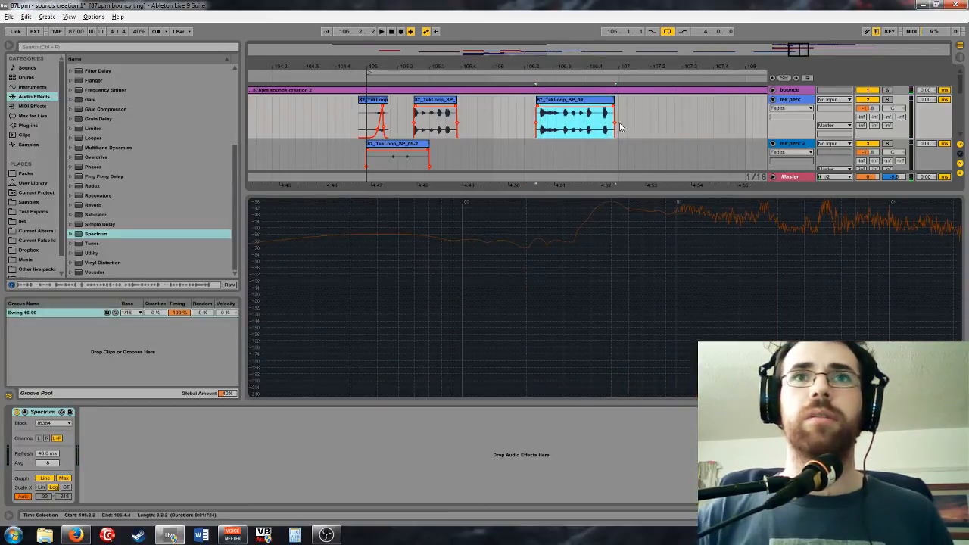
Set the transposition of the tek perc clip near bar 106 to -1 semitone and audition it
double_click(582, 100)
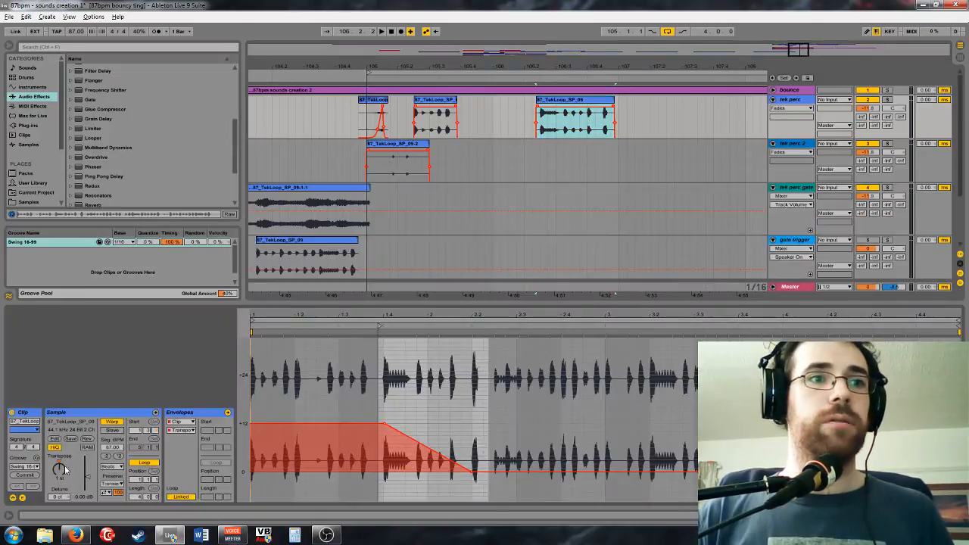
key("space")
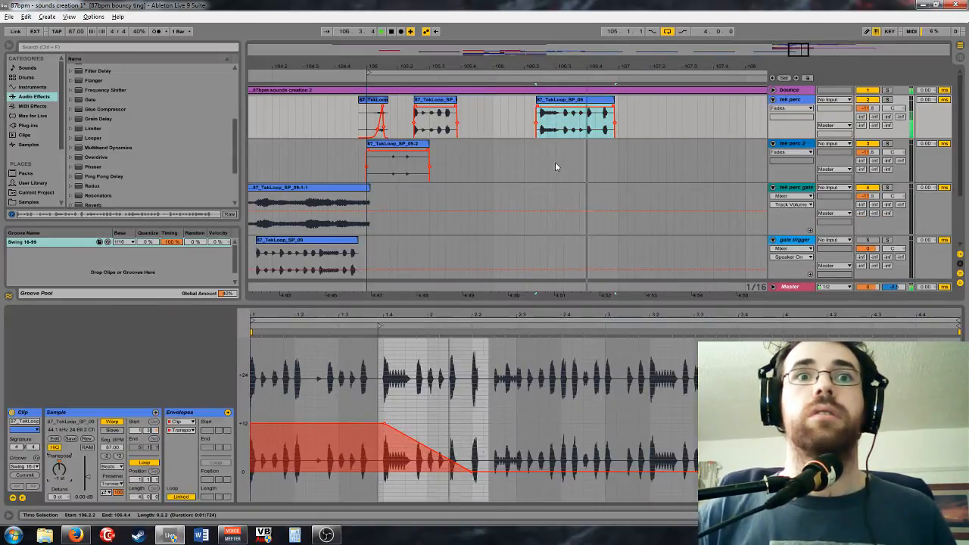
left_click_drag(800, 51, 800, 30)
key("space")
Copy a three-beat section of the long tek perc clip near bar 111 to the tek perc gate track at 107.1.1
left_click_drag(750, 71, 790, 50)
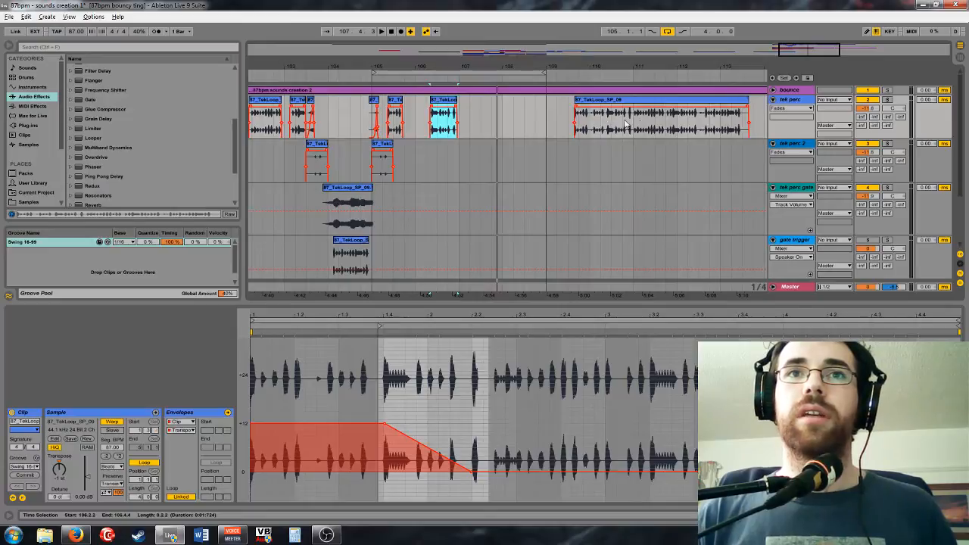
left_click_drag(633, 122, 649, 127)
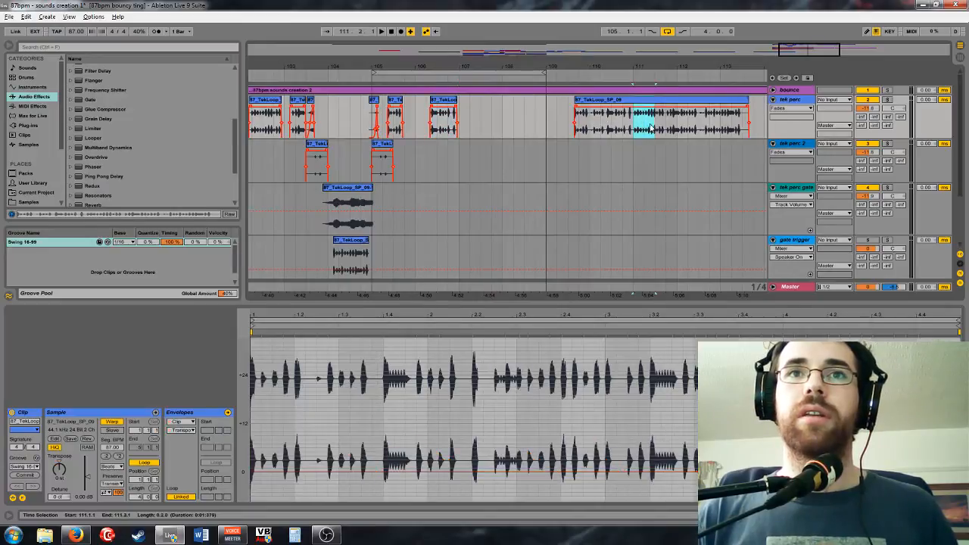
left_click(459, 197)
key("ctrl+v")
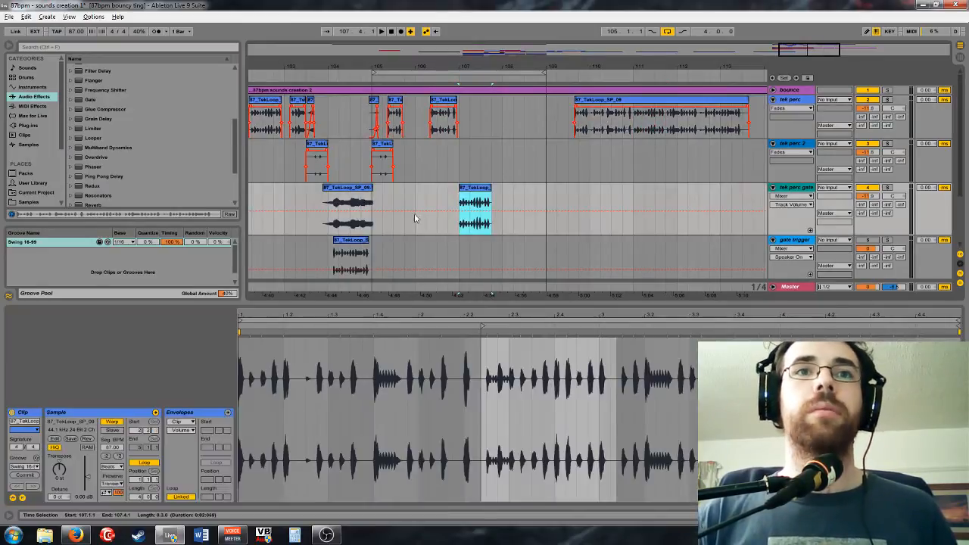
Stretch the pasted clip by raising its segment tempo to 348 BPM and extend it to 110.1.1
left_click(119, 457)
left_click(118, 458)
left_click_drag(491, 191, 589, 190)
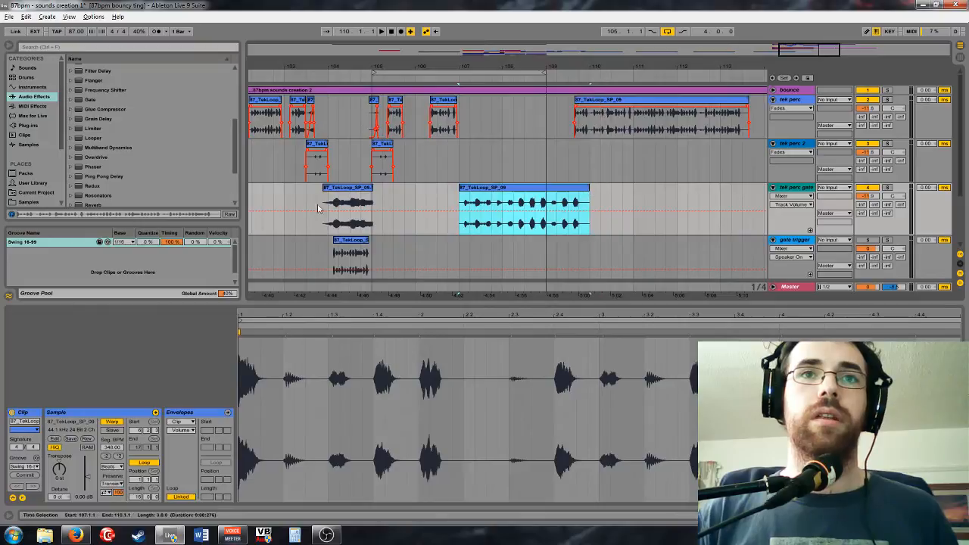
Set the stretched clip's warp mode to Tones, transpose it down about two octaves and consolidate it
left_click(113, 466)
left_click(115, 476)
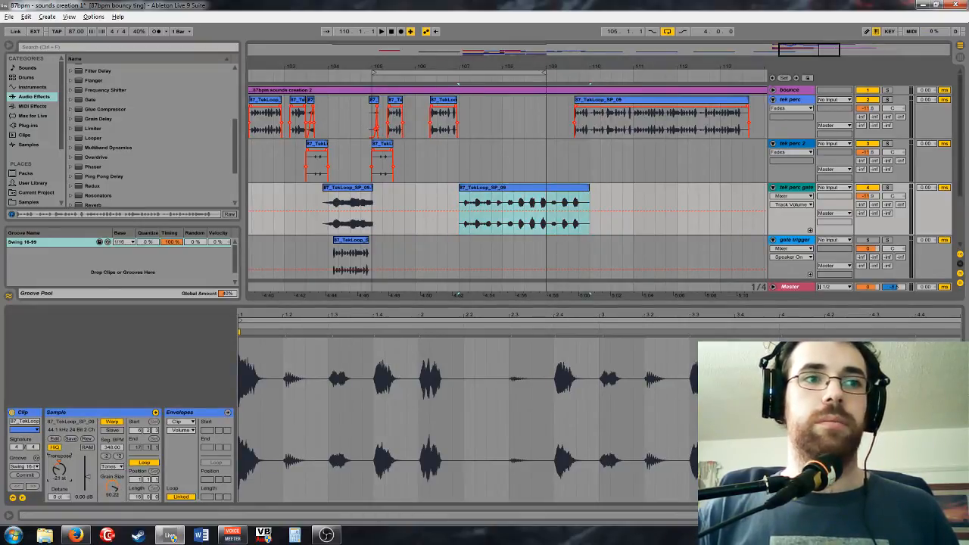
left_click(496, 192)
key("ctrl+j")
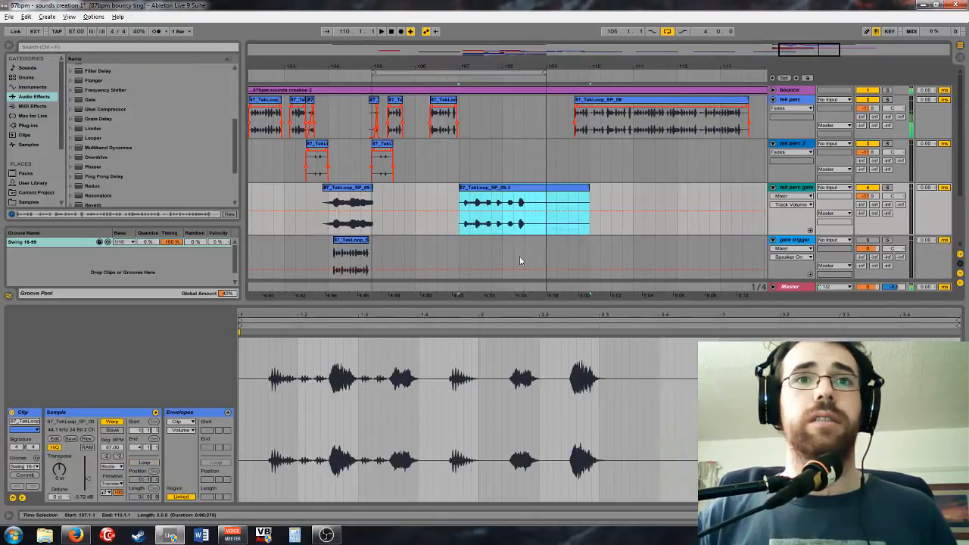
Transpose the clip up 24 semitones in Texture warp mode with grain size 179.40 and flux 57, and consolidate it
left_click(62, 473)
type("24")
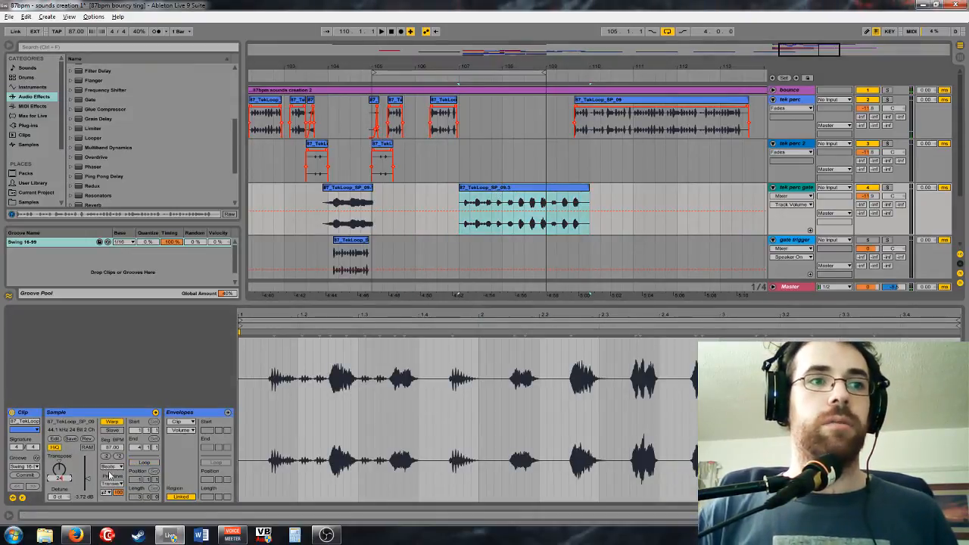
left_click(115, 467)
left_click(113, 485)
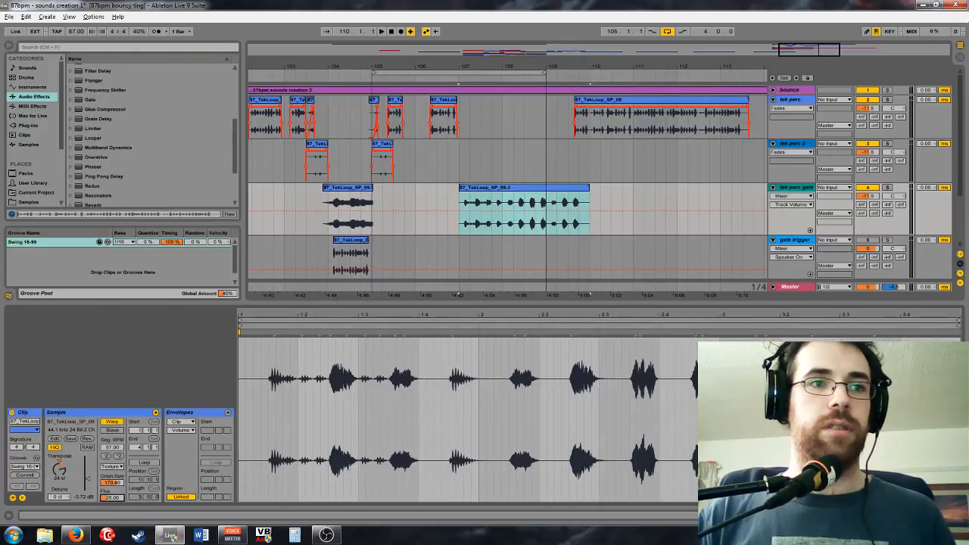
left_click(496, 191)
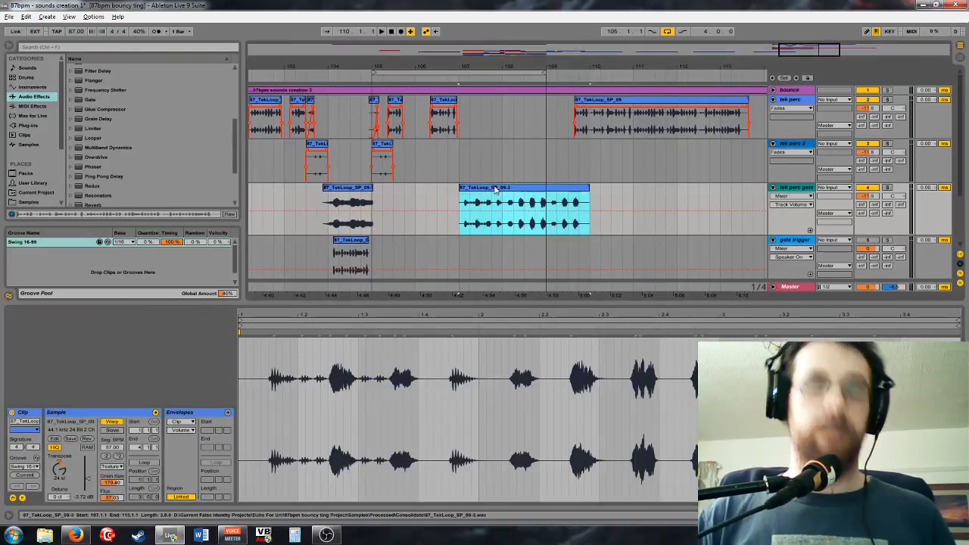
key("ctrl+j")
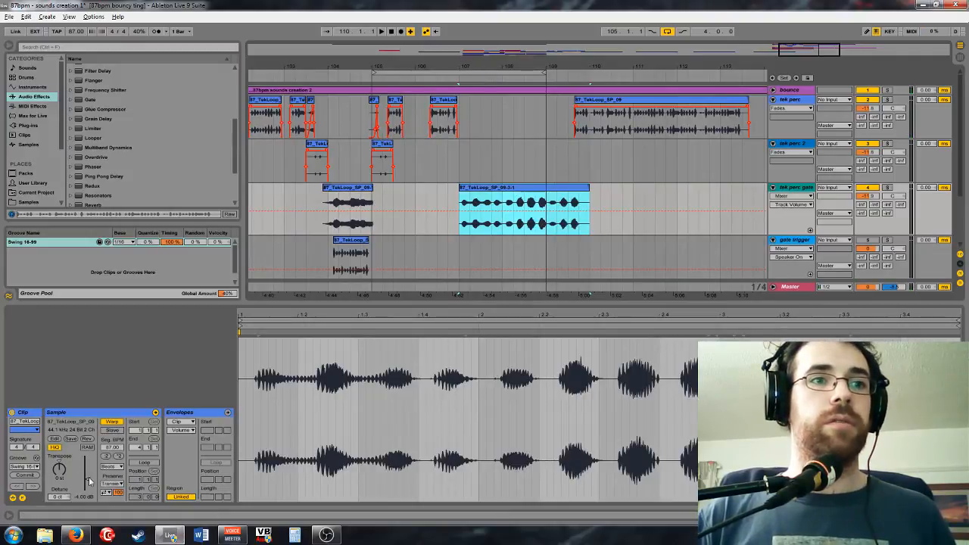
Halve the clip's segment tempo to 43.50 BPM, transpose it up 12 semitones in Texture warp mode and consolidate it
left_click(107, 458)
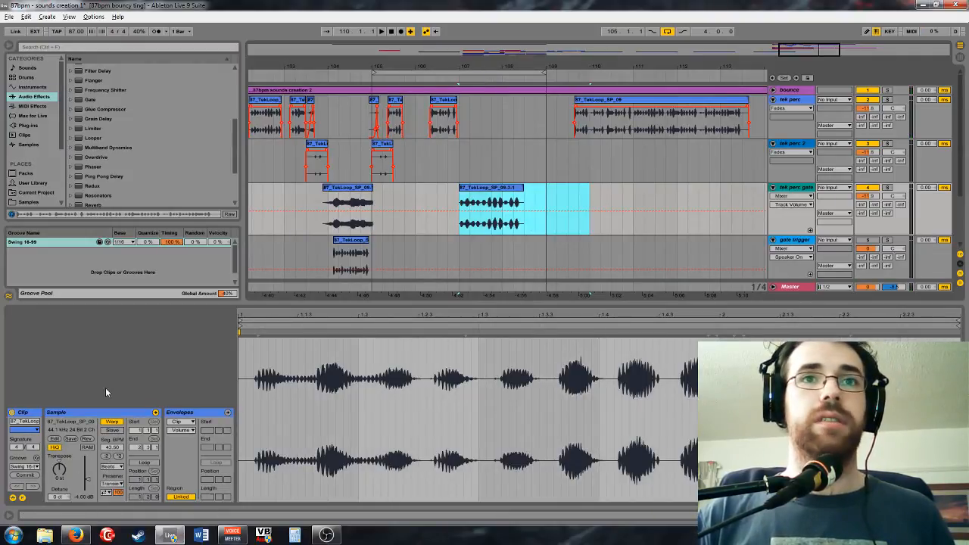
left_click(109, 467)
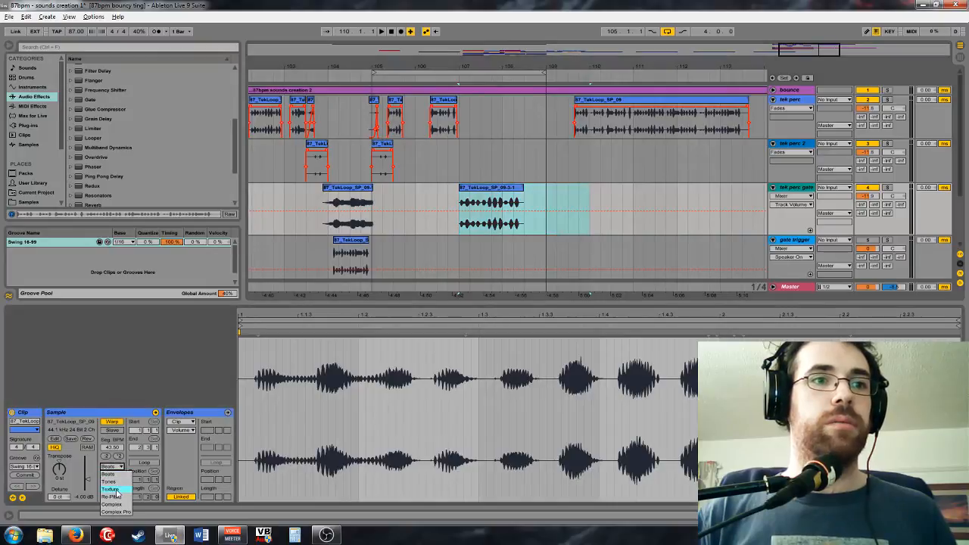
left_click(110, 490)
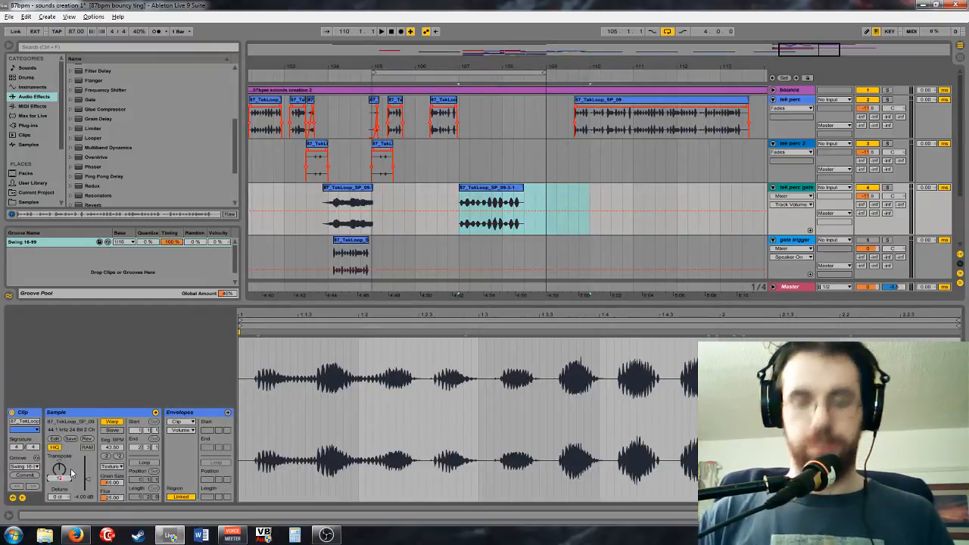
left_click(489, 194)
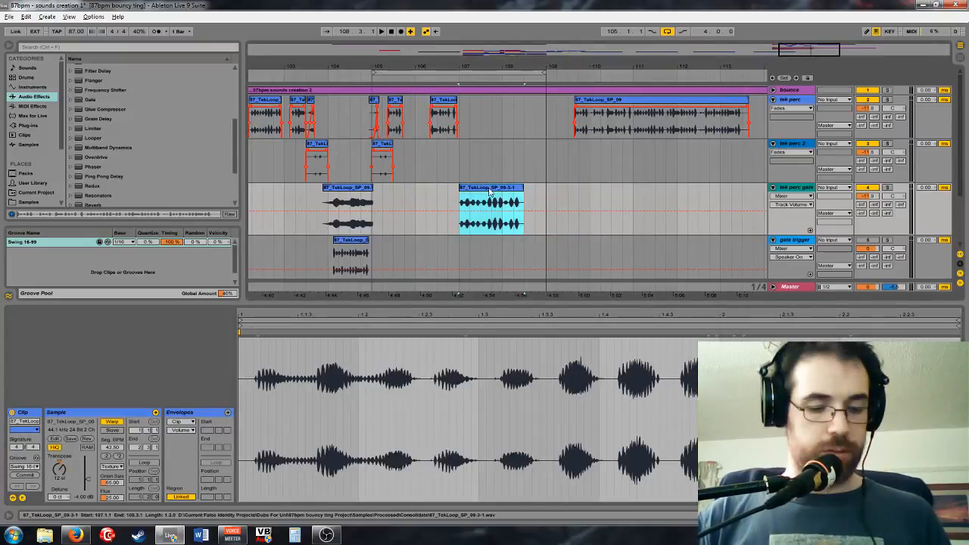
key("ctrl+j")
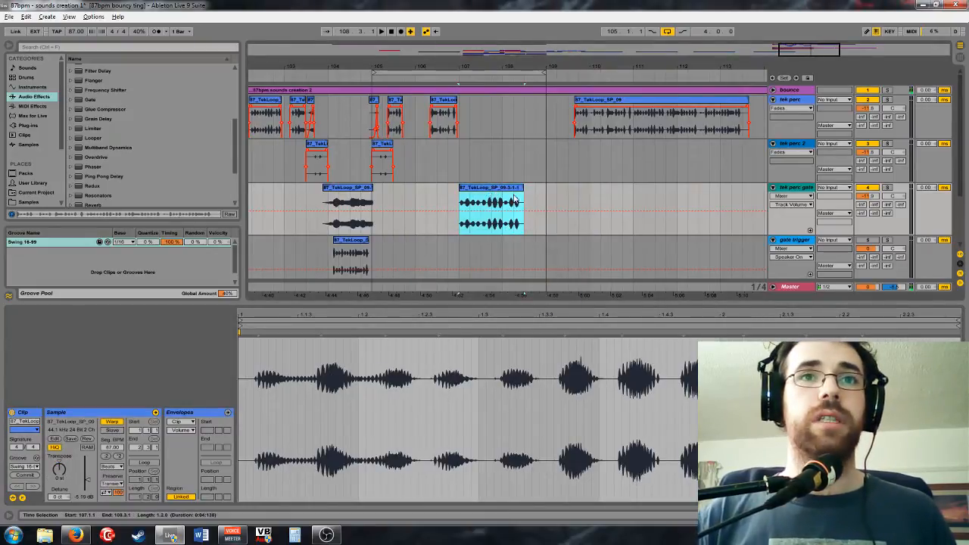
Solo the tek perc gate track, switch off its Gate device and audition the processed clip at bar 107
left_click(888, 188)
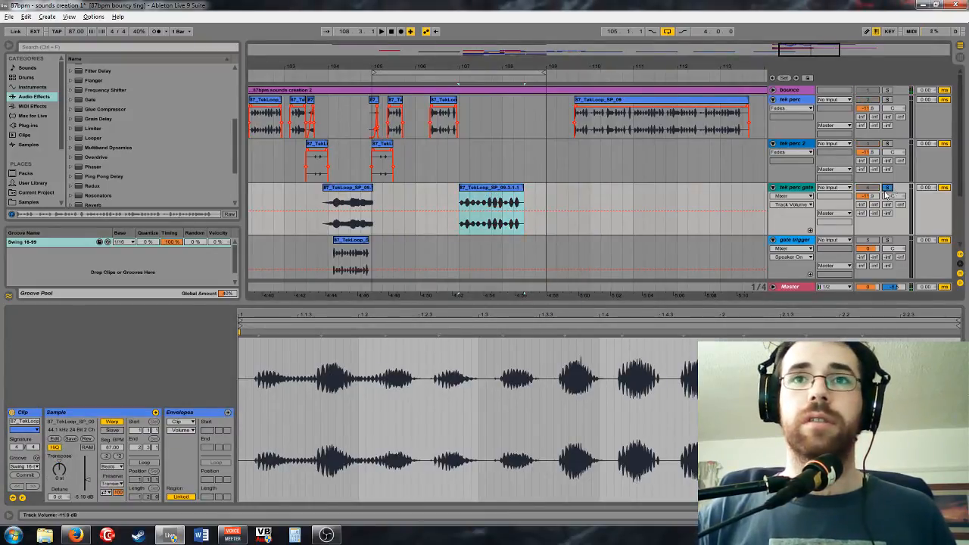
left_click(801, 191)
left_click(29, 420)
key("space")
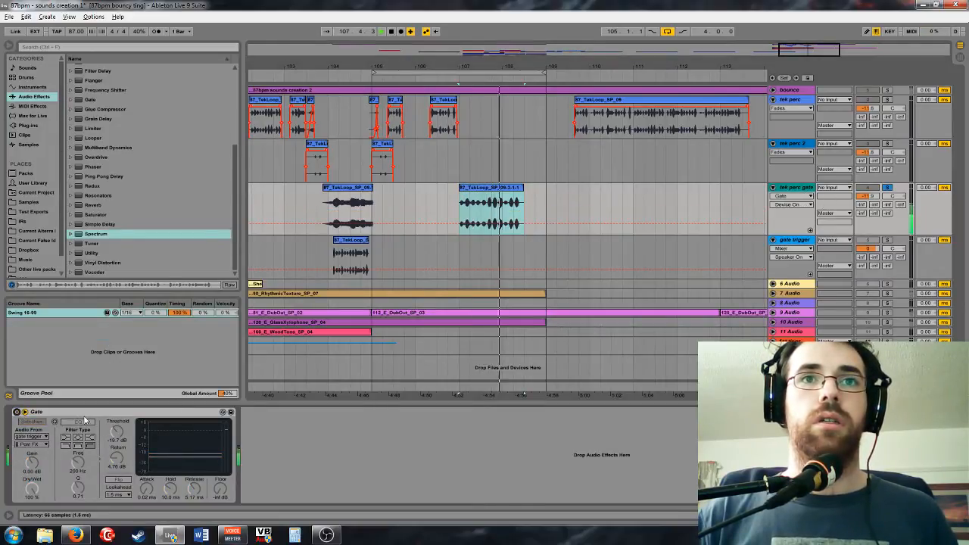
key("space")
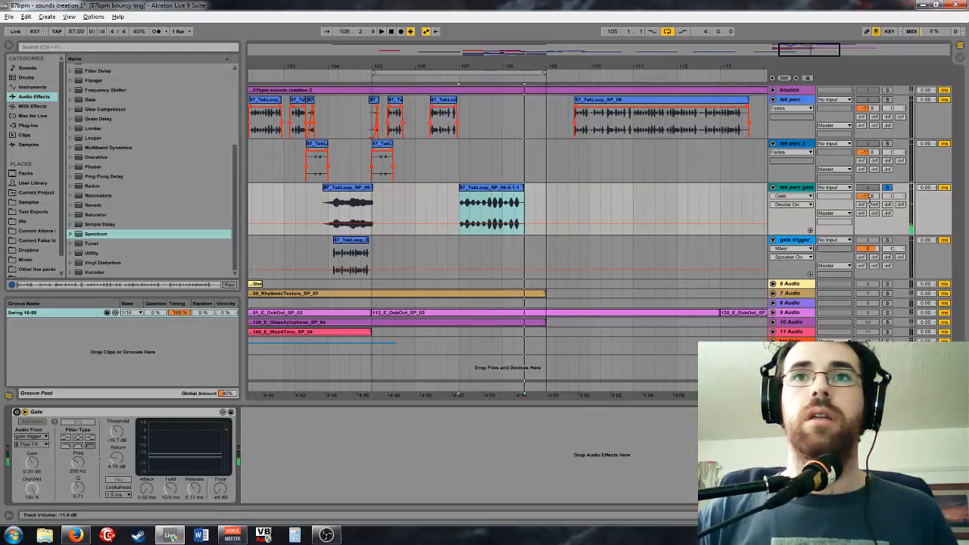
Transpose the clip at bar 107 down 12 semitones in Tones warp mode with grain size 77.65, audition it and consolidate it
double_click(518, 194)
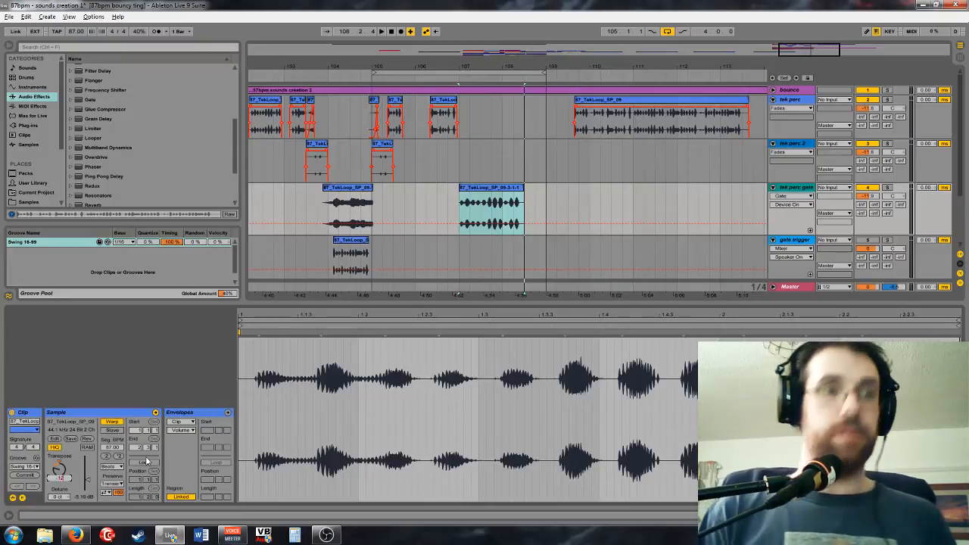
left_click(111, 466)
left_click(114, 478)
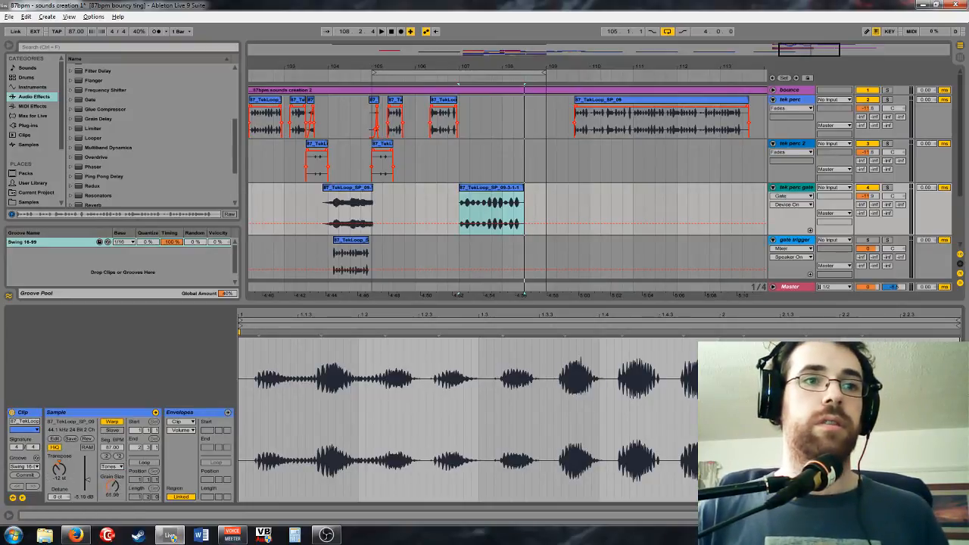
key("space")
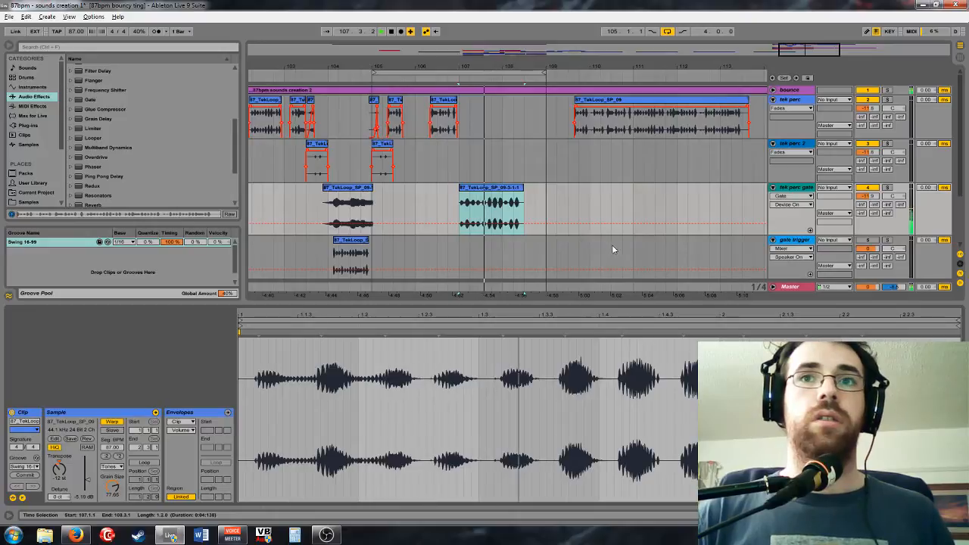
key("space")
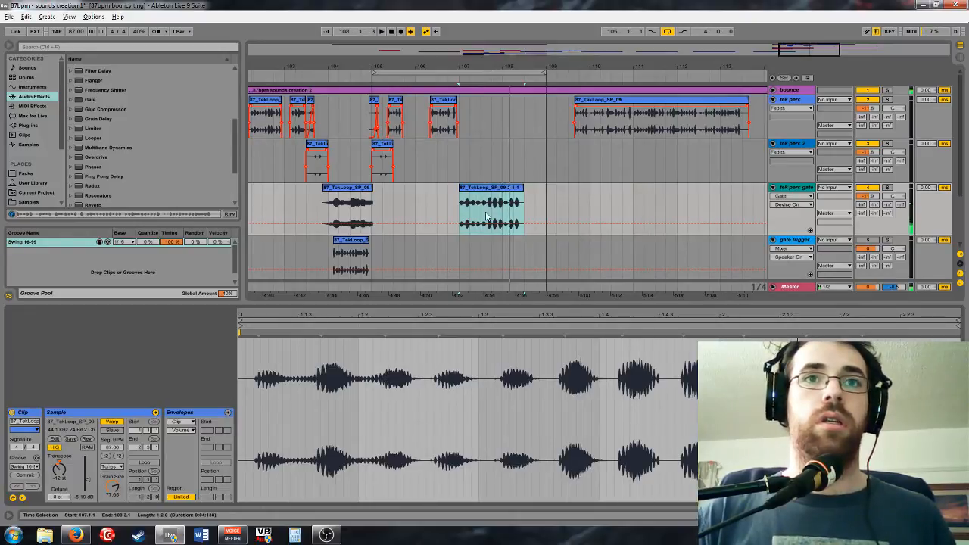
left_click(498, 194)
key("ctrl+j")
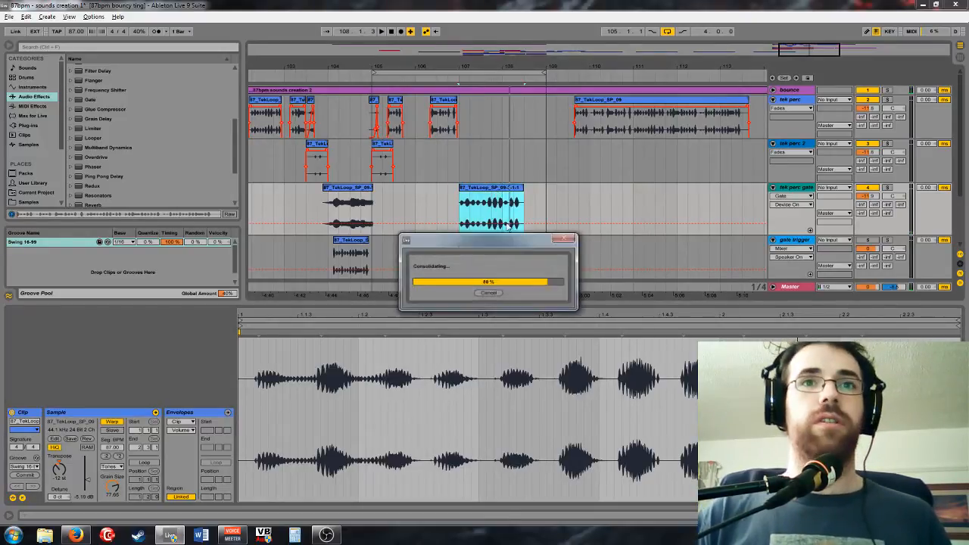
Add warp markers along the consolidated clip and shift them to stretch and compress its hits unevenly
left_click(266, 343)
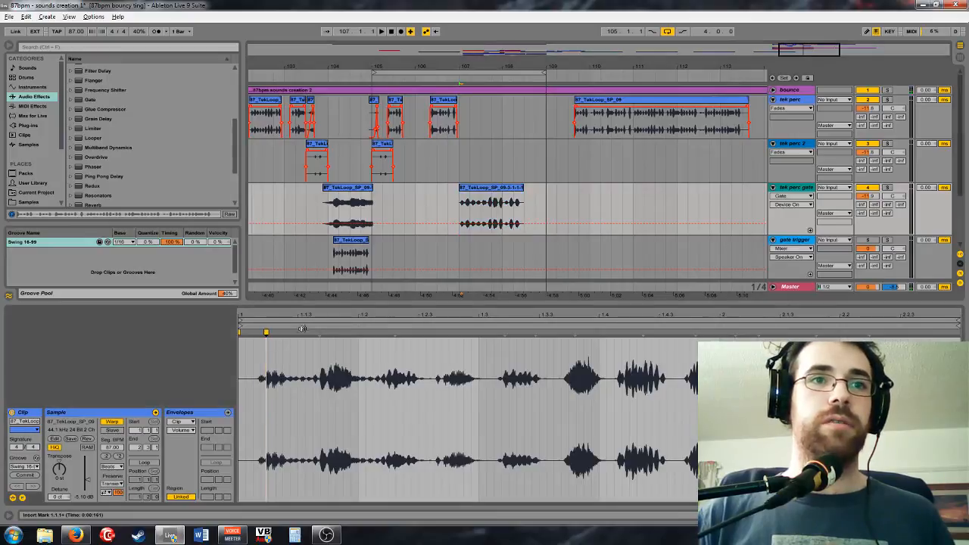
left_click_drag(298, 336, 675, 335)
double_click(575, 335)
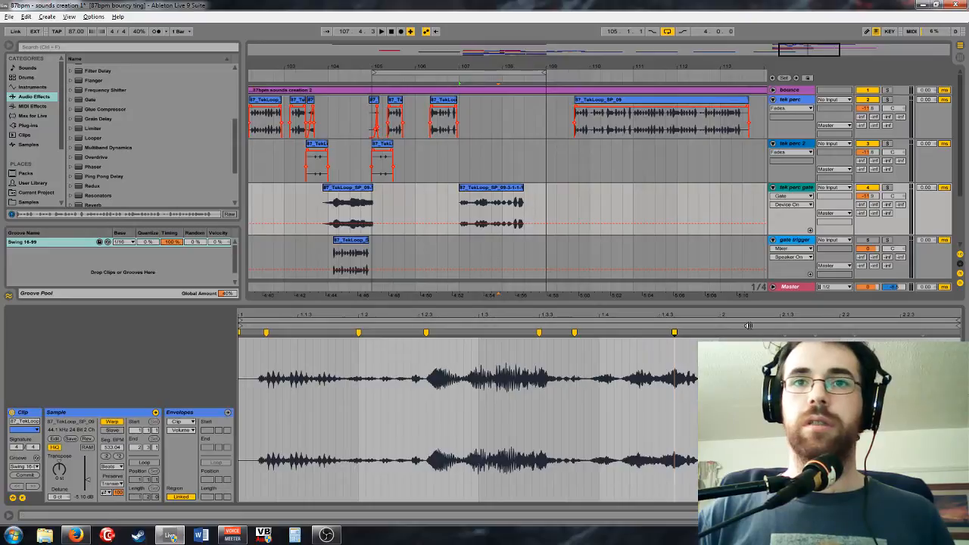
left_click_drag(739, 334, 780, 334)
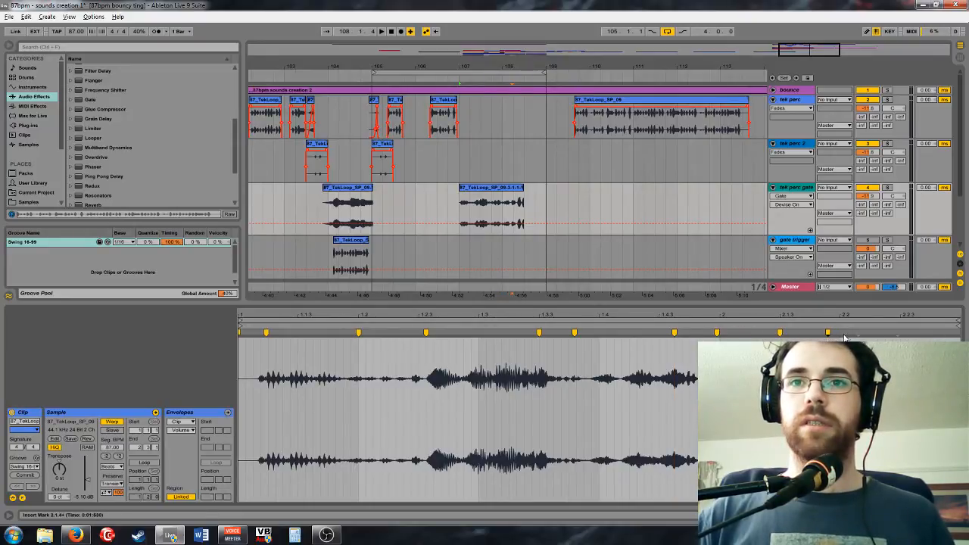
left_click_drag(845, 334, 885, 334)
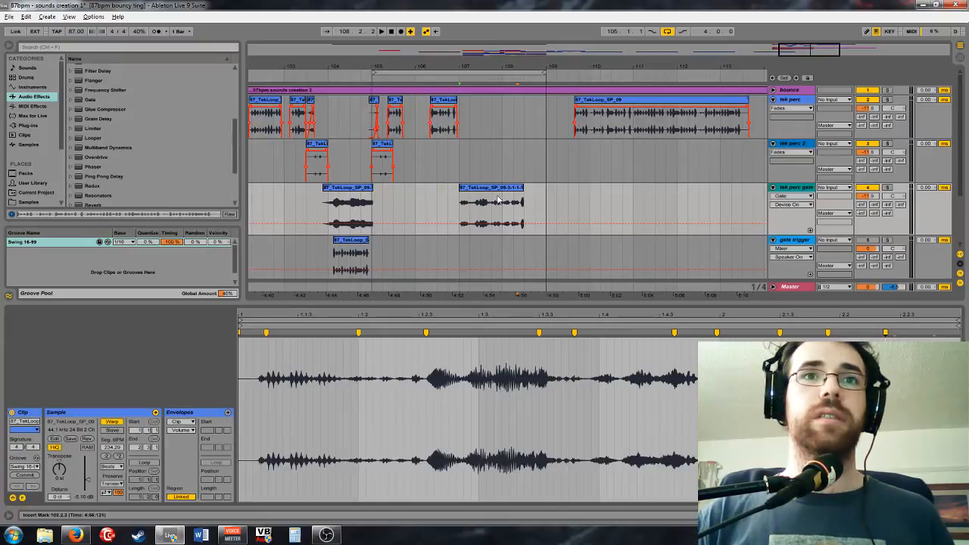
Extend the clip's end to bar 109 and warp the added tail with more unevenly shifted markers
left_click_drag(524, 187, 545, 194)
left_click_drag(941, 312, 765, 312)
double_click(785, 332)
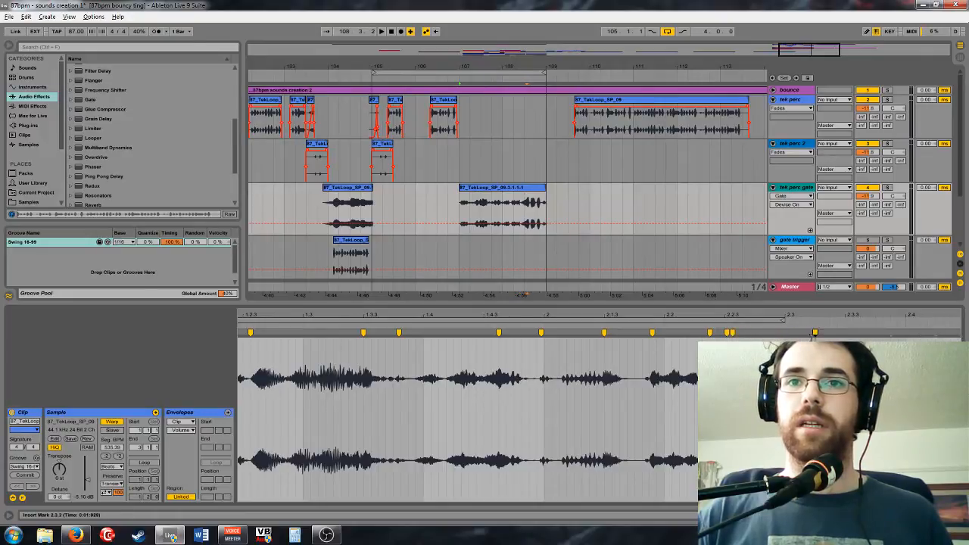
double_click(807, 333)
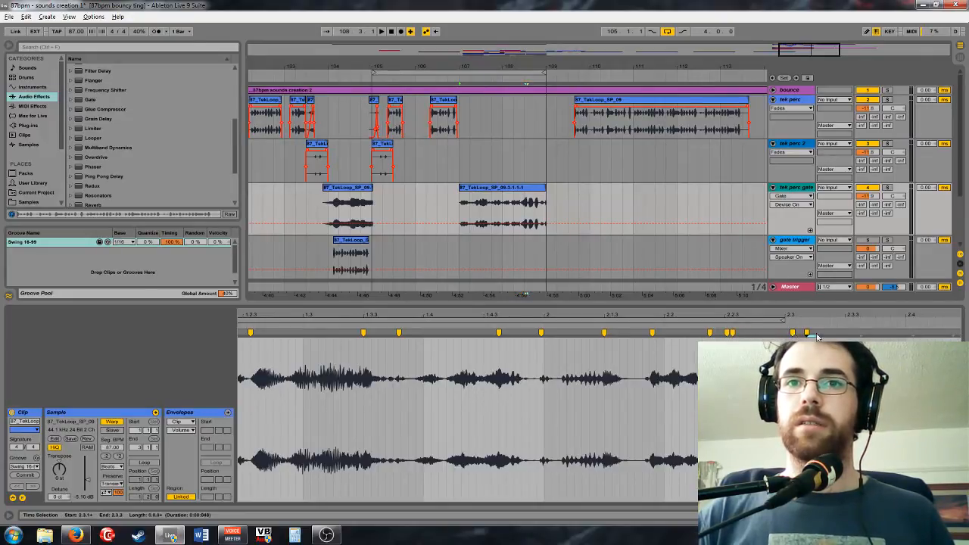
mouse_move(807, 333)
left_mouse_down()
mouse_move(867, 335)
mouse_move(870, 315)
mouse_move(743, 315)
left_mouse_up()
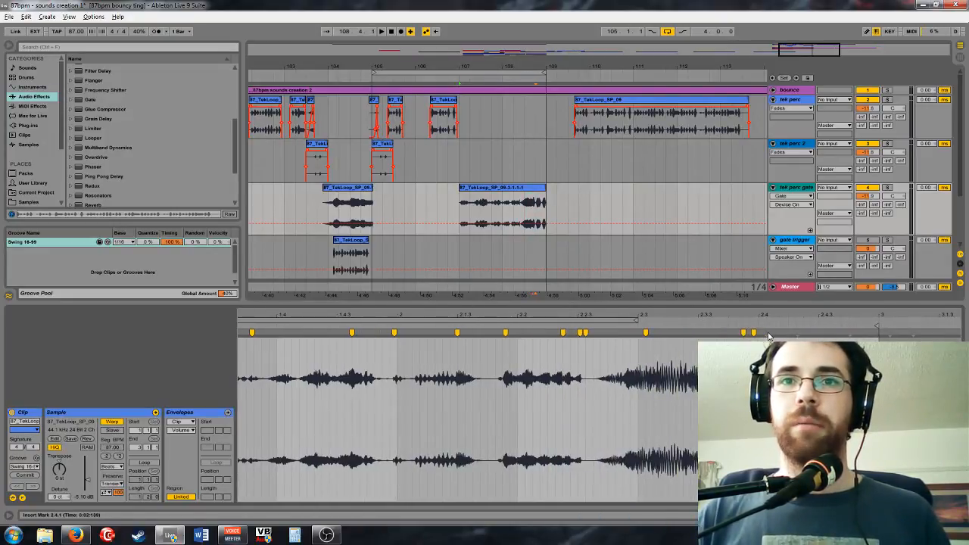
left_click(753, 333)
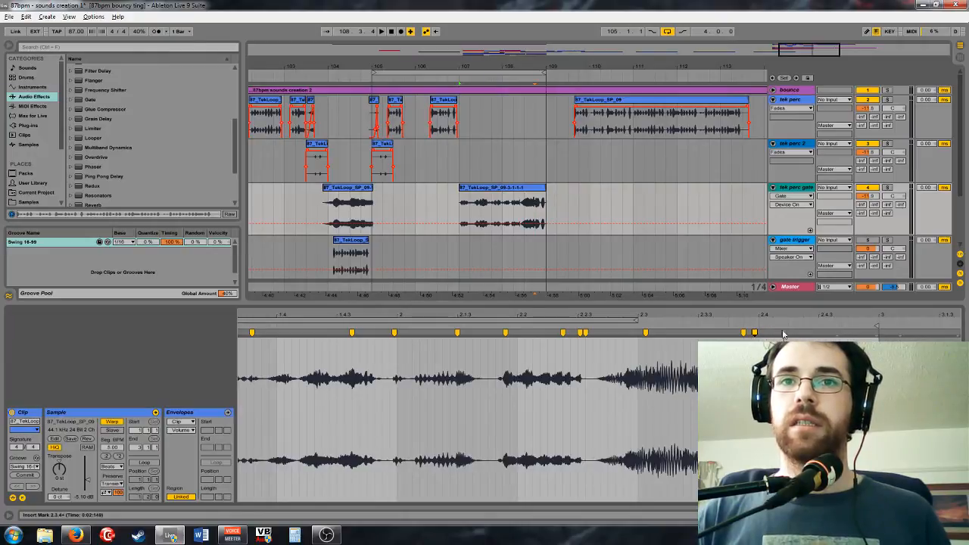
left_click_drag(784, 333, 856, 334)
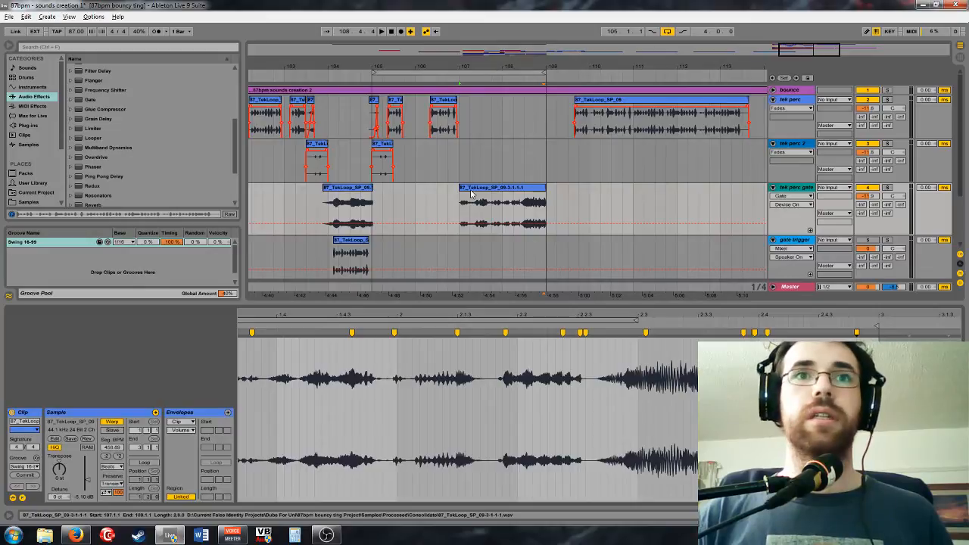
Set the warped clip to Texture mode with grain size 128.62 and flux 36.72, audition it and consolidate it
left_click(508, 188)
left_click(113, 467)
left_click(112, 488)
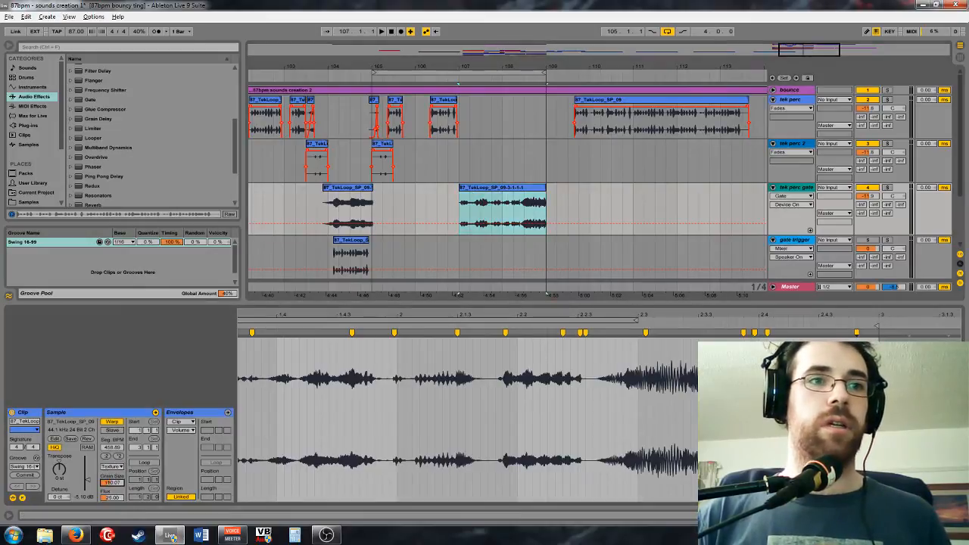
left_click(510, 213)
key("space")
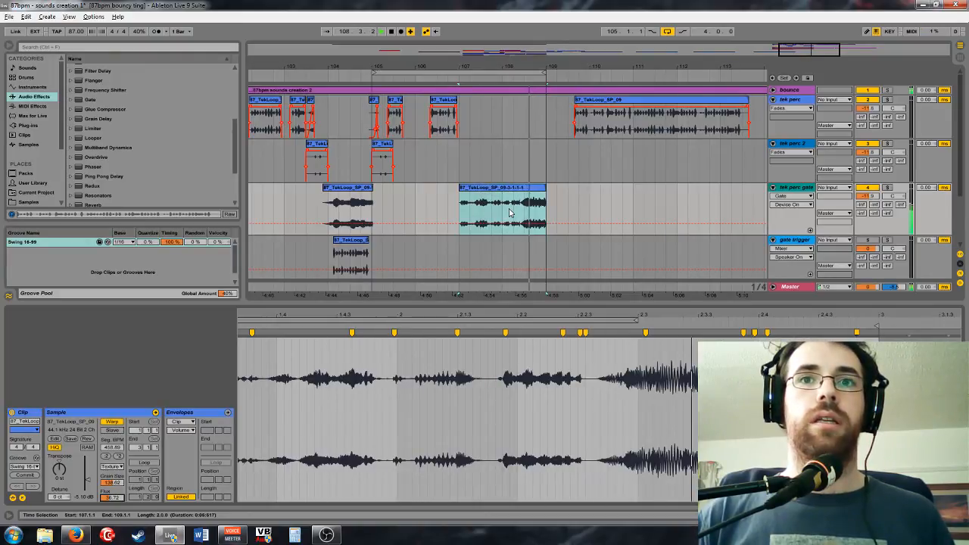
key("space")
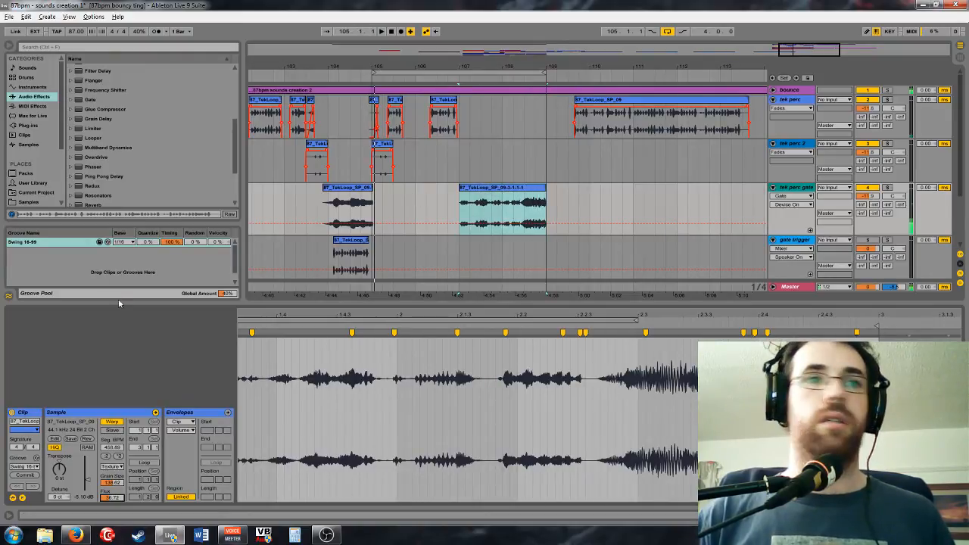
left_click(531, 198)
key("ctrl+j")
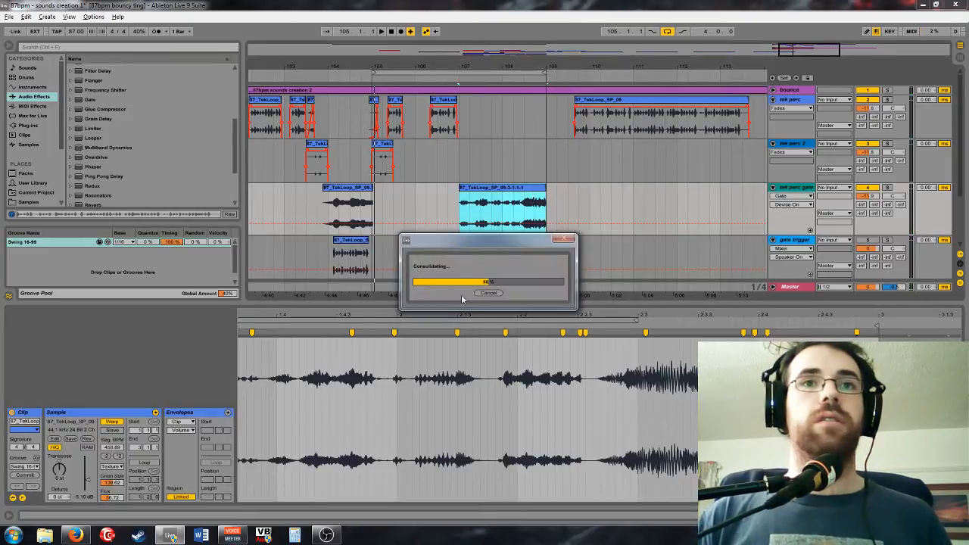
Transpose the clip down 24 semitones in Complex warp mode, audition it and consolidate it
left_click(59, 470)
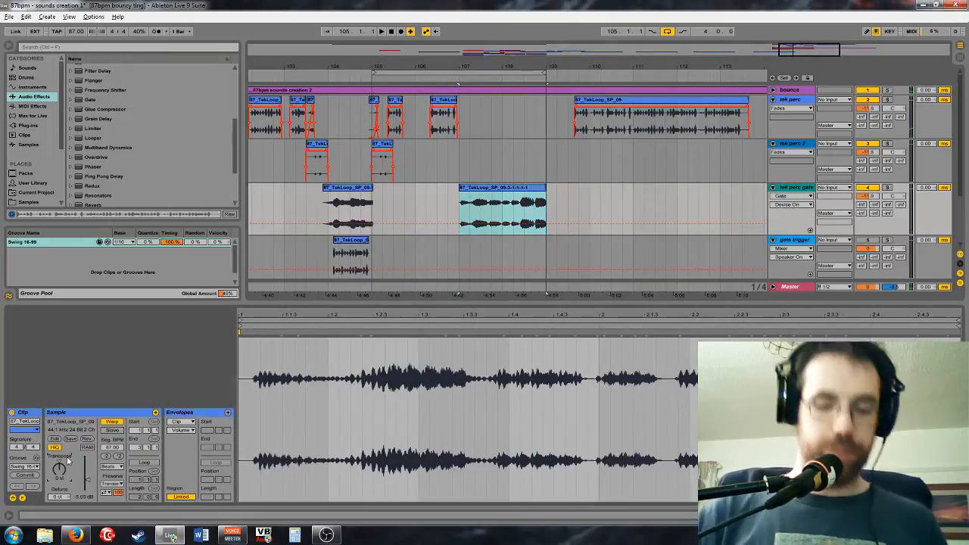
left_click(113, 468)
left_click(122, 509)
key("space")
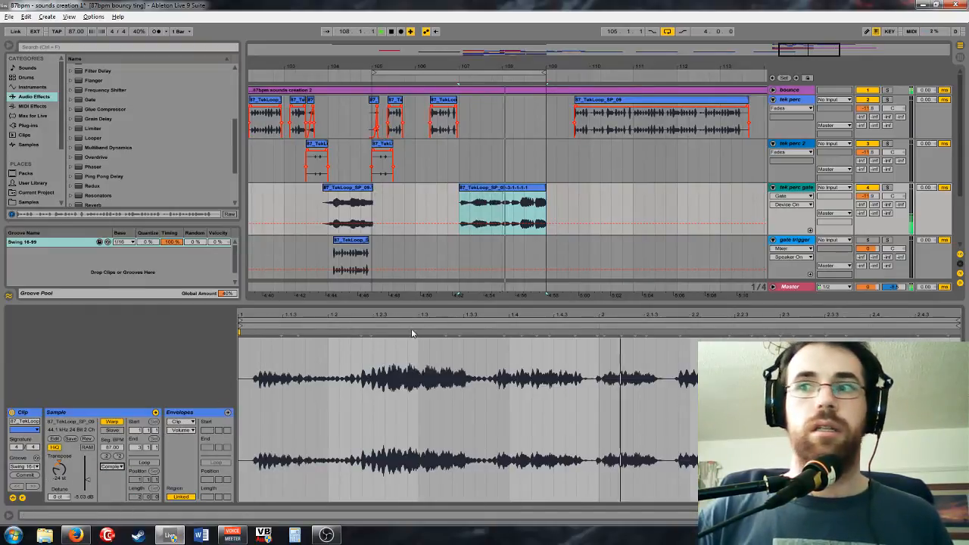
left_click(498, 195)
key("ctrl+j")
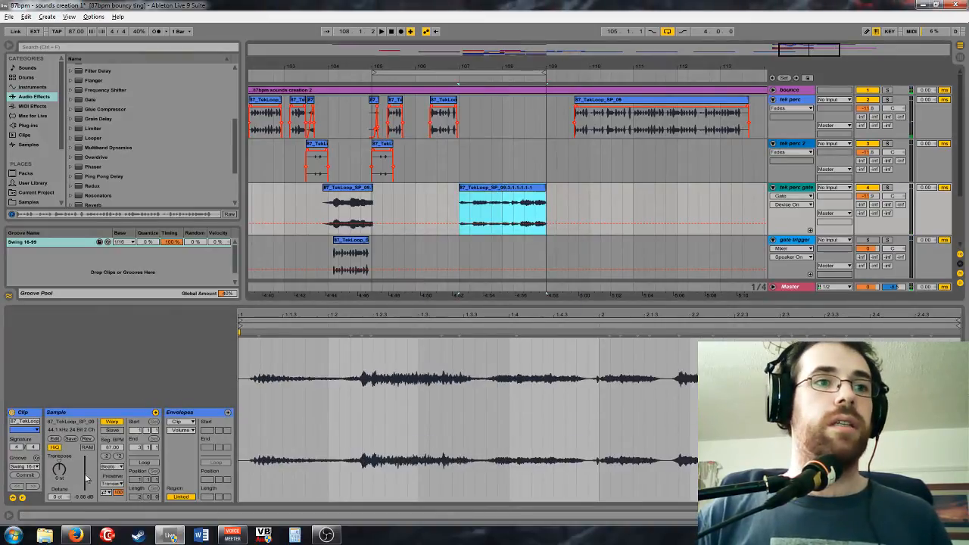
Transpose the clip up 24 semitones in Texture warp mode with grain size 154.15 and flux 64.84, and consolidate it
left_click(60, 470)
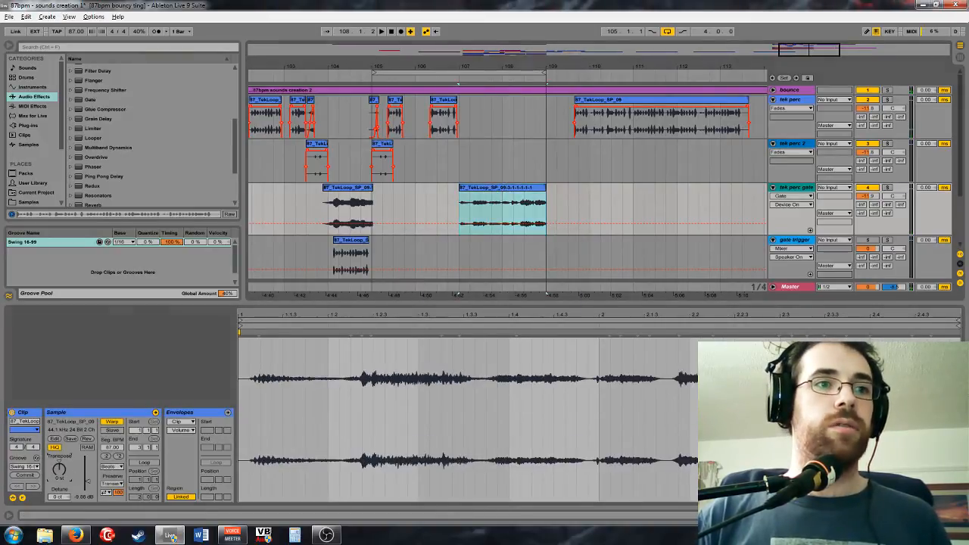
left_click(113, 467)
left_click(119, 493)
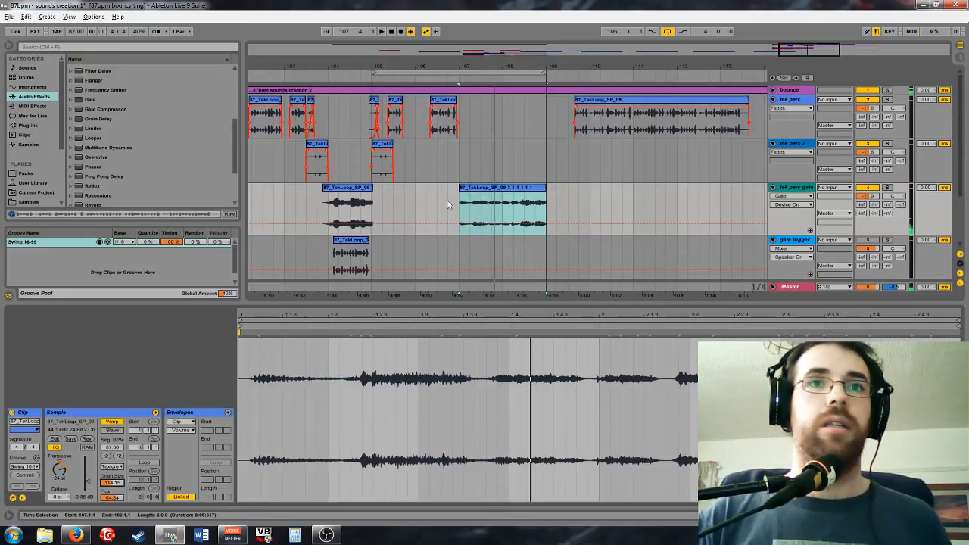
left_click(483, 190)
key("ctrl+j")
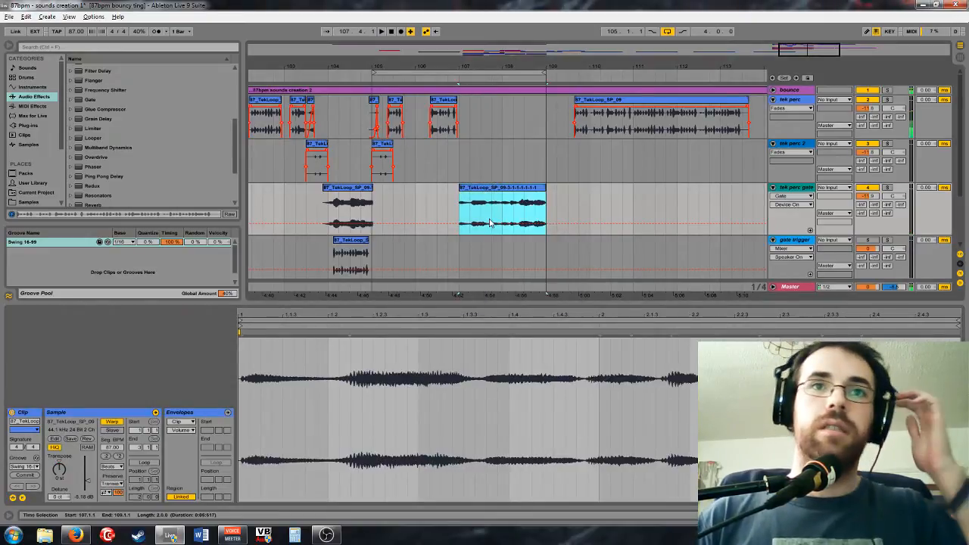
Copy the clip's section from 107.2.2 to 107.3.4 onto the 8 Audio track at bar 102
scroll(483, 191, "up", 2)
left_click(465, 214)
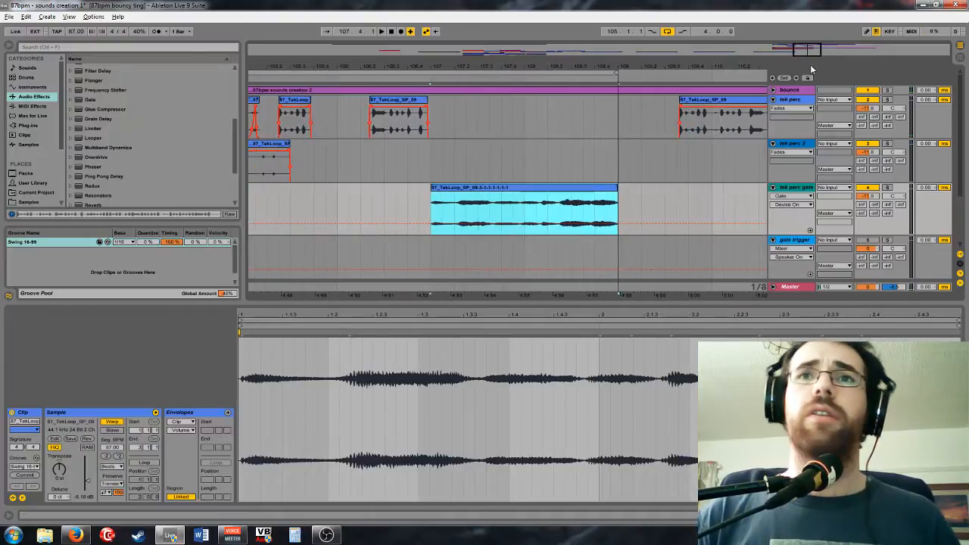
left_click_drag(805, 51, 803, 60)
left_click_drag(480, 210, 538, 218)
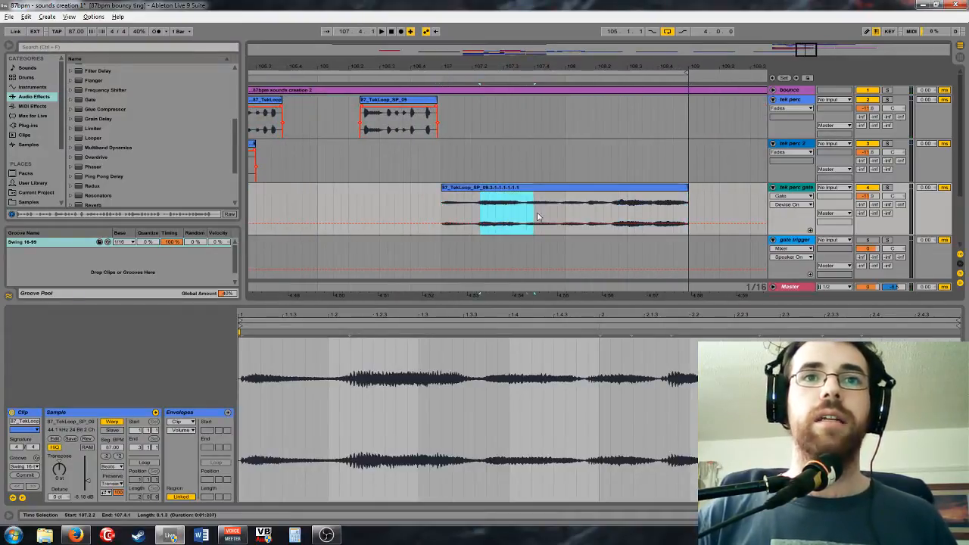
key("minus")
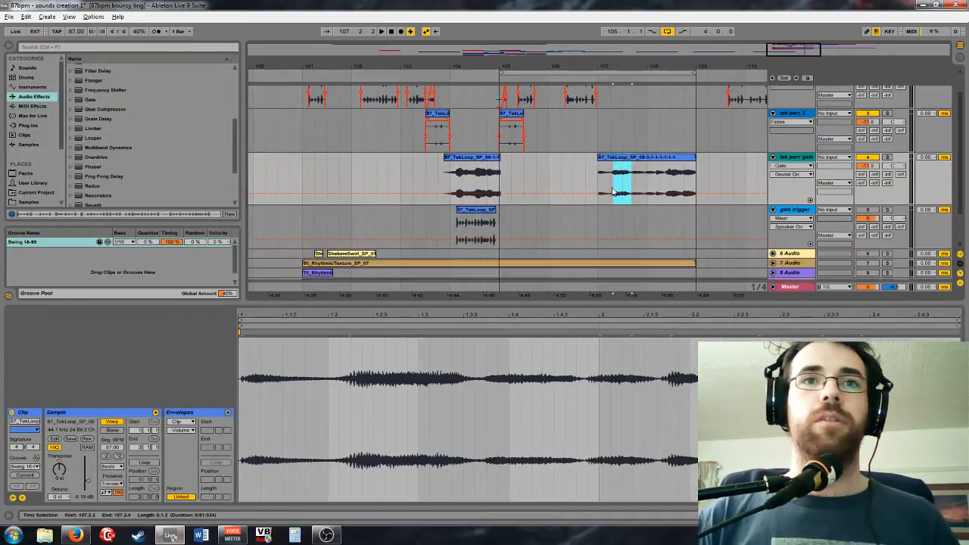
scroll(368, 227, "down", 3)
left_click(351, 229)
key("ctrl+v")
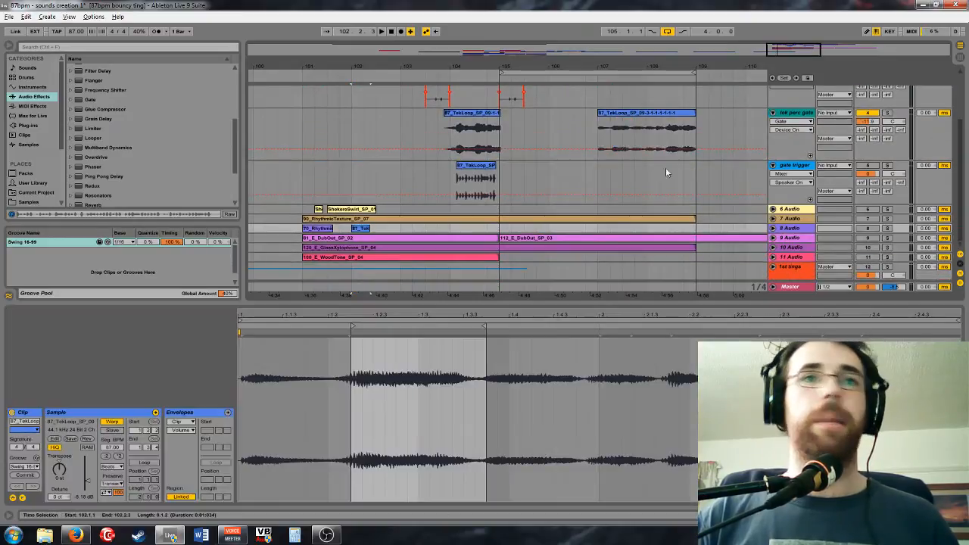
Show the tek perc gate track's devices and switch its Gate back on
scroll(666, 165, "up", 3)
left_click(781, 169)
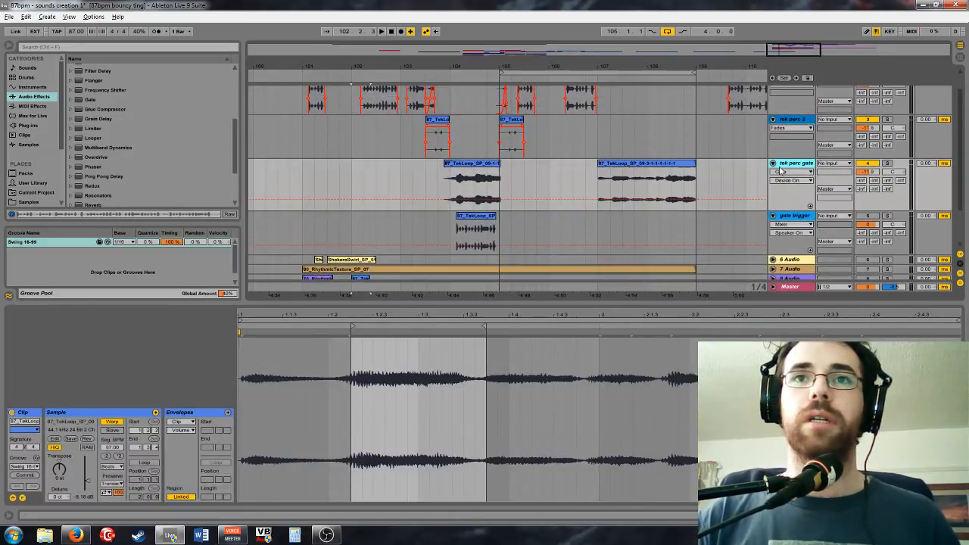
double_click(786, 166)
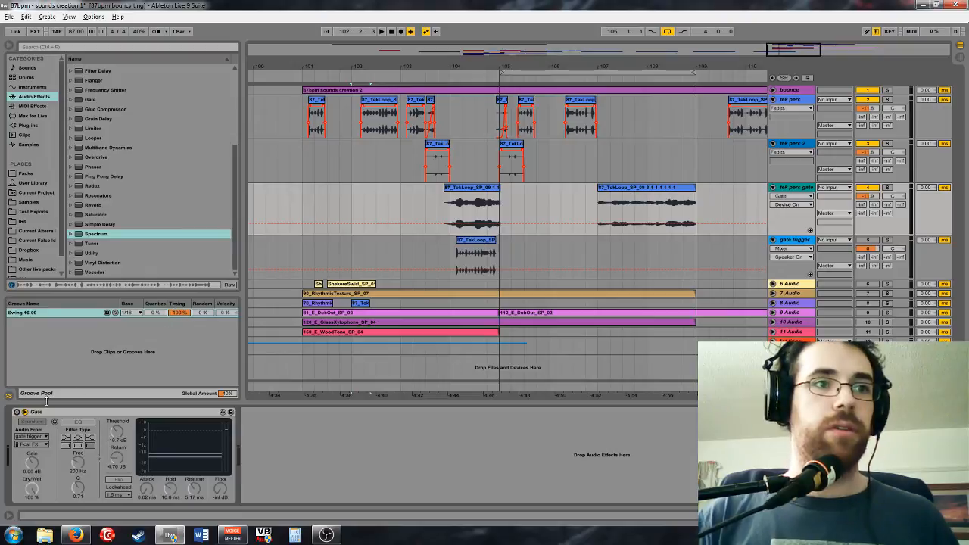
left_click(21, 413)
Copy a three-beat section of the long TekLoop clip around bar 112 to tek perc 2 at 107.1.3 and trim its end to 107.4.1
mouse_move(805, 57)
left_mouse_down()
mouse_move(818, 59)
mouse_move(820, 74)
mouse_move(818, 54)
left_mouse_up()
left_click_drag(719, 67, 663, 82)
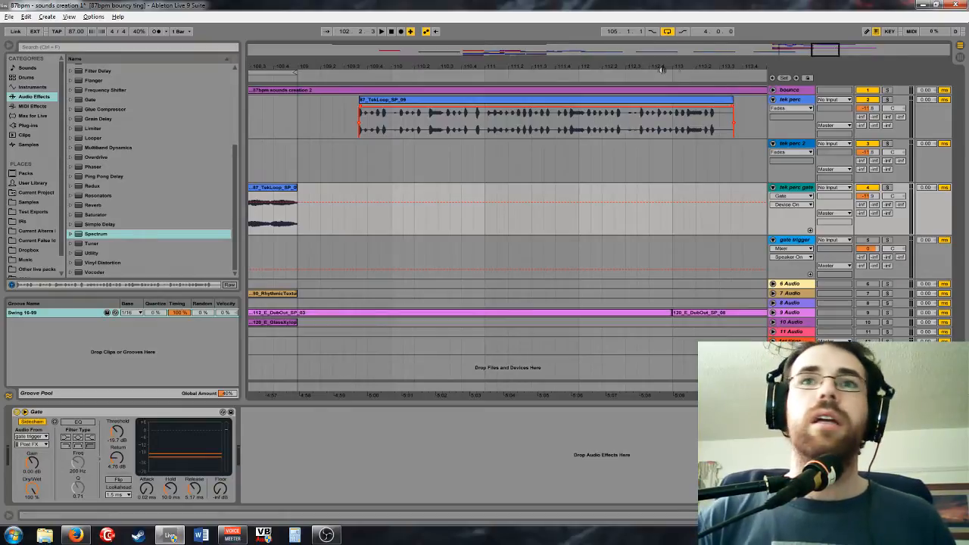
left_click(586, 125)
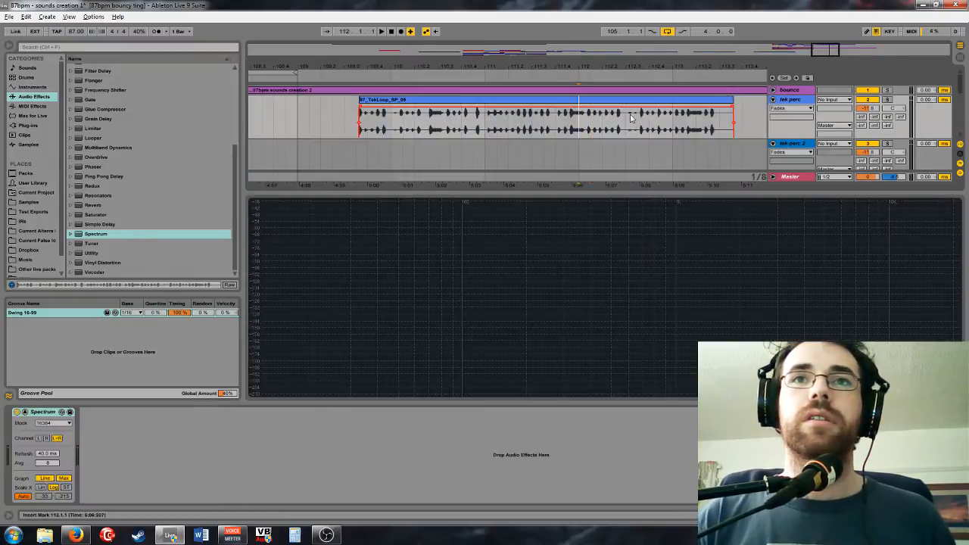
left_click_drag(558, 127, 624, 131)
left_click_drag(823, 50, 800, 56)
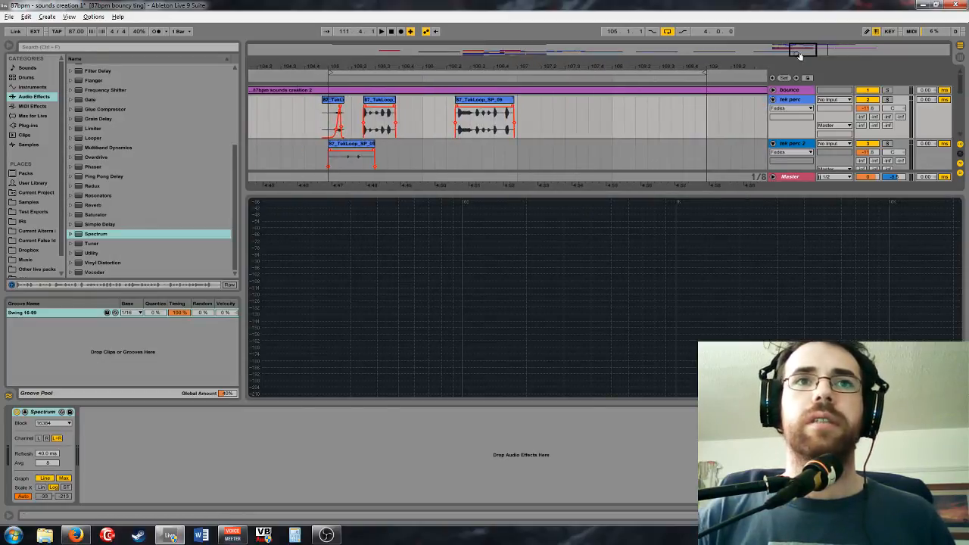
scroll(668, 145, "down", 2)
left_click(530, 122)
key("ctrl+v")
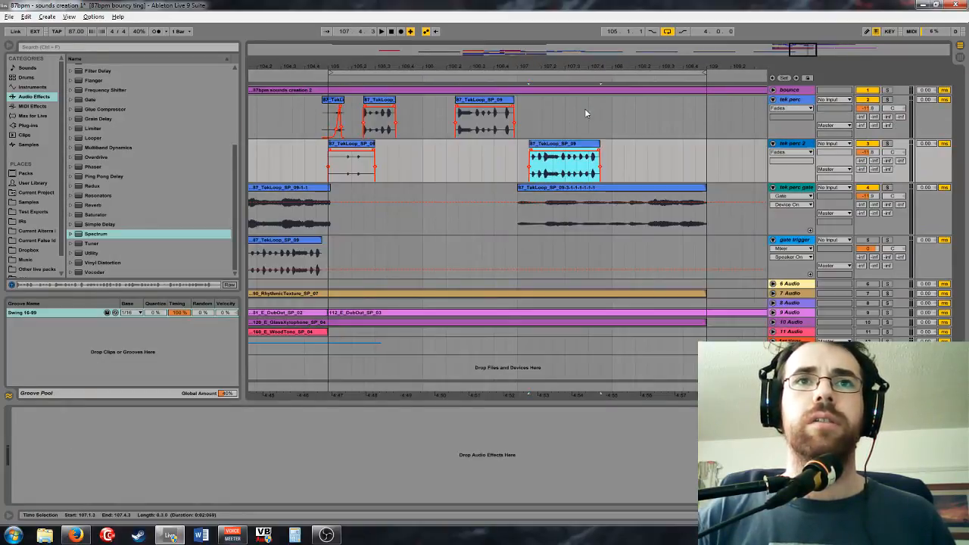
left_click_drag(598, 144, 587, 143)
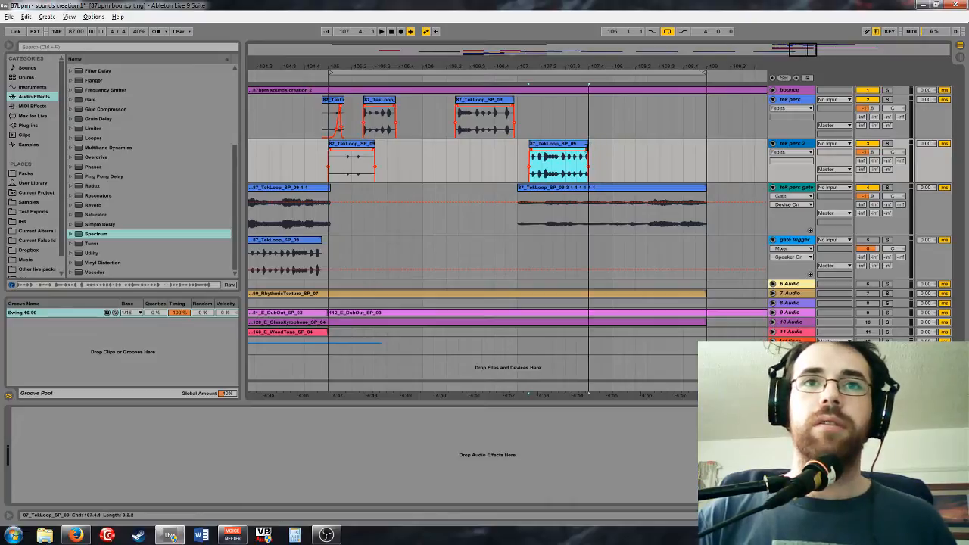
Trim the end of the tek perc 2 clip at 107.1.3 to 107.3.4 and nudge the clip slightly earlier
left_click_drag(803, 50, 805, 80)
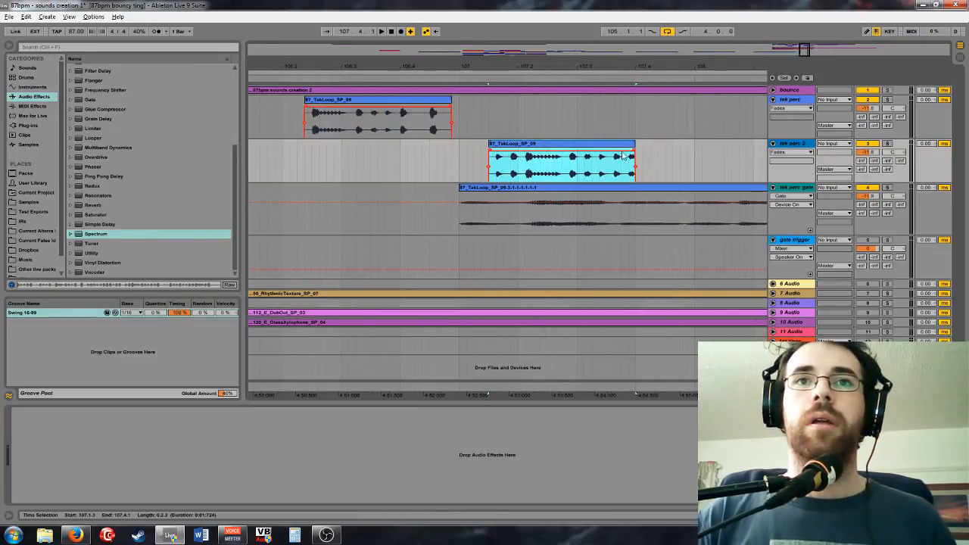
left_click(540, 151)
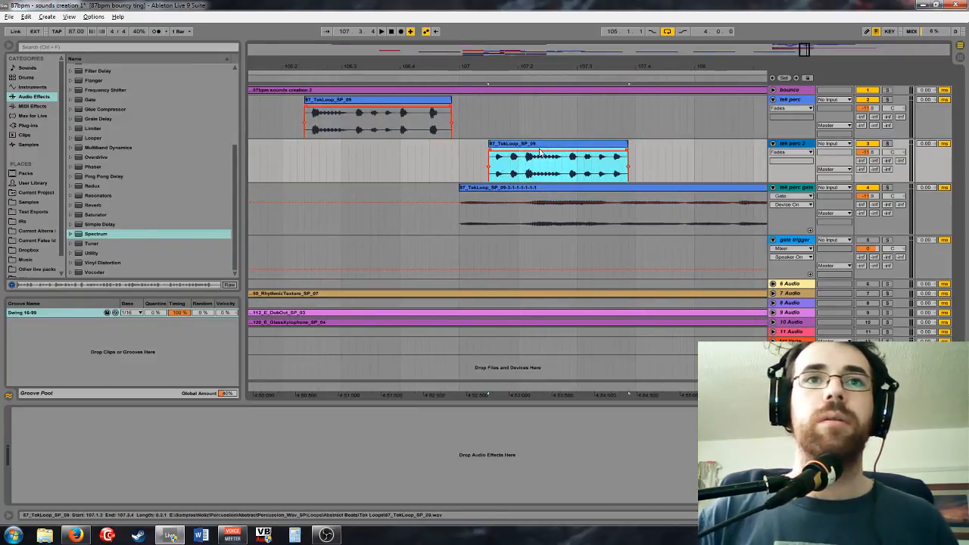
left_click_drag(564, 150, 556, 149)
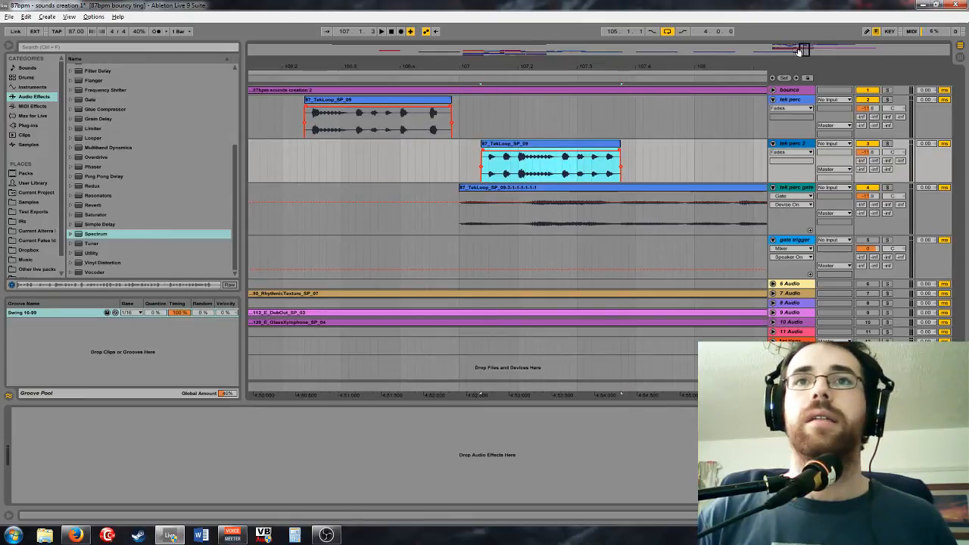
Copy the long TekLoop clip starting at 109.3.3 on tek perc to tek perc 2 at 108.1.1
left_click_drag(805, 50, 816, 47)
left_click(620, 114)
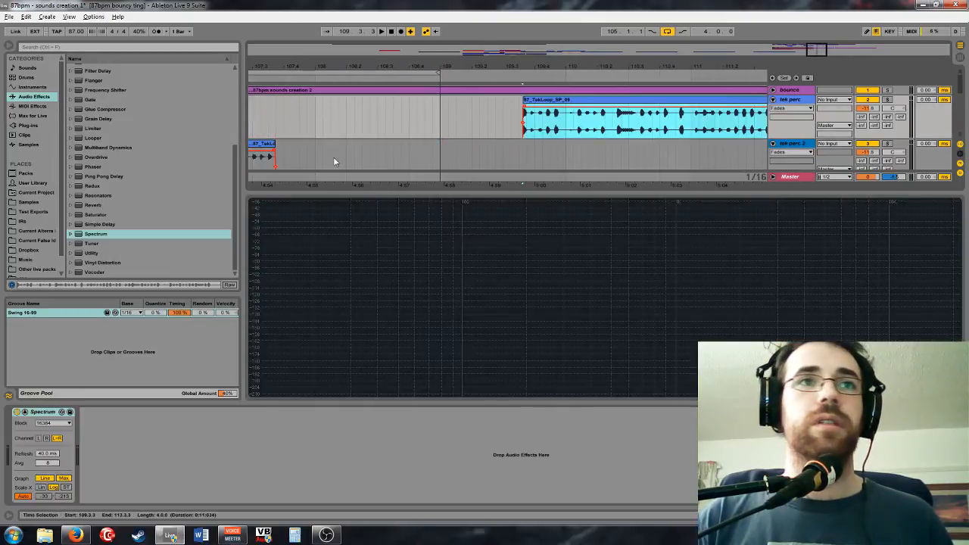
left_click_drag(810, 51, 808, 51)
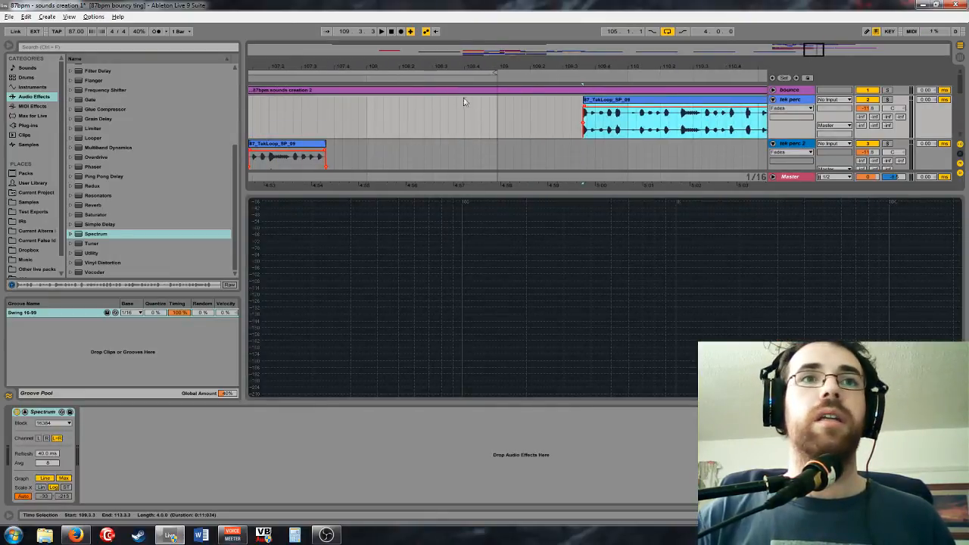
scroll(454, 110, "down", 1)
left_click(370, 142)
key("ctrl+v")
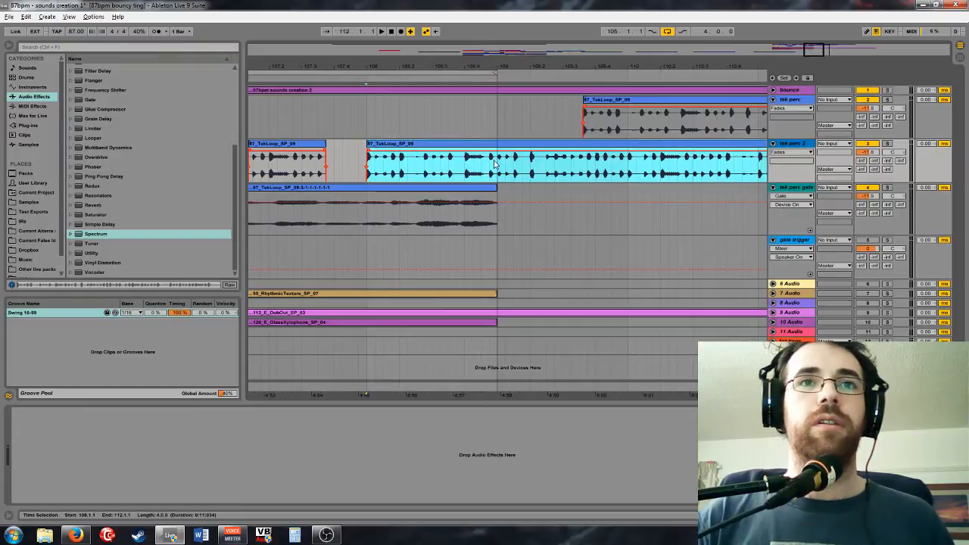
Split the pasted tek perc 2 clip at 109.1.1 and delete the part after the split
left_click(497, 165)
key("ctrl+e")
left_click(525, 144)
key("Delete")
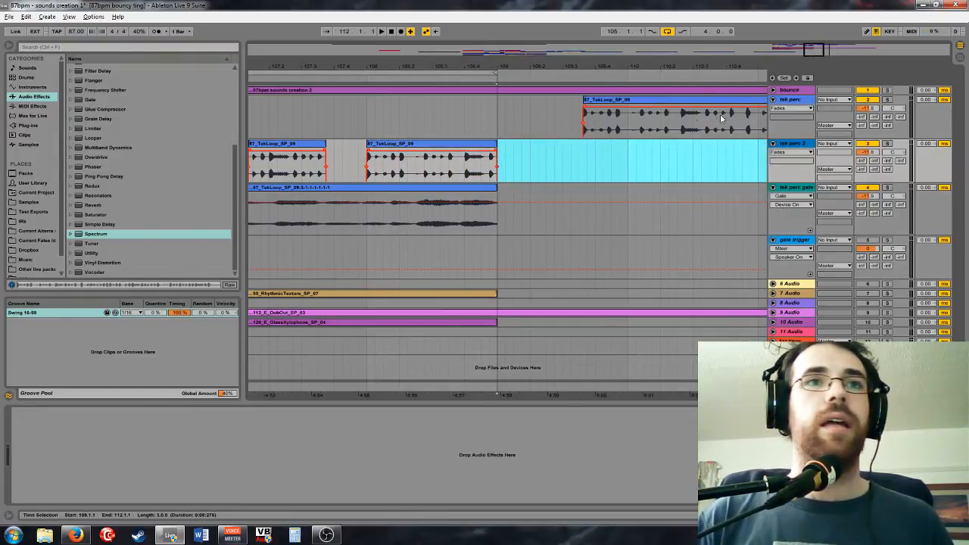
Copy the short roll at 110.2.3 from tek perc to tek perc 2 at 107.4.1 and reverse it
left_click_drag(703, 120, 684, 126)
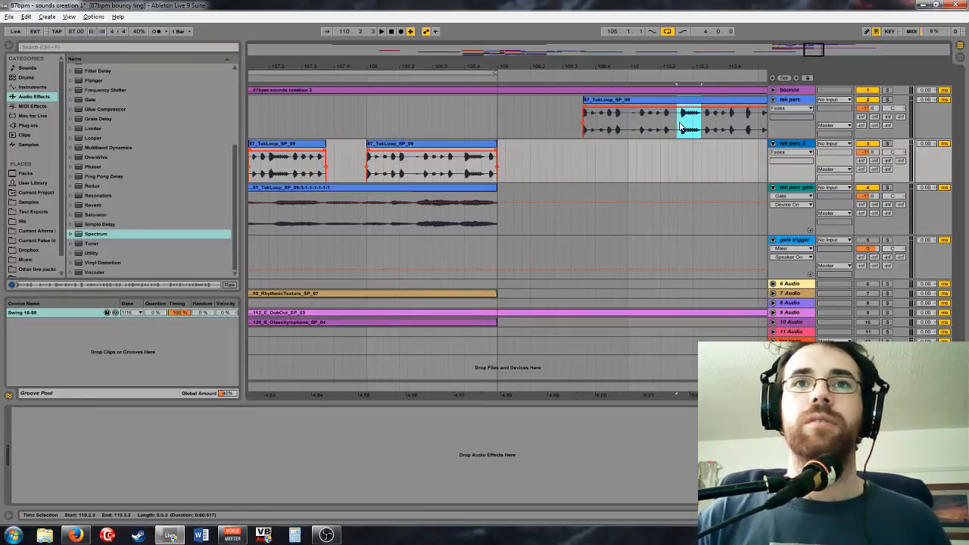
key("ctrl+c")
left_click(334, 165)
key("ctrl+v")
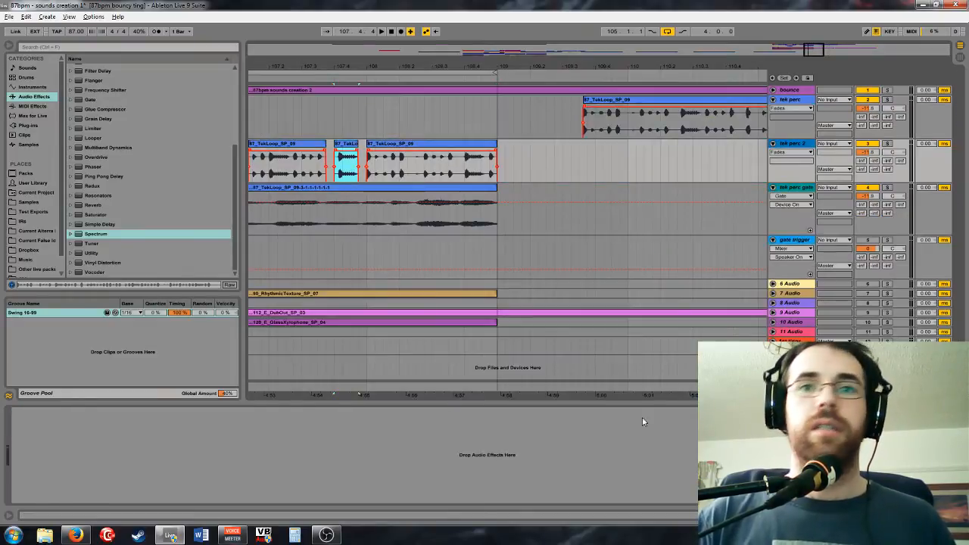
double_click(350, 162)
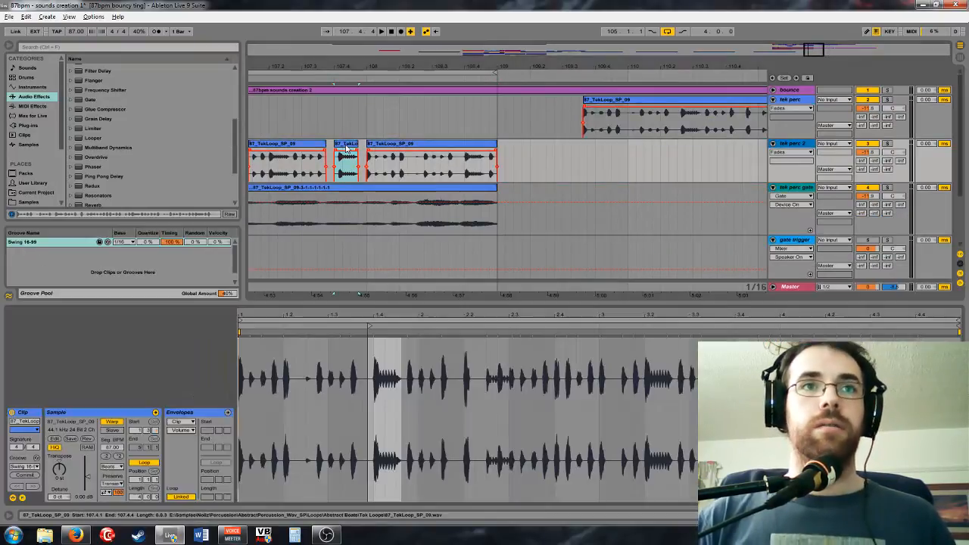
left_click(87, 439)
Listen to the tek perc 2 clips together with the tek perc gate clip from 107.1.1
left_click_drag(813, 50, 728, 182)
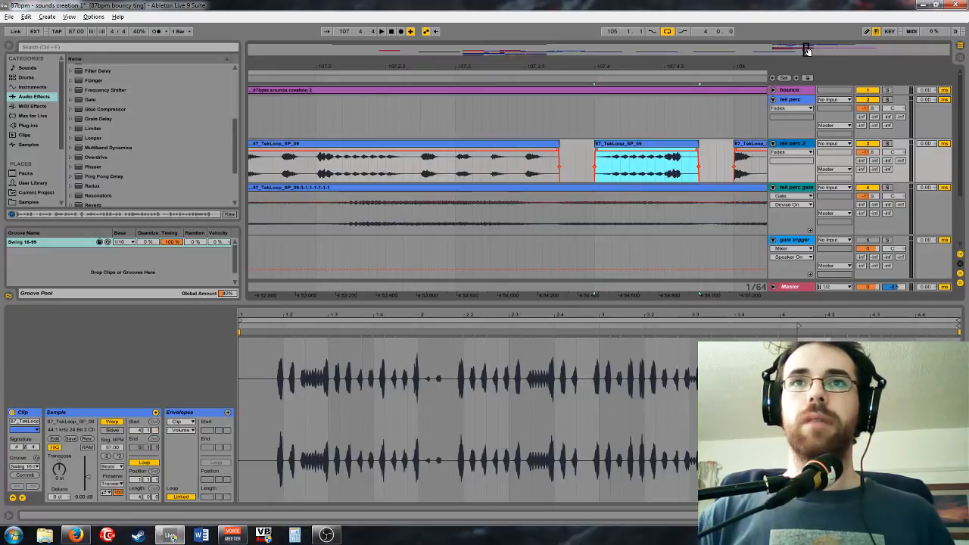
left_click_drag(807, 52, 808, 4)
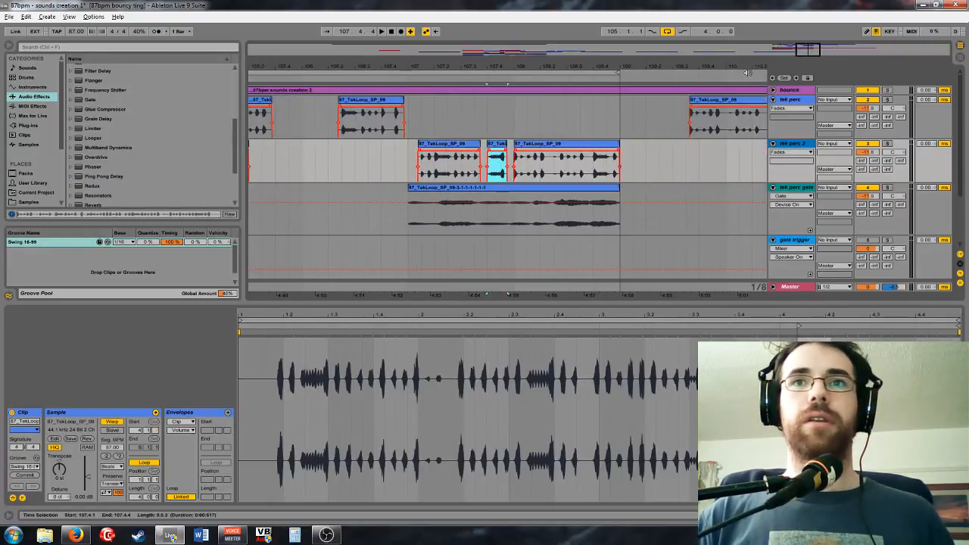
left_click(408, 161)
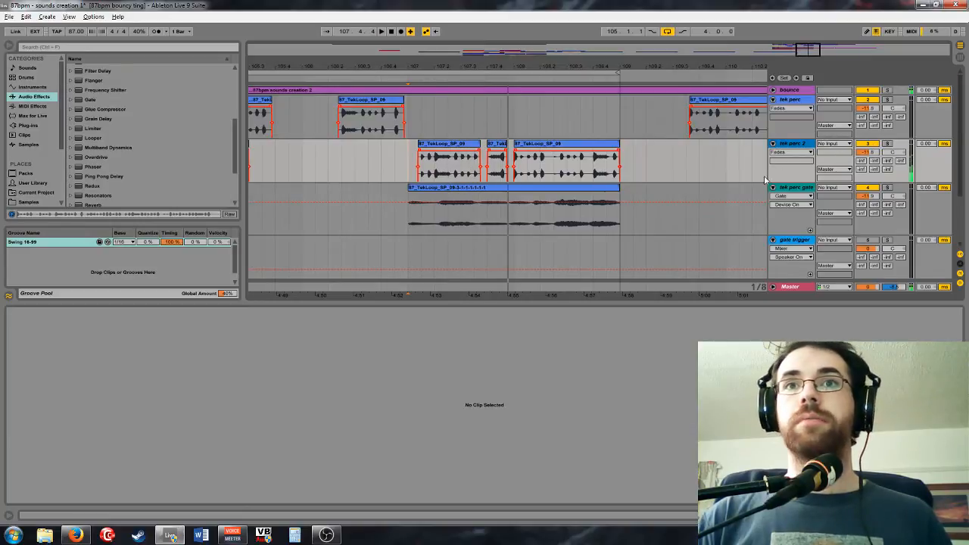
Swap the material at 107.1.1 to 109.1.1: put the three short clips on tek perc gate and the long consolidated clip on tek perc 2
left_click(542, 199)
key("Delete")
left_click_drag(409, 159, 620, 174)
left_click_drag(566, 145, 565, 195)
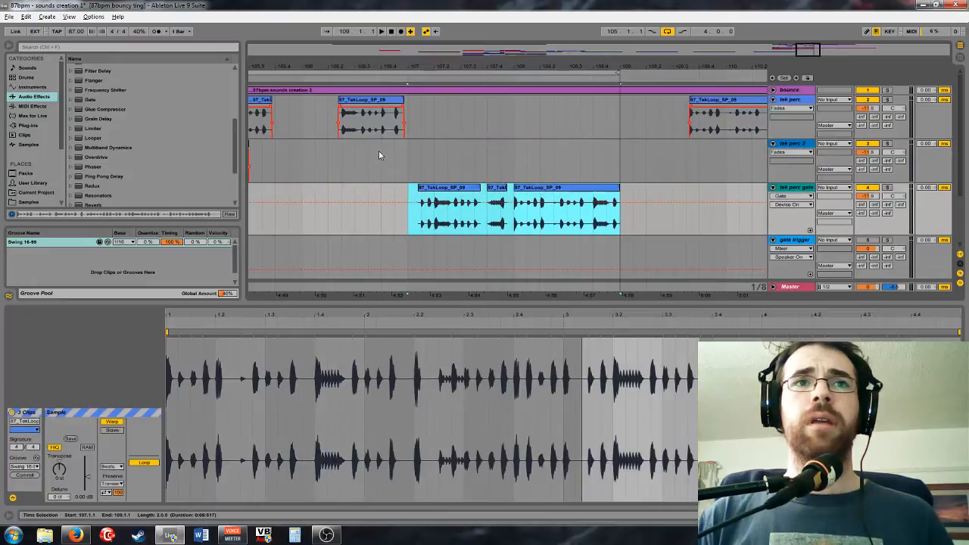
left_click(409, 157)
key("ctrl+v")
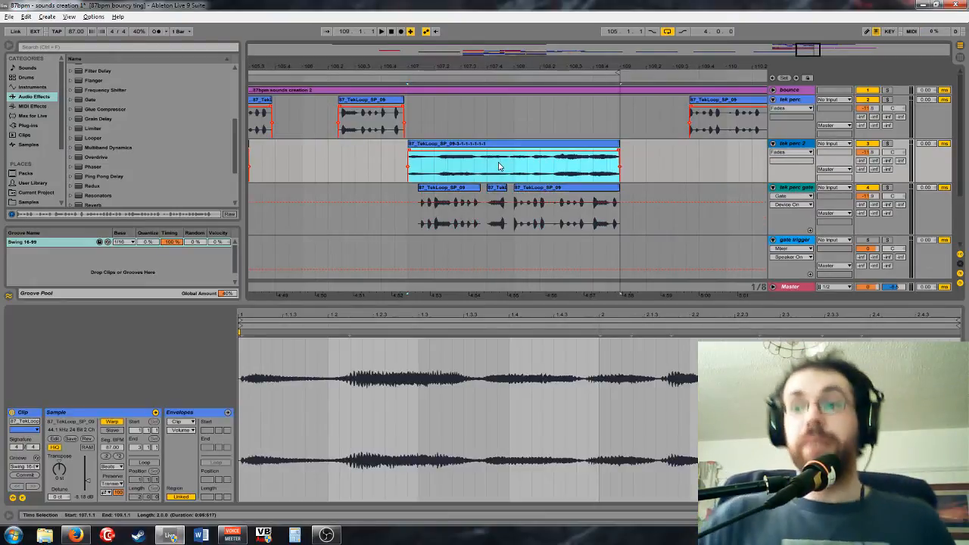
Play back the swapped clips and examine the devices on tek perc 2 and tek perc gate
key("space")
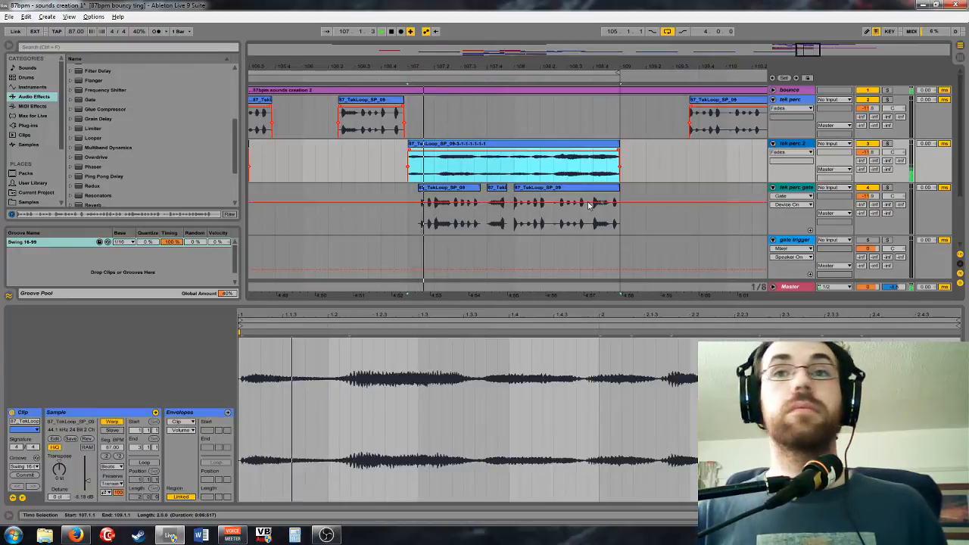
left_click(808, 144)
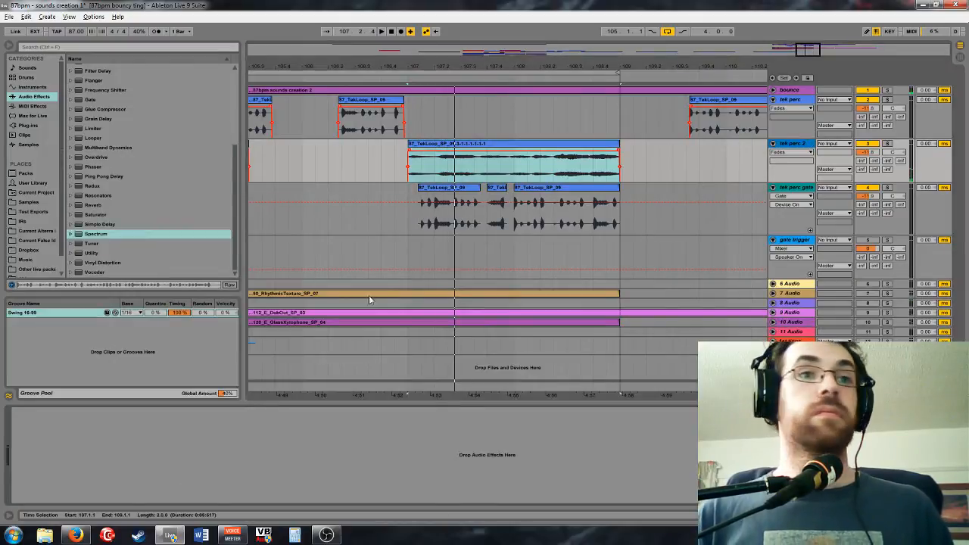
left_click(800, 190)
left_click(556, 145)
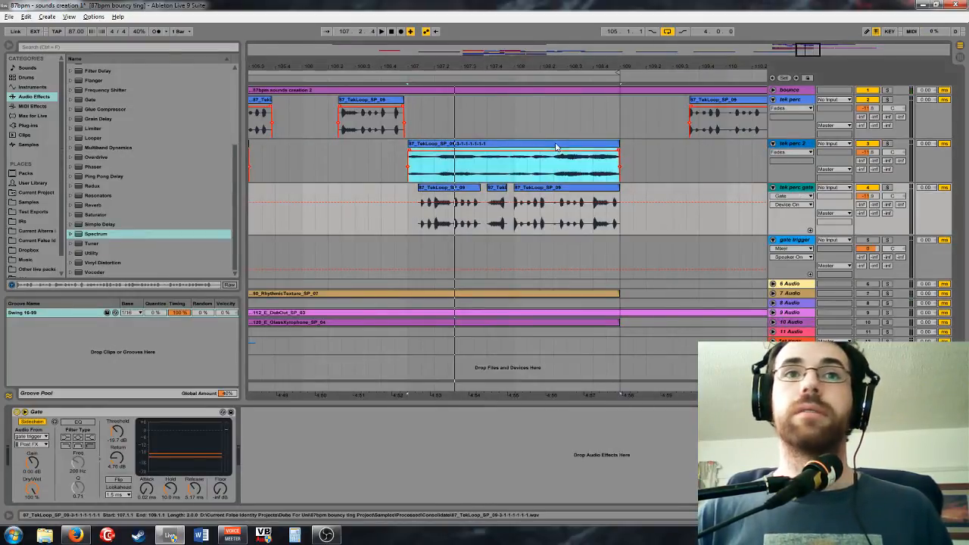
Move the three short clips from tek perc gate to gate trigger at 107.1.1 and the long clip from tek perc 2 to tek perc gate
left_click(580, 196)
left_click_drag(580, 195, 413, 220)
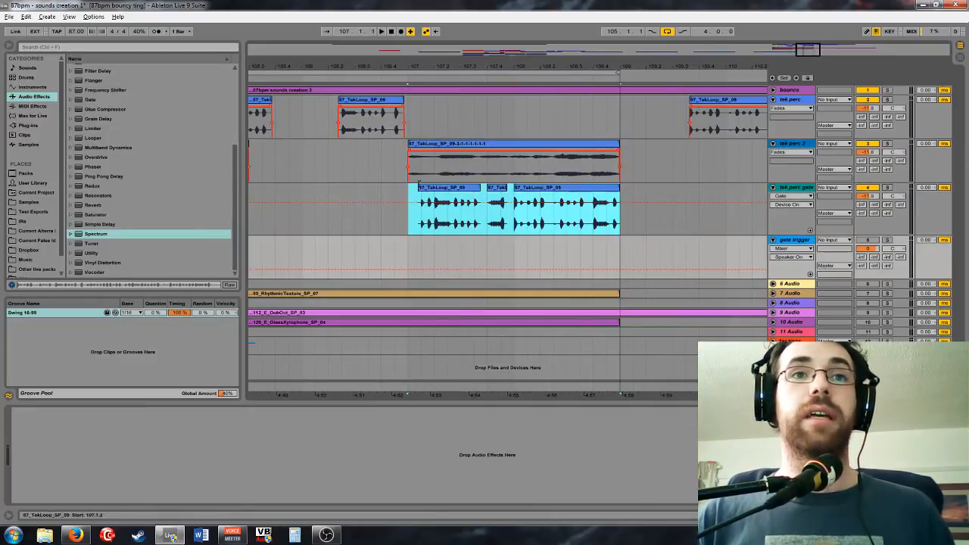
key("Delete")
left_click(407, 259)
key("ctrl+v")
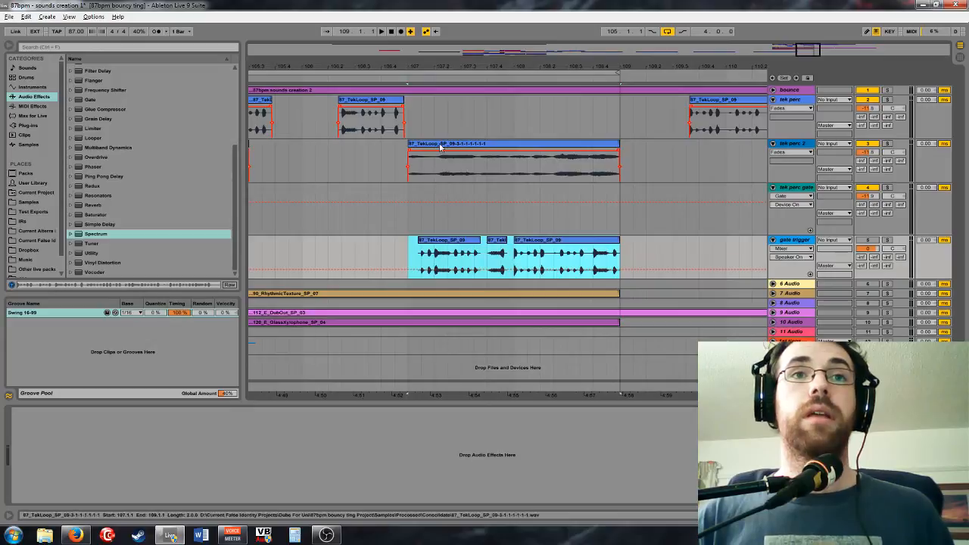
left_click_drag(442, 144, 438, 198)
Listen to the gated clip, set the Gate's threshold to -18.9 dB and automate it down to about -21.3 dB from 106.4.3
left_click(393, 196)
key("space")
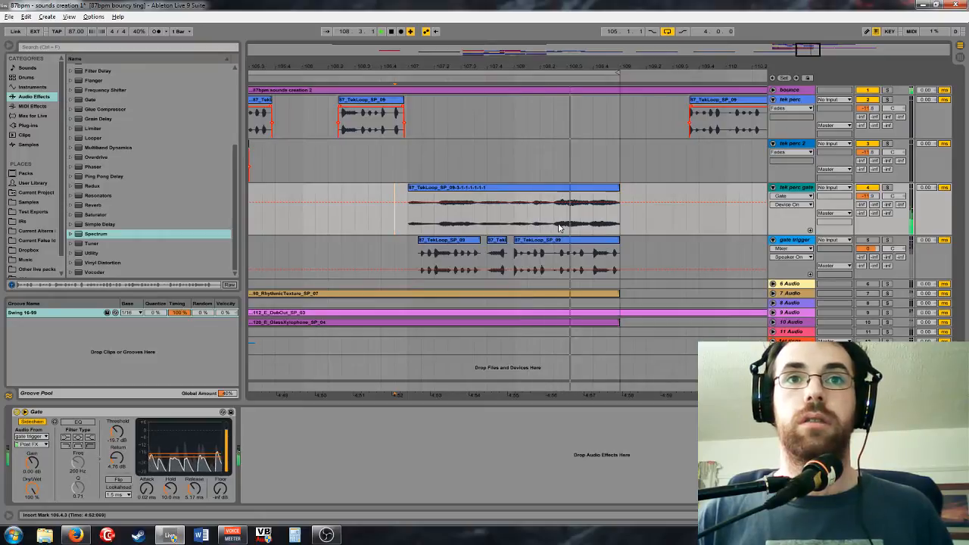
key("space")
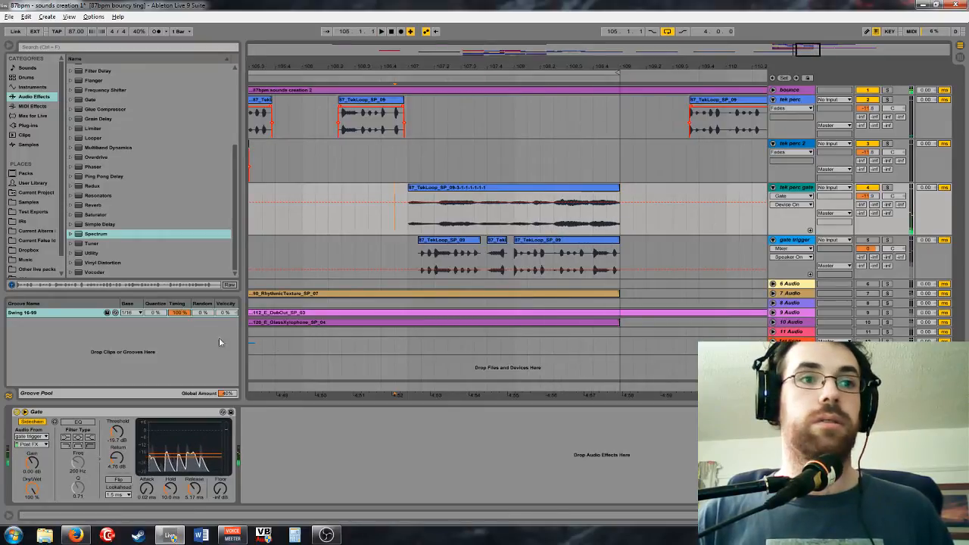
left_click_drag(119, 432, 120, 429)
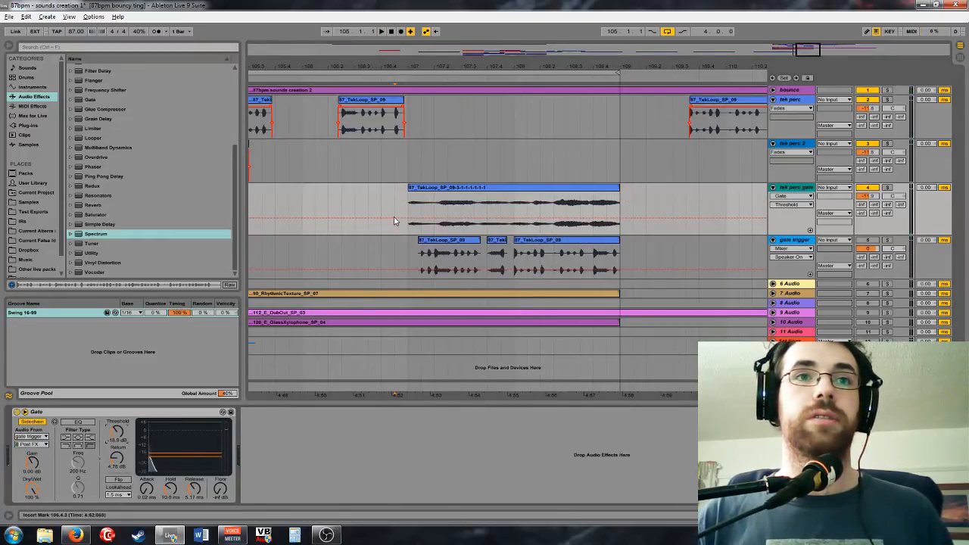
left_click_drag(394, 220, 395, 220)
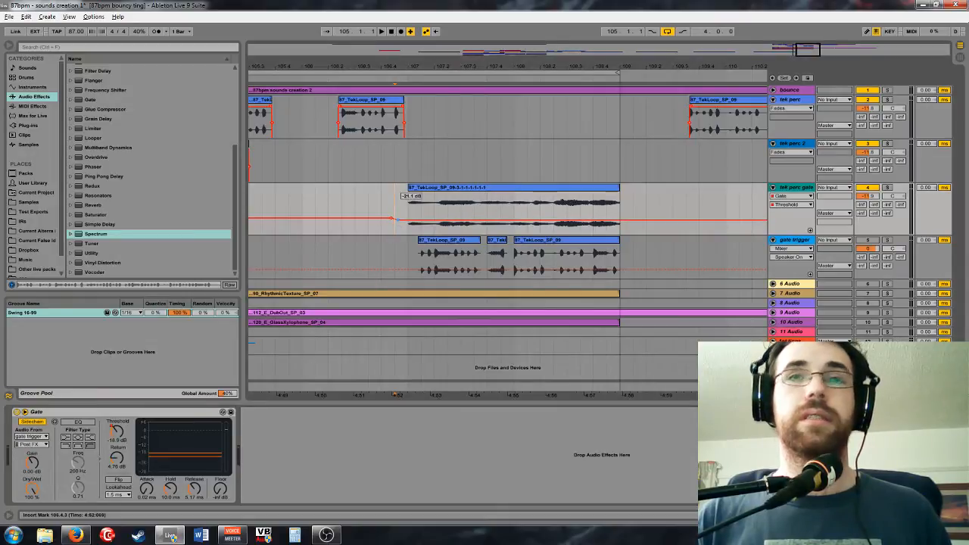
During playback, remove the short reversed clip from gate trigger and extend the clip before it to 107.4.1
key("space")
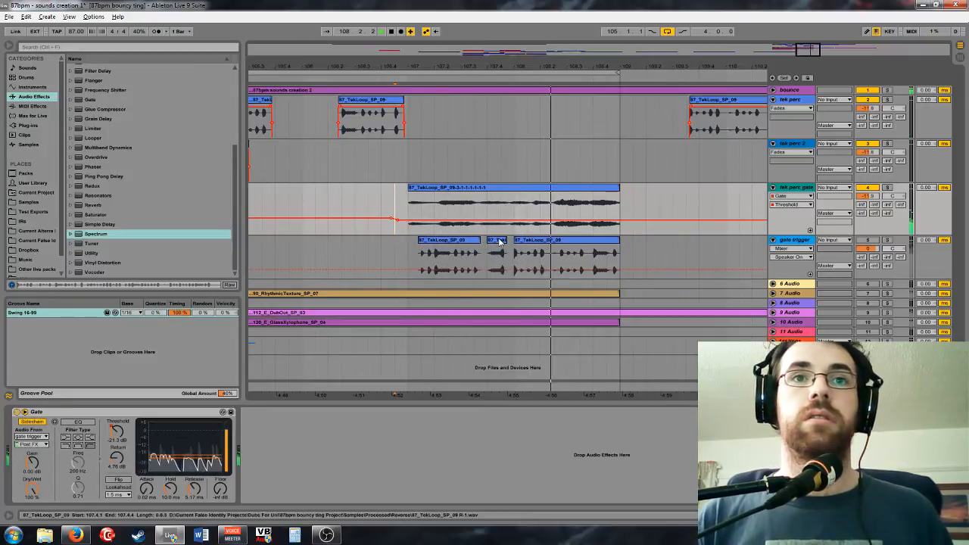
left_click_drag(489, 250, 515, 244)
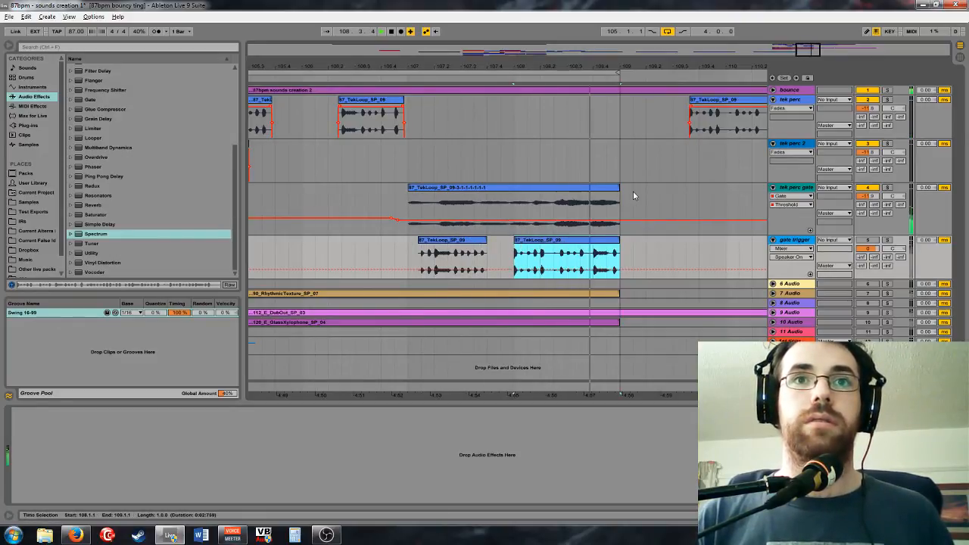
key("space")
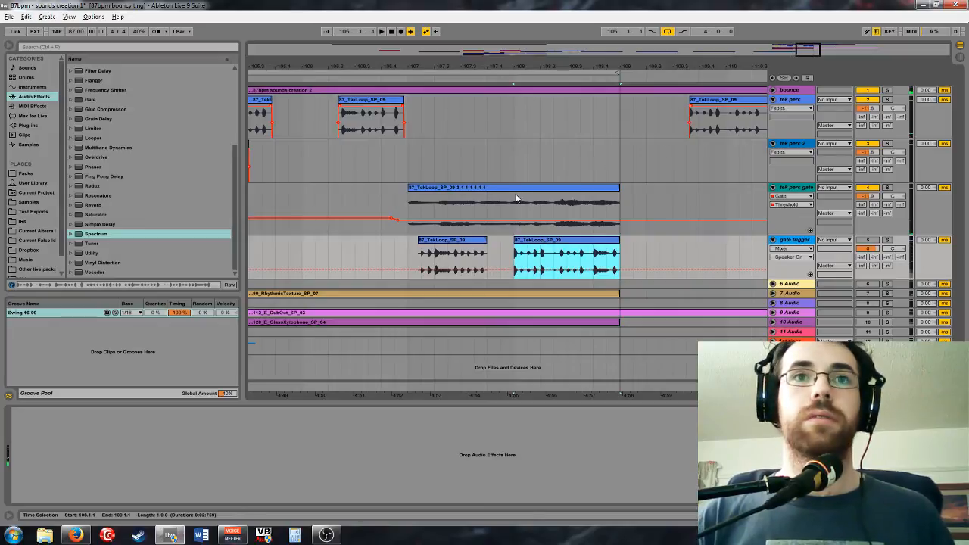
Draw a transposition envelope on the tek perc gate clip from +8 st to 0 at 1.2, with a dip and a peak of about +11 st before 1.3
double_click(479, 229)
left_click(182, 430)
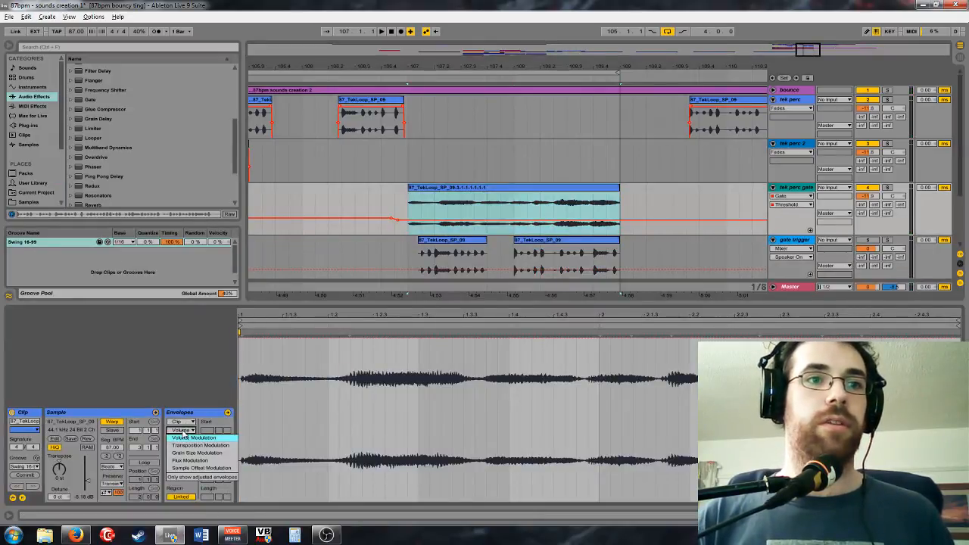
left_click(219, 439)
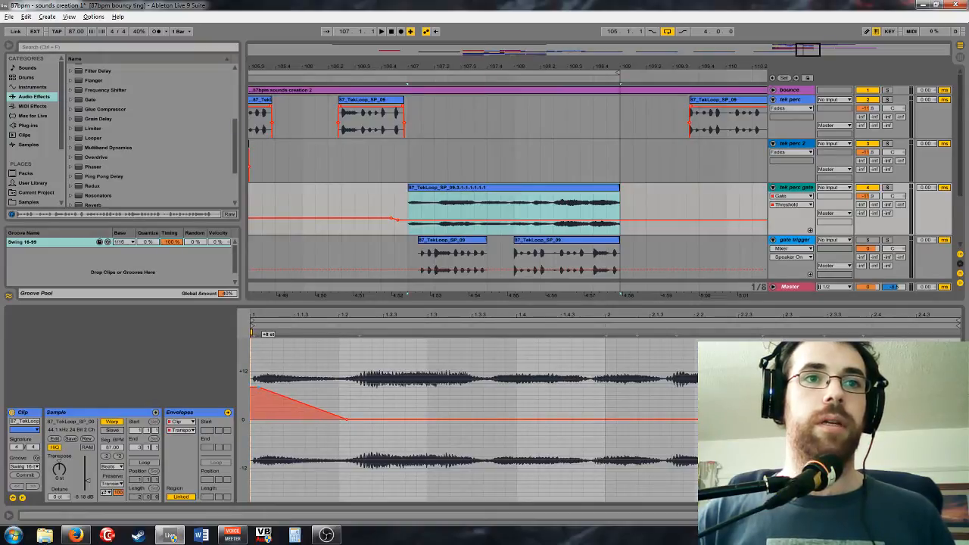
key("space")
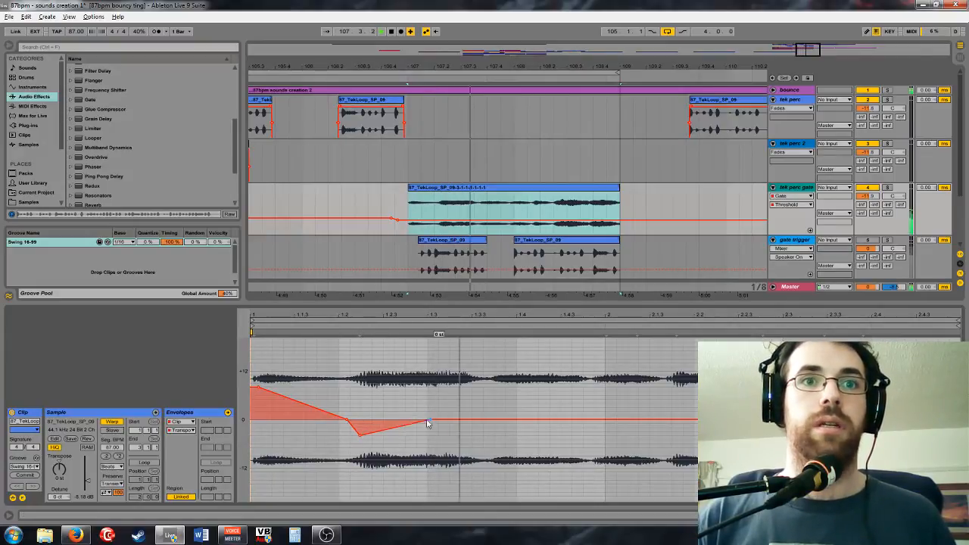
left_click_drag(399, 427, 398, 376)
Try Texture as the tek perc gate clip's warp mode, and settle on Tones
left_click(120, 466)
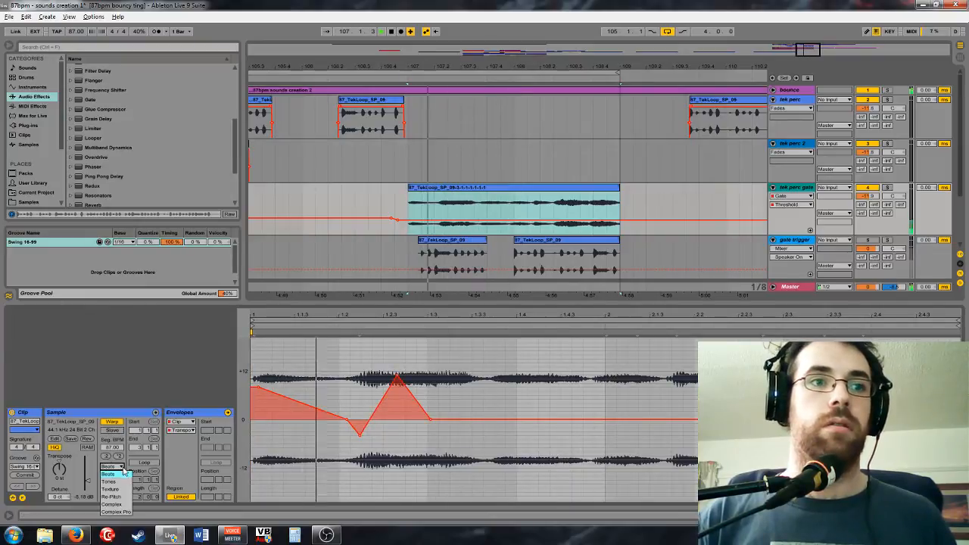
left_click(110, 489)
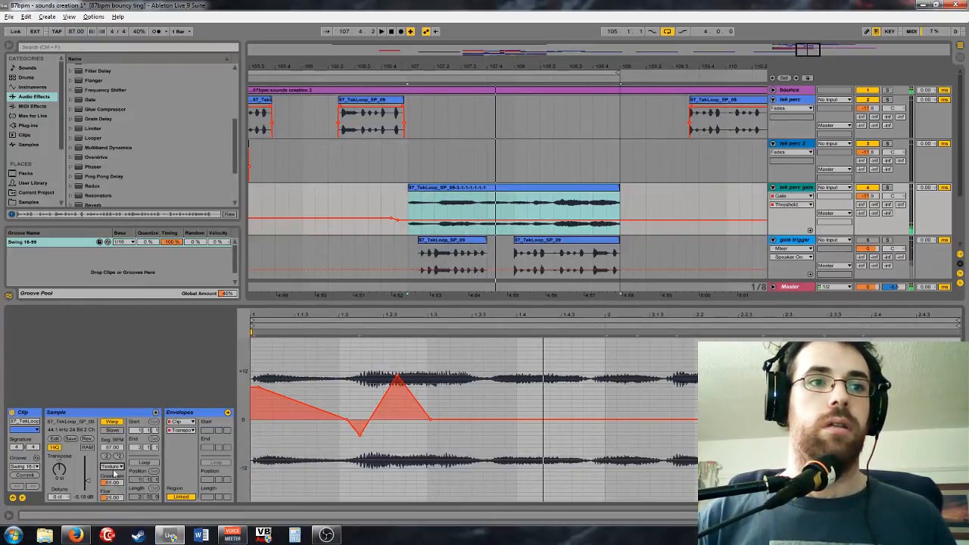
left_click(112, 467)
left_click(110, 481)
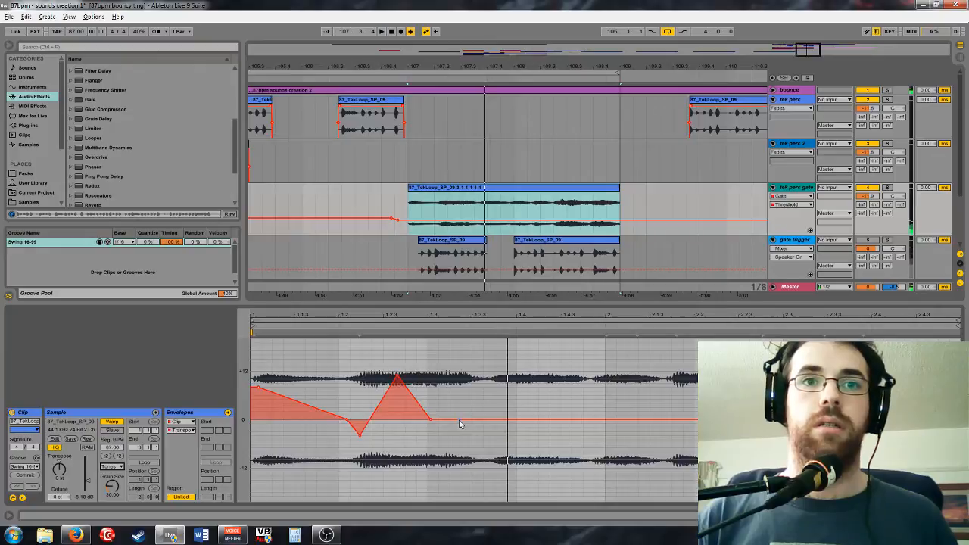
Extend the transposition envelope with a rise to about +8 st before 1.4 and a dip to about -13 st at beat 2, returning to 0 at 2.2
left_click_drag(458, 421, 515, 419)
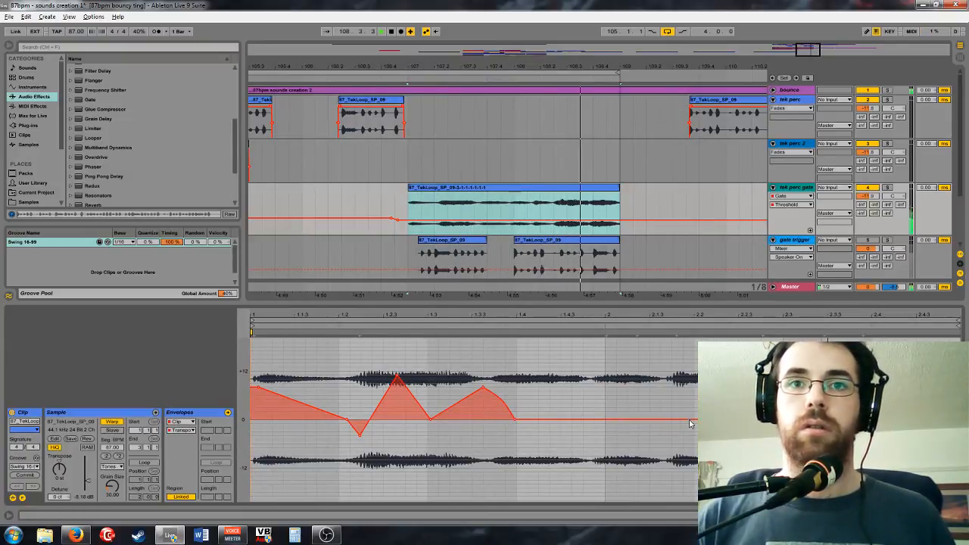
left_click_drag(608, 421, 600, 462)
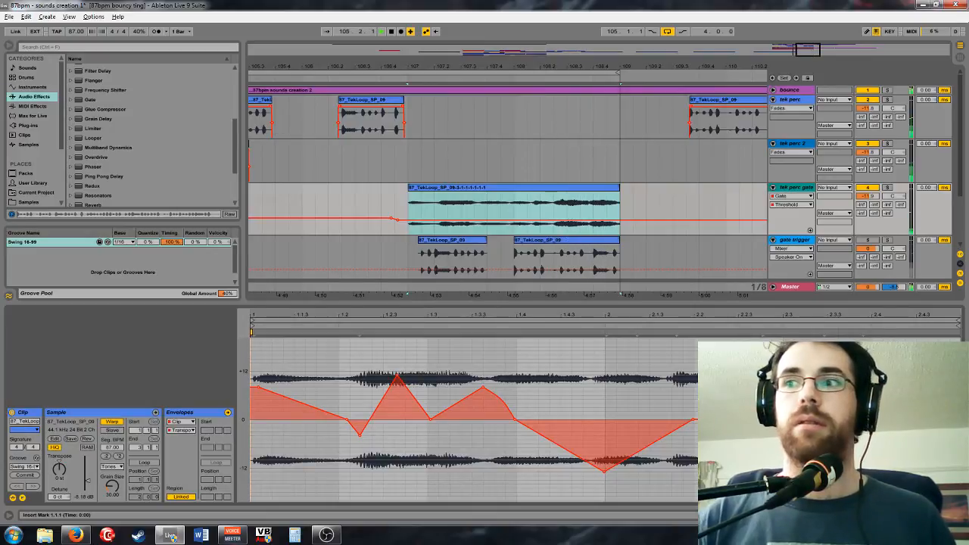
Extend the loop to eight bars starting at 101.1.1, play it, and collapse all the arrangement tracks
left_click_drag(807, 51, 786, 53)
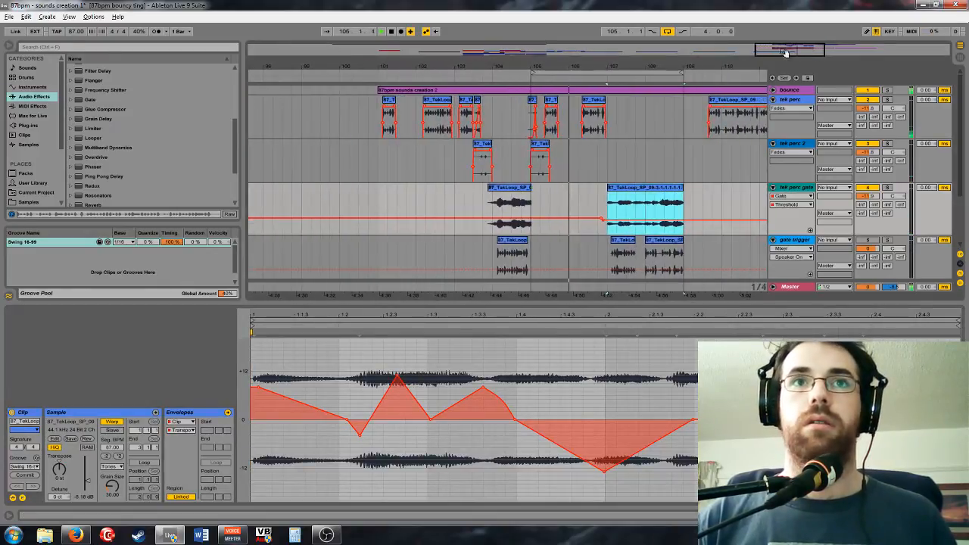
left_click_drag(532, 74, 379, 75)
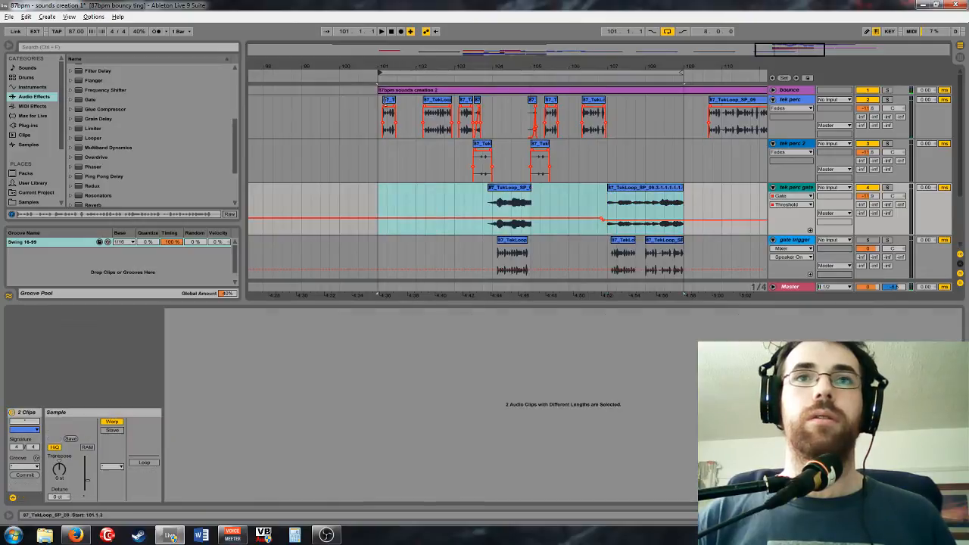
left_click_drag(772, 53, 773, 52)
left_click(772, 100, "alt")
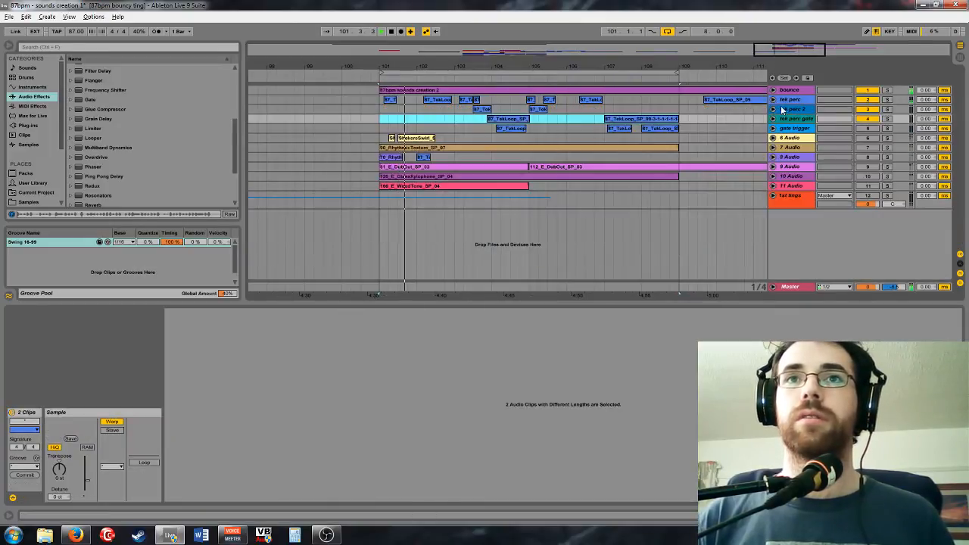
Group the four tracks from tek perc through gate trigger and name the group tek perc G
left_click(791, 129)
left_click(790, 100, "shift")
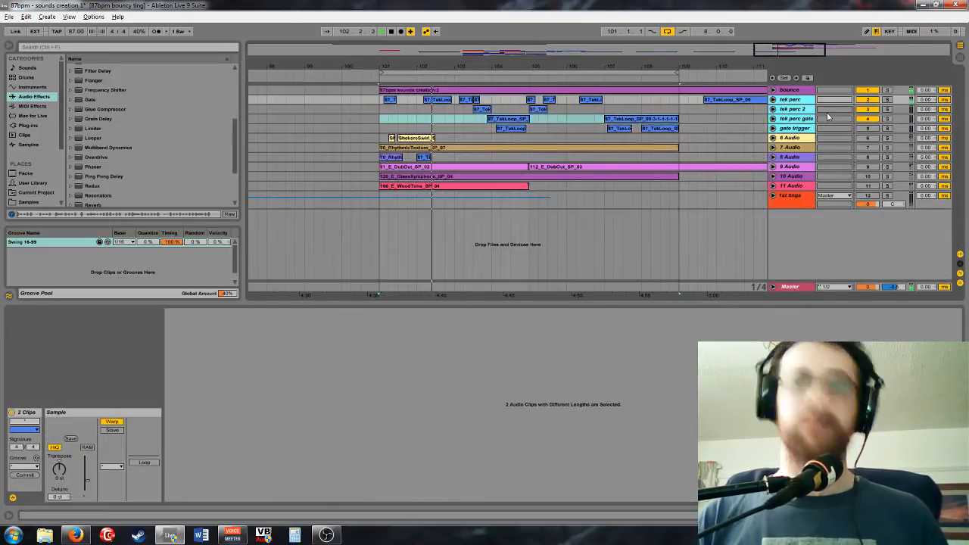
key("ctrl+g")
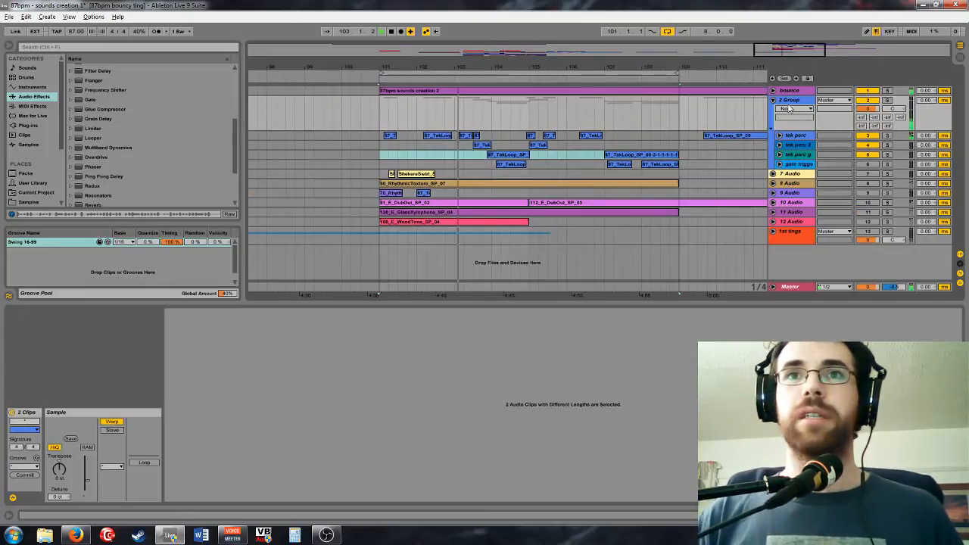
key("ctrl+r")
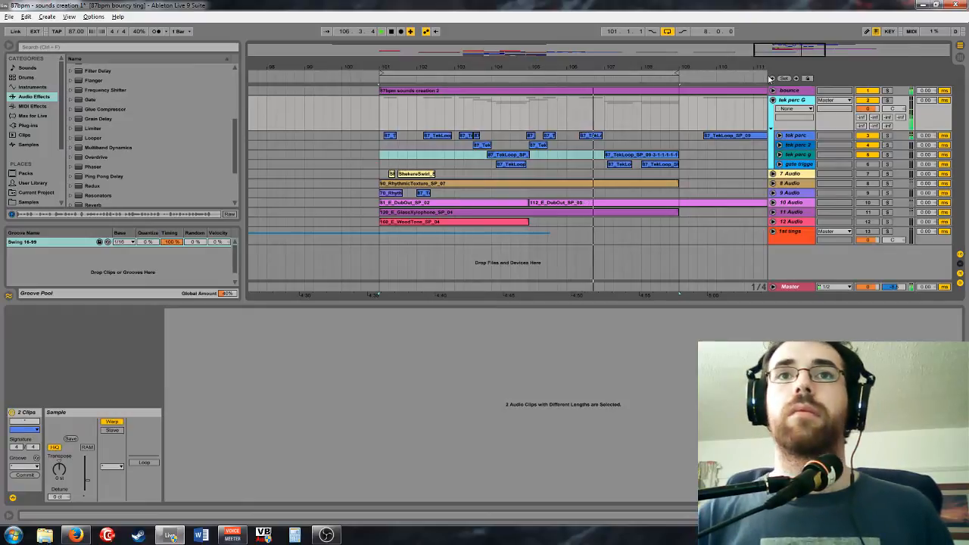
Load the iZotope Trash 2 distortion plug-in on the tek perc G group
left_click_drag(796, 50, 794, 112)
left_click(794, 112)
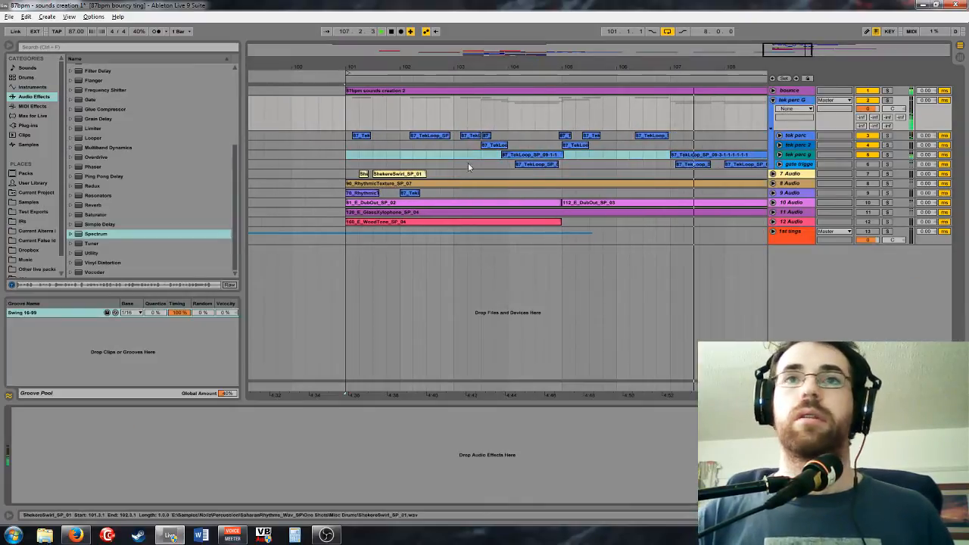
left_click(29, 125)
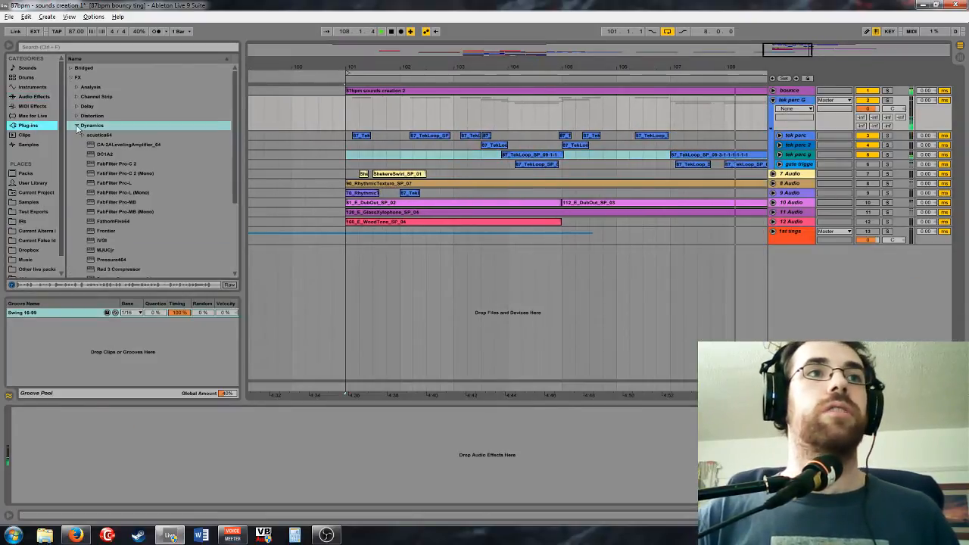
left_click(77, 125)
left_click(78, 116)
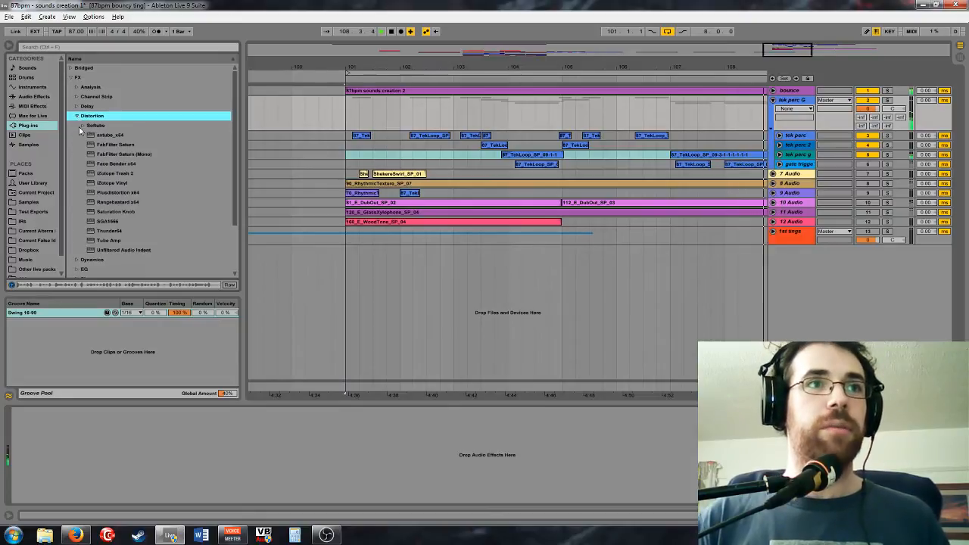
left_click(118, 174)
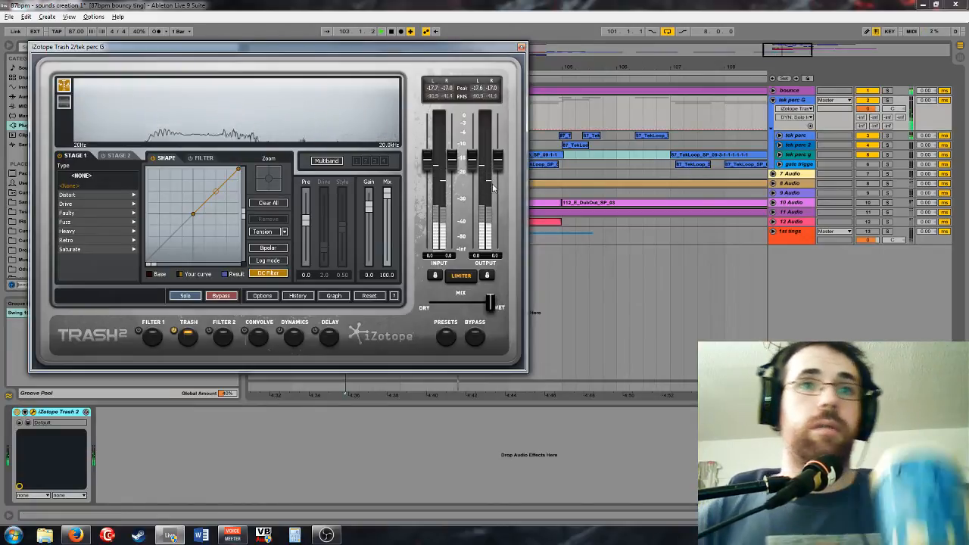
Apply Harmonic Control distortion in Stage 1 with drive 3.4 and mix 35.8, and lower the output to -6.3 dB
left_click(68, 204)
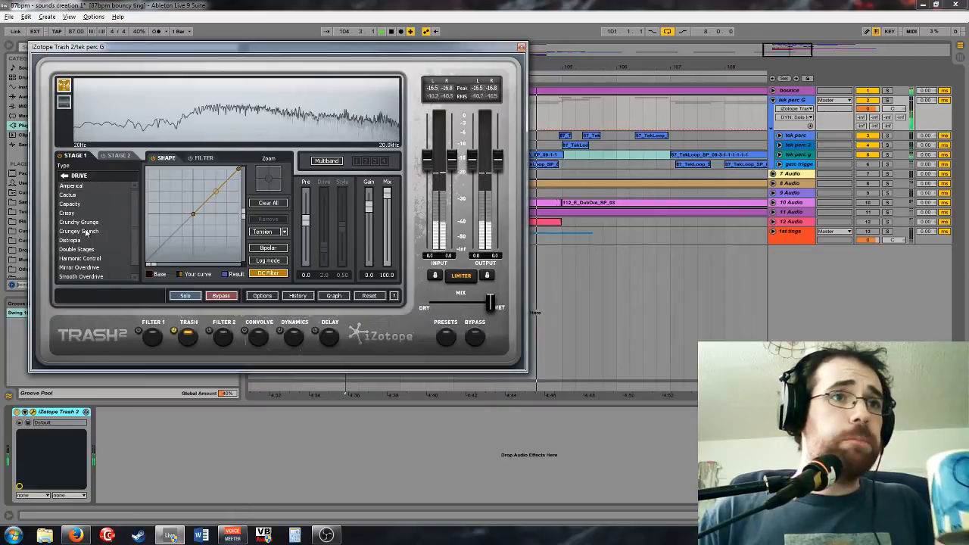
left_click(84, 258)
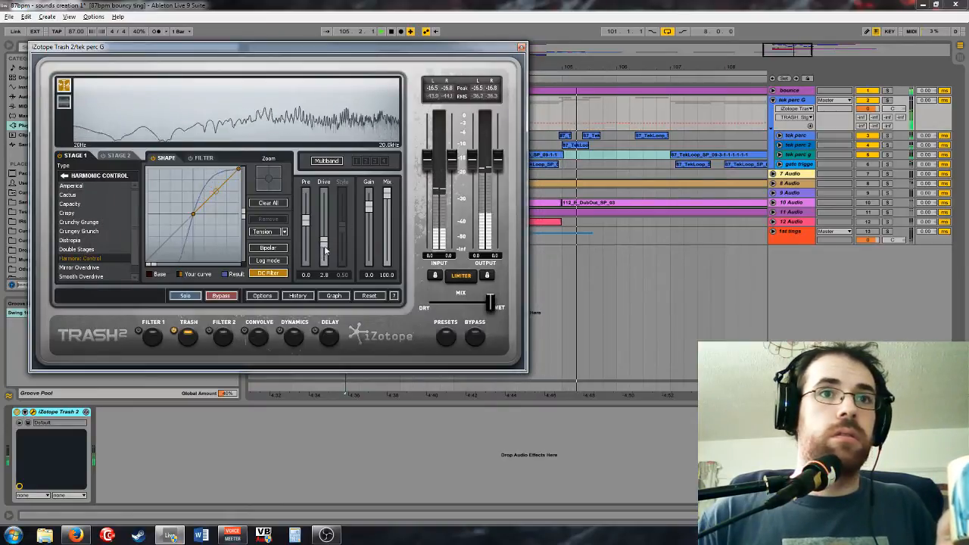
left_click_drag(325, 248, 330, 241)
left_click_drag(387, 194, 391, 239)
left_click_drag(496, 157, 494, 184)
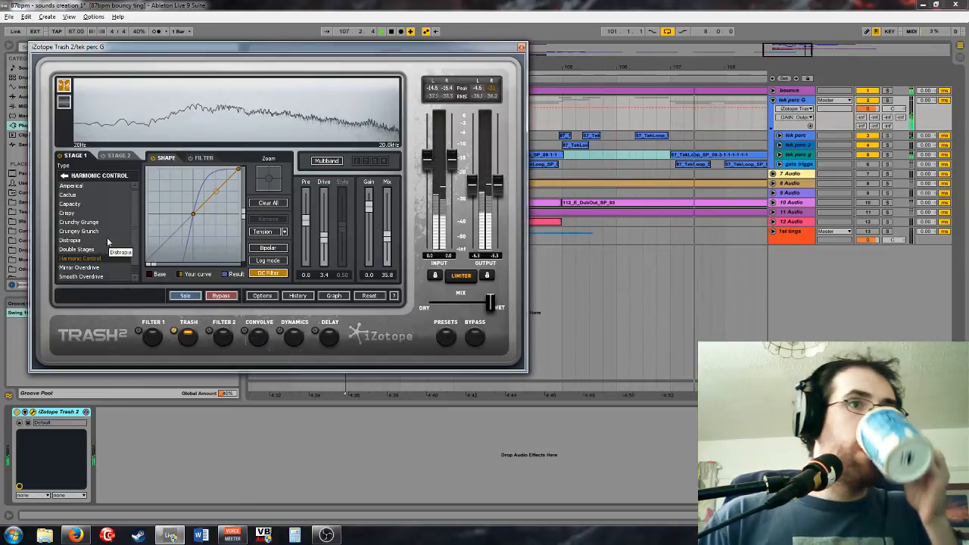
Try Mirror Overdrive, then settle on Smooth Overdrive in Stage 1 with drive 3.8, style 0.63, mix 59.0 and output -8.5 dB
left_click(83, 267)
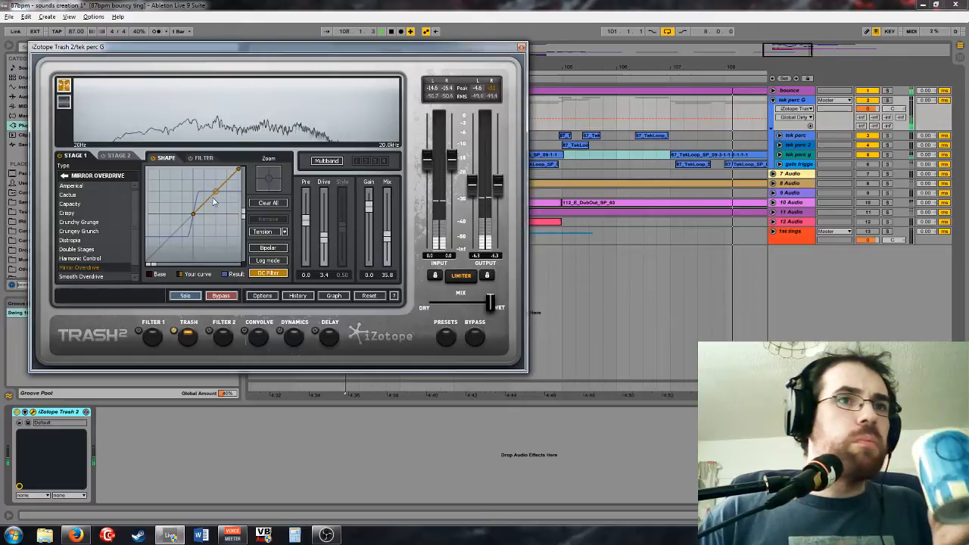
left_click_drag(387, 237, 387, 229)
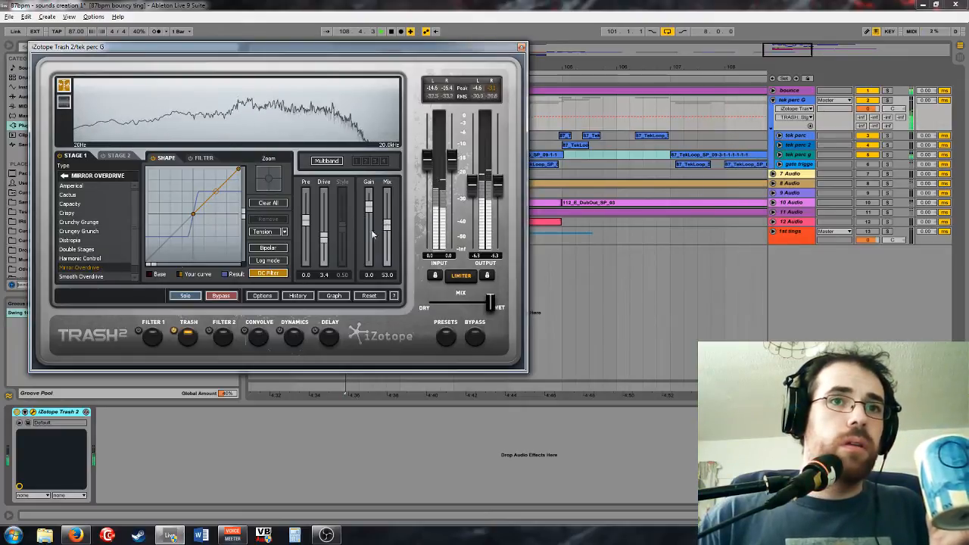
left_click(81, 277)
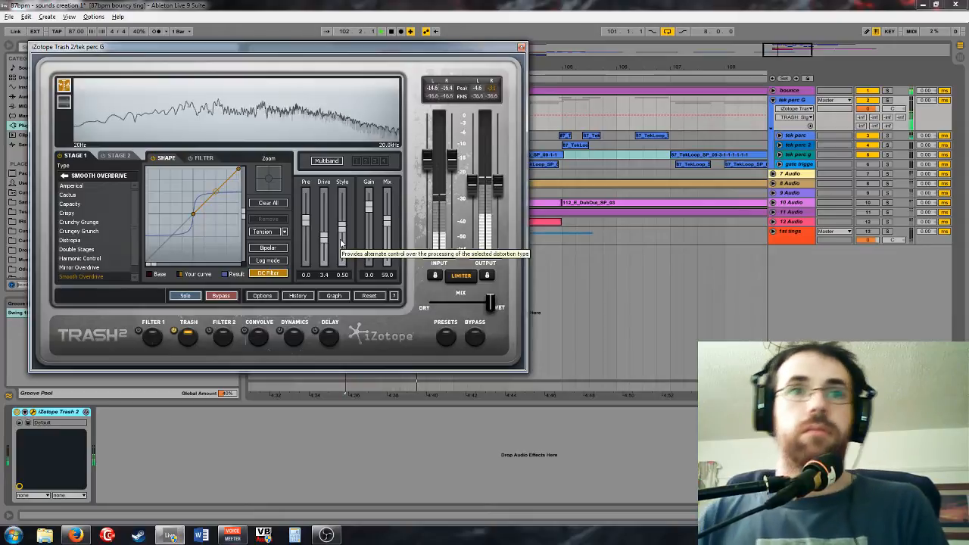
left_click_drag(498, 183, 486, 211)
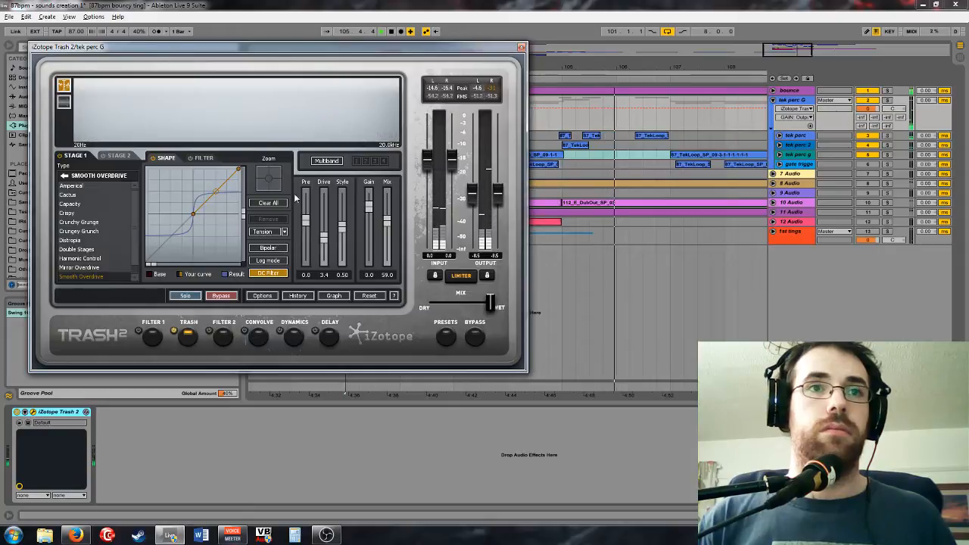
left_click_drag(324, 241, 343, 220)
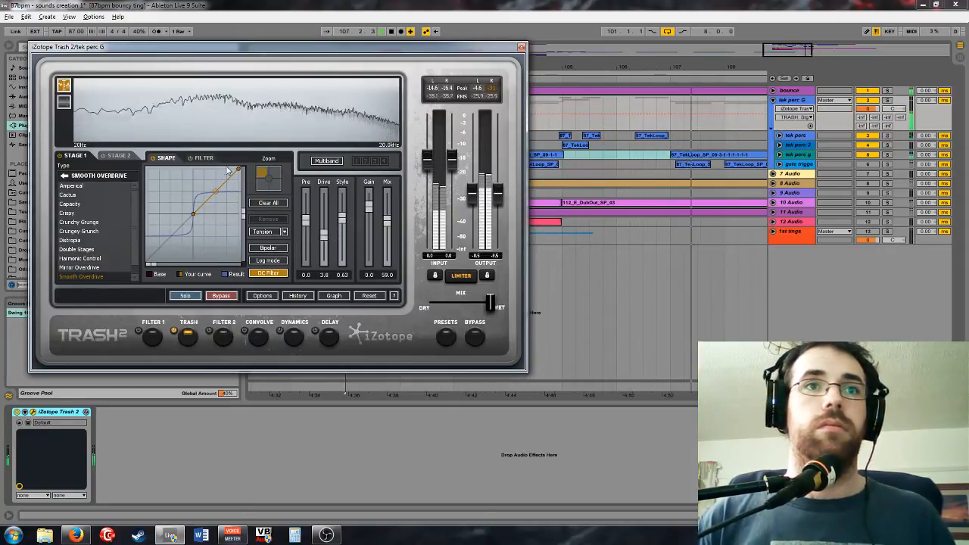
Try Positive fuzz in Stage 2, settle on Straight with drive 2.3, mix 26.9 and output -10.4 dB, and close the plug-in window
left_click(118, 155)
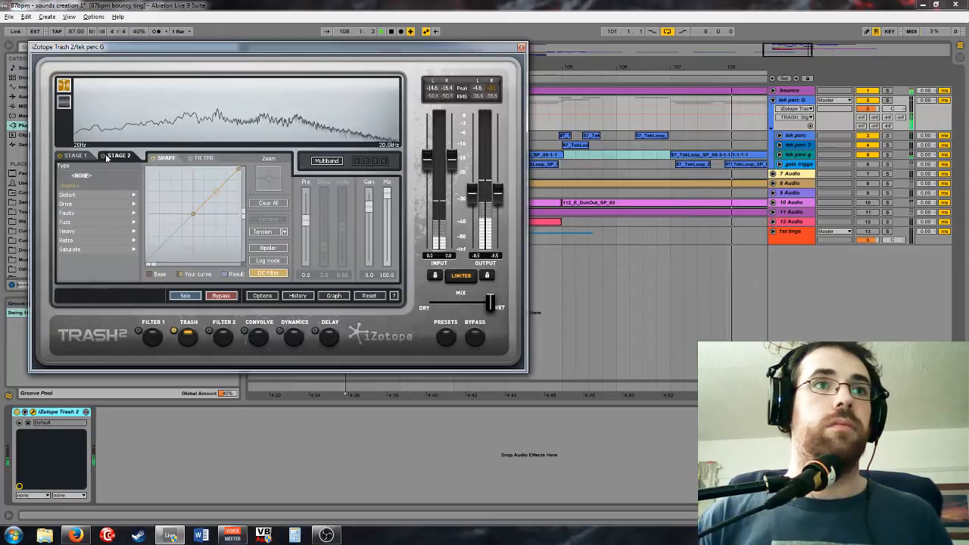
left_click(68, 224)
left_click(69, 223)
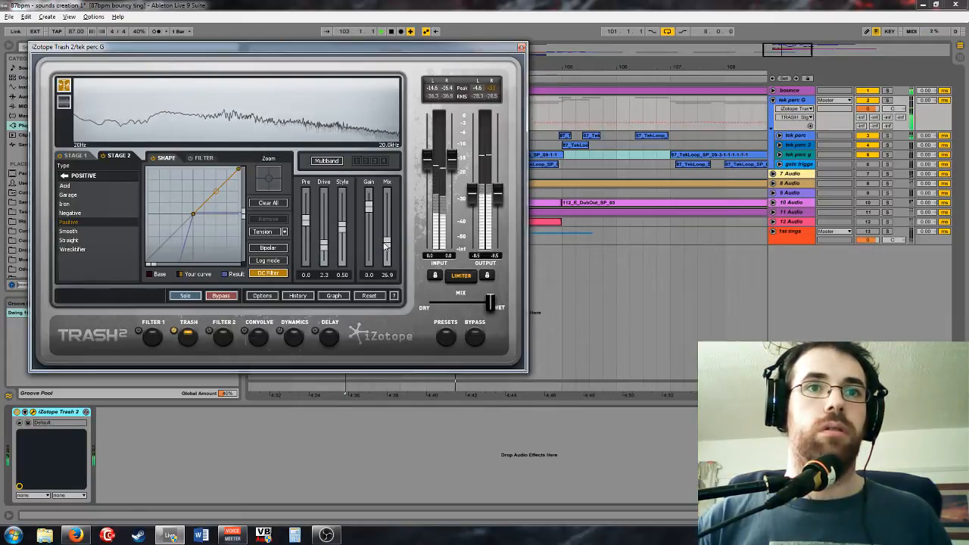
left_click(99, 239)
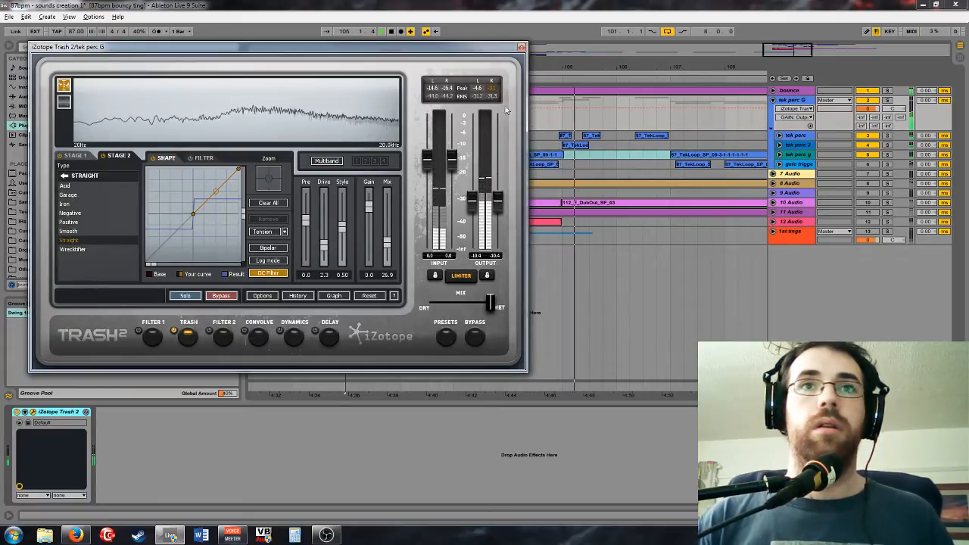
left_click(522, 47)
Insert FabFilter Pro-Q 2 ahead of Trash 2 in the tek perc G effect chain
left_click(77, 116)
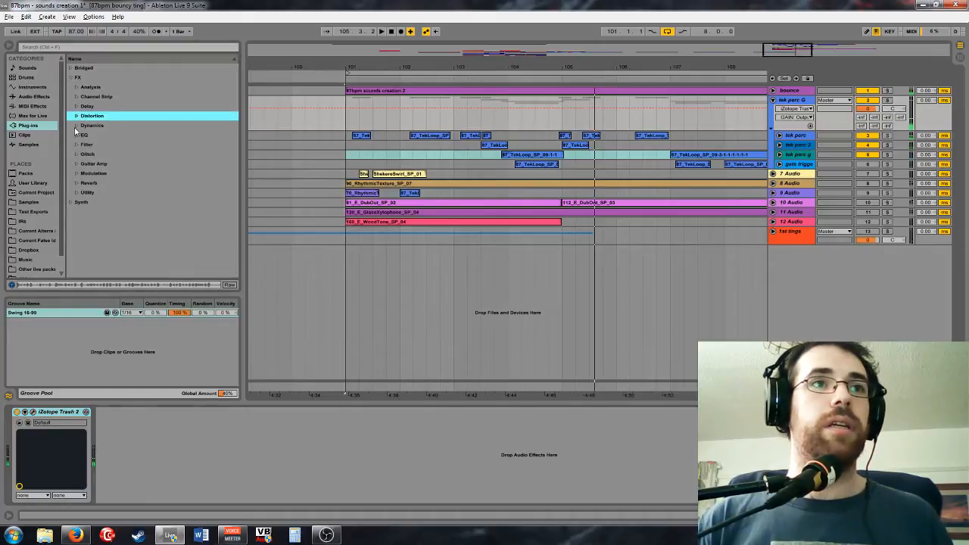
left_click(76, 135)
left_click_drag(106, 165, 32, 452)
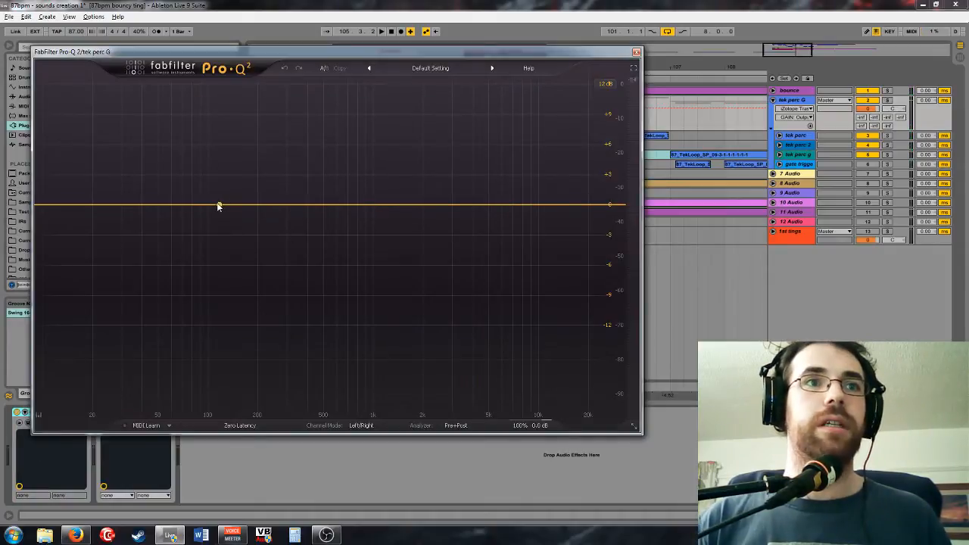
Add an EQ band at about 114 Hz and change its shape to Low Shelf
left_click(218, 206)
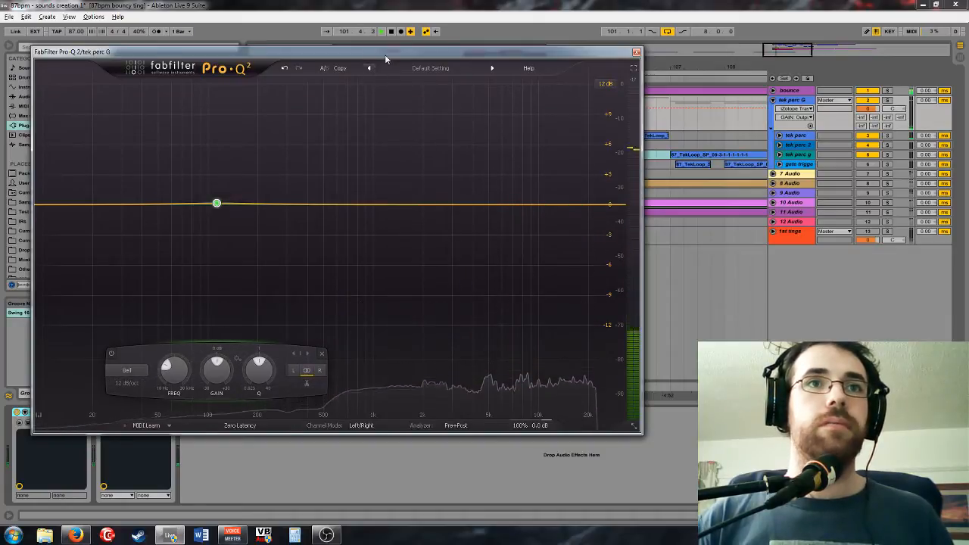
left_click_drag(384, 53, 446, 49)
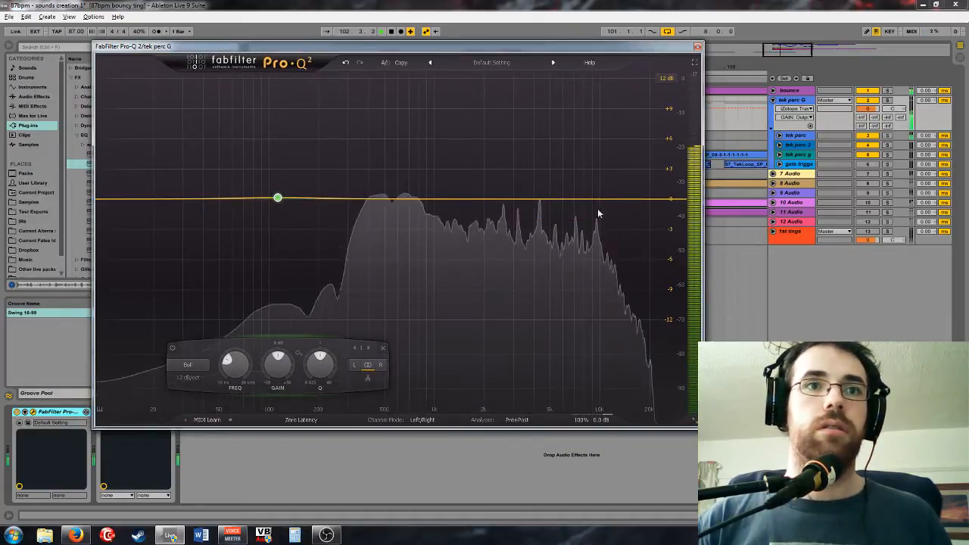
left_click(187, 365)
left_click(196, 390)
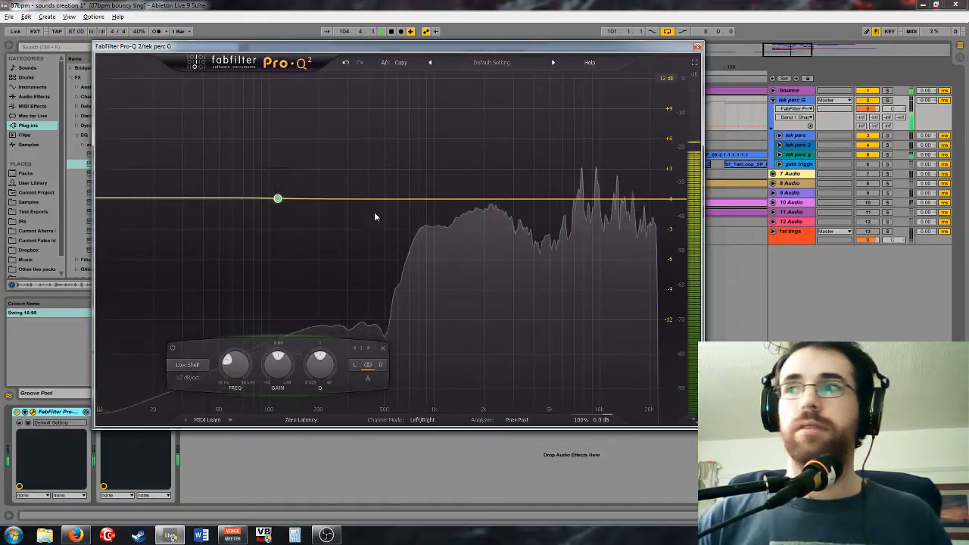
Add a High Cut band with a 24 dB/oct slope and move it to about 10.6 kHz
double_click(642, 200)
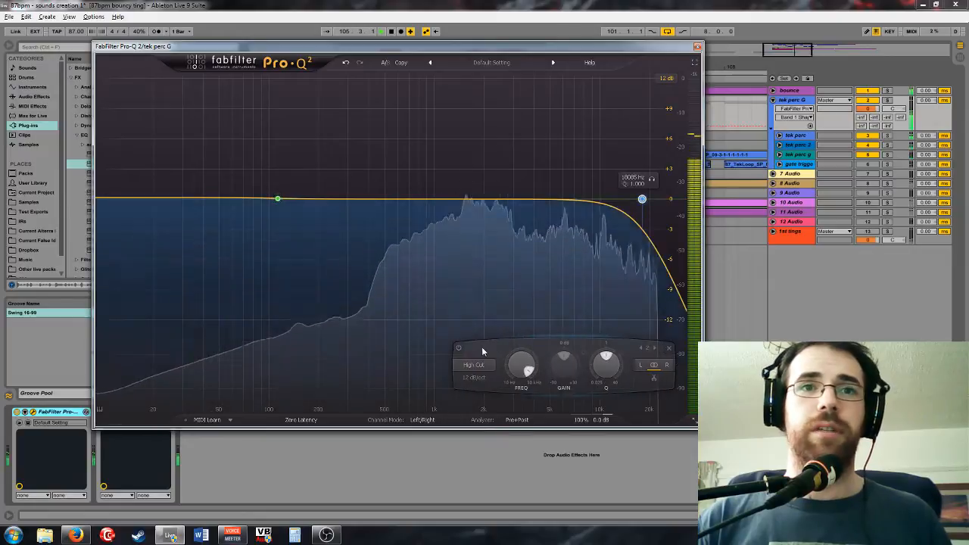
left_click(475, 378)
left_click(485, 422)
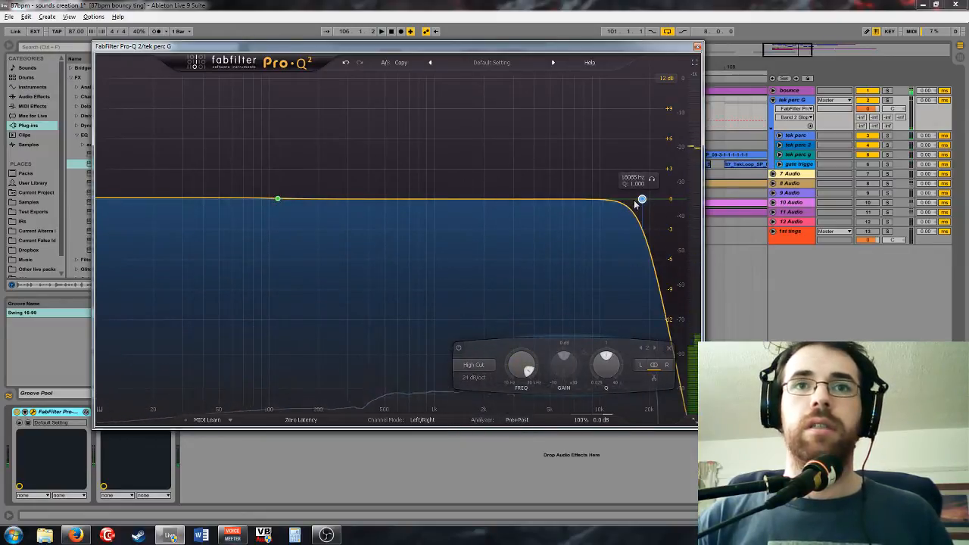
left_click_drag(642, 199, 604, 203)
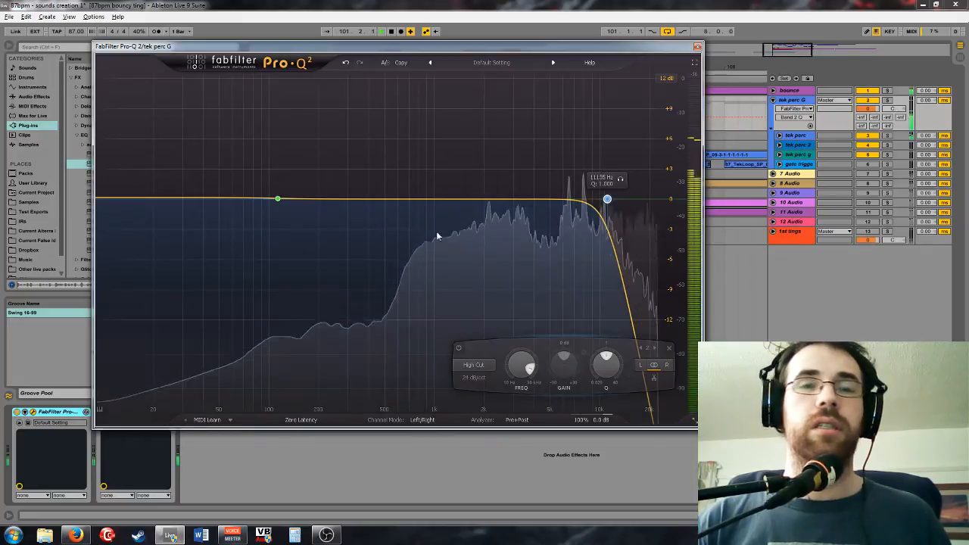
left_click_drag(607, 200, 604, 202)
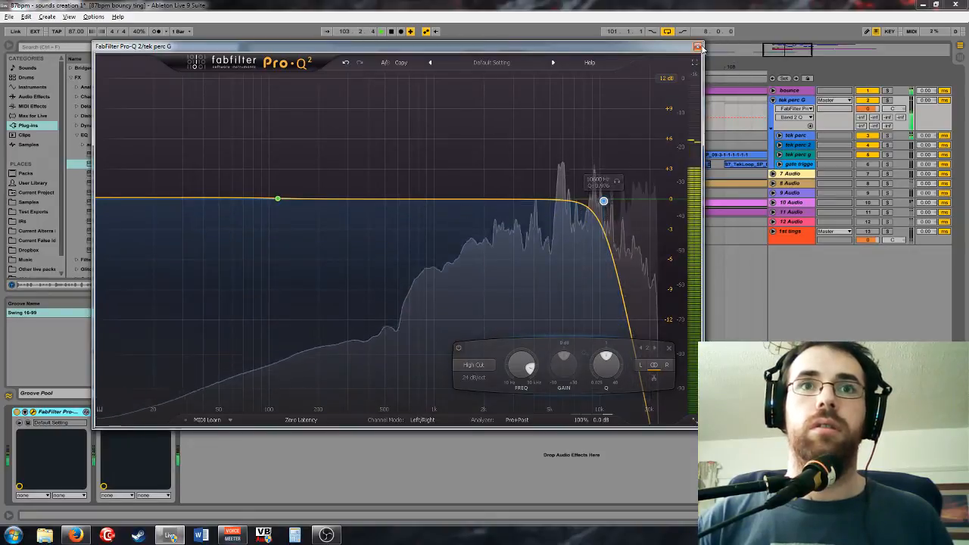
Add a bell cut of about -2.3 dB near 7.6 kHz, widen it with a lower Q, and close the EQ window
left_click(575, 203)
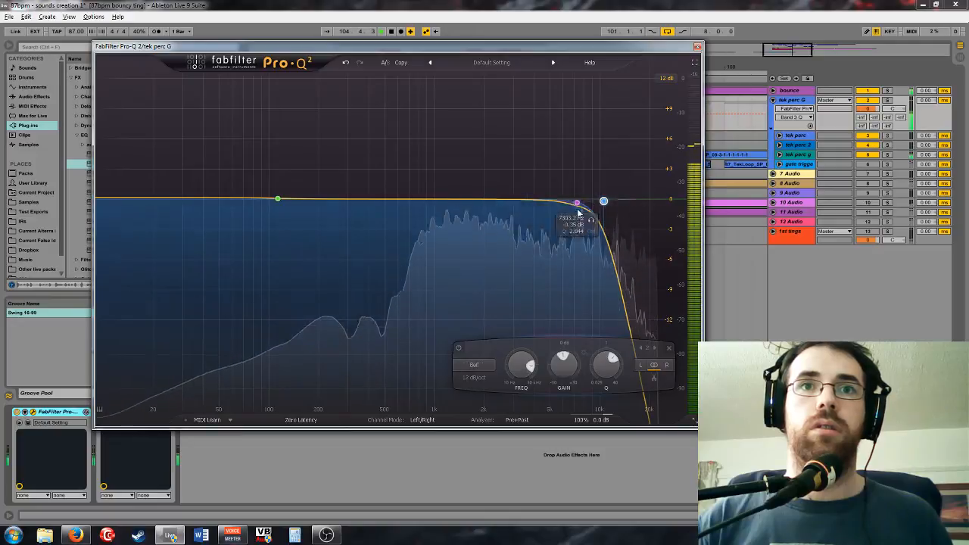
left_click_drag(578, 212, 580, 221)
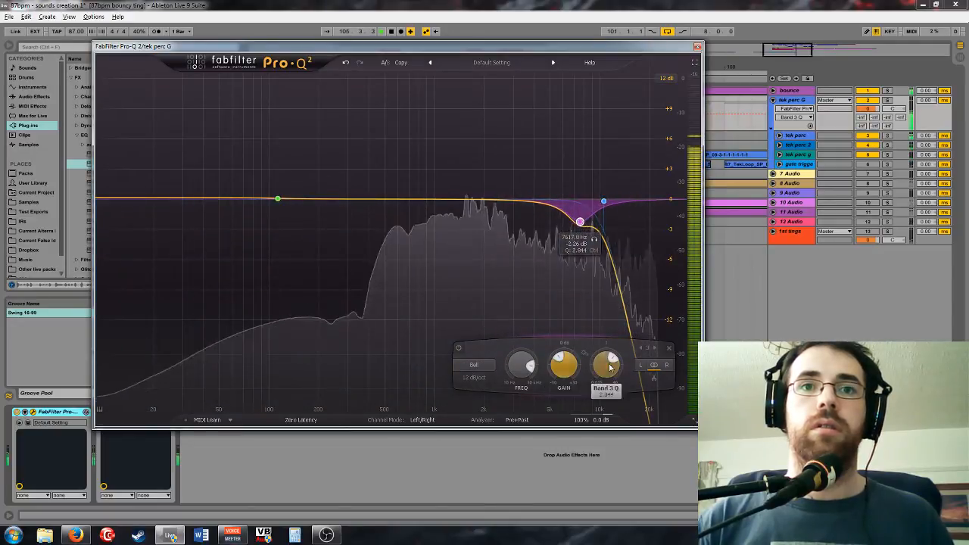
left_click_drag(611, 368, 606, 379)
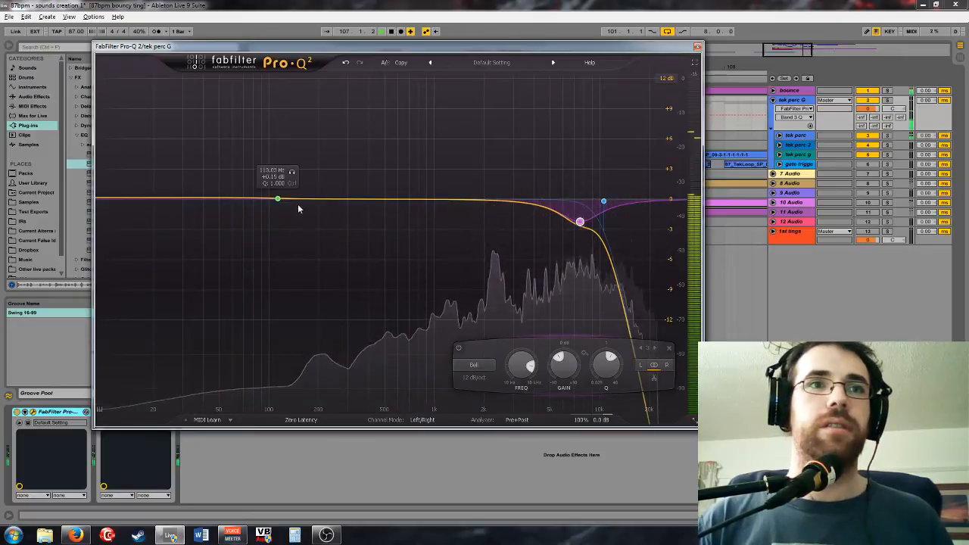
left_click(697, 48)
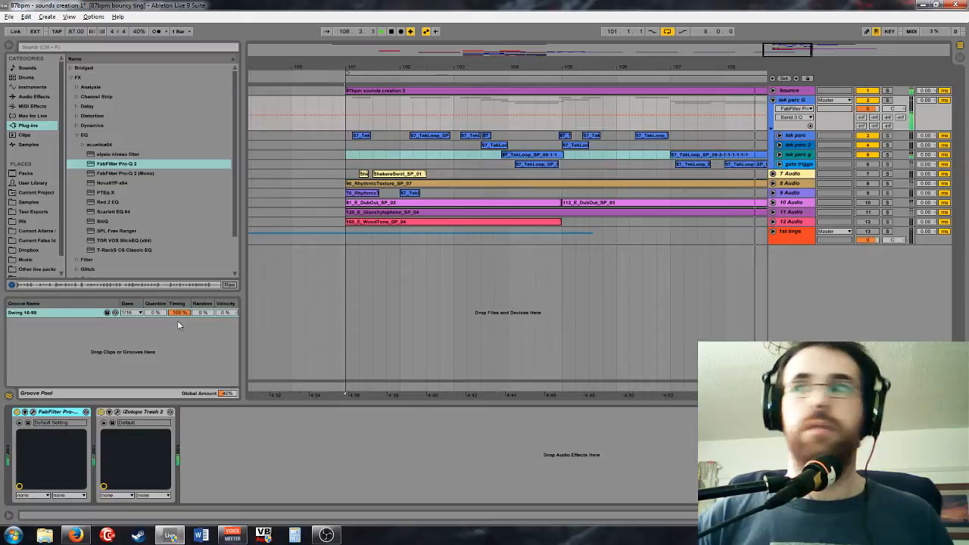
Insert ValhallaFreqEcho after Trash 2 on tek perc G, close the Trash 2 window, and set the echo's delay to about 36 ms
left_click(95, 136)
left_click(84, 106)
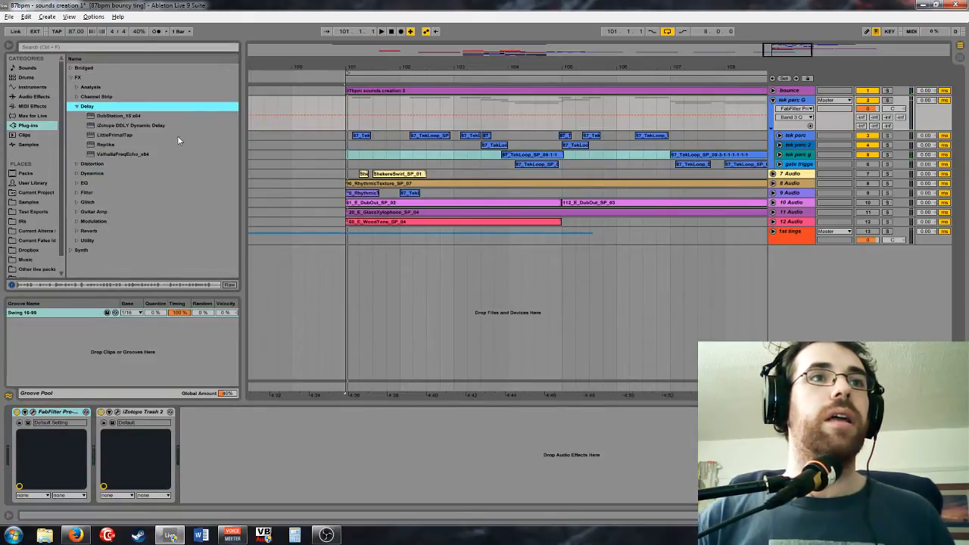
left_click_drag(113, 154, 149, 205)
left_click_drag(204, 430, 204, 431)
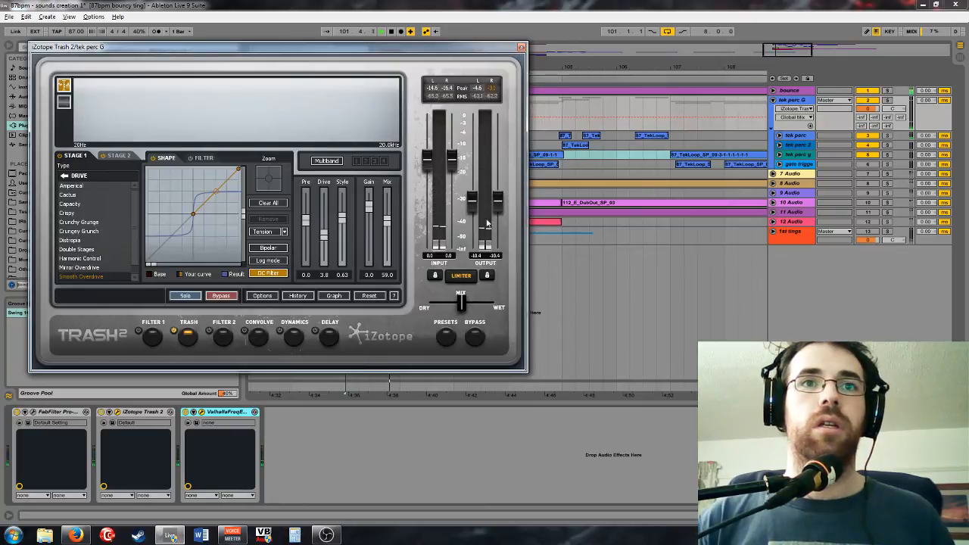
left_click(521, 47)
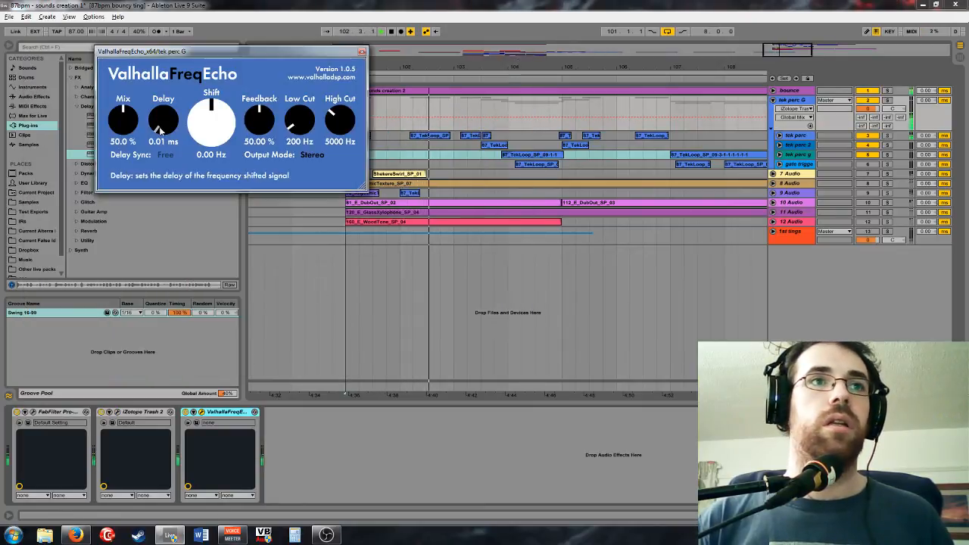
left_click_drag(160, 130, 196, 88)
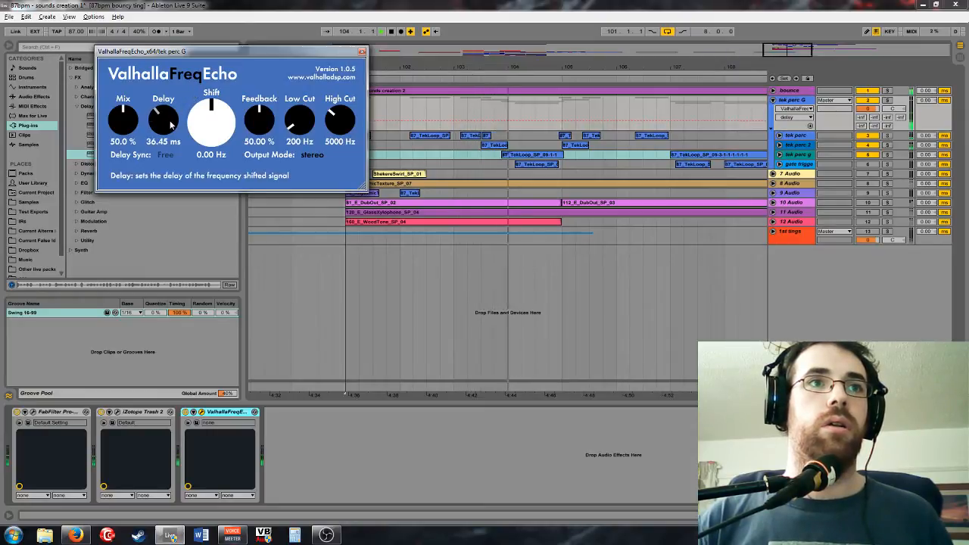
Group ValhallaFreqEcho into an Audio Effect Rack, show its chain list, and create a second, empty chain for the dry signal
right_click(216, 415)
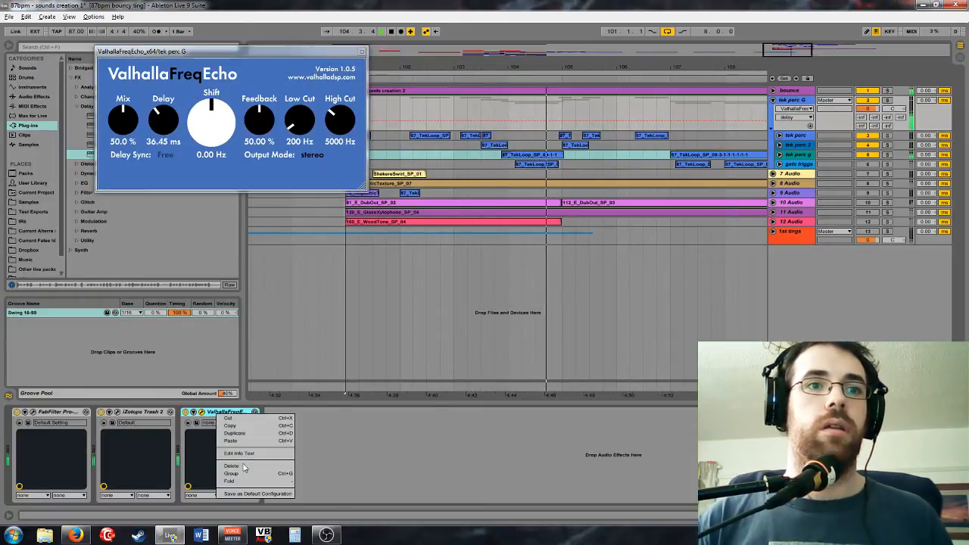
left_click(258, 470)
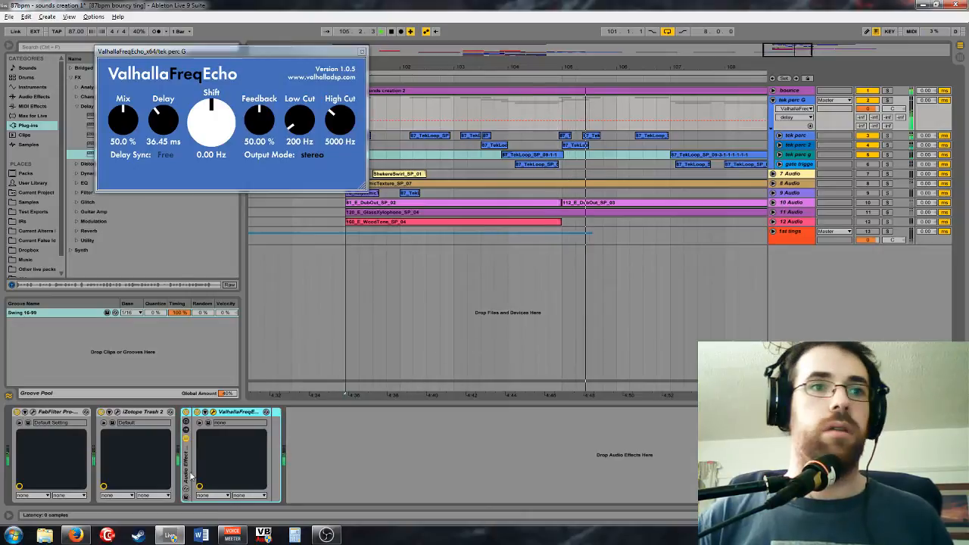
left_click(186, 431)
right_click(222, 443)
left_click(245, 379)
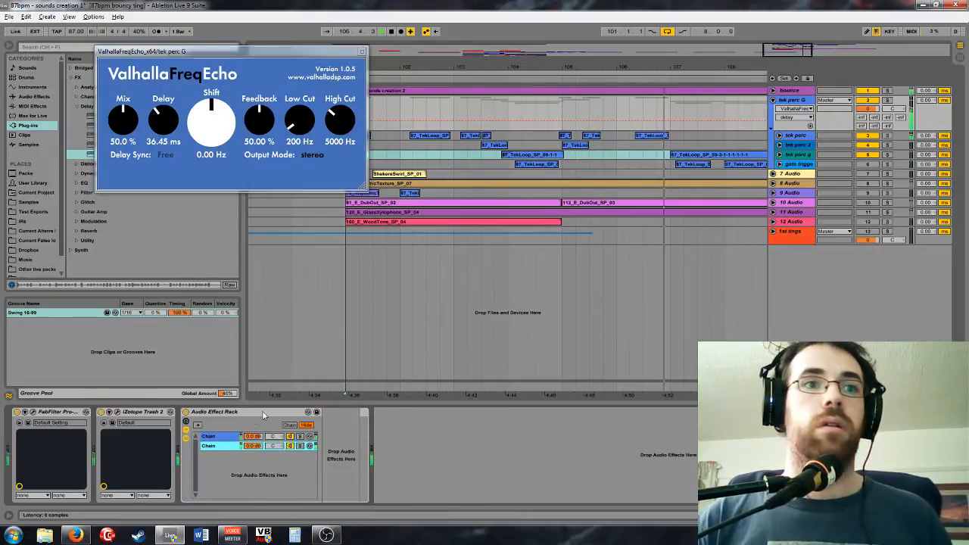
Set the ValhallaFreqEcho mix to 100% and lower its rack chain's volume to about -1.8 dB
left_click(234, 436)
left_click_drag(123, 120, 138, 41)
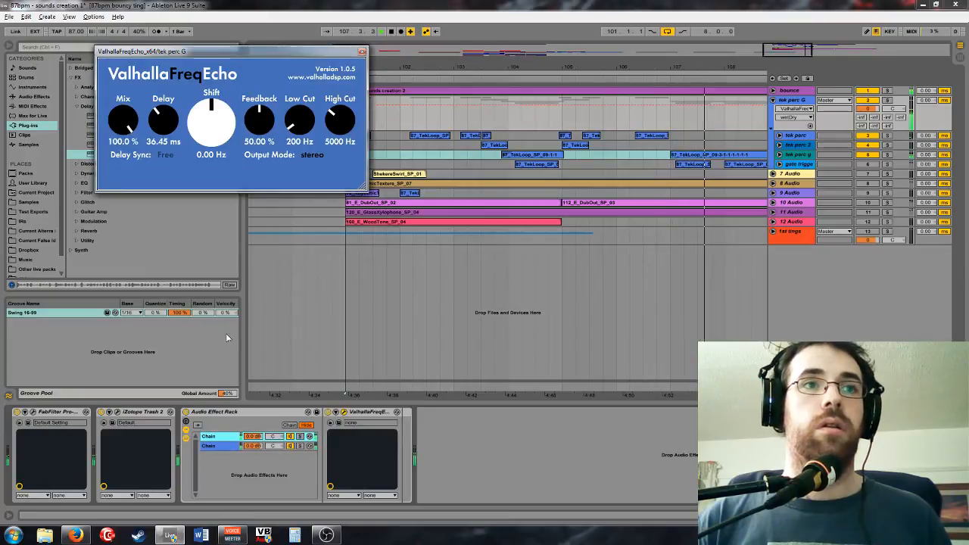
left_click_drag(253, 437, 170, 536)
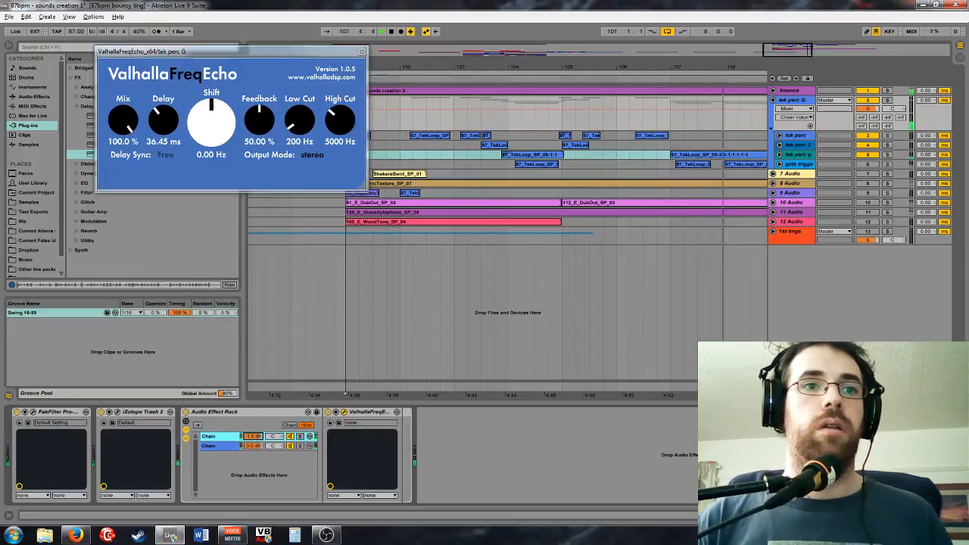
Show ValhallaFreqEcho's parameters in the device and map its delay to the rack's Macro 1
left_click(164, 120)
left_click(335, 411)
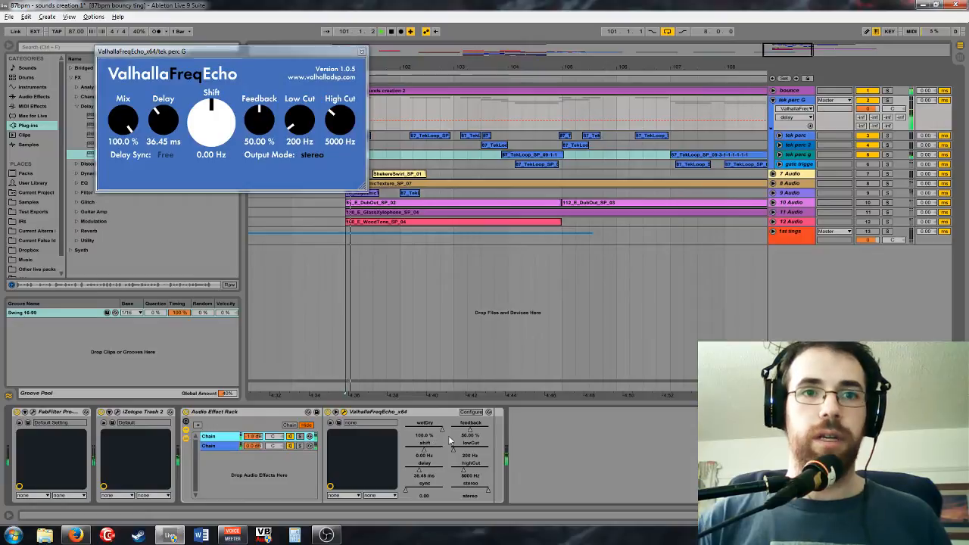
right_click(424, 475)
left_click(448, 416)
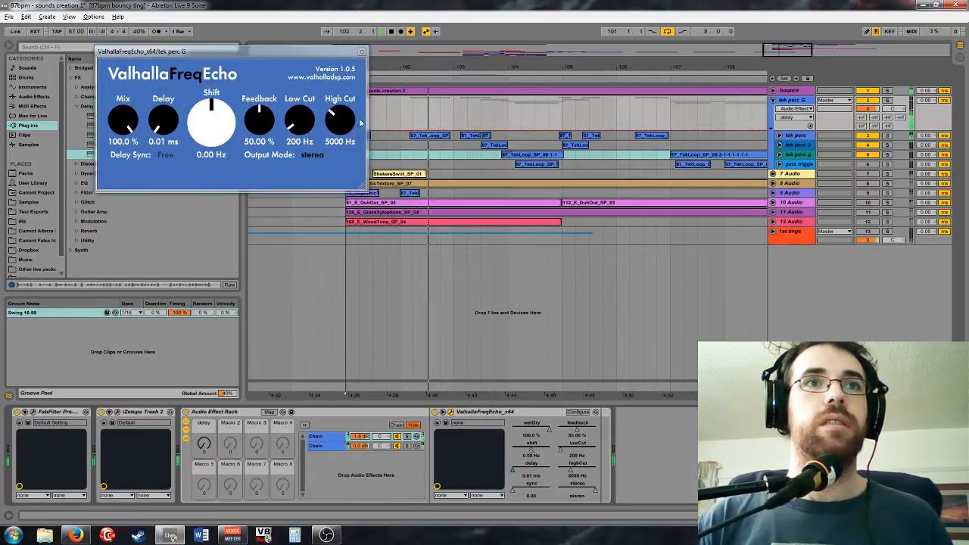
Limit the delay mapping to a minimum of 0.20 and a maximum of about 0.35, with the macro turned up to 127
left_click(269, 412)
left_click(362, 51)
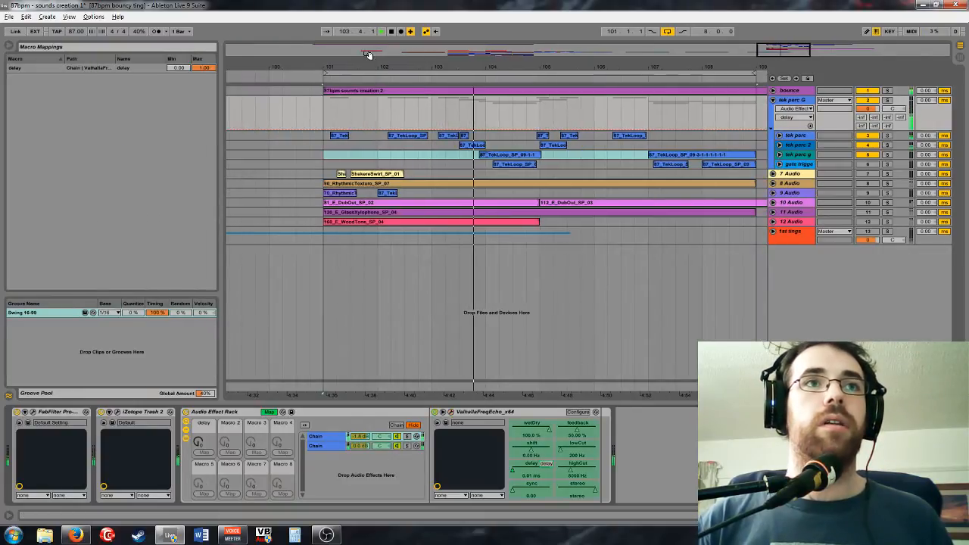
left_click(185, 69)
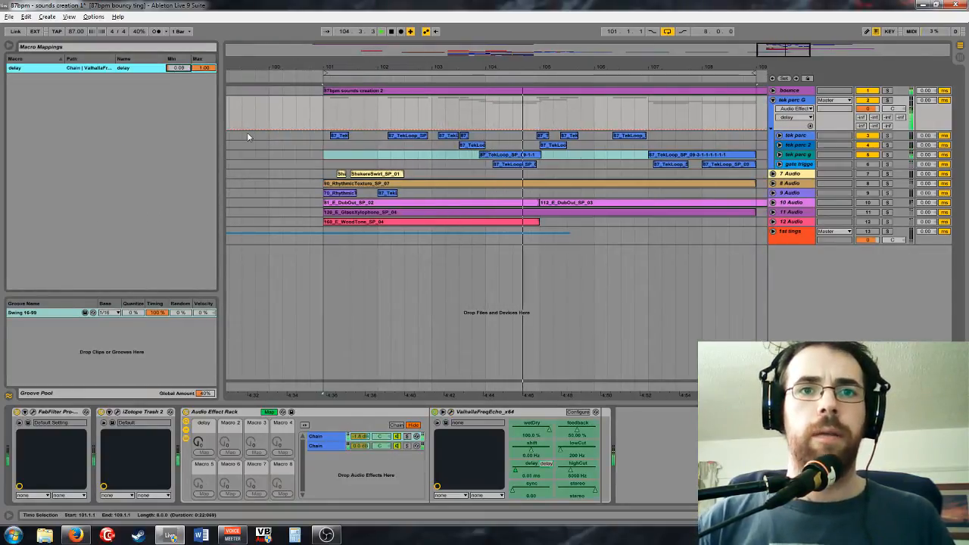
left_click_drag(186, 69, 186, 60)
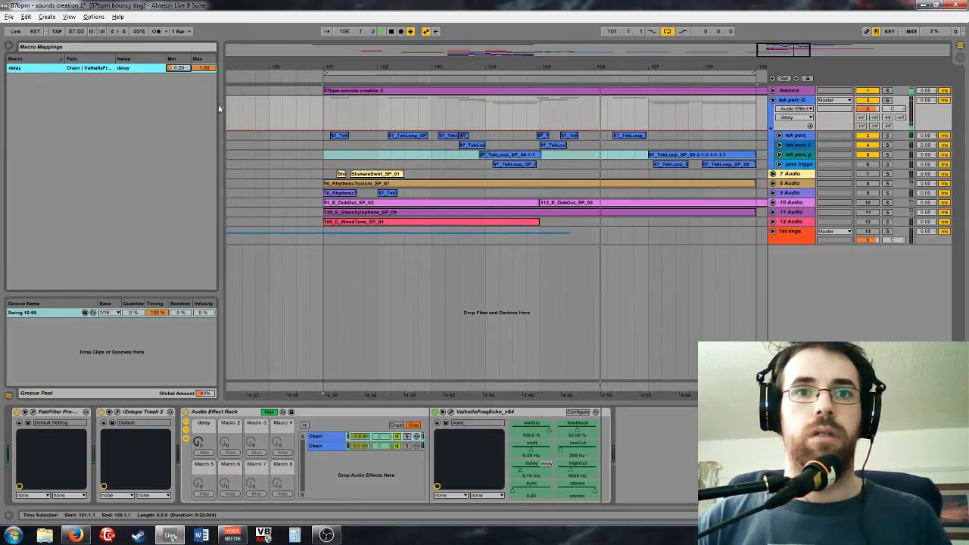
left_click_drag(205, 68, 204, 71)
left_click(198, 439)
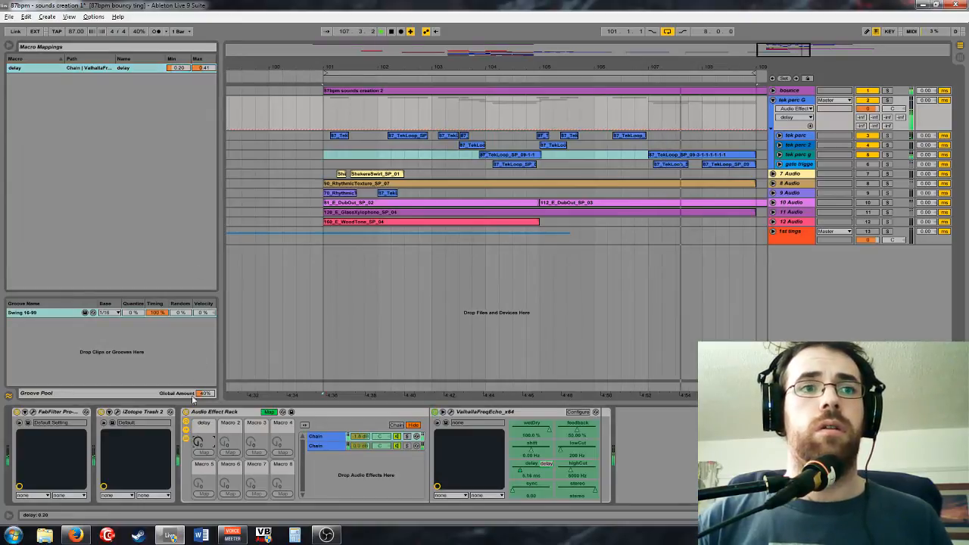
left_click_drag(201, 441, 202, 356)
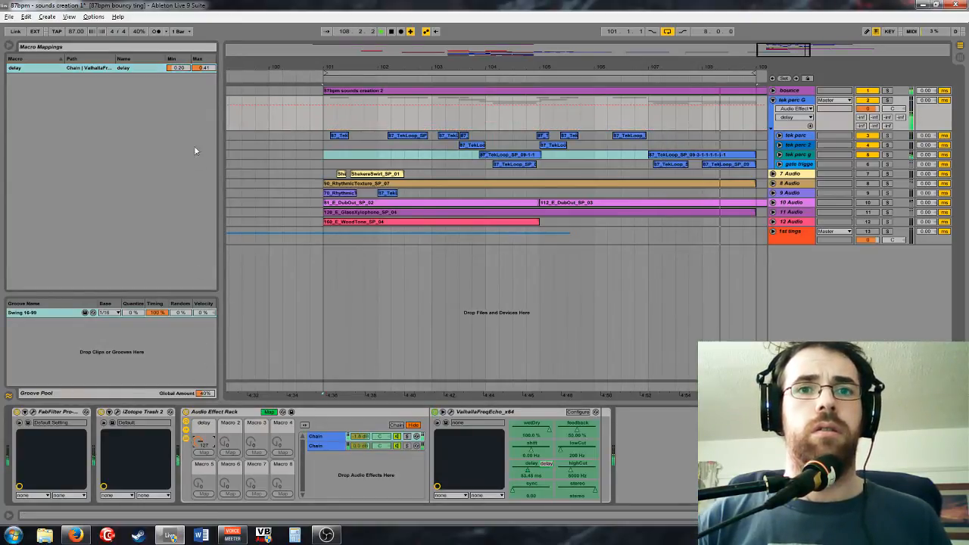
left_click_drag(204, 68, 202, 75)
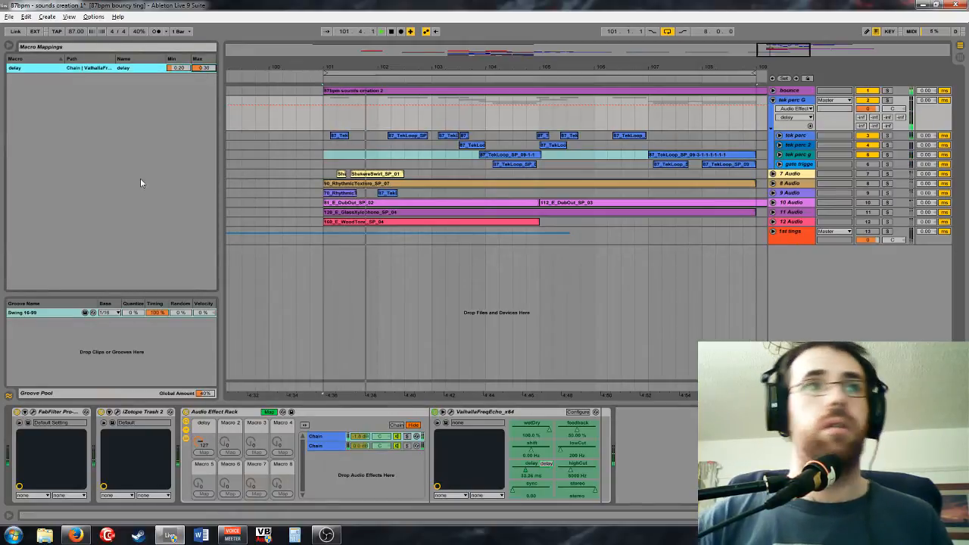
left_click(268, 411)
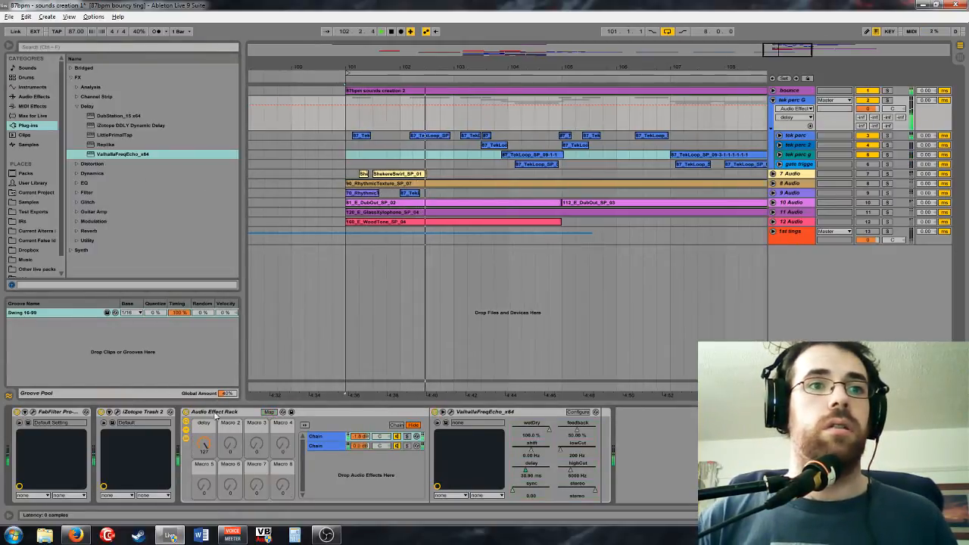
Try Trash 2 at the end of the effect chain, and return it to its place before the rack
left_click_drag(137, 416, 643, 451)
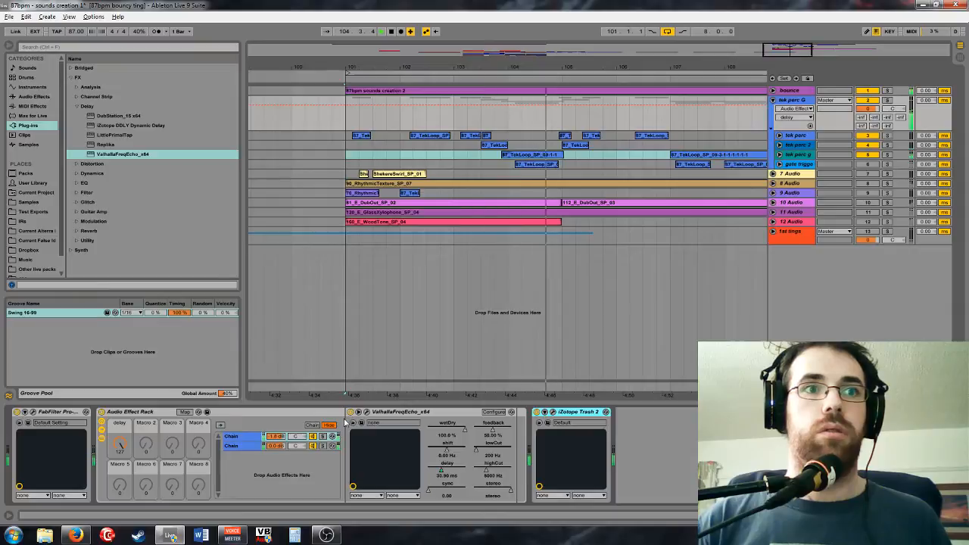
mouse_move(579, 412)
left_mouse_down()
mouse_move(60, 463)
mouse_move(101, 449)
left_mouse_up()
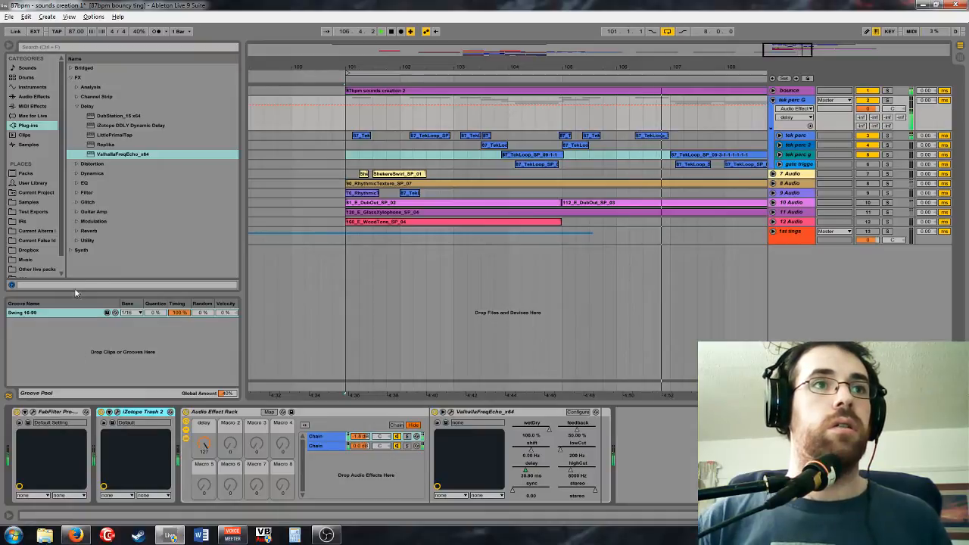
Insert the SieQ equalizer between Trash 2 and the Audio Effect Rack, adjust its Drive, and close its window
left_click(77, 183)
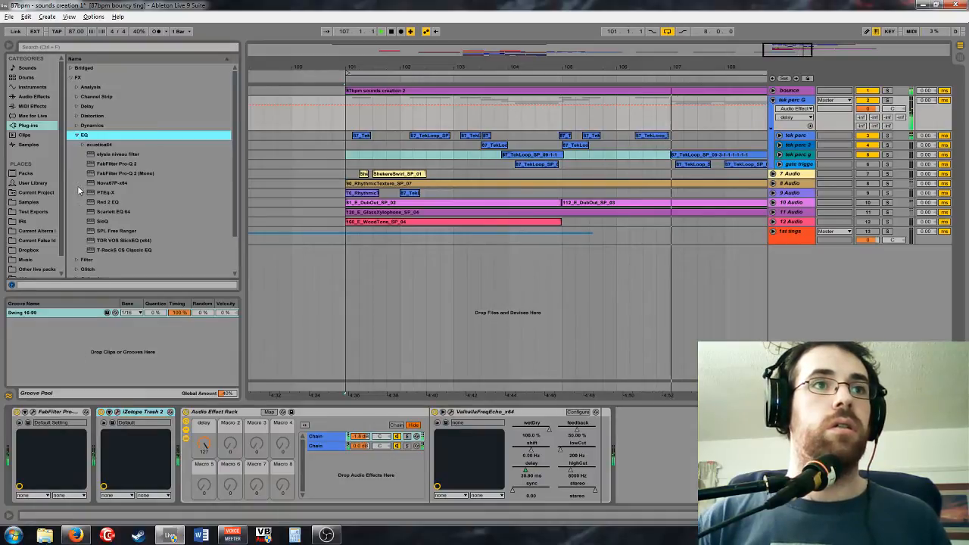
double_click(102, 221)
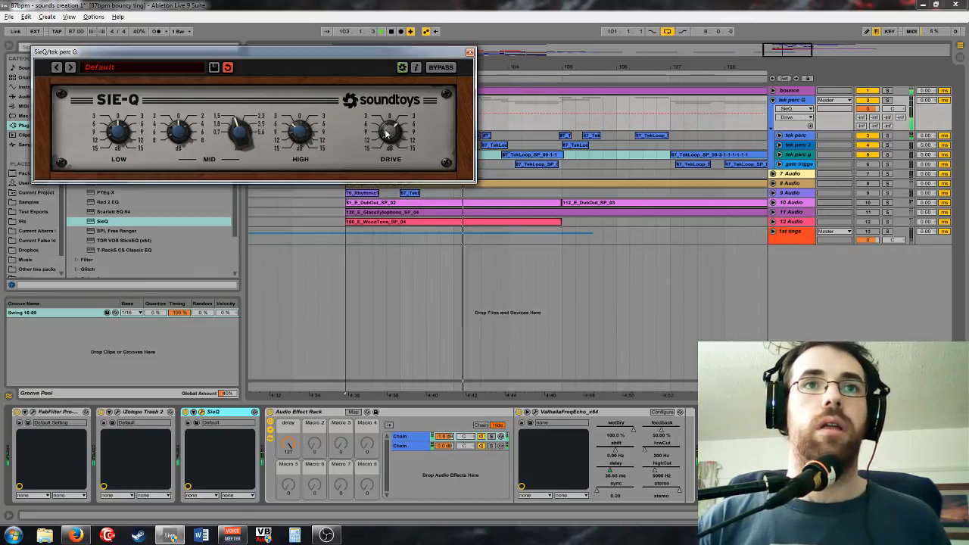
left_click(469, 52)
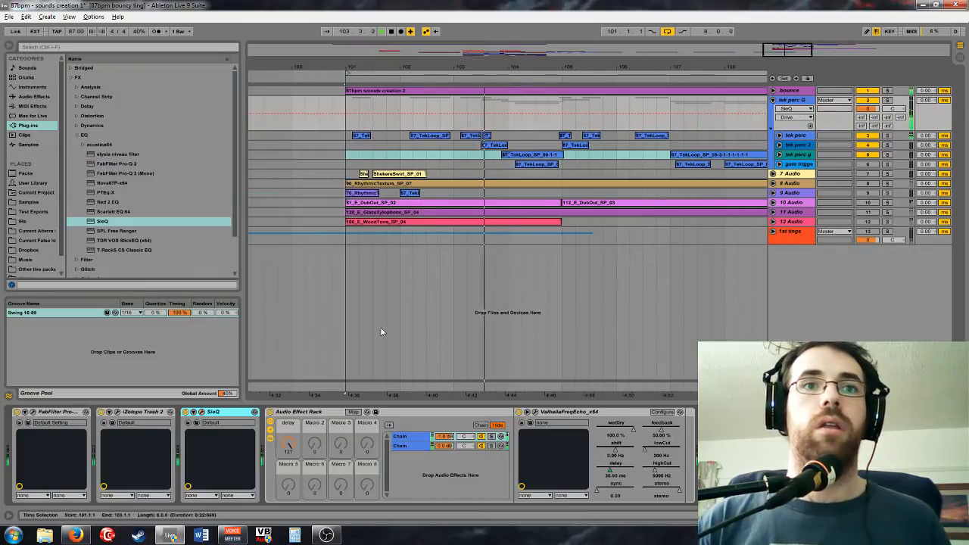
Lower the rack's delay macro to about 61 and stop playback
left_click(289, 444)
left_click_drag(288, 444, 289, 435)
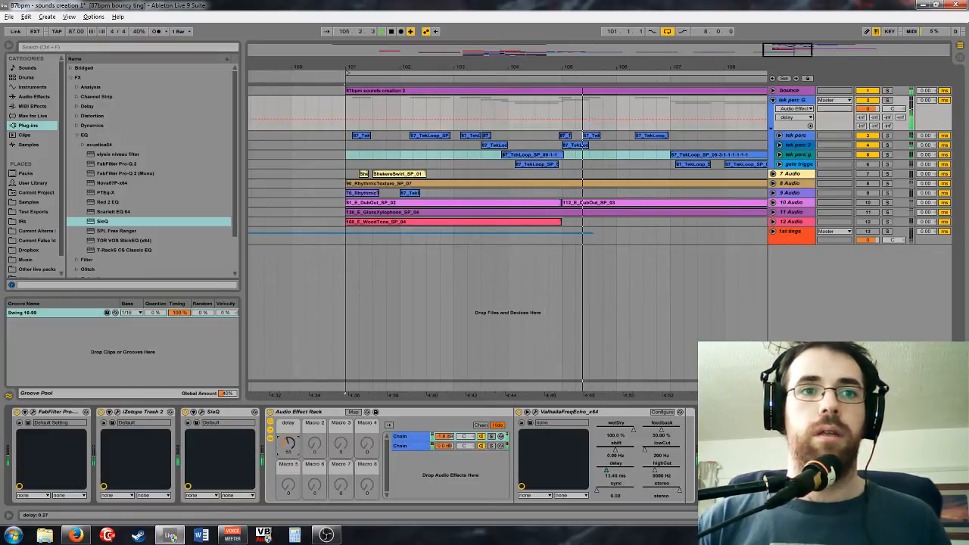
key("space")
left_click_drag(738, 68, 634, 47)
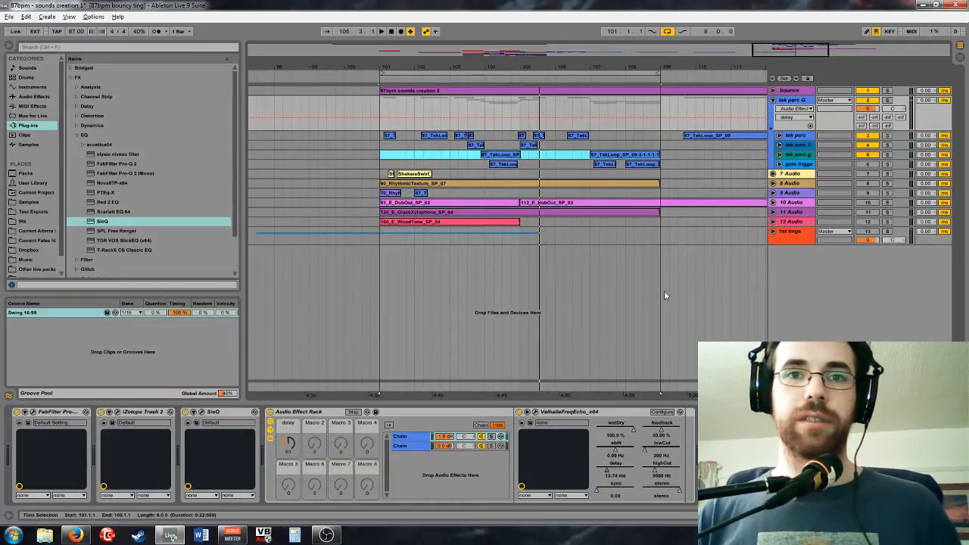
Reduce ValhallaFreqEcho's feedback to about 33% and map it to the same macro as the delay
left_click_drag(666, 435, 666, 447)
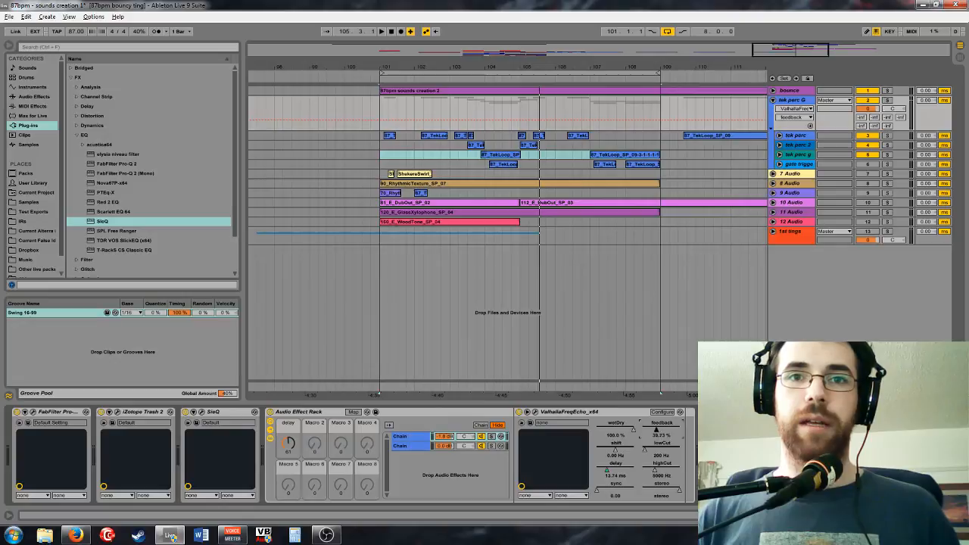
right_click(655, 430)
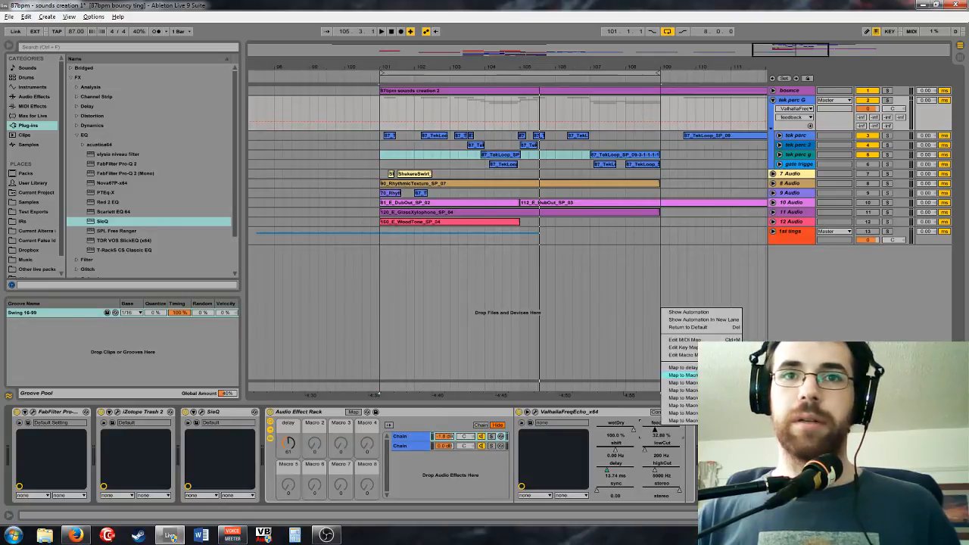
left_click(656, 381)
Invert the feedback mapping with a minimum of 0.50 and a maximum of about 0.28, turning Macro 1 up to 127
left_click(352, 412)
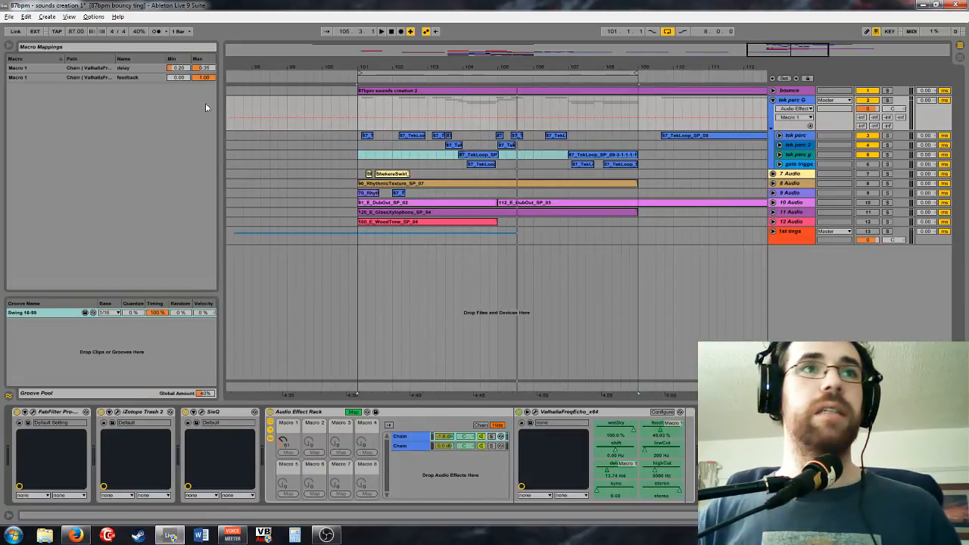
left_click_drag(177, 78, 177, 76)
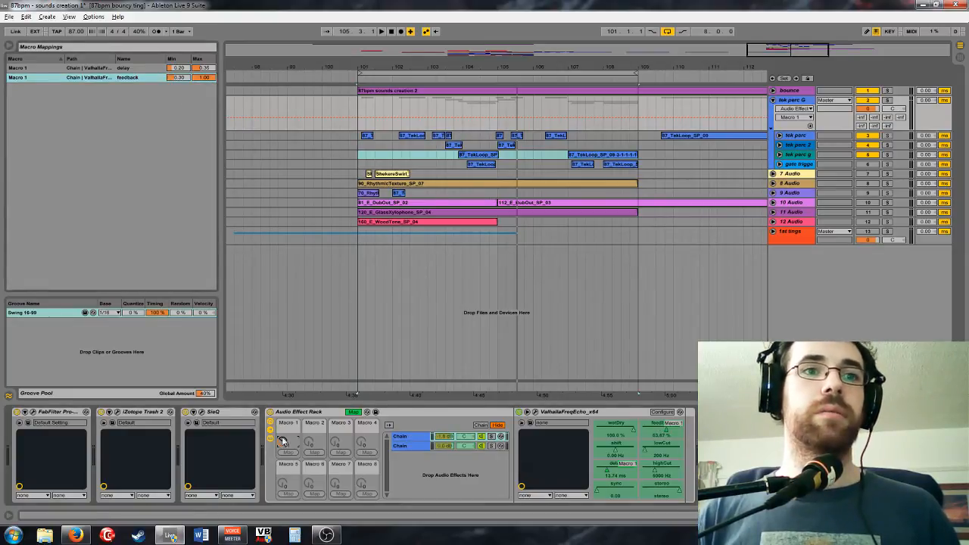
left_click_drag(187, 79, 187, 76)
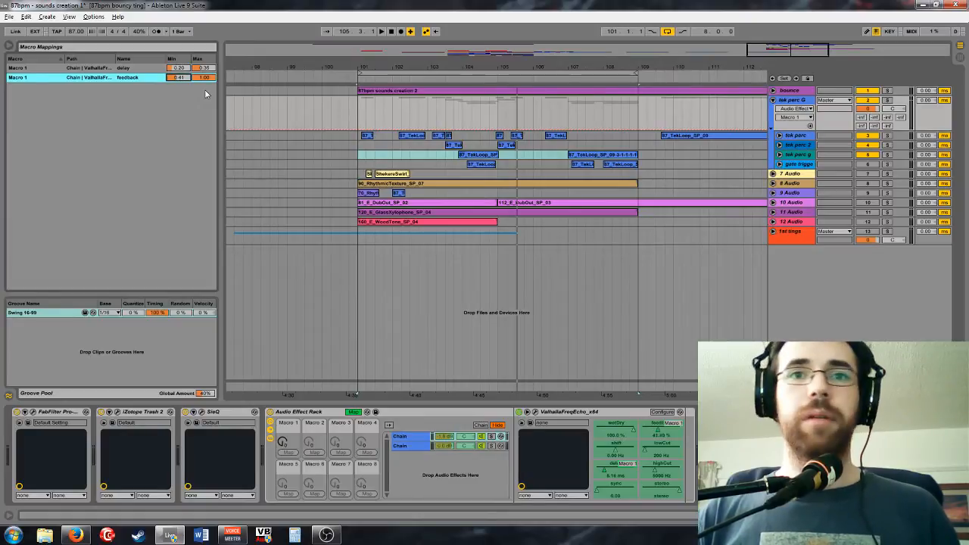
key("Up")
key("Up")
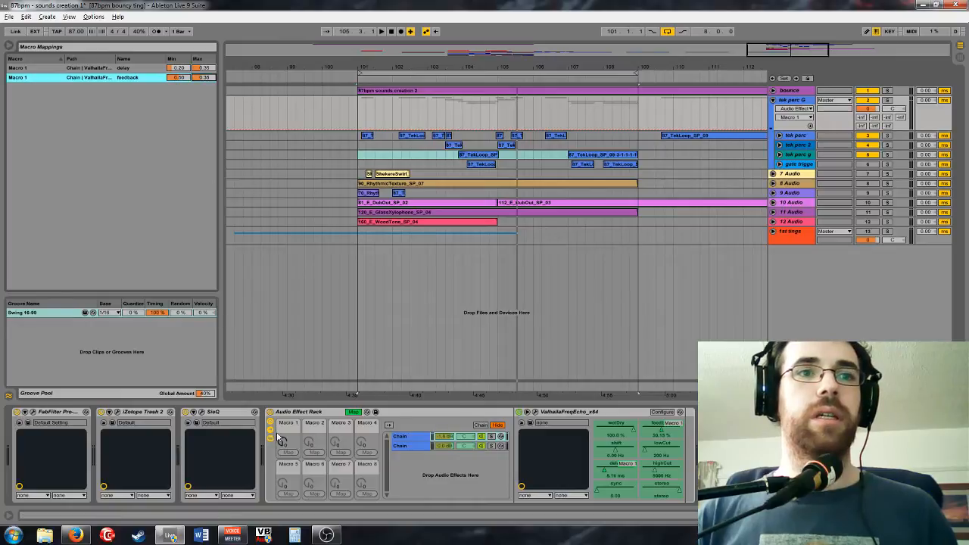
left_click_drag(288, 442, 287, 424)
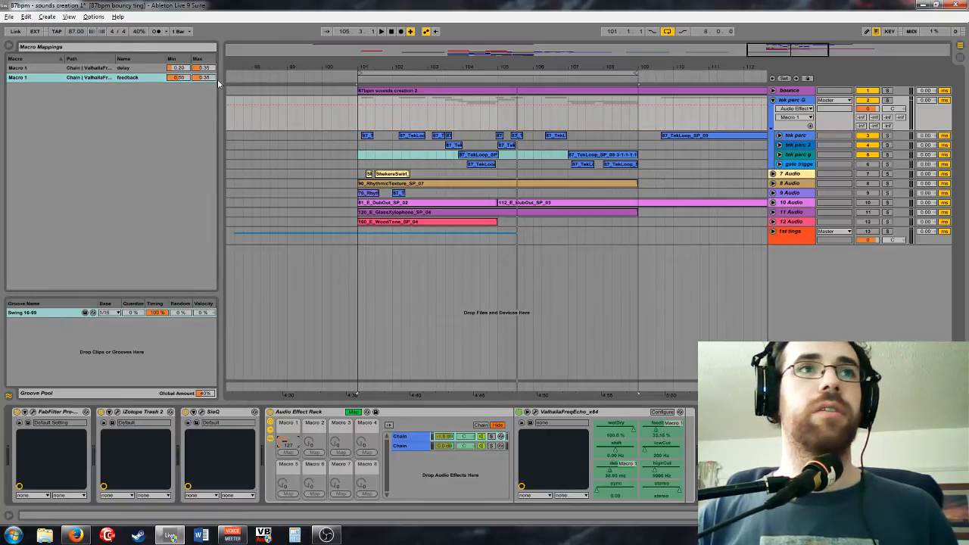
left_click_drag(210, 78, 210, 80)
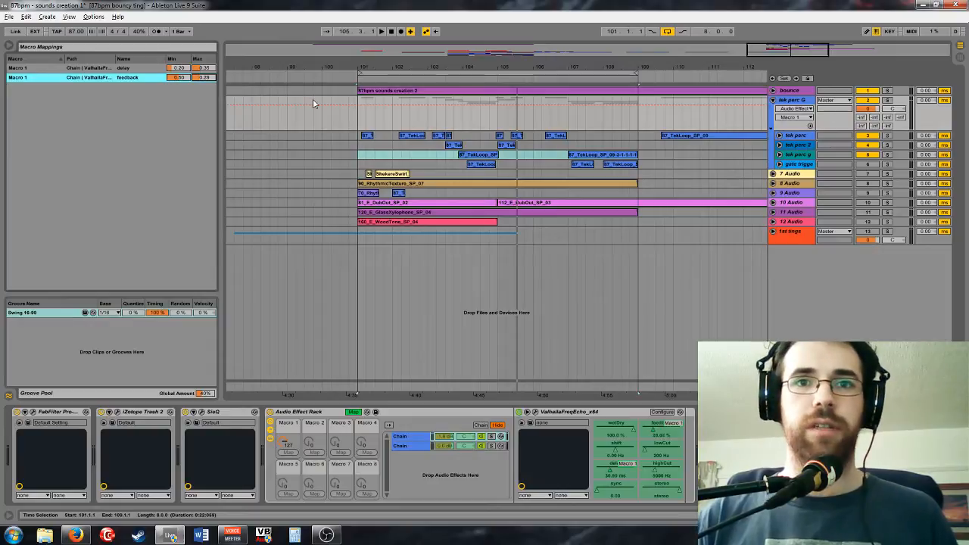
left_click(353, 413)
Assign the rack's Macro 1 to MIDI controller CC 79 and leave MIDI mapping mode
left_click(913, 31)
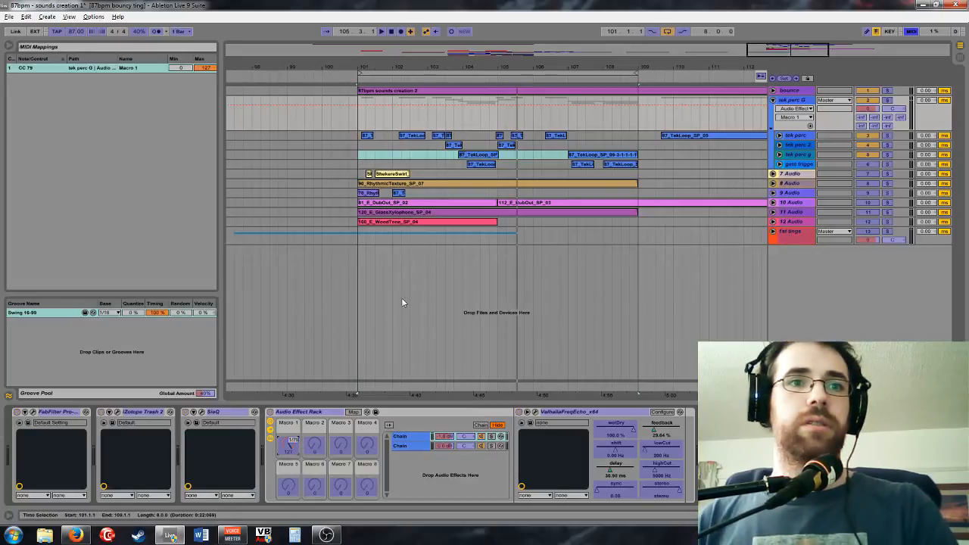
key("ctrl+m")
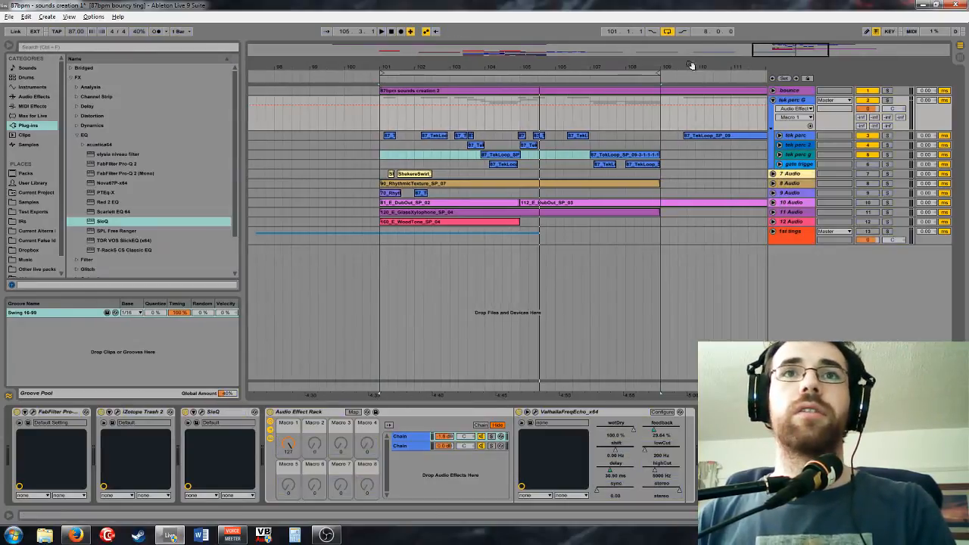
Record a live Macro 1 automation pass for the tek perc group from bar 101 to just past bar 109
left_click(788, 147)
left_click(780, 146)
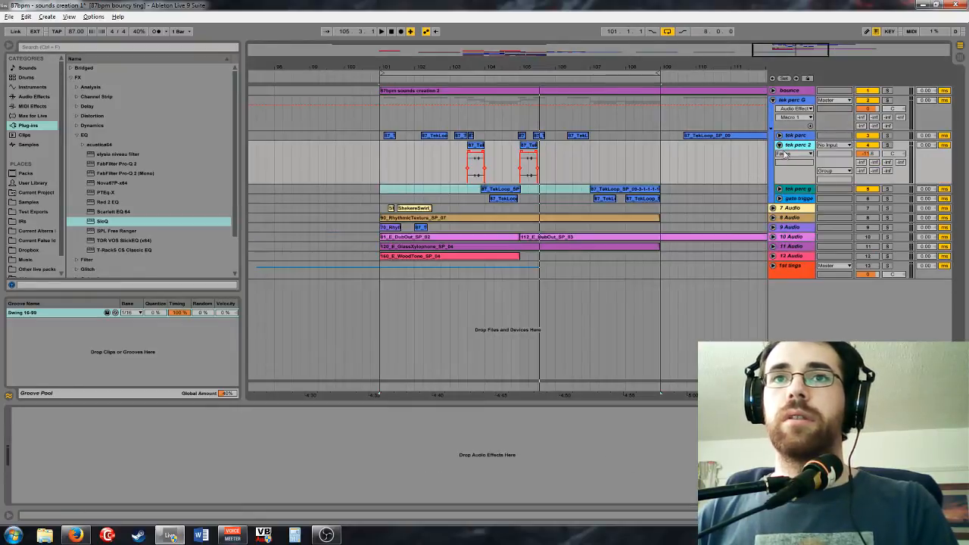
left_click(781, 145)
left_click(379, 157)
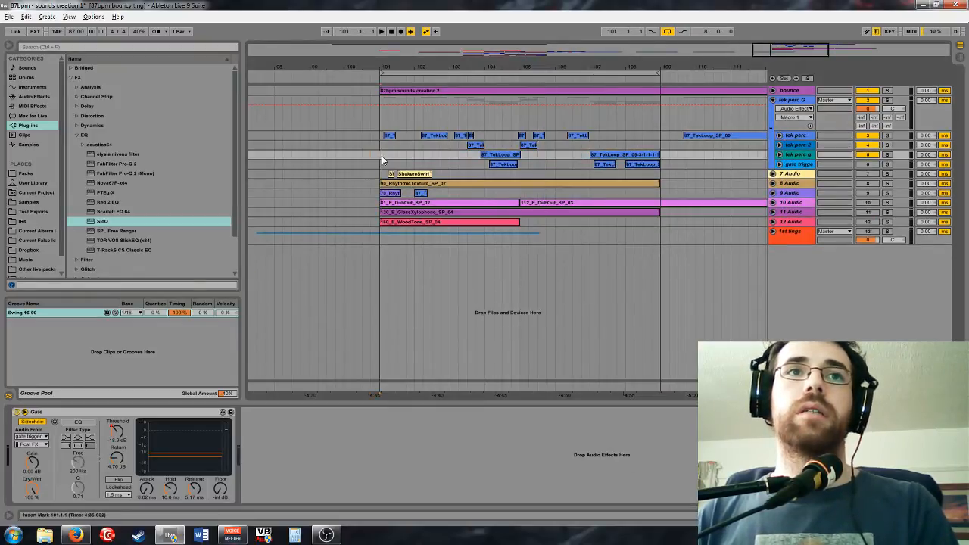
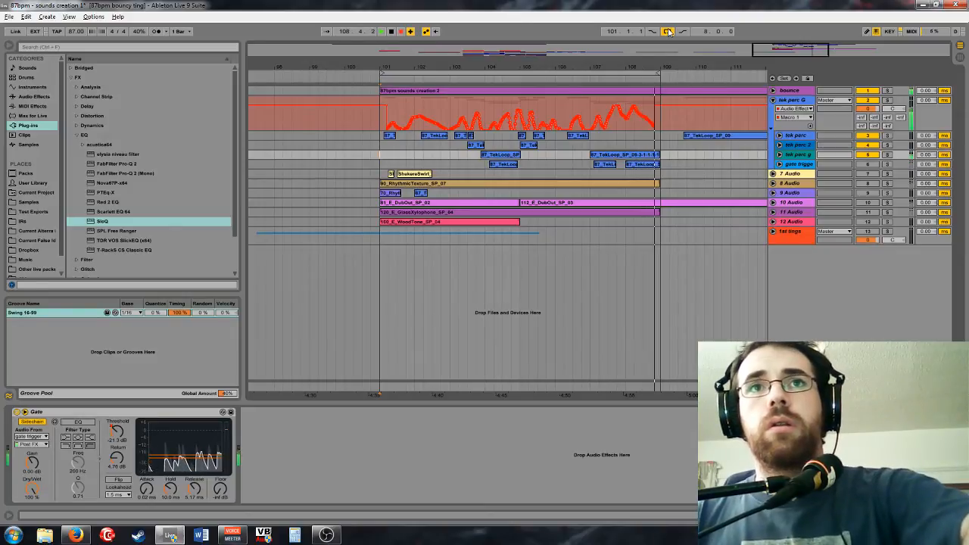
key("space")
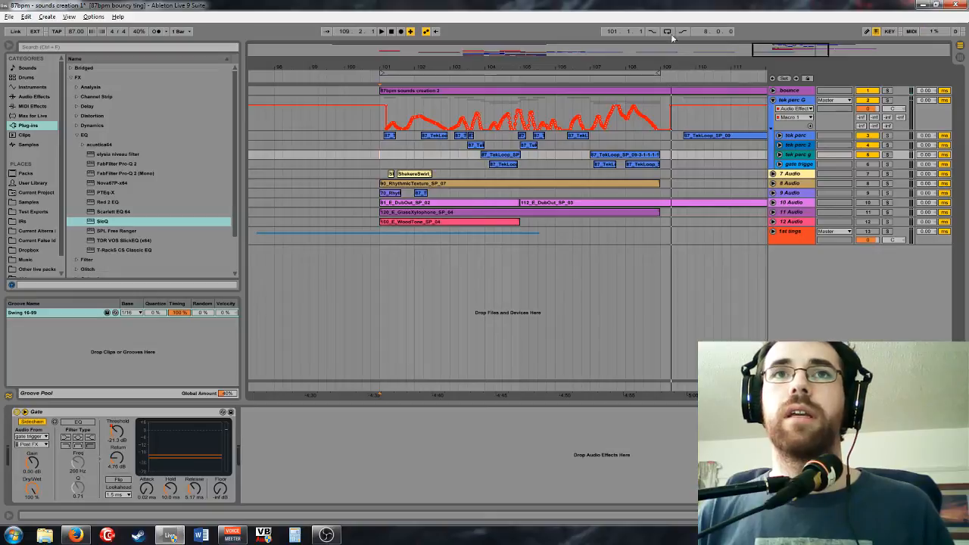
Play the tek perc group from bar 101 and lower the rack's first chain volume to about -16 dB
left_click(790, 100)
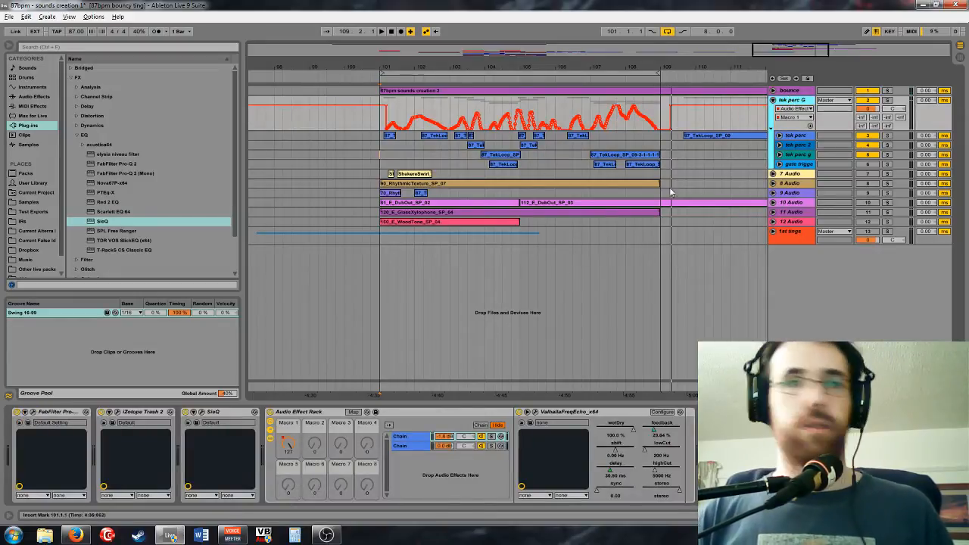
left_click(374, 387)
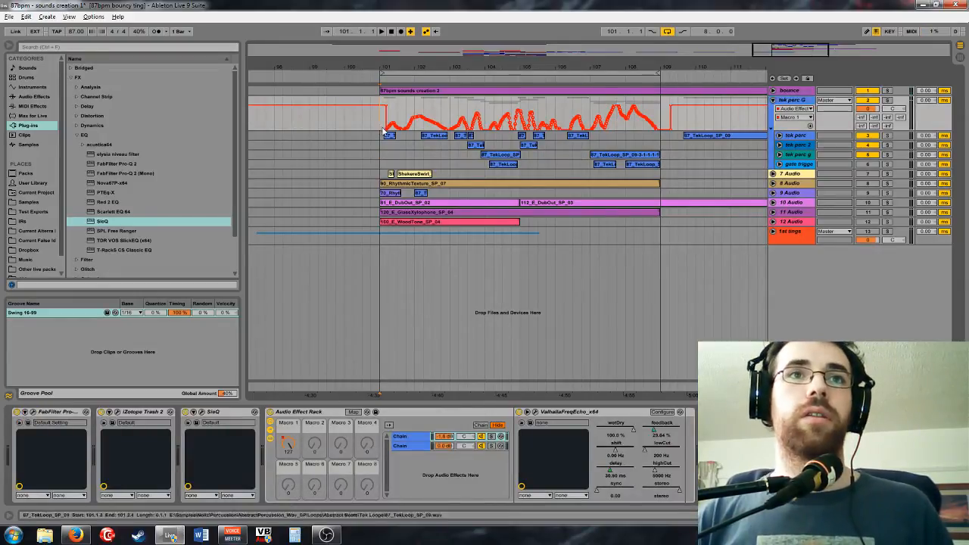
left_click_drag(444, 436, 446, 444)
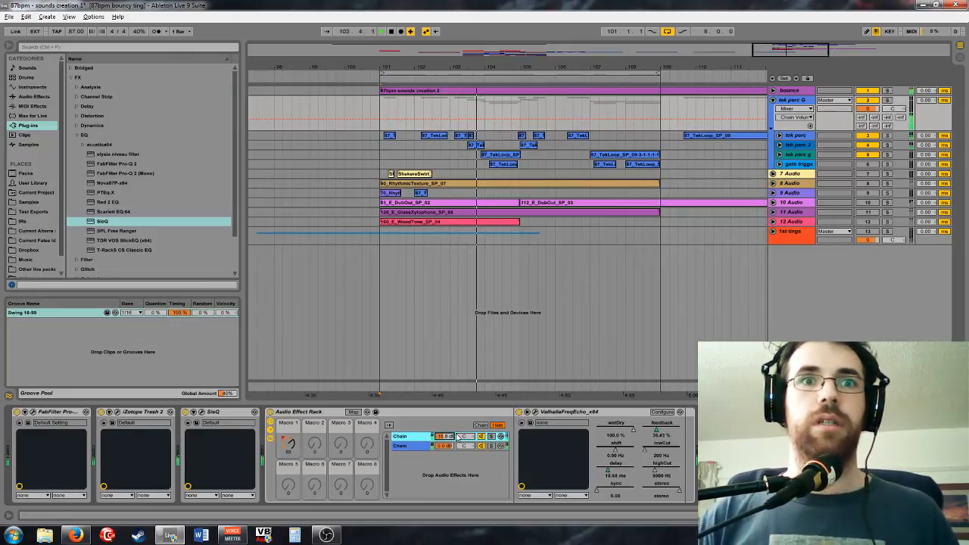
left_click(103, 134)
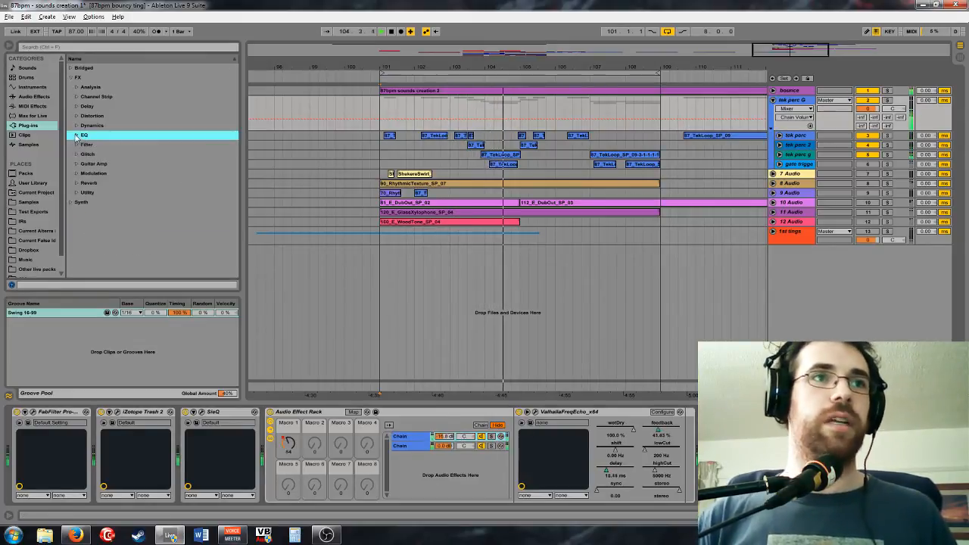
left_click(113, 173)
scroll(136, 229, "down", 3)
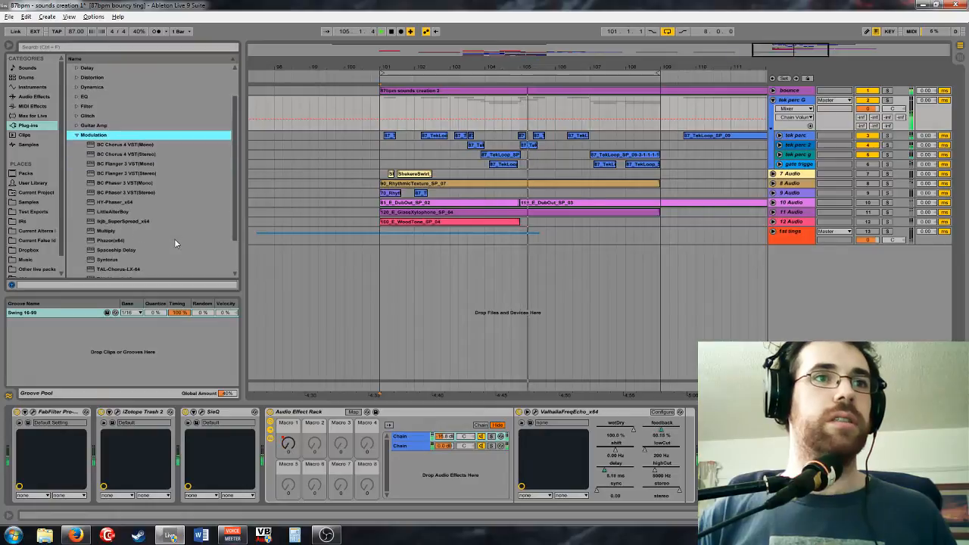
scroll(174, 243, "up", 1)
left_click(85, 144)
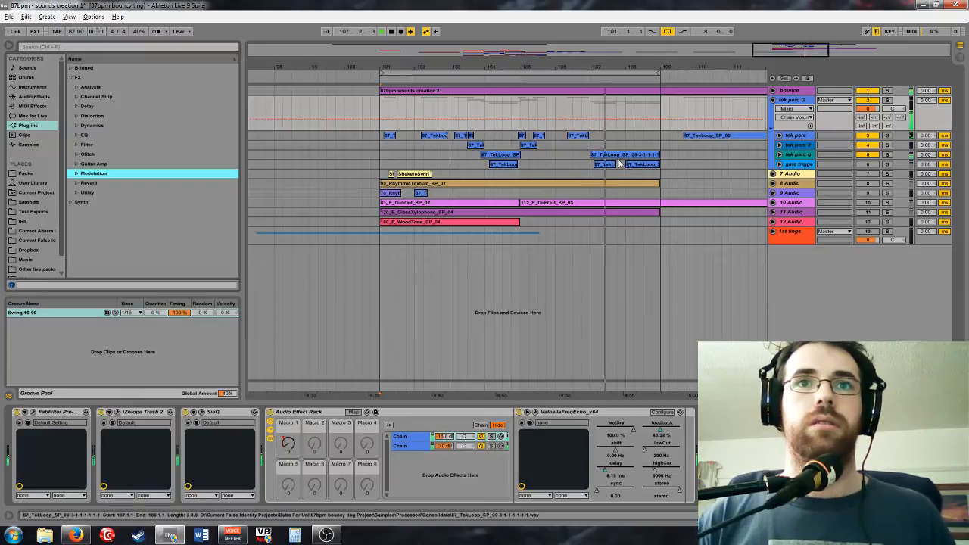
Insert an audio track below the tek perc group with Resampling as input, arm it and solo the group
right_click(788, 100)
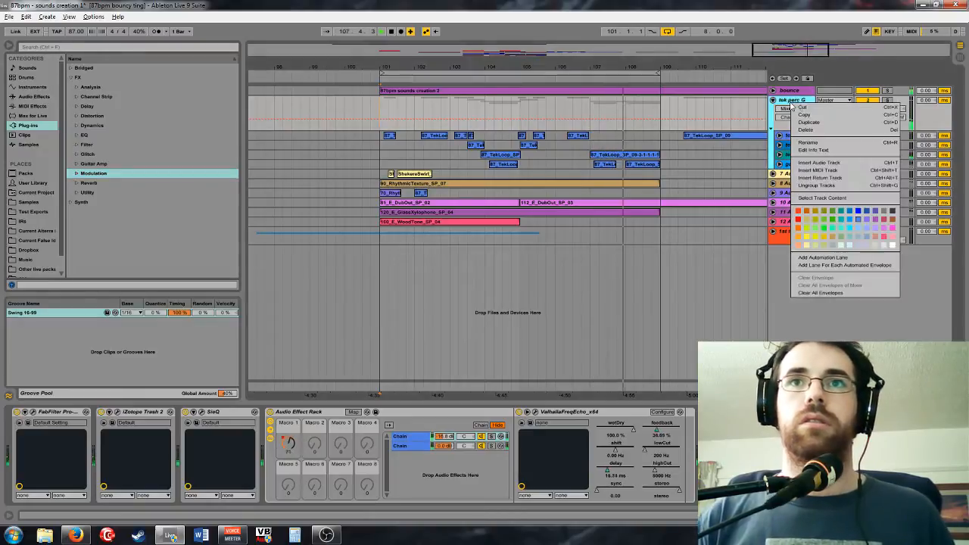
left_click(820, 161)
left_click(841, 175)
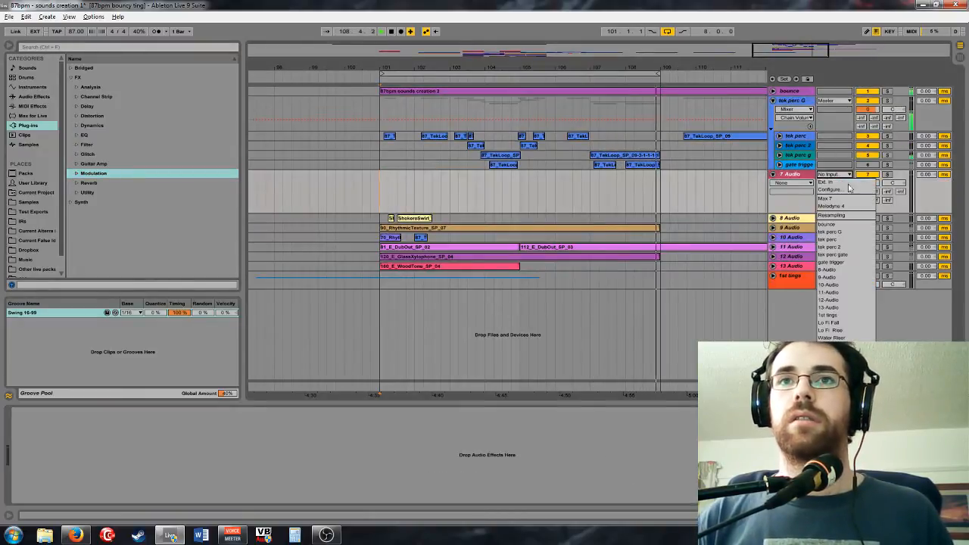
left_click(839, 212)
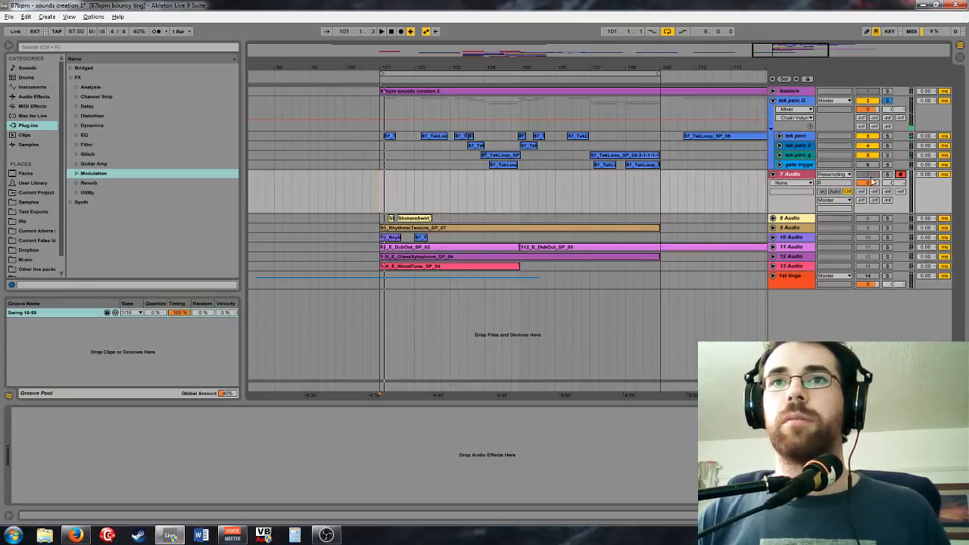
Turn looping off and record the soloed group onto the new track from bar 101 to just past bar 109
left_click(667, 32)
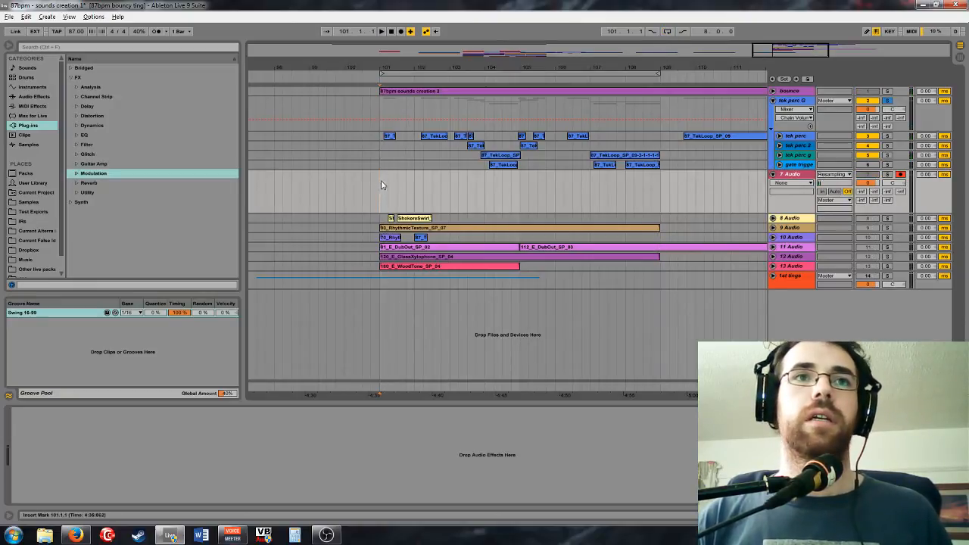
left_click(400, 31)
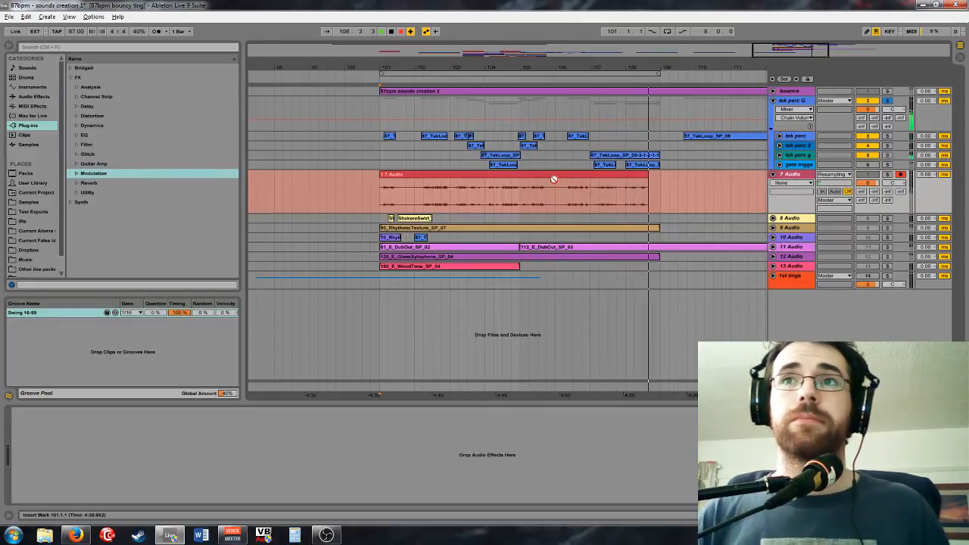
key("space")
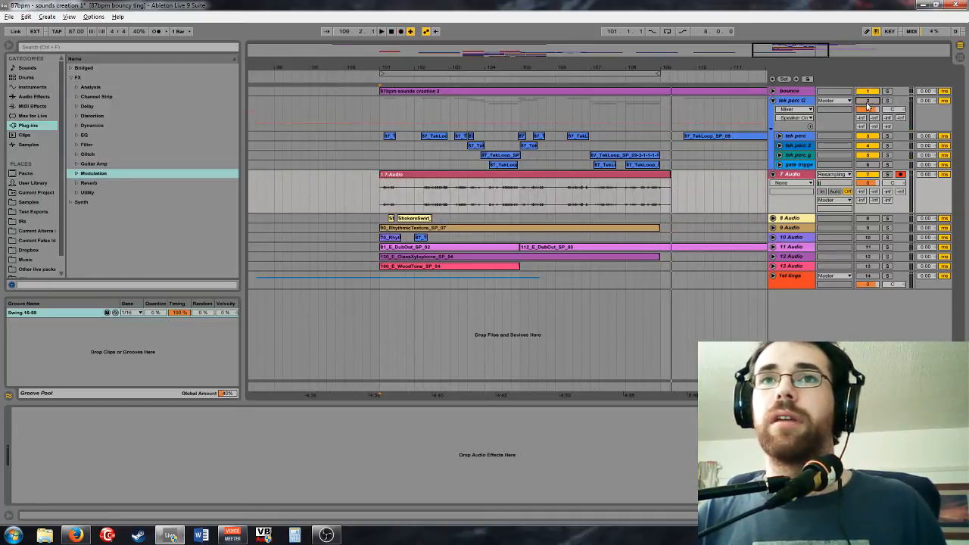
Turn looping back on, open the recorded 7-Audio clip and play it back
left_click(610, 179)
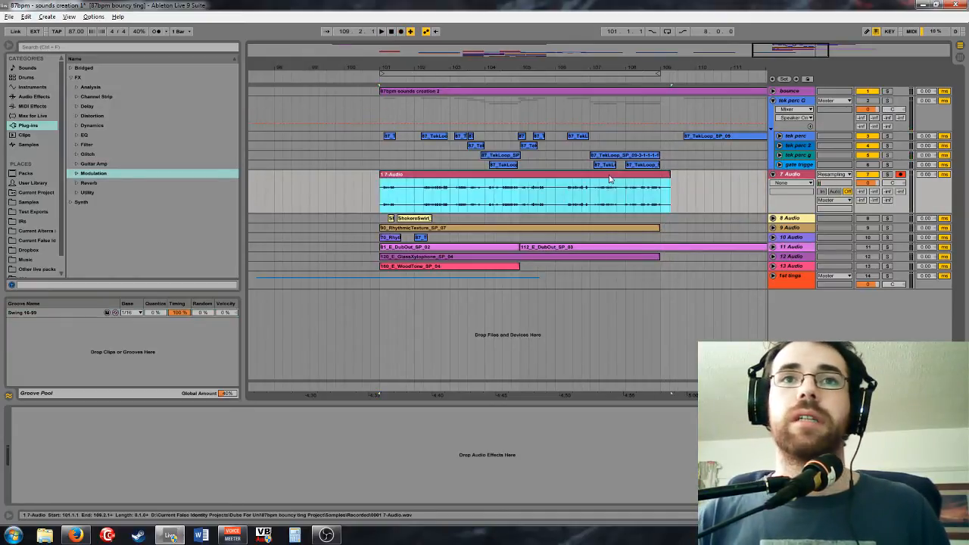
left_click(667, 33)
double_click(602, 176)
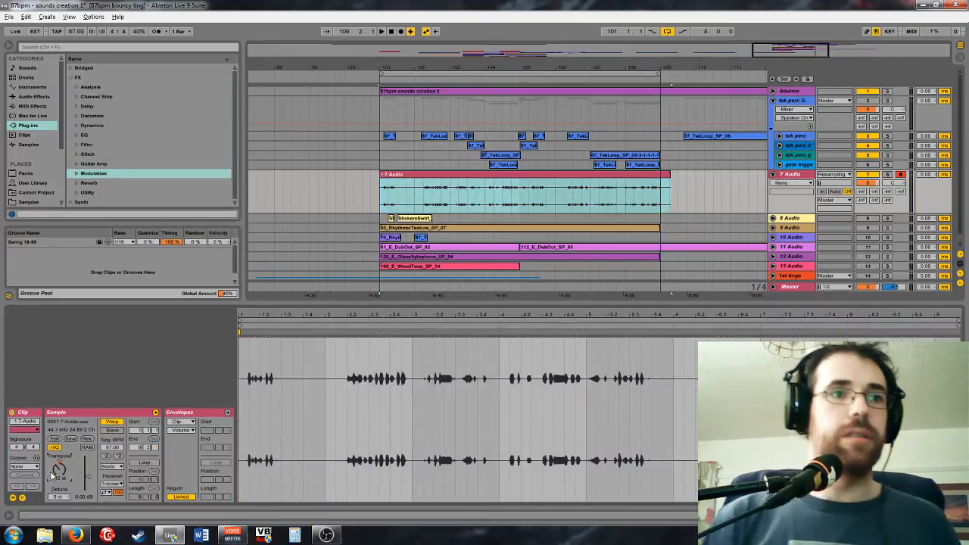
key("space")
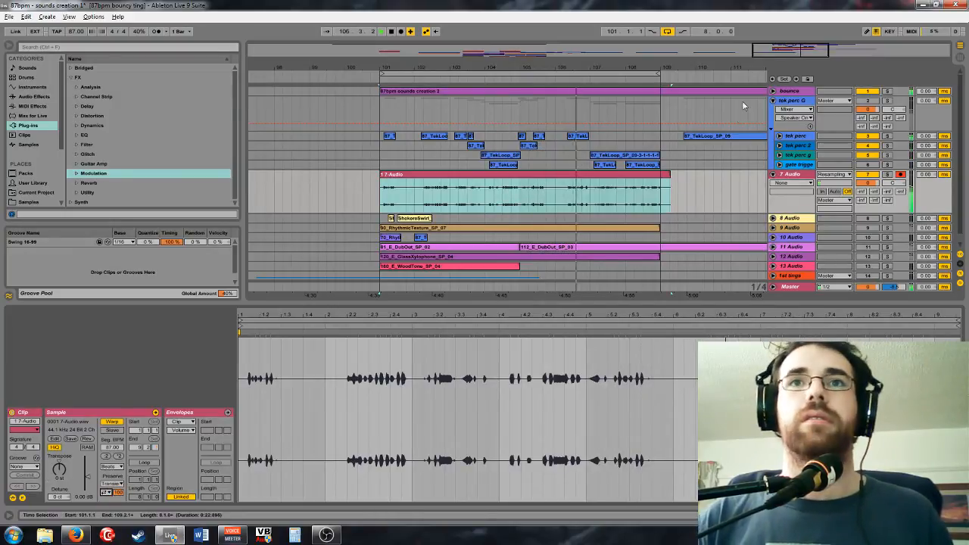
Stop playback and rename the resampled track tek perc 1
left_click(792, 52)
left_click_drag(792, 52, 790, 113)
left_click(790, 175)
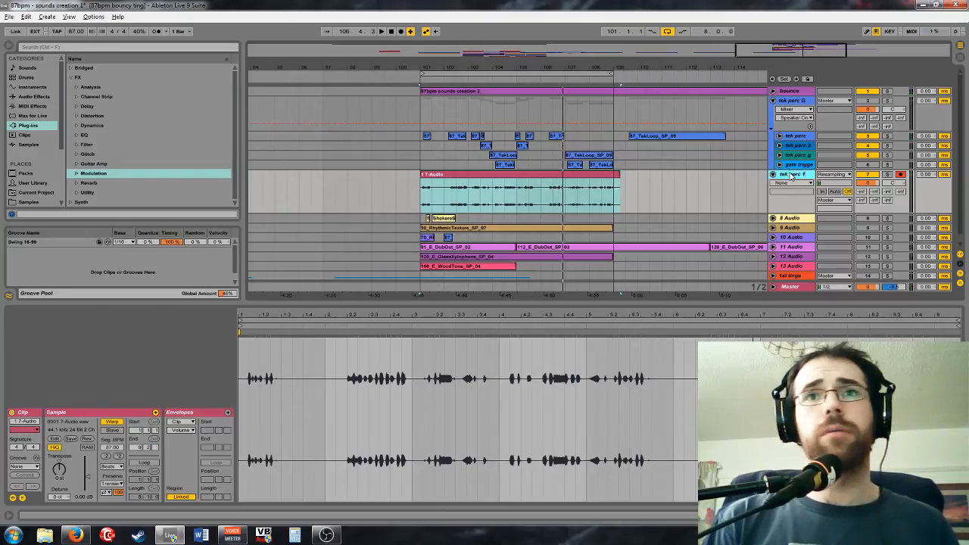
left_click_drag(781, 54, 780, 46)
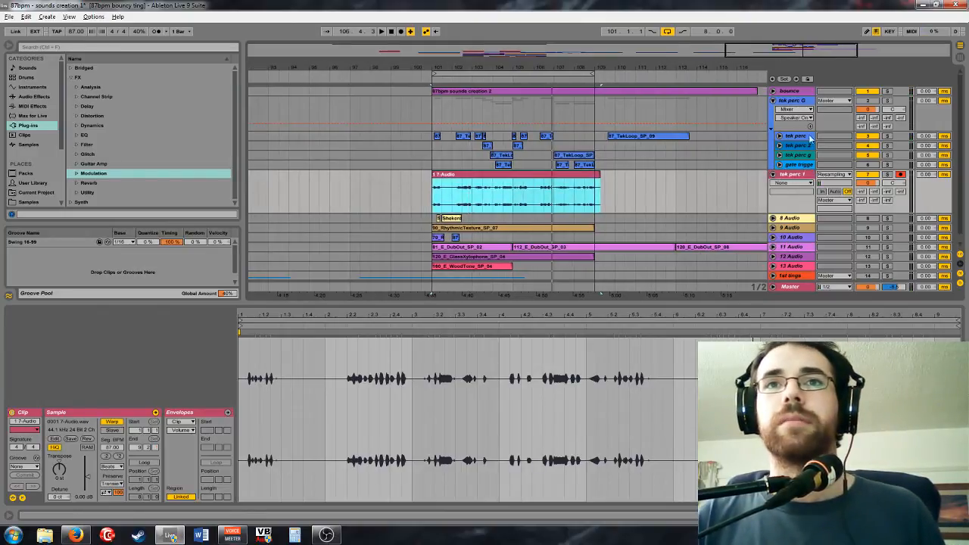
Fold the tek perc group, mute the tek perc 1 track and unfold the 8 Audio track
left_click(773, 101)
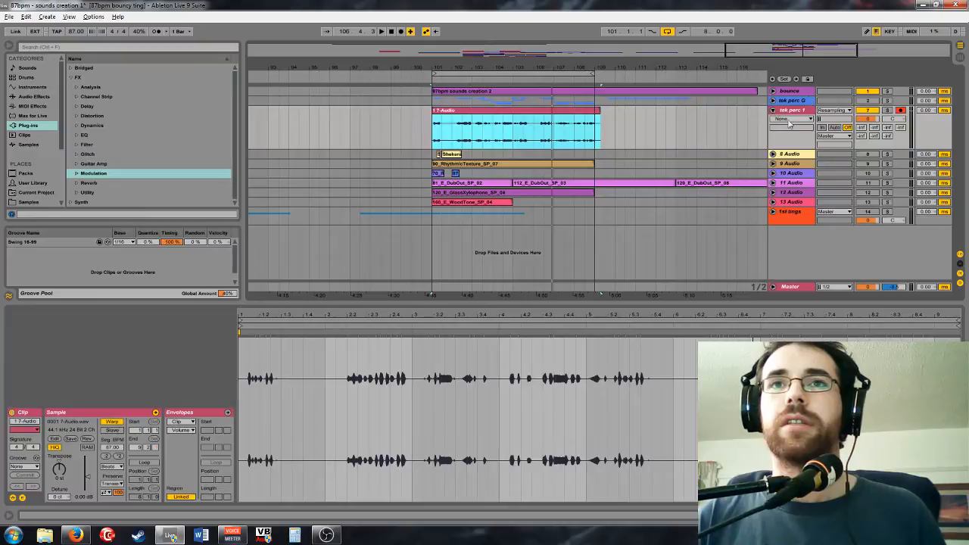
left_click(871, 112)
left_click(773, 154)
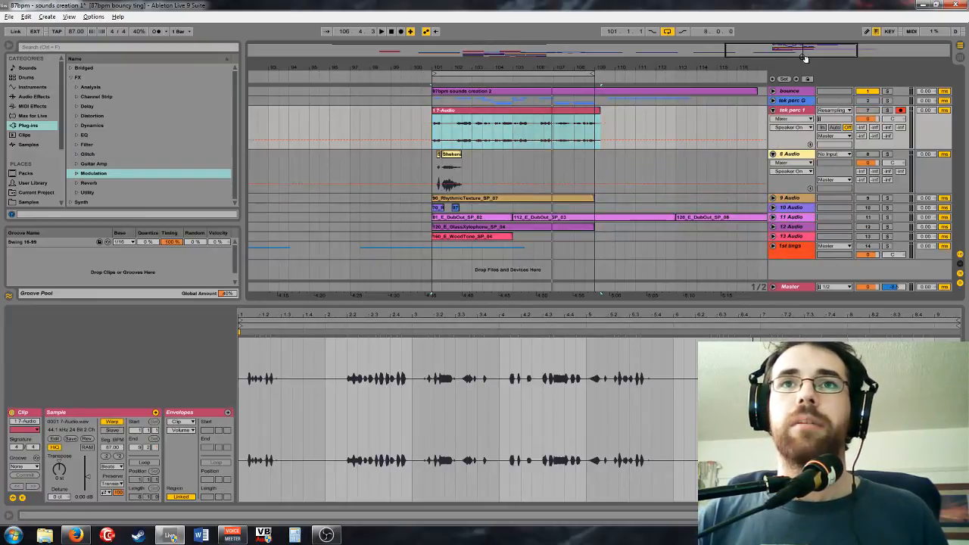
Rename the recorded clip on the resampled track tek perc 1
left_click_drag(804, 58, 757, 102)
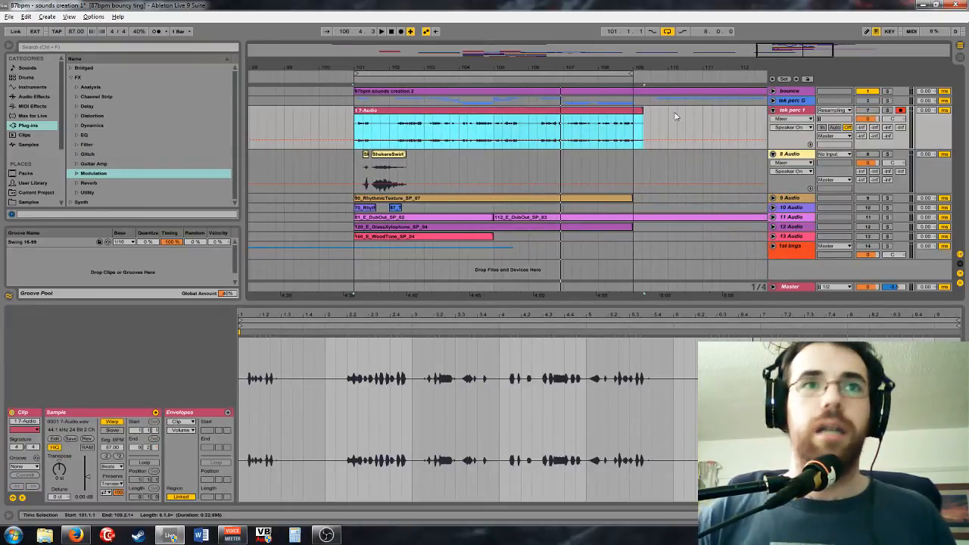
left_click(411, 114)
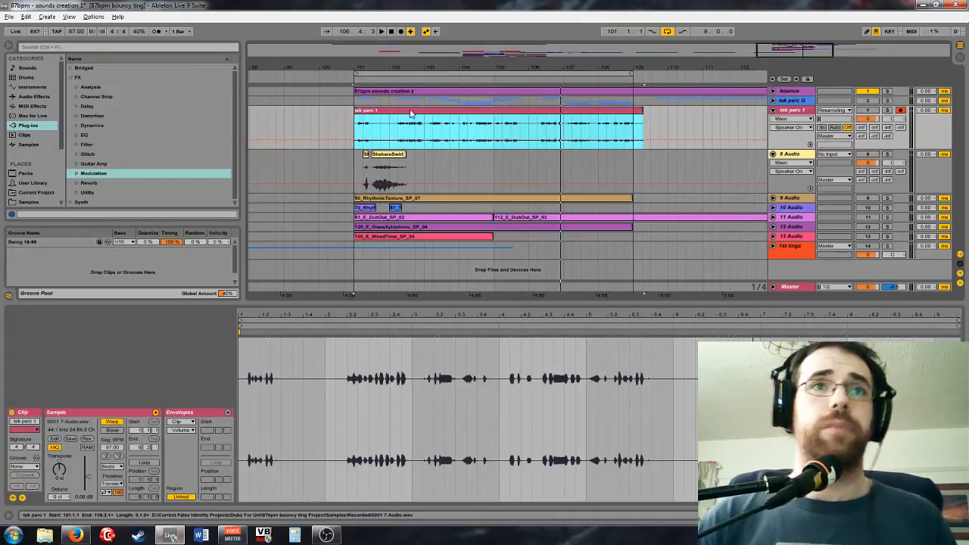
right_click(413, 115)
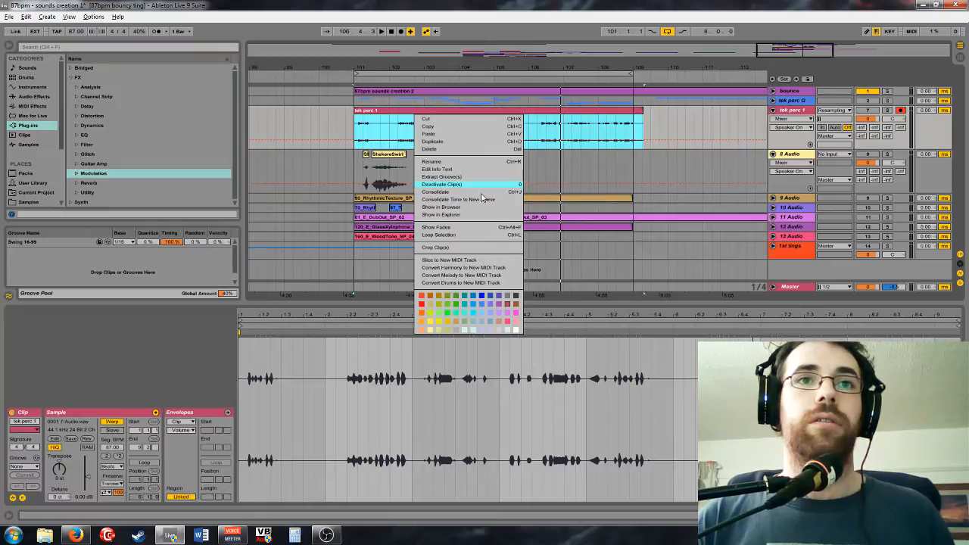
left_click(672, 172)
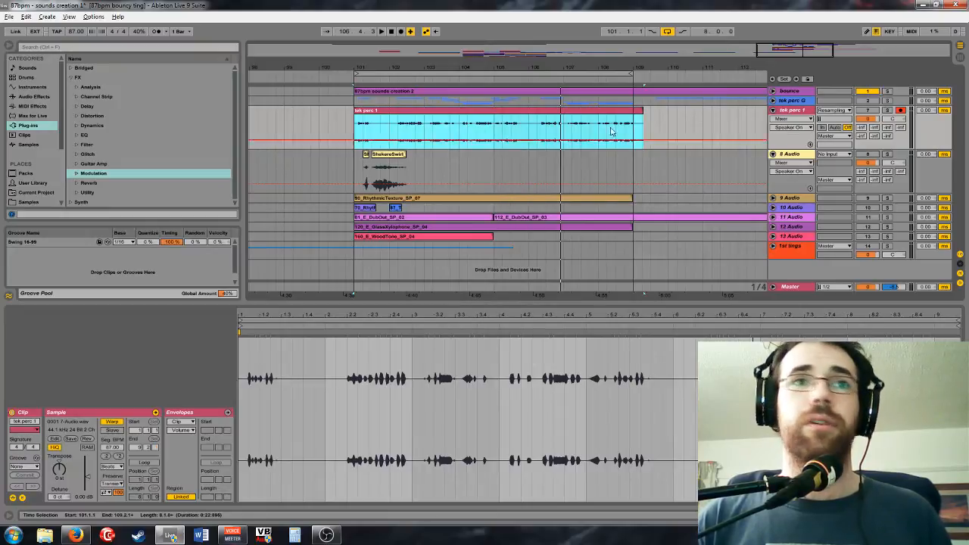
Move the ShekereSwirl clip on 8 Audio to bar 112 and the short Shekere_SP_01 clip to 109.4
left_click_drag(768, 57, 637, 55)
left_click_drag(767, 67, 757, 59)
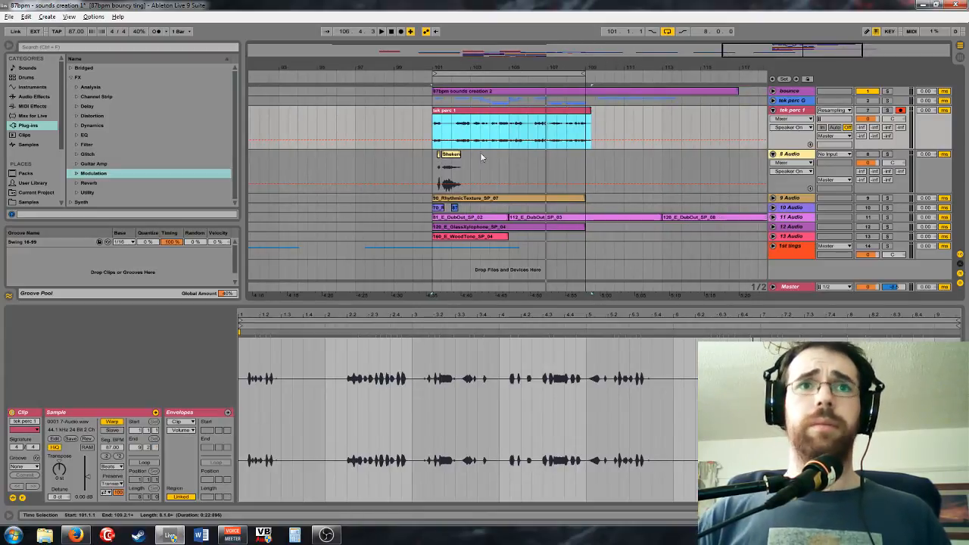
left_click_drag(457, 154, 658, 164)
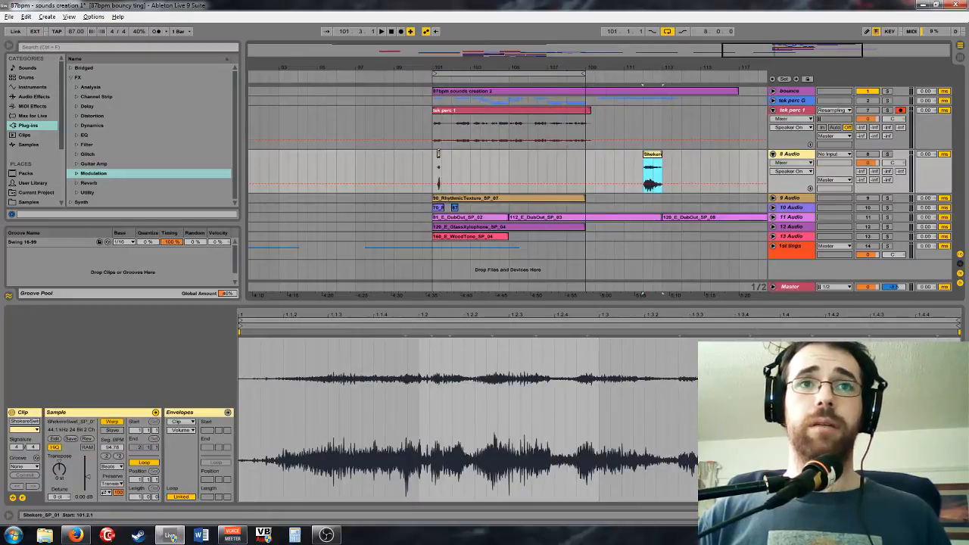
left_click_drag(438, 156, 603, 164)
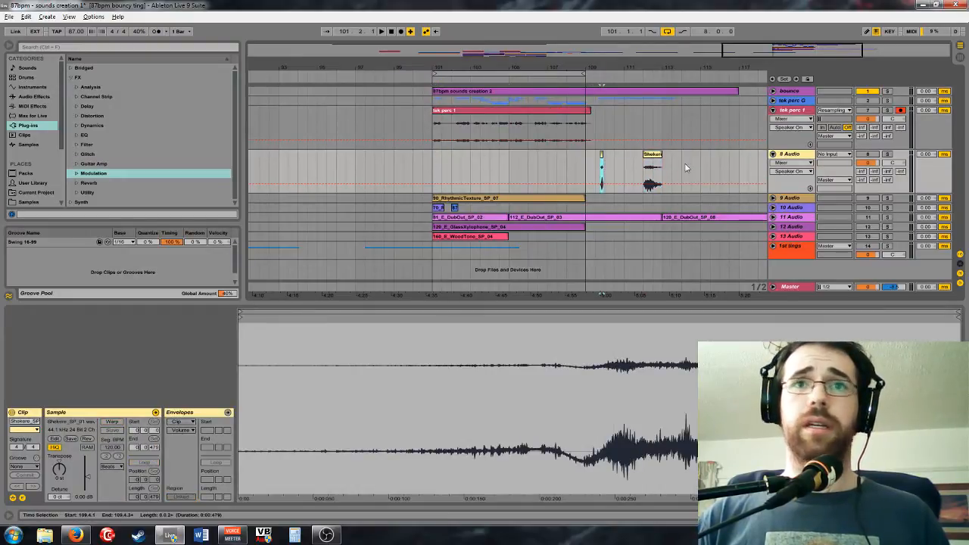
Disable warping on the ShekereSwirl clip and move it to start at 106.2
left_click(656, 163)
left_click(113, 424)
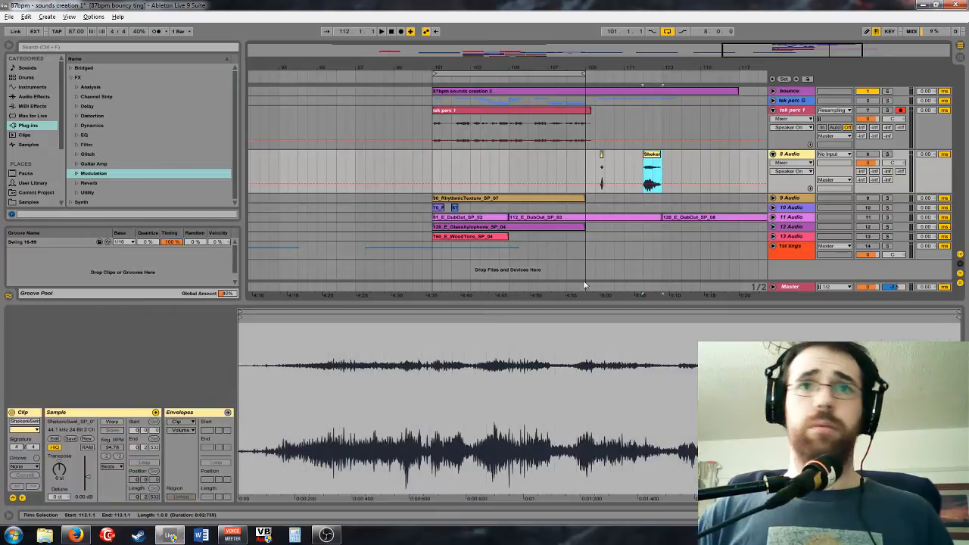
left_click_drag(766, 53, 685, 72)
left_click_drag(708, 155, 479, 168)
left_click_drag(759, 57, 780, 118)
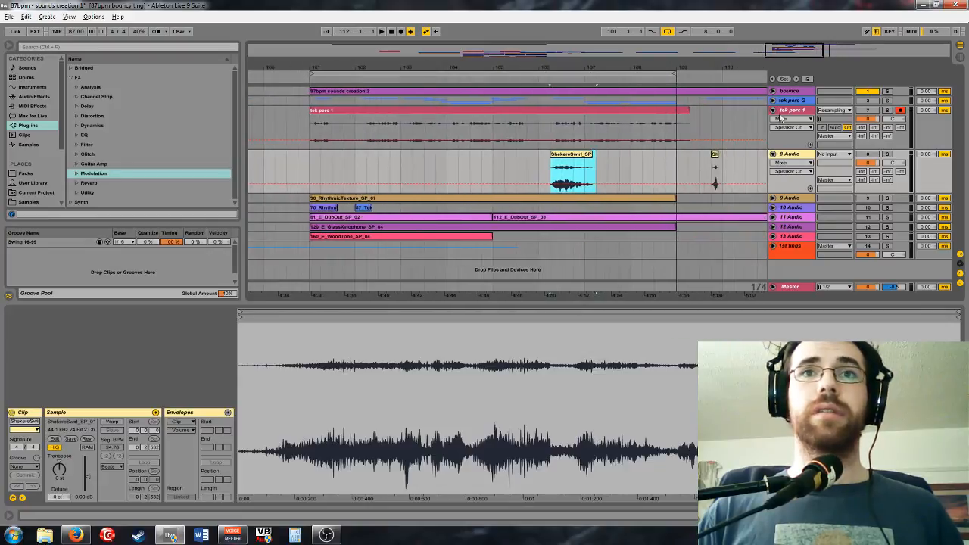
Add a Utility audio effect to the 8 Audio track and solo the track
left_click(794, 157)
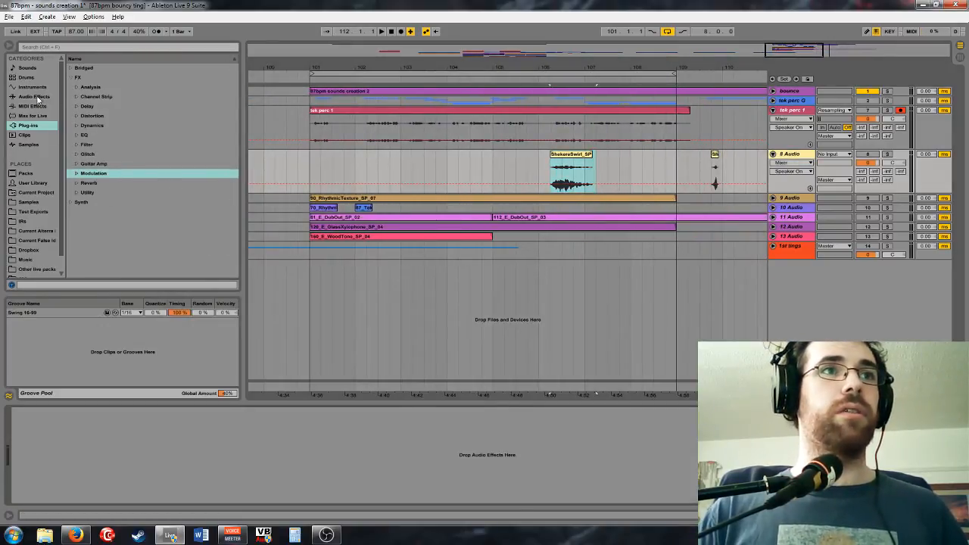
left_click(35, 97)
double_click(91, 253)
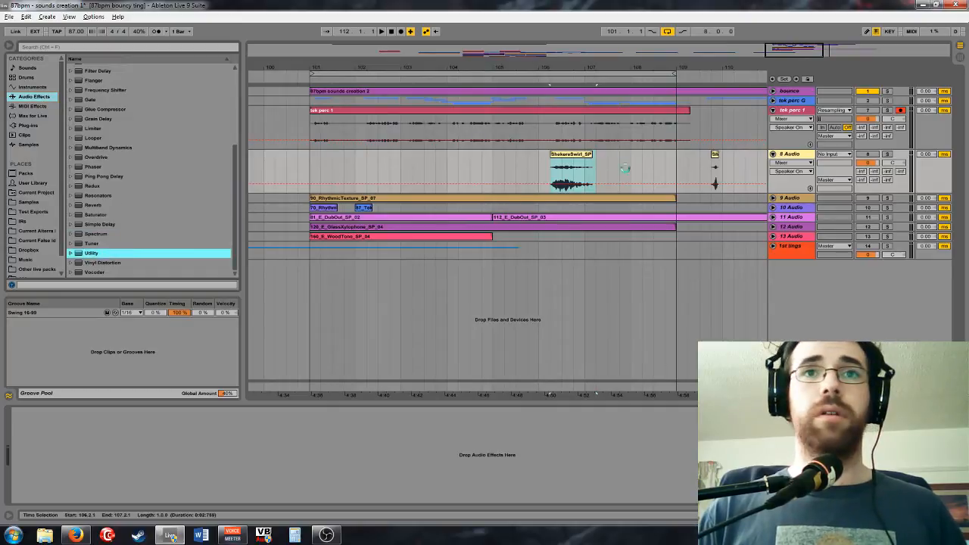
left_click(891, 159)
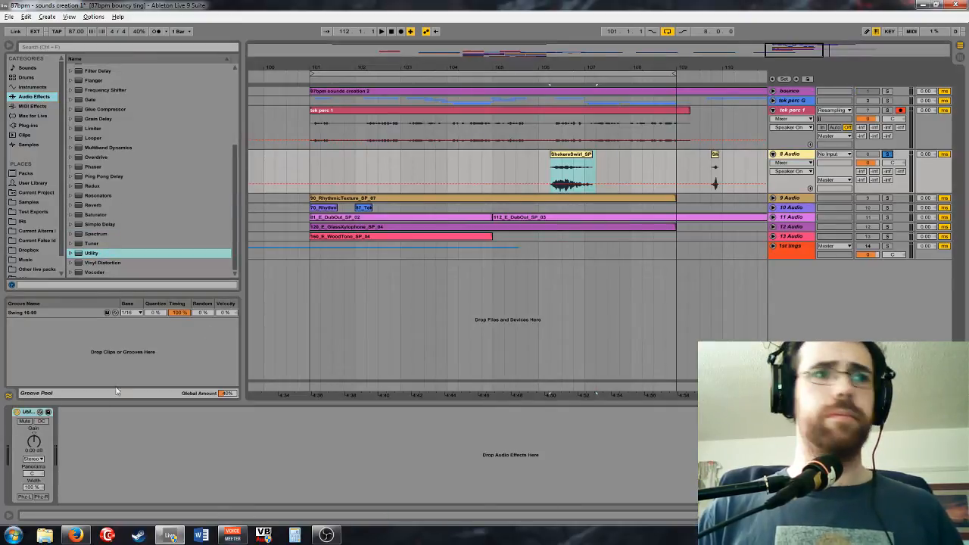
Audition the ShekereSwirl clip with the Utility channel mode on Left and on Right
left_click(32, 459)
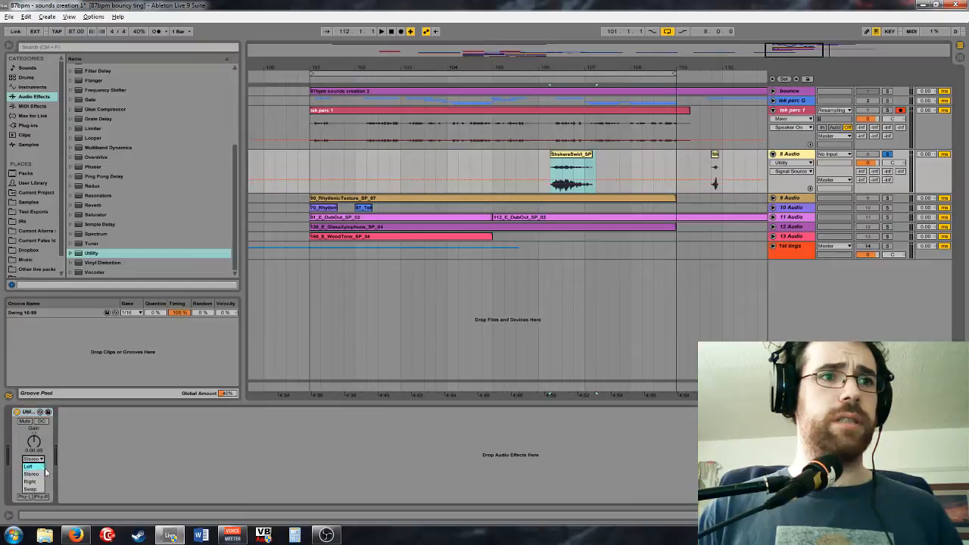
left_click(32, 462)
left_click(551, 178)
key("space")
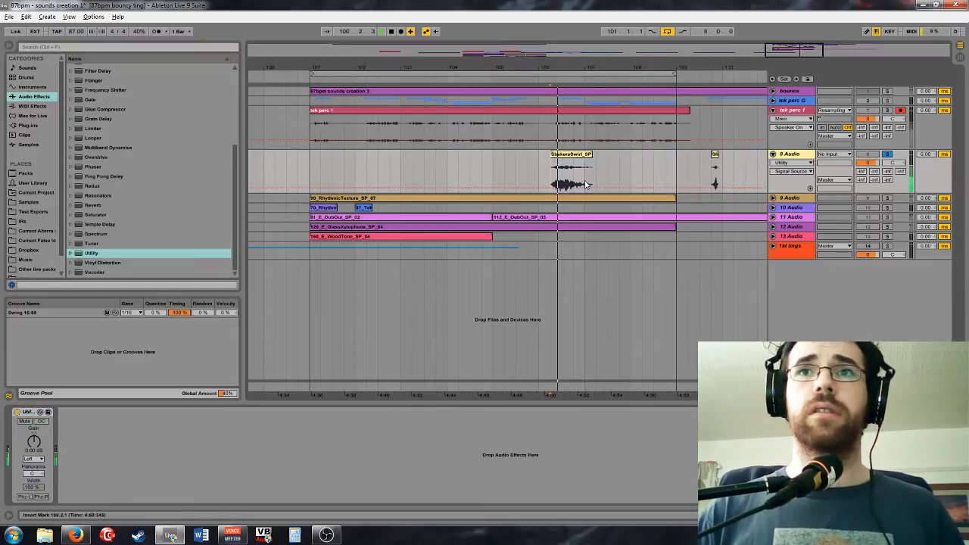
key("space")
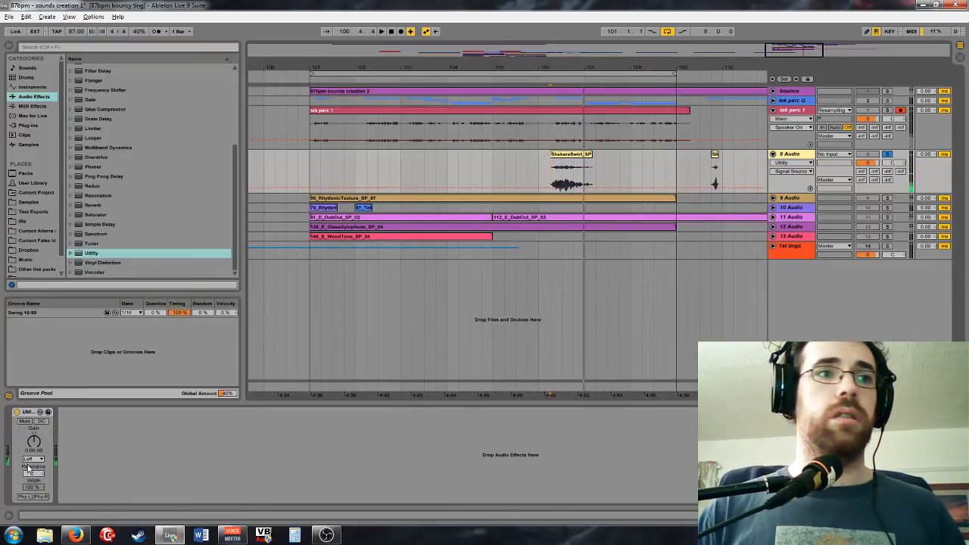
left_click(32, 459)
left_click(30, 482)
key("space")
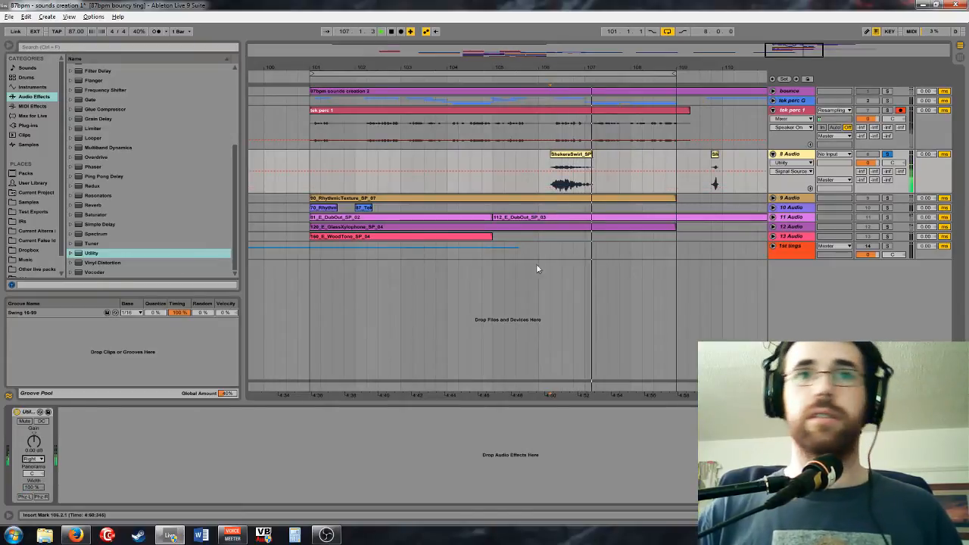
Compare the ShekereSwirl clip's Left and Right channels once more by switching the Utility channel mode during playback
left_click(42, 460)
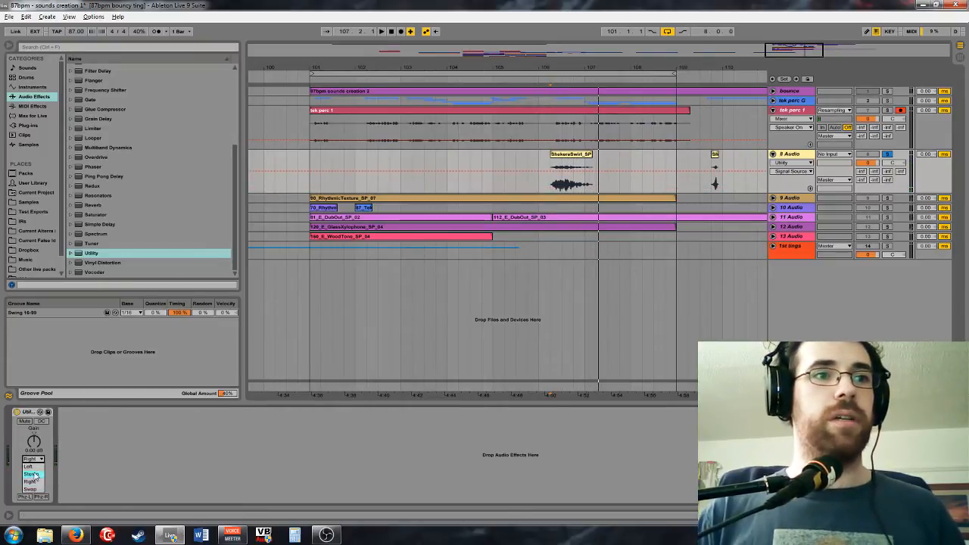
left_click(34, 474)
left_click(36, 460)
left_click(33, 466)
key("space")
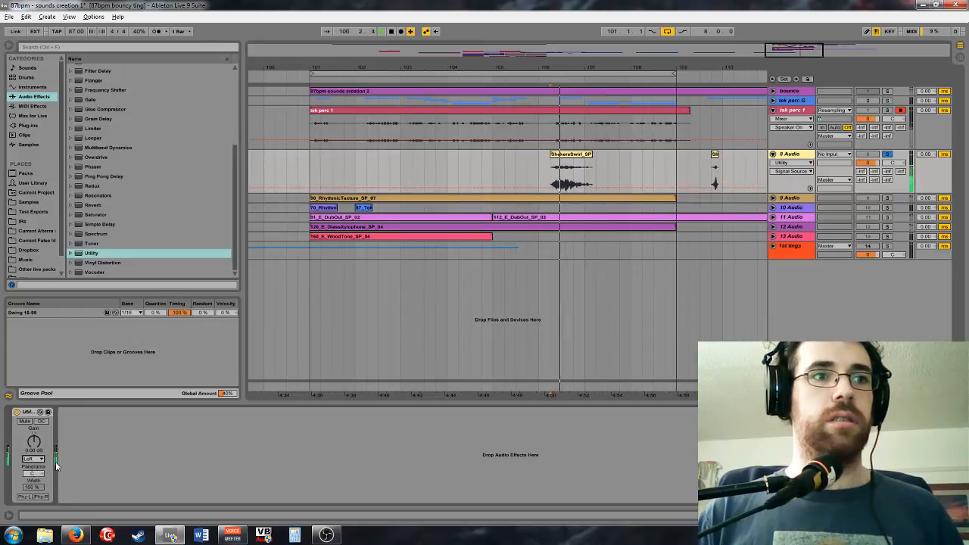
left_click(34, 460)
left_click(36, 483)
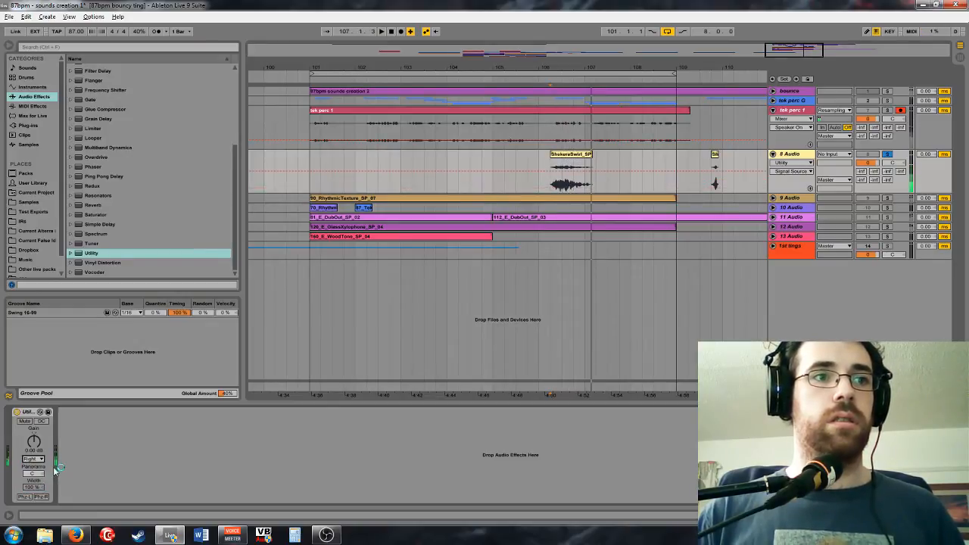
key("space")
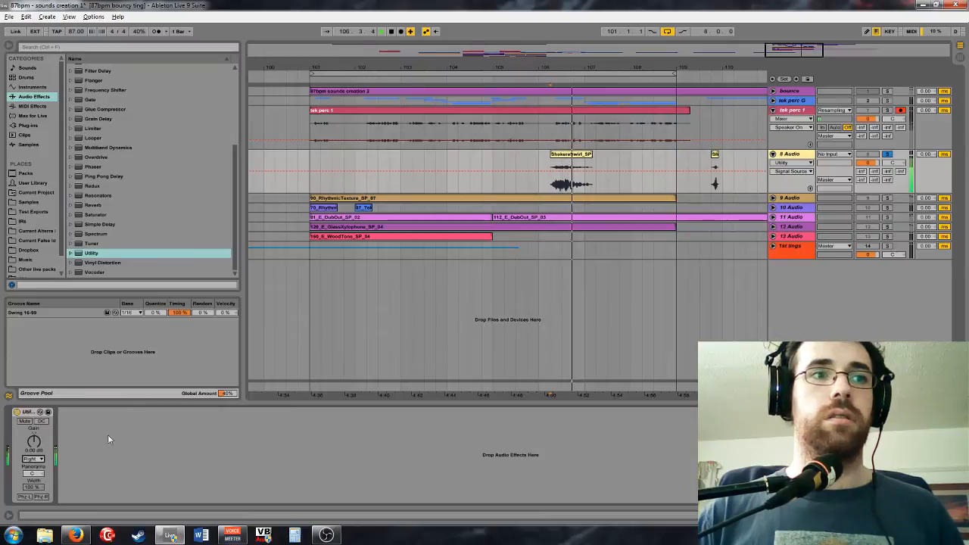
key("space")
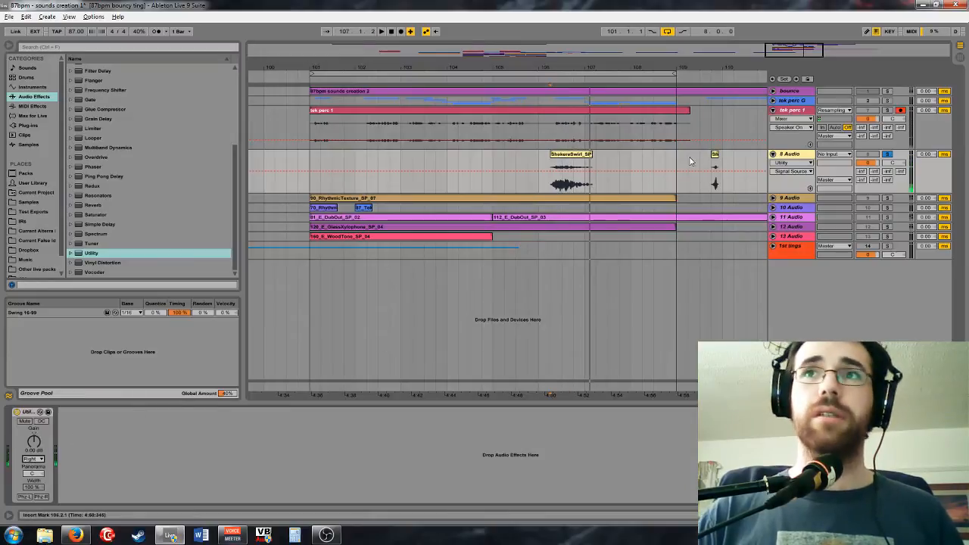
Set the Utility channel mode to Left and freeze and flatten the 8 Audio track
left_click(33, 459)
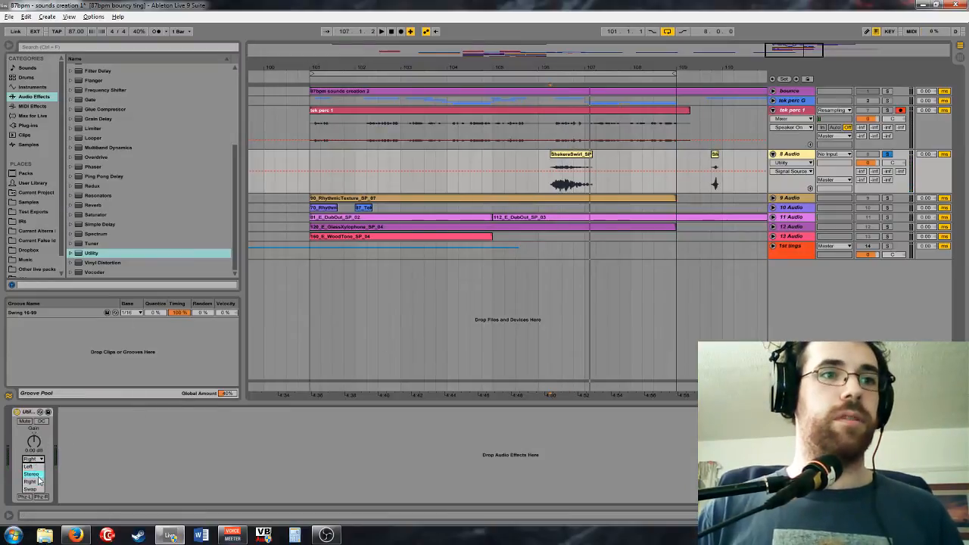
left_click(34, 467)
left_click(581, 159)
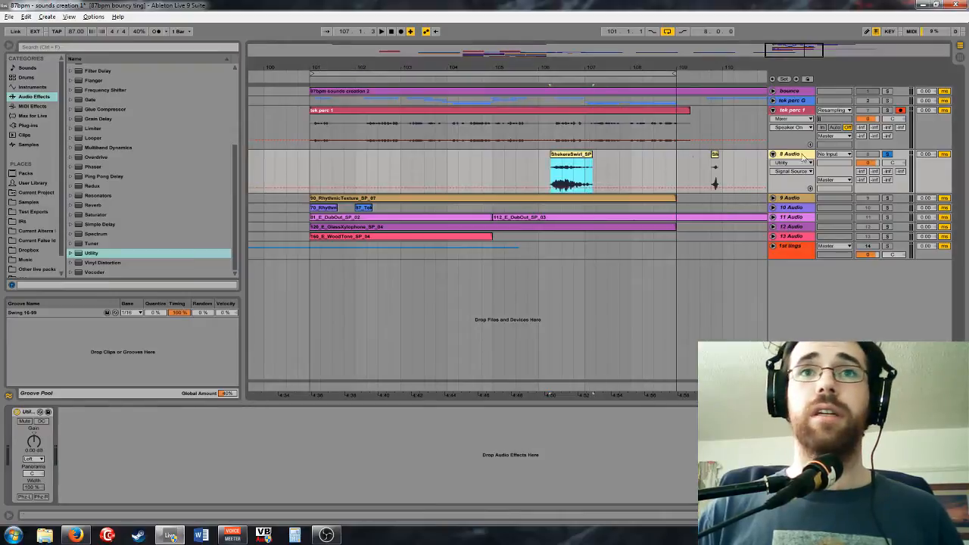
right_click(793, 155)
left_click(814, 218)
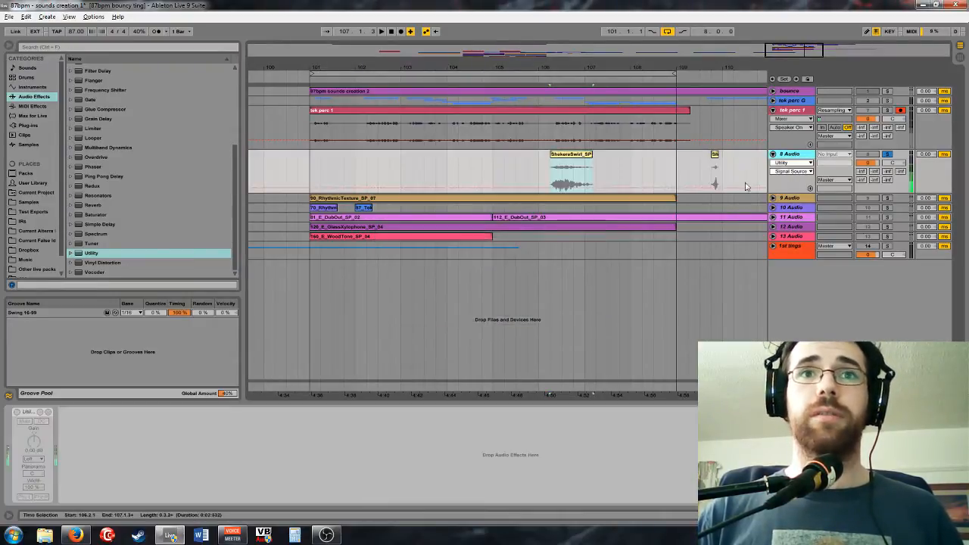
right_click(798, 155)
left_click(815, 221)
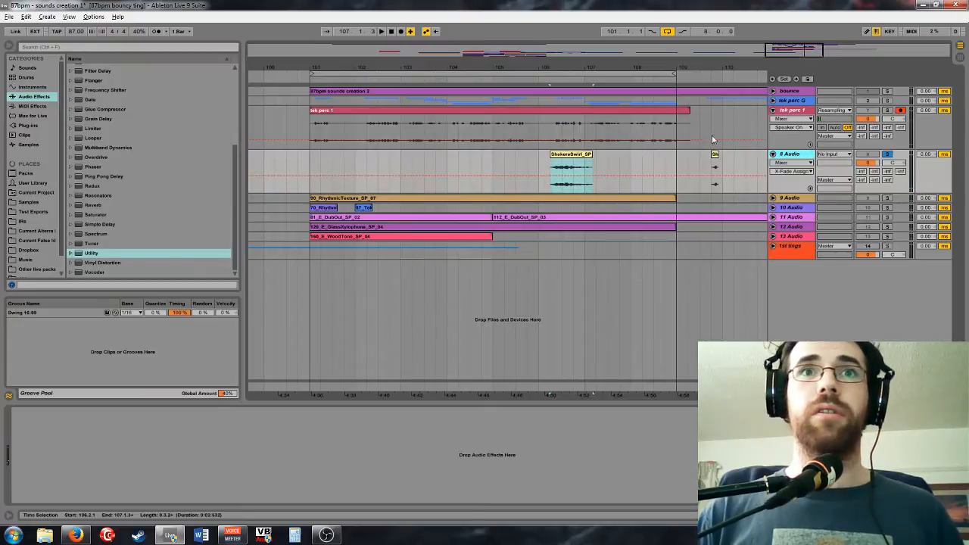
Play back the flattened ShekereSwirl clip on 8 Audio
left_click_drag(797, 50, 795, 60)
left_click_drag(518, 69, 482, 70)
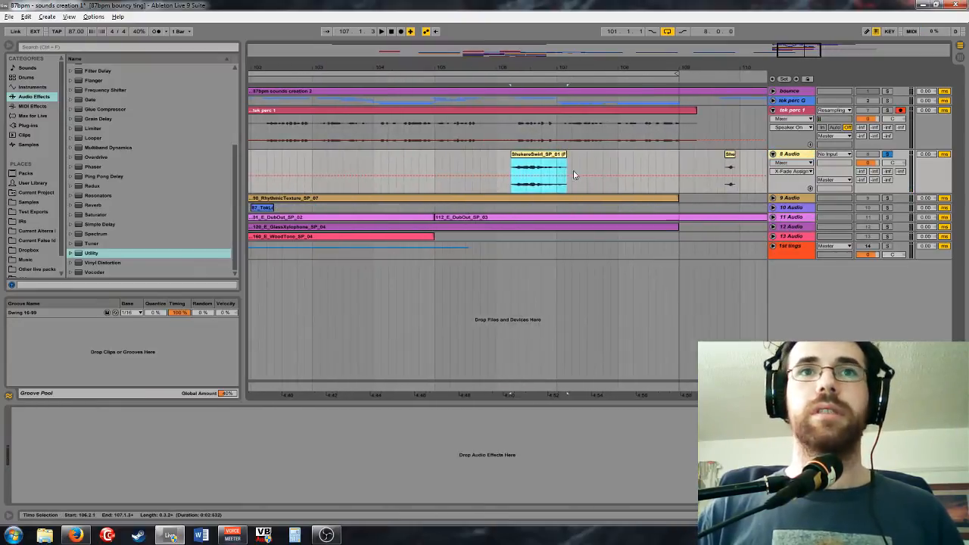
left_click_drag(385, 68, 436, 58)
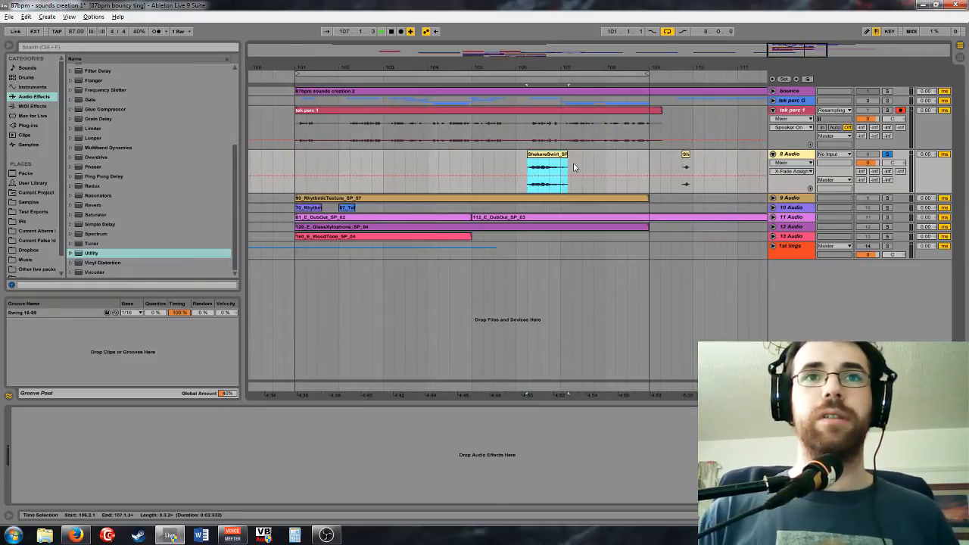
key("space")
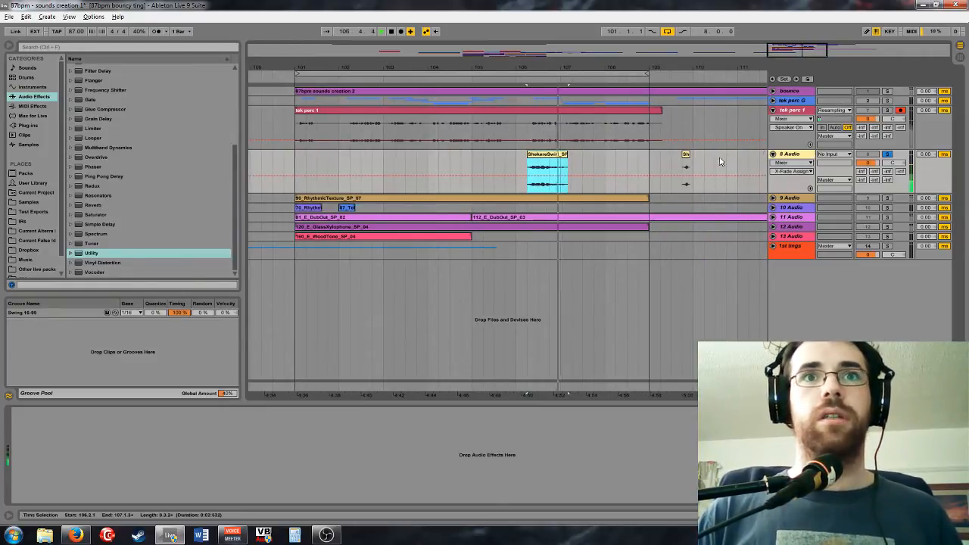
Move the ShekereSwirl clip on 8 Audio to start at bar 101
mouse_move(800, 51)
left_mouse_down()
mouse_move(800, 35)
mouse_move(805, 82)
mouse_move(768, 65)
mouse_move(789, 86)
mouse_move(792, 37)
mouse_move(792, 62)
left_mouse_up()
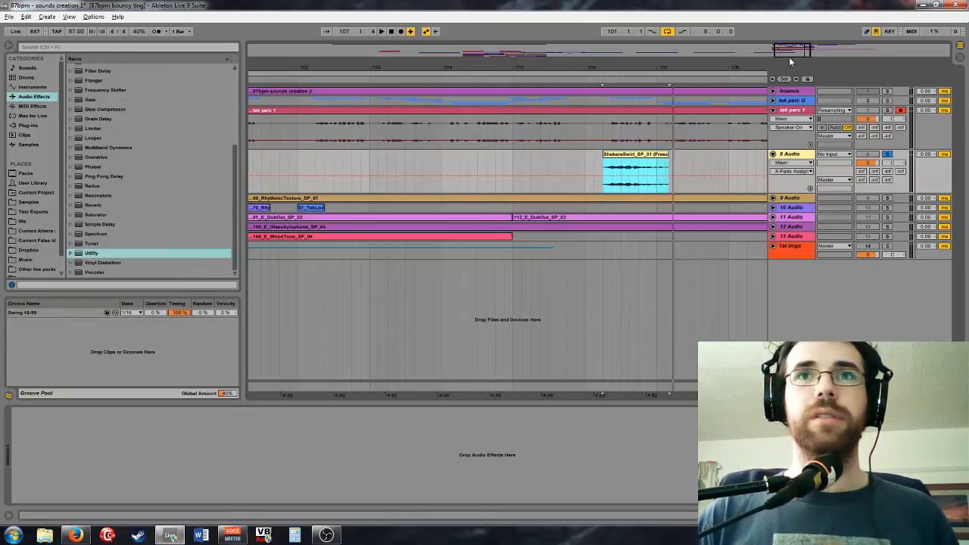
left_click_drag(789, 53, 789, 34)
left_click_drag(608, 159, 386, 161)
left_click(806, 154)
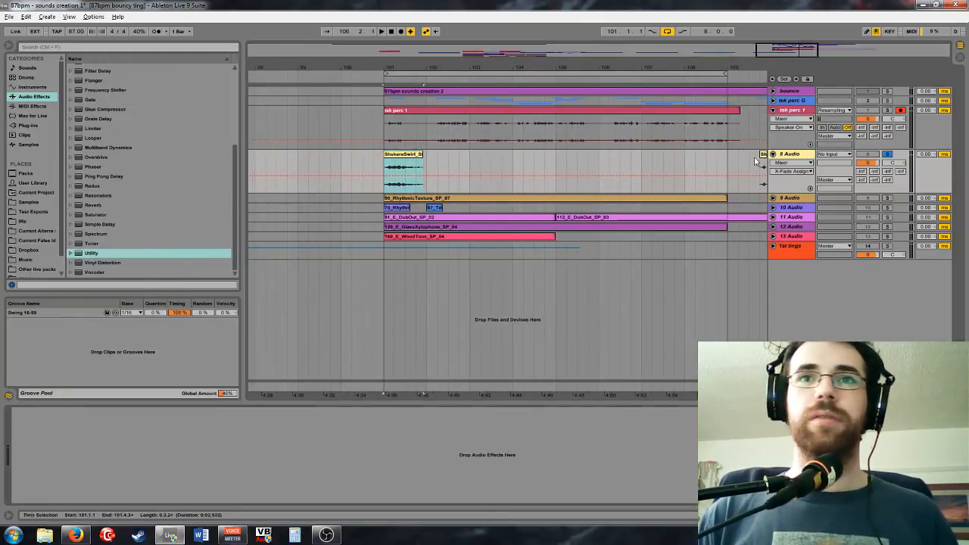
Add the Blackhole reverb plug-in to the 8 Audio track and place its window clear of the clip
left_click(28, 126)
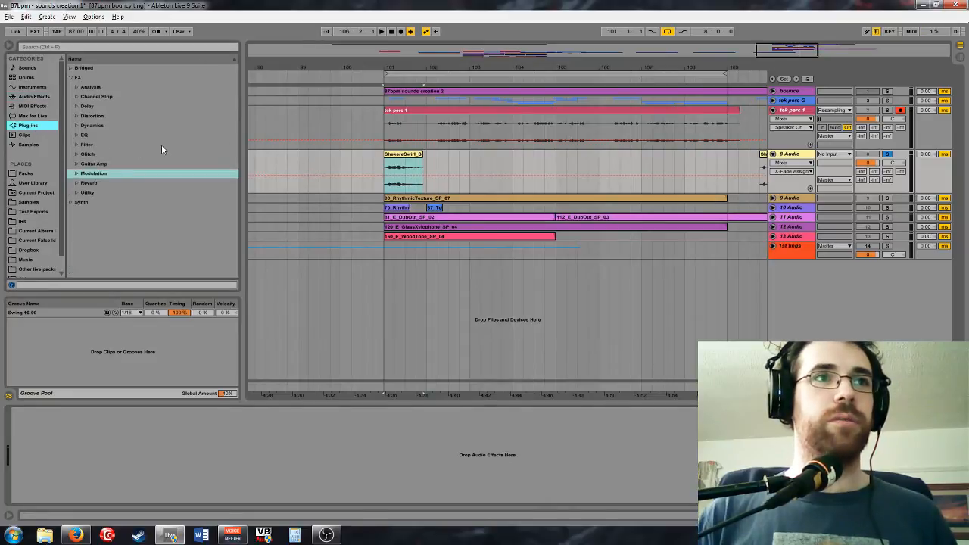
left_click(86, 183)
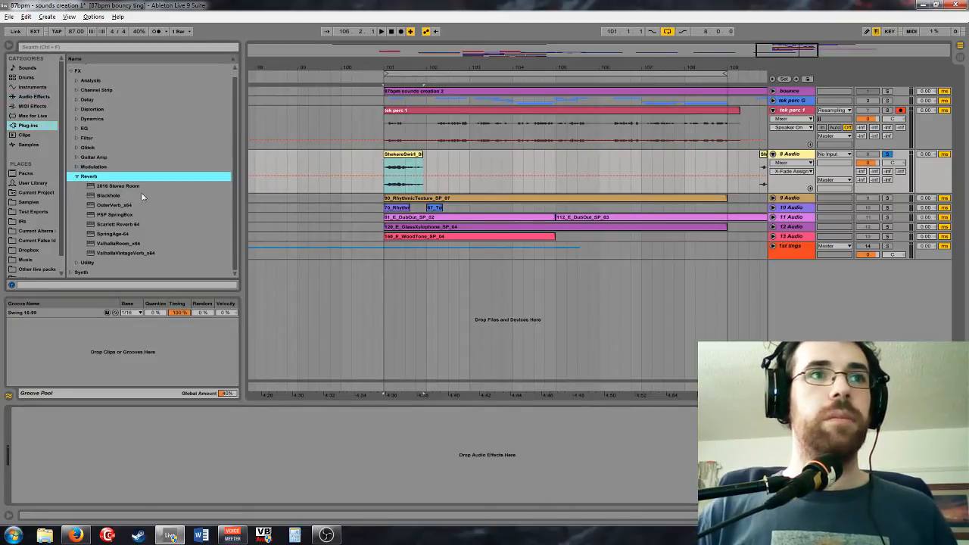
left_click_drag(110, 195, 140, 198)
left_click_drag(415, 177, 417, 166)
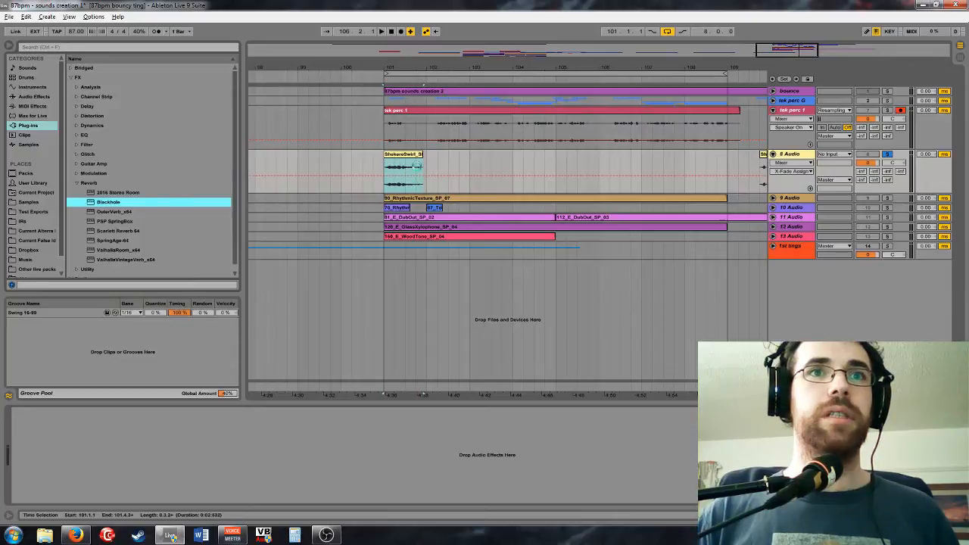
left_click_drag(322, 86, 429, 242)
Set Blackhole's Mix to 74, Gravity to 48, Size to 92, Predelay to 32 ms, Low to -47 and High to 12
left_click_drag(184, 324, 181, 294)
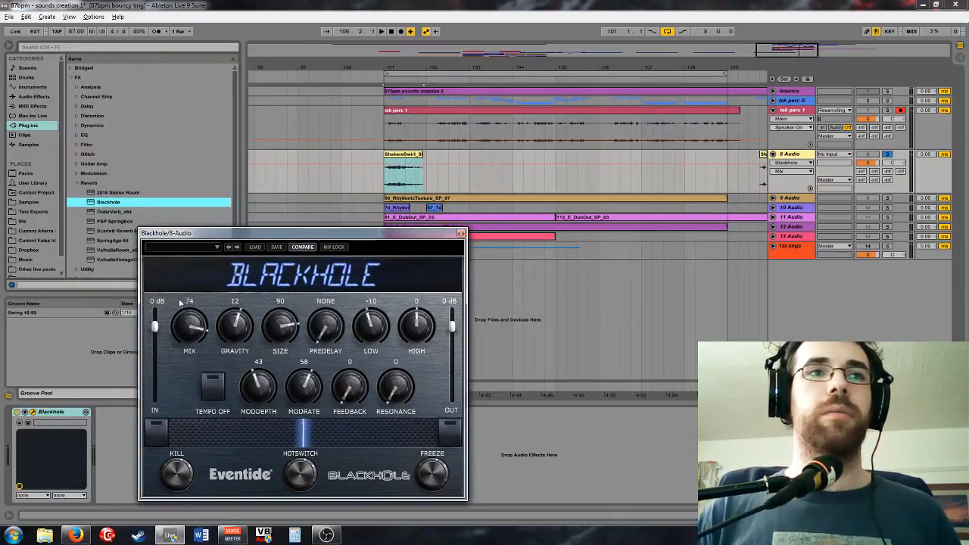
left_click(394, 155)
left_click(271, 334)
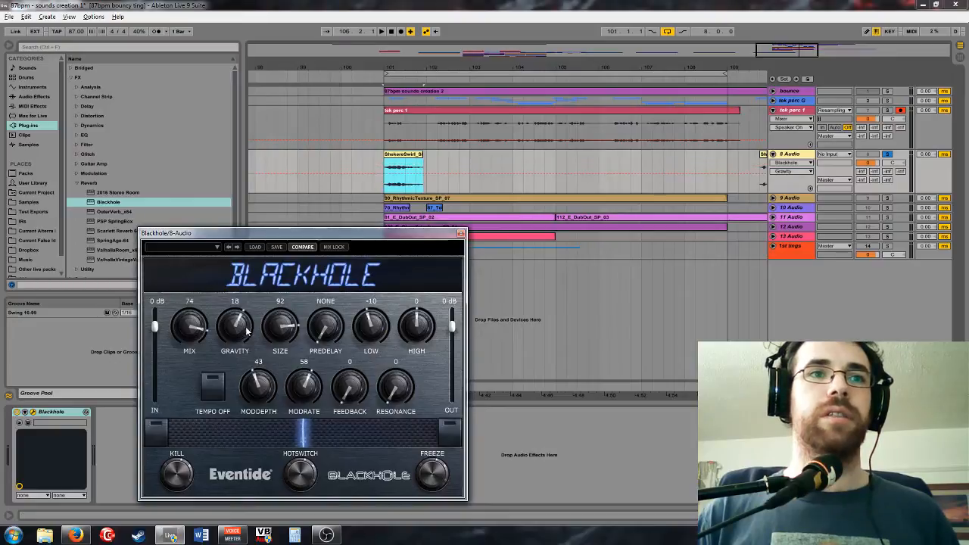
left_click_drag(310, 324, 328, 312)
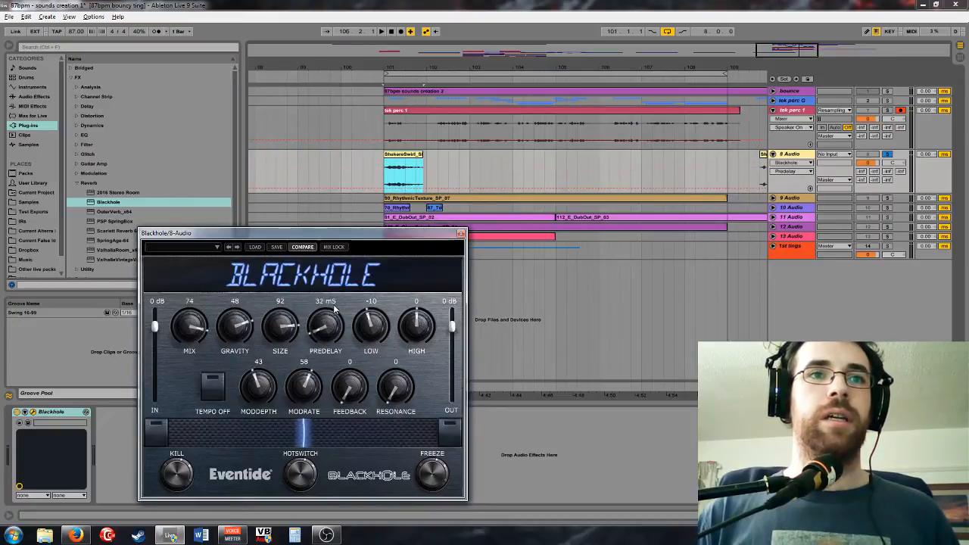
left_click_drag(362, 339, 353, 348)
left_click_drag(423, 338, 429, 335)
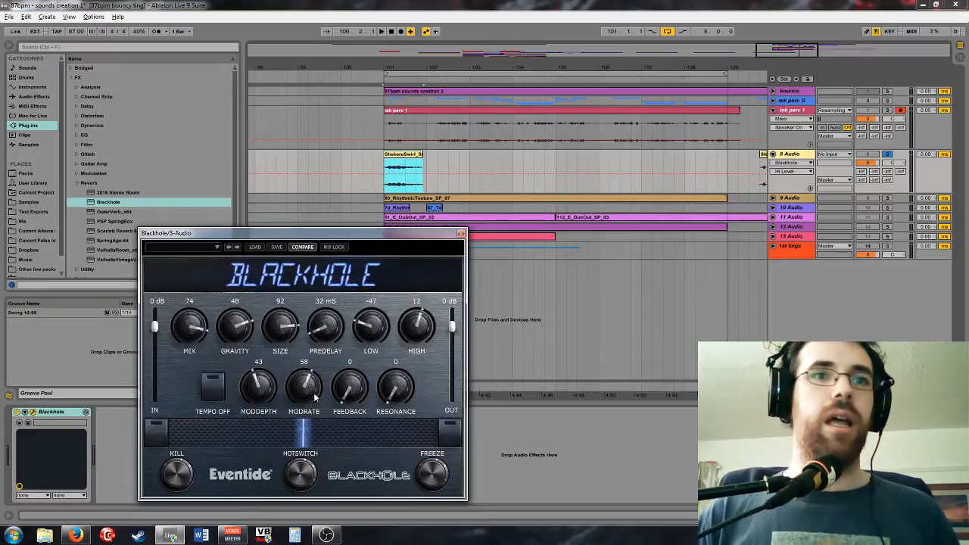
Set Blackhole's Moddepth to 49, Modrate to 23, Feedback to 44 and Resonance to 32
left_click_drag(300, 392, 272, 439)
left_click_drag(266, 396, 270, 386)
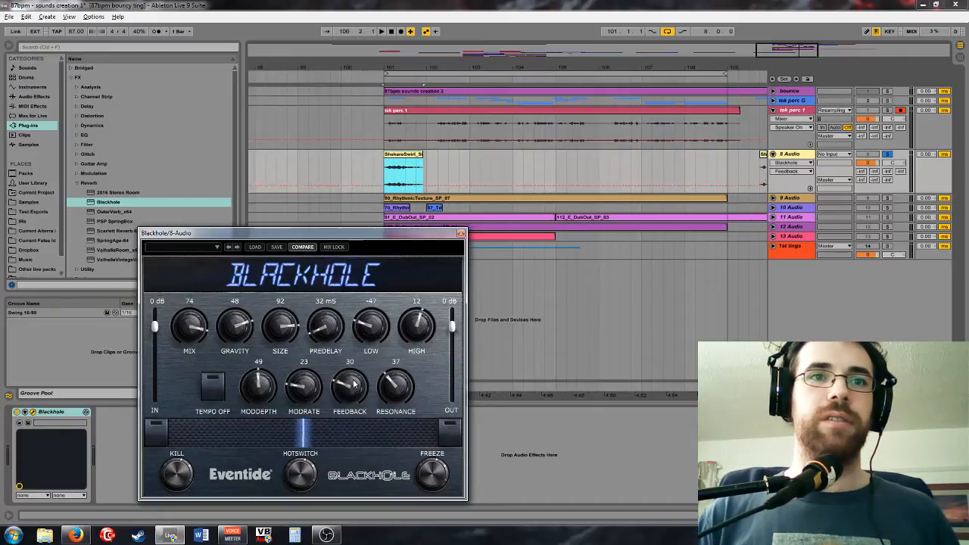
left_click_drag(403, 396, 402, 403)
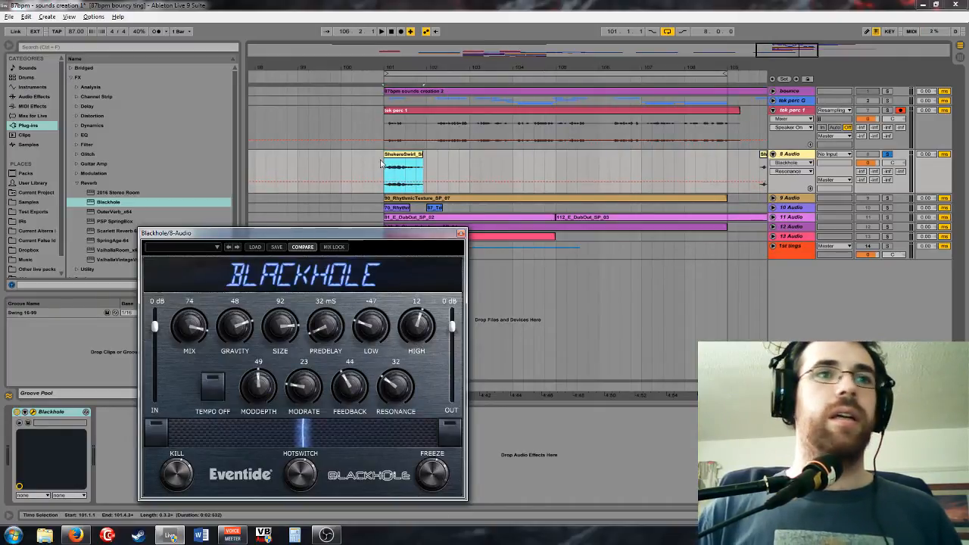
While playing the shekere from bar 101, set Blackhole's Size to 104, Gravity to 72 and Predelay to 121 ms
left_click(402, 188)
key("space")
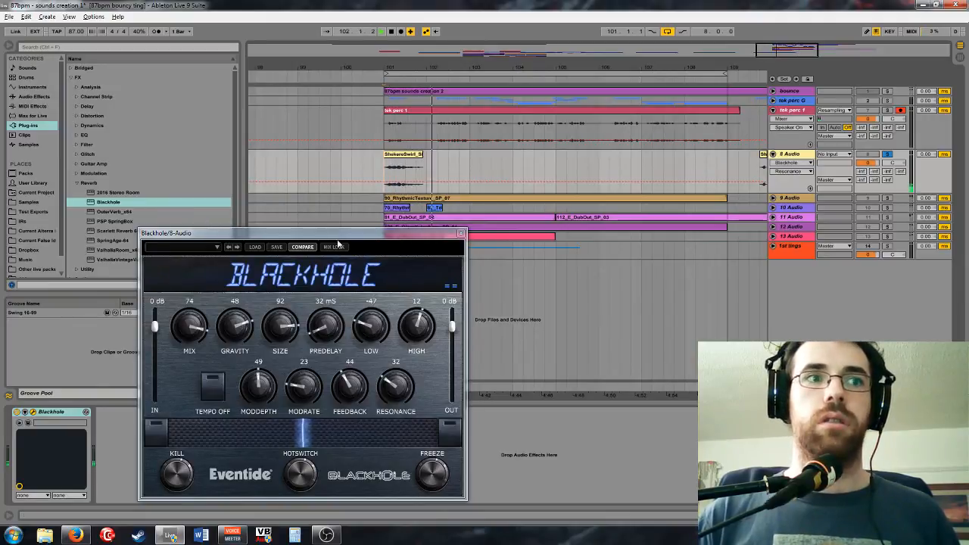
left_click_drag(283, 328, 293, 321)
key("space")
key("space")
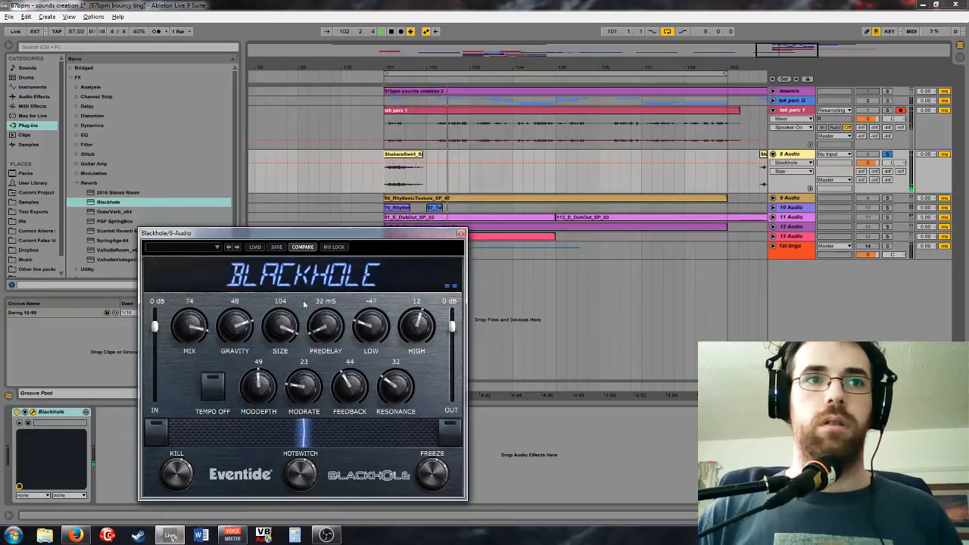
left_click_drag(233, 343, 234, 321)
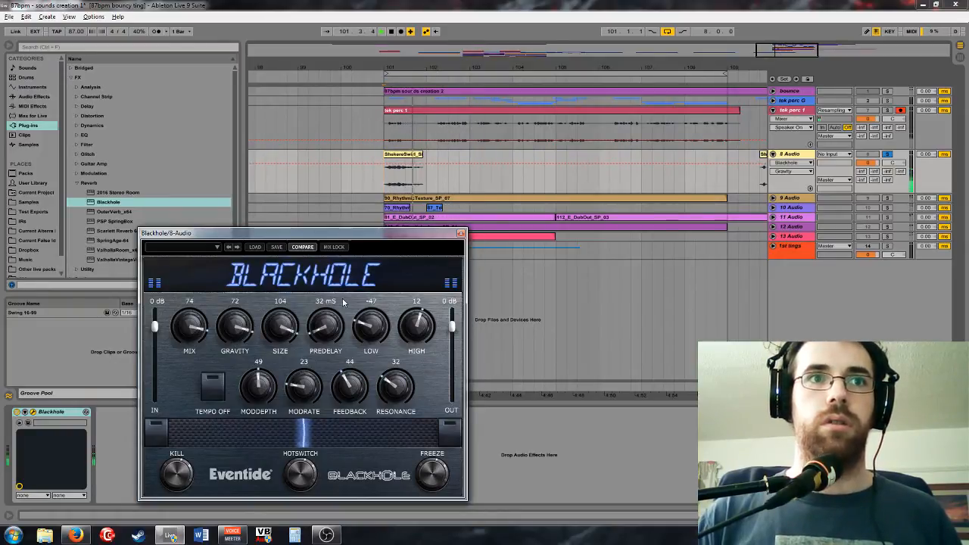
left_click_drag(312, 306, 355, 313)
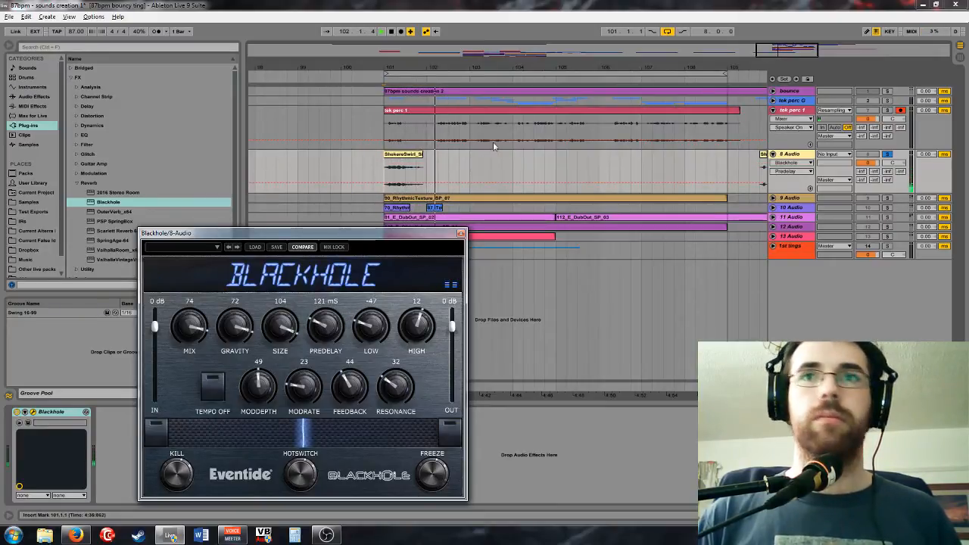
Unsolo the 8 Audio track and activate it to play alongside the bounce track
key("space")
key("space")
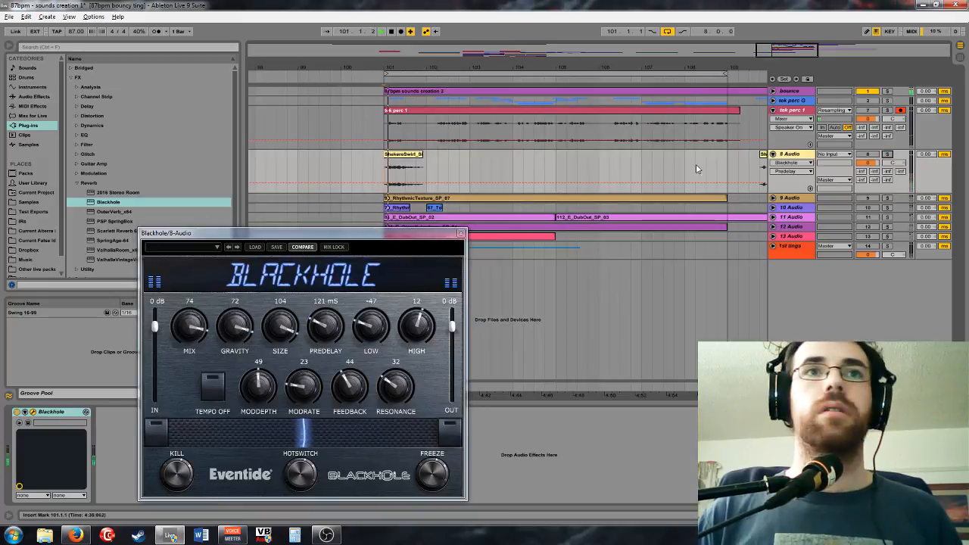
left_click(869, 155)
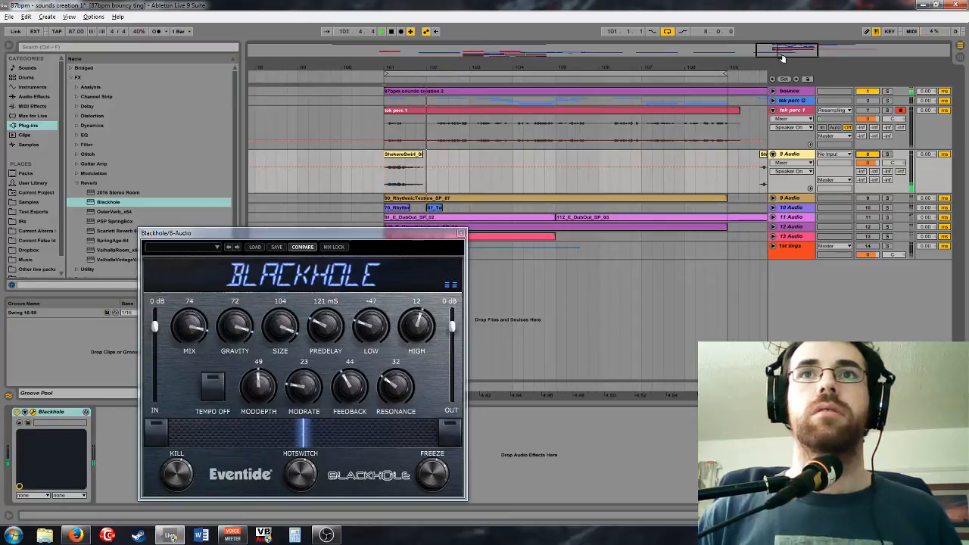
Set Blackhole's Mix to 100, High to 15 and Low to -61 while playing it with the bounce track
left_click_drag(781, 53, 780, 47)
left_click_drag(190, 324, 189, 292)
key("space")
key("space")
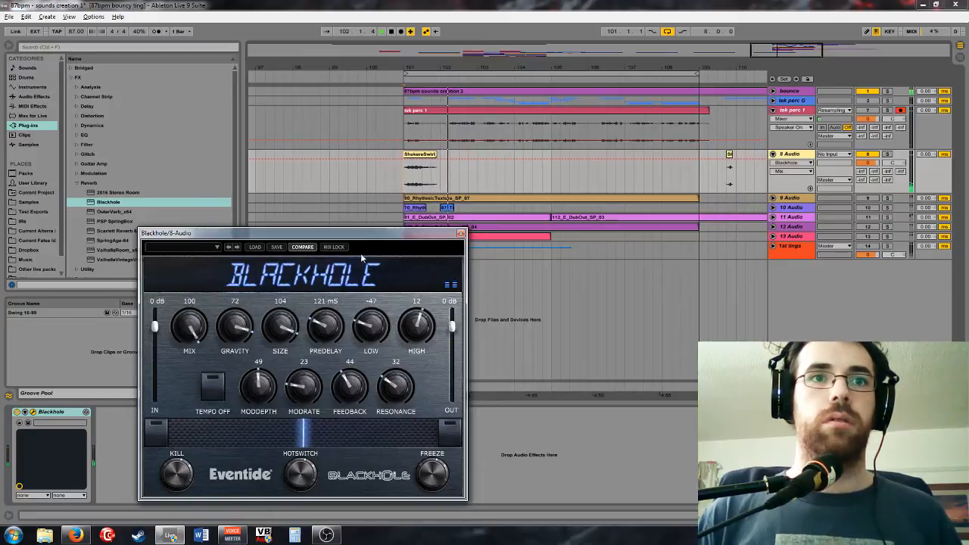
left_click_drag(404, 326, 372, 340)
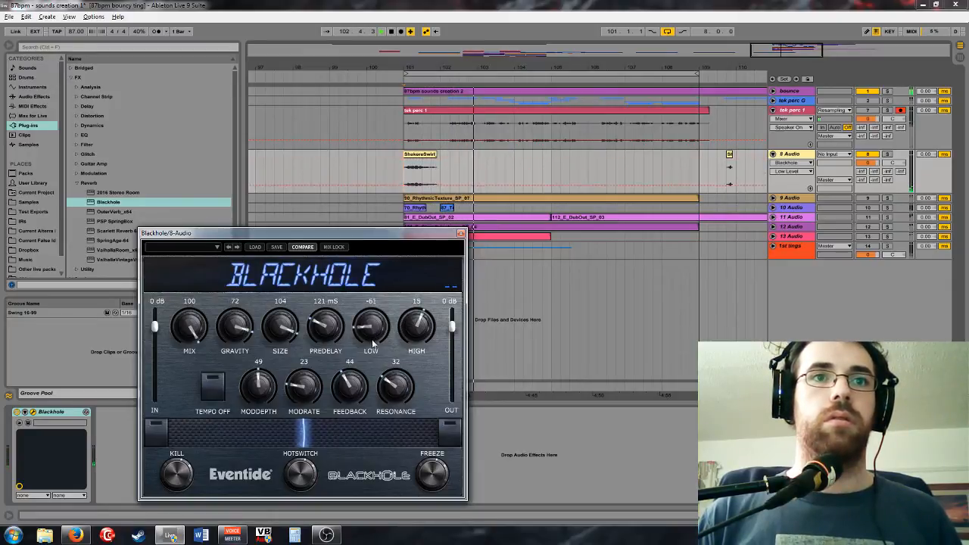
Set Blackhole's Low to -63, Moddepth to 81, Modrate to 35, Feedback to 61 and Resonance to 46 while replaying the shekere
key("space")
key("space")
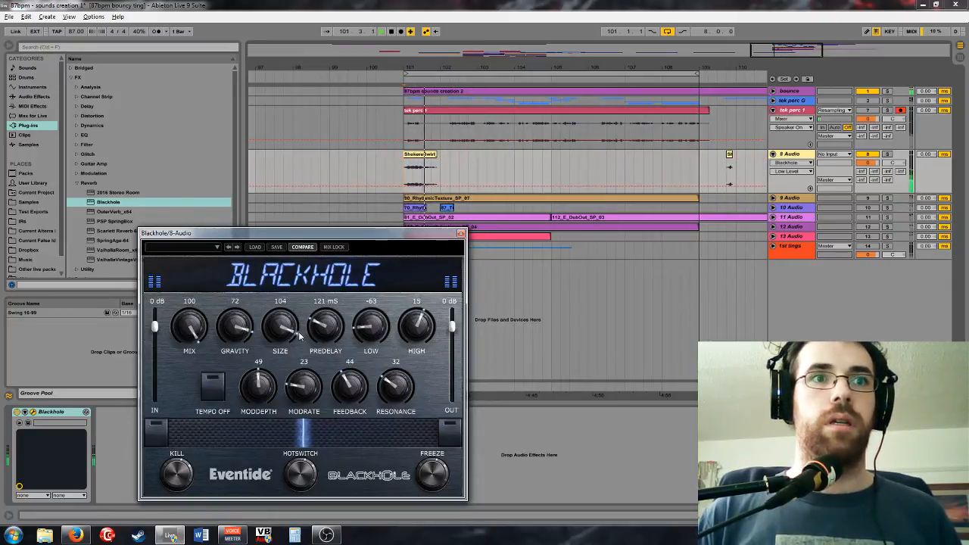
left_click_drag(303, 387, 267, 343)
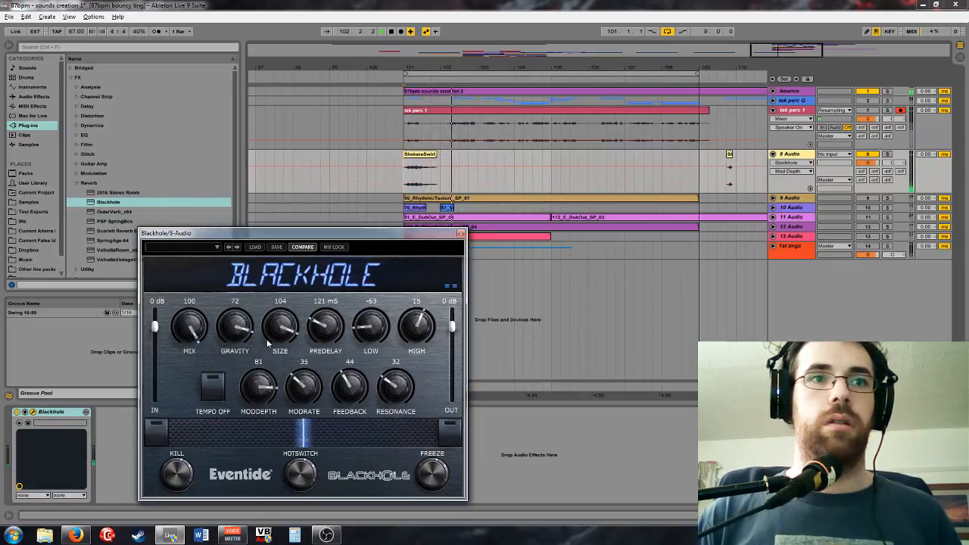
key("space")
key("space")
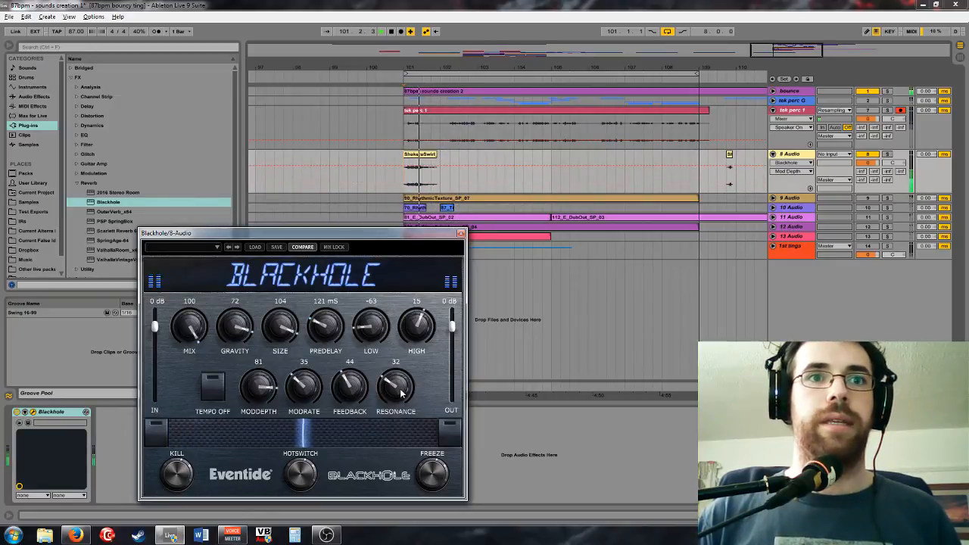
left_click_drag(402, 391, 414, 373)
left_click_drag(361, 388, 362, 375)
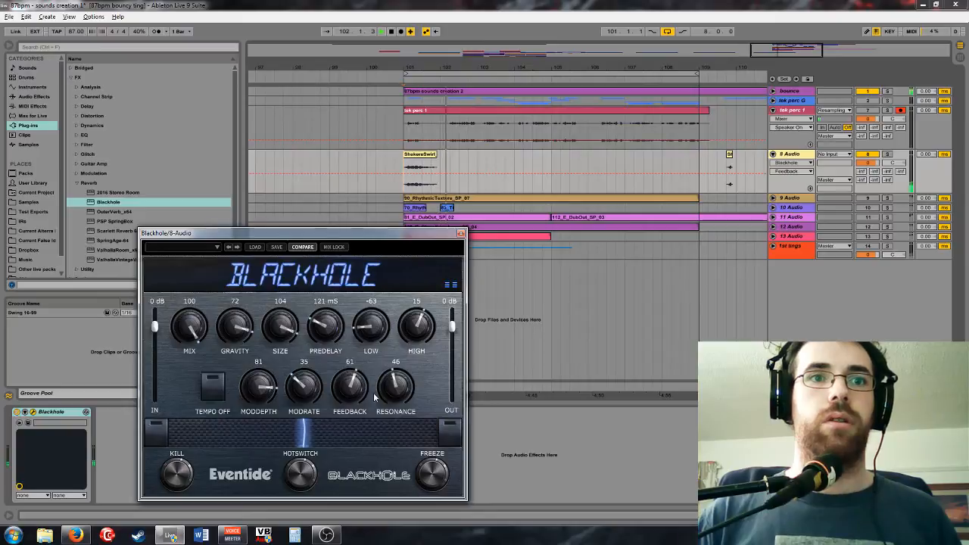
Raise Blackhole's Gravity to 100 and lower High to -19 while listening to the shekere
left_click_drag(235, 327, 239, 304)
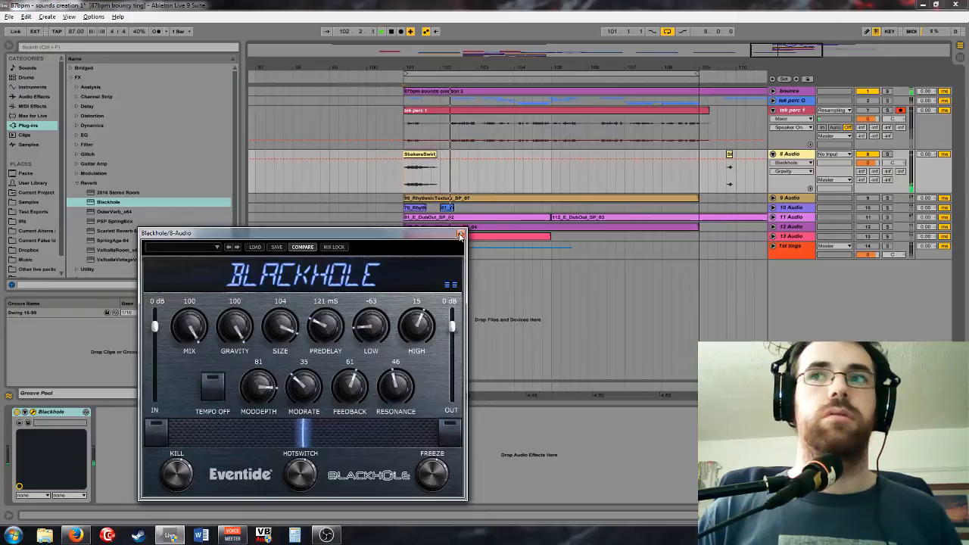
left_click_drag(405, 325, 409, 349)
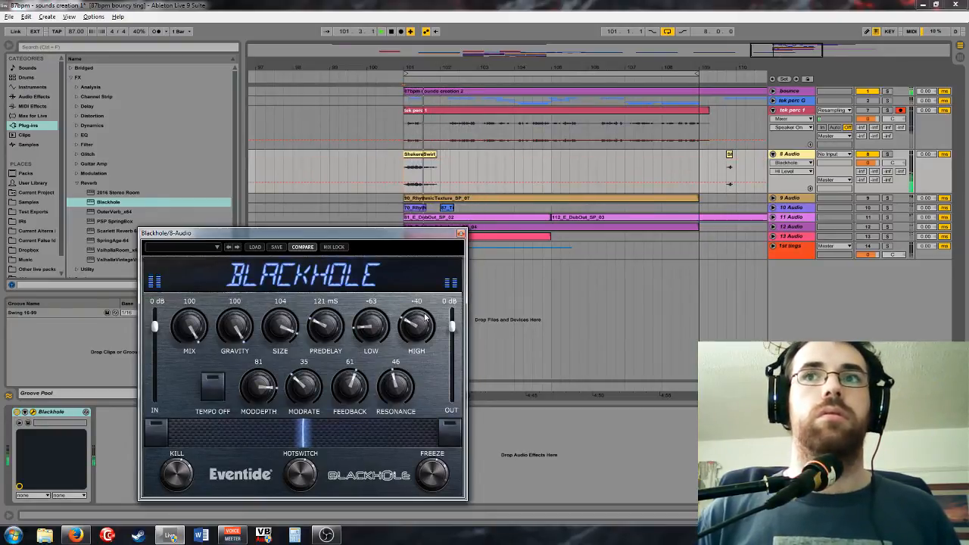
mouse_move(416, 328)
left_mouse_down()
mouse_move(429, 318)
mouse_move(434, 327)
left_mouse_up()
key("space")
key("space")
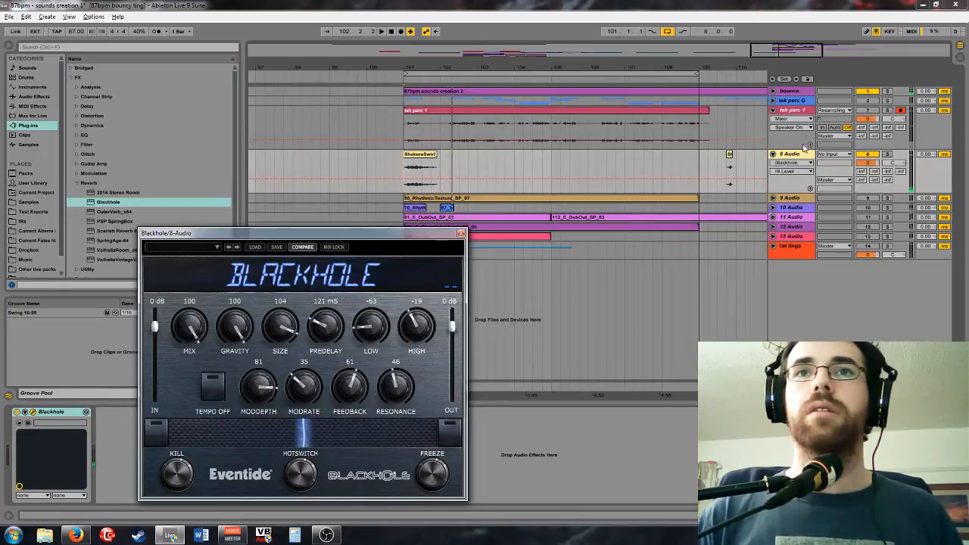
Play the short shekere clip just before bar 110 on 8 Audio through Blackhole
right_click(783, 156)
left_click(732, 161)
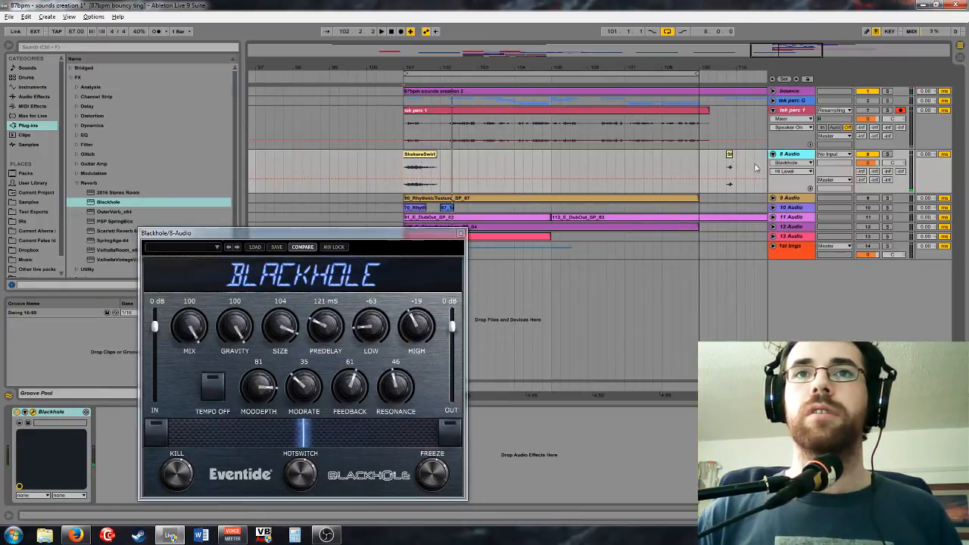
left_click(732, 163)
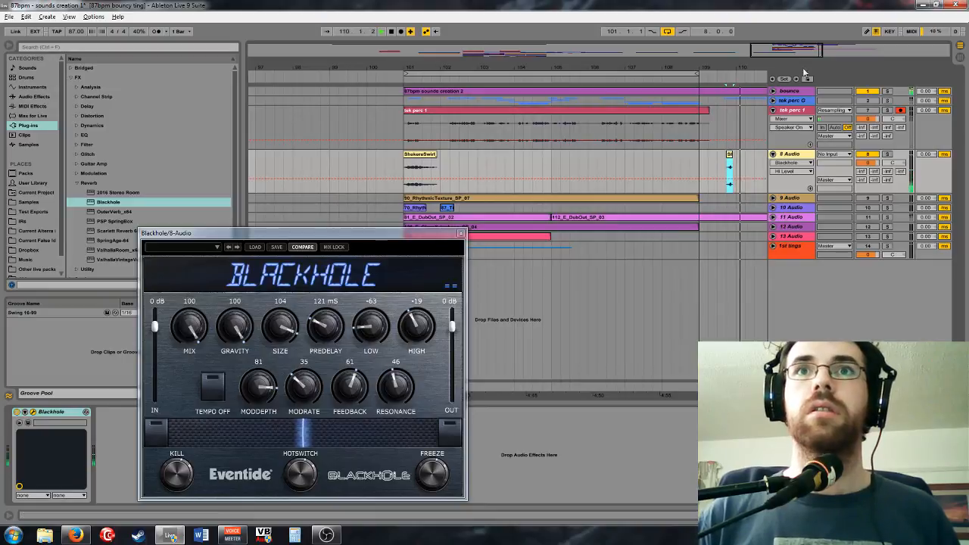
left_click_drag(796, 55, 794, 48)
right_click(787, 155)
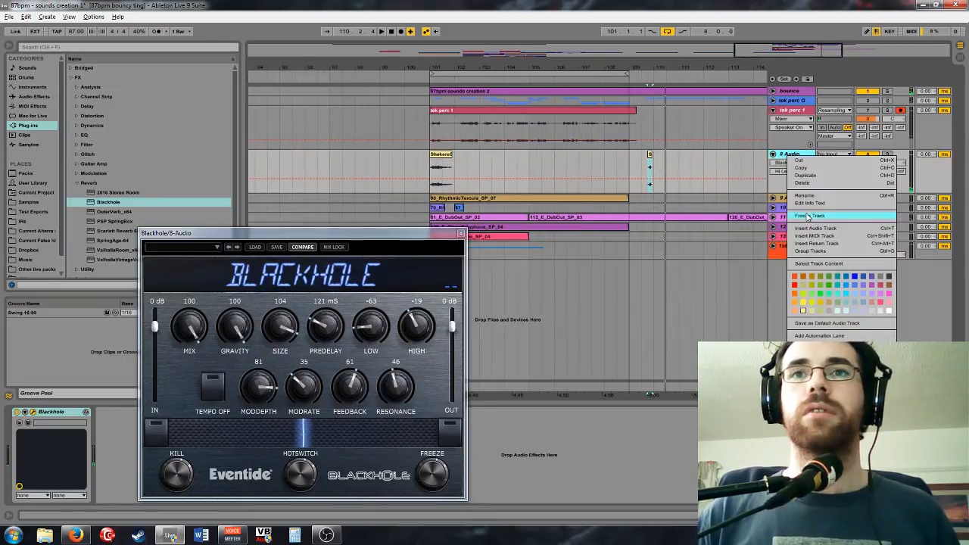
left_click(802, 183)
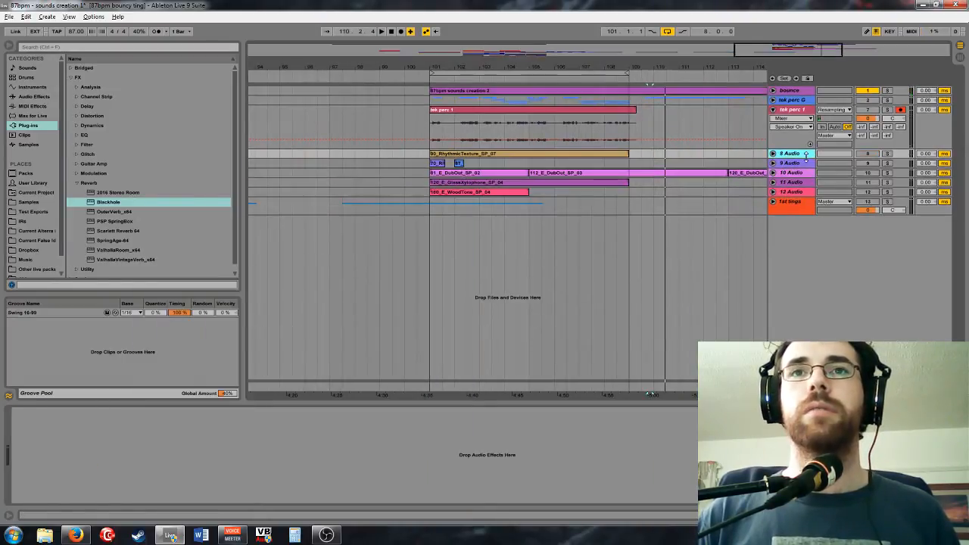
key("ctrl+z")
Duplicate the 8 Audio track with its Blackhole reverb and flatten the frozen copy
right_click(794, 155)
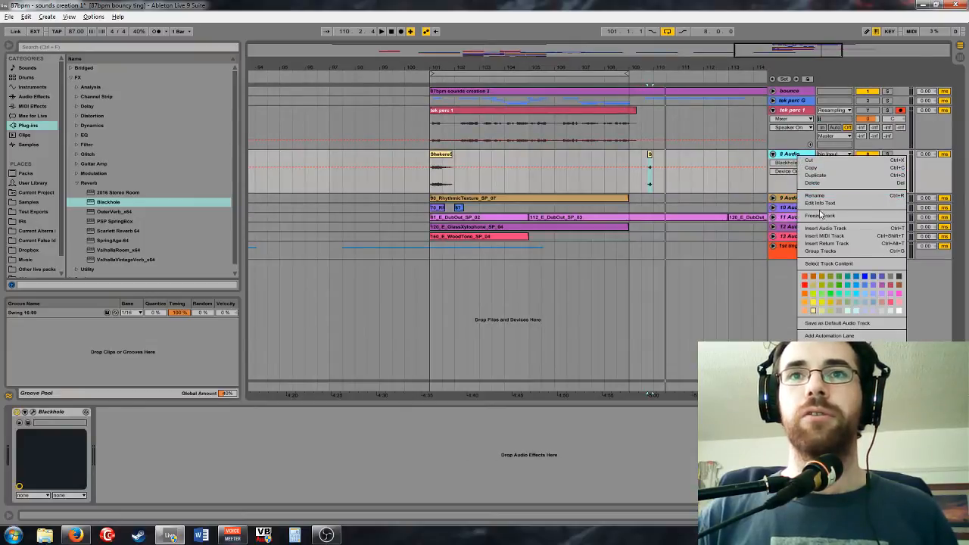
left_click(816, 176)
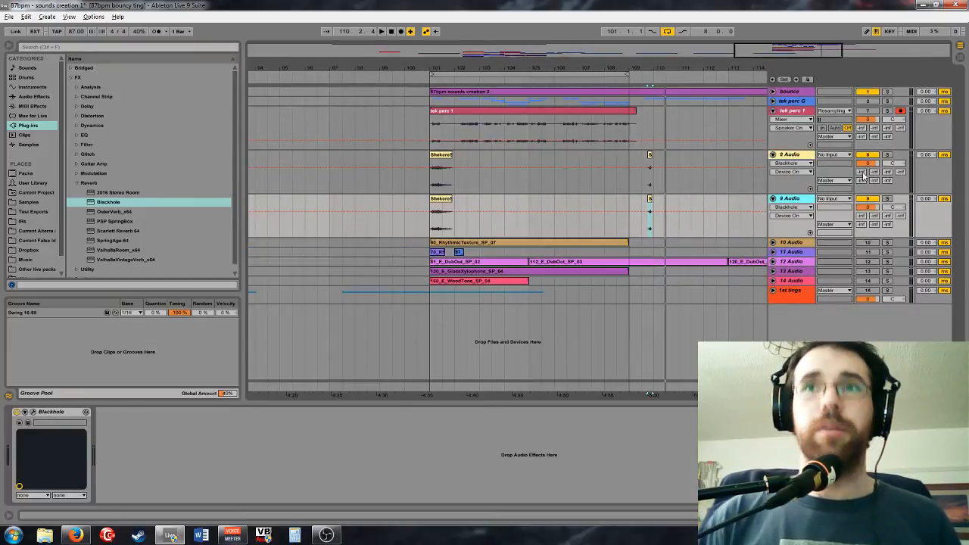
right_click(795, 200)
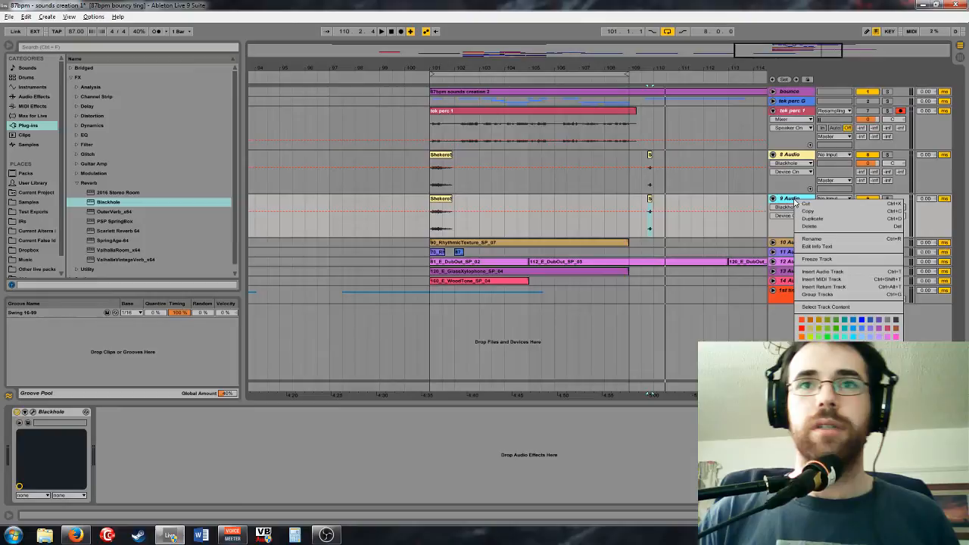
left_click(822, 261)
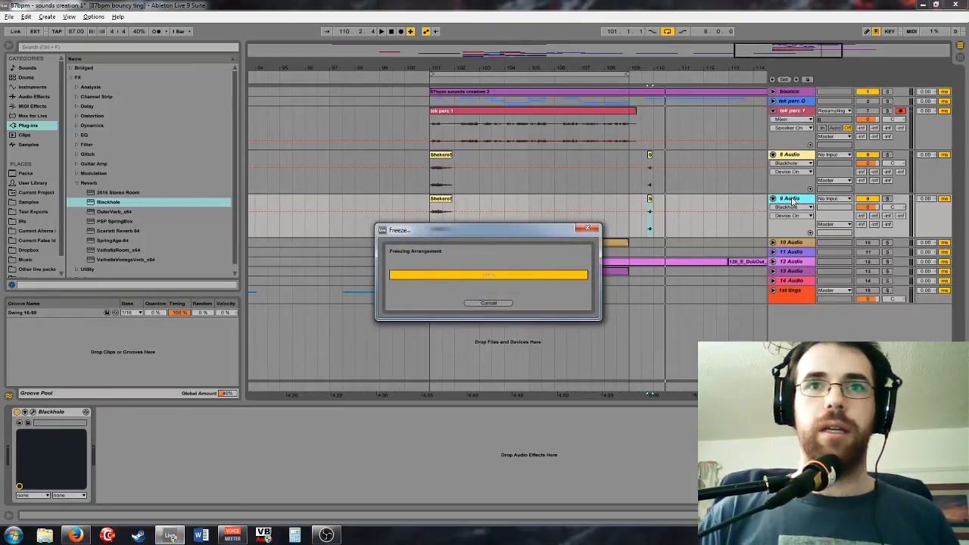
right_click(807, 200)
left_click(828, 270)
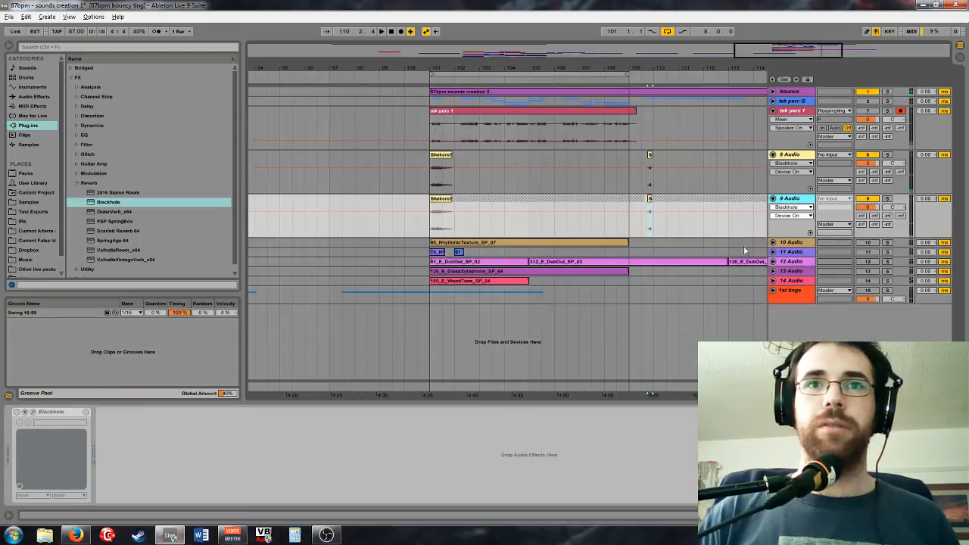
Extend the flattened ShekereSwirl clip on 9 Audio to late in bar 105 and delete its remaining freeze tail
left_click(450, 198)
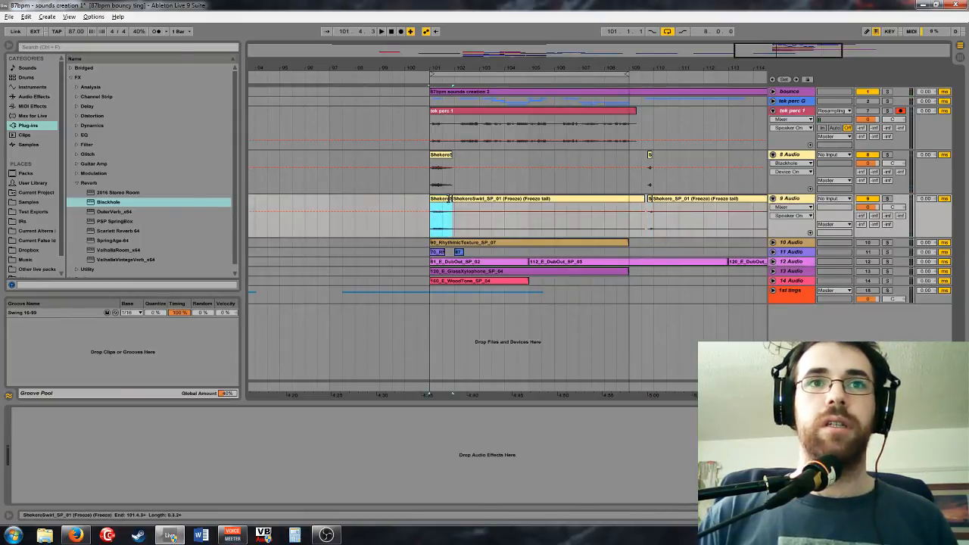
left_click_drag(451, 198, 554, 200)
left_click(573, 206)
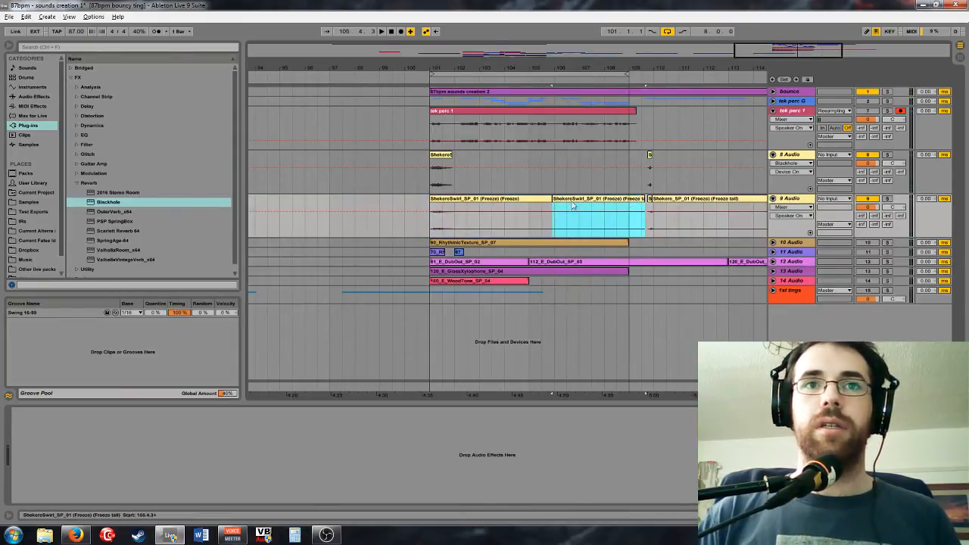
key("Delete")
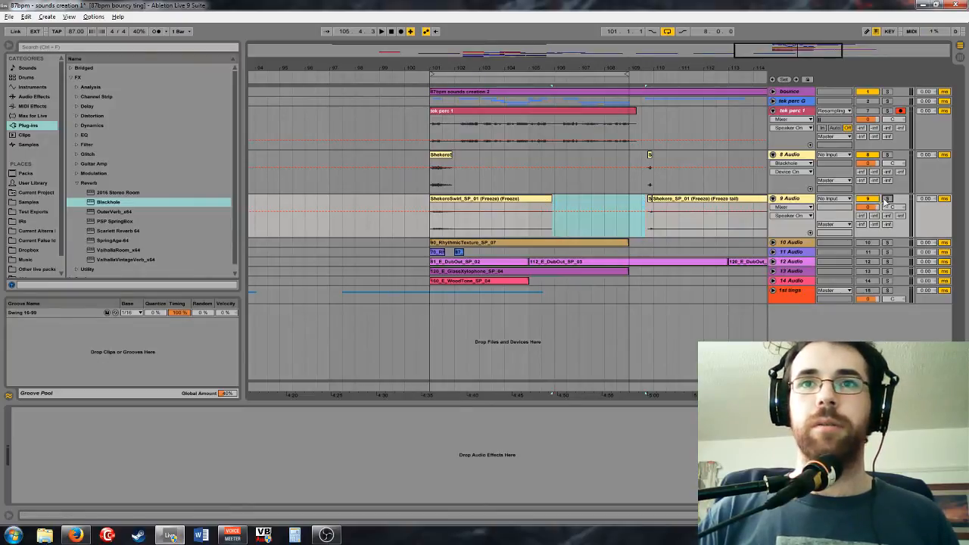
Solo 9 Audio and play the ShekereSwirl reverb tail from bars 103 and 104
left_click(886, 199)
left_click(541, 226)
key("space")
left_click(490, 229)
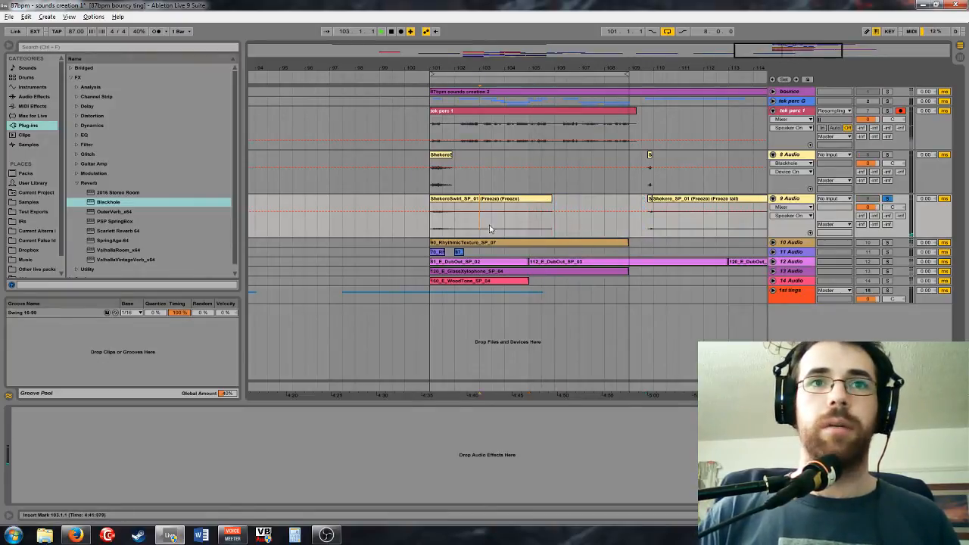
left_click(527, 225)
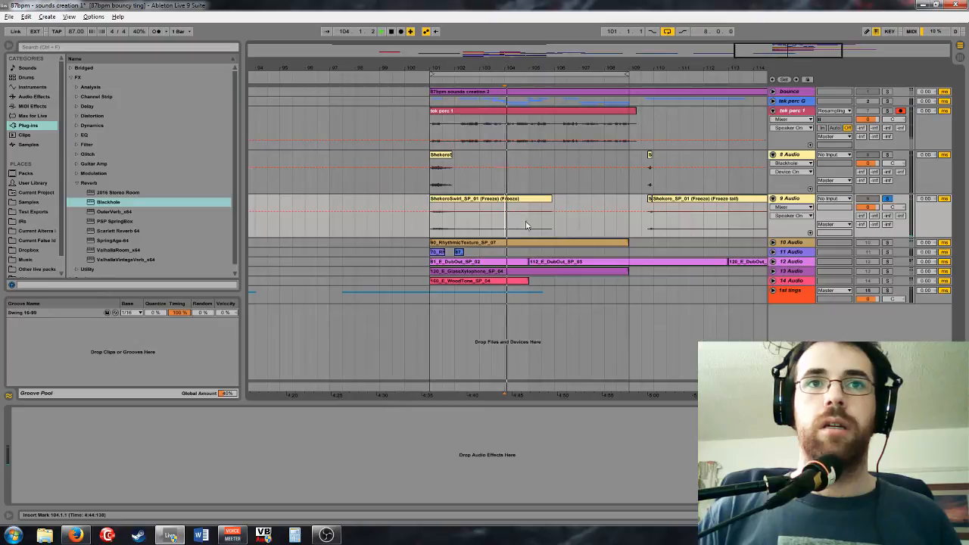
key("space")
Split the flattened ShekereSwirl clip at bar 105 and delete the part after the split
left_click(547, 198)
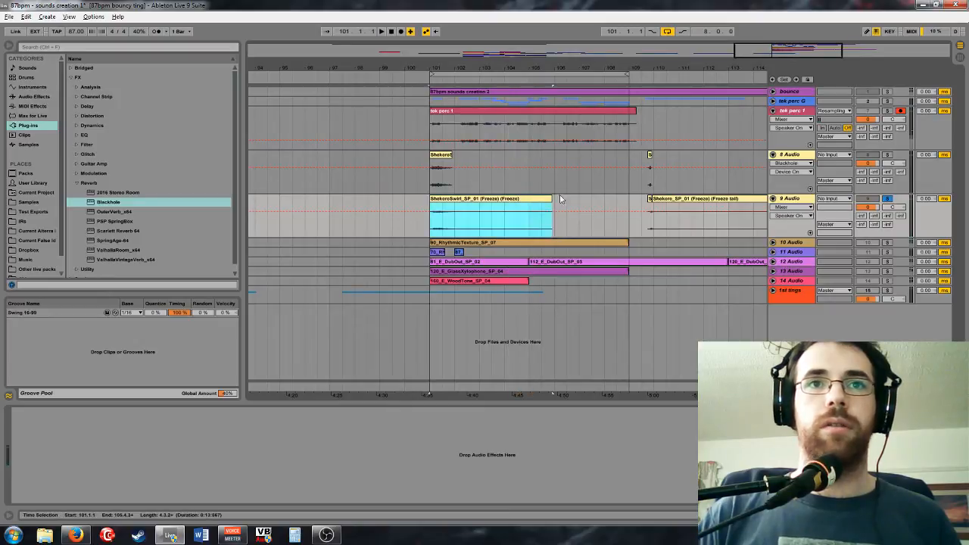
left_click(528, 223)
key("ctrl+e")
left_click(548, 199)
key("Delete")
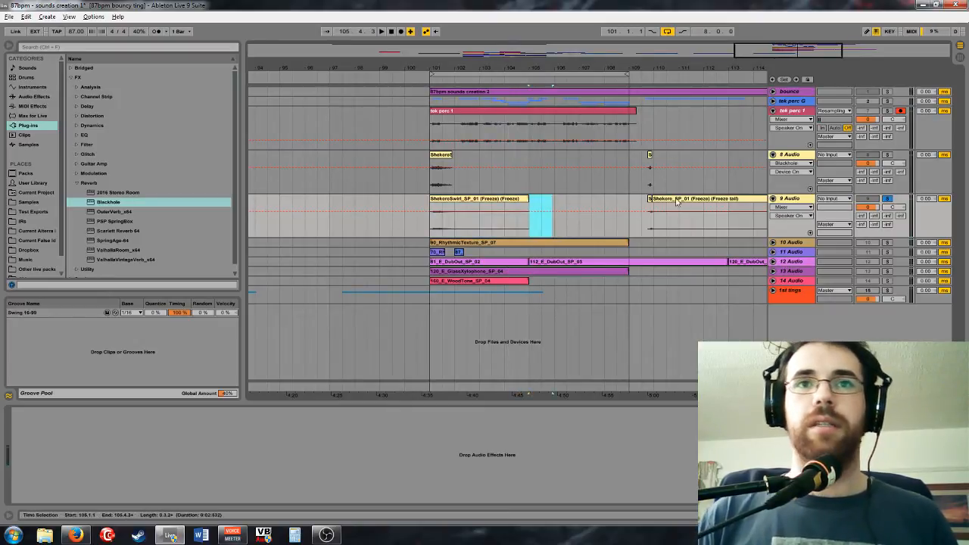
Extend the short flattened shekere clip on 9 Audio to bar 112 and play its tail from there
left_click(650, 200)
left_click(658, 218)
key("space")
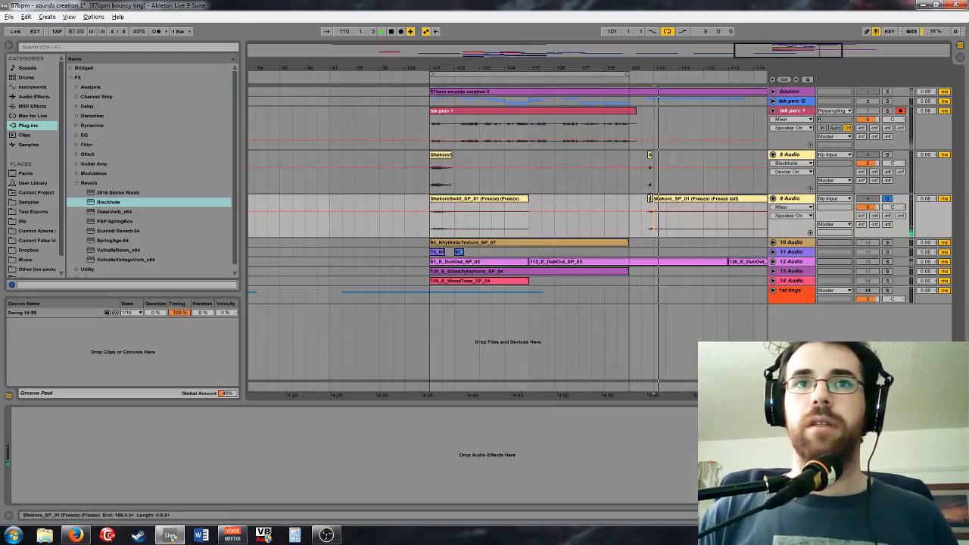
left_click_drag(652, 198, 704, 198)
left_click(700, 229)
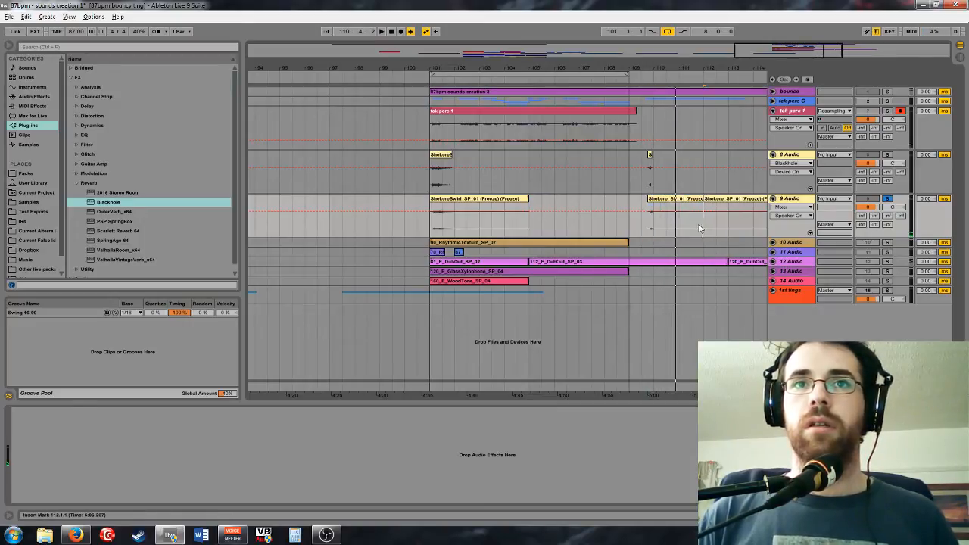
key("space")
key("space")
left_click(702, 222)
key("space")
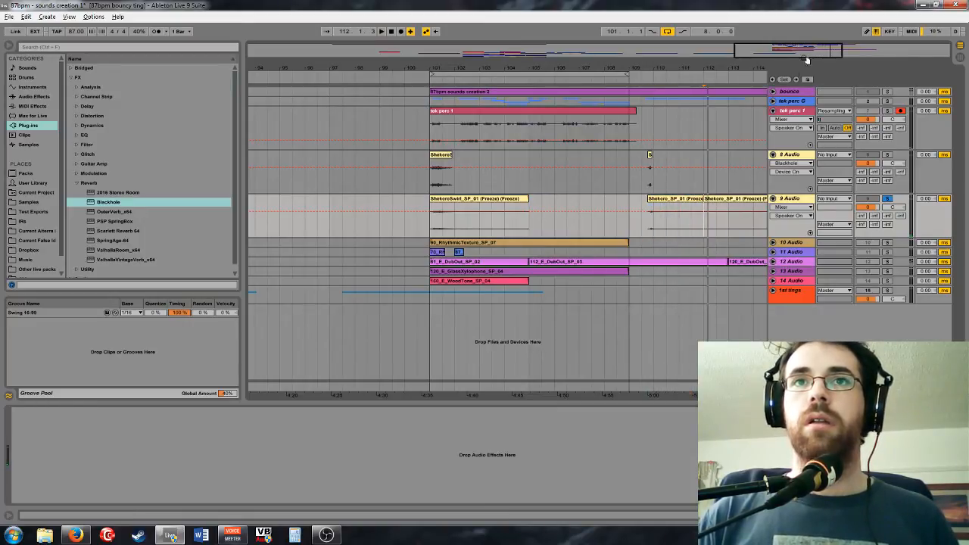
Extend the short flattened shekere clip further to bar 113 and play it from its beginning
left_click_drag(807, 55, 824, 56)
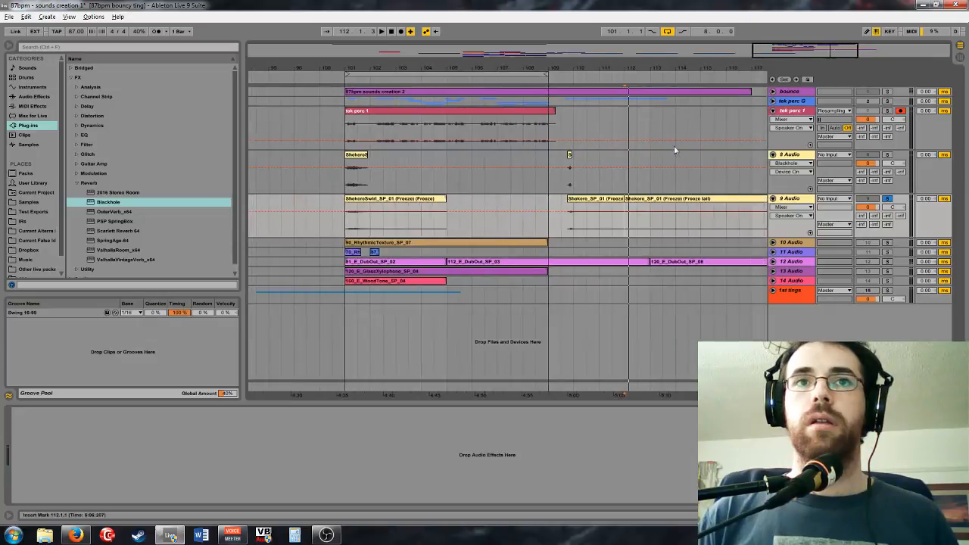
left_click(656, 223)
left_click_drag(624, 199, 651, 199)
key("space")
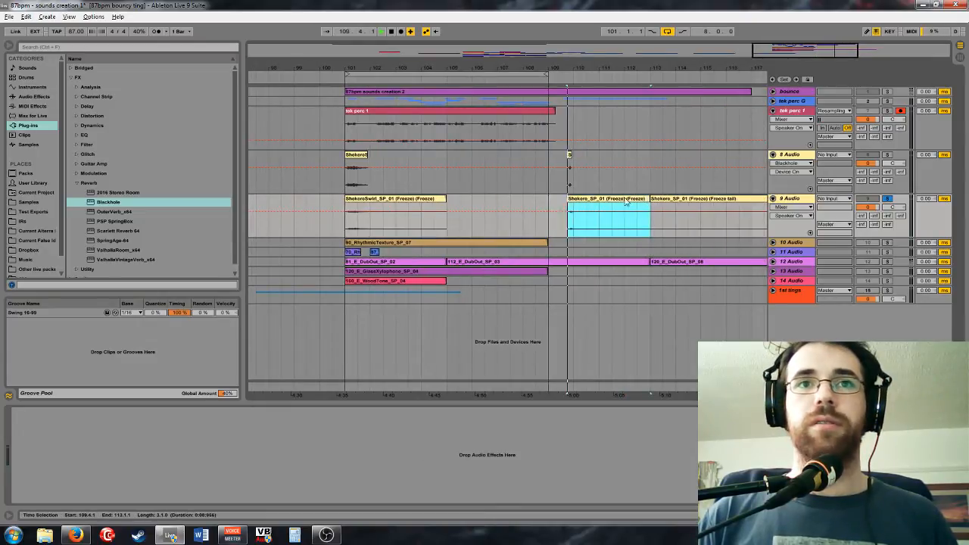
Delete the leftover freeze tail and move the short flattened shekere clip to just after the ShekereSwirl clip
left_click(669, 211)
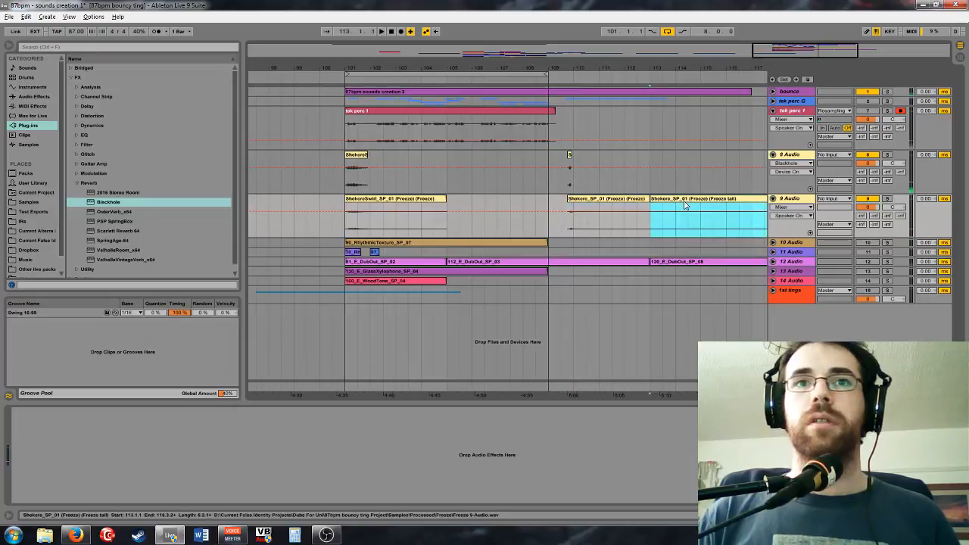
left_click_drag(669, 210, 467, 208)
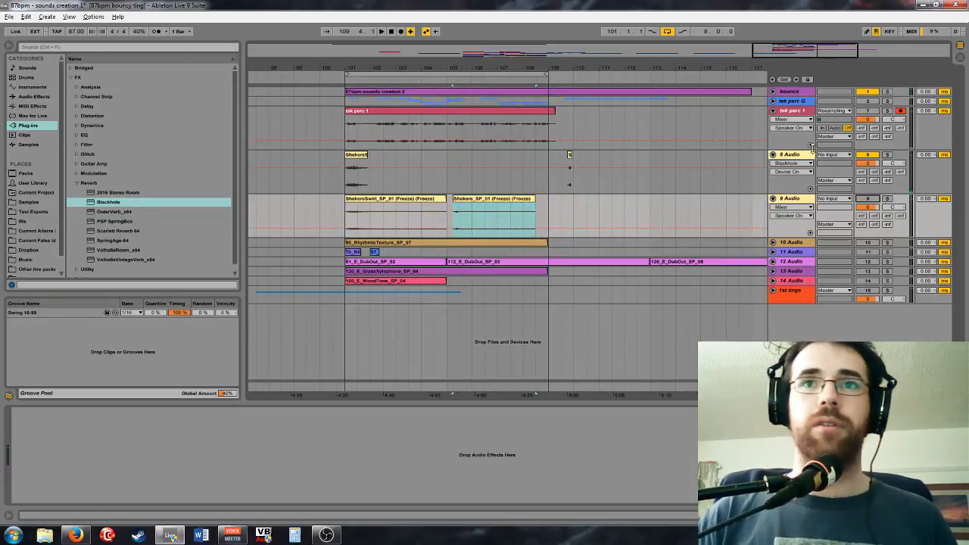
Remove Blackhole from the 8 Audio track and collapse the Reverb plug-in folder
left_click(811, 151)
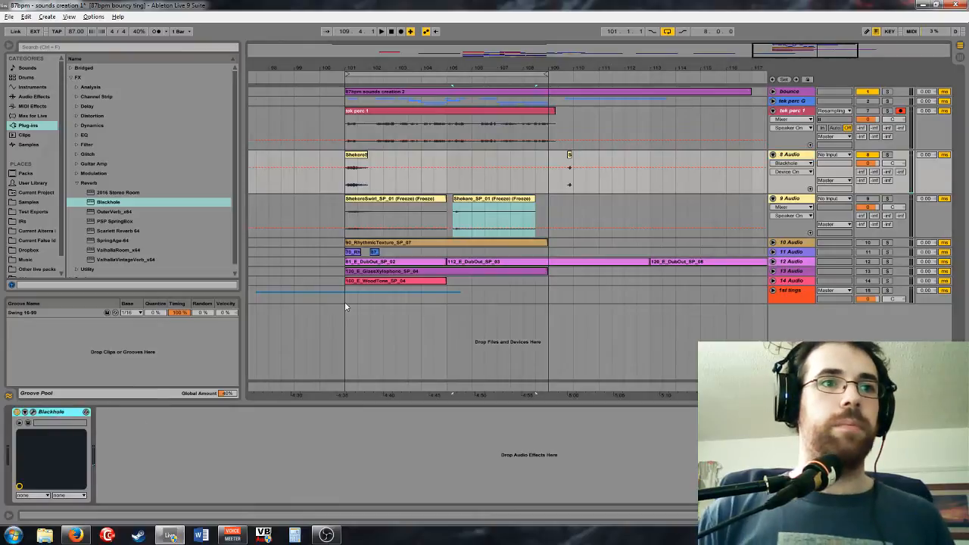
key("Delete")
left_click(77, 183)
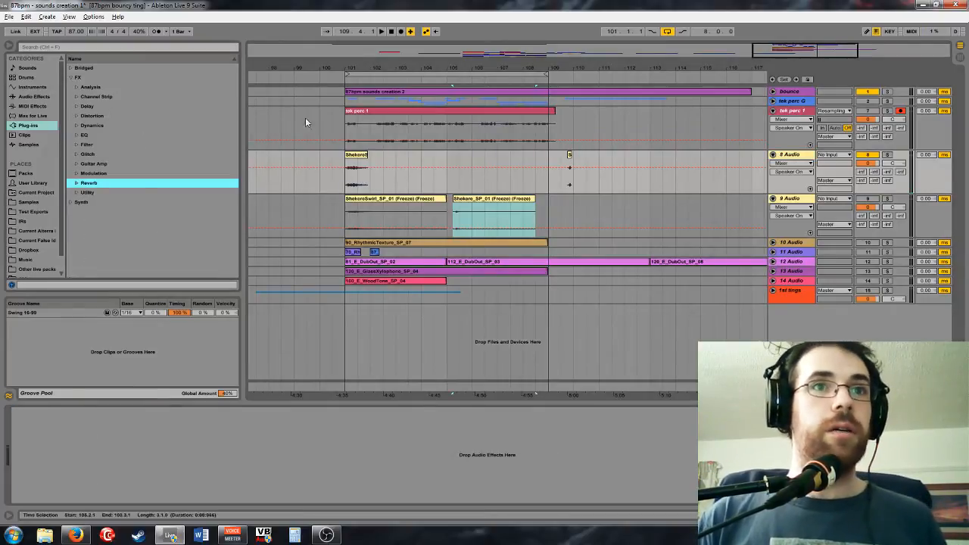
Open the ShekereSwirl clip at bar 101 on 8 Audio and turn off its warping
left_click_drag(346, 168, 369, 184)
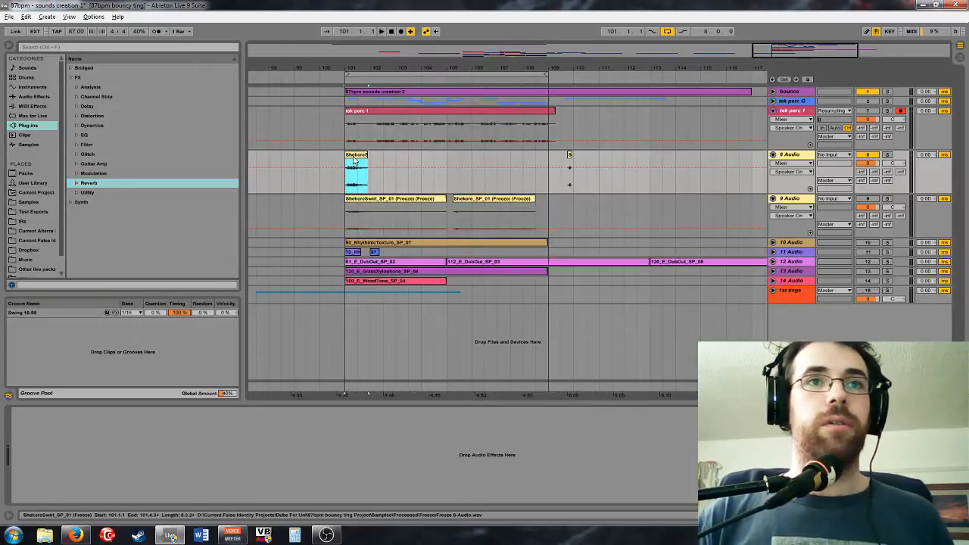
double_click(356, 155)
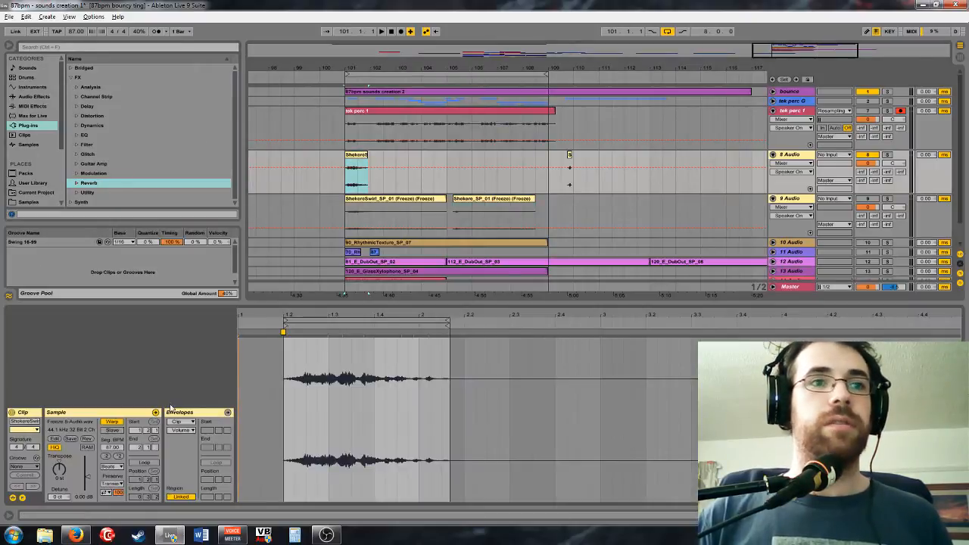
left_click(119, 422)
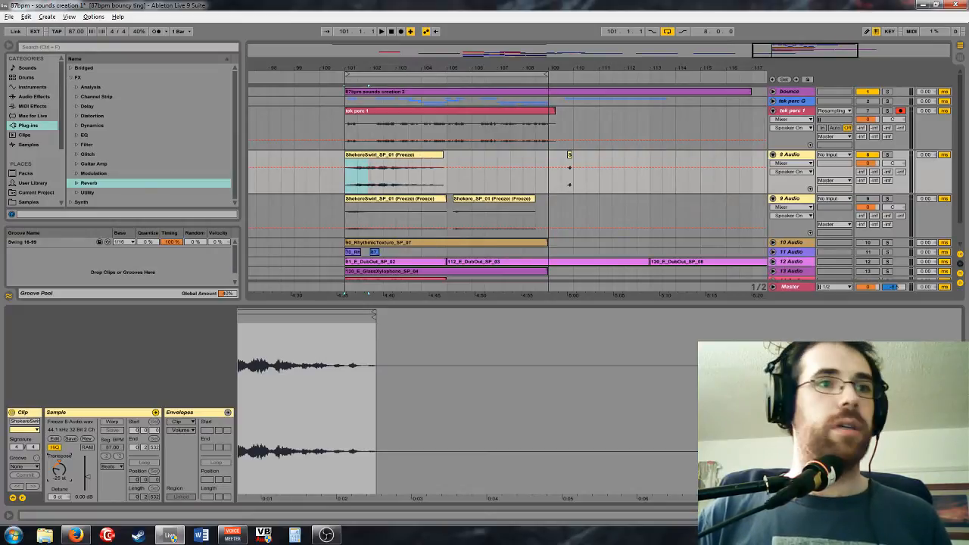
Turn warping back on for the ShekereSwirl clip while keeping its current timing, and set its warp mode to Tones
left_click(112, 421)
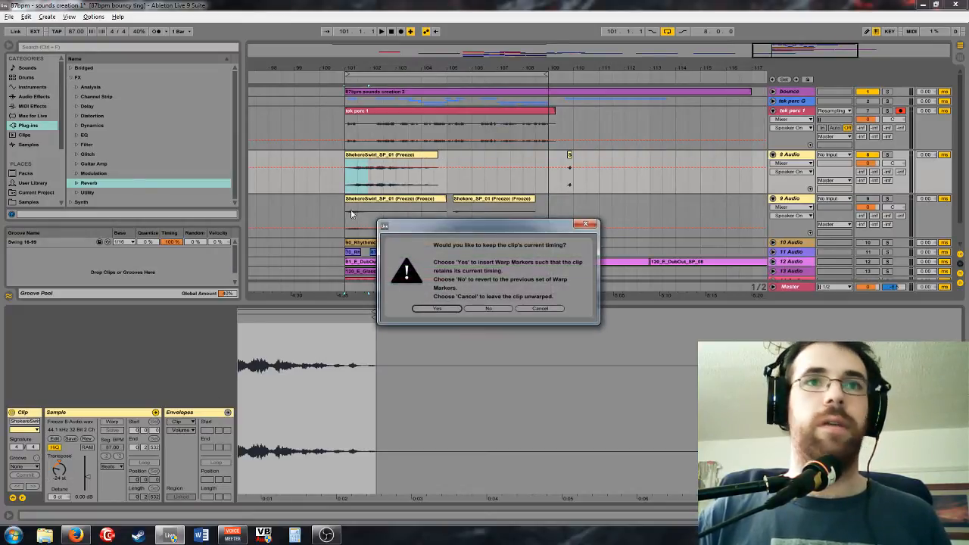
left_click(438, 309)
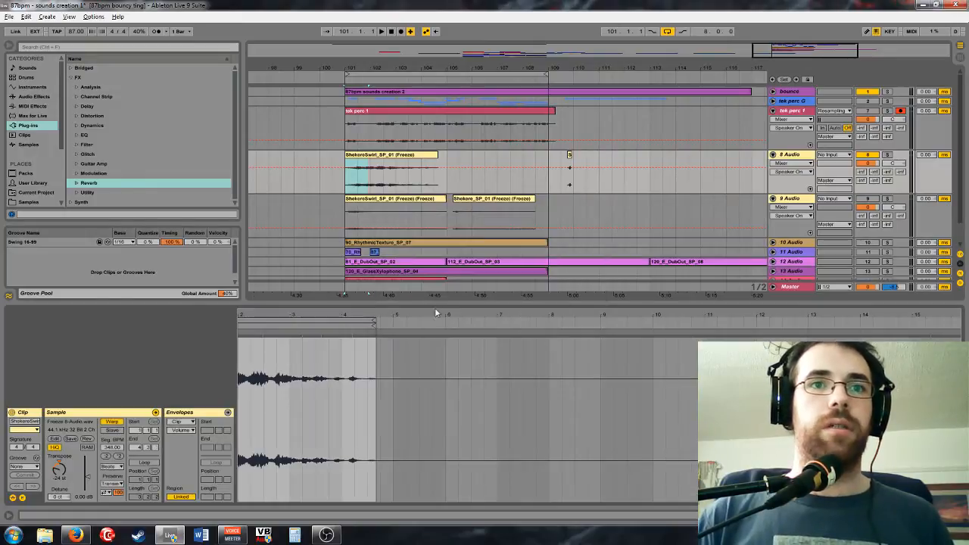
left_click(111, 466)
left_click(113, 483)
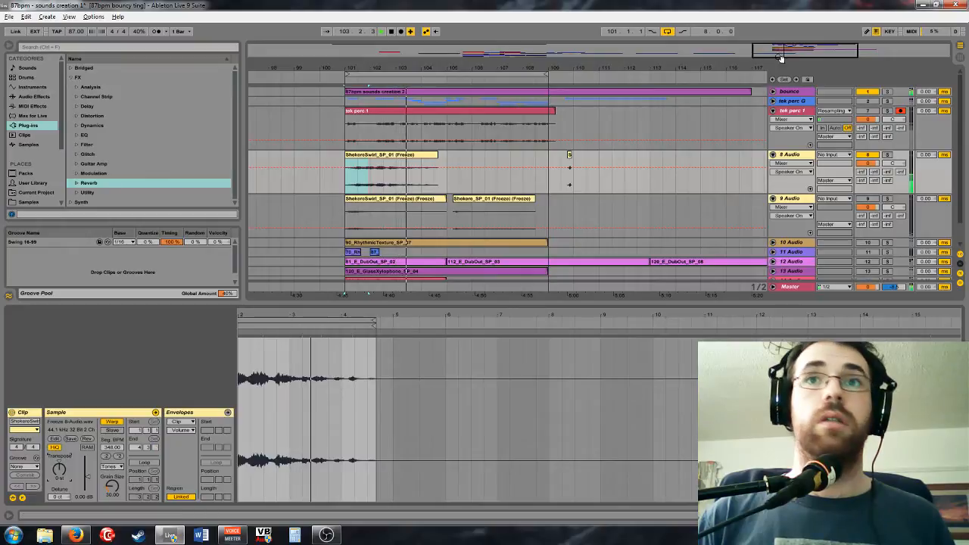
Move the ShekereSwirl clip on 8 Audio to start at bar 104 and play it from there
left_click_drag(379, 68, 467, 203)
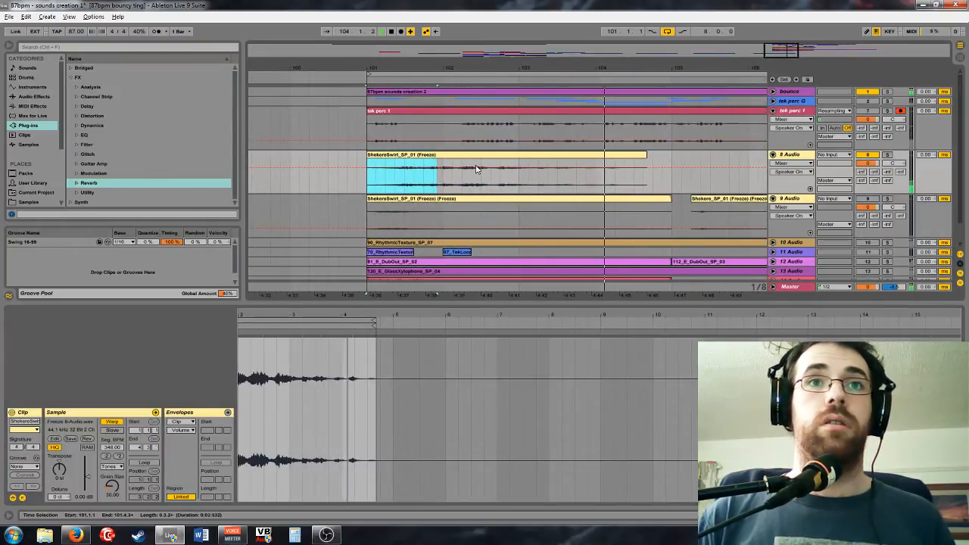
left_click(449, 159)
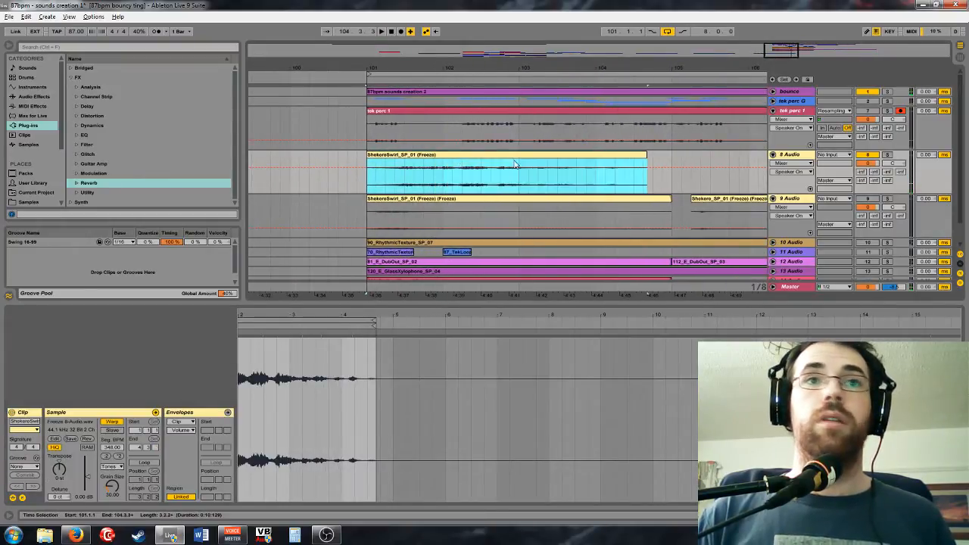
left_click_drag(507, 163, 471, 164)
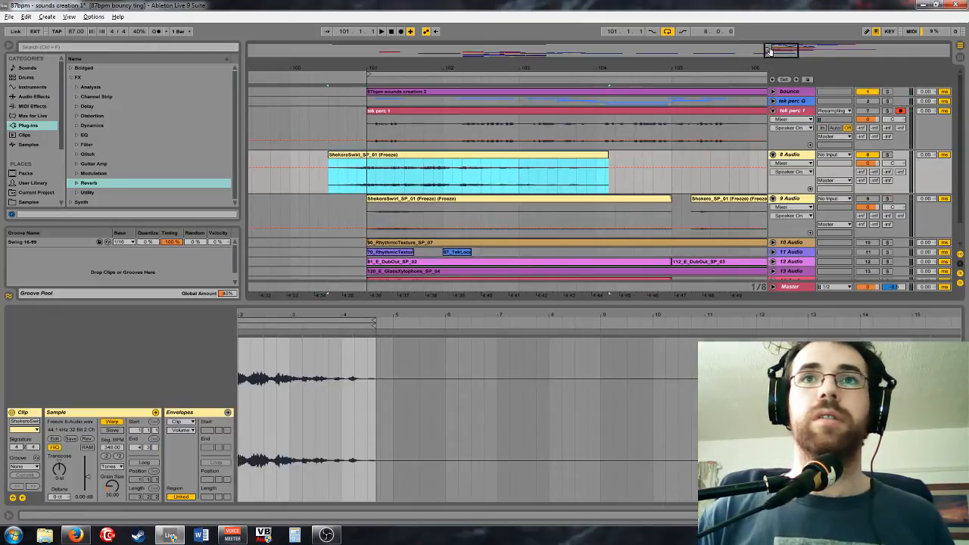
left_click_drag(769, 51, 766, 30)
left_click_drag(402, 158, 509, 162)
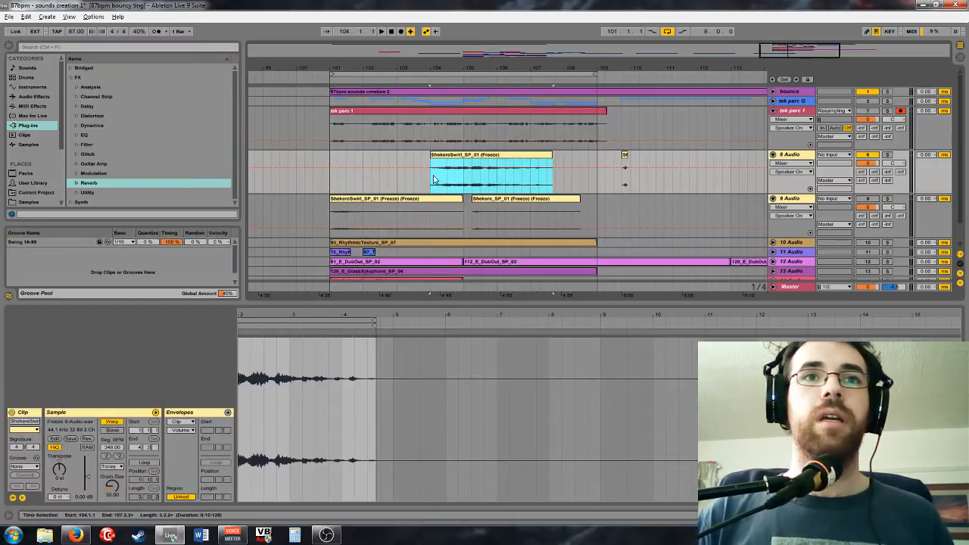
key("space")
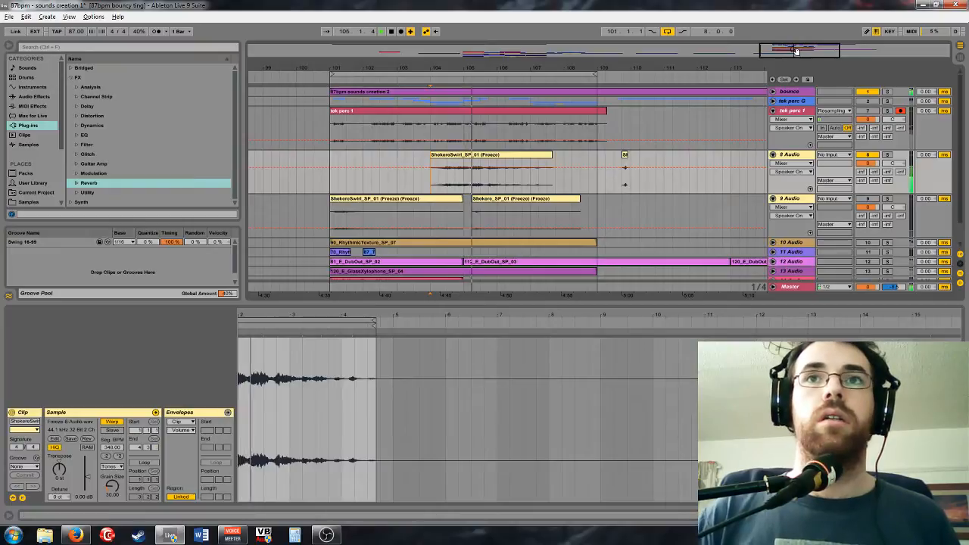
Show the fades on 8 Audio, give the ShekereSwirl clip a fade-in from bar 104 to 105, and play it
left_click_drag(793, 50, 782, 75)
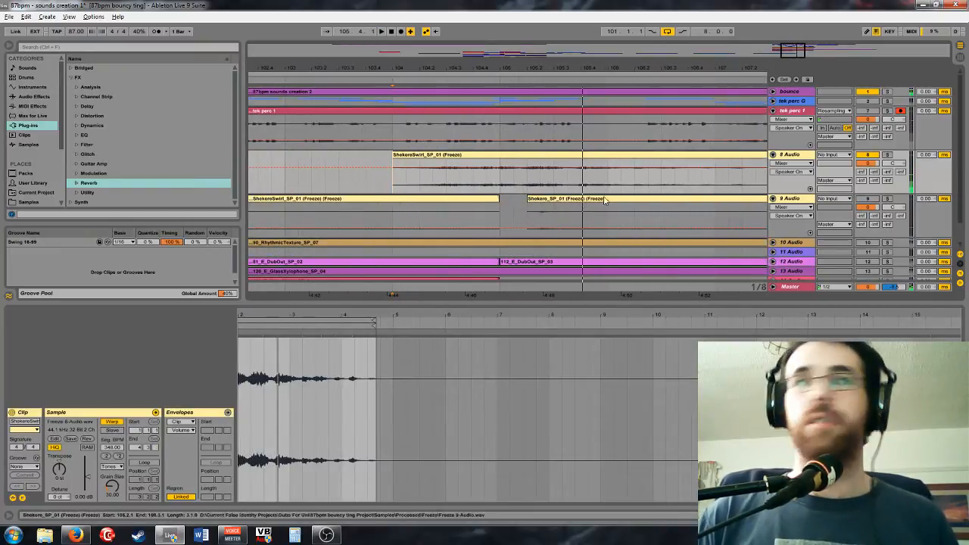
left_click(791, 164)
left_click(791, 154)
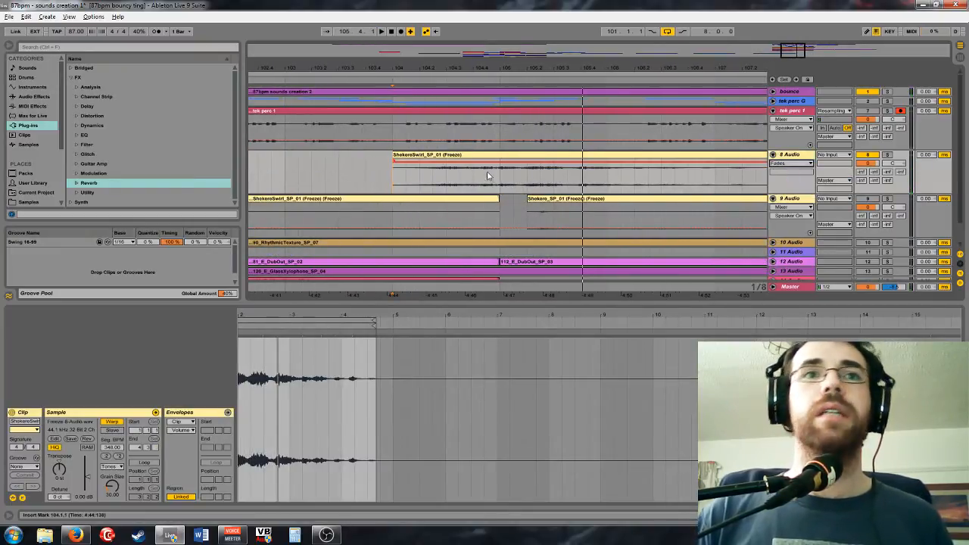
left_click_drag(392, 165, 489, 171)
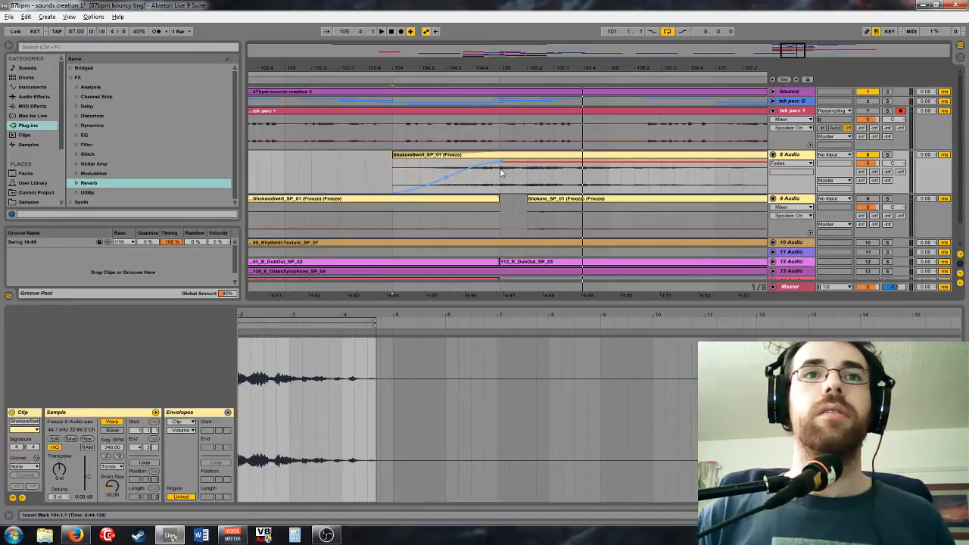
key("space")
left_click_drag(785, 51, 786, 40)
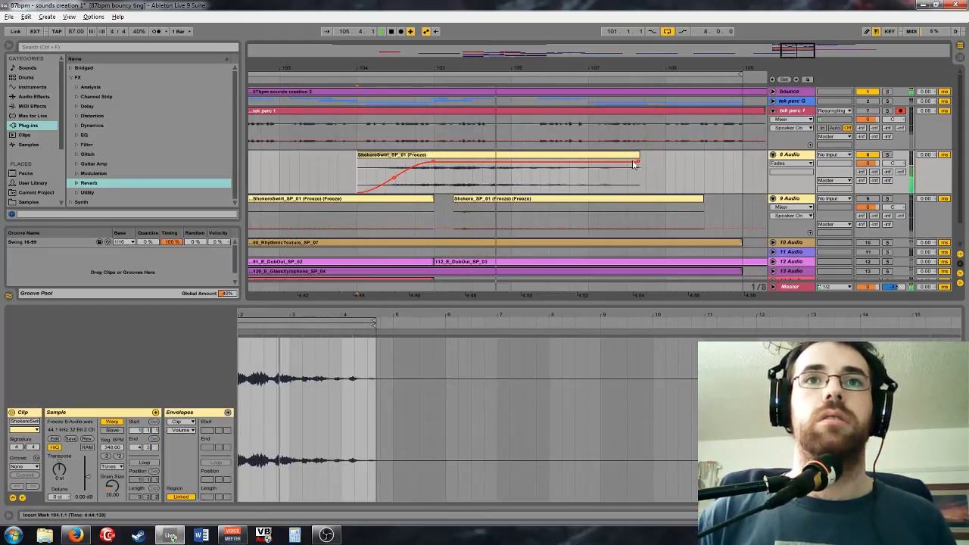
left_click(610, 161)
key("space")
Shape the ShekereSwirl clip's transposition envelope to reach +12 st at bar 2 and -12 st at bar 4, and play it
left_click(188, 413)
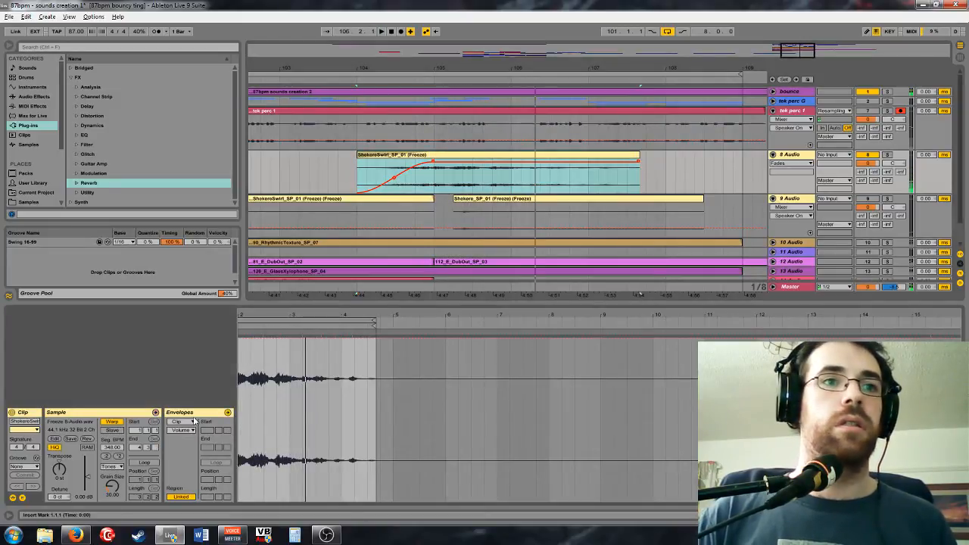
left_click_drag(305, 315, 363, 321)
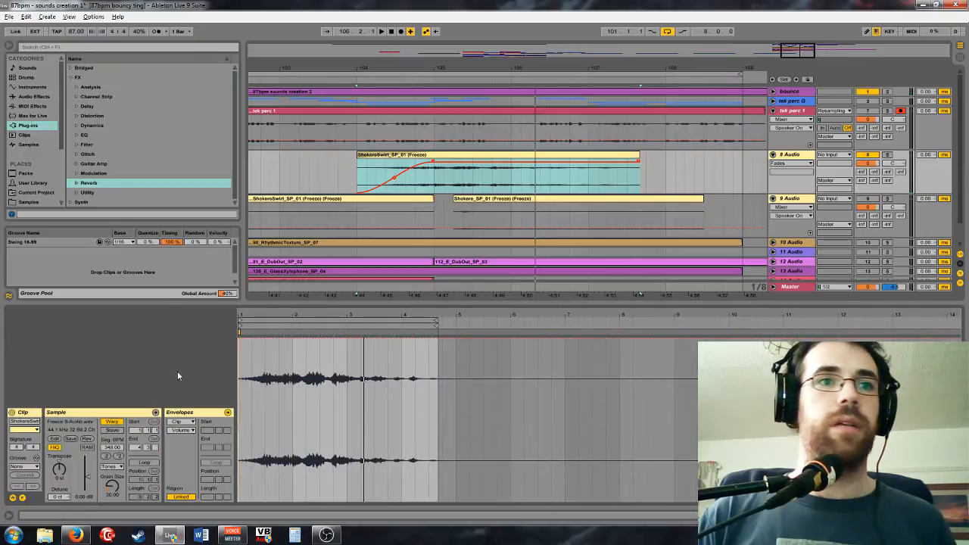
left_click(182, 430)
left_click(224, 452)
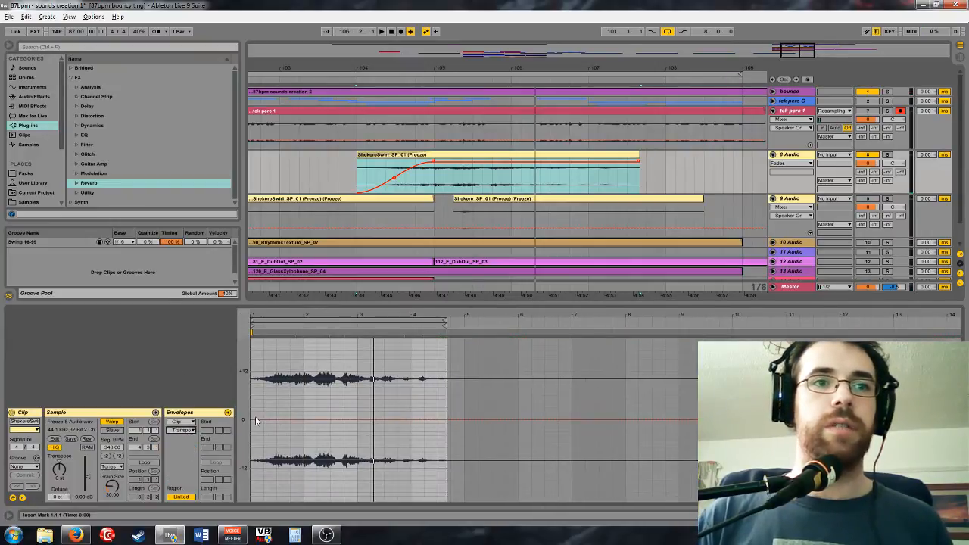
left_click_drag(294, 422, 305, 371)
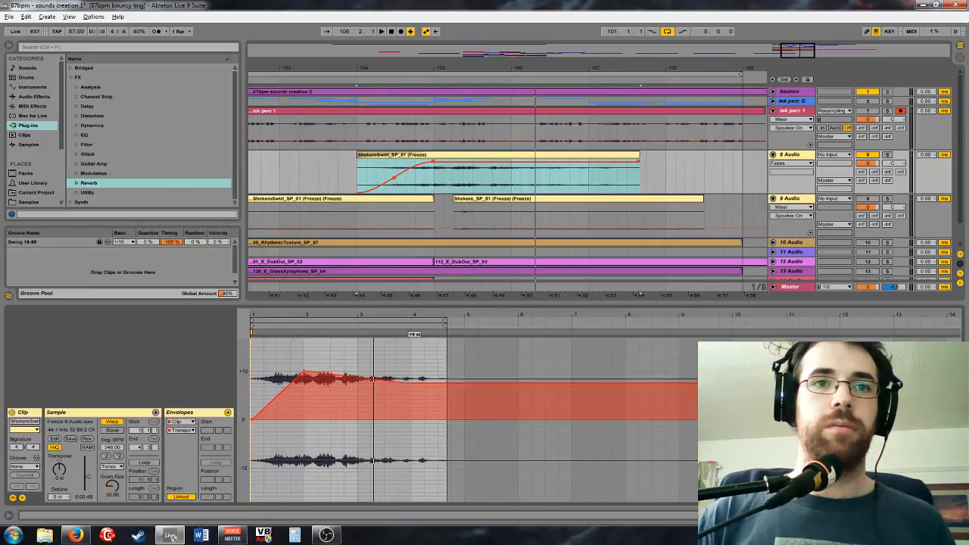
left_click_drag(413, 373, 411, 462)
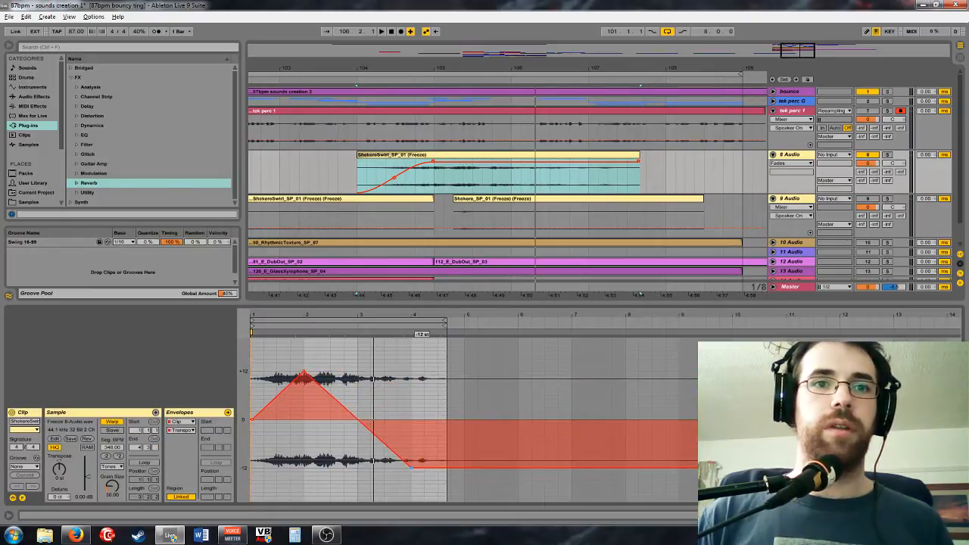
key("space")
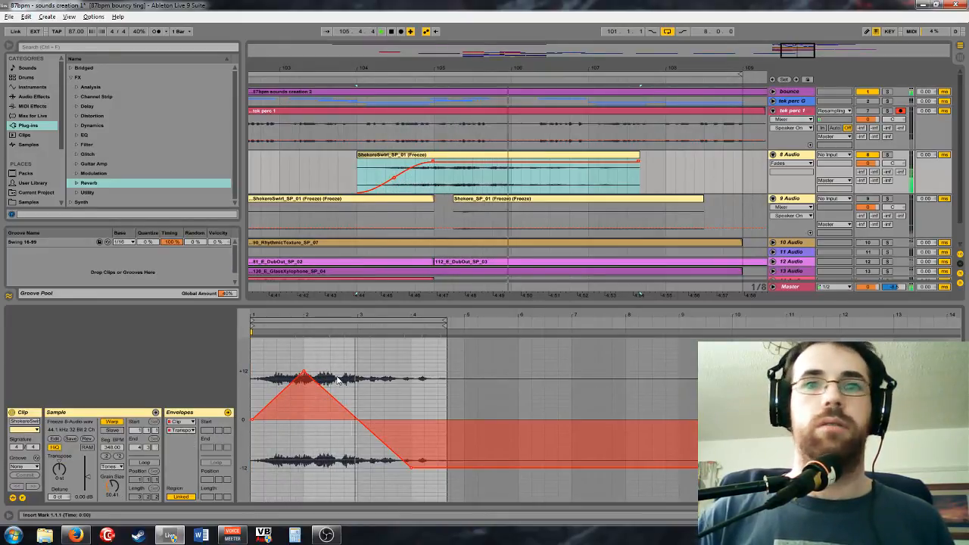
Load the Tremolator plug-in from the Dynamics folder onto 8 Audio and set its rhythm to 1/16th notes
left_click(794, 158)
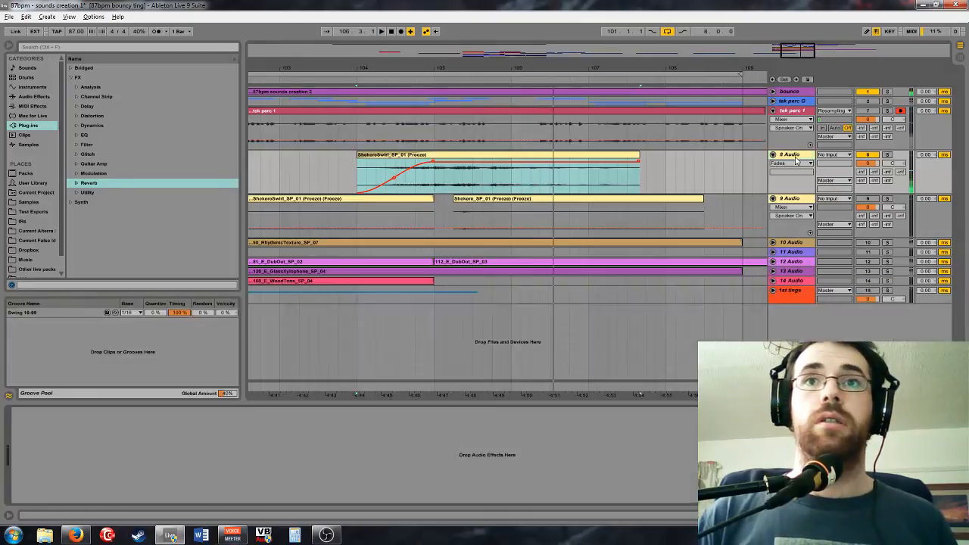
left_click(76, 125)
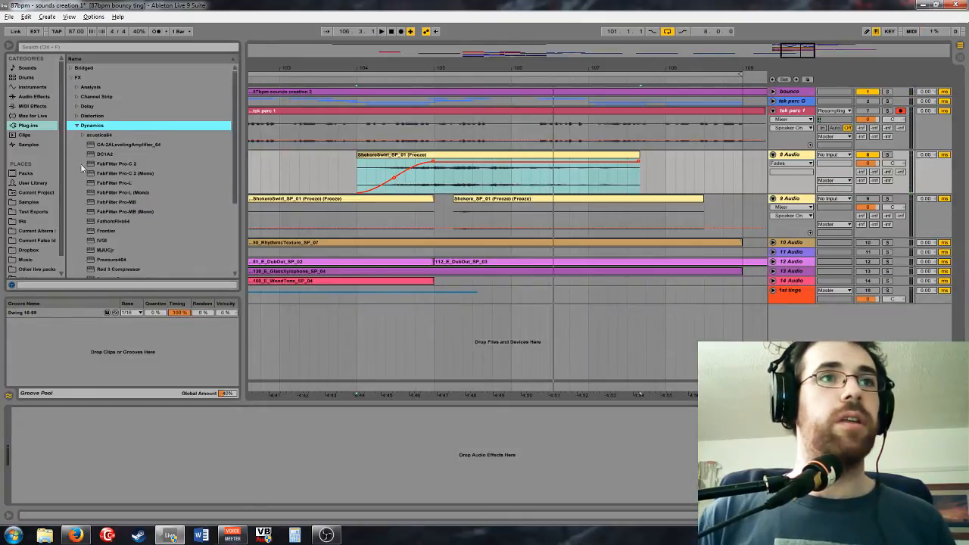
scroll(114, 219, "down", 3)
left_click(114, 250)
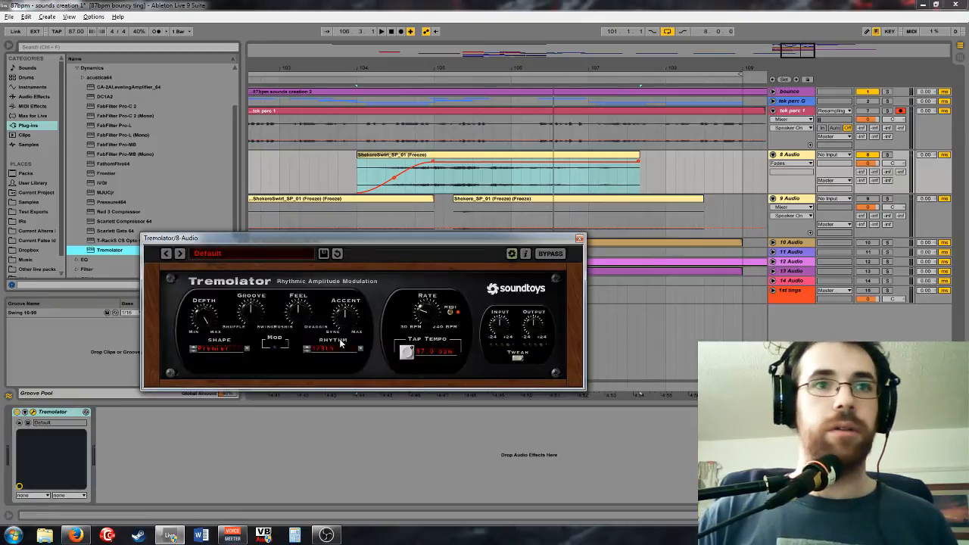
left_click(361, 350)
mouse_move(400, 337)
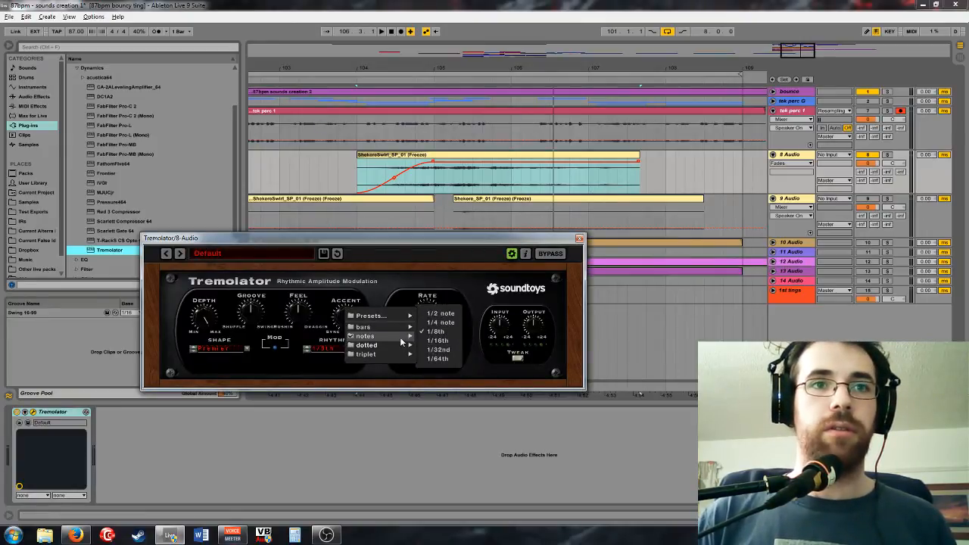
left_click(439, 343)
Adjust Tremolator's Groove and Accent, reveal its Tweak controls, and play the ShekereSwirl clip from bar 104
left_click(253, 317)
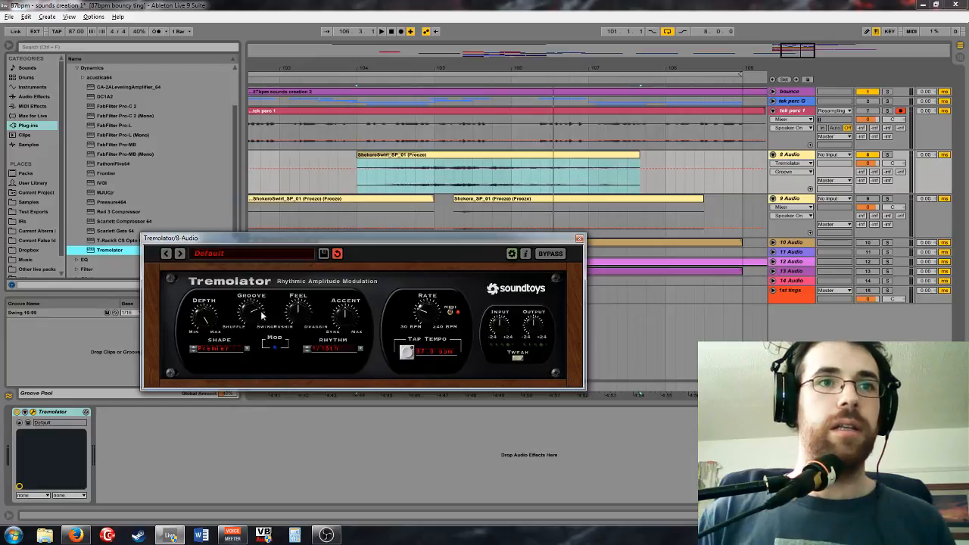
left_click(343, 316)
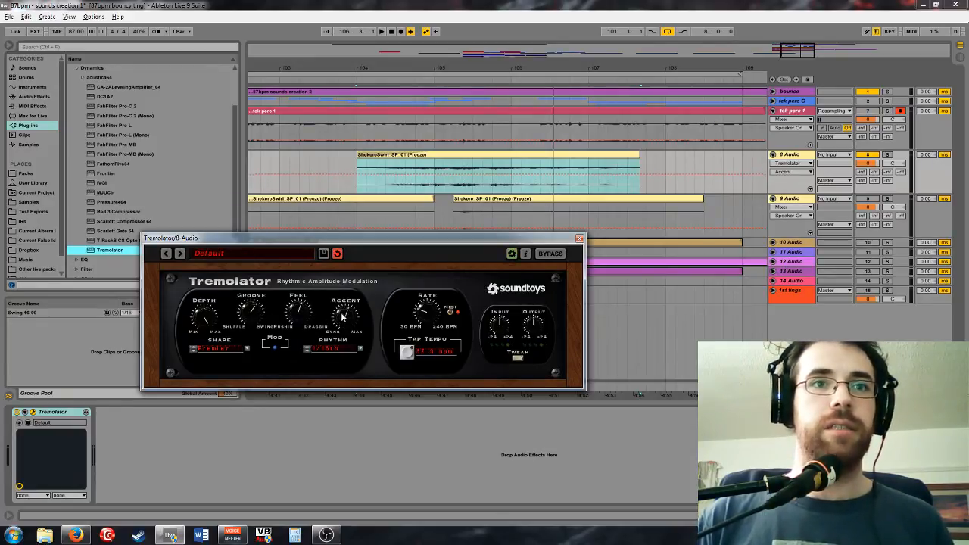
left_click(520, 359)
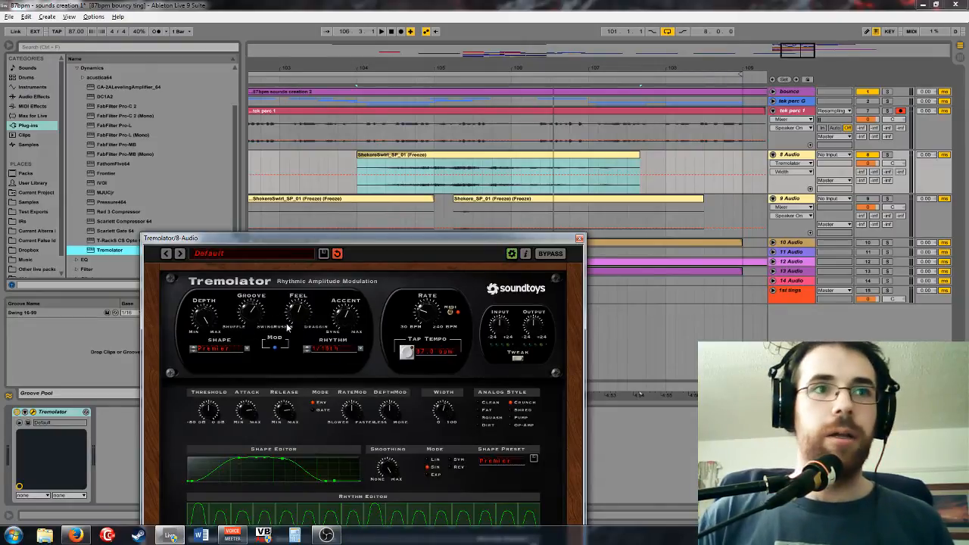
left_click(356, 170)
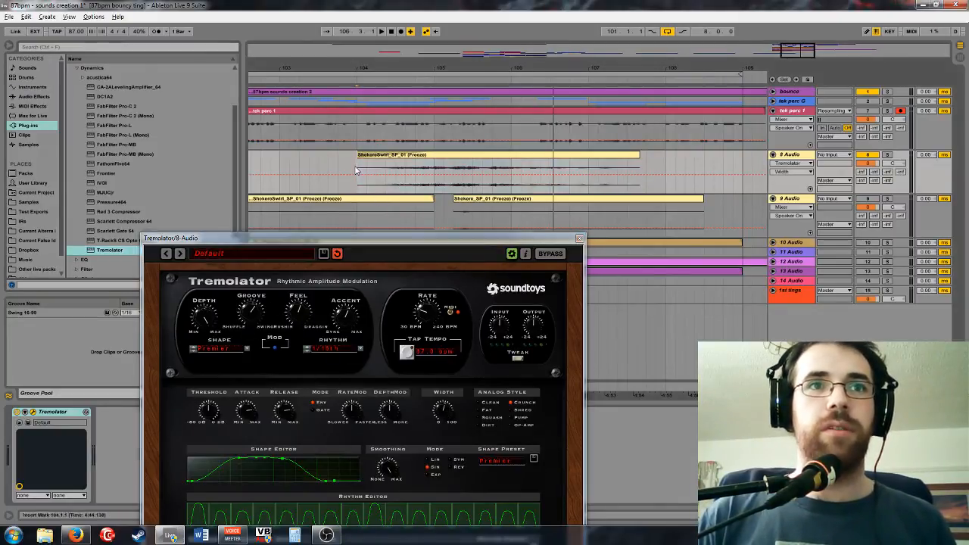
key("space")
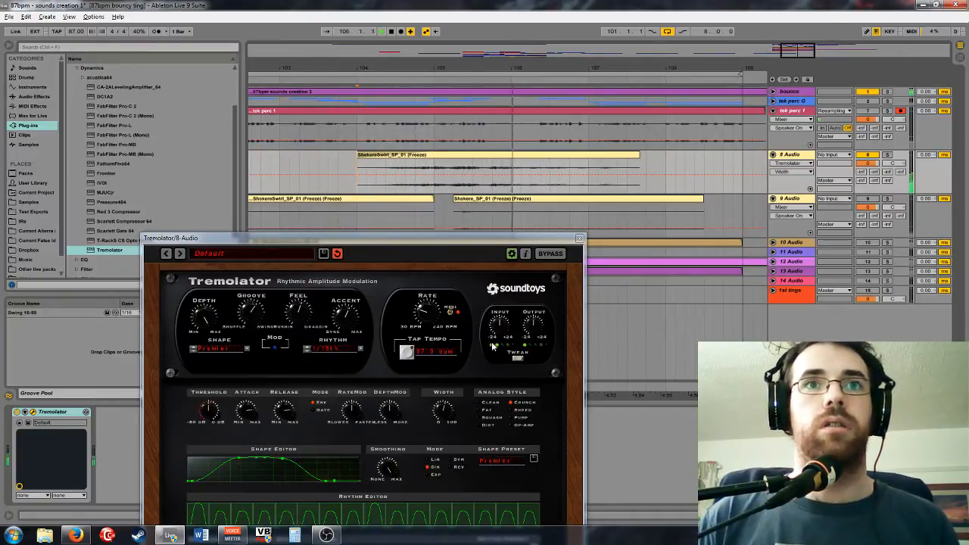
Set Tremolator's rhythm to 1/32nd notes and close its window
left_click(361, 350)
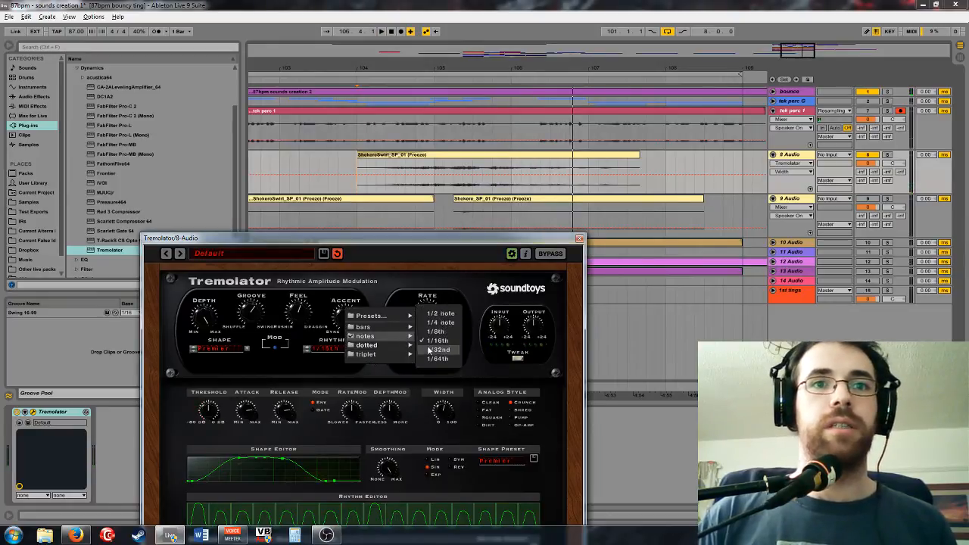
left_click(438, 350)
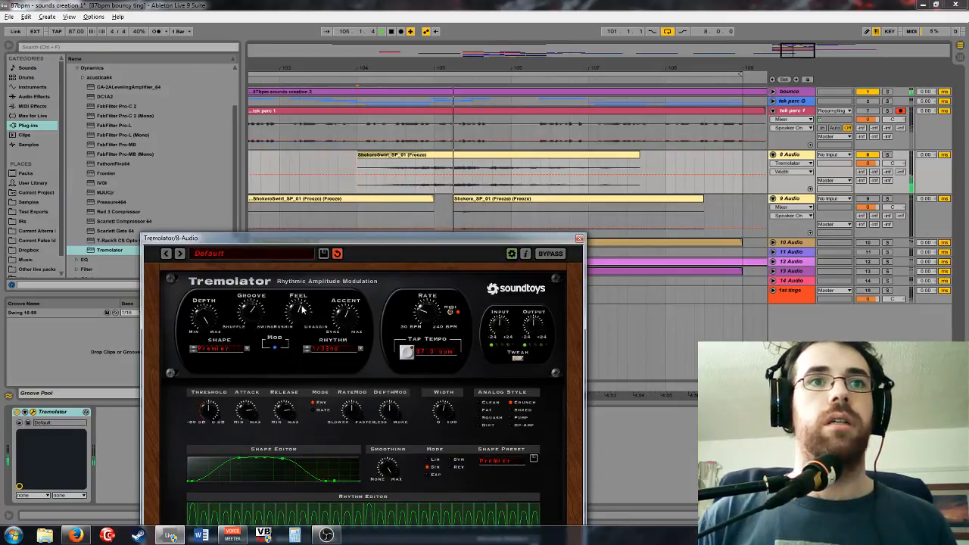
left_click(579, 240)
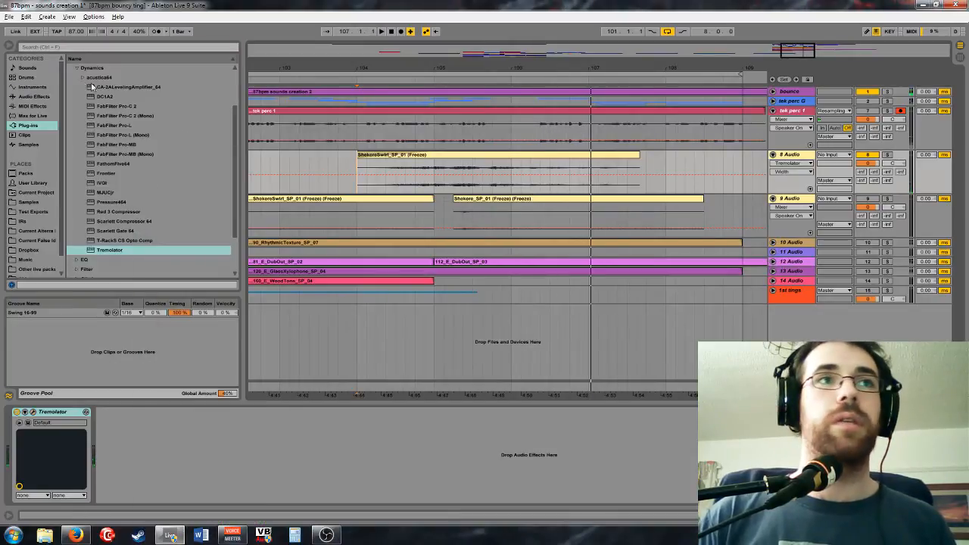
left_click(82, 77)
left_click(78, 69)
left_click(78, 106)
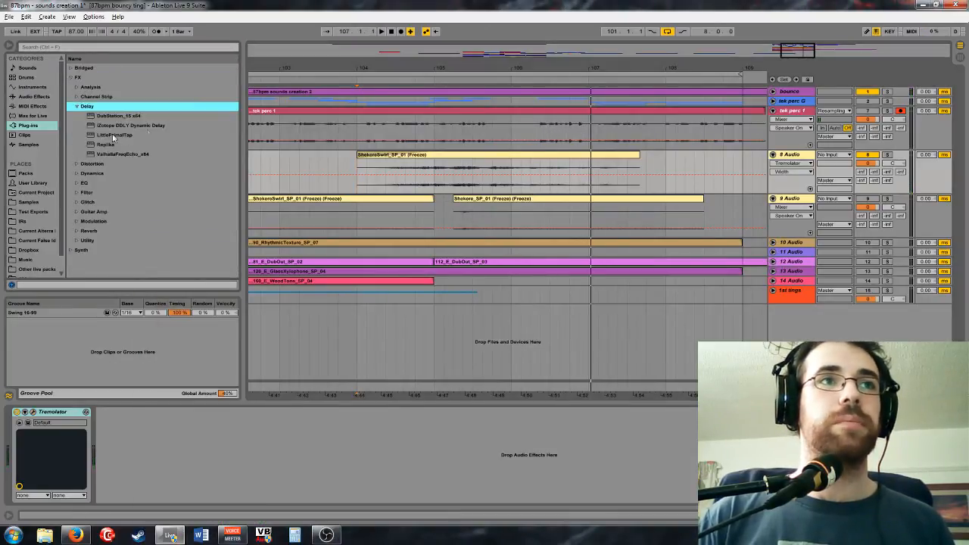
left_click_drag(124, 127, 155, 393)
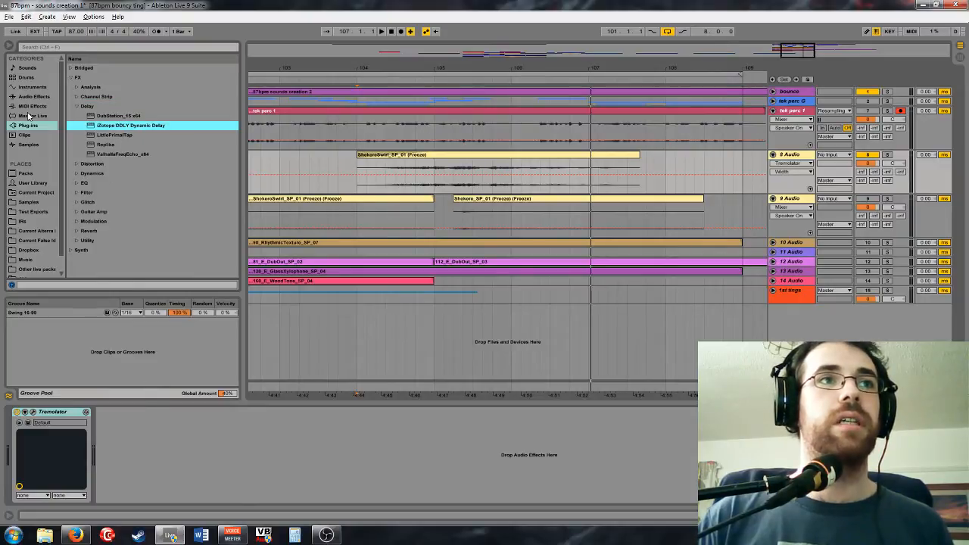
Add the Grain Delay audio effect after Tremolator on 8 Audio
left_click(34, 96)
left_click_drag(95, 119, 159, 397)
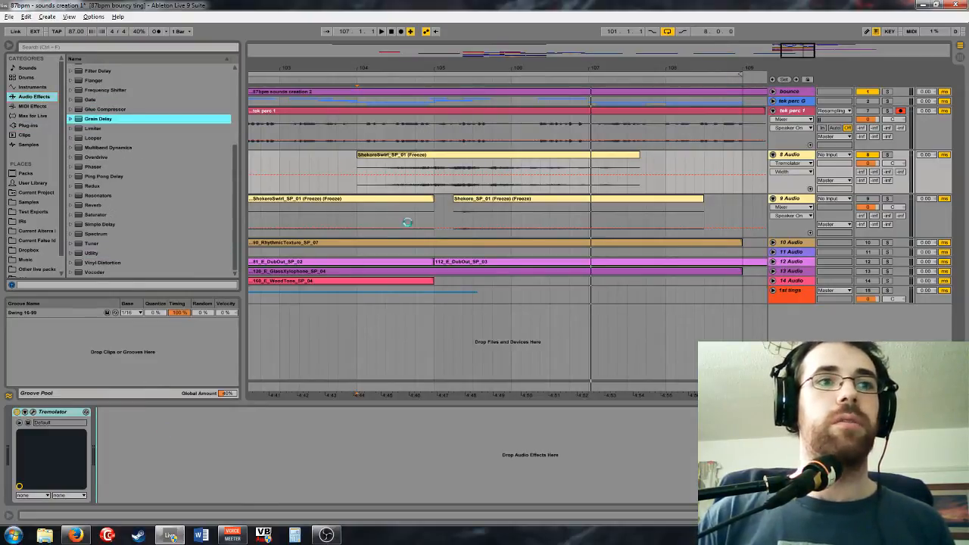
left_click_drag(408, 222, 469, 209)
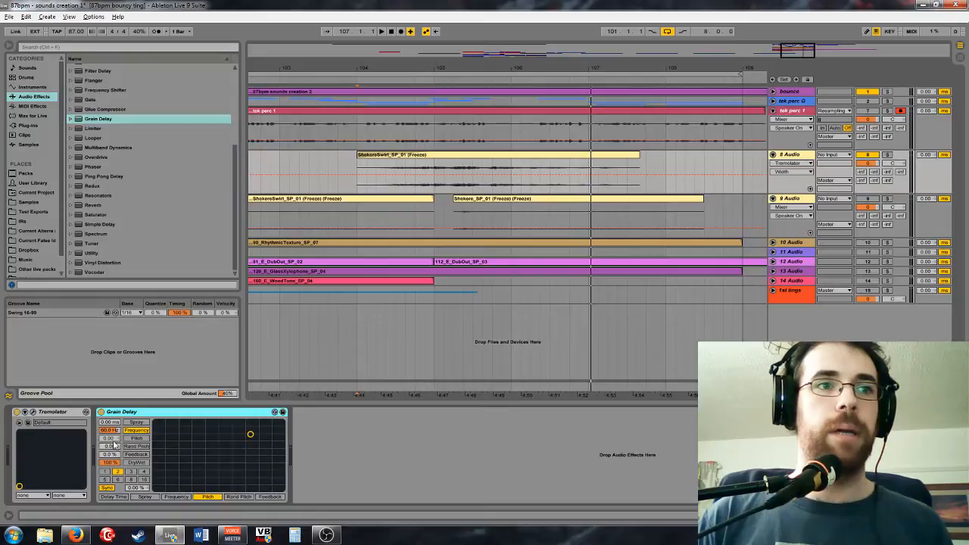
Set the Grain Delay's pitch to 1.00
left_click_drag(113, 440, 109, 383)
key("Down")
key("Down")
key("Down")
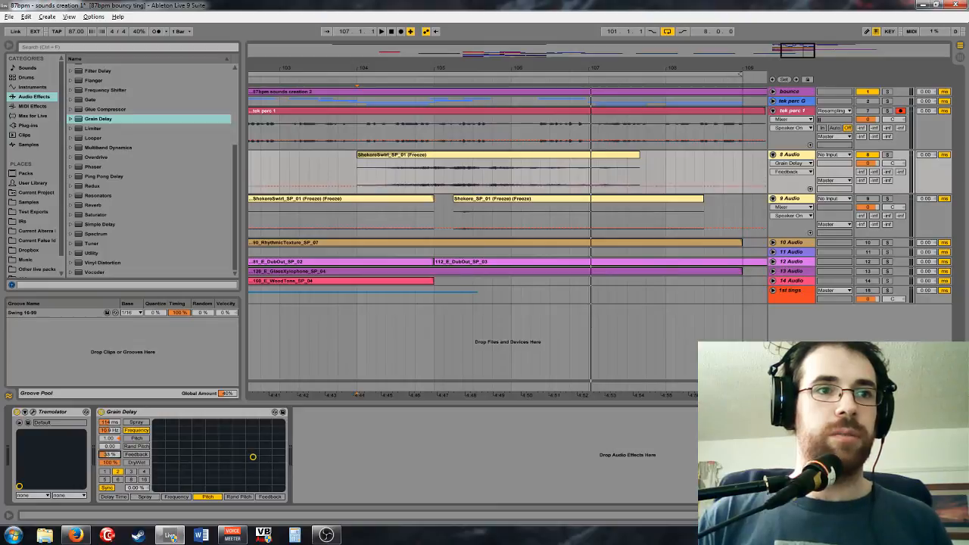
Switch Grain Delay to an unsynced delay time and group it into an Audio Effect Rack with a second, empty chain
left_click(110, 489)
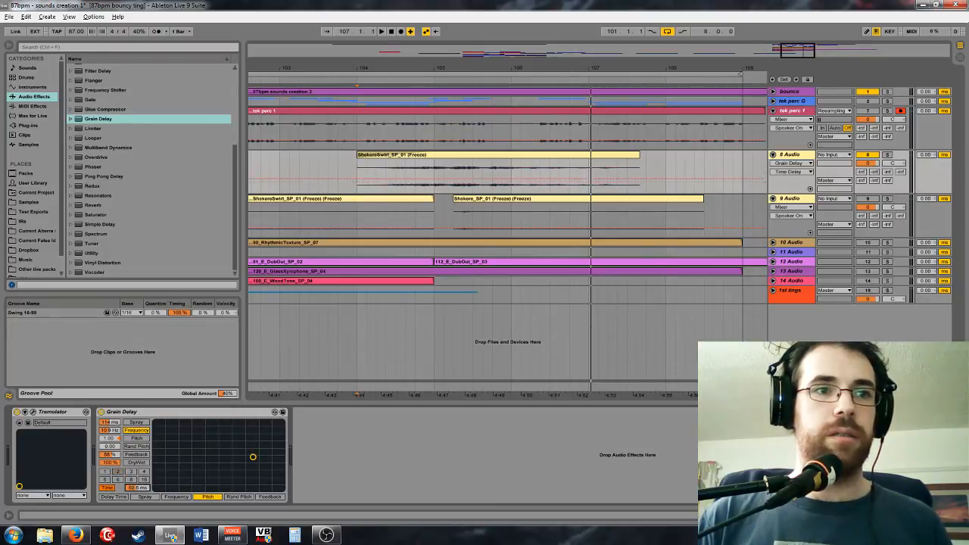
right_click(141, 412)
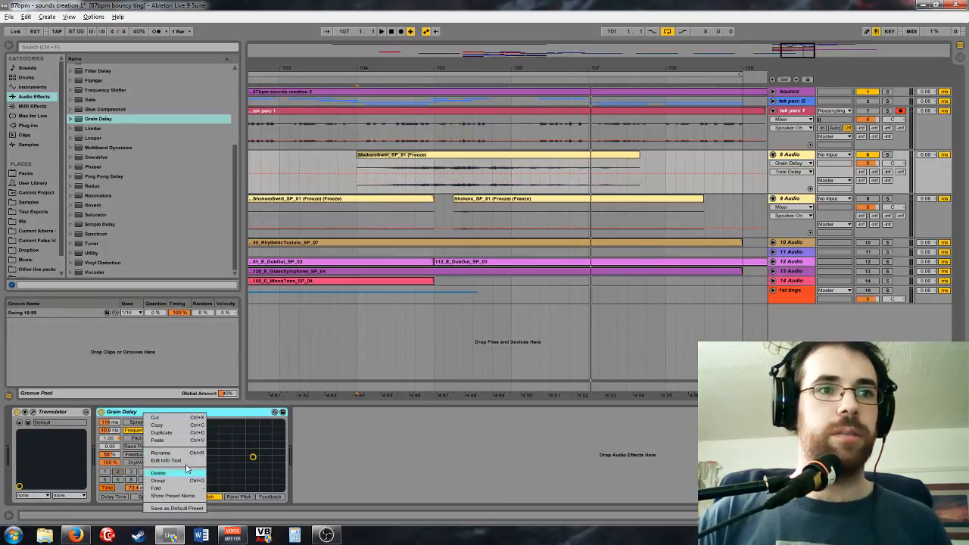
left_click(173, 478)
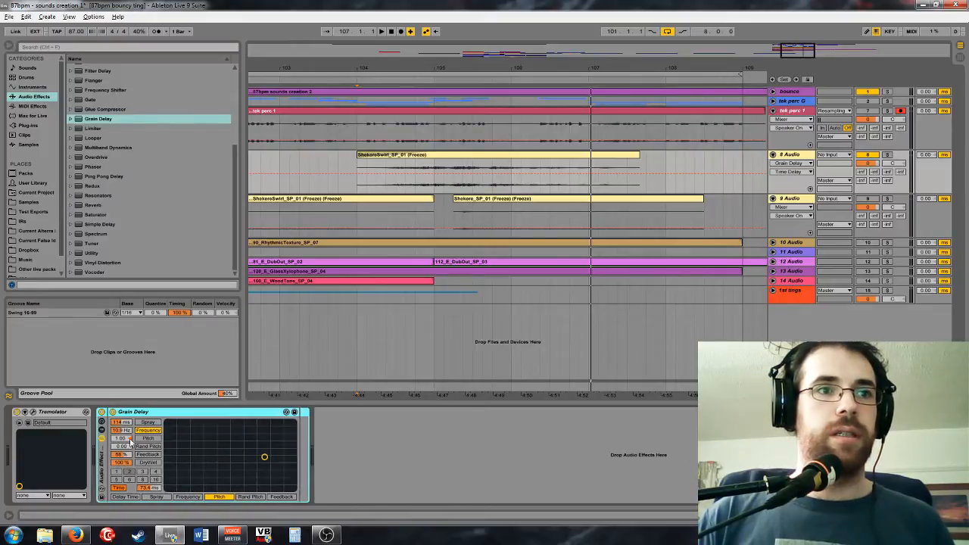
left_click(102, 430)
right_click(134, 437)
left_click(158, 378)
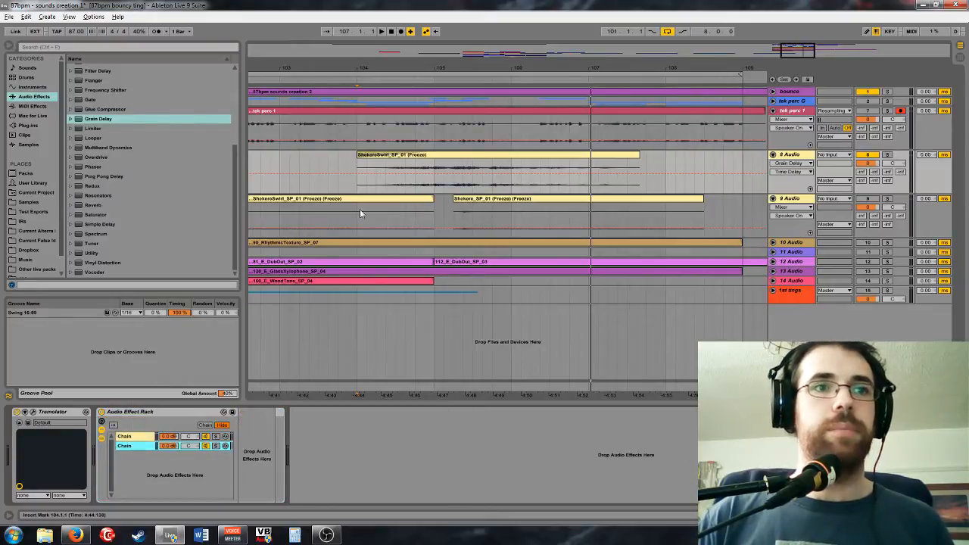
During playback, raise Grain Delay's Feedback to 78 % and set Spray to 82.5 ms and the delay time to 57.6 ms
key("space")
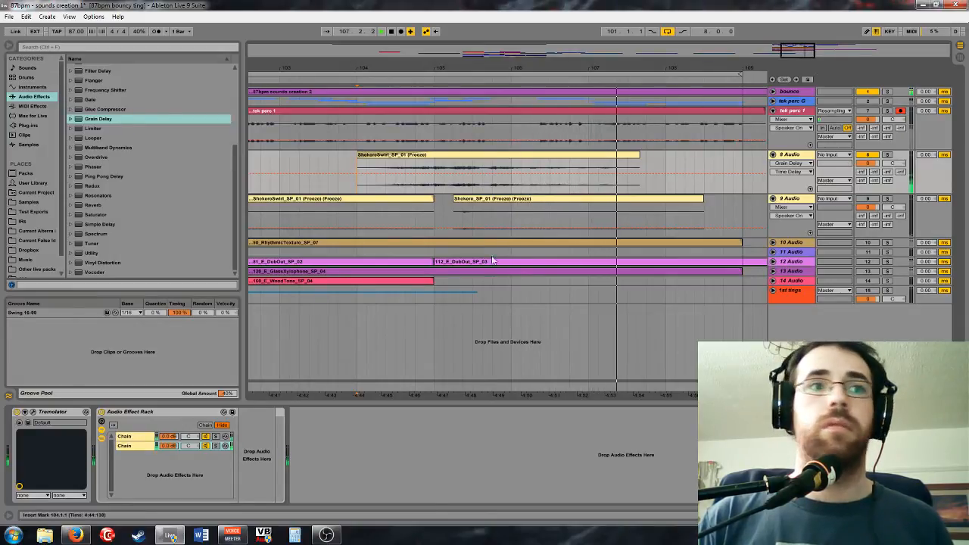
left_click(139, 437)
left_click(253, 455)
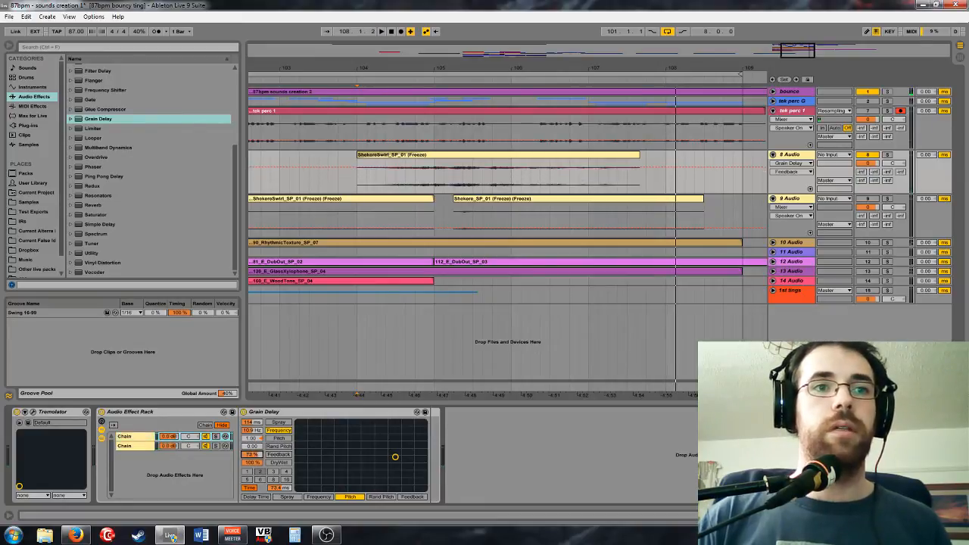
key("space")
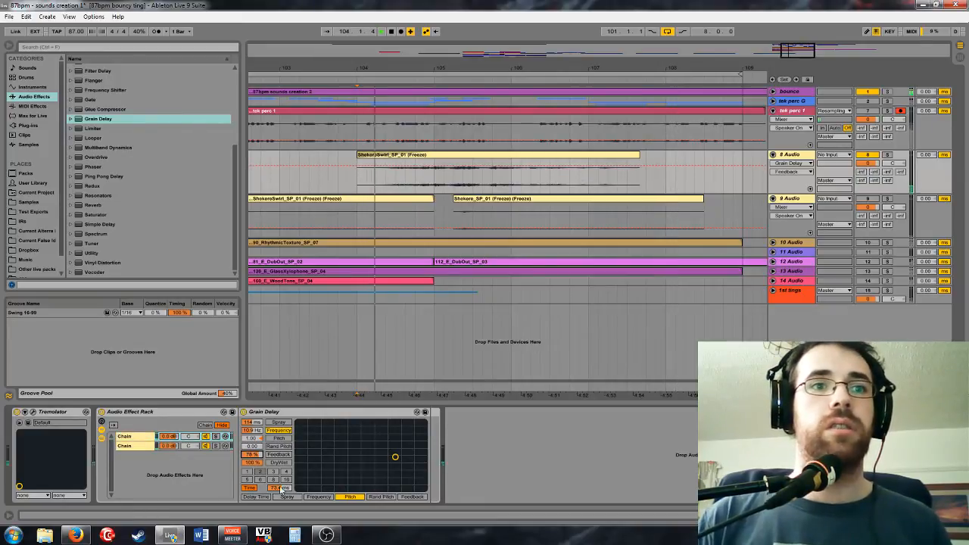
left_click_drag(252, 423, 252, 431)
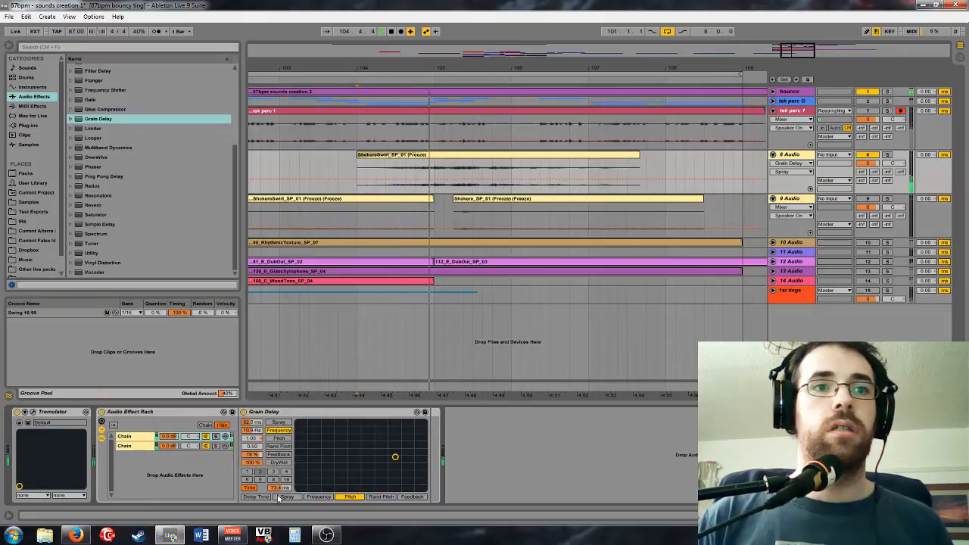
left_click_drag(279, 487, 279, 478)
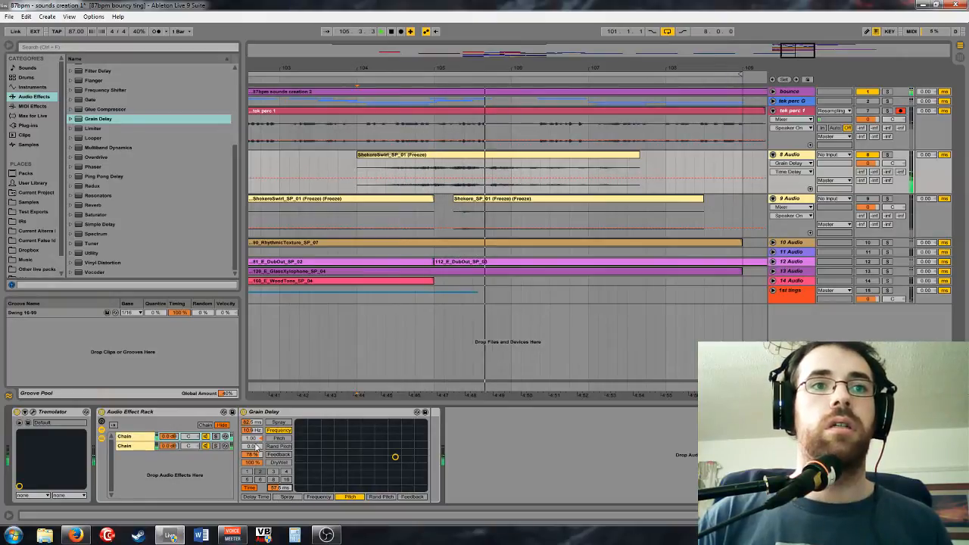
Audition Grain Delay with a pitch of 12.0, and settle on a pitch of 0.75 while replaying the clip
left_click_drag(253, 438, 253, 412)
key("space")
key("space")
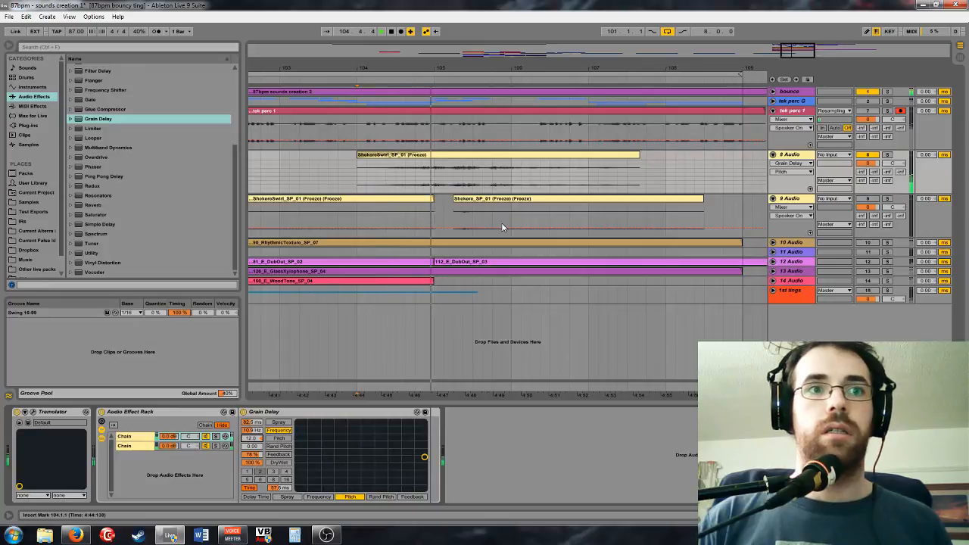
left_click_drag(253, 438, 253, 464)
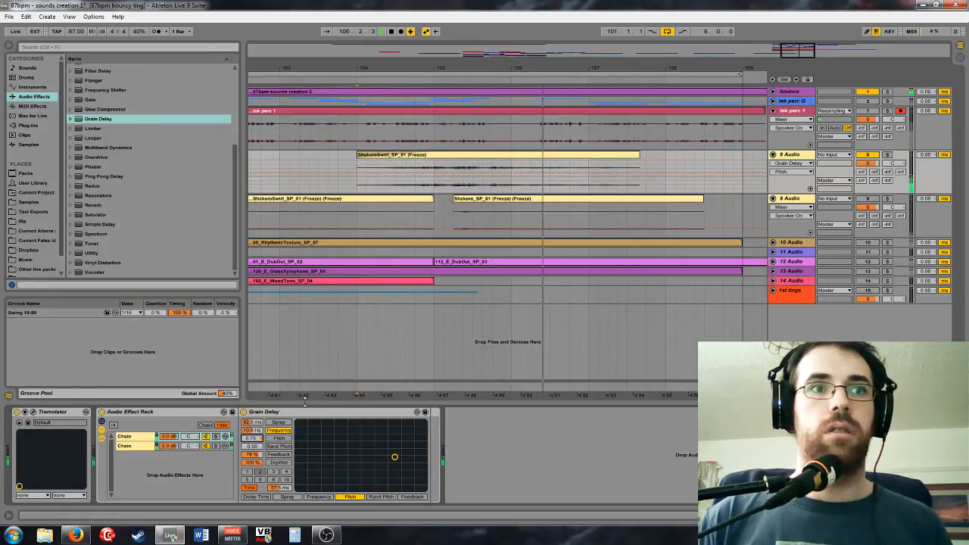
key("space")
key("space")
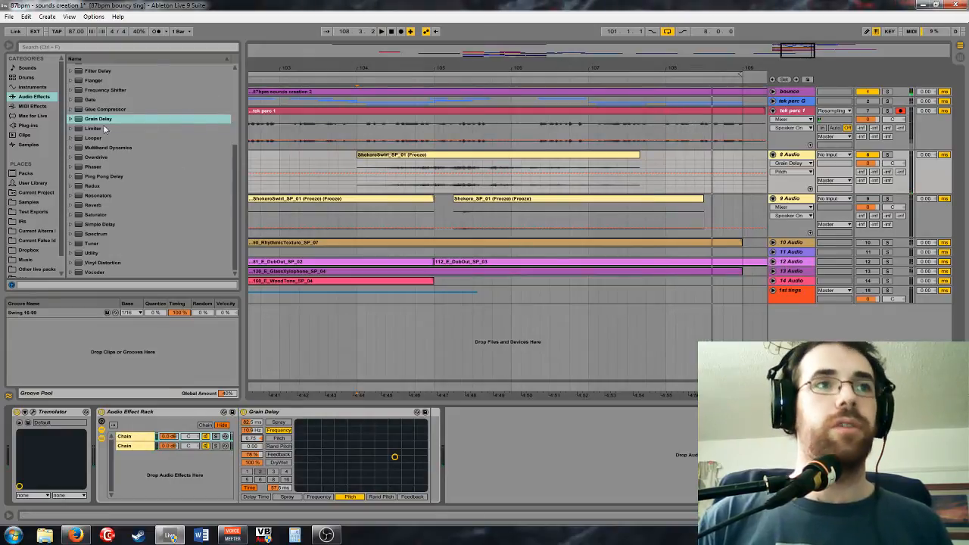
Play the short Shekere clip after bar 109 on 8 Audio through the effects and select it
mouse_move(233, 188)
left_mouse_down()
mouse_move(235, 174)
mouse_move(238, 191)
left_mouse_up()
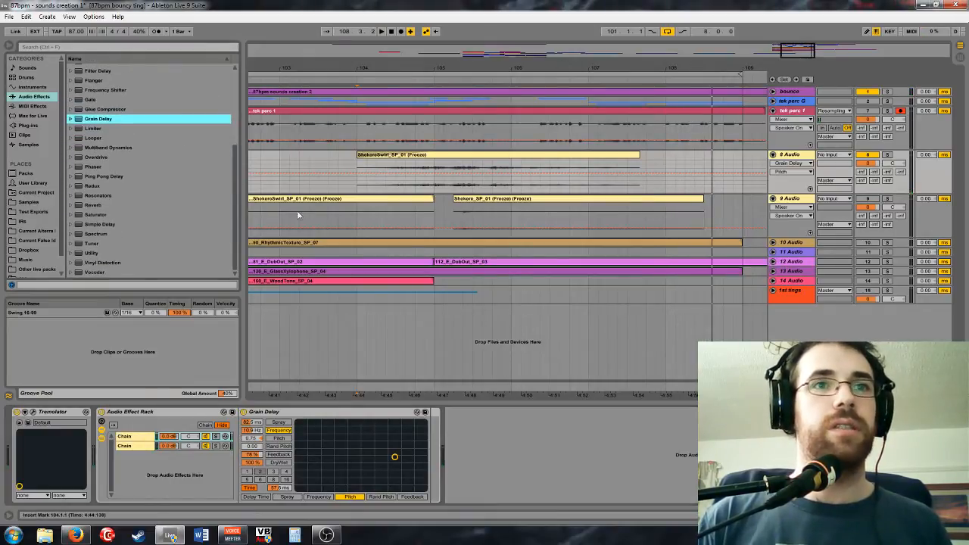
left_click_drag(802, 51, 799, 21)
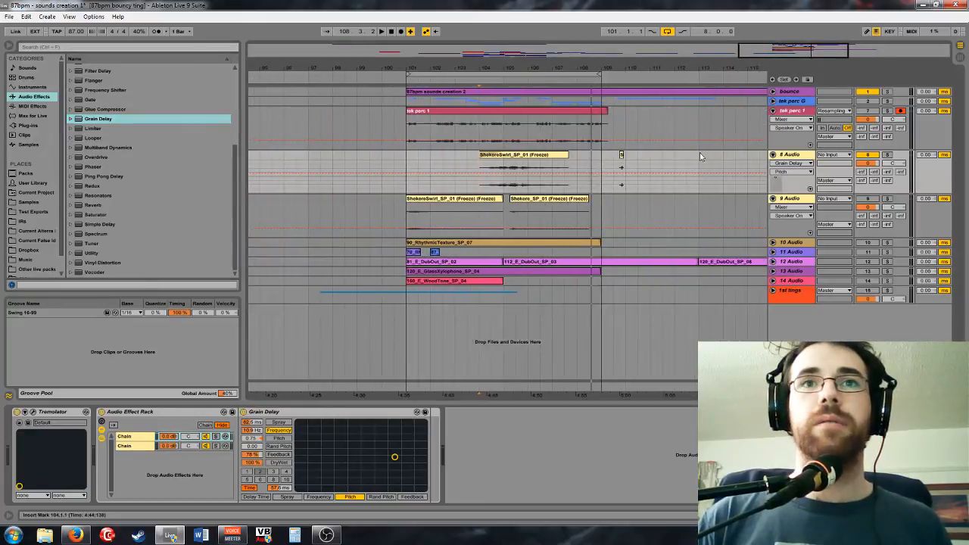
left_click(621, 165)
key("space")
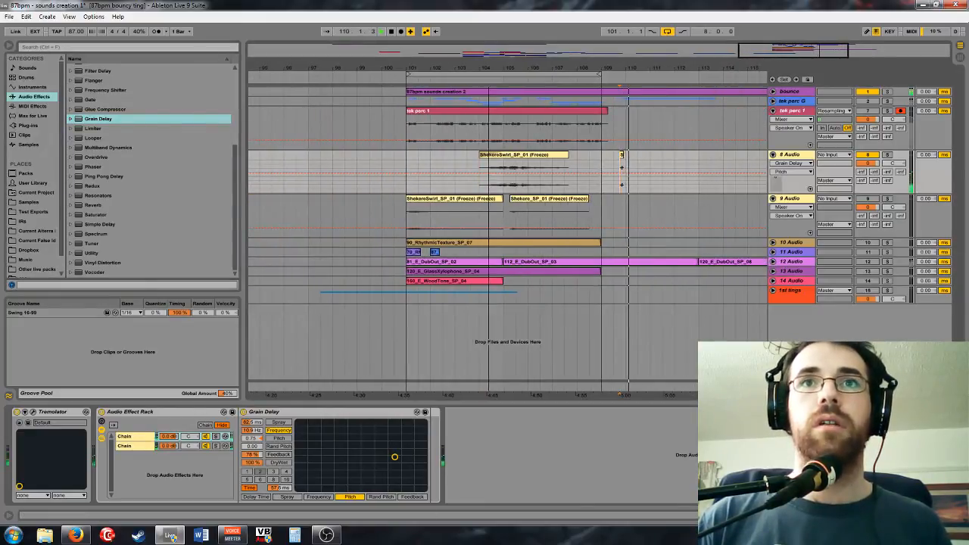
left_click_drag(820, 51, 820, 85)
key("space")
left_click(536, 155)
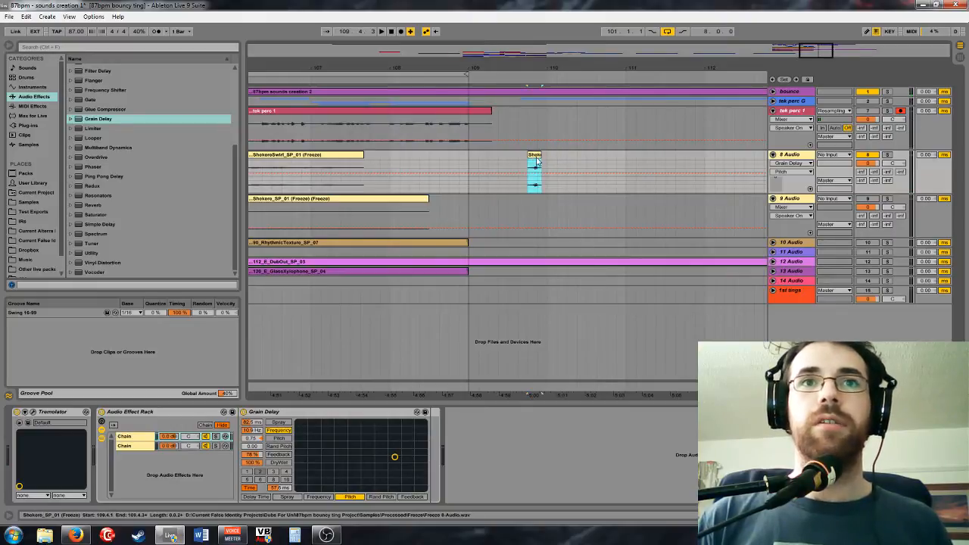
Duplicate the 8 Audio track together with its clips and effects
key("minus")
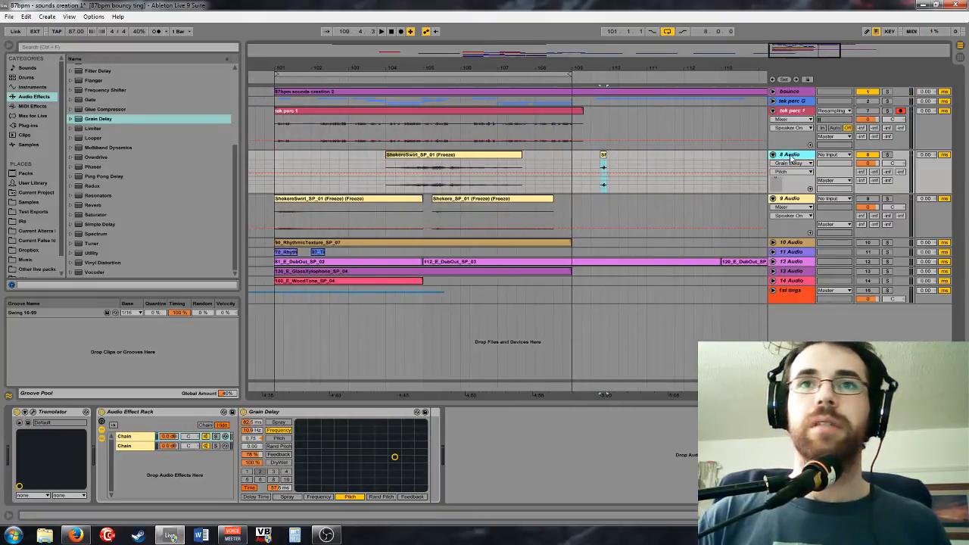
key("ctrl+d")
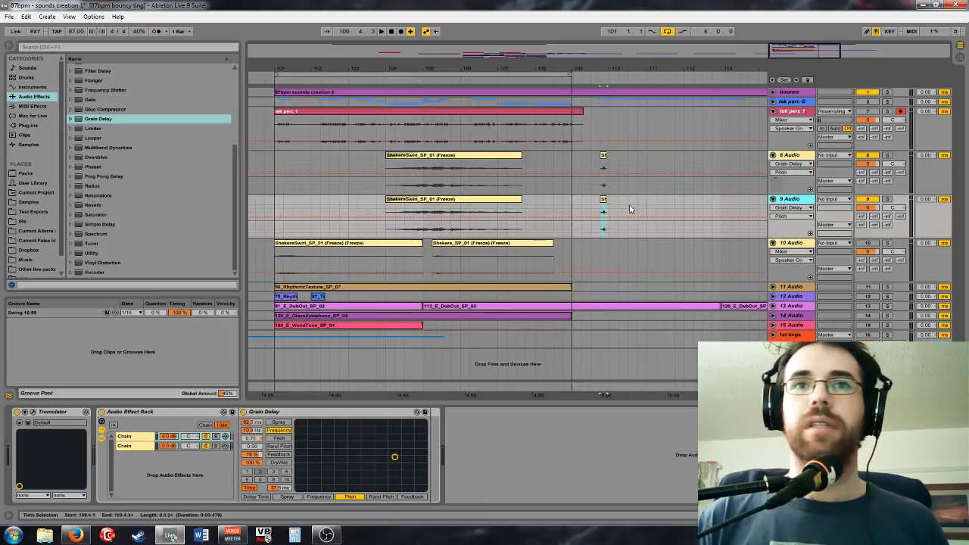
left_click_drag(629, 209, 590, 205)
Freeze the duplicated 9 Audio track and flatten it to audio
right_click(792, 201)
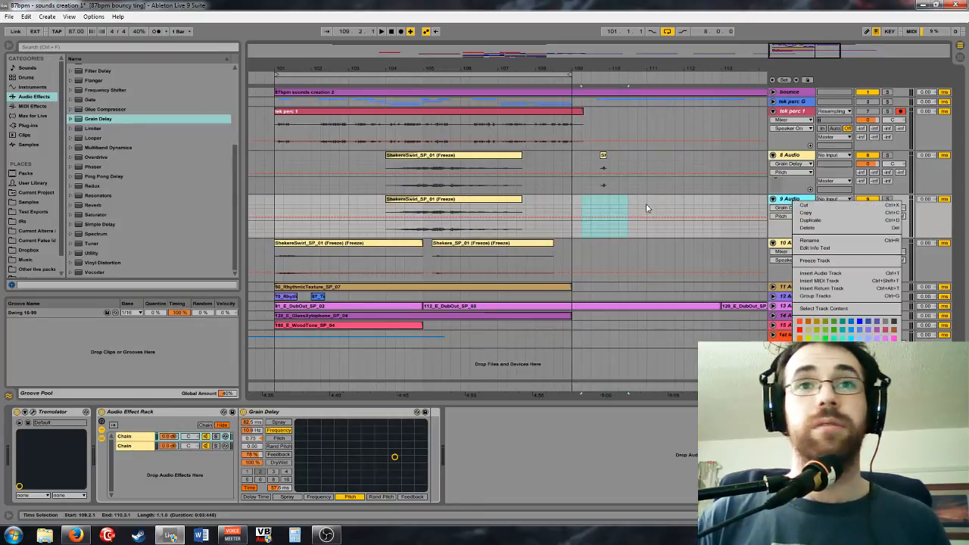
key("Escape")
right_click(790, 204)
left_click(814, 260)
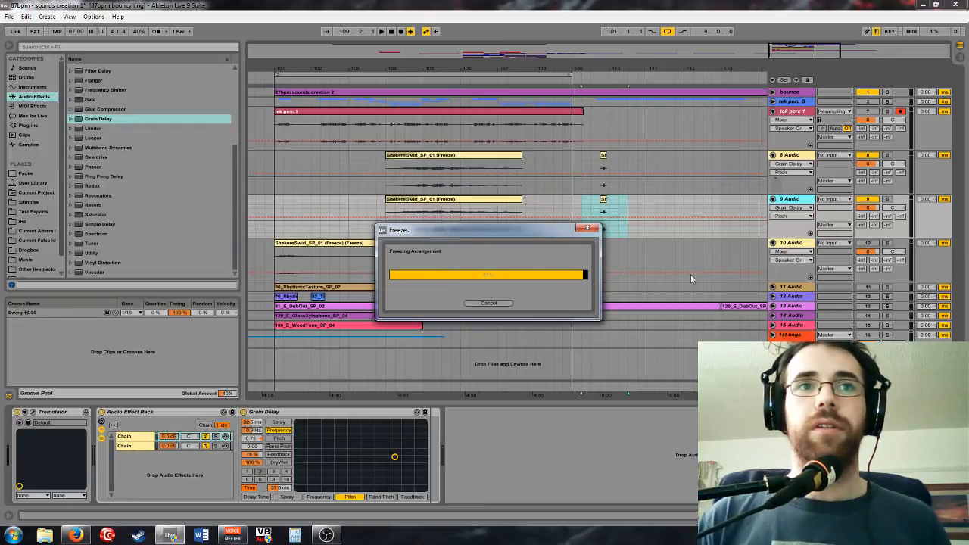
right_click(794, 206)
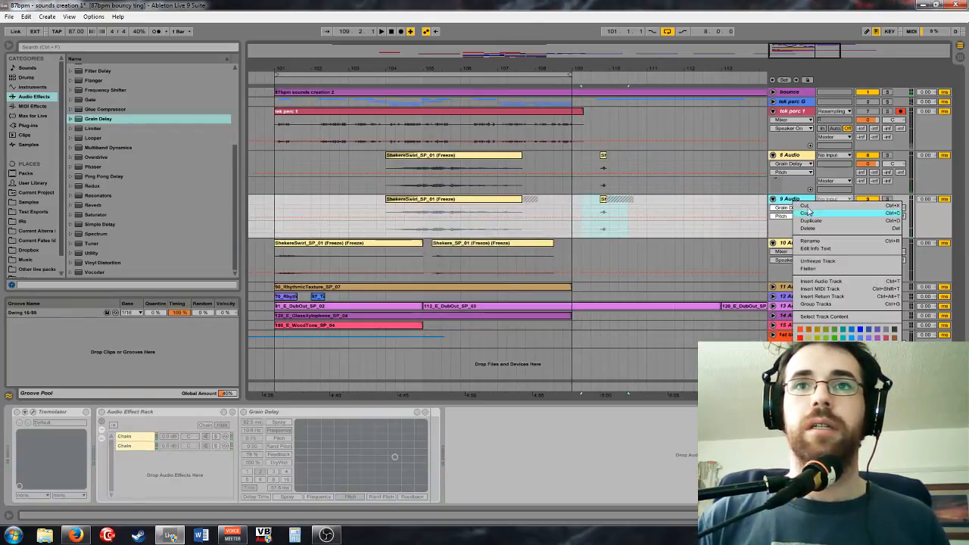
left_click(814, 273)
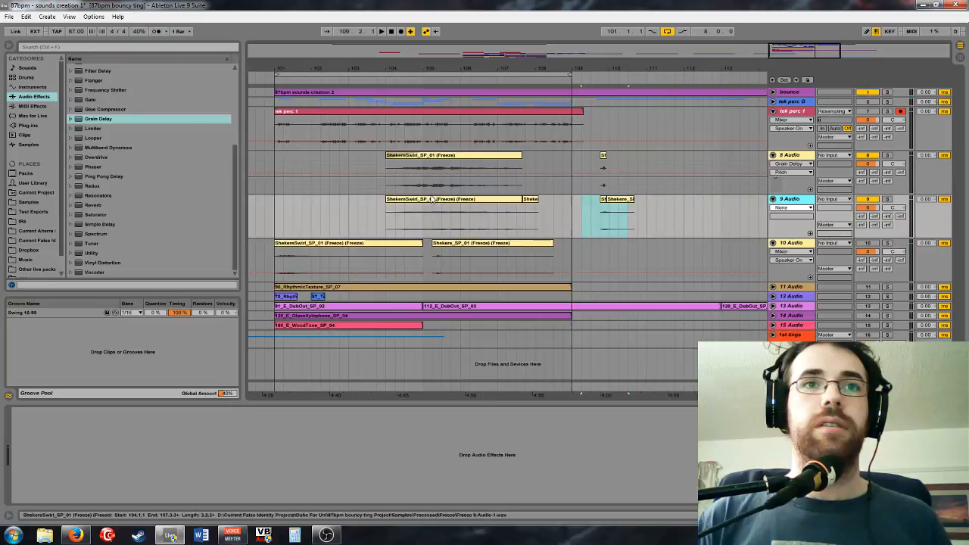
On 9 Audio, consolidate the flattened ShekereSwirl clip and the short Shekere clip with their respective freeze tails
left_click(485, 202)
left_click(541, 202, "shift")
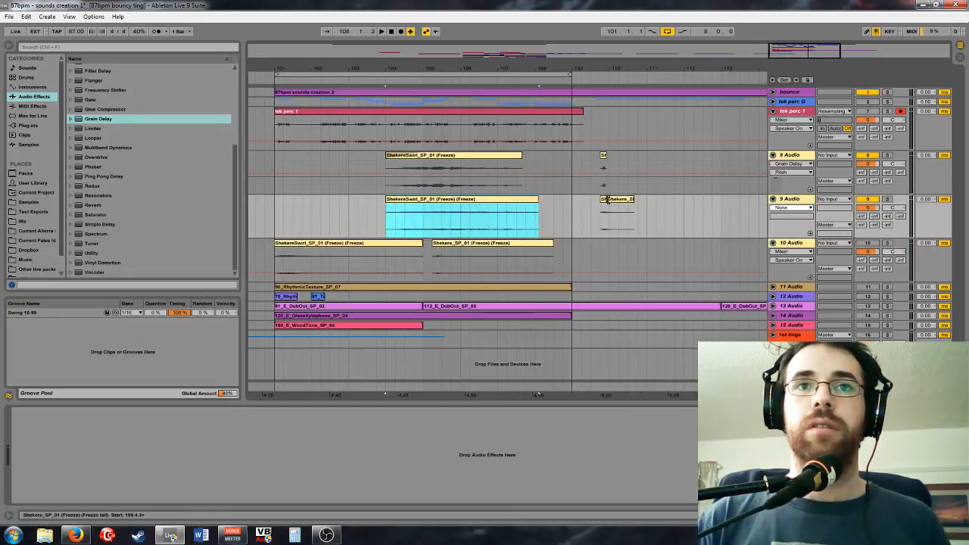
left_click_drag(608, 200, 636, 200)
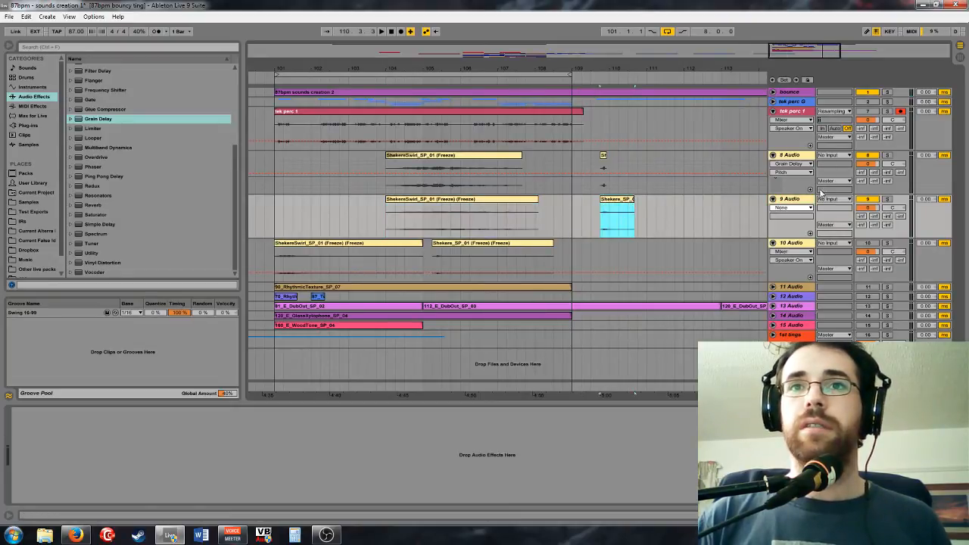
Deactivate the 9 Audio track and delete all the effects from 8 Audio
left_click(862, 201)
left_click(807, 159)
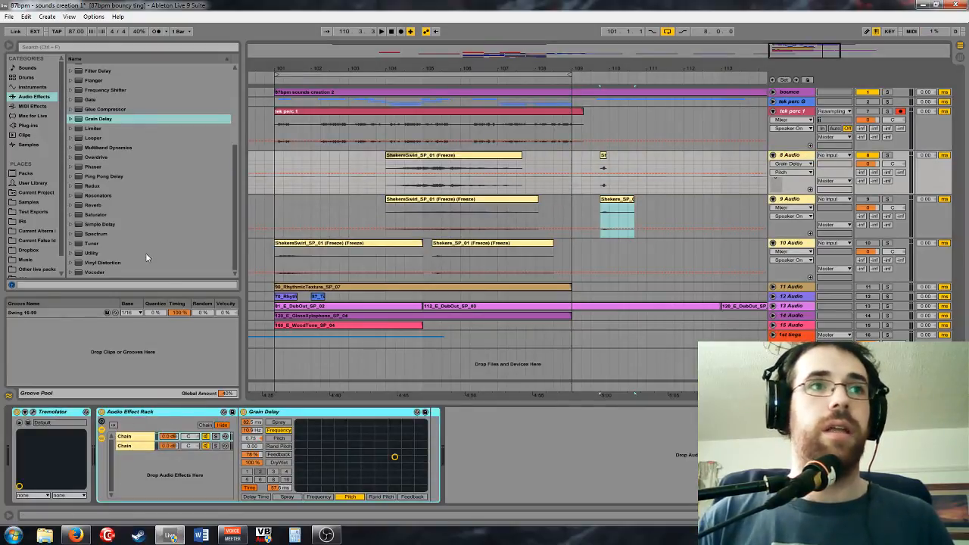
key("Delete")
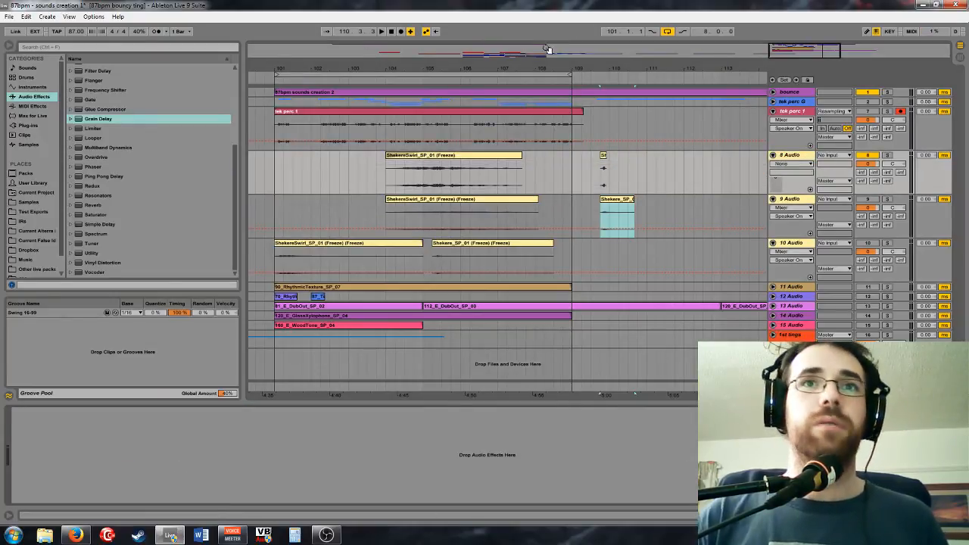
Reshape the 8 Audio ShekereSwirl clip's transposition envelope to -12 st at bar 2 and +12 st at bar 4, and consolidate the clip
left_click_drag(548, 49, 544, 58)
left_click(544, 156)
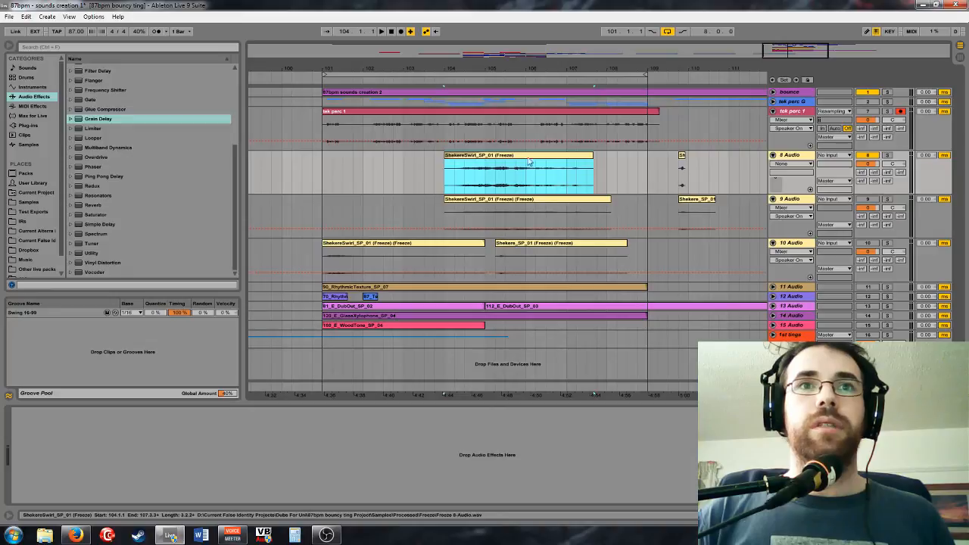
double_click(530, 162)
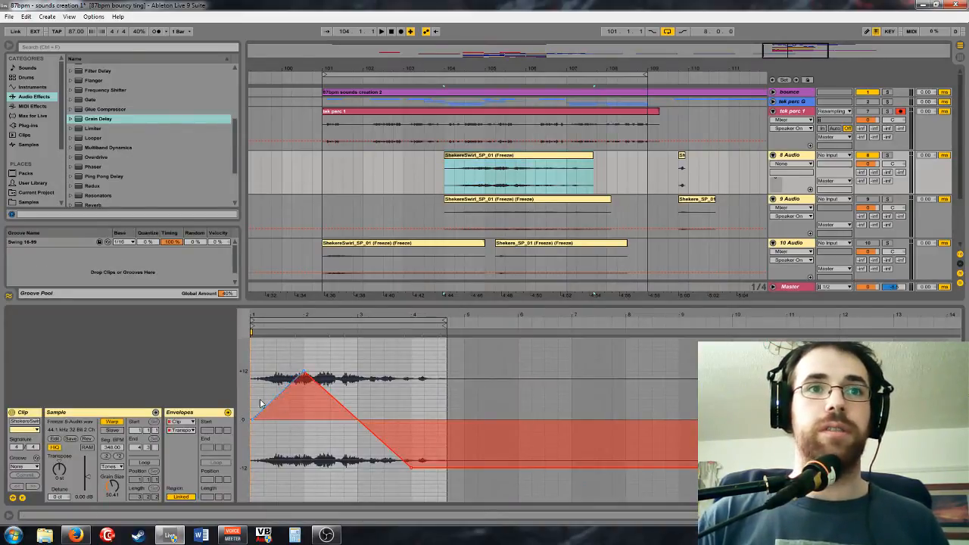
left_click_drag(306, 375, 303, 463)
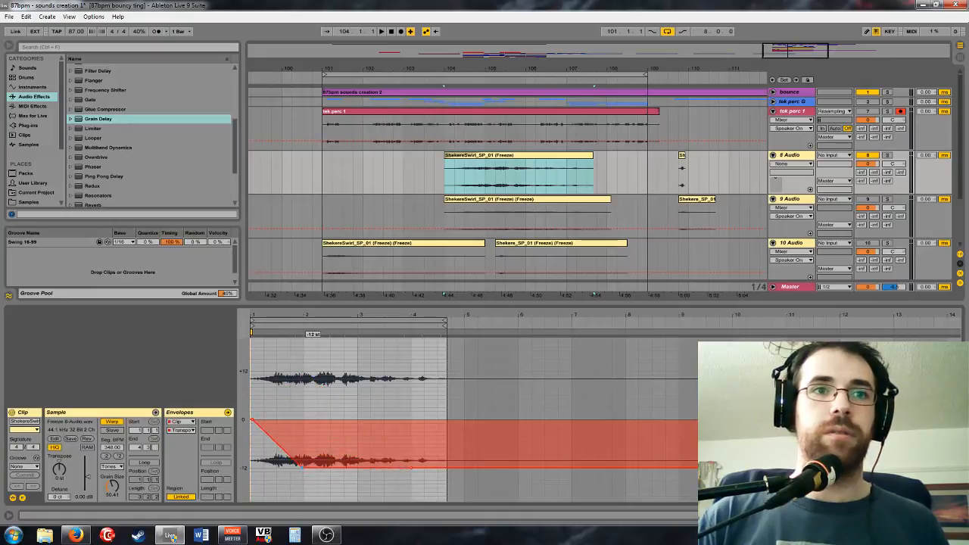
left_click_drag(413, 468, 413, 374)
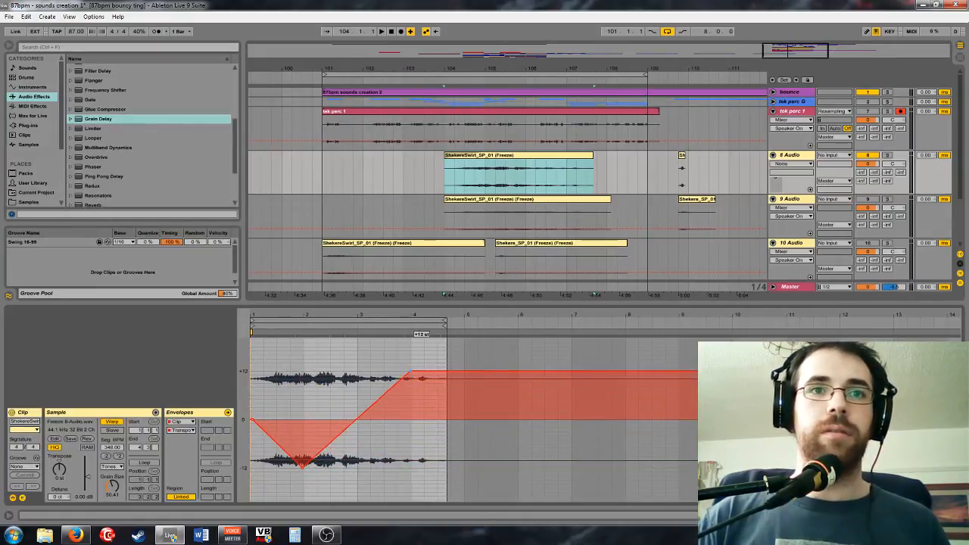
left_click(500, 160)
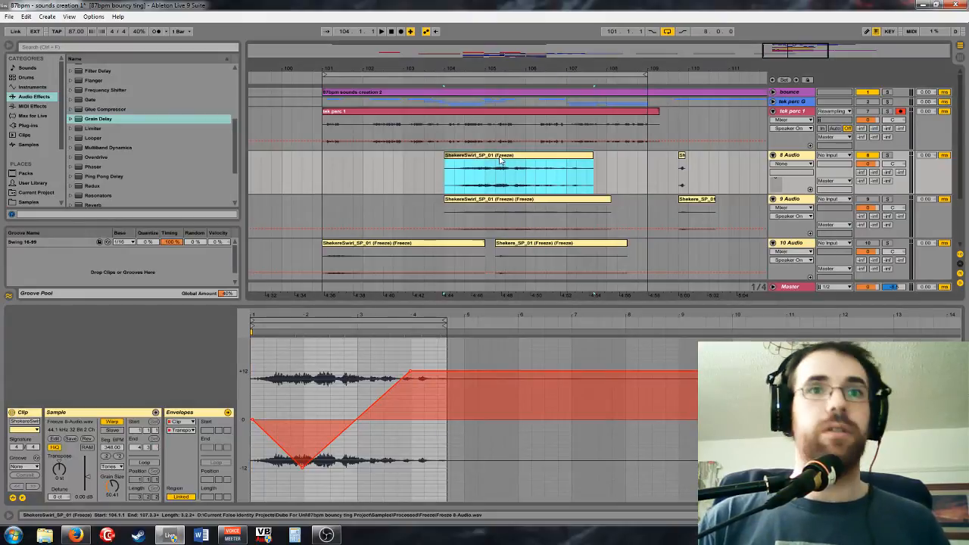
key("ctrl+j")
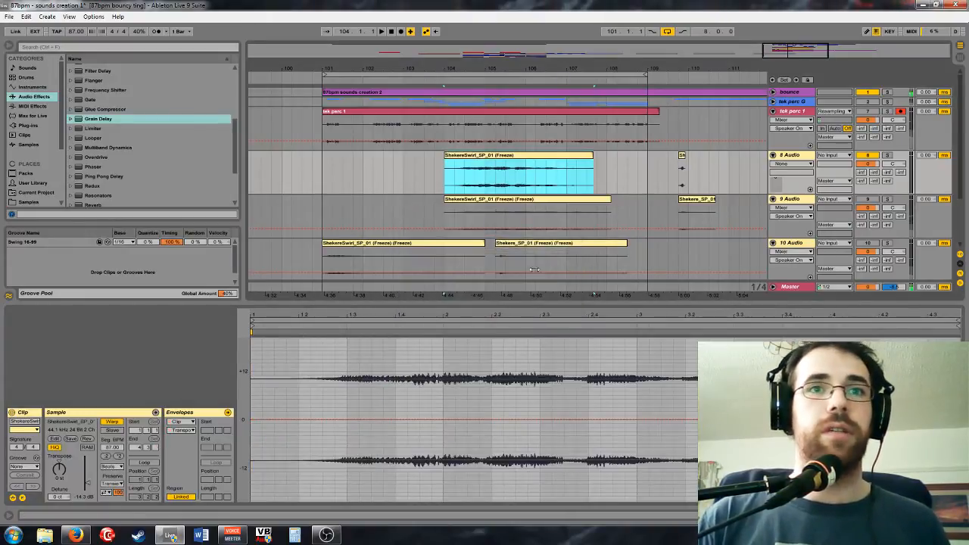
Turn off warping for the consolidated ShekereSwirl clip and transpose it by -12 st
left_click(112, 423)
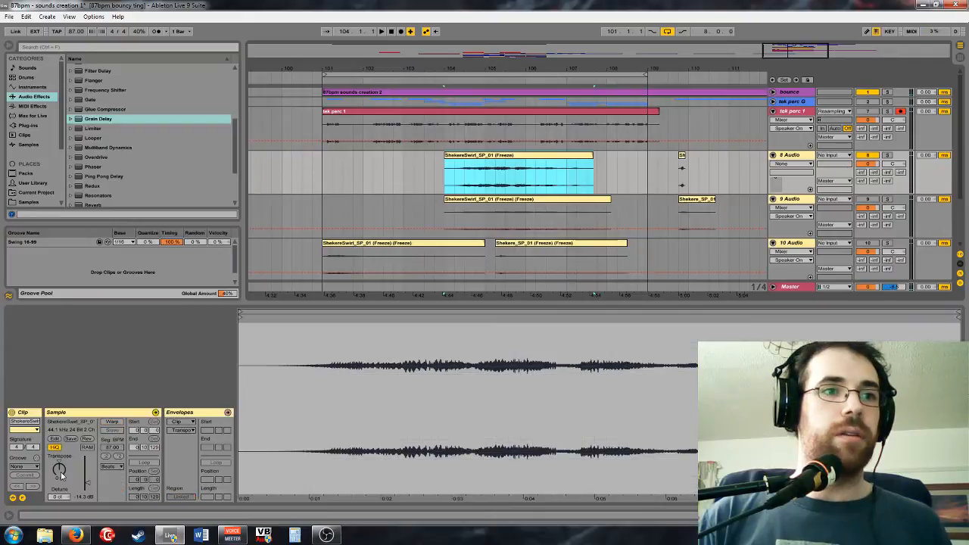
left_click(51, 479)
type("-12")
key("Return")
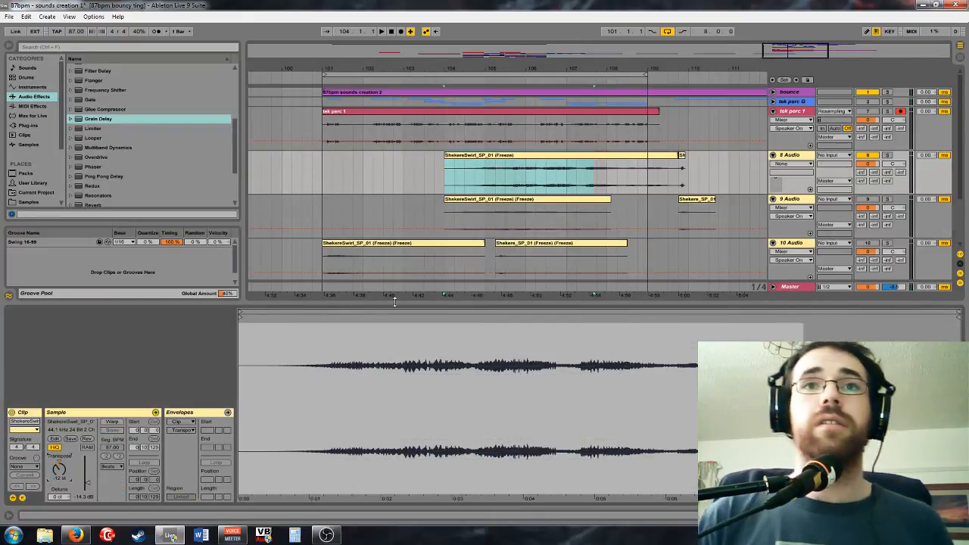
Move the transposed ShekereSwirl clip on 8 Audio so that it starts at bar 103
left_click(562, 156)
left_click_drag(563, 156, 520, 154)
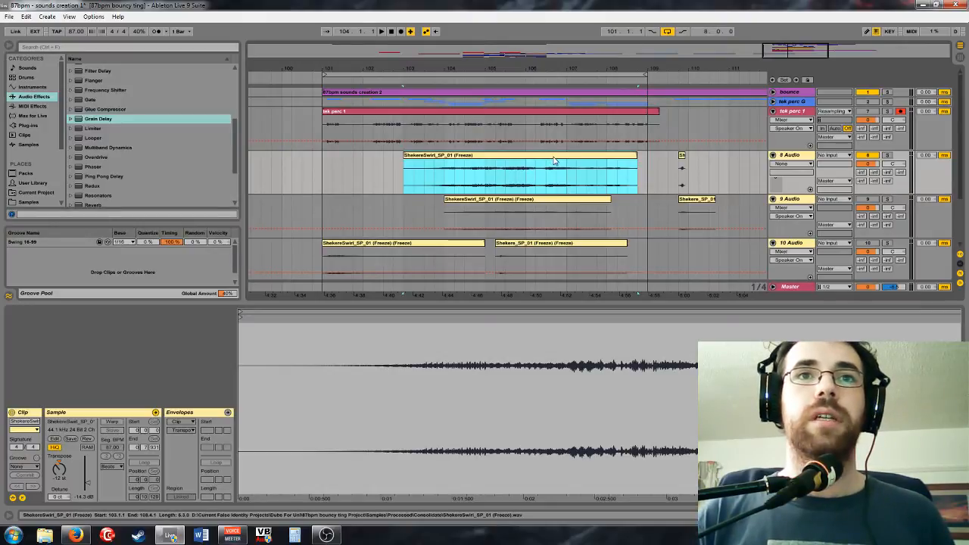
Move the ShekereSwirl clip on 8 Audio earlier so that it starts at 102.2.3 and its swell lines up with bar 105
left_click_drag(554, 161, 534, 164)
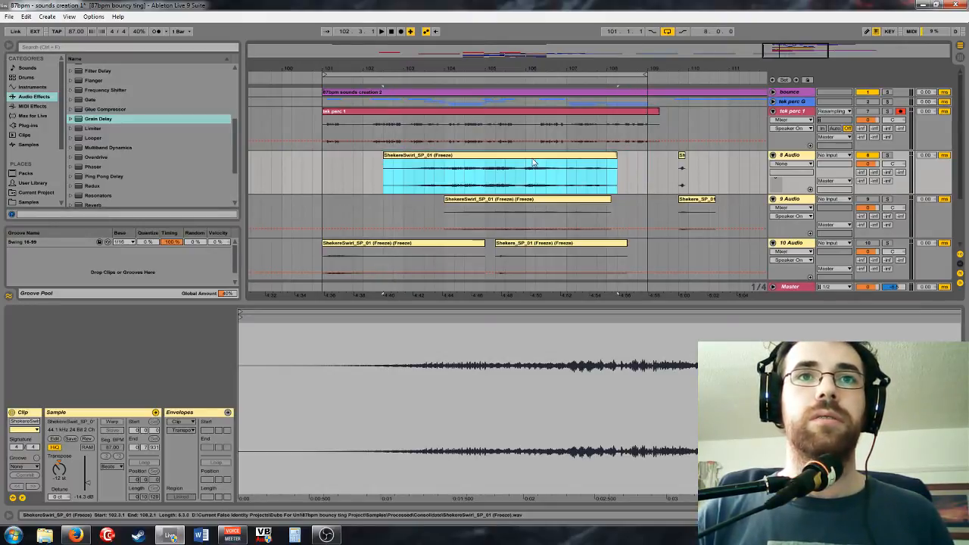
left_click(489, 179)
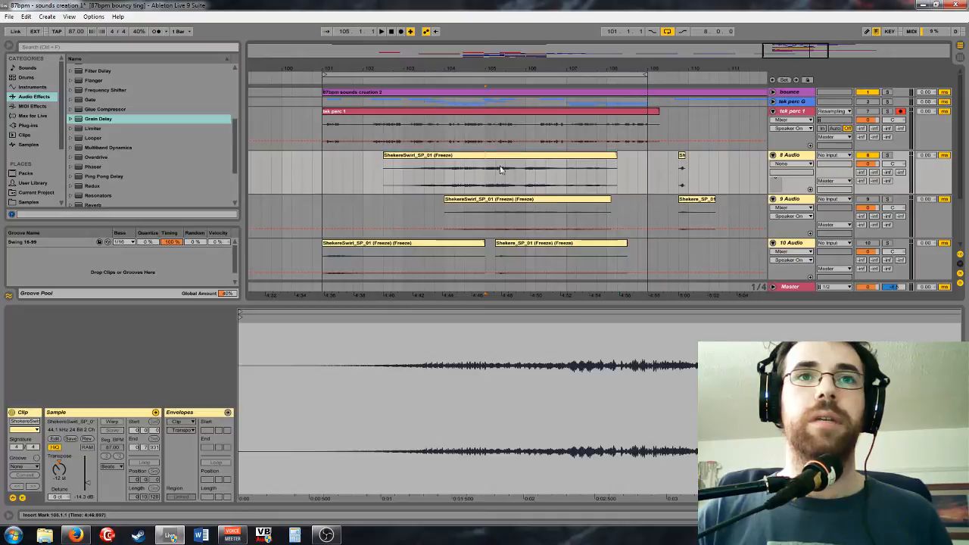
left_click_drag(786, 52, 786, 84)
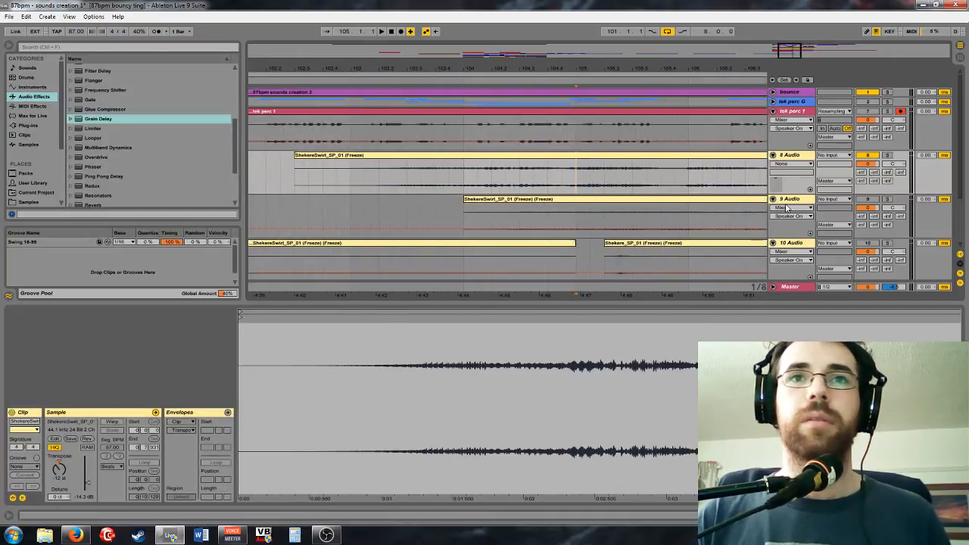
left_click_drag(797, 194, 797, 337)
scroll(604, 225, "down", 1)
left_click_drag(598, 136, 585, 137)
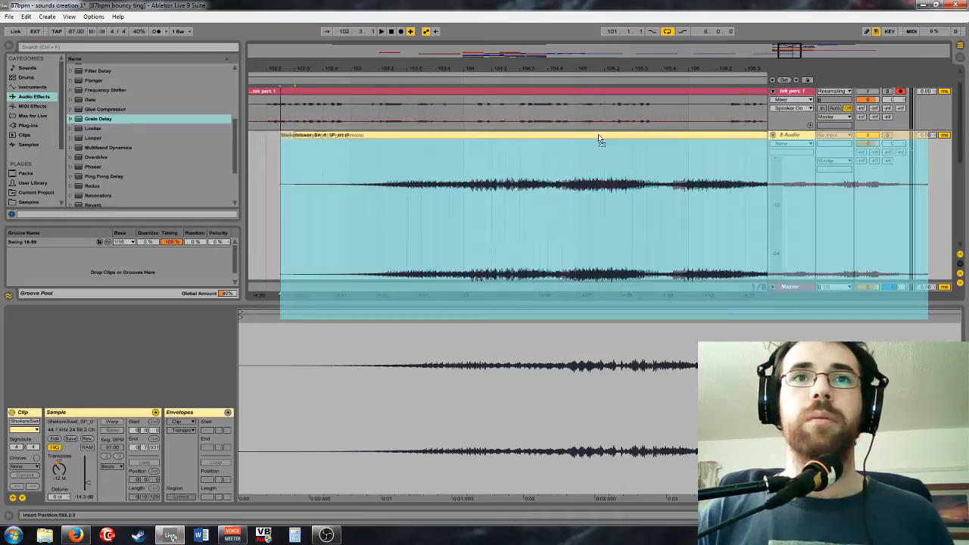
left_click(578, 180)
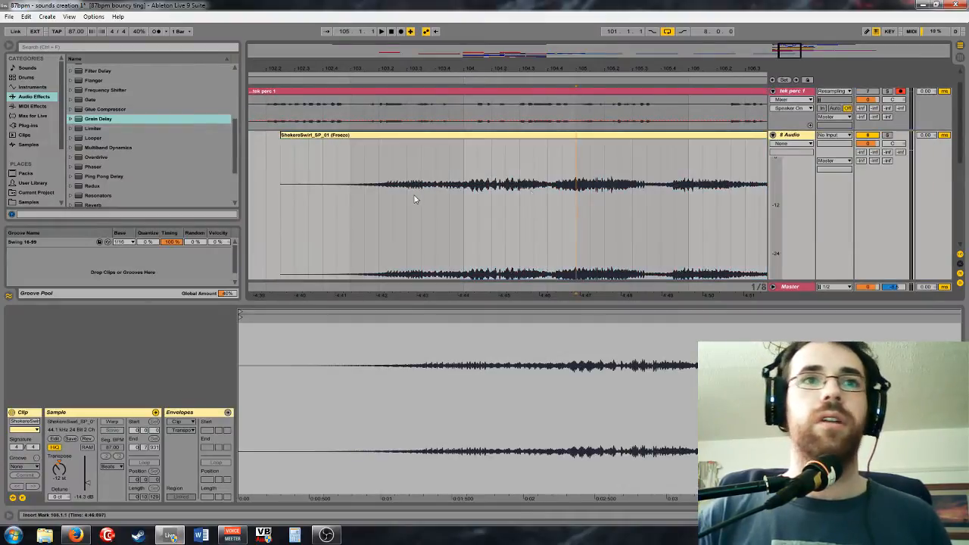
Show the fades on 8 Audio, draw a fade-in from the ShekereSwirl clip's start to bar 105, and play it back
left_click(334, 136)
left_click(792, 144)
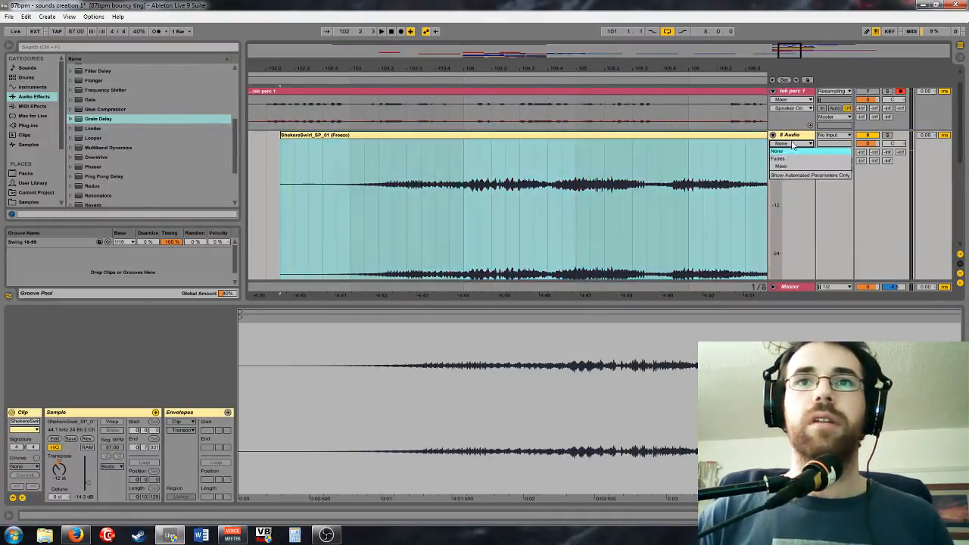
left_click(785, 159)
left_click_drag(281, 145, 551, 178)
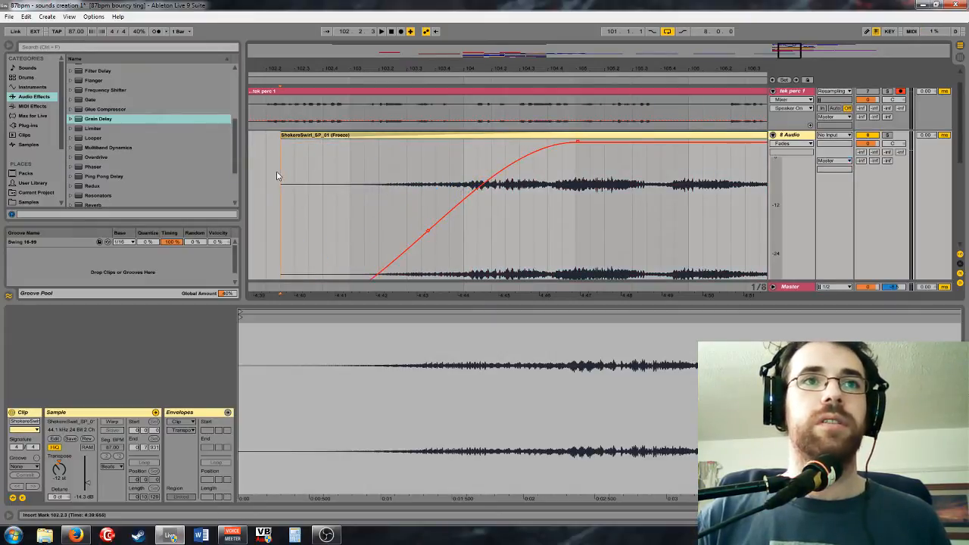
key("space")
left_click_drag(428, 69, 428, 35)
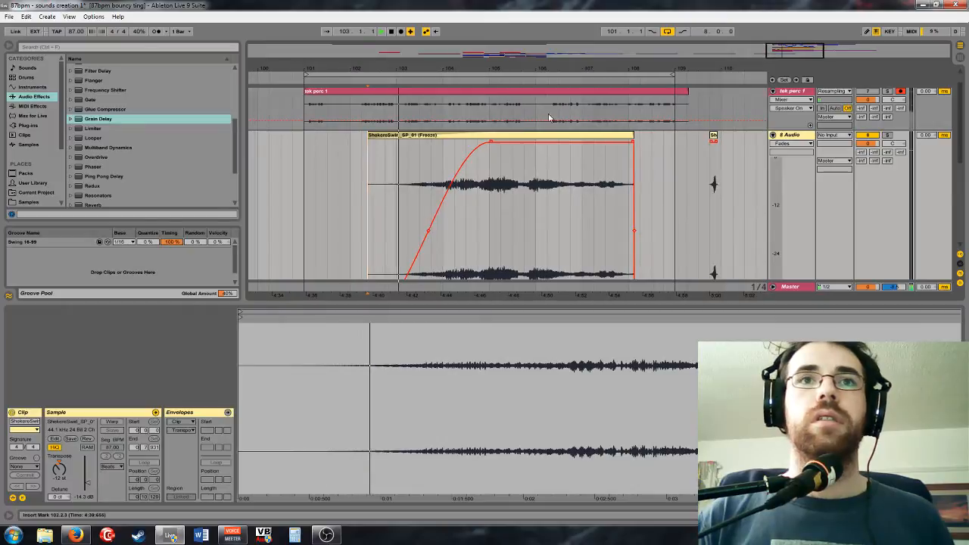
key("space")
Reverse the ShekereSwirl clip on 8 Audio and shorten its fade-in back to the clip's start
left_click(505, 134)
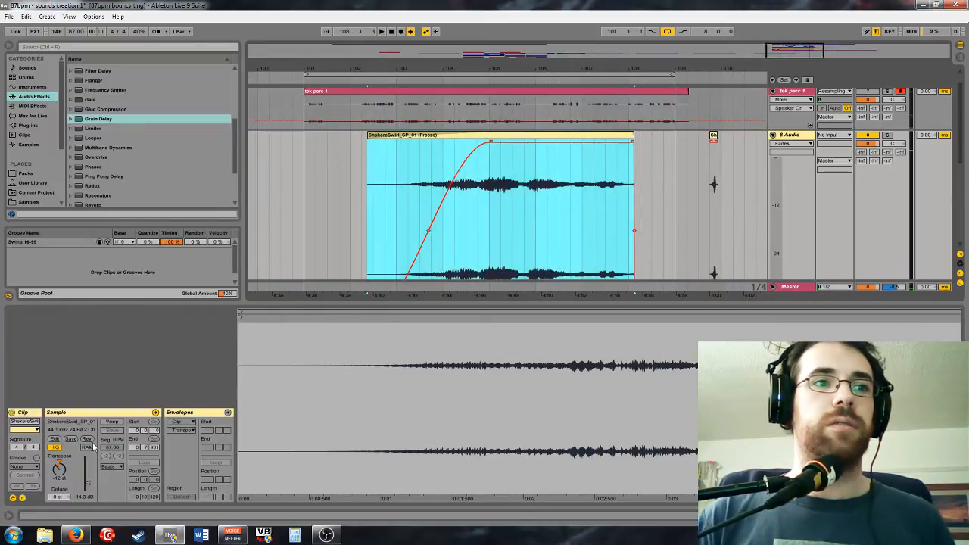
left_click(502, 174)
left_click_drag(491, 142, 366, 159)
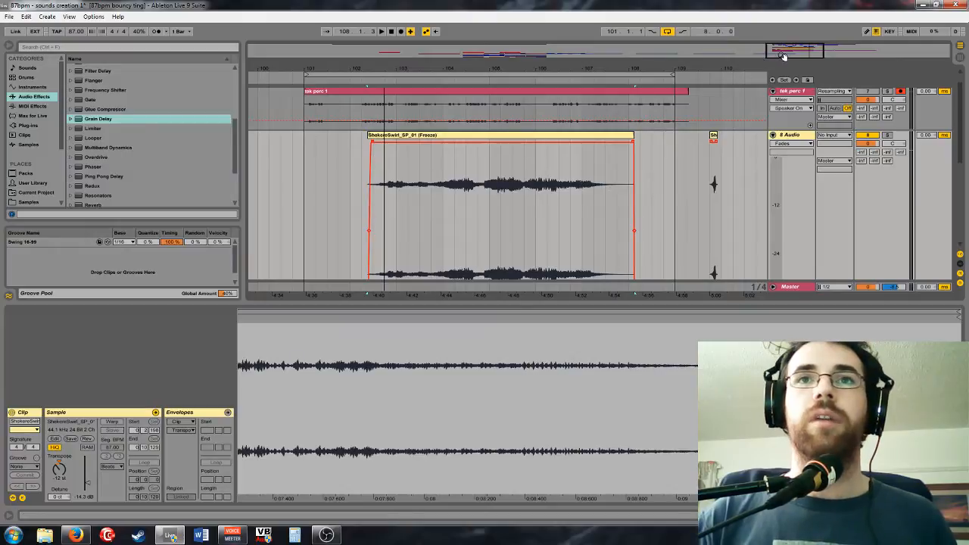
Nudge the reversed ShekereSwirl clip slightly to start at about 102.2.4, aligning its swell with bar 105
left_click_drag(783, 56, 790, 69)
left_click_drag(520, 159, 564, 178)
left_click_drag(792, 53, 792, 81)
left_click_drag(567, 139, 562, 139)
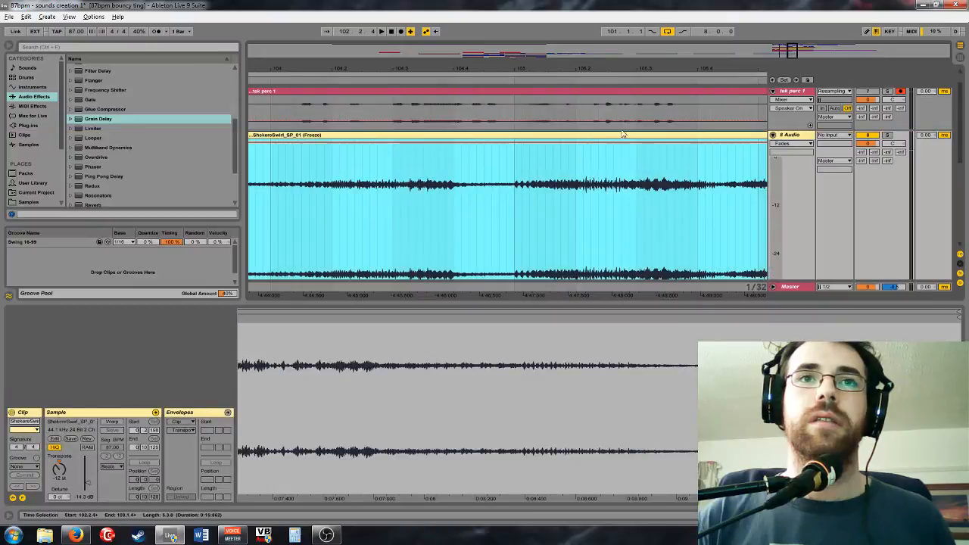
left_click_drag(797, 52, 795, 13)
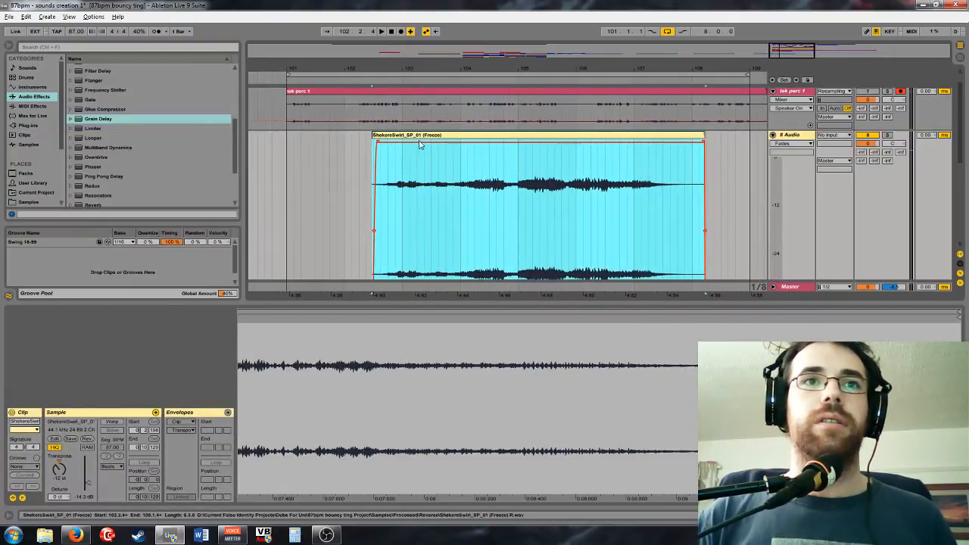
Extend the reversed clip's fade-in to bar 105 and play it from the clip's start
left_click_drag(376, 140, 518, 161)
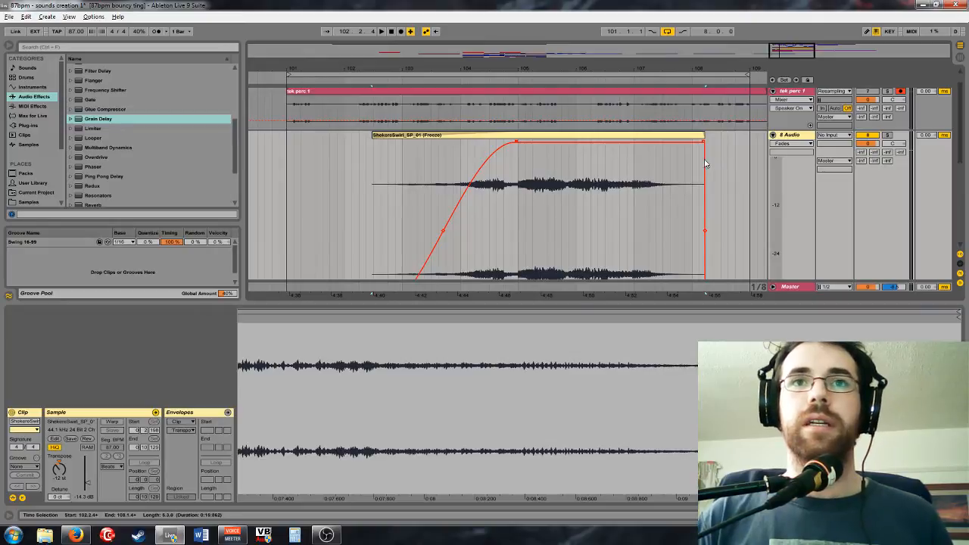
left_click(372, 168)
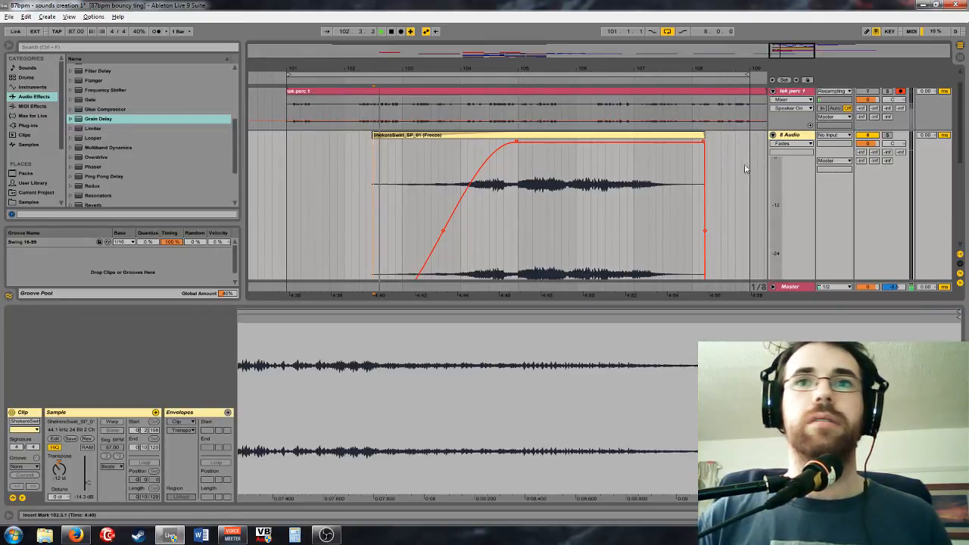
Turn on warping for the reversed ShekereSwirl clip on 8 Audio
left_click(579, 136)
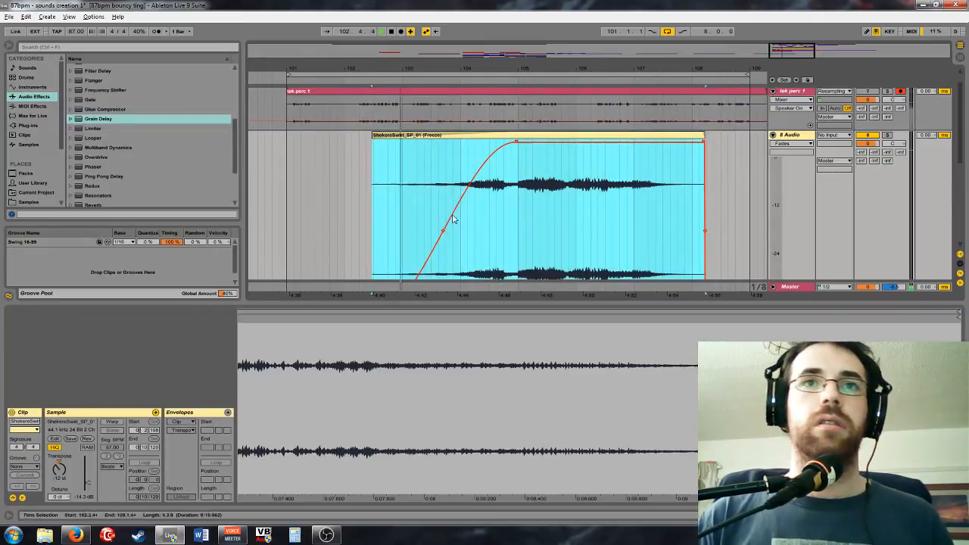
left_click(112, 421)
key("Return")
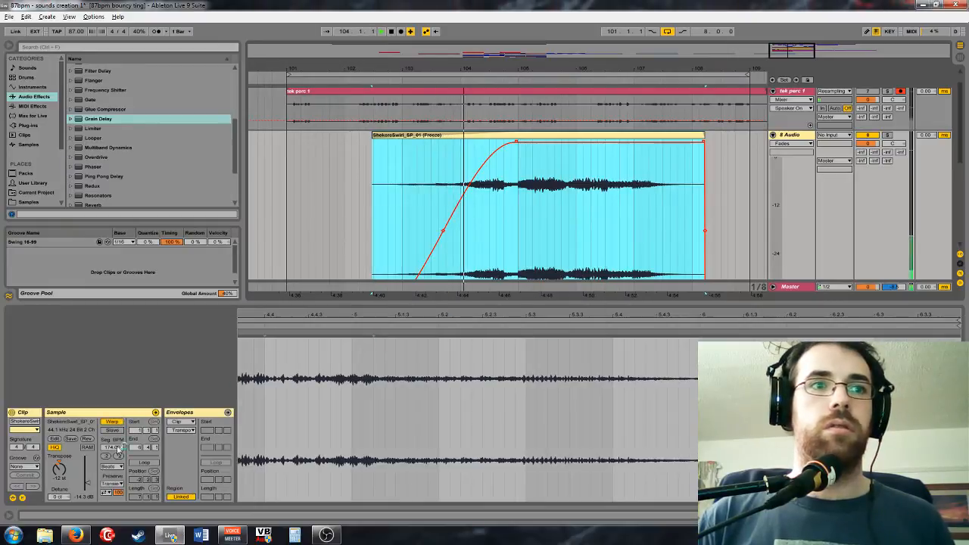
Set the swirl clip's warp mode to Tones and its transposition to 0 semitones, then restart playback
left_click(112, 466)
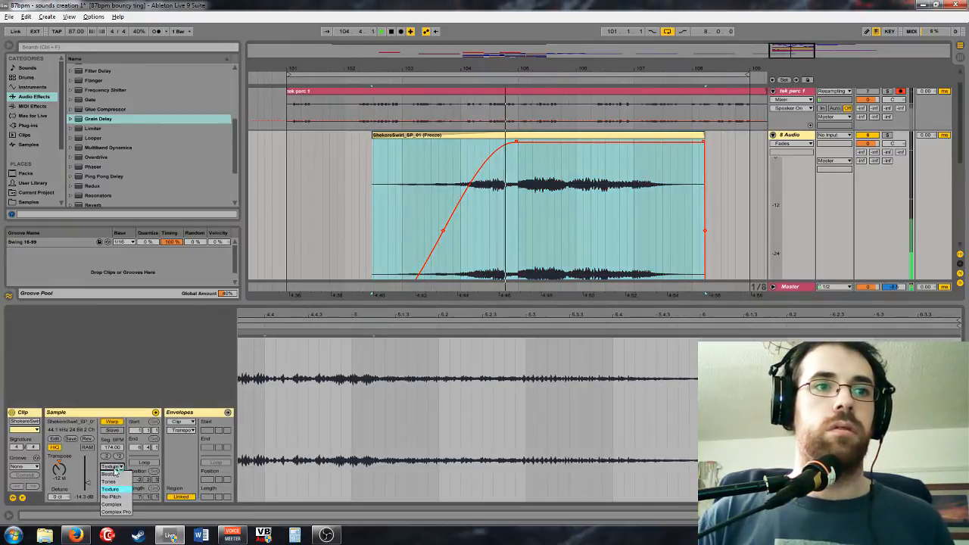
left_click(108, 482)
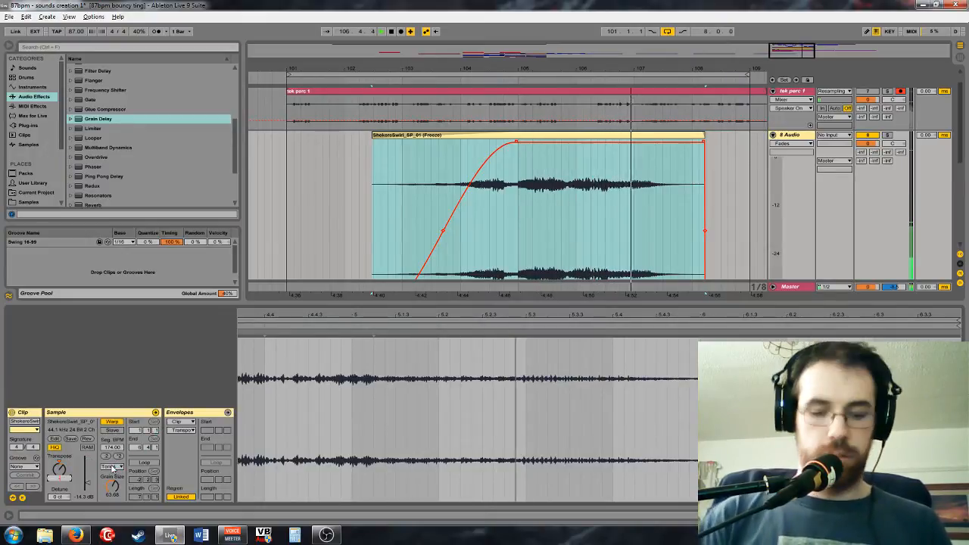
key("Return")
key("space")
key("space")
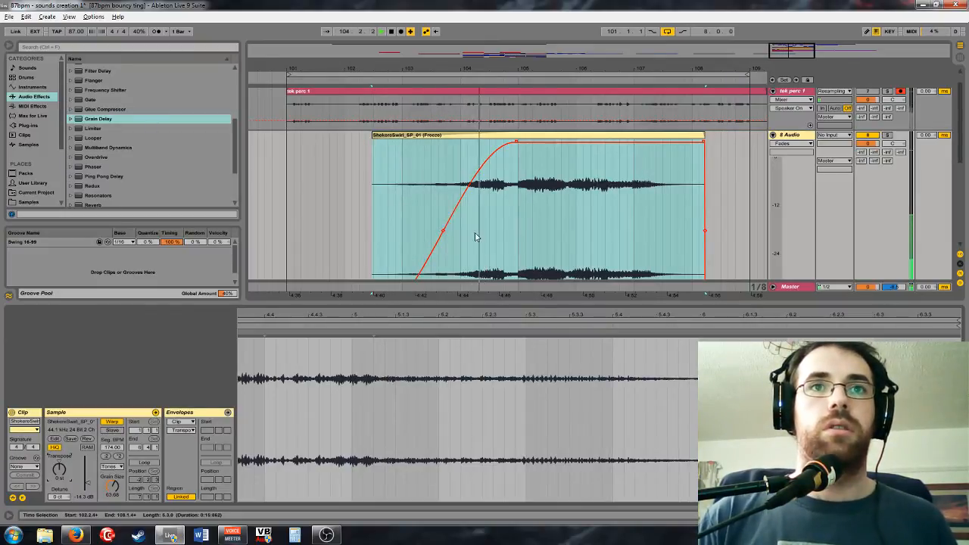
Listen to the retuned swirl clip in the loop and look over the neighbouring tracks and clips
left_click_drag(796, 51, 805, 49)
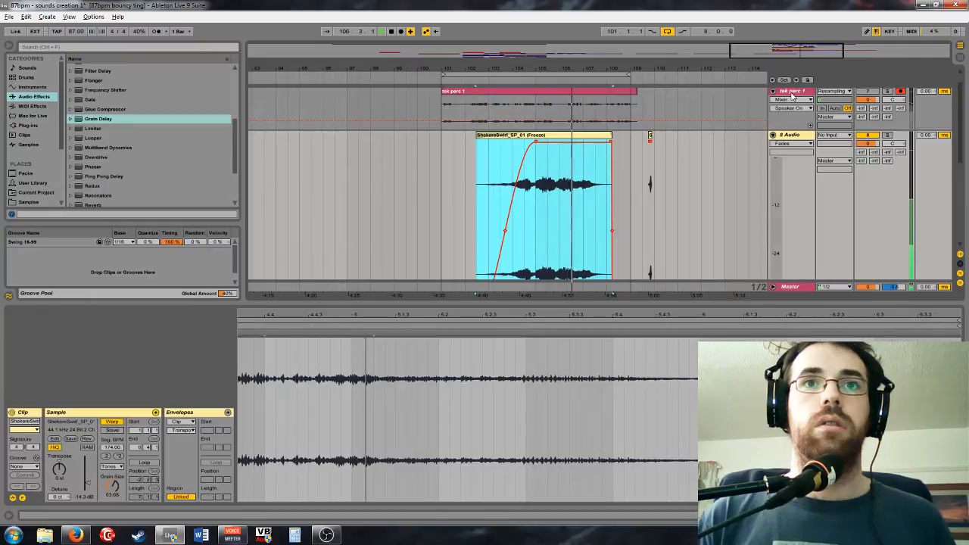
mouse_move(824, 56)
left_mouse_down()
mouse_move(823, 47)
mouse_move(825, 63)
left_mouse_up()
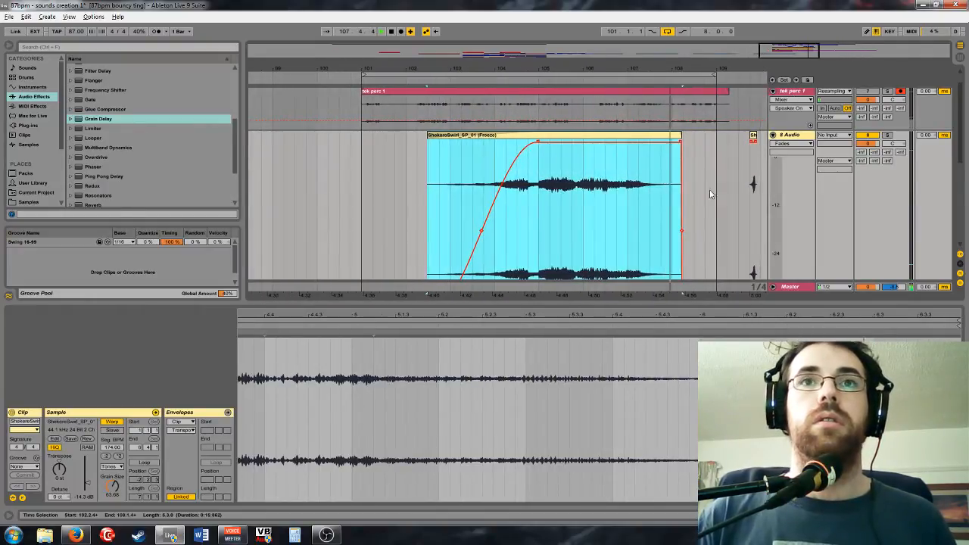
scroll(714, 191, "down", 1)
scroll(717, 190, "up", 2)
scroll(717, 189, "down", 2)
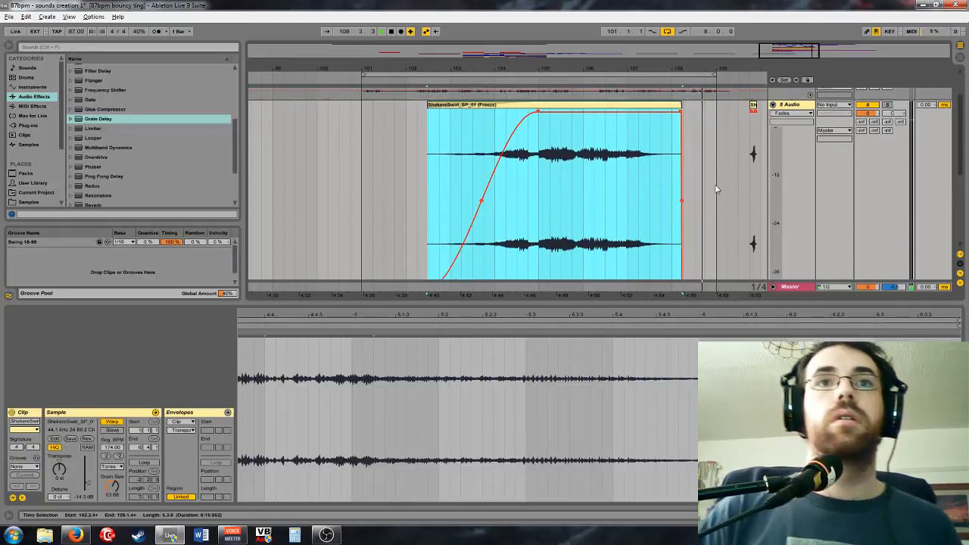
scroll(717, 189, "up", 2)
left_click_drag(783, 50, 786, 55)
scroll(724, 139, "down", 2)
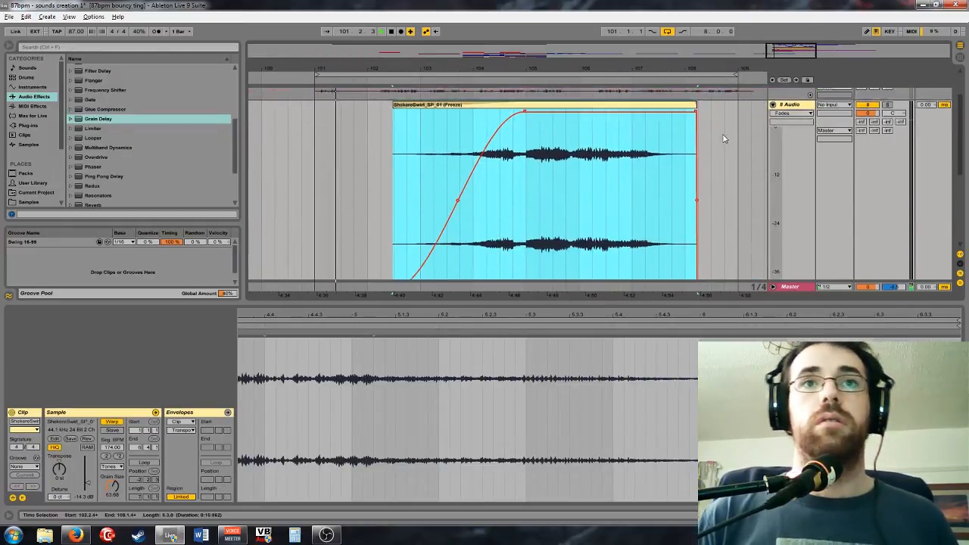
scroll(644, 157, "up", 1)
scroll(598, 161, "down", 1)
scroll(671, 159, "up", 3)
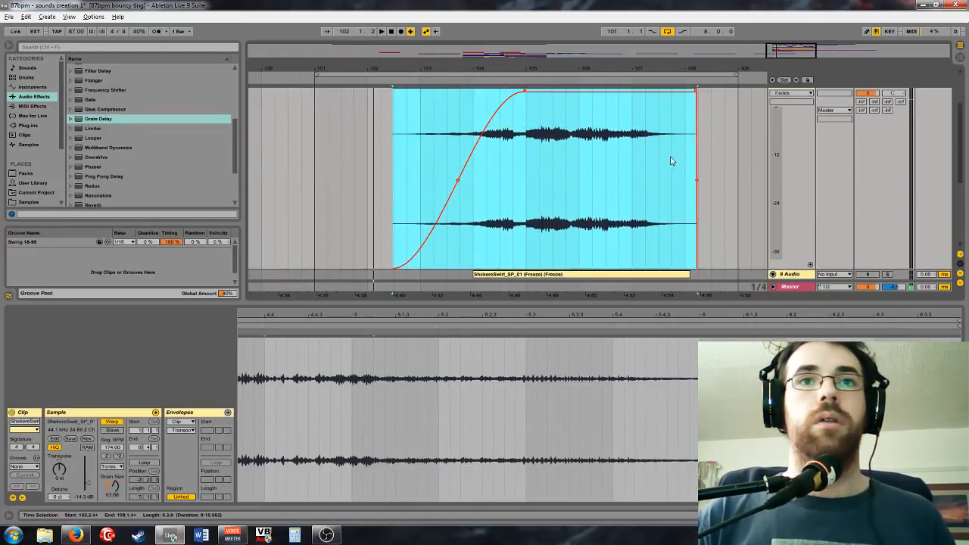
scroll(158, 160, "down", 3)
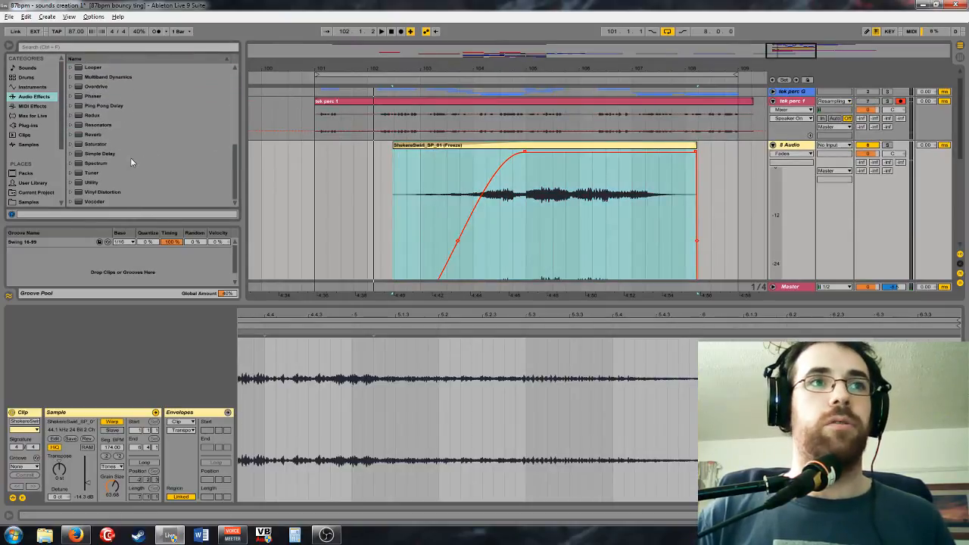
Load the SerumFX_x64 plug-in onto the 8 Audio track
left_click(32, 116)
left_click(30, 125)
left_click(74, 78)
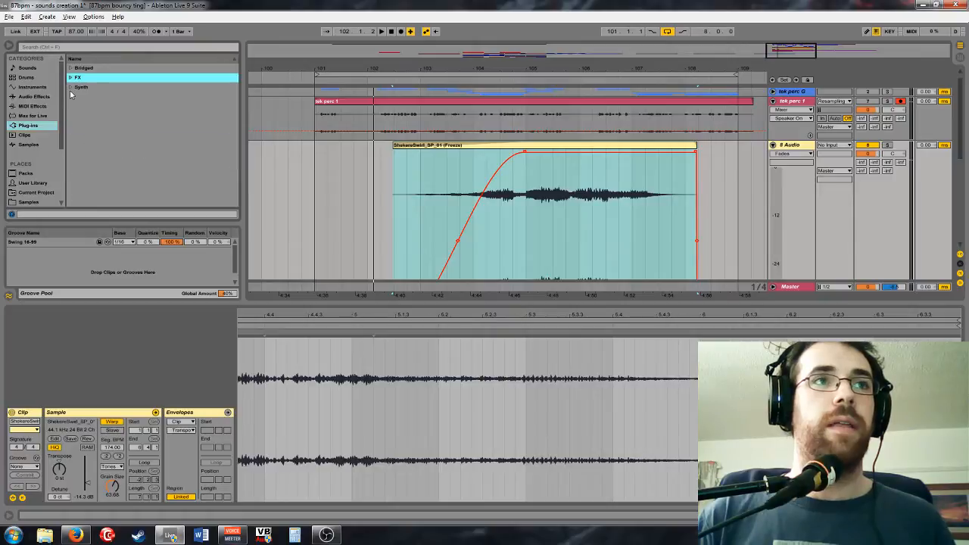
left_click(71, 88)
scroll(141, 134, "down", 4)
scroll(141, 134, "down", 3)
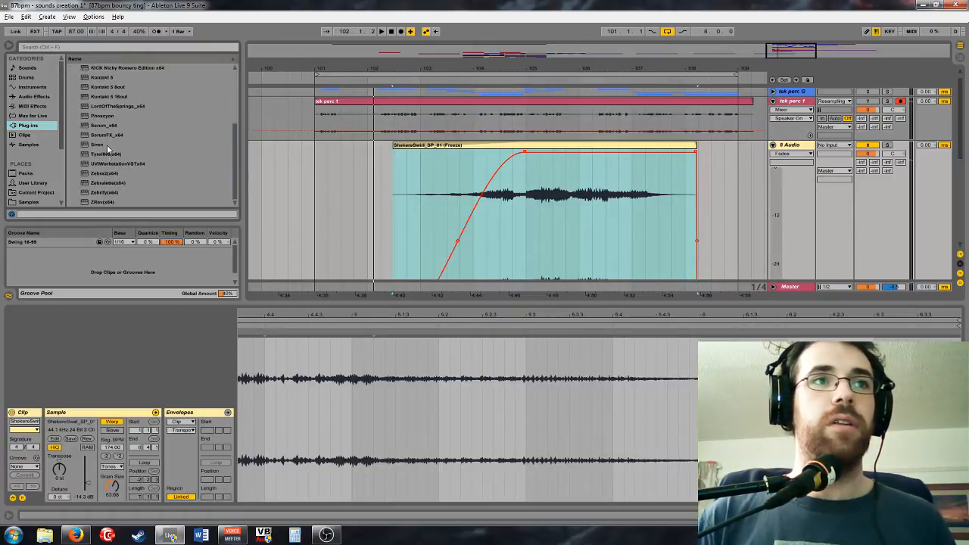
left_click_drag(107, 136, 232, 163)
left_click_drag(561, 194, 561, 194)
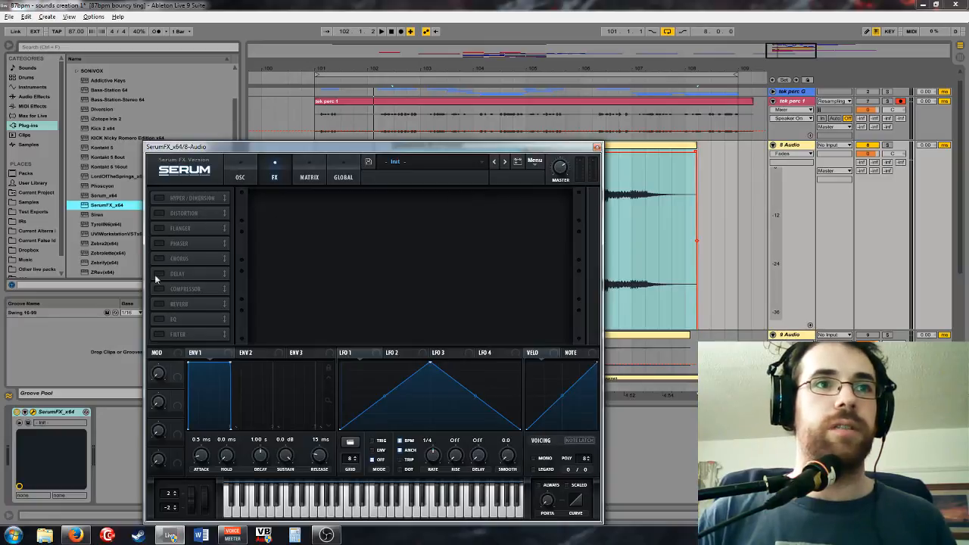
Enable SerumFX's Reverb with 10.8 s decay and 79% spin depth, adjust its size, cut filters, spin and mix, and audition the result
left_click(159, 305)
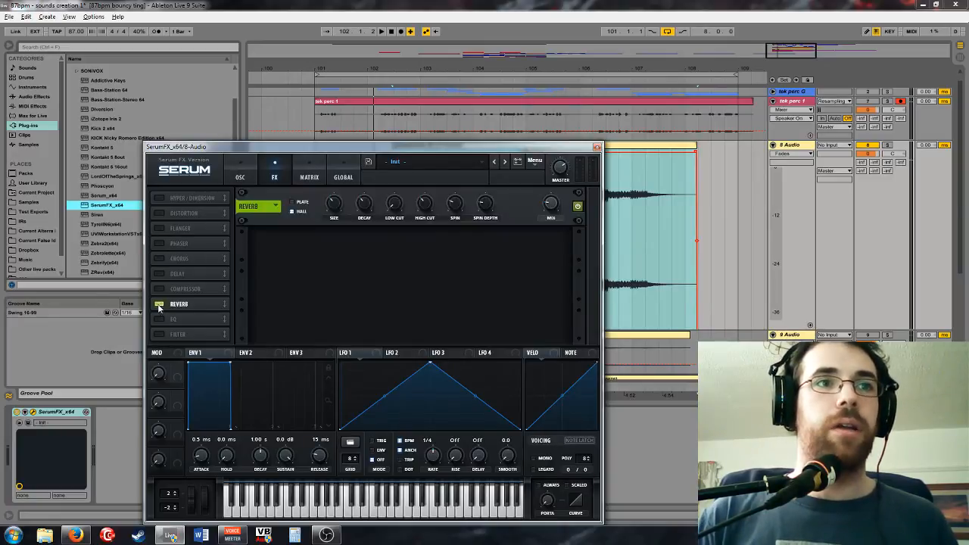
left_click(334, 203)
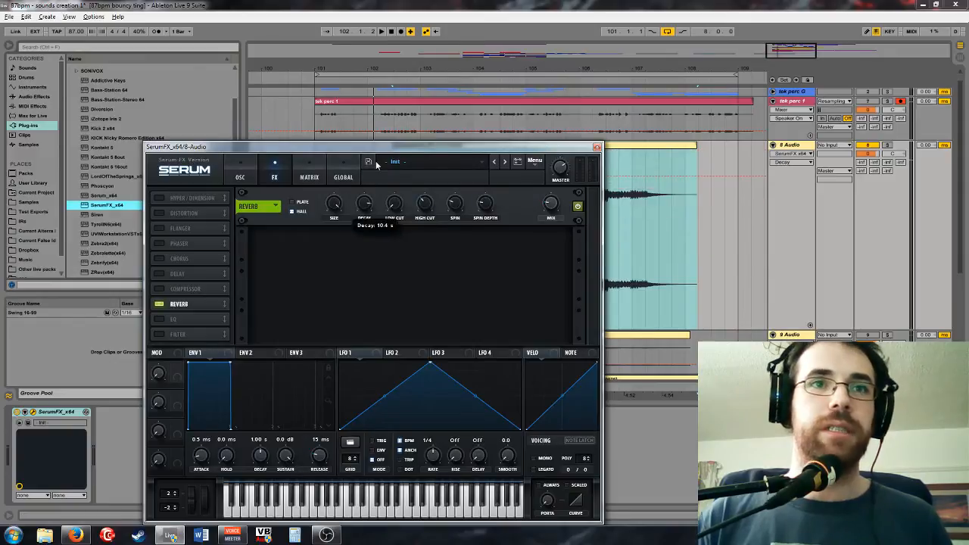
left_click_drag(397, 208, 427, 187)
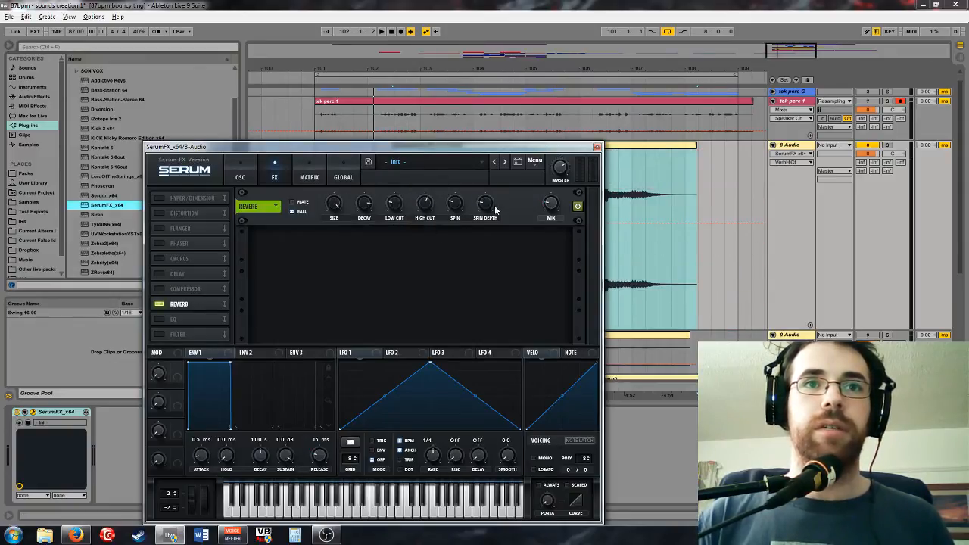
left_click_drag(552, 205, 542, 165)
left_click_drag(456, 202, 495, 177)
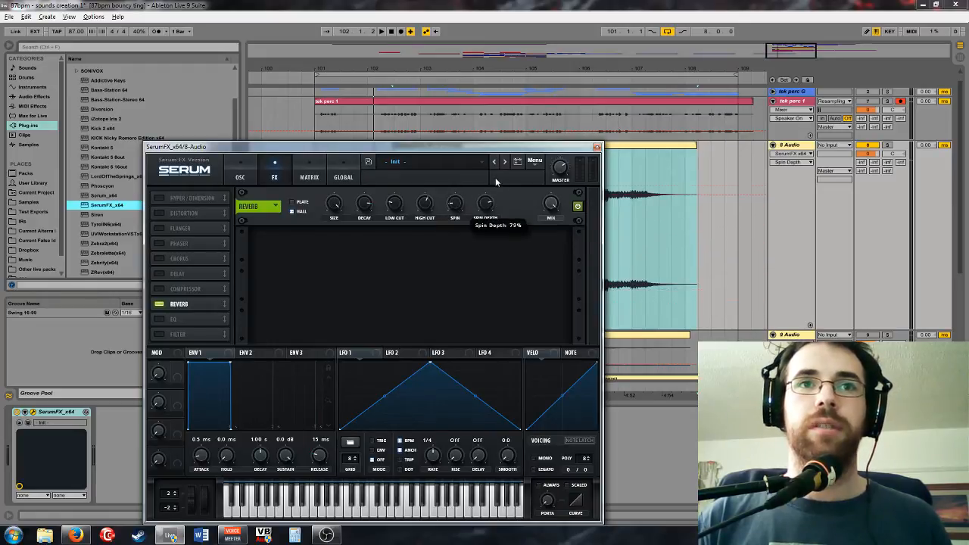
left_click_drag(364, 201, 362, 214)
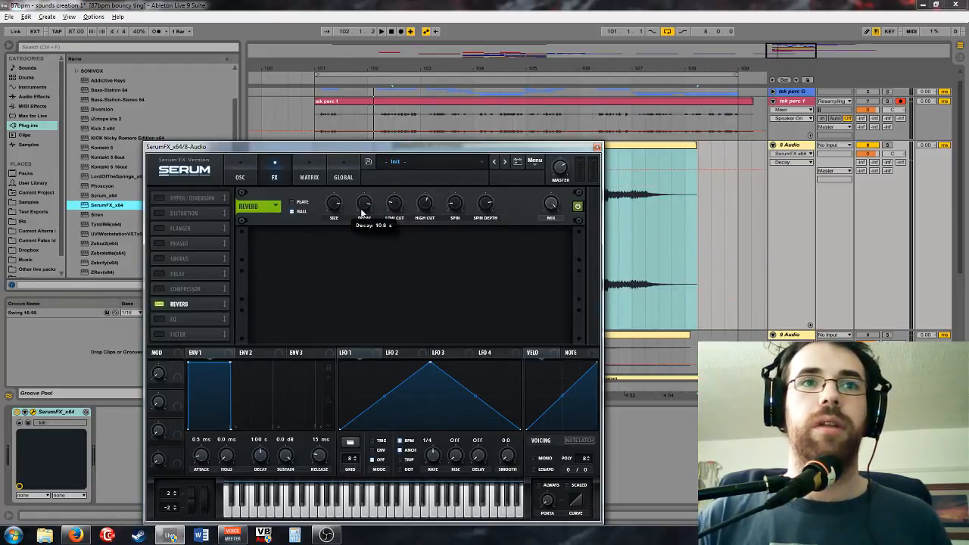
left_click(597, 147)
key("space")
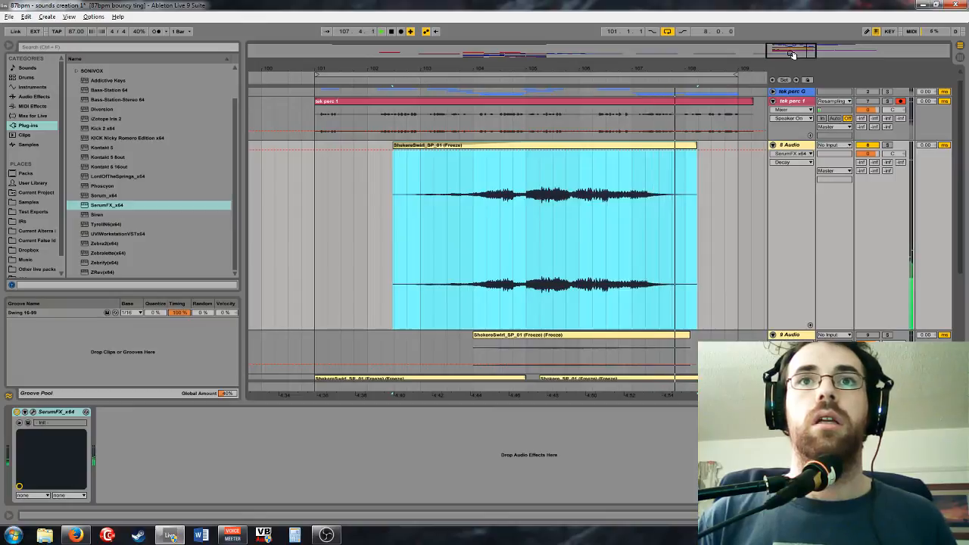
key("space")
Group SerumFX into an Audio Effect Rack, show its chain list and create a second, empty chain
left_click_drag(787, 47, 798, 33)
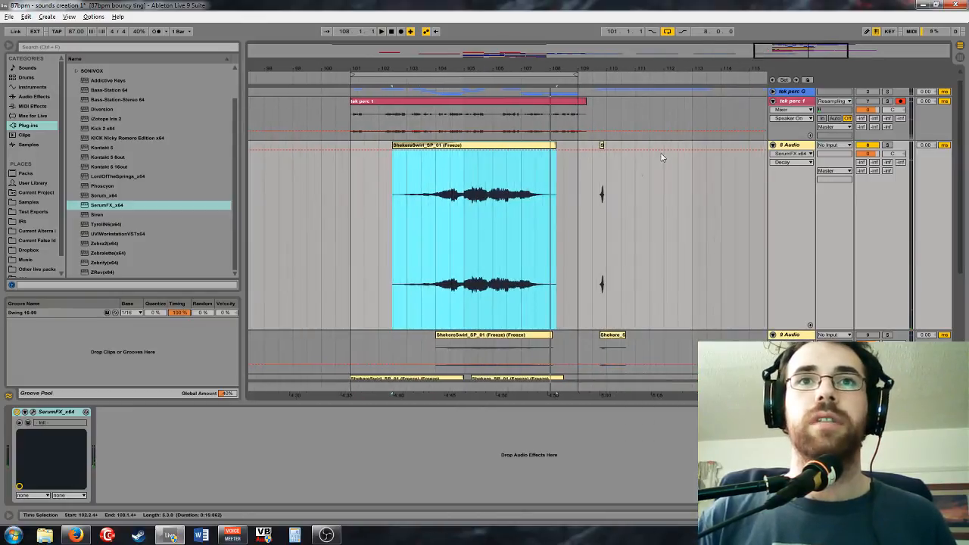
right_click(61, 411)
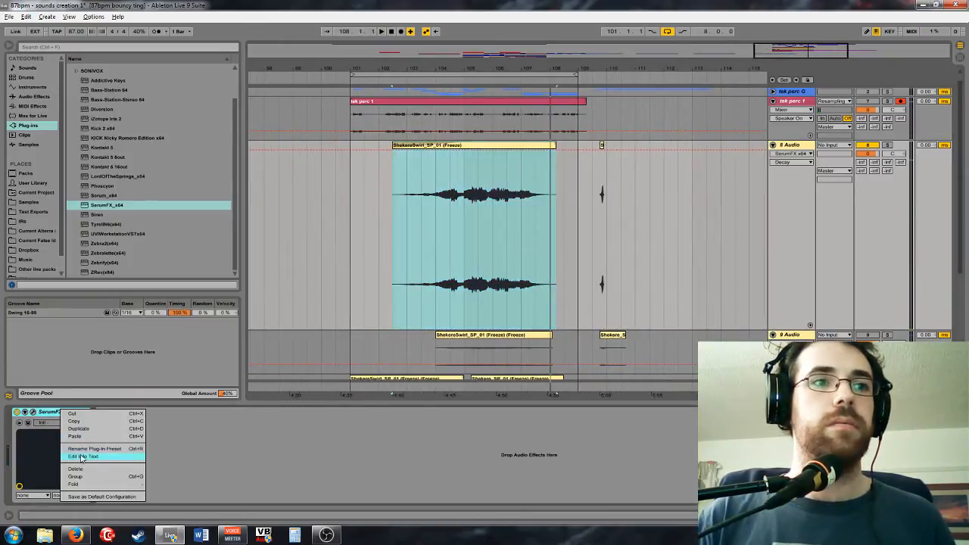
left_click(89, 476)
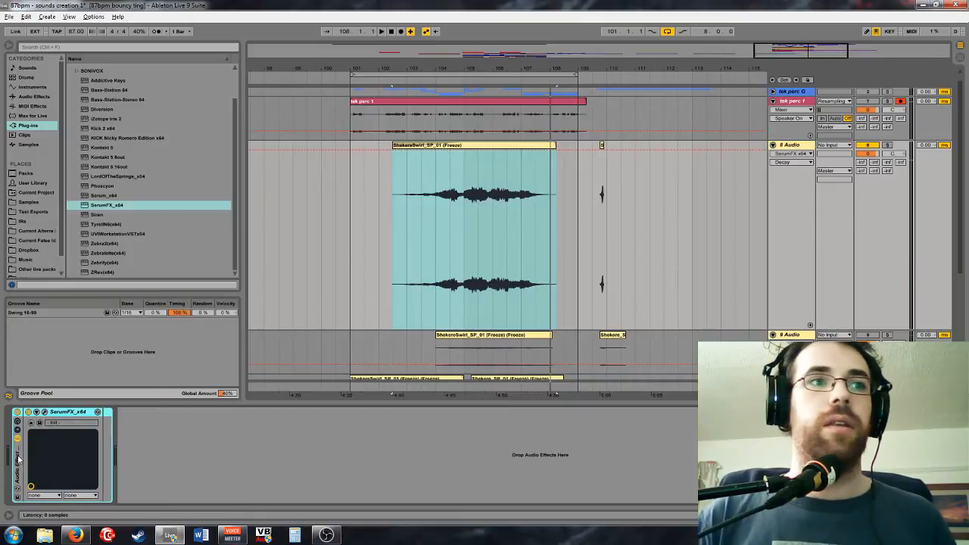
left_click(17, 432)
right_click(50, 437)
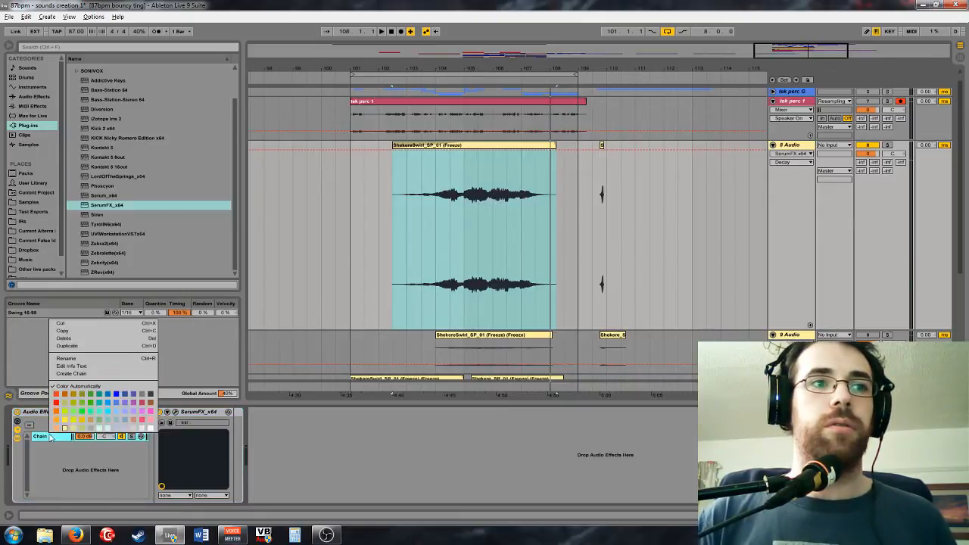
left_click(67, 374)
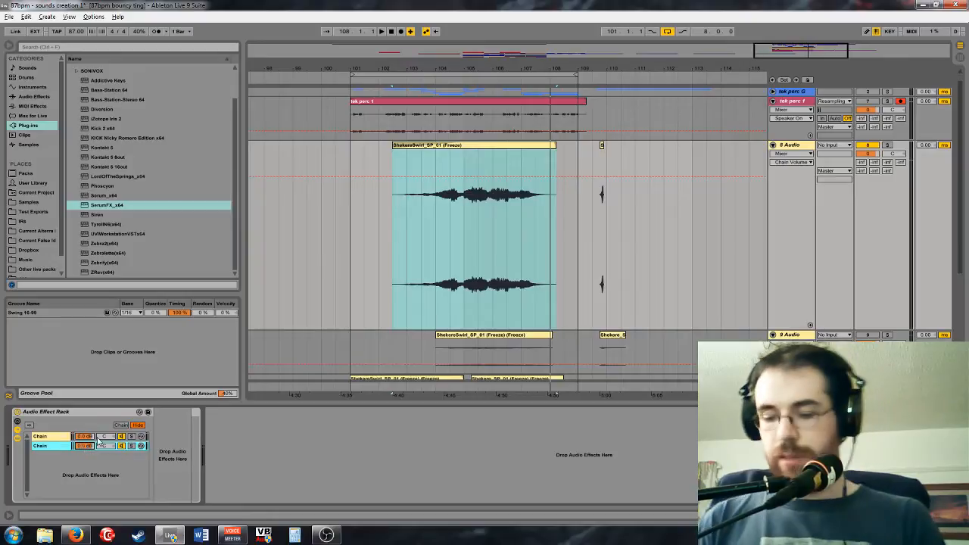
Lower the empty chain's volume to -12 dB during playback and audition the short clip through the rack
key("space")
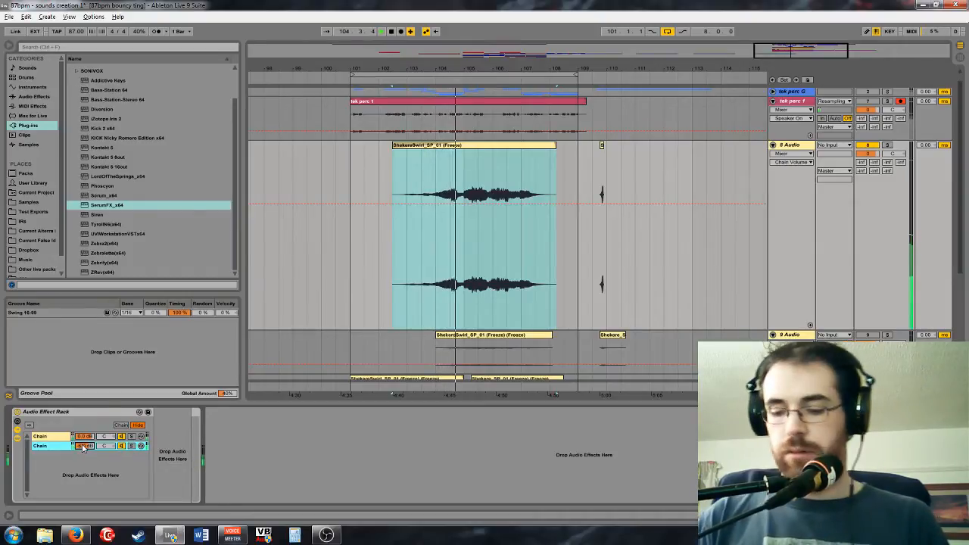
left_click_drag(83, 447, 83, 477)
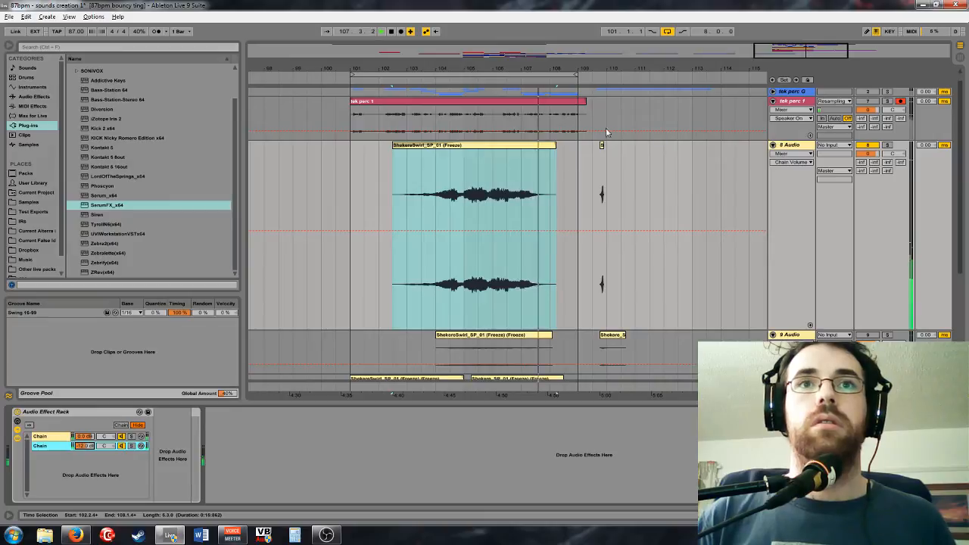
left_click(596, 171)
key("space")
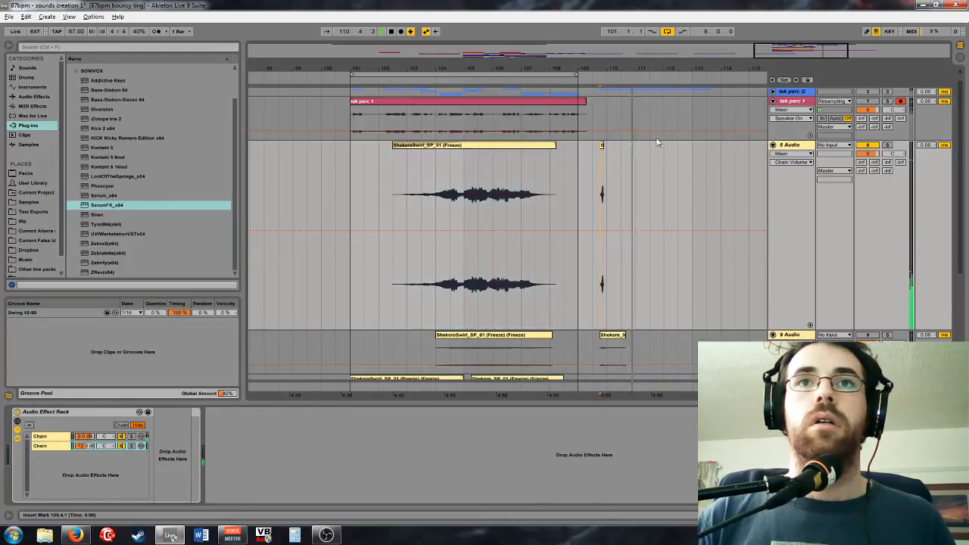
Move the short clip on the 8 Audio track to bar 112, leaving more room after the swirl clip
right_click(794, 146)
left_click(751, 162)
left_click_drag(603, 146, 666, 156)
Freeze and flatten the 8 Audio track to render its effects and reverb tails to audio
right_click(790, 145)
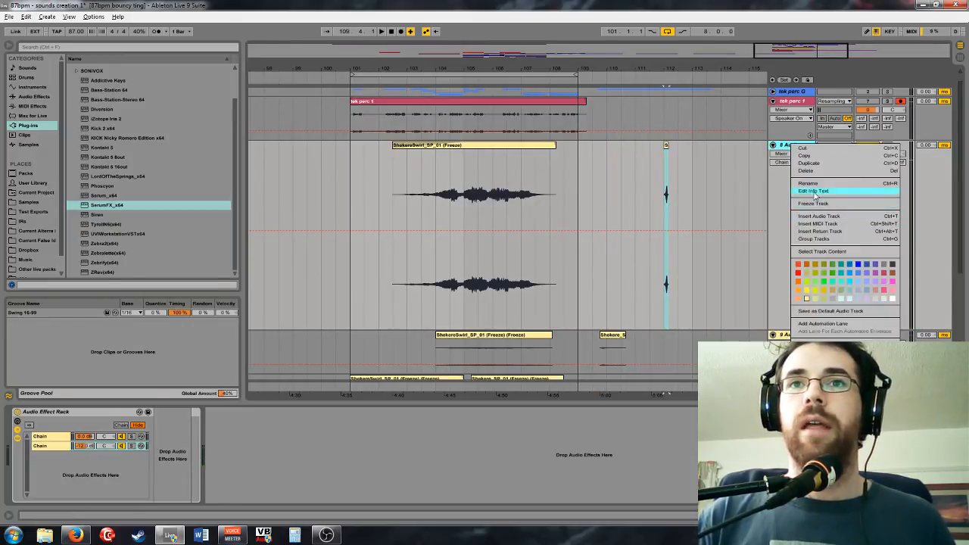
left_click(813, 205)
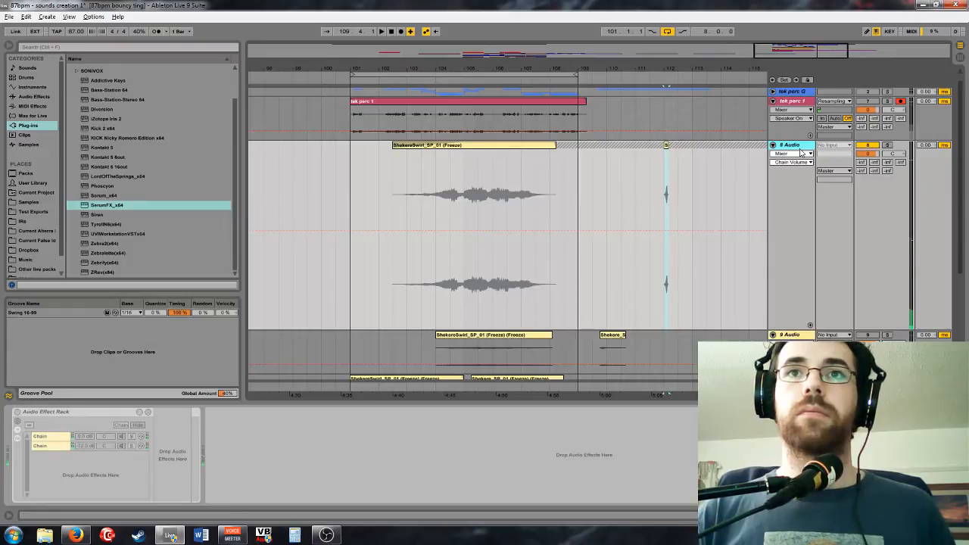
right_click(802, 146)
left_click(846, 217)
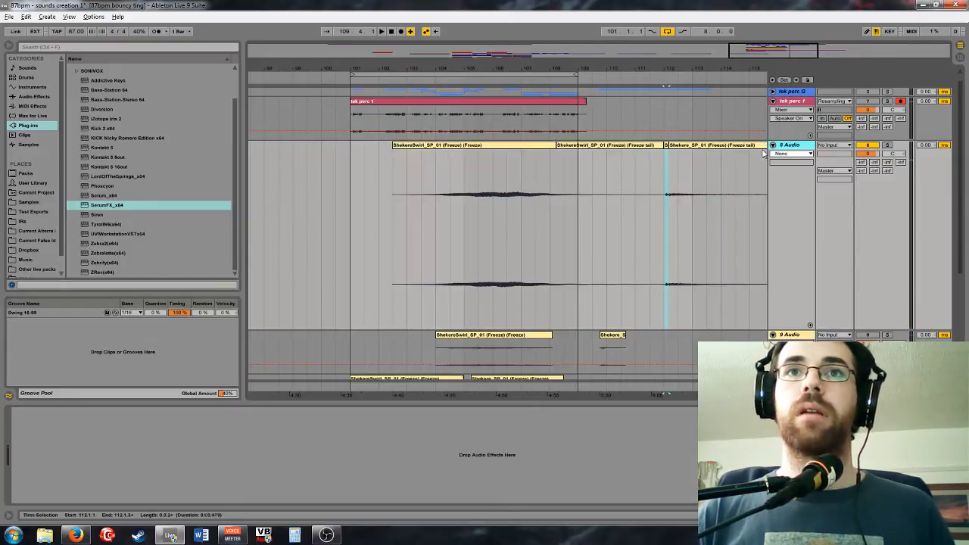
Extend the end of the first flattened swirl clip over the freeze tail and the short sound
left_click(545, 155)
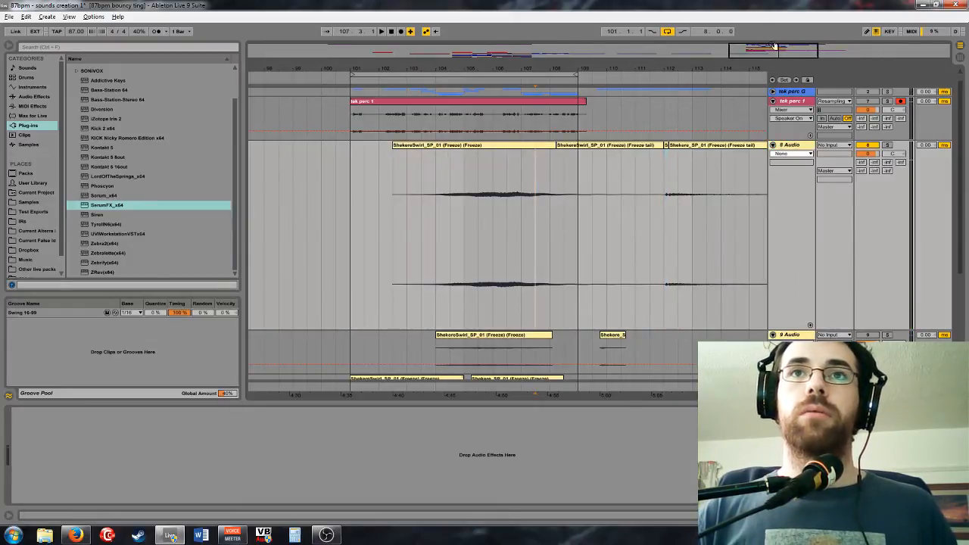
left_click_drag(774, 46, 773, 26)
left_click_drag(540, 145, 700, 159)
Split the extended clip at 112.1.1, just before the short sound begins
left_click(520, 212)
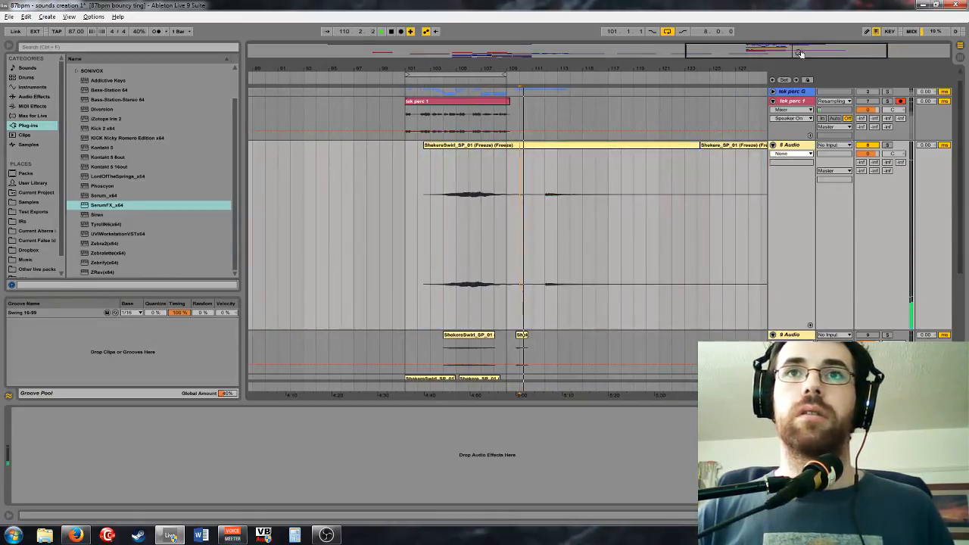
left_click_drag(799, 53, 792, 74)
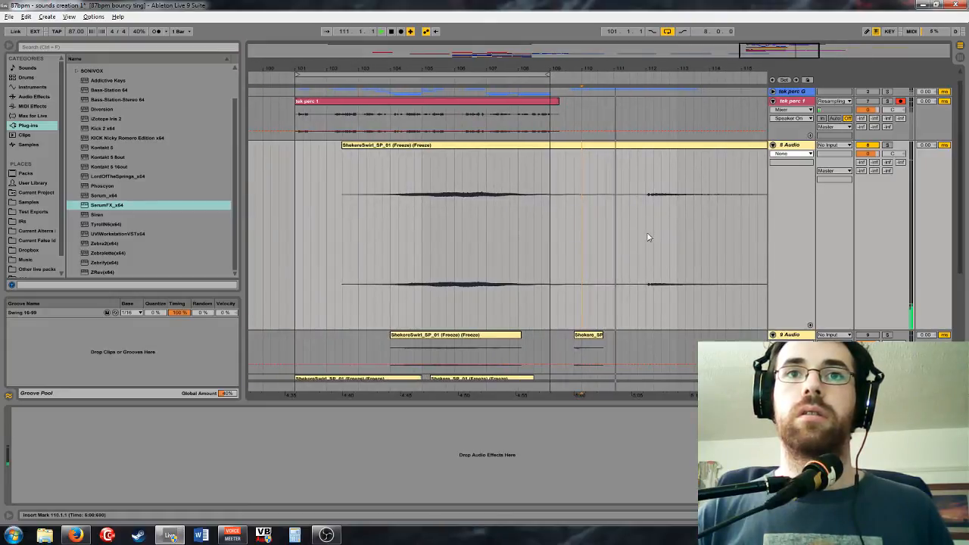
left_click(641, 256)
left_click_drag(787, 52, 790, 61)
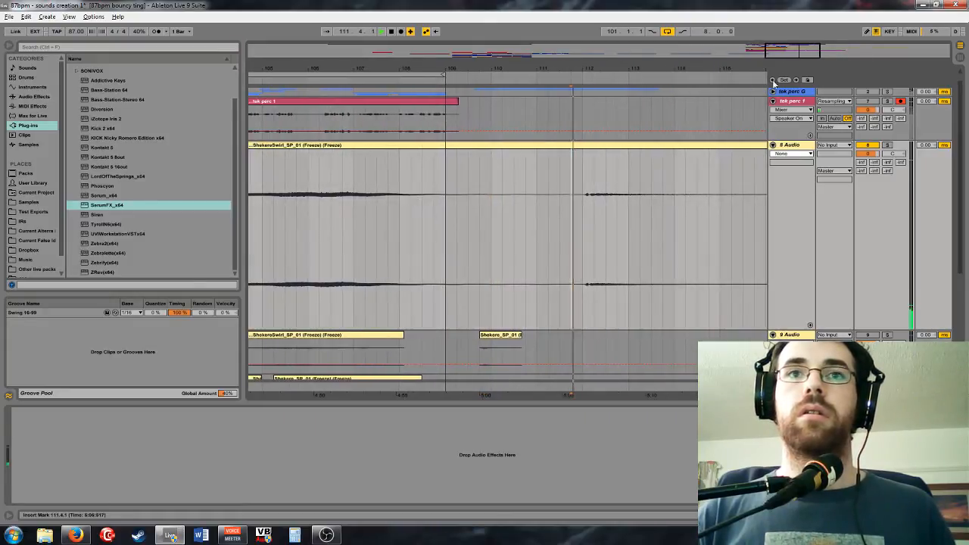
left_click(581, 200)
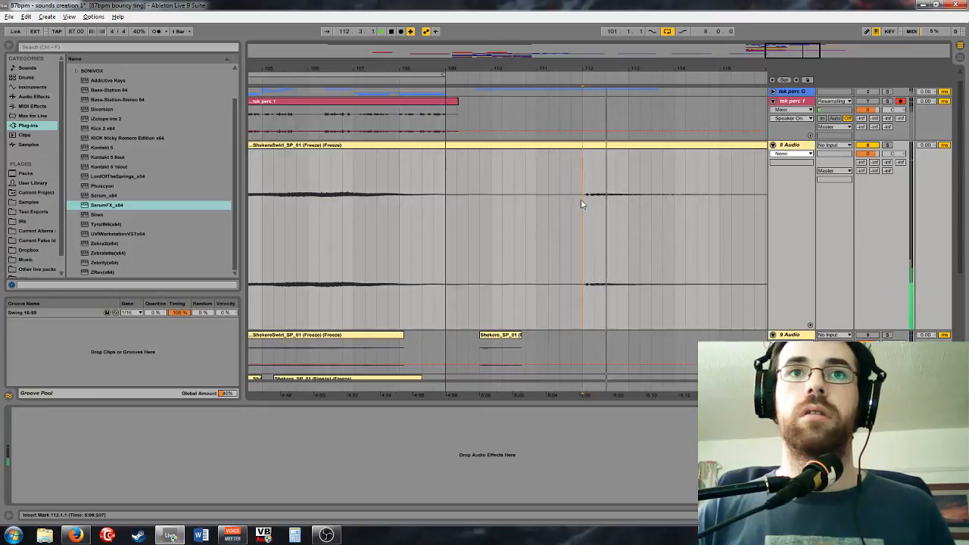
key("ctrl+e")
left_click_drag(789, 51, 803, 41)
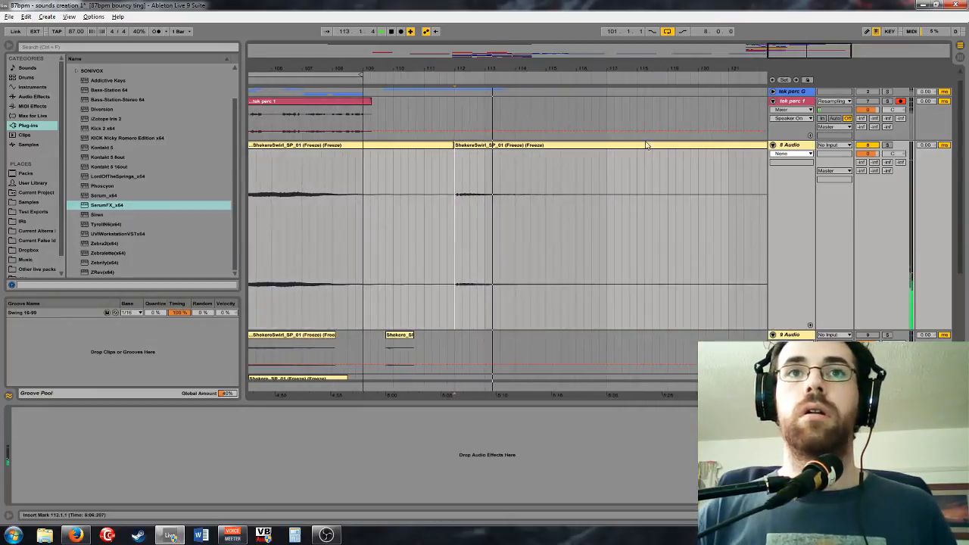
Cut the short sound's clip off at bar 117 and trim the first swirl clip's end back to 111.4.1
left_click(600, 186)
key("space")
key("space")
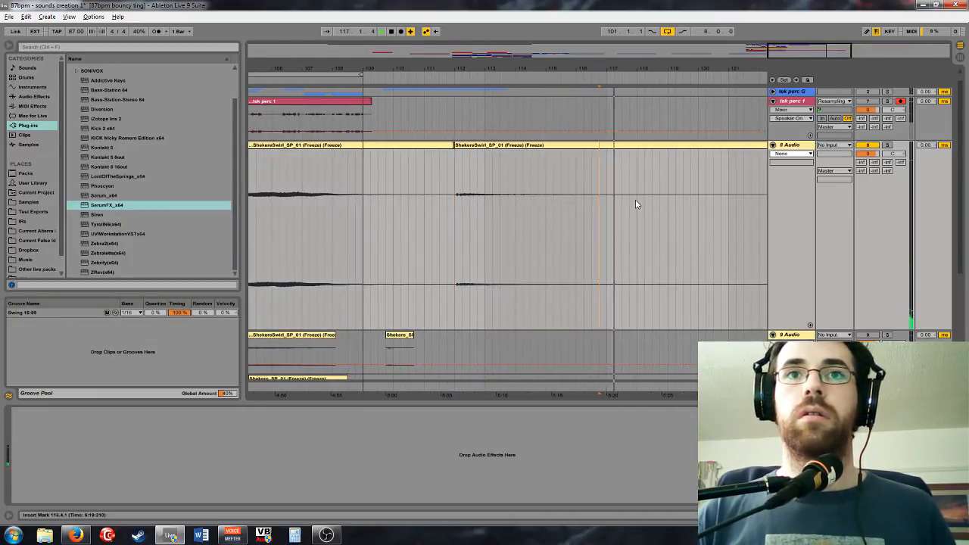
left_click(609, 212)
key("ctrl+e")
key("space")
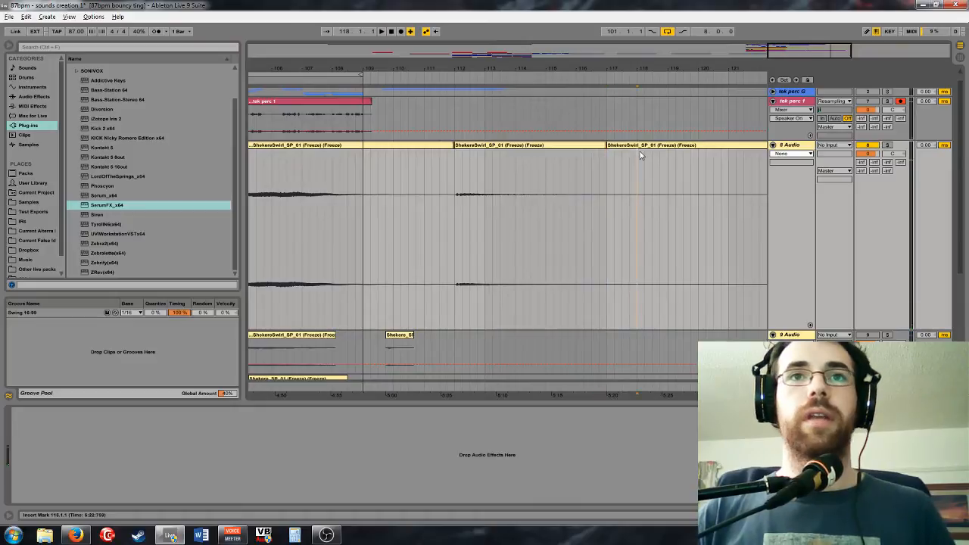
left_click(640, 155)
key("Delete")
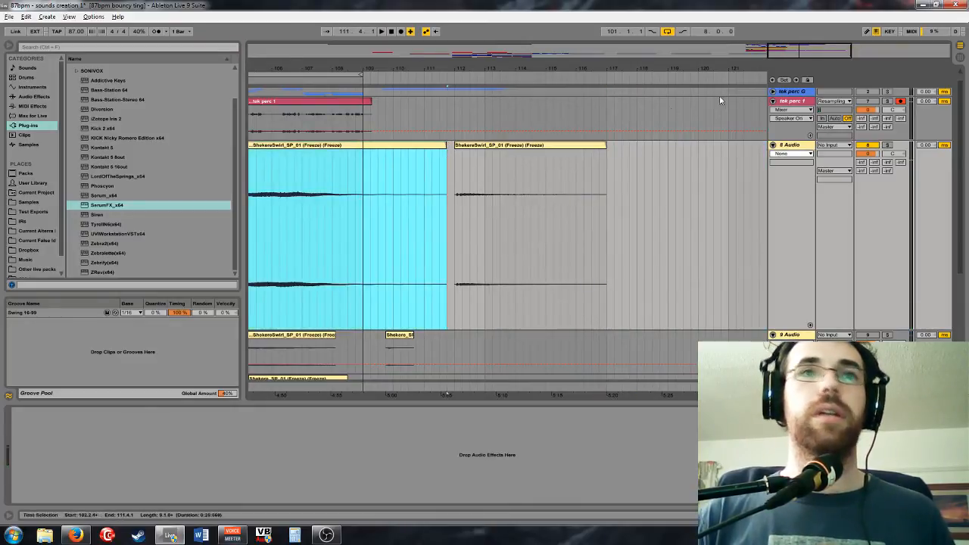
Fold all tracks in the arrangement and unfold only the 11 Audio track with the 90_RhythmicTexture_SP_07 clip
left_click_drag(804, 51, 768, 43)
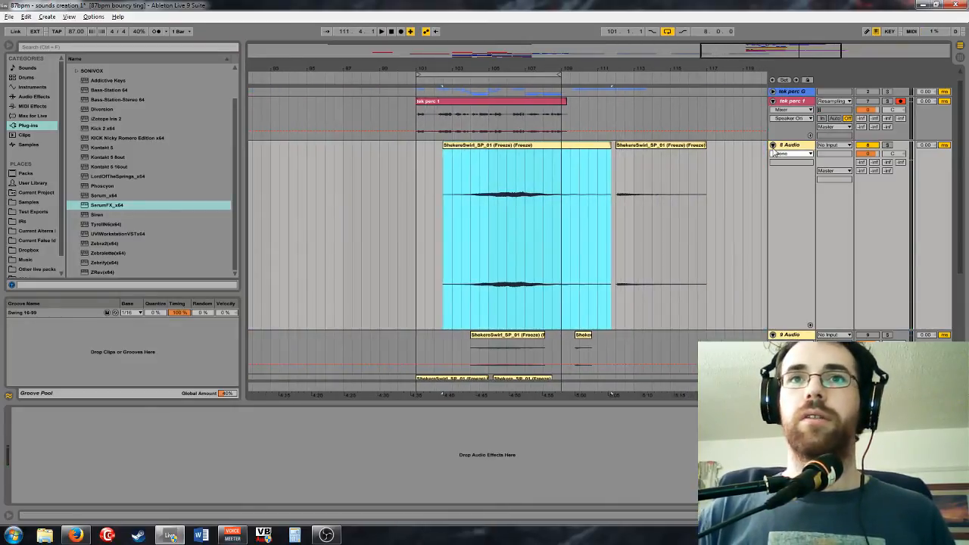
left_click(773, 146, "alt")
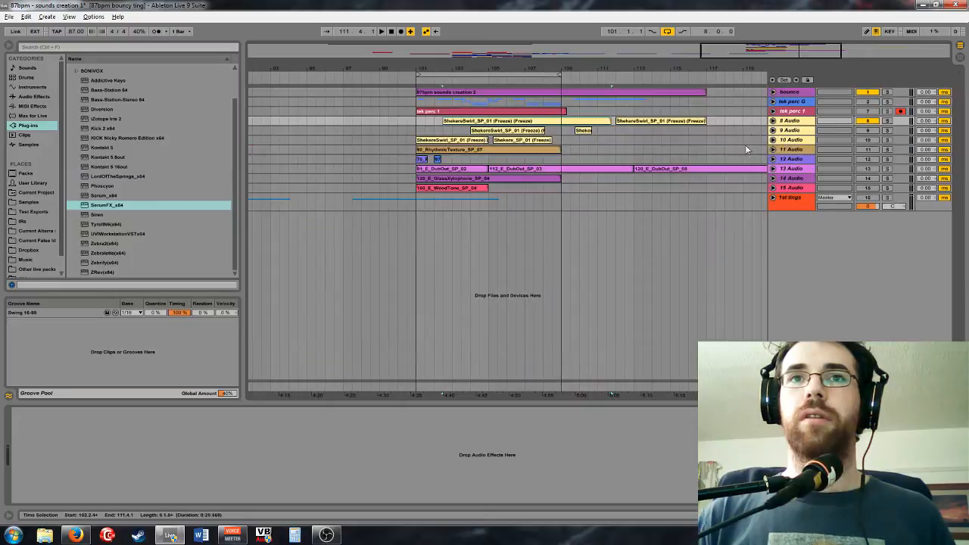
left_click(790, 151)
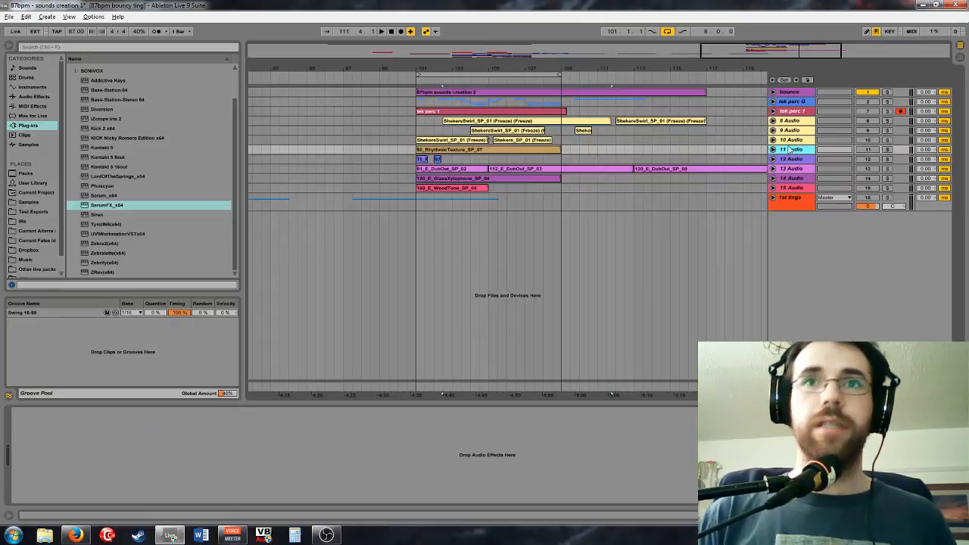
left_click(773, 149)
left_click_drag(839, 53, 773, 150)
left_click_drag(761, 56, 770, 53)
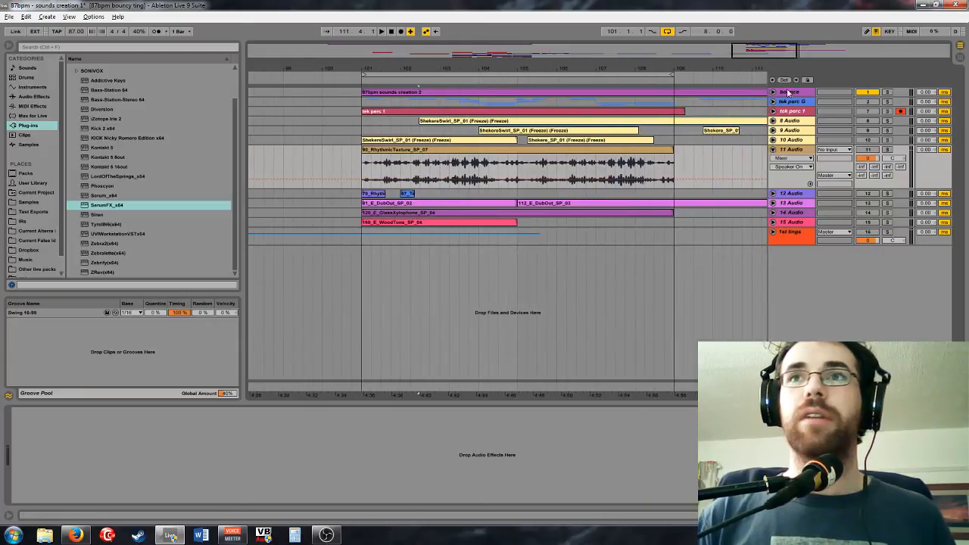
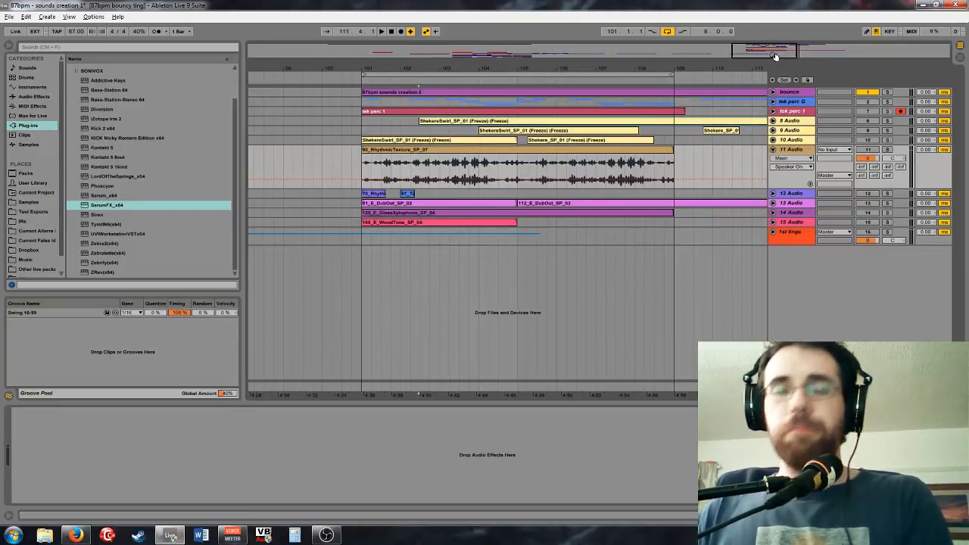
left_click_drag(771, 51, 793, 185)
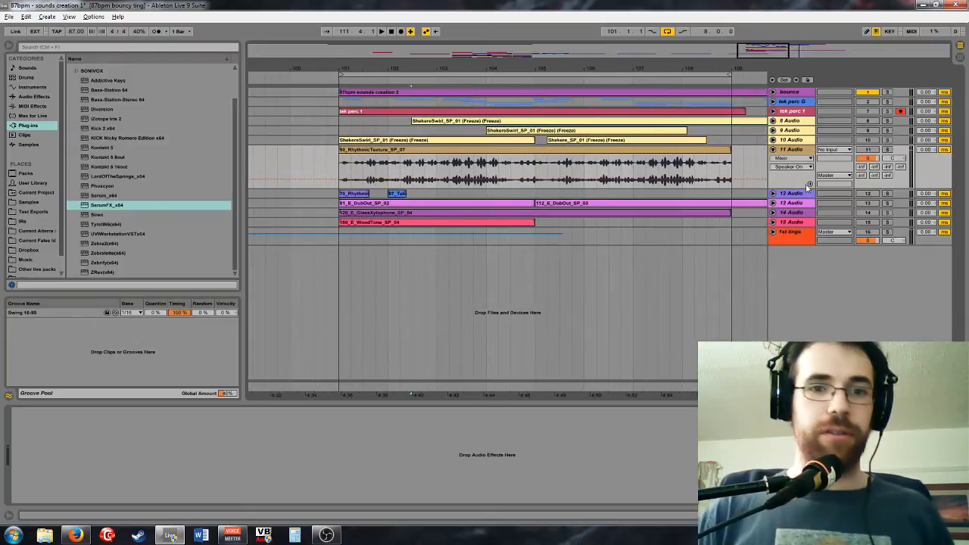
left_click_drag(768, 56, 770, 161)
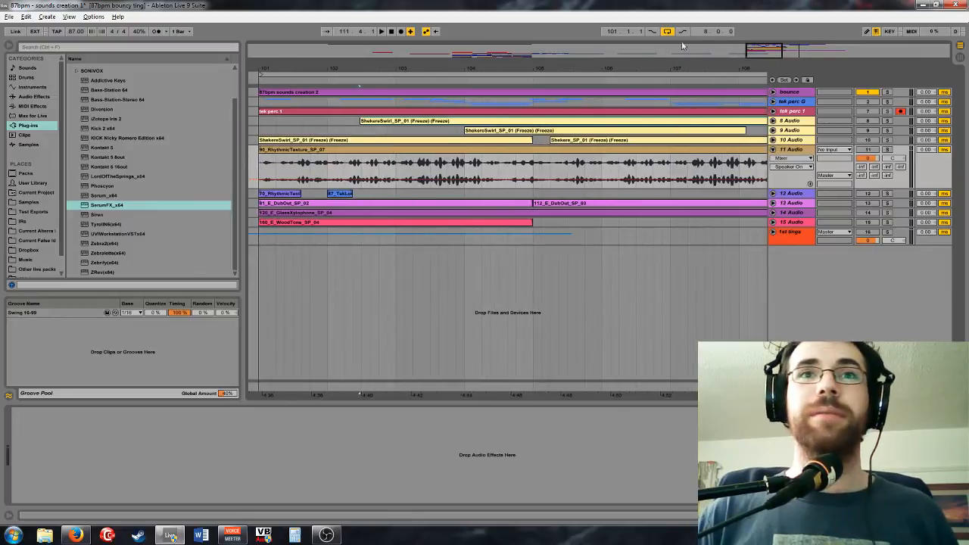
left_click_drag(746, 47, 739, 52)
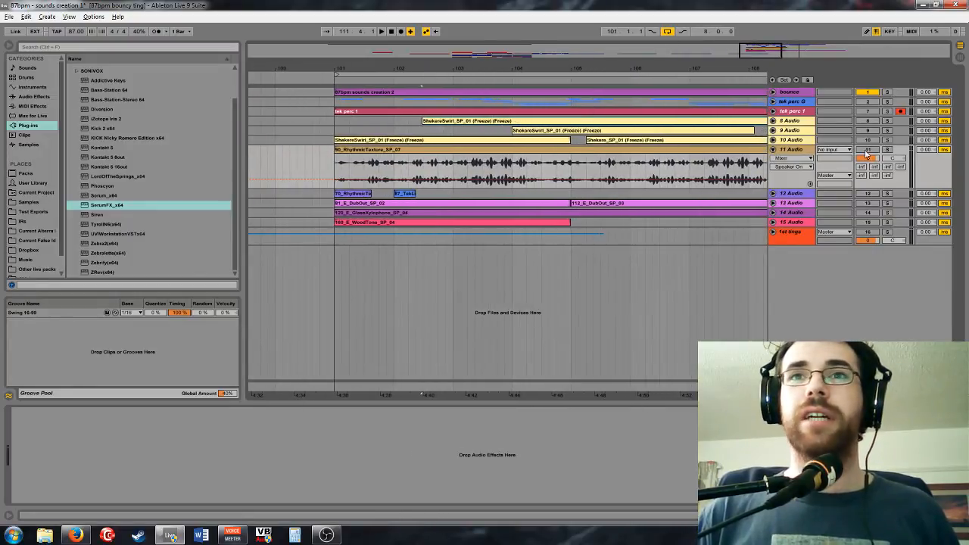
Activate the 11 Audio track, audition its rhythmic texture clip from bar 101 and lower the track volume
left_click(341, 182)
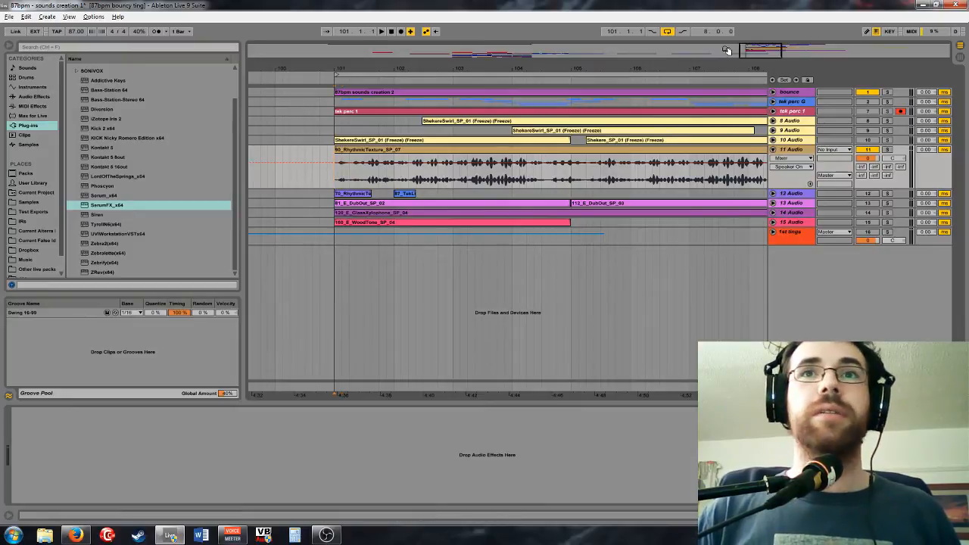
left_click_drag(750, 55, 747, 69)
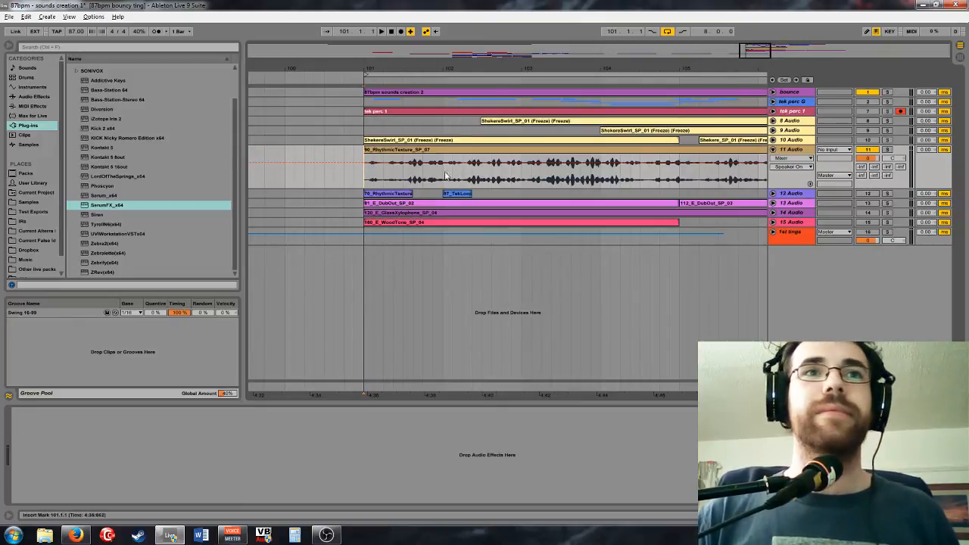
key("space")
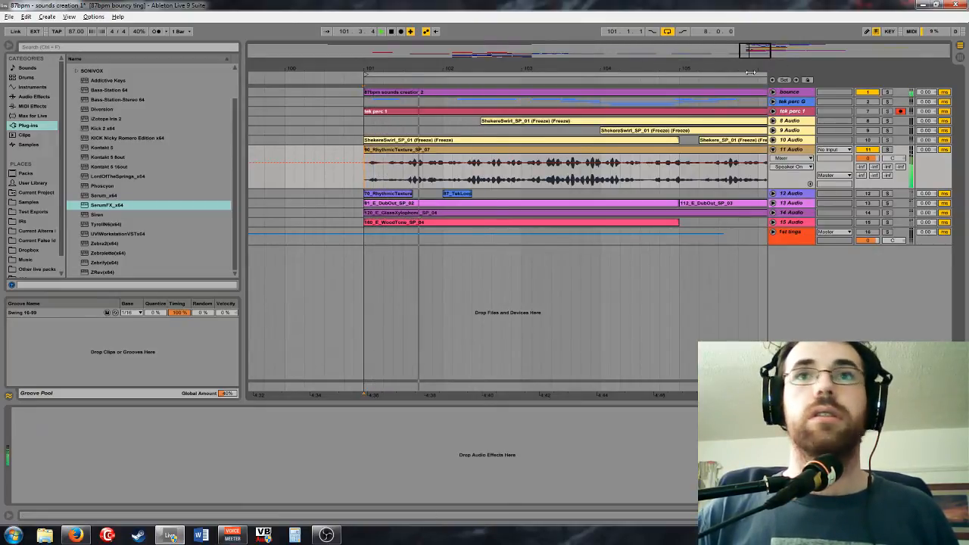
left_click_drag(750, 72, 834, 121)
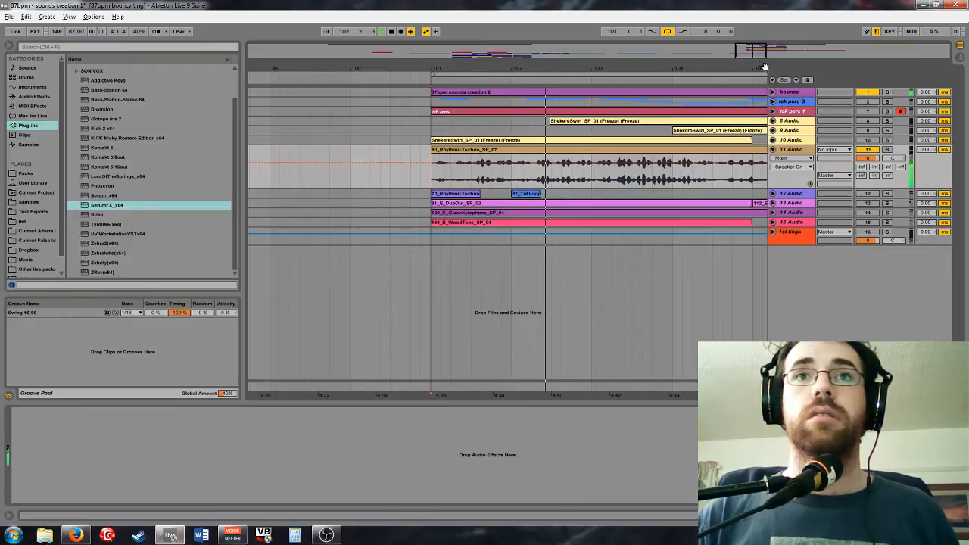
left_click_drag(759, 57, 790, 142)
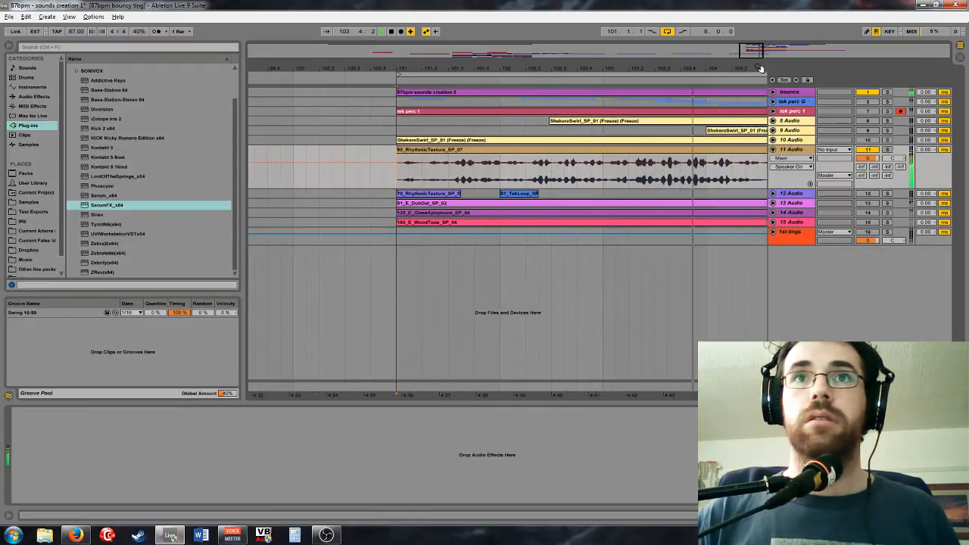
left_click_drag(761, 69, 759, 49)
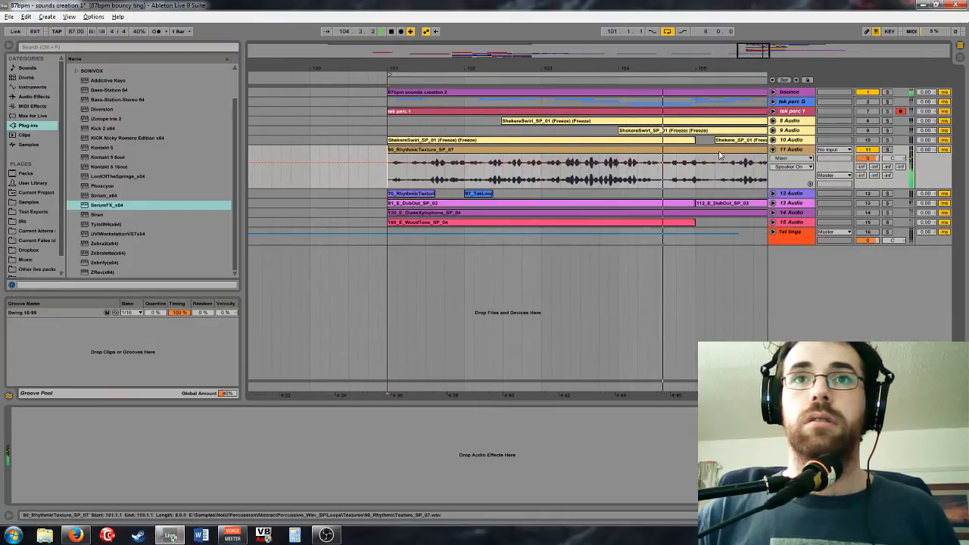
left_click_drag(868, 158, 867, 170)
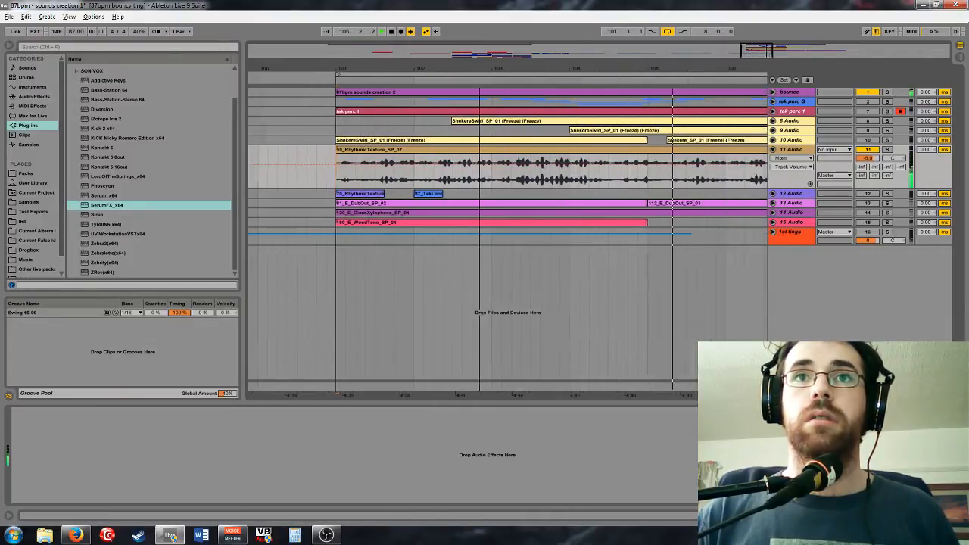
Audition the rhythmic texture clip from 104.3.3 and split it at 104.3.3 and 105.2.1 to isolate a short excerpt
left_click_drag(525, 171, 590, 182)
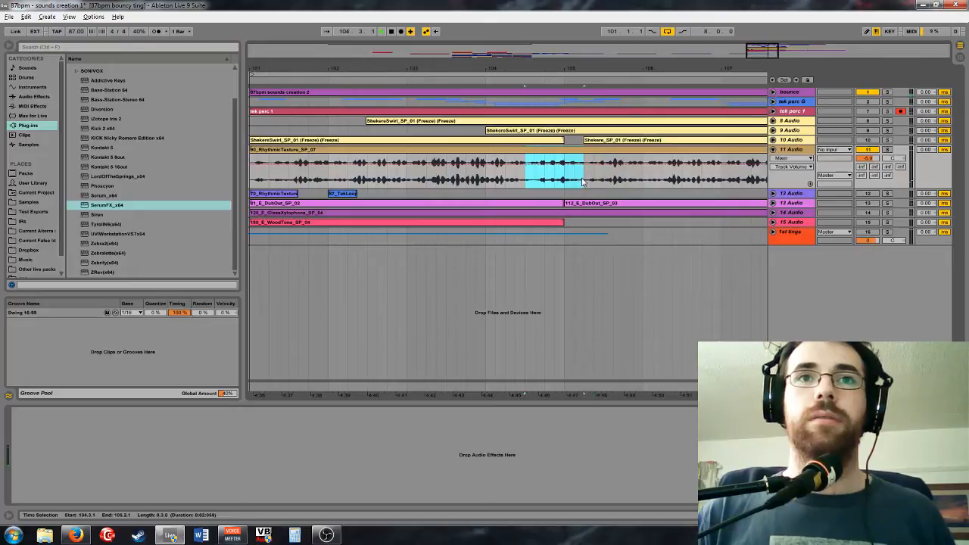
left_click(540, 182)
key("space")
key("space")
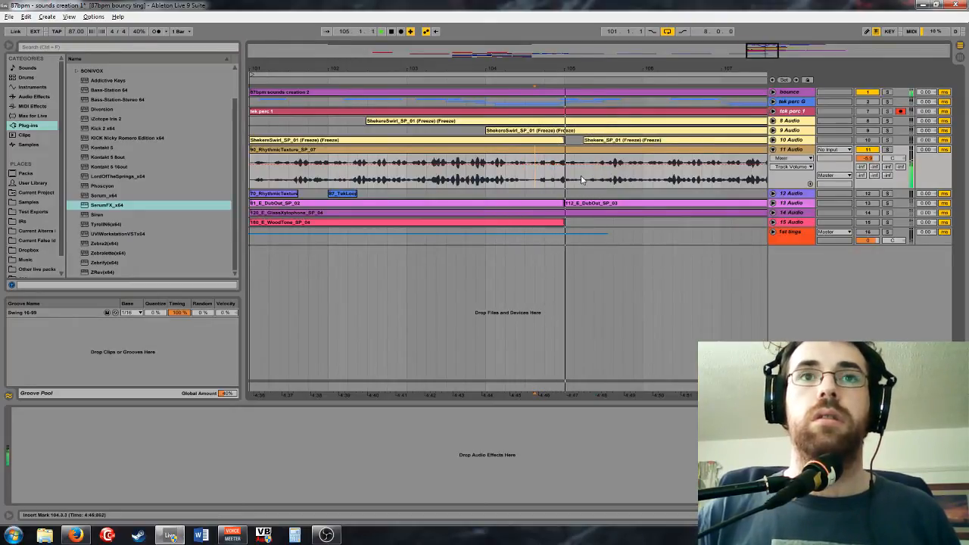
key("space")
left_click(583, 180, "shift")
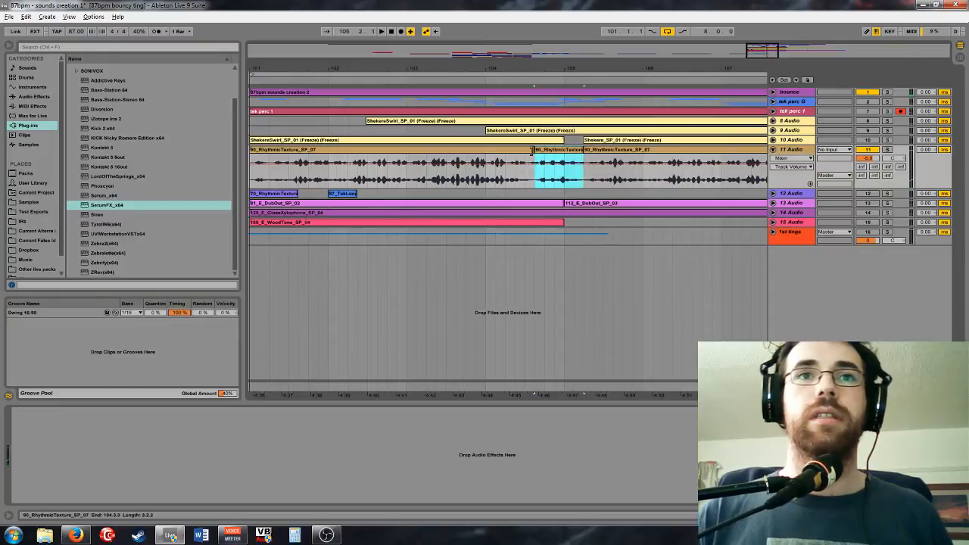
Audition the rest of the rhythmic texture, and delete the parts before and after the isolated excerpt
left_click_drag(755, 52, 777, 50)
left_click(563, 179)
key("space")
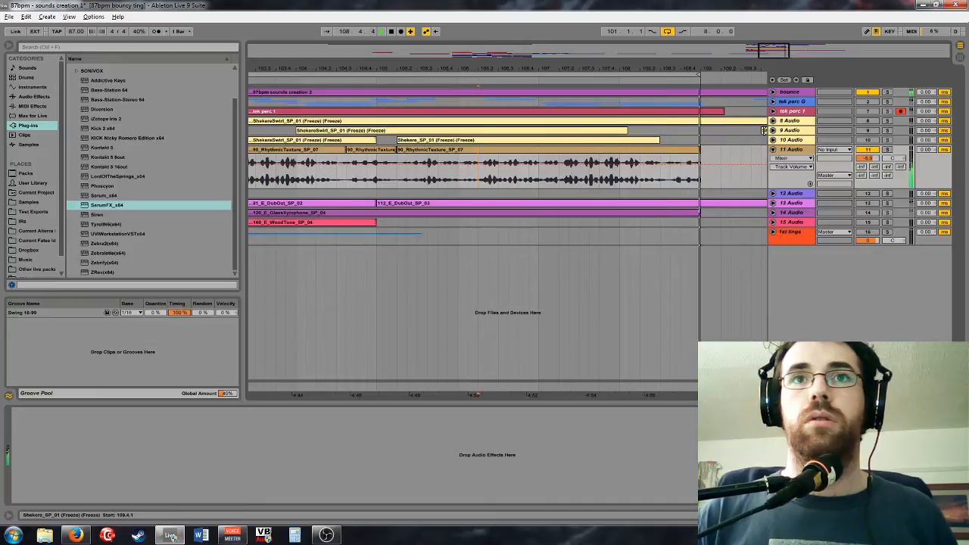
key("space")
left_click_drag(773, 52, 775, 56)
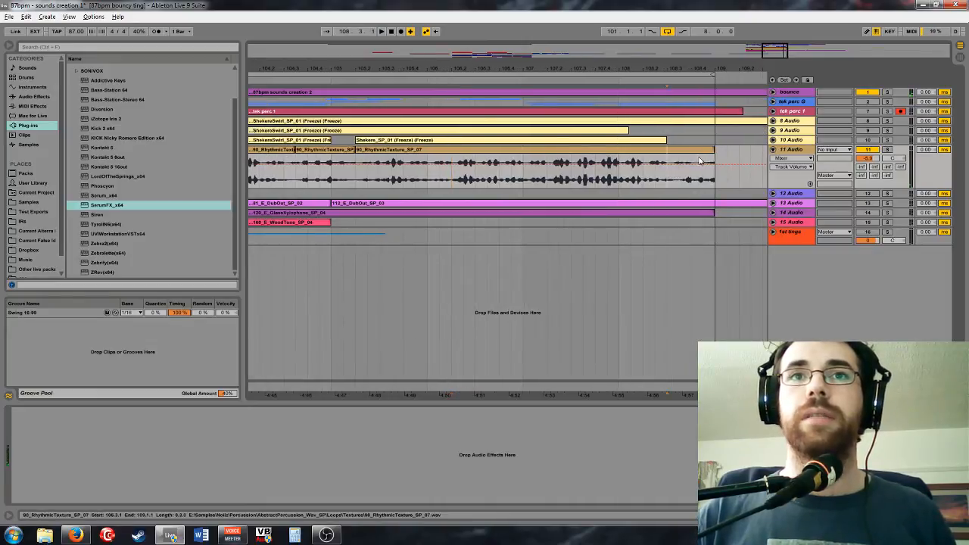
left_click(567, 151)
key("Delete")
left_click_drag(774, 51, 750, 55)
left_click(428, 151)
key("Delete")
Move the remaining rhythmic texture excerpt on the 11 Audio track to start at 102.1.2
left_click(452, 150)
left_click_drag(591, 172, 442, 175)
left_click_drag(752, 55, 751, 57)
left_click_drag(518, 154, 527, 154)
left_click(496, 179)
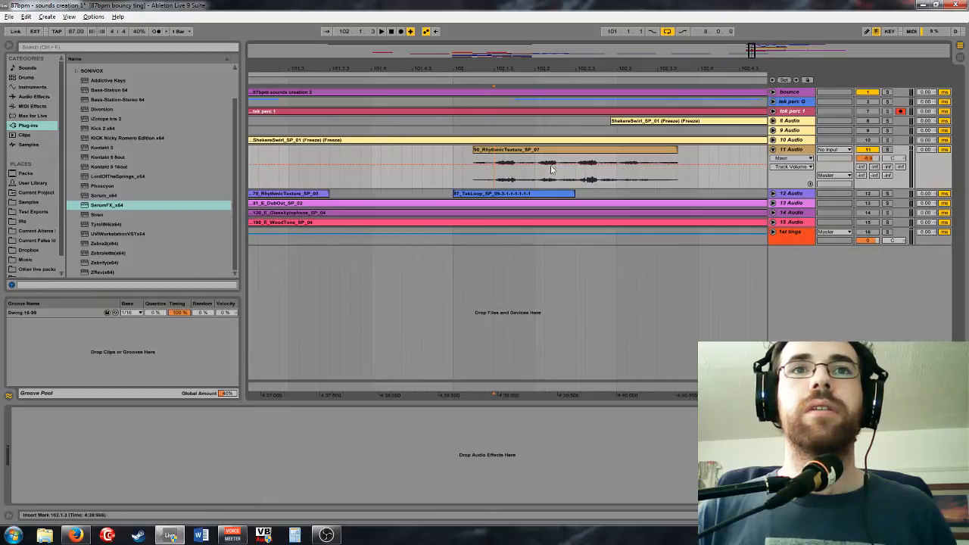
Apply the Swing 16-99 groove to the rhythmic texture excerpt and open its clip settings
left_click(588, 155)
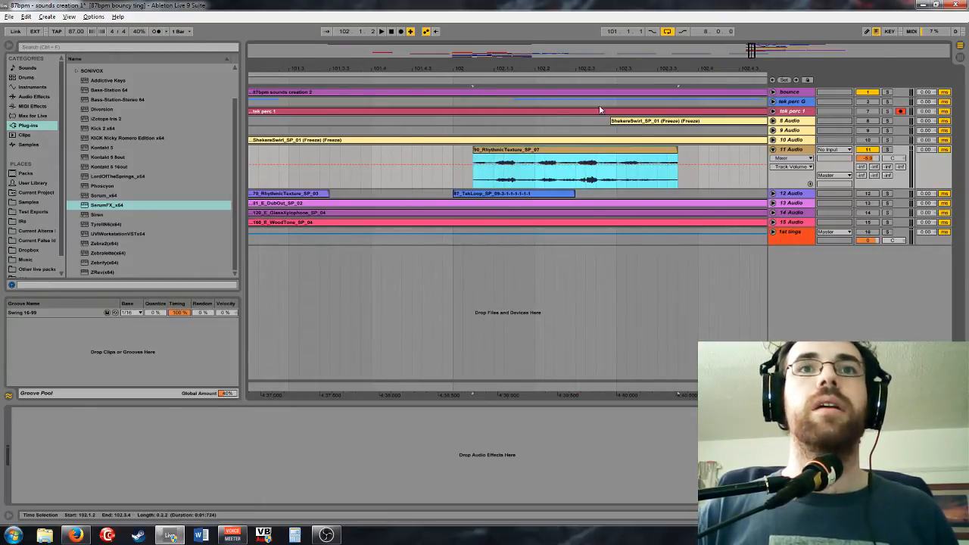
left_click_drag(750, 53, 750, 38)
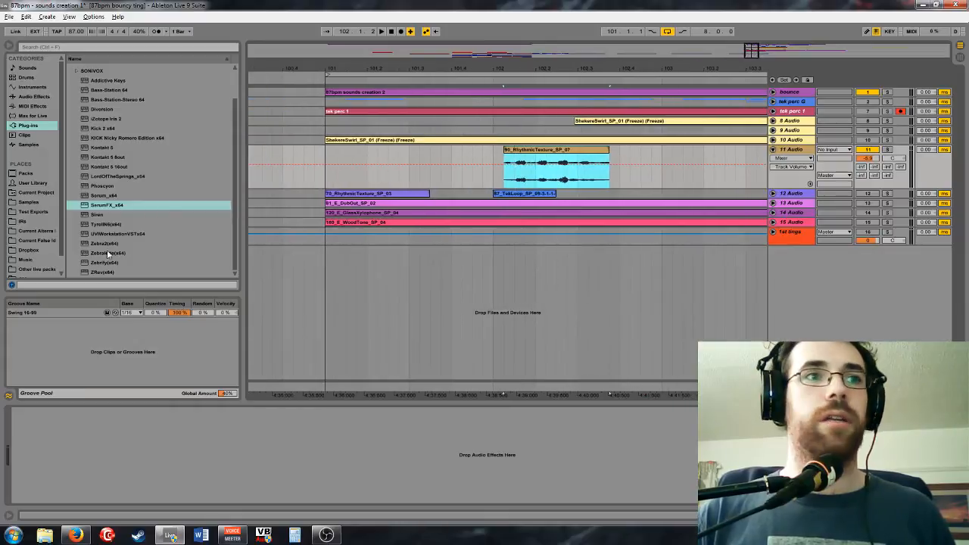
left_click_drag(83, 314, 519, 169)
double_click(529, 150)
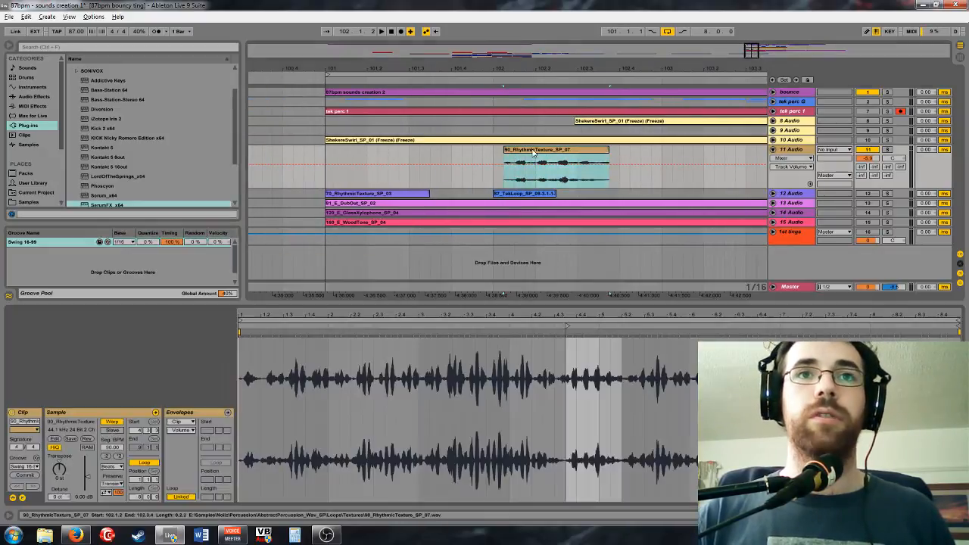
Set the excerpt's warp mode to Tones, transpose it up 12 st and play it back
left_click(112, 467)
left_click(114, 475)
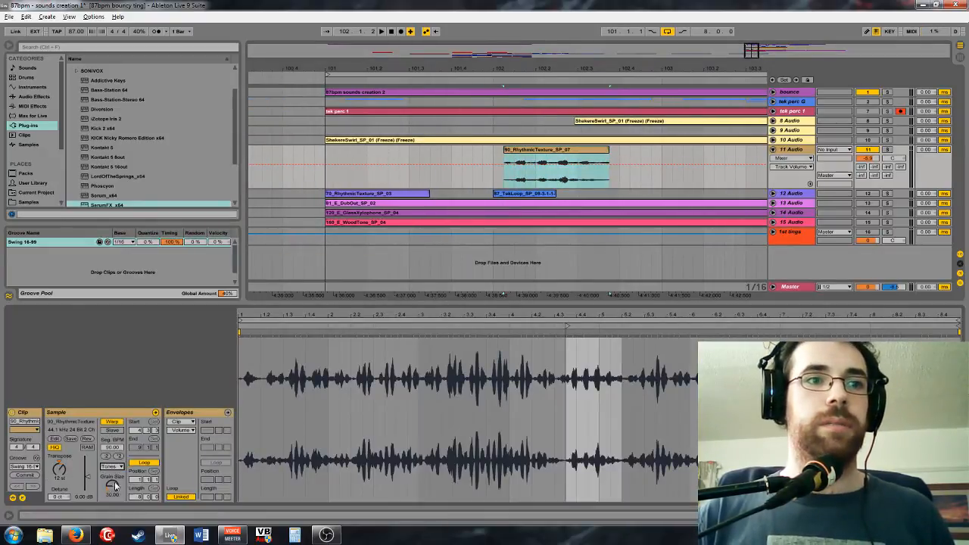
key("space")
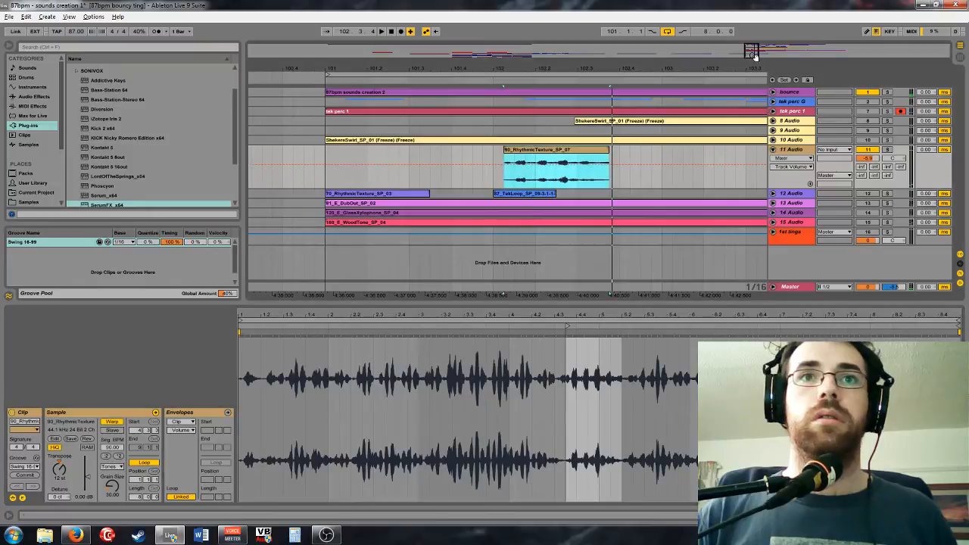
Copy a short slice from near the start of the excerpt, paste it at bar 102 and audition the result
left_click_drag(754, 54, 751, 50)
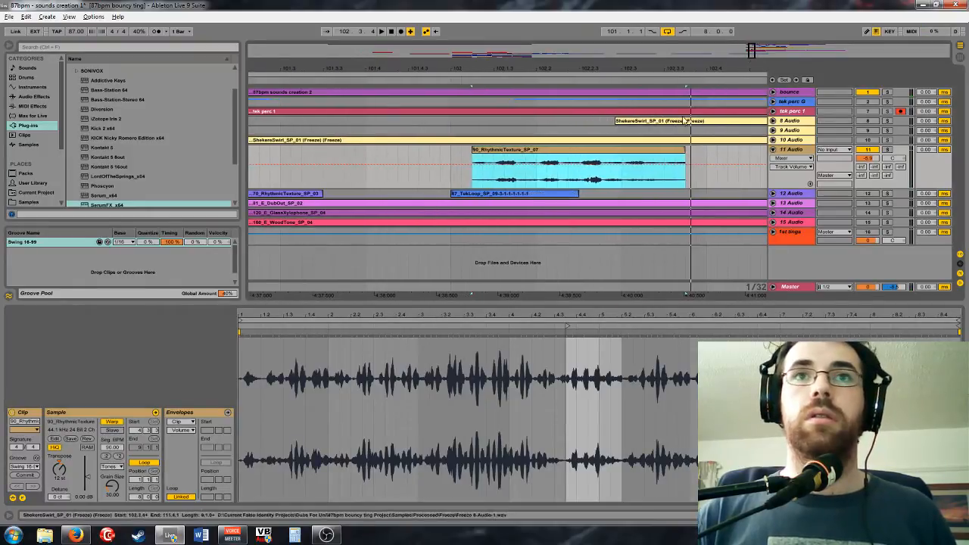
left_click_drag(504, 172, 490, 175)
left_click(456, 180)
key("ctrl+v")
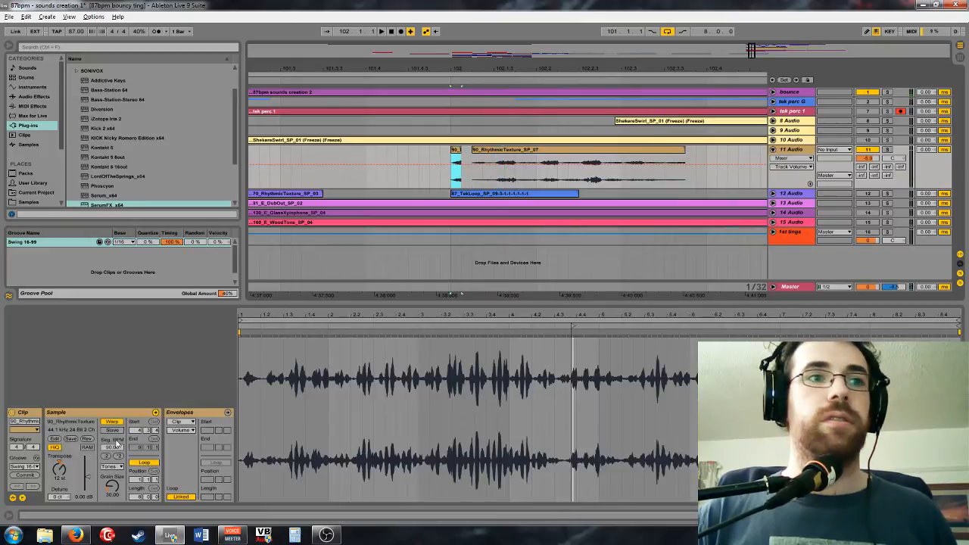
left_click(428, 181)
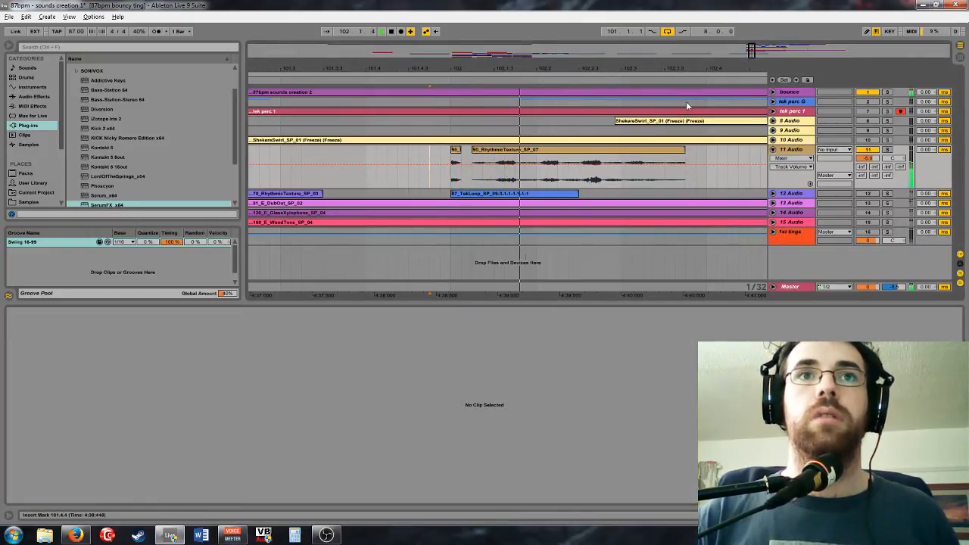
key("space")
Split the rhythmic texture excerpt into three consecutive 1/64-note slices starting at 102.1.4
left_click_drag(752, 50, 750, 59)
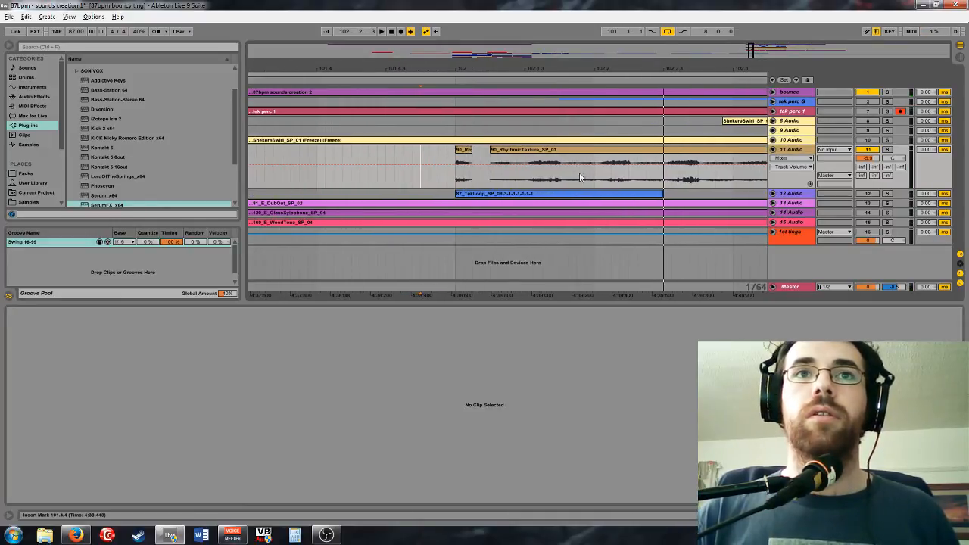
left_click_drag(577, 178, 560, 181)
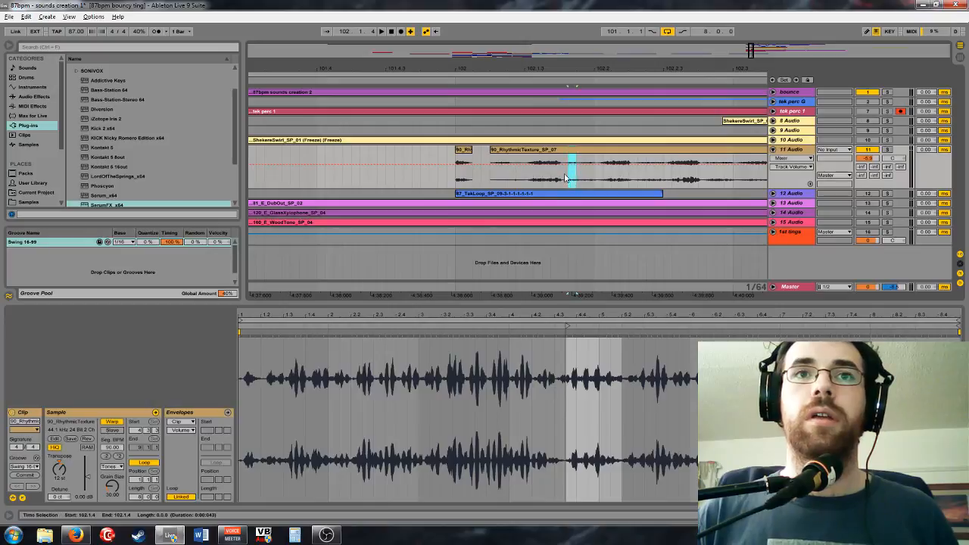
key("ctrl+e")
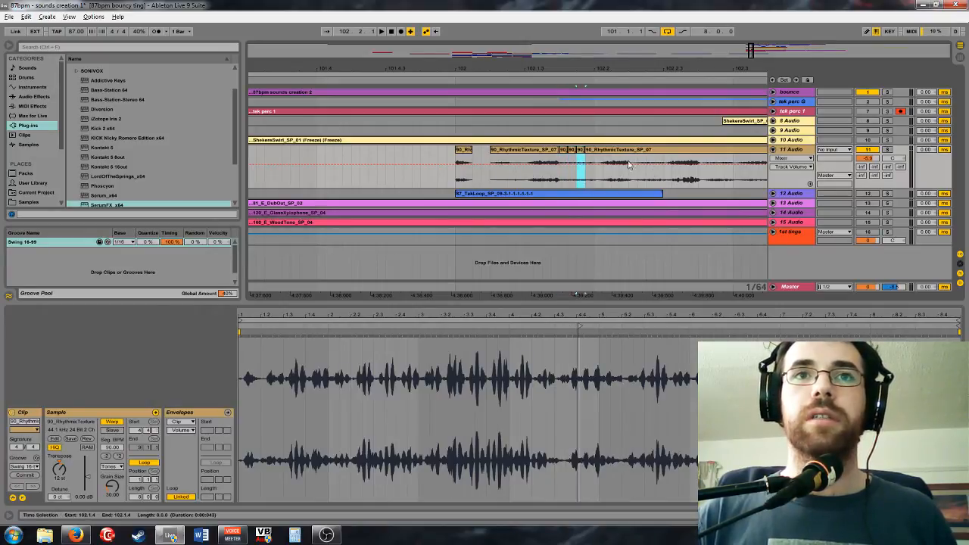
Audition the newly cut slices from just before bar 102
key("space")
left_click(438, 151)
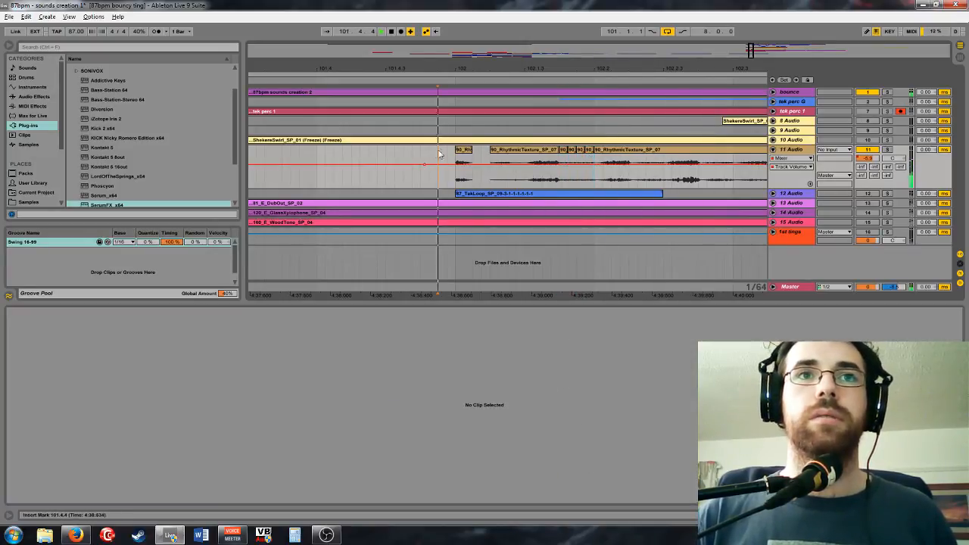
key("space")
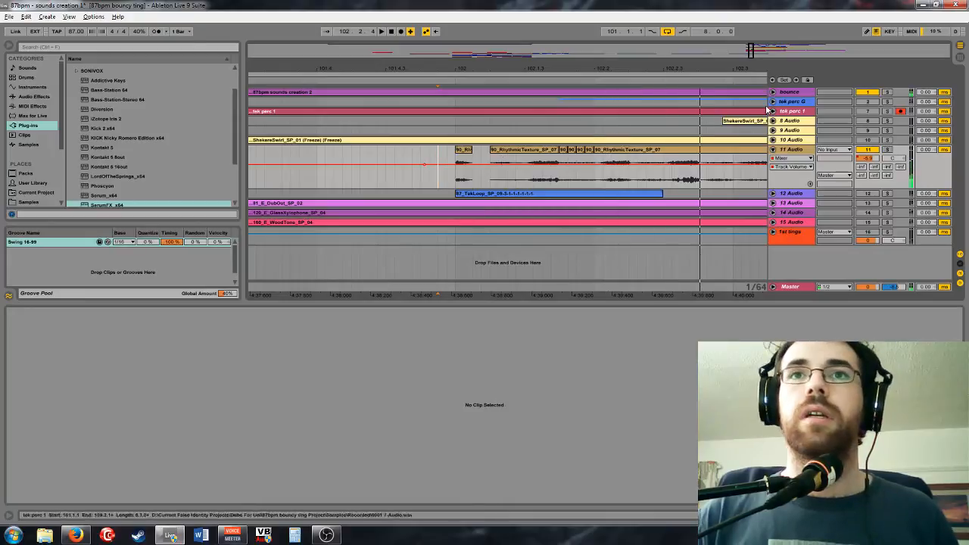
Delete the second 1/128-note half of each of the four short slices before 102.2 and play them back
left_click_drag(754, 51, 754, 64)
left_click_drag(584, 179, 629, 178)
left_click(599, 179)
key("Delete")
key("Delete")
key("Delete")
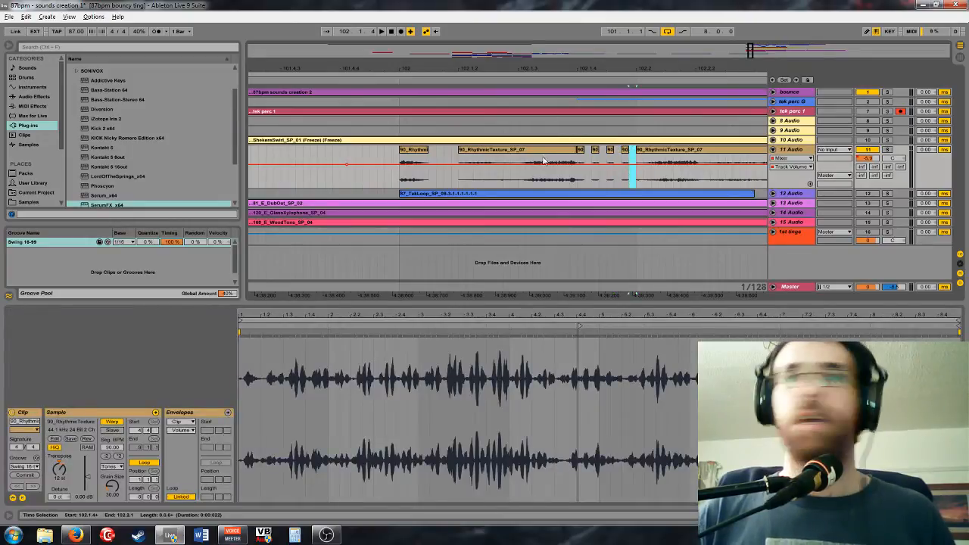
left_click(362, 173)
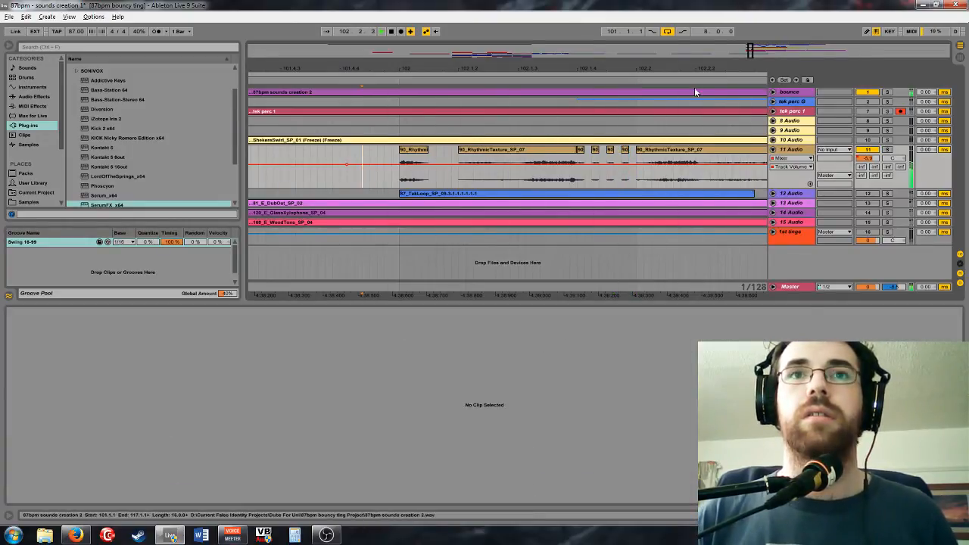
key("space")
Duplicate the three-1/64-note section starting at 102.2.1, reverse its first copy and audition the result
left_click_drag(748, 53, 748, 46)
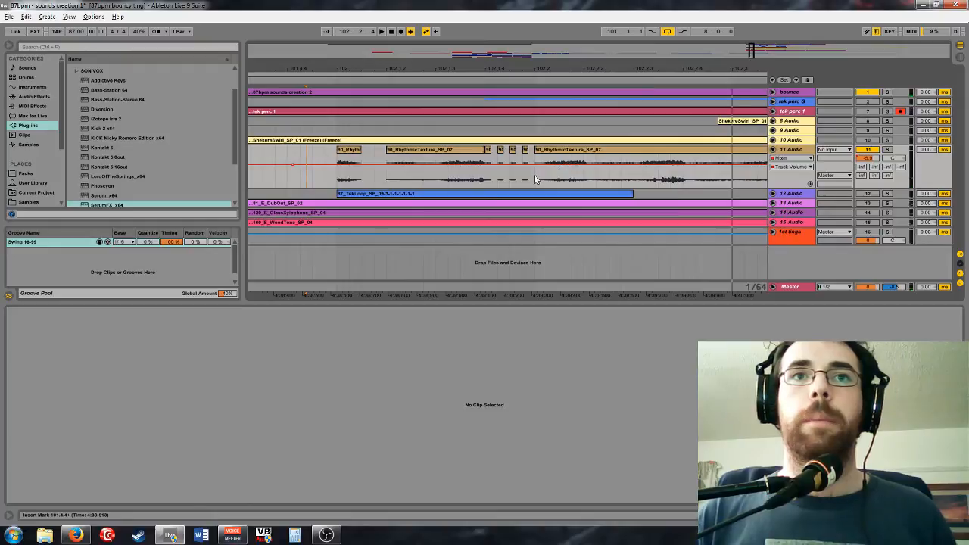
left_click_drag(535, 179, 559, 181)
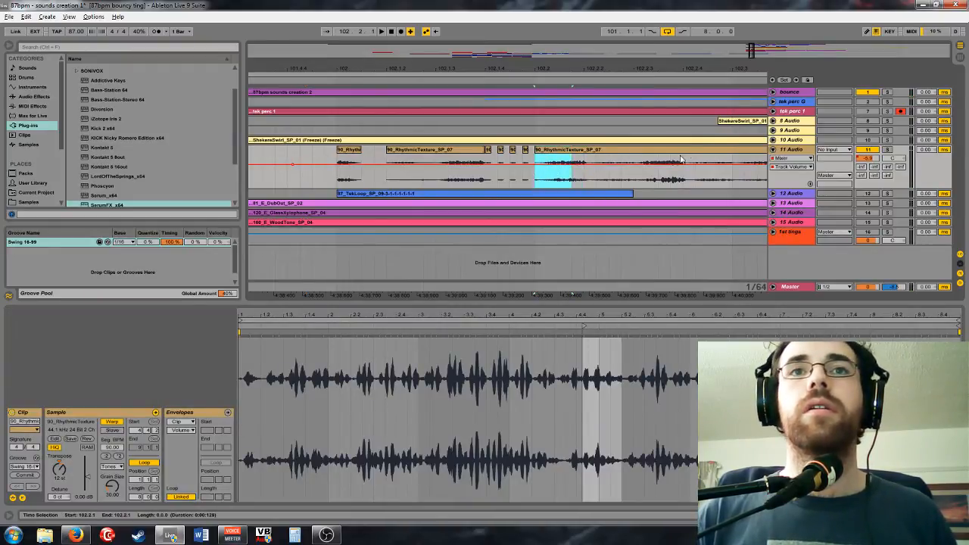
key("ctrl+d")
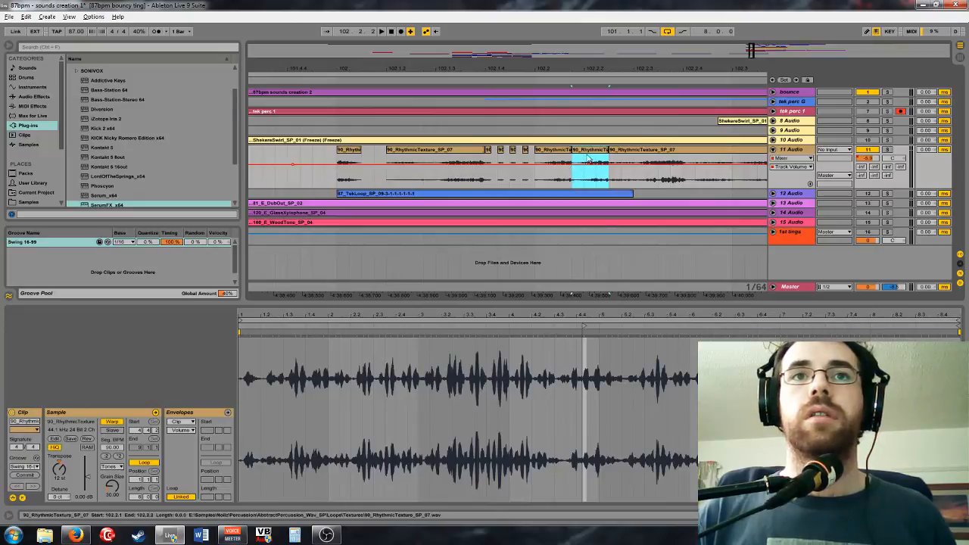
left_click(87, 439)
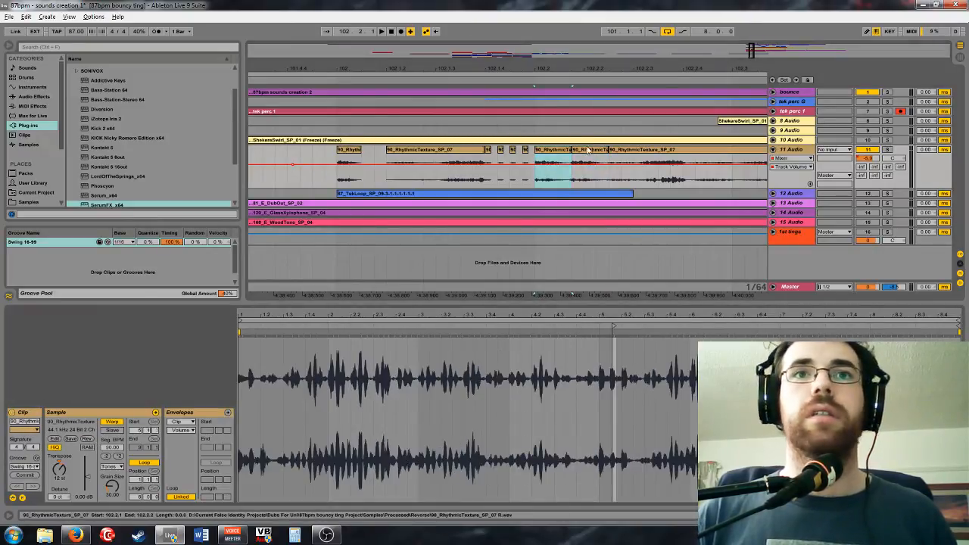
left_click(290, 161)
key("space")
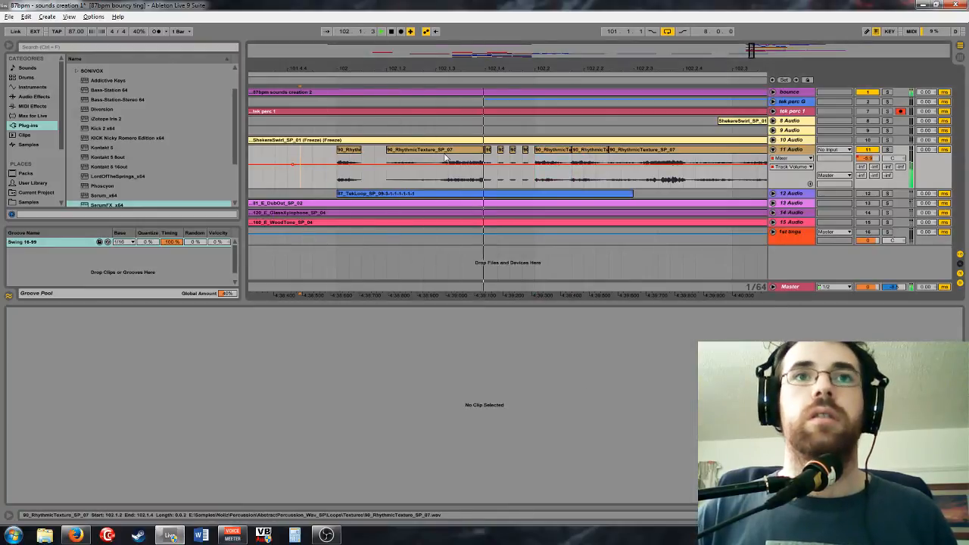
Duplicate a 1/64-note slice directly after the two longer slices at 102.2 and play back the passage
left_click_drag(572, 161, 621, 160)
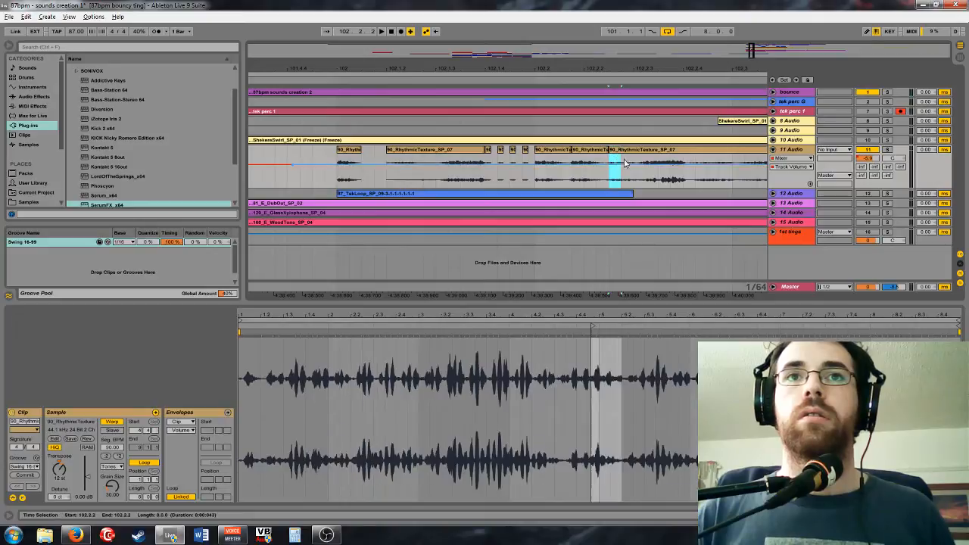
key("ctrl+d")
left_click(291, 171)
key("space")
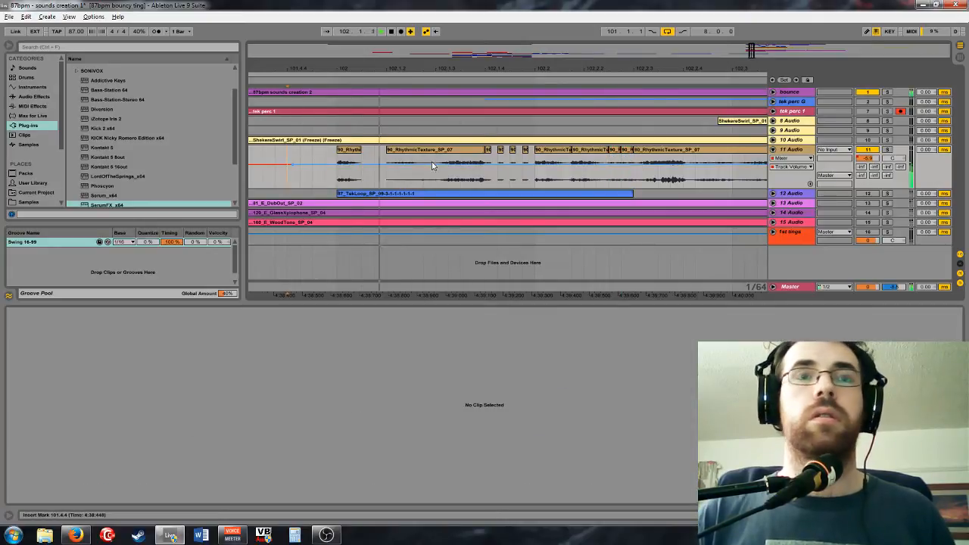
key("space")
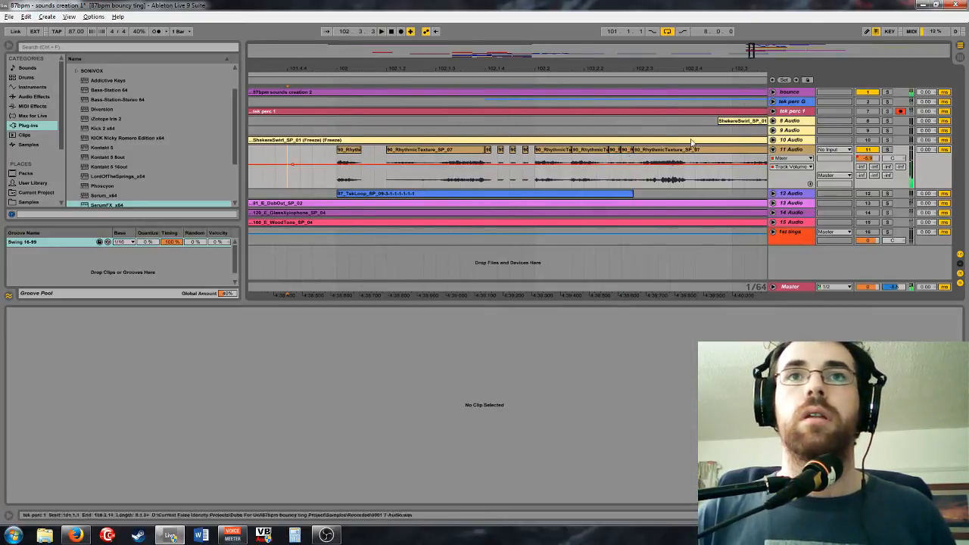
Delete the second 1/128-note half of both new short slices before 102.2.3 and audition from bar 102
left_click_drag(753, 55, 753, 61)
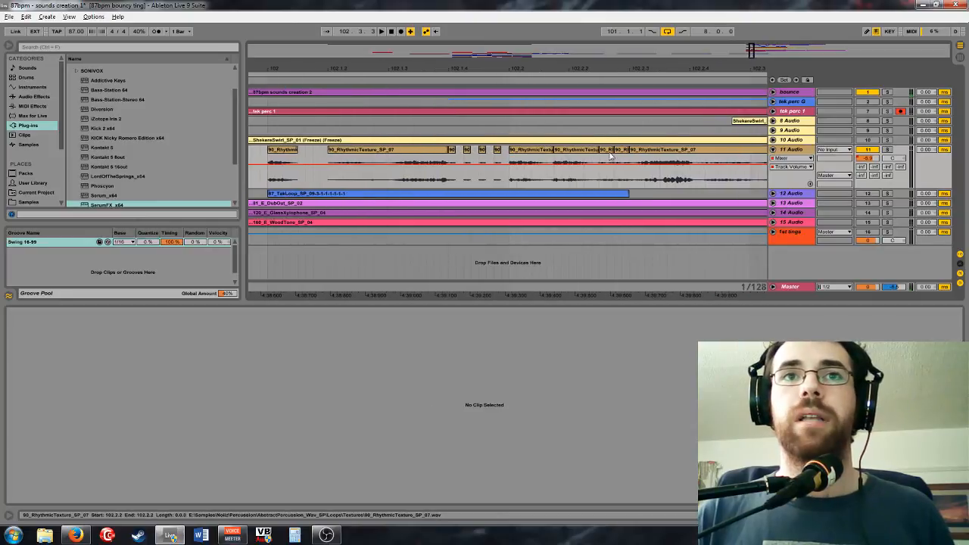
left_click_drag(608, 160, 617, 161)
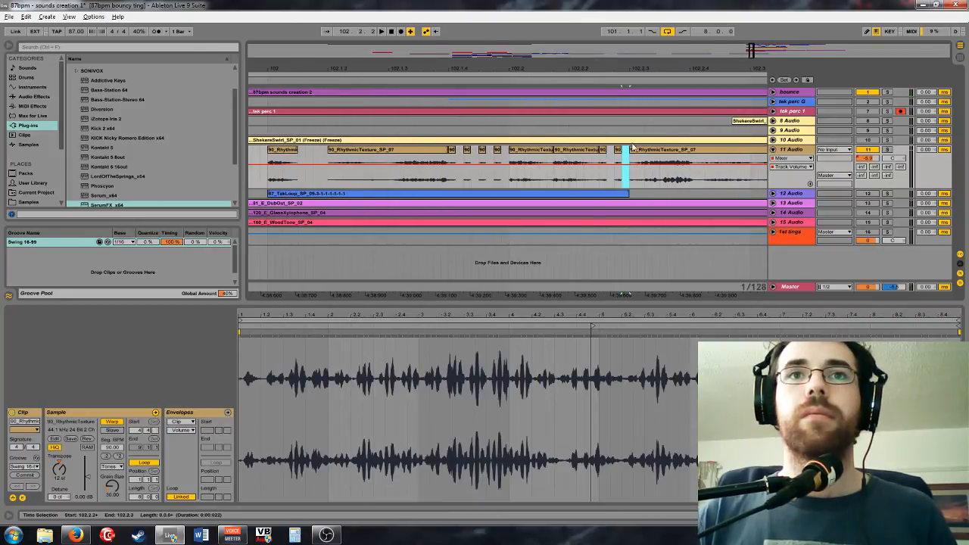
left_click(266, 162)
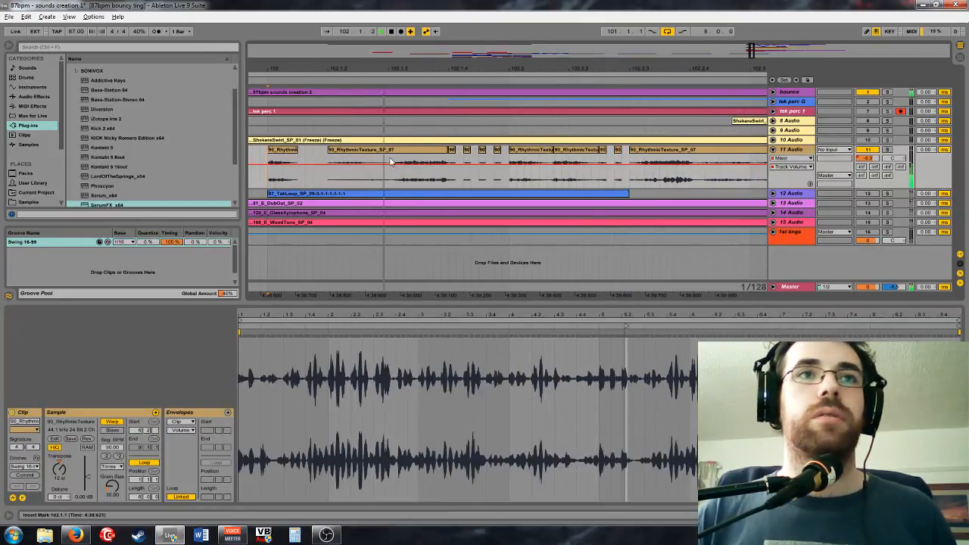
key("space")
key("space")
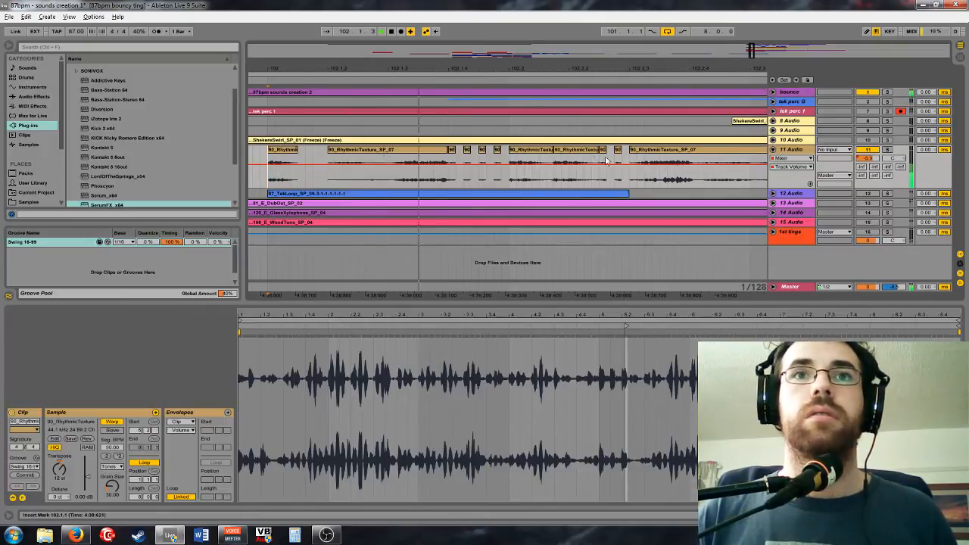
key("space")
Remove the last 1/64 note from the reversed slice at 102.2 and from its neighbour, and play back
left_click_drag(549, 163, 599, 160)
key("Delete")
left_click(262, 161)
key("space")
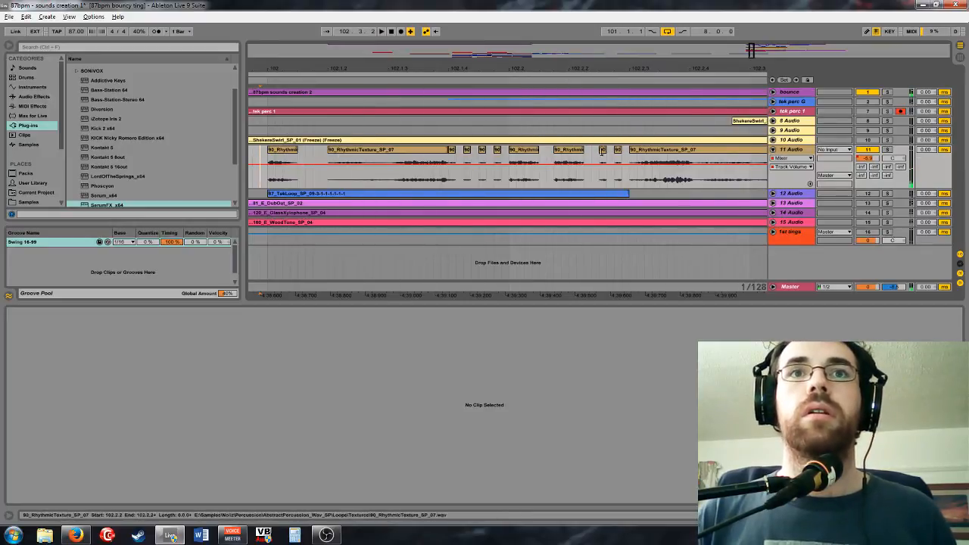
Copy a 1/128-note slice to the end of the second longer slice, move the last short slice against its neighbour, and audition
left_click_drag(602, 151, 589, 154)
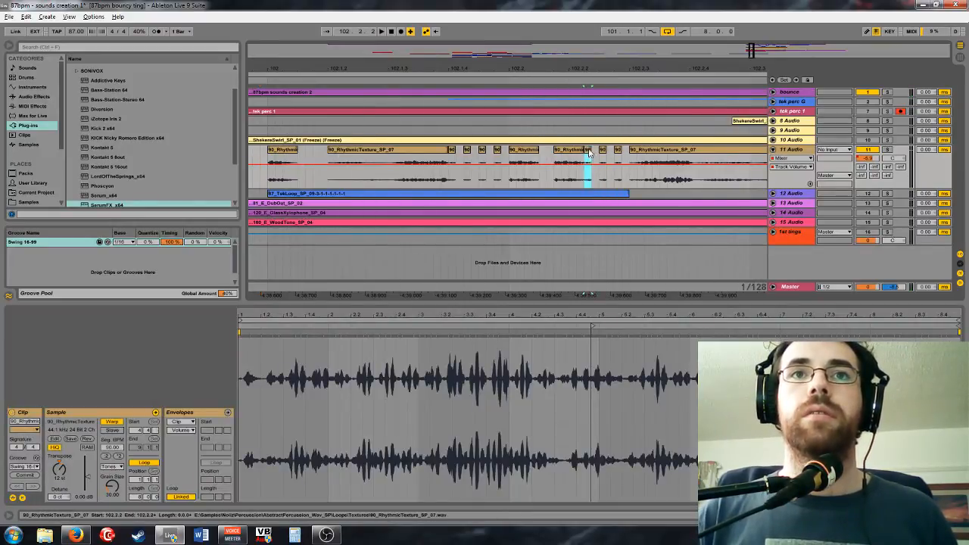
left_click(271, 158)
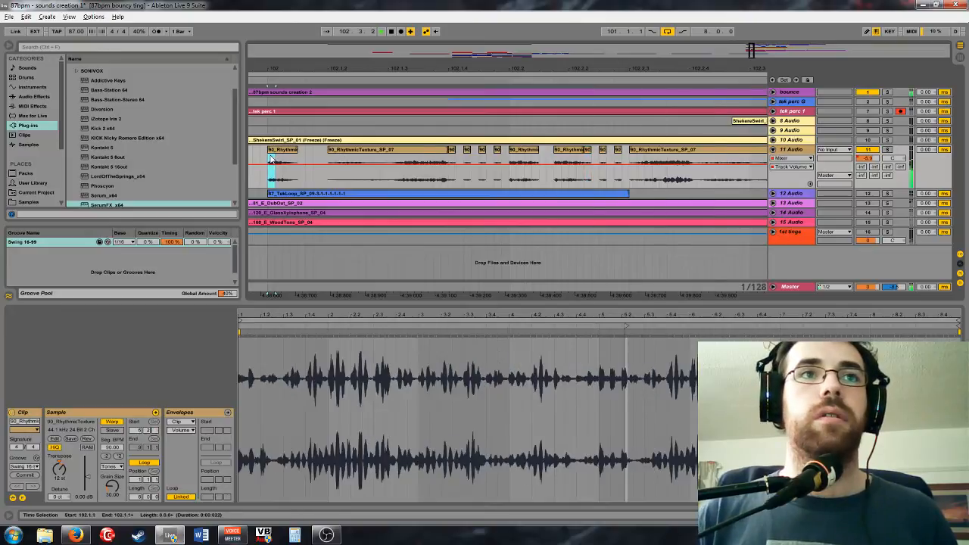
left_click(271, 158)
key("space")
key("space")
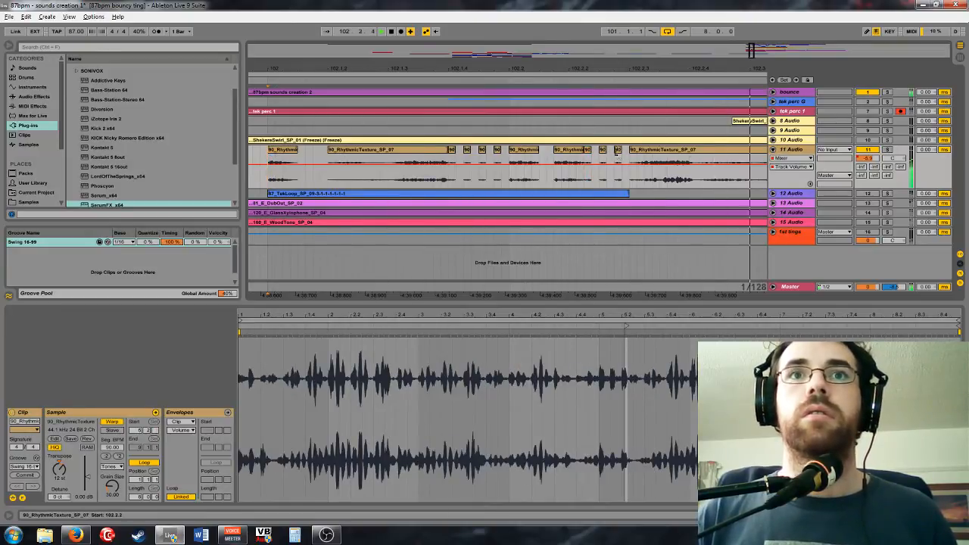
key("space")
left_click(252, 161)
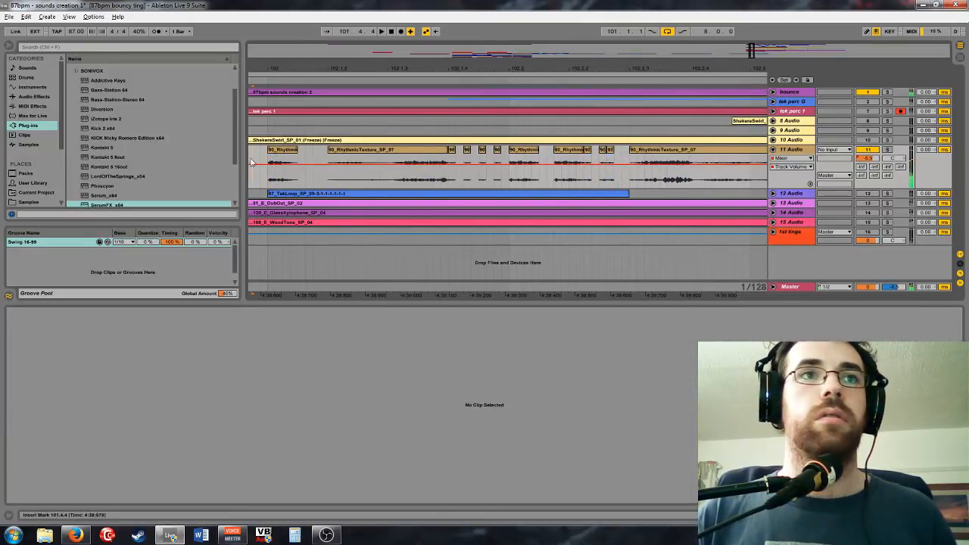
key("space")
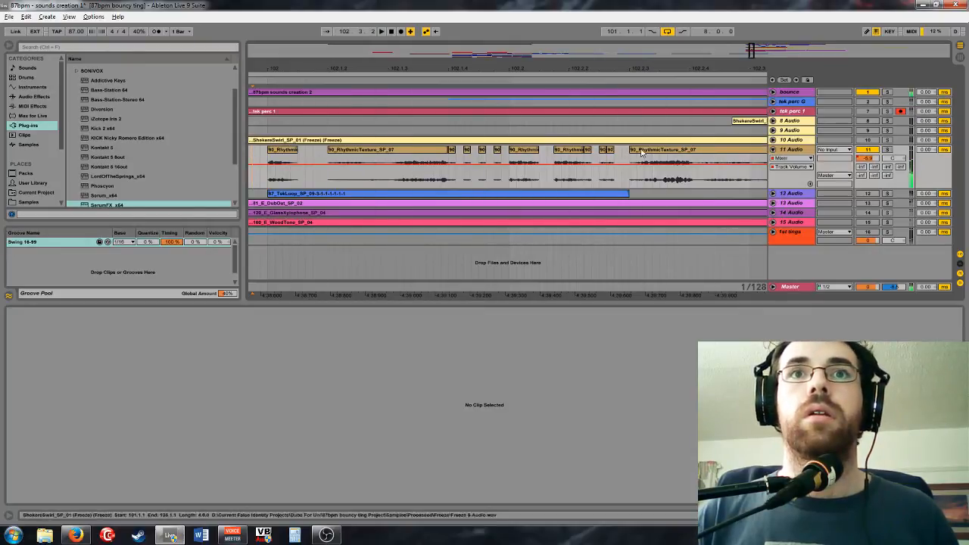
Play the edited sequence from bar 102 and show Fades instead of mixer automation on the 11 Audio track
left_click_drag(755, 58, 753, 45)
left_click(332, 158)
key("space")
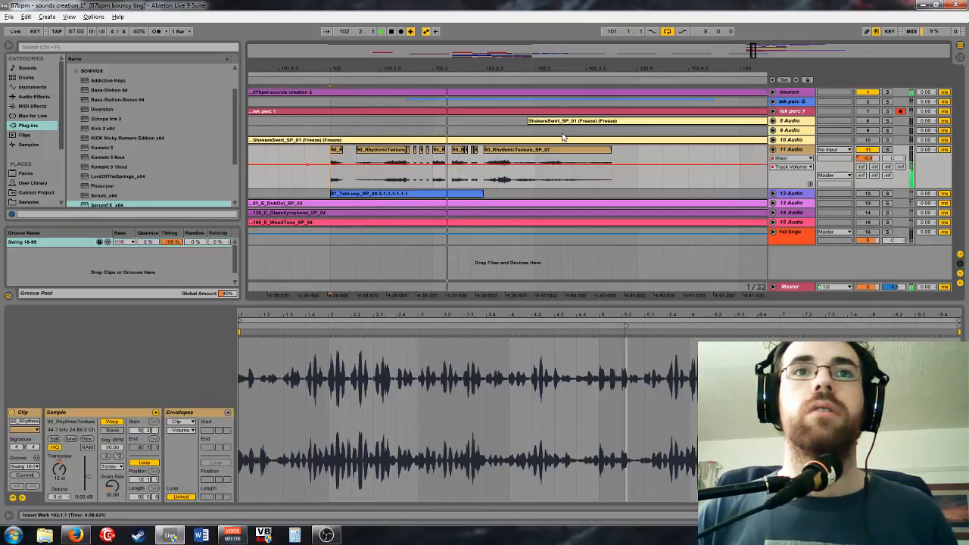
left_click_drag(752, 48, 753, 50)
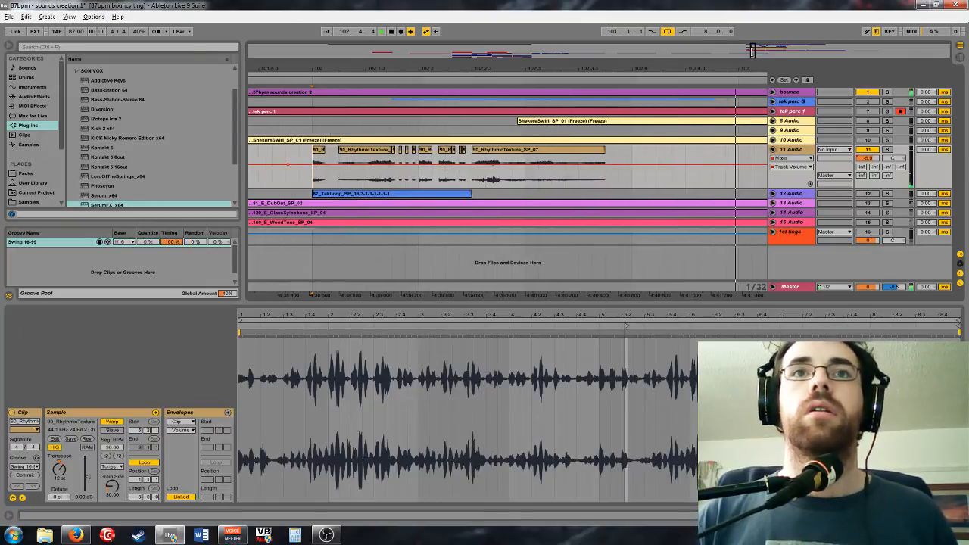
left_click(795, 157)
left_click(778, 173)
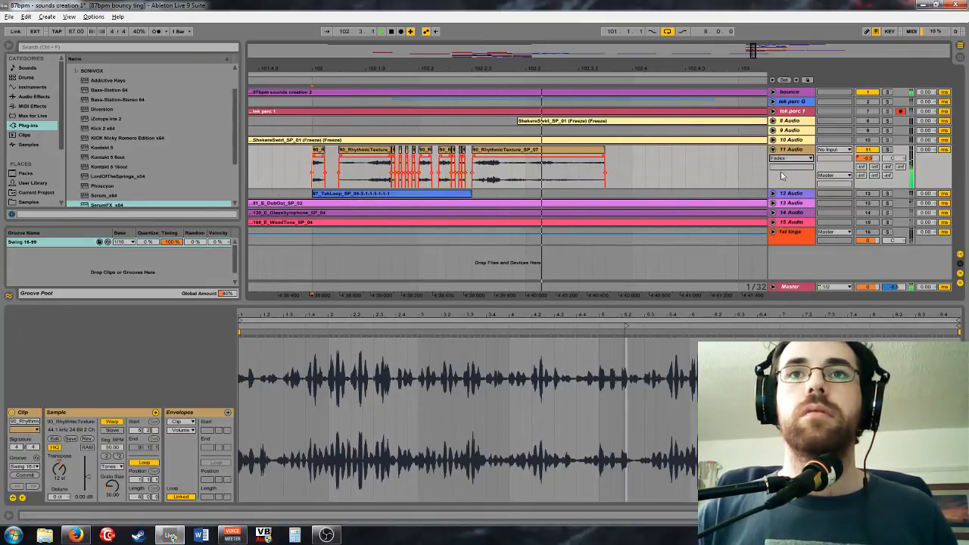
Duplicate the final section of the excerpt, from 102.3.1 to its end, directly after it and play it back
left_click(526, 177)
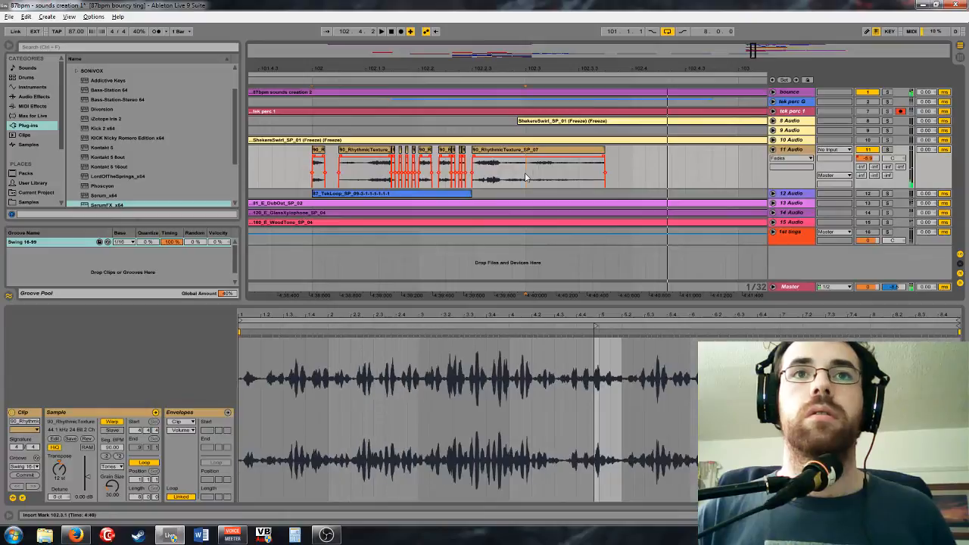
left_click(601, 150)
left_click_drag(528, 179, 603, 176)
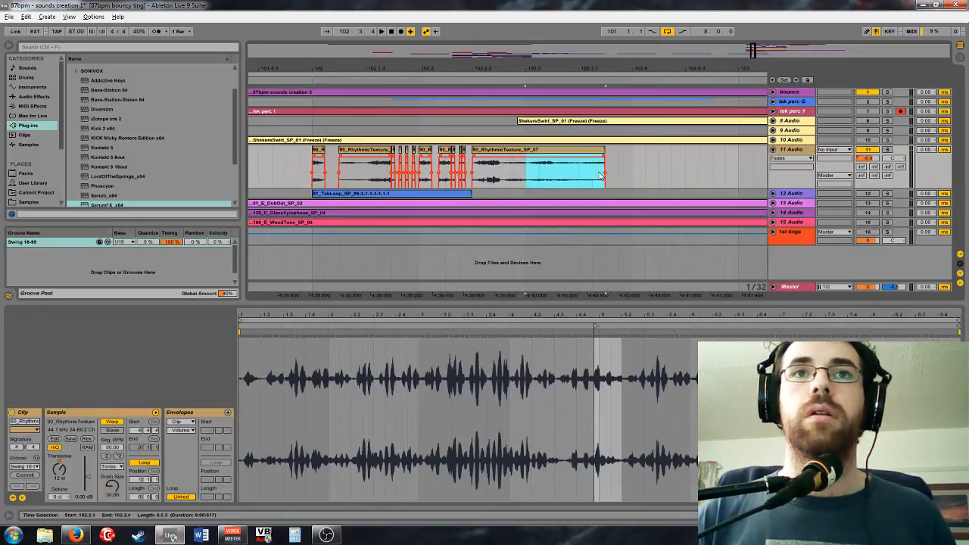
key("ctrl+d")
left_click(524, 170)
key("space")
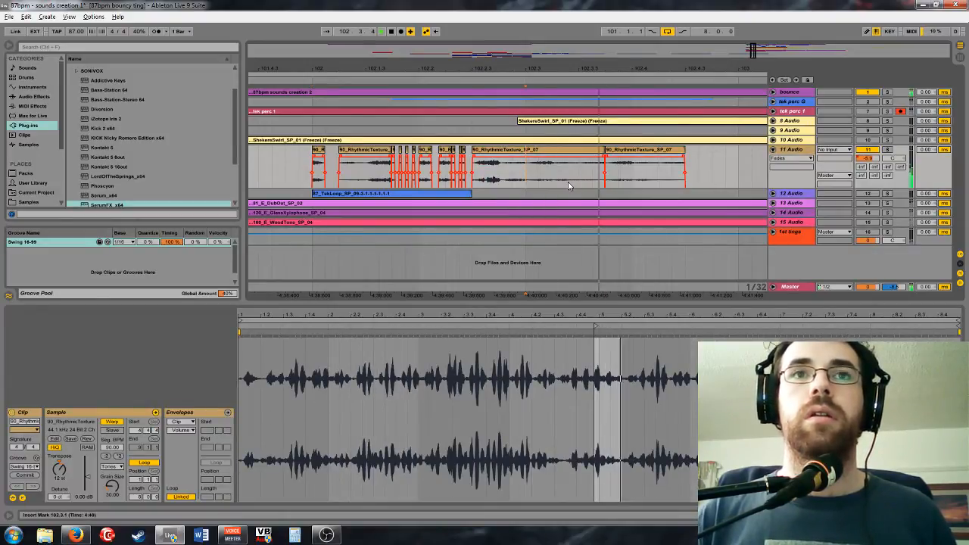
key("space")
Reverse the duplicated section at the end of the excerpt and audition it from about 102.3
left_click(638, 150)
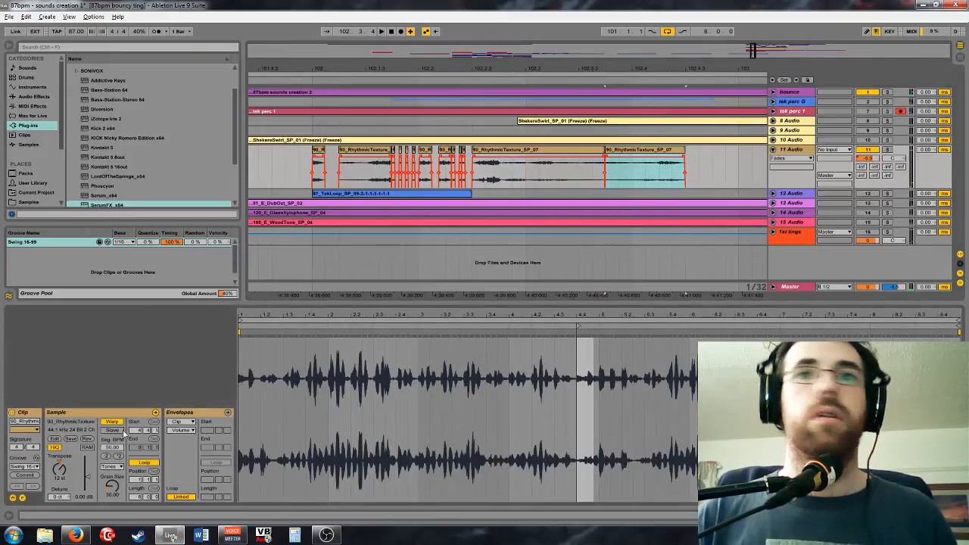
left_click(525, 174)
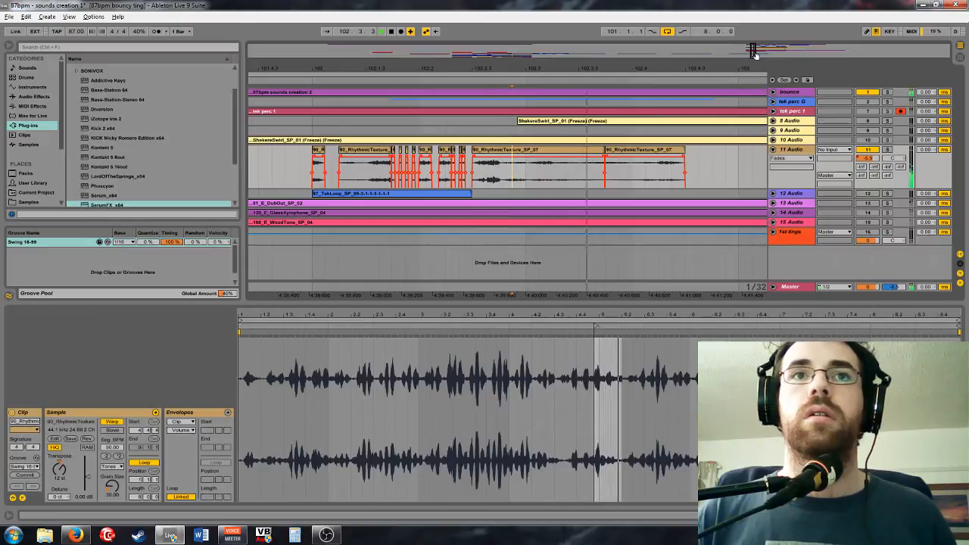
left_click_drag(487, 174, 472, 175)
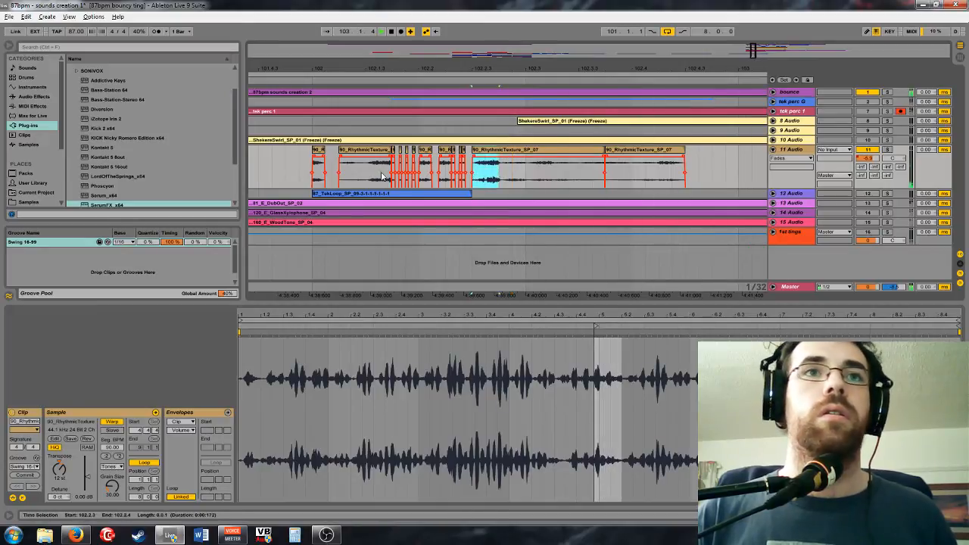
Copy the short slice at bar 102, paste it at the end of the sequence at 102.4.3 and play back
left_click(318, 150)
key("ctrl+c")
left_click(689, 173)
key("ctrl+v")
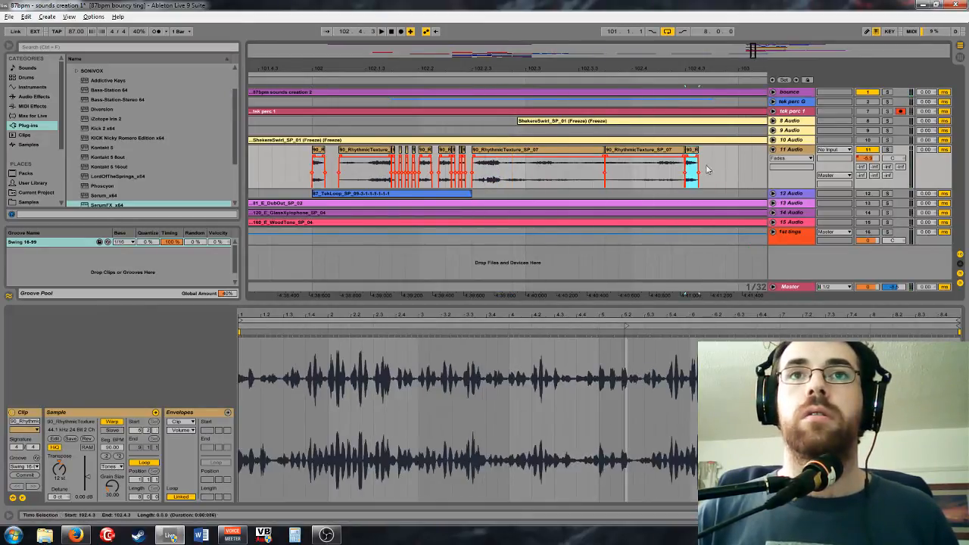
left_click(349, 250)
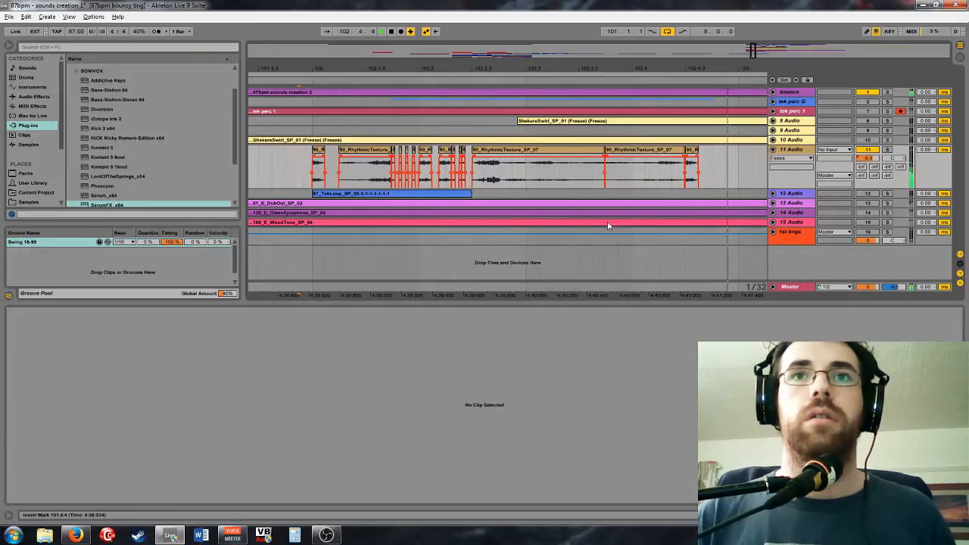
Cut three 1/32-note gaps into the last two long sections, including one at 102.3.2, auditioning along the way
left_click(680, 171)
left_click(286, 179)
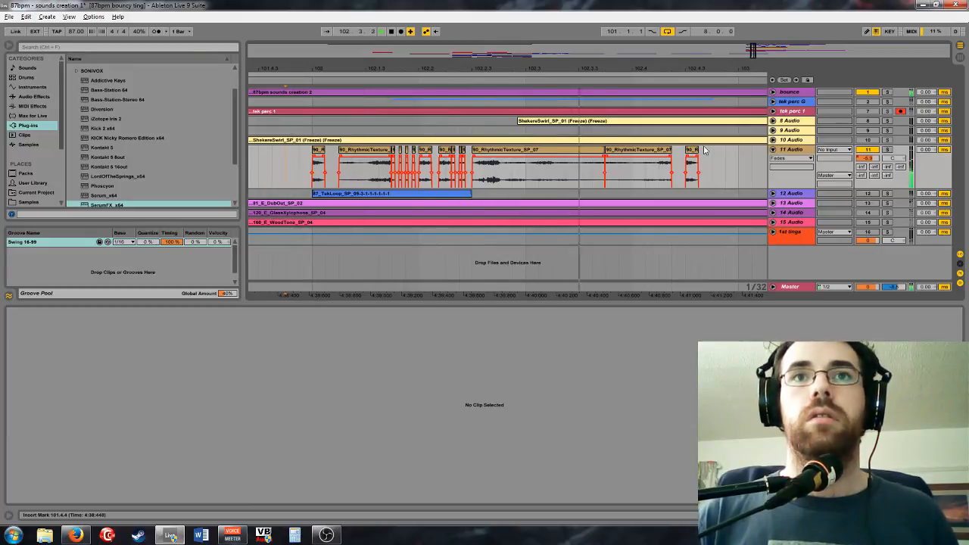
left_click(624, 175)
left_click_drag(578, 173, 570, 174)
key("Delete")
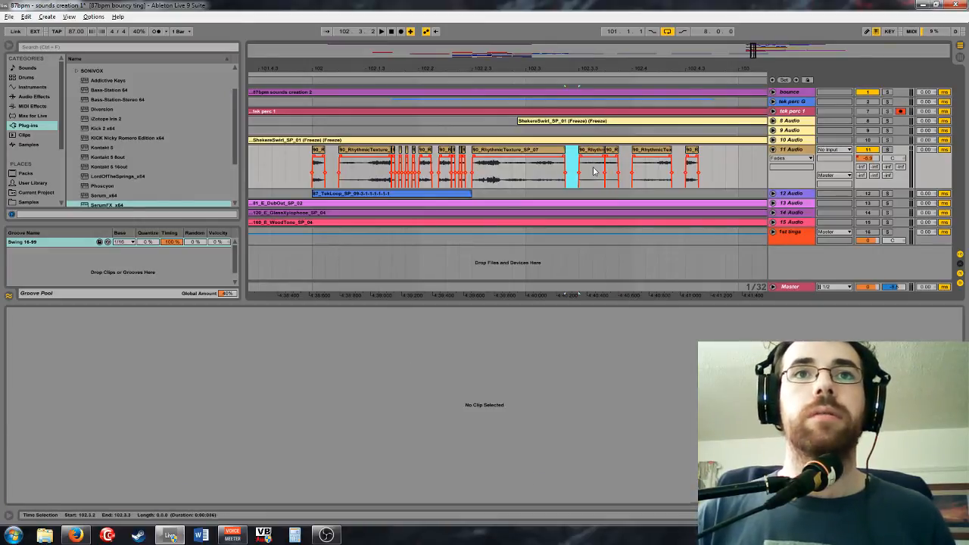
Replace the gap at 102.3.2 with a 1/32-note gap ending at 102.3.4 and play back from just before bar 102
left_click(593, 171)
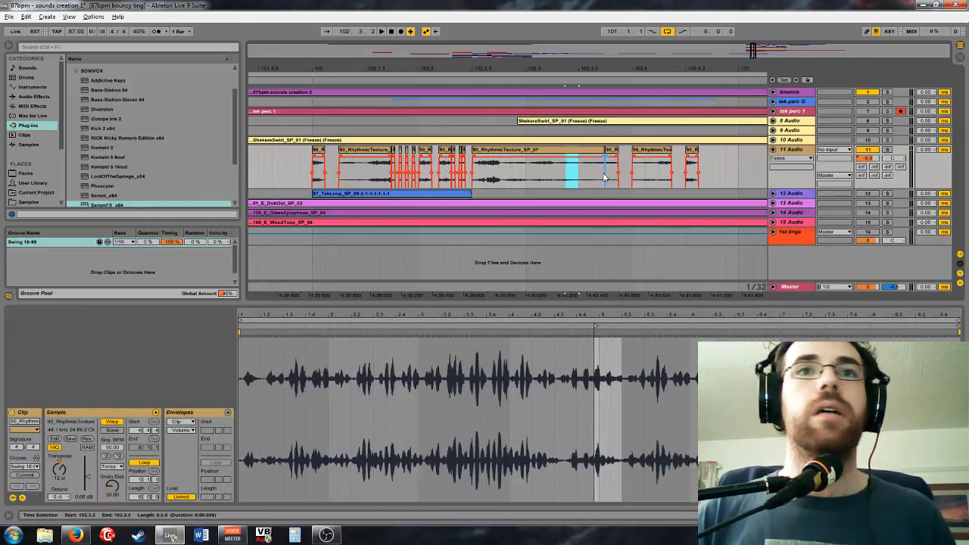
left_click_drag(605, 178, 601, 177)
key("Delete")
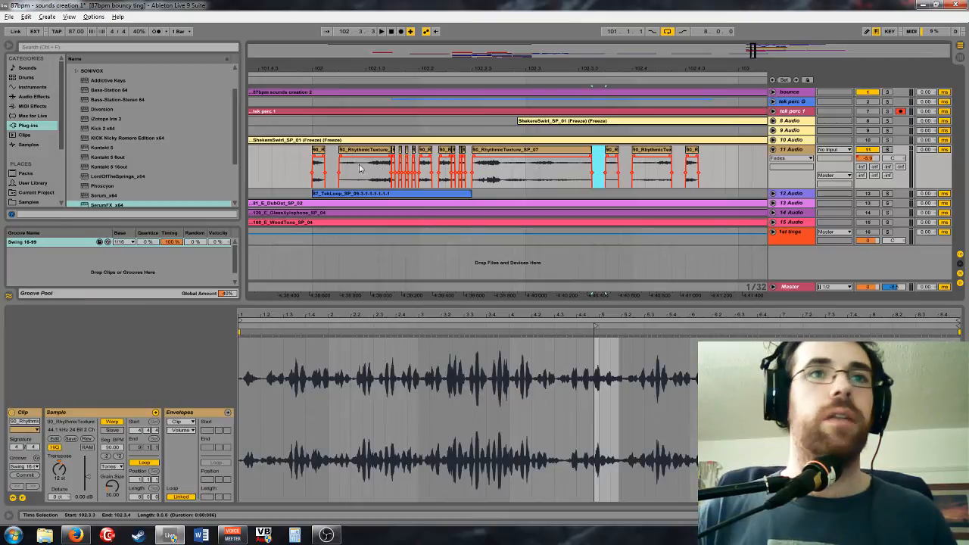
left_click(300, 171)
key("space")
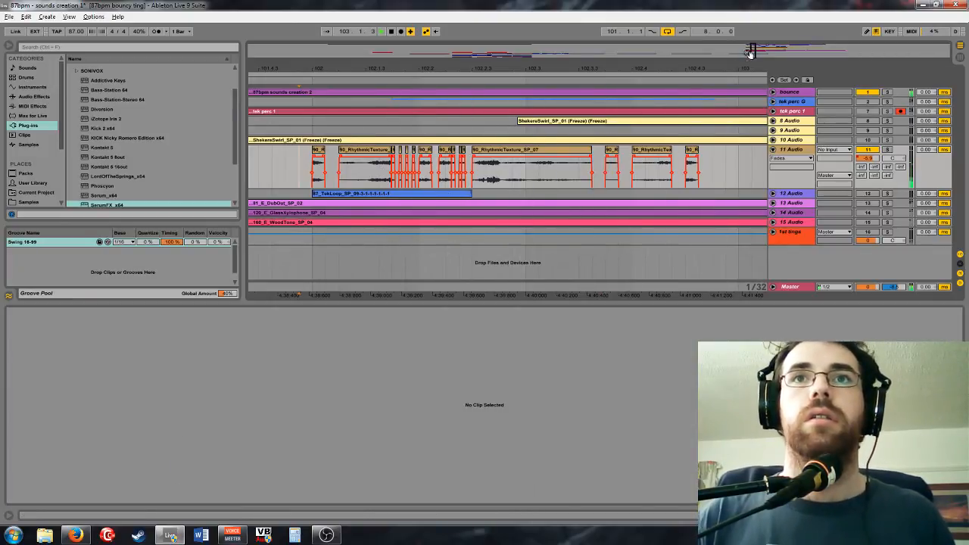
Consolidate the slices from 102.1.1 to 103.1.1 into one clip and duplicate it directly after
key("minus")
key("minus")
key("space")
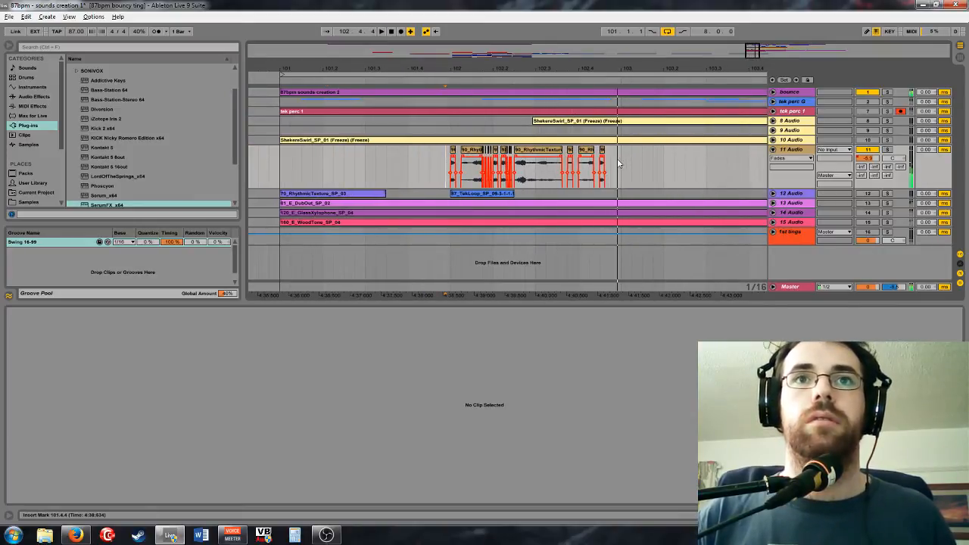
key("space")
left_click_drag(621, 158, 475, 171)
key("ctrl+j")
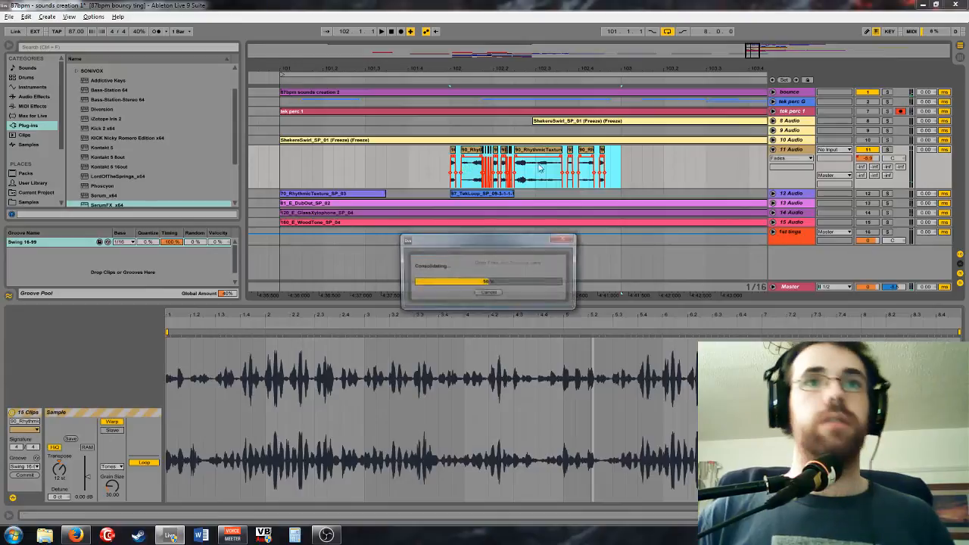
key("ctrl+d")
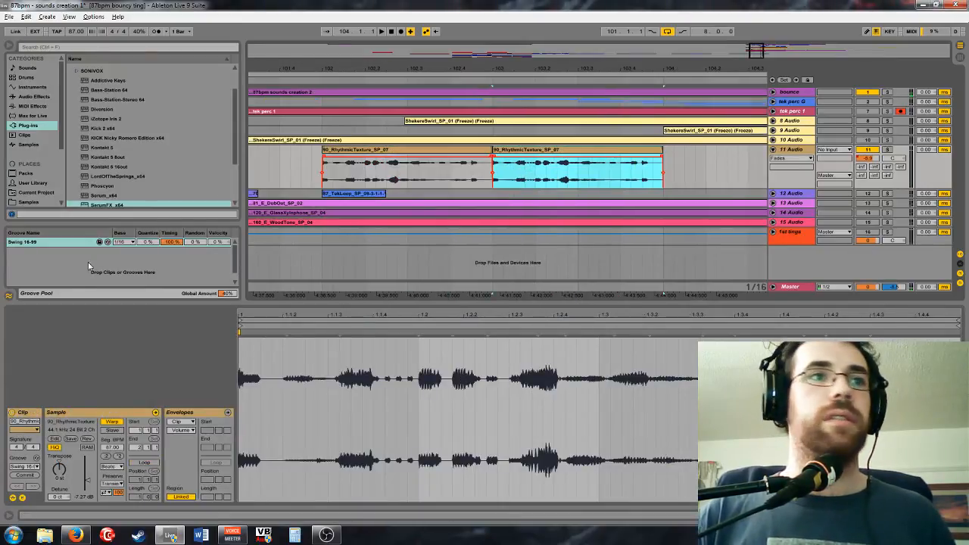
Audition the consolidated clip at bar 102 and transpose it up 12 semitones
left_click(323, 177)
left_click(343, 165)
left_click(350, 150)
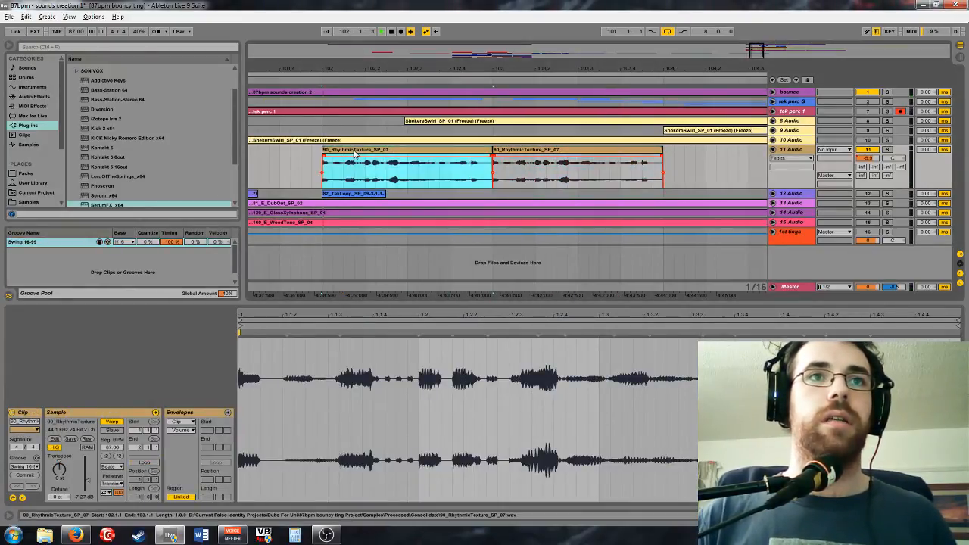
key("space")
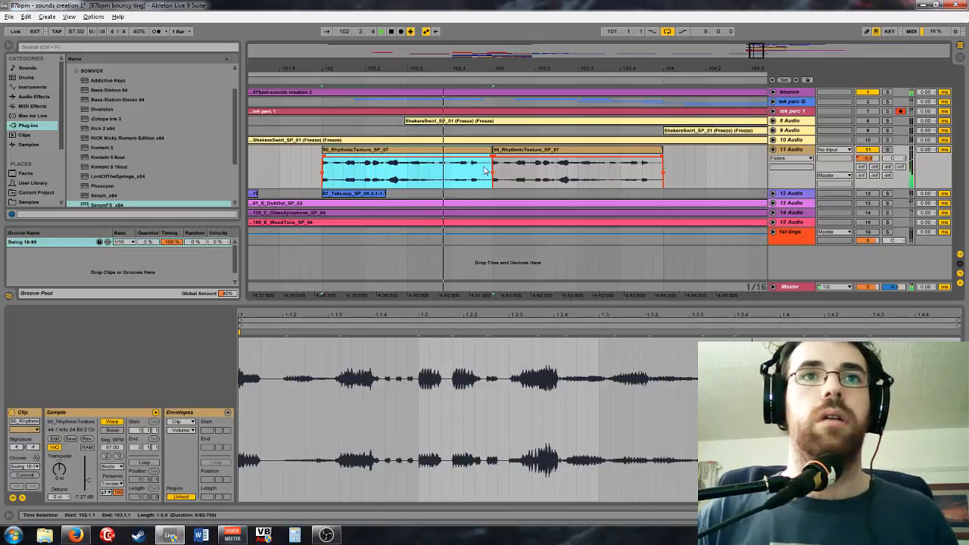
key("space")
left_click(67, 468)
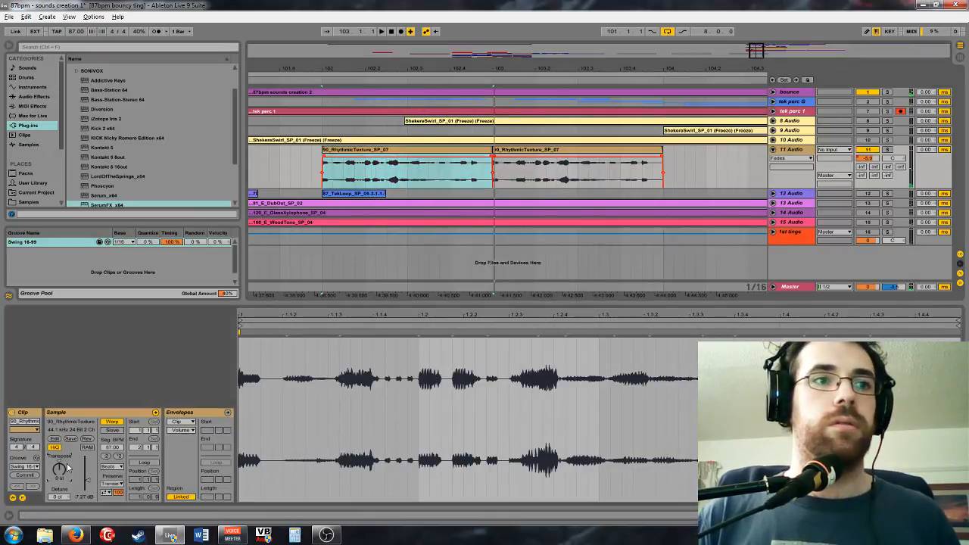
type("12")
key("Return")
Play the clip at bar 102, try the Tones warp mode, and set its warp mode to Complex
key("space")
left_click(112, 467)
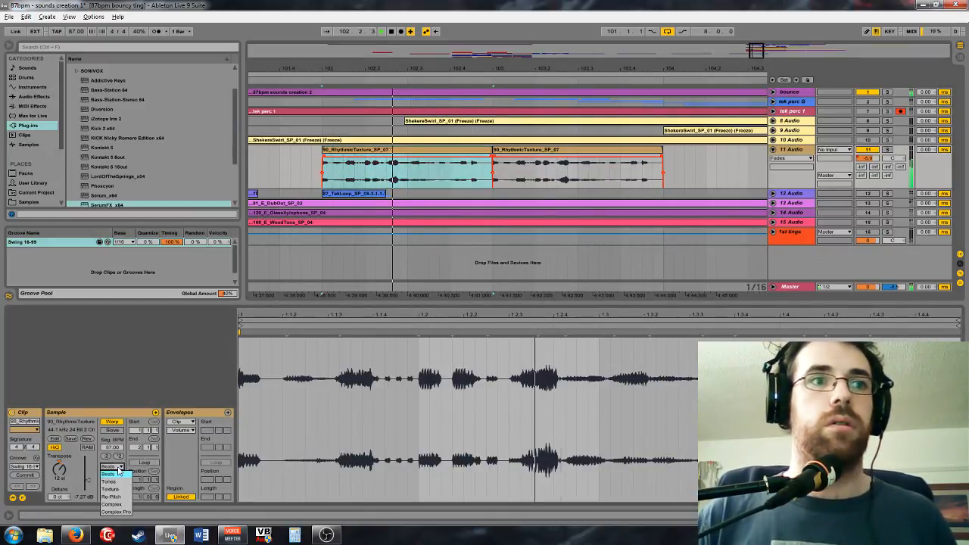
left_click(111, 481)
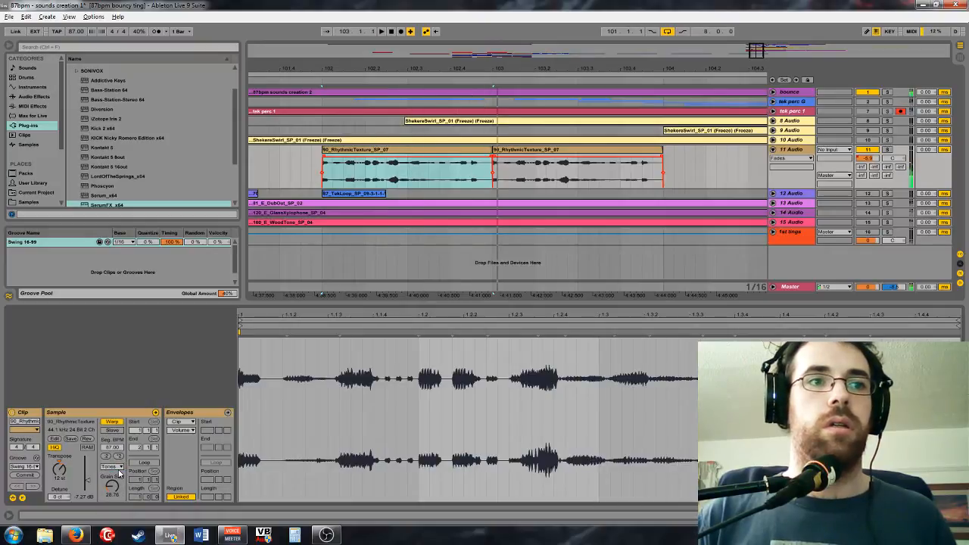
left_click(112, 467)
left_click(111, 503)
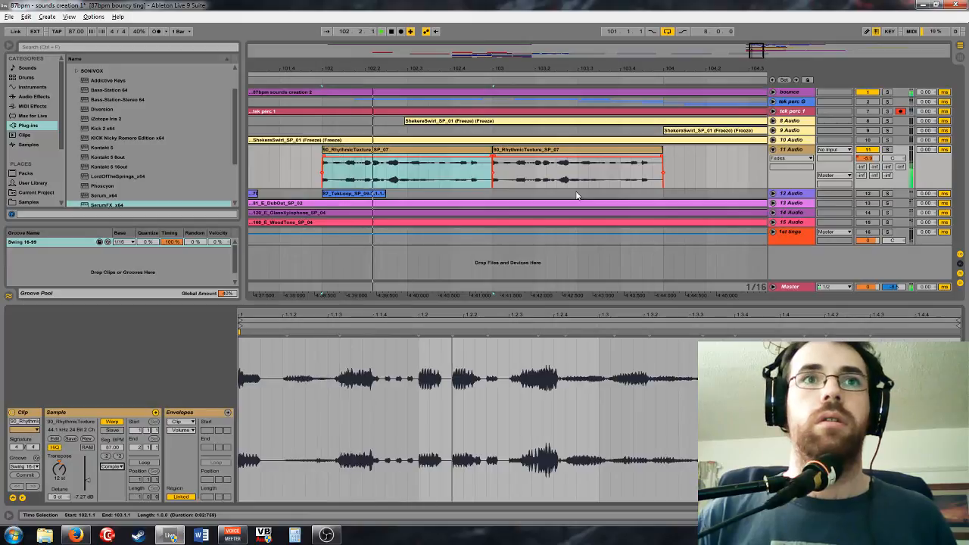
Delete the volume automation on track 11 Audio and add a Spectrum effect to the track
left_click(787, 150)
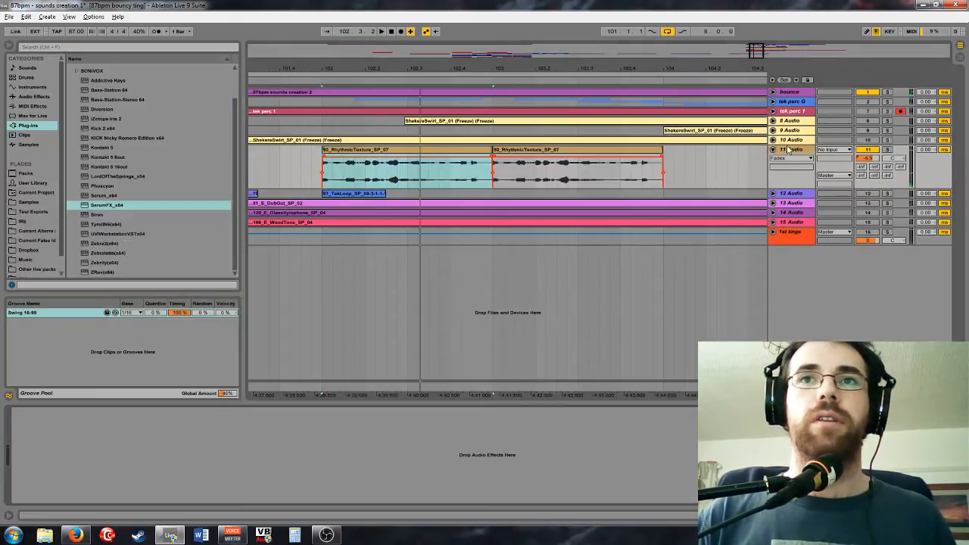
right_click(867, 158)
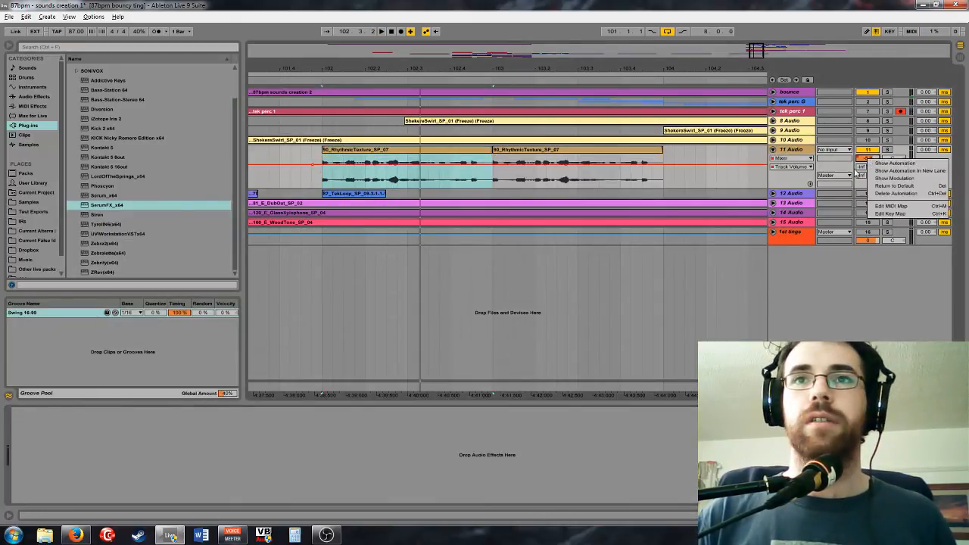
left_click(880, 194)
left_click(34, 97)
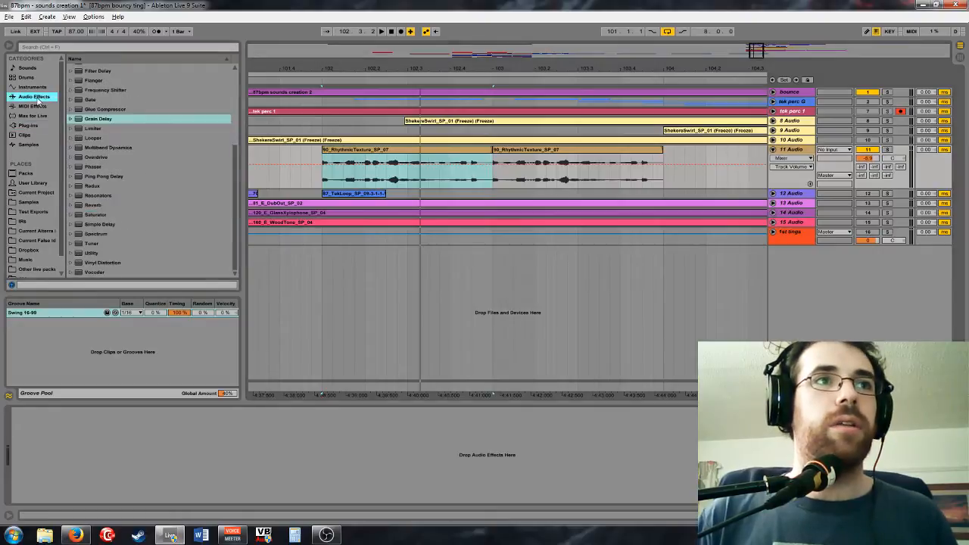
left_click(93, 215)
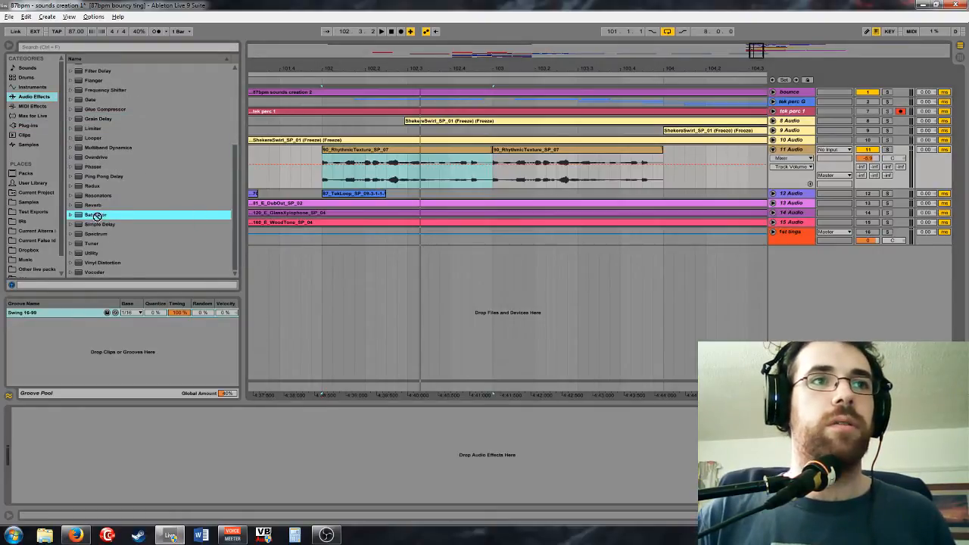
left_click_drag(99, 236, 421, 149)
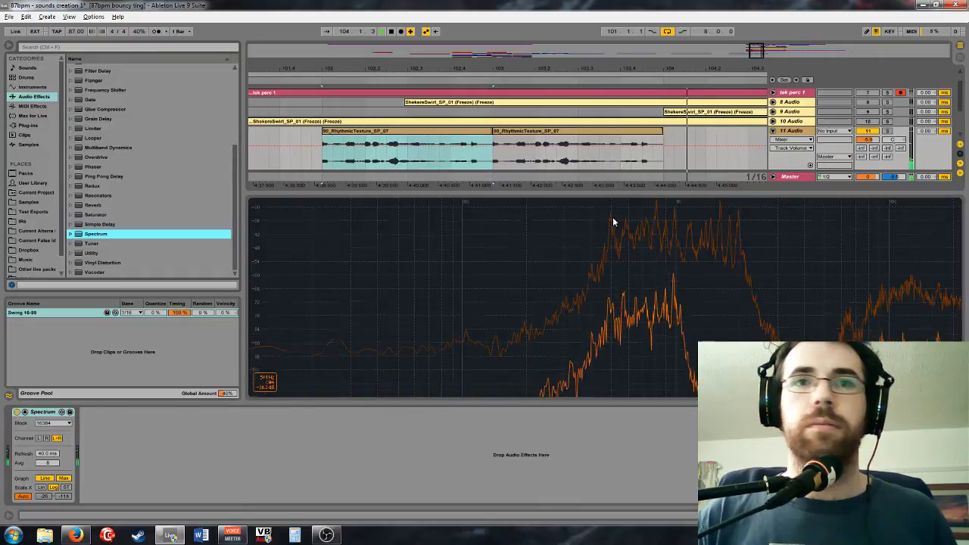
Set the bar 102 clip's transposition to 5 semitones, audition it, and delete the duplicate clip at bar 103
double_click(443, 140)
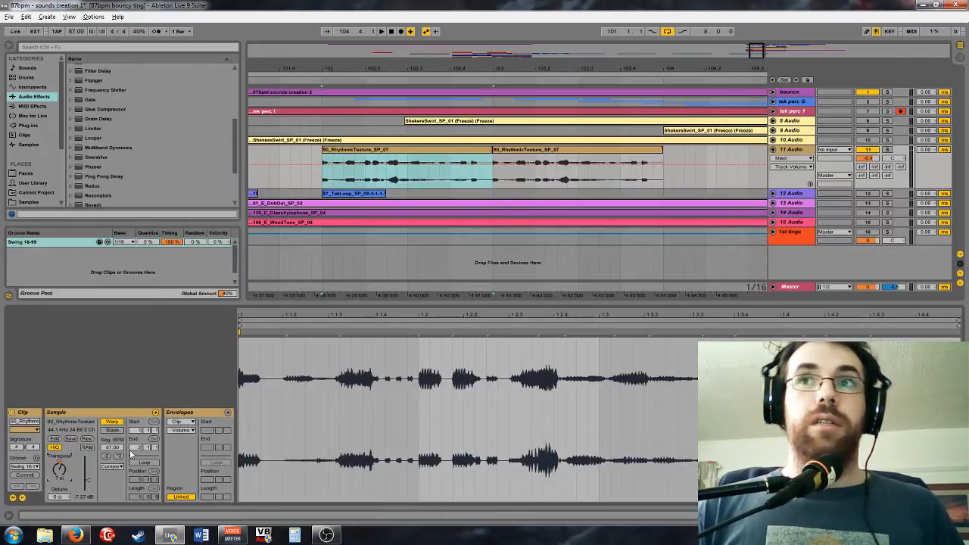
key("space")
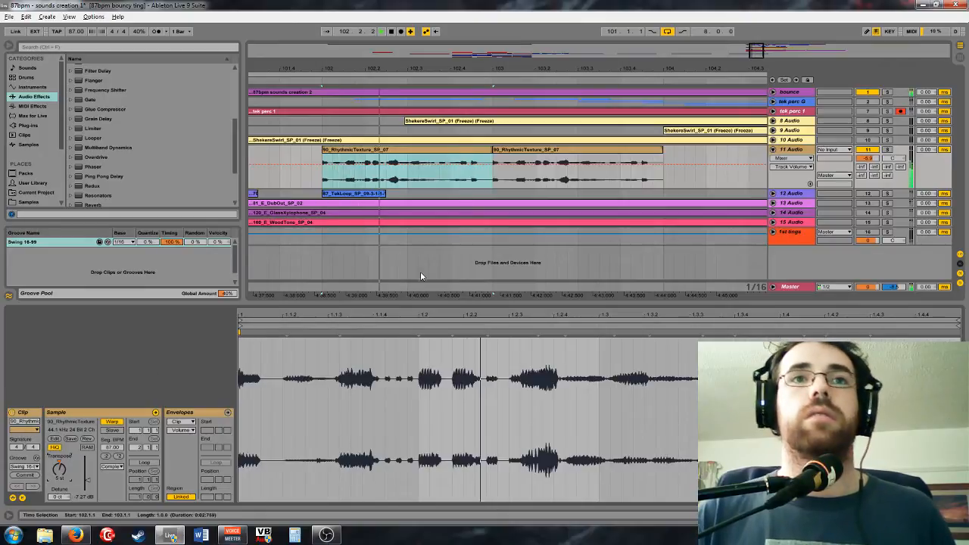
left_click(520, 150)
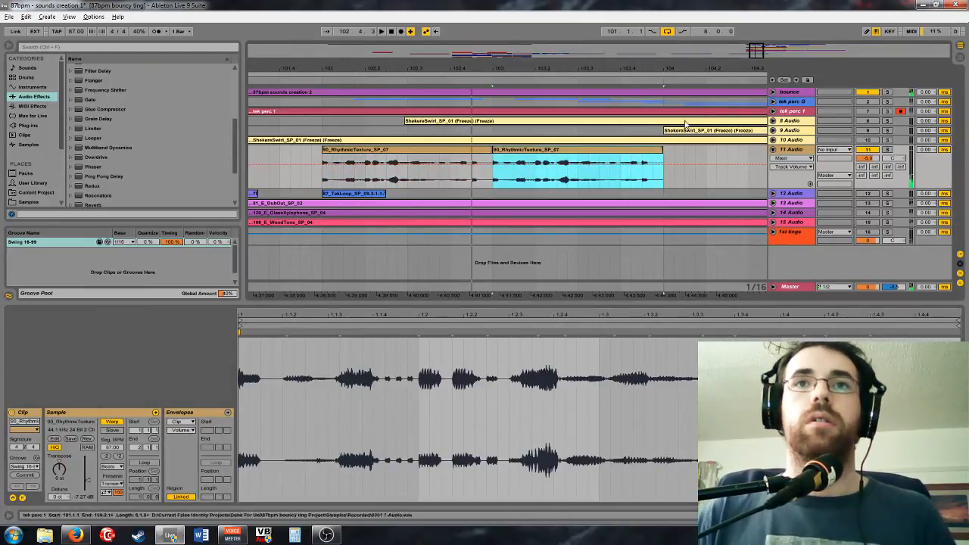
key("Delete")
key("minus")
left_click_drag(530, 69, 530, 74)
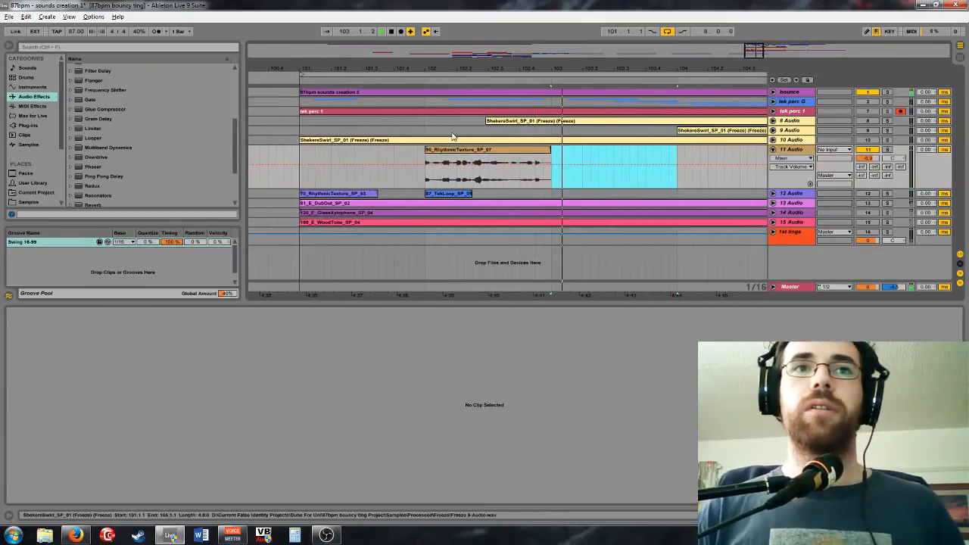
Insert a new audio track below 11 Audio, paste the short 1/32-note slice into it at 102.1.1 and play back
right_click(801, 149)
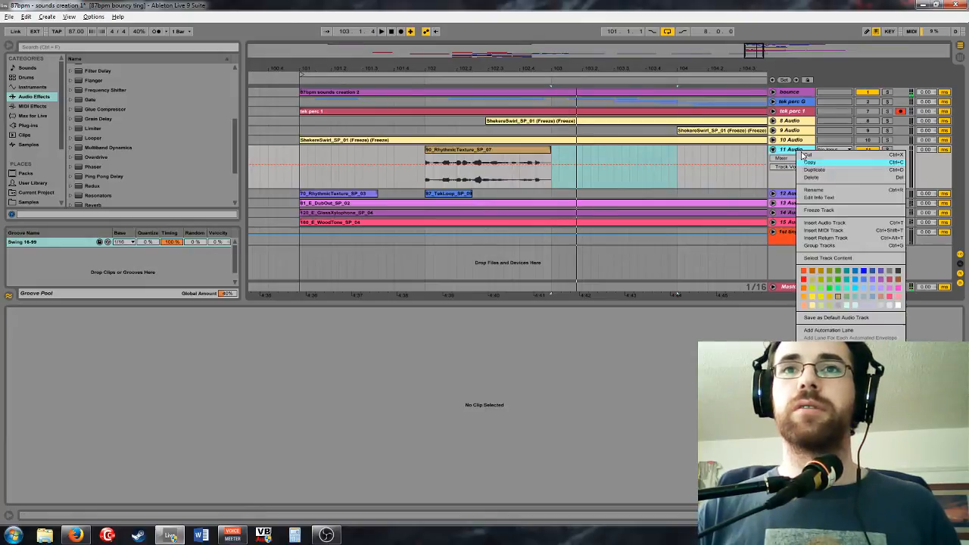
left_click(830, 225)
left_click_drag(426, 180, 430, 180)
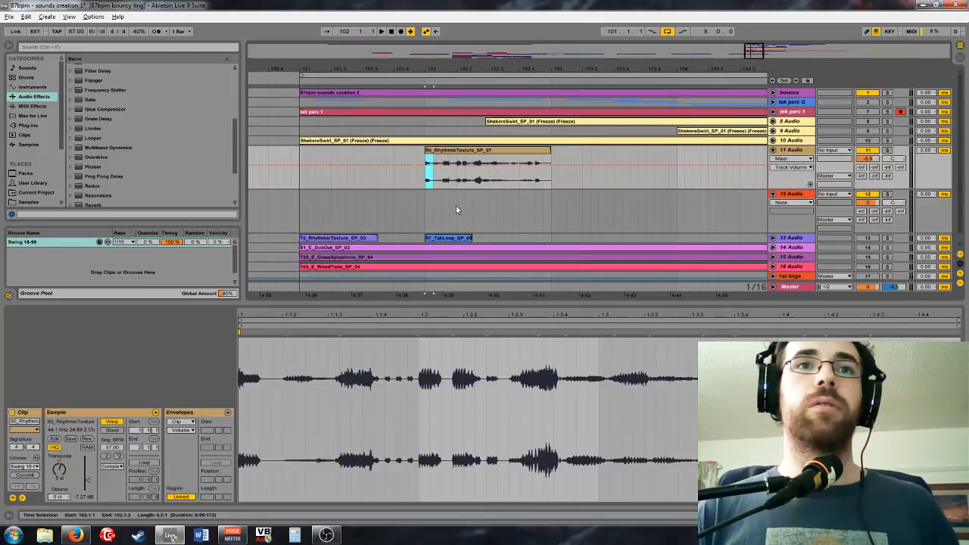
key("ctrl+c")
left_click(427, 213)
key("ctrl+v")
key("space")
key("space")
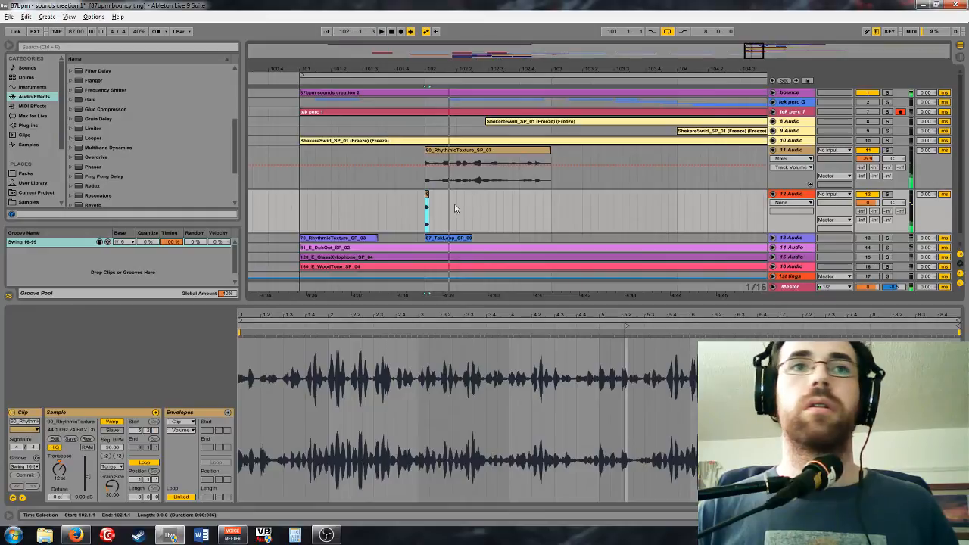
Move the short slice on the new track to 101.1.3 and play back from 101.1.1
left_click(356, 207)
key("ctrl+v")
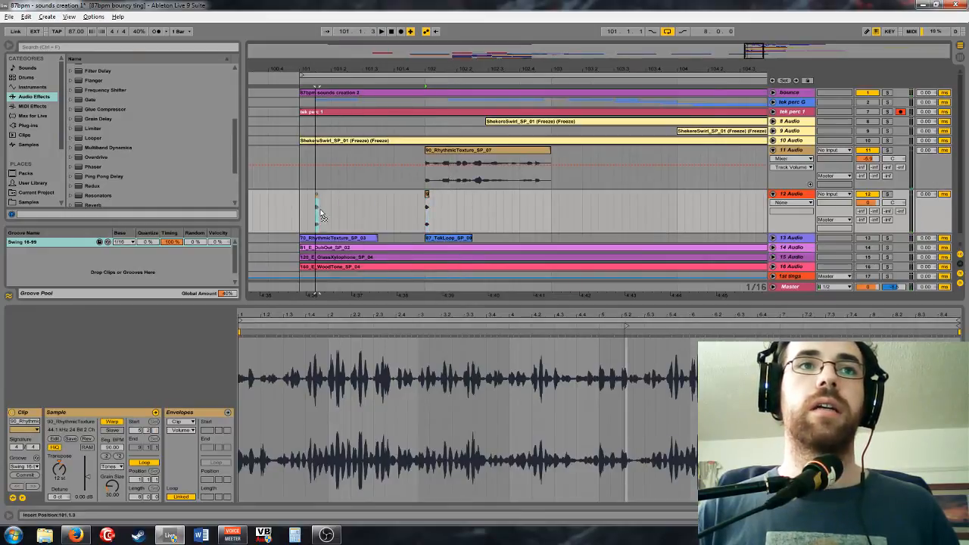
left_click(292, 212)
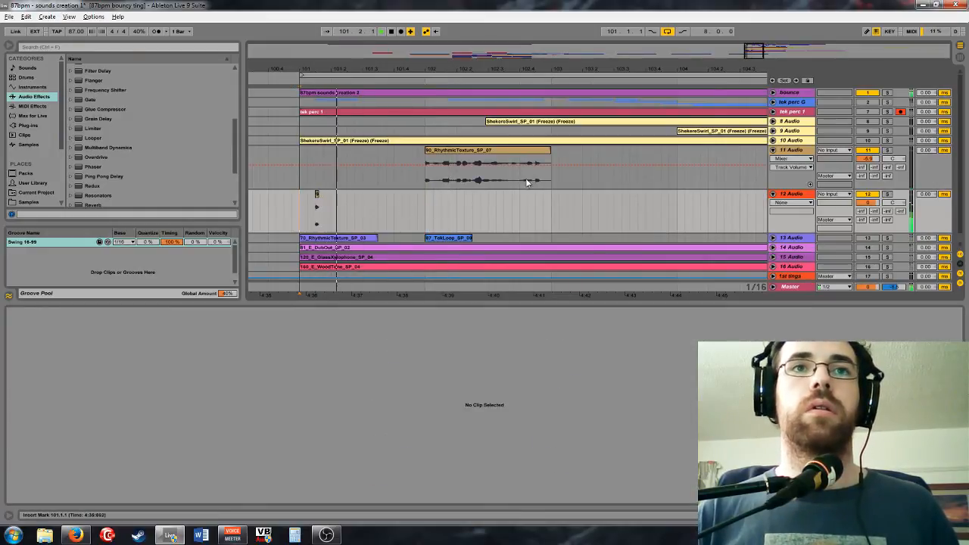
Add a Spectrum effect to track 12 Audio and examine the frequencies of the short slice
left_click(792, 197)
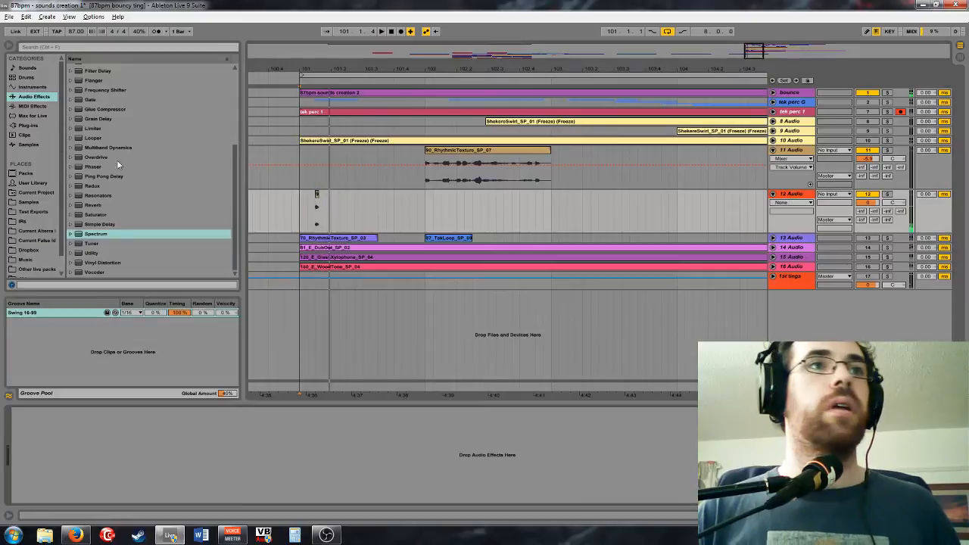
left_click_drag(115, 236, 353, 225)
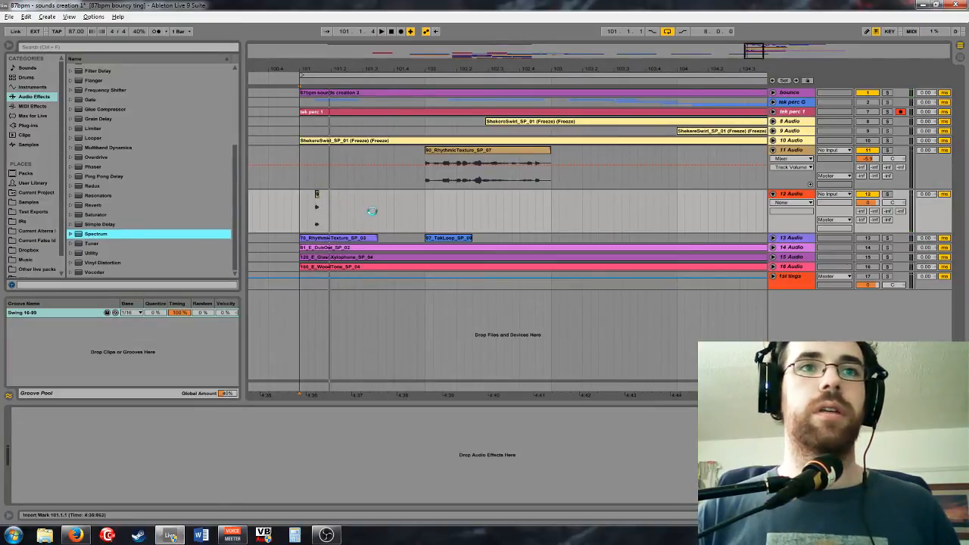
left_click_drag(372, 211, 373, 212)
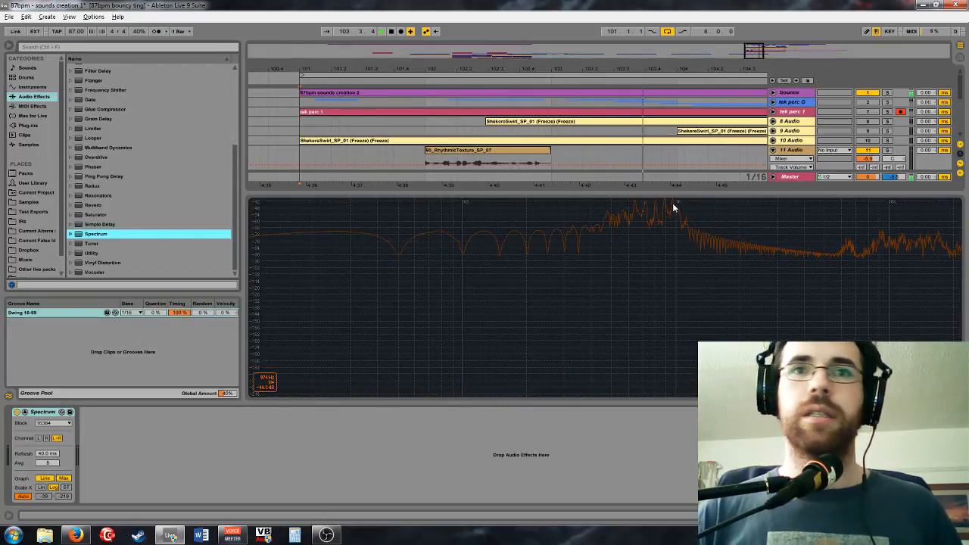
Set the short slice's warp mode to Beats, choose its transient loop mode, and play back from 101.1.1
scroll(461, 151, "down", 5)
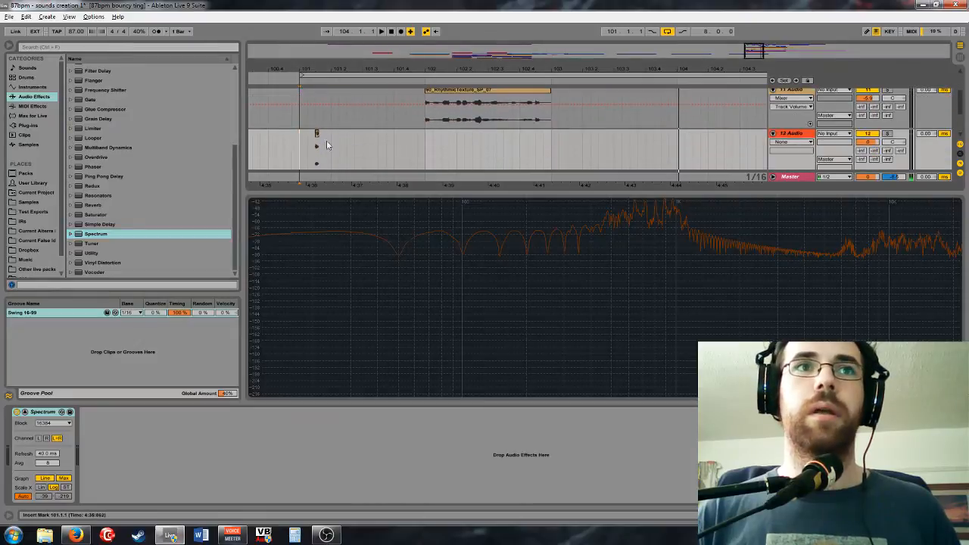
double_click(317, 132)
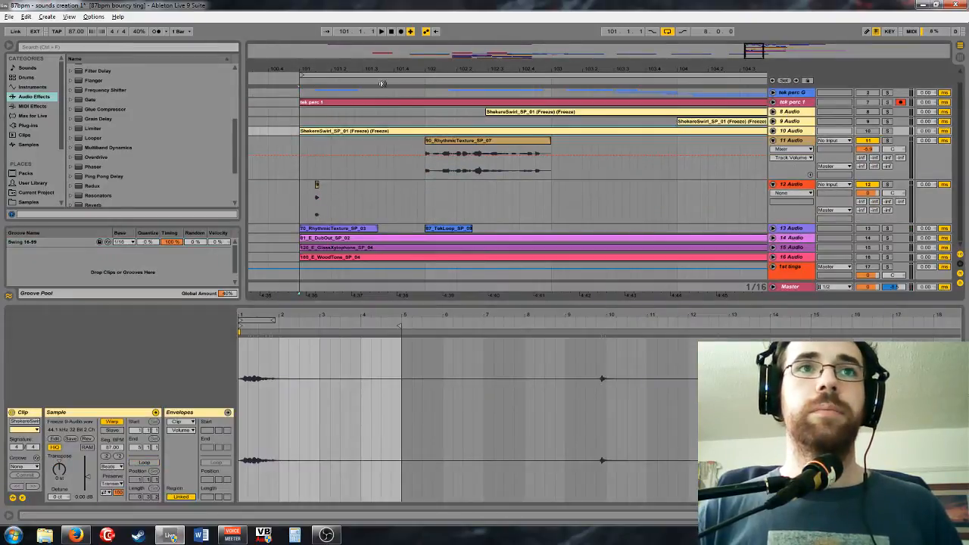
left_click_drag(740, 59, 734, 82)
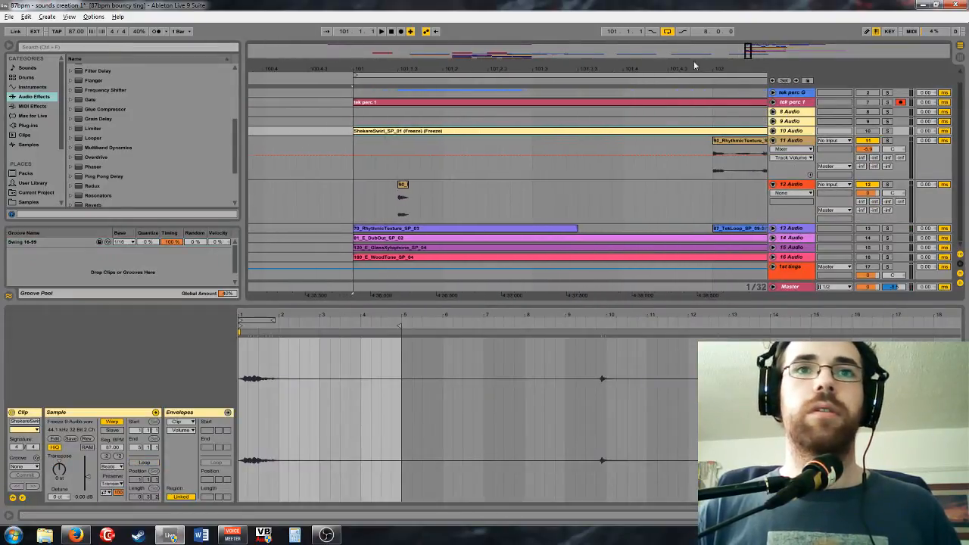
left_click(402, 185)
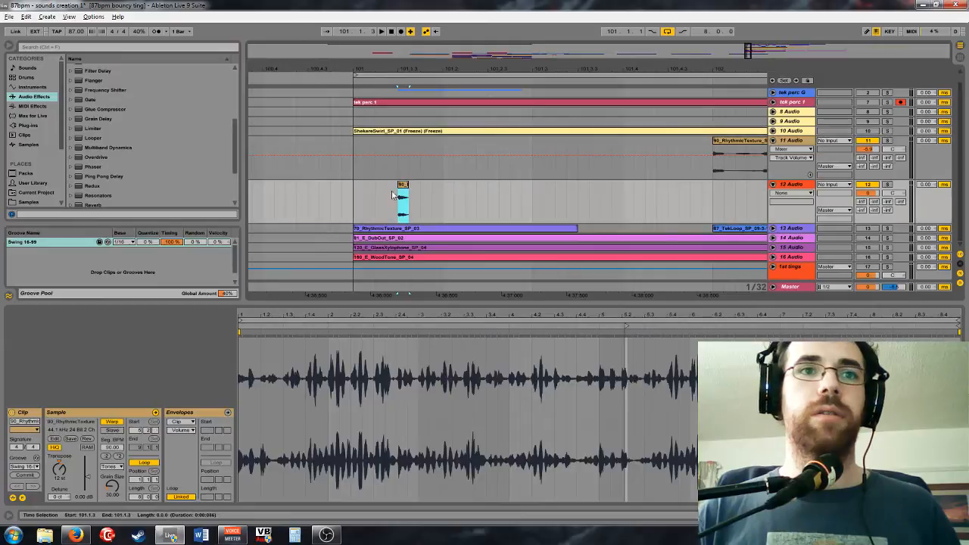
left_click(113, 466)
left_click(115, 475)
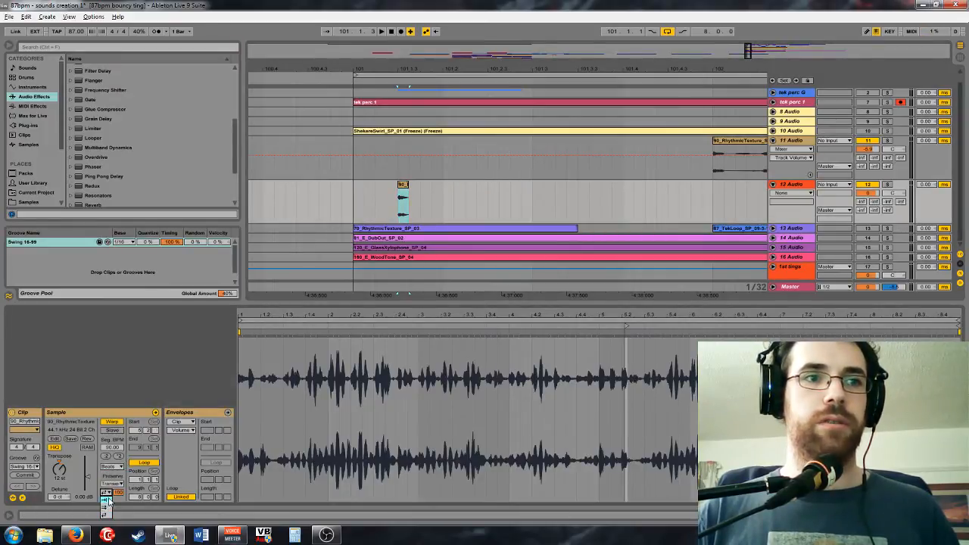
left_click(356, 209)
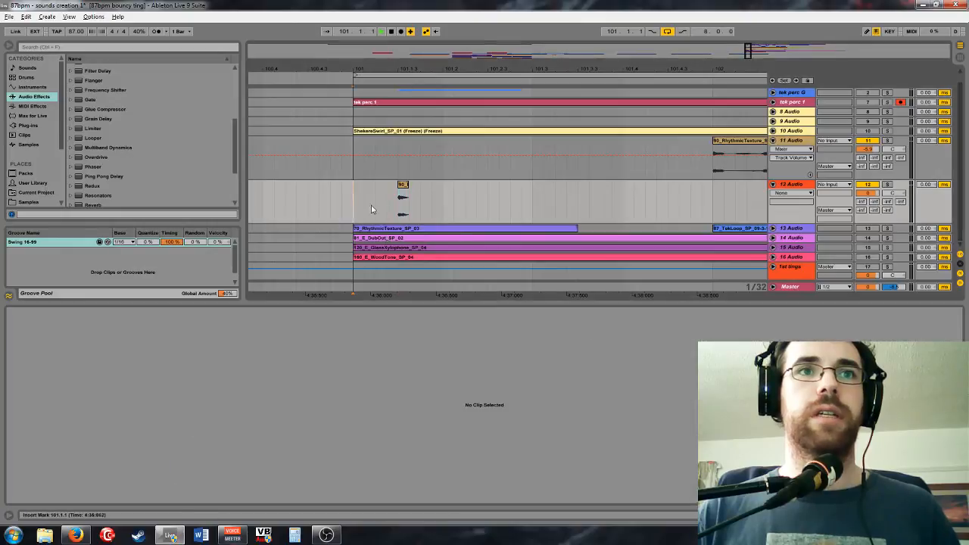
Display the clip fades on 12 Audio, shape the short slice's fade-in and fade-out, and play back from 101.1.1
key("space")
left_click(403, 186)
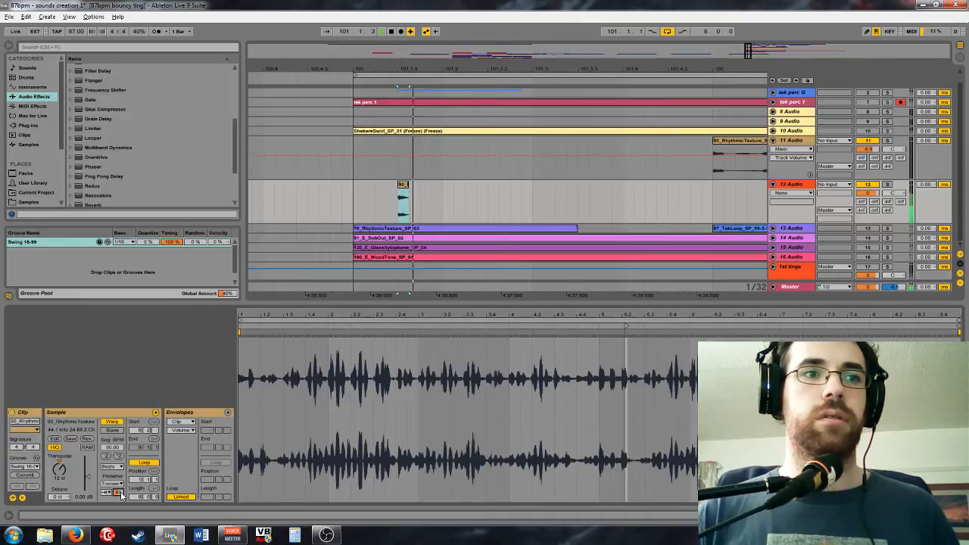
left_click(791, 193)
left_click(784, 202)
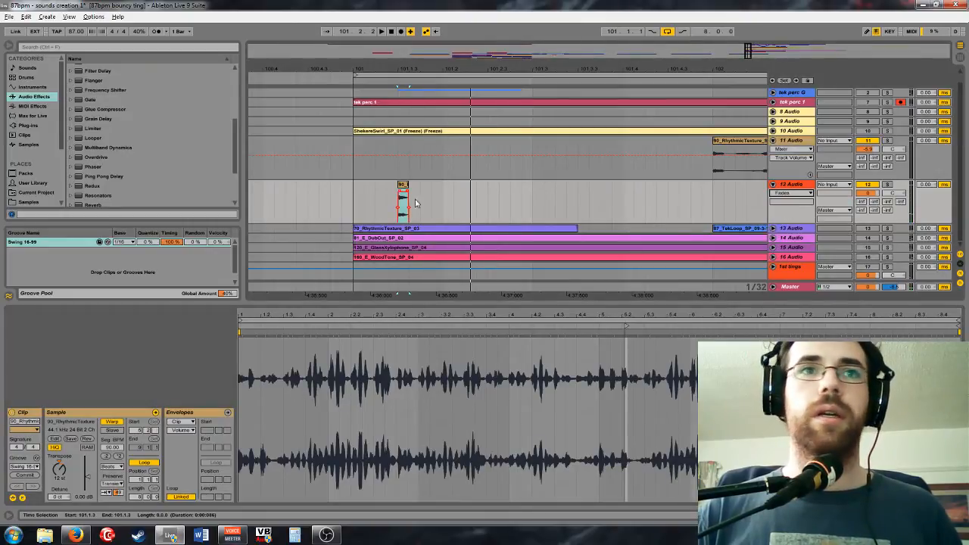
left_click(361, 195)
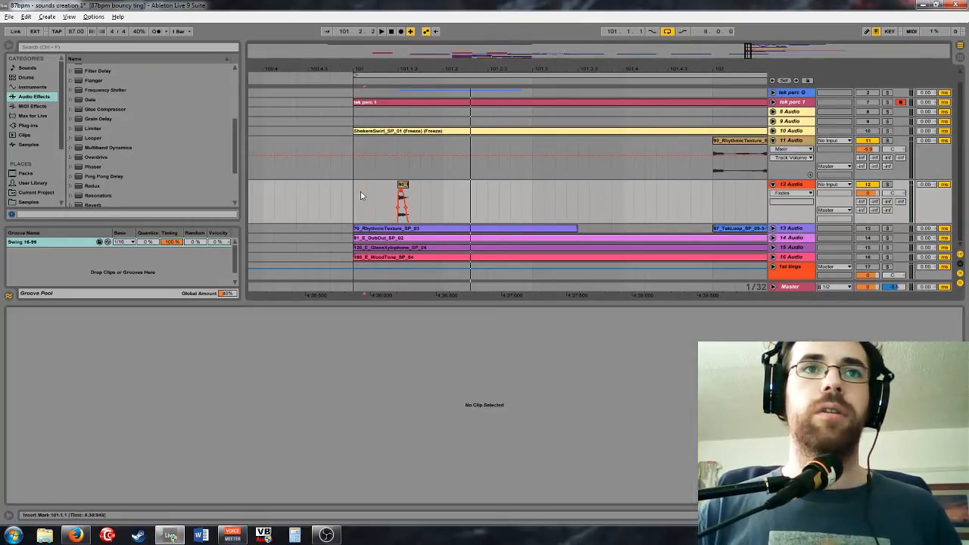
left_click(402, 195)
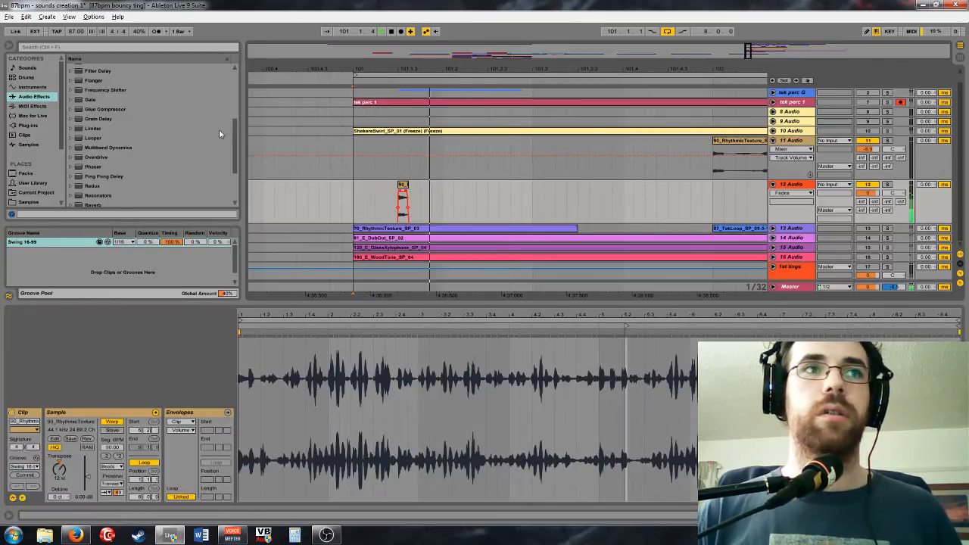
Add the ValhallaFreqEcho_x64 delay plug-in to 12 Audio and raise its delay time to 36.45 ms
left_click(30, 125)
scroll(111, 131, "down", 1)
scroll(111, 131, "up", 3)
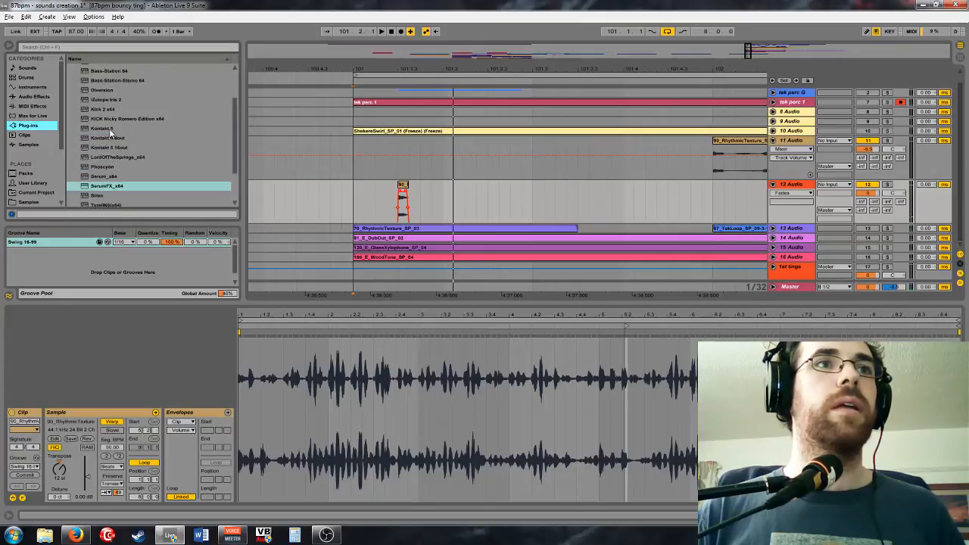
left_click(71, 88)
left_click(70, 78)
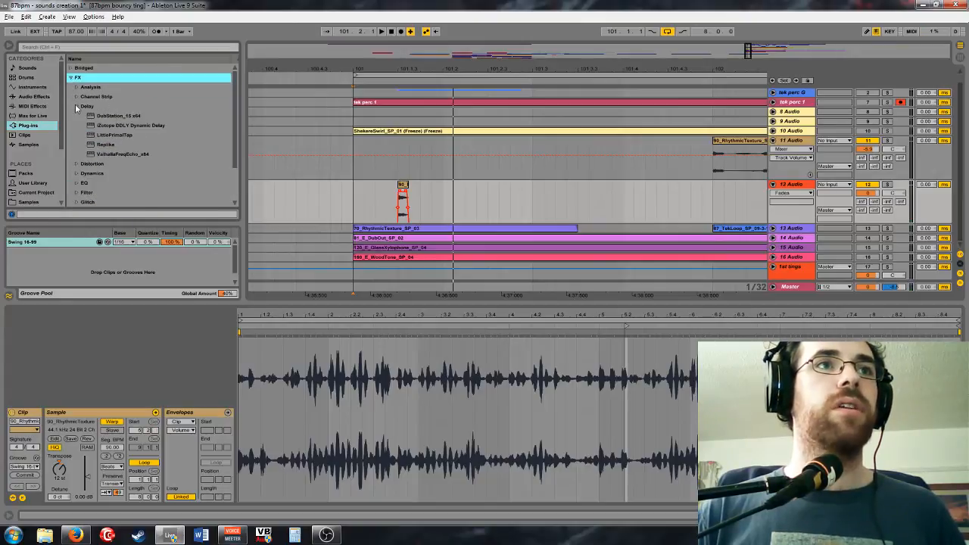
double_click(119, 154)
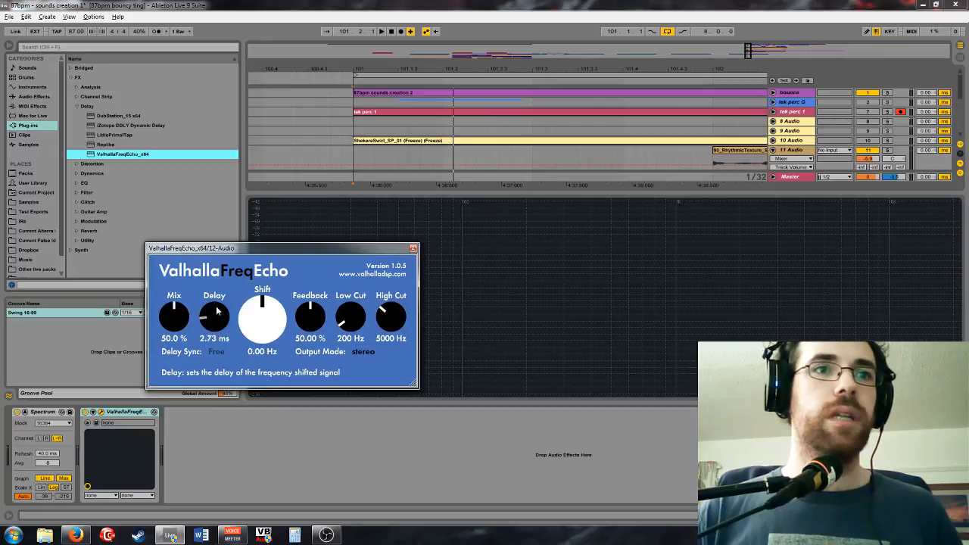
left_click_drag(218, 310, 226, 295)
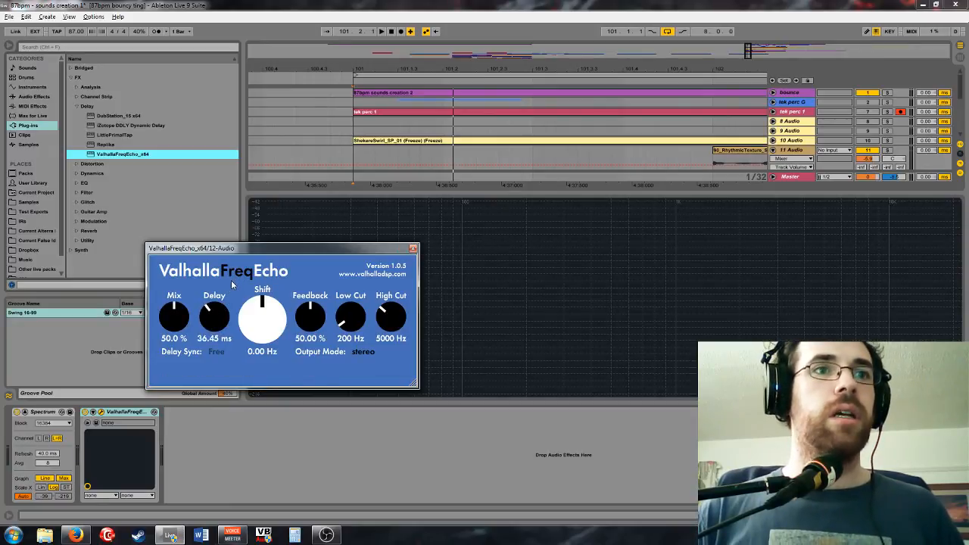
Switch to Calculator and work out the echo time in seconds as 60 divided by 87, divided by 16
left_click(294, 536)
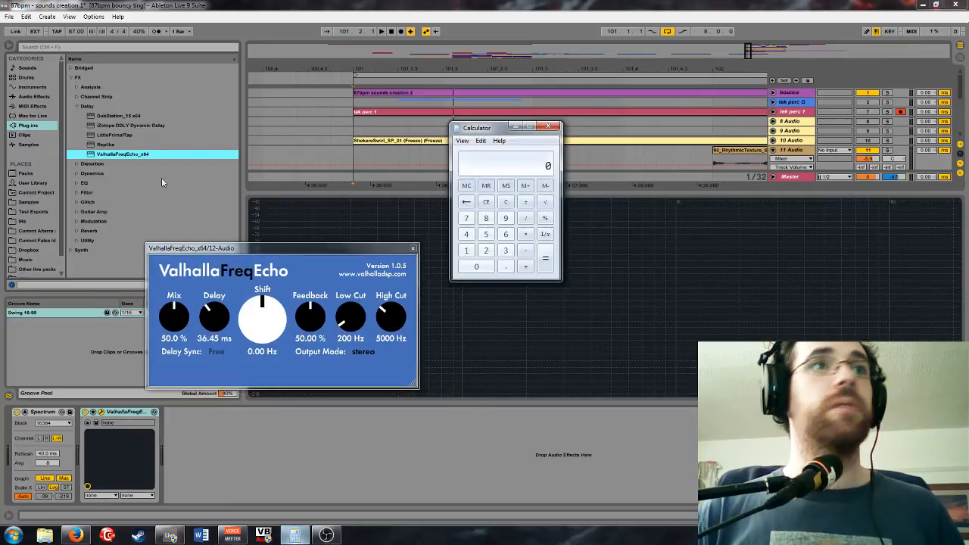
left_click(476, 269)
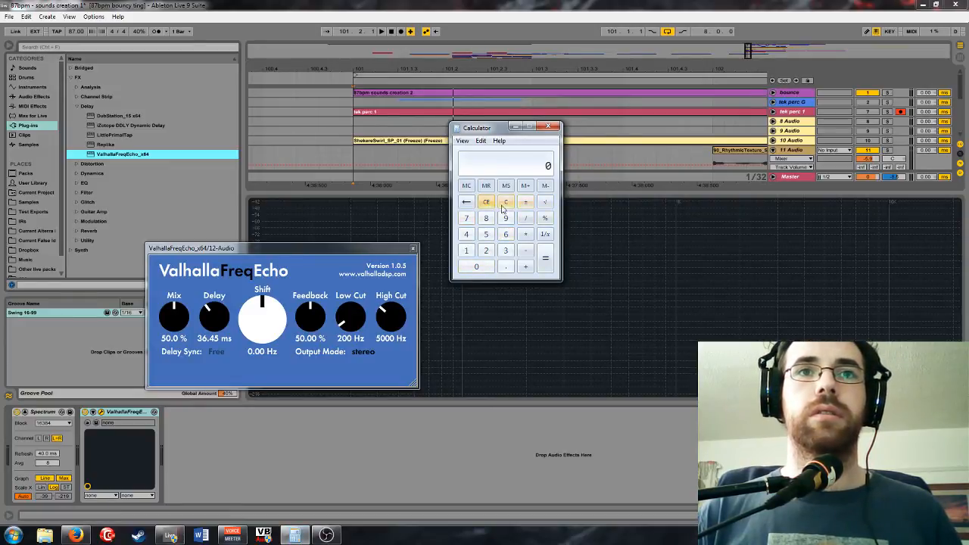
left_click(476, 266)
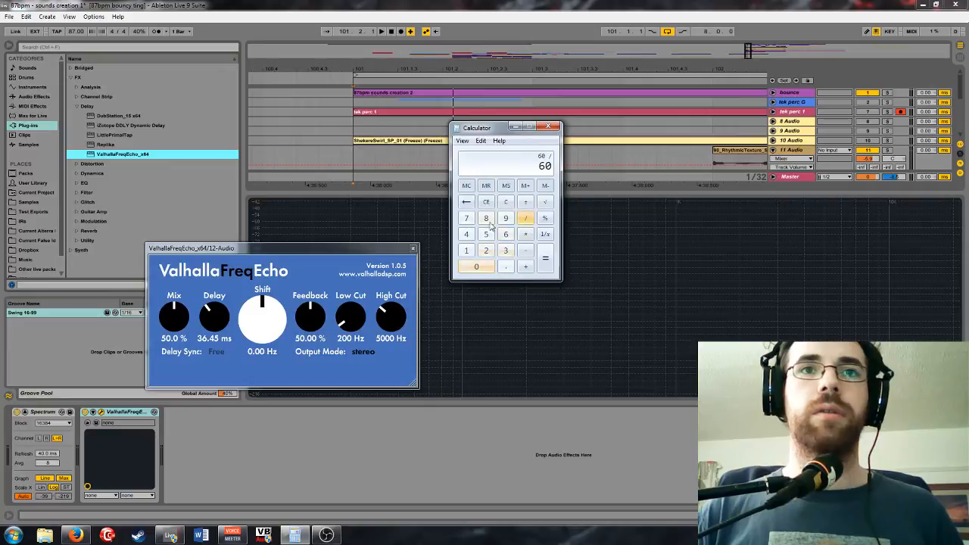
left_click(546, 260)
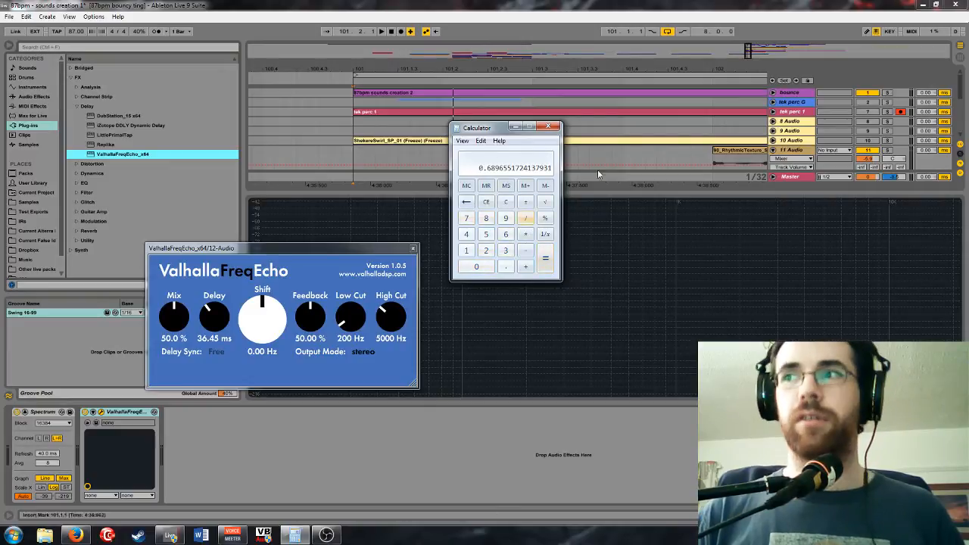
left_click(525, 218)
left_click(468, 251)
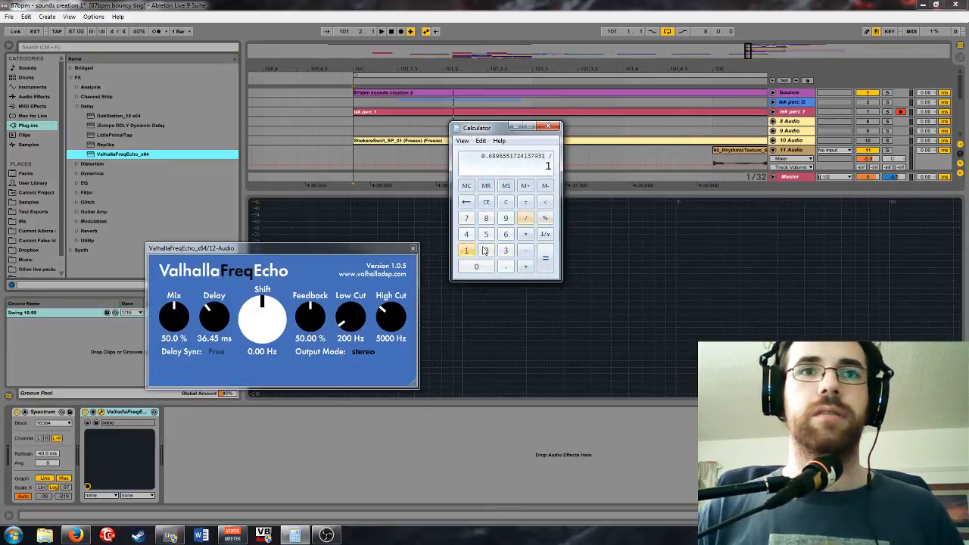
left_click(546, 262)
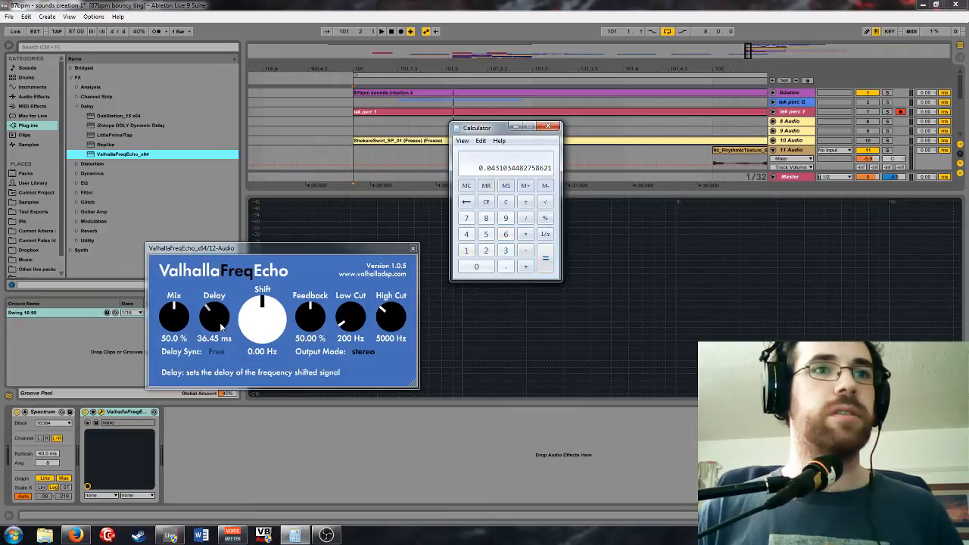
Set ValhallaFreqEcho's delay to 46.09 ms, low cut to 460 Hz, high cut to 5660 Hz and feedback to 42.80%
left_click(211, 340)
left_click(211, 339)
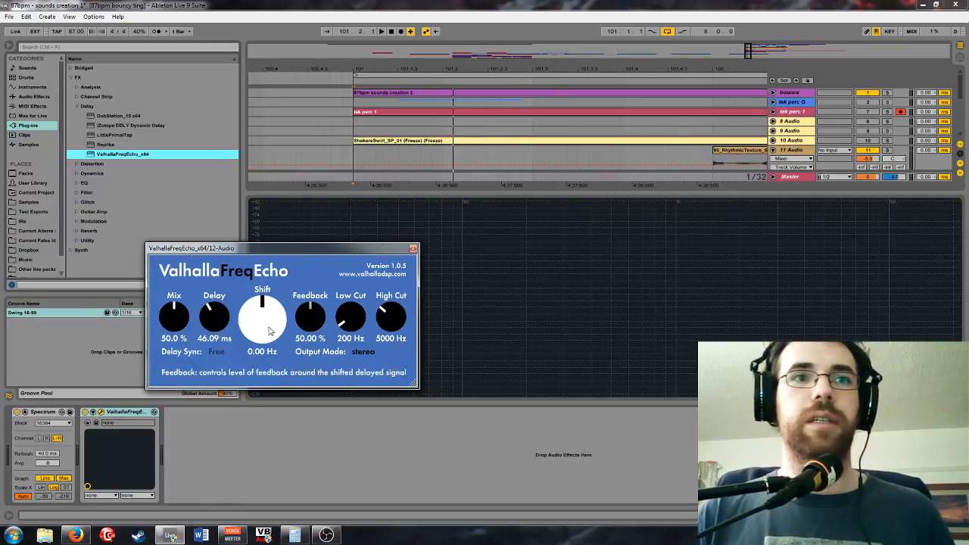
left_click_drag(356, 324, 395, 321)
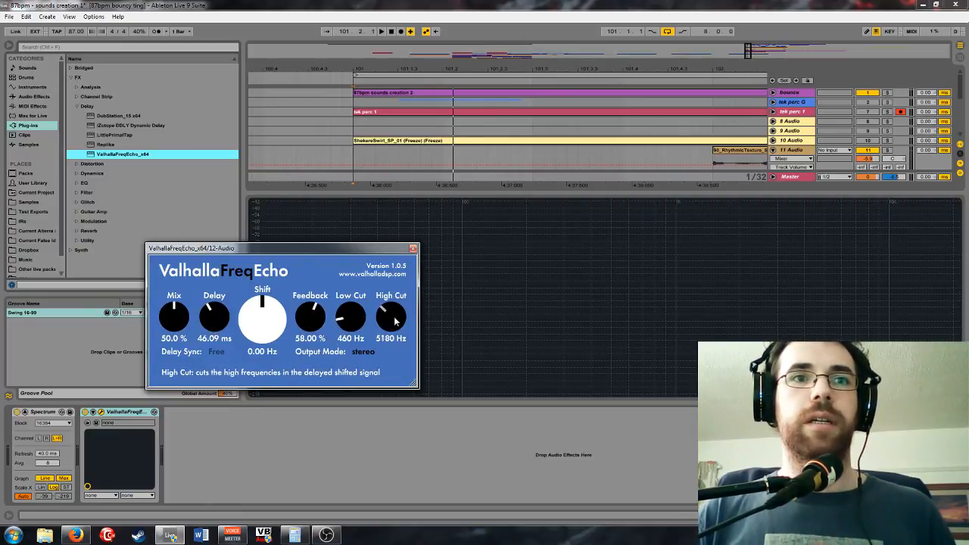
left_click_drag(310, 318, 306, 346)
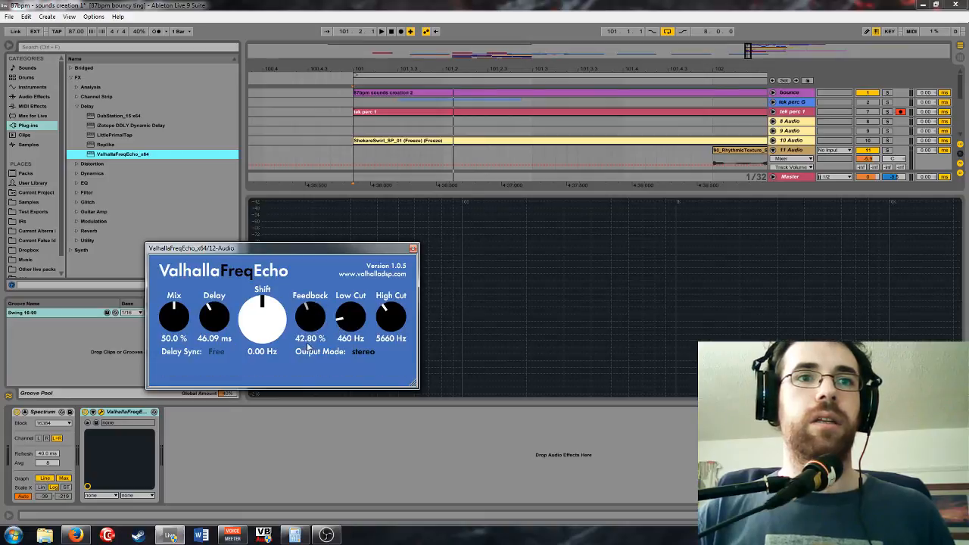
Play back from 101.1.1, set the echo's mix to 41.6% and feedback to 54%, and close the plug-in window
left_click(353, 150)
key("space")
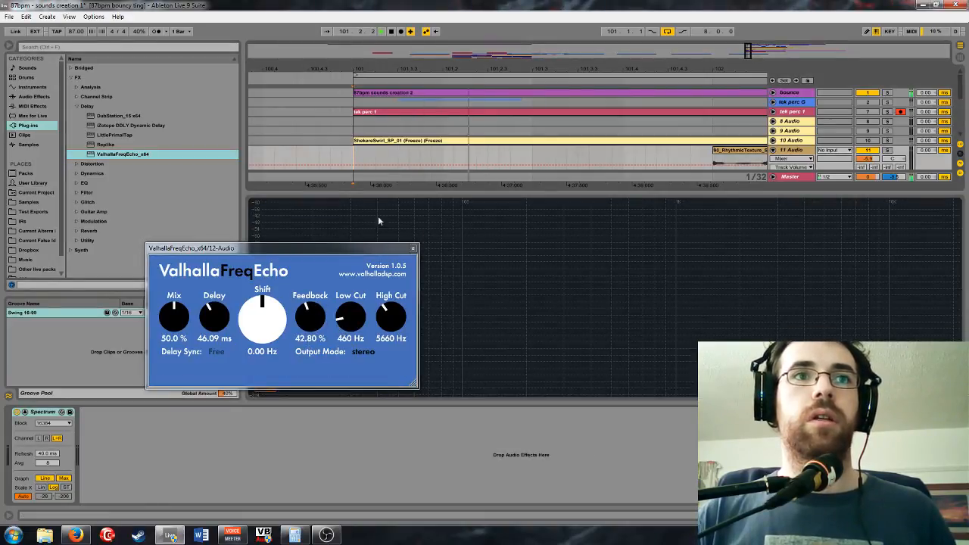
left_click_drag(183, 318, 181, 331)
left_click_drag(306, 342, 309, 330)
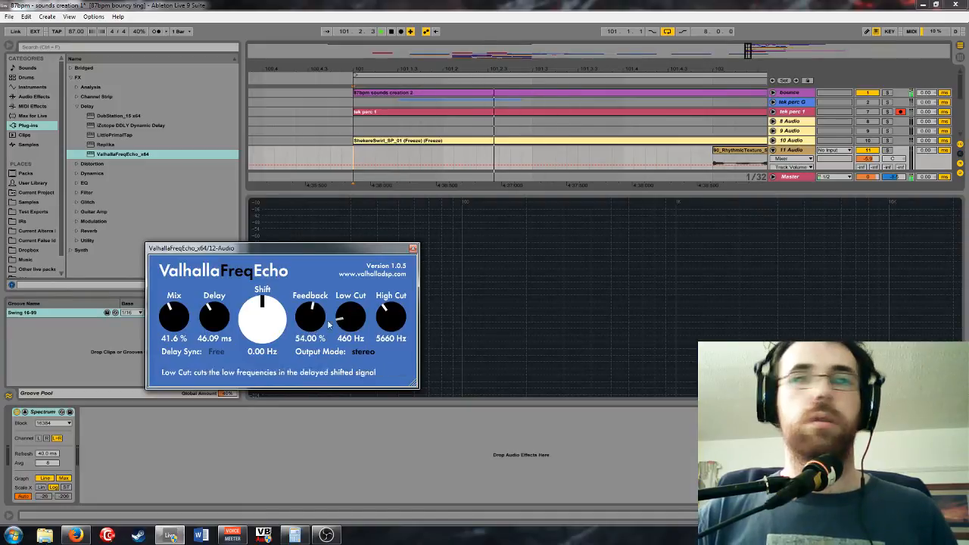
left_click(413, 248)
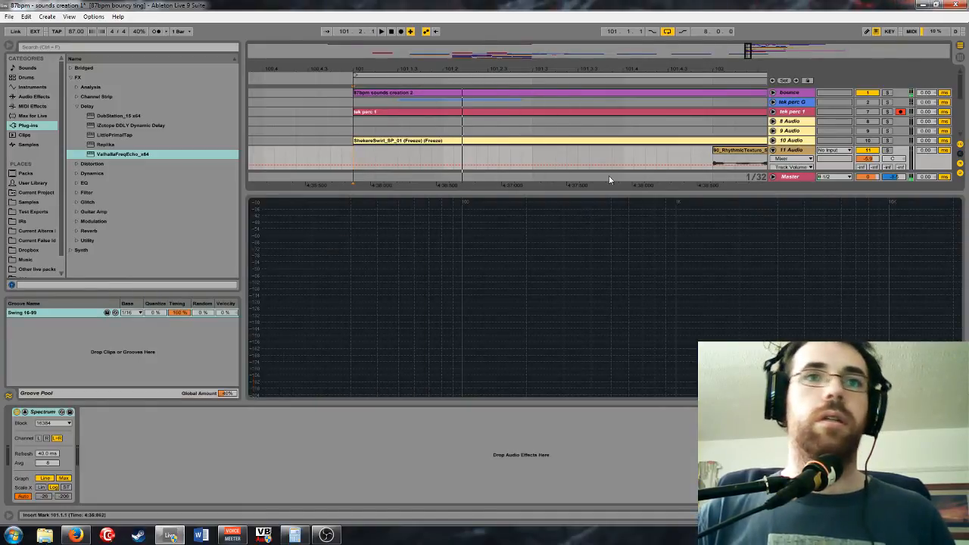
Remove the Spectrum effects from 11 Audio and 12 Audio
key("Delete")
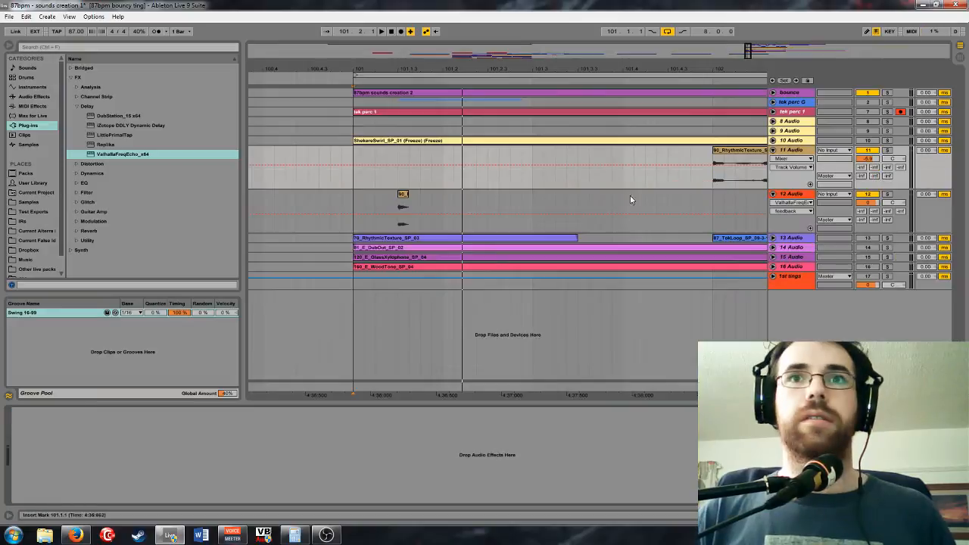
left_click(800, 196)
left_click(43, 412)
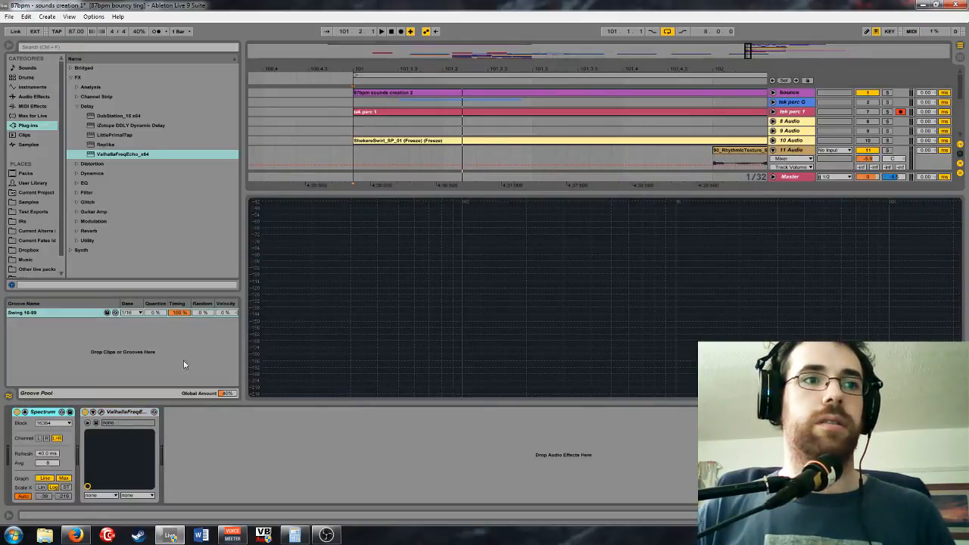
key("Delete")
Add the 2016 Stereo Room reverb after ValhallaFreqEcho on 12 Audio
left_click(77, 231)
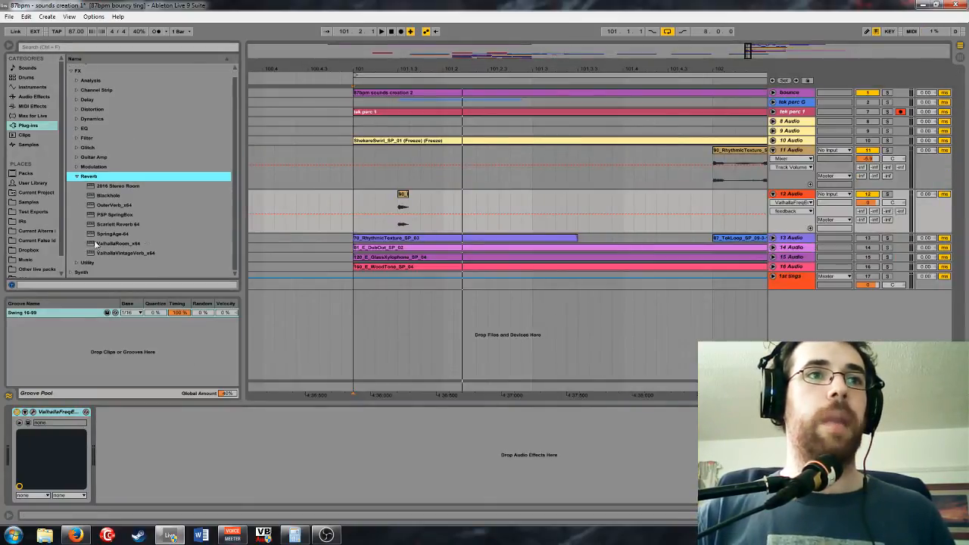
left_click_drag(109, 186, 144, 427)
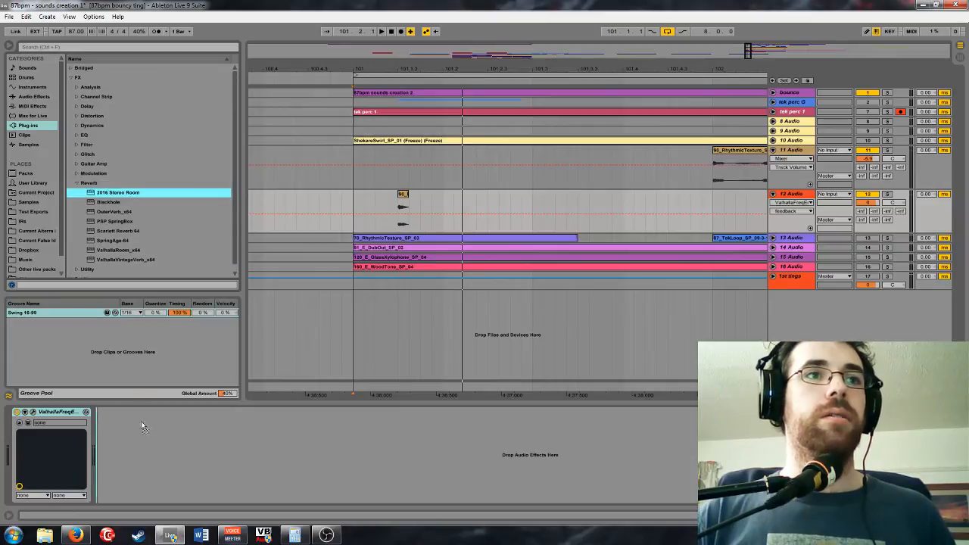
left_click_drag(401, 226, 401, 226)
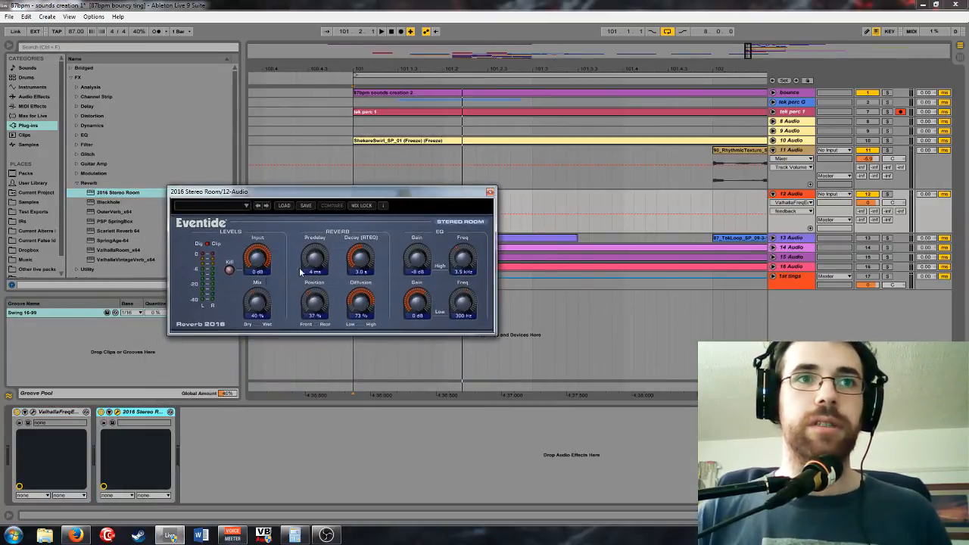
Set the reverb's predelay to 27 ms, decay 15.5 s, diffusion 83%, low gain -8 dB at 271 Hz and mix 66%, and play back
left_click_drag(316, 261, 321, 238)
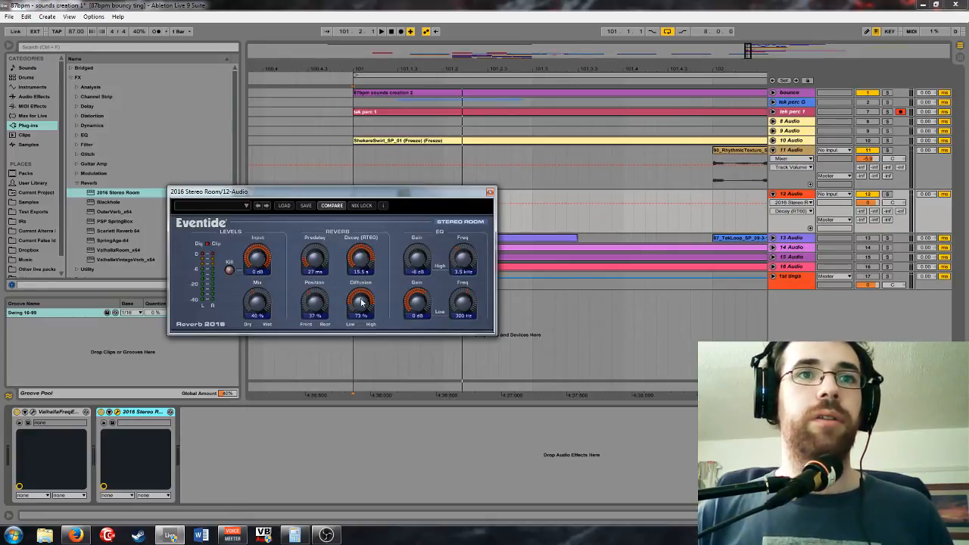
left_click_drag(362, 302, 327, 283)
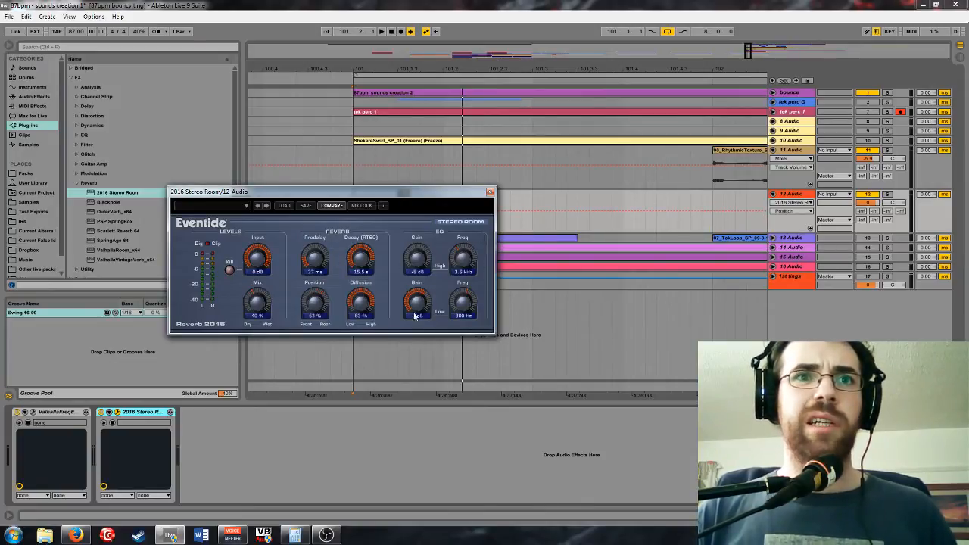
left_click_drag(415, 315, 414, 324)
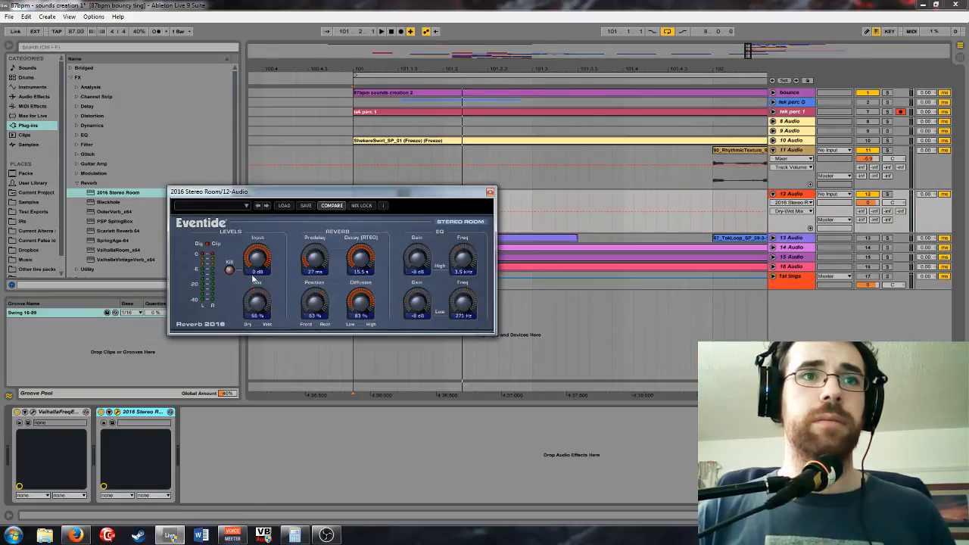
key("space")
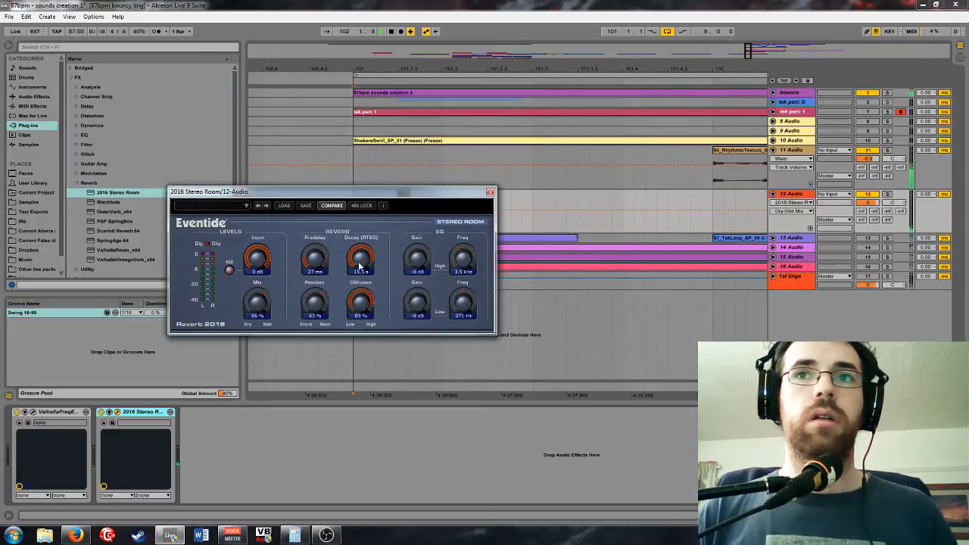
left_click_drag(413, 199, 413, 252)
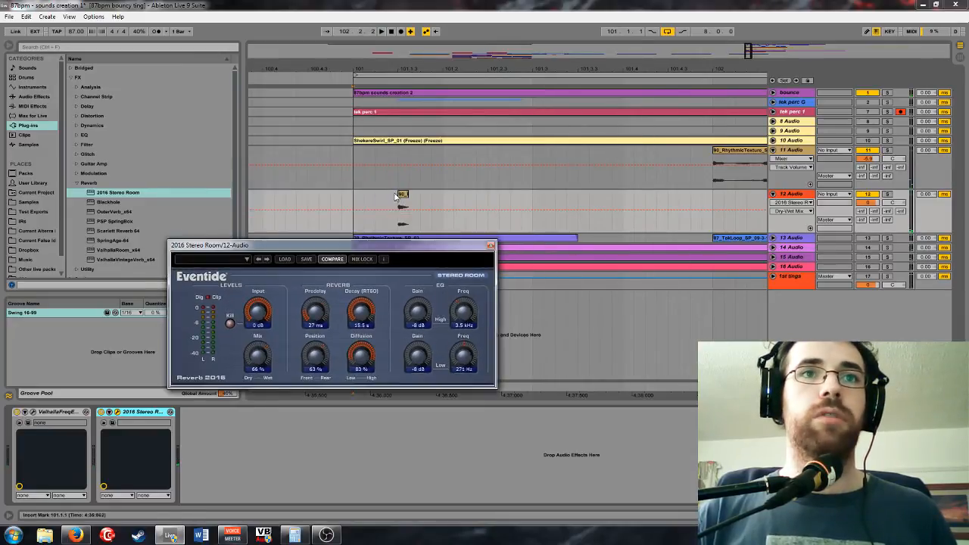
Add the Saturation Knob distortion before ValhallaFreqEcho on 12 Audio, adjust its saturation amount, and play back
left_click(78, 117)
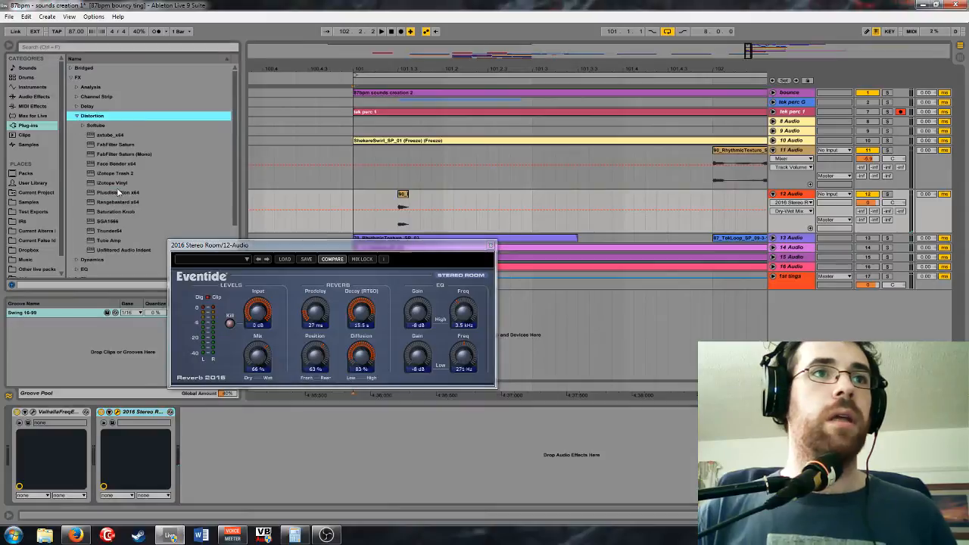
left_click_drag(119, 212, 20, 407)
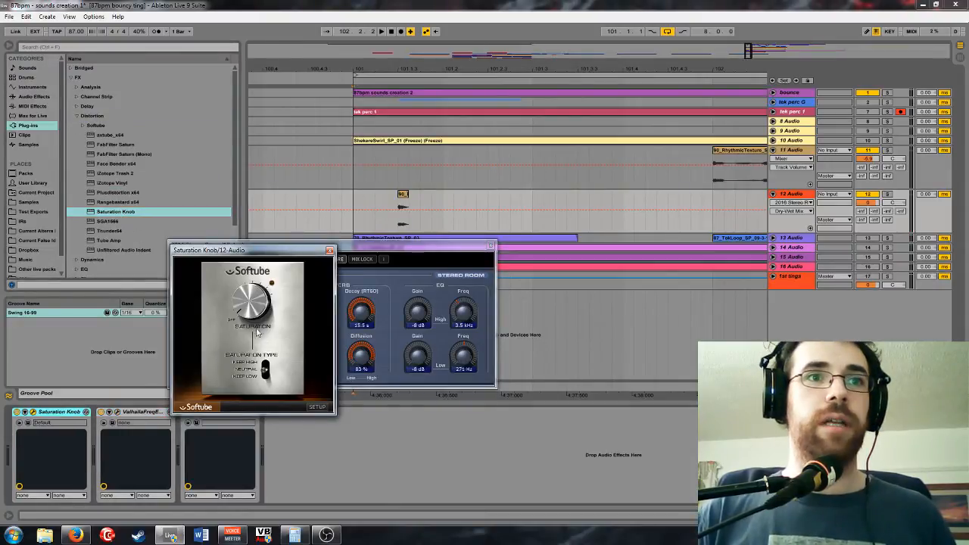
left_click(246, 294)
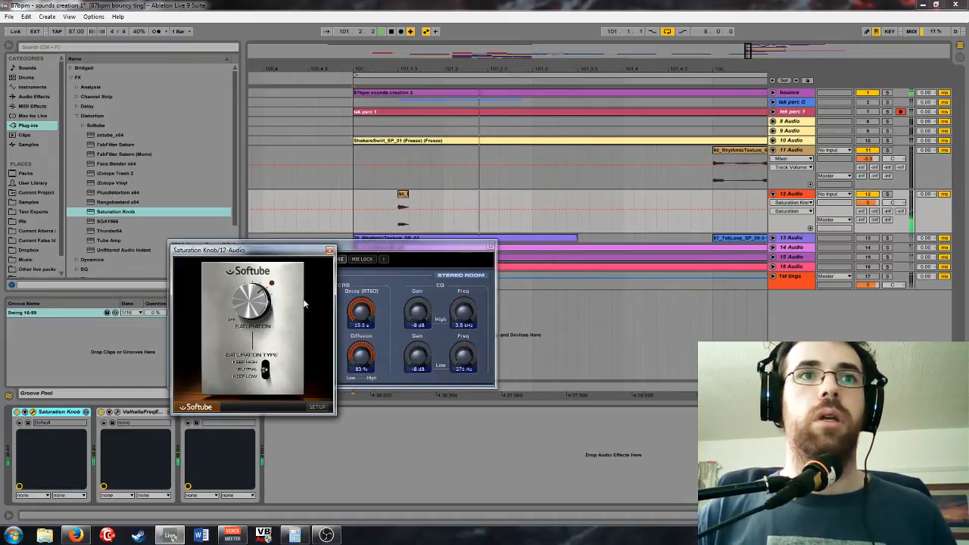
Display the fade curves on 12 Audio, close the plug-in windows and stop playback
left_click(792, 202)
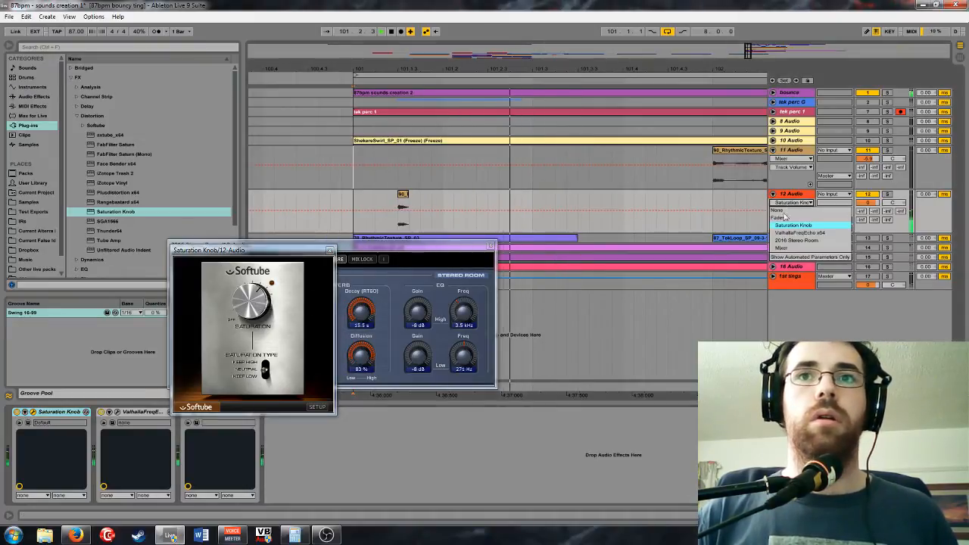
left_click(791, 215)
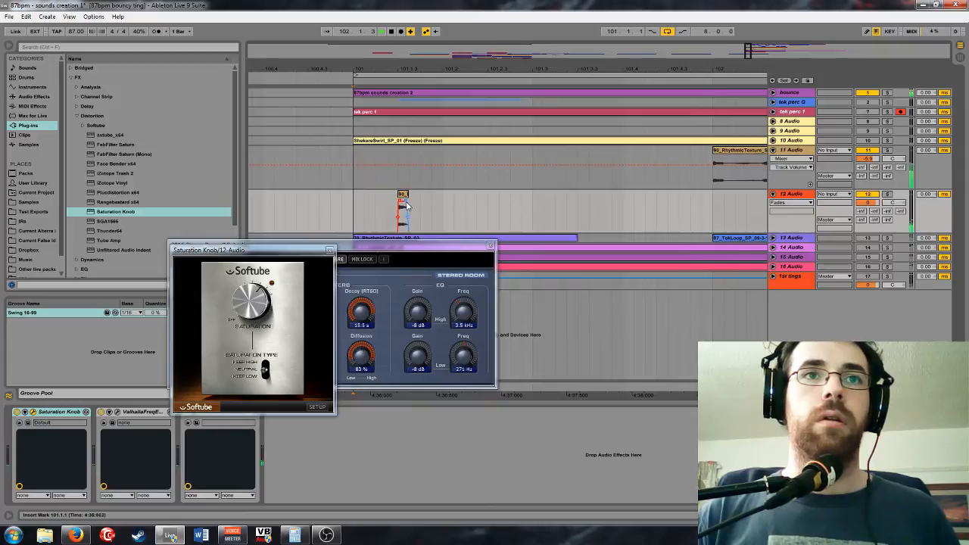
left_click(386, 250)
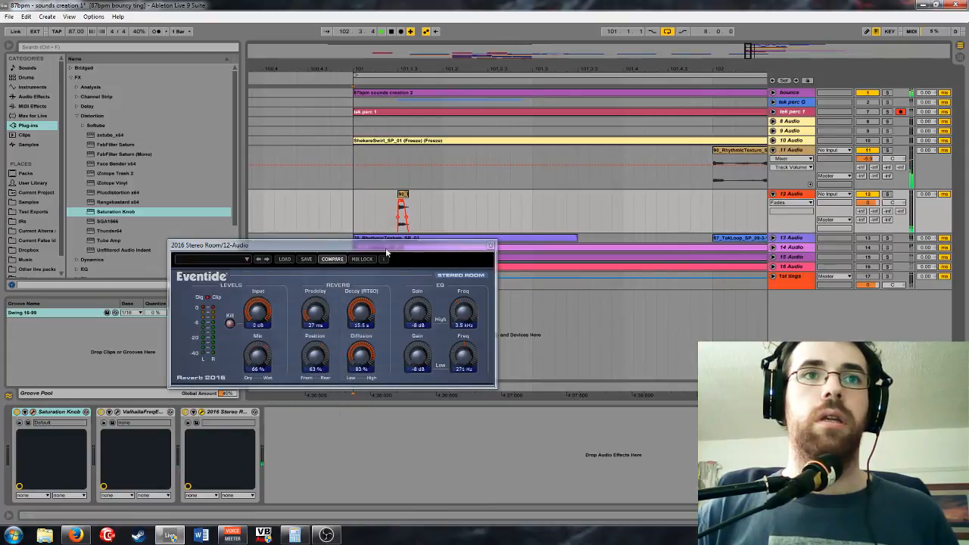
left_click(490, 246)
left_click_drag(750, 57, 743, 99)
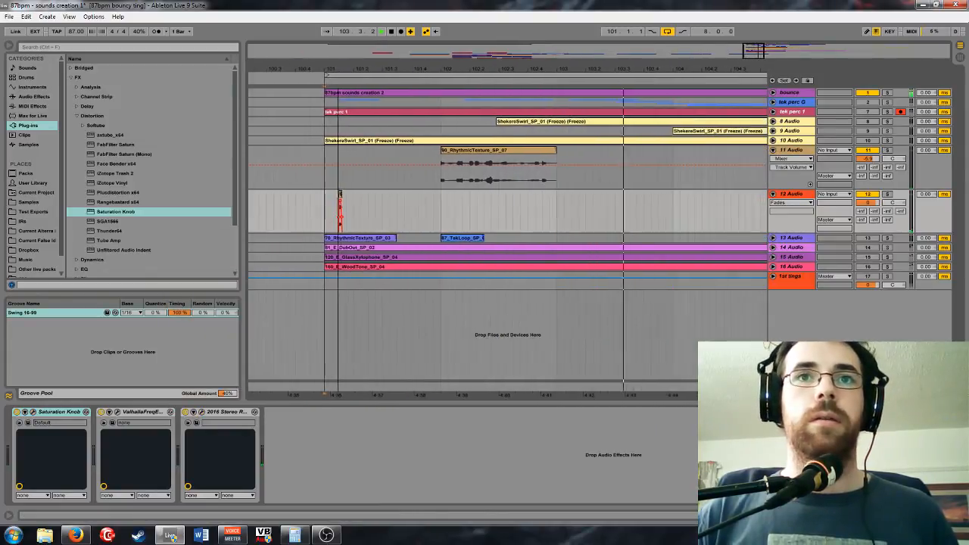
key("space")
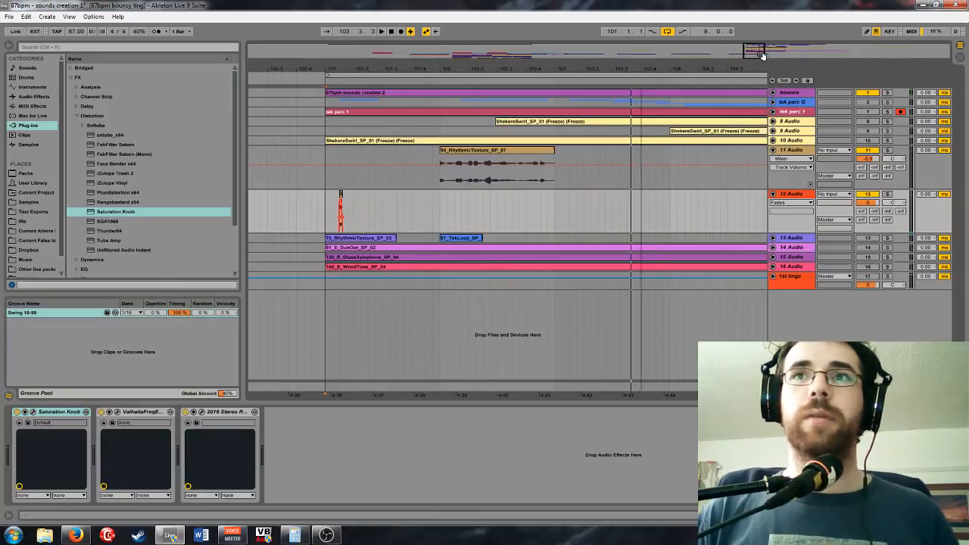
Play back the arrangement from bar 101
mouse_move(758, 53)
left_mouse_down()
mouse_move(759, 33)
mouse_move(764, 86)
mouse_move(758, 60)
mouse_move(752, 73)
left_mouse_up()
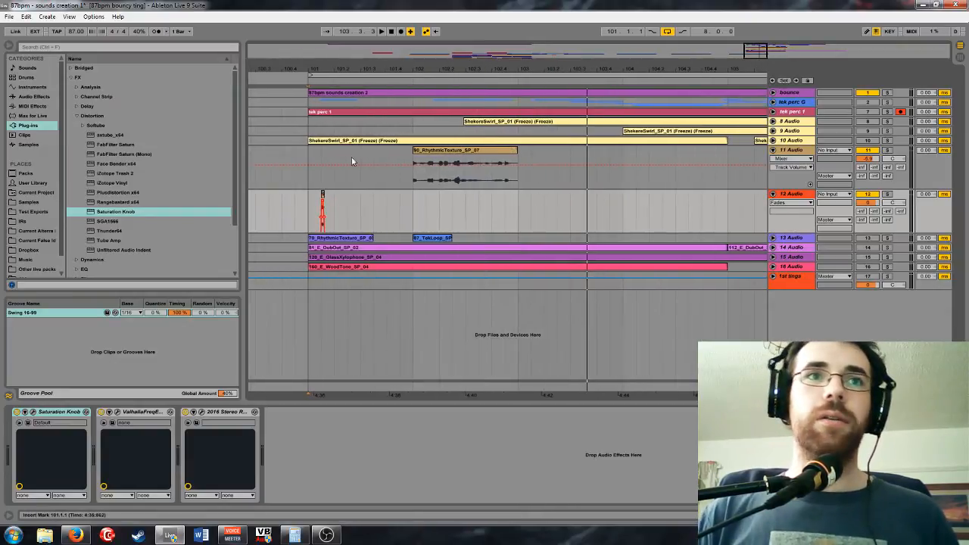
left_click(314, 162)
key("space")
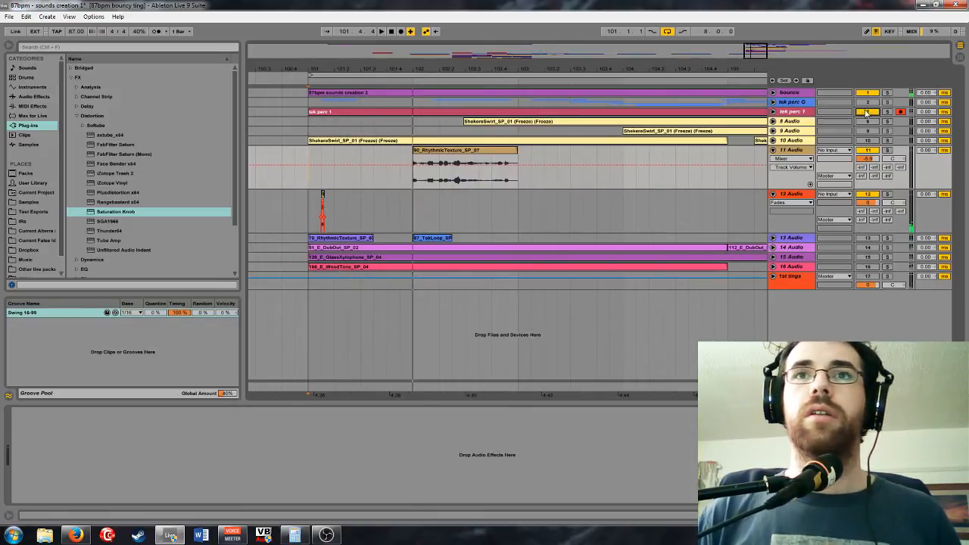
Unfold 8 Audio and 9 Audio and move the ShekereSwirl_SP_01 clip on 9 Audio earlier to start at bar 100
left_click_drag(754, 56, 756, 52)
left_click(773, 130)
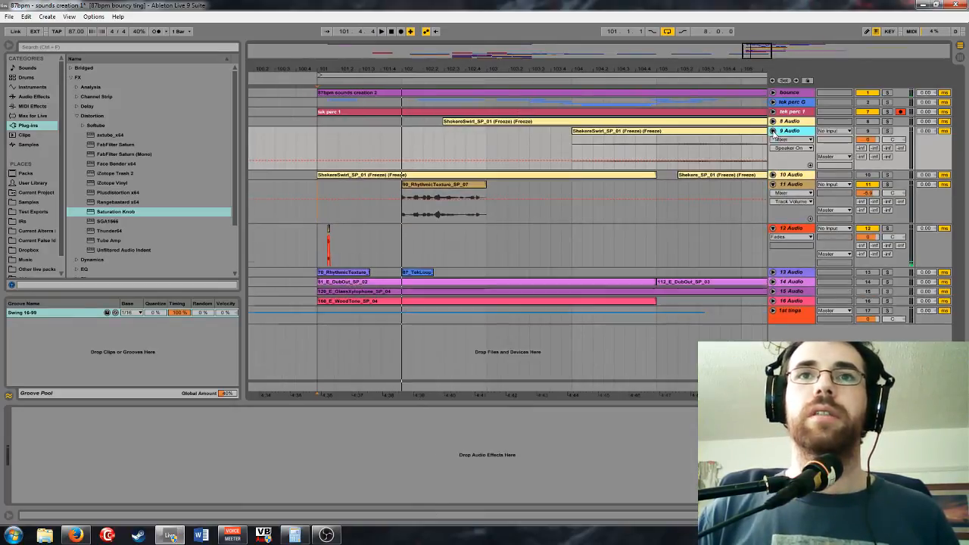
left_click(773, 122)
scroll(778, 192, "down", 2)
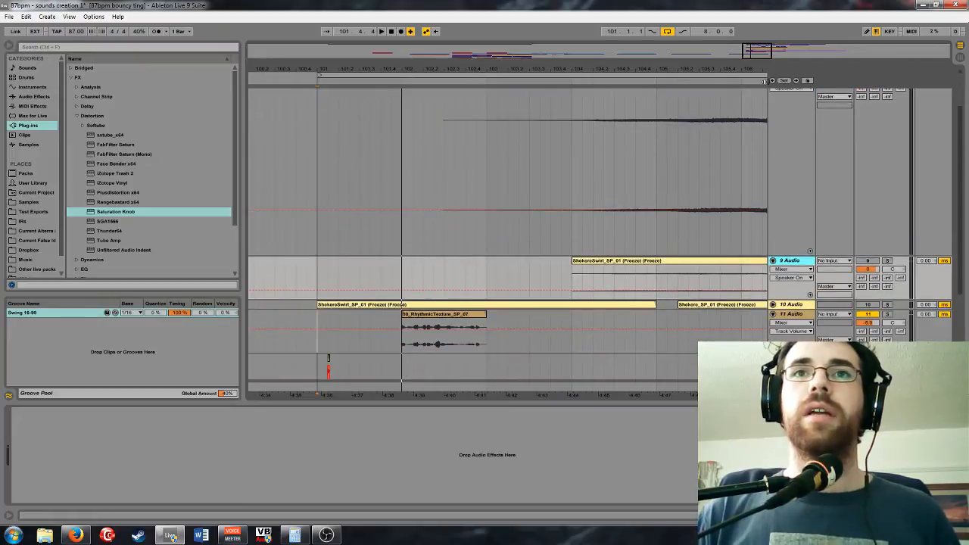
left_click_drag(757, 58, 759, 51)
left_click_drag(609, 261, 489, 279)
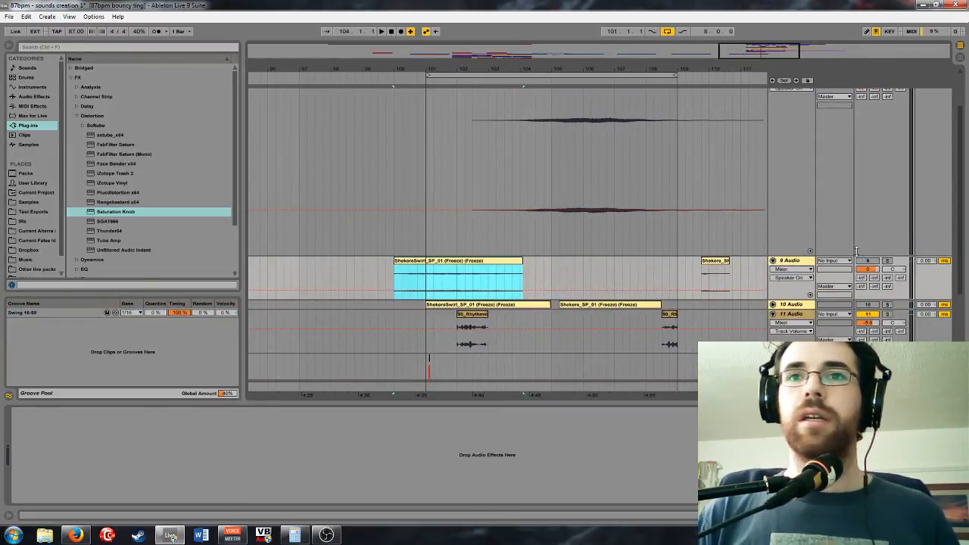
Collapse 8 Audio and unfold tek perc 1 to show its waveform
scroll(828, 214, "up", 2)
left_click(773, 121)
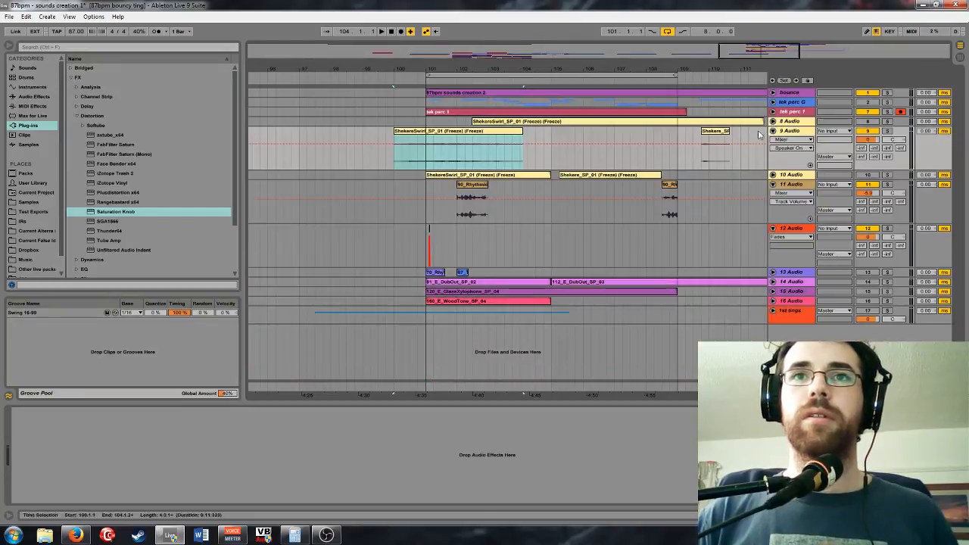
left_click(773, 112)
left_click(773, 112)
left_click(773, 112)
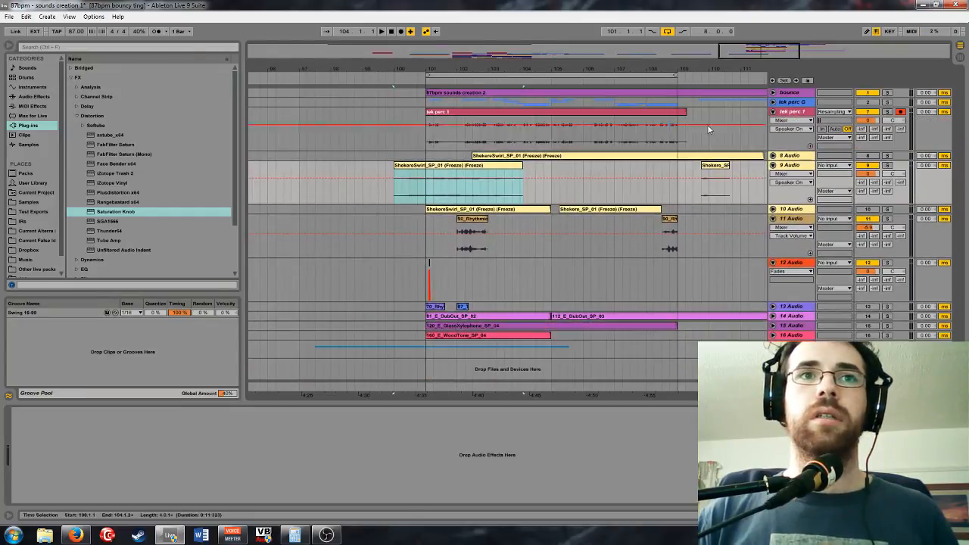
Shift the short slice on 12 Audio slightly earlier and move the first 90_RhythmicTexture_SP_07 clip on 11 Audio to start at 101.3
key("z")
left_click_drag(456, 278, 409, 282)
left_click(453, 282)
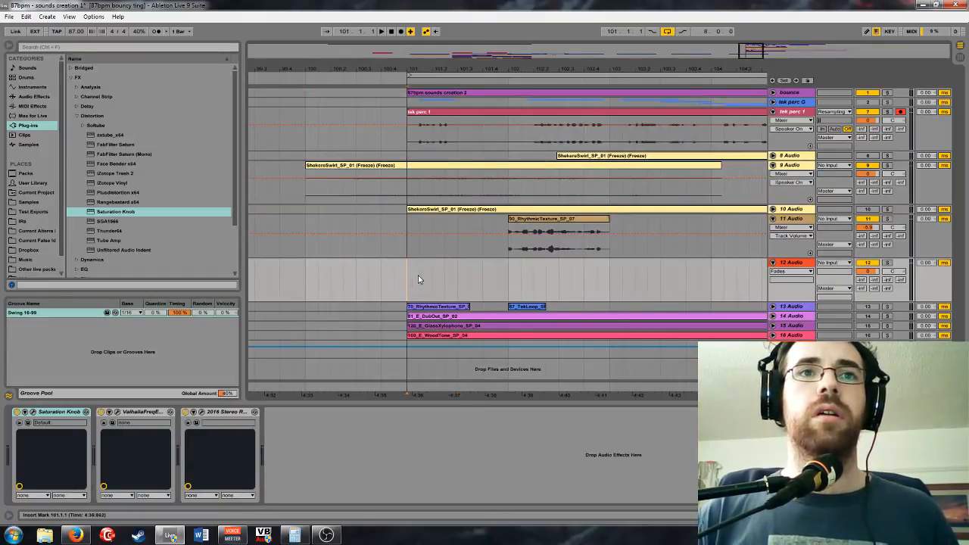
left_click_drag(581, 65, 422, 250)
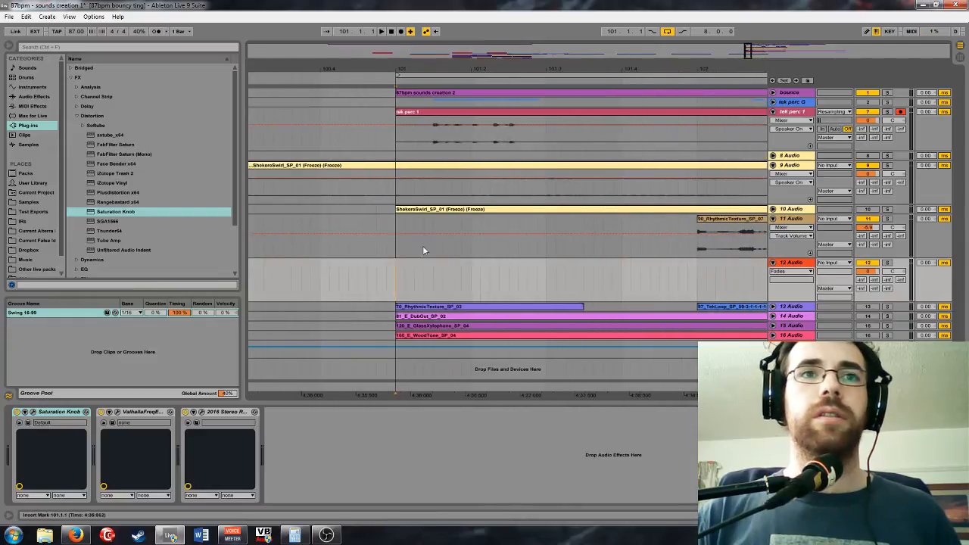
left_click_drag(528, 280, 393, 282)
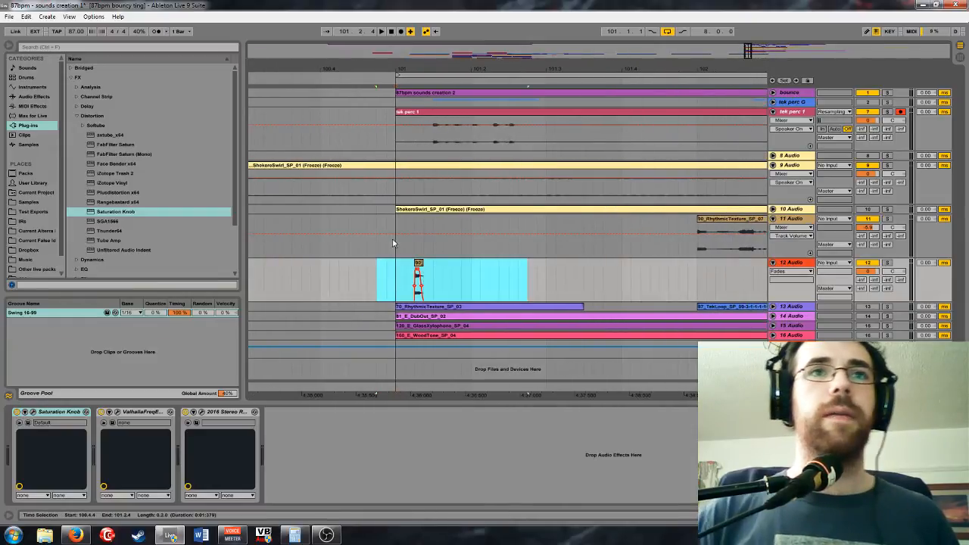
left_click_drag(751, 55, 752, 25)
left_click_drag(650, 217, 575, 232)
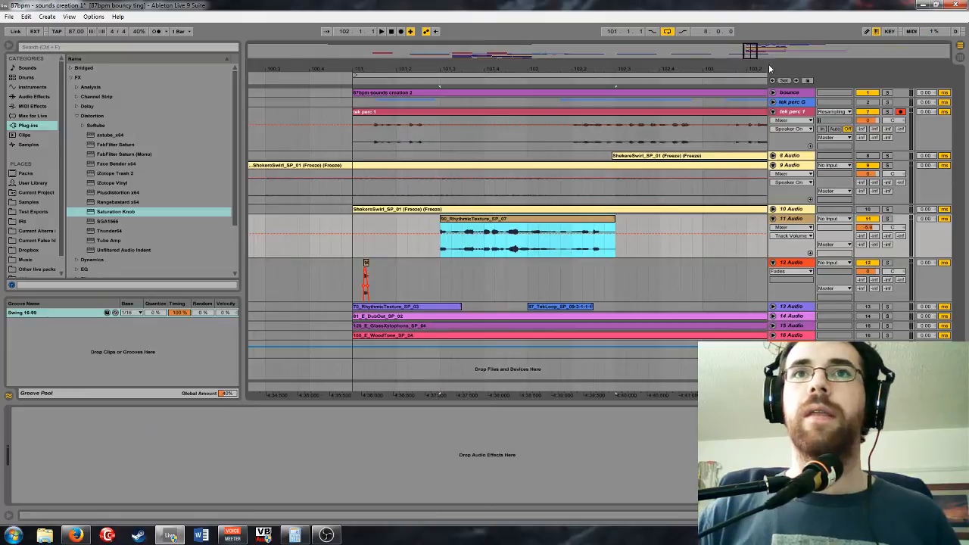
Insert an audio track below 8 Audio, copy the long ShekereSwirl_SP_01 clip onto it at 102.3.1 and open the copy's clip settings
left_click_drag(751, 55, 760, 2)
left_click(773, 156)
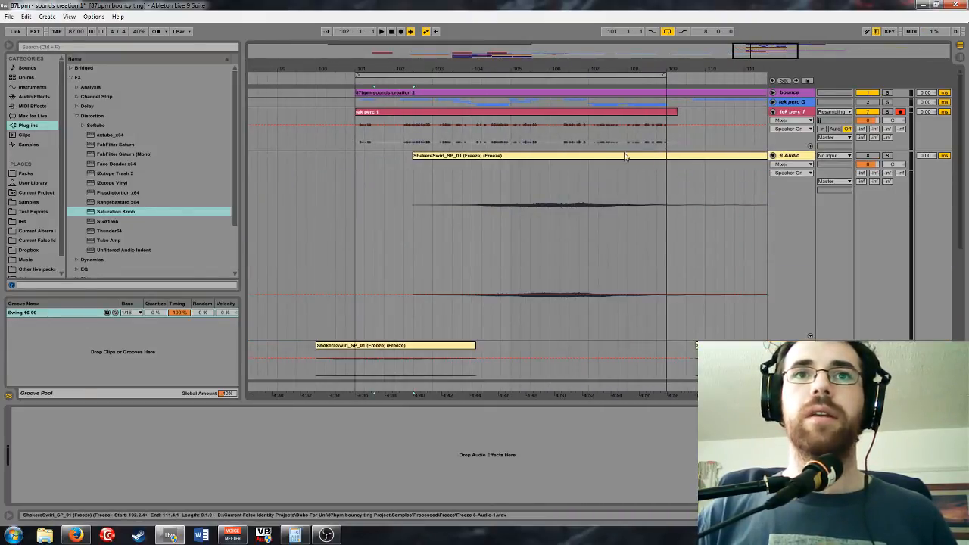
left_click_drag(750, 55, 751, 32)
left_click(602, 156)
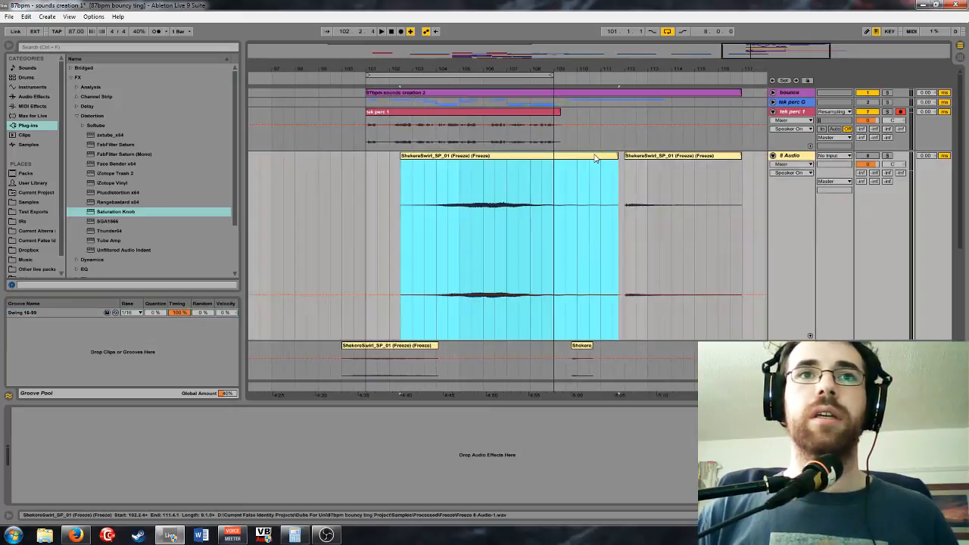
right_click(793, 161)
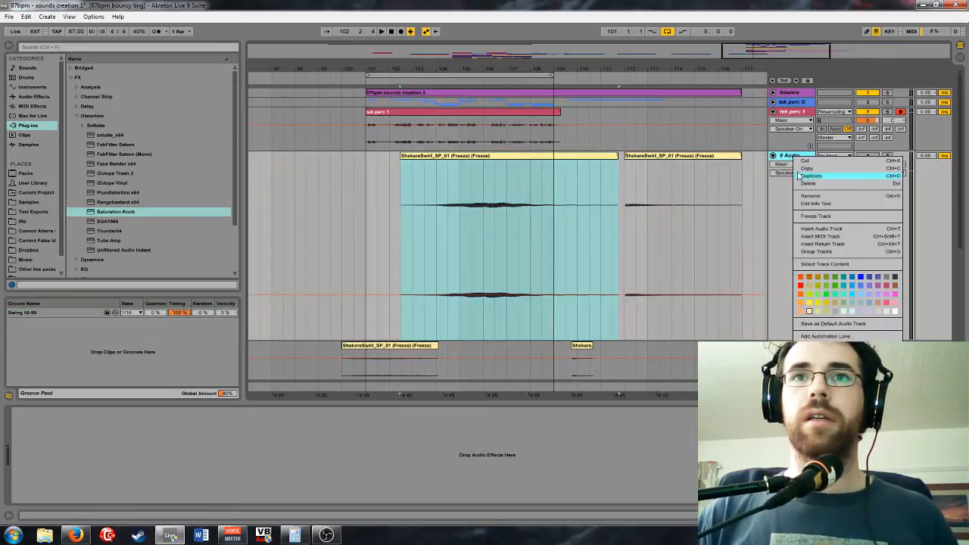
left_click(830, 229)
left_click(576, 155)
left_click_drag(563, 156, 569, 346)
double_click(568, 346)
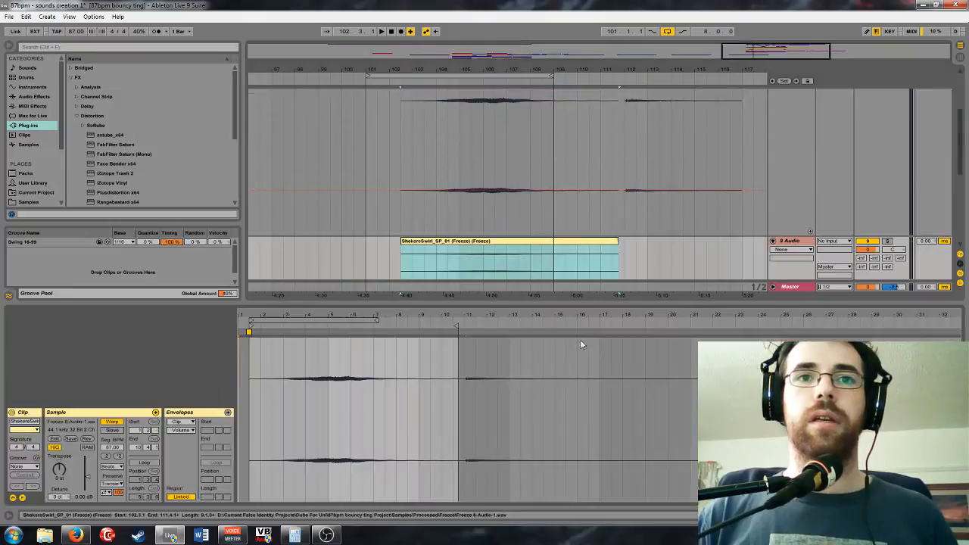
Reverse the copied ShekereSwirl_SP_01 clip and consolidate it into a new sample
left_click(87, 439)
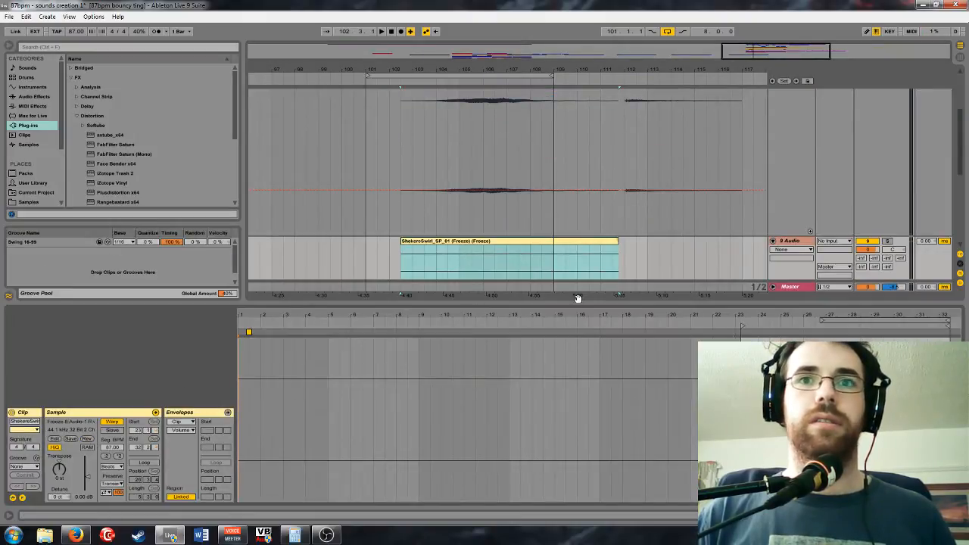
right_click(465, 261)
left_click(507, 231)
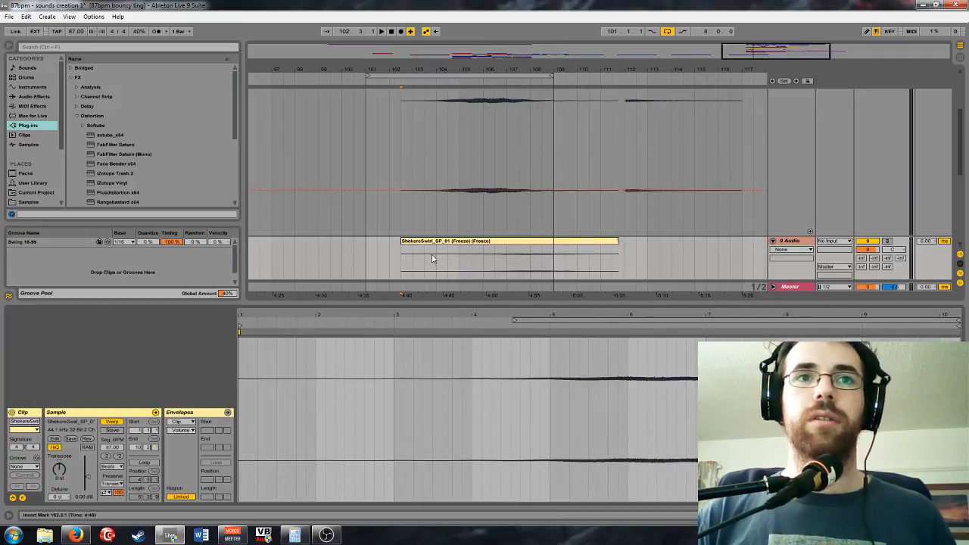
Show the fades on 9 Audio and give the reversed clip a long, curved fade-in reaching about bar 109
left_click(783, 251)
left_click(785, 261)
left_click(783, 251)
left_click(783, 267)
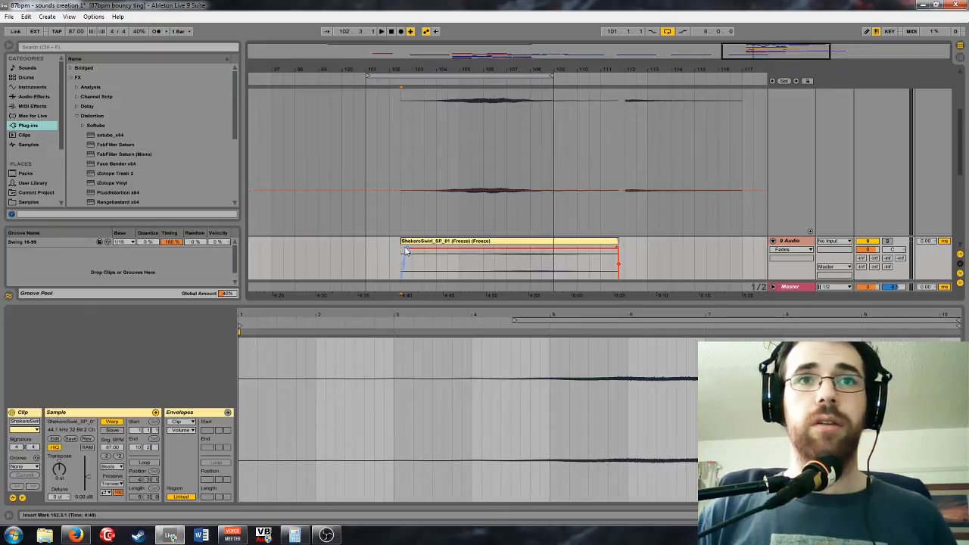
left_click_drag(405, 251, 547, 255)
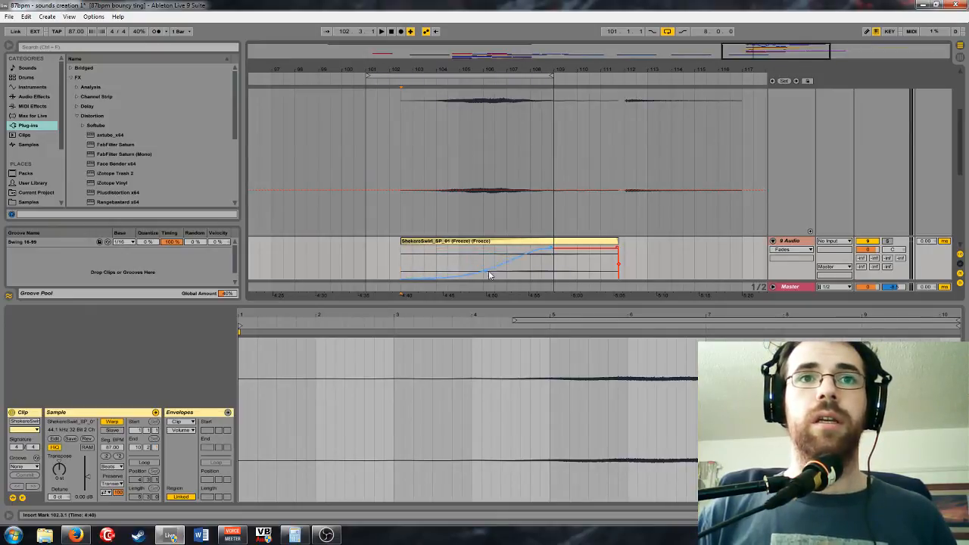
Move the short 90_RhythmicTexture_SP_07 clip ending at bar 109 from 12 Audio to 13 Audio, starting at 104.3.3
scroll(522, 275, "down", 5)
scroll(640, 205, "down", 2)
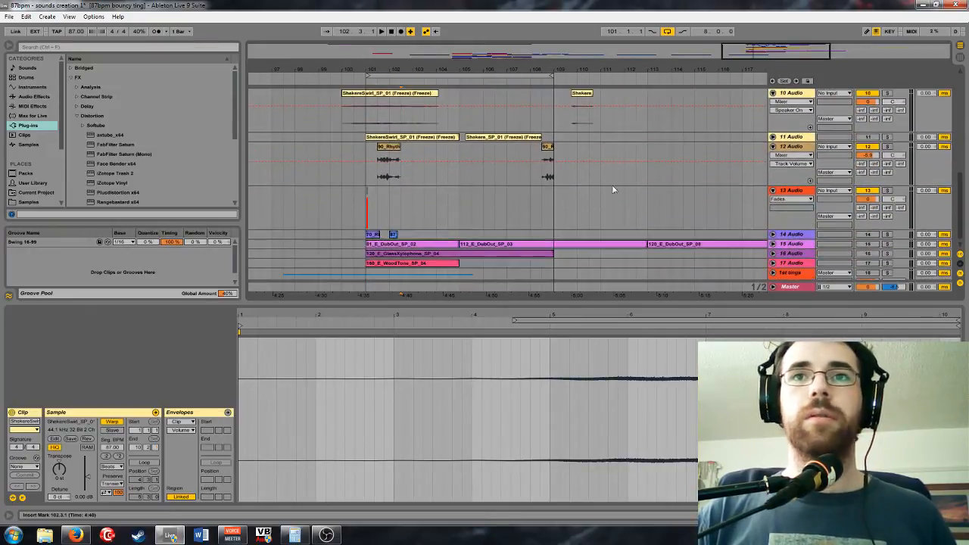
scroll(543, 172, "up", 1)
left_click_drag(540, 69, 602, 114)
scroll(602, 114, "up", 2)
scroll(613, 129, "up", 7)
scroll(557, 154, "down", 3)
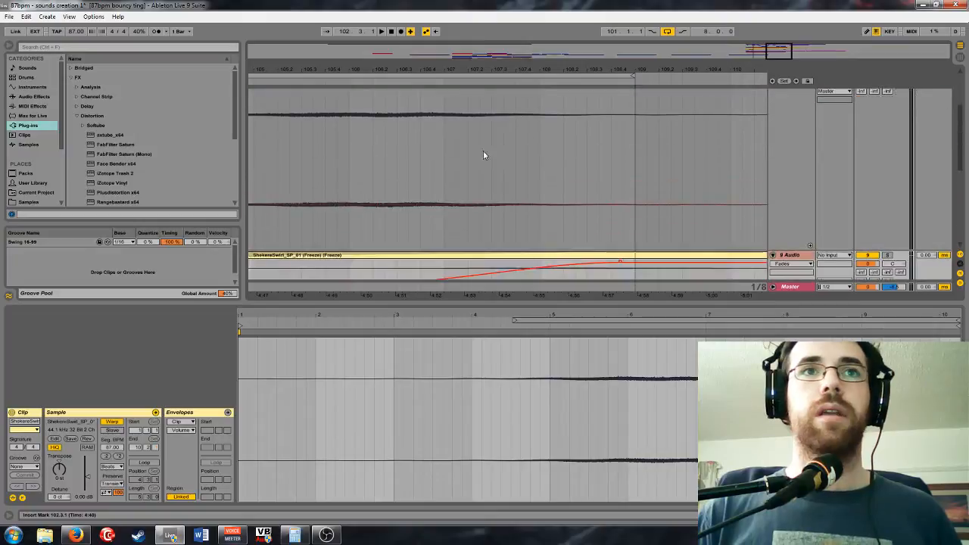
scroll(454, 151, "up", 3)
scroll(386, 163, "down", 5)
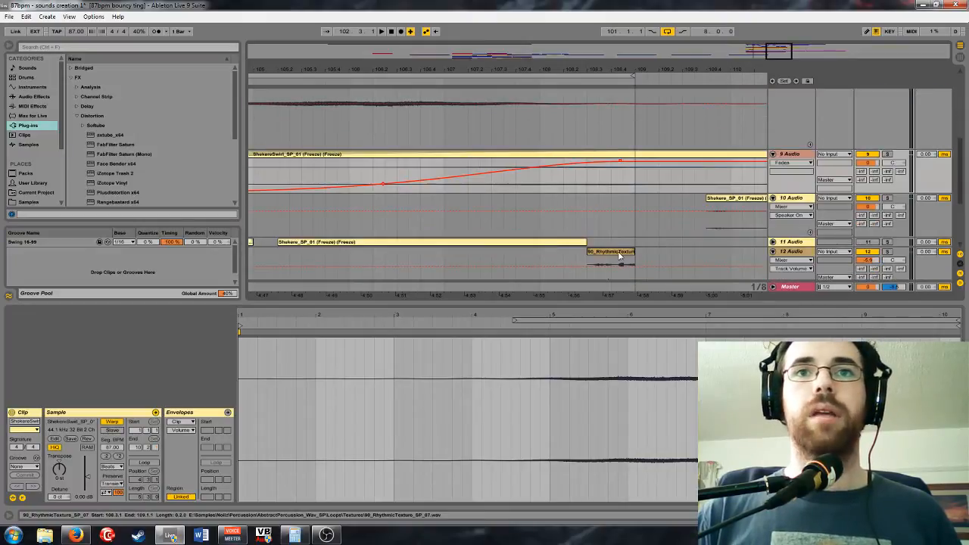
left_click_drag(455, 70, 721, 59)
scroll(715, 129, "down", 4)
scroll(711, 138, "up", 1)
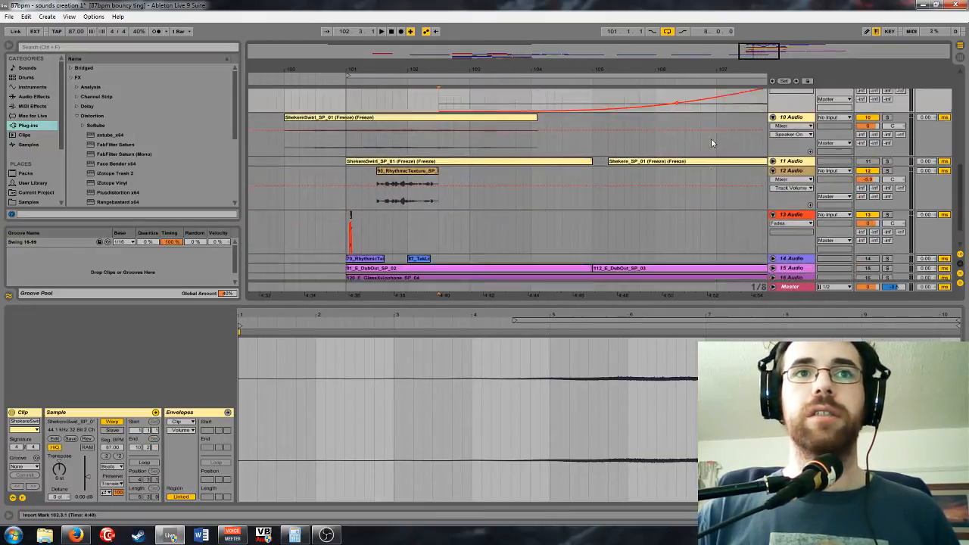
left_click_drag(452, 69, 346, 70)
left_click_drag(718, 181, 477, 245)
Reposition the short 90_RhythmicTexture_SP_07 clip on 13 Audio under the swirl's swell, starting at 105.4.1
scroll(494, 213, "up", 10)
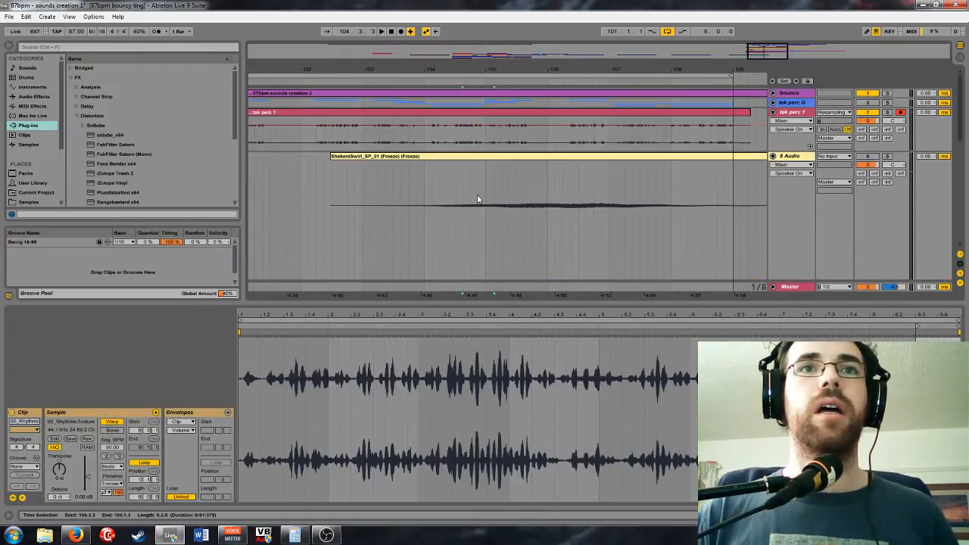
scroll(541, 182, "down", 3)
scroll(547, 186, "down", 5)
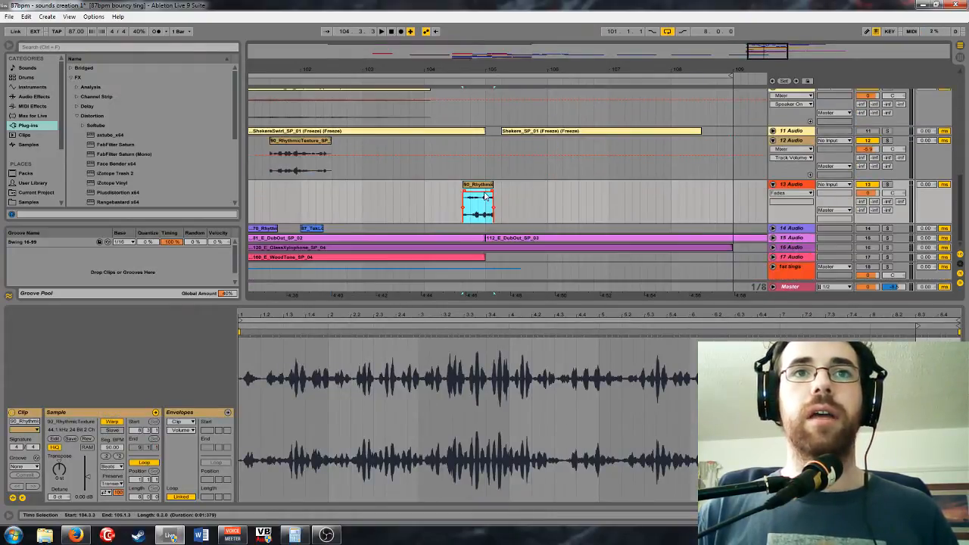
left_click_drag(486, 196, 566, 198)
scroll(574, 192, "up", 5)
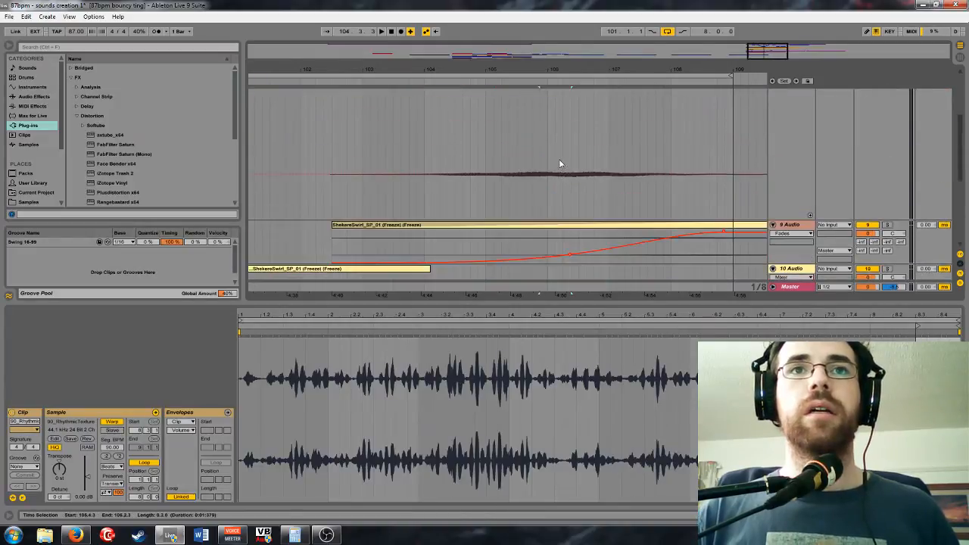
scroll(561, 163, "down", 2)
scroll(561, 164, "up", 3)
scroll(560, 163, "down", 4)
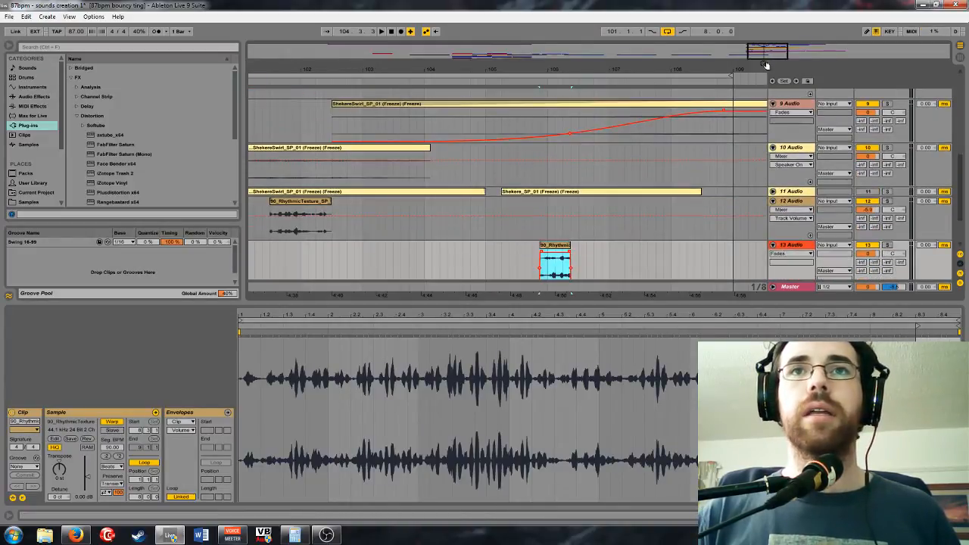
left_click_drag(765, 65, 771, 108)
scroll(564, 188, "down", 2)
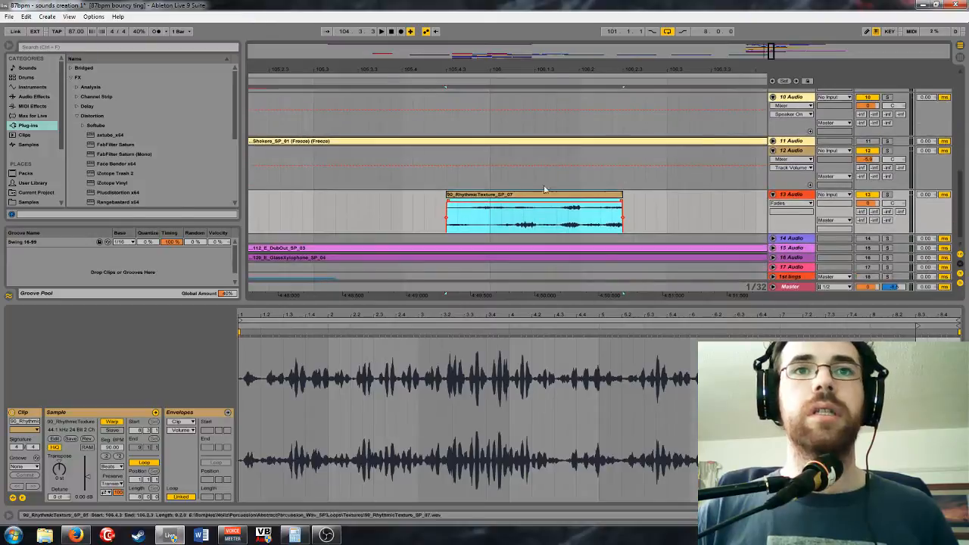
left_click(605, 203)
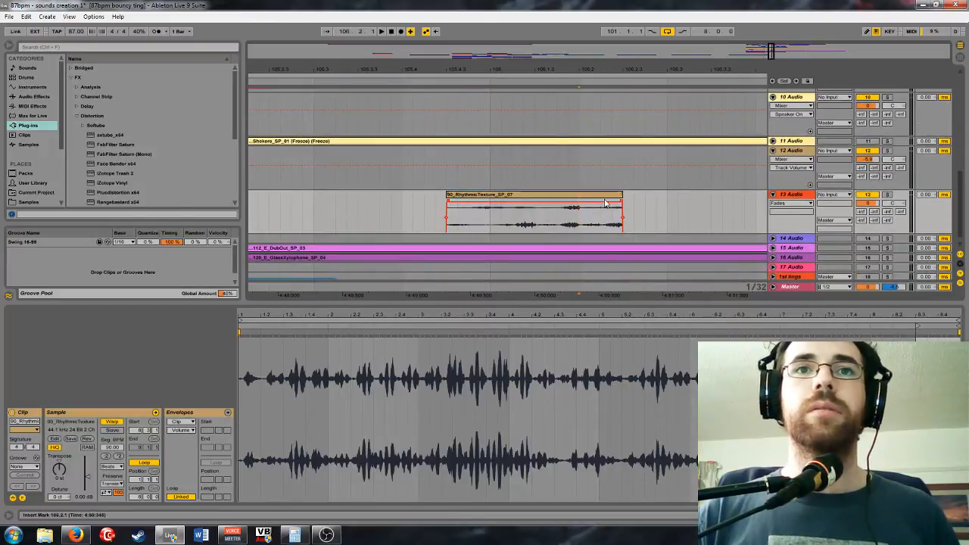
left_click_drag(604, 196, 559, 195)
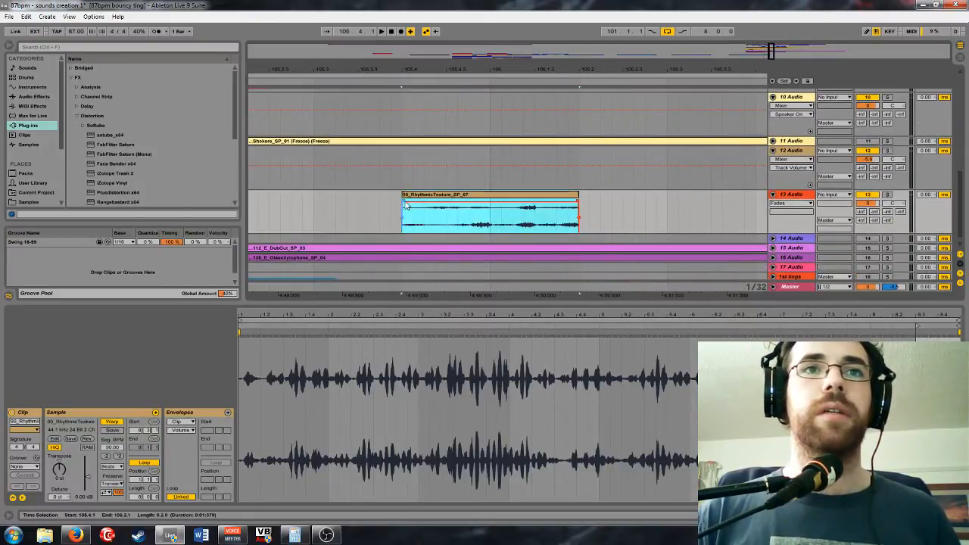
Give the short 90_RhythmicTexture_SP_07 clip on 13 Audio a long fade-in and lower its transposition envelope to about -12
left_click_drag(405, 203, 559, 202)
left_click(189, 431)
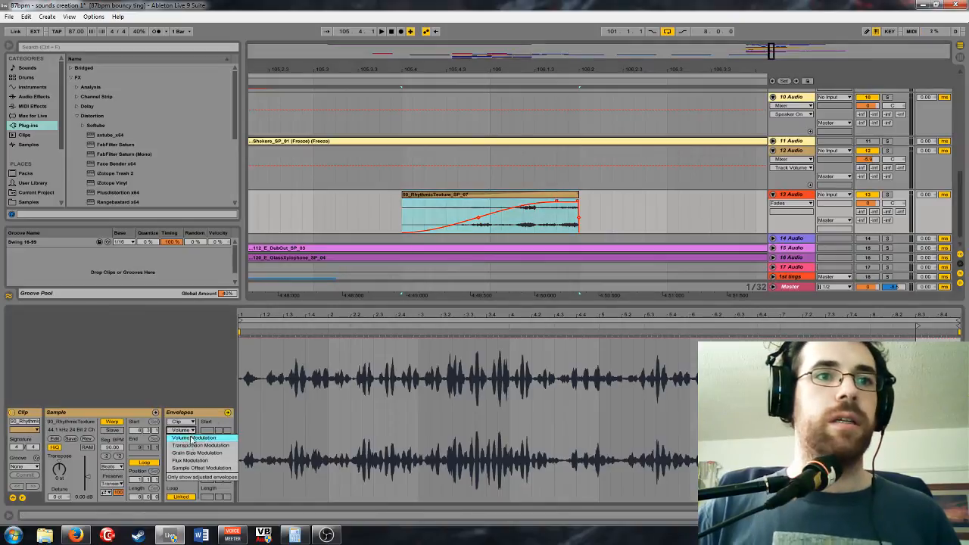
left_click(199, 445)
mouse_move(908, 420)
left_mouse_down()
mouse_move(907, 468)
mouse_move(907, 408)
mouse_move(907, 468)
left_mouse_up()
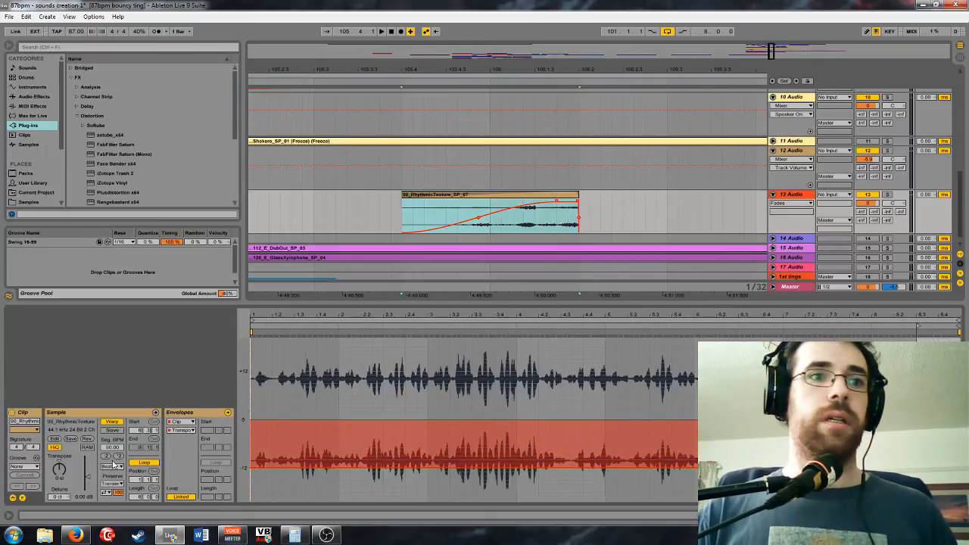
Set the warp mode of the short 90_RhythmicTexture_SP_07 clip to Tones
left_click(113, 465)
left_click(111, 482)
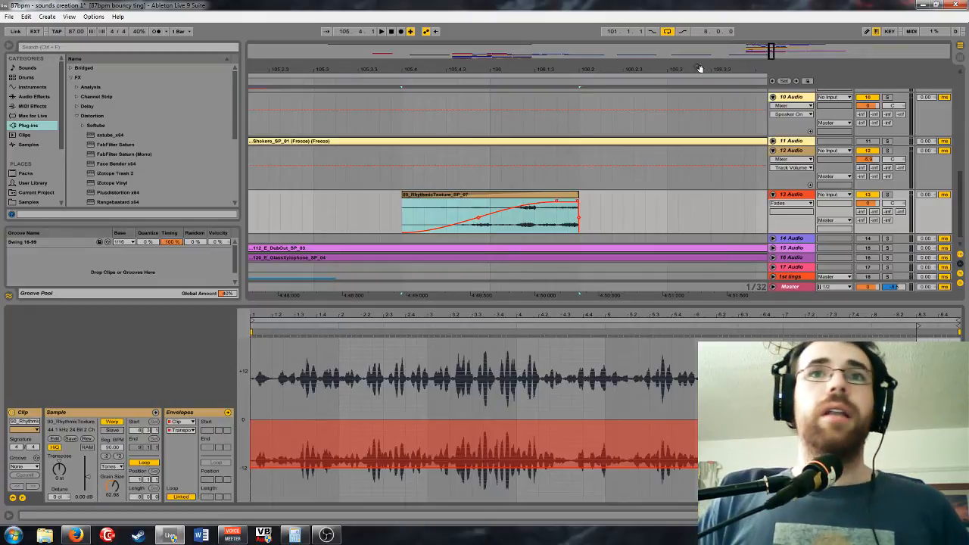
Unfold 11 Audio and move its Shekere_SP_01 clip earlier so it starts at bar 105
left_click_drag(773, 56, 756, 9)
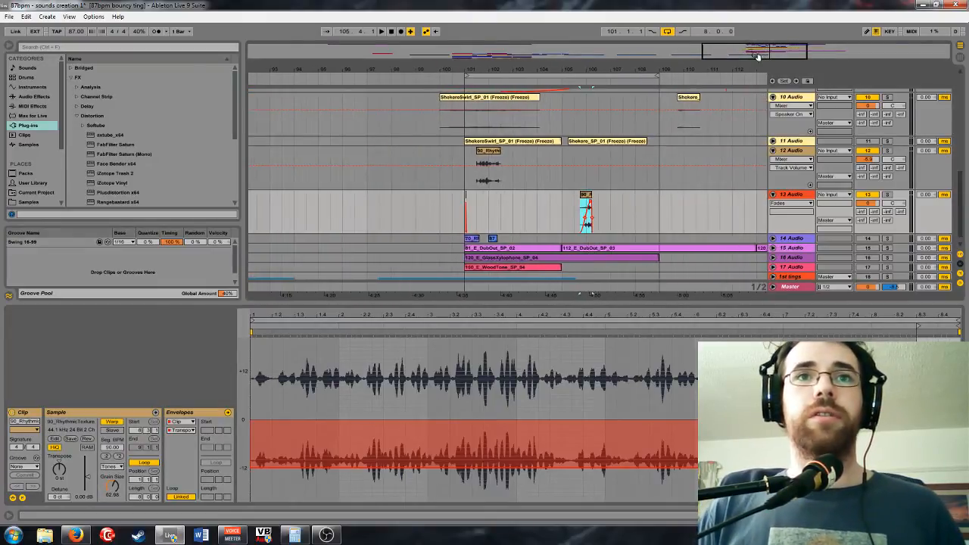
scroll(637, 163, "up", 3)
scroll(637, 163, "down", 2)
left_click(774, 161)
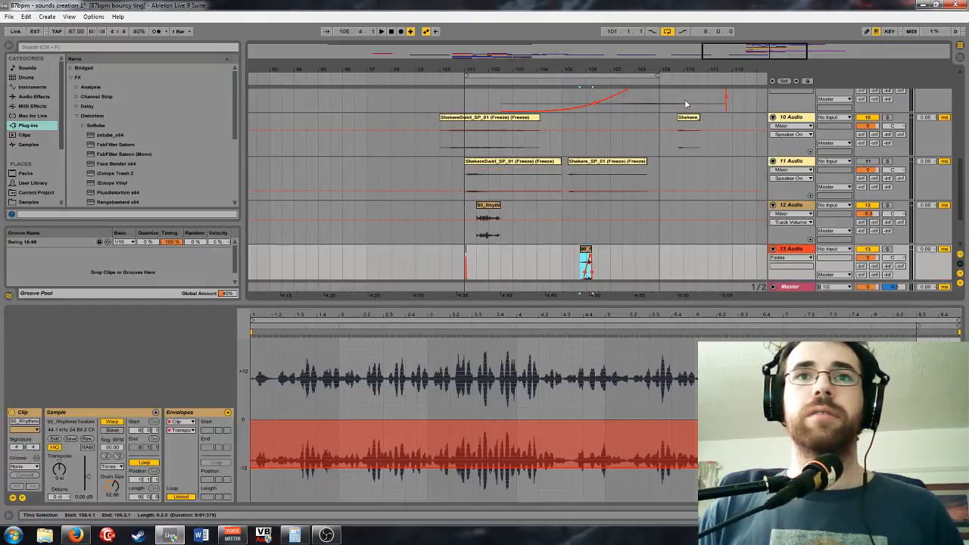
left_click_drag(765, 57, 770, 75)
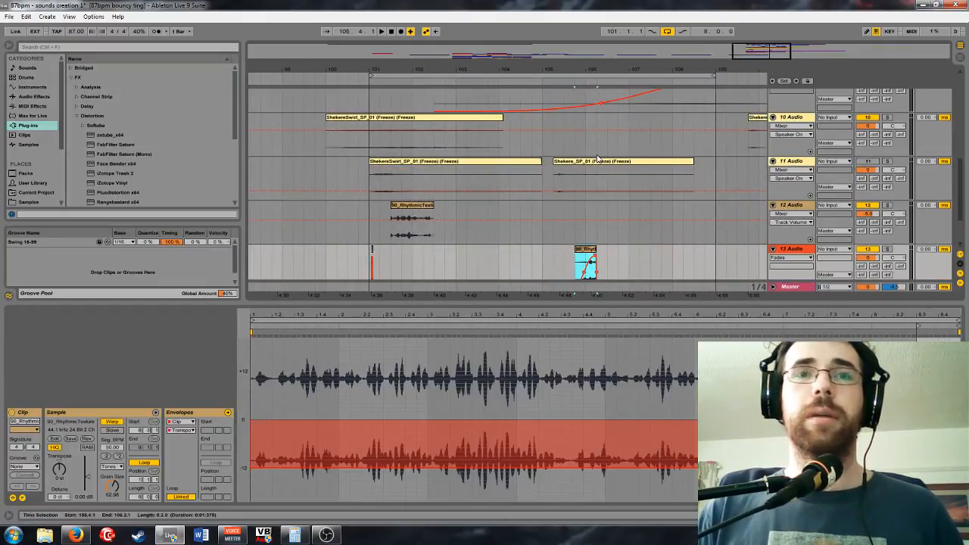
left_click_drag(598, 159, 568, 162)
key("Left")
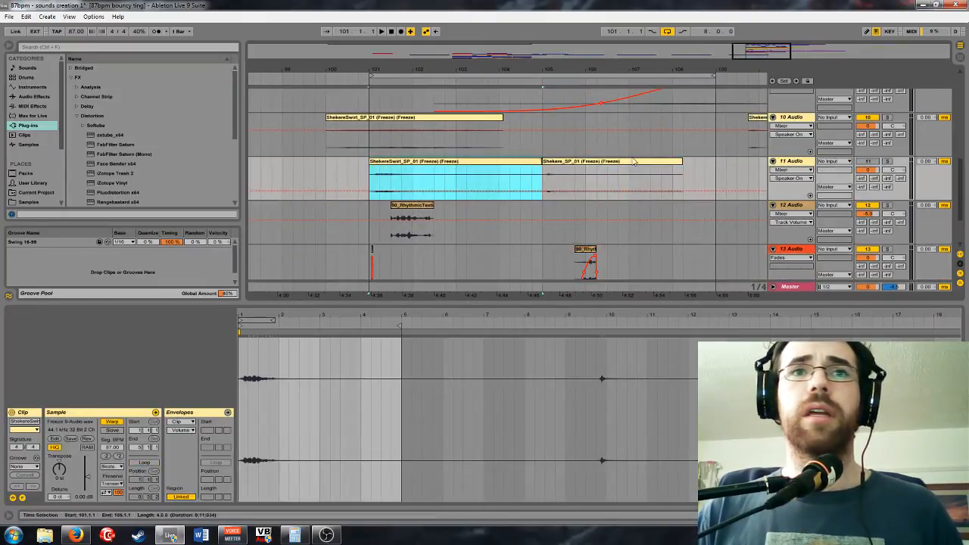
Insert an audio track below 11 Audio and move the ShekereSwirl_SP_01 clip from 11 Audio onto it, starting at 104.1.1
left_click(509, 163)
left_click_drag(411, 168, 708, 176)
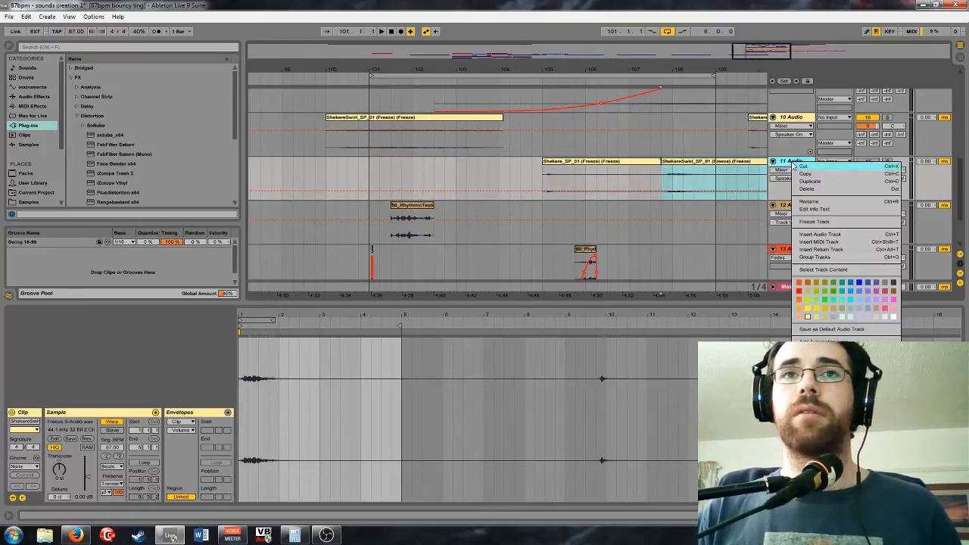
right_click(791, 161)
left_click(820, 234)
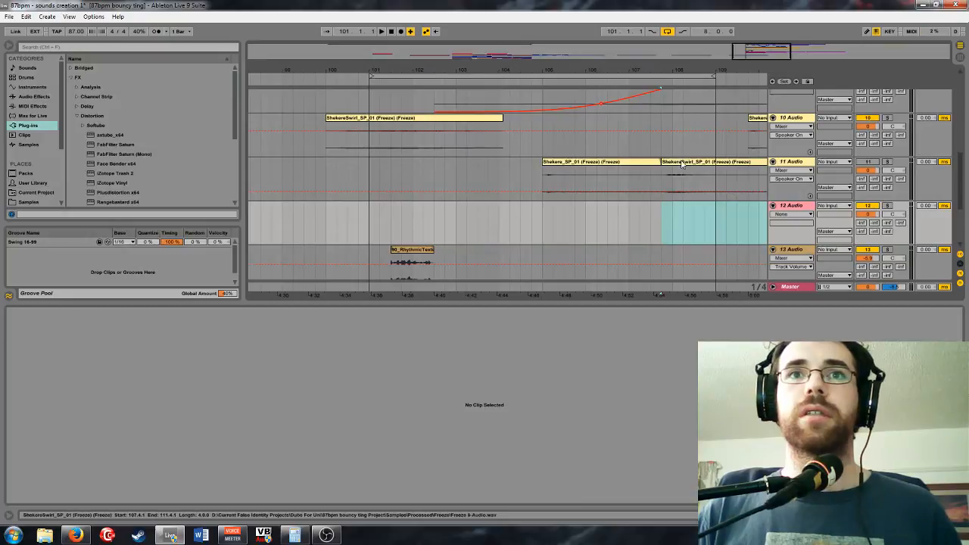
left_click_drag(683, 173, 521, 225)
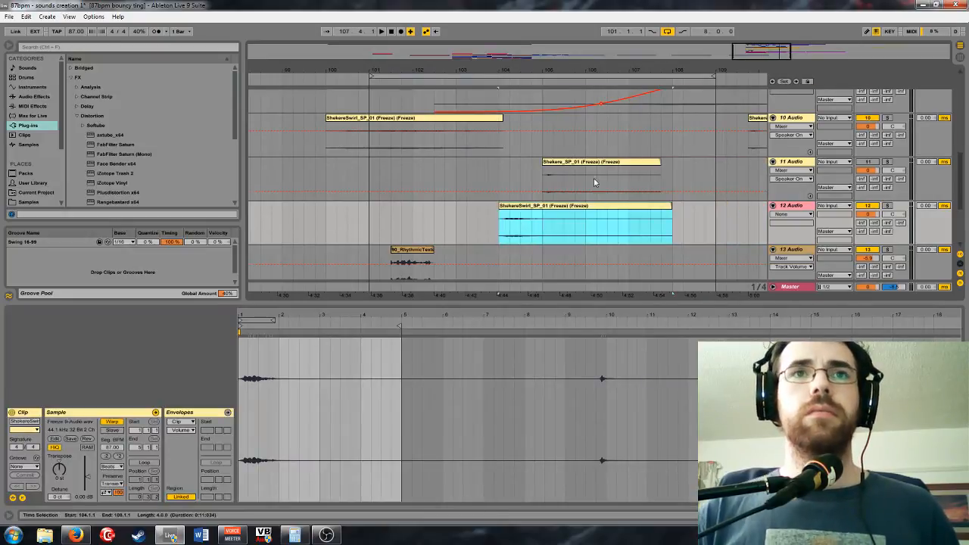
Reverse the ShekereSwirl_SP_01 clip on 12 Audio and reposition and trim it to span bars 103 to 105
scroll(554, 211, "down", 1)
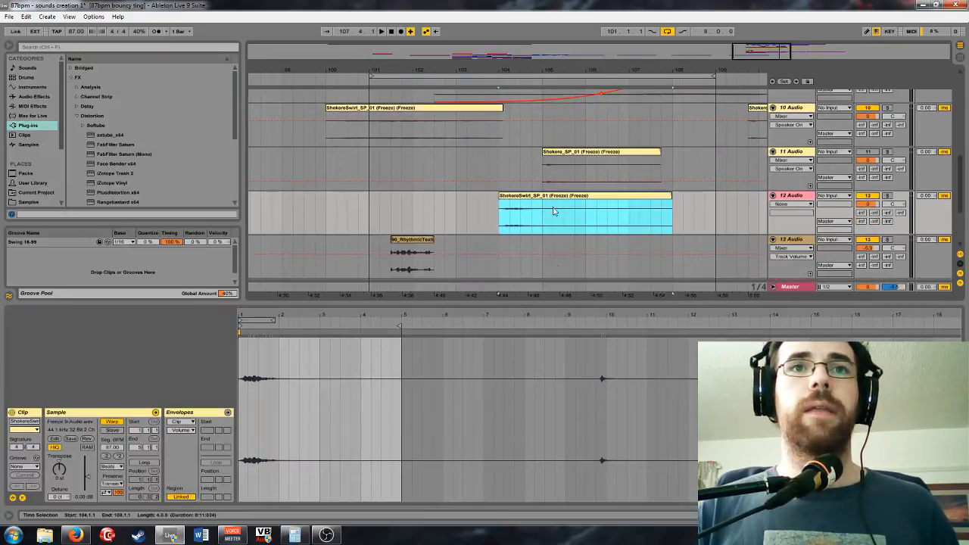
left_click(87, 440)
left_click_drag(602, 212, 533, 215)
left_click_drag(370, 199, 454, 198)
Show the fades on 12 Audio and give the reversed swirl clip a long, curved fade-in
left_click(791, 203)
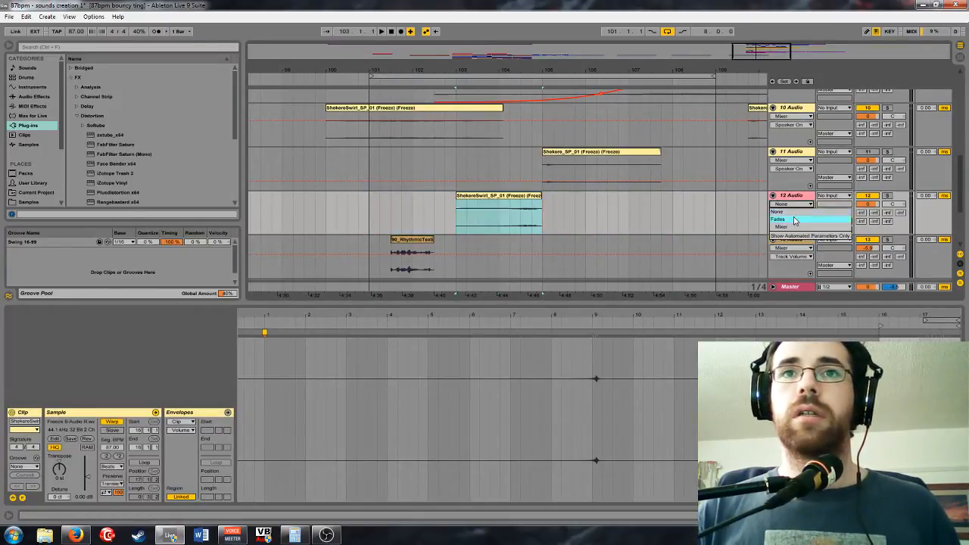
left_click(788, 220)
left_click_drag(462, 206, 472, 207)
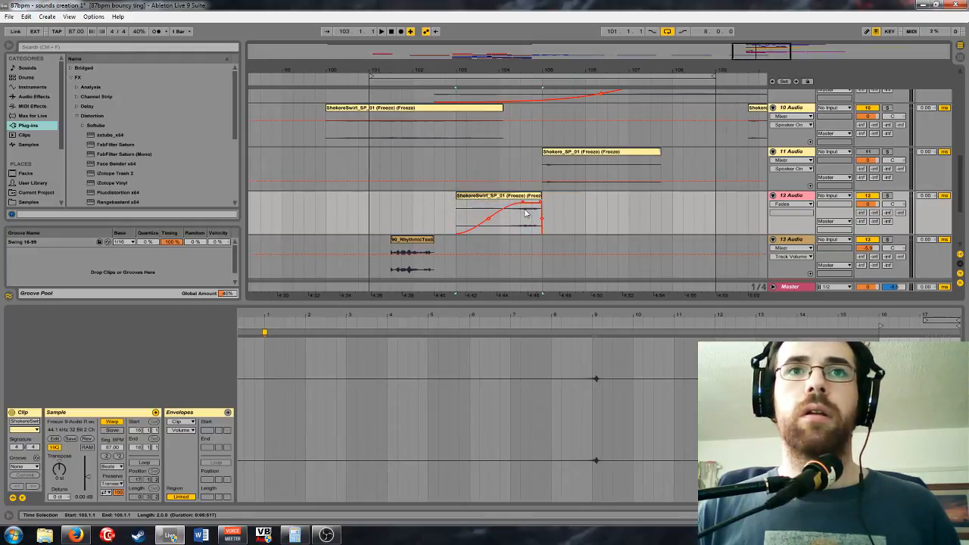
Shift the Shekere_SP_01 clip on 11 Audio to start about half a beat before bar 105, overlapping the reversed swirl's end
left_click_drag(542, 70, 549, 116)
left_click(587, 153)
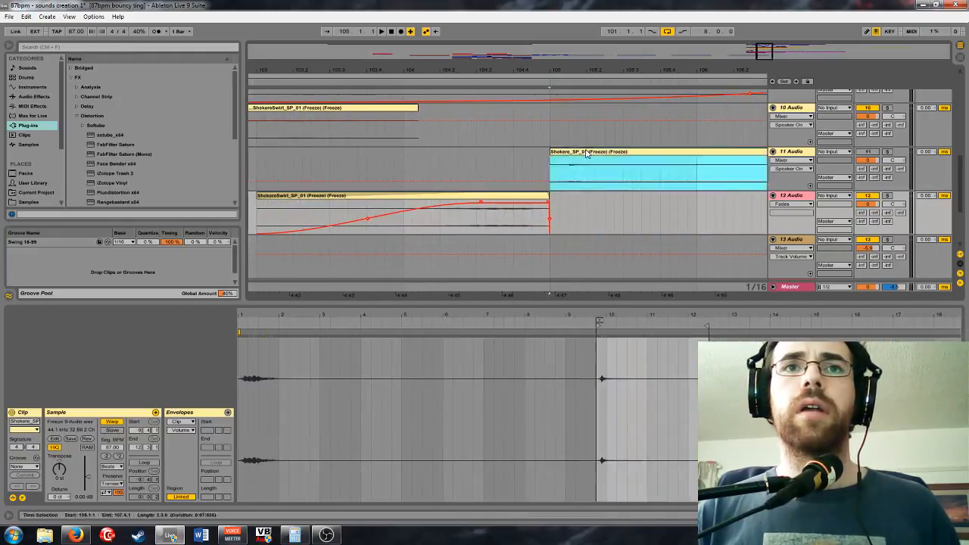
left_click_drag(587, 153, 569, 153)
Move the short Shekere_SP_01 clip near bar 110 on 10 Audio so it starts at 109.1.1
mouse_move(780, 50)
left_mouse_down()
mouse_move(775, 18)
mouse_move(821, 22)
mouse_move(782, 47)
left_mouse_up()
scroll(603, 146, "up", 2)
scroll(604, 146, "down", 2)
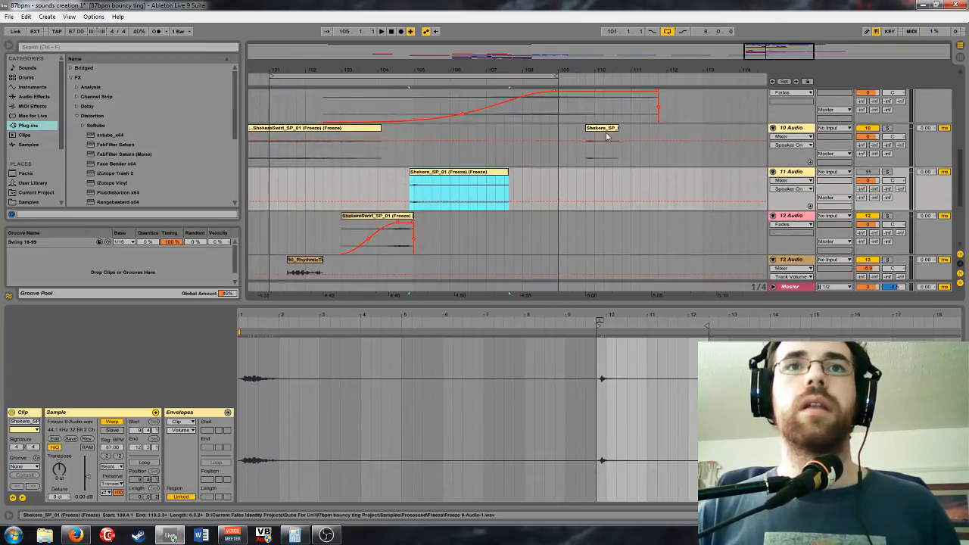
scroll(700, 123, "up", 1)
left_click_drag(714, 55, 705, 59)
scroll(659, 156, "down", 3)
scroll(658, 156, "up", 1)
scroll(658, 156, "up", 1)
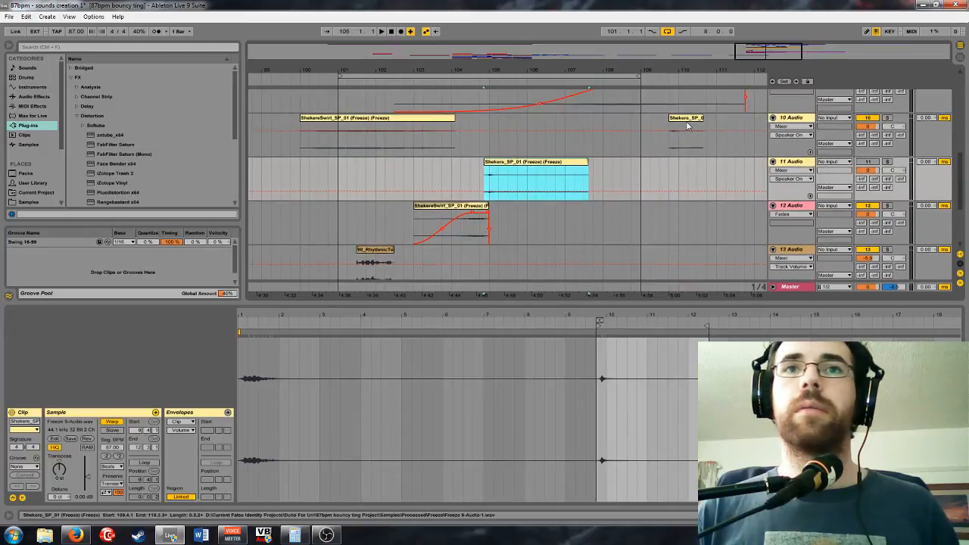
left_click_drag(686, 120, 662, 143)
Give the ShekereSwirl_SP_01 clip on 9 Audio a long, curved fade-out from about bar 109 to its end
scroll(712, 151, "up", 5)
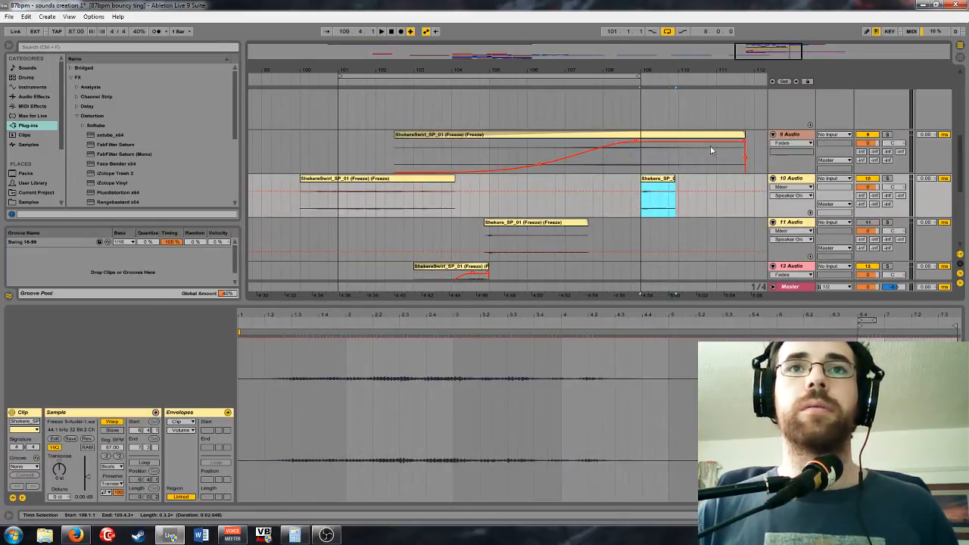
scroll(657, 157, "down", 6)
scroll(720, 121, "up", 4)
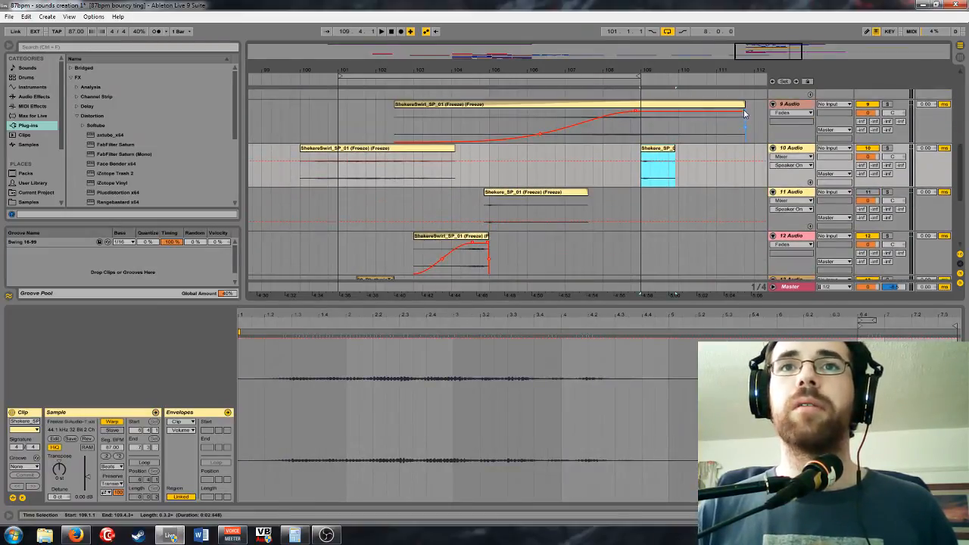
left_click_drag(744, 113, 712, 119)
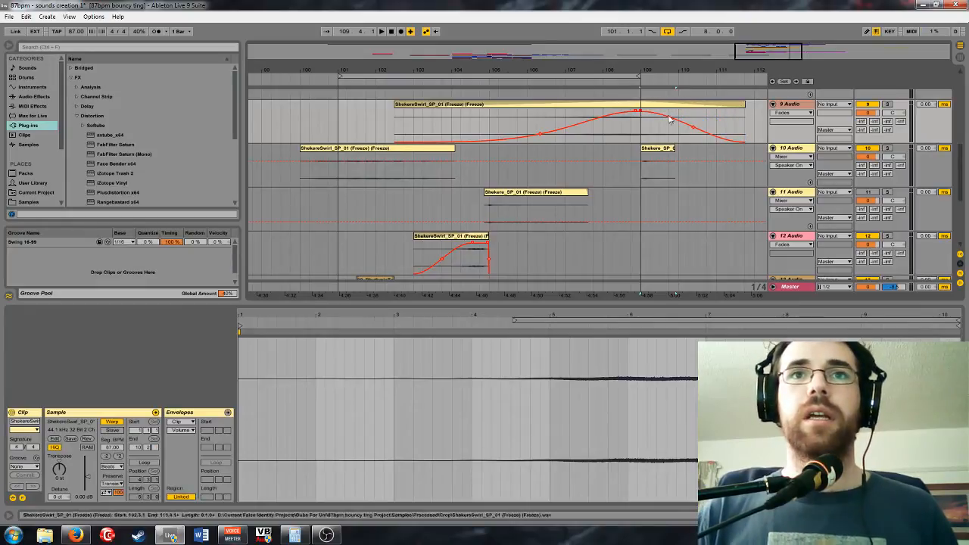
Play the arrangement from 101.1.1, raising the volume of 13 Audio to -2.9 and reactivating 11 Audio
left_click_drag(727, 71, 720, 42)
scroll(621, 144, "down", 1)
scroll(621, 152, "down", 3)
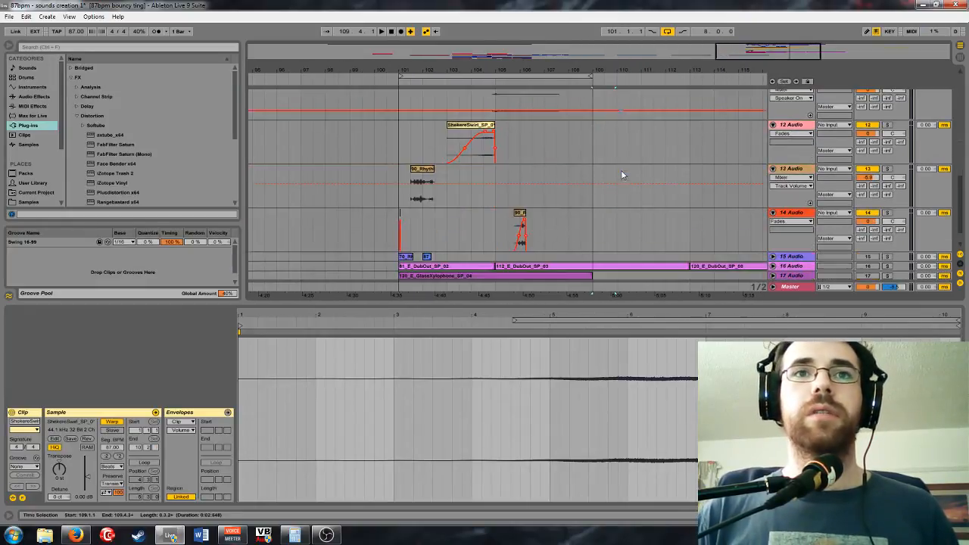
left_click(399, 170)
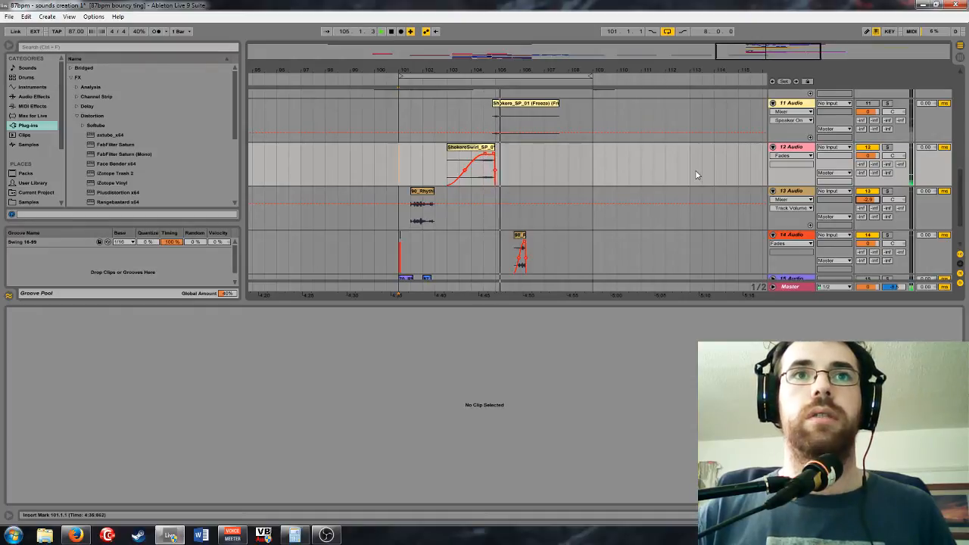
scroll(697, 175, "up", 5)
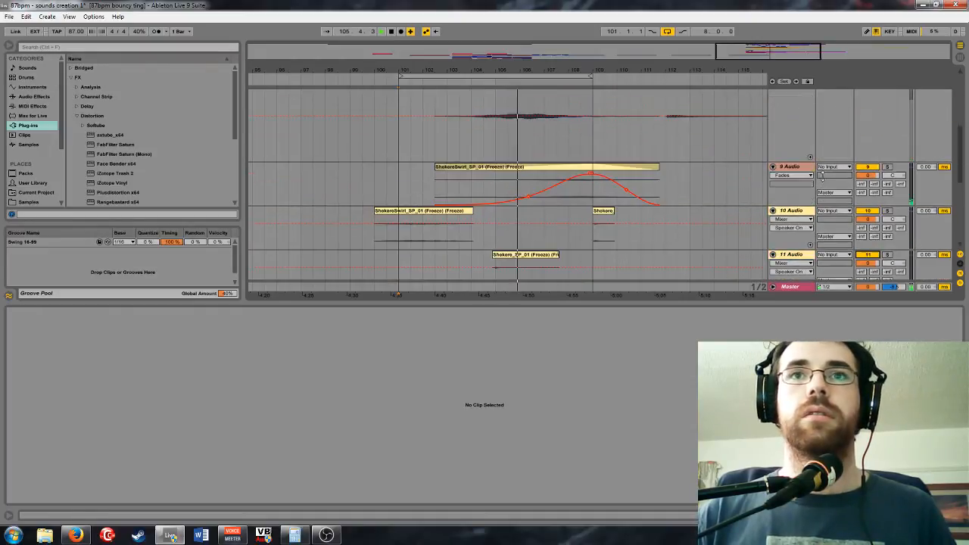
scroll(822, 174, "down", 5)
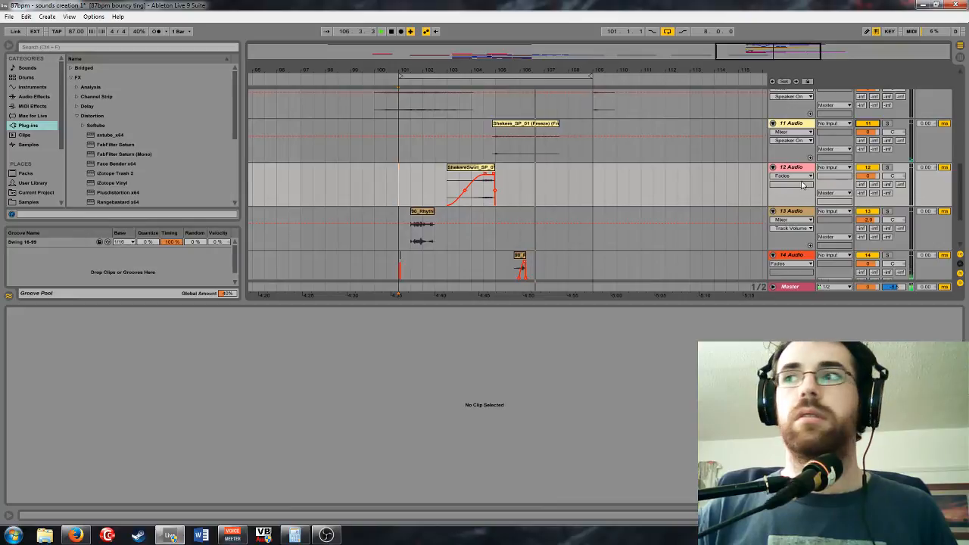
Transpose the short faded 90_RhythmicTexture_SP_07 clip at 105.4.1 on 14 Audio to 24 st
scroll(674, 181, "down", 2)
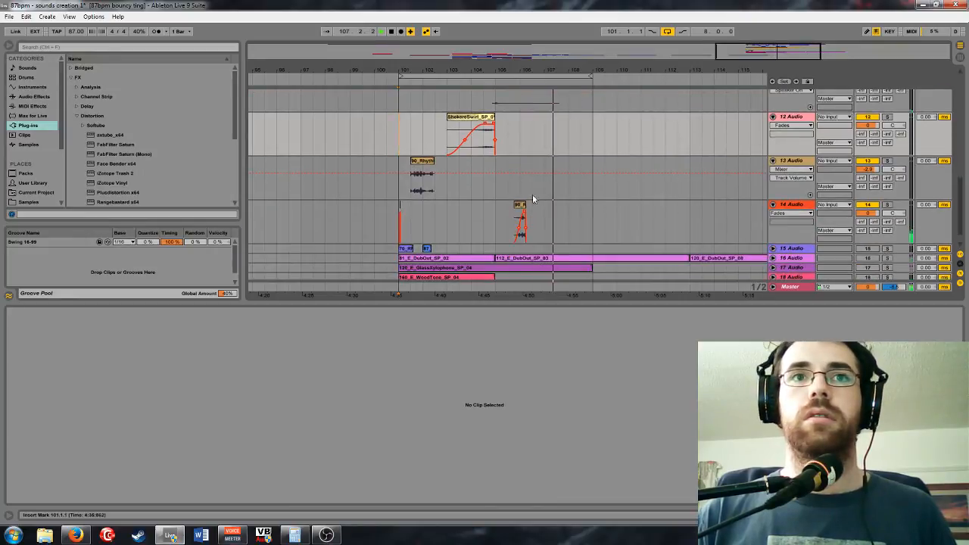
left_click(521, 216)
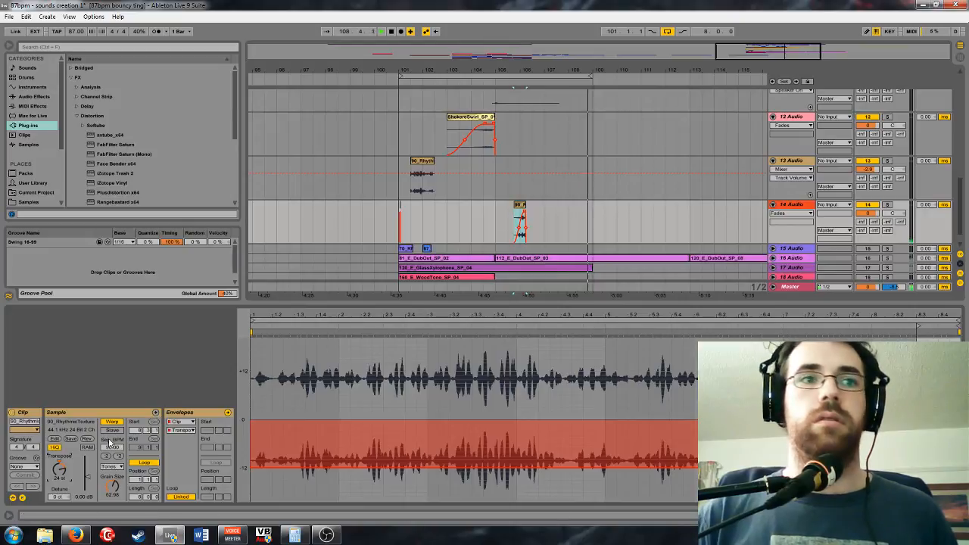
scroll(530, 195, "up", 3)
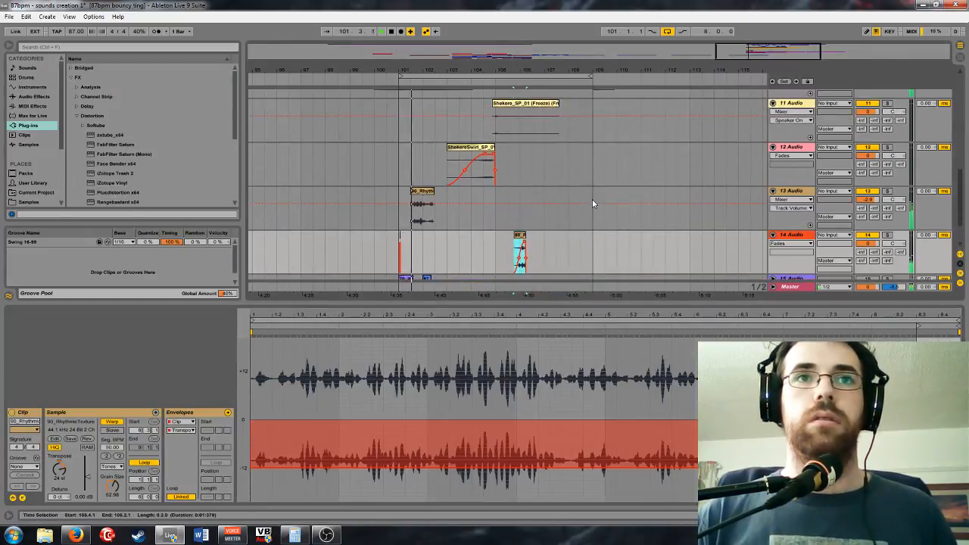
scroll(592, 199, "down", 4)
Nudge the tiny clip on 14 Audio back to the start of bar 101 and play from 100.4.3
left_click_drag(416, 70, 561, 176)
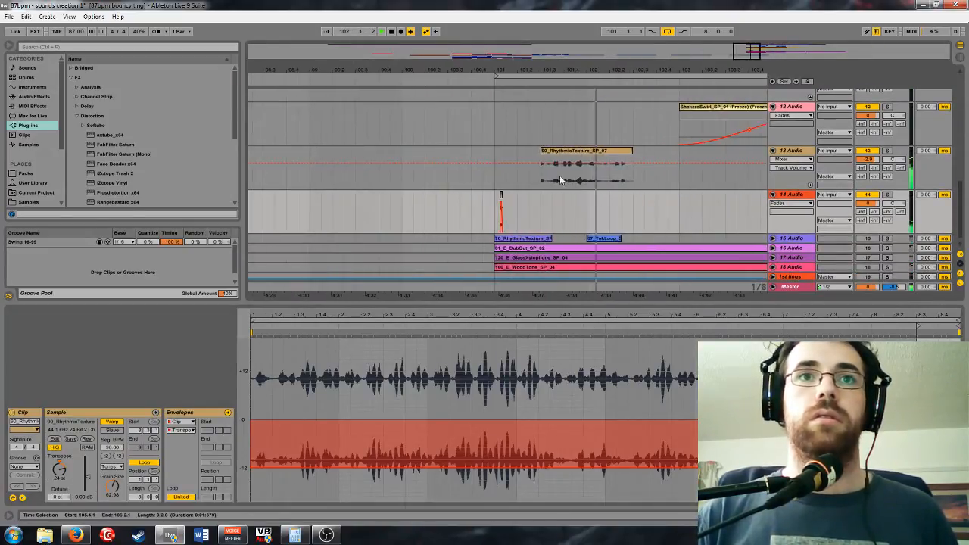
left_click(482, 187)
key("space")
key("space")
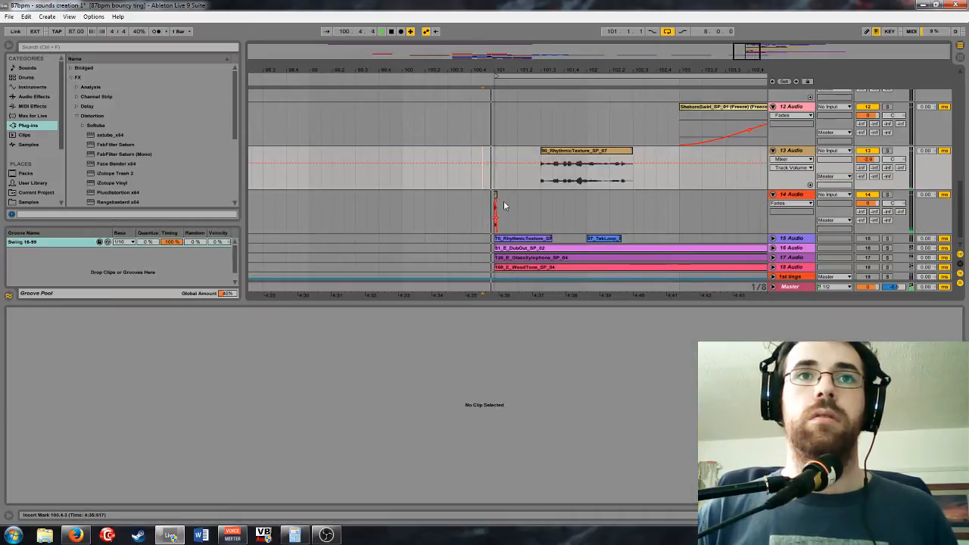
Adjust the transposition of the tiny clip at bar 101 on 14 Audio and play it from 100.3.1
left_click_drag(752, 49, 751, 52)
left_click_drag(487, 70, 353, 74)
left_click(355, 196)
key("space")
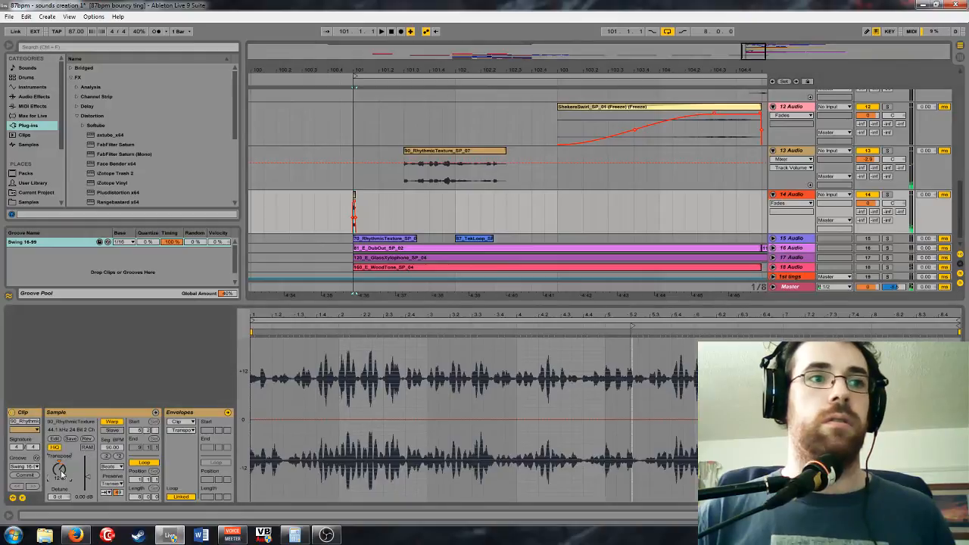
left_click(306, 219)
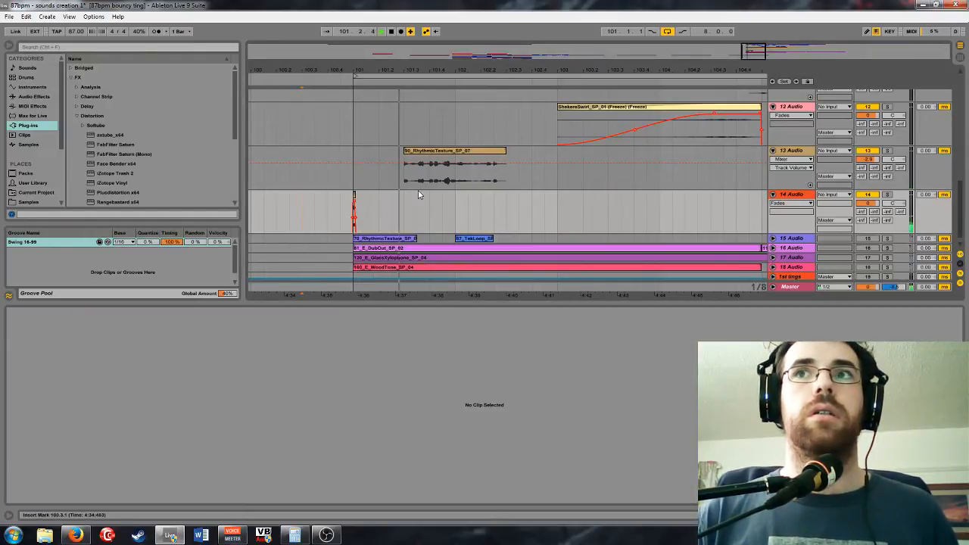
Check the 90_RhythmicTexture_SP_07 clip on 13 Audio during playback, and fold all tracks in the arrangement
left_click(452, 181)
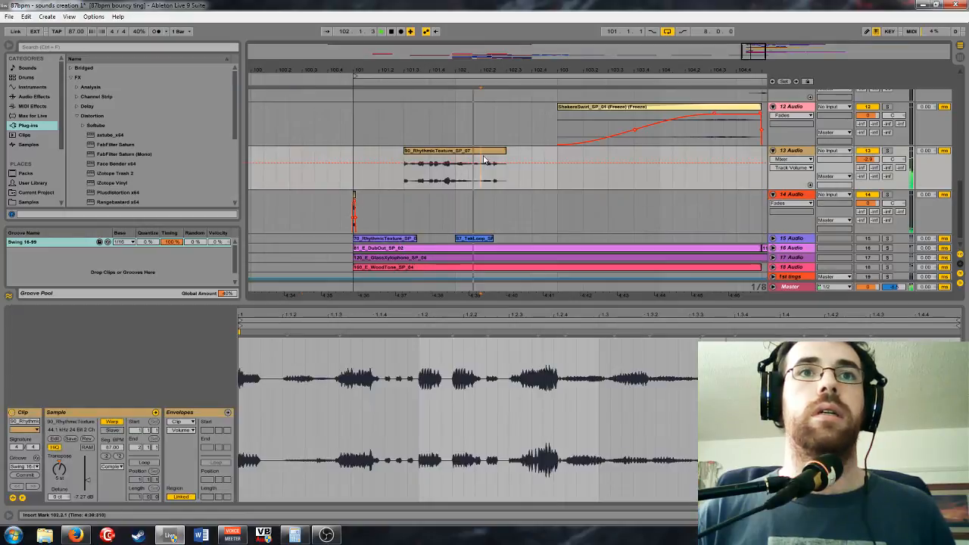
left_click_drag(755, 54, 752, 25)
scroll(718, 180, "up", 2)
scroll(696, 183, "up", 1)
scroll(663, 195, "down", 1)
scroll(674, 193, "up", 1)
scroll(613, 191, "down", 3)
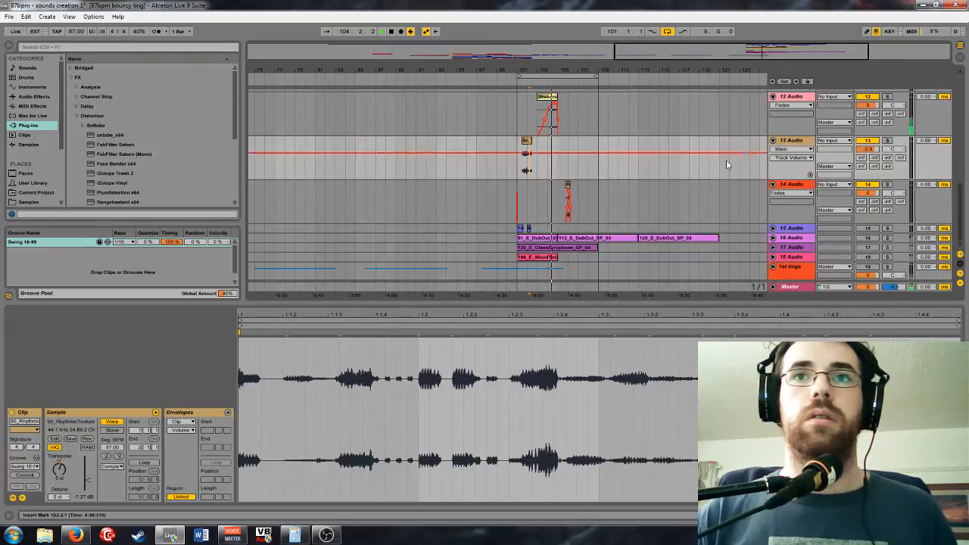
left_click(773, 142, "alt")
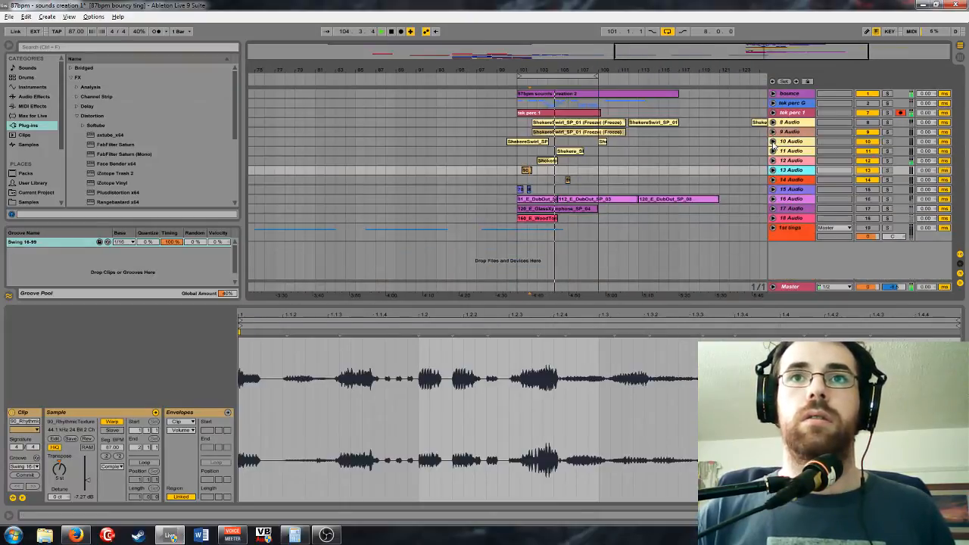
Unfold the 1st tings group and deactivate the Freeze clip at 97.3.1 on its Plucky Ris track
left_click(773, 226)
scroll(530, 200, "down", 3)
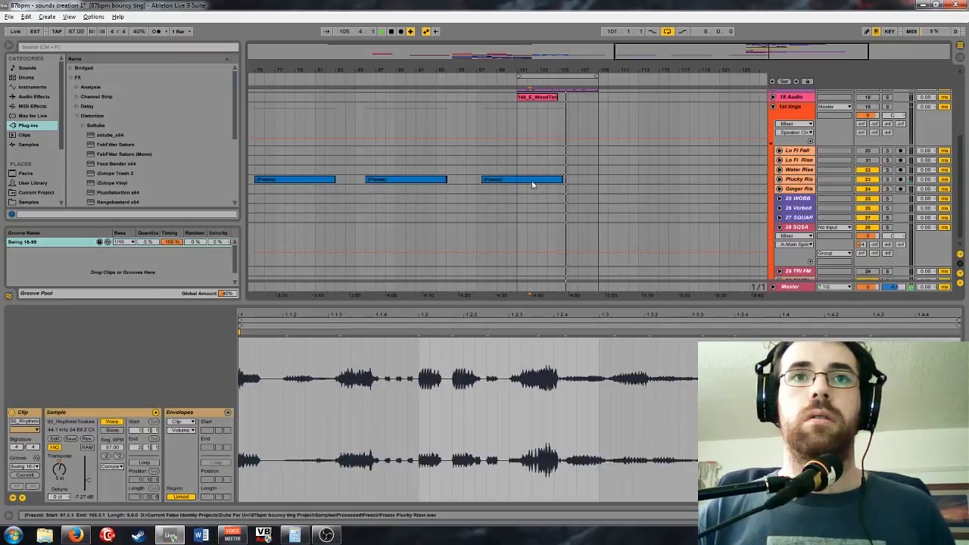
left_click(532, 184)
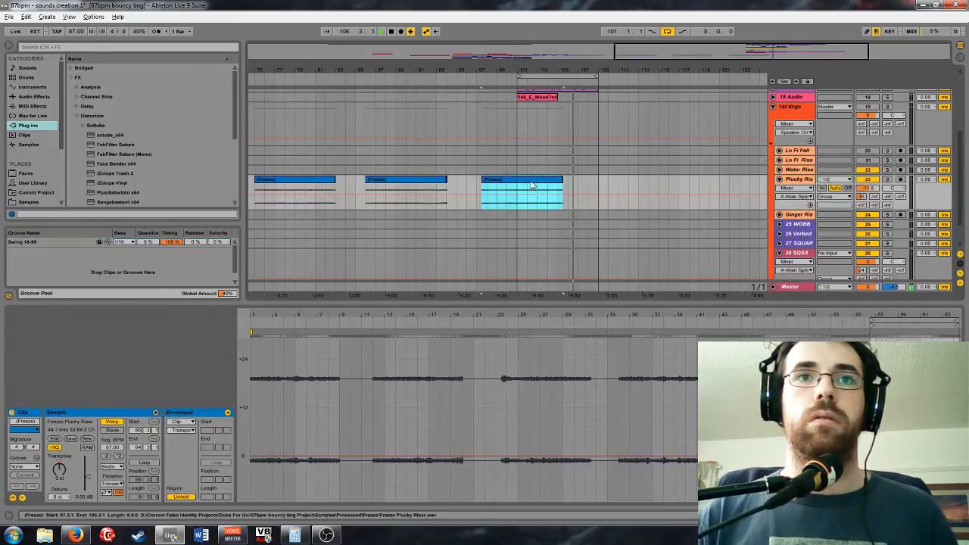
Copy the MIDI clips at bars 42 to 59 on the tracks from 26 Verbed to 30 SWIRL, and paste them at bar 101
left_click_drag(746, 54, 521, 47)
scroll(516, 193, "down", 1)
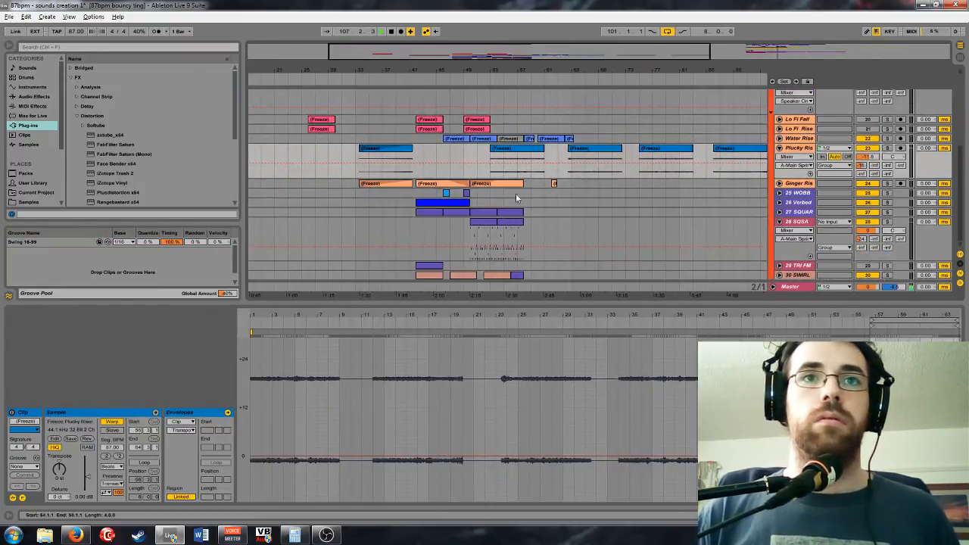
left_click(421, 203)
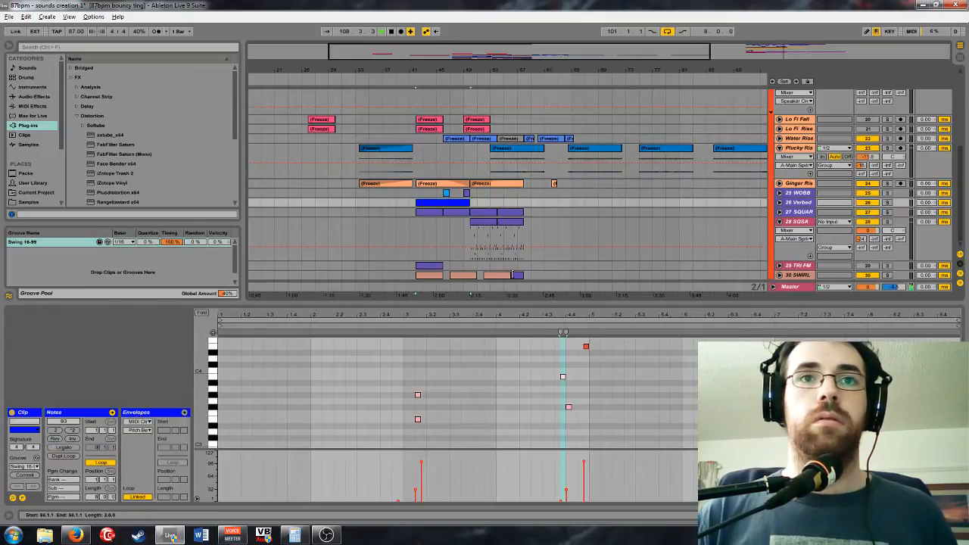
left_click(529, 278, "shift")
left_click_drag(569, 53, 774, 67)
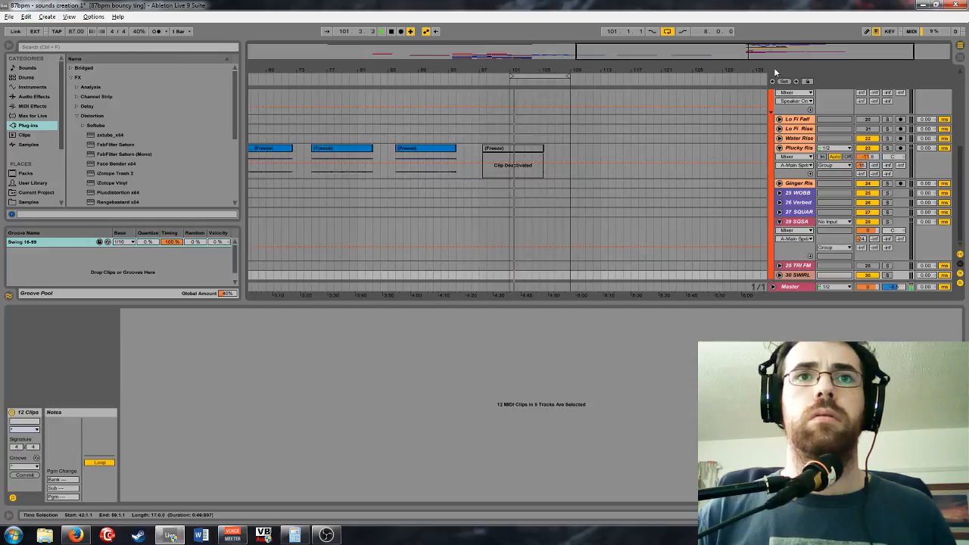
left_click(509, 189)
key("ctrl+v")
Stop playback and activate the 1st tings group track
scroll(757, 172, "up", 3)
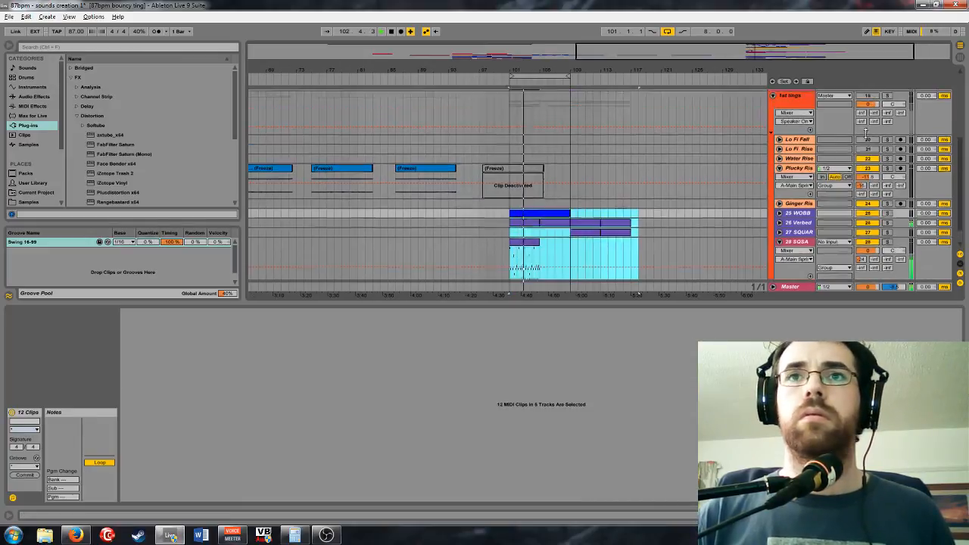
left_click(869, 121)
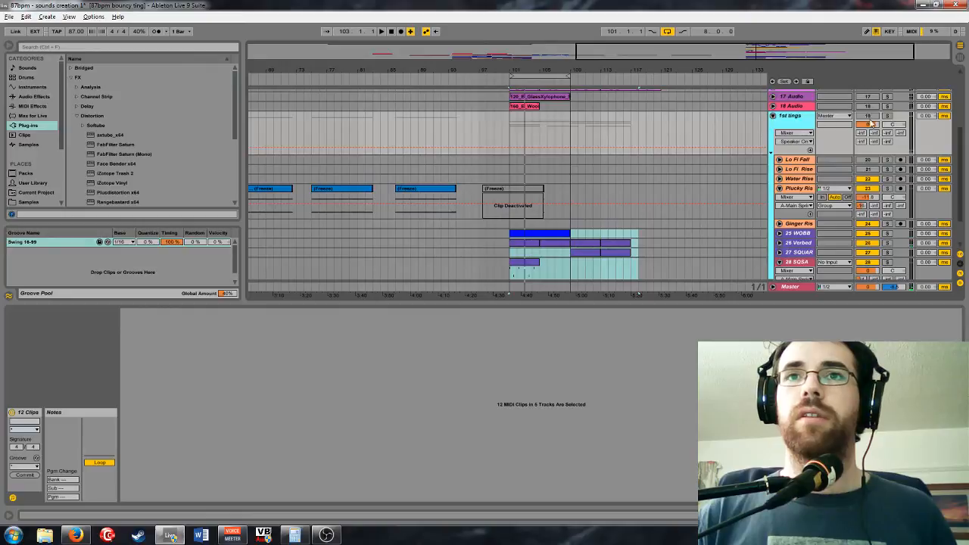
left_click(869, 118)
Duplicate the tek perc 1 clip, unfold its track and place the copy at the start of bar 109
scroll(585, 121, "up", 8)
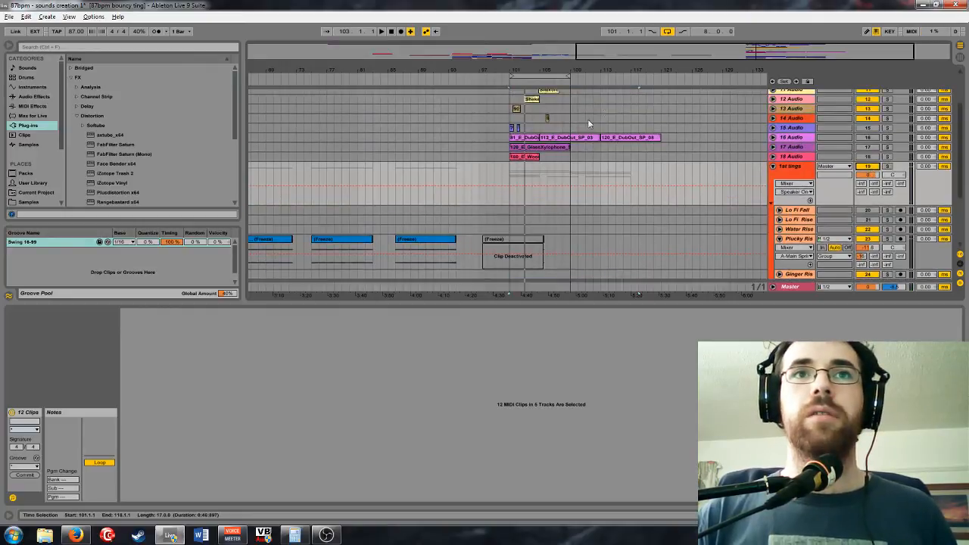
left_click(547, 115)
key("ctrl+d")
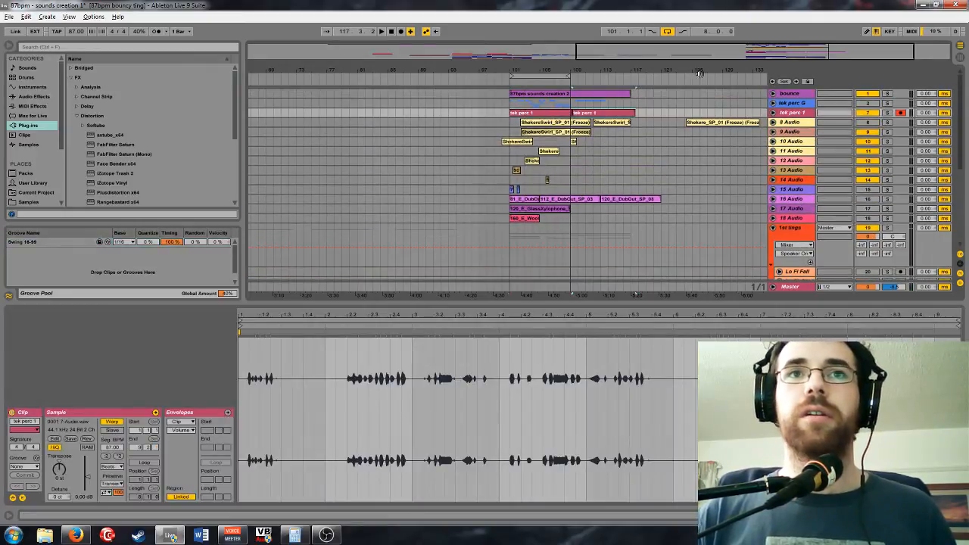
left_click_drag(698, 75, 701, 85)
left_click(774, 113)
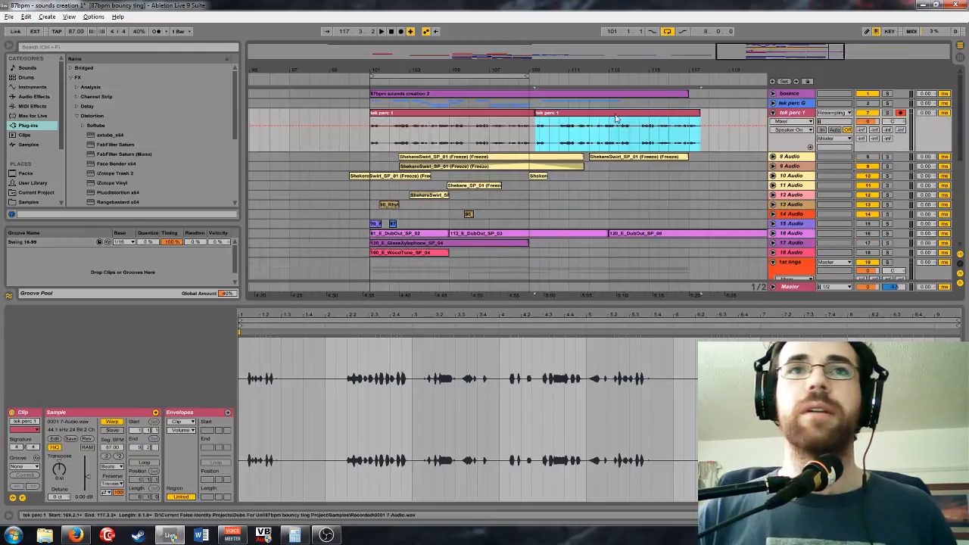
scroll(605, 128, "down", 1)
scroll(608, 130, "up", 1)
scroll(608, 131, "down", 5)
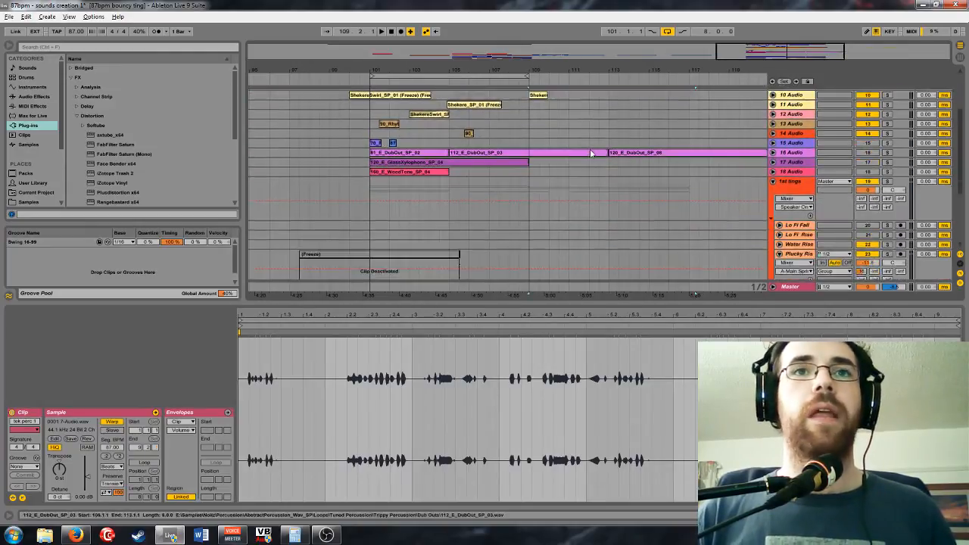
scroll(501, 162, "up", 3)
Move the second ShekereSwirl_SP_01 clip from 8 Audio to the start of bar 109 on 11 Audio
left_click(773, 127)
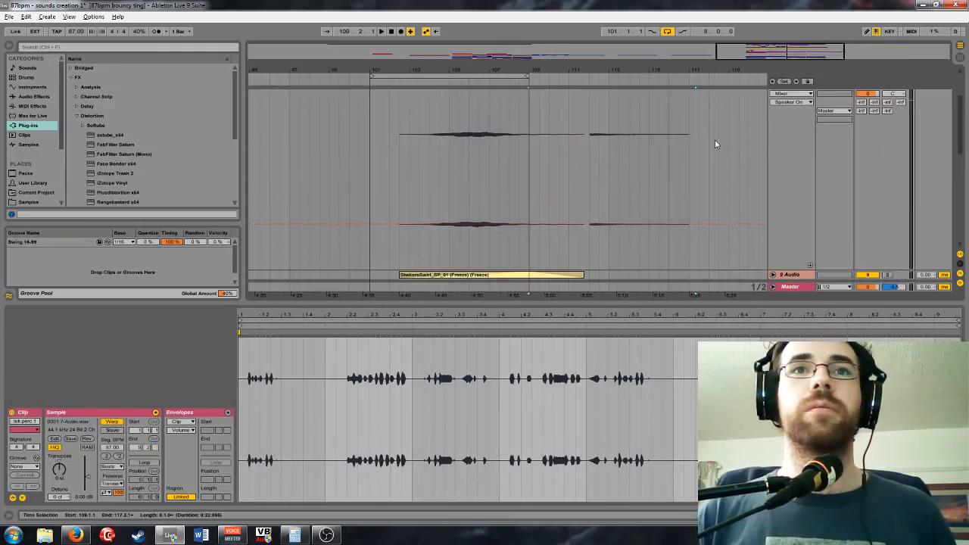
scroll(714, 144, "up", 2)
scroll(675, 164, "down", 4)
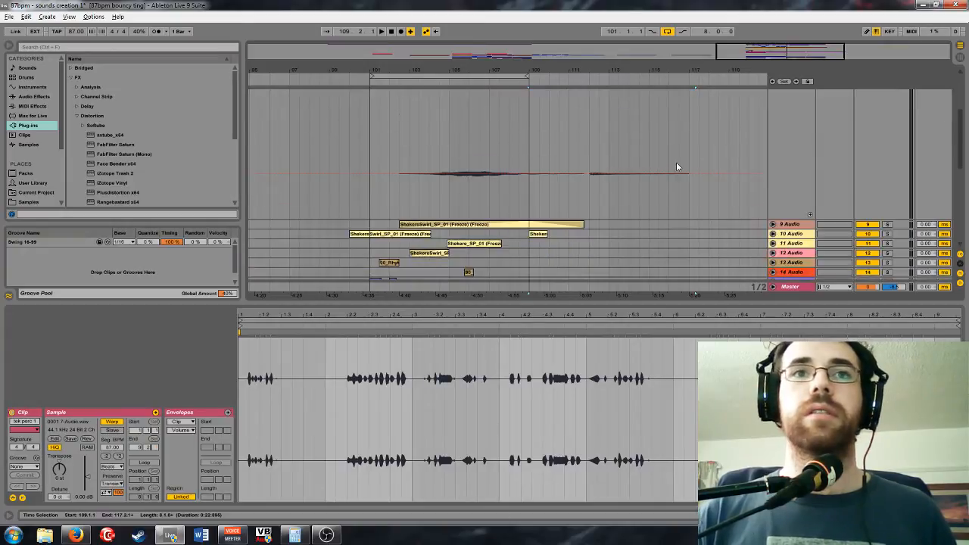
scroll(761, 225, "up", 3)
left_click(777, 104)
left_click(755, 115)
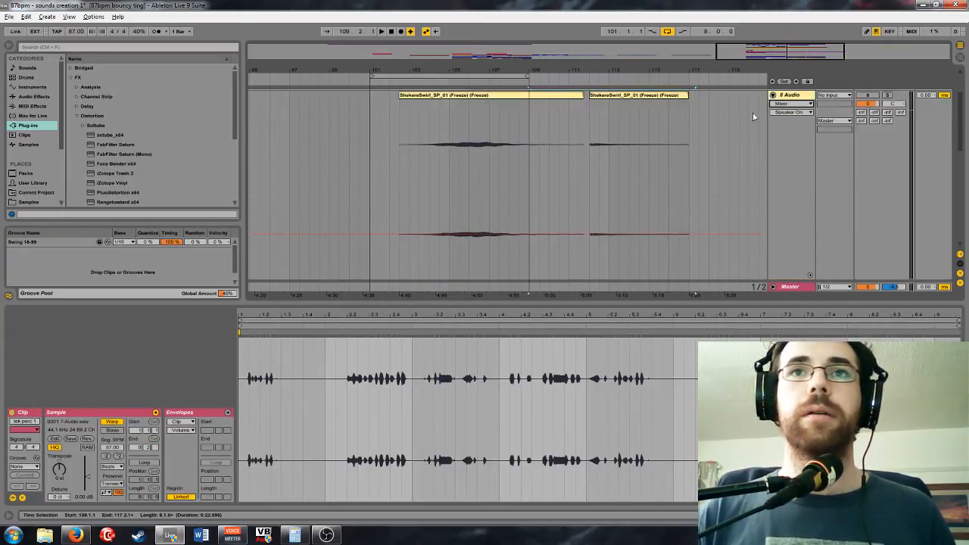
left_click(773, 96)
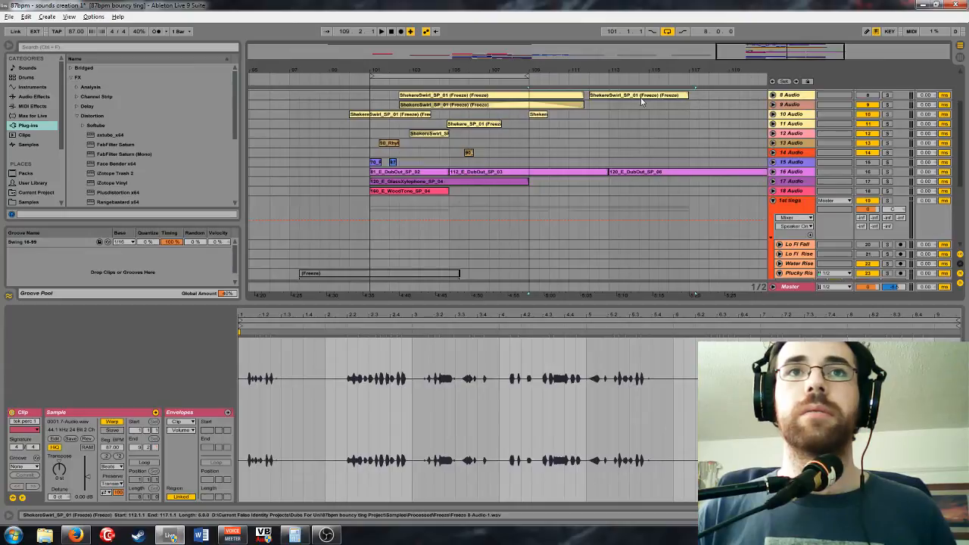
left_click_drag(681, 96, 622, 132)
left_click(768, 128)
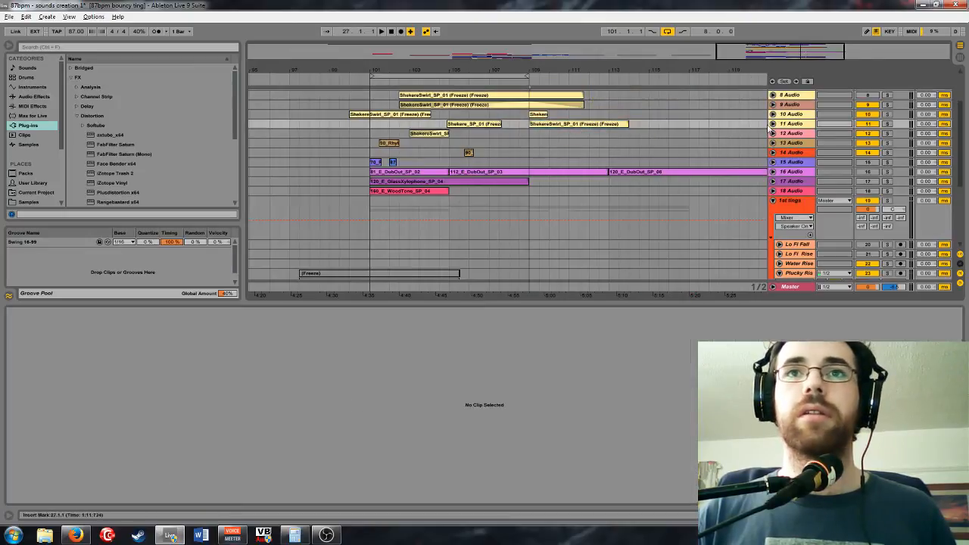
Unfold 10 Audio and 11 Audio, and move the short Shekere clip on 10 Audio earlier to 108.4.1
left_click(773, 124)
left_click(773, 114)
mouse_move(810, 52)
left_mouse_down()
mouse_move(806, 98)
mouse_move(804, 55)
left_mouse_up()
left_click_drag(468, 115, 453, 118)
left_click_drag(791, 56, 781, 53)
scroll(744, 178, "down", 5)
Copy the two-beat section holding the tiny clip at bar 101 on 14 Audio, and paste it at 109.3.1
scroll(659, 160, "up", 2)
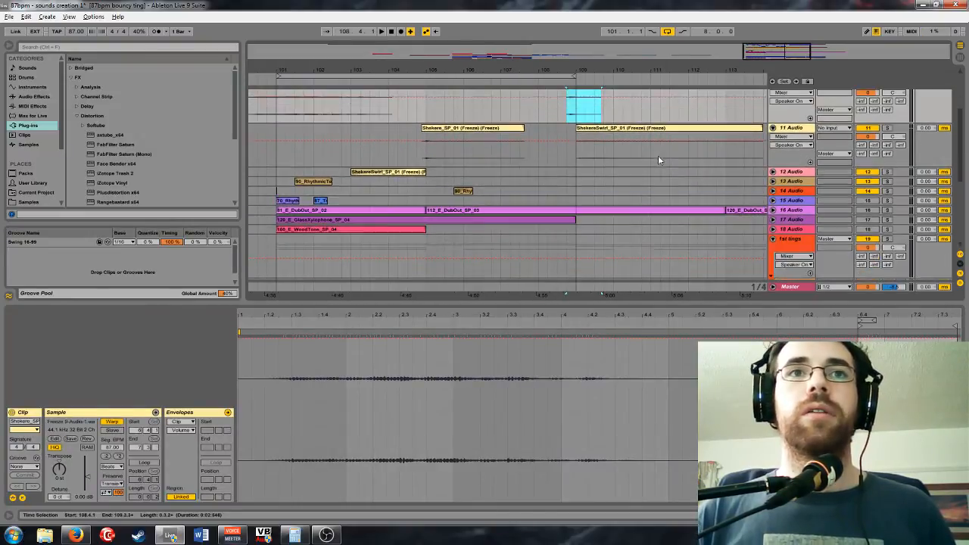
scroll(667, 148, "up", 3)
scroll(675, 136, "down", 5)
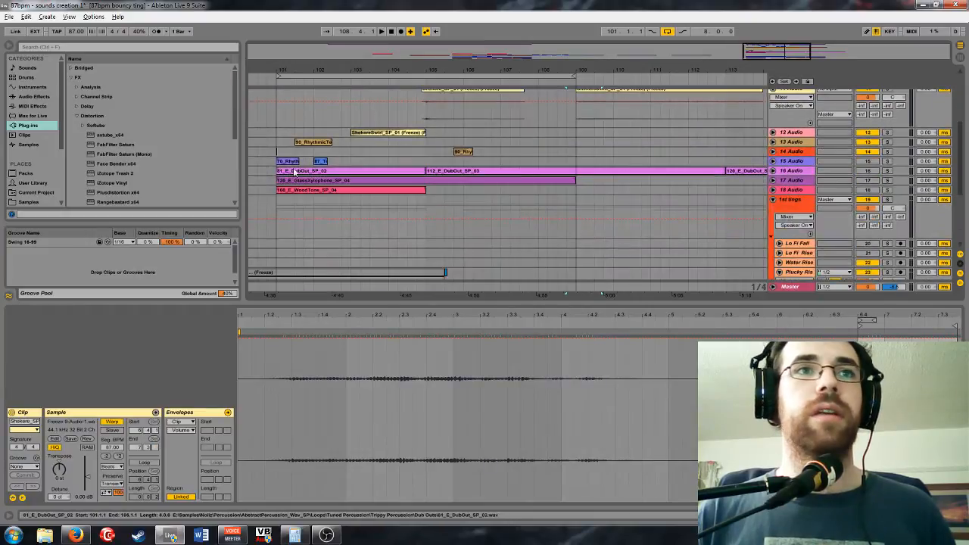
left_click(291, 152)
scroll(606, 149, "up", 3)
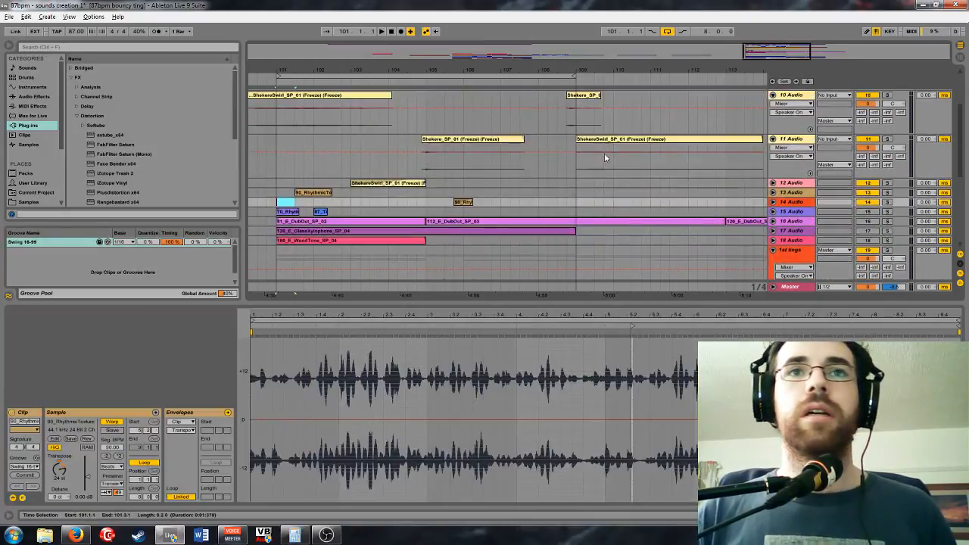
scroll(604, 158, "up", 4)
scroll(595, 189, "down", 3)
left_click(597, 222)
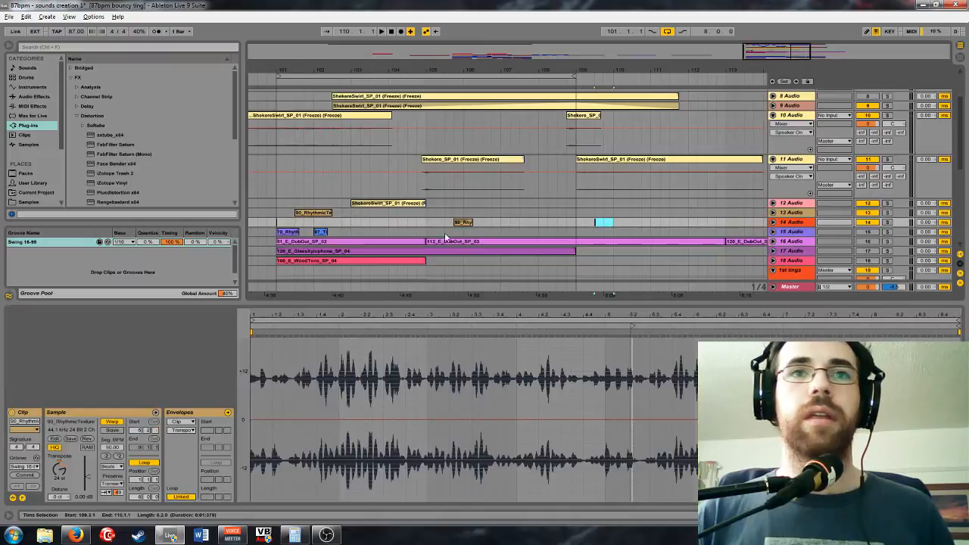
Play from the clip at 105.4.1 on 14 Audio, and turn looping off for playback from 99.3.1
left_click(464, 223)
key("space")
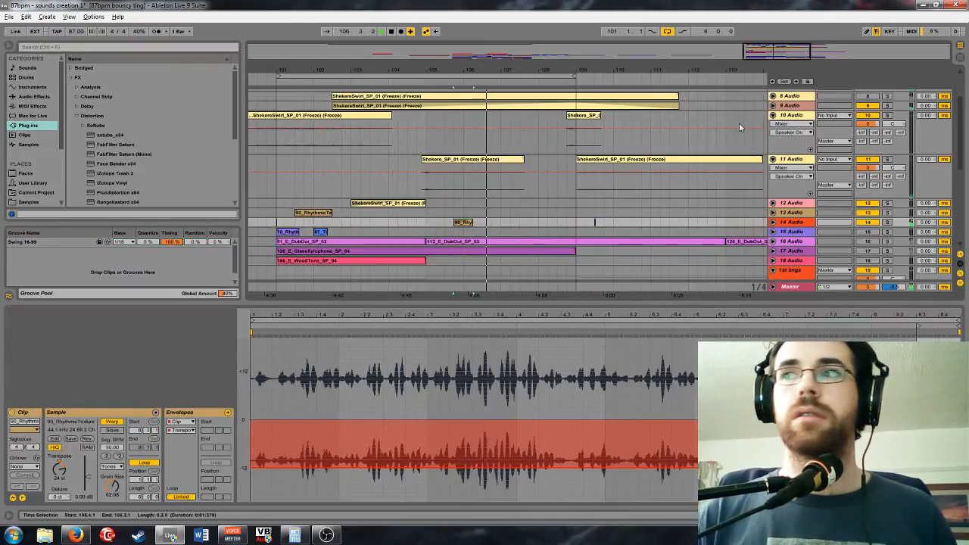
left_click_drag(715, 70, 715, 41)
left_click(668, 32)
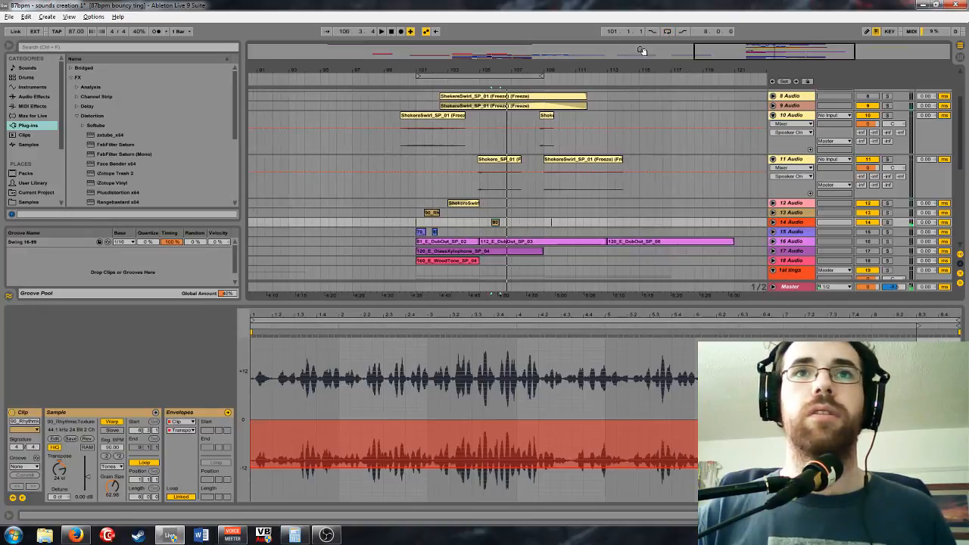
left_click(393, 119)
Show the return tracks and open the device chain of the F 4 dot dub return
scroll(793, 217, "down", 3)
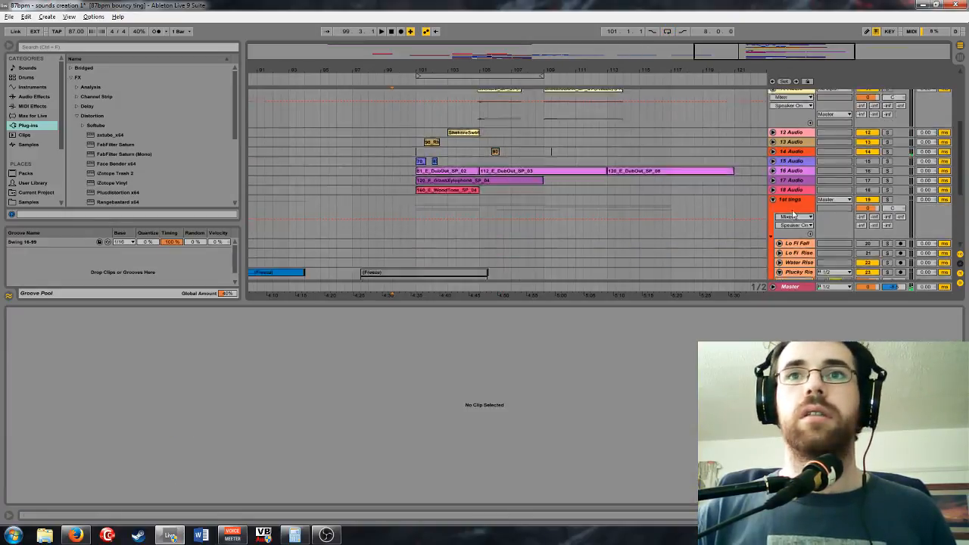
scroll(793, 217, "down", 2)
left_click(960, 265)
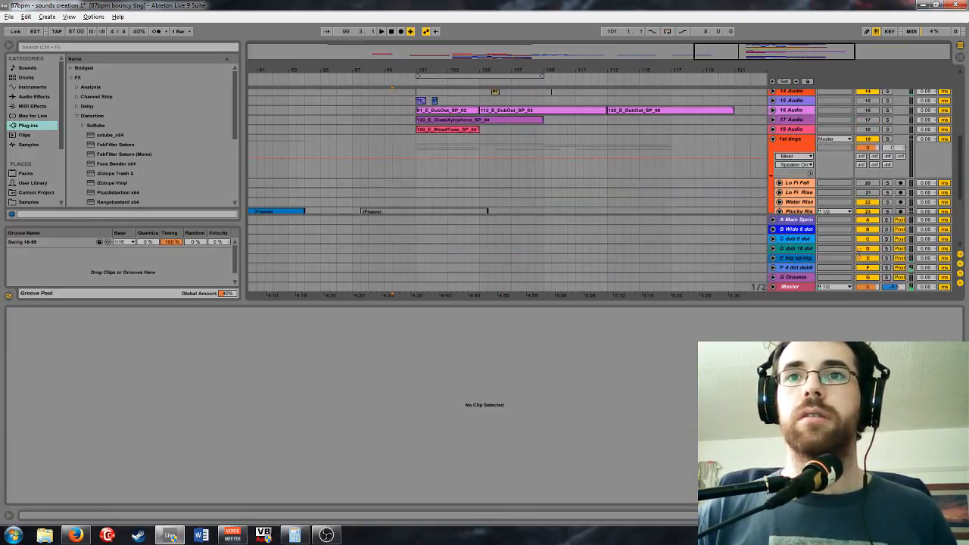
double_click(809, 268)
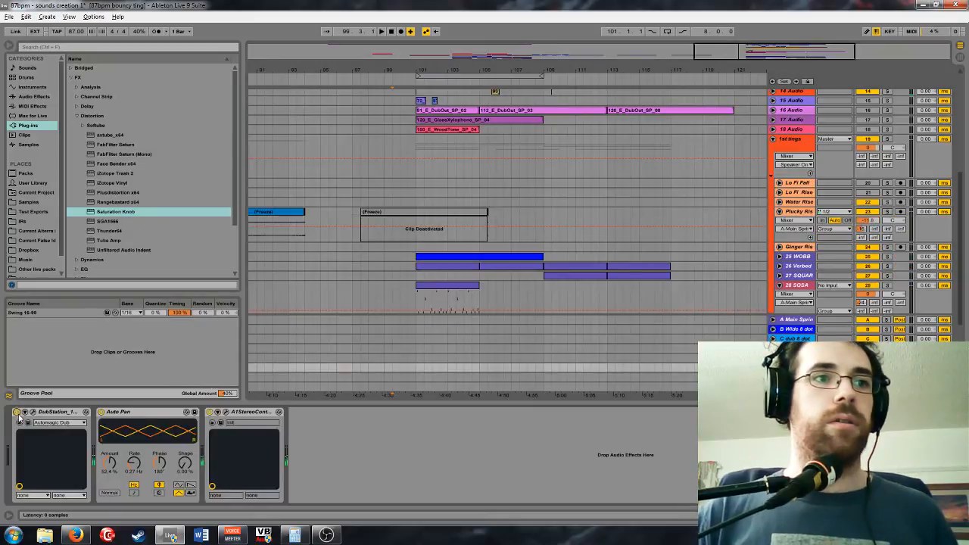
Move the four clips at bars 101 to 117 from 29 TRI FM down to 30 SWIRL, with the return tracks hidden
left_click(647, 279)
scroll(733, 270, "down", 1)
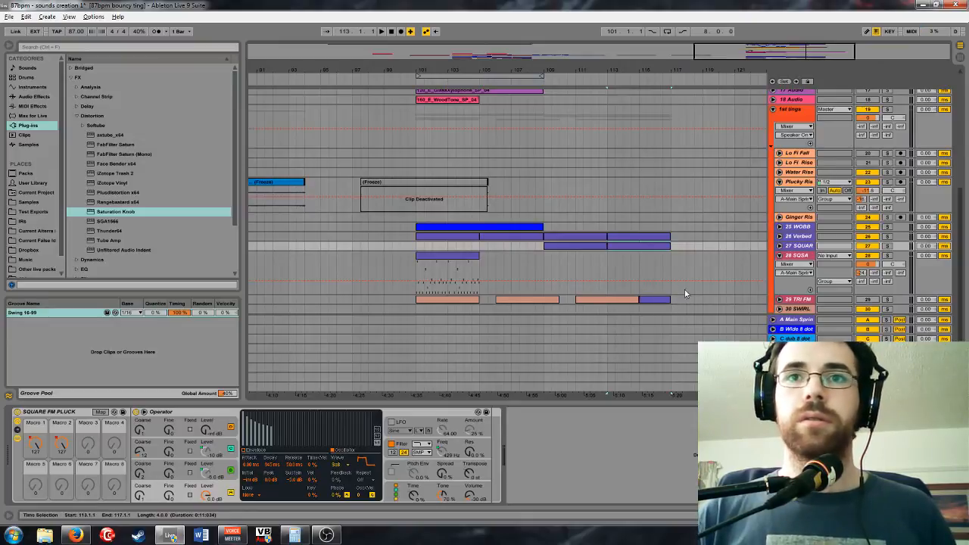
left_click(659, 299)
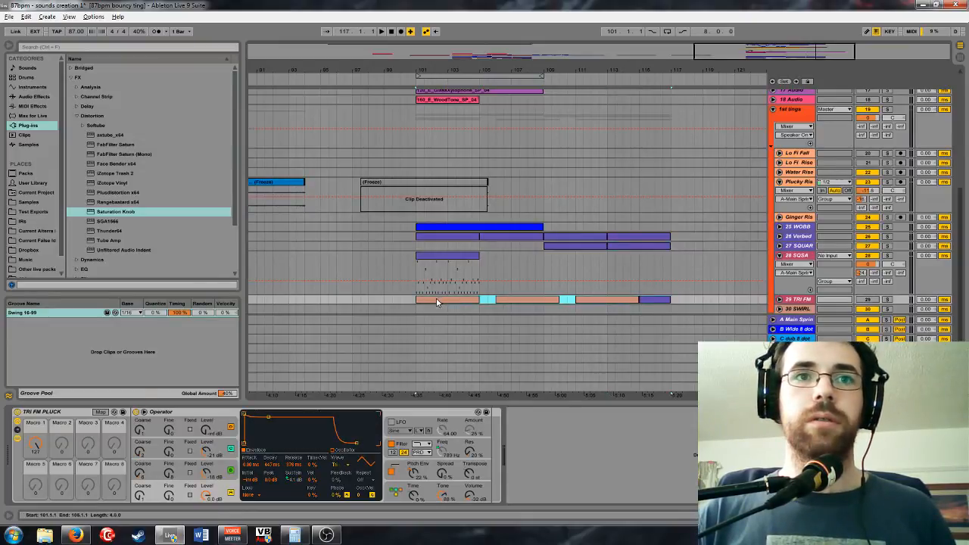
left_click(436, 302, "shift")
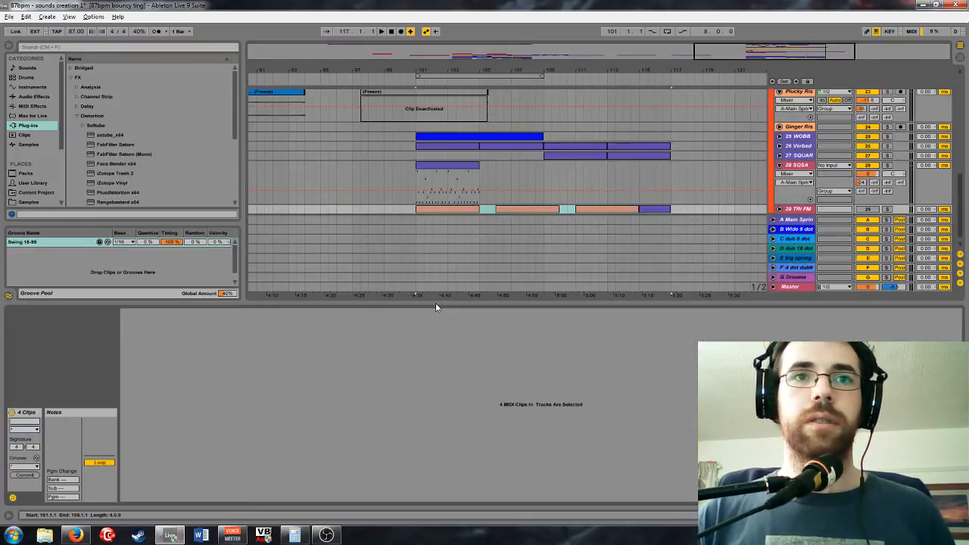
left_click(959, 265)
left_click_drag(437, 208, 437, 218)
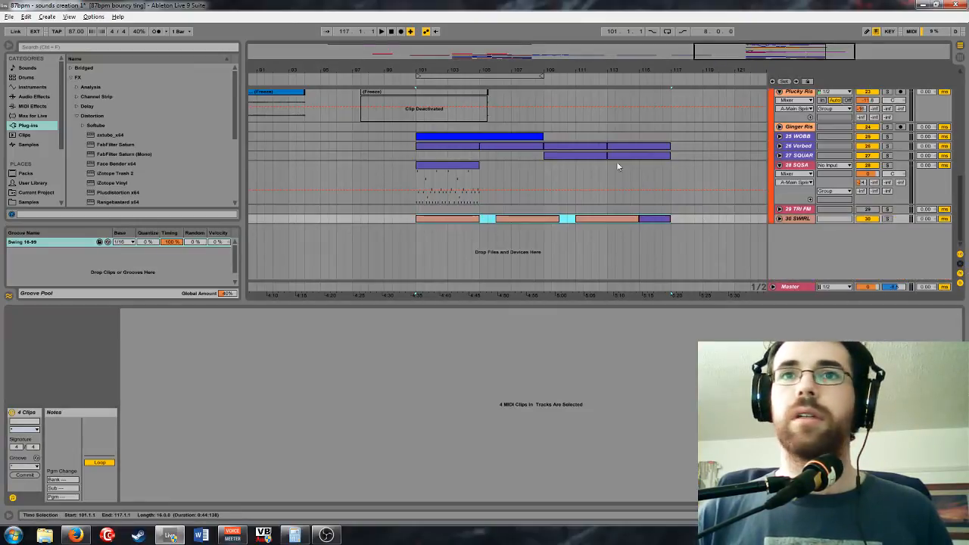
Move the eight MIDI clips at bars 101 to 117 on tracks 25 to 28 down by one track
scroll(664, 173, "up", 2)
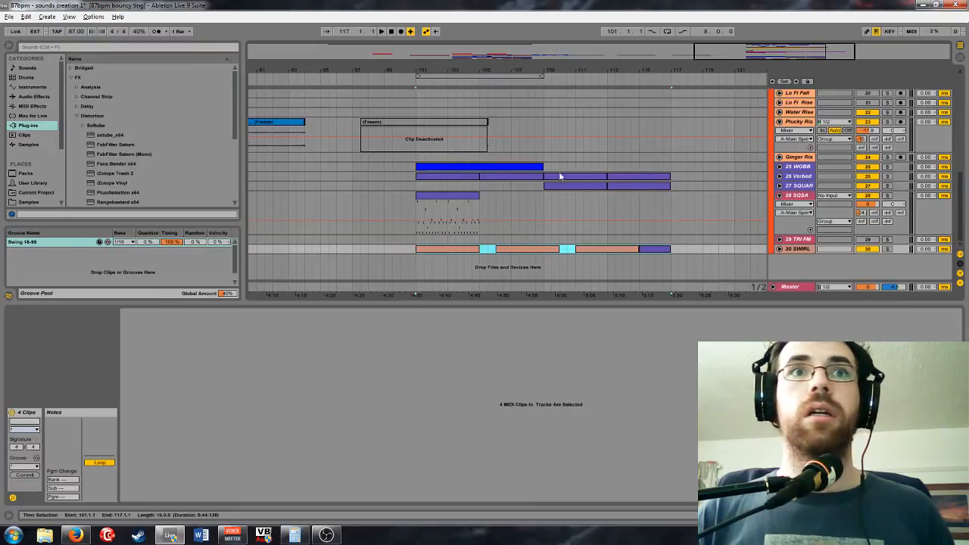
left_click_drag(483, 69, 650, 66)
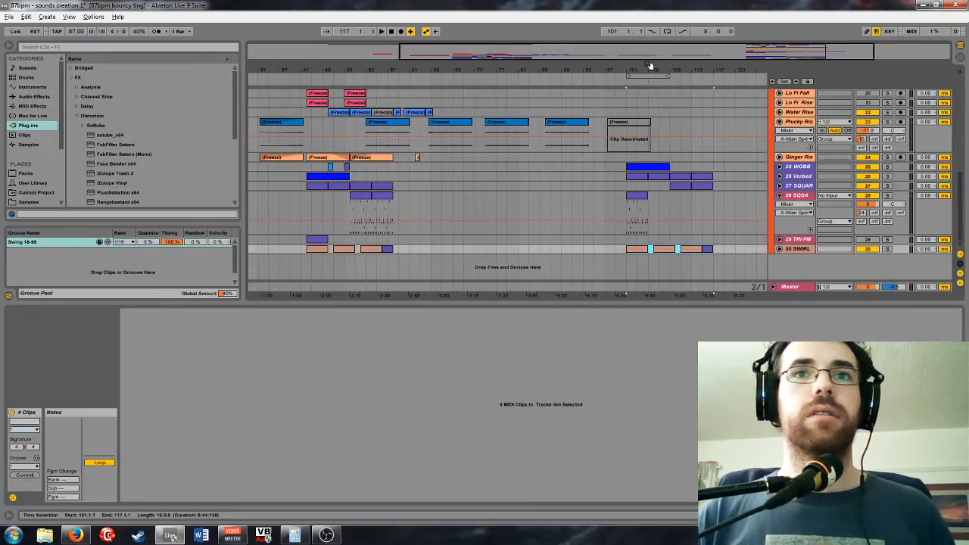
left_click(643, 170)
left_click_drag(711, 206, 628, 168)
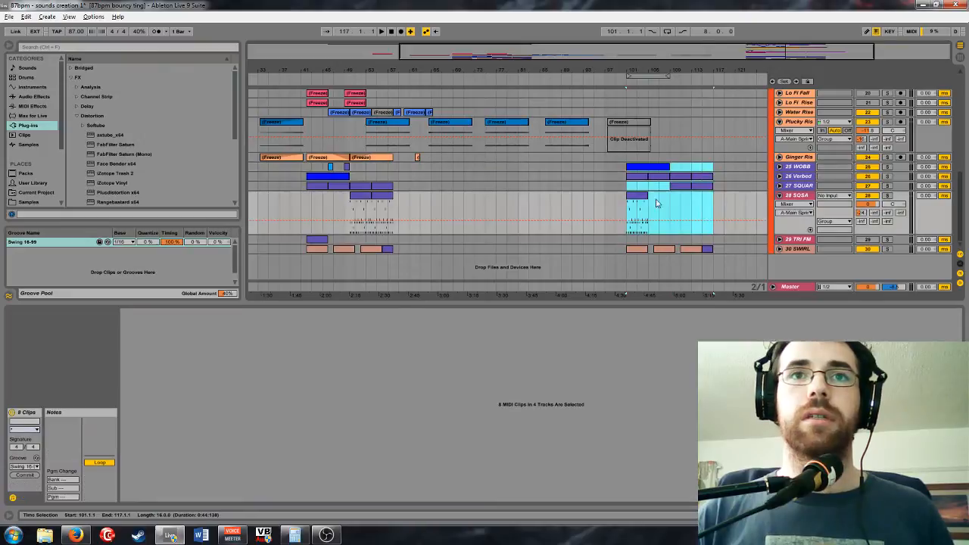
key("Delete")
left_click(629, 174)
key("ctrl+z")
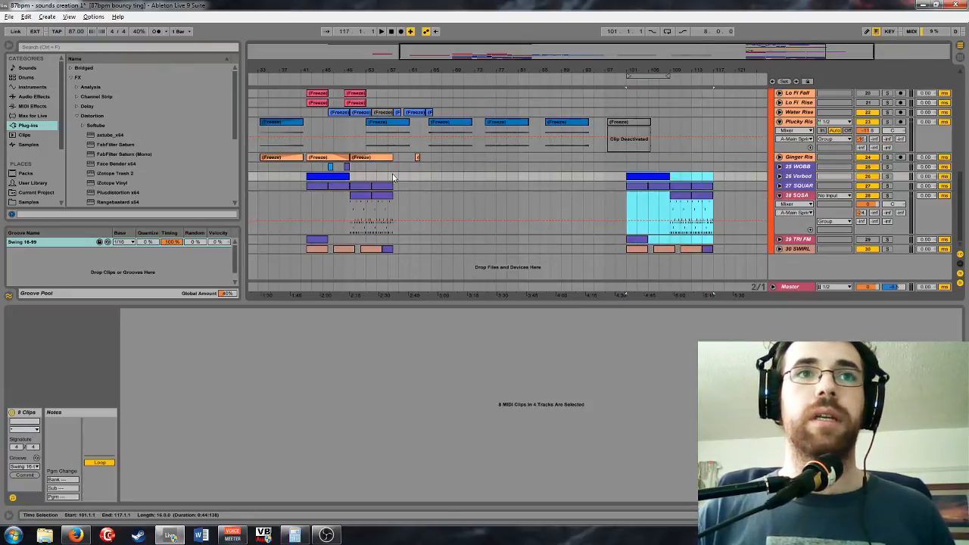
Try to copy the 25 WOBB clips from bars 42 to 53 to bar 101 on the same track
left_click_drag(389, 170, 368, 170)
left_click(309, 170)
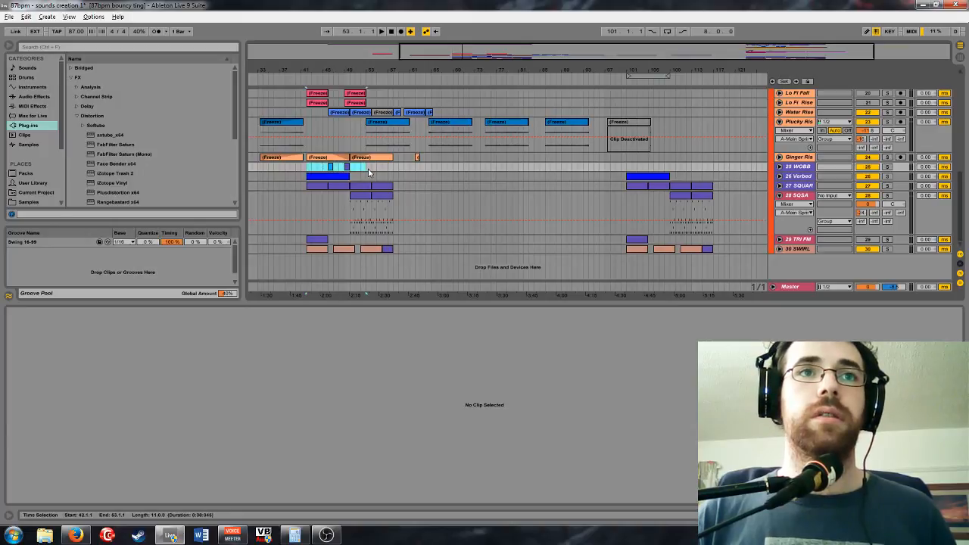
left_click(629, 169)
key("ctrl+v")
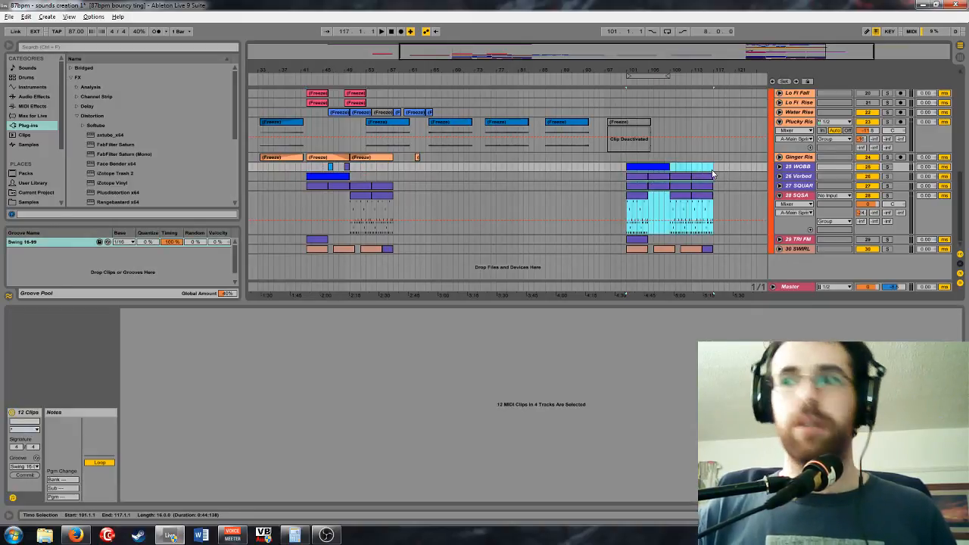
Play the arrangement from just before bar 101 and check the audio and MIDI tracks against what is heard
left_click_drag(791, 52, 800, 52)
left_click(381, 103)
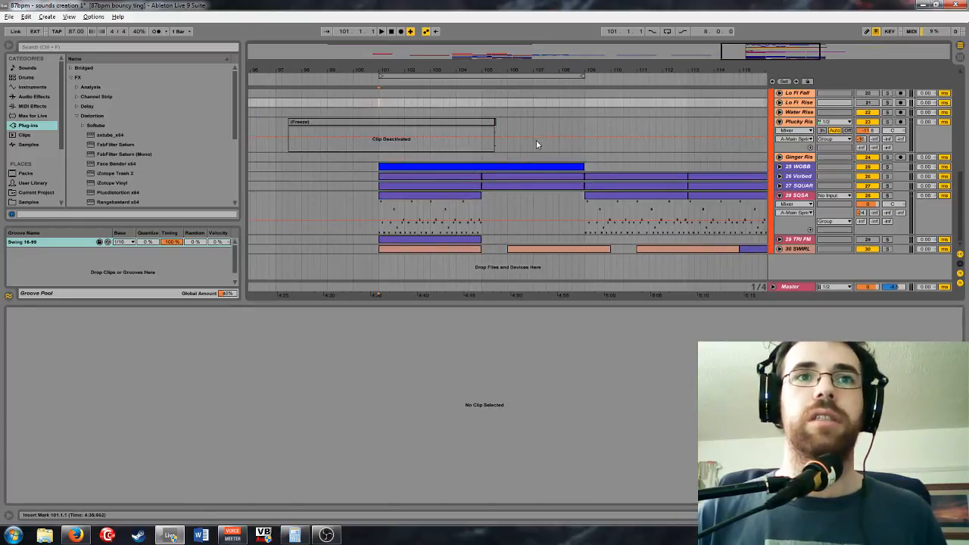
left_click_drag(775, 53, 645, 52)
scroll(516, 173, "up", 3)
scroll(666, 121, "down", 3)
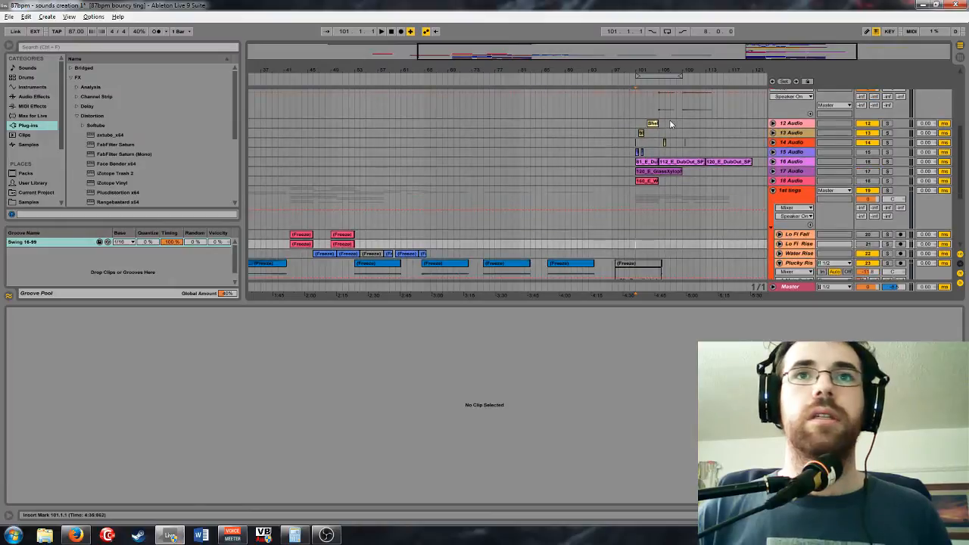
left_click_drag(652, 69, 514, 131)
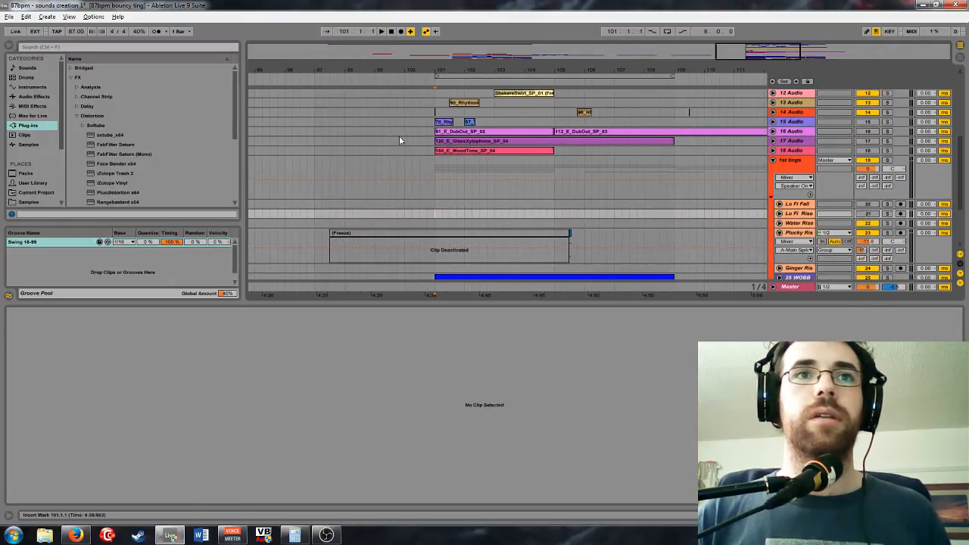
left_click(397, 137)
key("space")
scroll(478, 119, "down", 3)
scroll(539, 124, "down", 1)
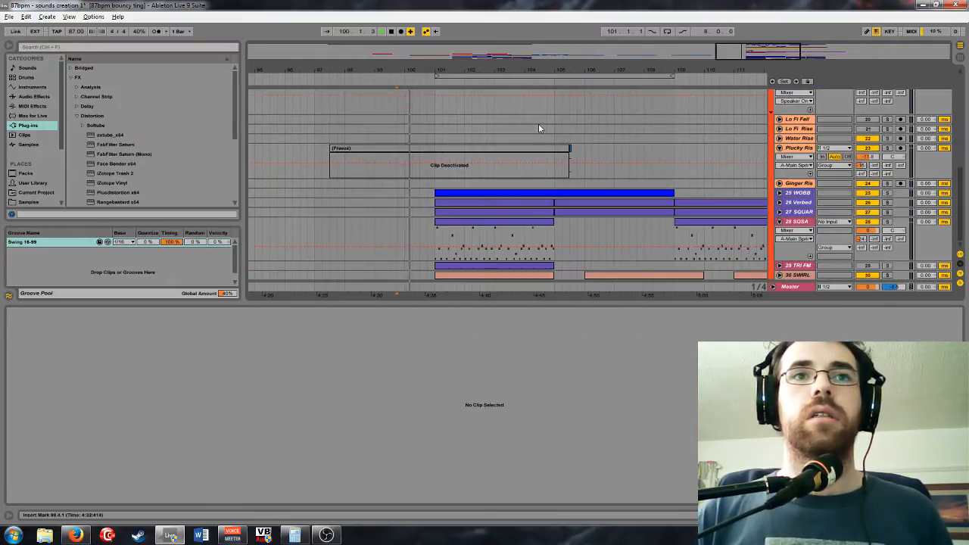
left_click_drag(765, 50, 772, 55)
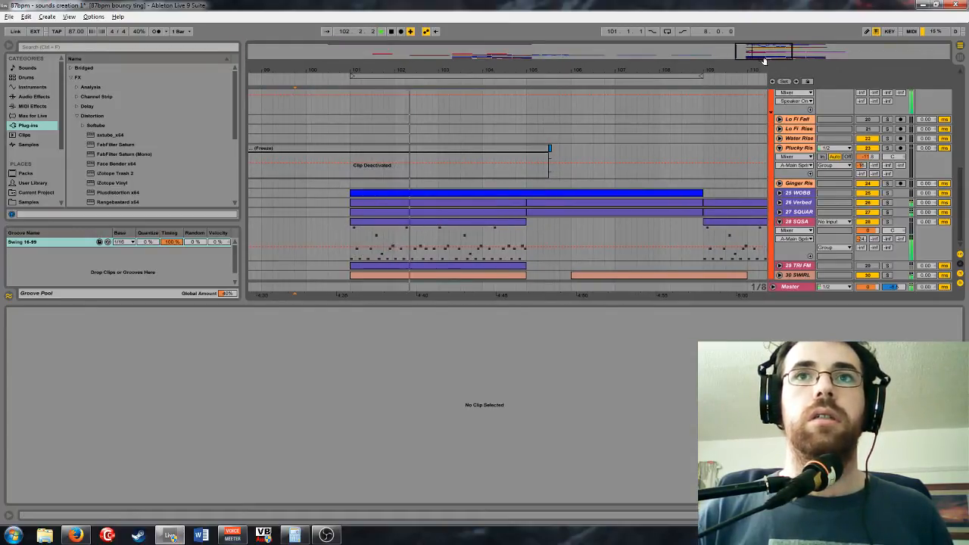
left_click_drag(765, 59, 764, 49)
scroll(615, 162, "up", 5)
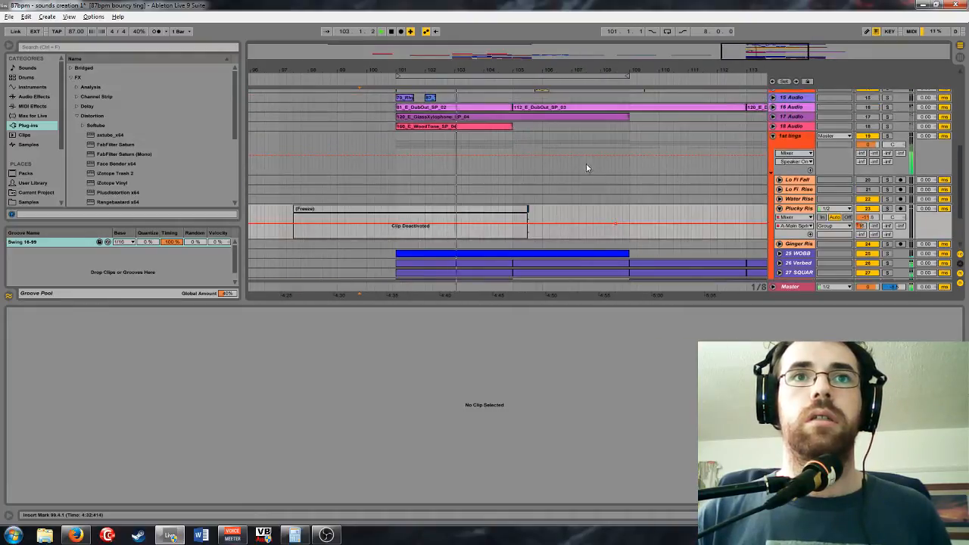
scroll(655, 240, "down", 5)
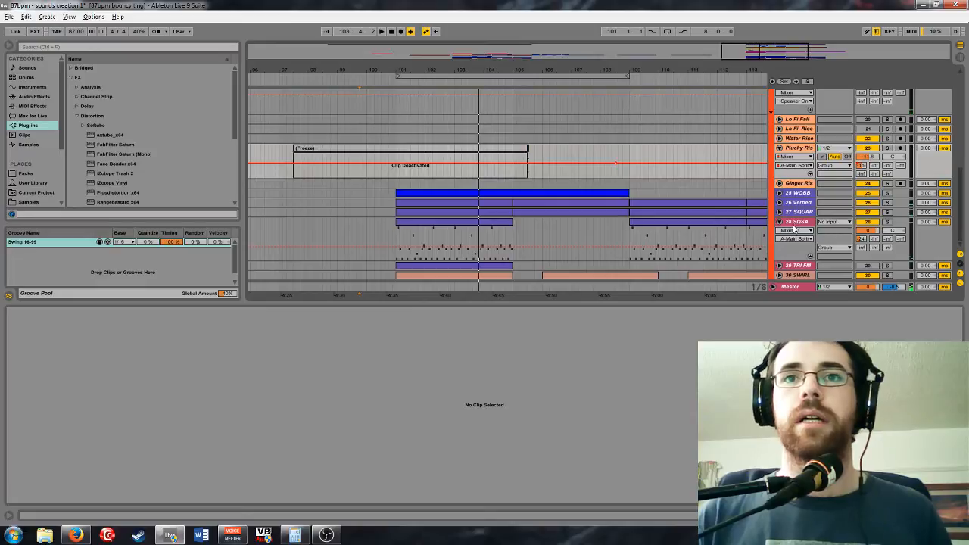
Show the notes of the 28 SGSA clip at bars 101 to 105 and play from its start
left_click(507, 219)
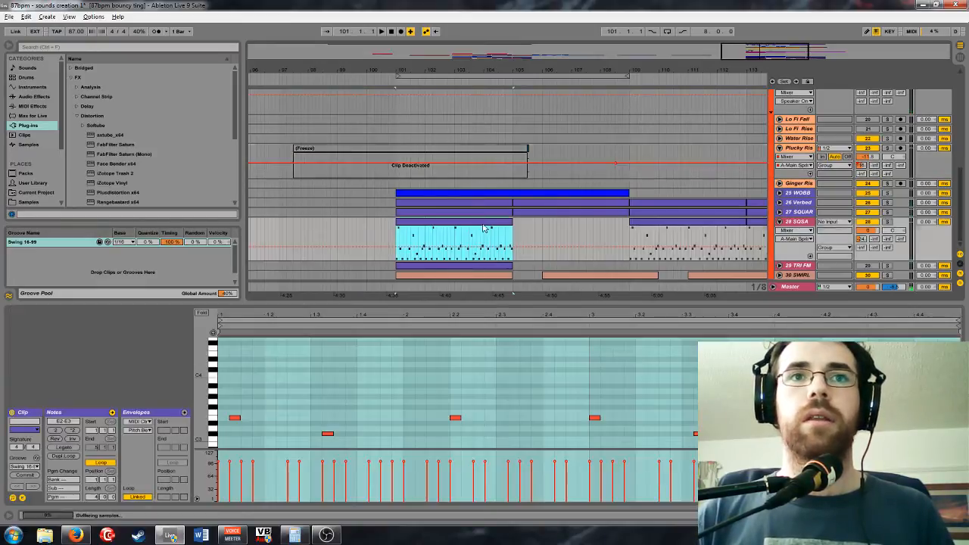
key("minus")
key("minus")
key("minus")
key("minus")
key("minus")
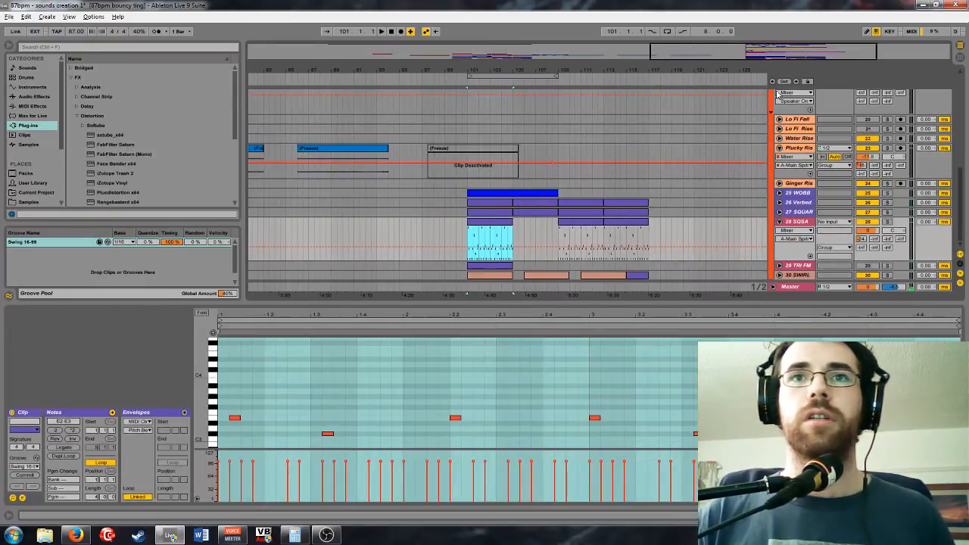
key("space")
Replace the 26 Verbed clips at bars 101 to 117 with the 25 WOBB clip from bars 101 to 109
left_click(779, 203)
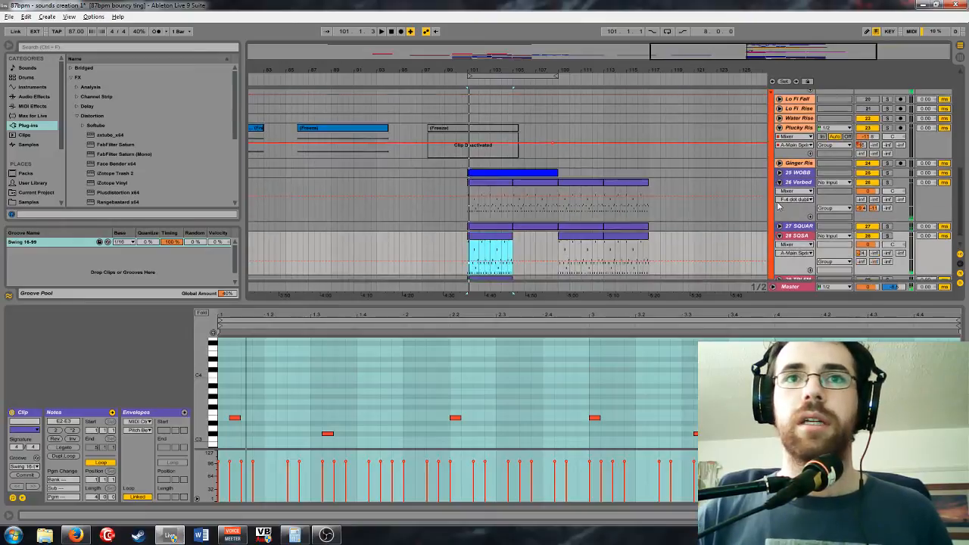
left_click_drag(774, 57, 775, 25)
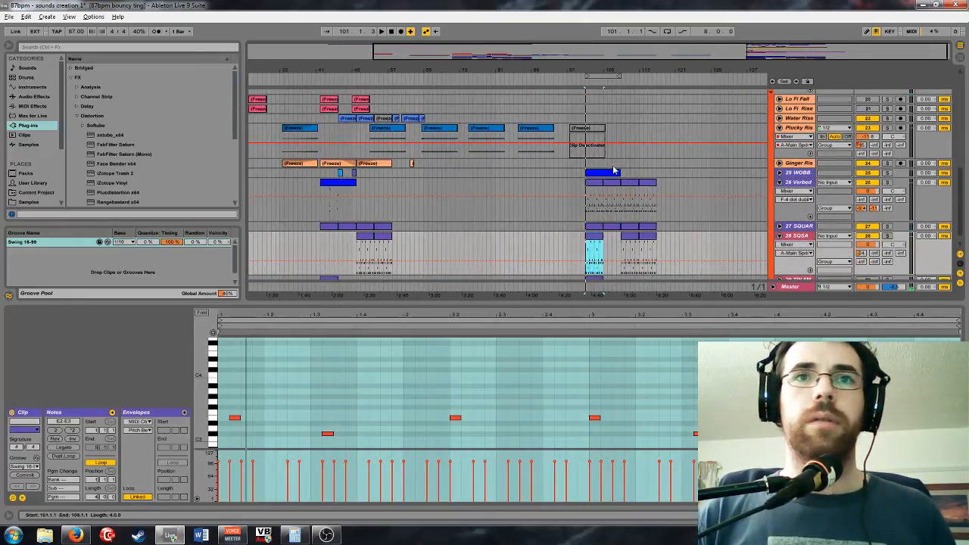
left_click_drag(665, 192, 600, 194)
key("Delete")
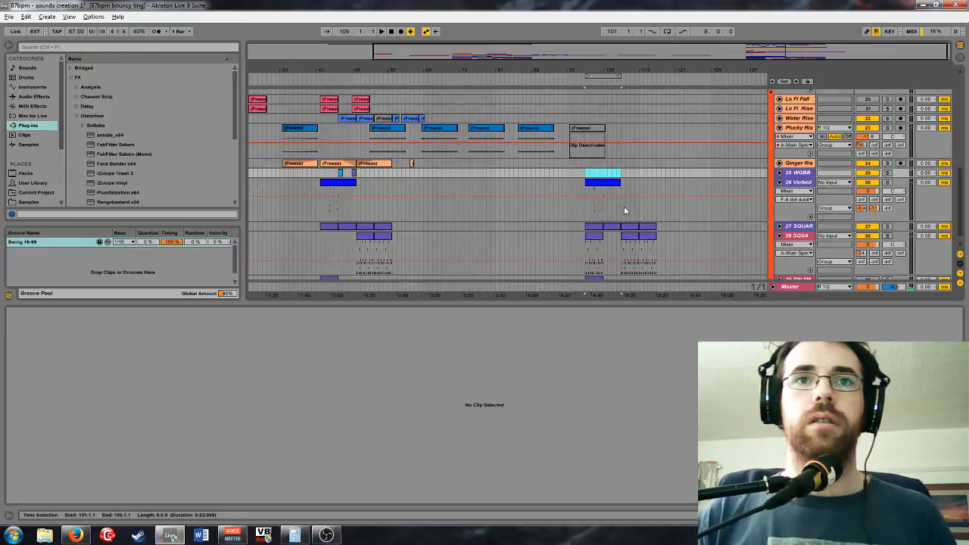
Delete the 28 SGSA clip at bars 101 to 105
left_click(597, 236)
scroll(634, 235, "down", 1)
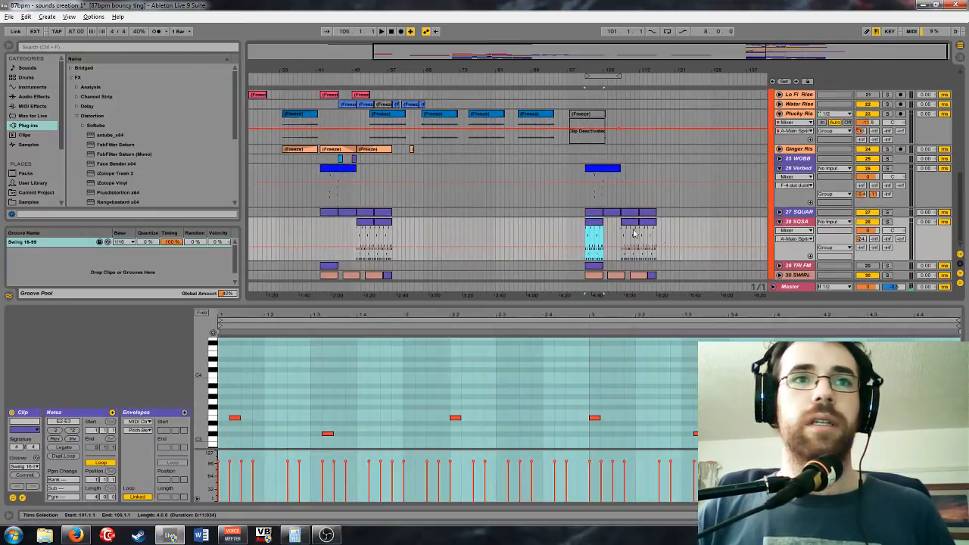
key("Delete")
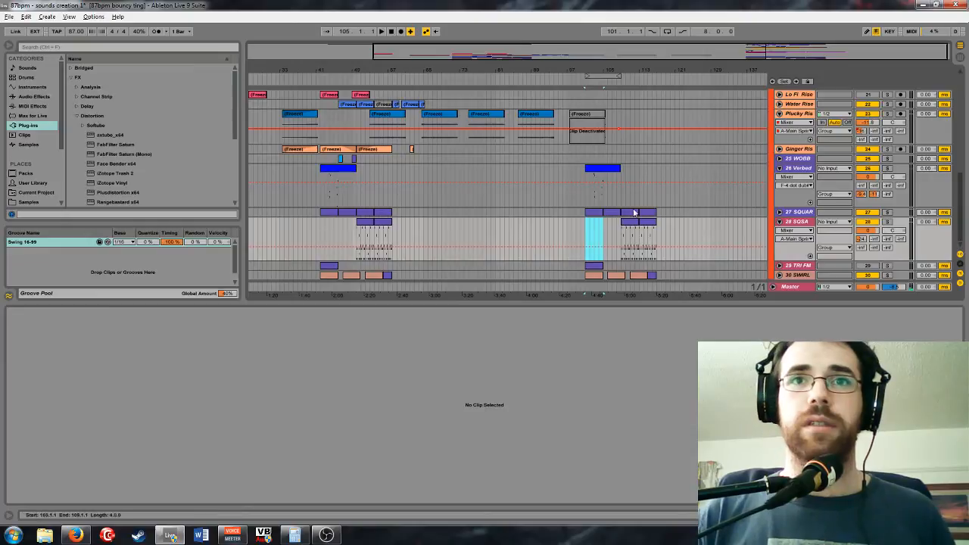
Copy the two 25 WOBB clips from bars 42 to 52 to bar 101 on the same track
left_click_drag(366, 157, 322, 159)
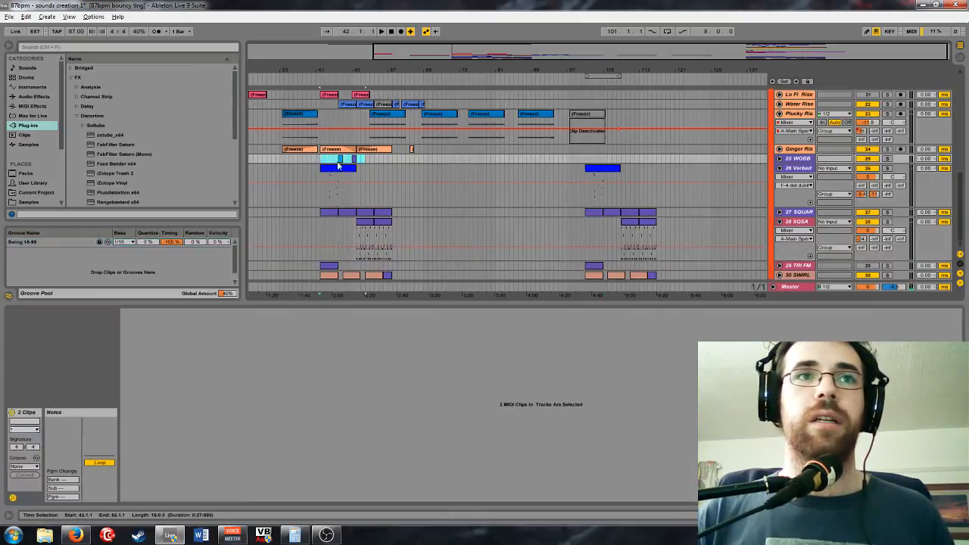
left_click(584, 157)
key("ctrl+v")
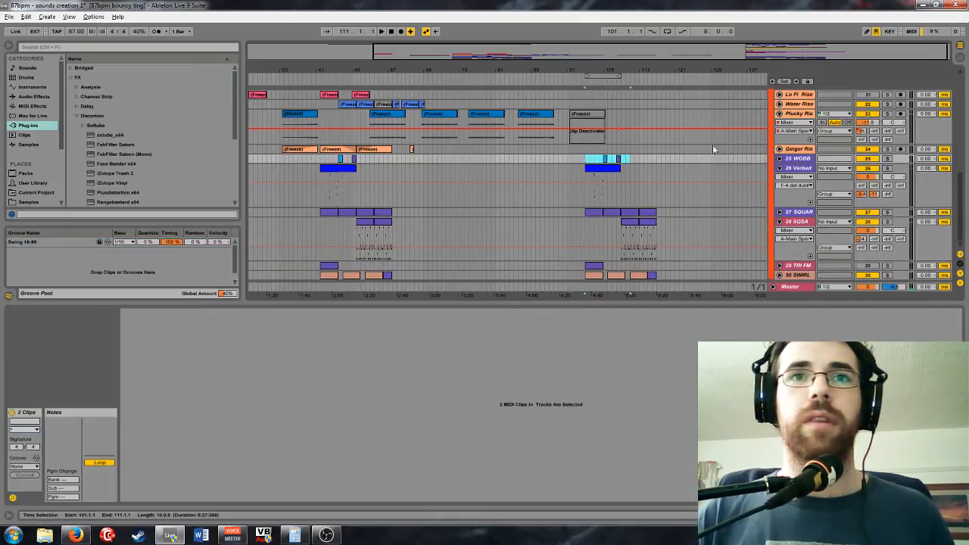
Play the section from bar 100 and review the 28 SGSA clips, the 13 Audio clip and the surrounding tracks
left_click(583, 160)
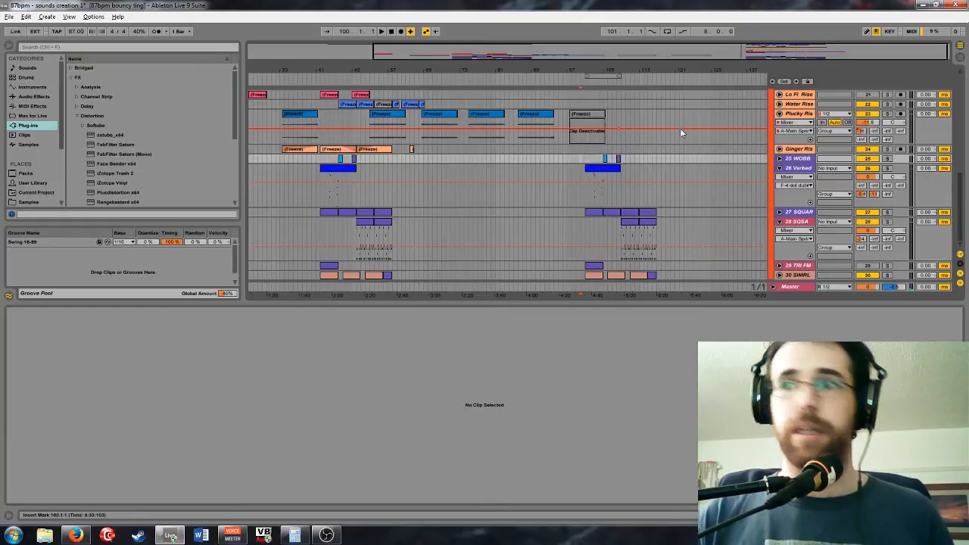
left_click_drag(751, 54, 738, 132)
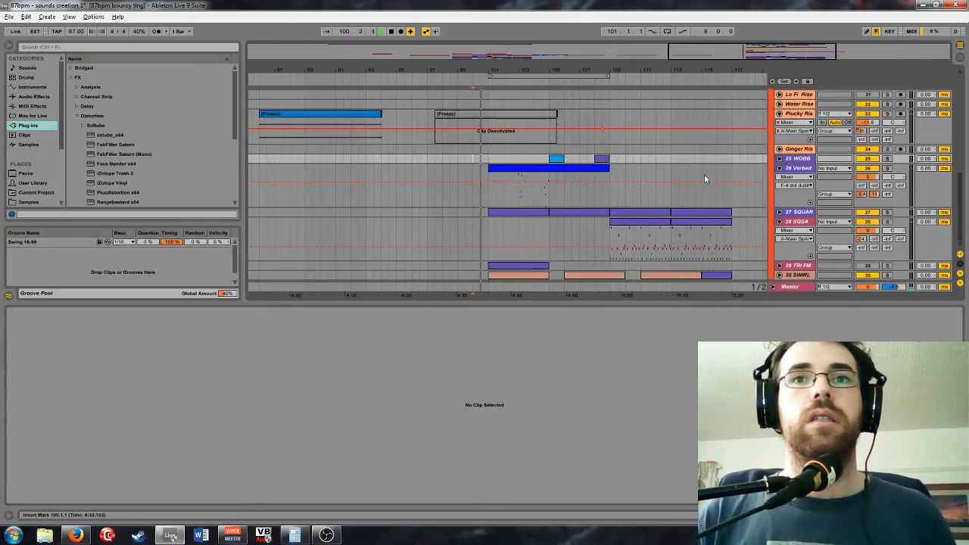
left_click(643, 226)
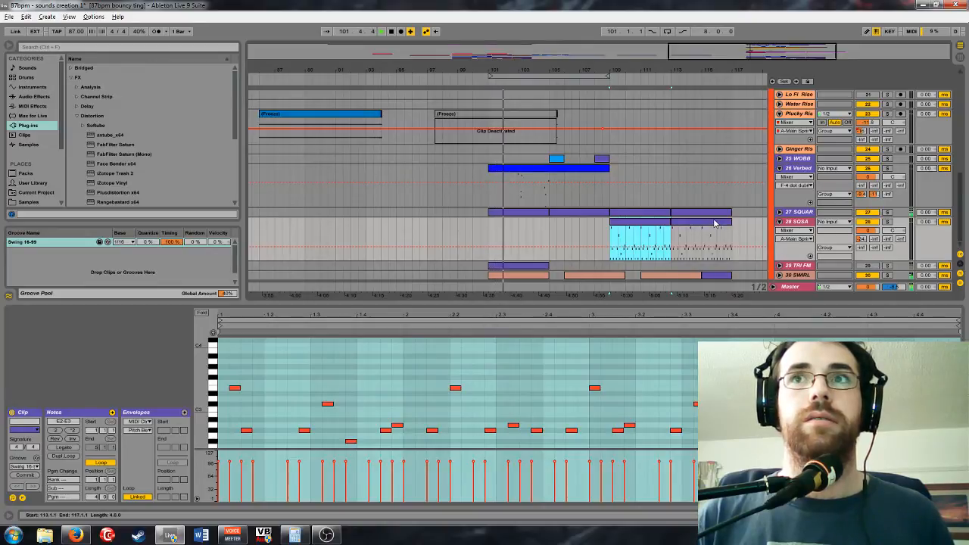
scroll(719, 212, "up", 10)
left_click(508, 148)
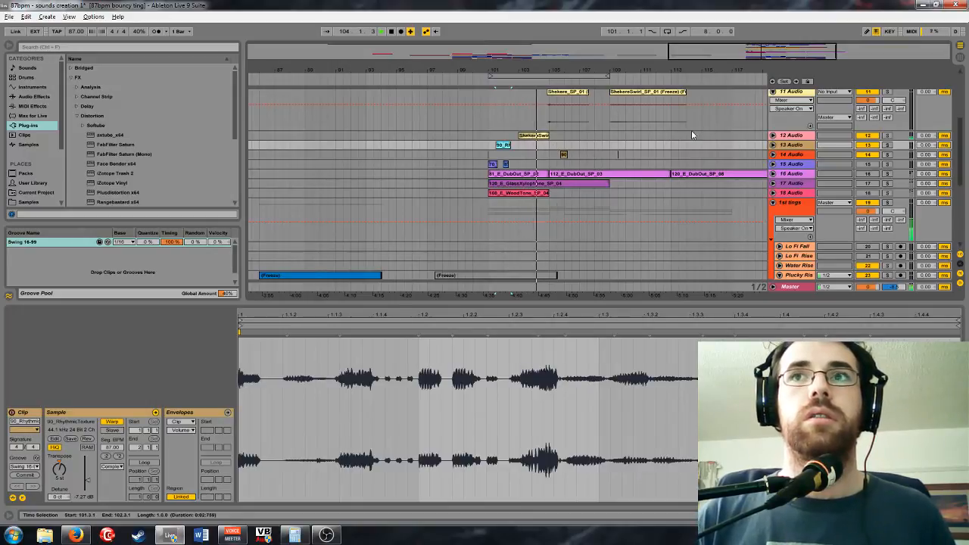
scroll(693, 142, "down", 3)
scroll(695, 147, "down", 2)
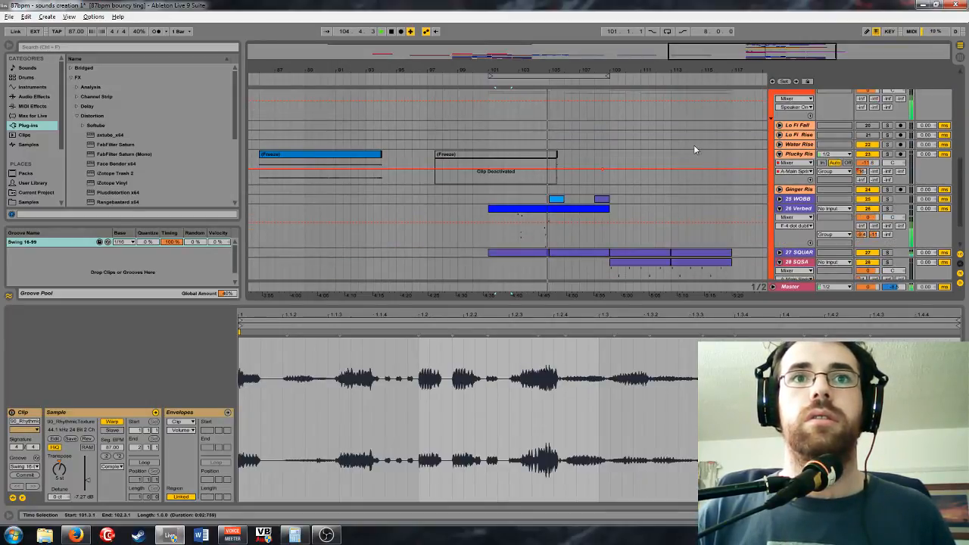
scroll(693, 149, "up", 1)
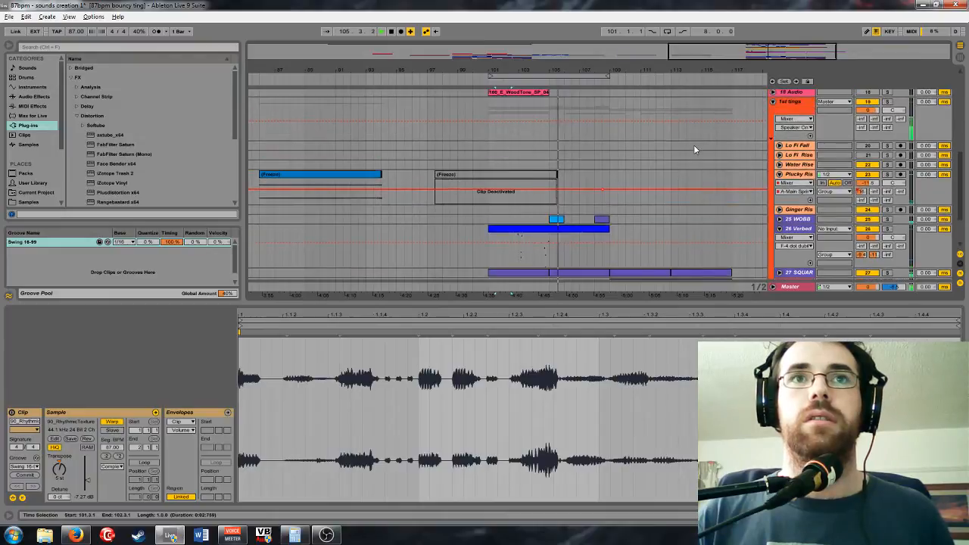
scroll(693, 145, "down", 1)
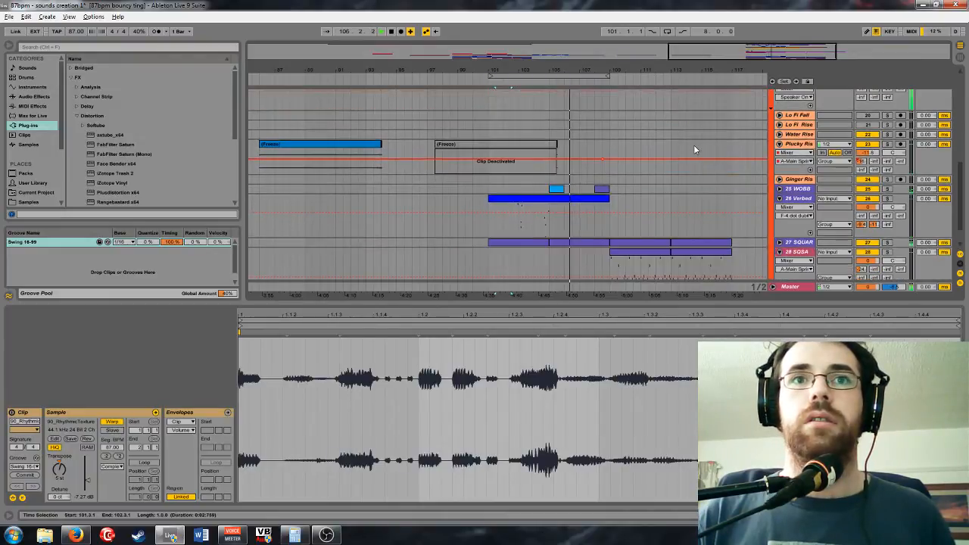
scroll(699, 144, "up", 6)
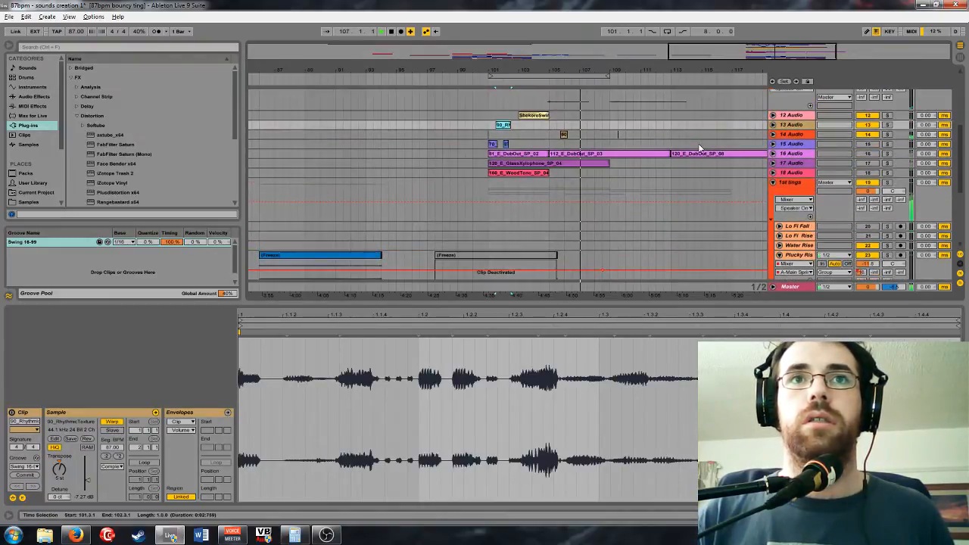
scroll(699, 145, "up", 4)
scroll(699, 145, "down", 4)
scroll(698, 143, "down", 4)
scroll(698, 144, "down", 3)
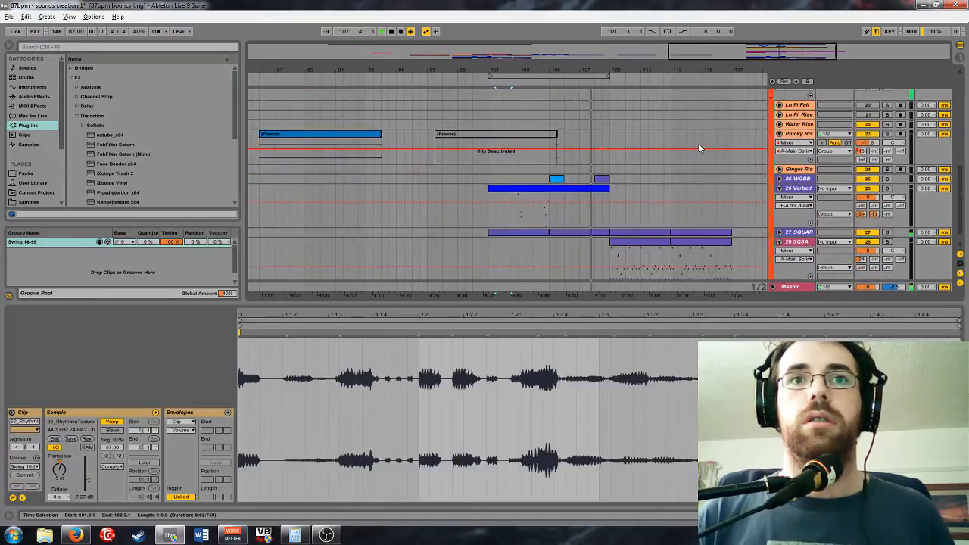
left_click_drag(778, 58, 780, 68)
scroll(705, 133, "down", 2)
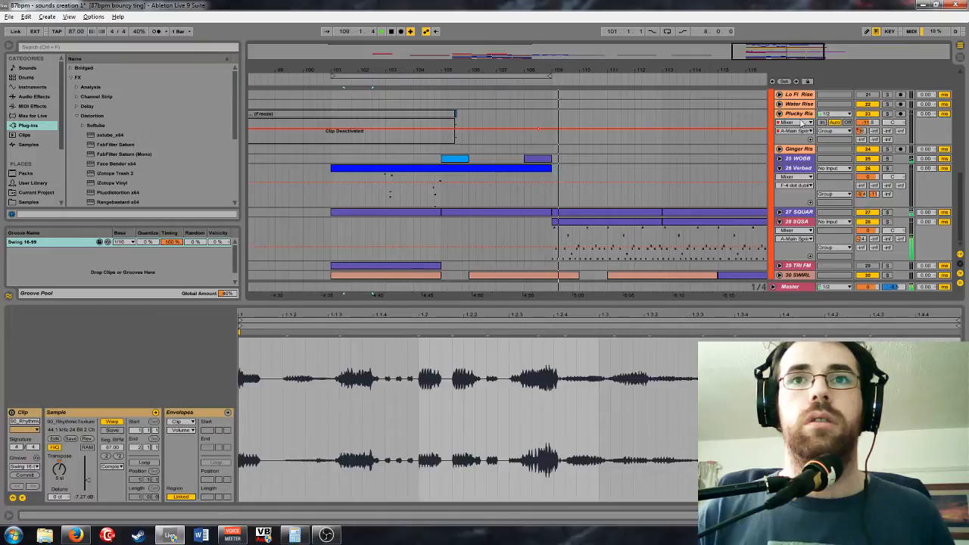
Copy the two 28 SGSA clips at bars 109 to 117 to 29 TRI FM, muting 28 SGSA and activating 29 TRI FM
left_click(810, 221)
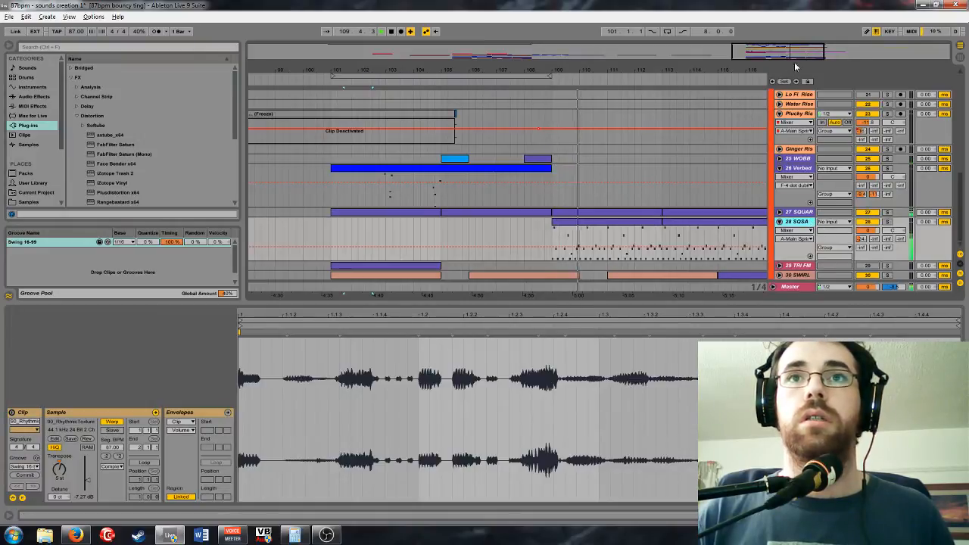
left_click_drag(794, 56, 801, 47)
left_click(606, 242)
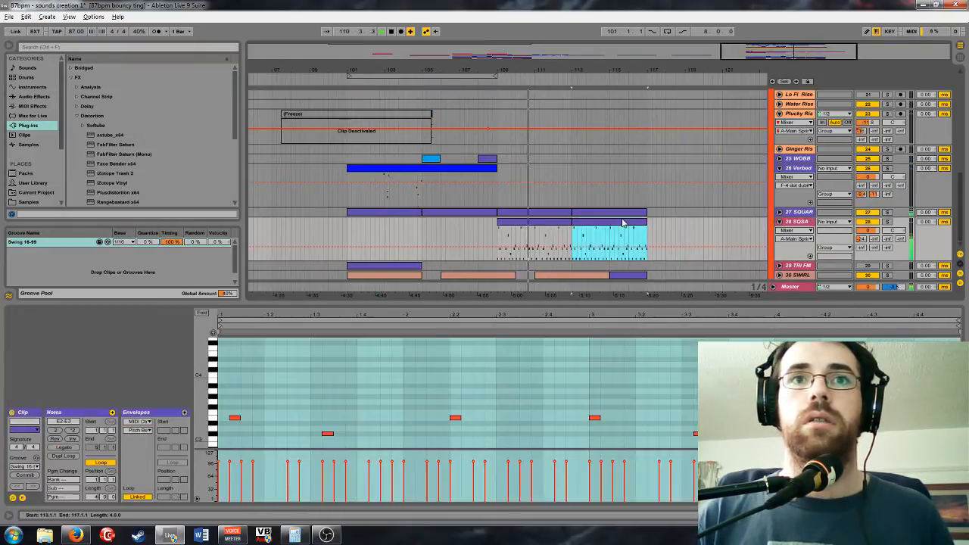
left_click(528, 246, "shift")
left_click_drag(525, 241, 526, 265)
left_click(863, 223)
left_click(865, 266)
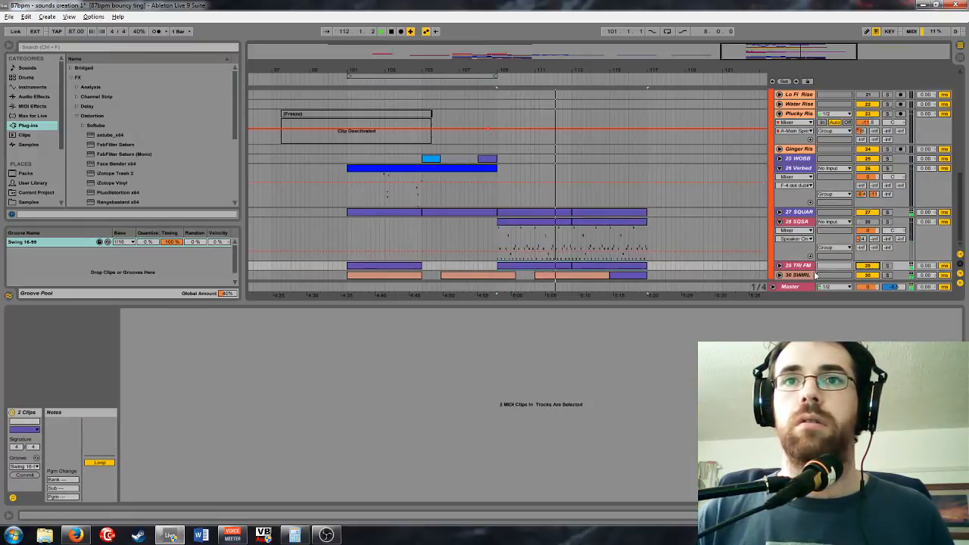
Automate Macro 1 of TRI FM PLUCK on 29 TRI FM to ramp from minimum at bar 109 to maximum at bar 117
left_click(780, 266)
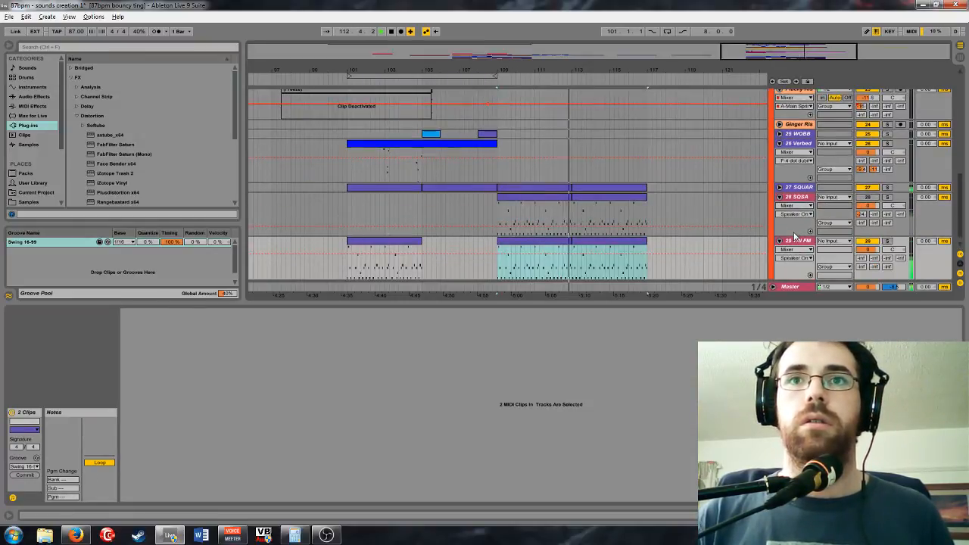
left_click(796, 240)
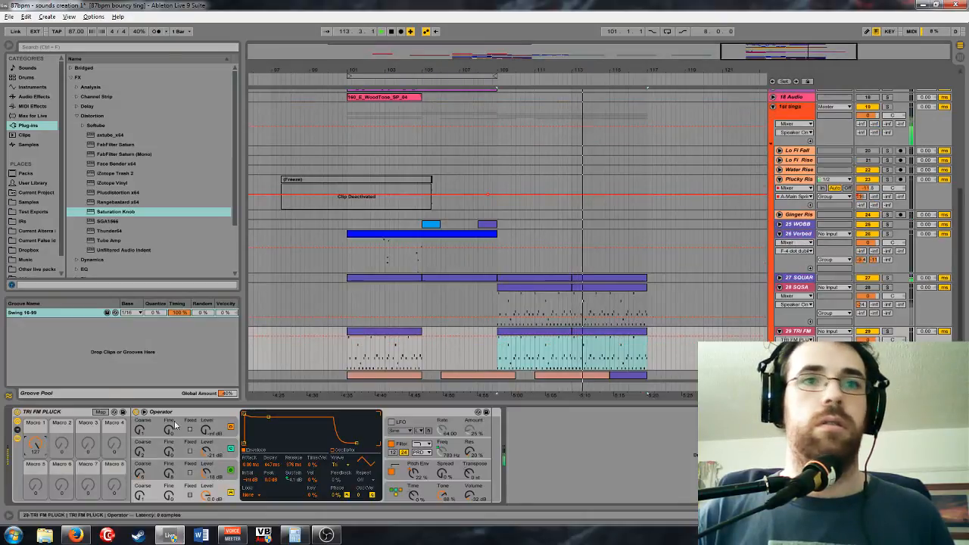
left_click_drag(583, 336, 585, 377)
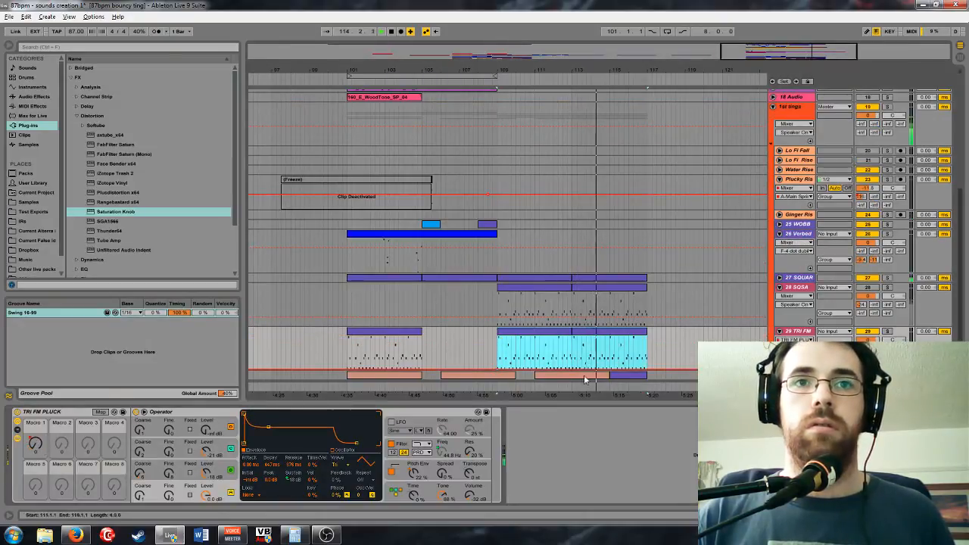
left_click_drag(647, 369, 648, 337)
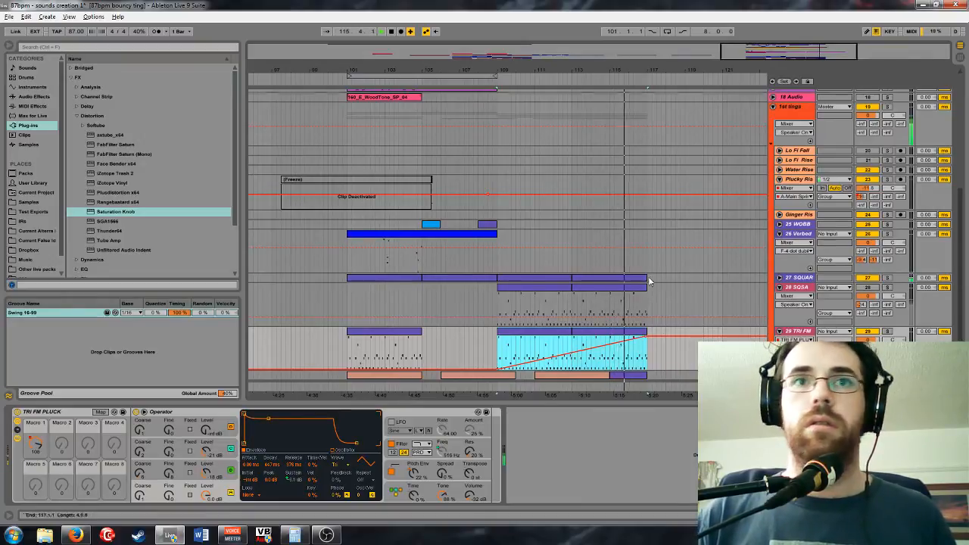
Set the loop range to the bounce clip's 16 bars from bar 101 and turn looping on
scroll(649, 282, "up", 10)
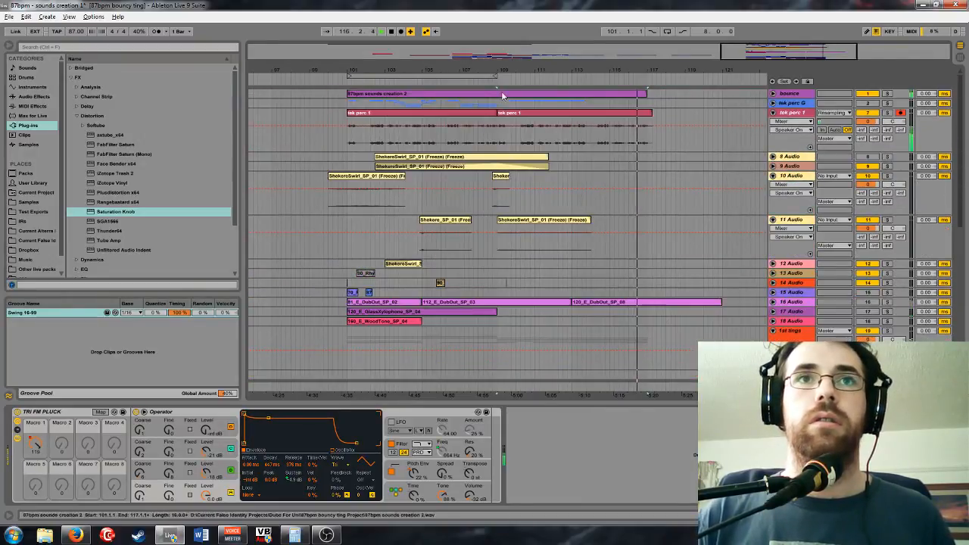
left_click(667, 31)
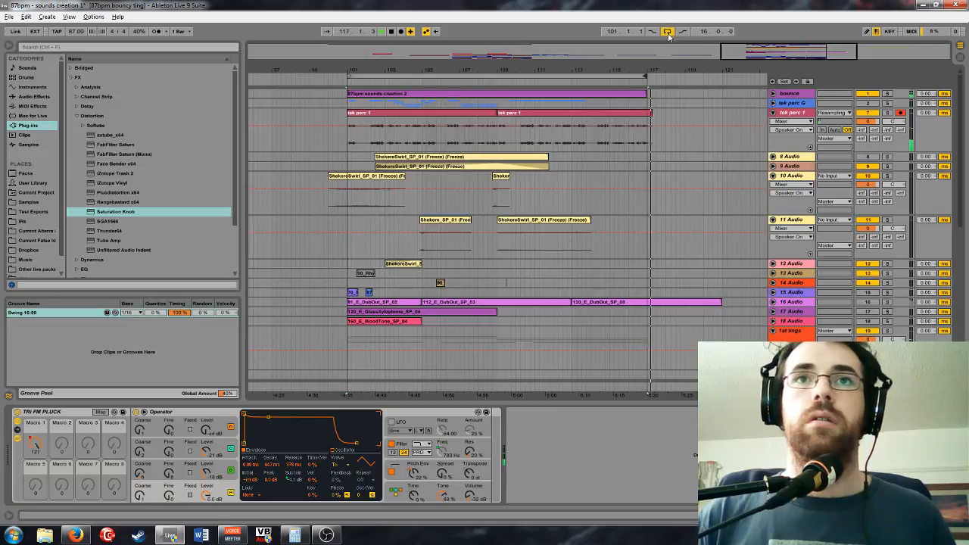
Play the loop from bar 101 and lower the tek perc 1 track volume to -3.9 dB
left_click_drag(753, 52, 749, 97)
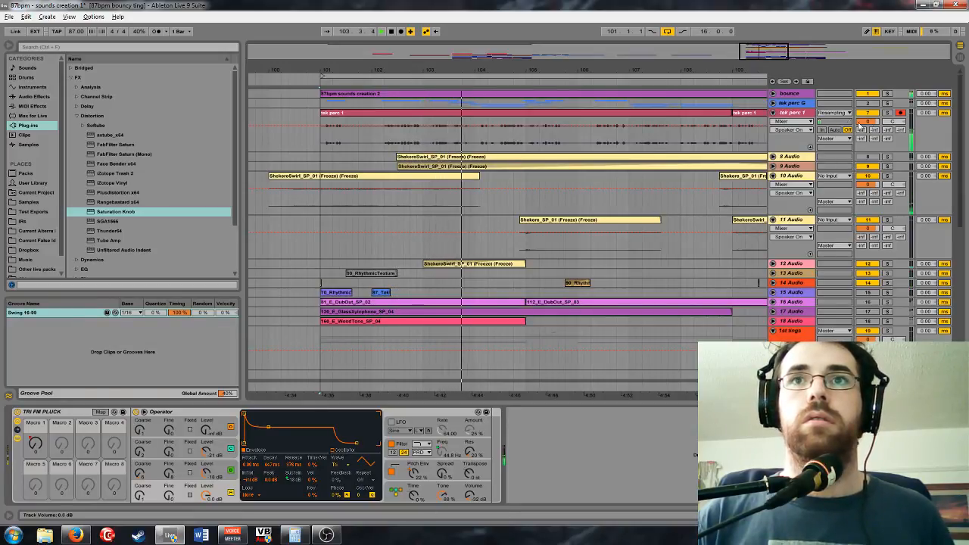
left_click_drag(864, 121, 864, 133)
left_click_drag(764, 53, 768, 33)
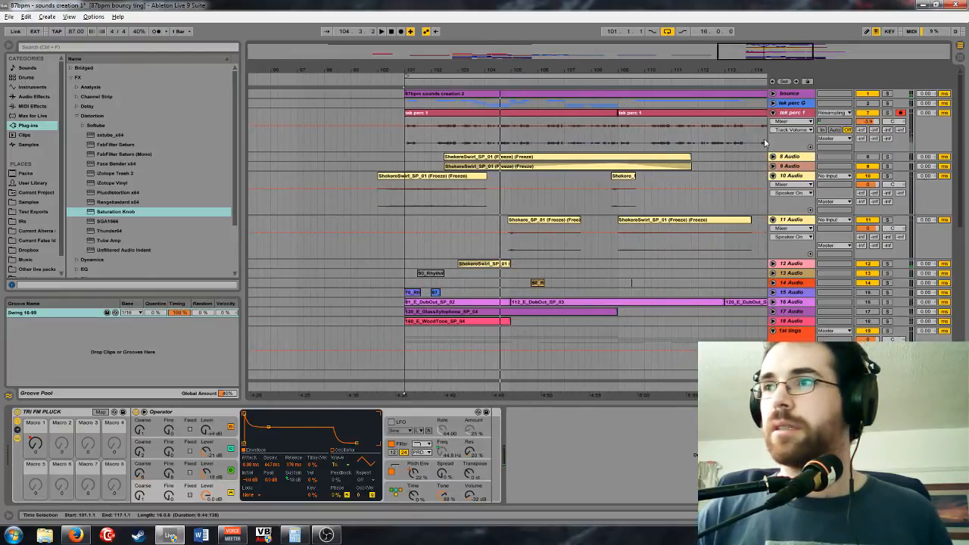
left_click_drag(755, 57, 752, 46)
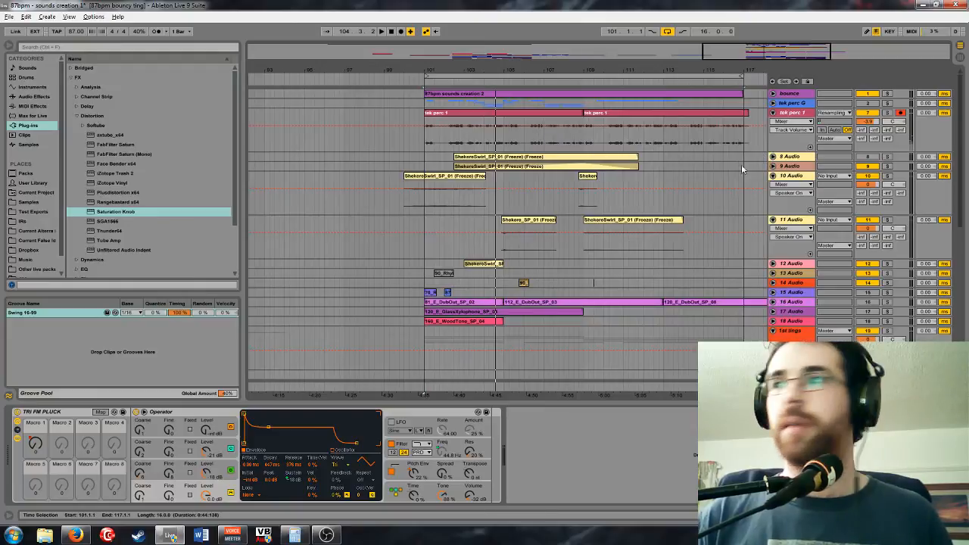
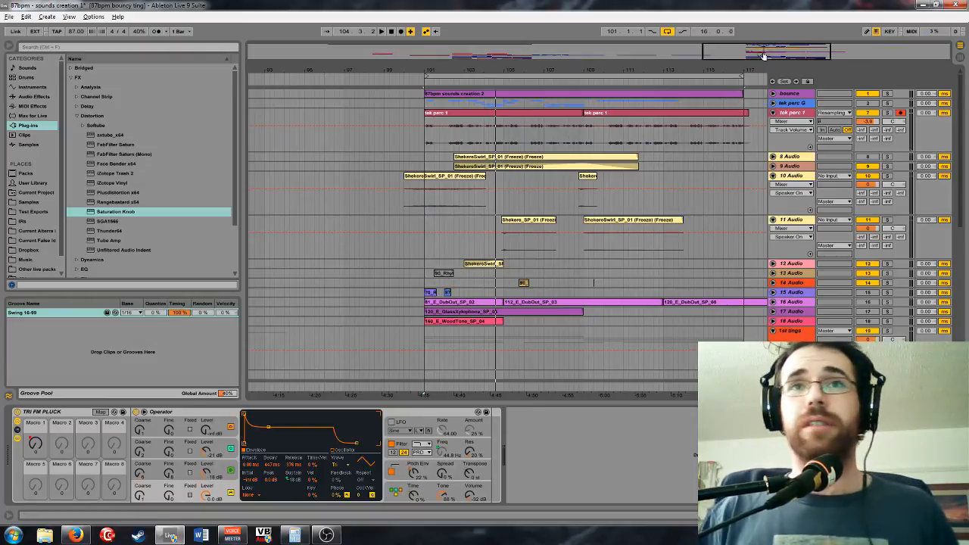
Unfold the 15 Audio track, solo it and play the 87_TekLoop clip at bar 102
left_click_drag(763, 56, 785, 51)
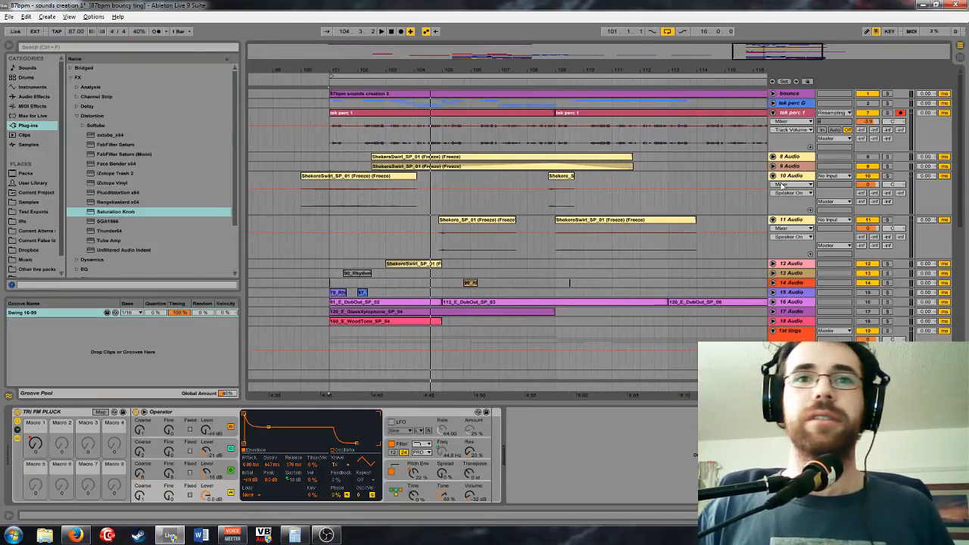
scroll(786, 221, "down", 3)
left_click(773, 212)
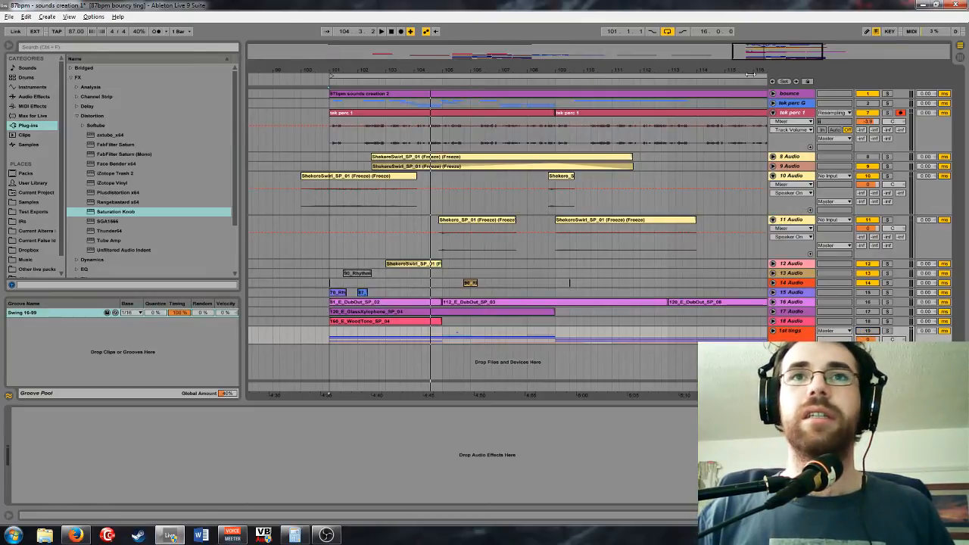
mouse_move(749, 70)
left_mouse_down()
mouse_move(750, 45)
mouse_move(750, 68)
left_mouse_up()
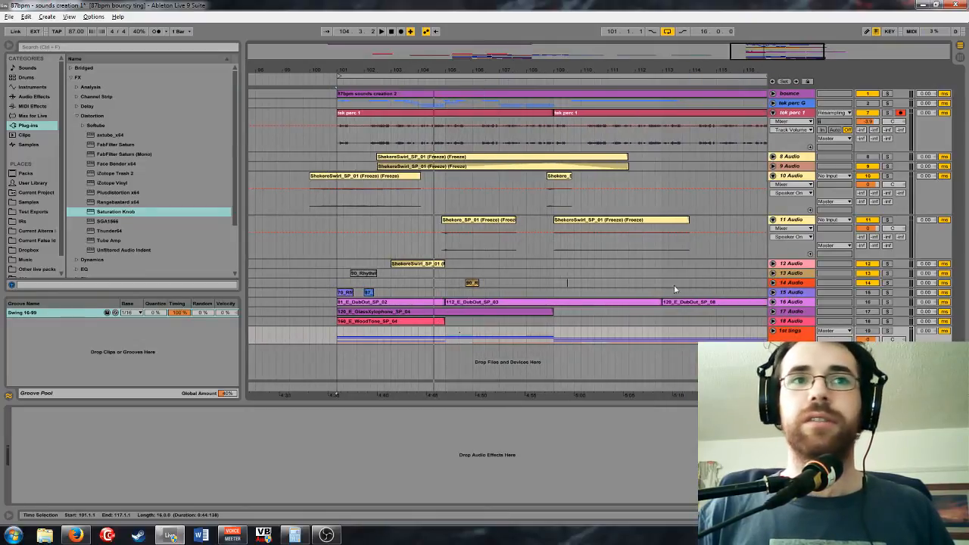
left_click(774, 292)
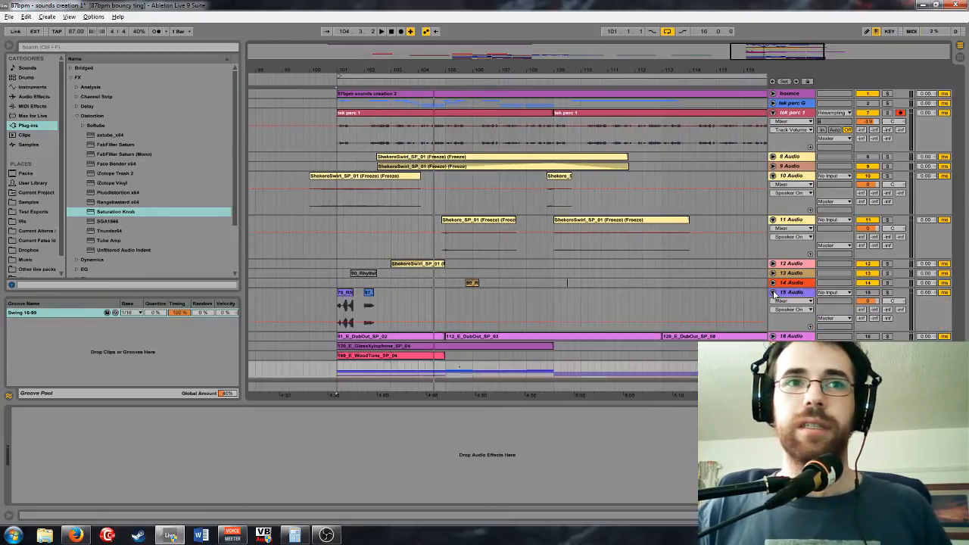
left_click_drag(757, 70, 757, 77)
mouse_move(446, 77)
left_mouse_down()
mouse_move(465, 106)
mouse_move(535, 108)
left_mouse_up()
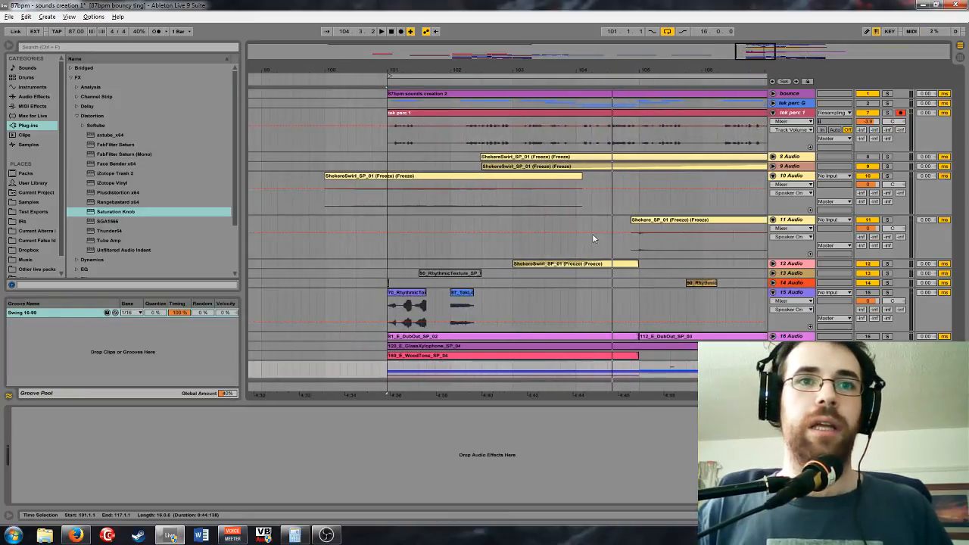
left_click(887, 293)
left_click(471, 299)
key("space")
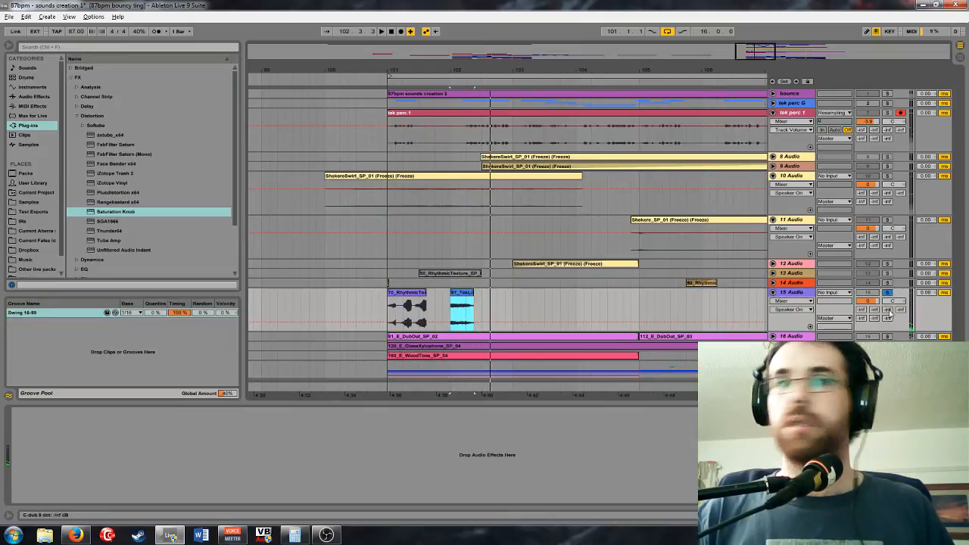
Show the fades on 15 Audio and add a long fade-out to the 87_TekLoop clip
left_click(791, 301)
left_click(784, 317)
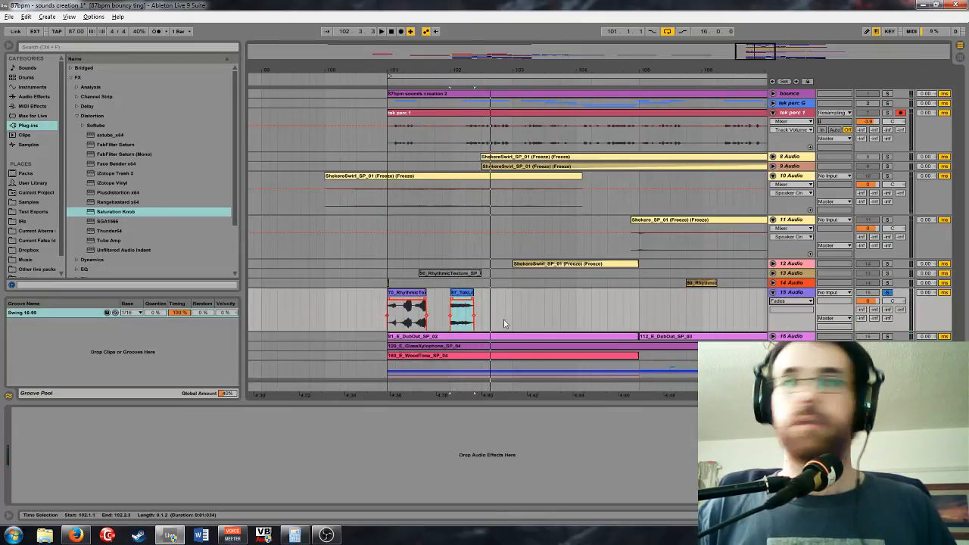
left_click_drag(473, 305, 462, 305)
left_click(455, 303)
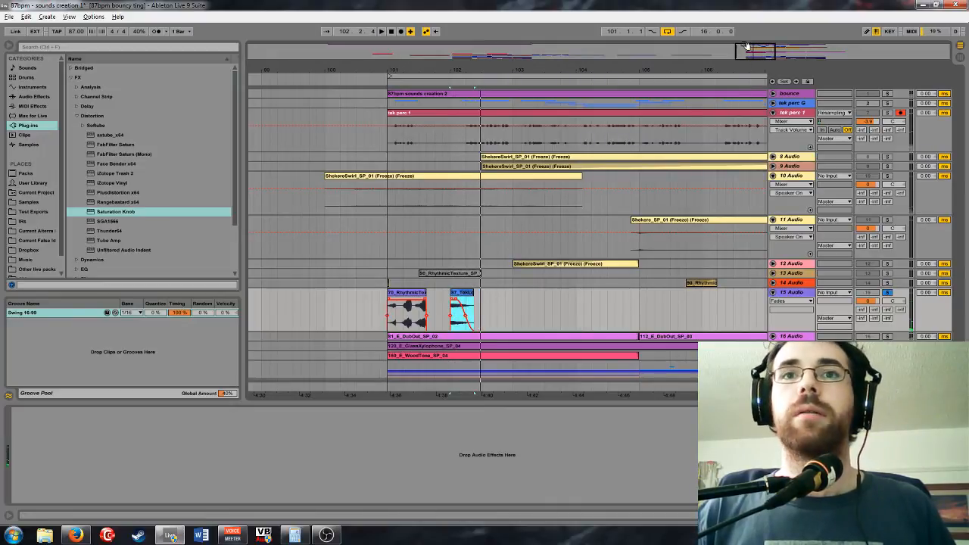
Move the 87_TekLoop clip from 15 Audio to bar 113 on 14 Audio and play it with 14 Audio soloed
left_click_drag(747, 47, 753, 15)
left_click(773, 283)
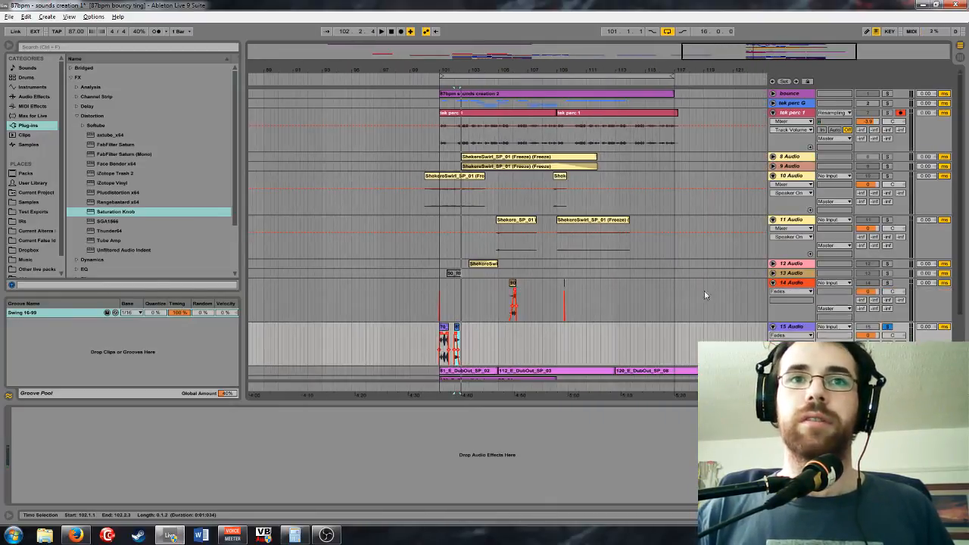
left_click(456, 333)
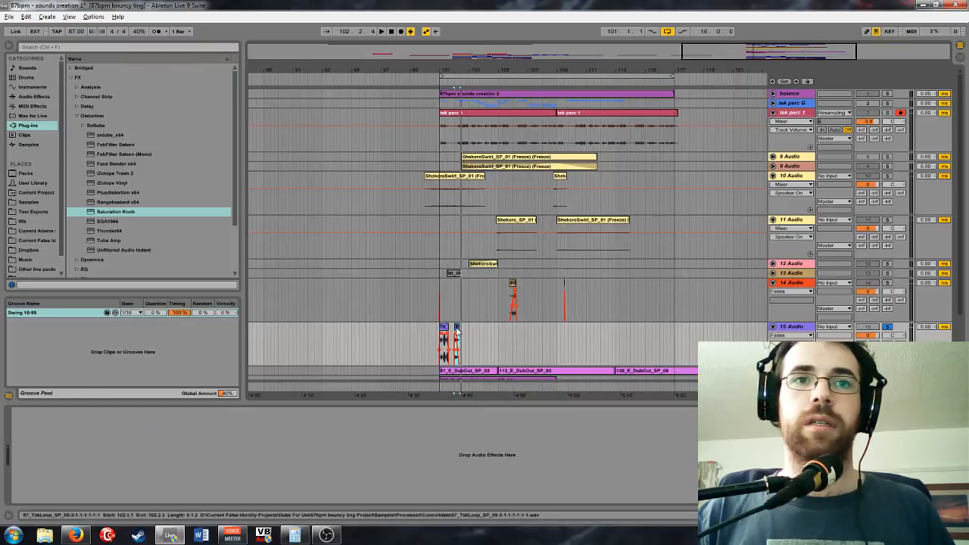
left_click_drag(456, 329, 619, 303)
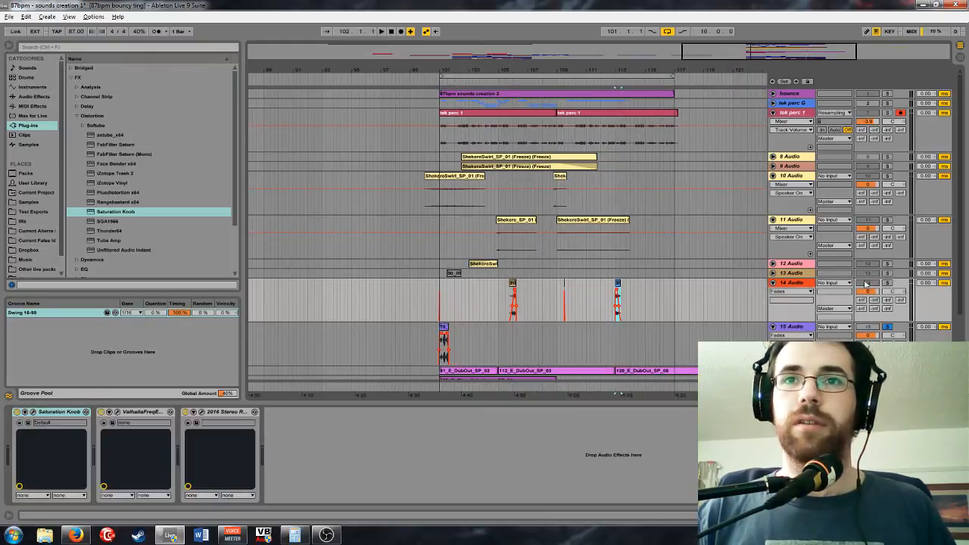
key("space")
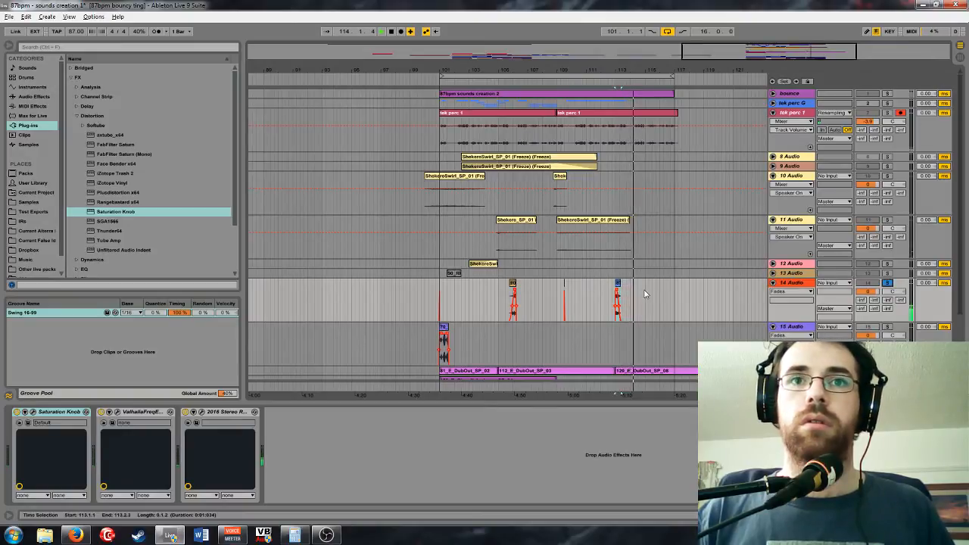
key("space")
key("space")
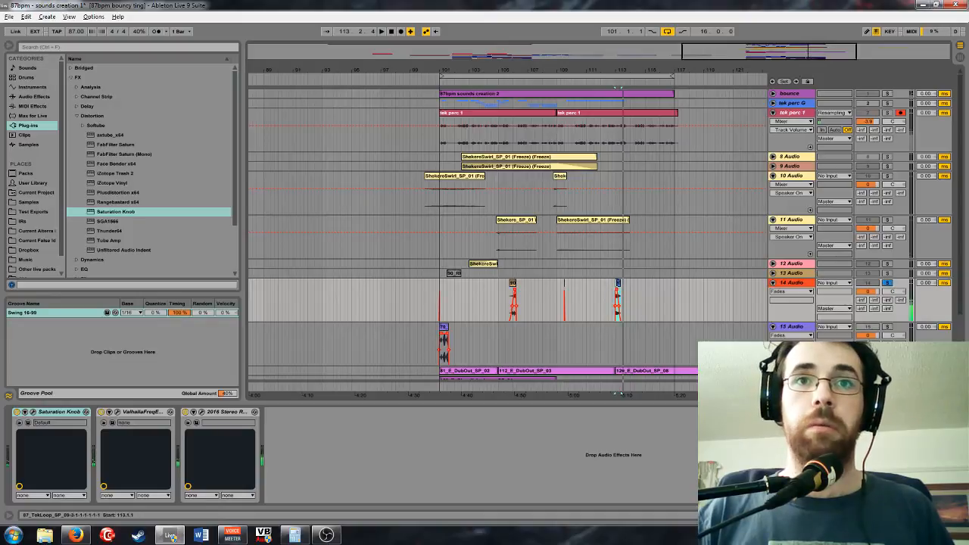
Set the 87_TekLoop clip's warp mode to Tones and transpose it to -12 st
double_click(618, 283)
left_click(112, 466)
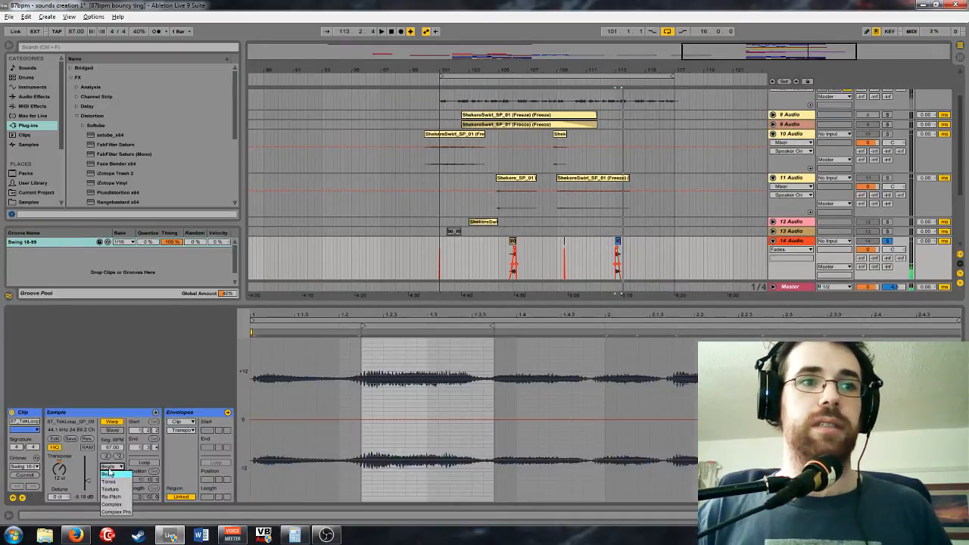
left_click(111, 477)
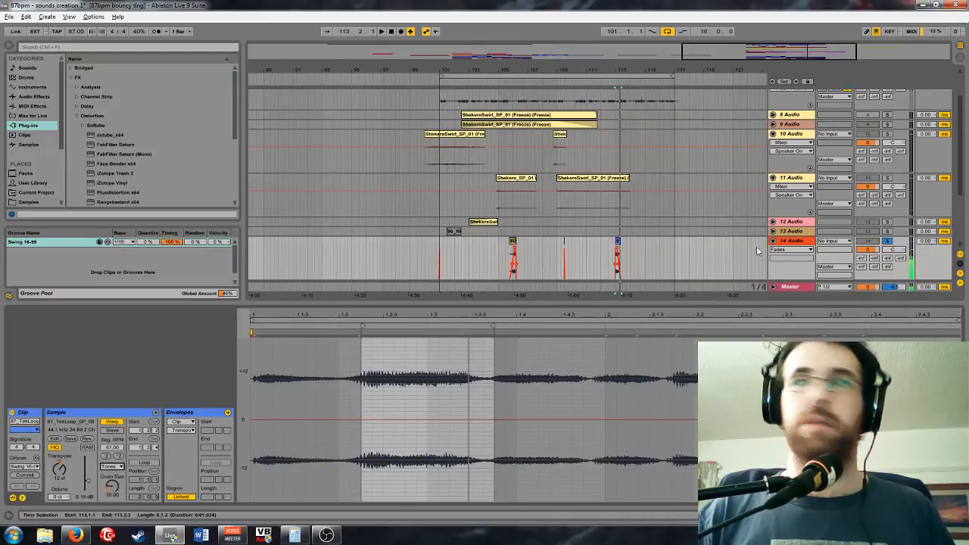
left_click_drag(807, 54, 804, 146)
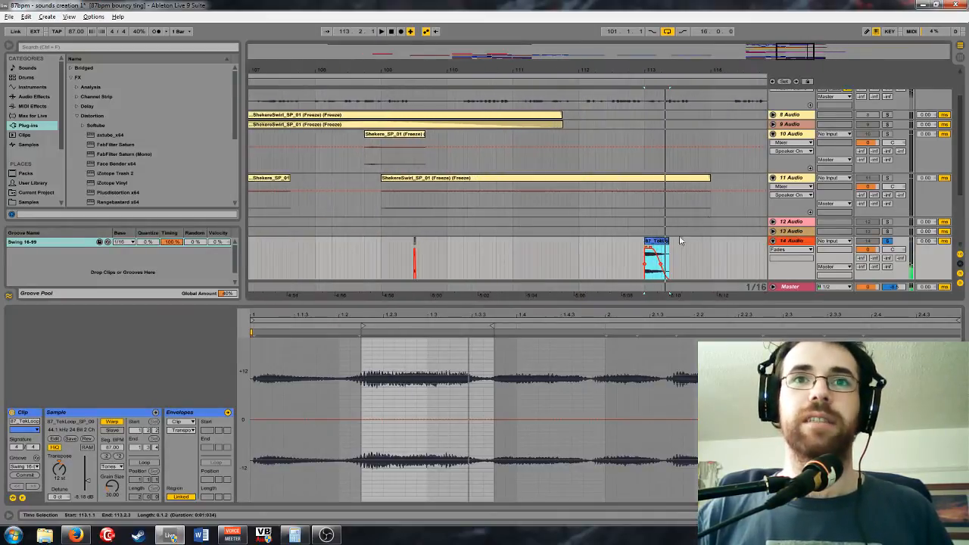
scroll(529, 267, "down", 2)
scroll(528, 266, "up", 1)
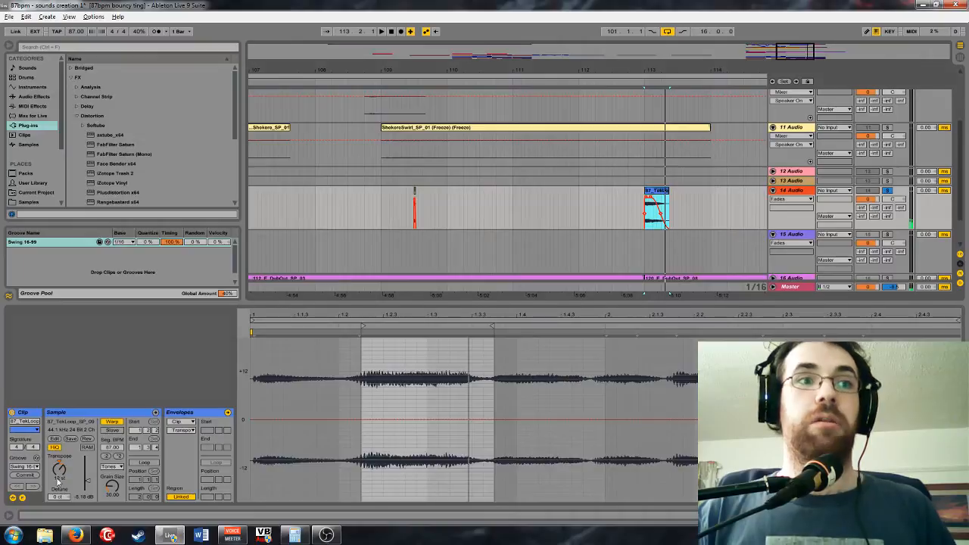
key("space")
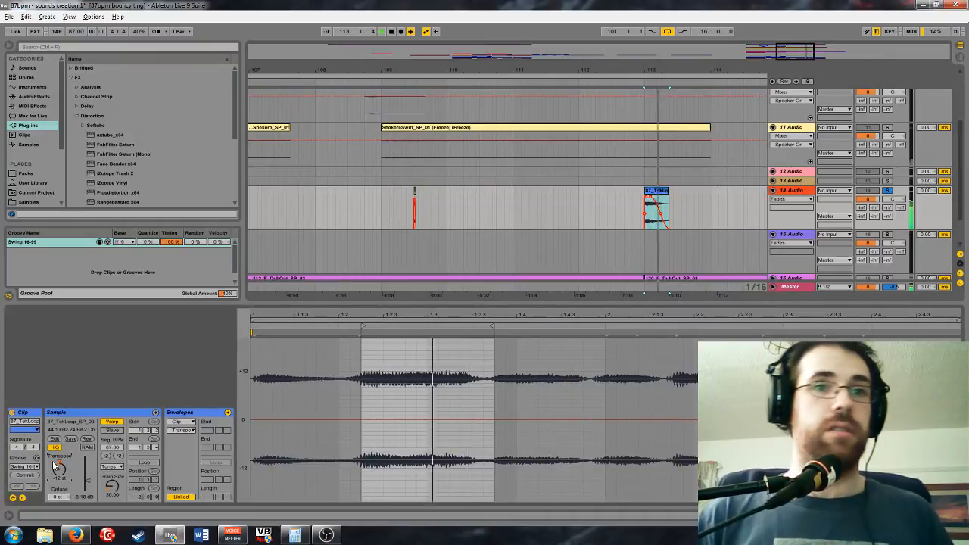
key("space")
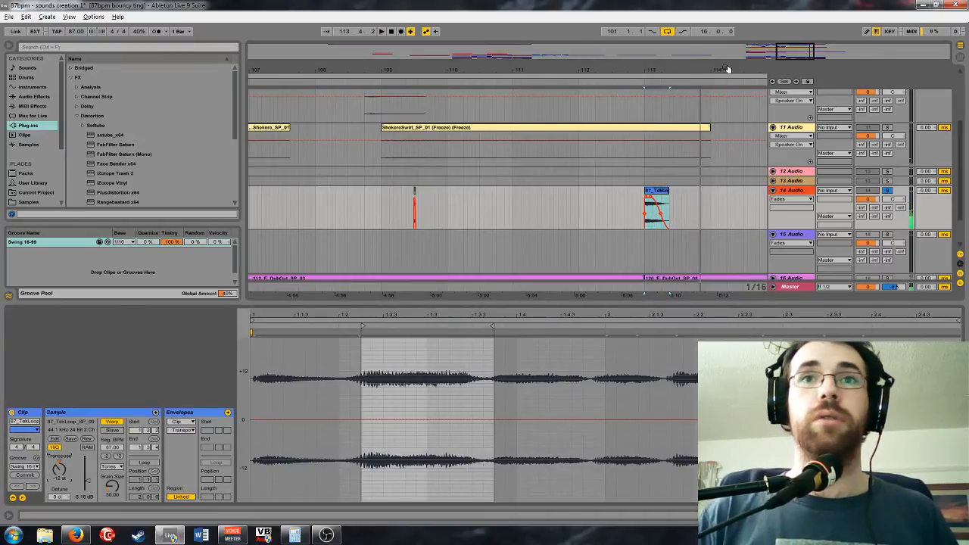
Move the 87_TekLoop clip on 14 Audio to bar 115
left_click_drag(730, 70, 639, 10)
scroll(651, 144, "down", 3)
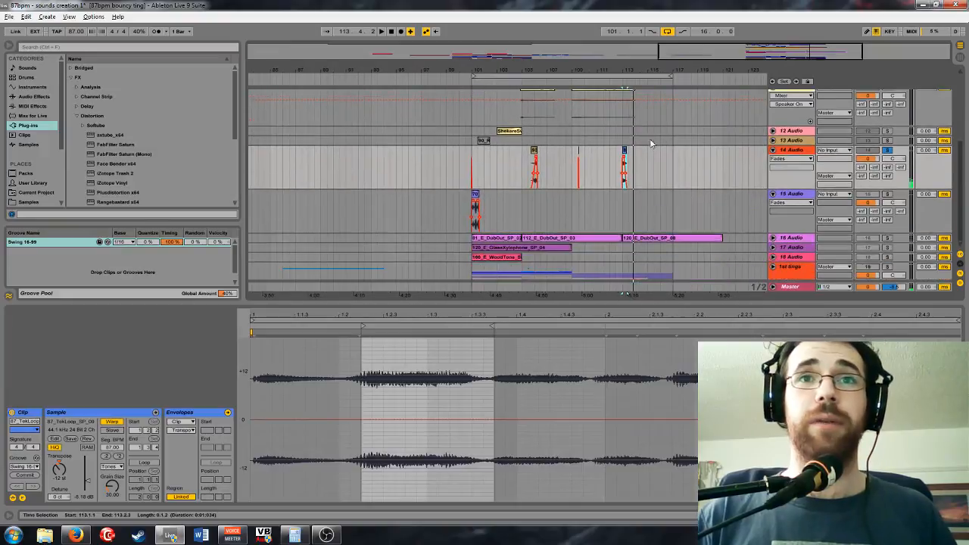
left_click_drag(625, 149, 649, 149)
Freeze and flatten the 14 Audio track, and consolidate the resulting clips into a single clip
right_click(792, 150)
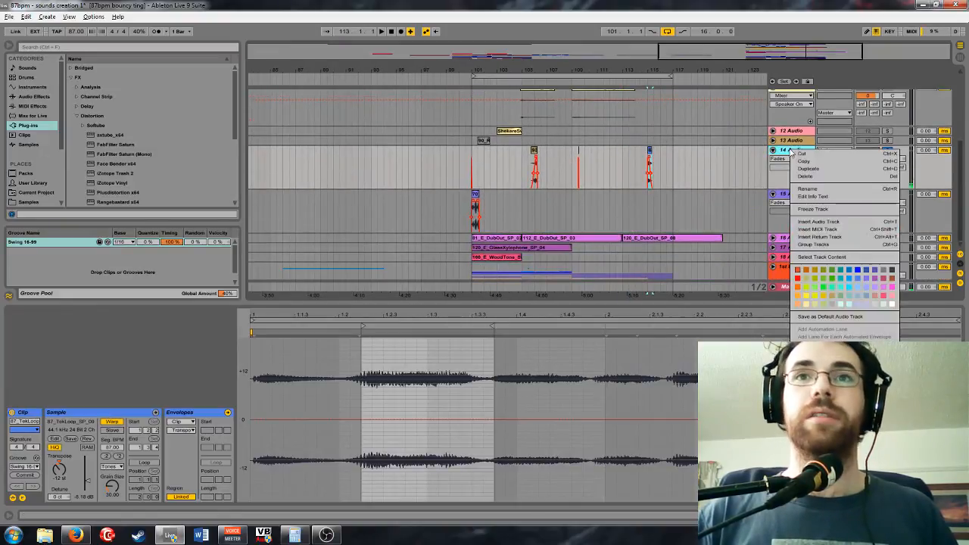
left_click(813, 209)
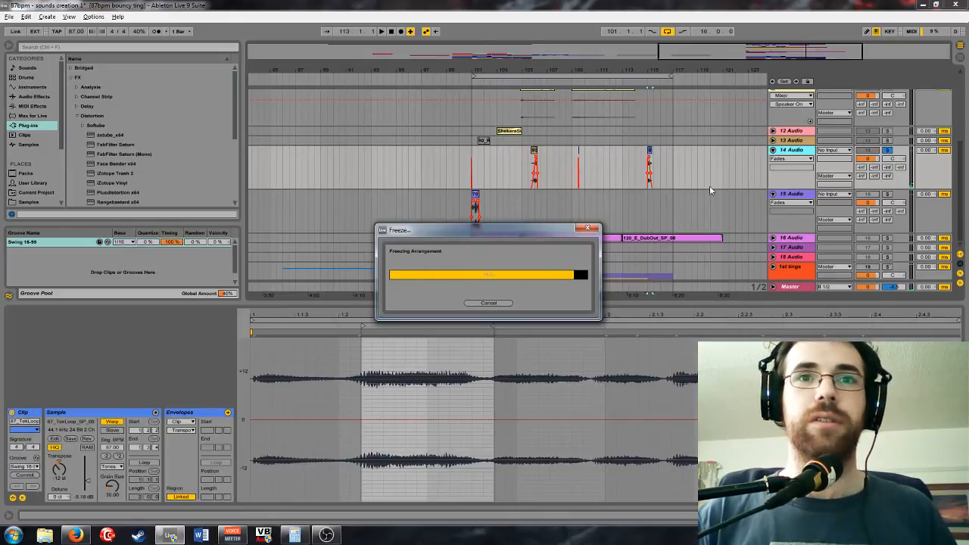
right_click(803, 159)
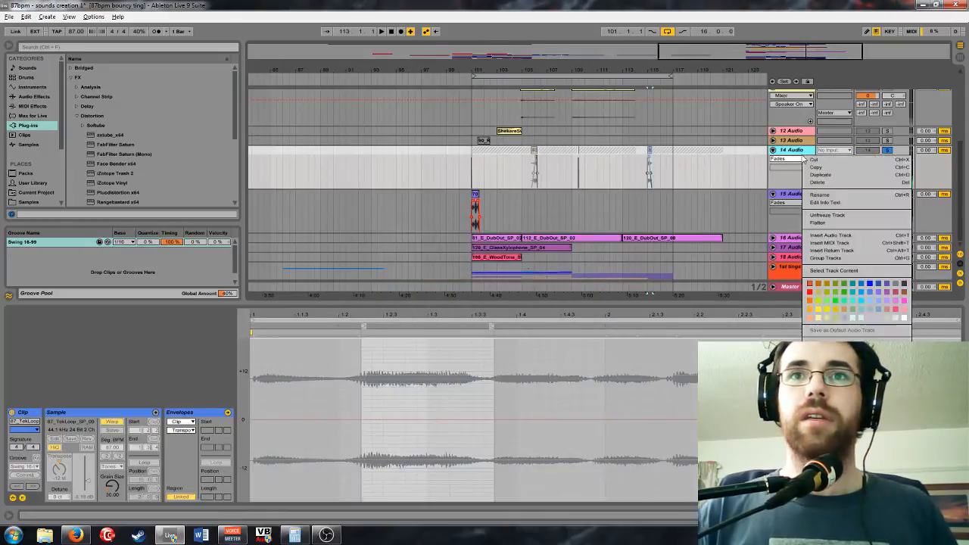
left_click(817, 222)
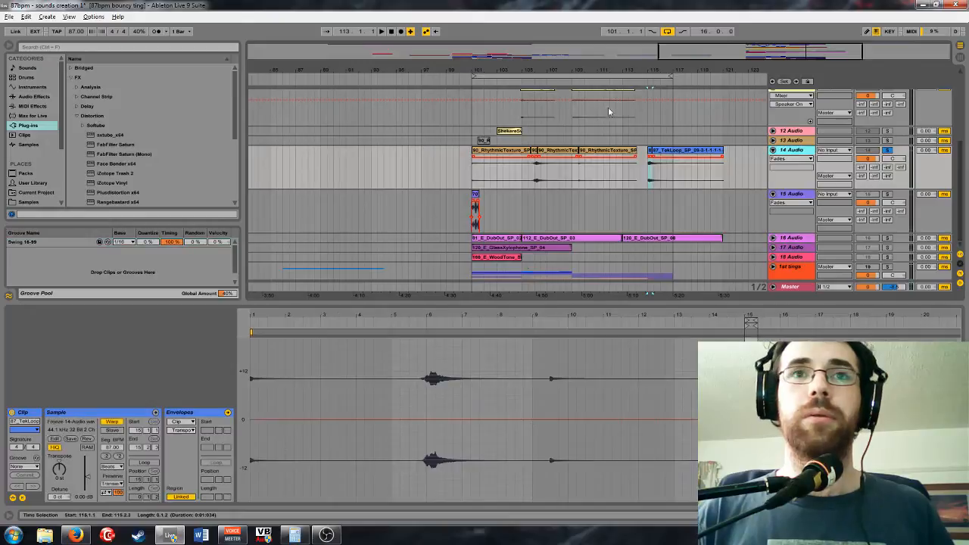
left_click_drag(531, 150, 740, 147)
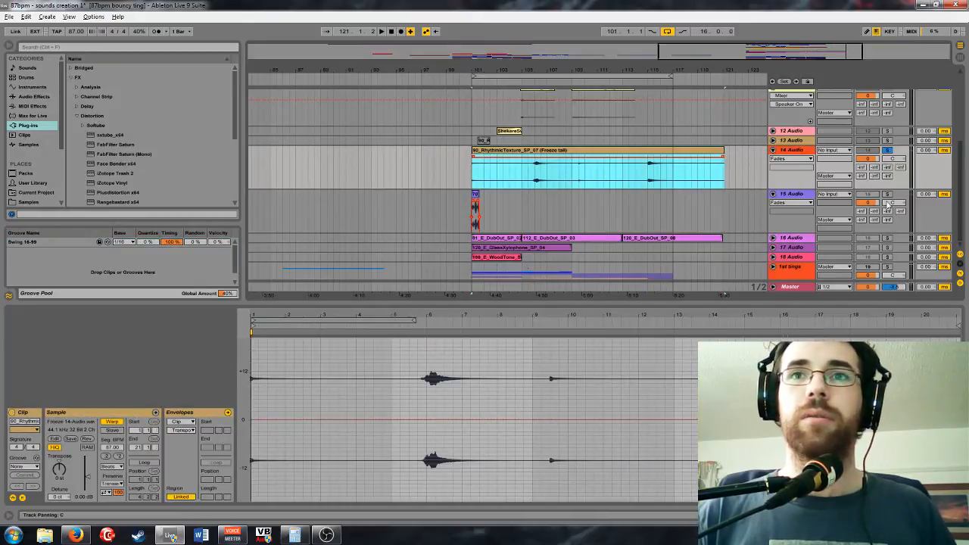
Solo 15 Audio and play its 70_RhythmicTexture clip at bar 101
left_click(652, 214)
left_click(476, 197)
left_click(477, 196)
key("space")
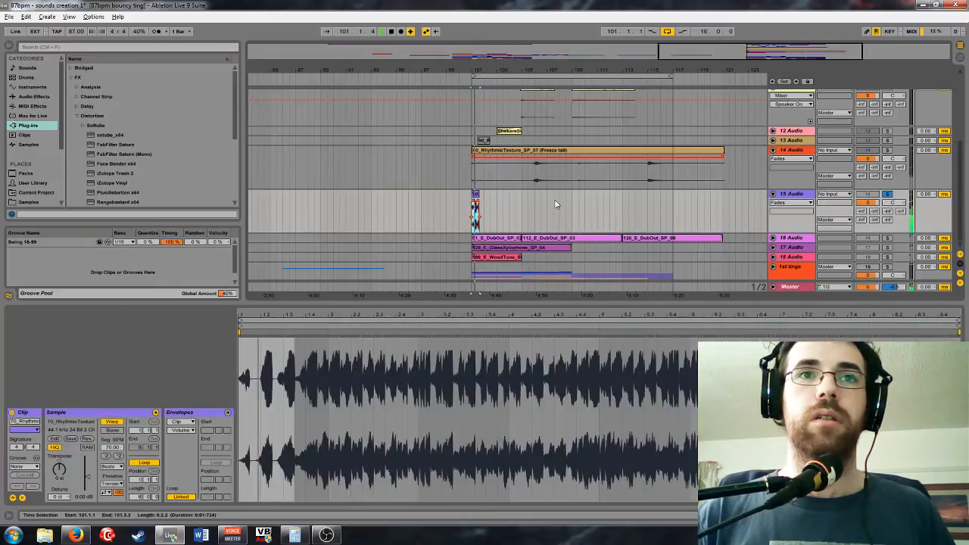
Split the 70_RhythmicTexture clip on 15 Audio at 101.2.3 and delete its second part
left_click_drag(512, 70, 528, 113)
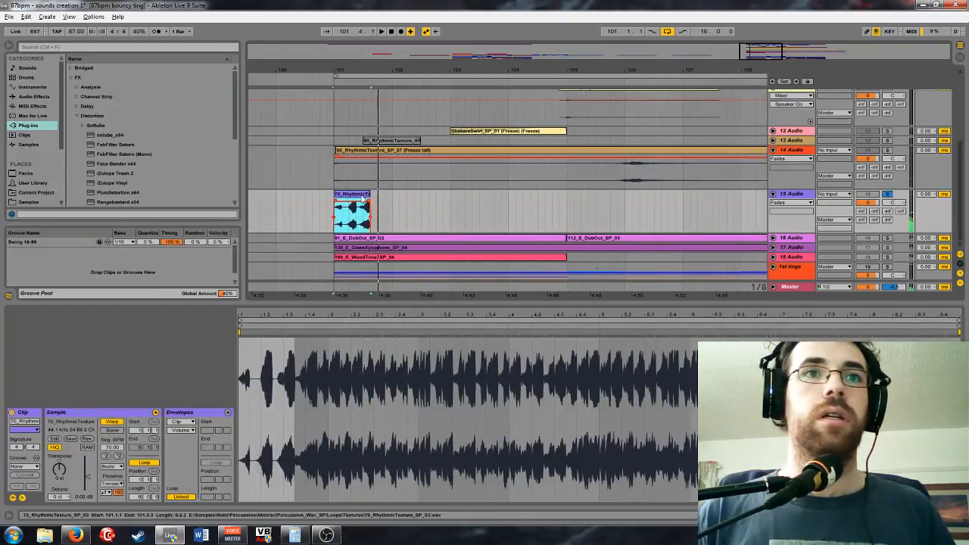
left_click(358, 219)
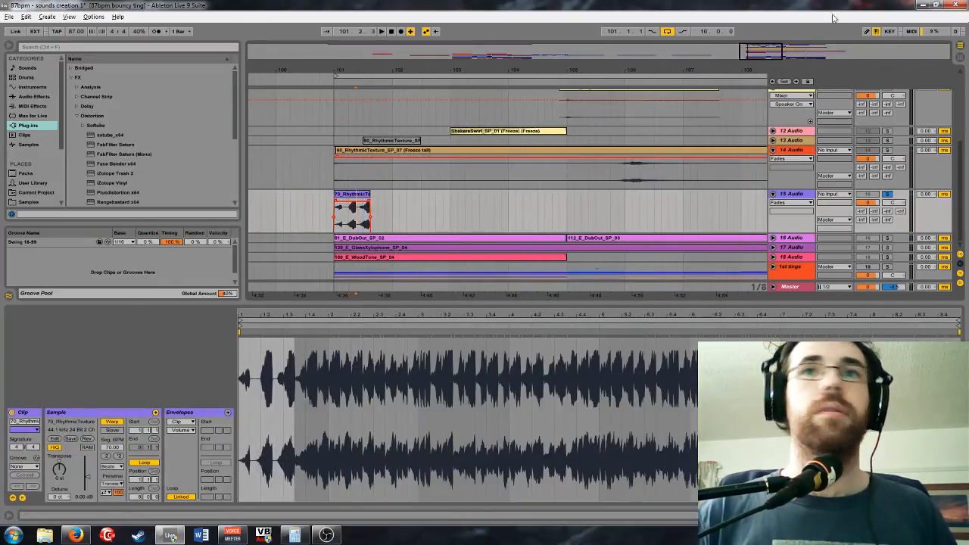
left_click_drag(765, 59, 748, 79)
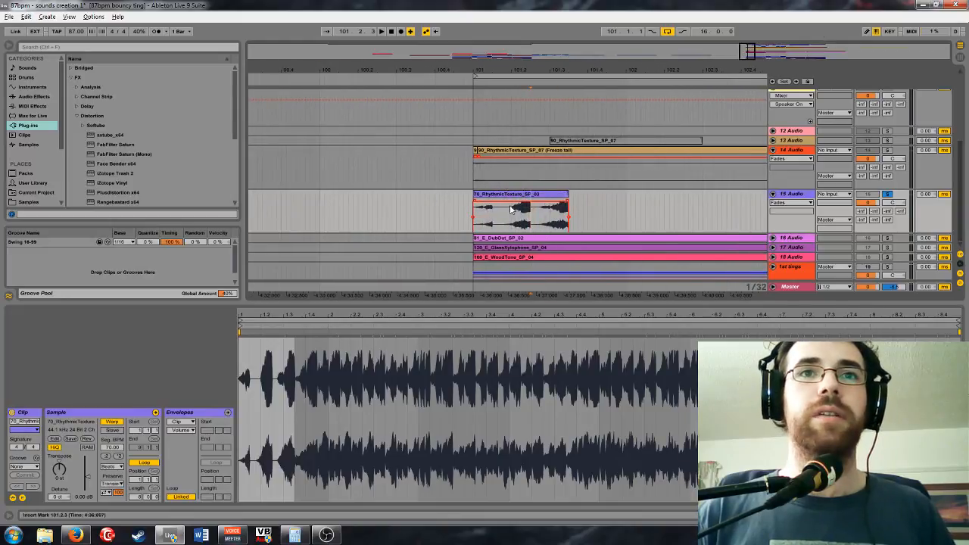
left_click_drag(535, 217, 568, 218)
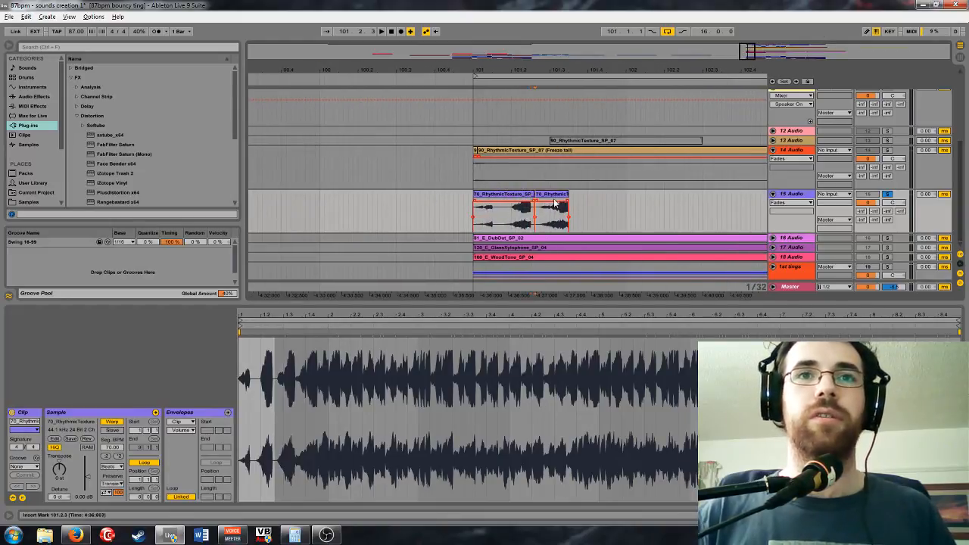
key("Delete")
mouse_move(750, 66)
left_mouse_down()
mouse_move(754, 54)
mouse_move(746, 55)
left_mouse_up()
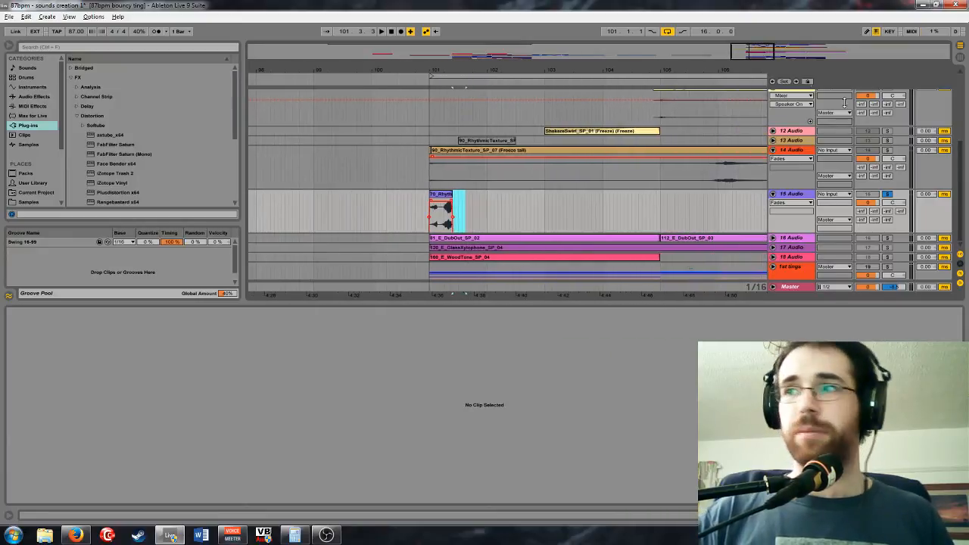
Move the shortened 70_RhythmicTexture clip on 15 Audio to bar 104
left_click(446, 198)
left_click_drag(445, 197, 572, 198)
mouse_move(757, 47)
left_mouse_down()
mouse_move(757, 38)
mouse_move(772, 57)
left_mouse_up()
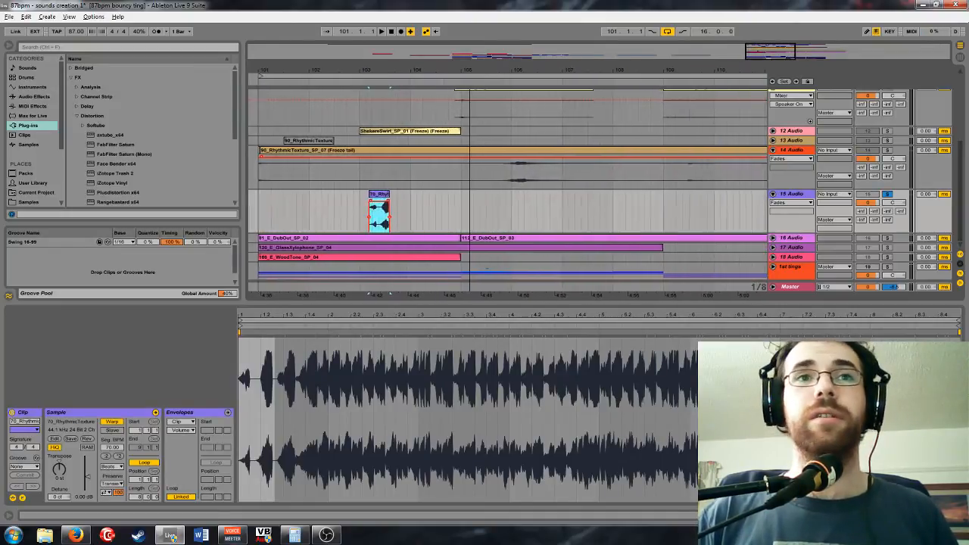
left_click_drag(382, 195, 425, 202)
scroll(854, 186, "up", 3)
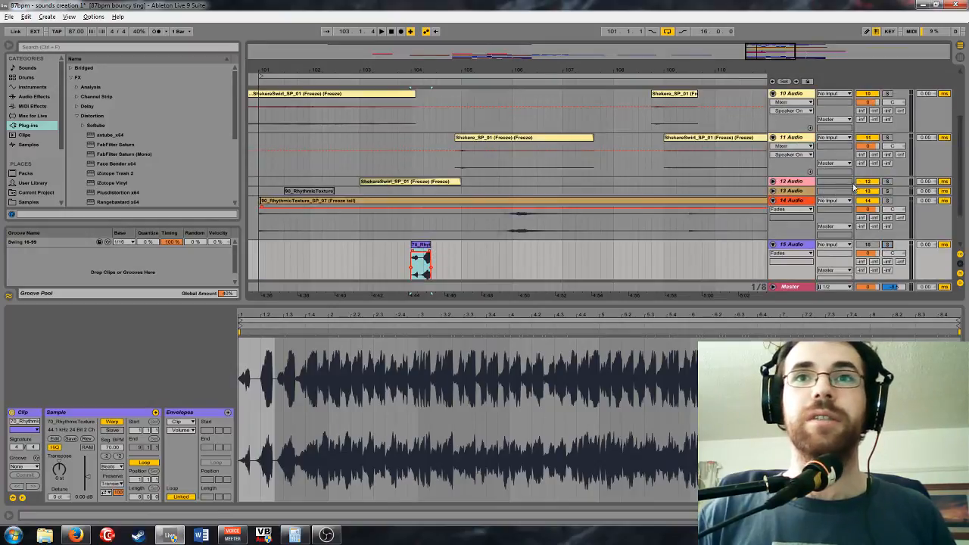
Collapse all the tracks, activate 15 Audio, and unfold only that track
left_click(773, 200, "alt")
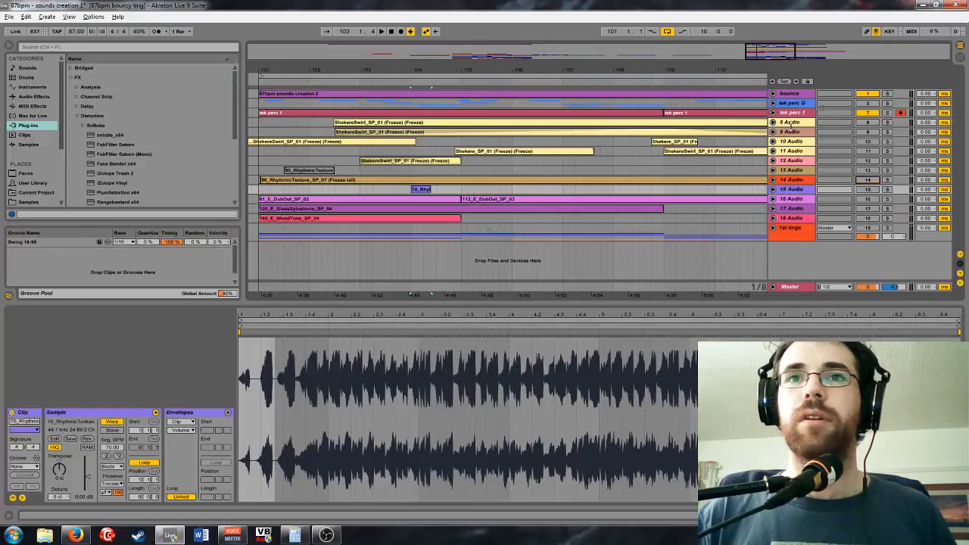
left_click(868, 190)
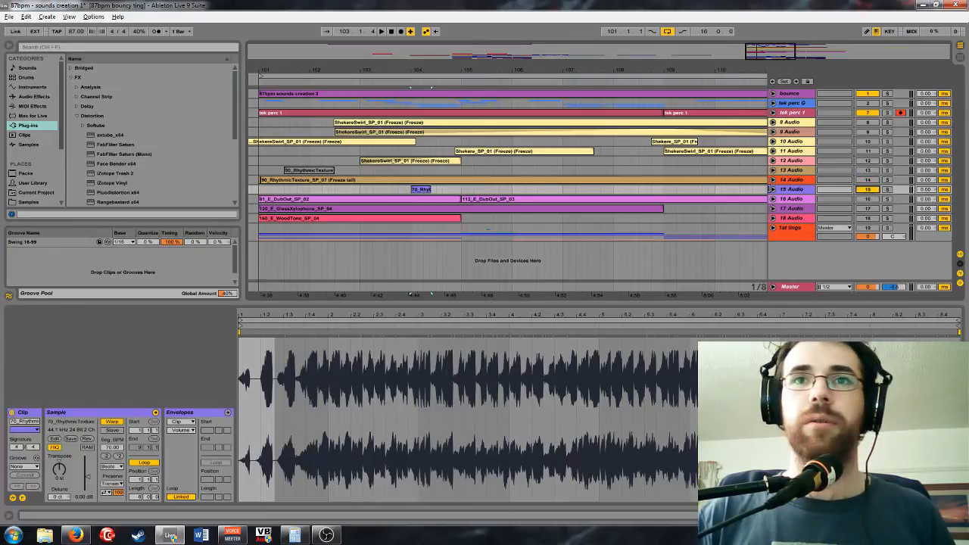
left_click(773, 189)
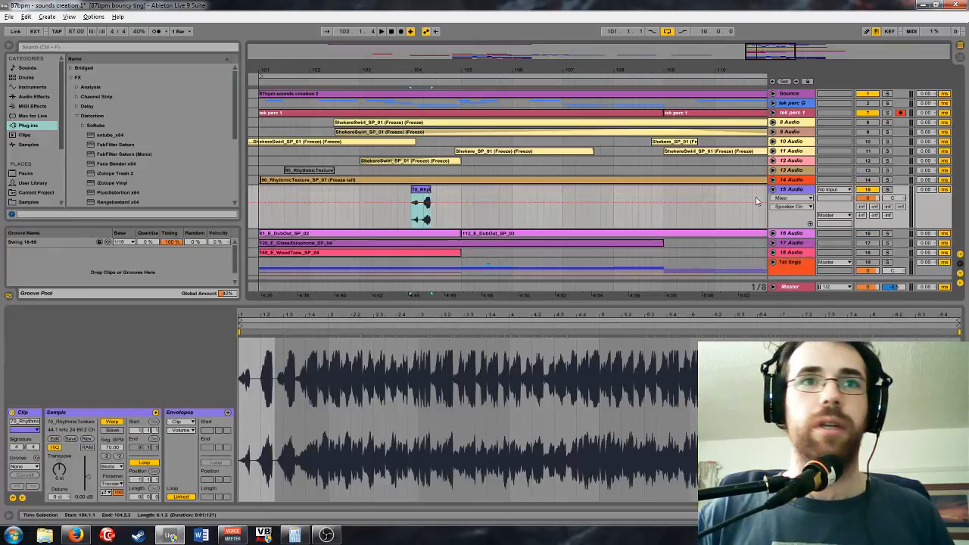
Crop the 70_RhythmicTexture clip on 15 Audio and transpose it down 32 semitones with warping off
right_click(435, 198)
left_click(326, 304)
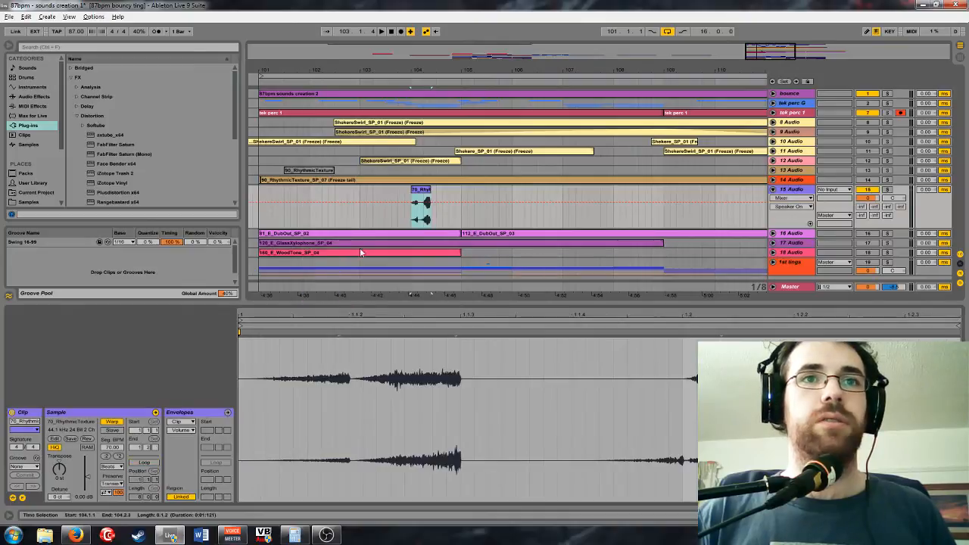
left_click(118, 422)
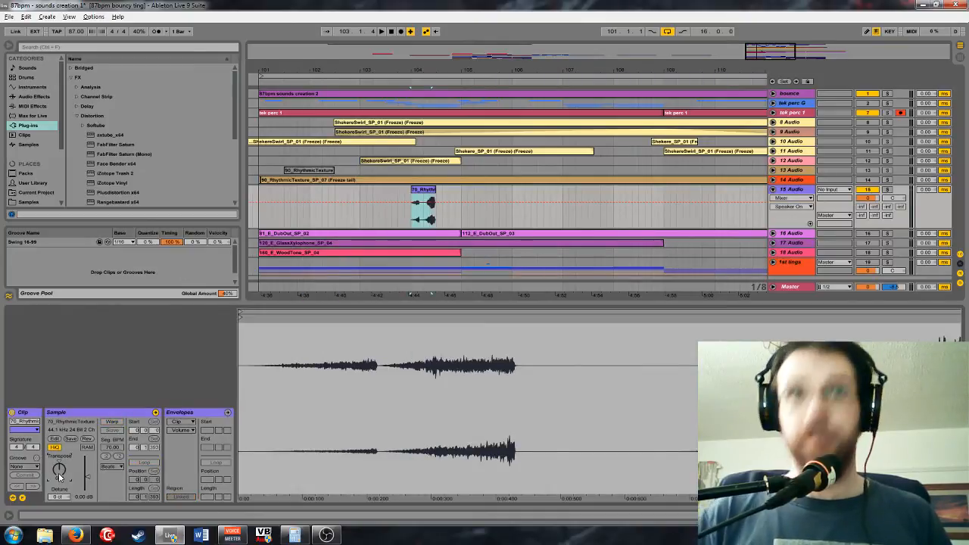
left_click_drag(78, 469, 90, 481)
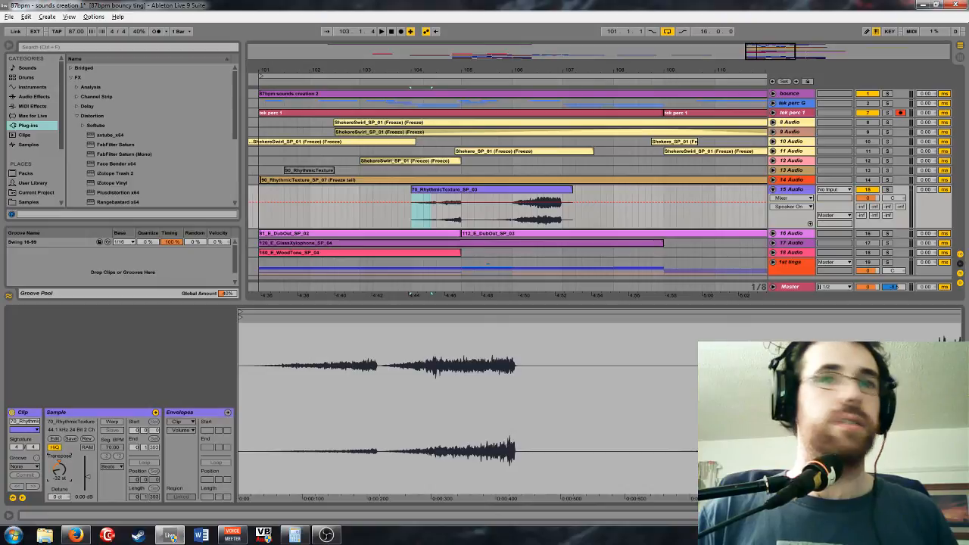
Turn warping back on for the stretched clip, reset its transposition to 0 semitones, and set the warp mode to Tones
left_click(113, 427)
left_click(434, 309)
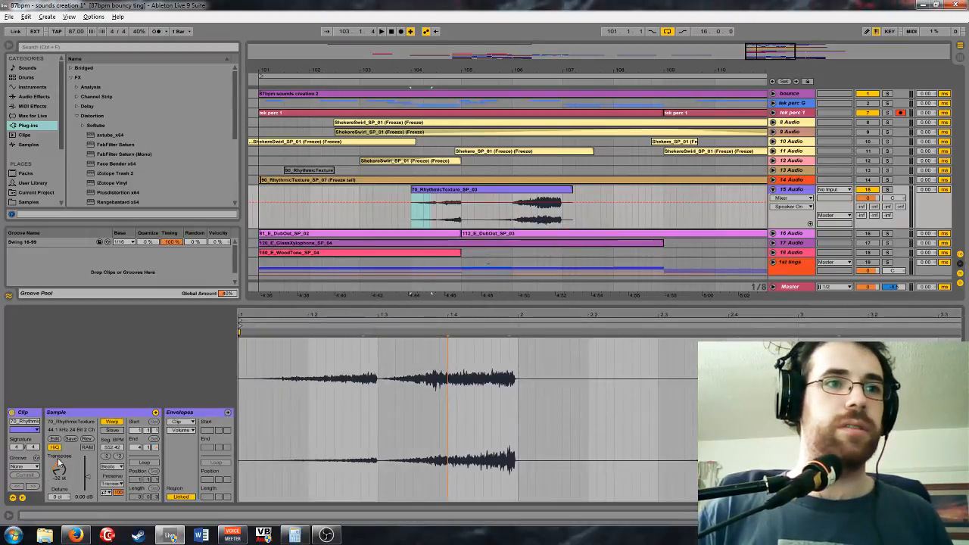
left_click(112, 465)
left_click(114, 476)
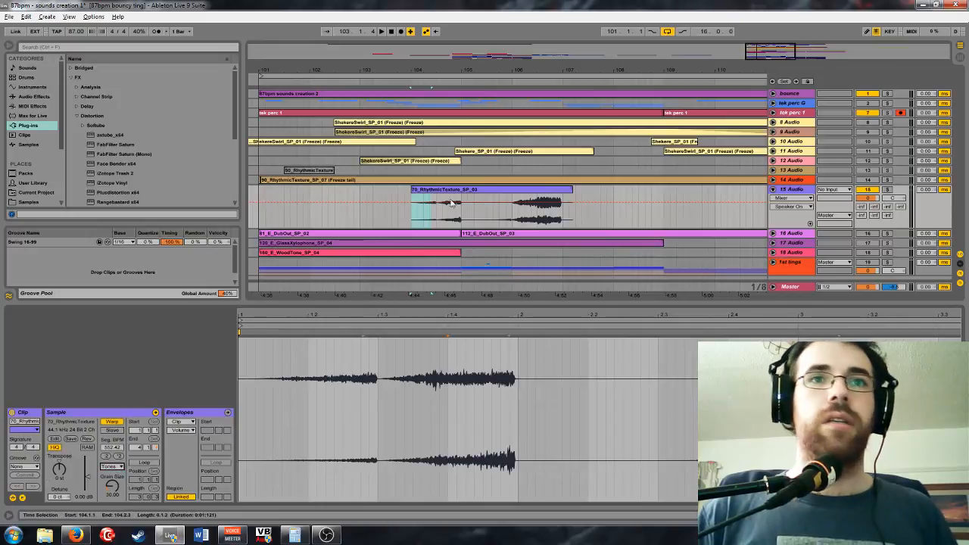
Switch the 70_RhythmicTexture clip to Texture warp mode, set the grain size to about 148, and raise the fluctuation
left_click(490, 192)
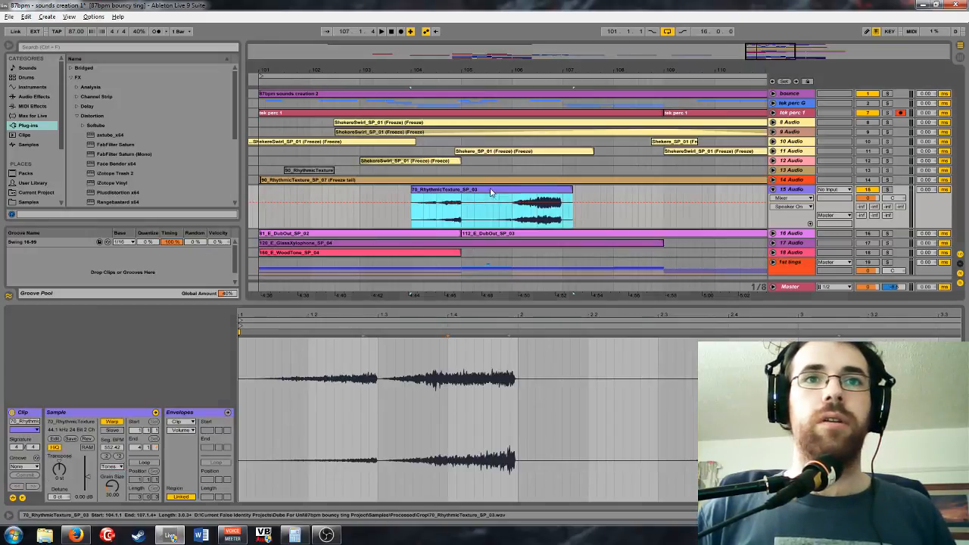
left_click(113, 466)
left_click(112, 483)
left_click_drag(112, 482, 112, 450)
left_click_drag(112, 497, 112, 443)
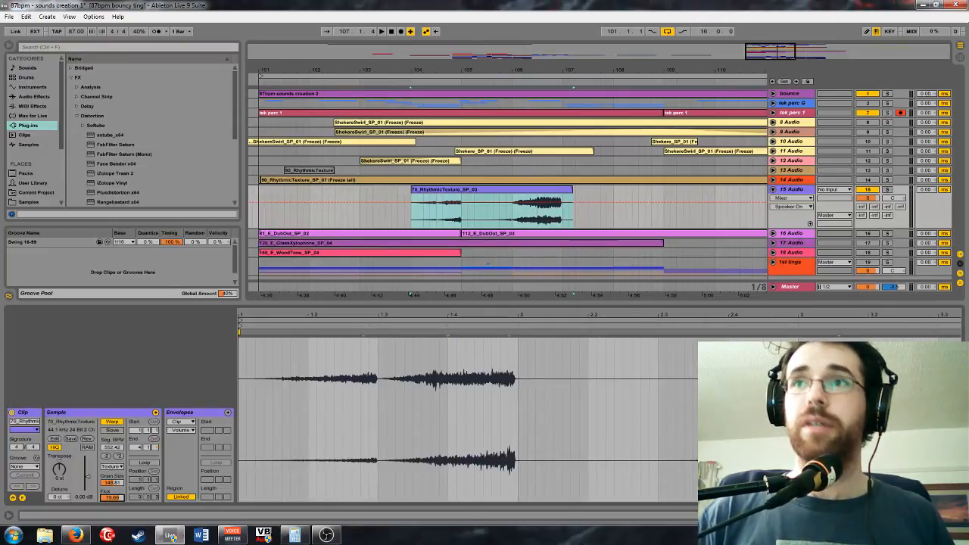
left_click(332, 536)
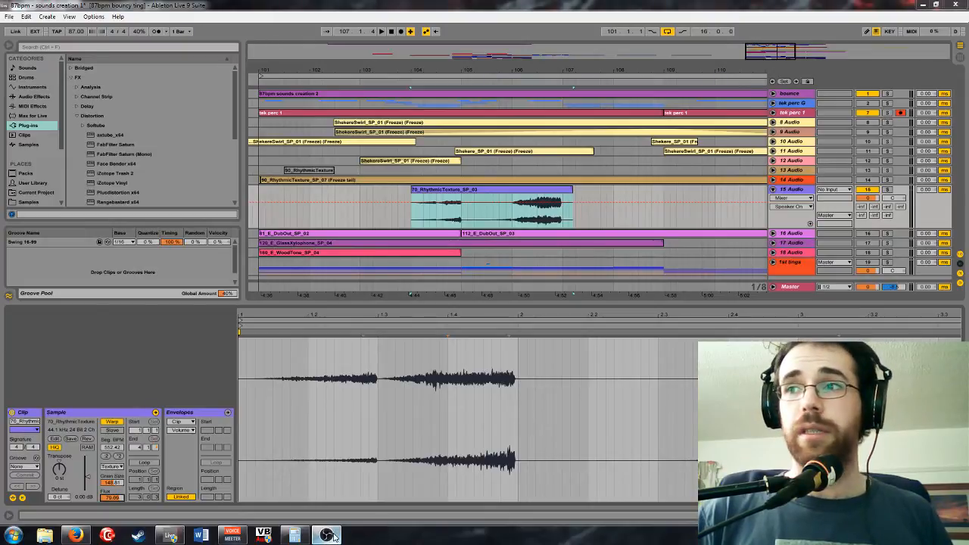
left_click(332, 536)
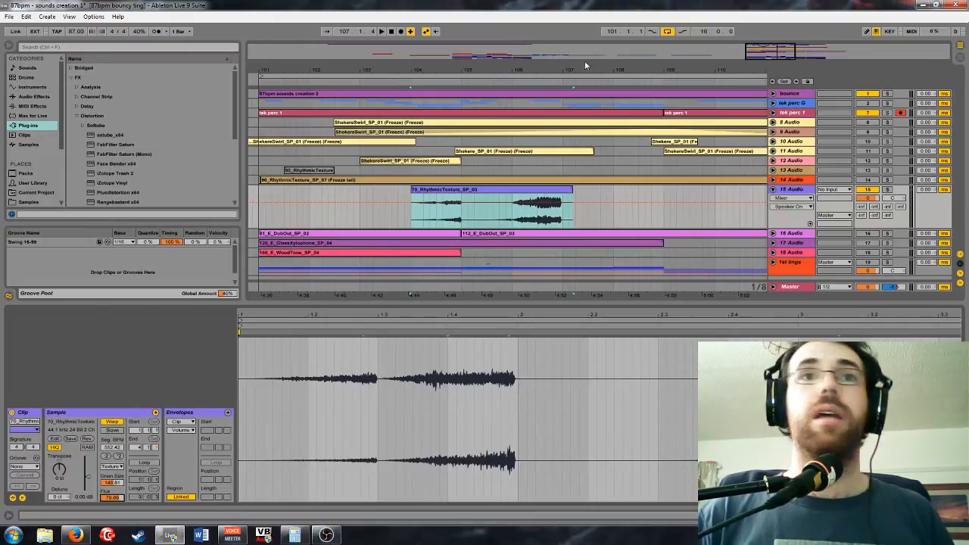
Check the device chains of 13 Audio and 11 Audio for existing effects
mouse_move(774, 49)
left_mouse_down()
mouse_move(760, 66)
mouse_move(767, 57)
left_mouse_up()
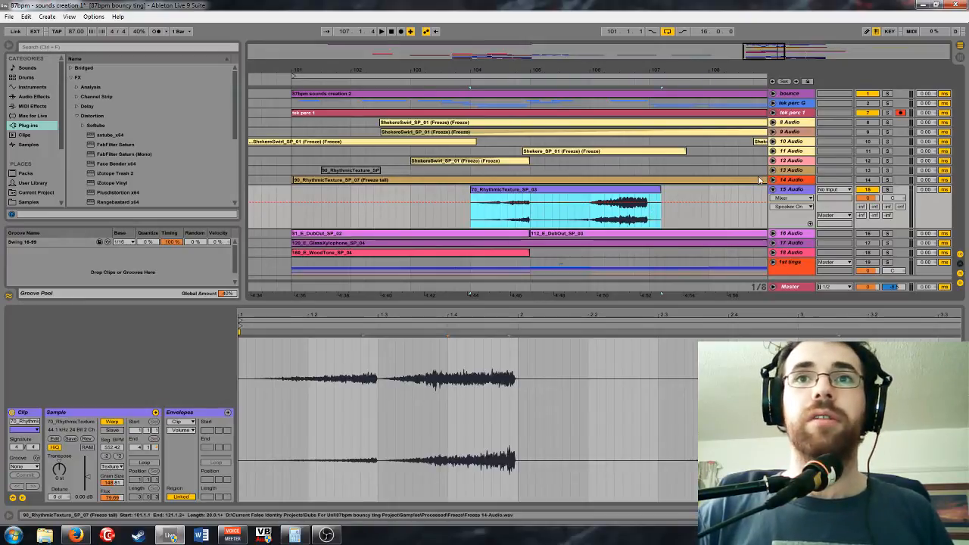
left_click(791, 171)
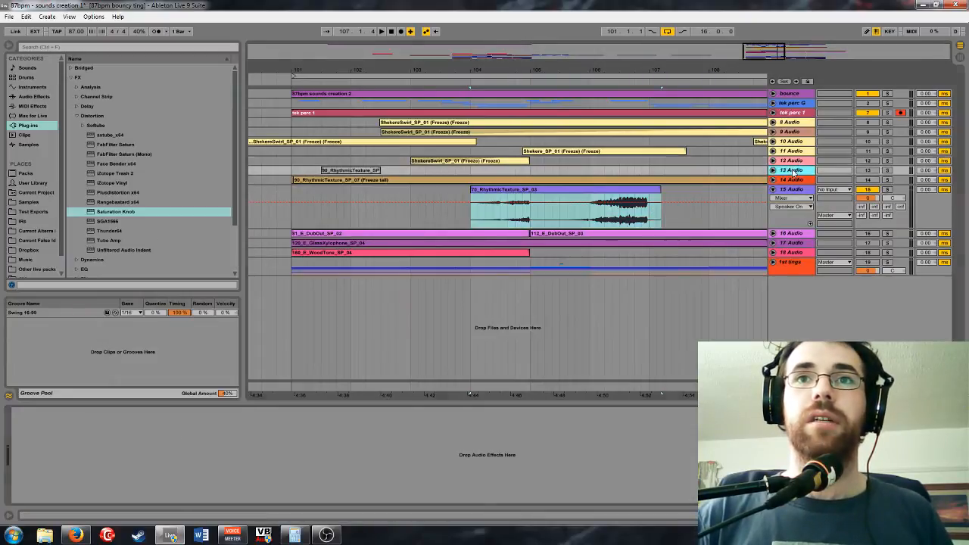
left_click(792, 152)
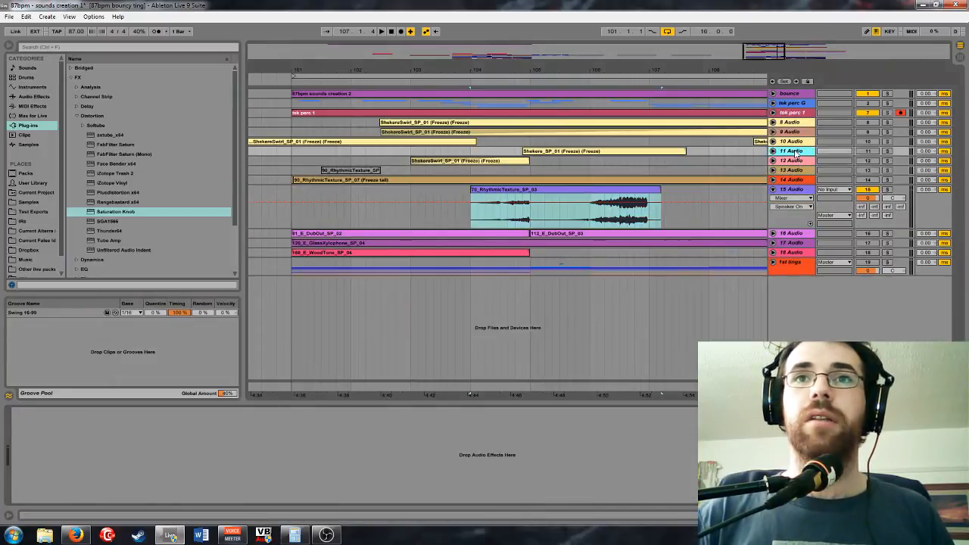
left_click(794, 143)
left_click(794, 132)
left_click(795, 122)
left_click(795, 113)
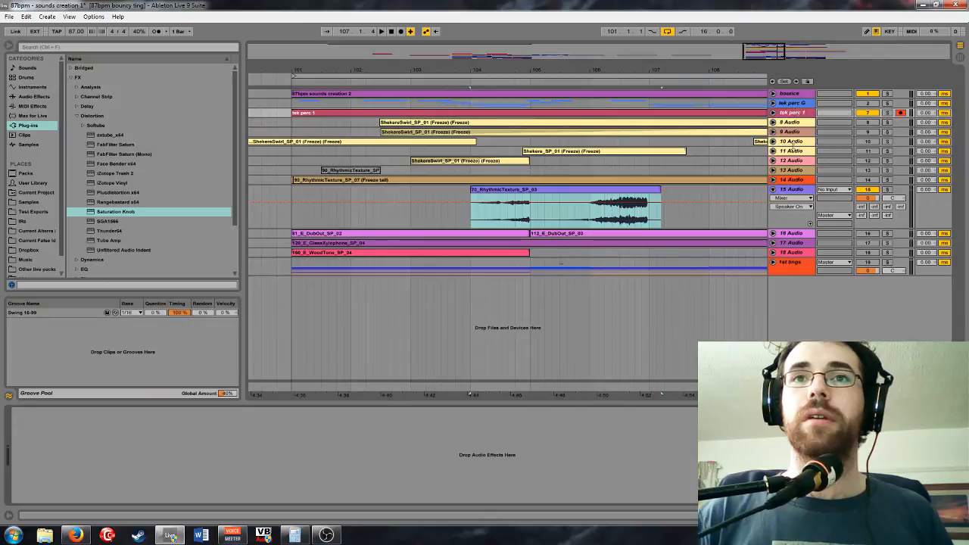
left_click(794, 171)
left_click(794, 191)
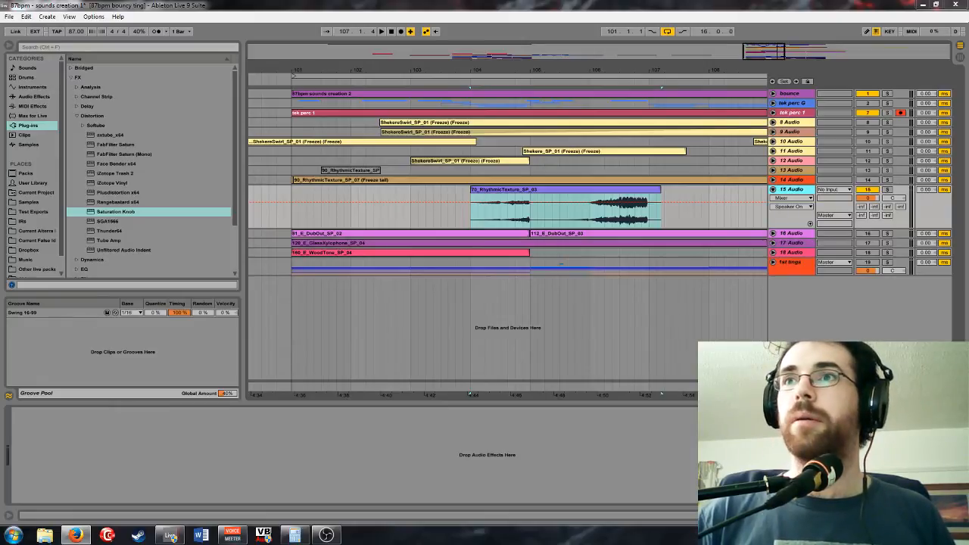
Open the 70_RhythmicTexture_SP_03 clip, lower the 15 Audio volume to -6.1 dB and play from the clip's start
double_click(574, 190)
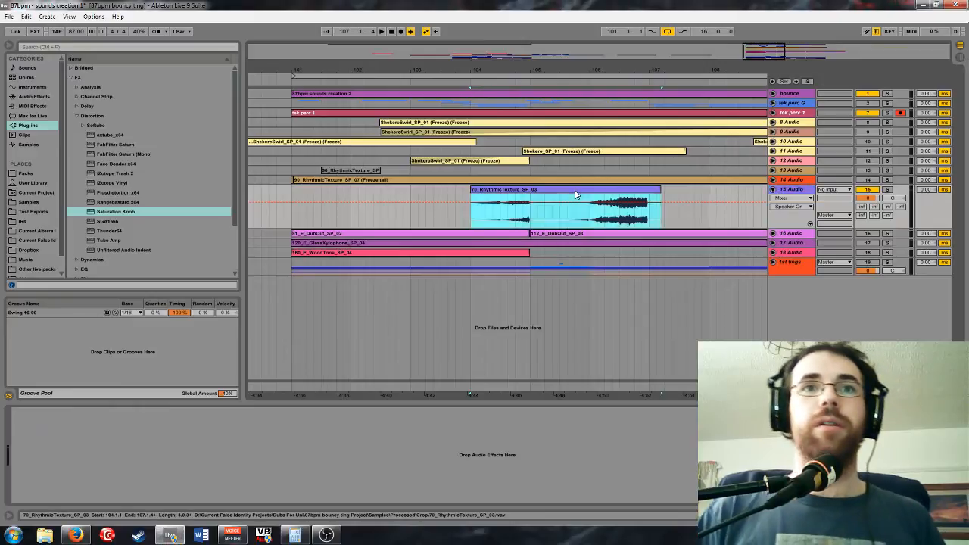
left_click(473, 222)
left_click_drag(871, 198, 882, 200)
key("space")
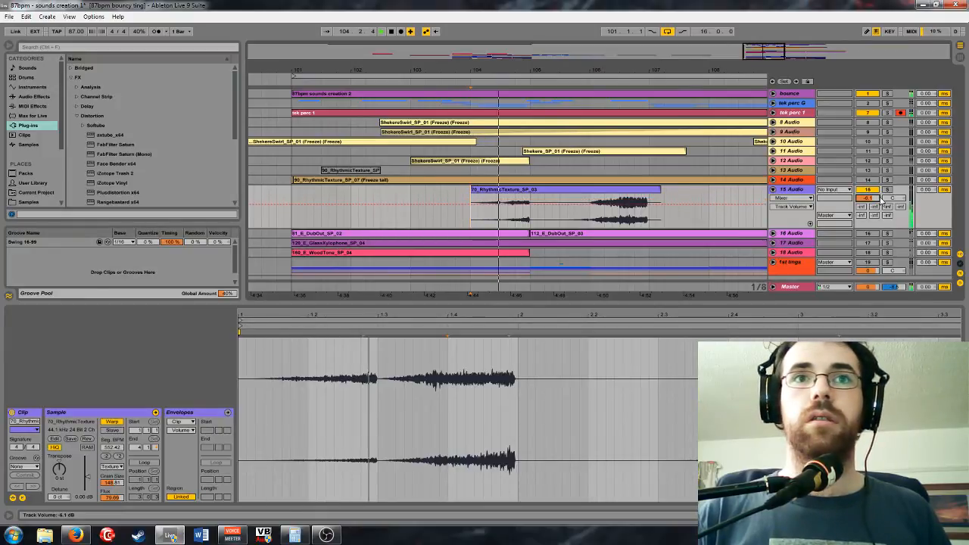
Set the 70_RhythmicTexture_SP_03 clip's warp mode to Tones while listening to the playback
left_click(113, 466)
left_click(109, 482)
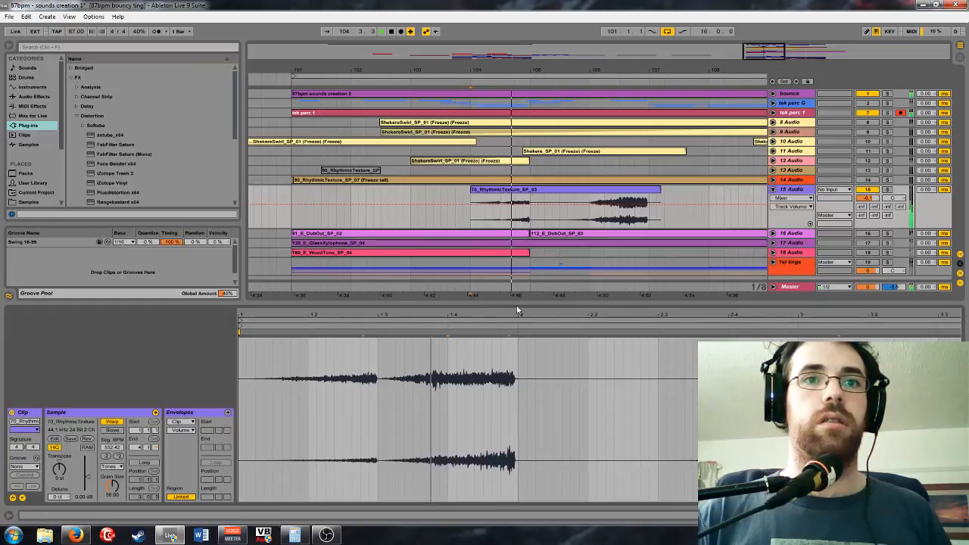
key("space")
Turn off warping for the 70_RhythmicTexture_SP_03 clip and transpose it to -16 st
left_click(503, 190)
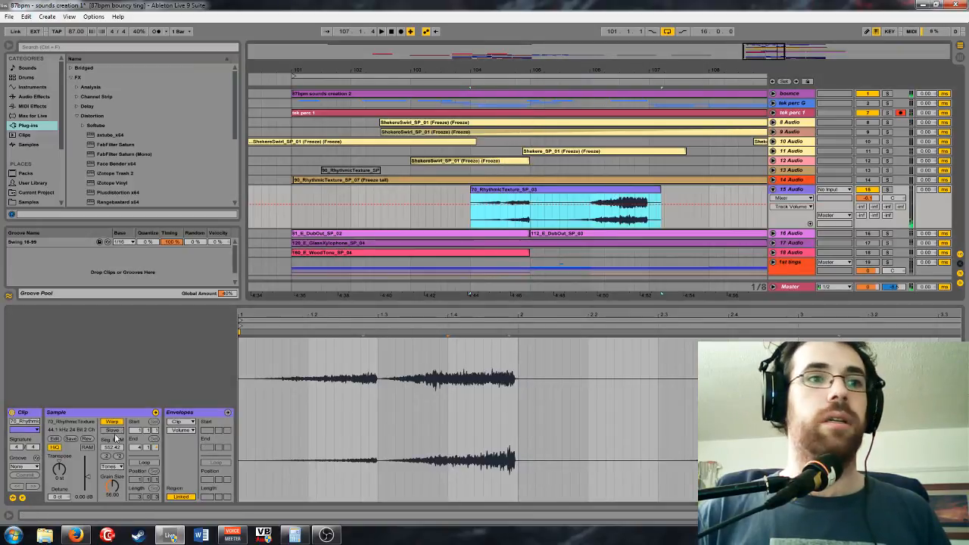
left_click(112, 422)
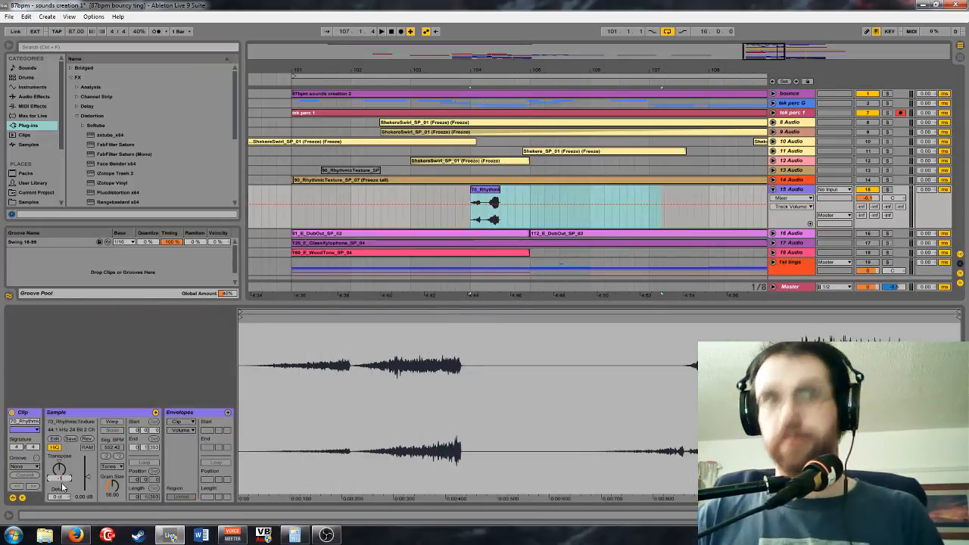
Move the 70_RhythmicTexture_SP_03 clip on 15 Audio so its final swell ends at bar 105
left_click_drag(534, 199, 515, 199)
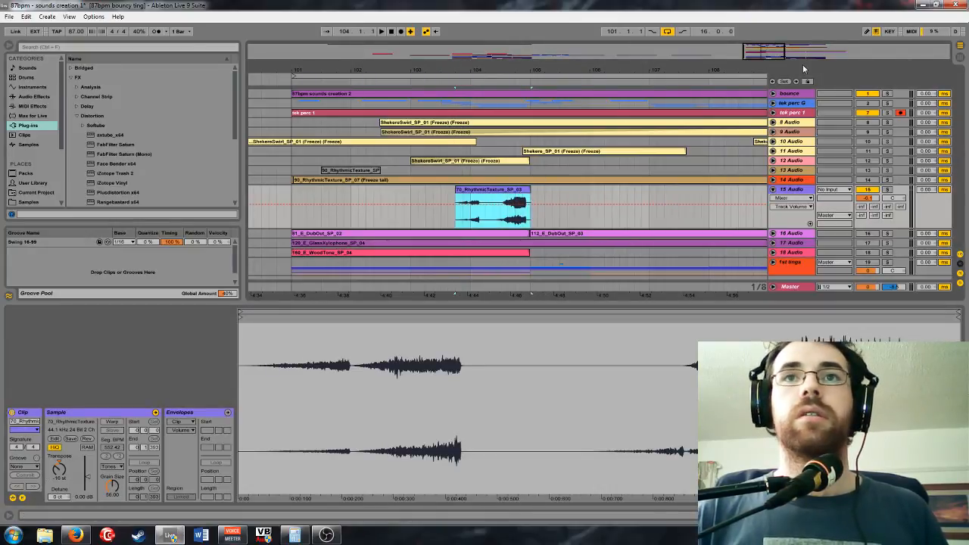
left_click_drag(765, 53, 767, 80)
left_click_drag(540, 71, 540, 85)
left_click_drag(501, 189, 515, 189)
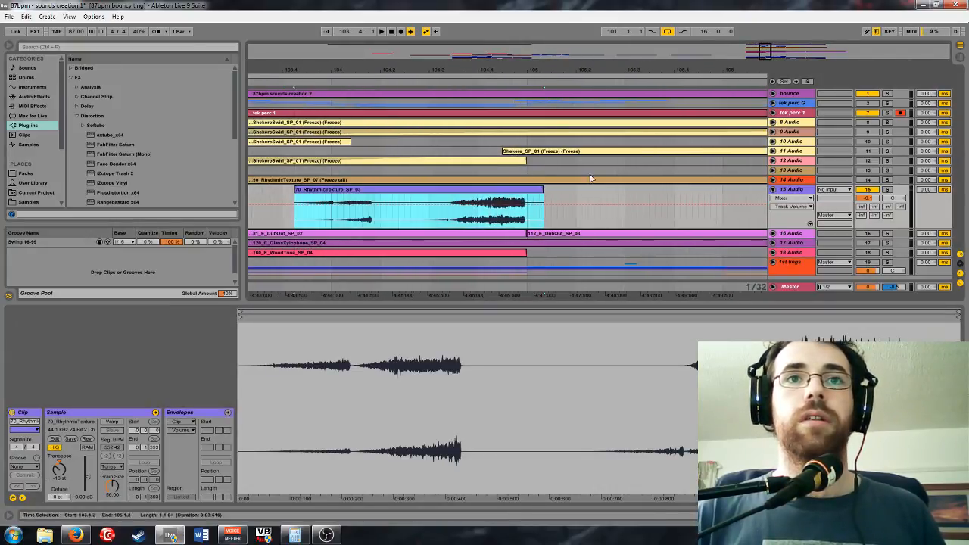
Split the texture clip at 104.2.4, between its two swells, and delete the silent part after the first swell
left_click(418, 218)
key("ctrl+e")
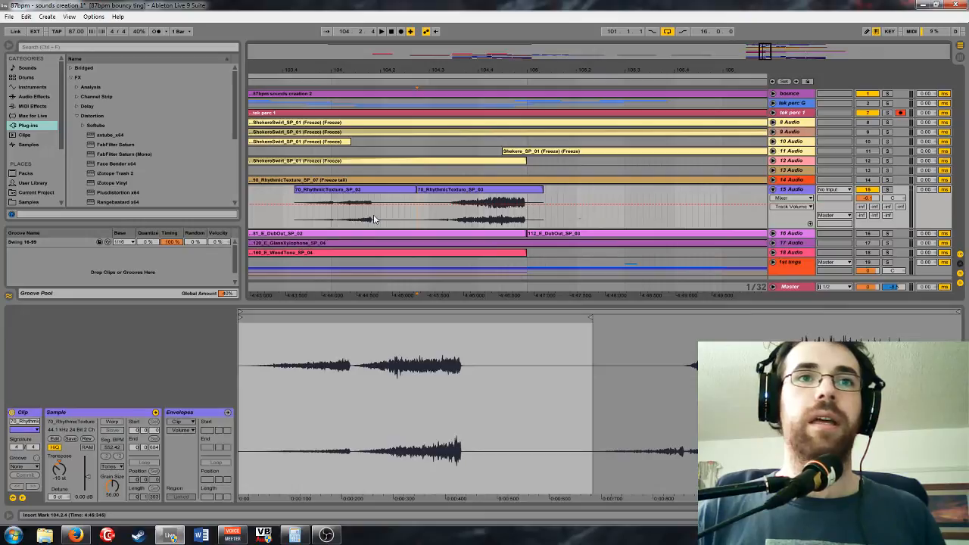
left_click_drag(374, 214, 417, 214)
key("Delete")
Insert an audio track below 15 Audio and move the first swell onto it, slightly overlapping the start of the second
right_click(791, 189)
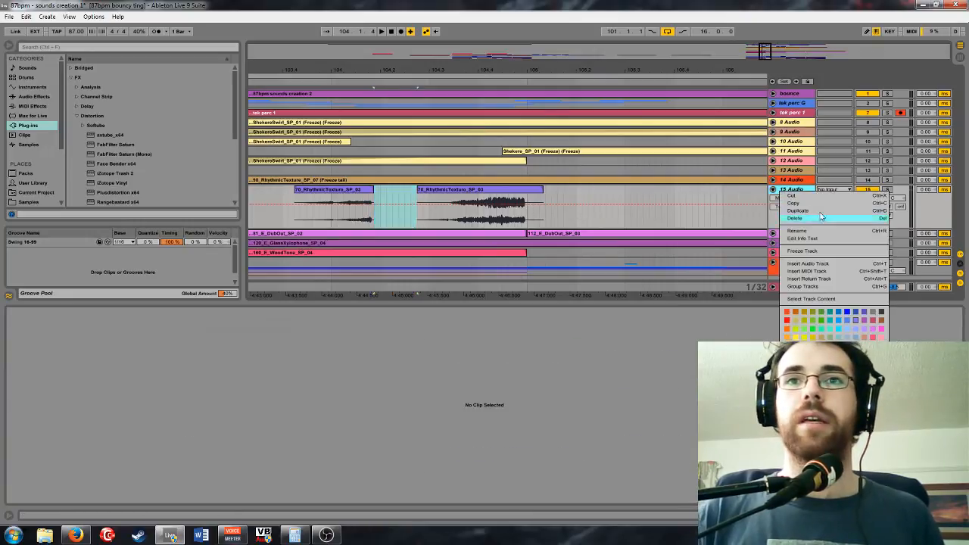
left_click(808, 264)
scroll(530, 212, "down", 1)
left_click(344, 173)
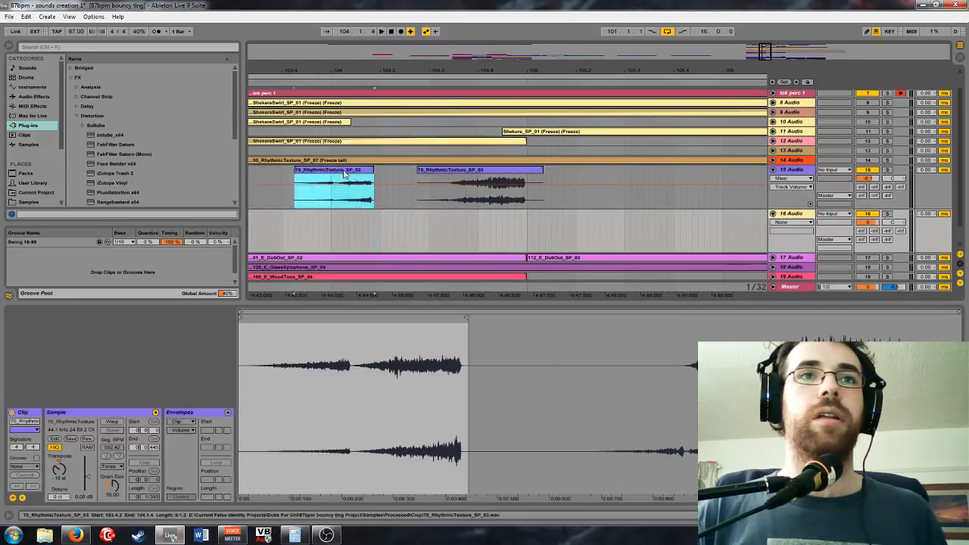
left_click_drag(344, 172, 403, 223)
Play the arrangement from bar 104 to hear the two overlapping swells
left_click_drag(758, 52, 762, 56)
left_click(460, 194)
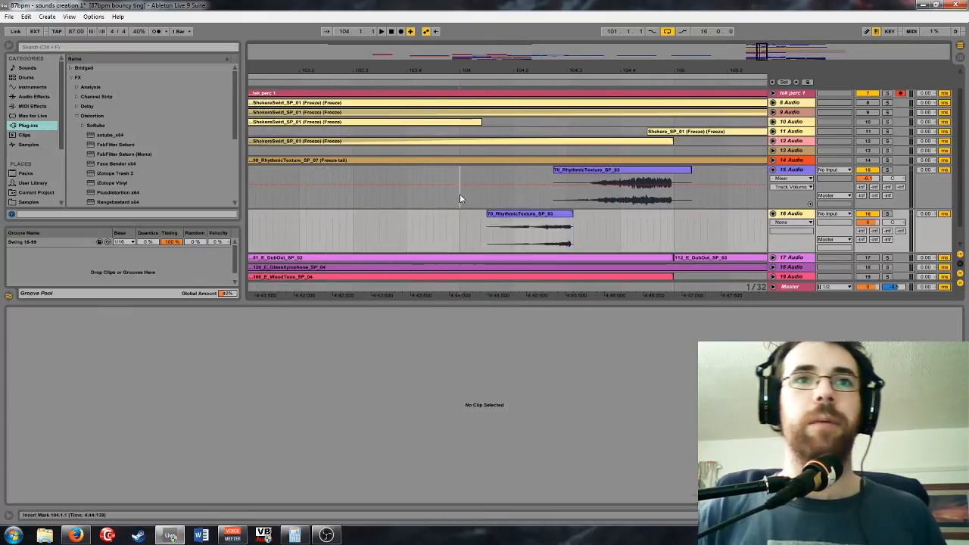
key("space")
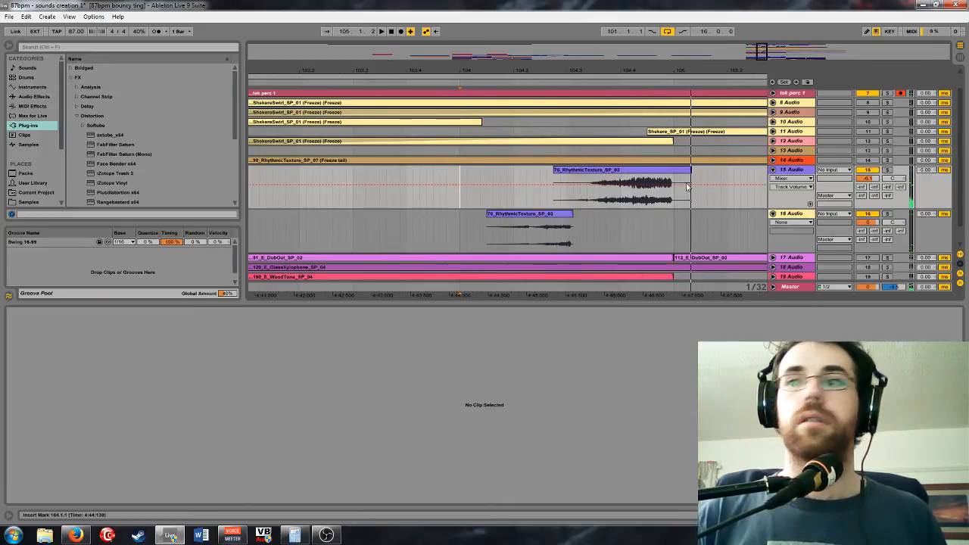
Set the volume of the new 16 Audio track to -6 dB
left_click(871, 222)
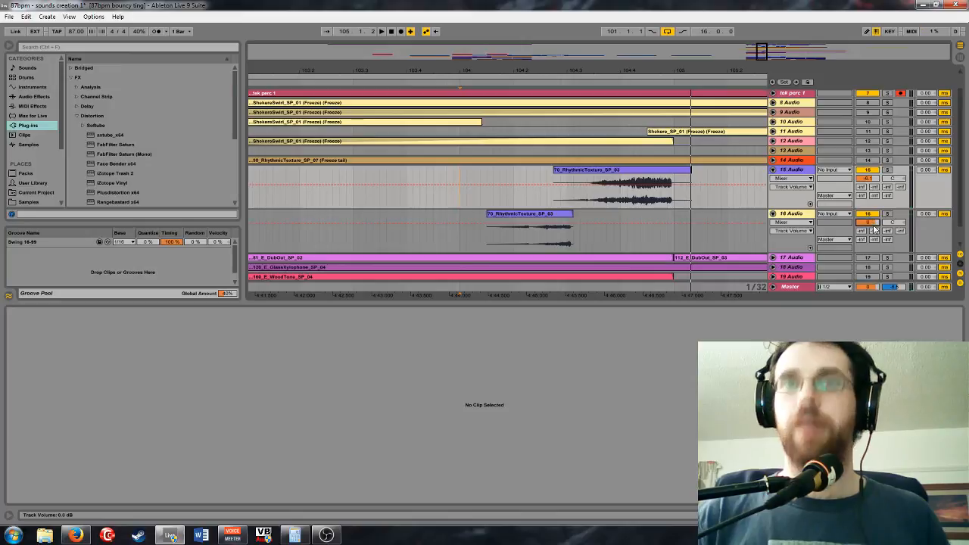
type("-6")
key("Return")
Turn on warping for both swell clips, reset their transposition to 0 st and play them
left_click(567, 214)
left_click(587, 170, "shift")
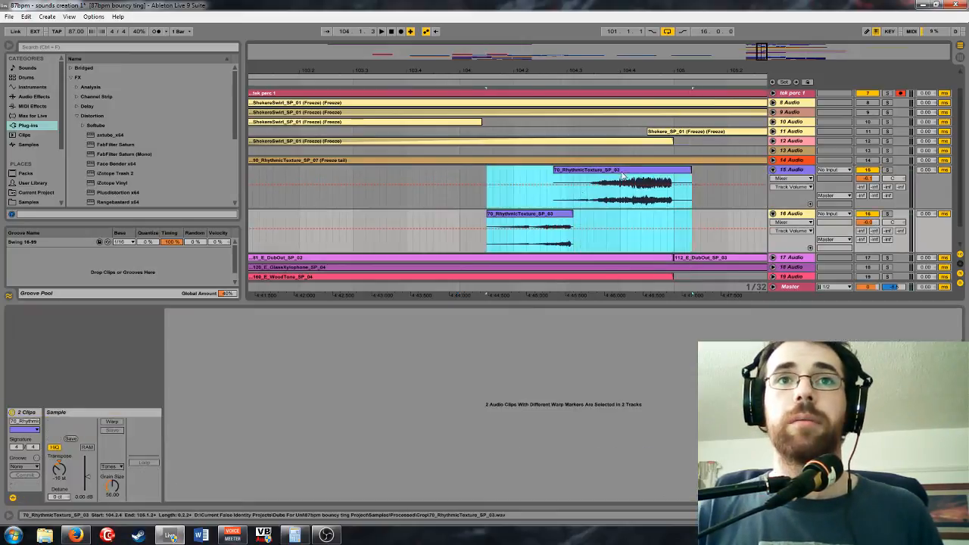
left_click(112, 422)
left_click(439, 309)
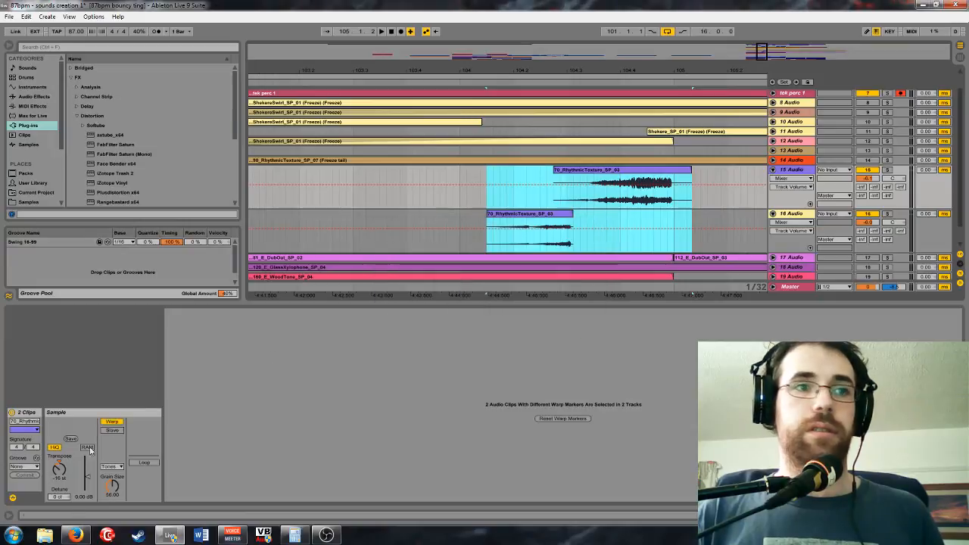
key("space")
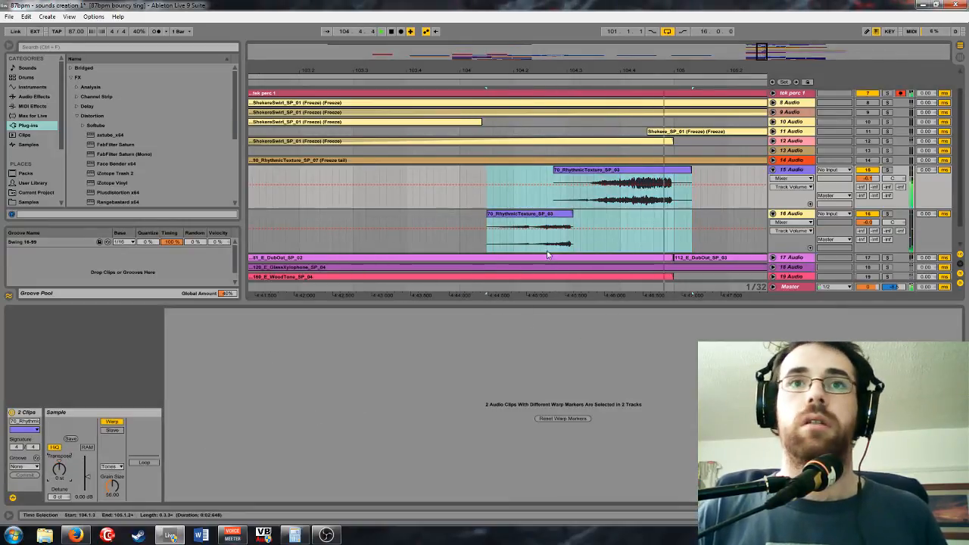
Locate the Multiply plug-in among the Modulation effects in the browser
left_click_drag(767, 55, 768, 59)
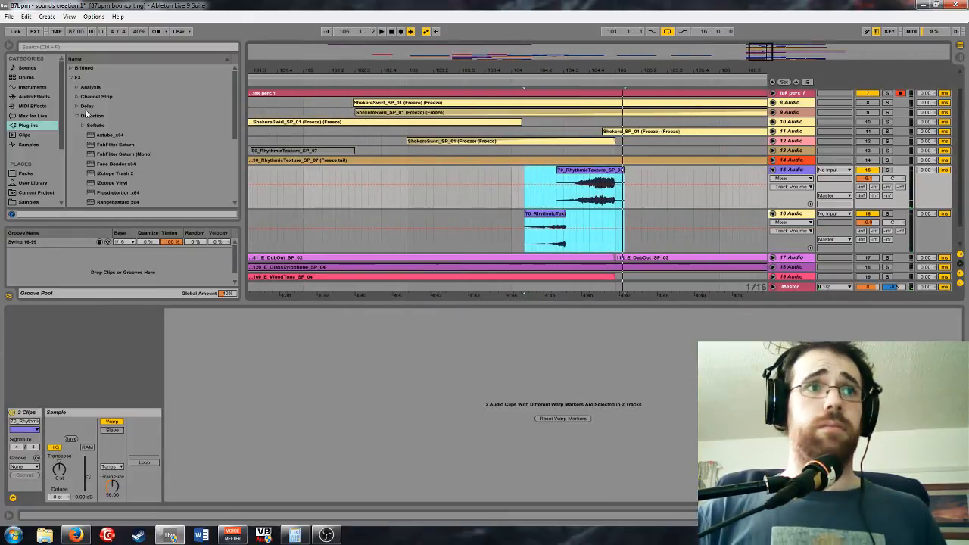
left_click(77, 116)
left_click(83, 173)
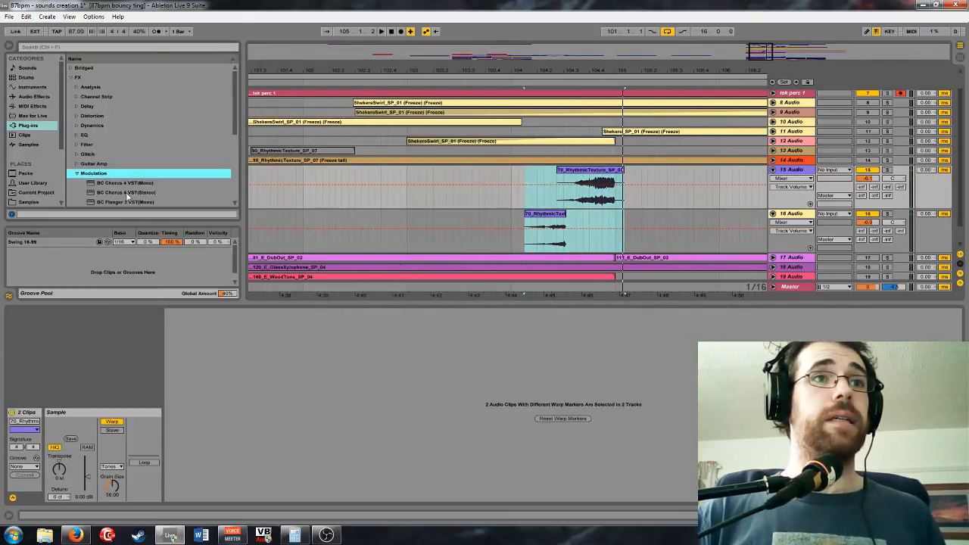
scroll(116, 192, "down", 5)
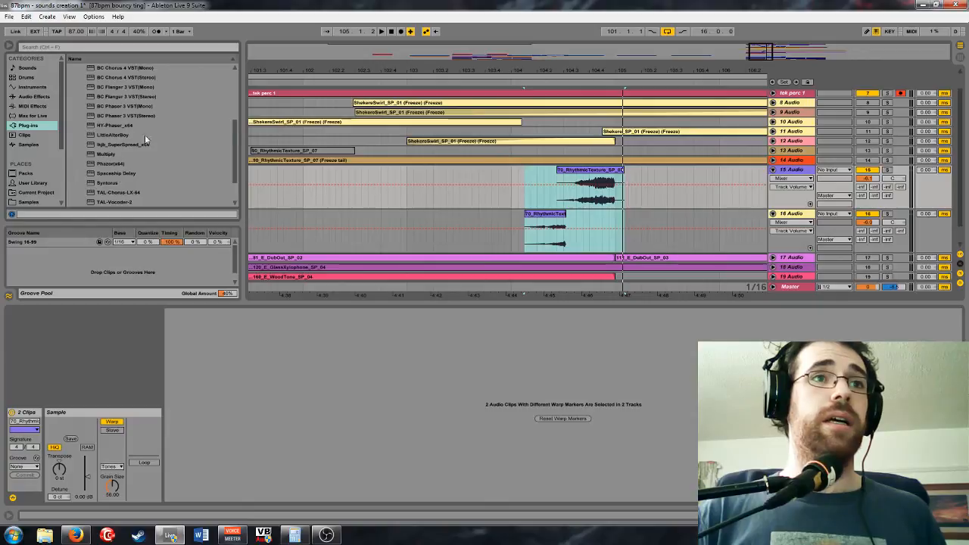
scroll(144, 135, "down", 3)
left_click_drag(108, 119, 384, 181)
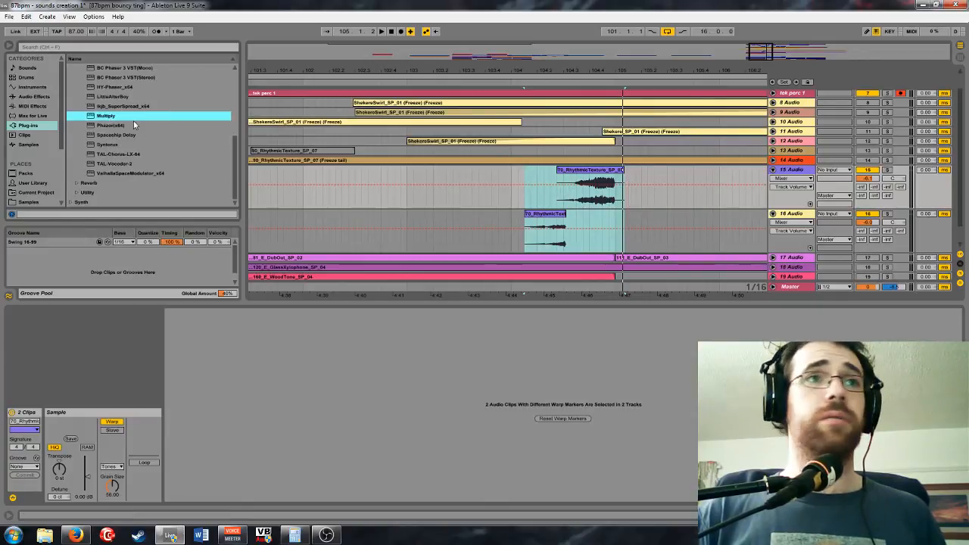
Group the 15 Audio and 16 Audio tracks and add the Multiply plug-in to the group track
left_click(792, 214)
left_click(793, 172, "shift")
key("ctrl+g")
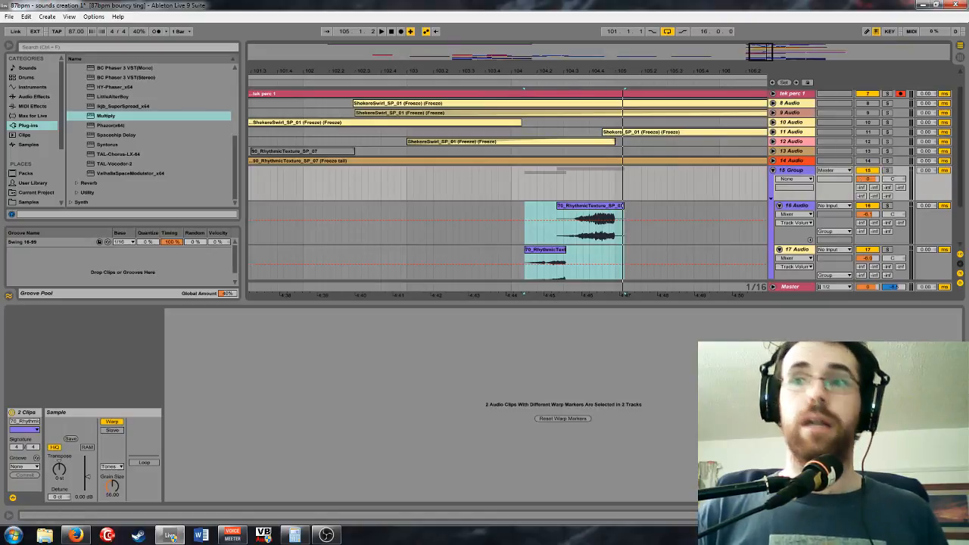
scroll(264, 158, "down", 2)
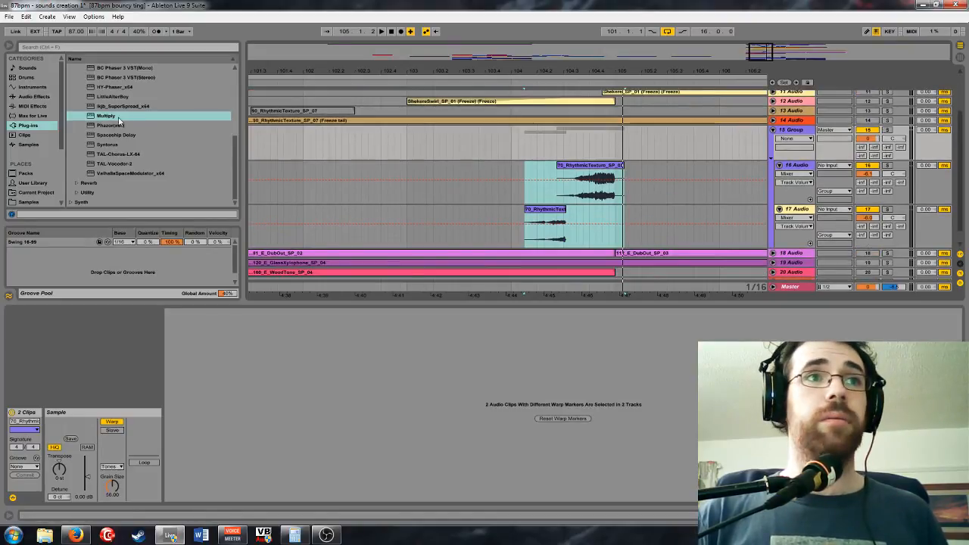
left_click_drag(118, 119, 564, 153)
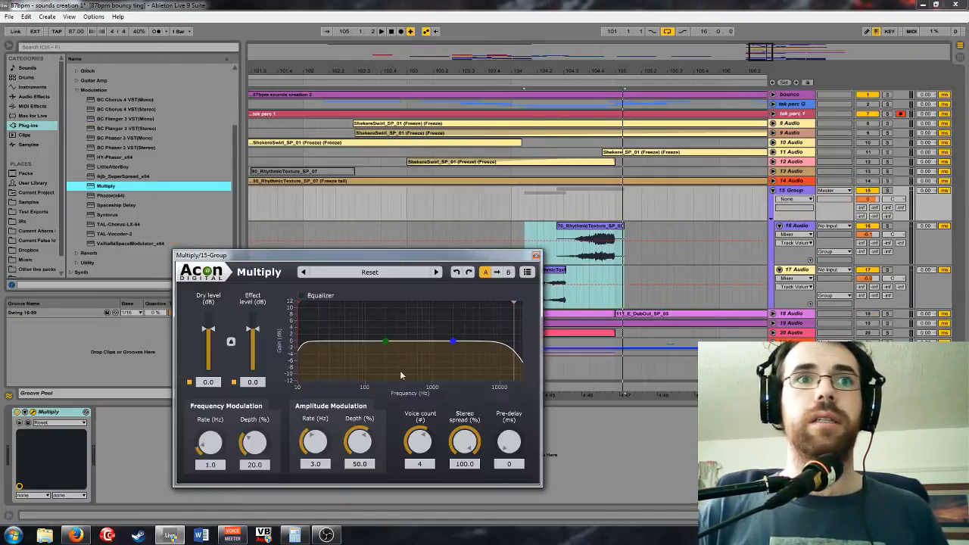
Load Multiply's Gentle warmth preset and set the dry level to -9.1 dB and the effect level to -0.3 dB
mouse_move(253, 330)
left_mouse_down()
mouse_move(258, 341)
mouse_move(209, 349)
mouse_move(257, 335)
left_mouse_up()
left_click(398, 274)
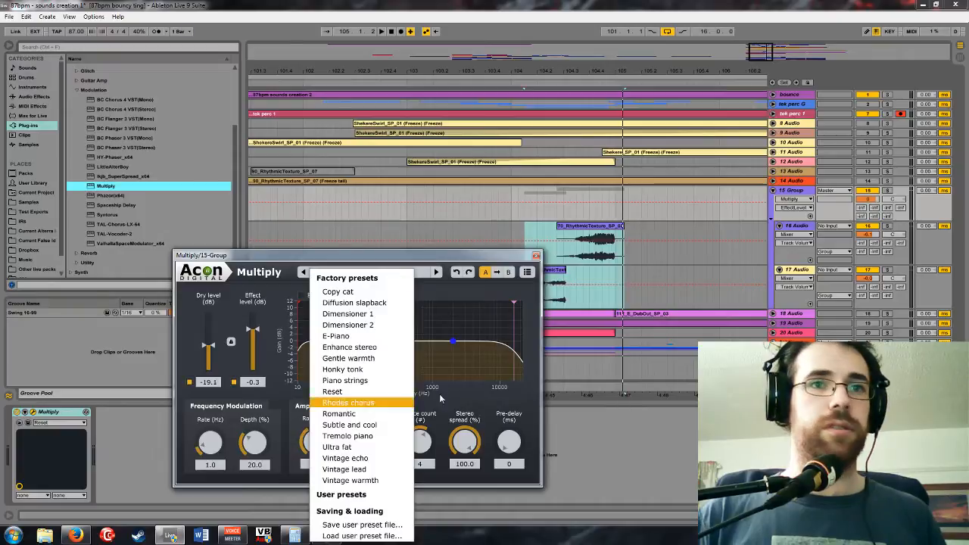
left_click(376, 359)
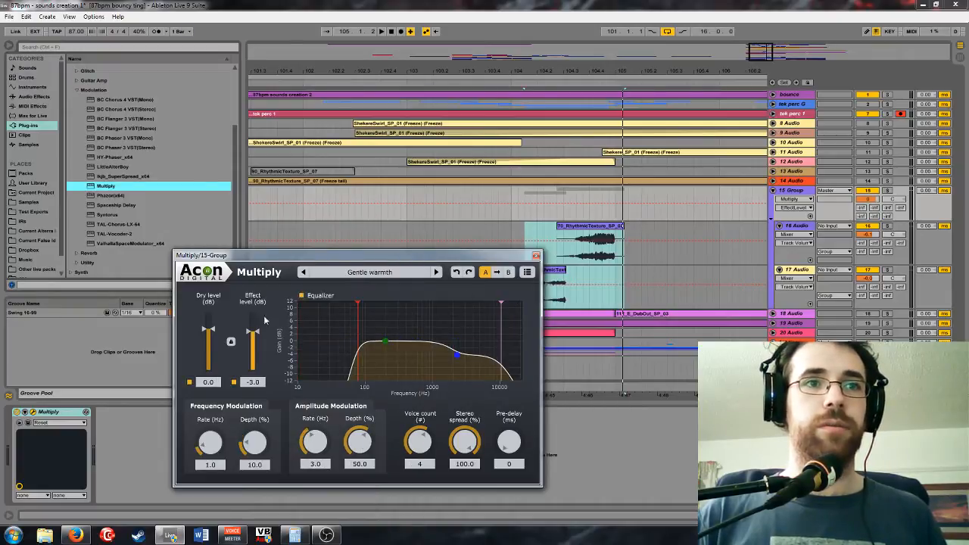
left_click_drag(256, 333, 256, 338)
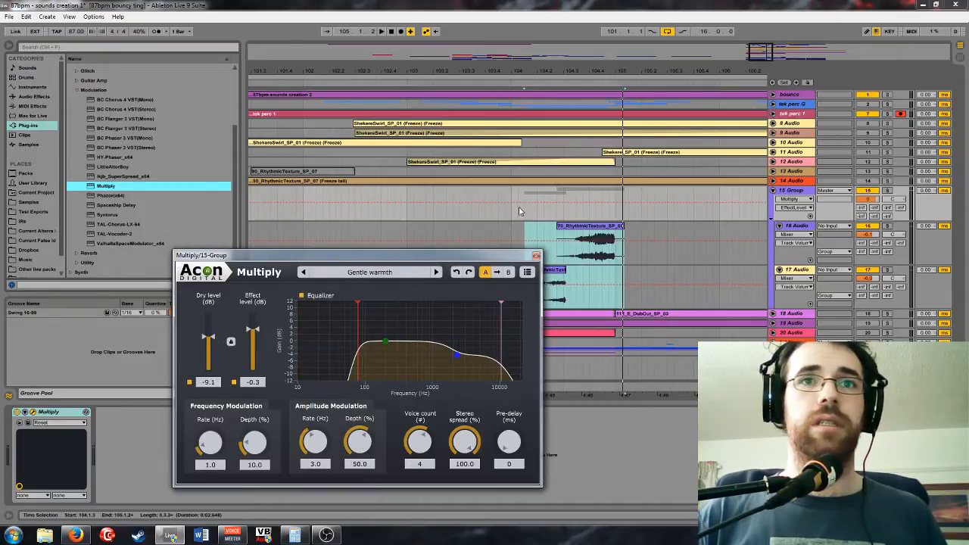
Play the grouped swells from just before they start and close the Multiply window
left_click(516, 204)
key("space")
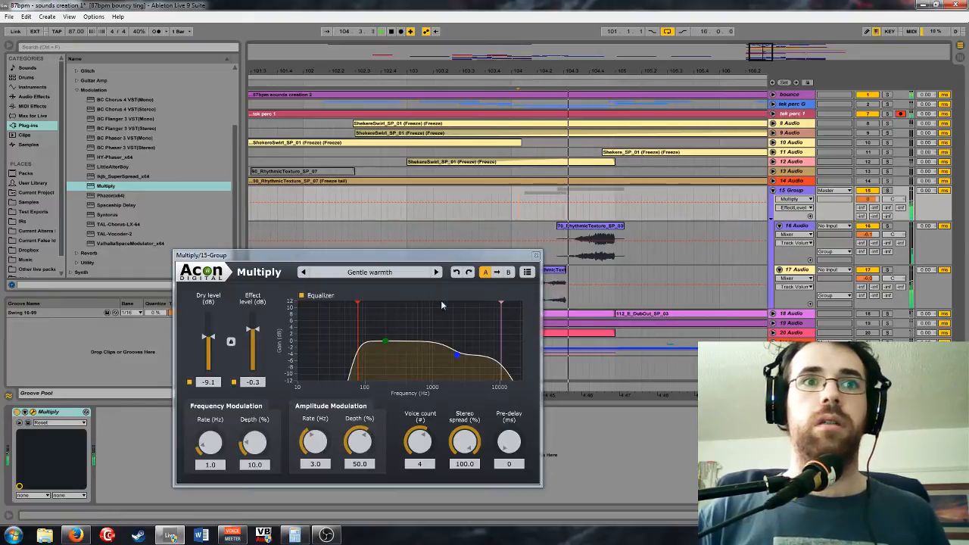
left_click(536, 255)
key("space")
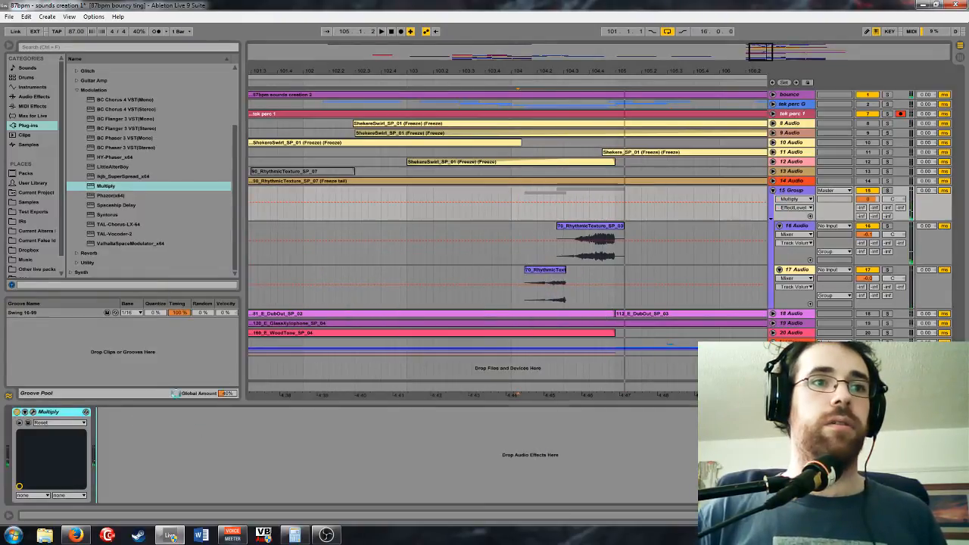
Duplicate Multiply on the group track, load the Dimensioner 1 preset in the copy and play the swells
key("ctrl+d")
left_click(117, 413)
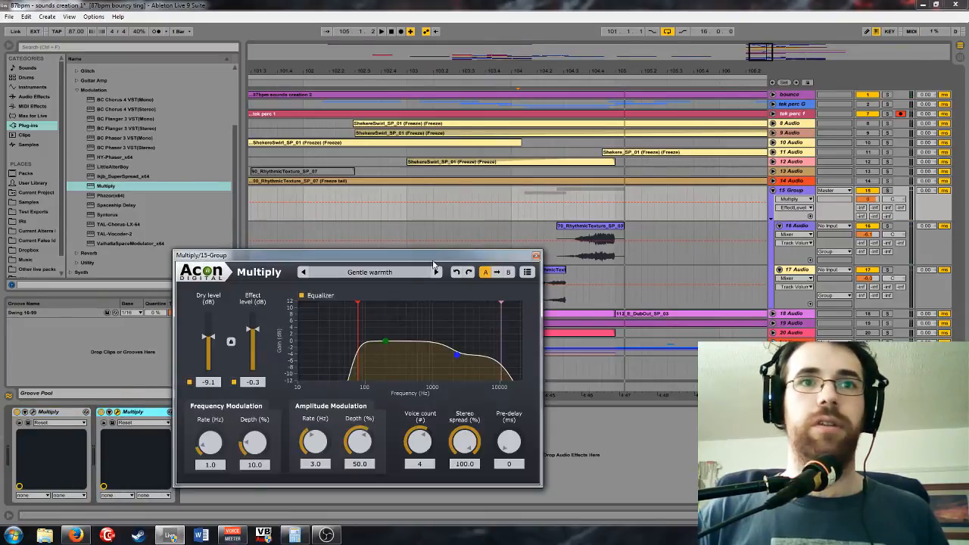
left_click(364, 272)
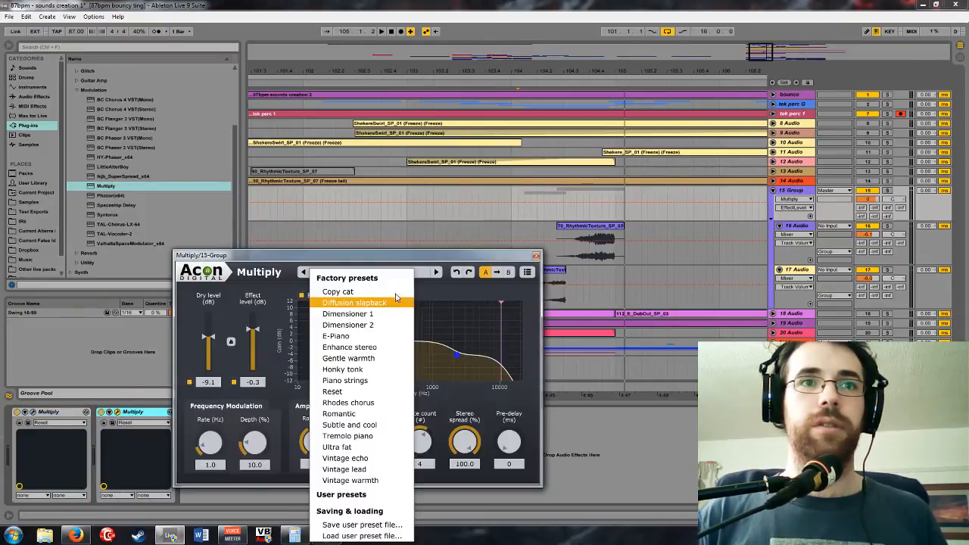
left_click(348, 314)
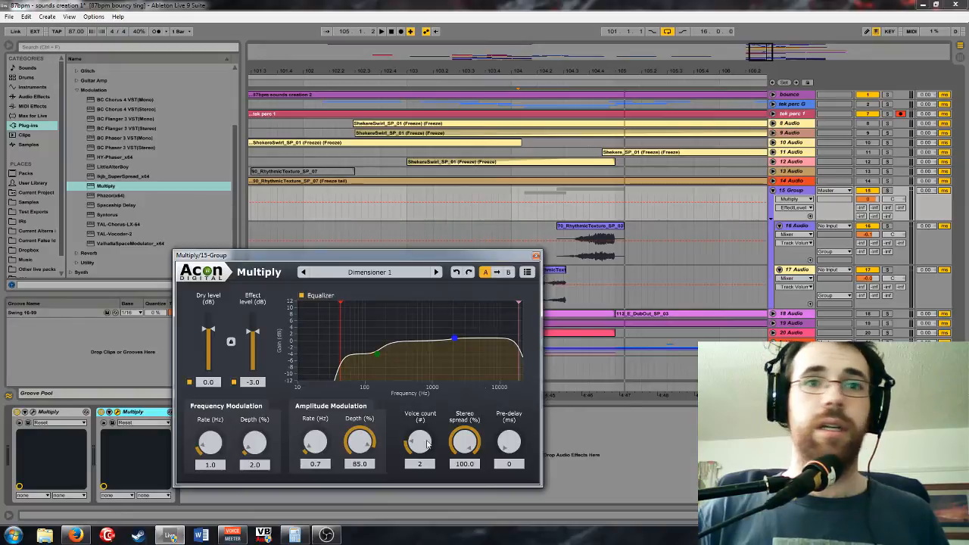
left_click(536, 256)
key("space")
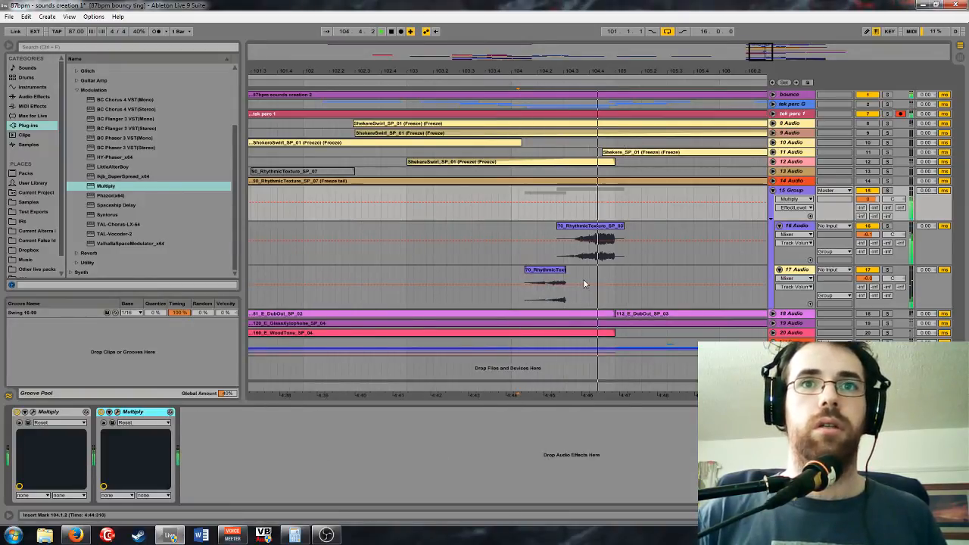
Add the FabFilter Pro-Q 2 equalizer to the 15 Group track ahead of the two Multiply plug-ins
left_click(76, 90)
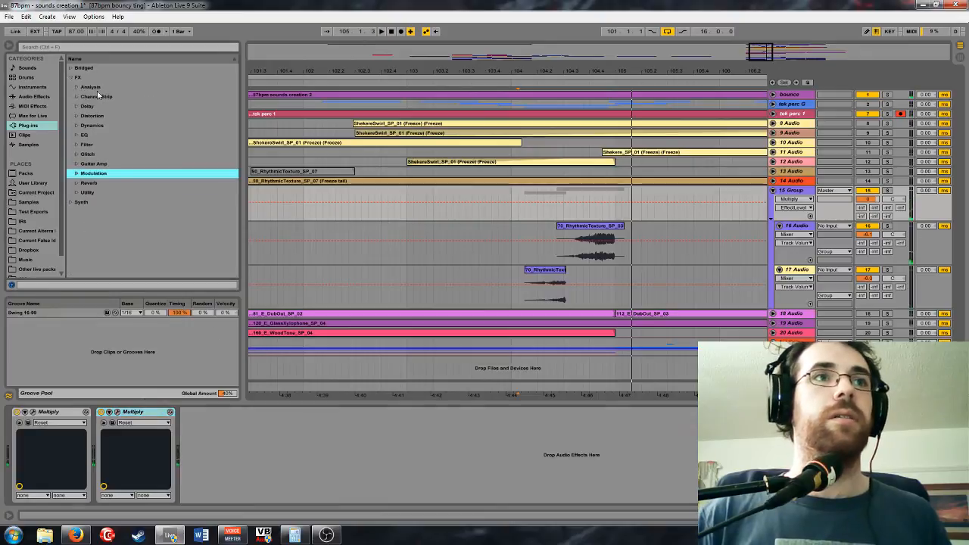
left_click(83, 134)
left_click(77, 134)
left_click(117, 155)
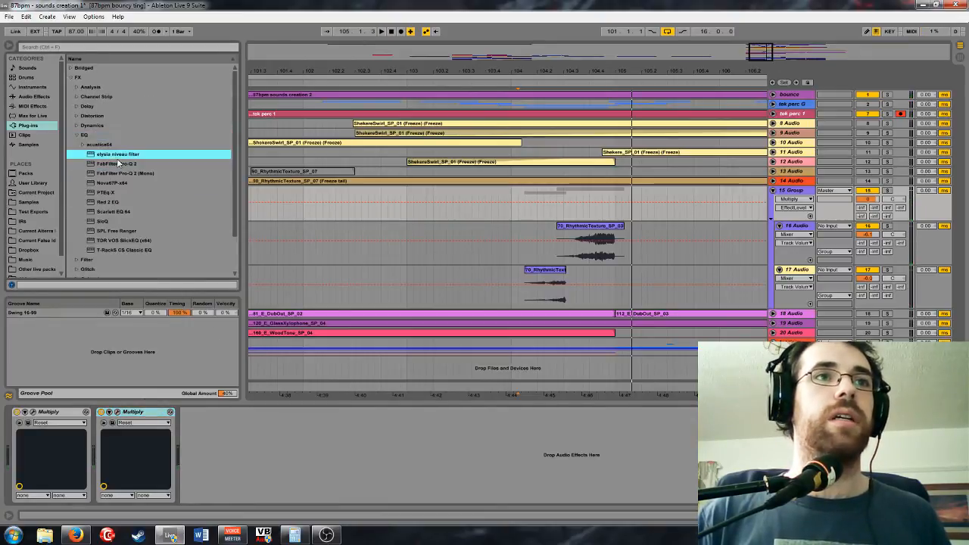
left_click_drag(117, 163, 26, 454)
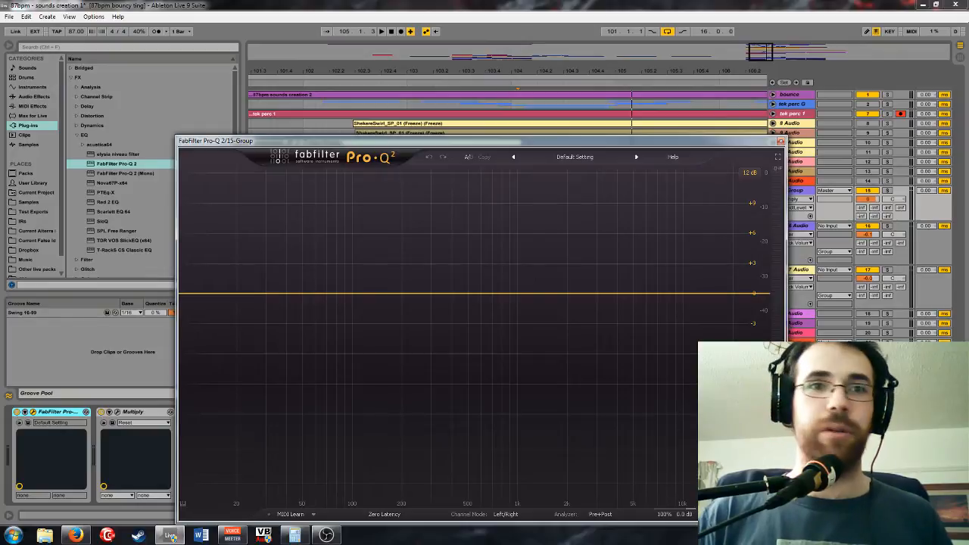
Play the swells and cut a bell band by about 6 dB near 2.1 kHz in Pro-Q 2, and close its window
mouse_move(564, 145)
left_mouse_down()
mouse_move(569, 301)
mouse_move(516, 322)
mouse_move(532, 292)
mouse_move(524, 181)
left_mouse_up()
left_click(512, 257)
key("space")
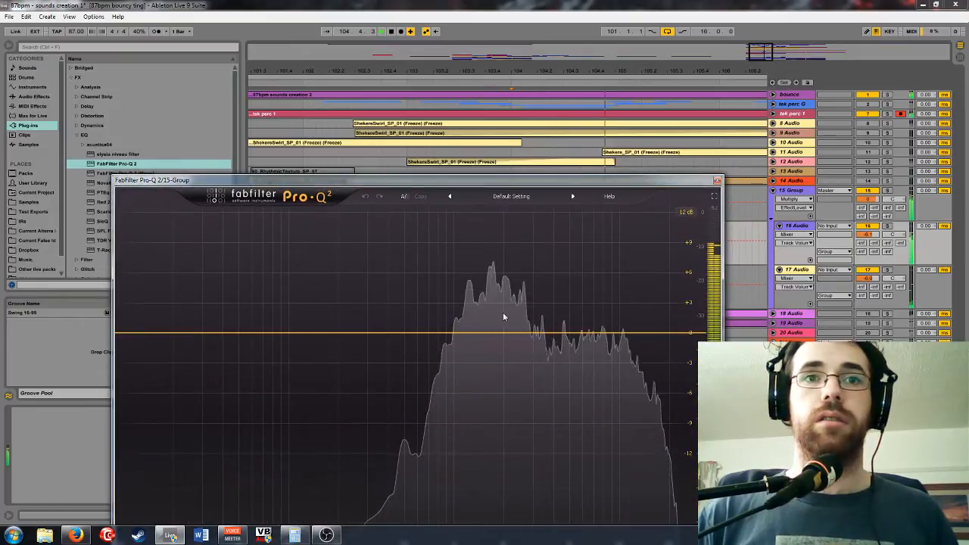
left_click_drag(502, 331, 508, 395)
key("space")
left_click(717, 181)
Mark the time range over both swells from bar 104 and add Frequency Shifter to the end of the 15 Group chain
left_click(593, 226)
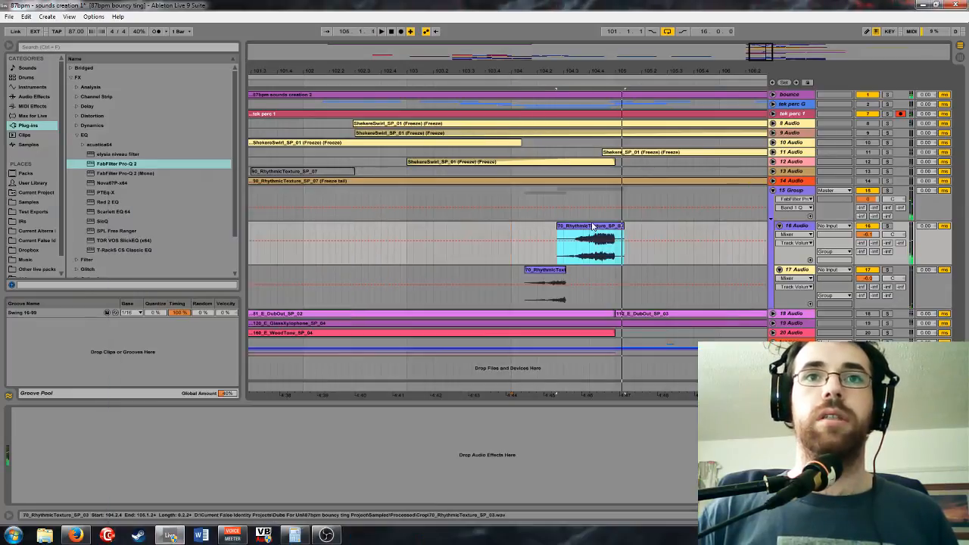
left_click_drag(538, 274, 516, 277)
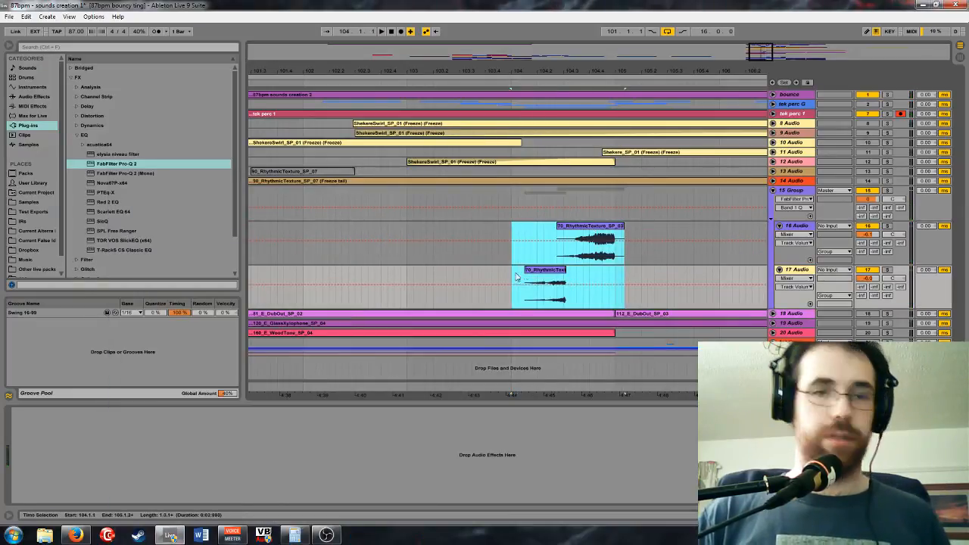
left_click(788, 191)
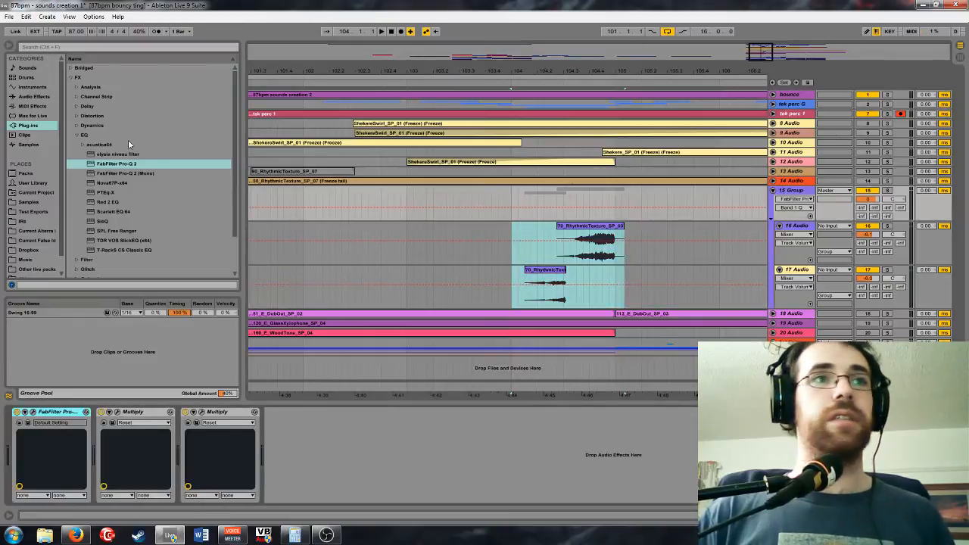
left_click(76, 136)
left_click(34, 97)
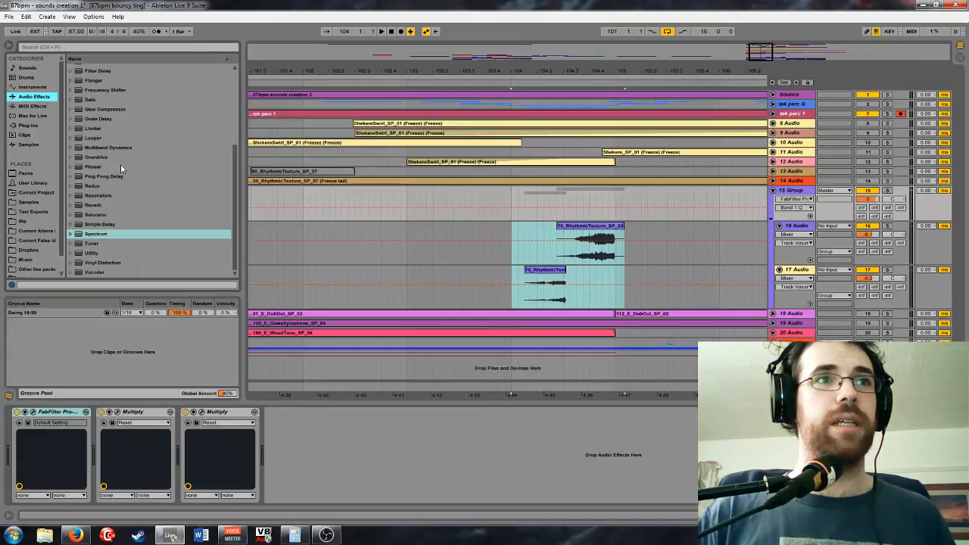
scroll(121, 159, "up", 2)
mouse_move(113, 148)
left_mouse_down()
mouse_move(257, 447)
mouse_move(315, 427)
left_mouse_up()
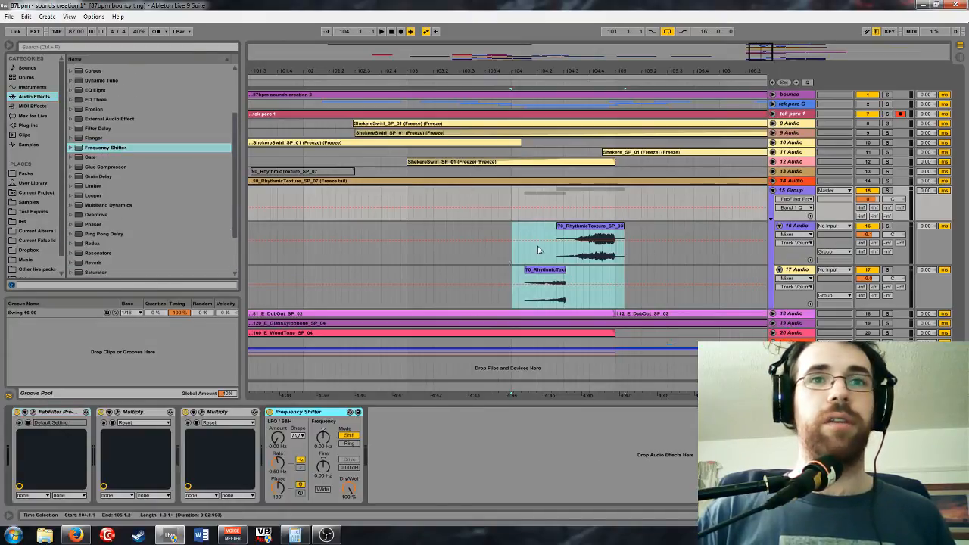
Copy the FabFilter Pro-Q 2 to after Frequency Shifter and play the swells while watching the copy's spectrum
left_click(65, 412)
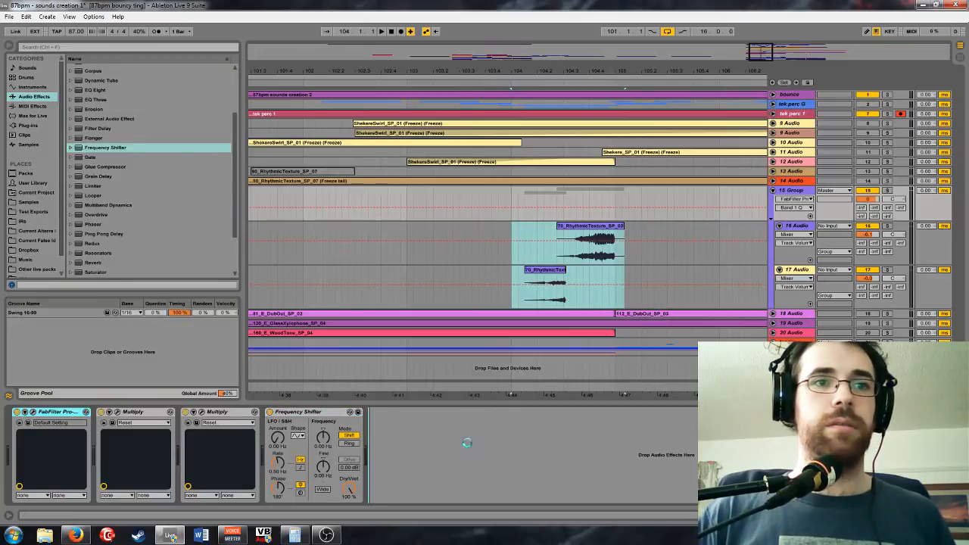
left_click_drag(315, 414, 263, 430)
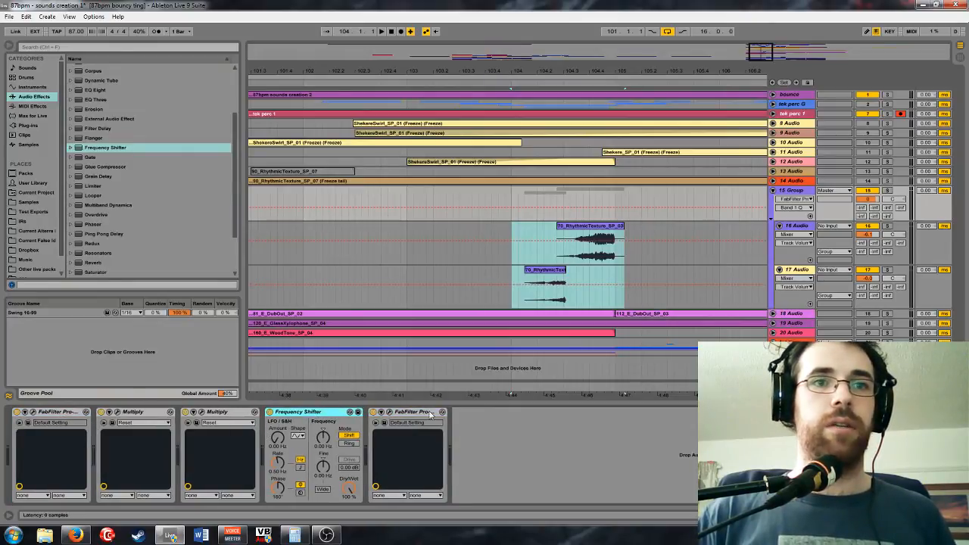
left_click(389, 412)
left_click_drag(461, 141, 604, 38)
key("space")
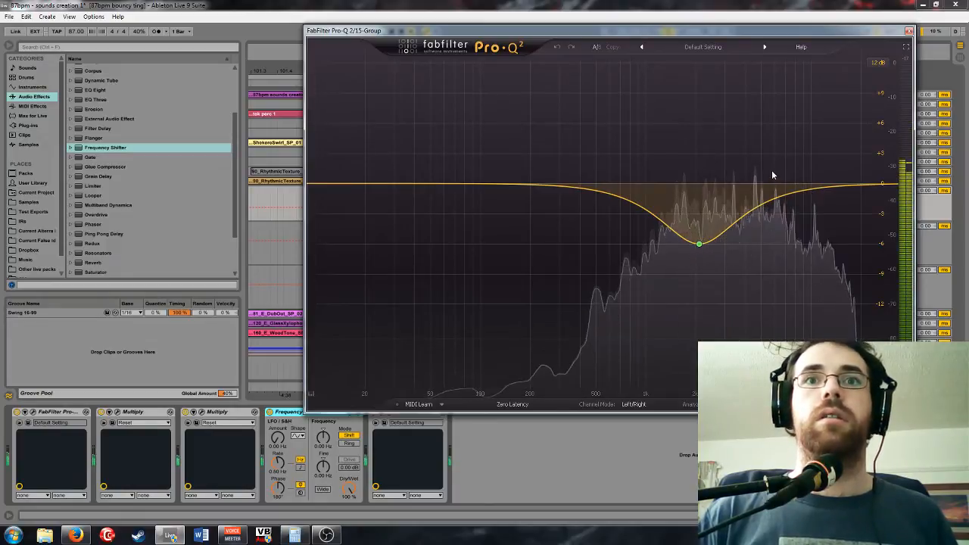
key("space")
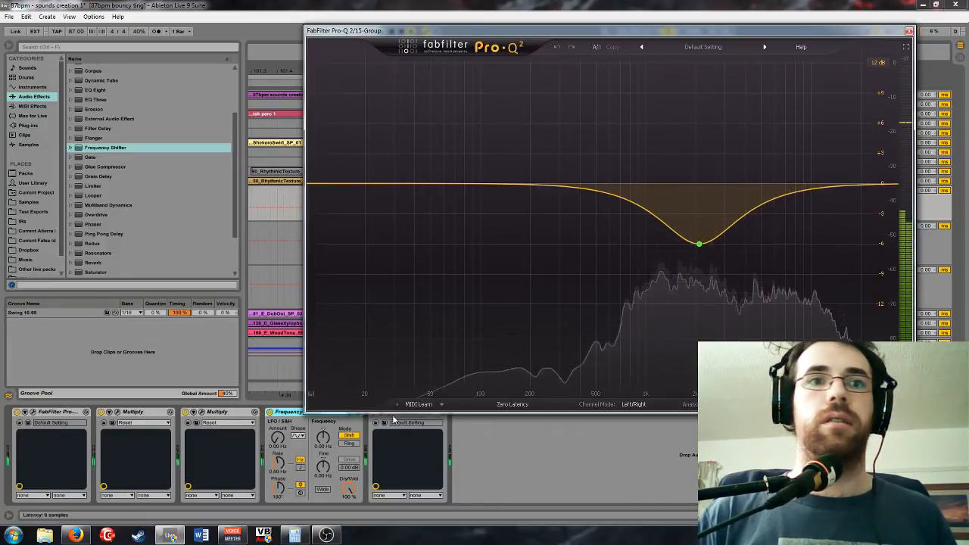
Set Frequency Shifter's coarse frequency to -560 Hz, play the swells and close the equalizer window
left_click(324, 440)
left_click_drag(324, 442, 324, 458)
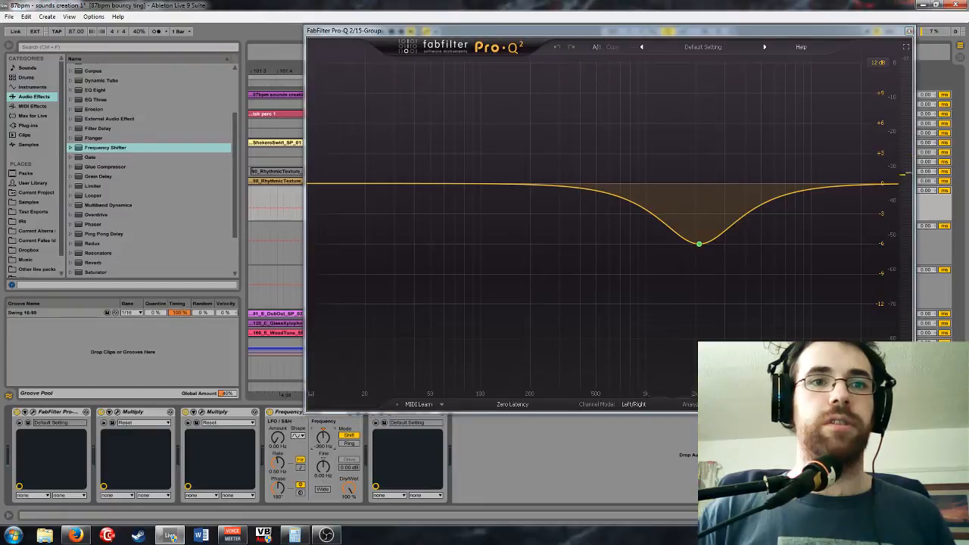
key("space")
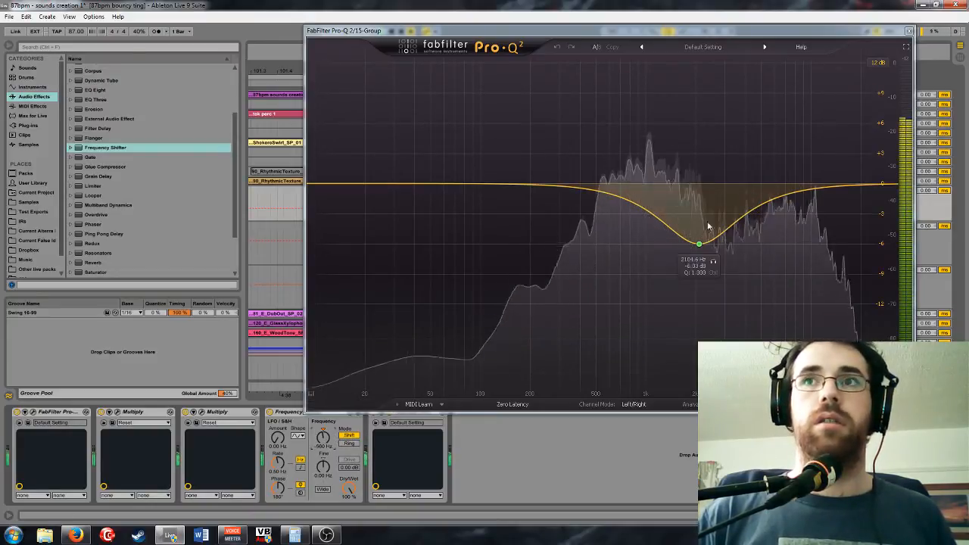
left_click(910, 32)
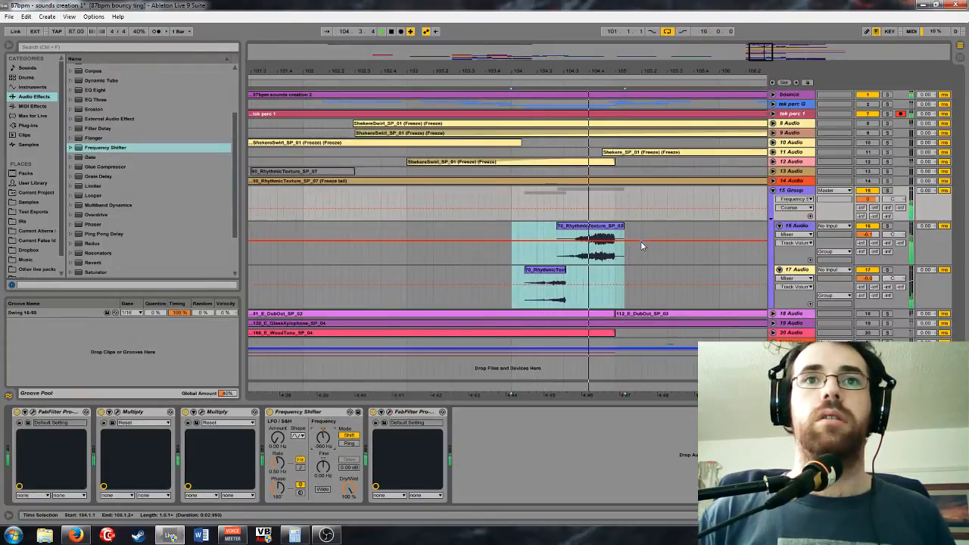
Insert a new audio track directly below the folded 15 Group and unfold the group again
left_click(773, 191)
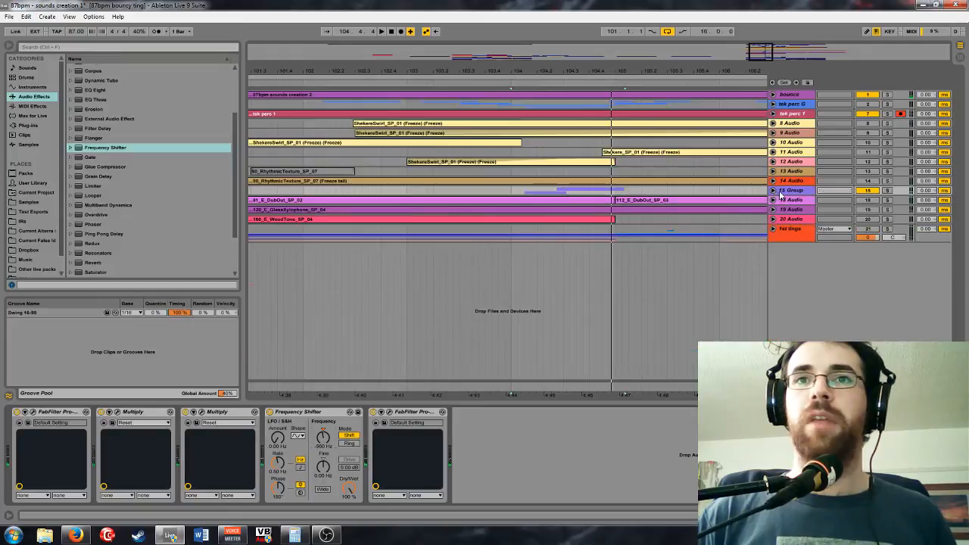
right_click(790, 190)
left_click(840, 251)
left_click(773, 192)
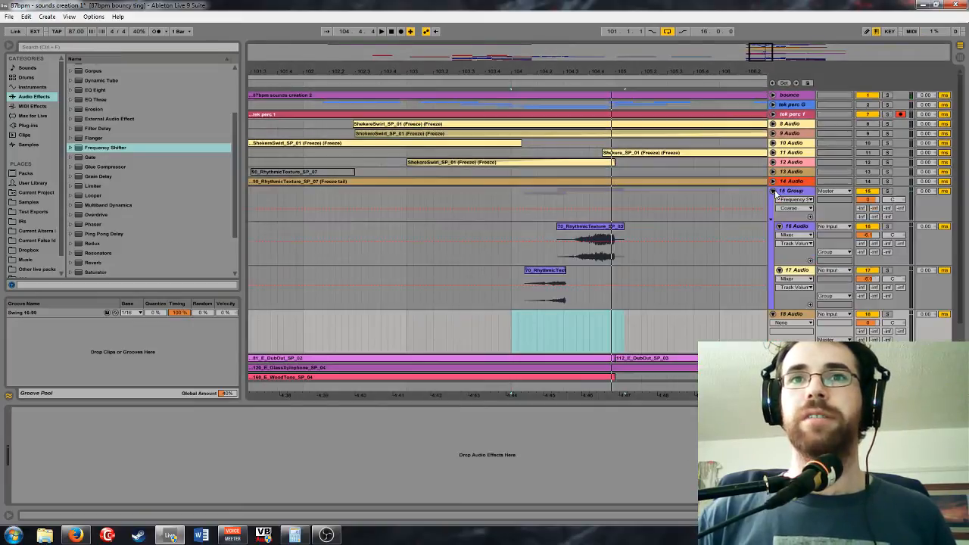
Record the soloed 15 Group from bar 104 to just past bar 105 onto 18 Audio, with Resampling as its input
left_click(888, 191)
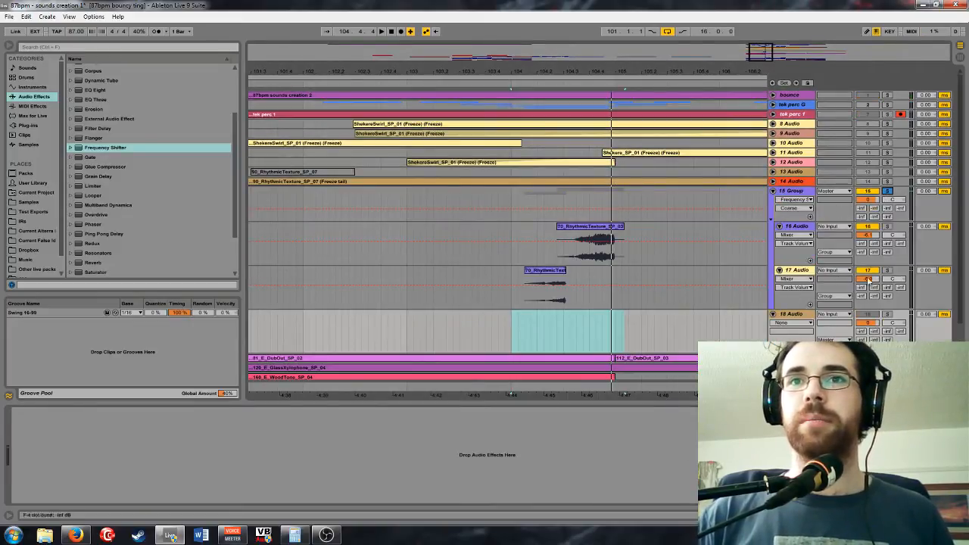
left_click(838, 314)
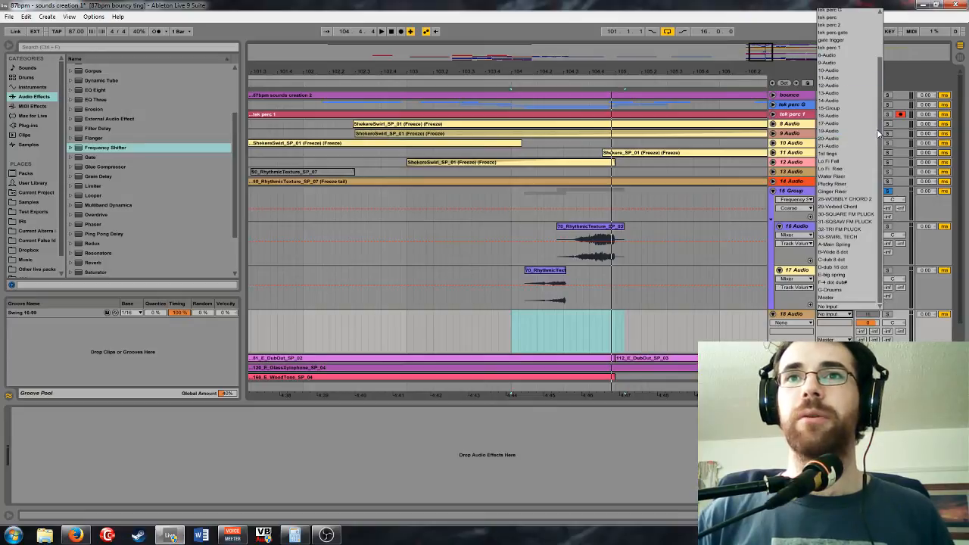
left_click_drag(879, 135, 870, 47)
left_click(829, 44)
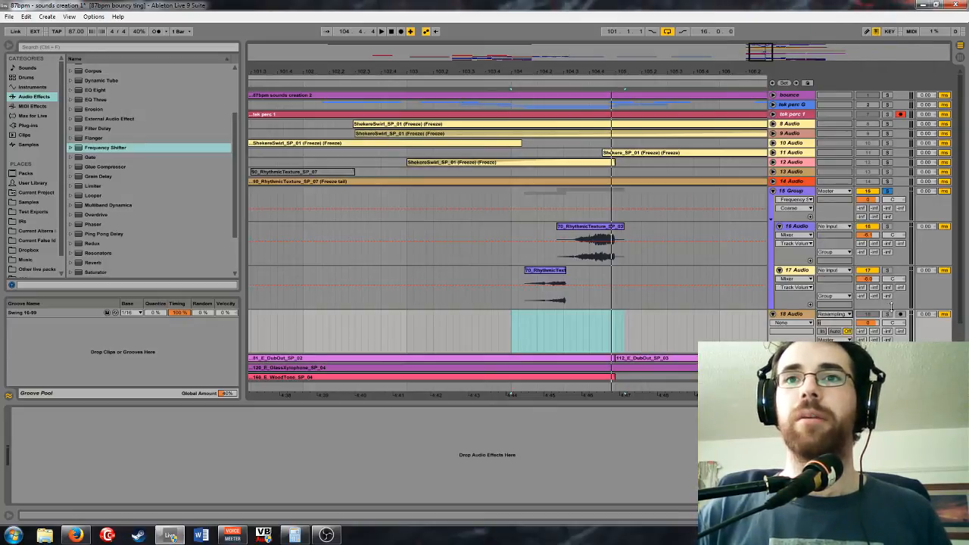
left_click(899, 315)
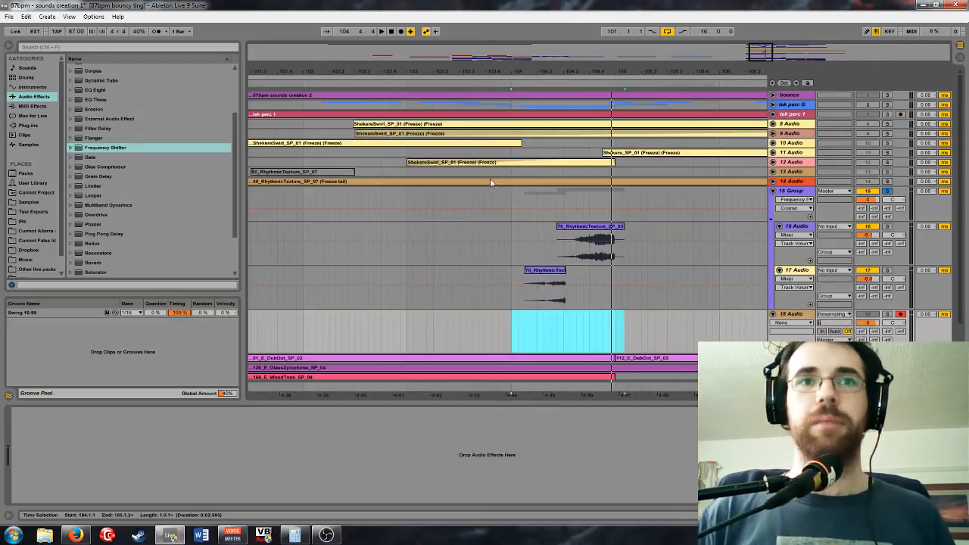
left_click(401, 31)
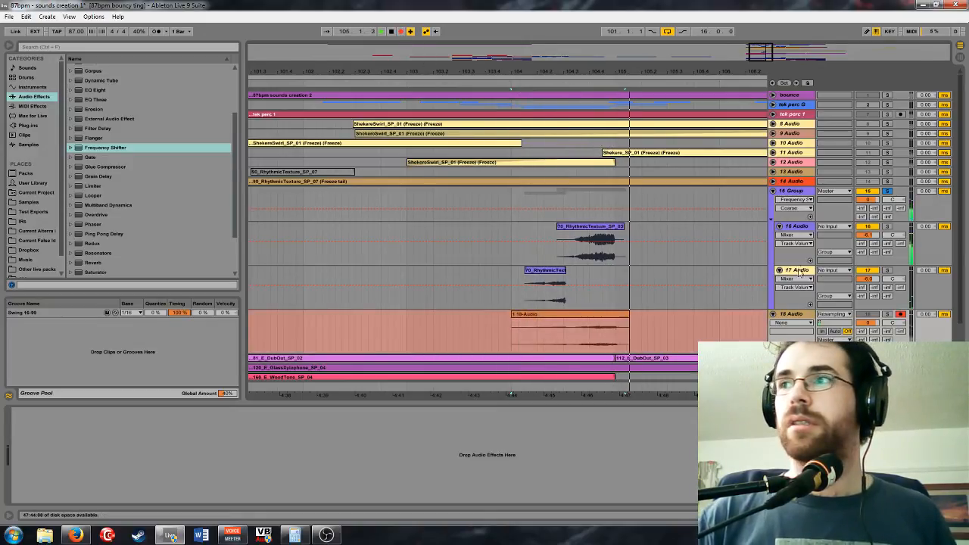
key("space")
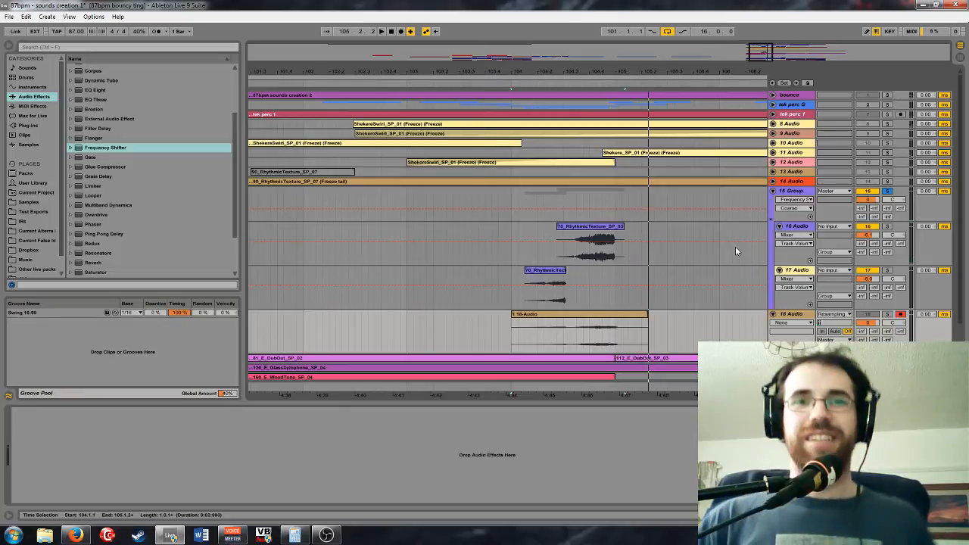
Turn off solo on the 15 Group and deactivate the group track
left_click(735, 185)
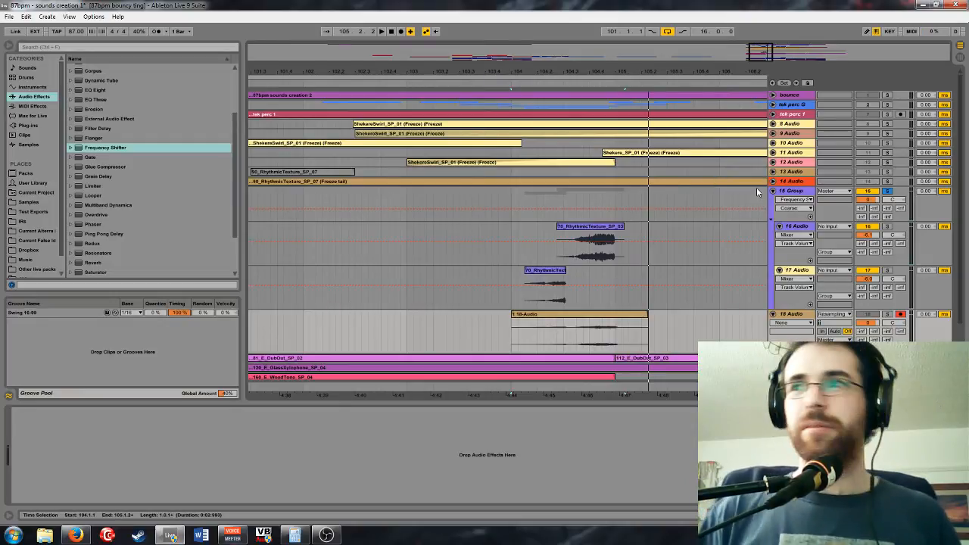
left_click(619, 279)
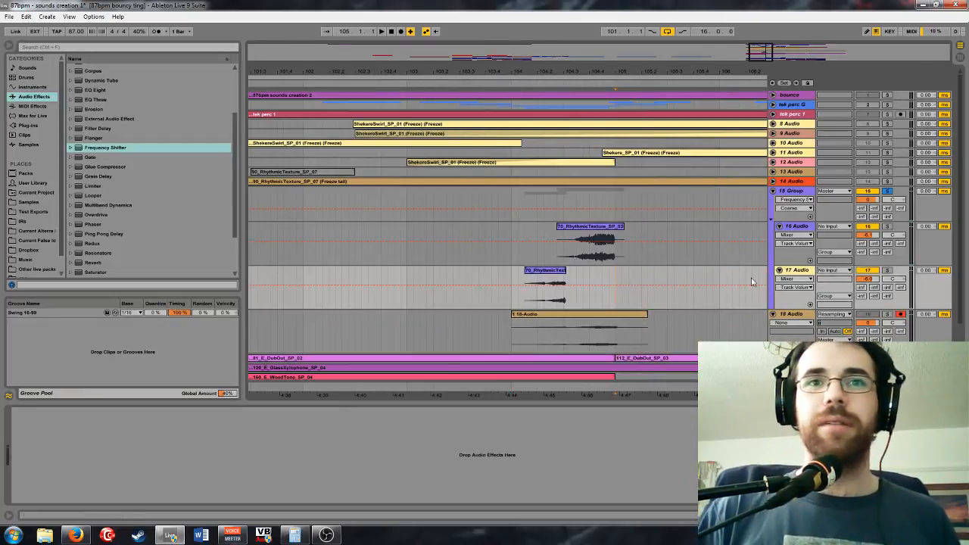
left_click(887, 192)
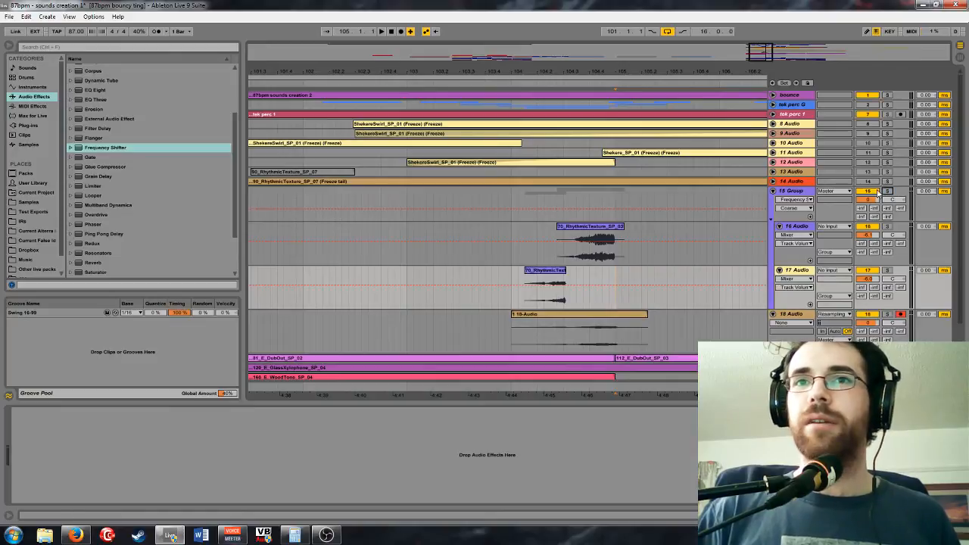
scroll(782, 274, "down", 1)
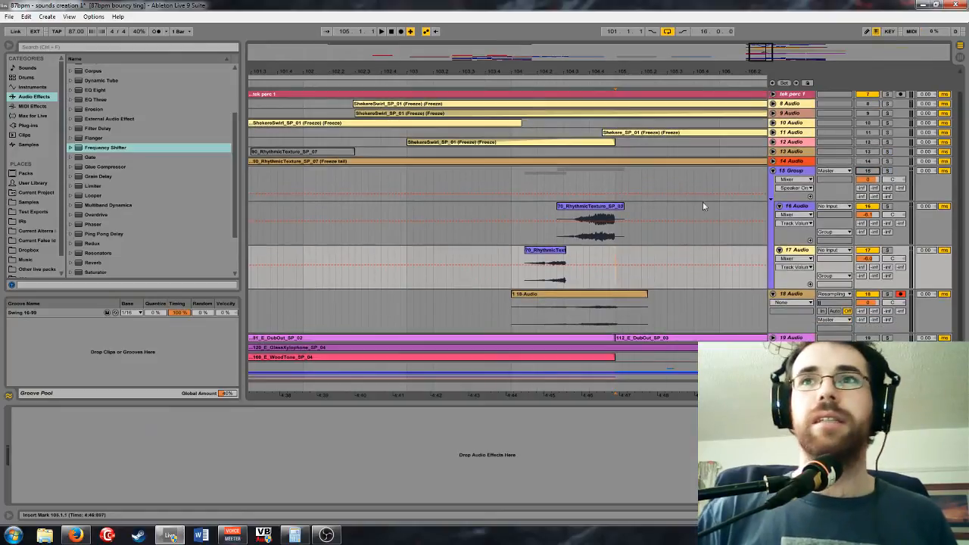
Halve the recorded clip's length by setting its segment BPM to 43.50, and move it to end just past bar 105
left_click(512, 307)
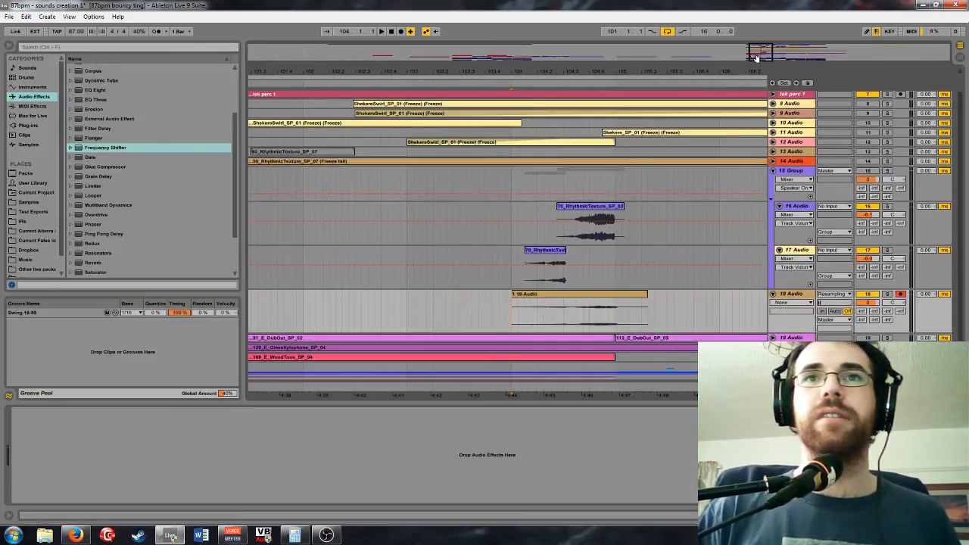
left_click_drag(755, 58, 755, 81)
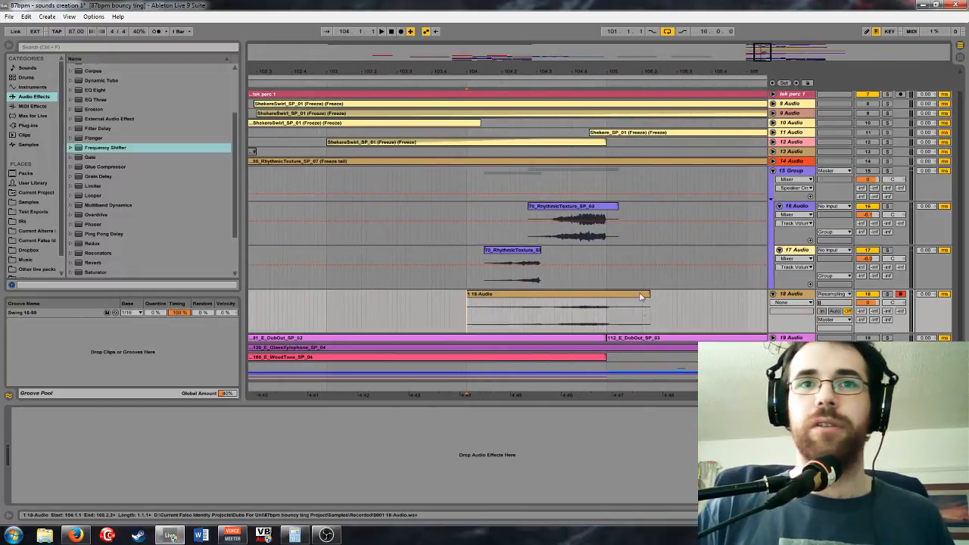
double_click(584, 312)
left_click(107, 457)
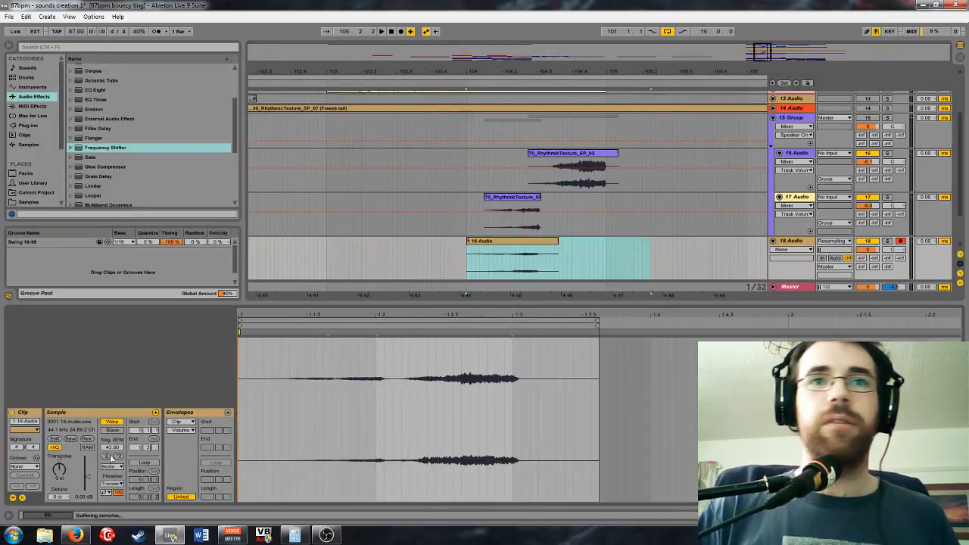
left_click_drag(582, 243, 598, 244)
left_click(512, 256)
key("space")
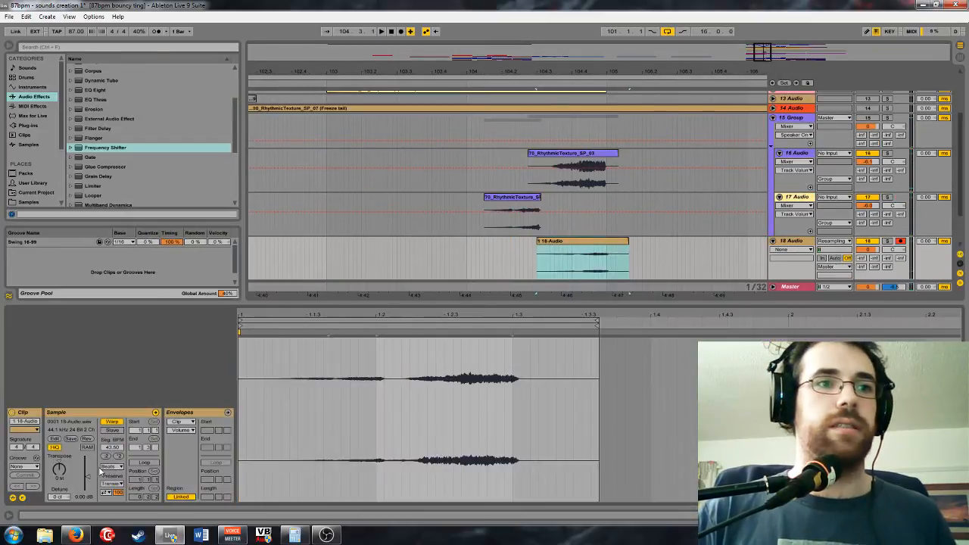
Set the recorded clip's warp mode to Tones and play it
left_click(111, 466)
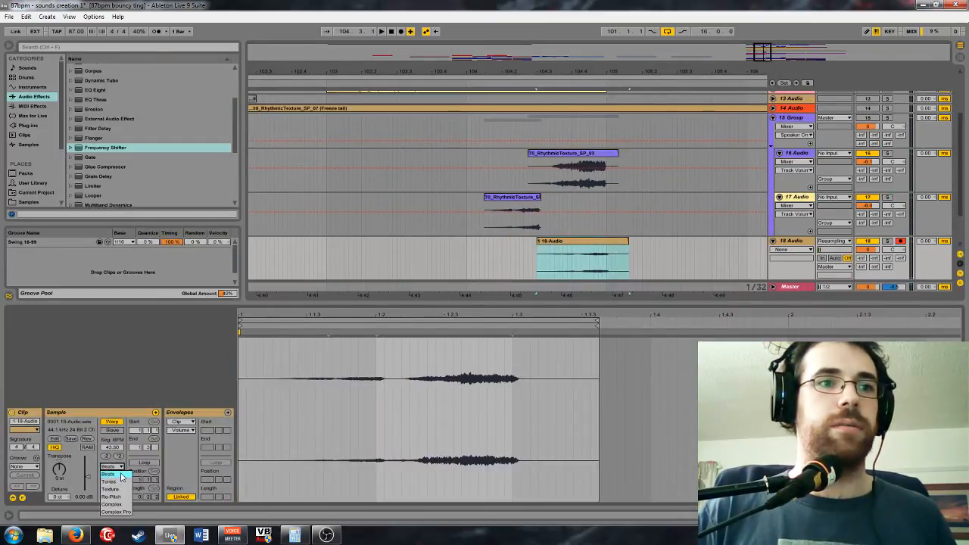
left_click(119, 483)
key("space")
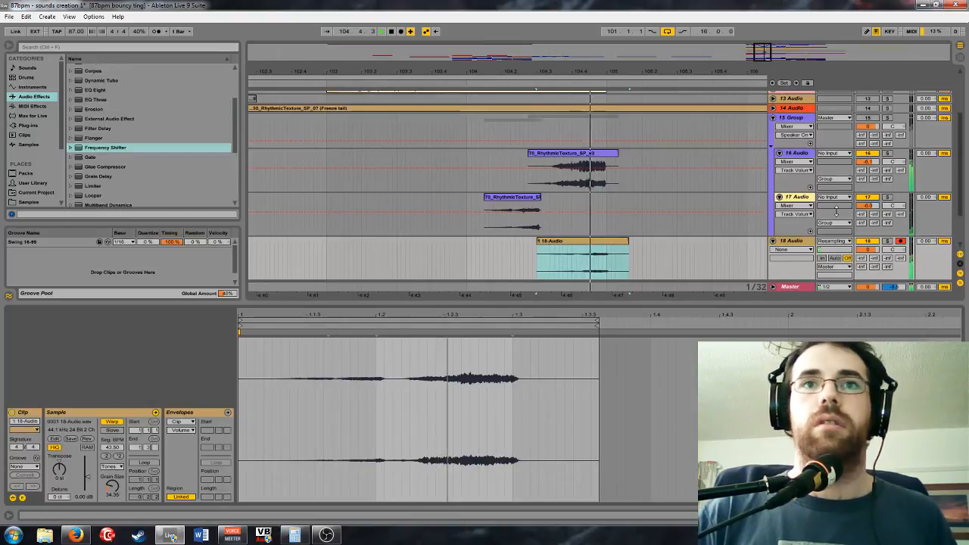
Delete the 15 Group together with its two swell tracks, keeping the resampled track
left_click(804, 124)
key("ctrl+shift+g")
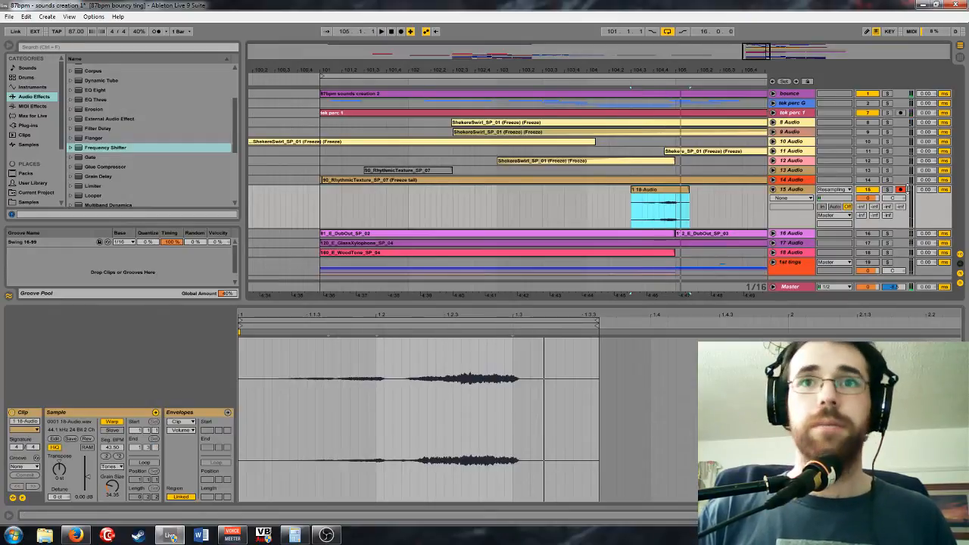
Move the DubOut_SP_03 clip and the DubOut clip after it on track 16 Audio to start at bar 118, and activate the track
left_click(774, 191)
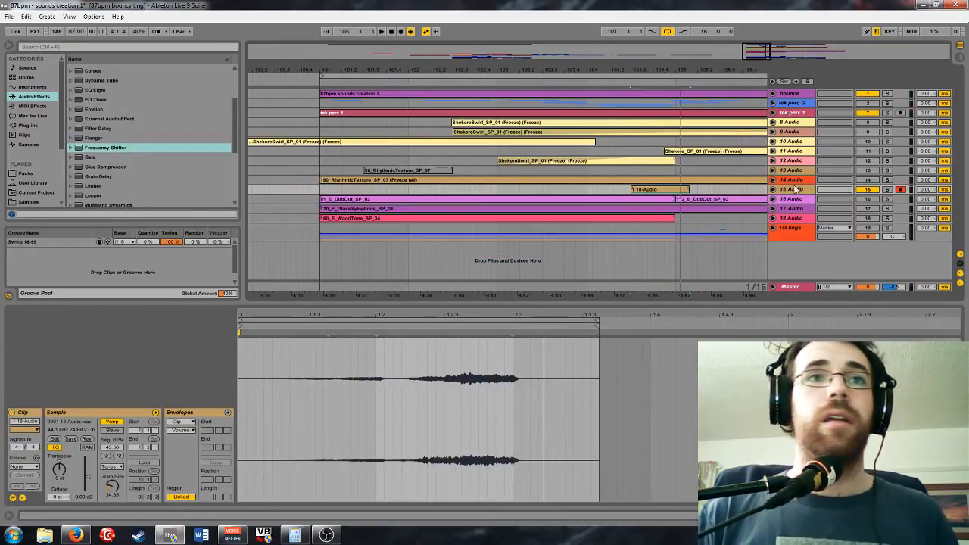
left_click(774, 200)
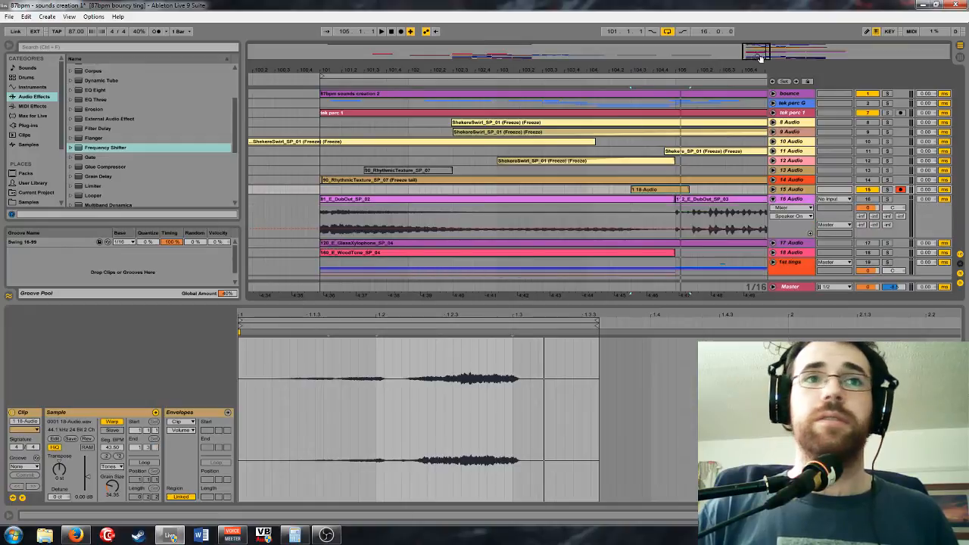
mouse_move(752, 58)
left_mouse_down()
mouse_move(751, 23)
mouse_move(761, 59)
left_mouse_up()
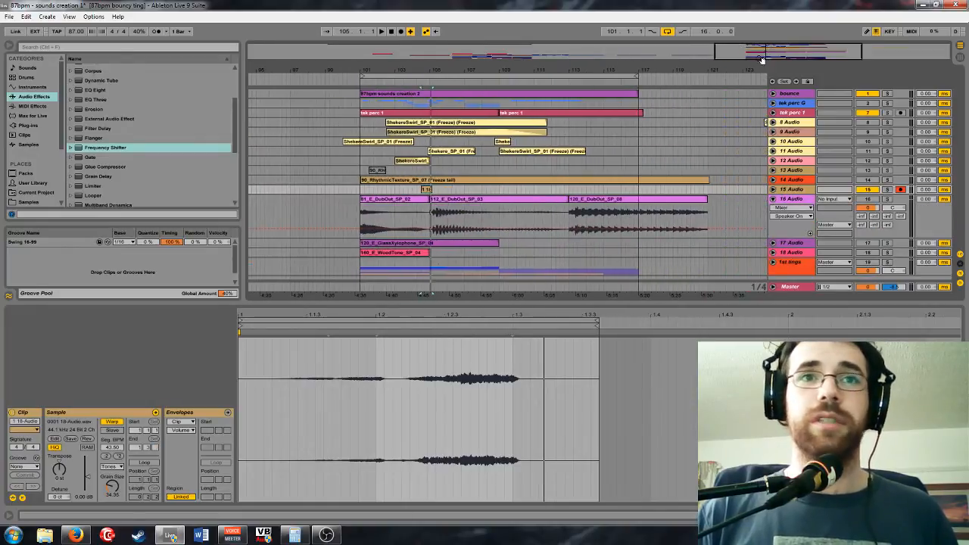
left_click(493, 199)
left_click(595, 200, "shift")
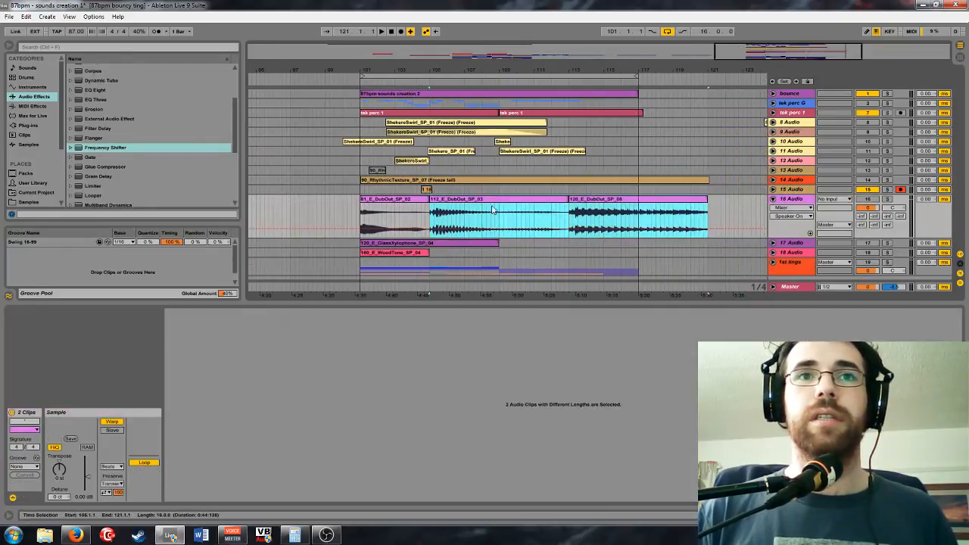
left_click_drag(463, 200, 690, 203)
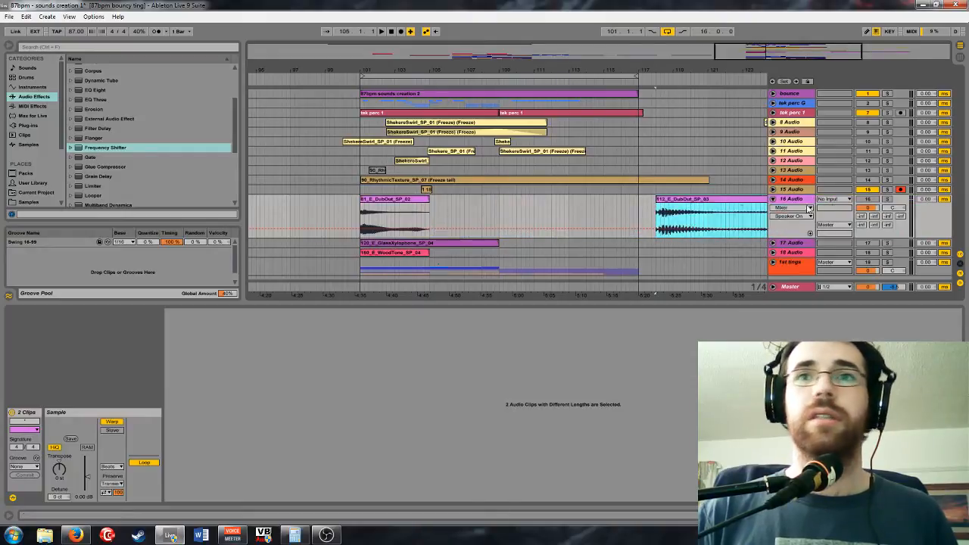
left_click(866, 201)
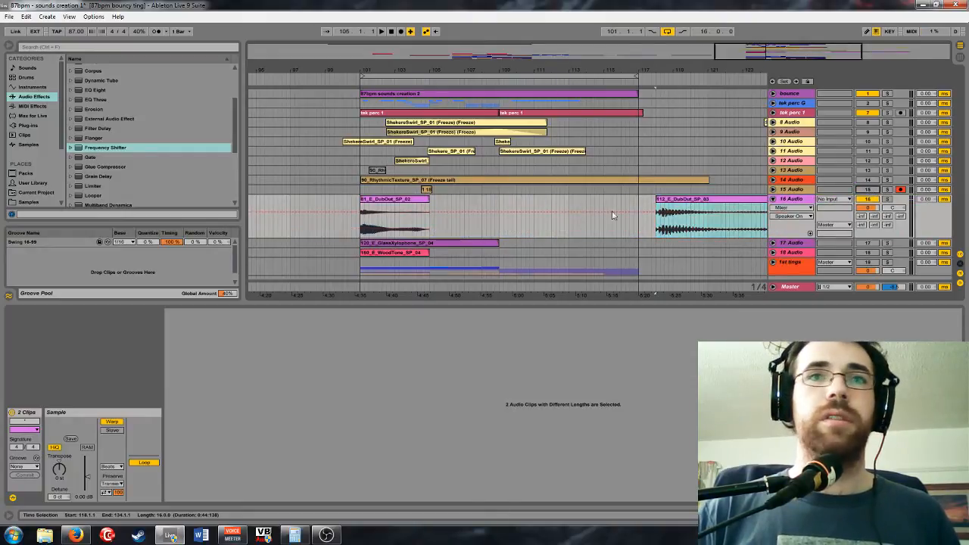
Reset the warping of the first DubOut clip so its segment BPM is 87.00, and set its warp mode to Complex
left_click(394, 200)
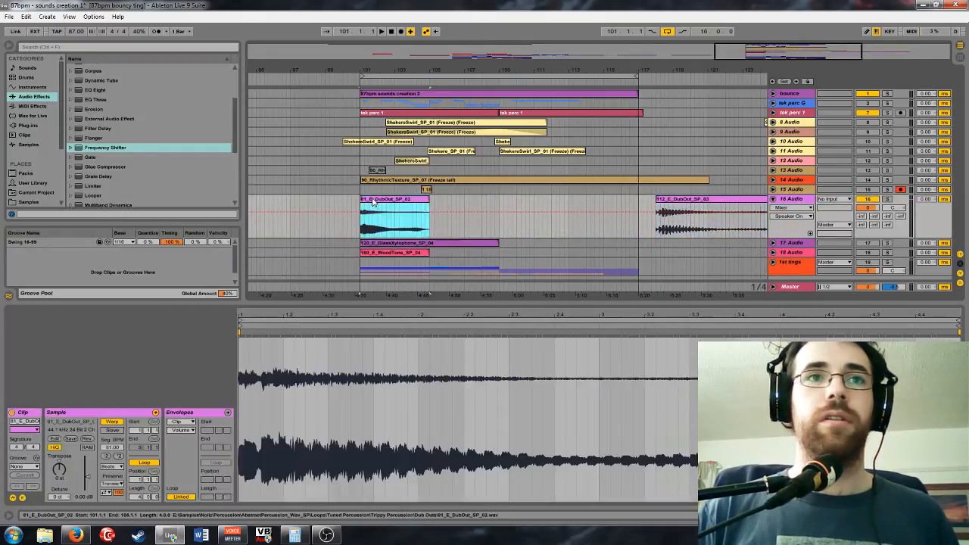
left_click(113, 422)
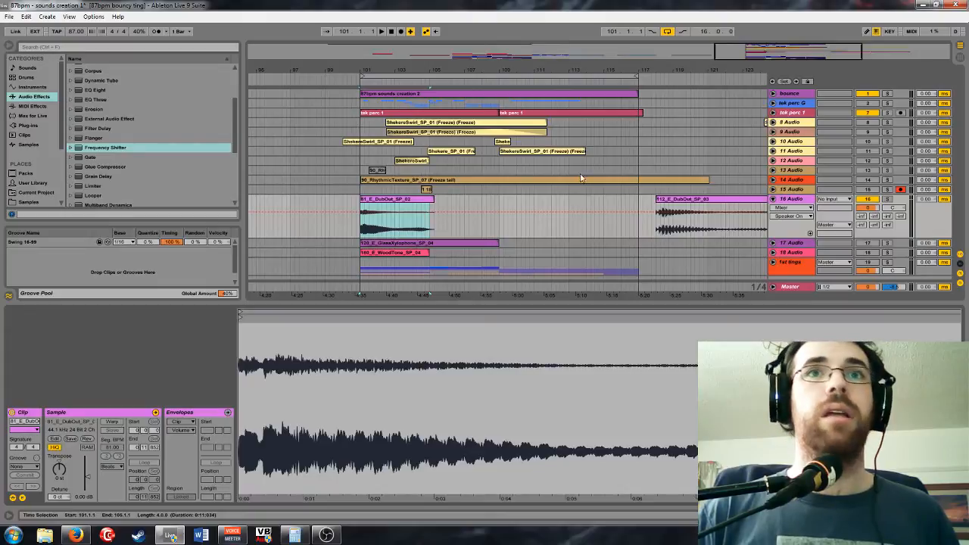
left_click_drag(650, 71, 667, 101)
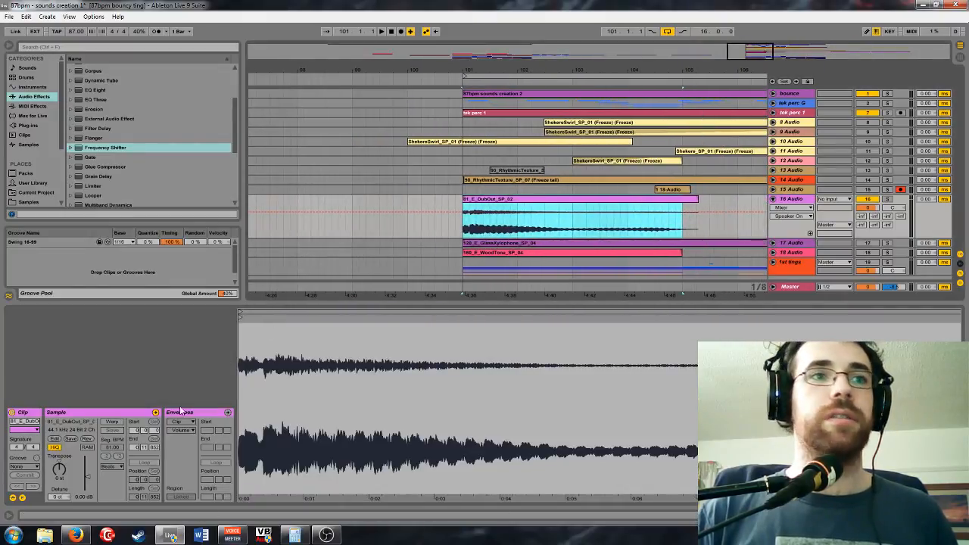
left_click(109, 424)
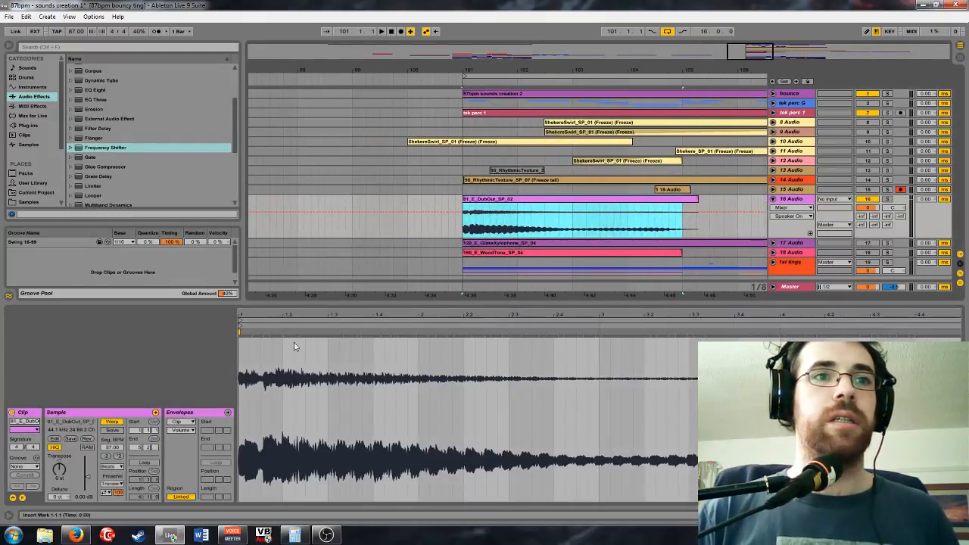
left_click(111, 466)
left_click(117, 508)
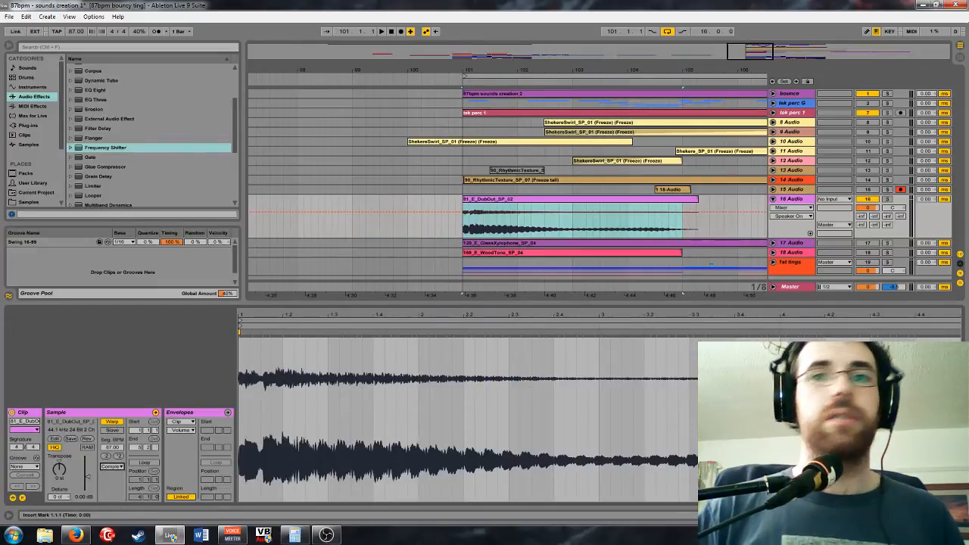
Align the DubOut clip's first transient with the clip start using a warp marker, and apply the Swing 16-99 groove to it
left_click_drag(250, 315, 249, 386)
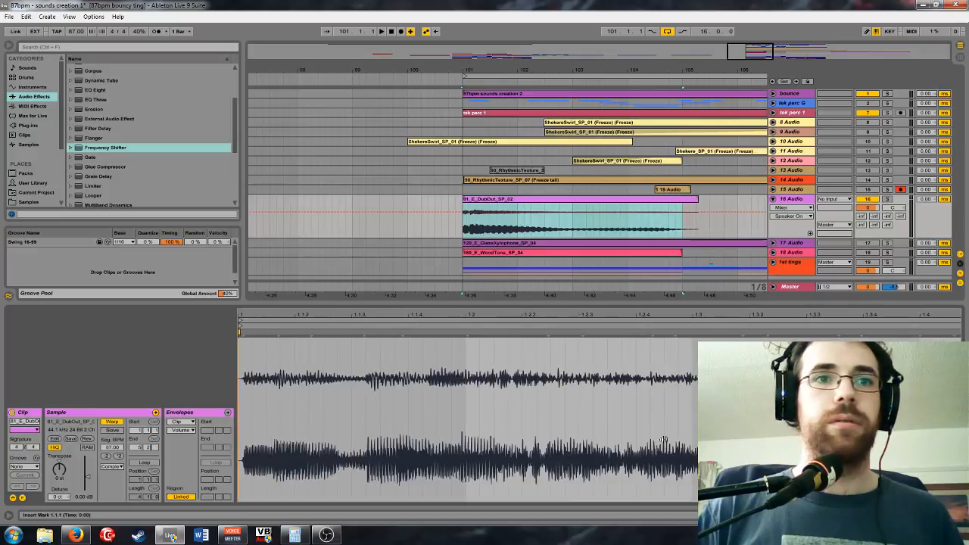
left_click(245, 336)
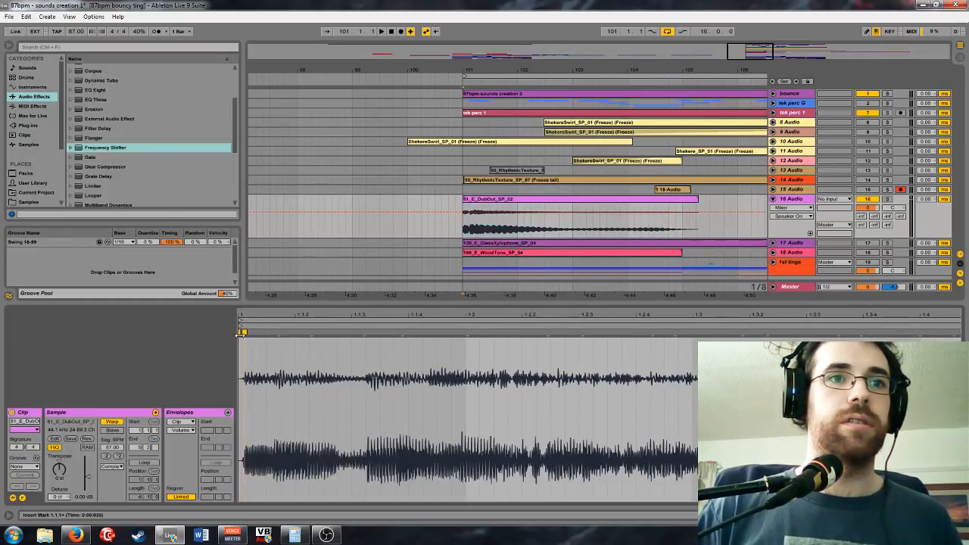
double_click(240, 334)
left_click_drag(245, 334, 238, 334)
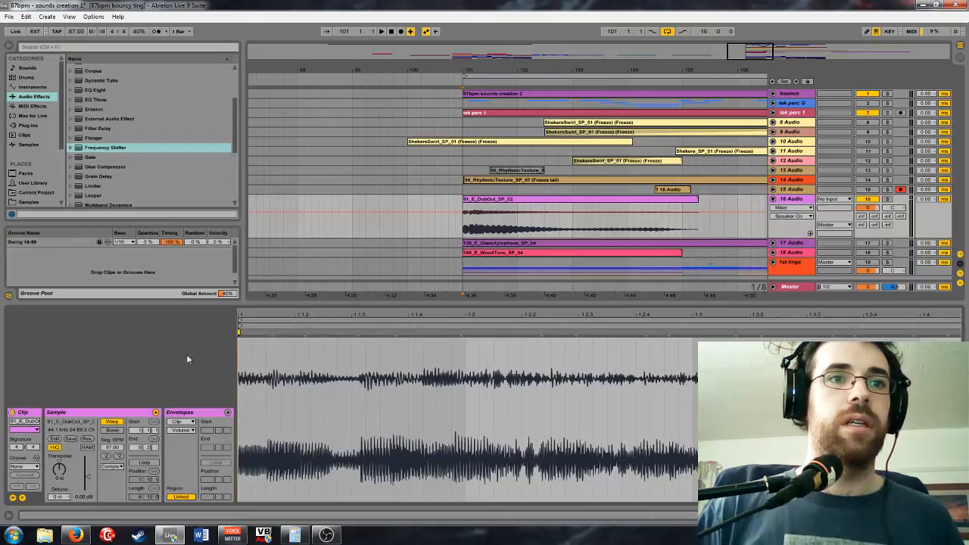
left_click_drag(70, 243, 472, 202)
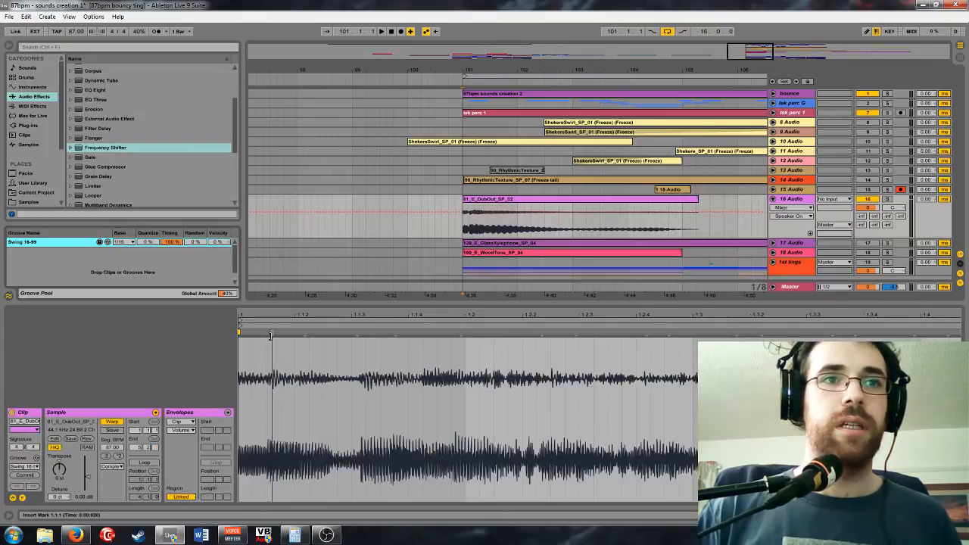
Play the DubOut clip with its track soloed and lower the clip gain to about -7 dB
left_click(537, 221)
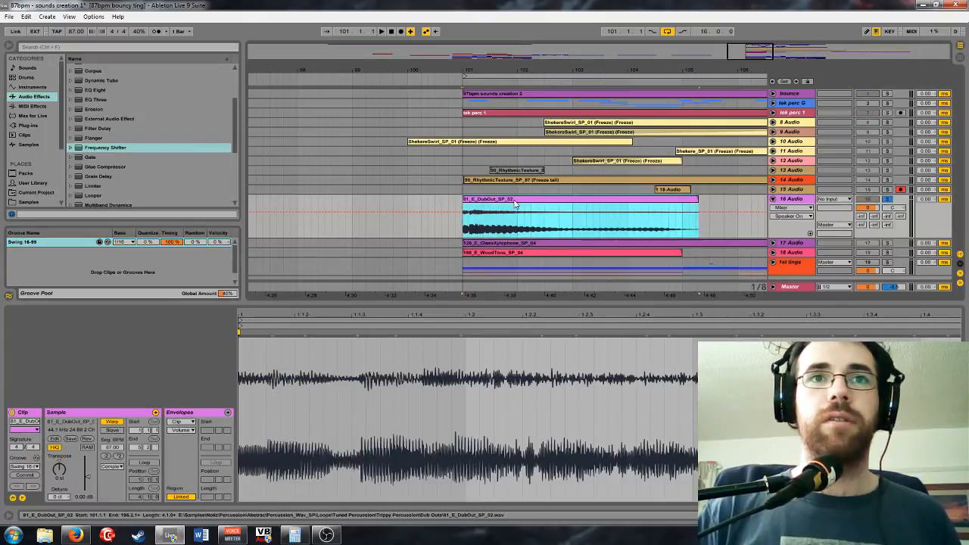
key("space")
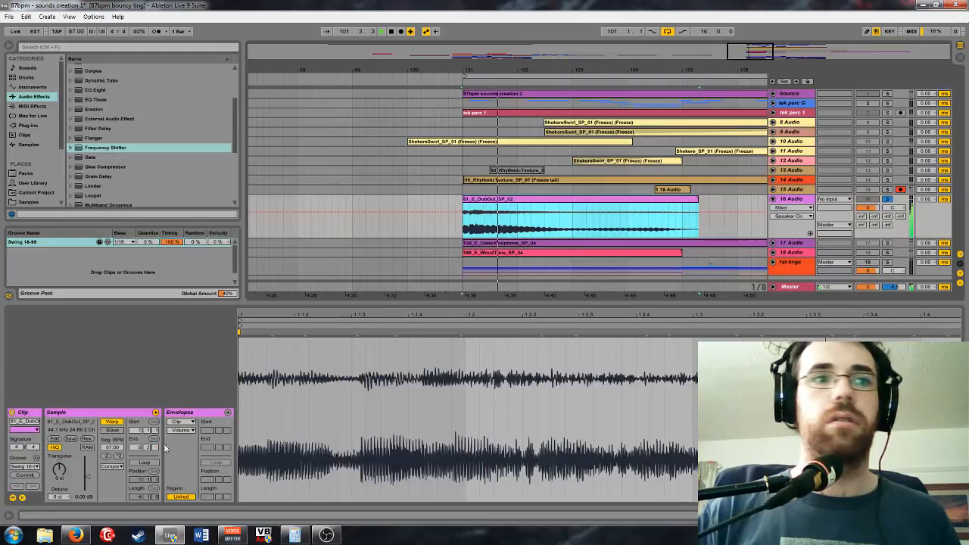
left_click_drag(88, 476, 88, 483)
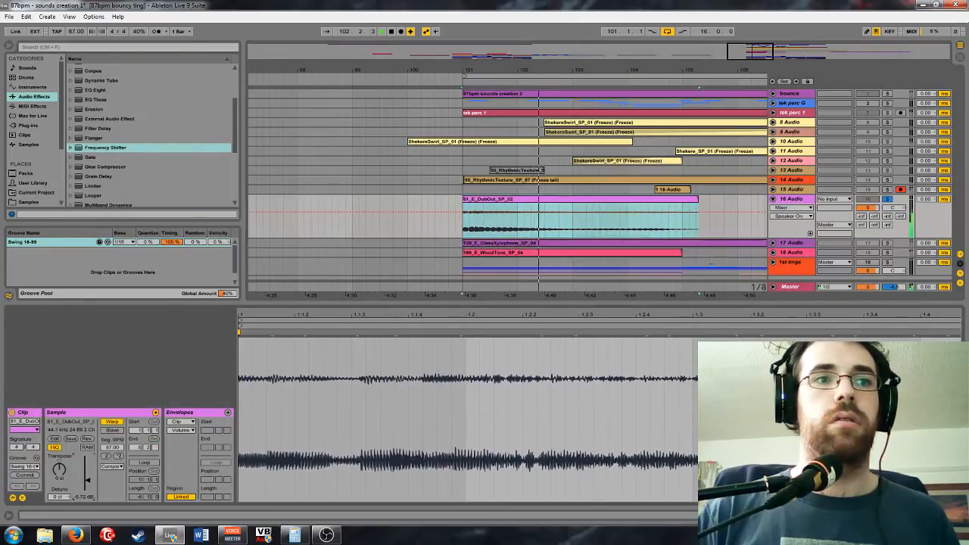
left_click(267, 375)
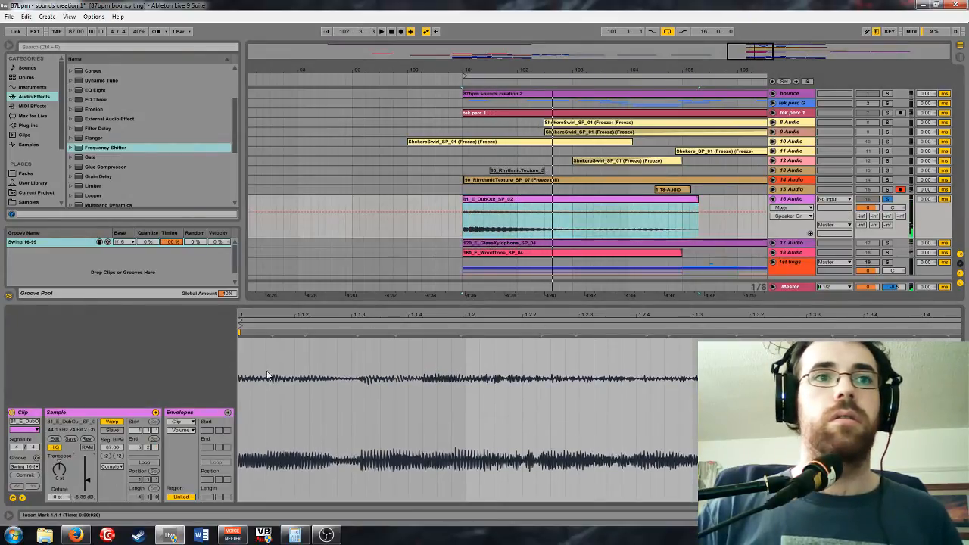
key("space")
Add warp markers on successive transients in the DubOut clip's opening beats and shift them into time with the grid
double_click(270, 334)
left_click_drag(271, 334, 265, 334)
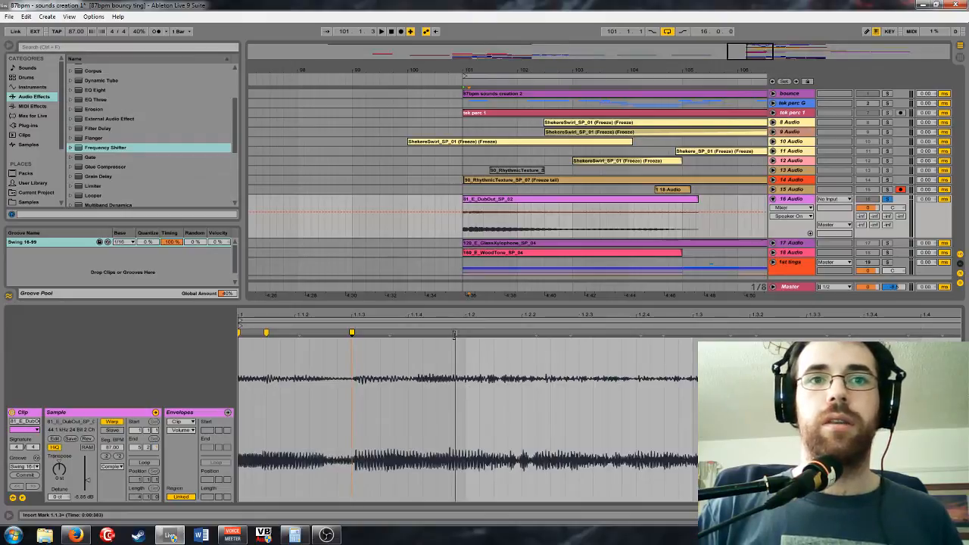
double_click(450, 337)
left_click_drag(451, 336, 444, 333)
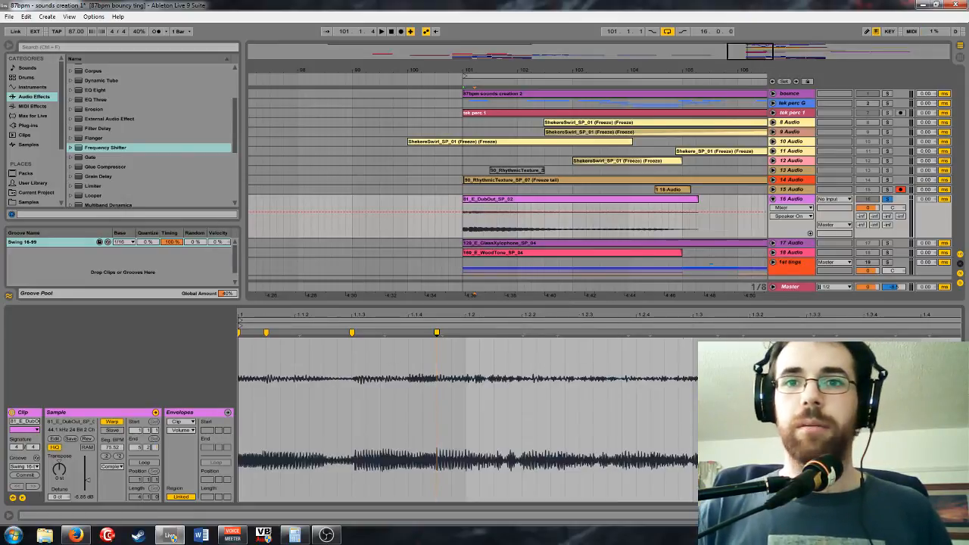
left_click_drag(444, 315, 444, 301)
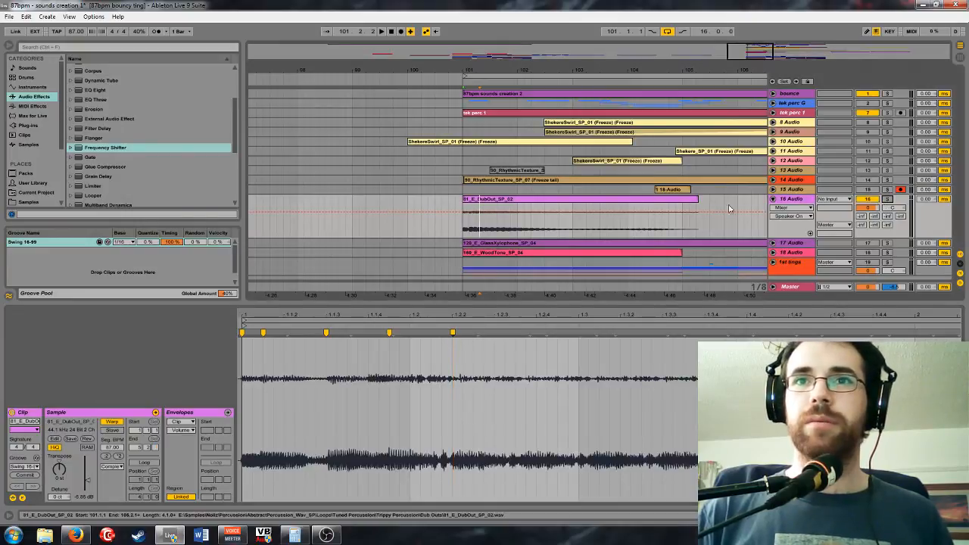
Play the DubOut clip together with the other tracks and lower its clip gain to about -8 dB
left_click(573, 210)
key("space")
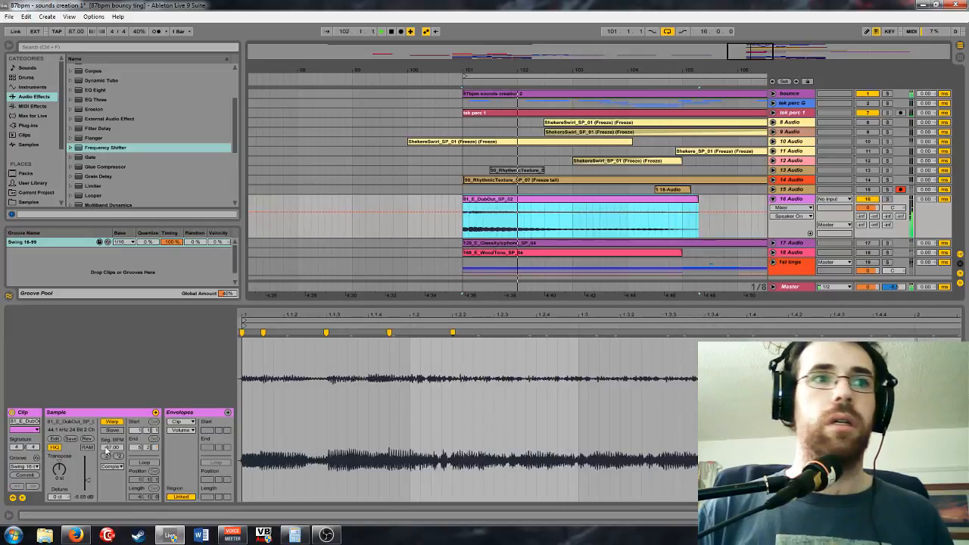
left_click_drag(89, 479, 89, 481)
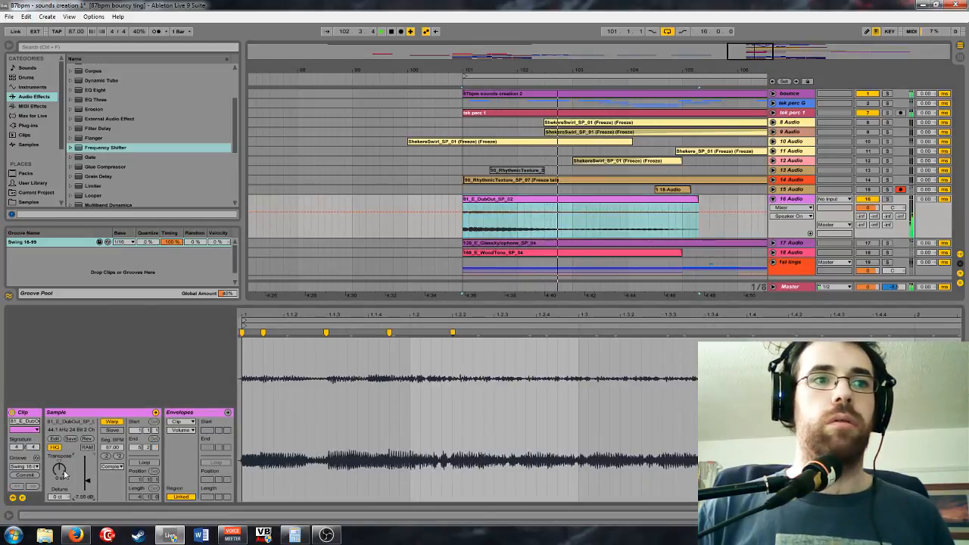
left_click_drag(759, 68, 738, 46)
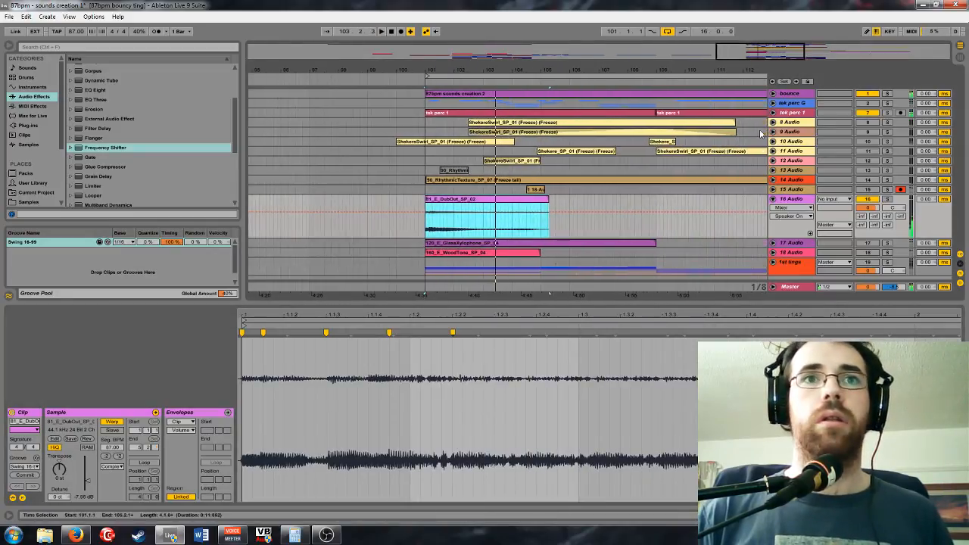
key("space")
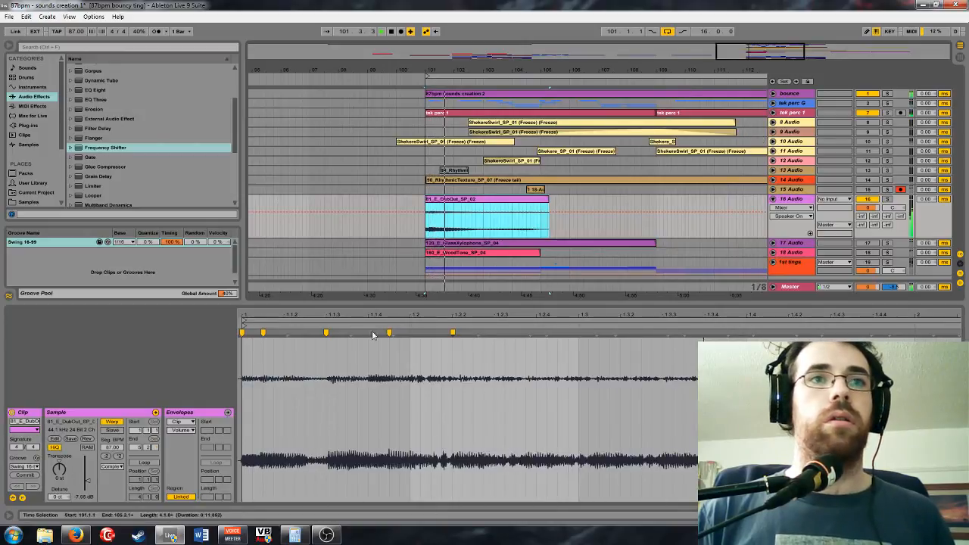
key("space")
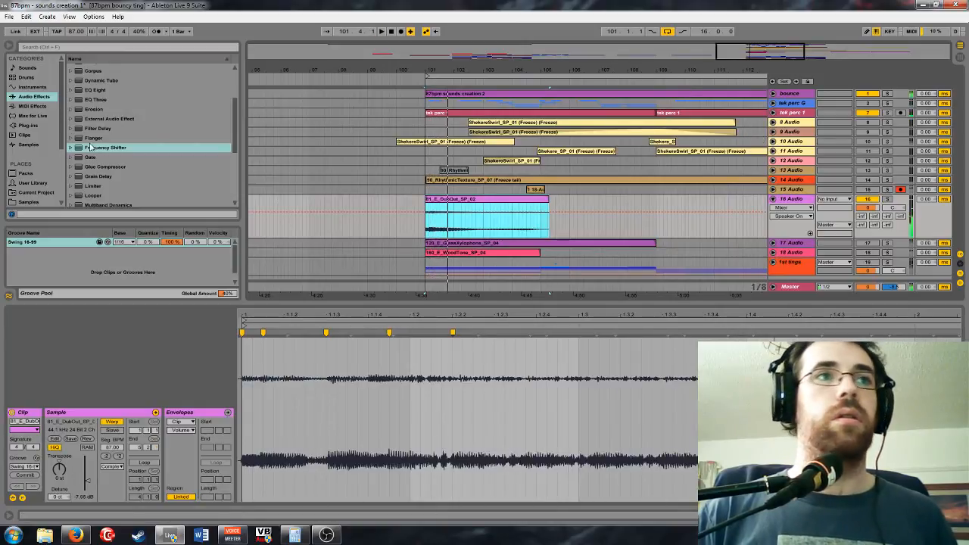
Insert FabFilter Pro-Q 2 on track 16 Audio, add a Low Shelf band and start playback
left_click(17, 125)
left_click(73, 125)
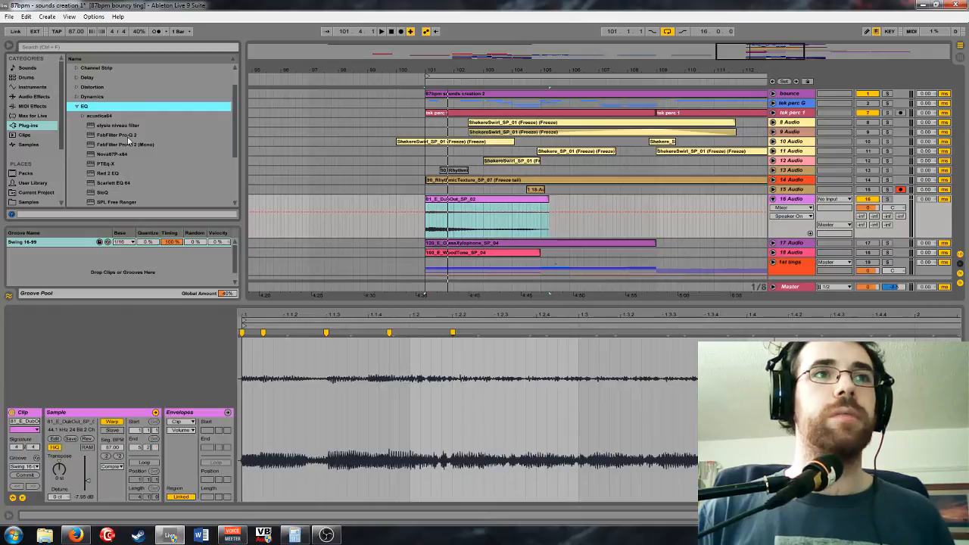
double_click(127, 135)
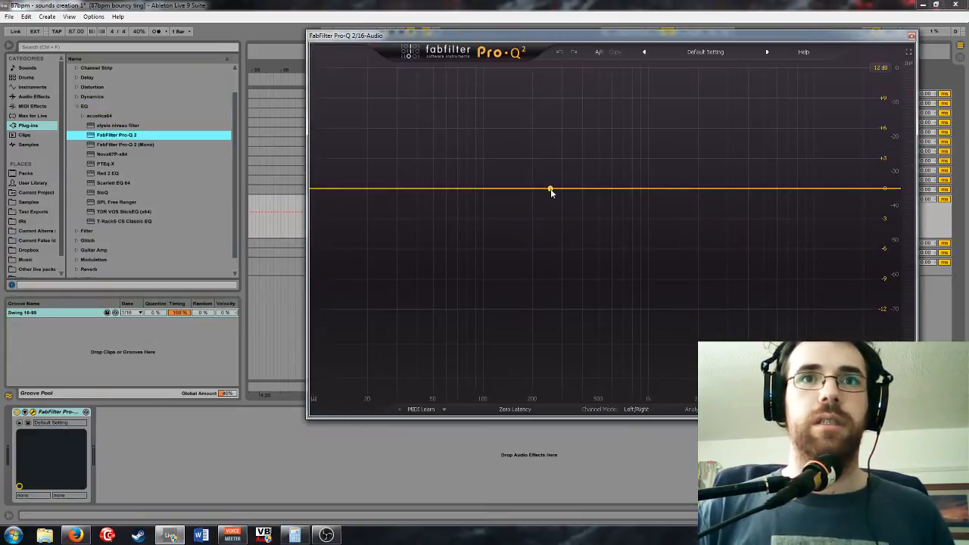
left_click(551, 190)
left_click(473, 355)
left_click(475, 379)
key("space")
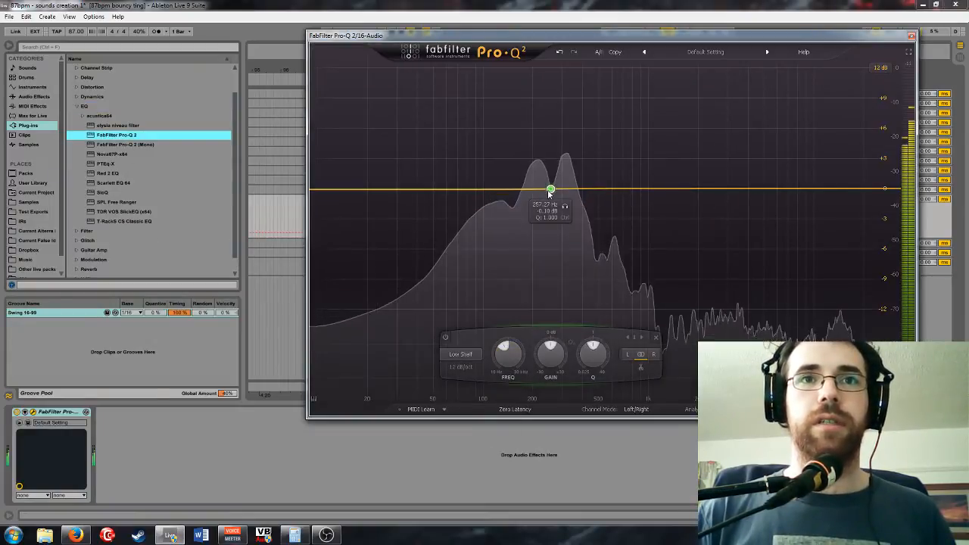
Set the Low Shelf band to about 179 Hz with a gain of about -25.7 dB
left_click_drag(550, 190, 518, 226)
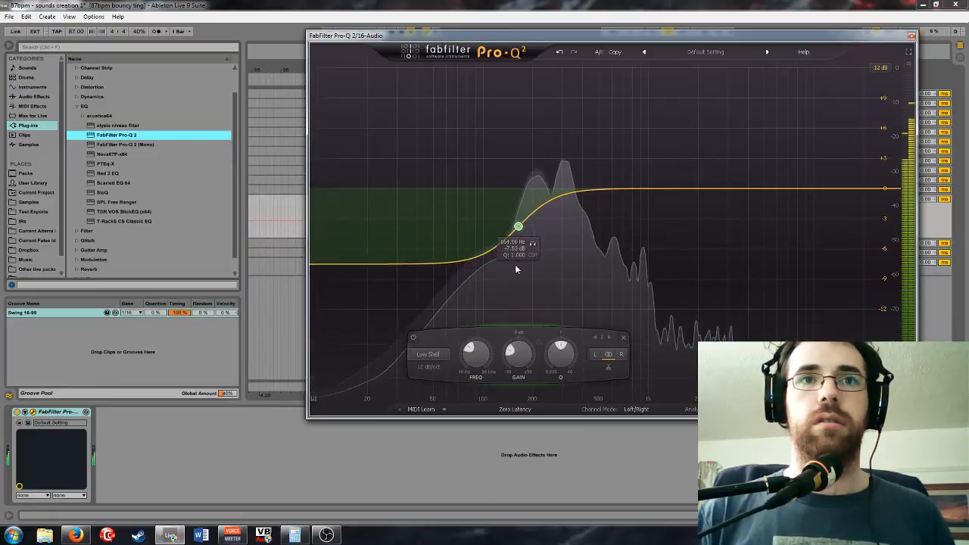
left_click_drag(516, 266, 520, 294)
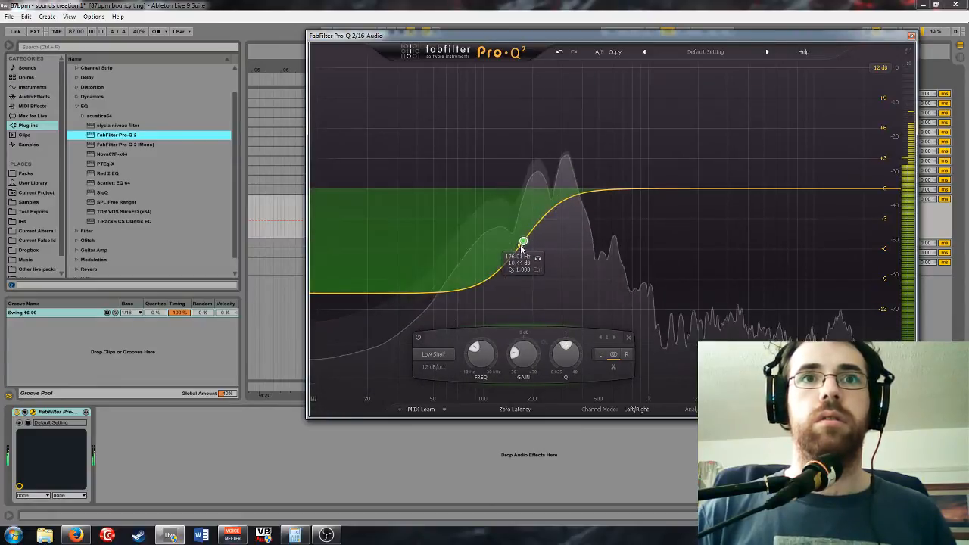
left_click_drag(521, 247, 525, 274)
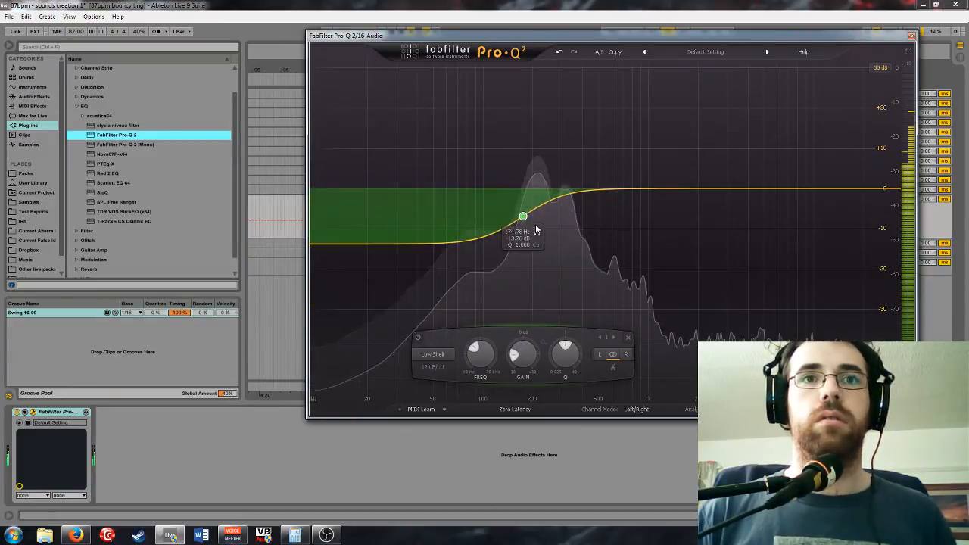
left_click_drag(535, 225, 548, 245)
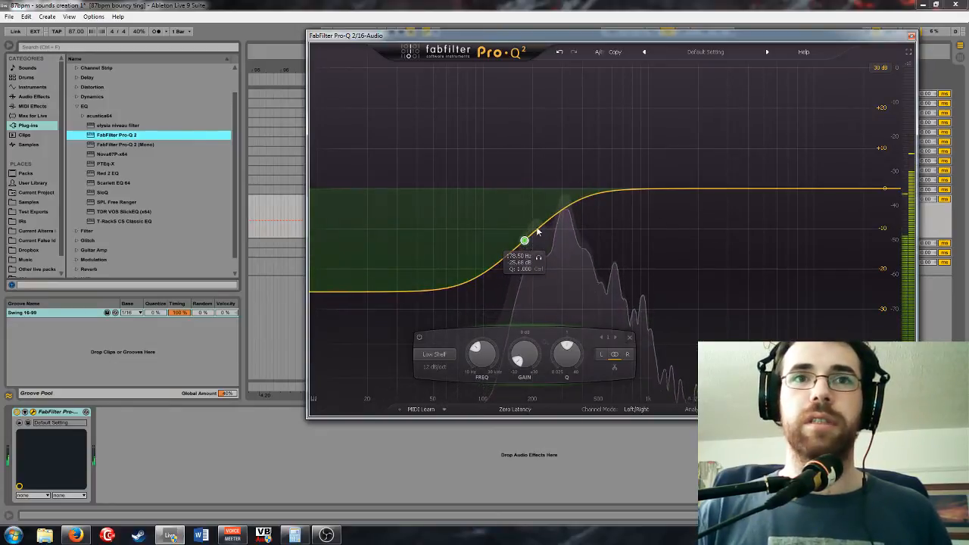
Add a second EQ band at about 95 Hz and set its shape to Low Cut
double_click(480, 276)
left_click(389, 354)
left_click(394, 389)
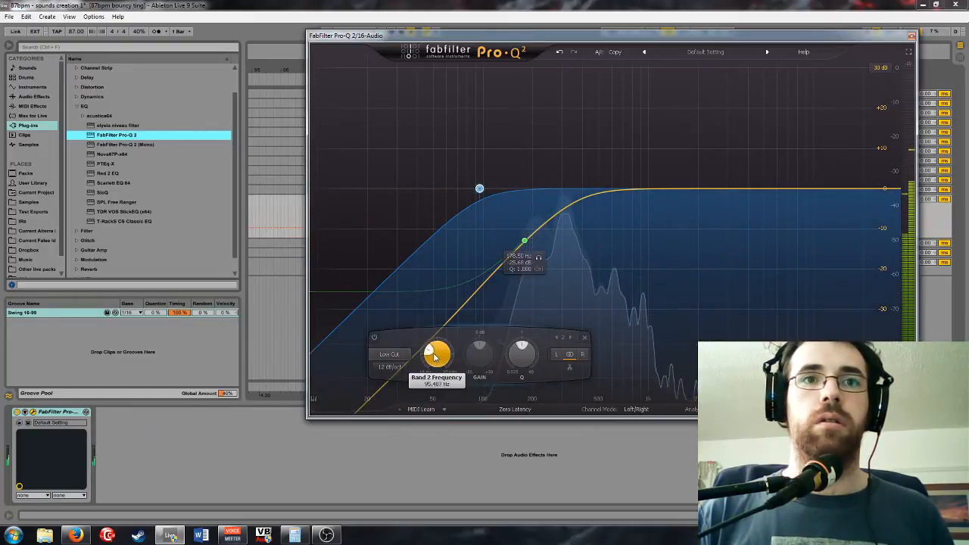
Raise the Low Cut band's frequency past about 100 Hz to just below the Low Shelf band's frequency
scroll(436, 359, "up", 1)
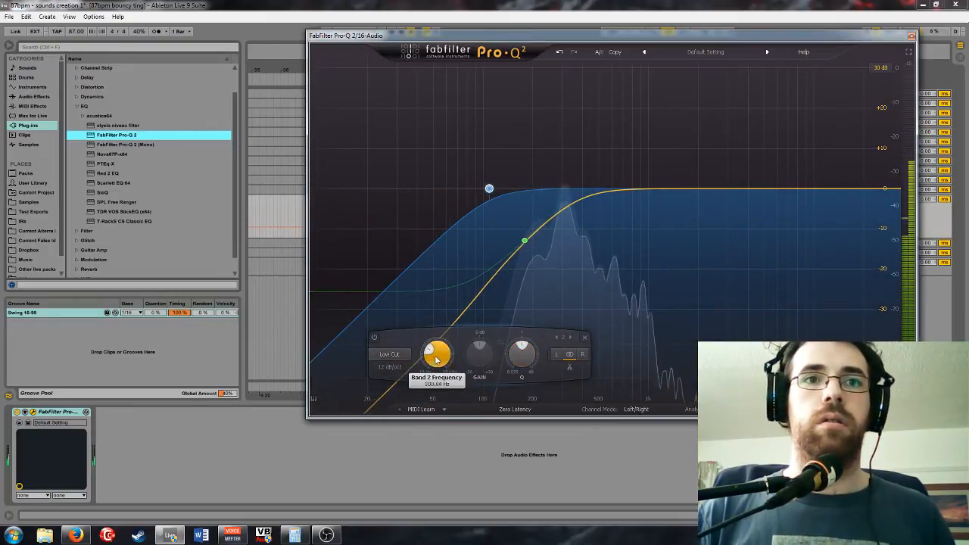
scroll(436, 358, "up", 2)
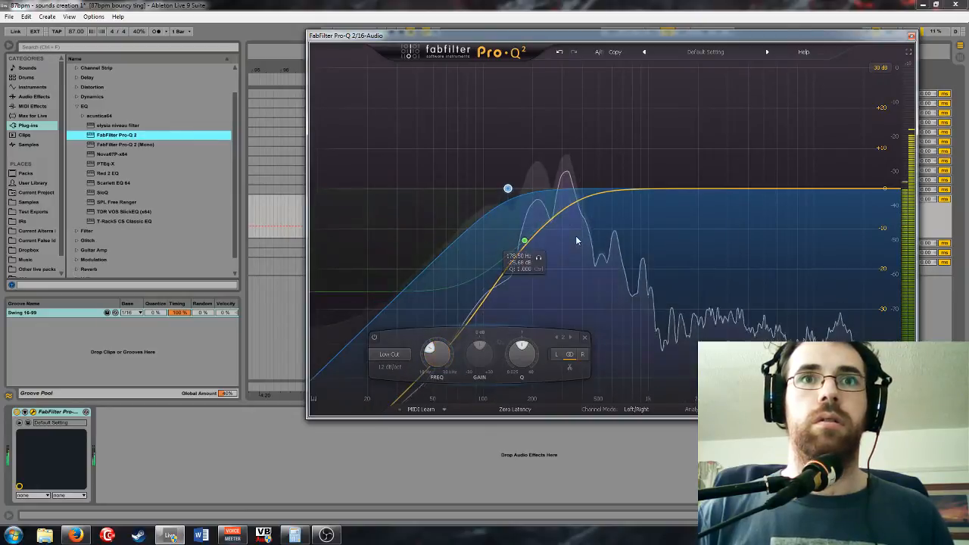
left_click_drag(508, 189, 518, 190)
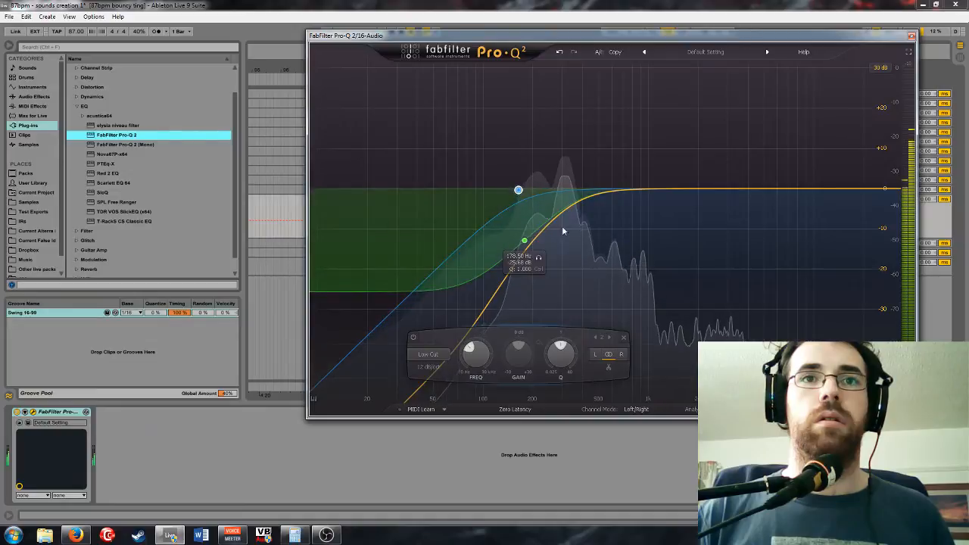
Raise the Low Shelf band to about 350 Hz, with a gain of about -30 dB and a Q of about 1.37
left_click(524, 241)
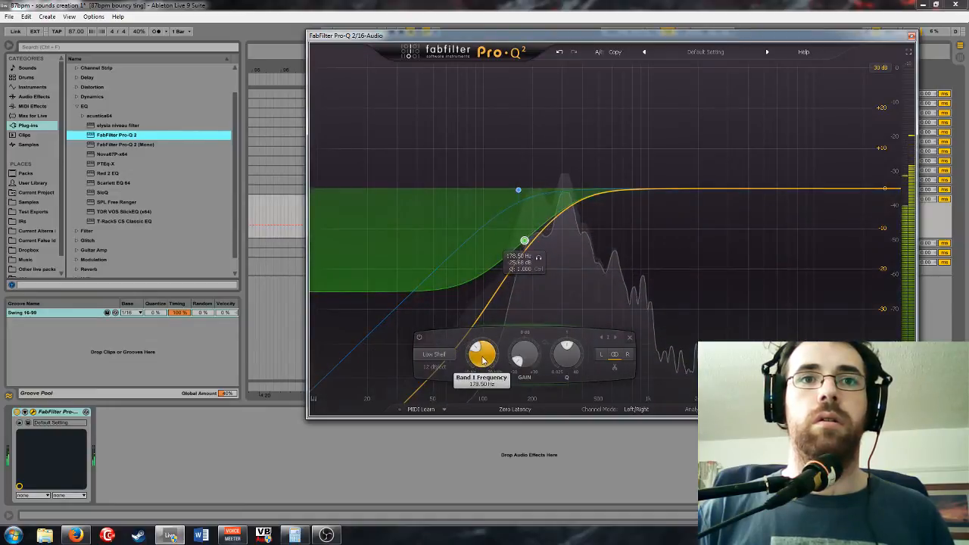
left_click_drag(483, 361, 497, 355)
left_click_drag(569, 356, 572, 346)
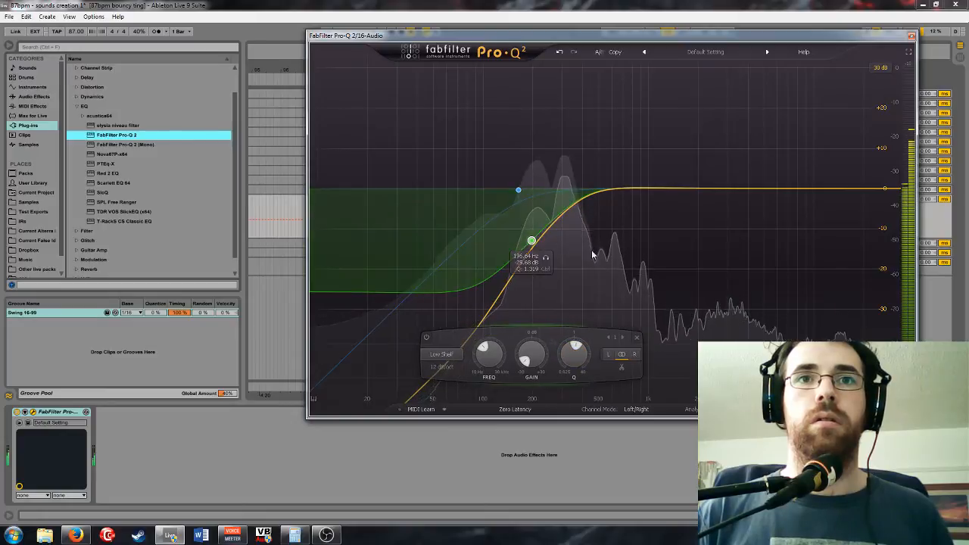
left_click_drag(532, 255, 559, 257)
left_click_drag(601, 356, 601, 355)
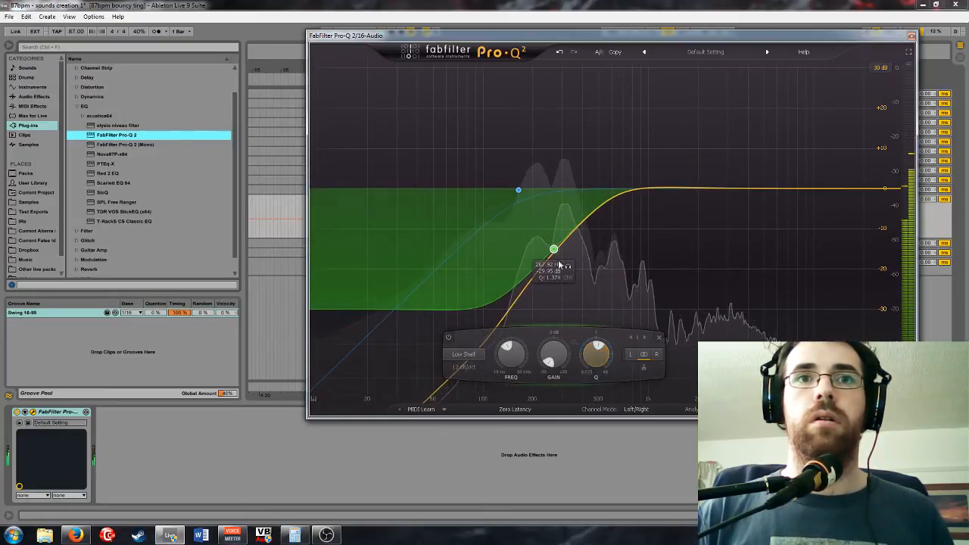
left_click_drag(558, 264, 579, 262)
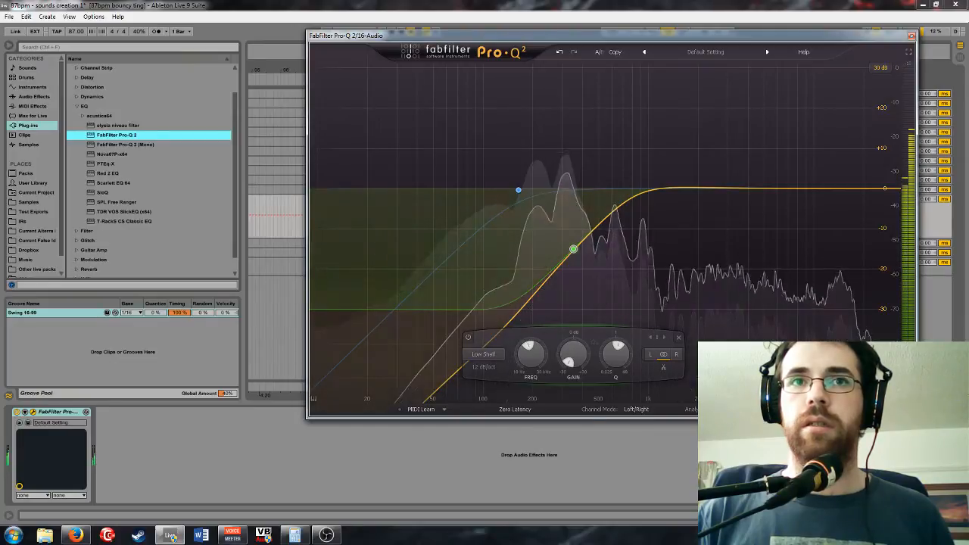
Raise the Low Cut band's frequency to just above the Low Shelf band's frequency and close the equalizer window
left_click_drag(519, 190, 578, 195)
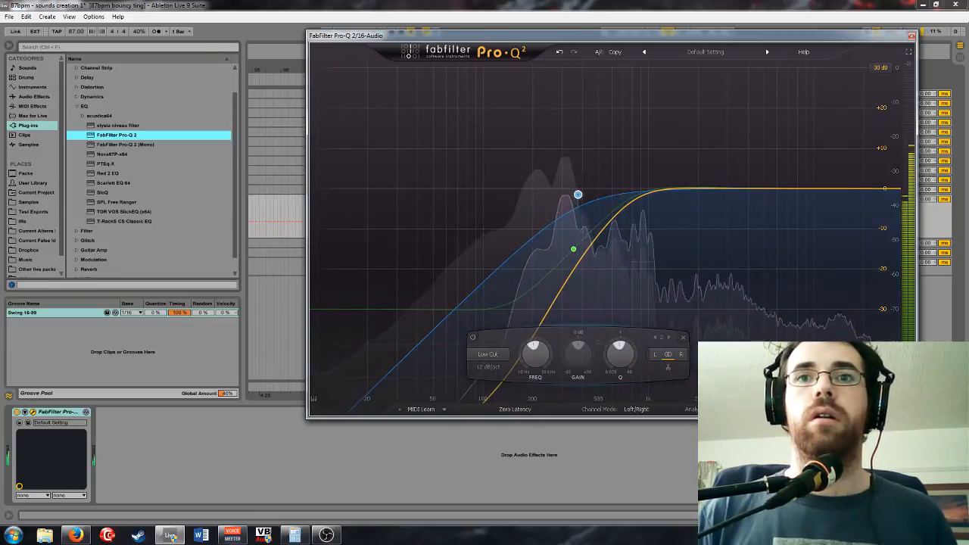
left_click(912, 36)
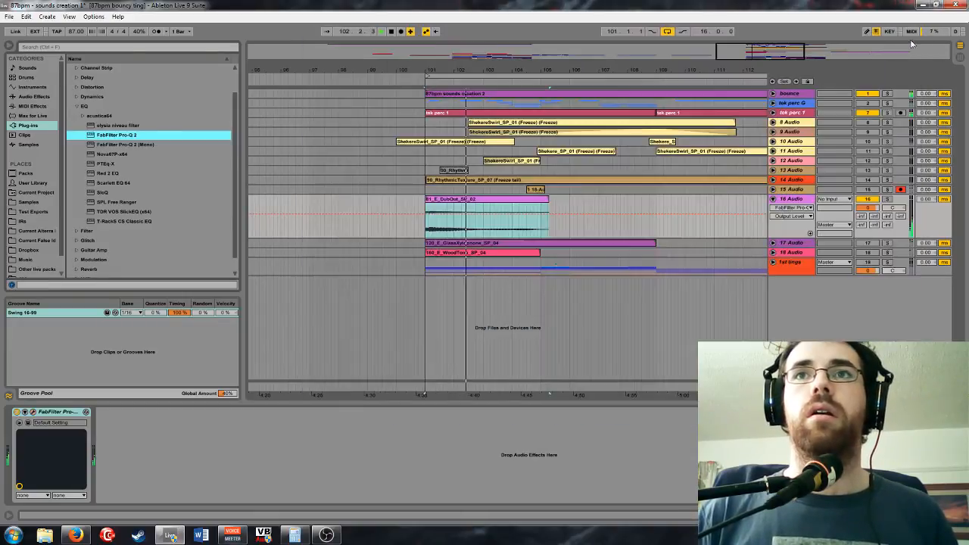
left_click(912, 31)
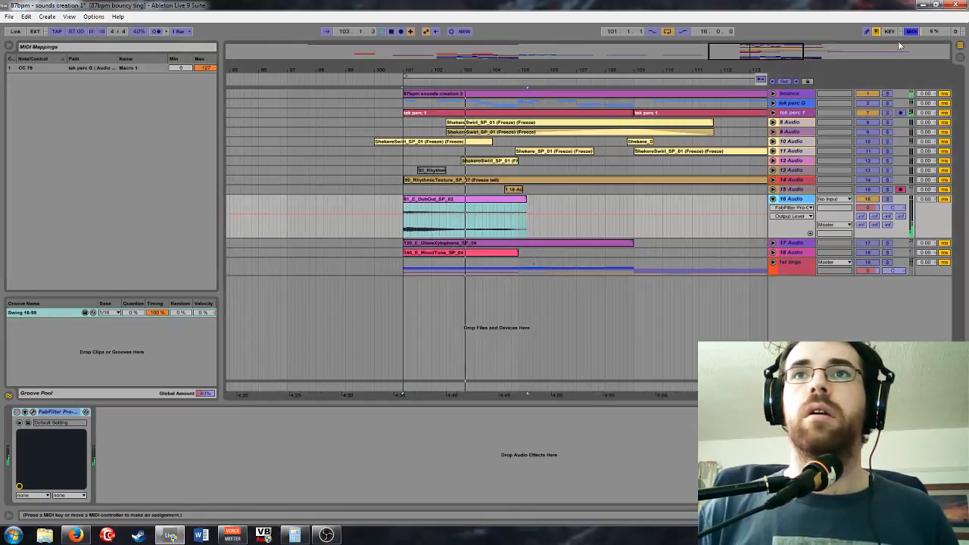
key("ctrl+m")
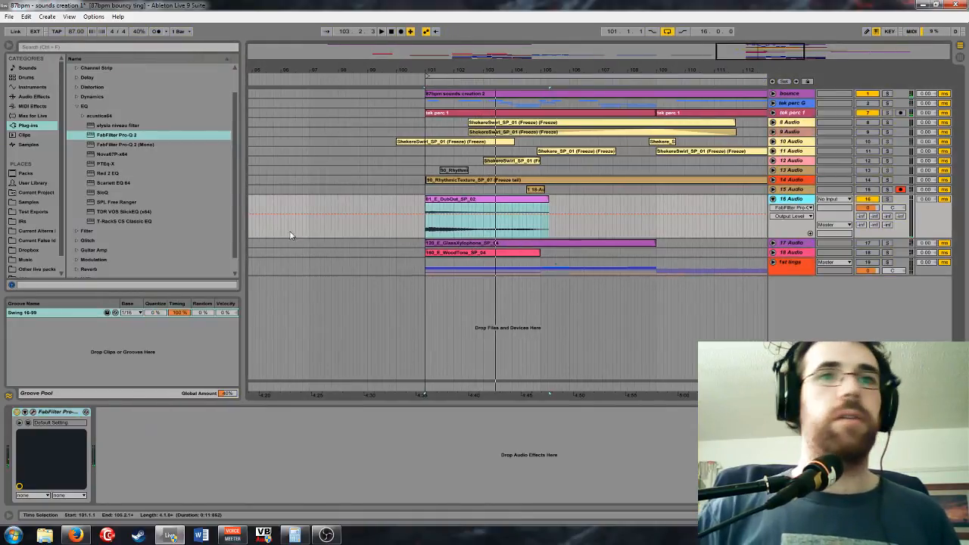
Insert a Utility effect after the equalizer on track 16 Audio and set its channel mode to Right
left_click(75, 106)
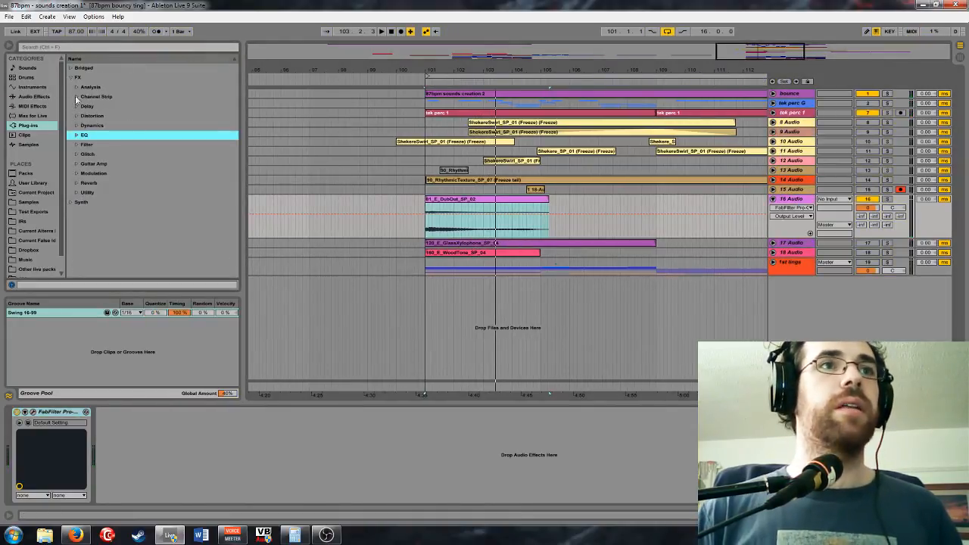
left_click(76, 193)
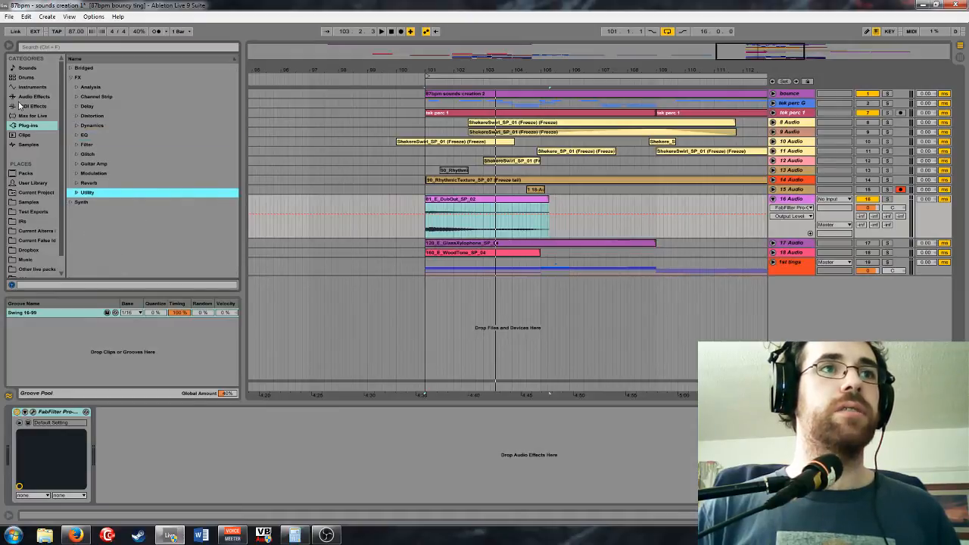
left_click(34, 97)
scroll(111, 242, "down", 2)
left_click(105, 254)
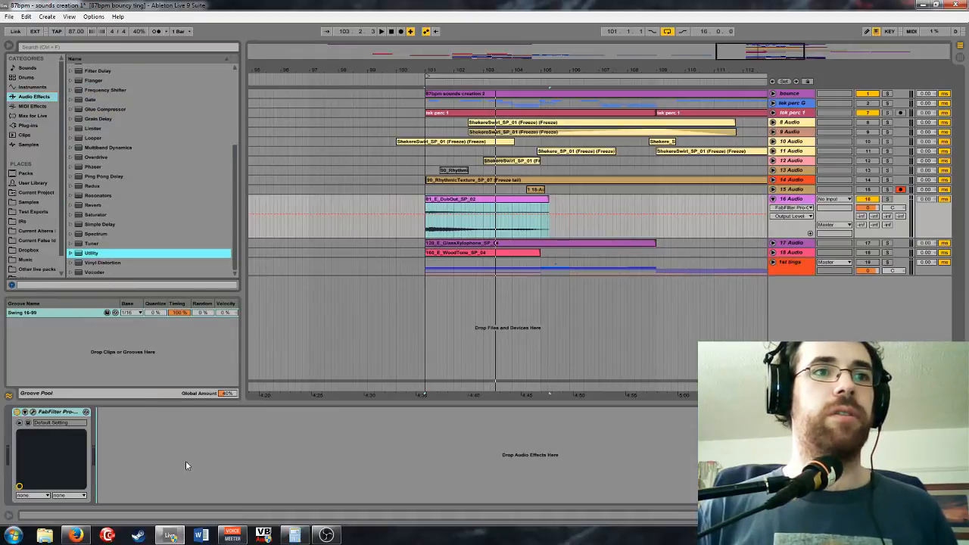
key("Return")
left_click(117, 459)
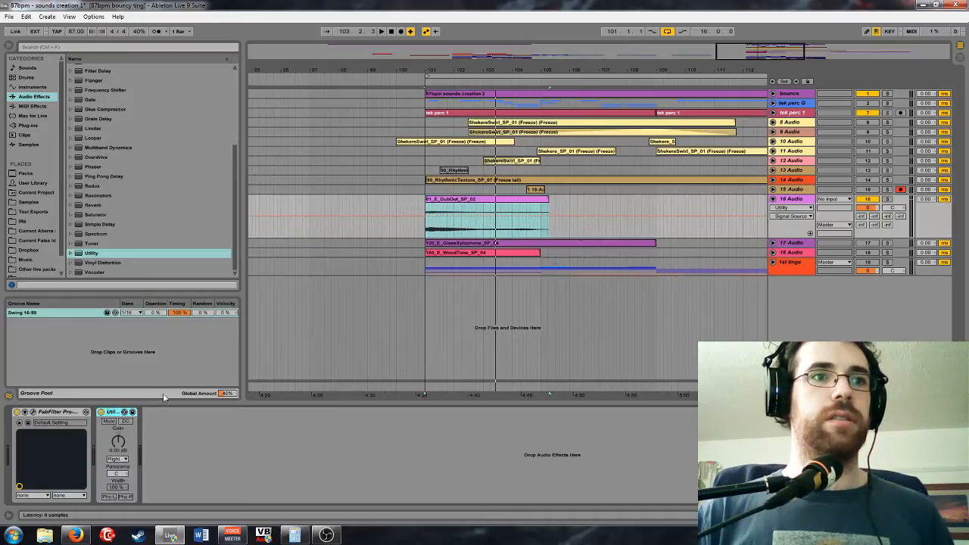
Group the Utility into an Audio Effect Rack and add a duplicate chain whose Utility is set to Left
left_click(113, 453)
right_click(100, 430)
left_click(170, 375)
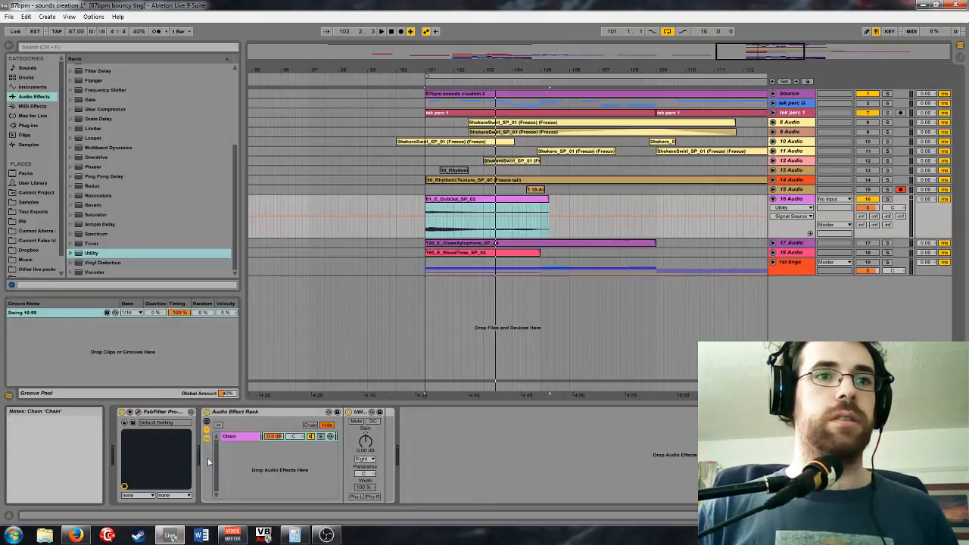
left_click(8, 517)
left_click(149, 439)
key("ctrl+d")
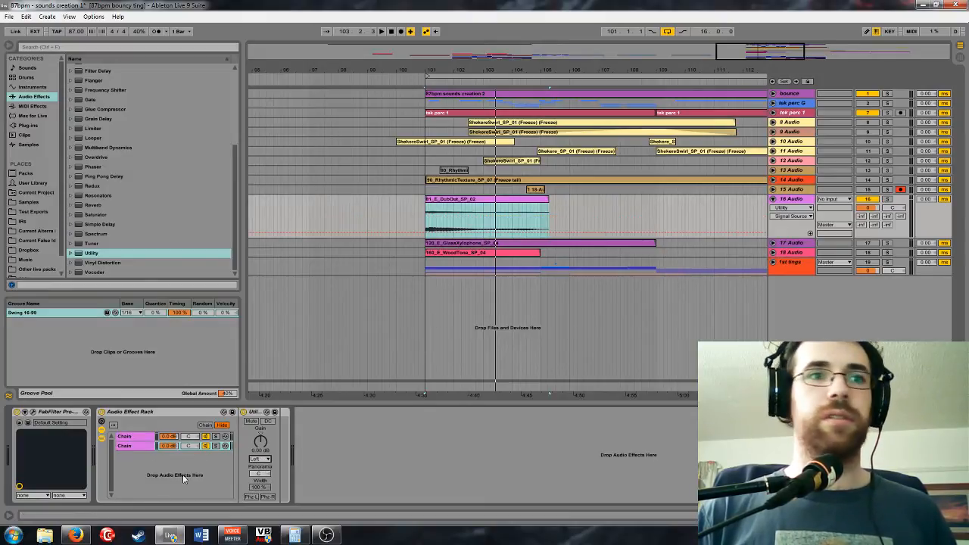
Pan the rack's first chain to 50R and its second chain to 50L during playback
key("space")
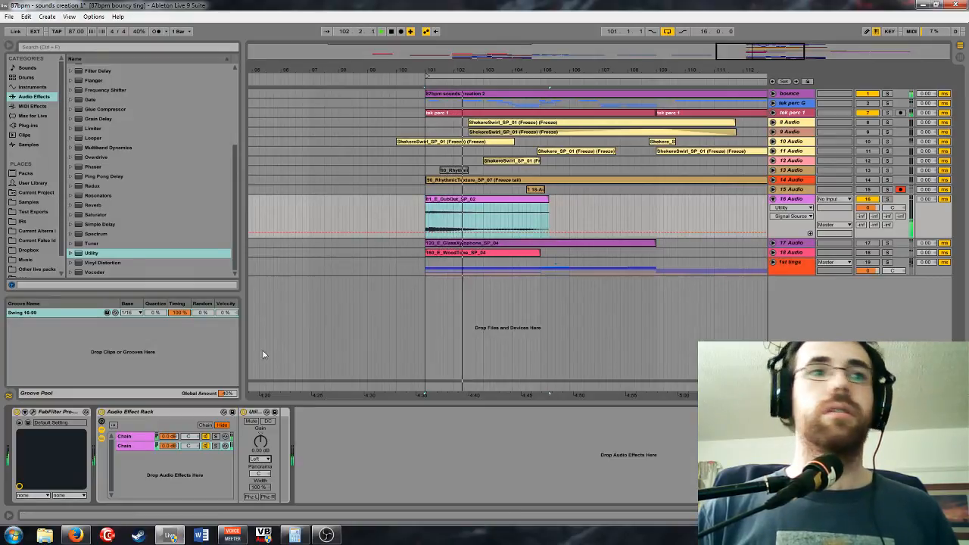
left_click_drag(190, 437, 190, 363)
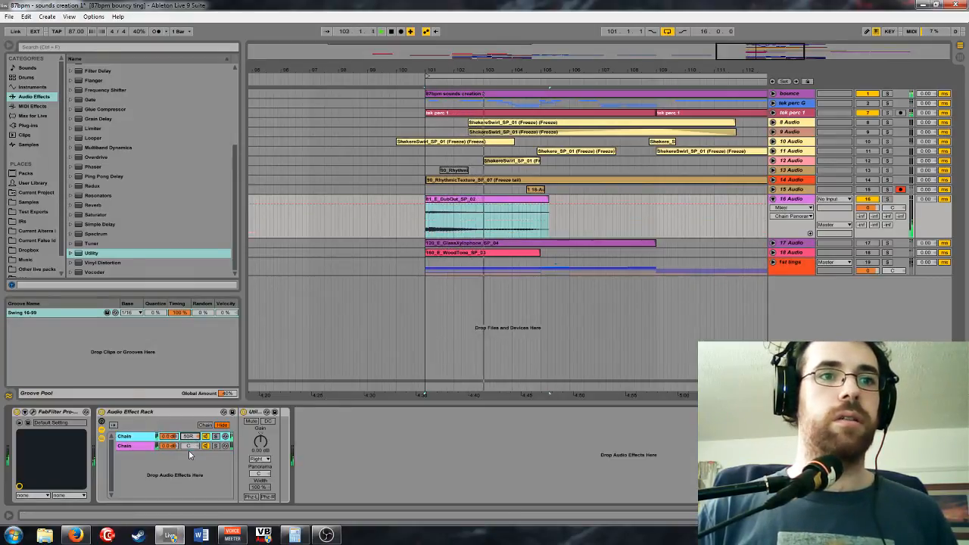
left_click_drag(189, 450, 188, 523)
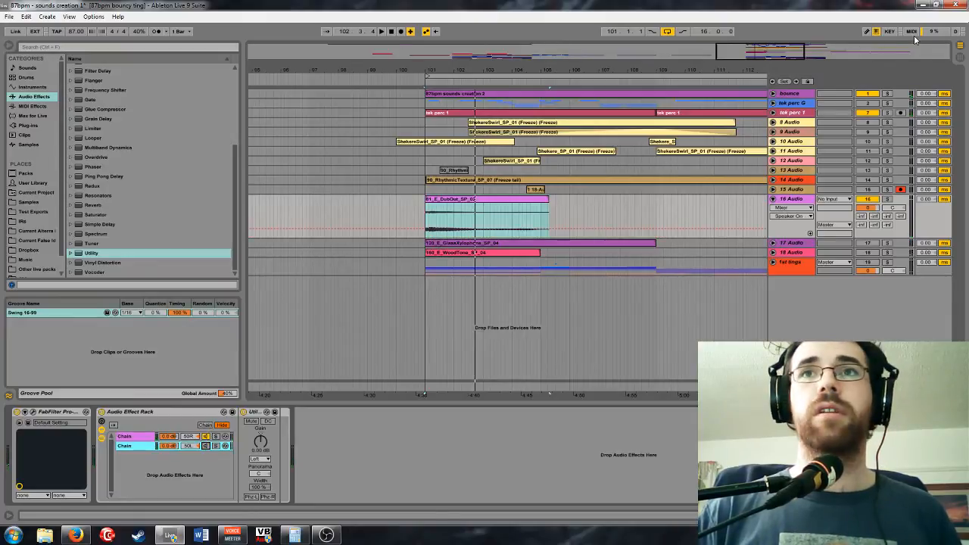
Show the mixer without the return tracks and compare track 16's peak level with one rack chain active at a time
left_click(960, 58)
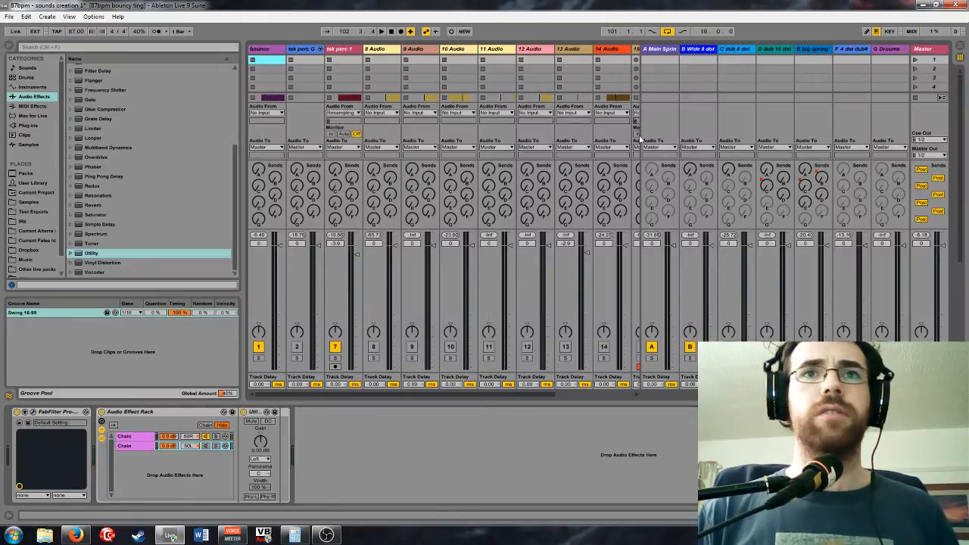
left_click(960, 365)
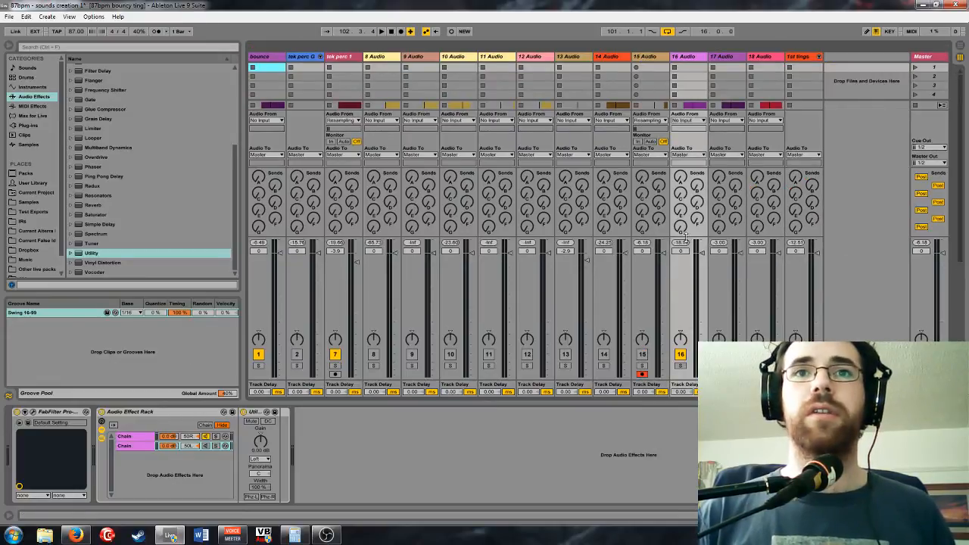
key("space")
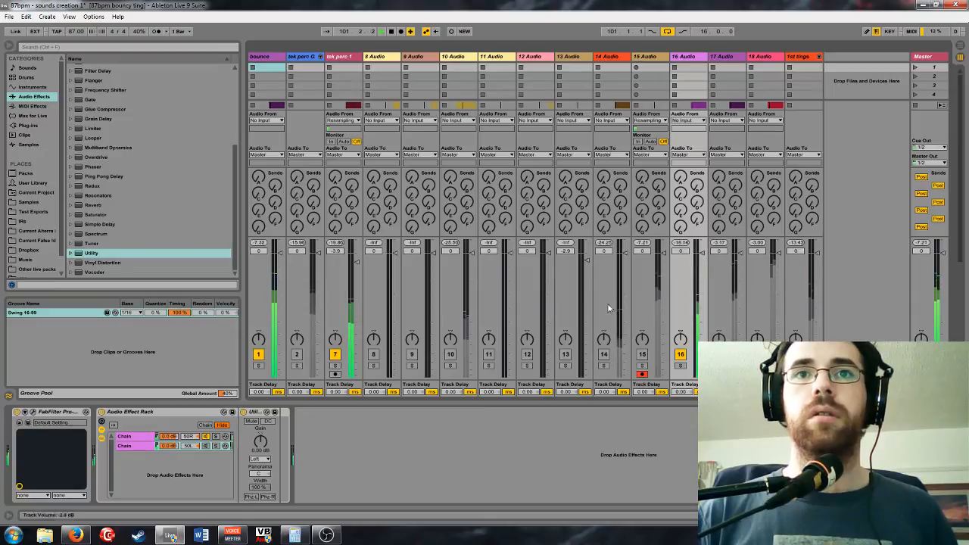
left_click(205, 446)
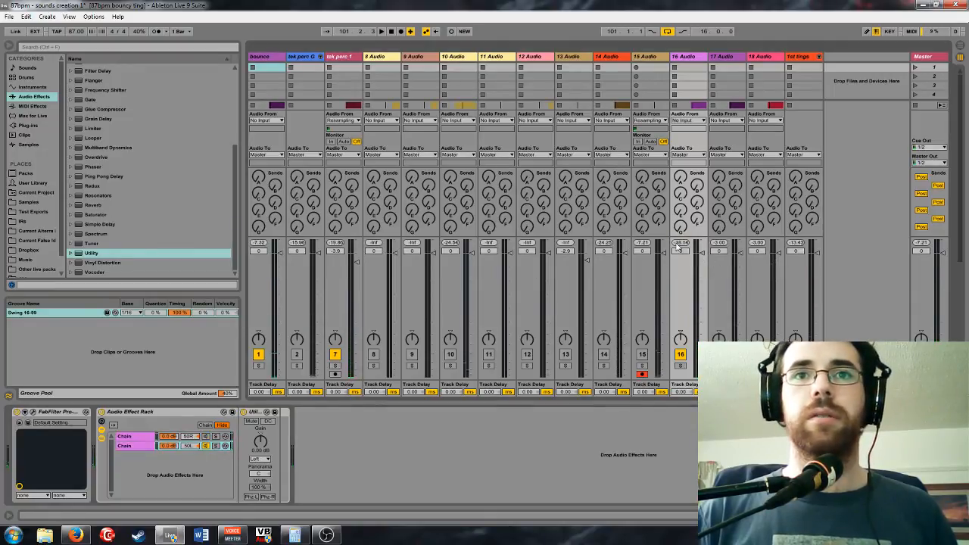
key("space")
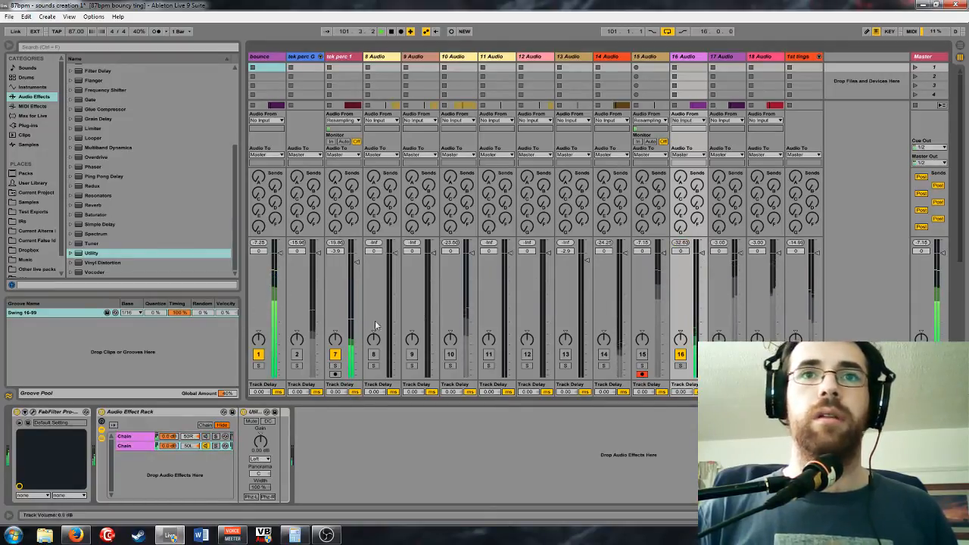
key("space")
Set the first chain's volume to -14 dB and the second chain's Utility gain to 6 dB while checking playback
left_click(172, 437)
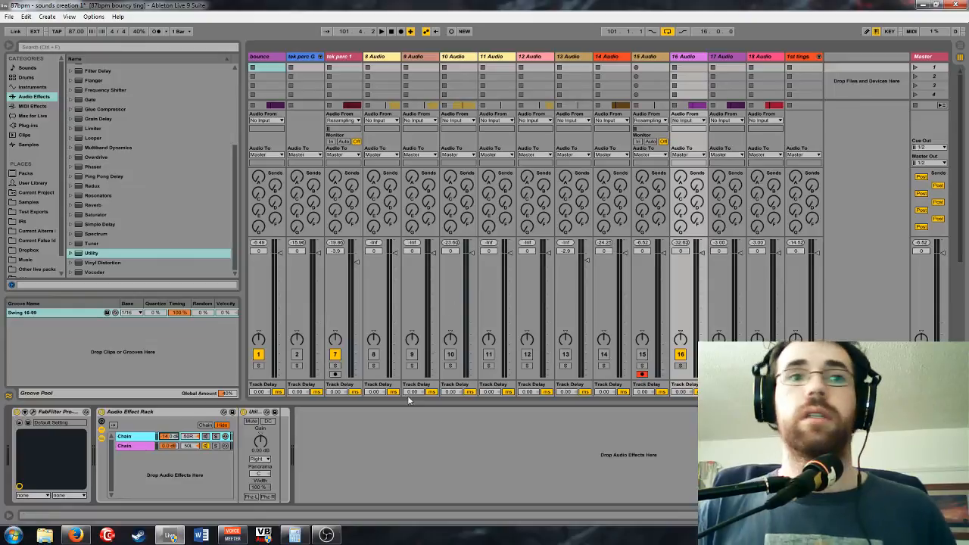
key("space")
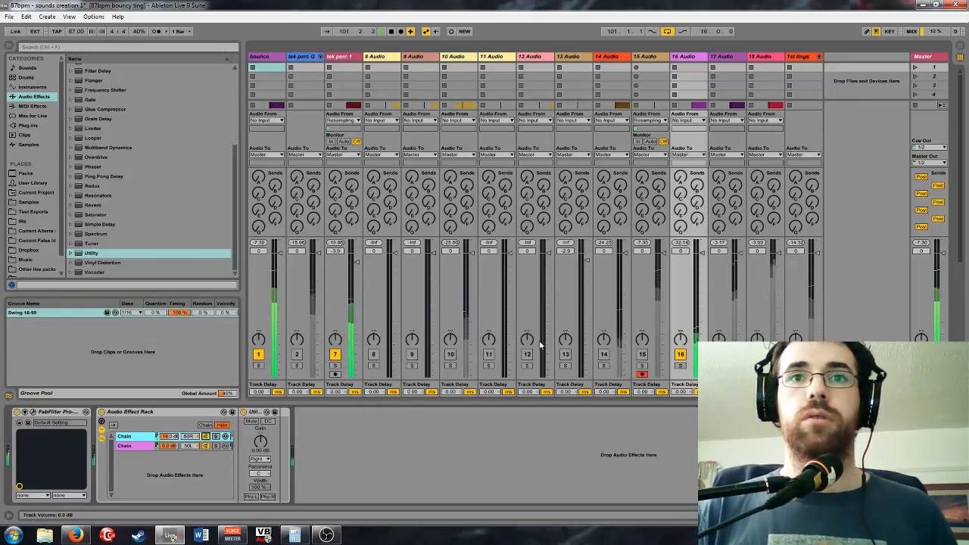
left_click(259, 443)
left_click(135, 448)
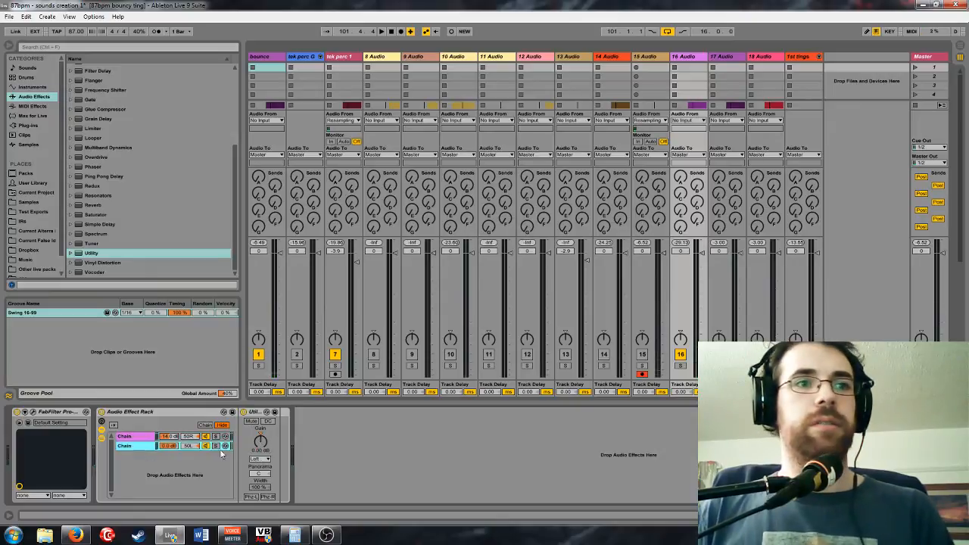
key("space")
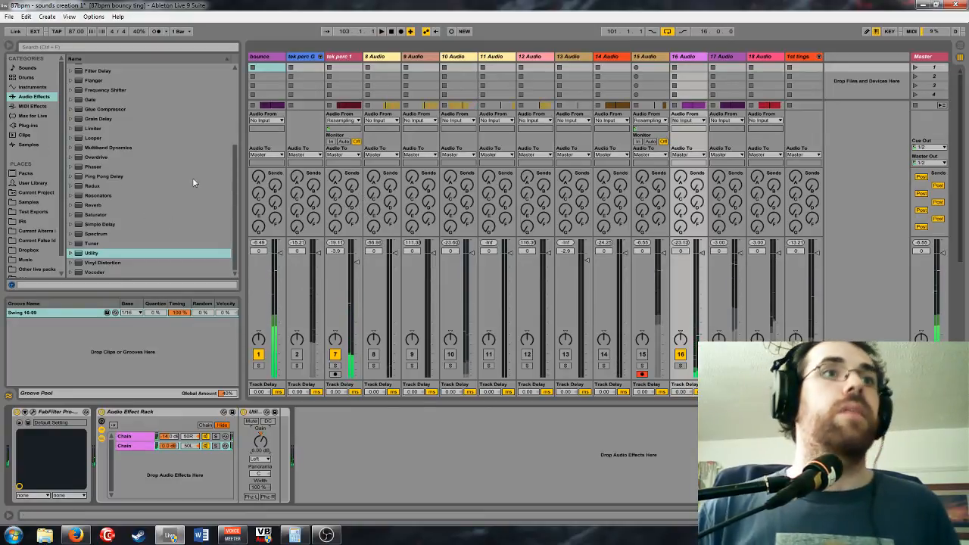
Insert the Multiply modulation plug-in after the rack on track 16 Audio and load its Vintage warmth preset
left_click(30, 125)
left_click(83, 135)
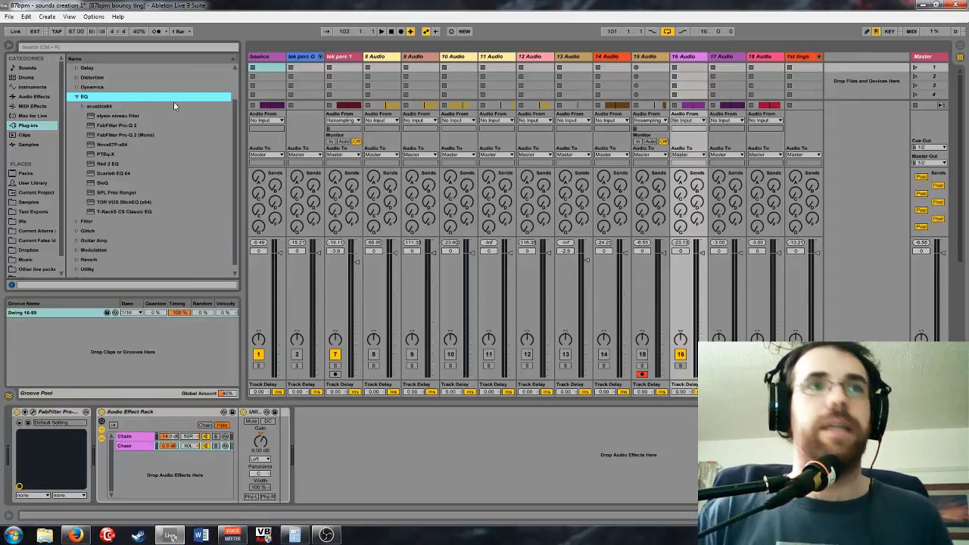
left_click(87, 231)
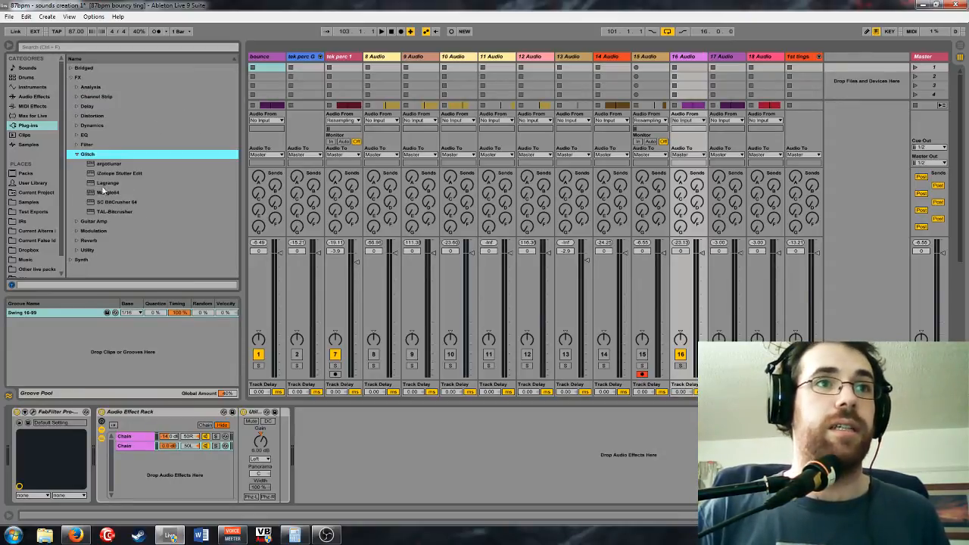
left_click(88, 231)
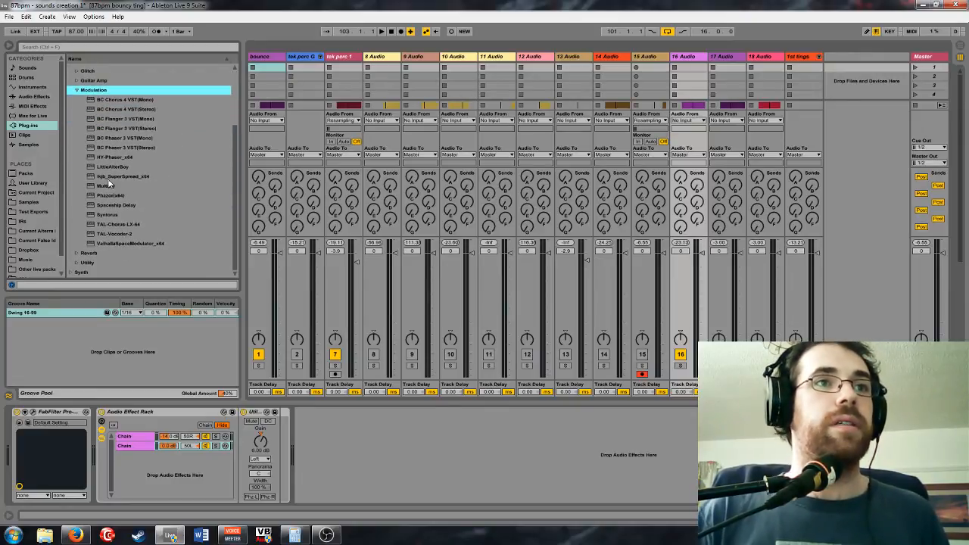
left_click_drag(346, 422, 135, 215)
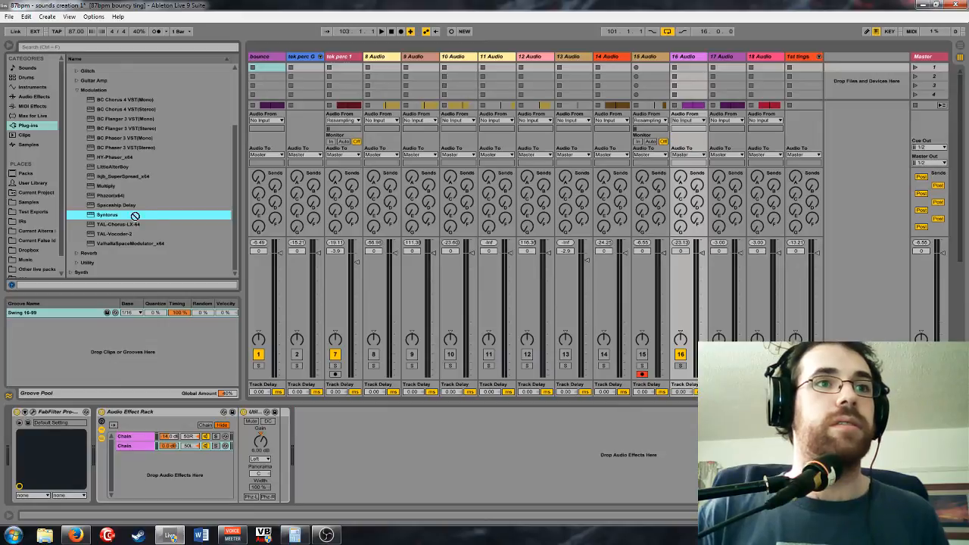
double_click(106, 187)
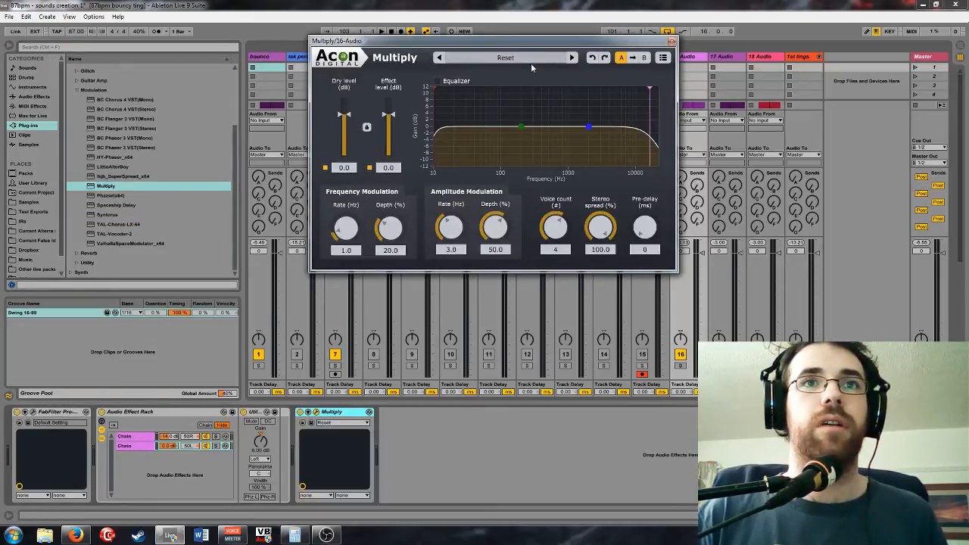
left_click(538, 63)
left_click(499, 276)
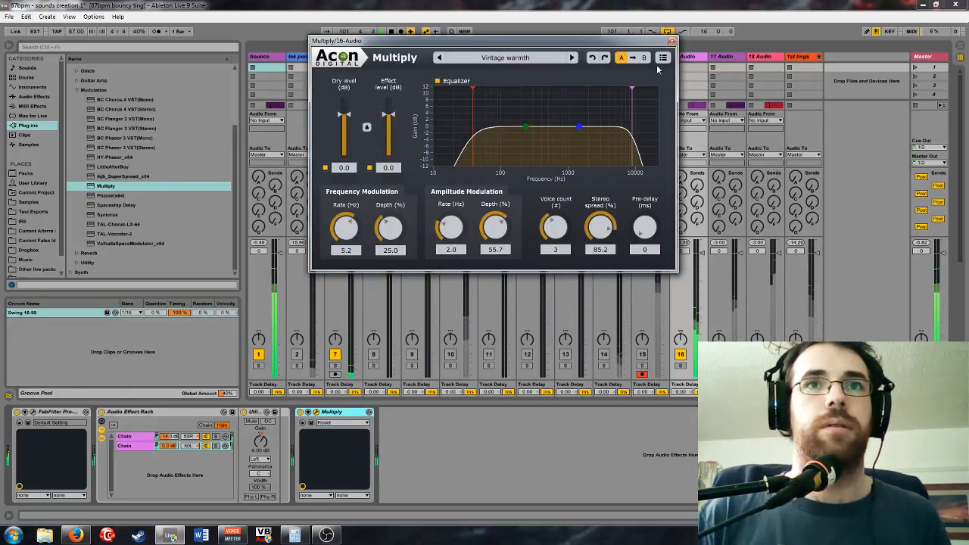
Insert LittleAlterBoy after Multiply on track 16 and, during playback, set its pitch and formant to 12.0 in Quantize mode
left_click(671, 42)
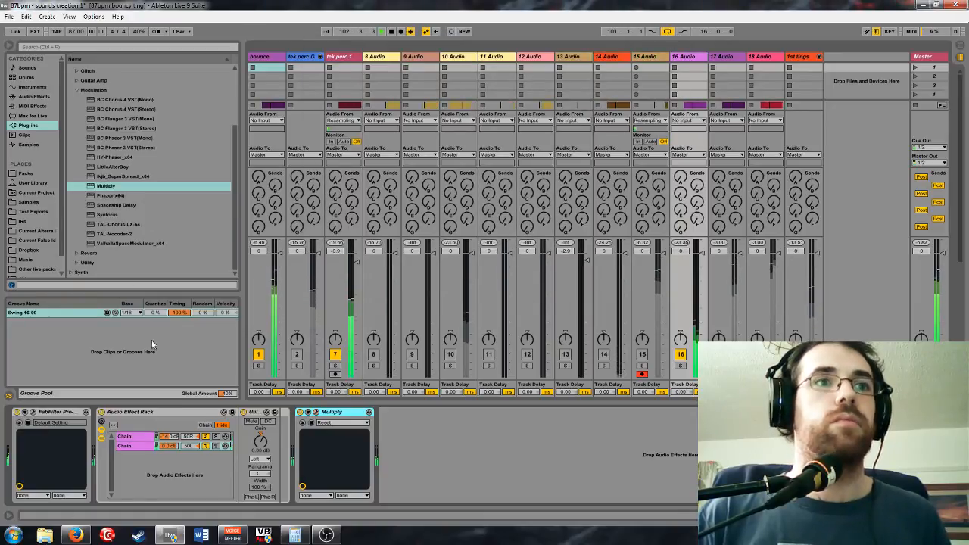
left_click_drag(151, 168, 356, 415)
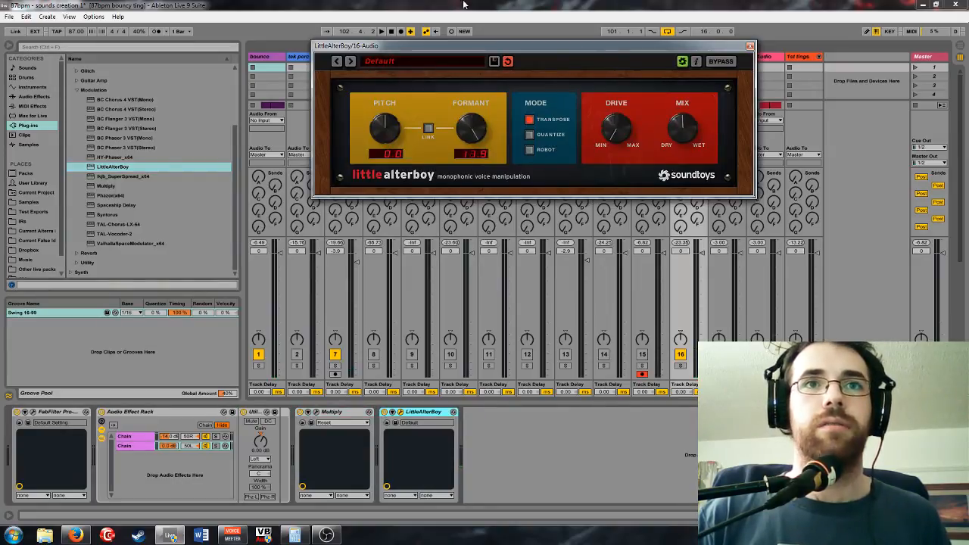
key("space")
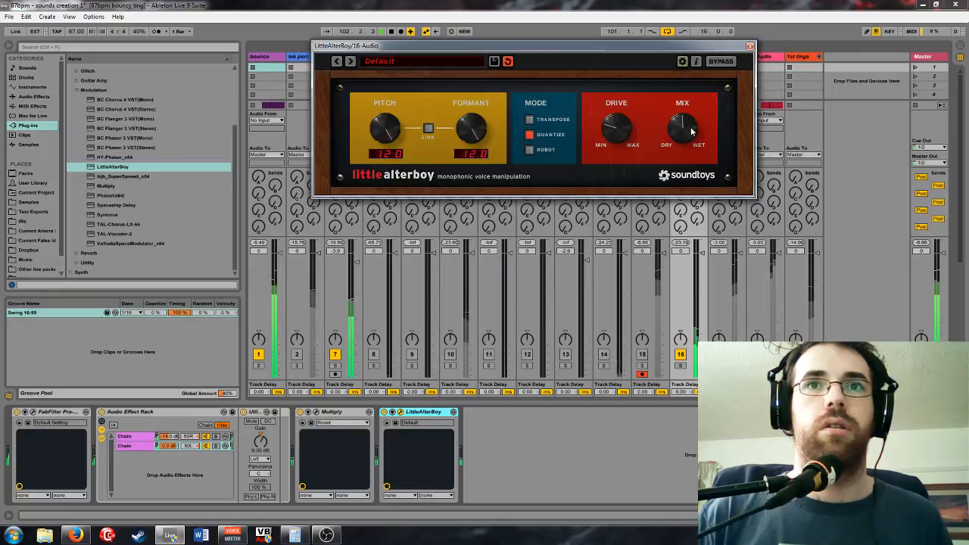
Try LittleAlterBoy ahead of the Audio Effect Rack, and return it to the end of the device chain
left_click_drag(423, 412, 114, 443)
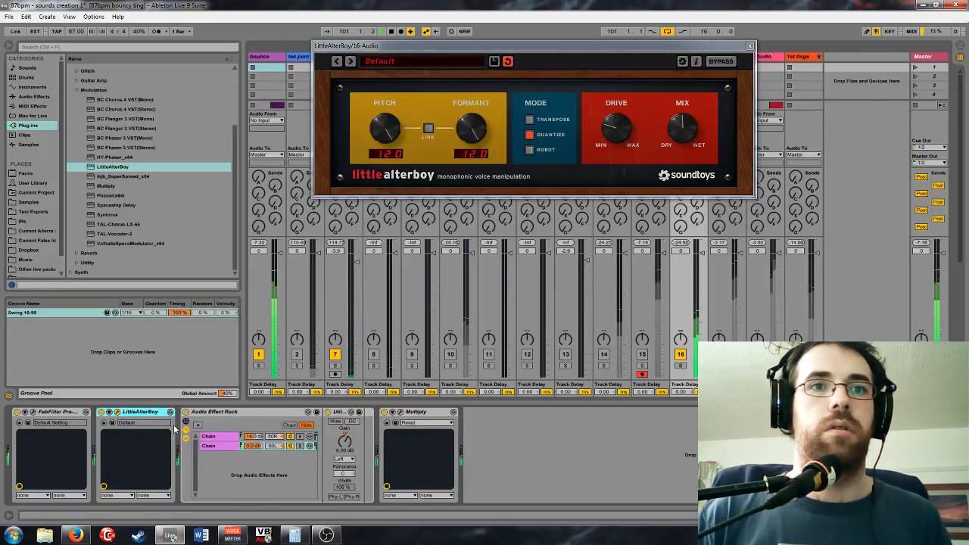
left_click_drag(180, 428, 464, 416)
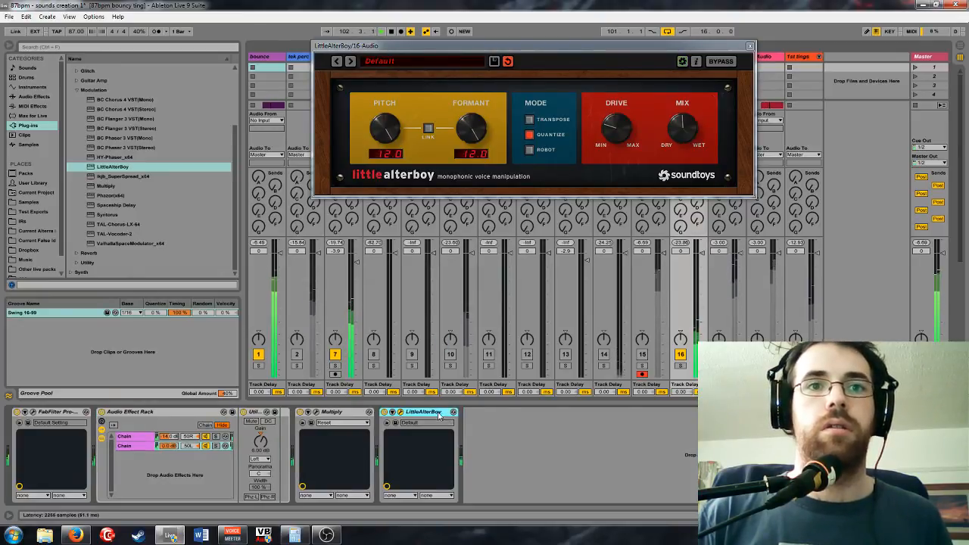
Group LittleAlterBoy into its own Audio Effect Rack, show the chain list and create a second, empty chain
right_click(444, 413)
left_click(508, 265)
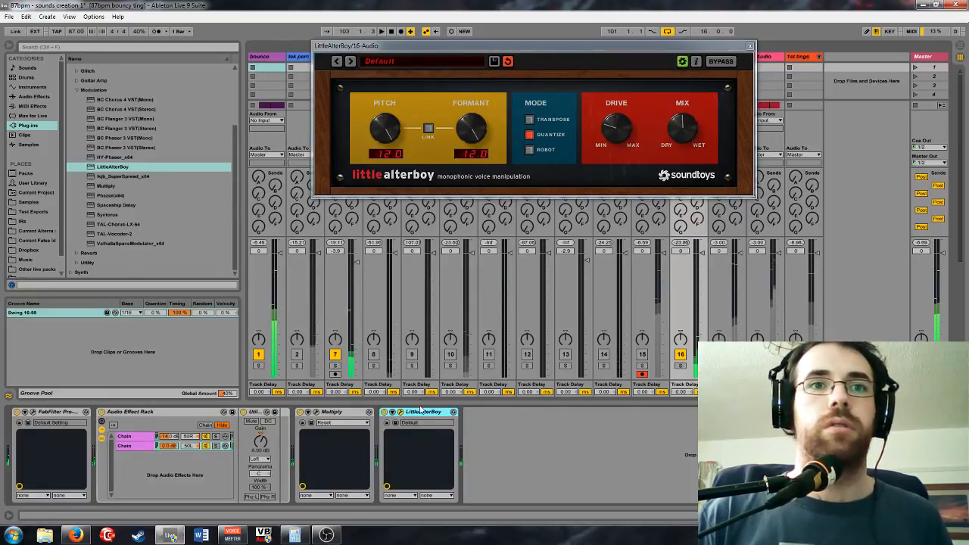
right_click(419, 419)
left_click(443, 473)
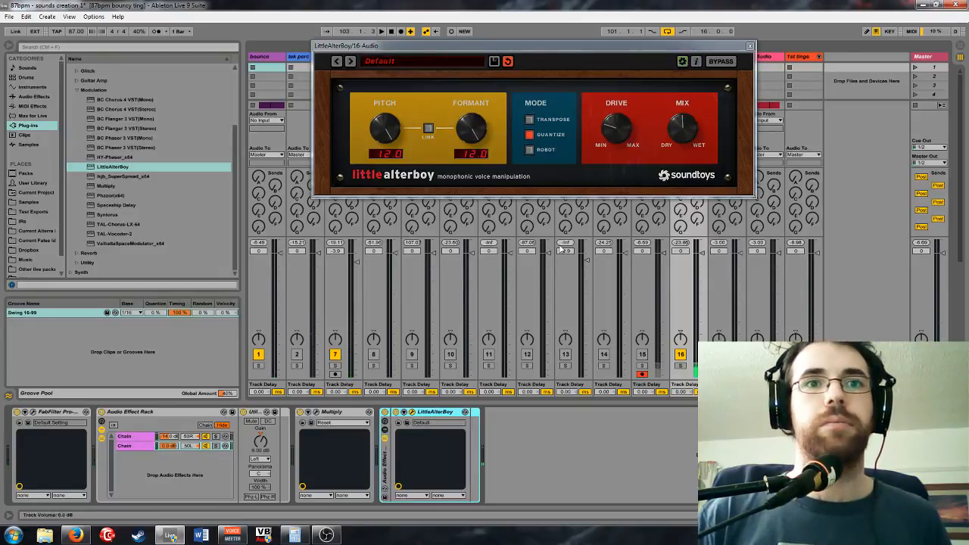
left_click(385, 431)
right_click(410, 438)
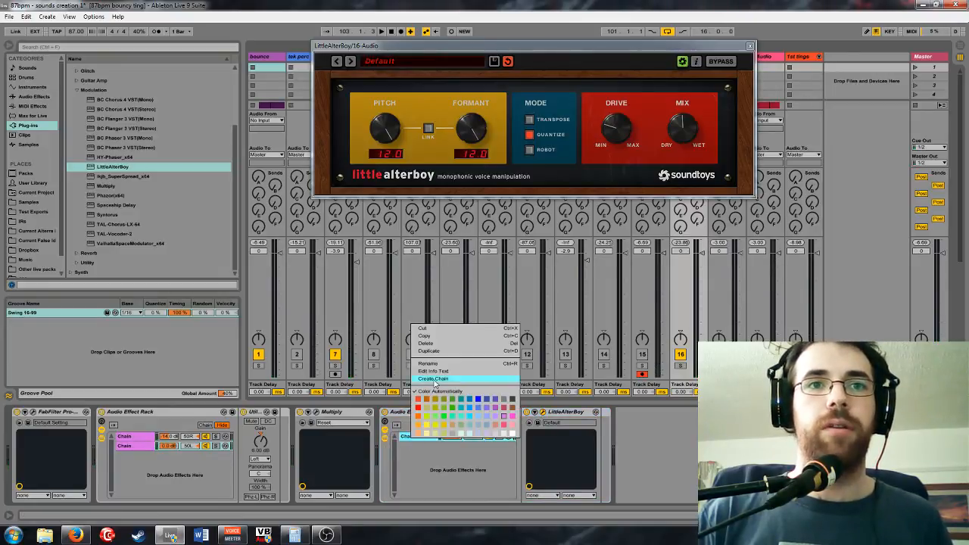
left_click(435, 379)
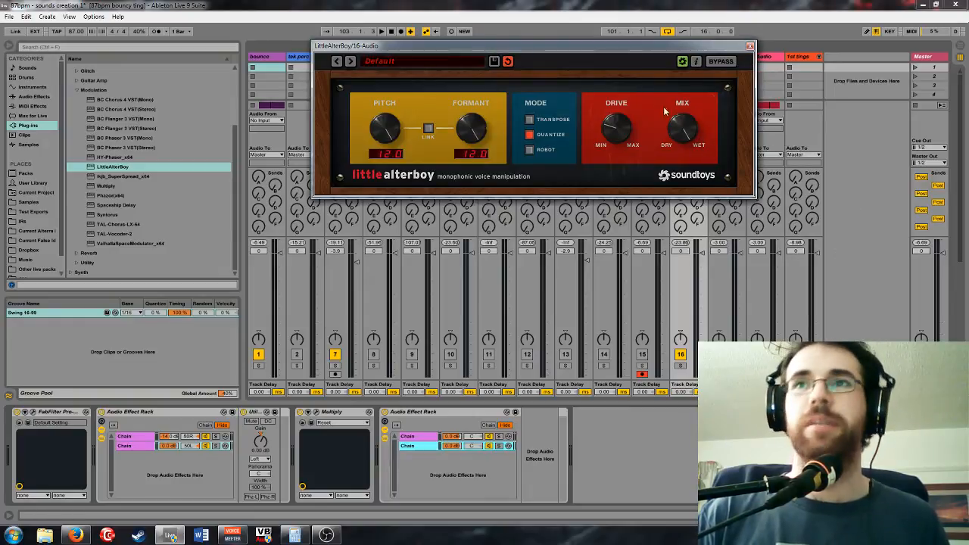
Switch LittleAlterBoy in the new rack's first chain to Robot mode and set its formant to 0.0 during playback
left_click(413, 437)
key("space")
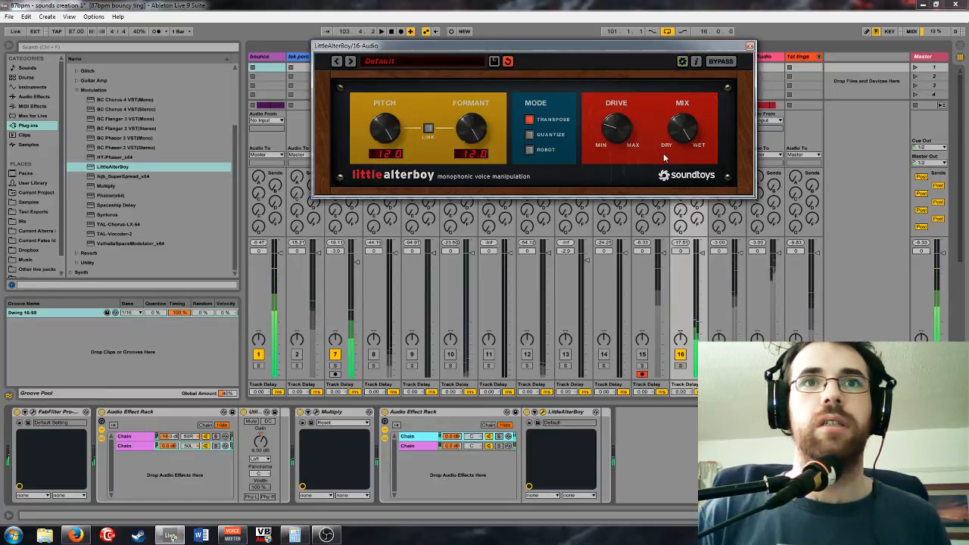
left_click(530, 150)
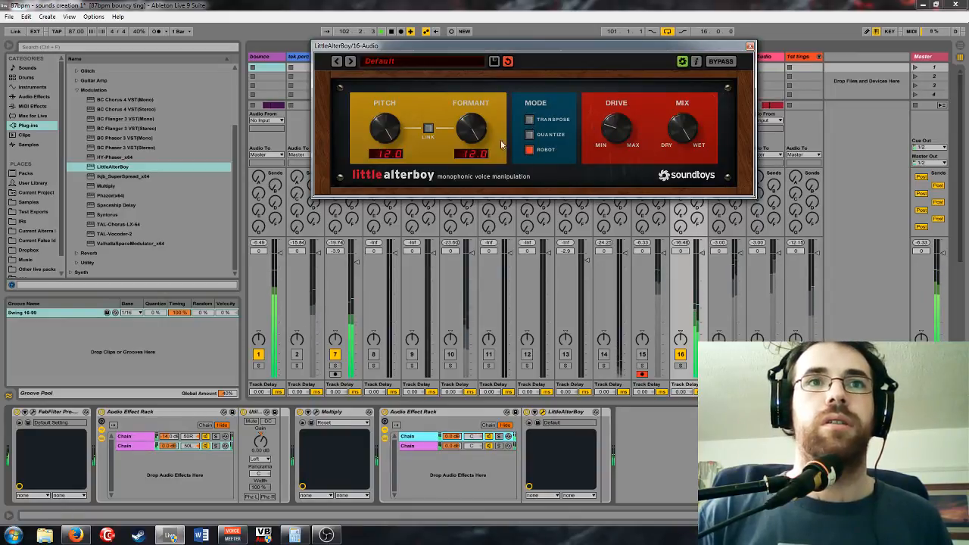
left_click_drag(470, 160, 458, 198)
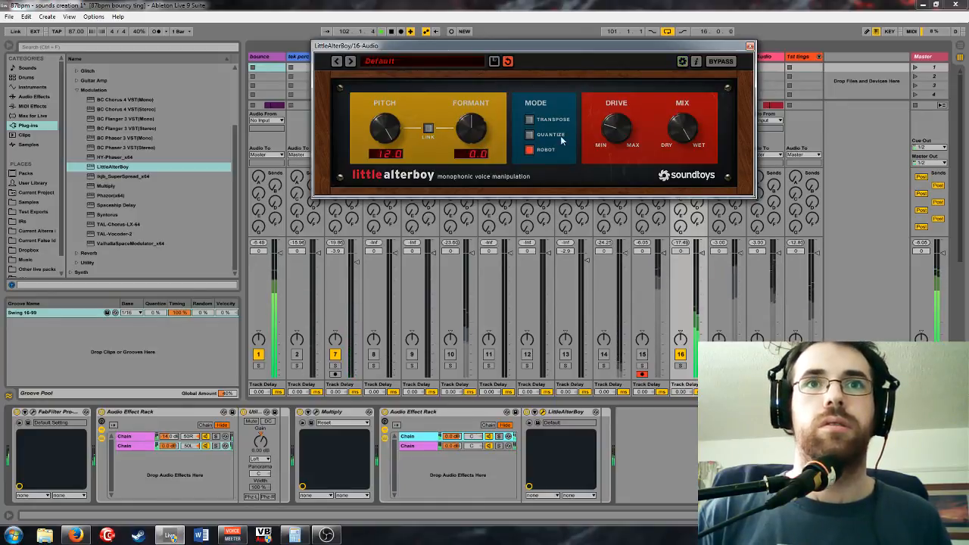
left_click(750, 47)
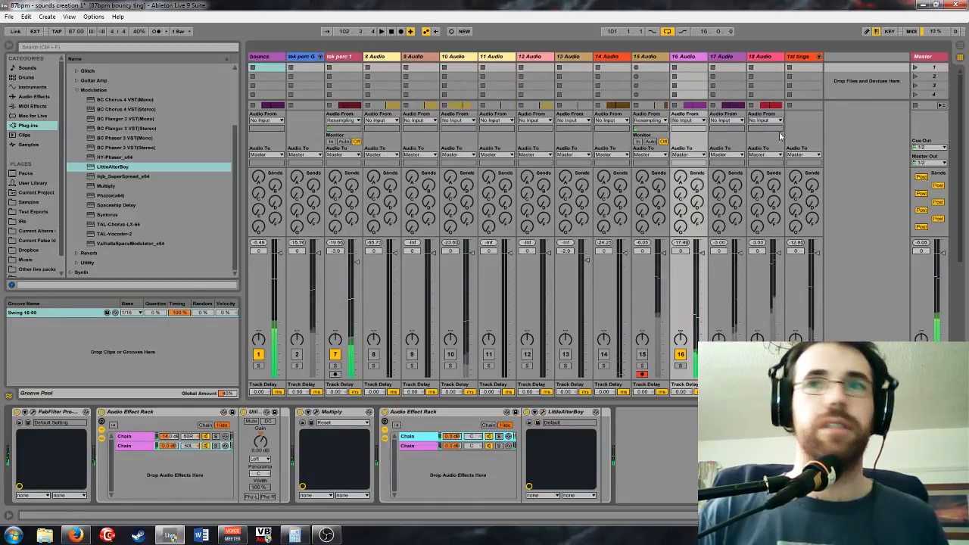
Return to the arrangement and move the 112_E_DubOut_SP_03 clip on track 16 so it starts at bar 109
left_click(959, 46)
key("space")
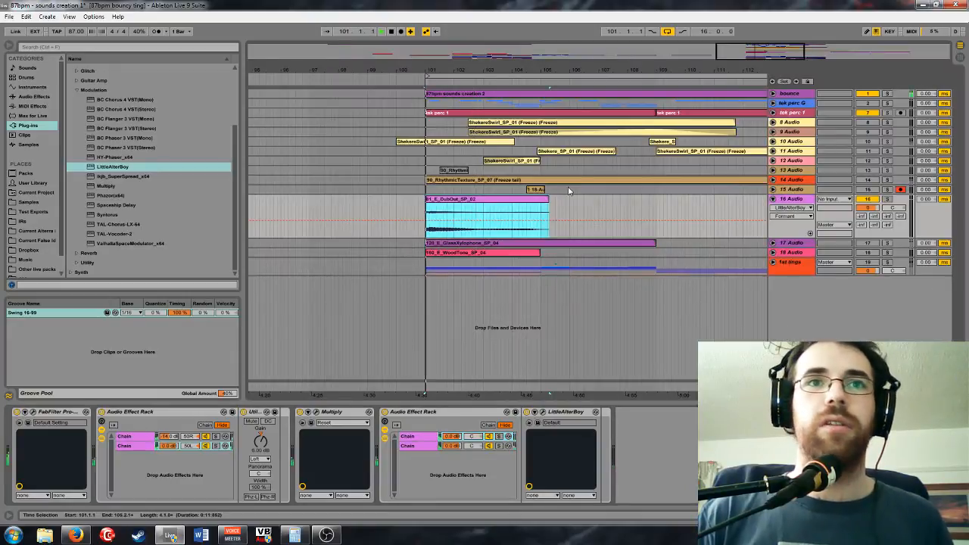
left_click_drag(762, 57, 789, 45)
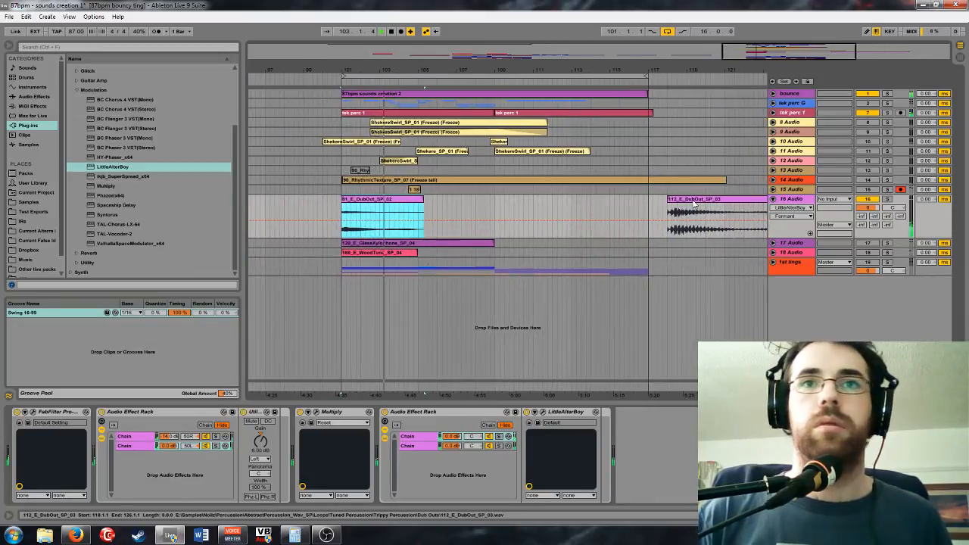
double_click(393, 206)
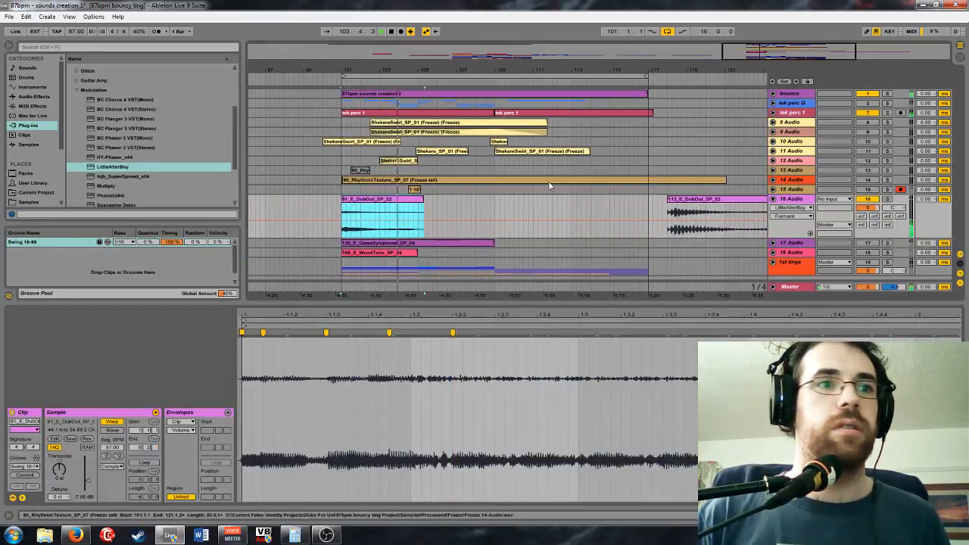
left_click_drag(736, 198, 560, 212)
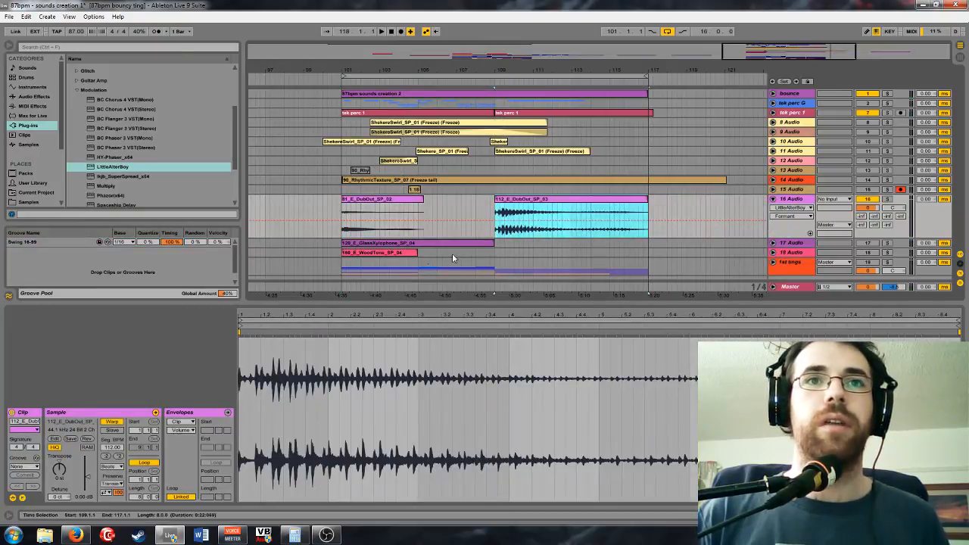
Set the 112_E_DubOut_SP_03 clip to Complex warping, apply the Swing 16-99 groove and lower its gain to -16.8 dB
left_click(111, 466)
left_click(114, 504)
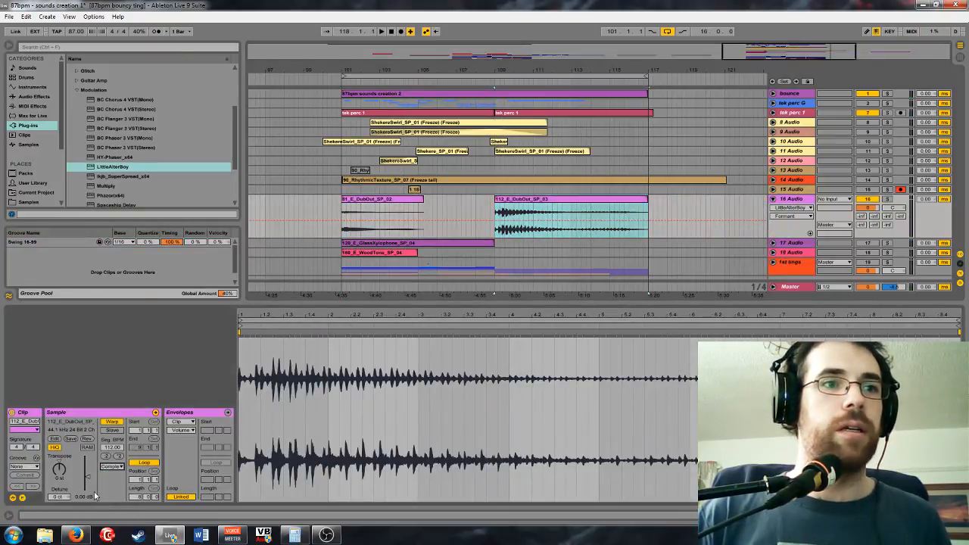
left_click(81, 497)
type("-6")
key("Return")
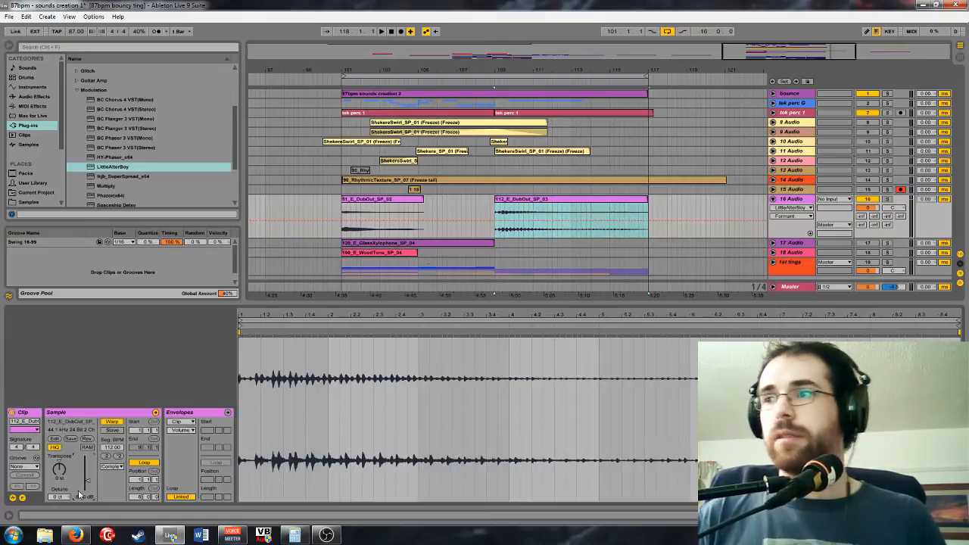
left_click_drag(89, 239, 508, 204)
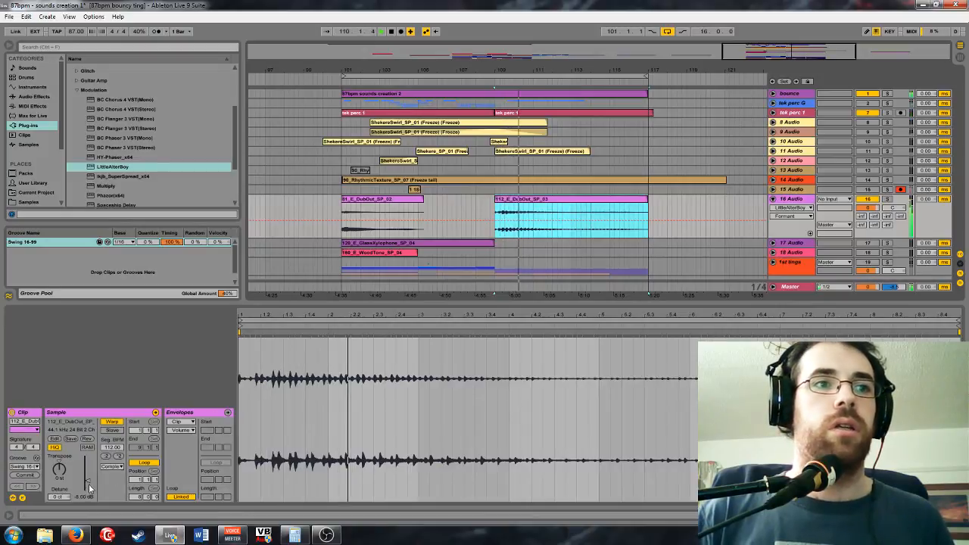
left_click_drag(87, 477, 85, 483)
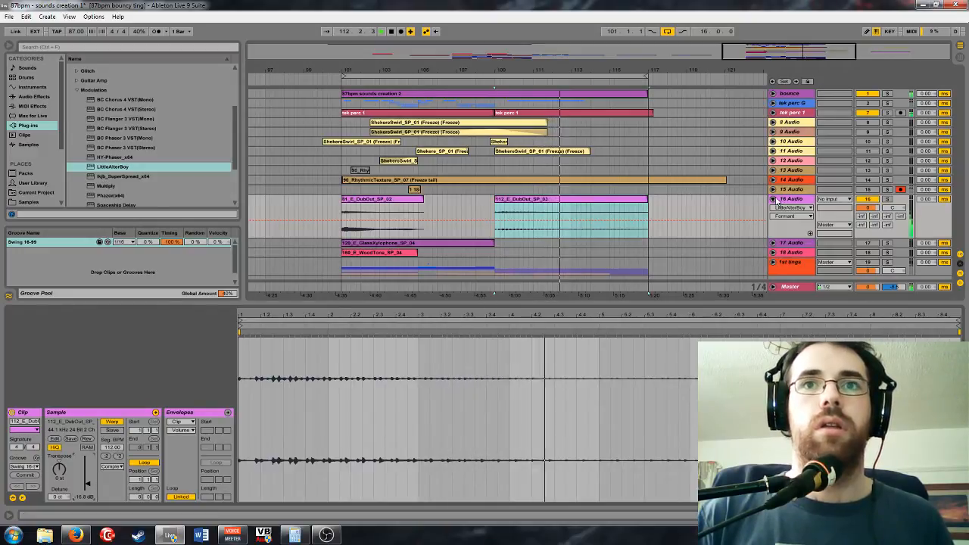
Transpose the 112_E_DubOut_SP_03 clip up 12 semitones and reduce its gain to about -26.6 dB while checking playback
left_click(606, 201)
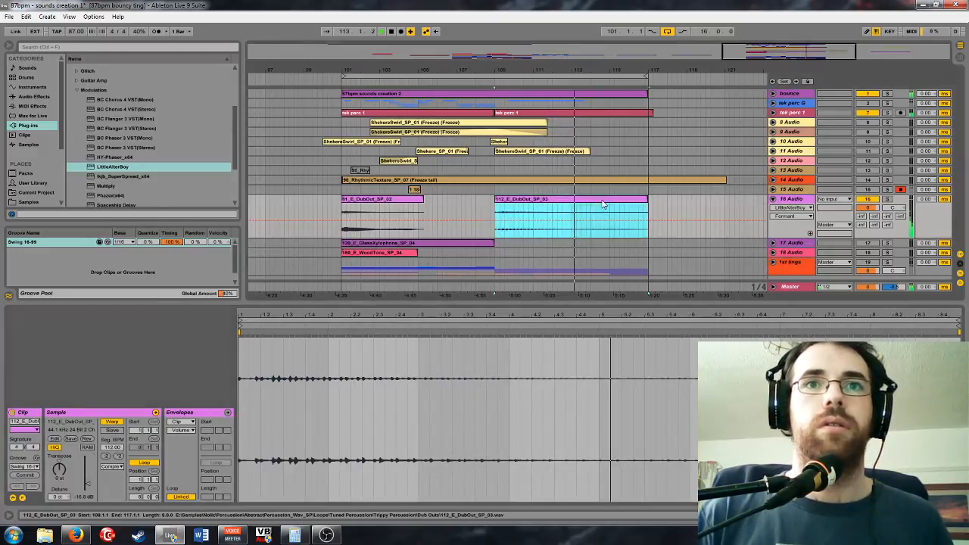
left_click(62, 471)
type("12")
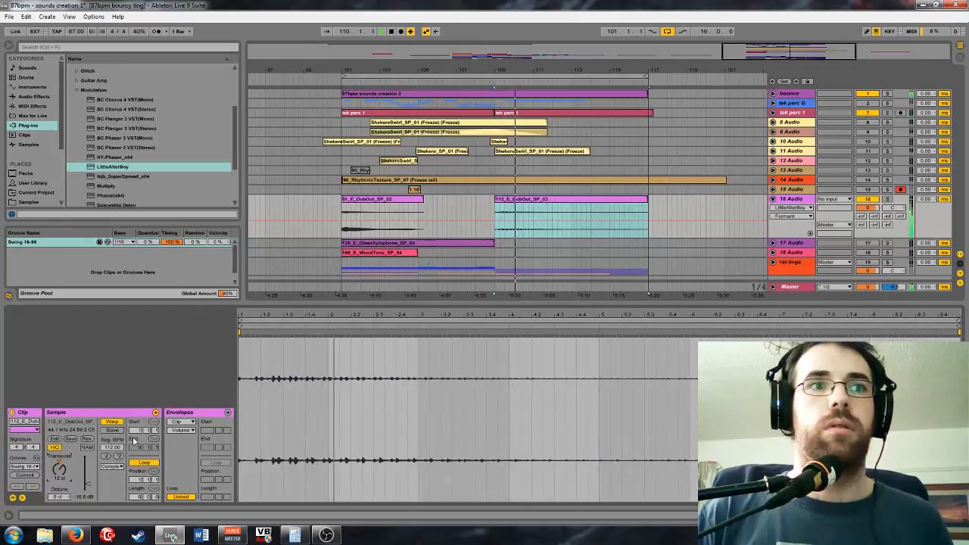
left_click_drag(88, 484, 88, 488)
key("space")
key("space")
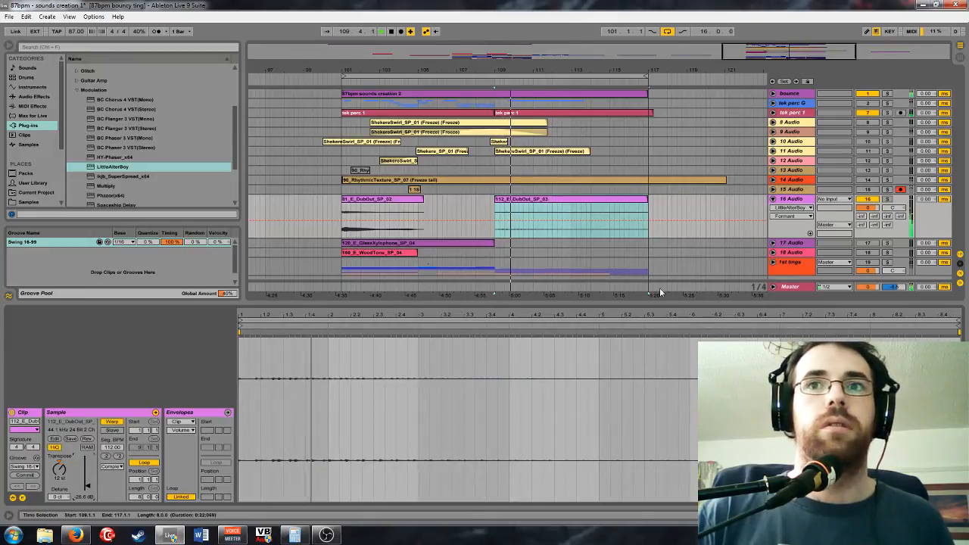
Duplicate track 16, keeping the DubOut_SP_02 clip only on the original and 112_E_DubOut_SP_03 only on the copy
left_click_drag(761, 69, 761, 45)
right_click(797, 198)
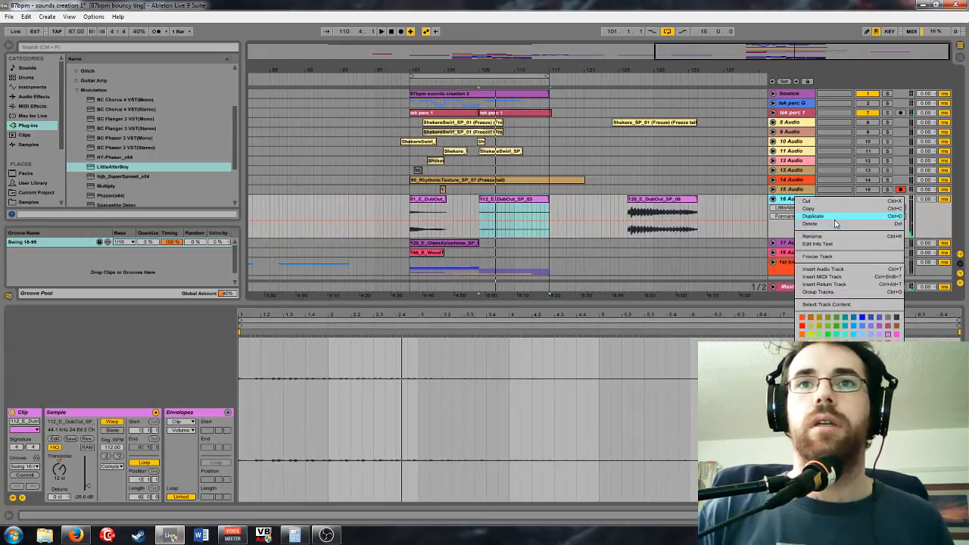
left_click(665, 196)
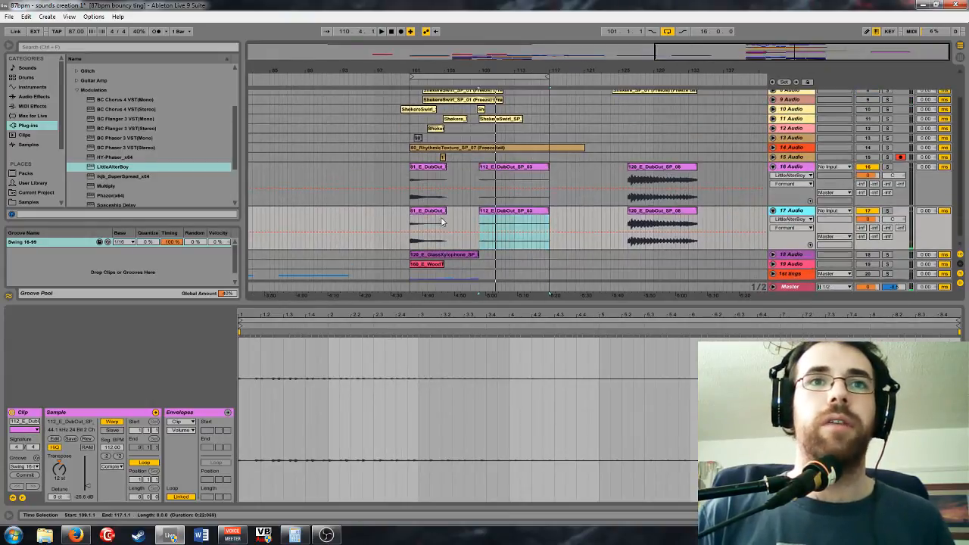
left_click(434, 211)
key("Delete")
left_click(518, 168)
key("Delete")
Reset the Utility gain in the duplicated track 17's first effect rack to 0 dB
double_click(792, 211)
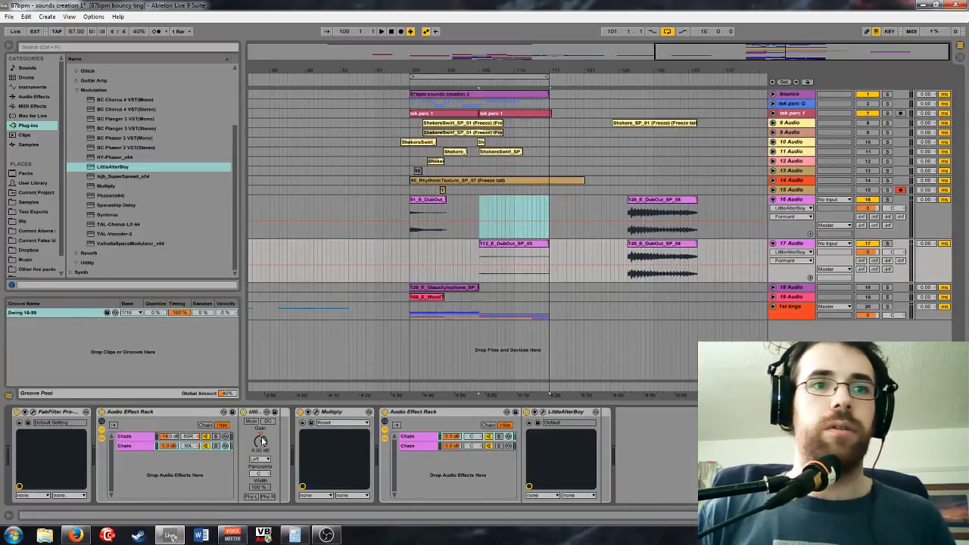
left_click(142, 448)
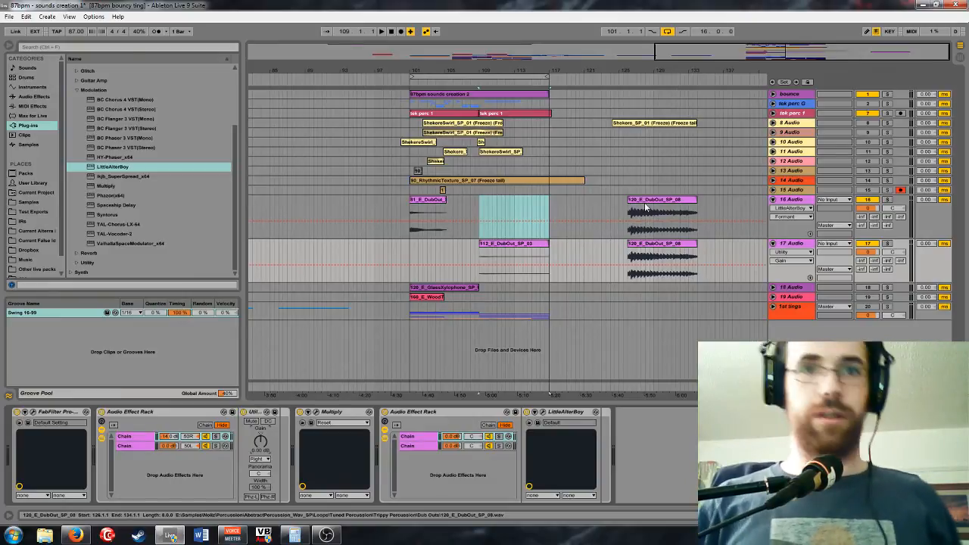
Raise the gain of track 17's 112_E_DubOut_SP_03 clip to about -17 dB while listening to playback
key("Down")
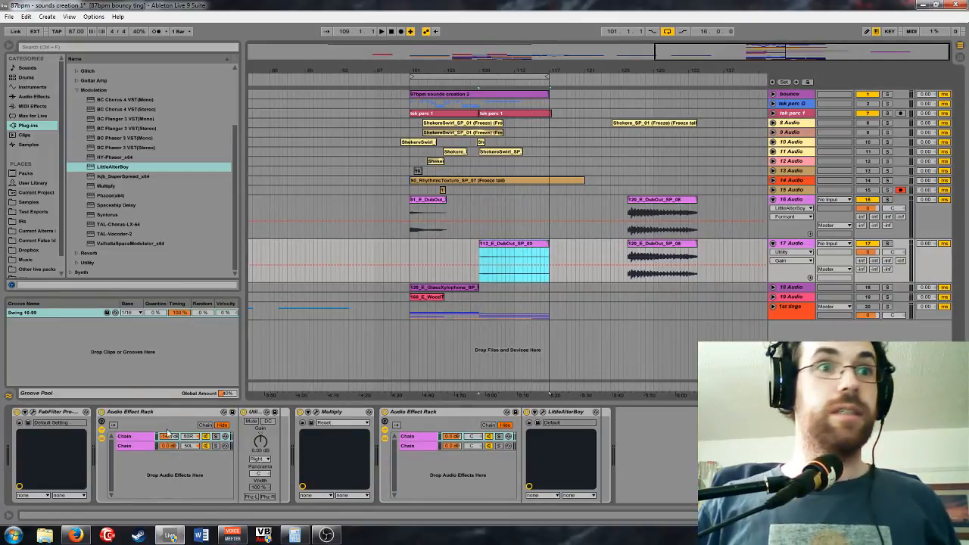
double_click(521, 251)
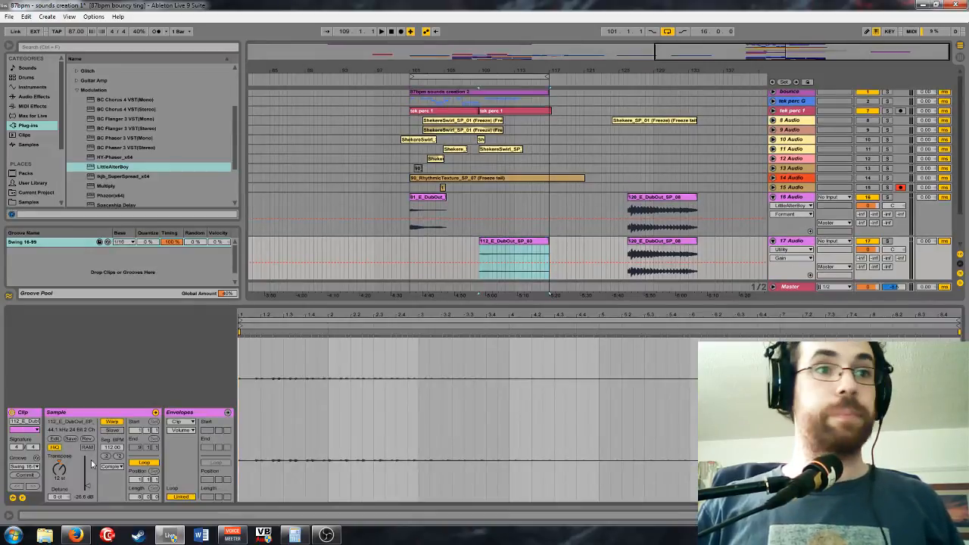
left_click_drag(89, 494, 88, 481)
key("space")
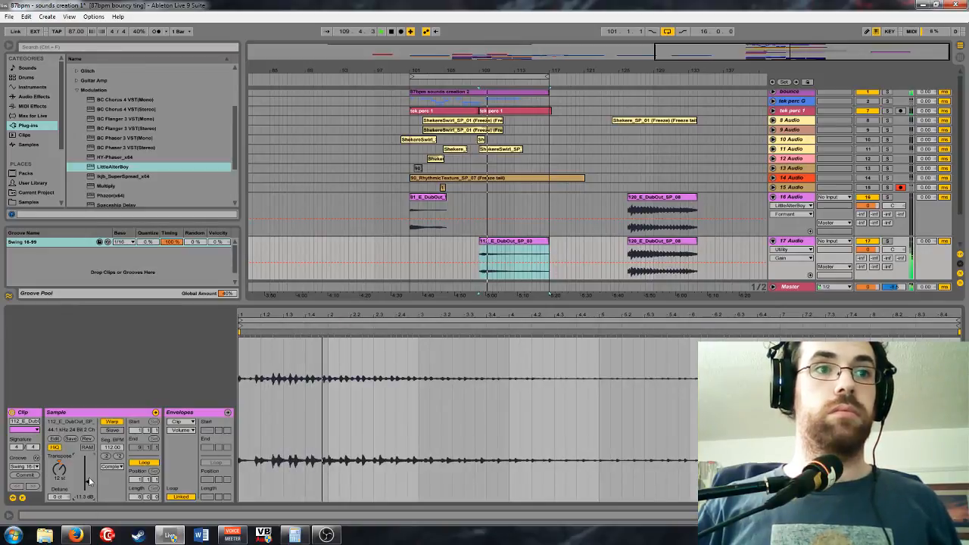
left_click_drag(88, 483, 88, 486)
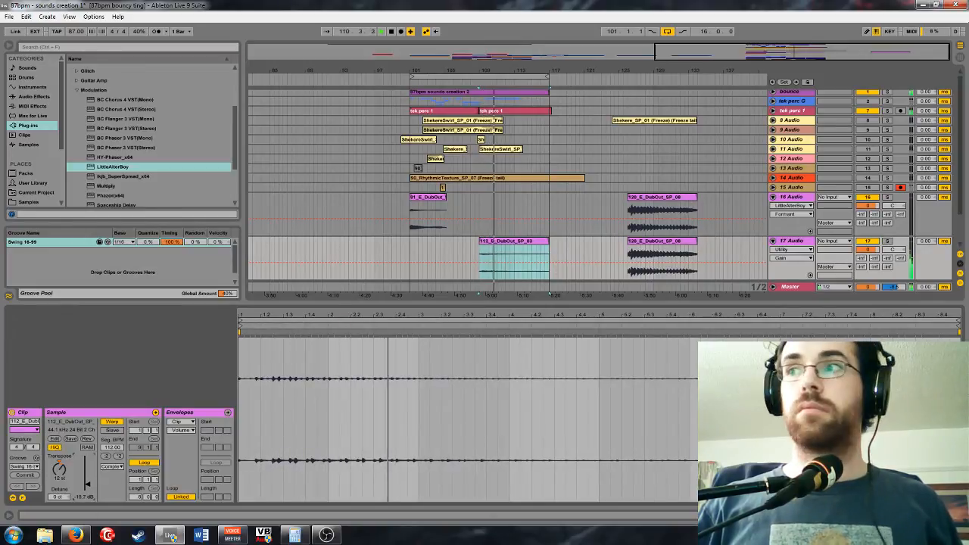
Raise the volume of the first chain in track 17's first Audio Effect Rack during playback
key("shift+Tab")
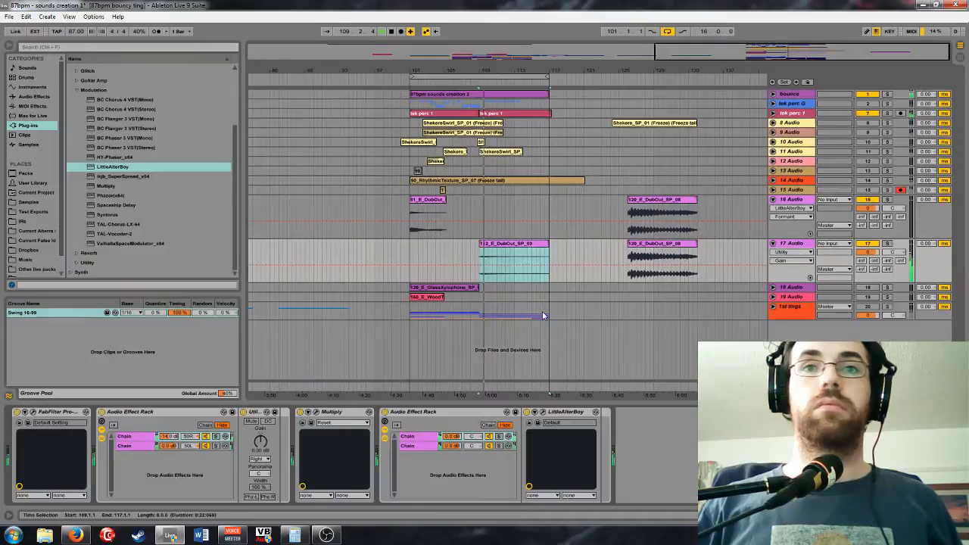
left_click(169, 437)
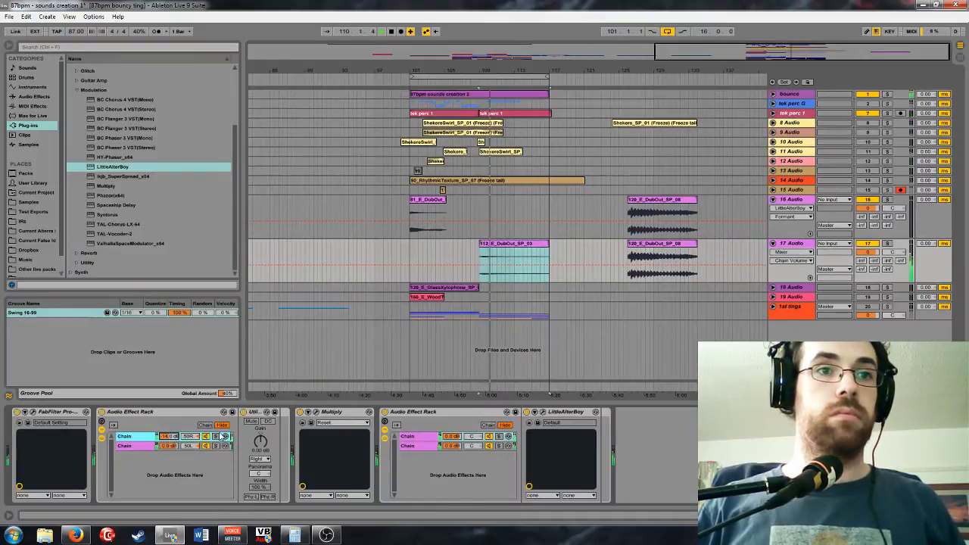
key("Up")
key("Up")
key("Up")
key("Up")
key("Up")
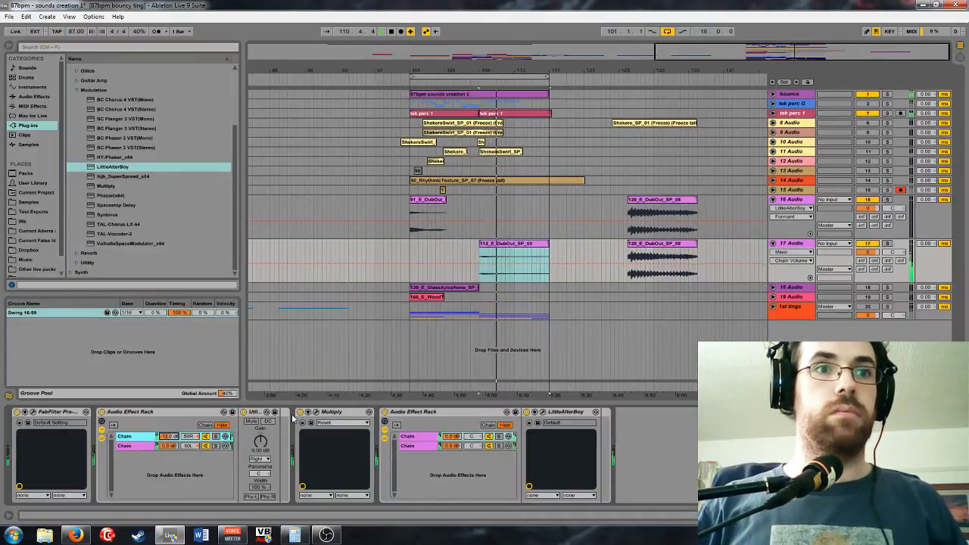
Set the first chain's volume in track 17's first Audio Effect Rack to -6 dB and check it in playback
key("Up")
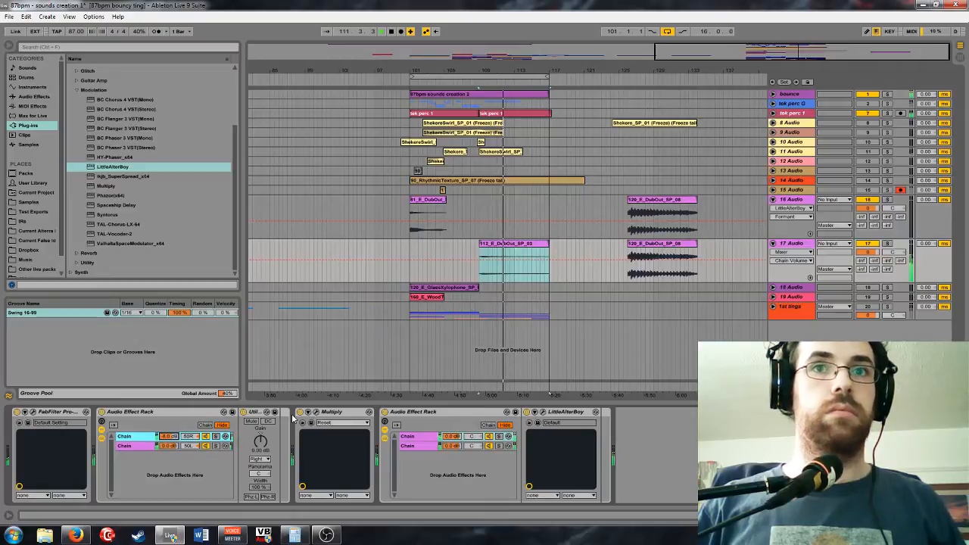
key("space")
key("space")
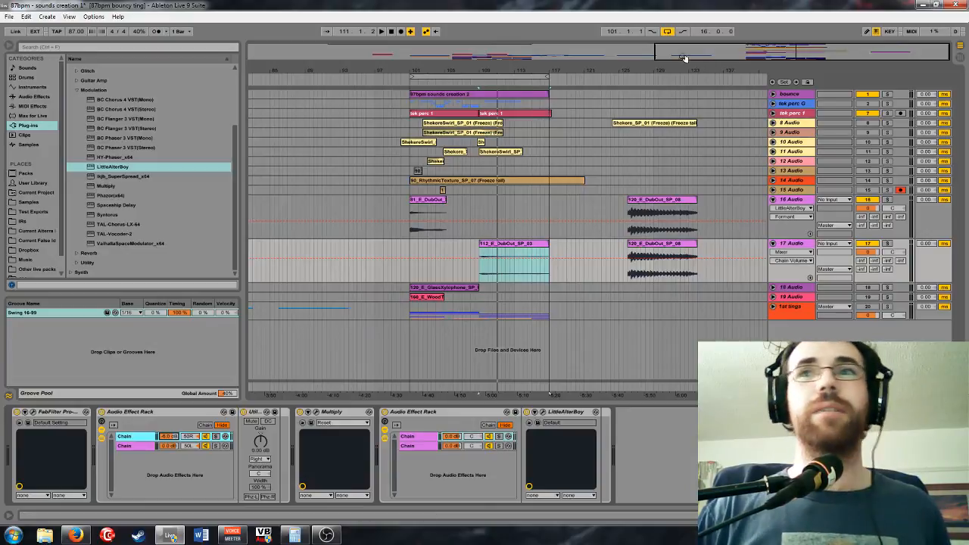
Play the arrangement from the start of track 17's 112_E_DubOut_SP_03 clip at bar 109
left_click_drag(795, 53, 822, 67)
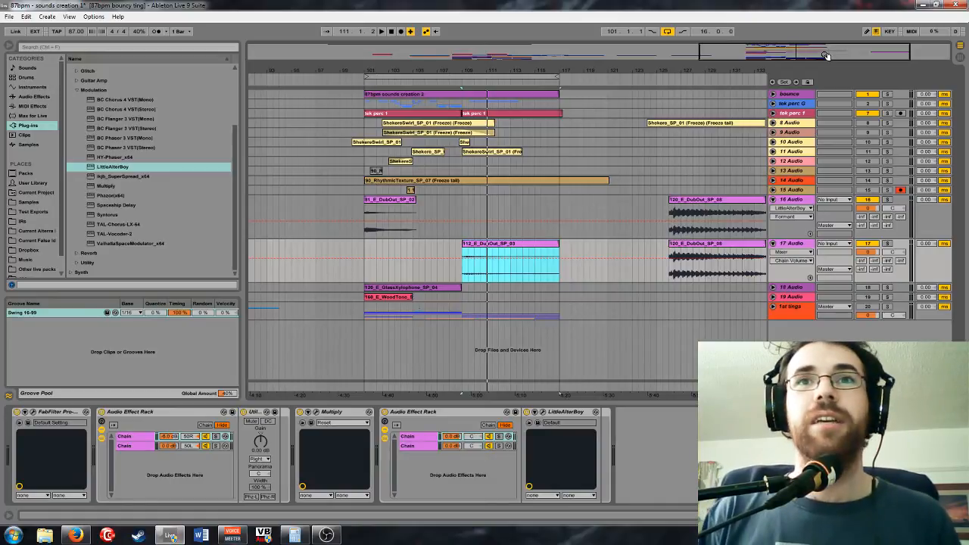
left_click_drag(826, 55, 810, 70)
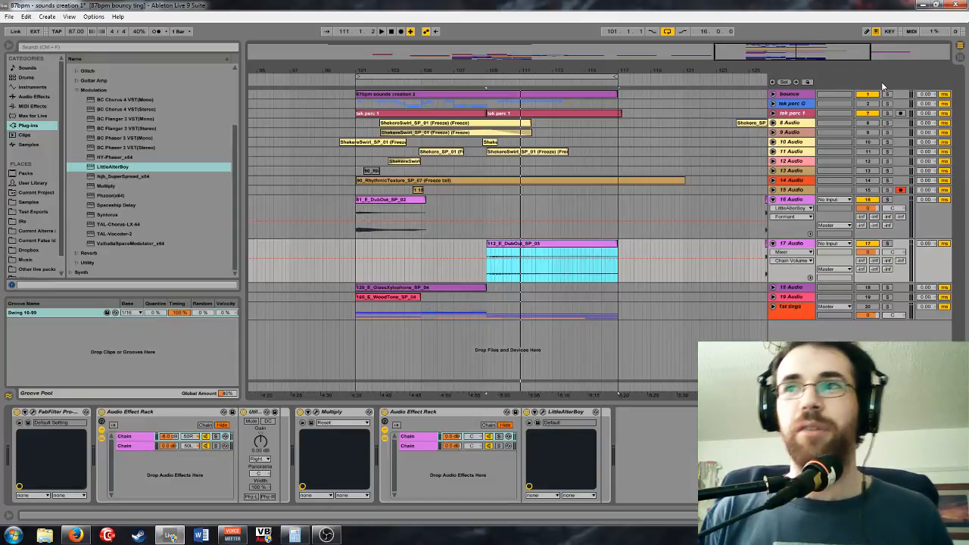
mouse_move(831, 52)
left_mouse_down()
mouse_move(823, 46)
mouse_move(830, 59)
left_mouse_up()
left_click_drag(763, 70, 805, 60)
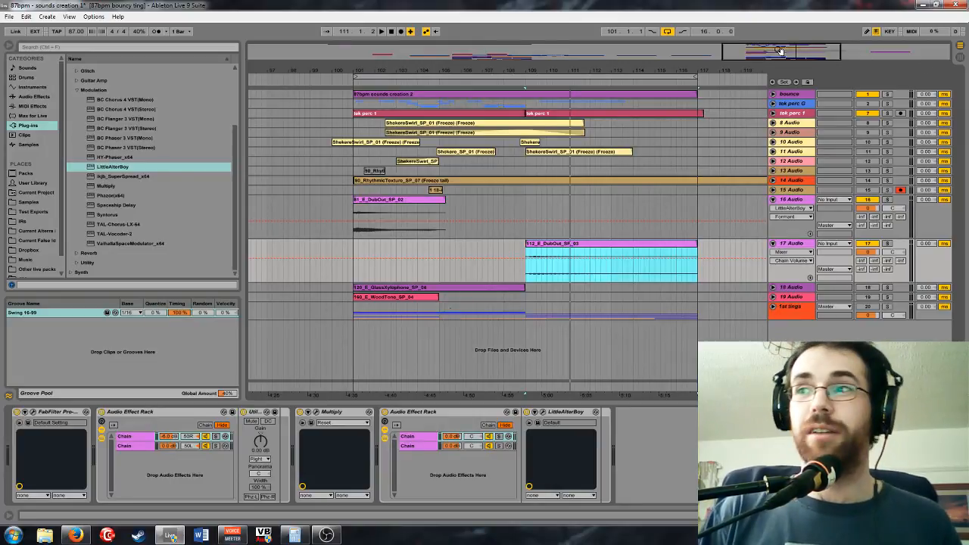
mouse_move(783, 52)
left_mouse_down()
mouse_move(809, 78)
mouse_move(781, 54)
mouse_move(789, 75)
left_mouse_up()
left_click(595, 258)
key("space")
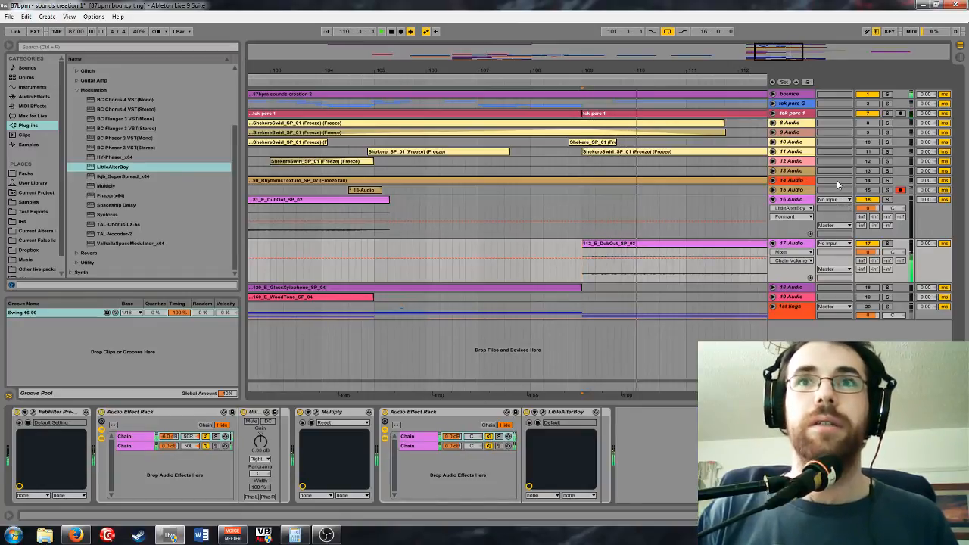
left_click_drag(778, 54, 786, 33)
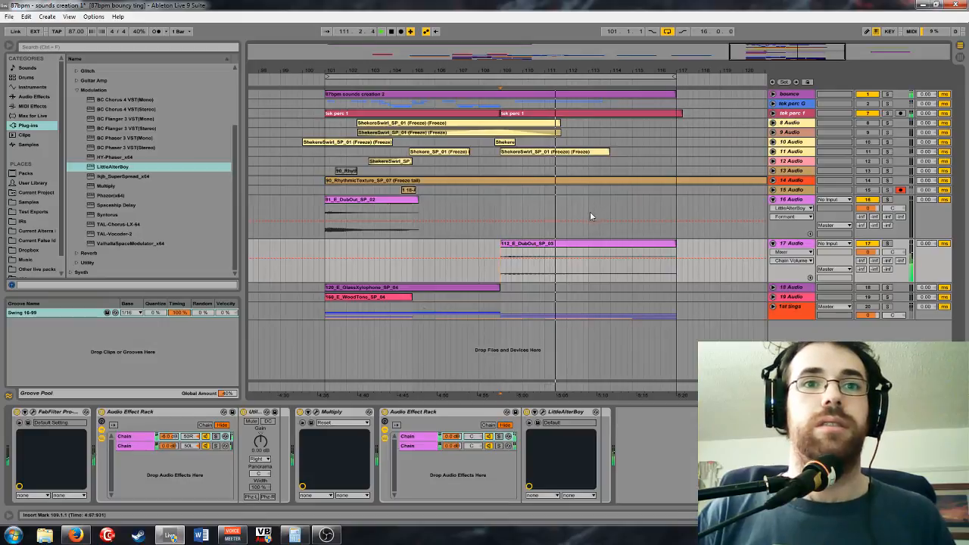
Compare playback with track 17's second Audio Effect Rack switched off and back on
left_click(385, 412)
key("space")
key("space")
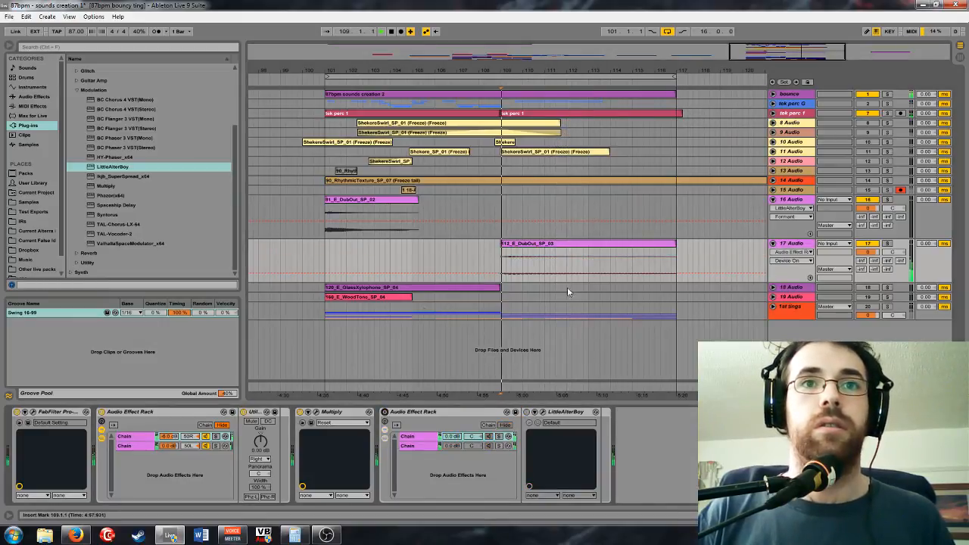
left_click(386, 412)
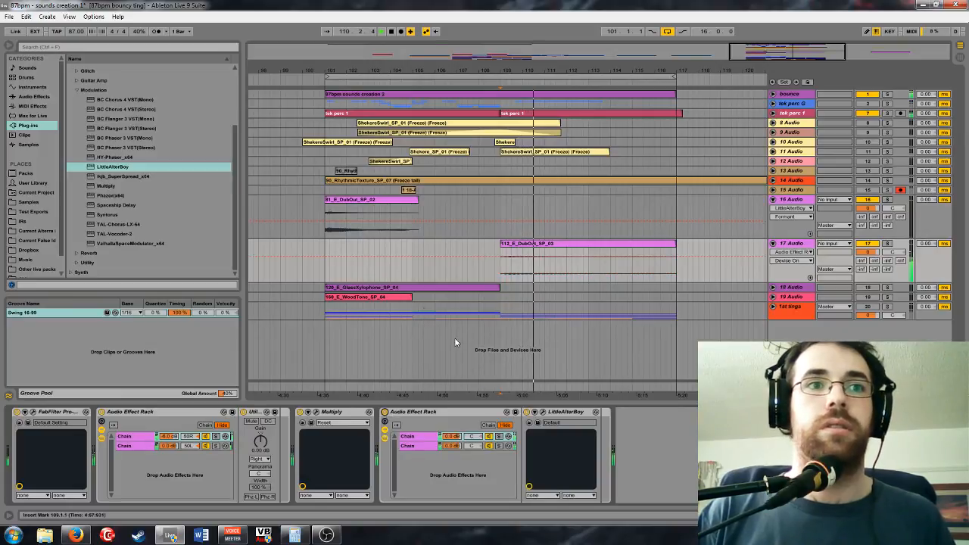
Remove the duplicate 120_E_DubOut_SP_08 clip, keeping one copy on track 16 moved earlier to about bar 120
left_click_drag(753, 68, 566, 50)
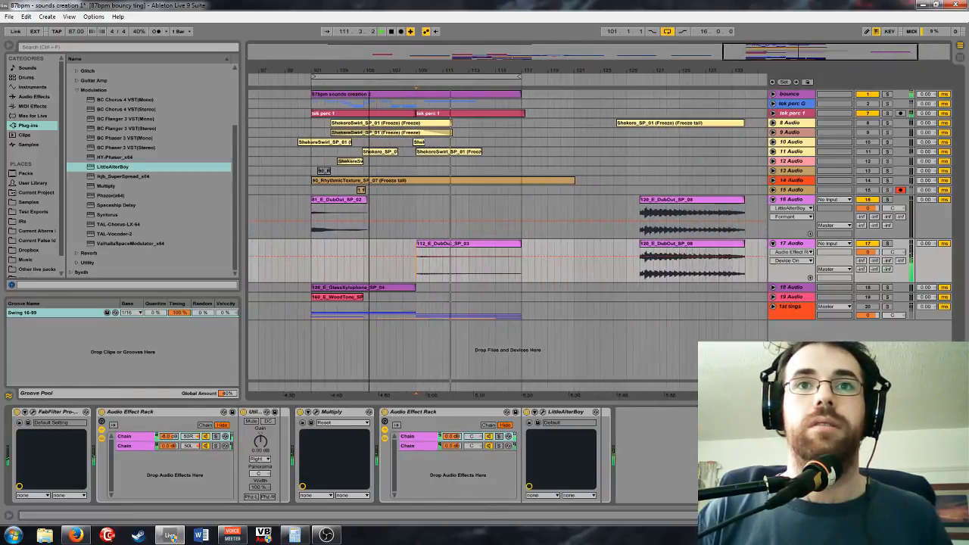
left_click(665, 199)
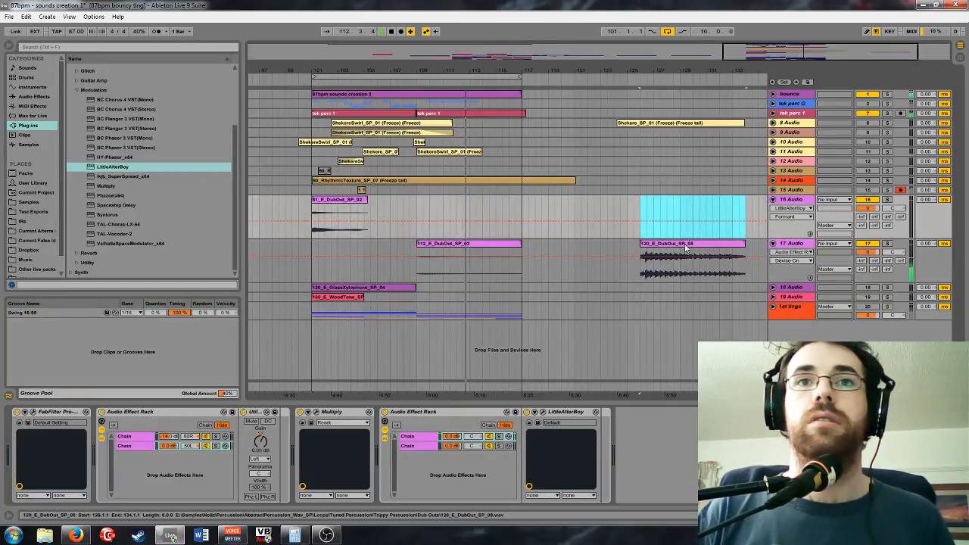
left_click_drag(685, 220, 613, 218)
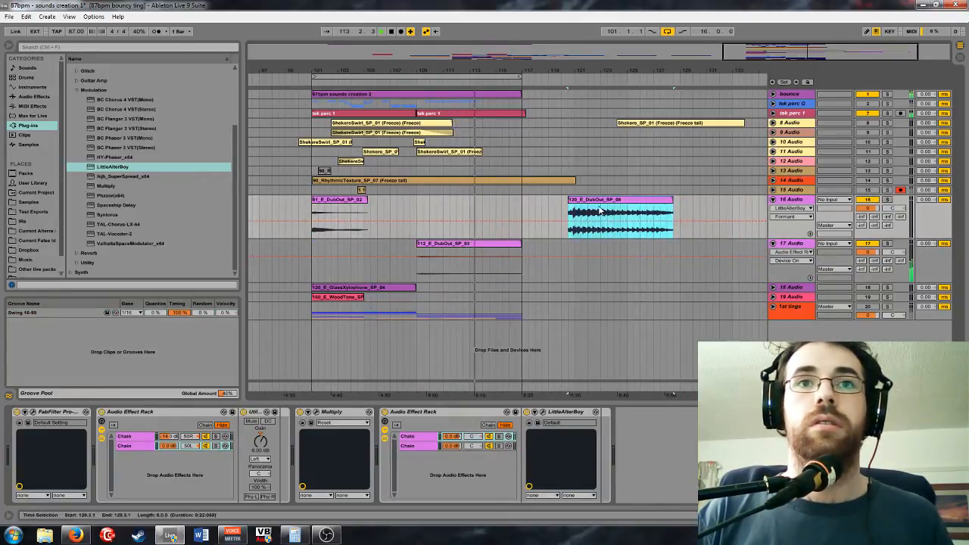
Lower the gain of track 16's 120_E_DubOut_SP_08 clip to about -9 dB and set its warp mode to Complex
double_click(603, 200)
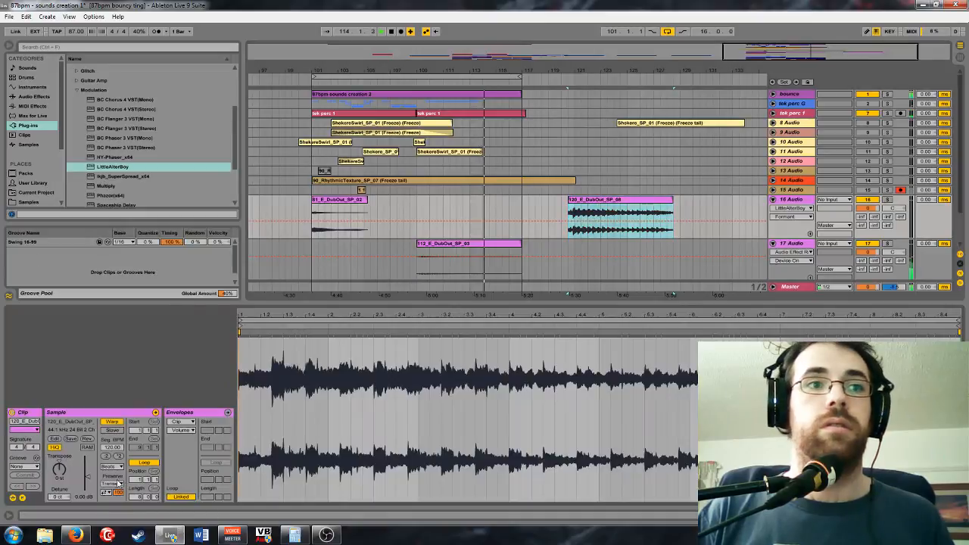
left_click_drag(89, 477, 98, 480)
left_click(111, 467)
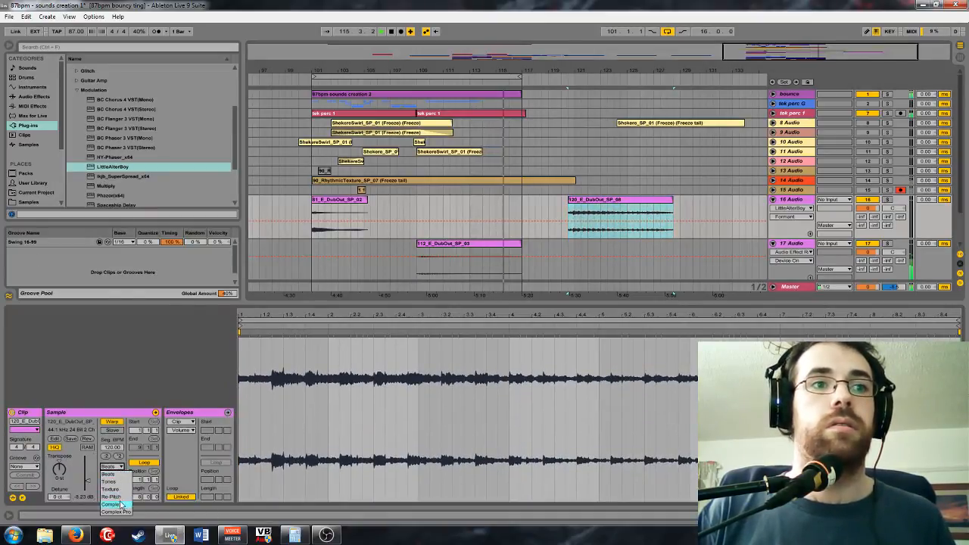
left_click(114, 498)
Move the 120_E_DubOut_SP_08 clip to bar 109 and lower its gain to about -13 dB
left_click_drag(615, 208, 464, 209)
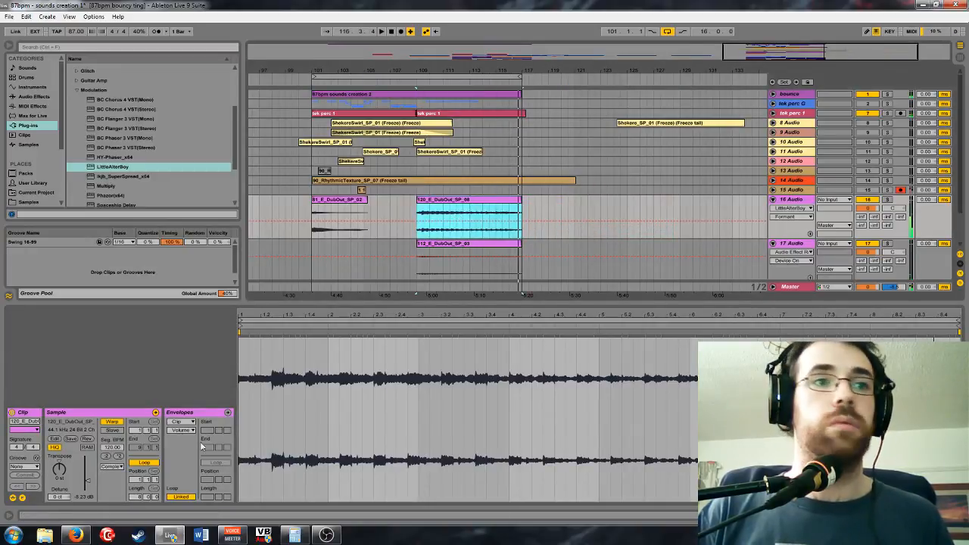
left_click_drag(92, 483, 89, 485)
Insert an audio track below track 16, move the 120_E_DubOut_SP_08 clip onto it at bar 101 and start playback
right_click(792, 201)
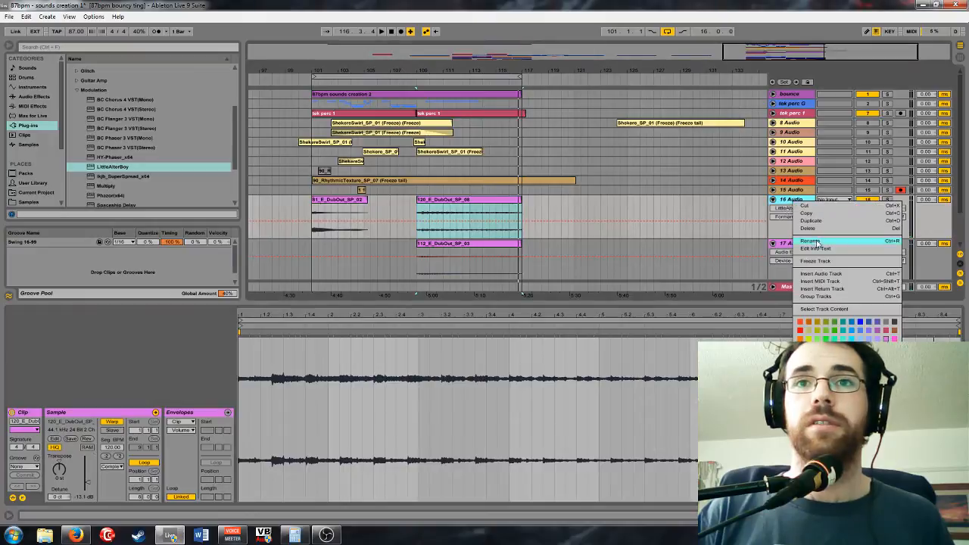
left_click(818, 273)
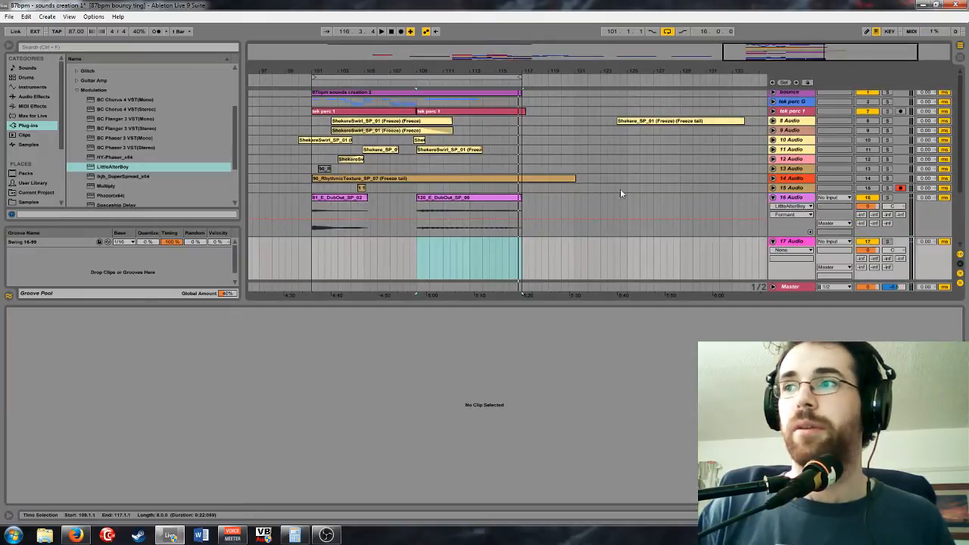
left_click_drag(449, 198, 344, 265)
key("space")
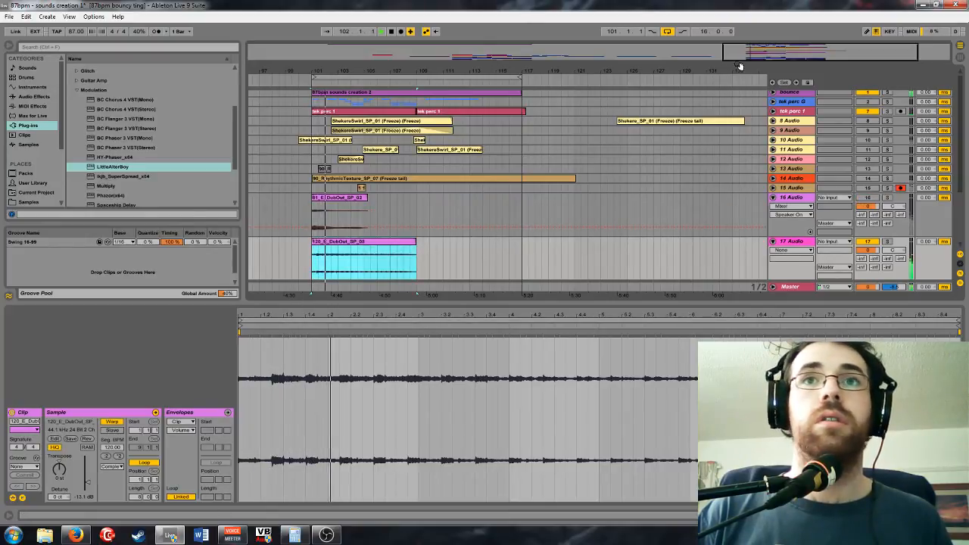
Apply the Swing 16-99 groove to the 120_E_DubOut_SP_08 clip on the new track 17
left_click_drag(739, 63, 732, 106)
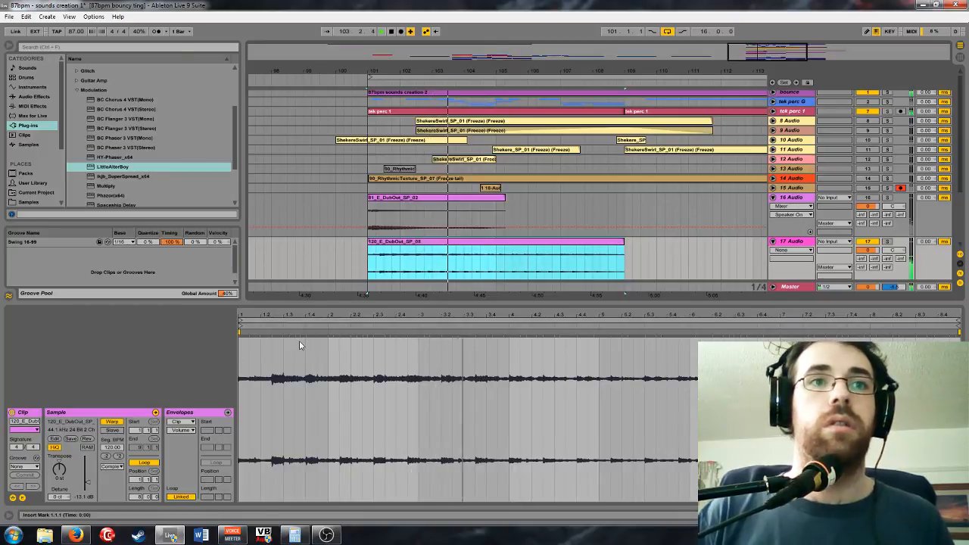
left_click(68, 243)
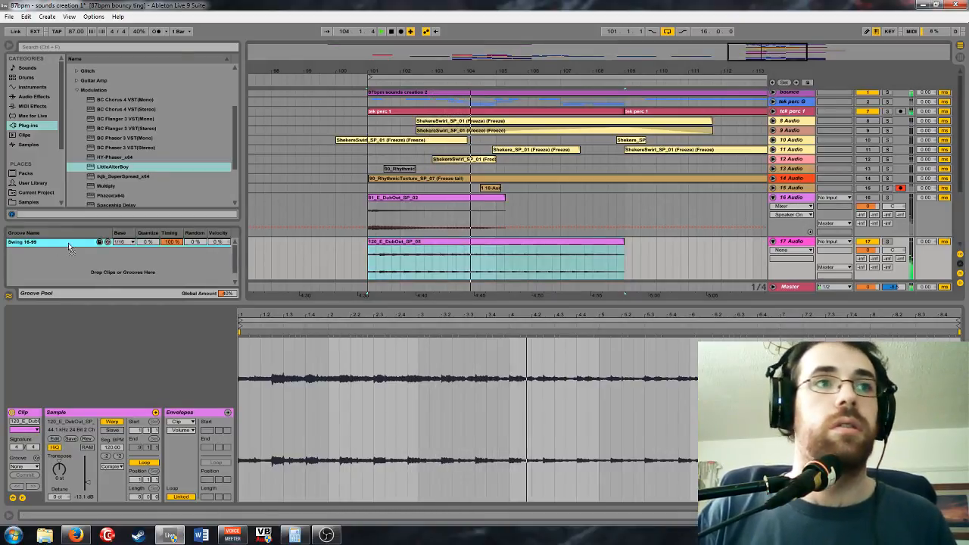
left_click_drag(69, 244, 377, 258)
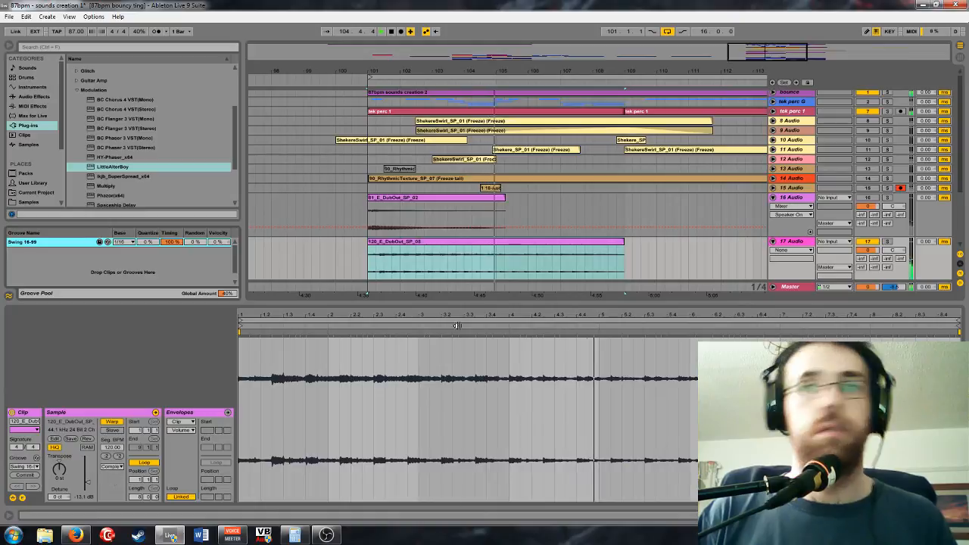
left_click(441, 275)
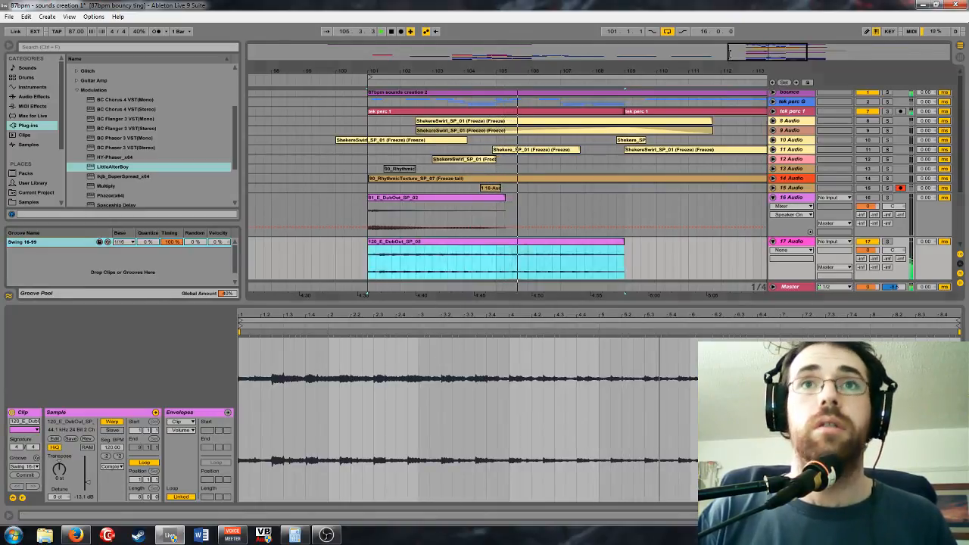
Set the 120_E_DubOut_SP_08 clip's warp mode to Complex Pro and lower its formants to about 61
left_click_drag(730, 54, 709, 53)
left_click_drag(383, 371, 458, 444)
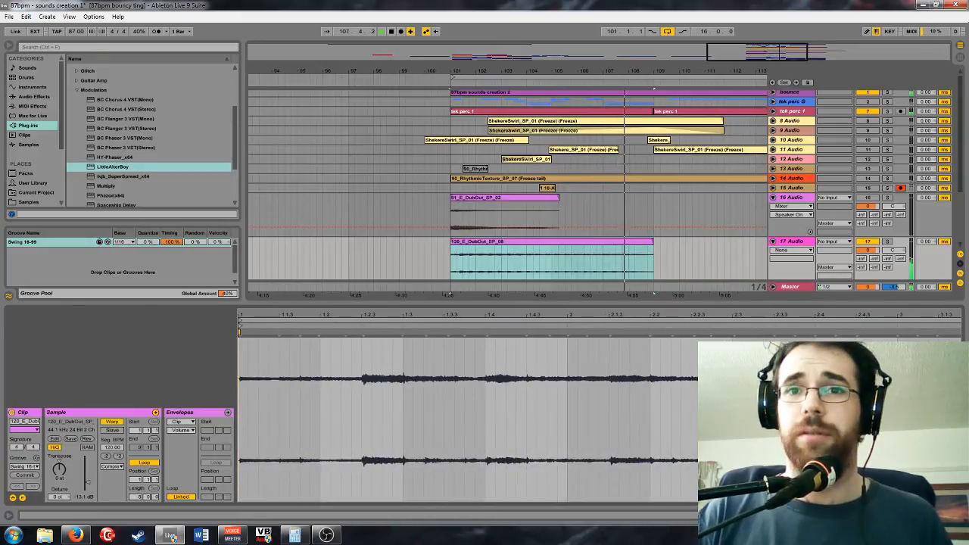
left_click_drag(457, 444, 457, 378)
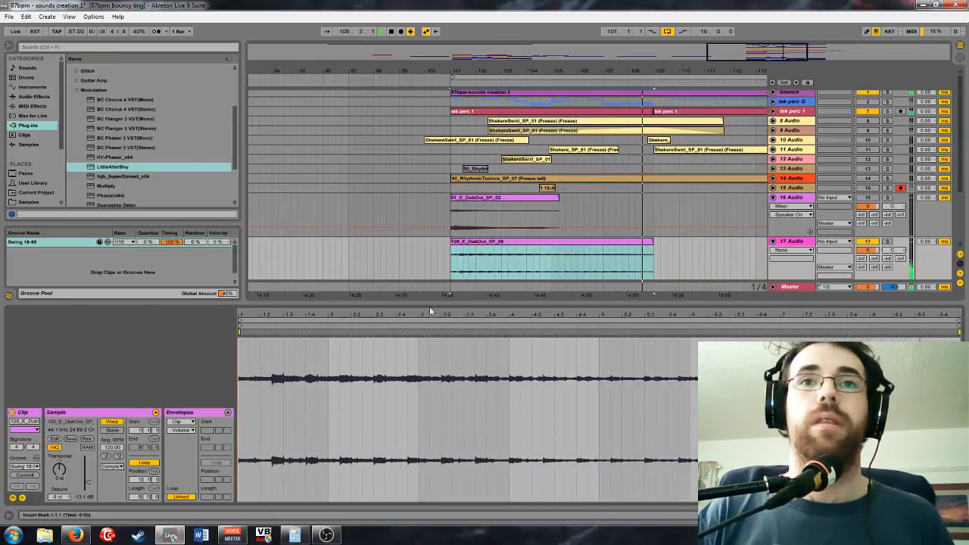
left_click(119, 467)
left_click(121, 506)
left_click(117, 468)
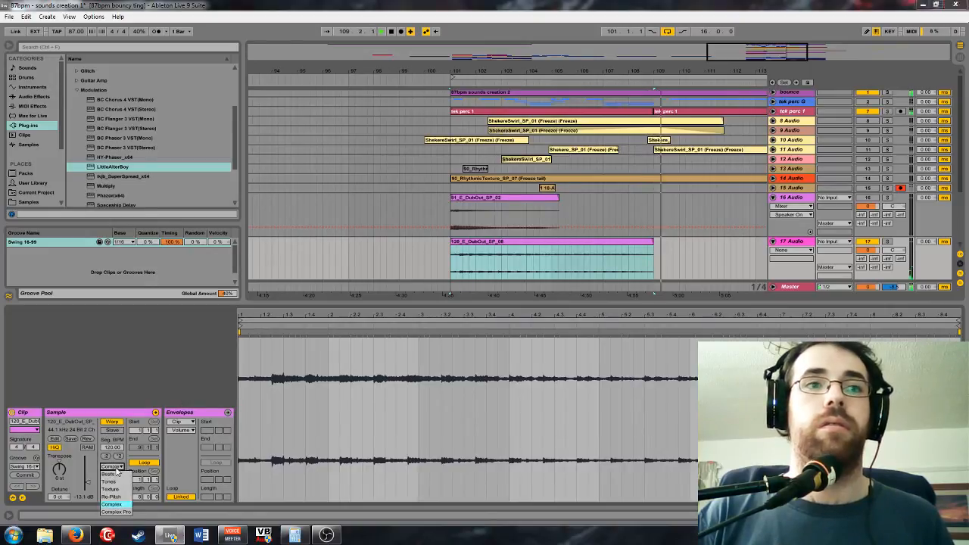
left_click(116, 512)
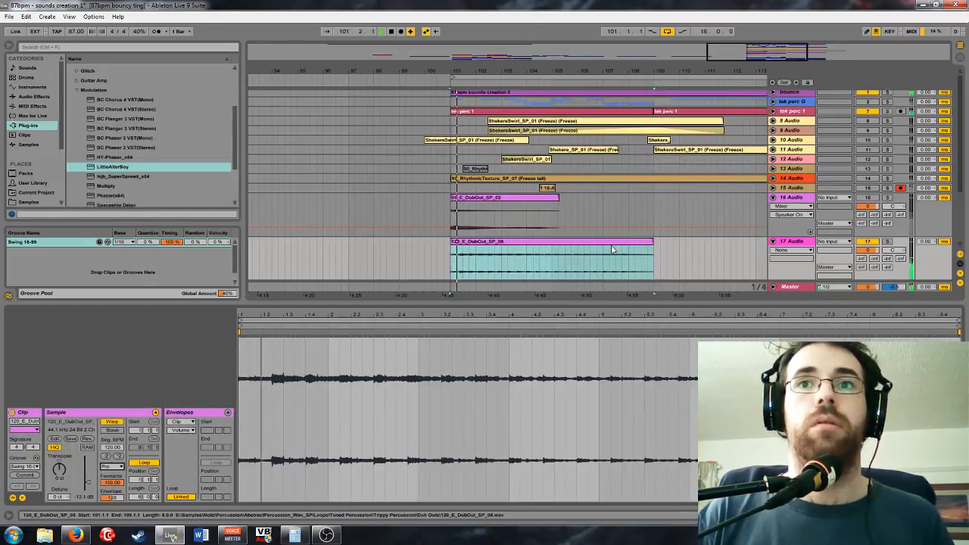
left_click_drag(113, 482, 112, 502)
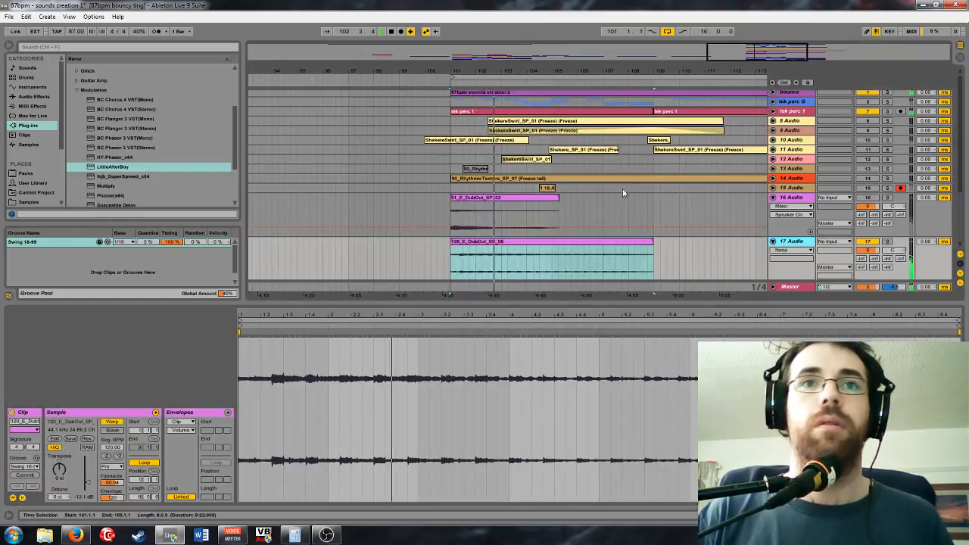
Load the FabFilter Pro-Q 2 equalizer plug-in onto the new track 17
left_click(76, 90)
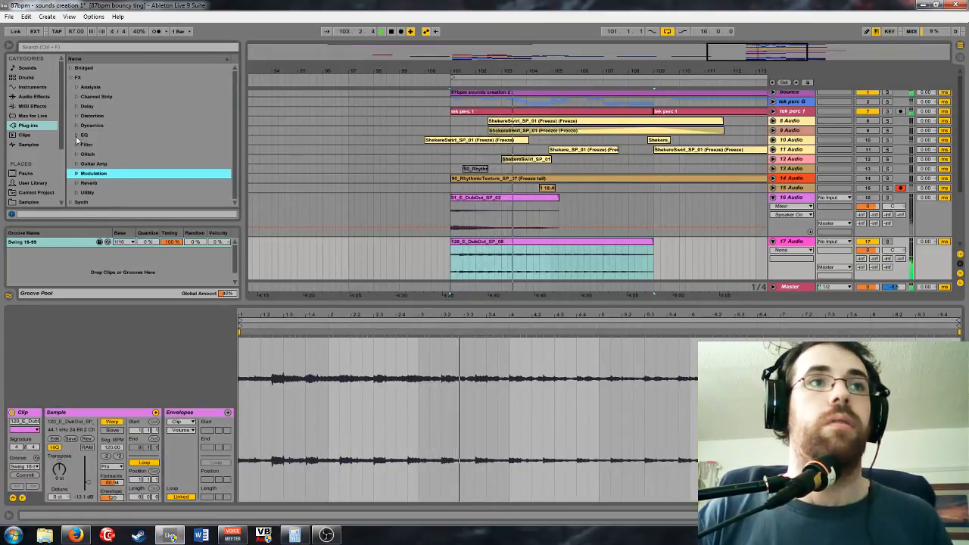
left_click(77, 135)
double_click(116, 163)
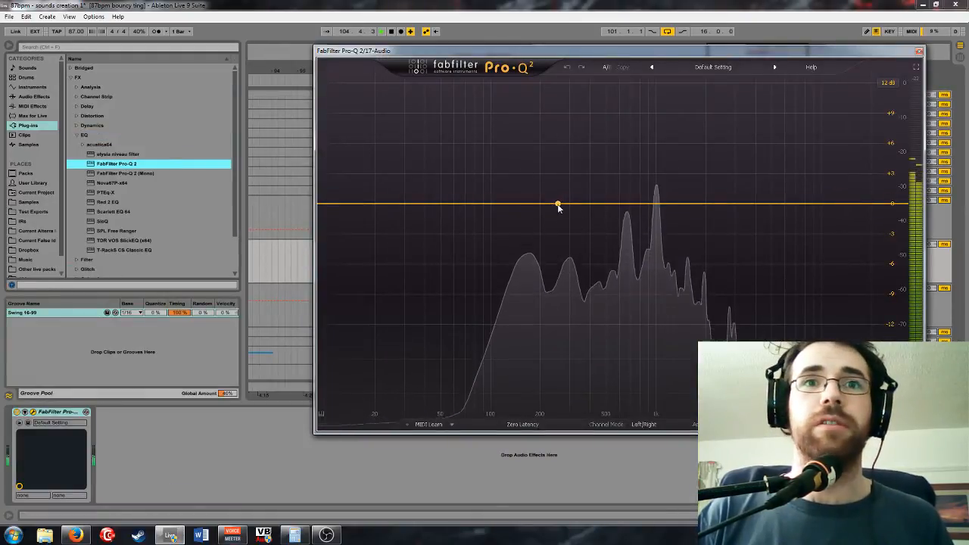
Add a low shelf band at about 360 Hz with about -7.6 dB gain in track 17's Pro-Q 2, then close the equalizer
left_click(558, 206)
left_click(467, 369)
left_click(467, 391)
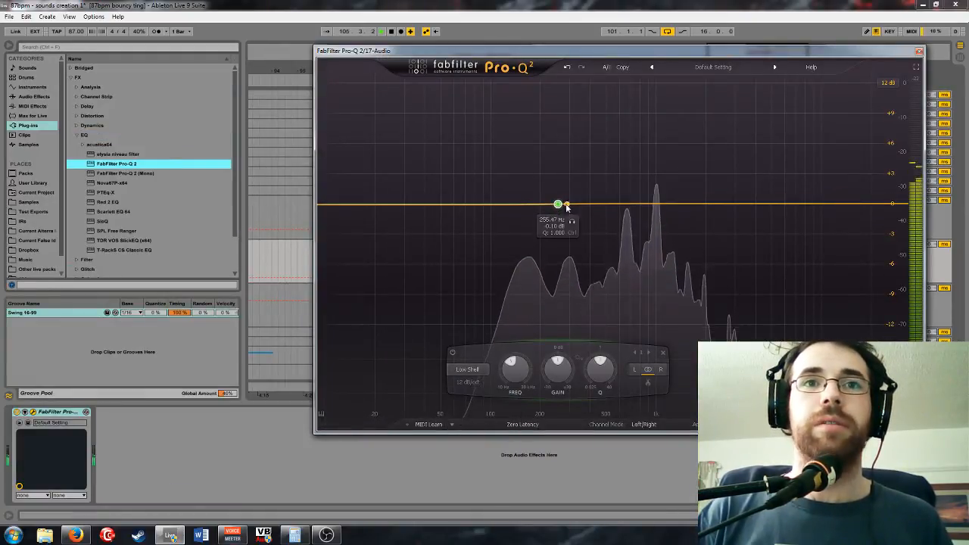
left_click_drag(566, 206, 583, 256)
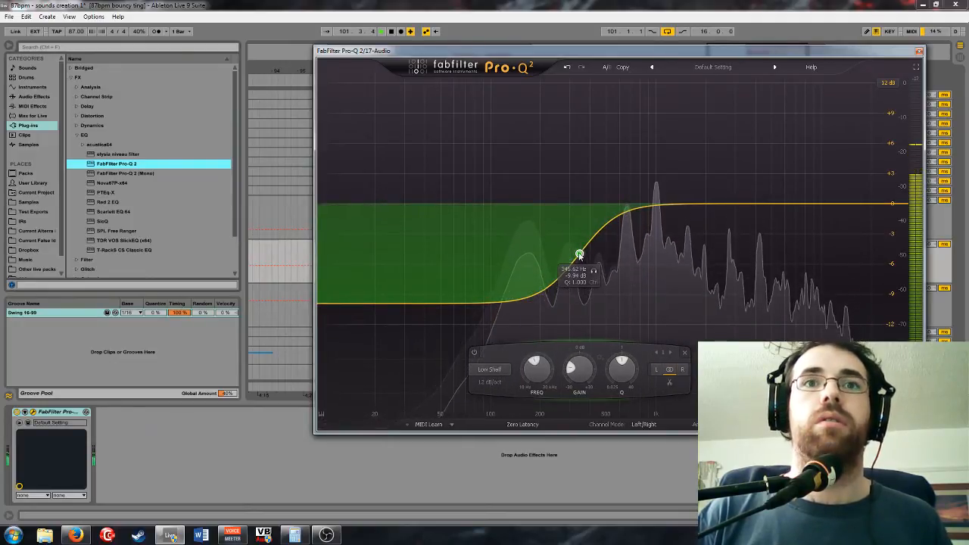
left_click_drag(579, 255, 582, 243)
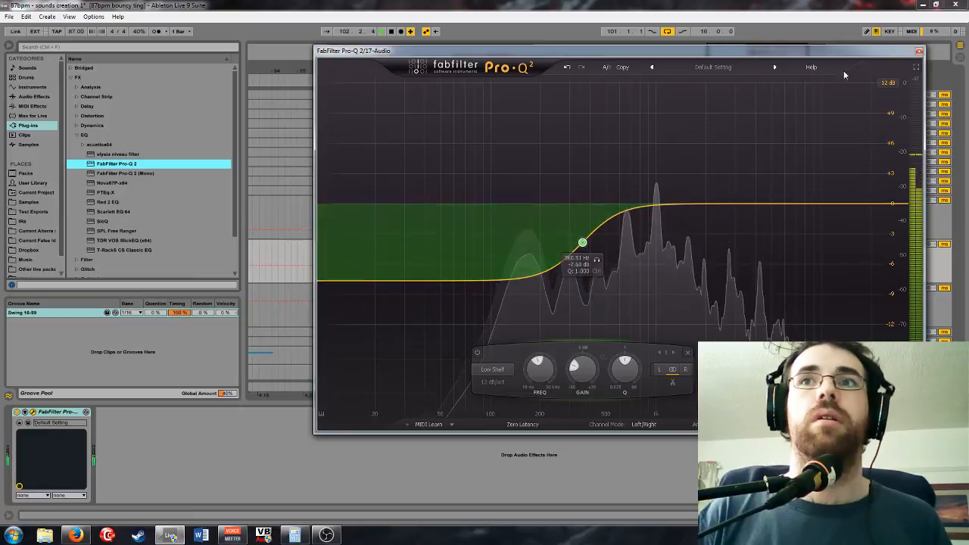
left_click(919, 51)
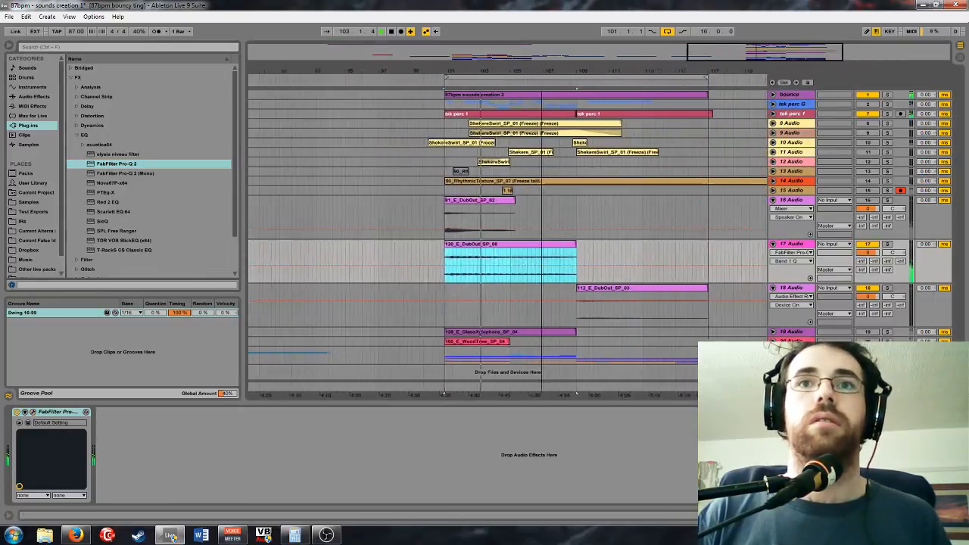
left_click_drag(776, 54, 783, 53)
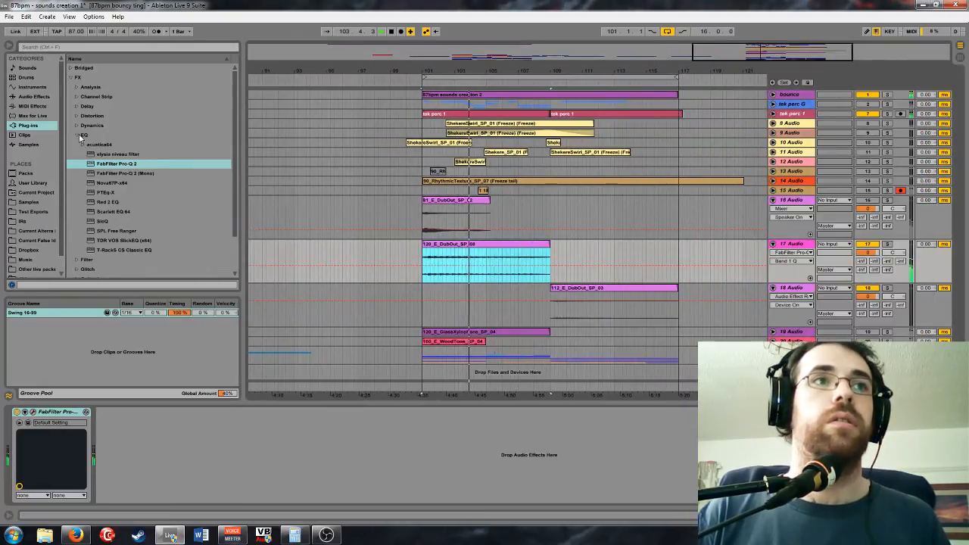
left_click(79, 135)
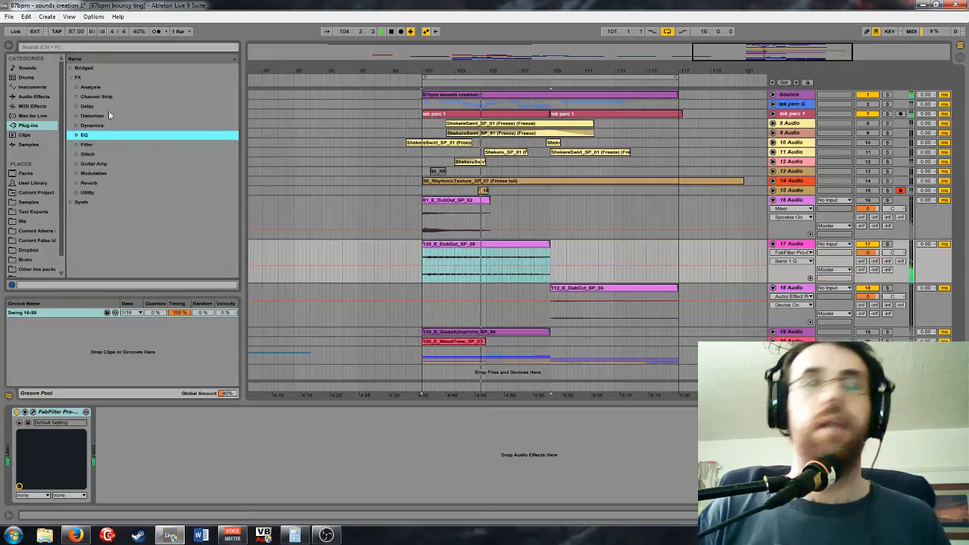
Load the BC Flanger 3 VST(Stereo) plug-in onto track 17 and loop playback over the 120_E_DubOut_SP_08 clip
left_click(77, 173)
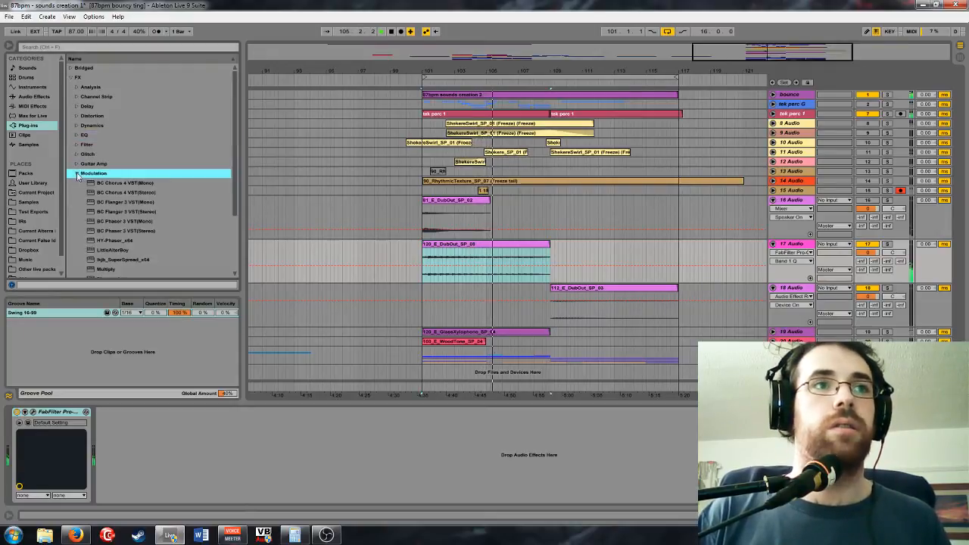
scroll(166, 230, "down", 3)
left_click_drag(121, 162, 196, 447)
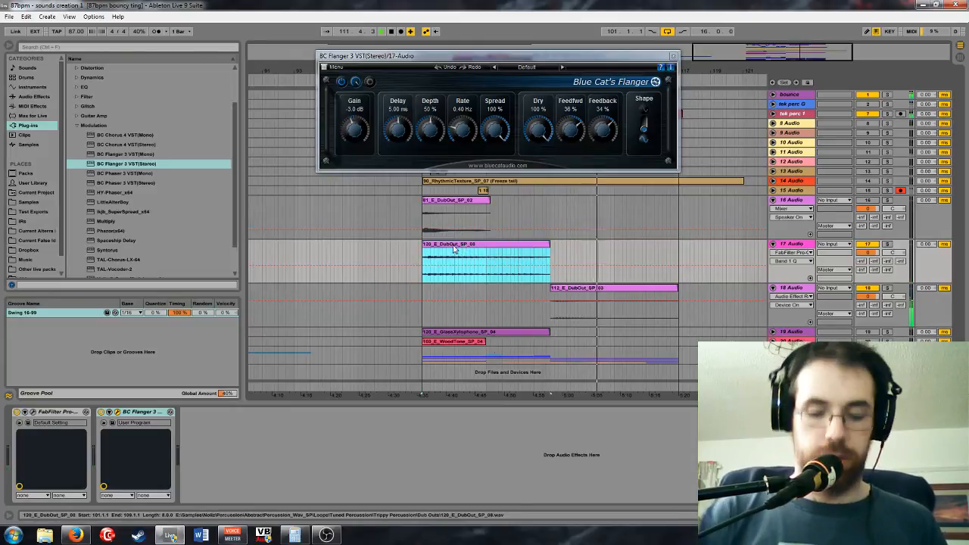
key("ctrl+l")
key("space")
key("space")
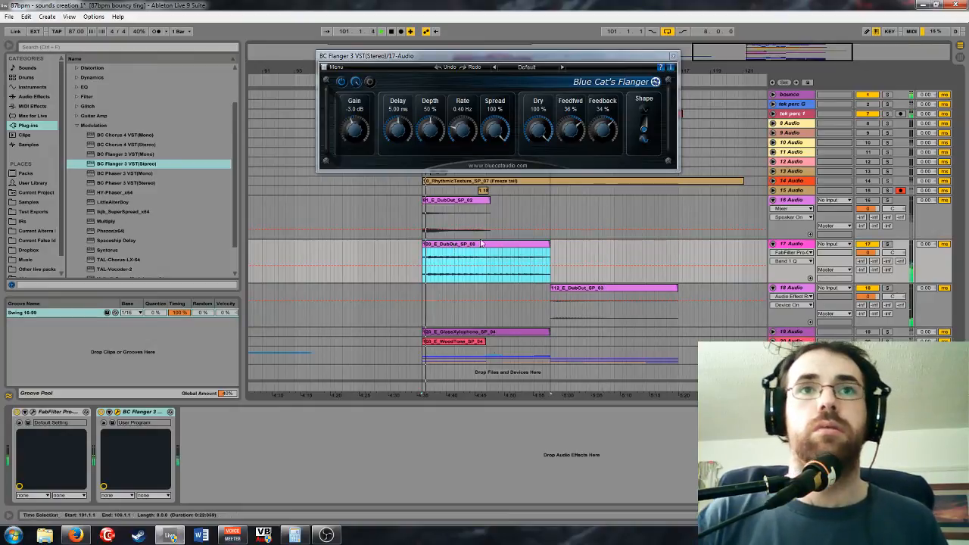
Set the flanger's rate to about 0.19 Hz, depth 65%, spread 98%, delay about 7.8 ms and gain 0 dB
left_click_drag(571, 144, 584, 134)
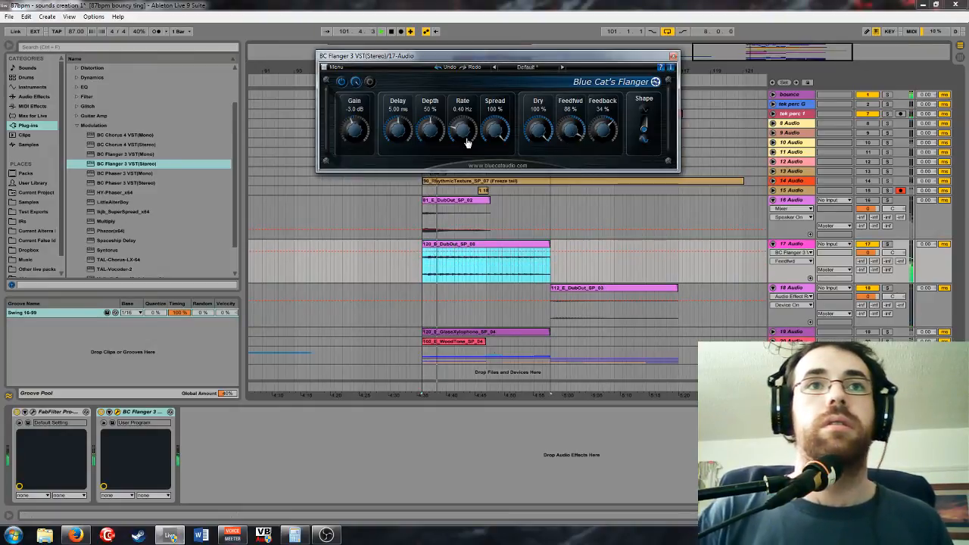
mouse_move(467, 143)
left_mouse_down()
mouse_move(441, 130)
mouse_move(461, 139)
left_mouse_up()
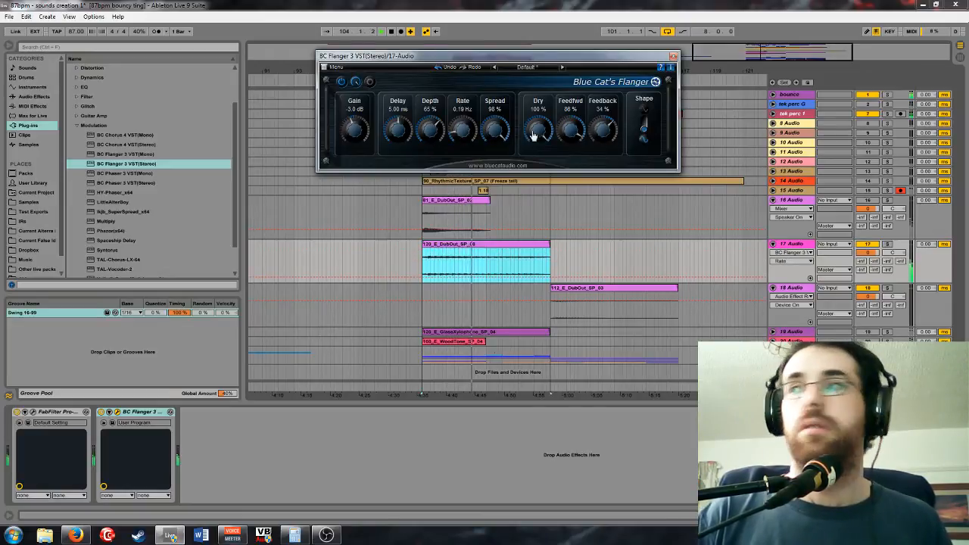
left_click_drag(394, 135, 418, 123)
left_click_drag(363, 137, 369, 132)
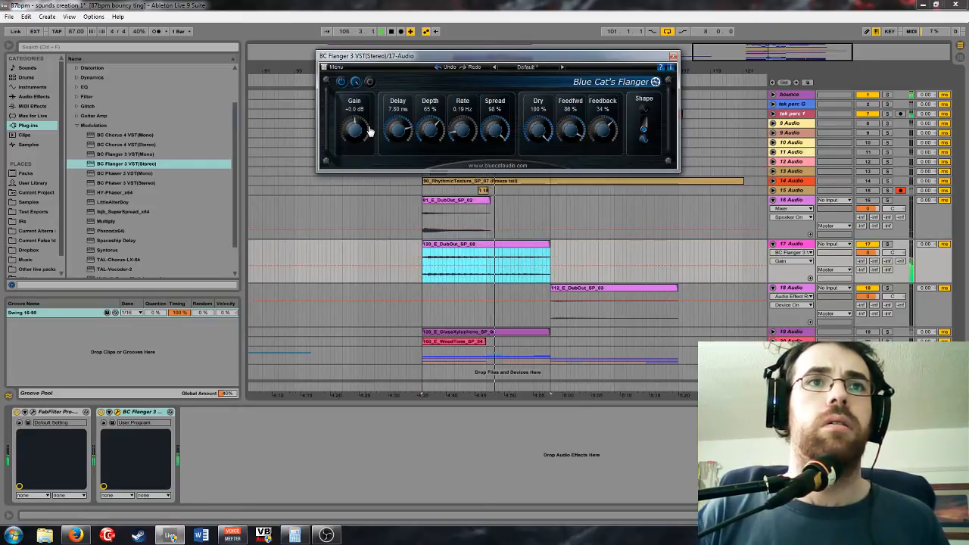
Set the flanger's dry level to 100%, feedforward to about 32% and feedback to about 29%, and close the plug-in
left_click_drag(570, 132, 559, 161)
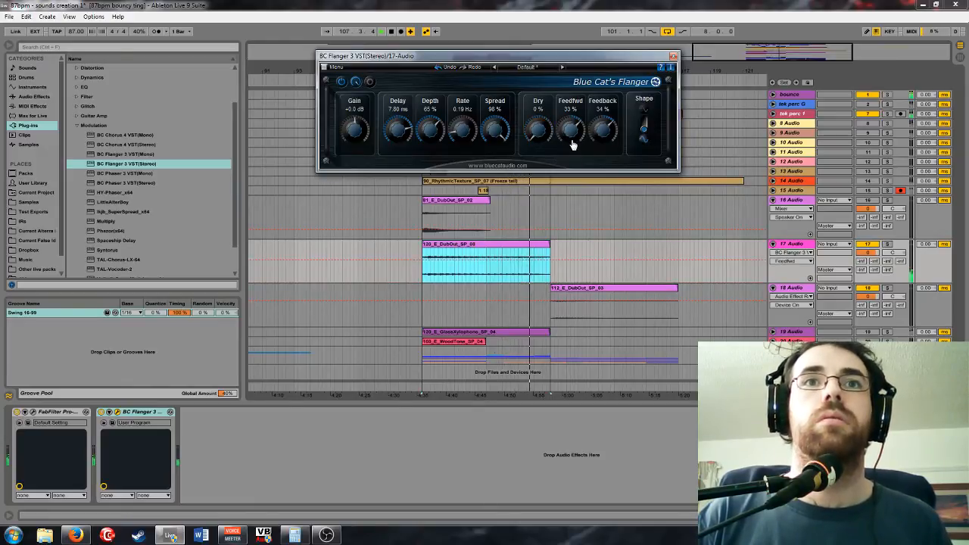
left_click_drag(573, 145, 579, 134)
left_click_drag(603, 140, 605, 136)
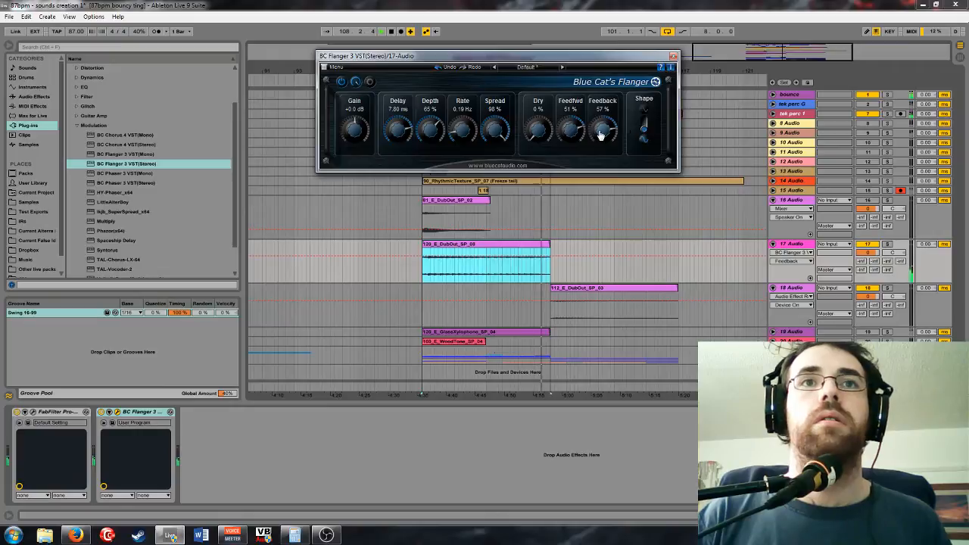
left_click_drag(602, 134, 548, 67)
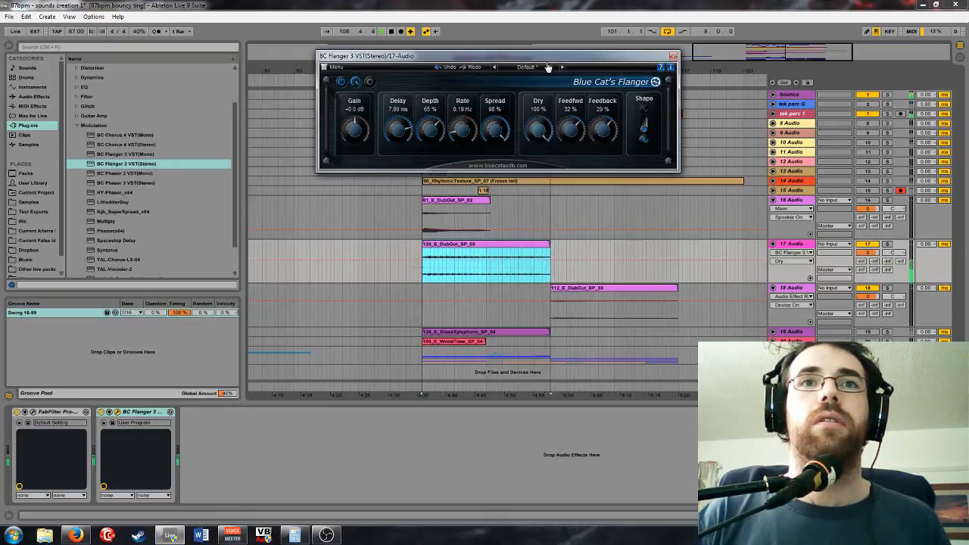
left_click(674, 56)
Load the FabFilter Saturn distortion plug-in after the flanger on track 17
left_click(76, 125)
left_click(77, 106)
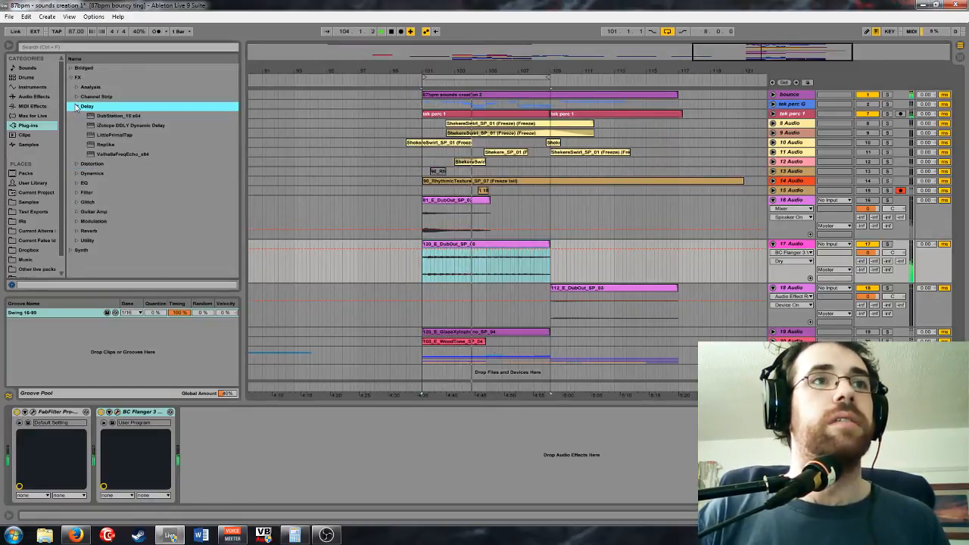
left_click(77, 106)
left_click(77, 116)
double_click(114, 143)
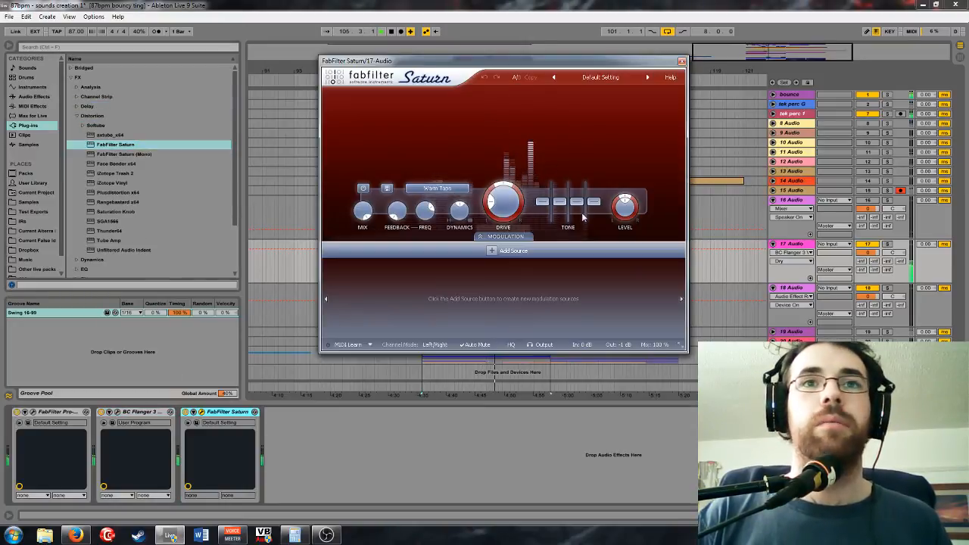
Raise Saturn's treble slightly, increase its drive and lower the overall mix to about 47%, then stop playback and close the plug-in
left_click_drag(580, 202, 580, 198)
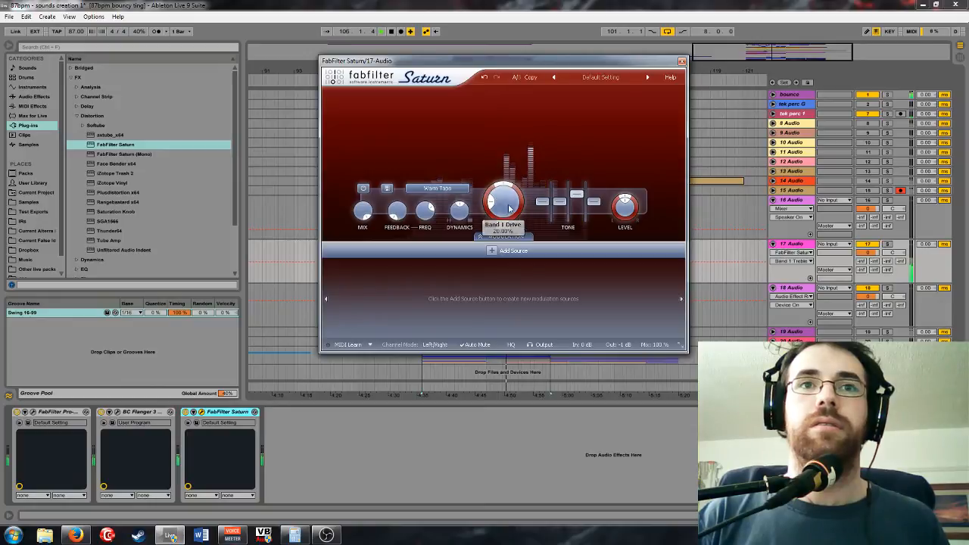
left_click_drag(504, 203, 527, 126)
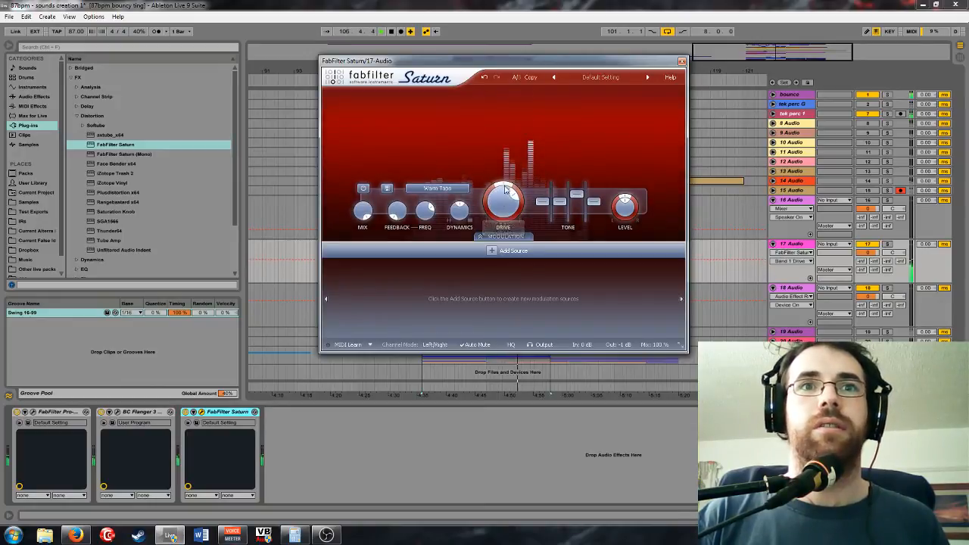
left_click_drag(655, 345, 638, 367)
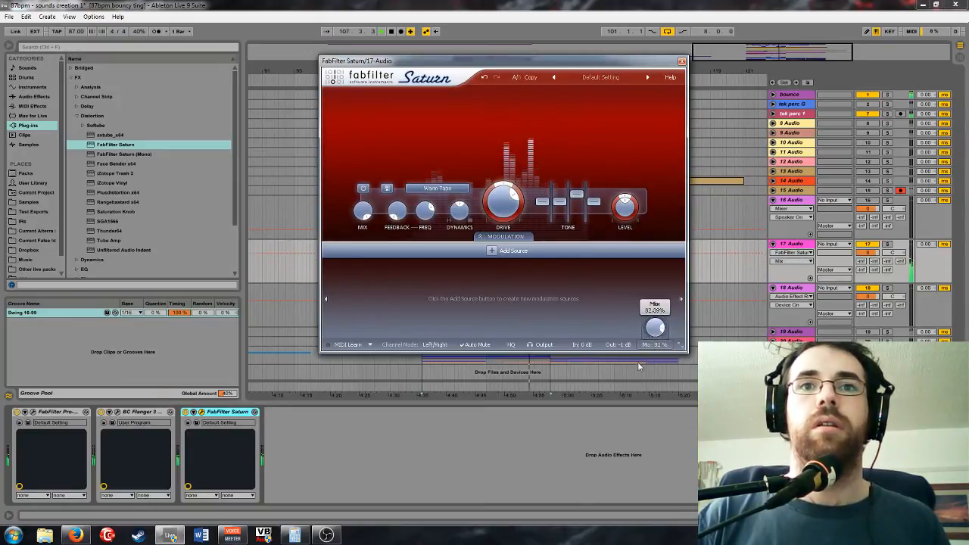
left_click_drag(627, 405, 623, 427)
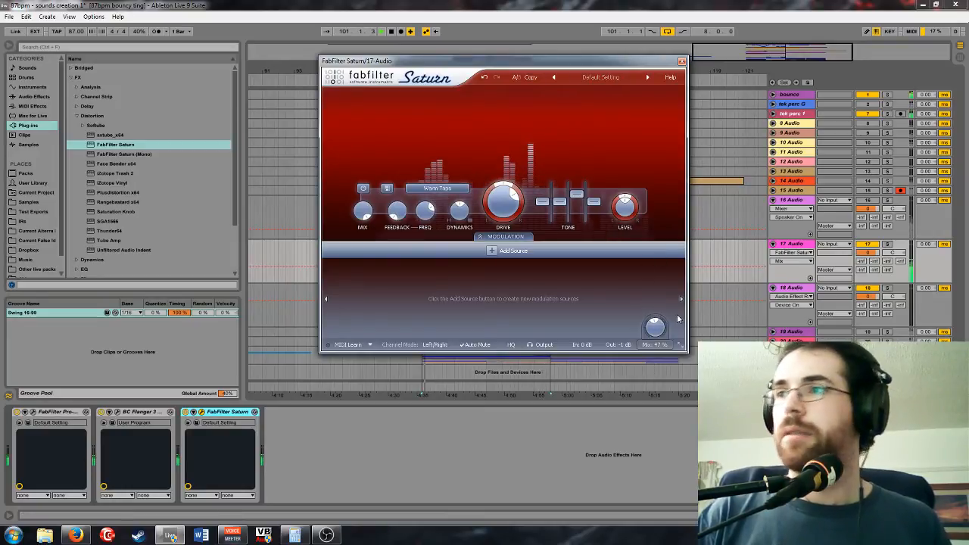
left_click(647, 453)
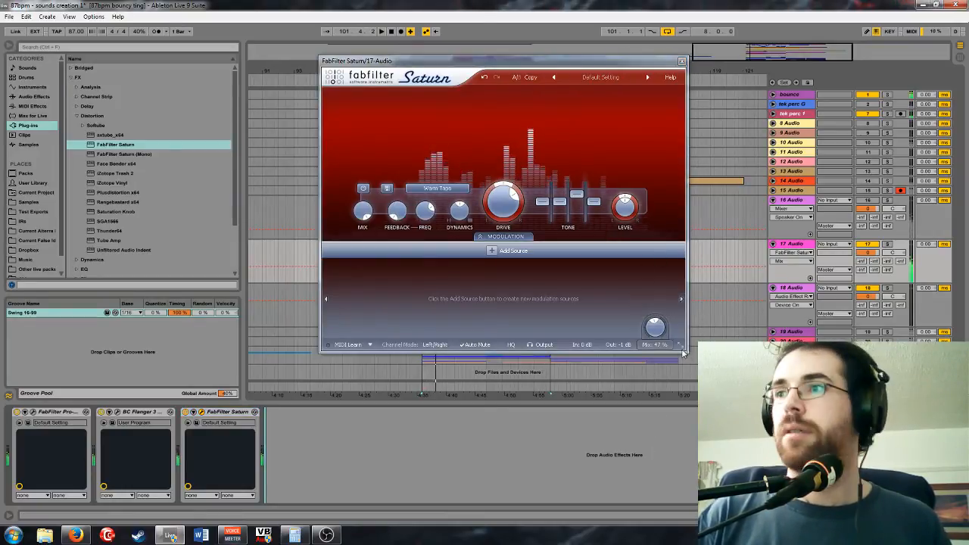
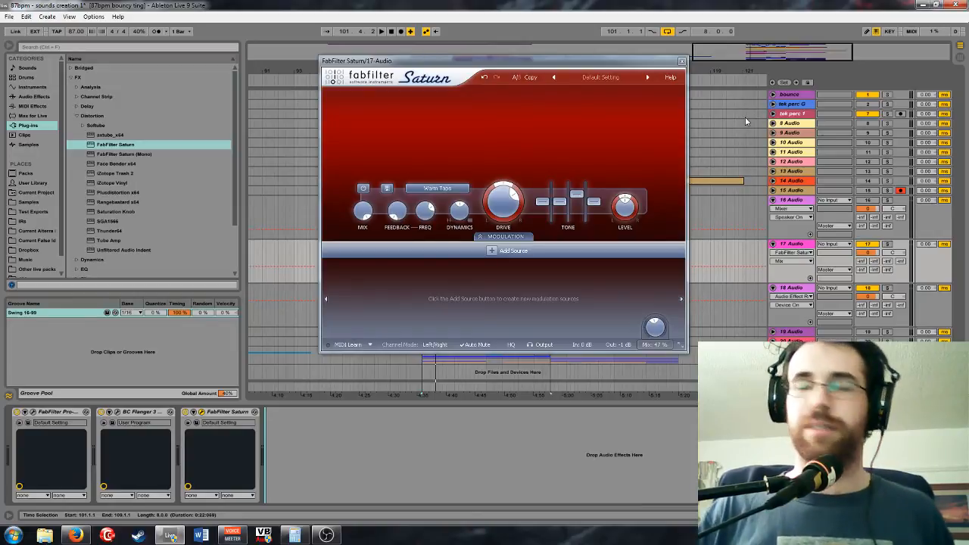
left_click(682, 62)
mouse_move(759, 60)
left_mouse_down()
mouse_move(750, 51)
mouse_move(766, 50)
mouse_move(769, 62)
left_mouse_up()
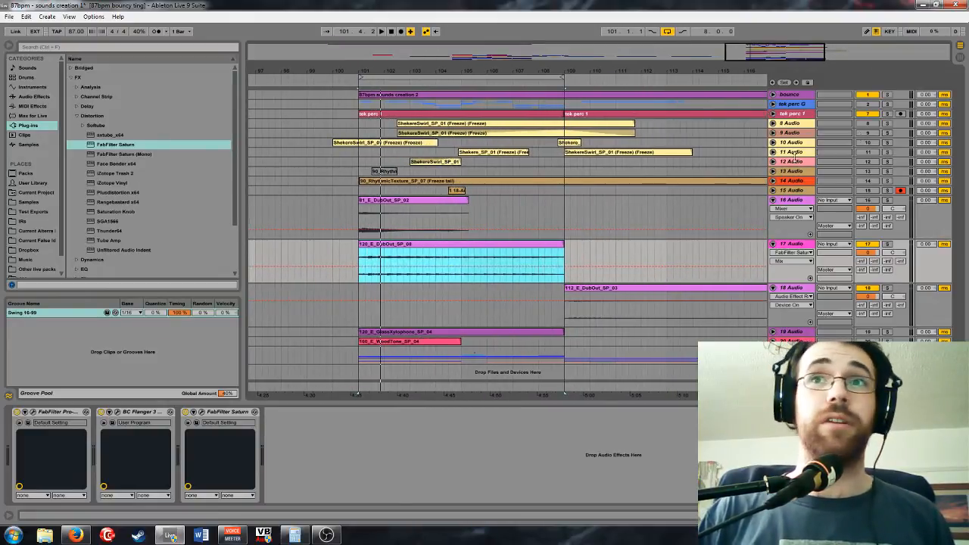
left_click_drag(777, 50, 777, 62)
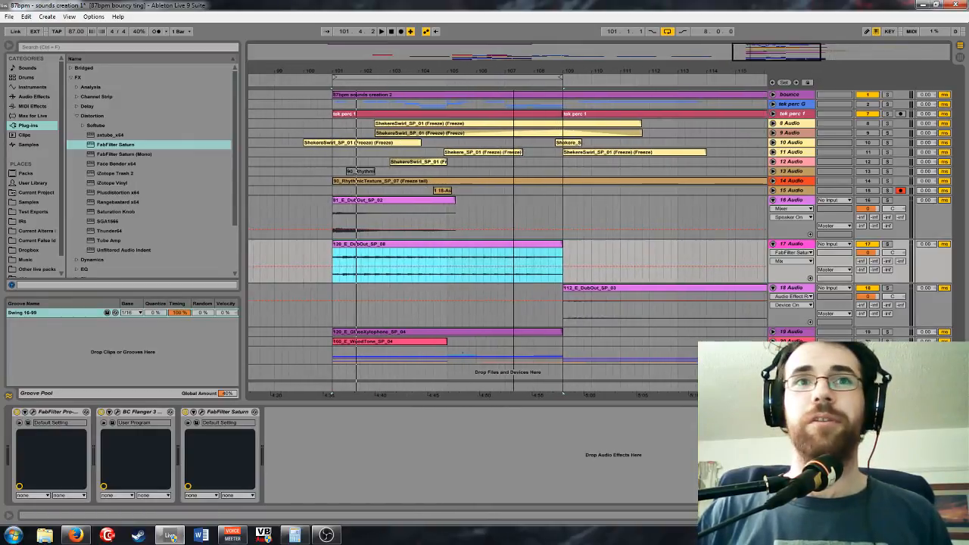
left_click_drag(836, 60, 795, 57)
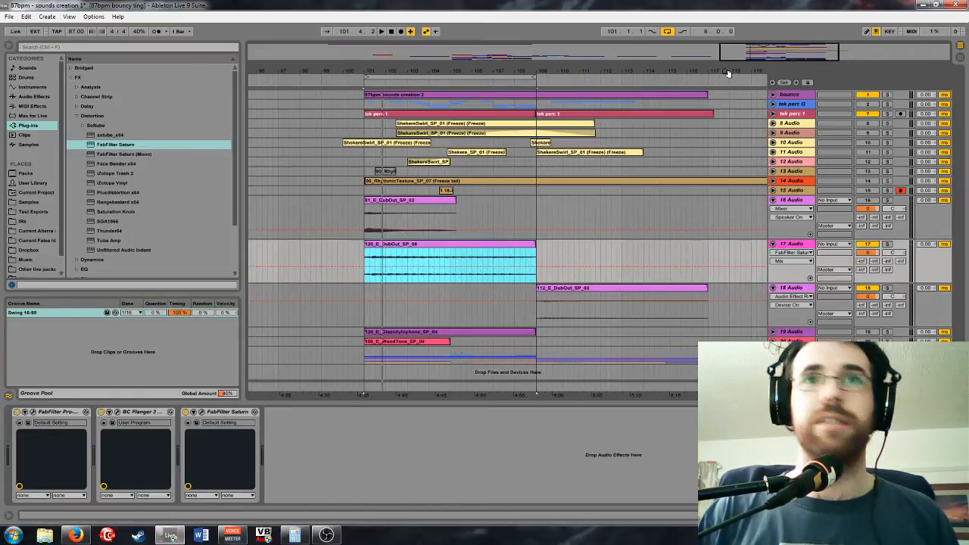
left_click_drag(449, 71, 452, 65)
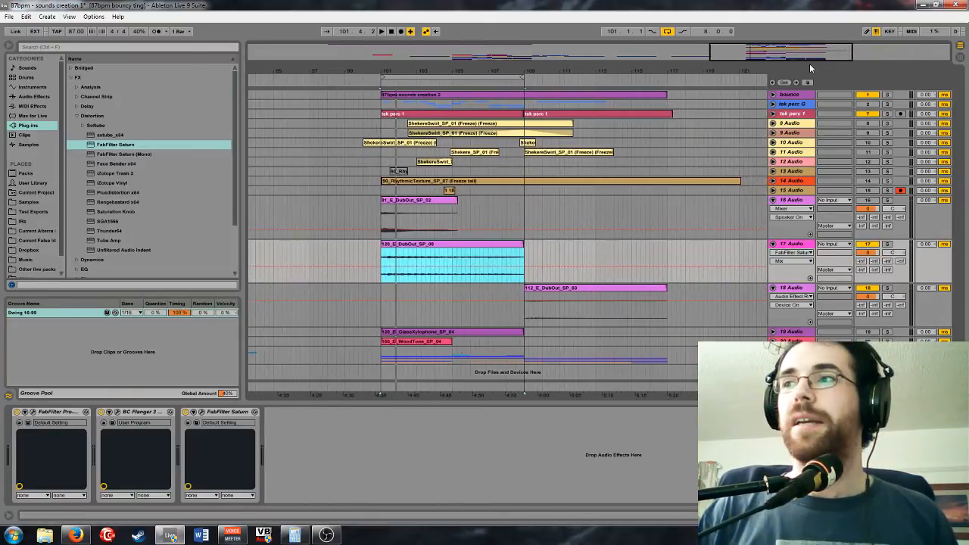
mouse_move(787, 62)
left_mouse_down()
mouse_move(768, 47)
mouse_move(740, 53)
mouse_move(773, 57)
left_mouse_up()
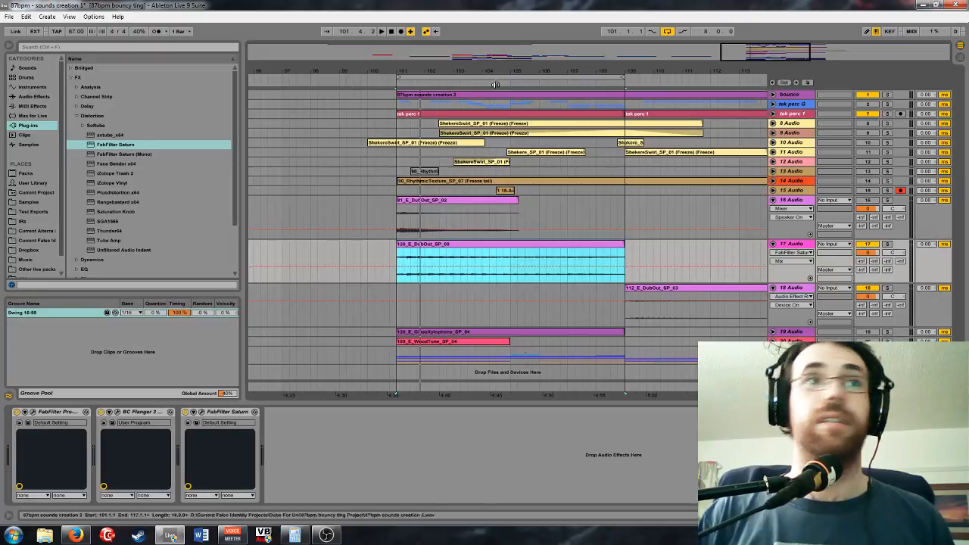
left_click_drag(747, 58, 790, 48)
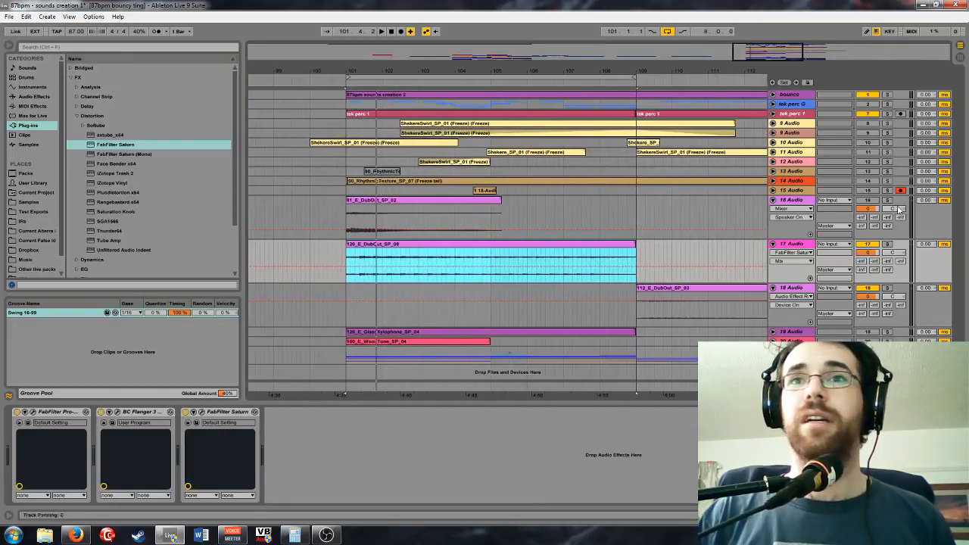
Deactivate track 17 and fold the DubOut tracks 16, 17 and 18
left_click(867, 245)
left_click(774, 200)
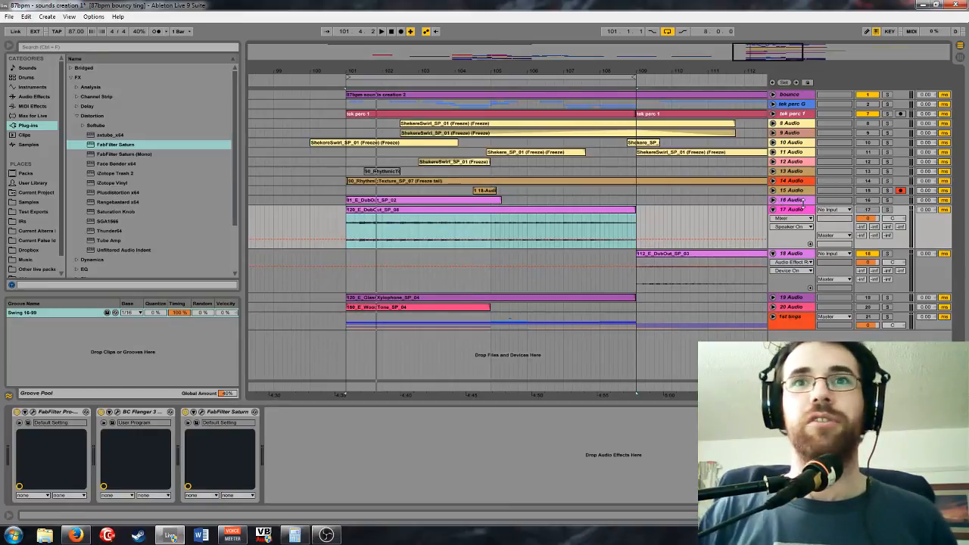
left_click_drag(780, 54, 763, 74)
left_click(773, 211)
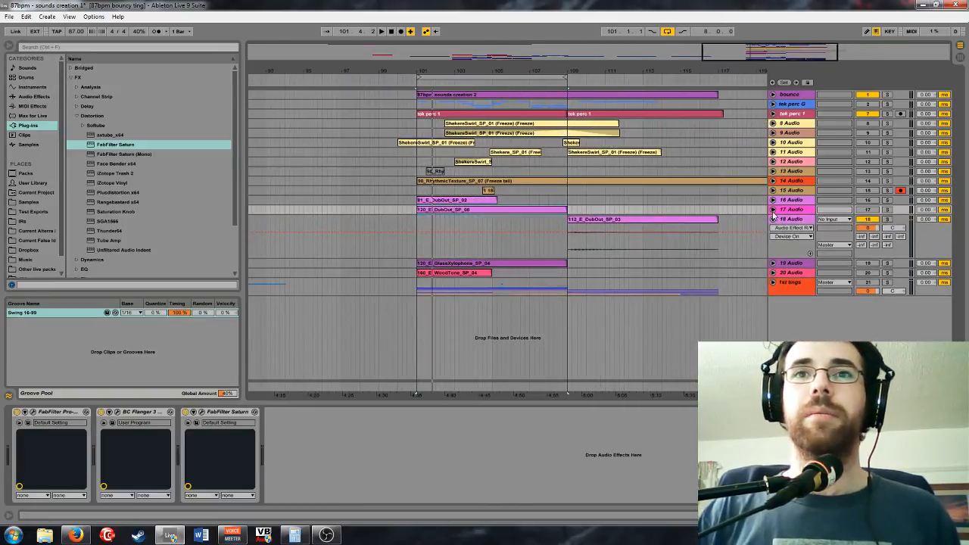
left_click(773, 220)
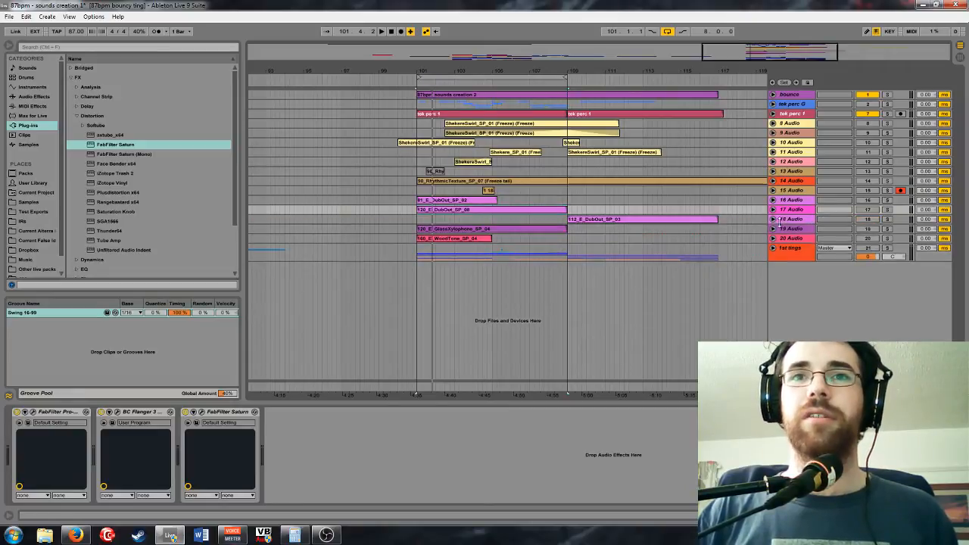
Set the 120_E_GlassXylophone_SP_04 clip on track 19 to Complex warp mode, lower its gain to about -7.5 dB and play it
left_click(773, 228)
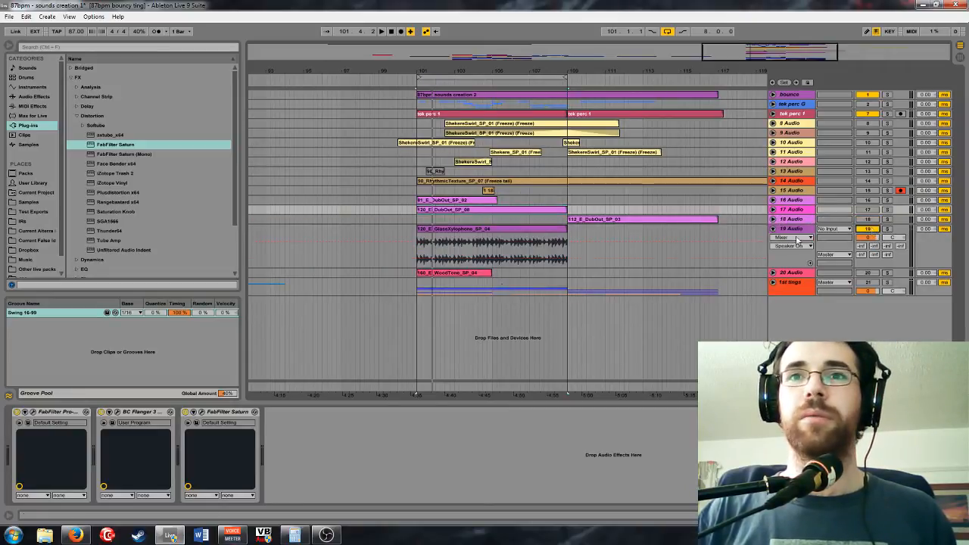
double_click(564, 244)
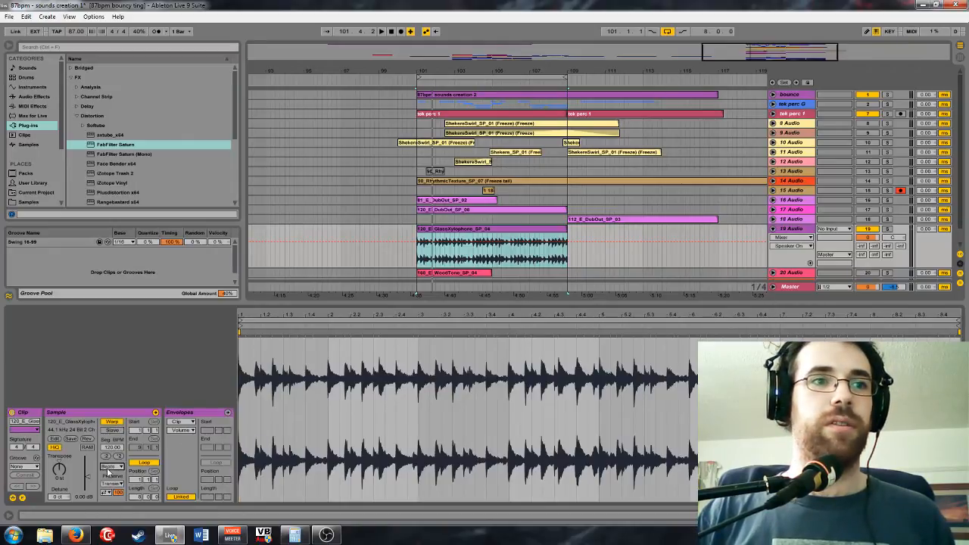
left_click(108, 471)
left_click(113, 501)
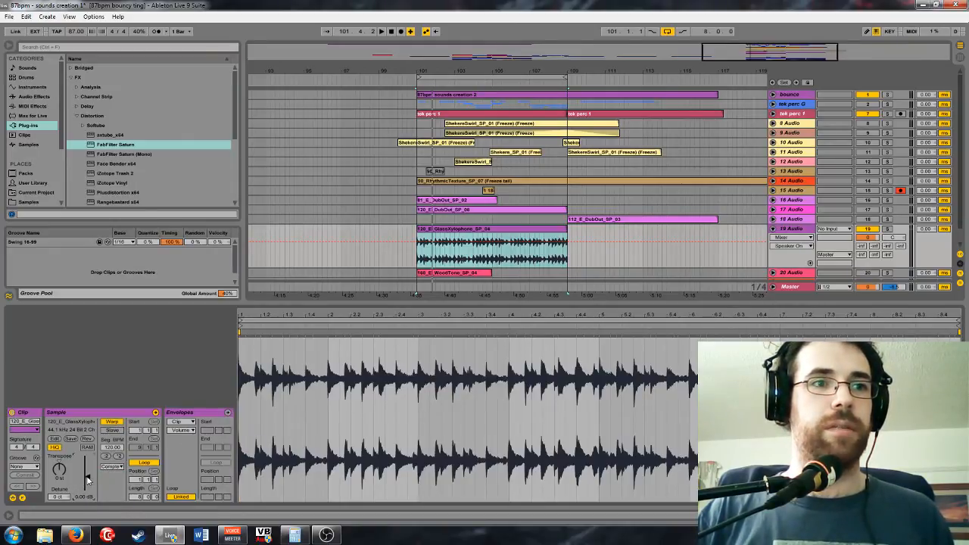
left_click_drag(86, 475, 88, 483)
key("space")
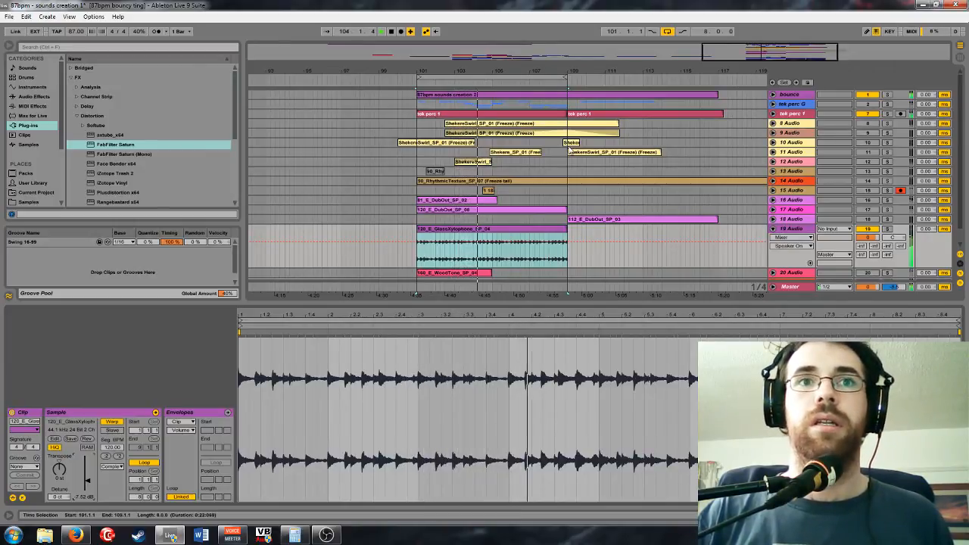
Split the GlassXylophone clip at 101.1.4, deactivate the longer remainder and audition the short opening slice
left_click_drag(753, 56, 752, 97)
left_click(363, 261)
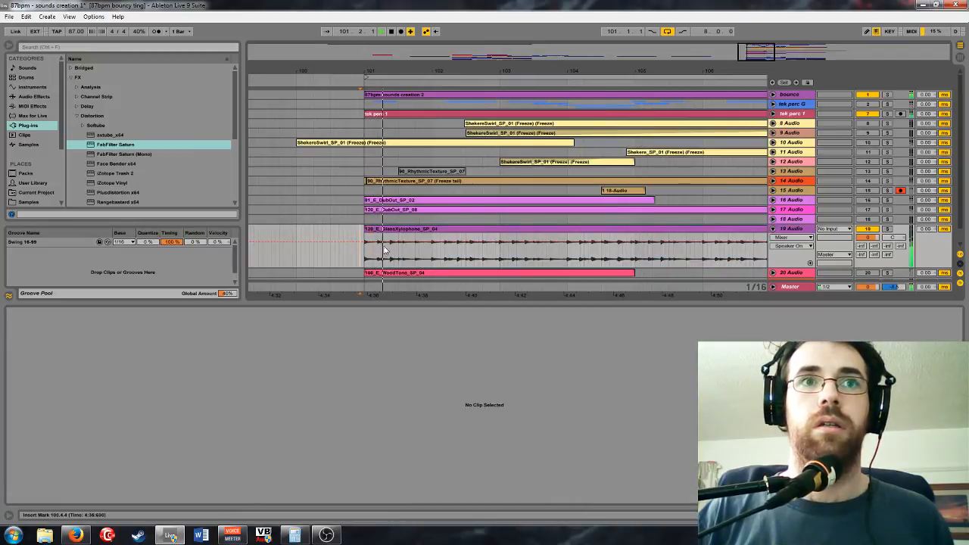
left_click(376, 252)
key("ctrl+e")
left_click(385, 230)
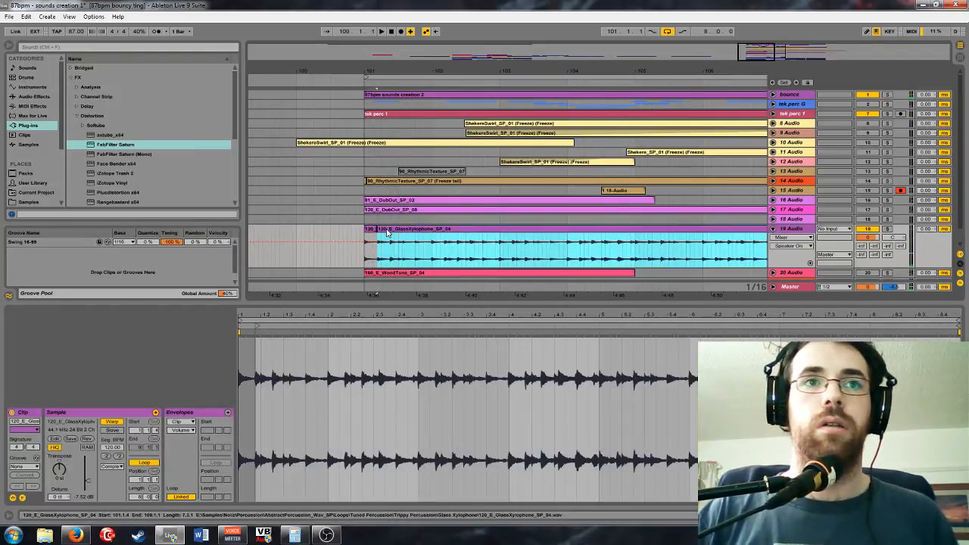
key("0")
left_click(372, 231)
key("space")
key("space")
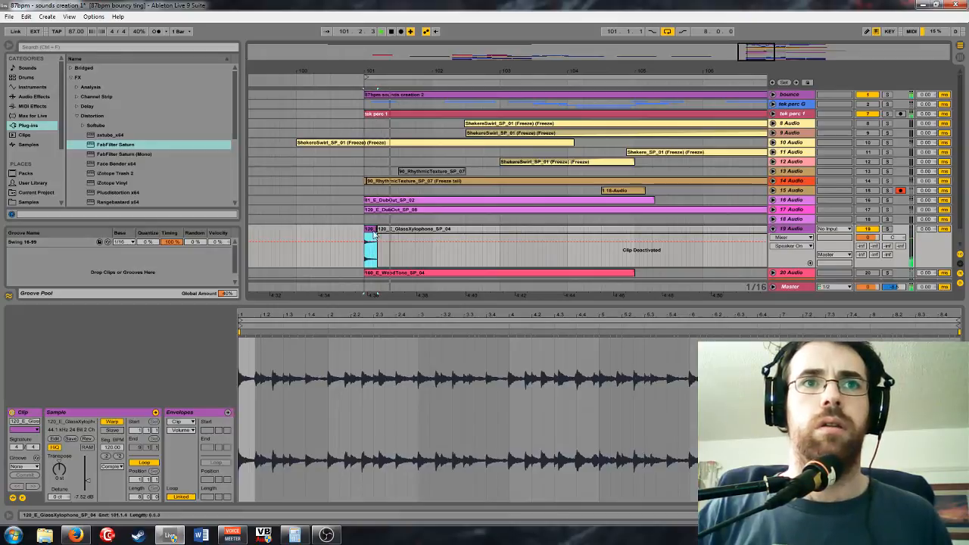
Delete the short GlassXylophone slice and the whole track 19, and unfold the track holding the 160_E_WoodTone_SP_04 clip
left_click(385, 229)
left_click(371, 229)
key("Delete")
left_click(805, 229)
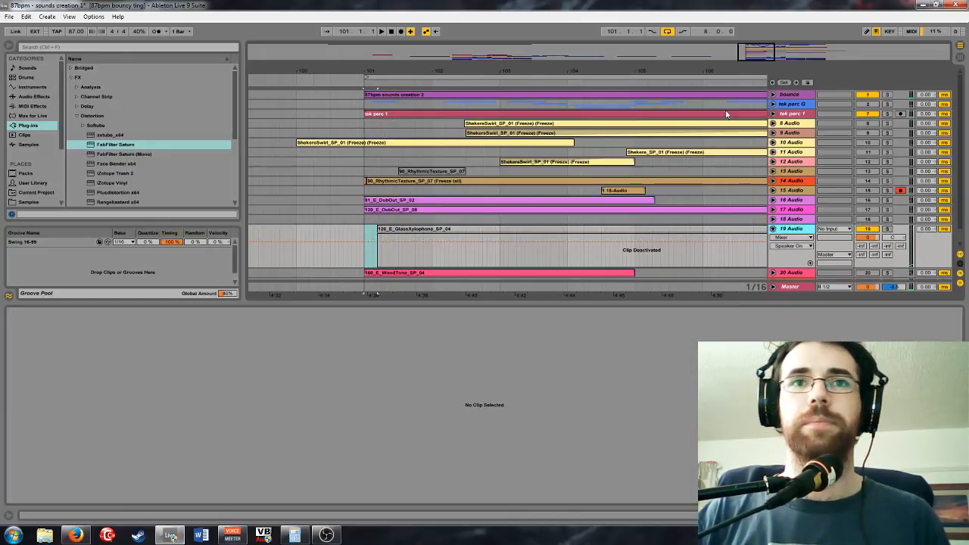
key("Delete")
left_click(773, 229)
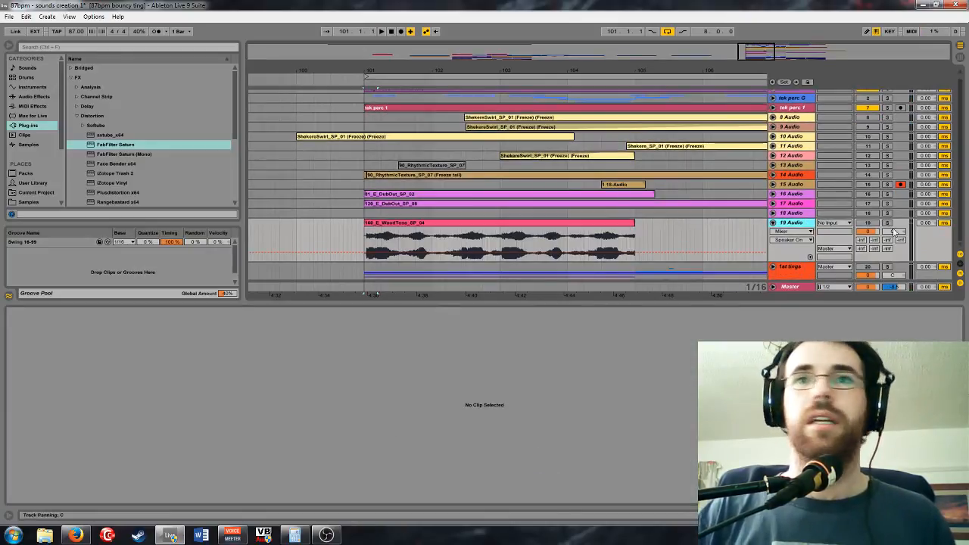
Set the 160_E_WoodTone_SP_04 clip on track 19 to Complex warp mode, lower its gain to about -6.6 dB and play it
left_click(455, 224)
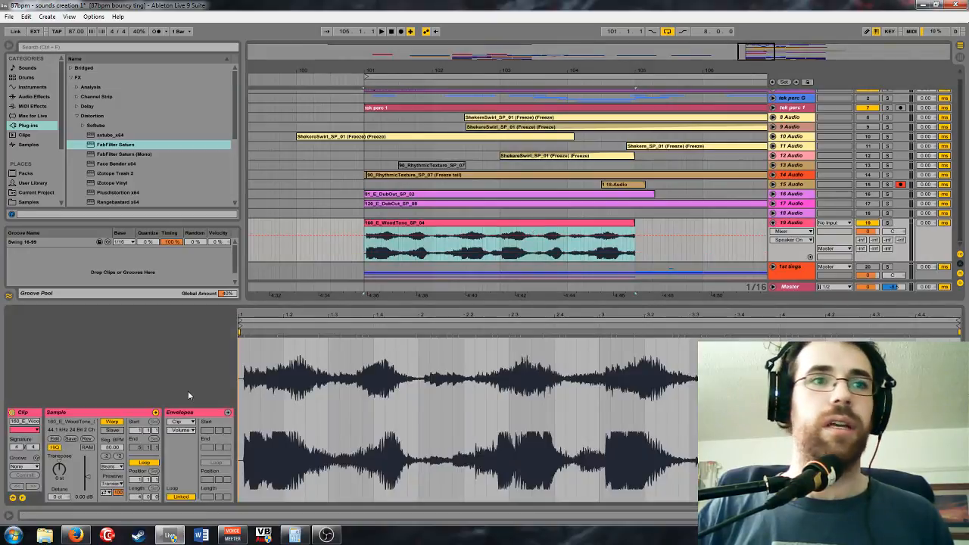
left_click(112, 467)
left_click(114, 505)
left_click_drag(87, 474, 89, 483)
key("space")
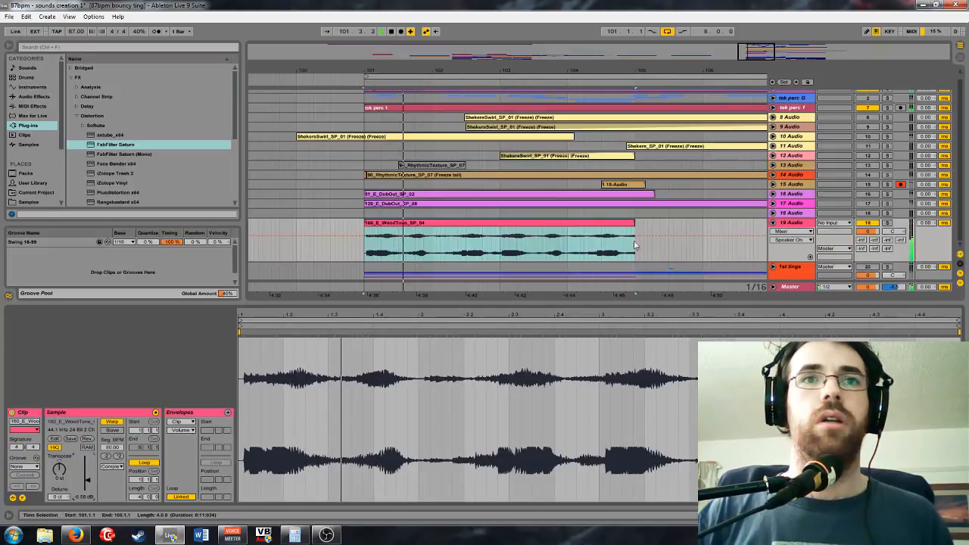
key("minus")
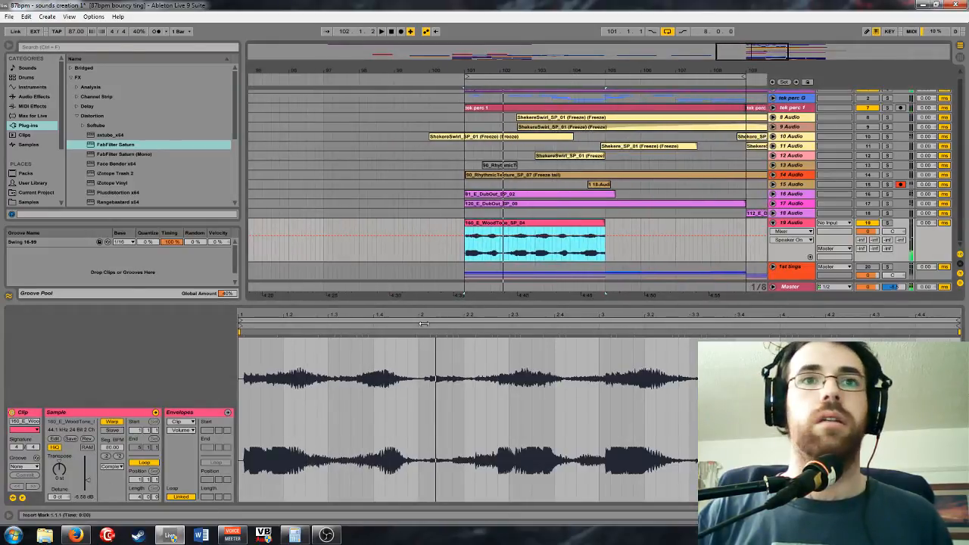
key("plus")
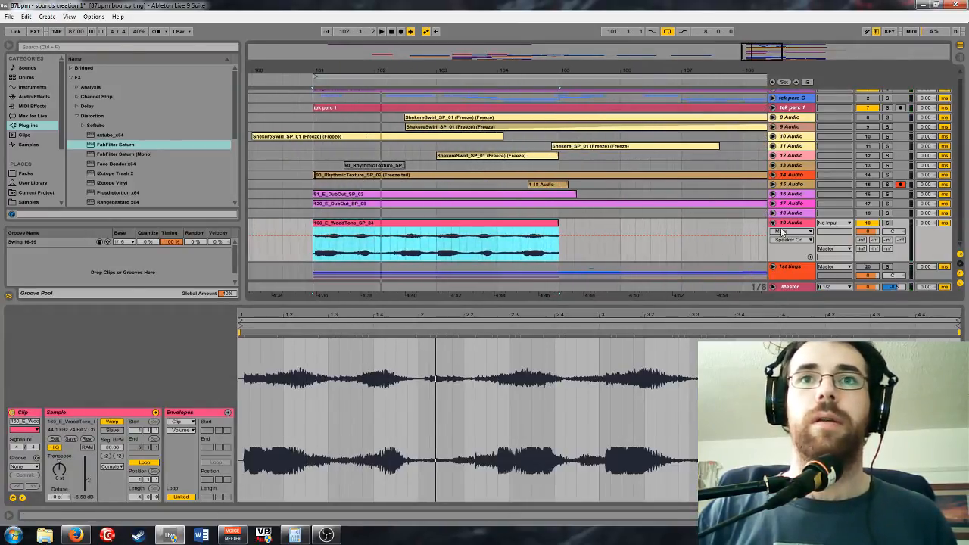
Split the WoodTone clip at 101.3.1 and move the longer remainder out to 110.4.1 on the same track
left_click_drag(768, 57, 768, 68)
left_click(311, 255)
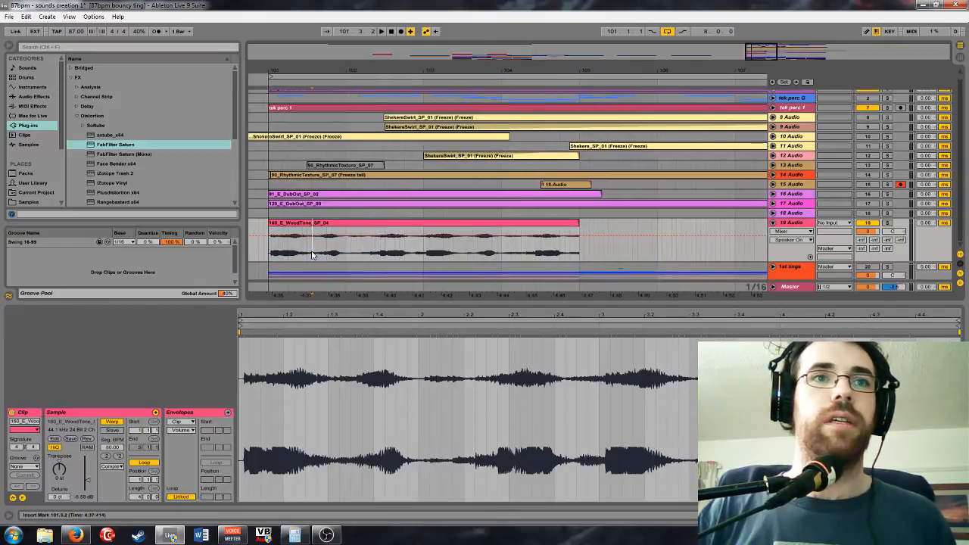
key("ctrl+e")
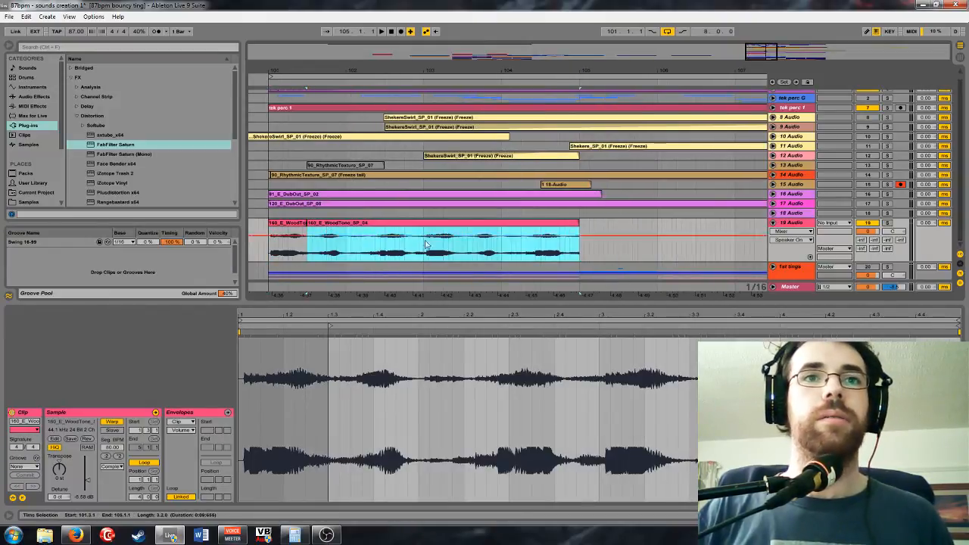
left_click_drag(770, 52, 770, 34)
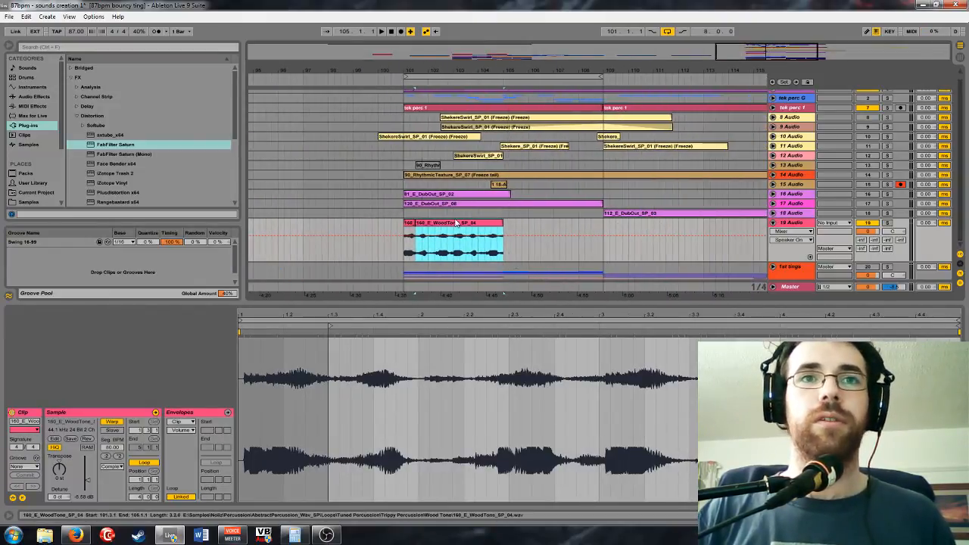
left_click_drag(437, 222, 681, 219)
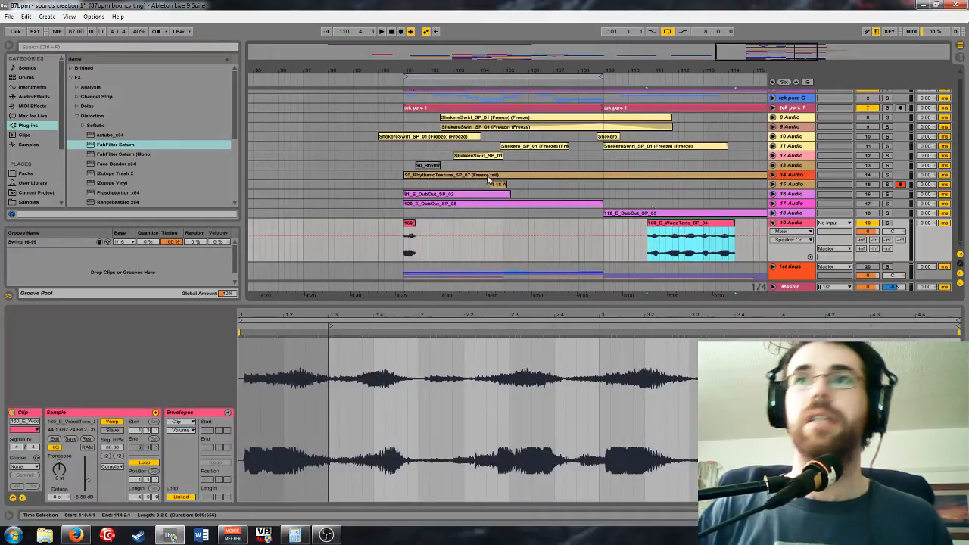
Trim the start of the short WoodTone slice so it spans 101.1.1 to 101.2.4, and play it
left_click_drag(738, 53, 748, 98)
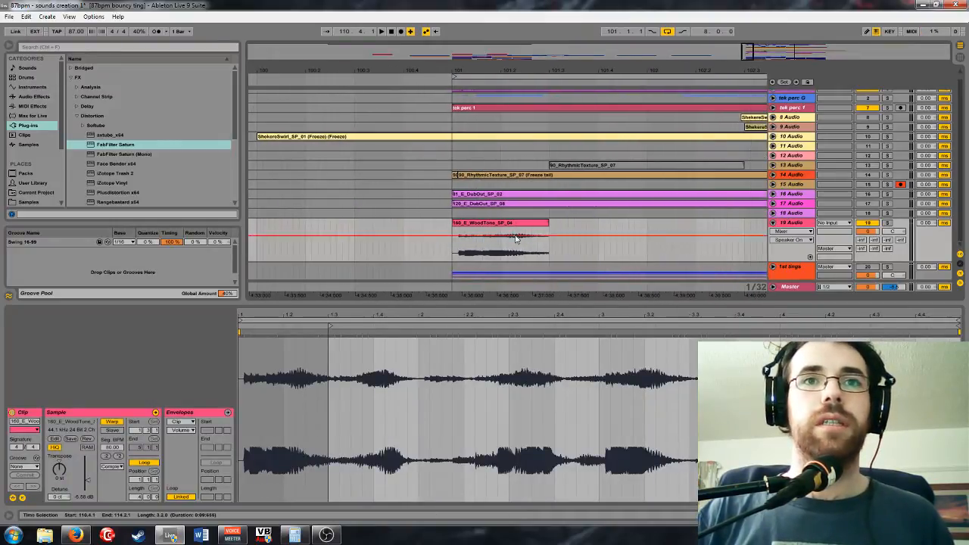
left_click(519, 224)
left_click_drag(749, 54, 748, 68)
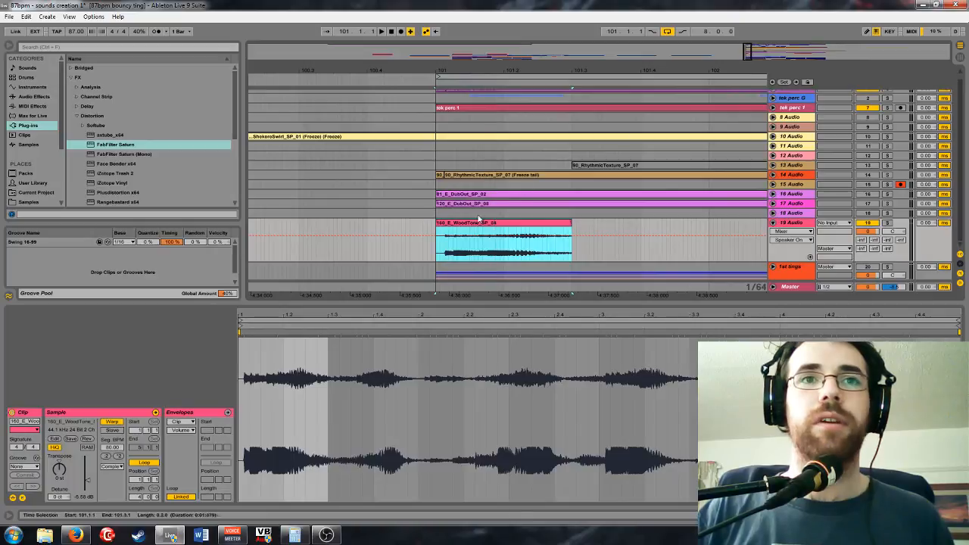
left_click_drag(476, 224, 435, 223)
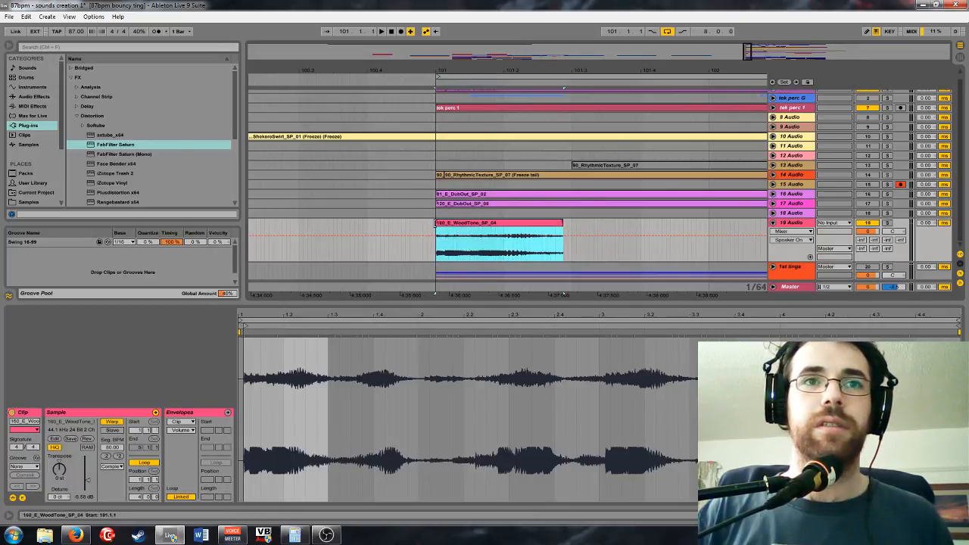
key("space")
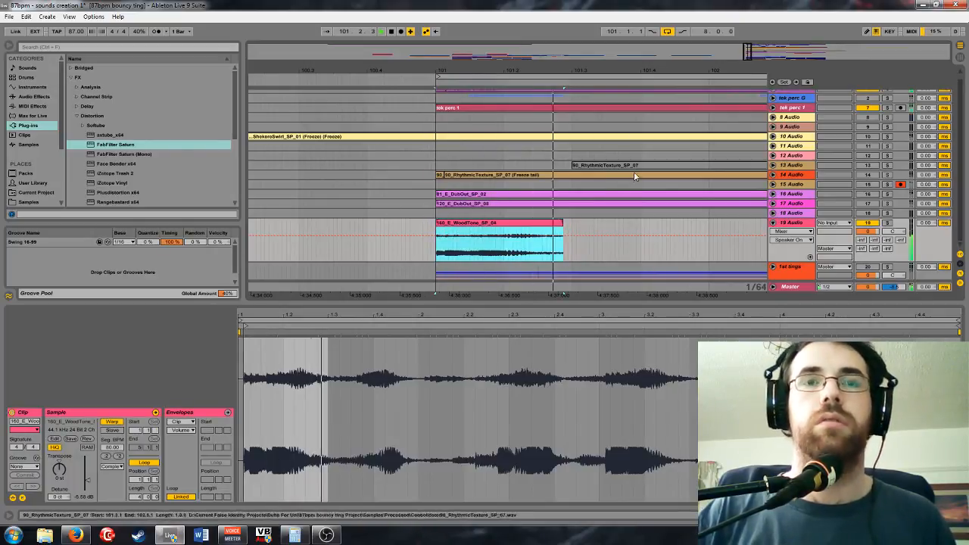
key("space")
Show the fades on track 19 and add a fade-out to the short WoodTone slice from about beat 101.2 to its end
left_click(783, 232)
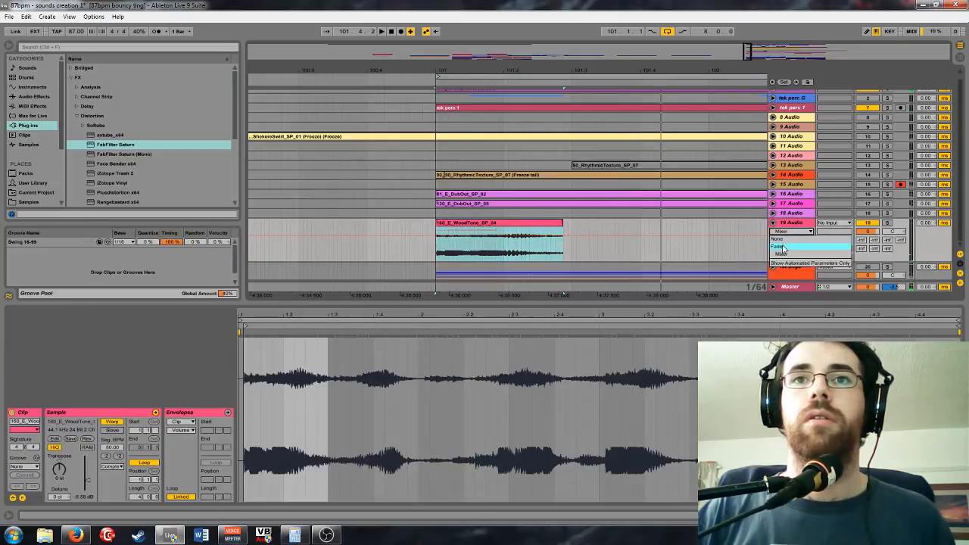
left_click(784, 245)
left_click_drag(563, 230, 513, 231)
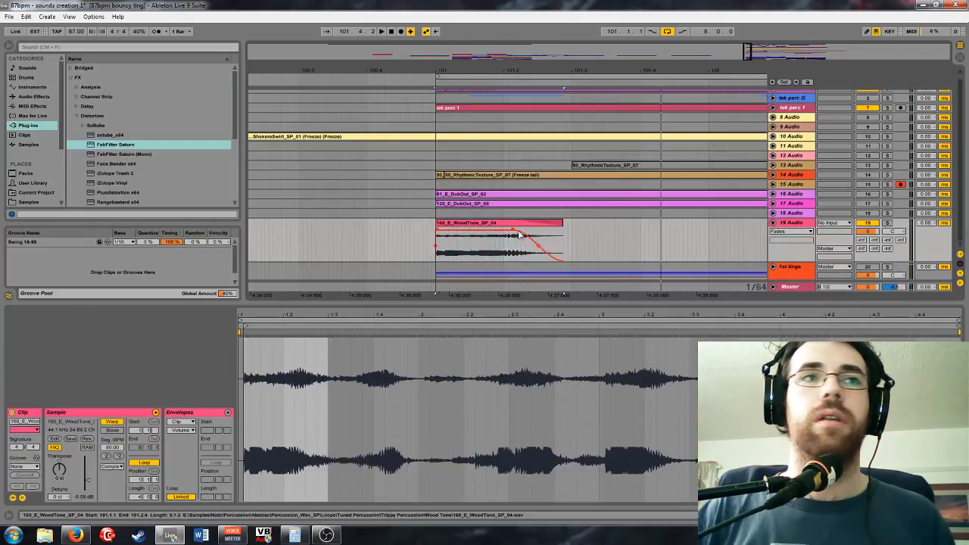
left_click(785, 224)
Try the Tones and Texture warp modes on the ShekereSwirl clip on track 10, and return it to Beats
left_click_drag(745, 58, 745, 42)
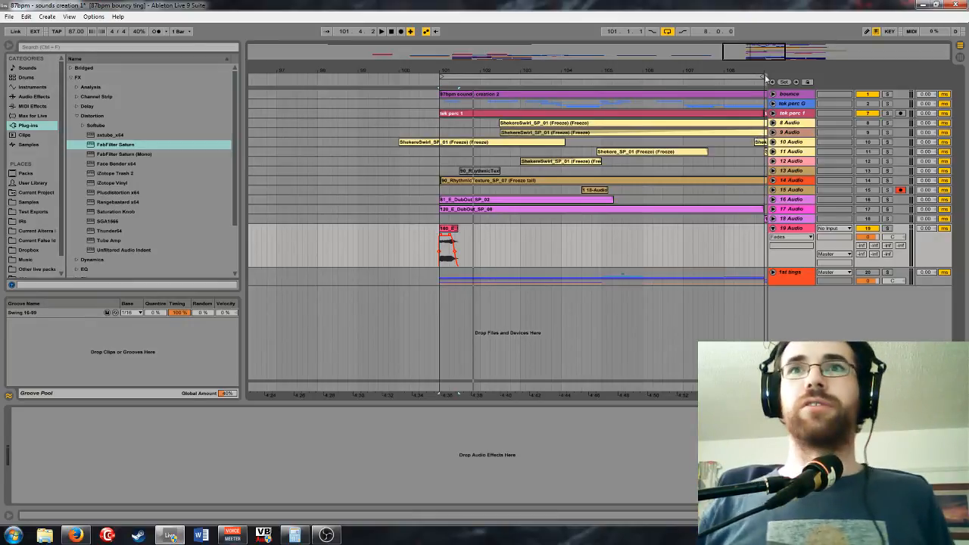
left_click_drag(761, 53, 761, 34)
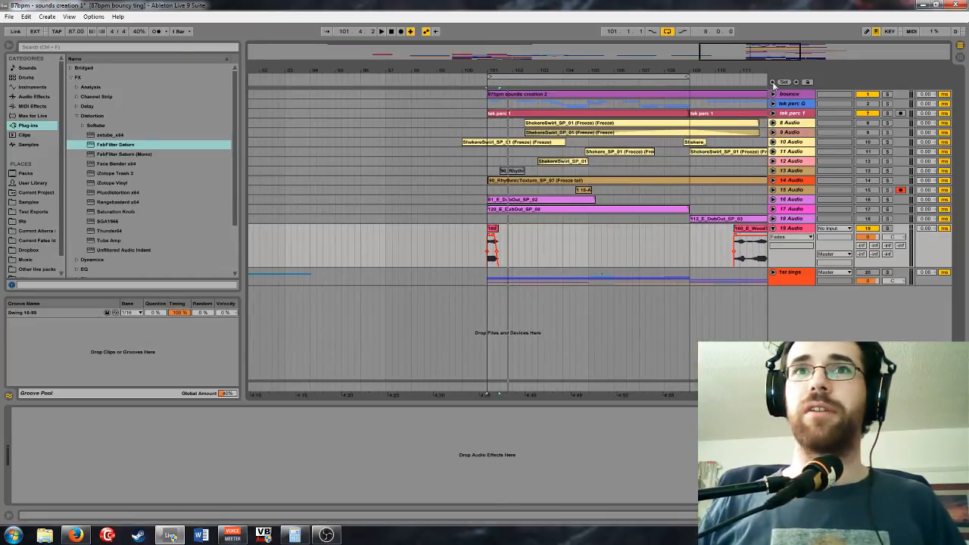
left_click_drag(763, 73, 788, 59)
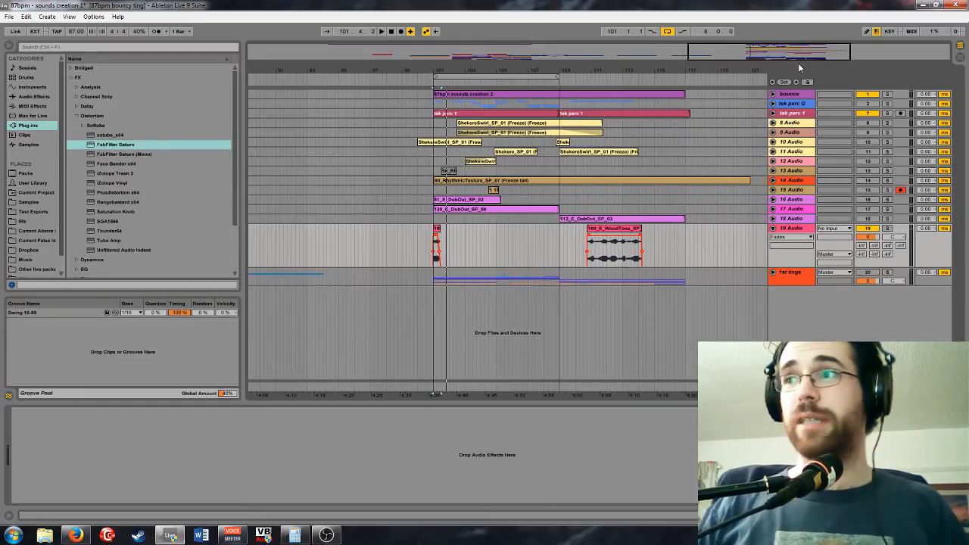
left_click_drag(764, 47, 746, 83)
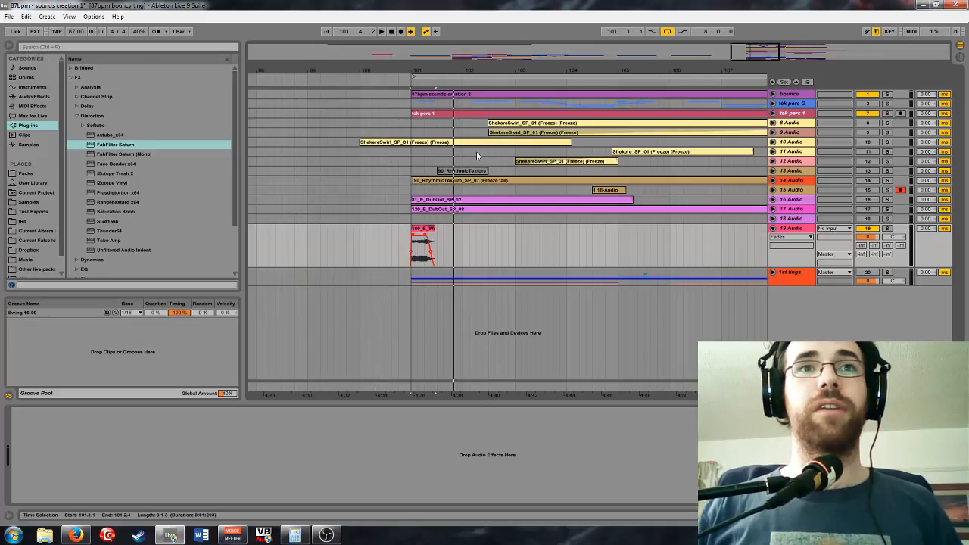
left_click(508, 143)
double_click(508, 142)
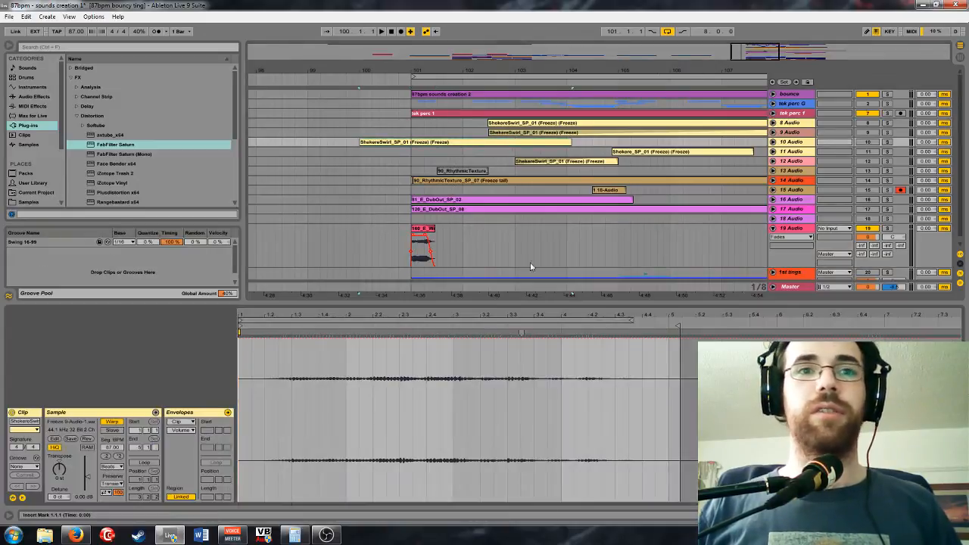
left_click(111, 467)
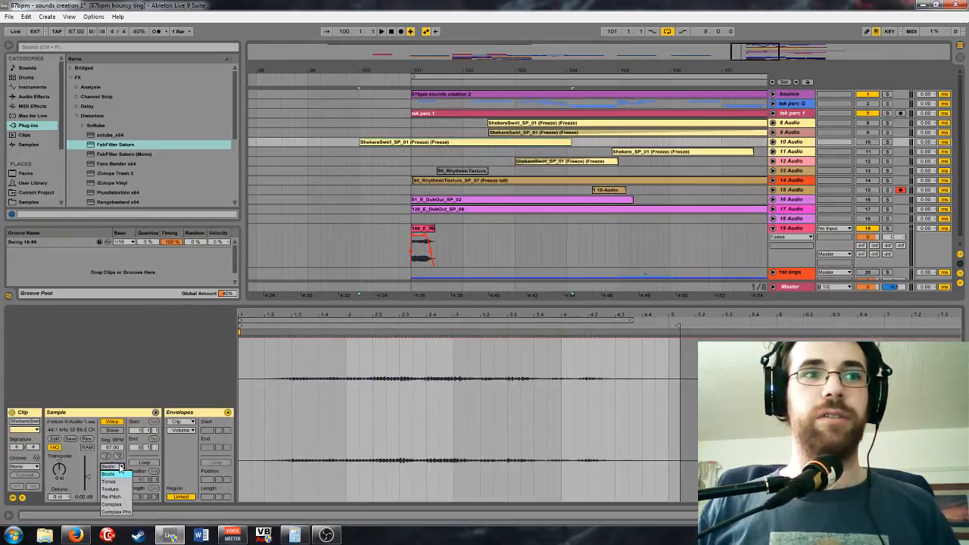
left_click(114, 483)
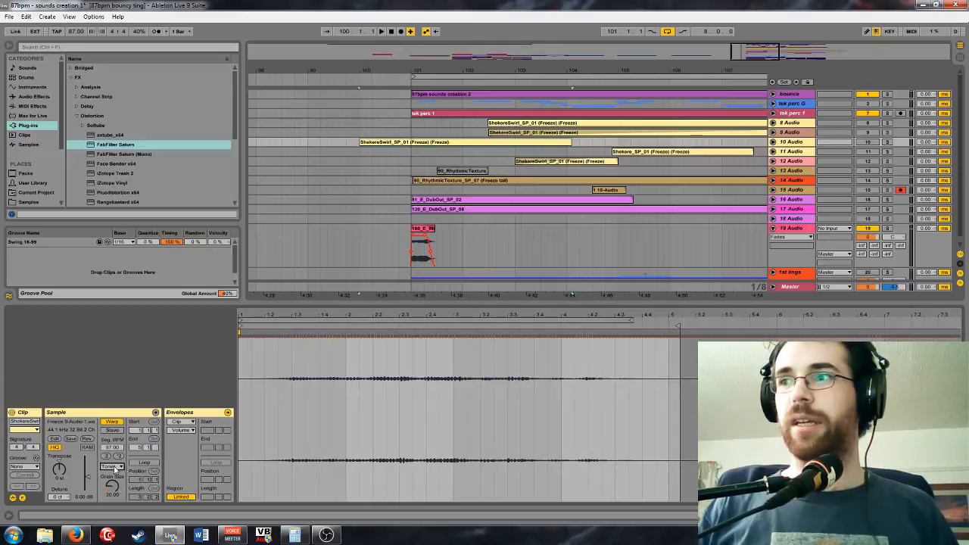
left_click(114, 467)
left_click(118, 474)
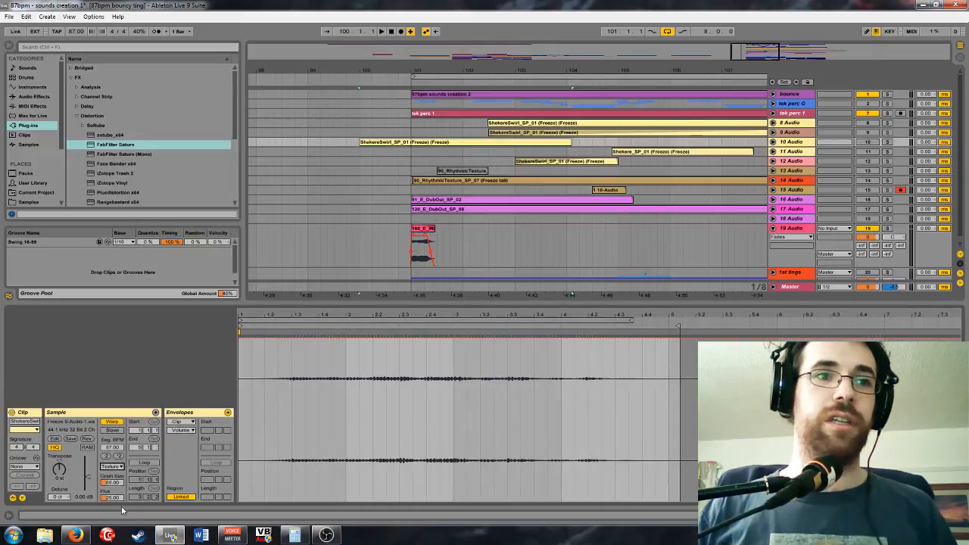
left_click(118, 470)
left_click(113, 467)
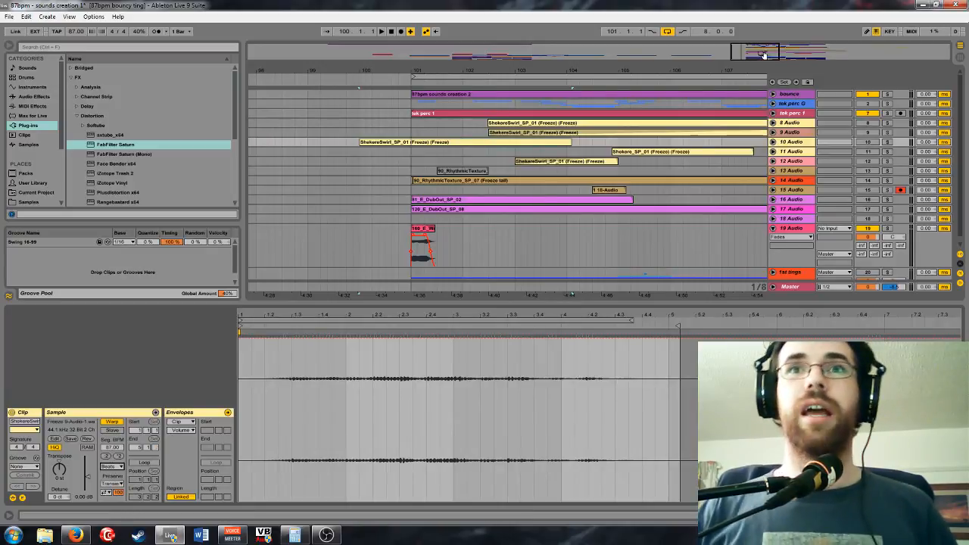
Unfold the tek perc 1 track and add the Beat Repeat audio effect to it
left_click_drag(756, 53, 781, 53)
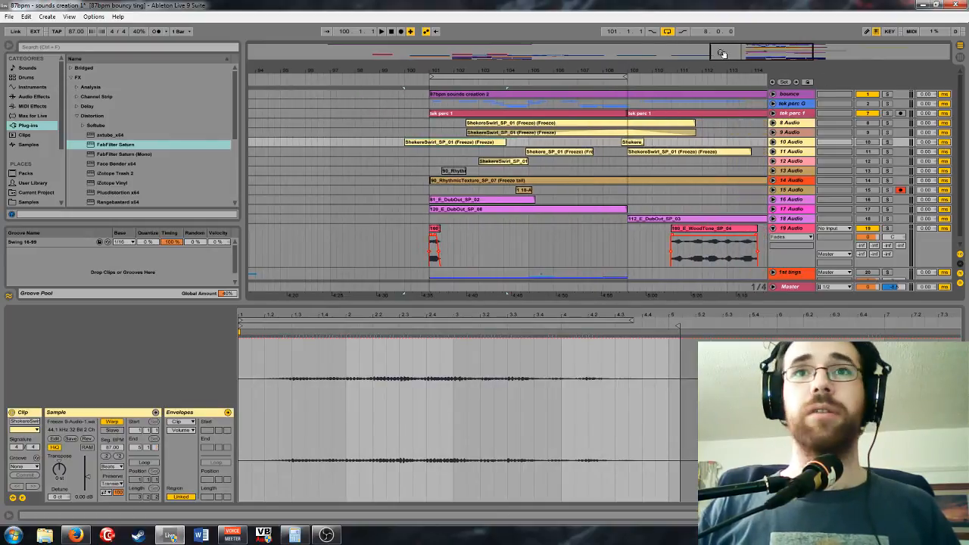
left_click_drag(722, 54, 782, 60)
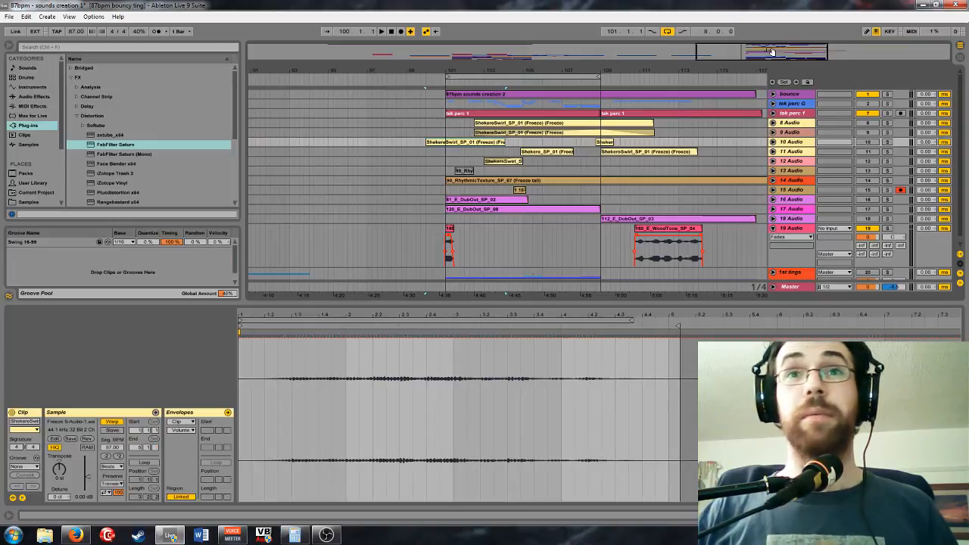
left_click_drag(801, 67, 796, 61)
left_click(37, 97)
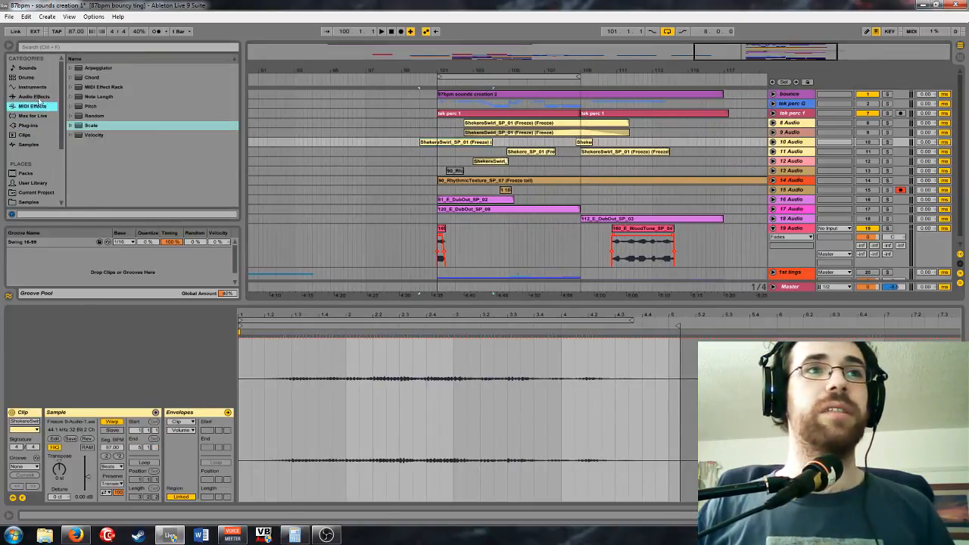
scroll(151, 125, "down", 2)
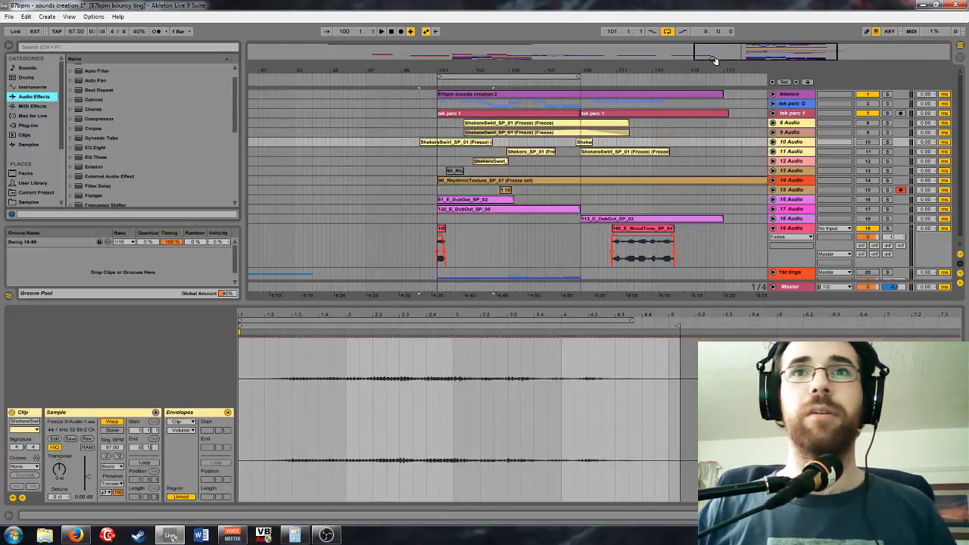
left_click_drag(714, 60, 785, 59)
left_click(773, 113)
left_click(795, 115)
double_click(795, 117)
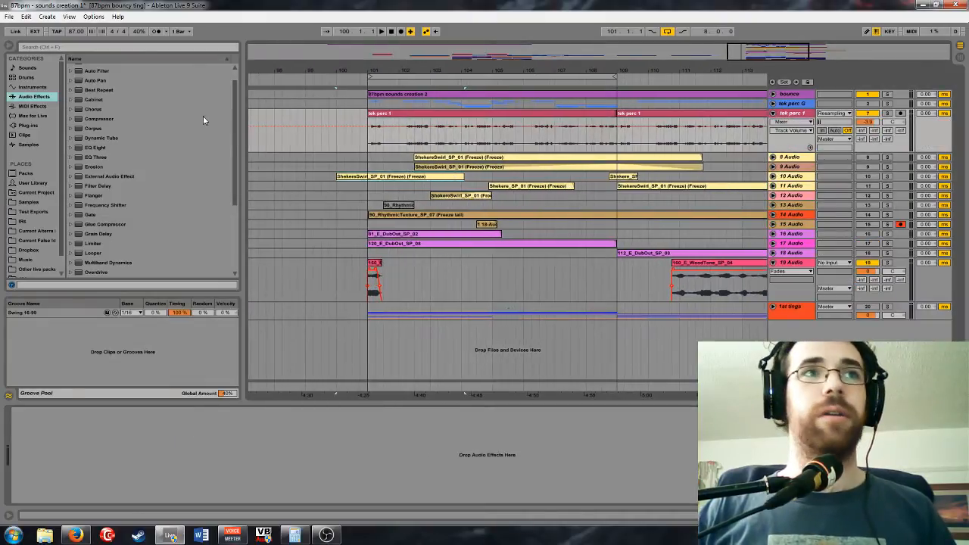
left_click(110, 90)
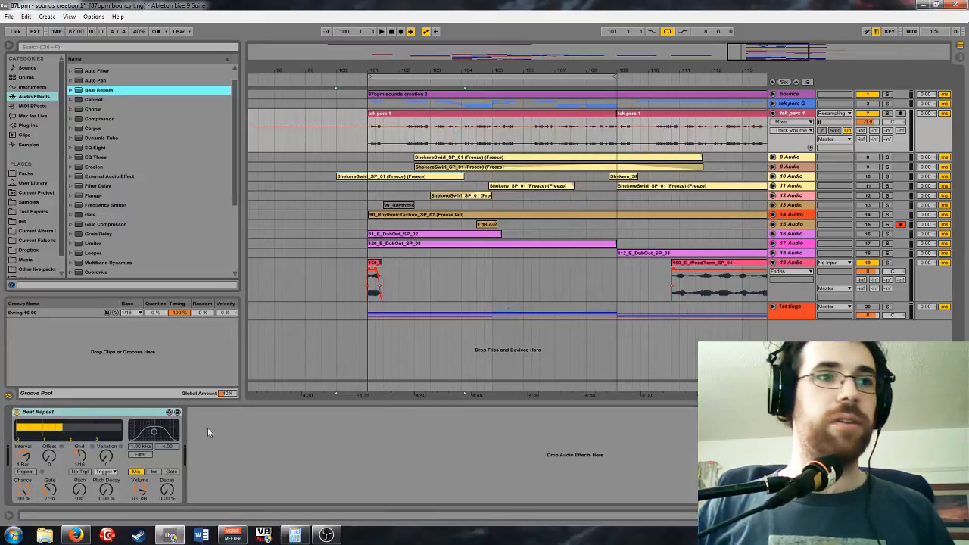
Set Beat Repeat to about 25% chance, variation 6, no triplets, gate 6/16 and interval 1/4
left_click_drag(24, 490, 23, 511)
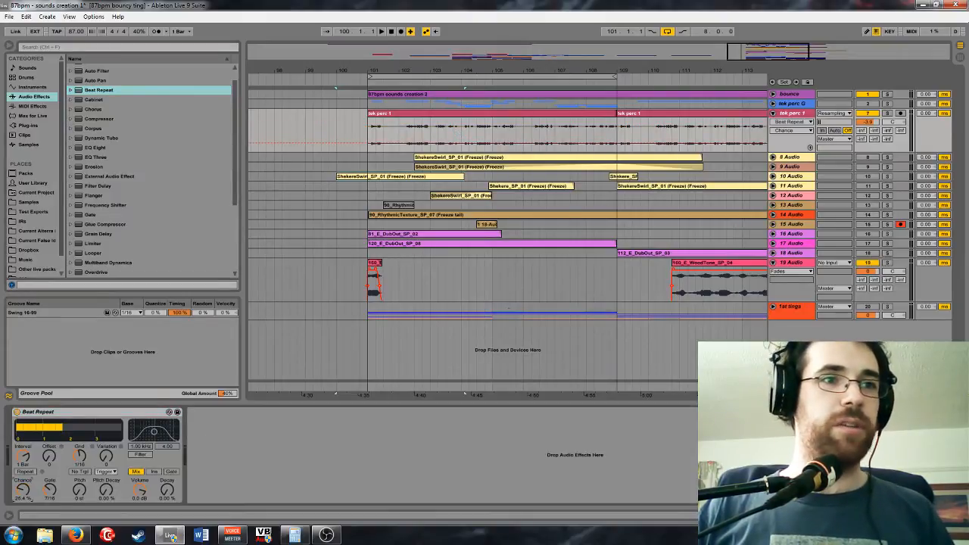
left_click(106, 452)
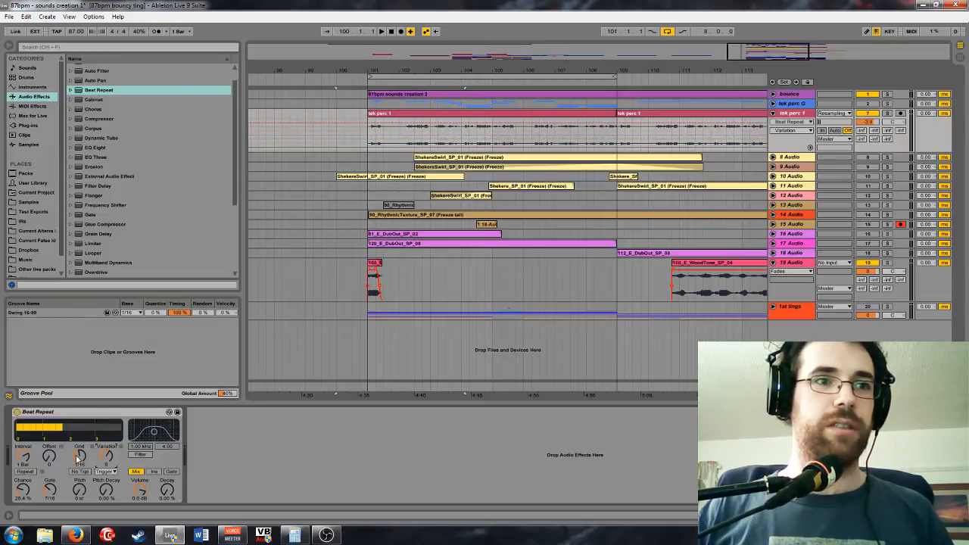
left_click(80, 472)
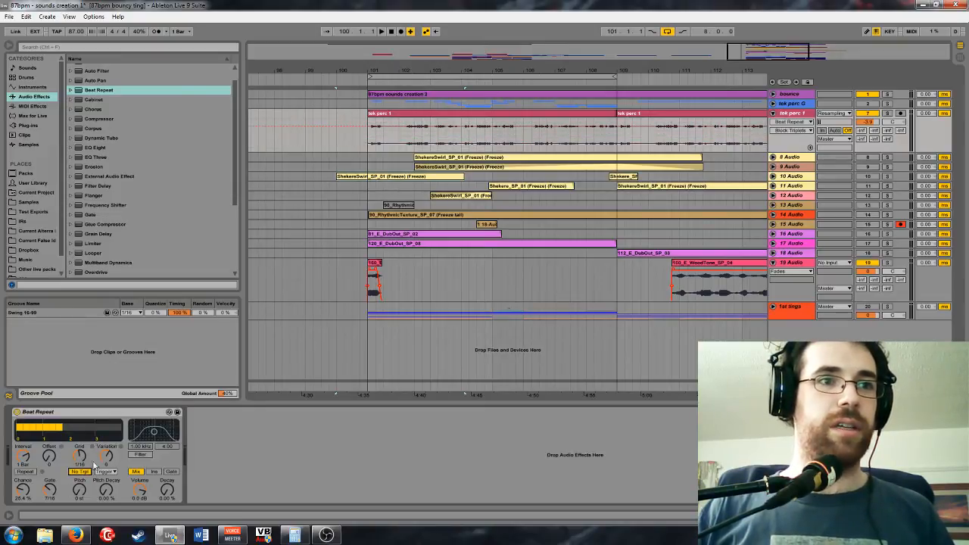
left_click(79, 463)
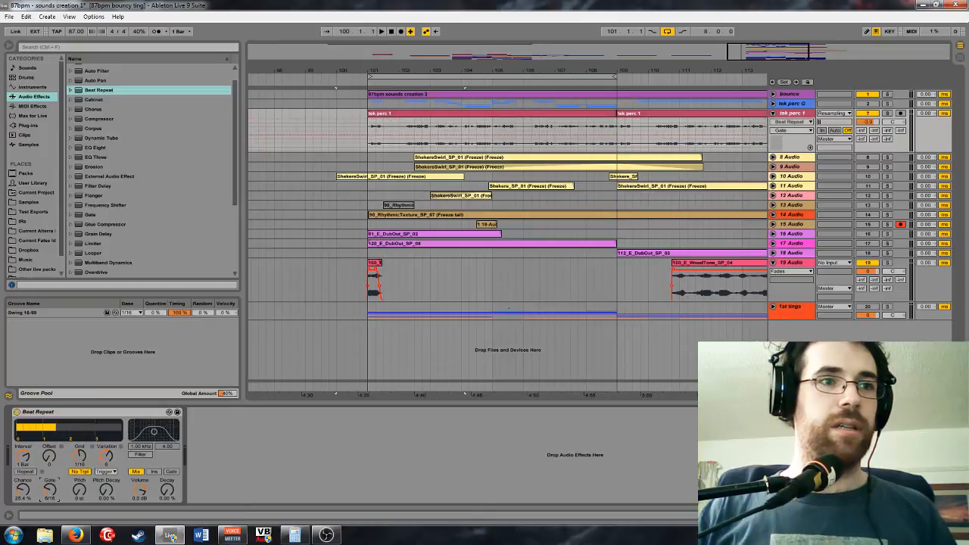
left_click(49, 456)
left_click(27, 464)
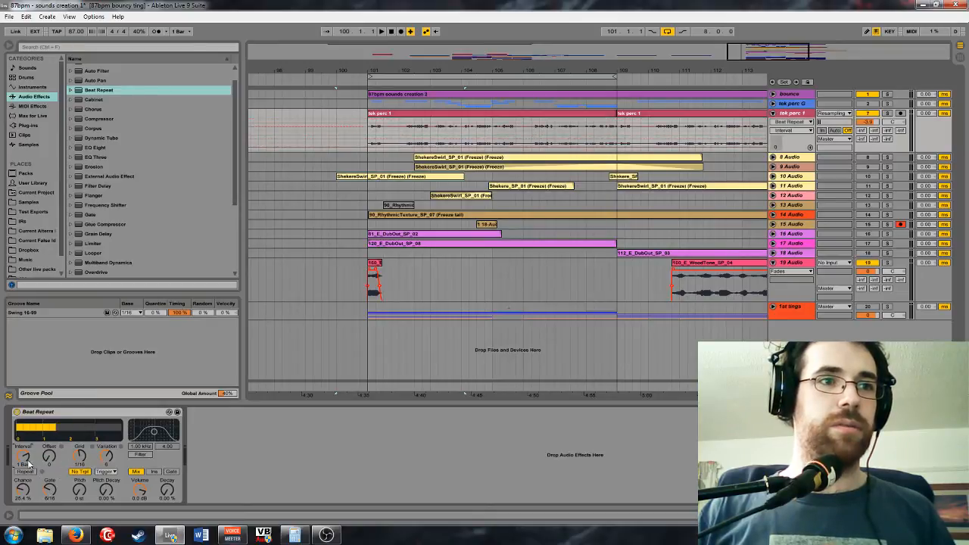
left_click(24, 470)
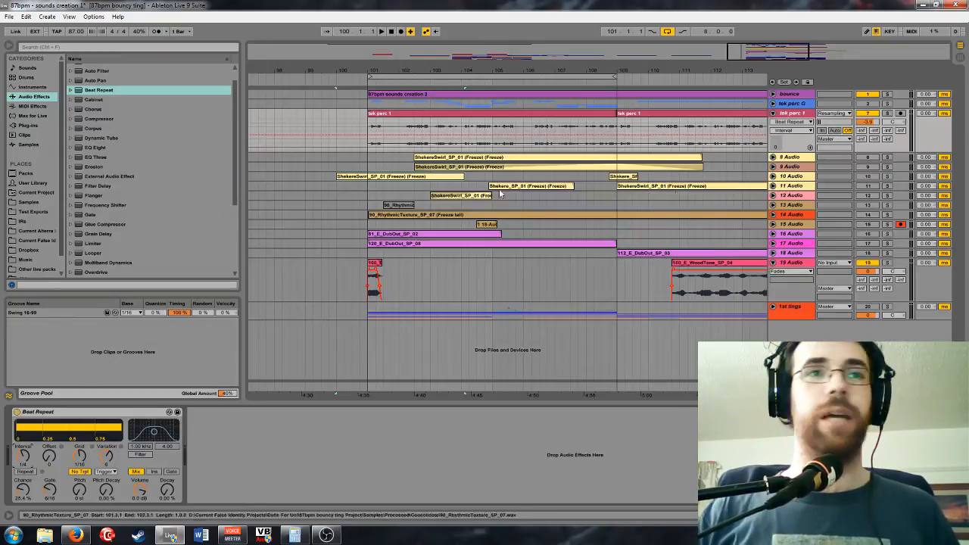
Add the SupaTrigga.64 plug-in to tek perc 1, with rearrange probability 17% and repeat probability 12%
left_click(29, 125)
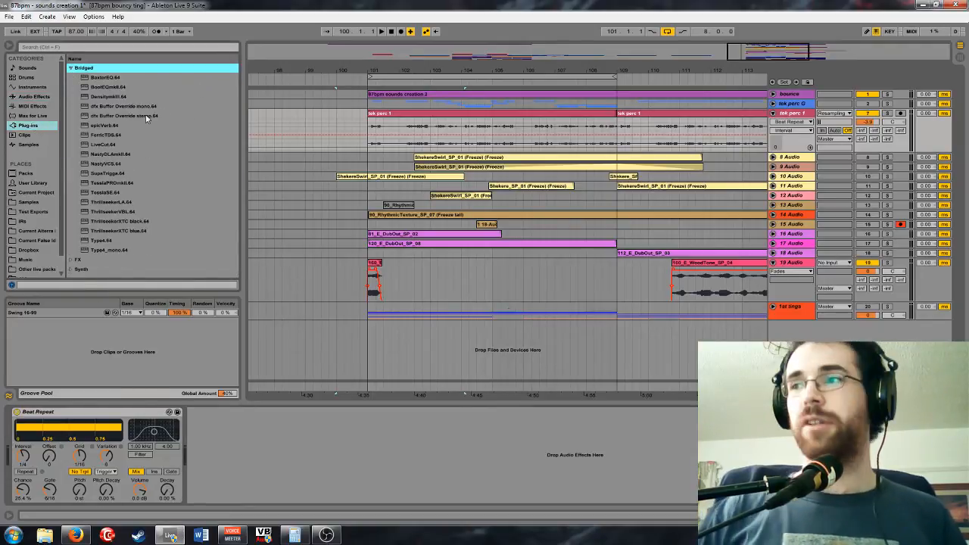
double_click(113, 173)
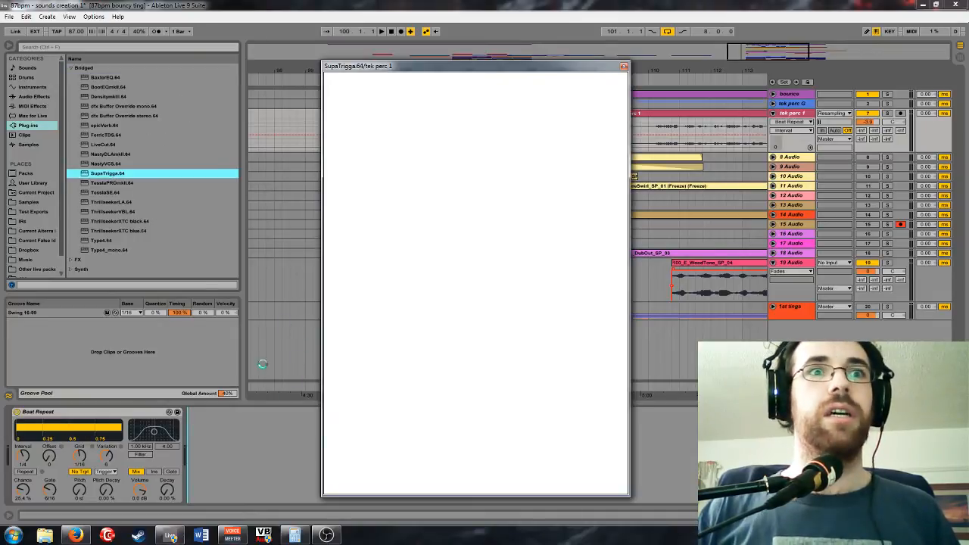
left_click(623, 70)
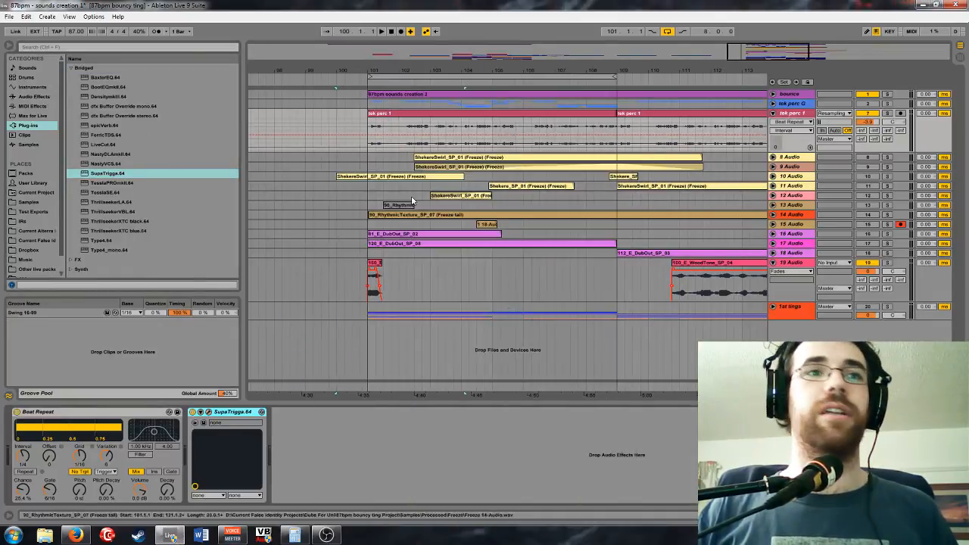
left_click(203, 422)
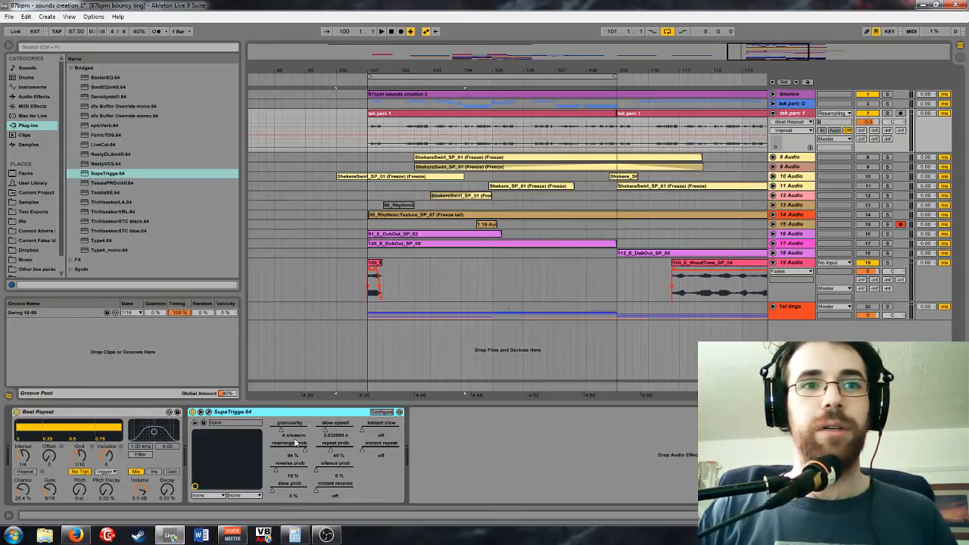
left_click_drag(292, 452, 322, 451)
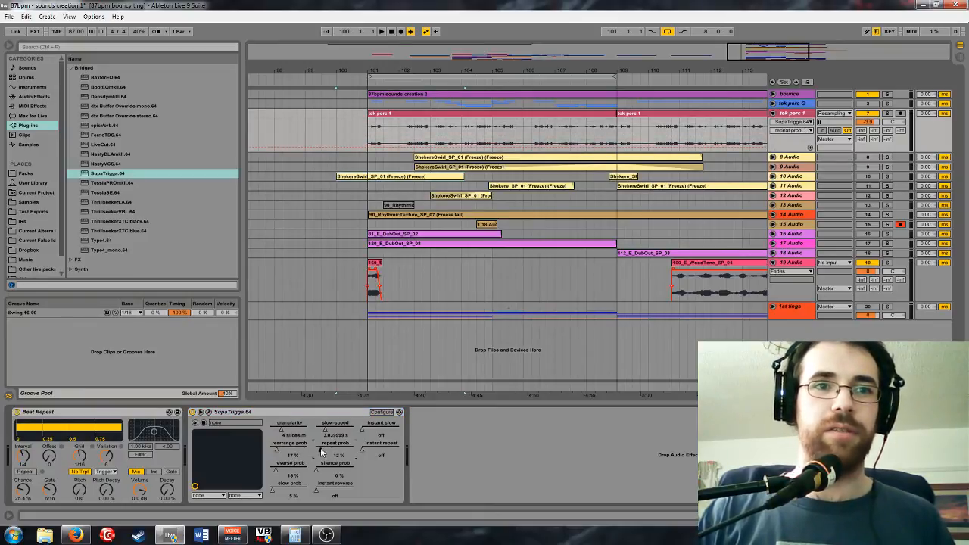
left_click(273, 493)
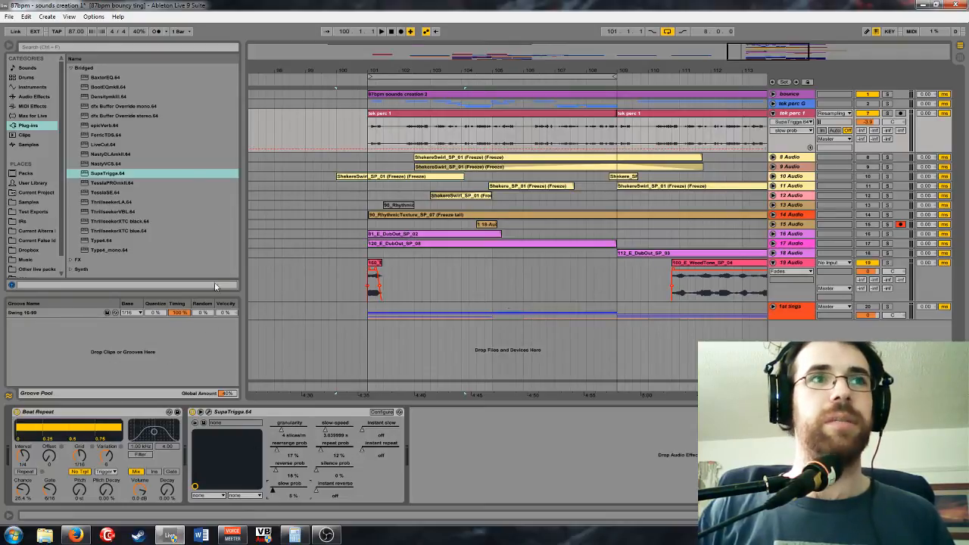
Add the LiveCut.64 plug-in after SupaTrigga on tek perc 1, and switch both plug-ins off
left_click(93, 145)
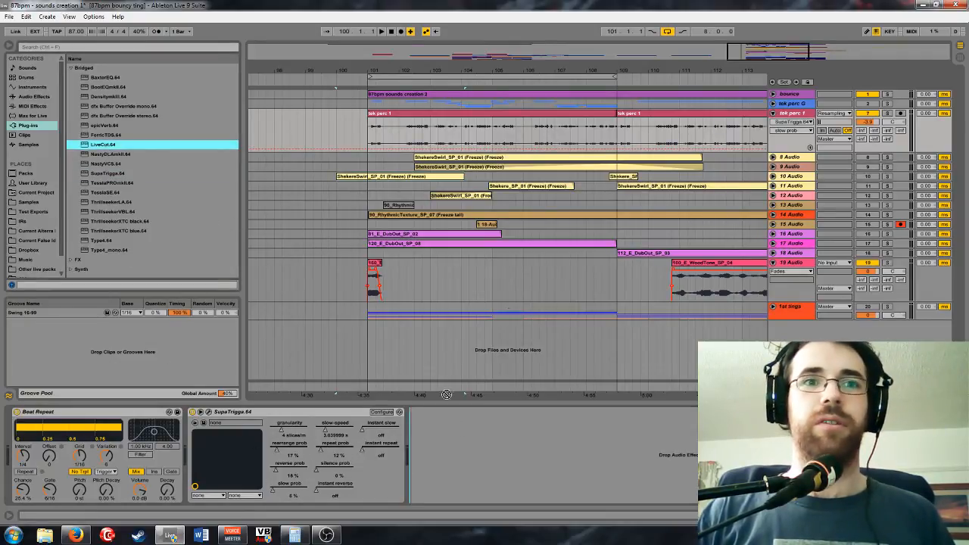
left_click_drag(447, 395, 458, 428)
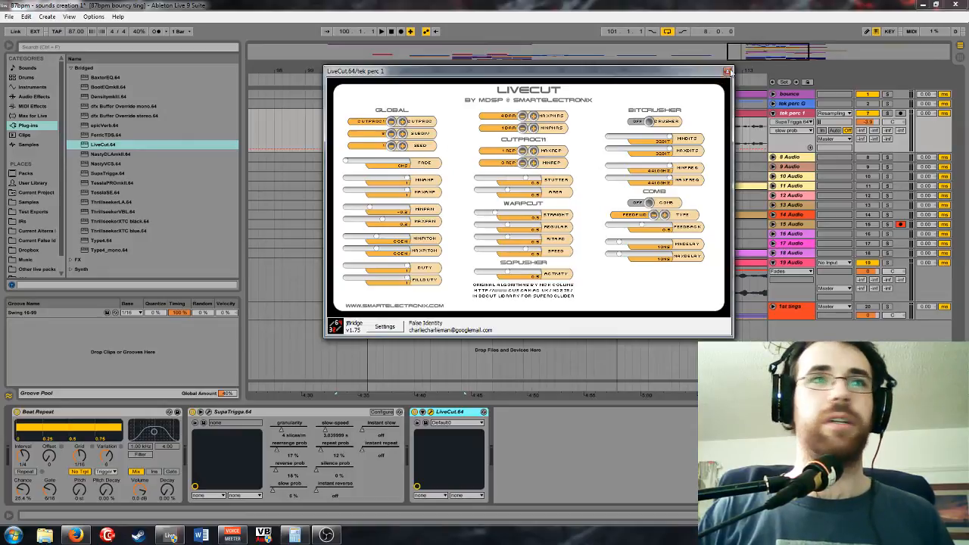
left_click(727, 71)
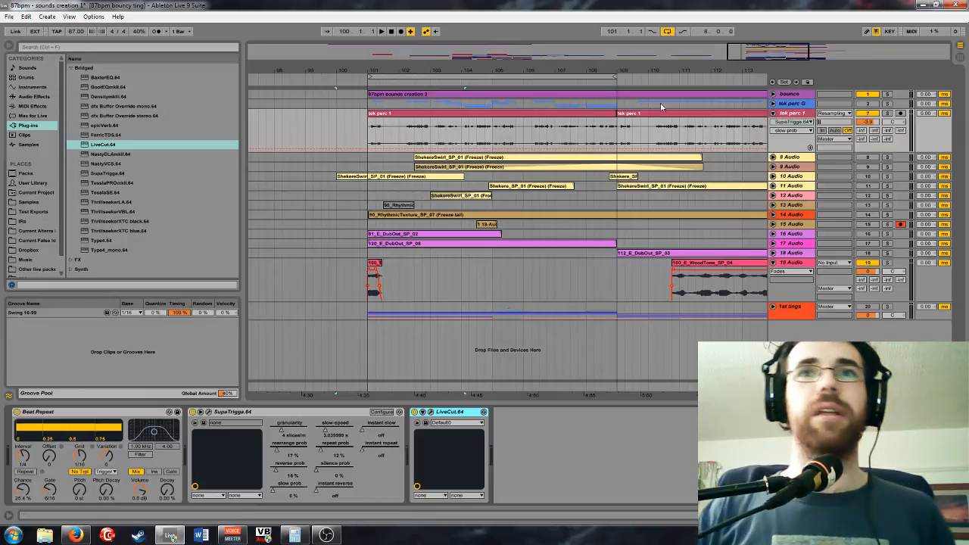
left_click(193, 412)
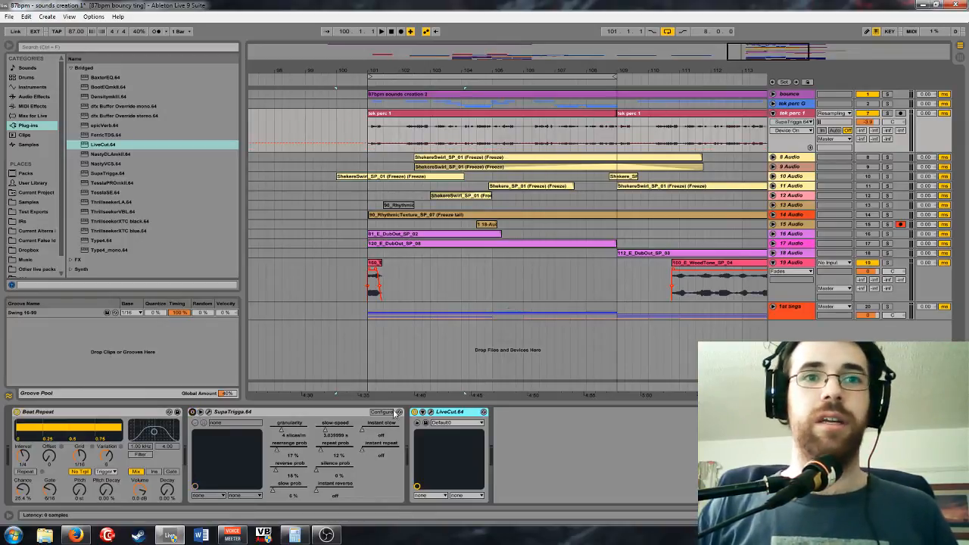
left_click(414, 412)
Insert a new audio track directly below tek perc 1
right_click(805, 113)
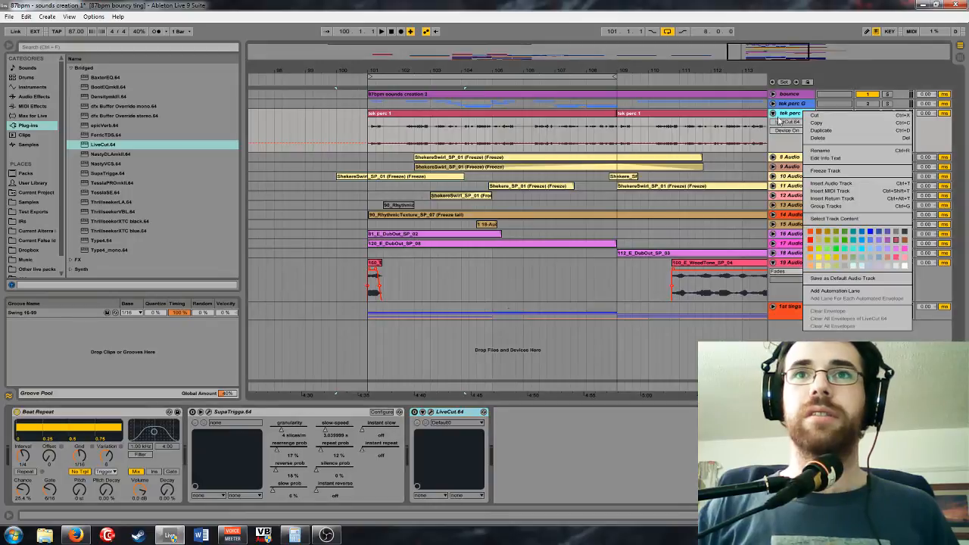
left_click(782, 118)
right_click(800, 117)
left_click(829, 191)
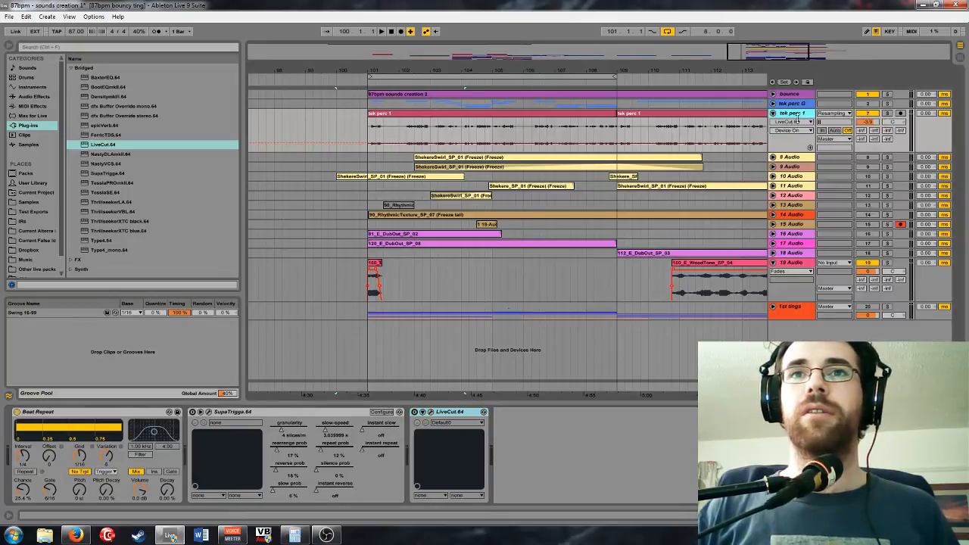
left_click(801, 119)
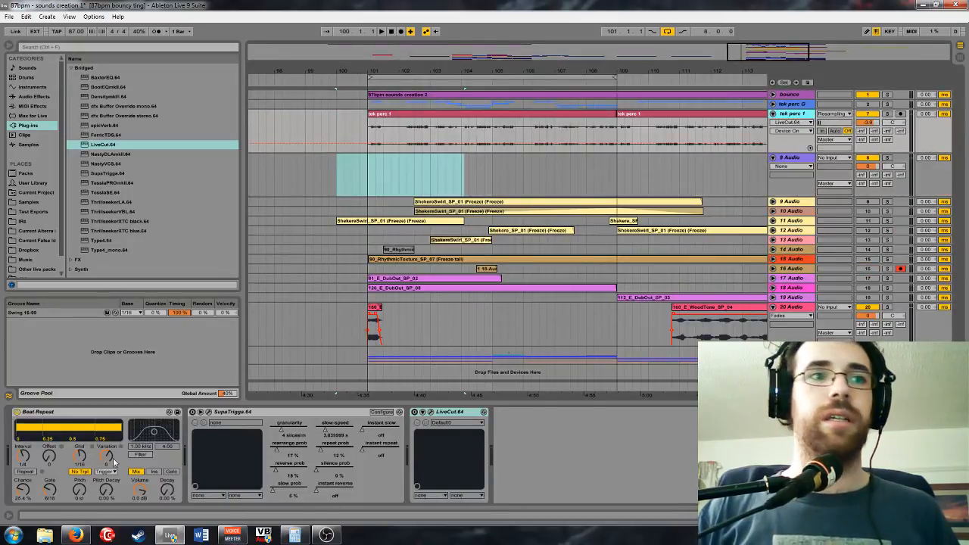
Raise Beat Repeat's chance to 31%, and set the new track 8's input to Resampling and arm it for recording
left_click_drag(30, 493, 39, 498)
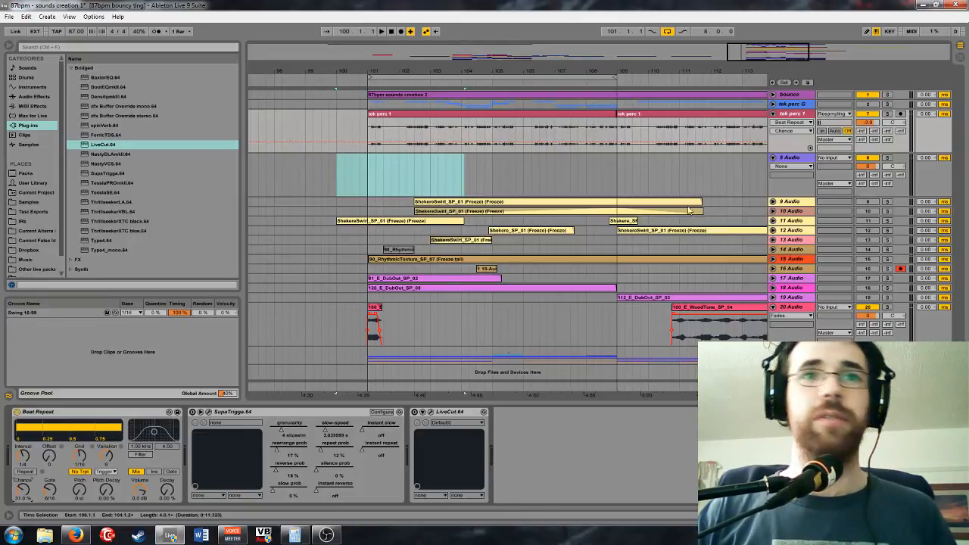
left_click(825, 159)
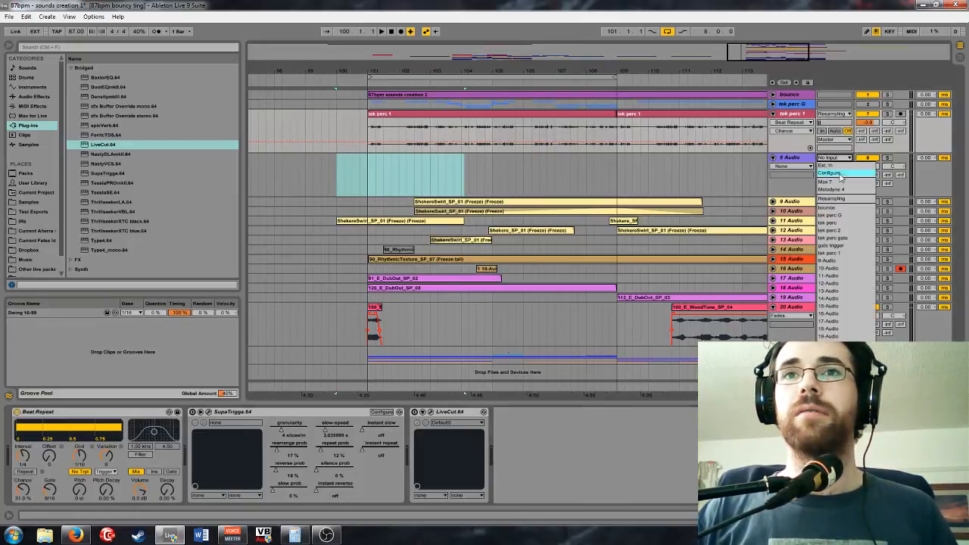
left_click(832, 200)
left_click(901, 159)
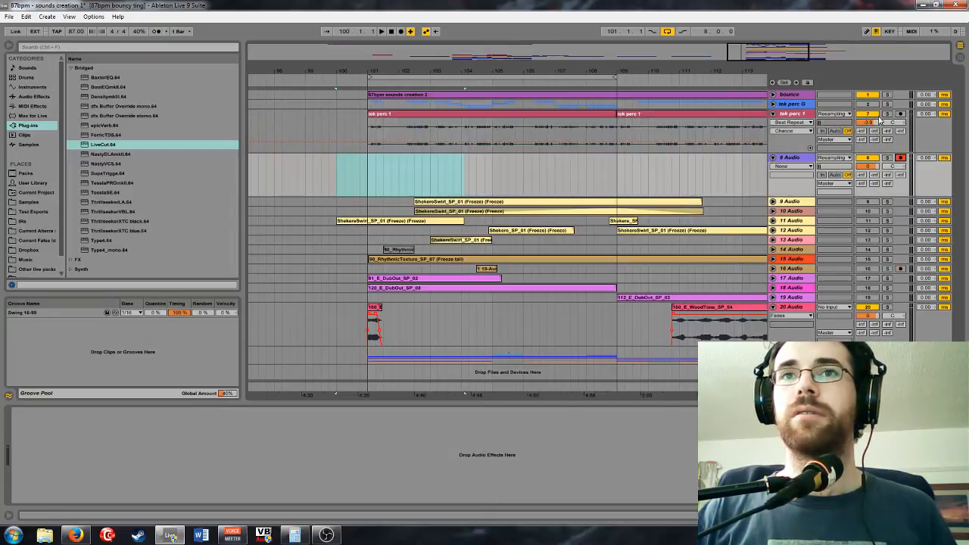
Record the soloed tek perc 1 onto track 8 from bar 101 while varying Beat Repeat's grid and interval to 1/32, variation and gate
left_click(370, 137)
left_click(402, 32)
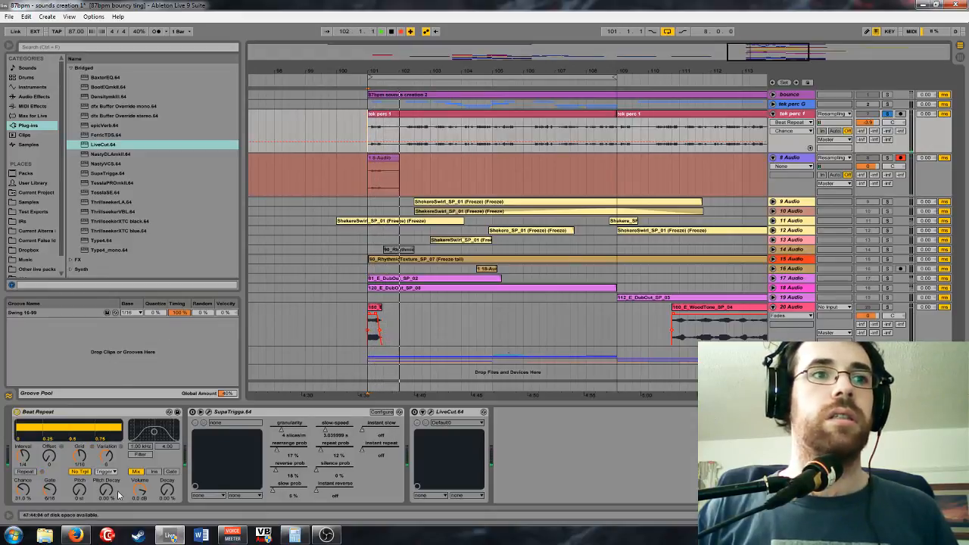
left_click(81, 458)
key("Down")
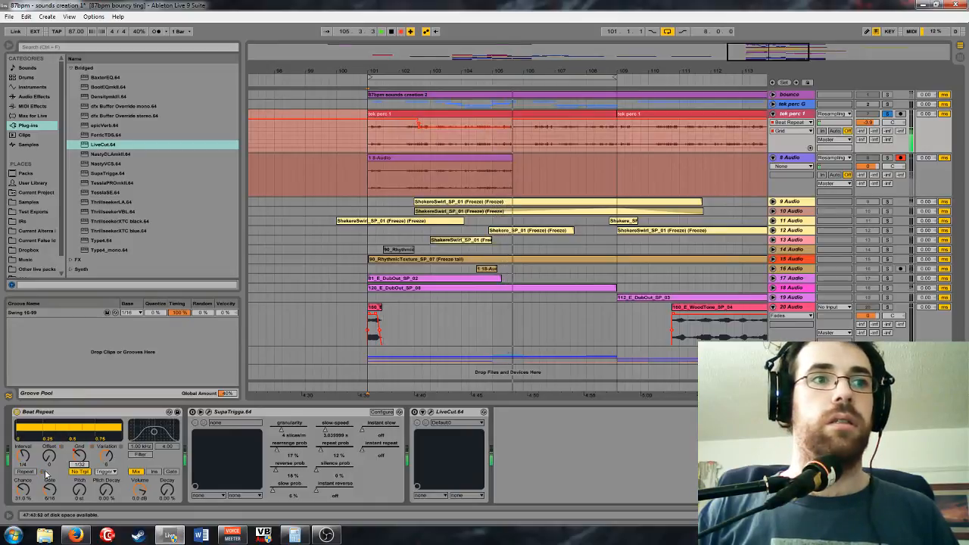
left_click_drag(24, 457, 23, 468)
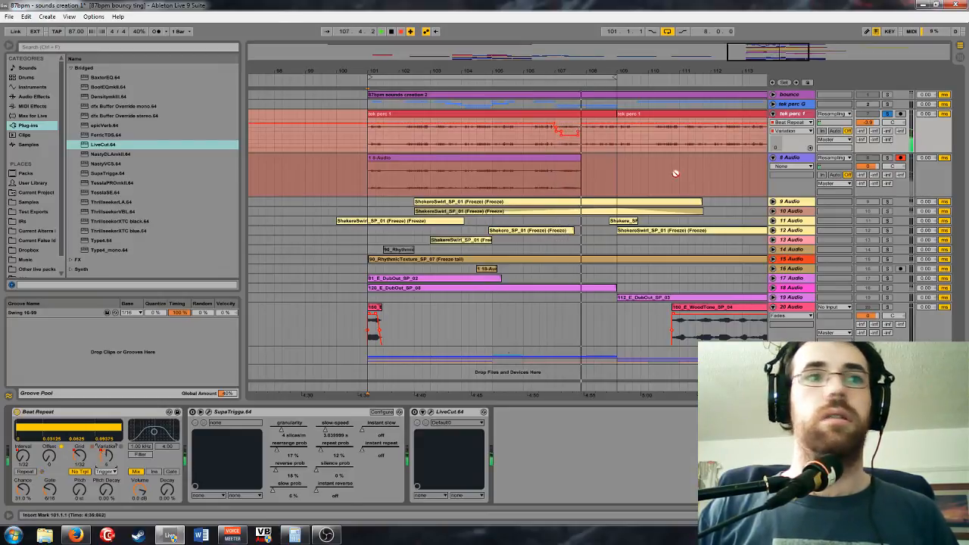
left_click_drag(49, 490, 50, 506)
key("space")
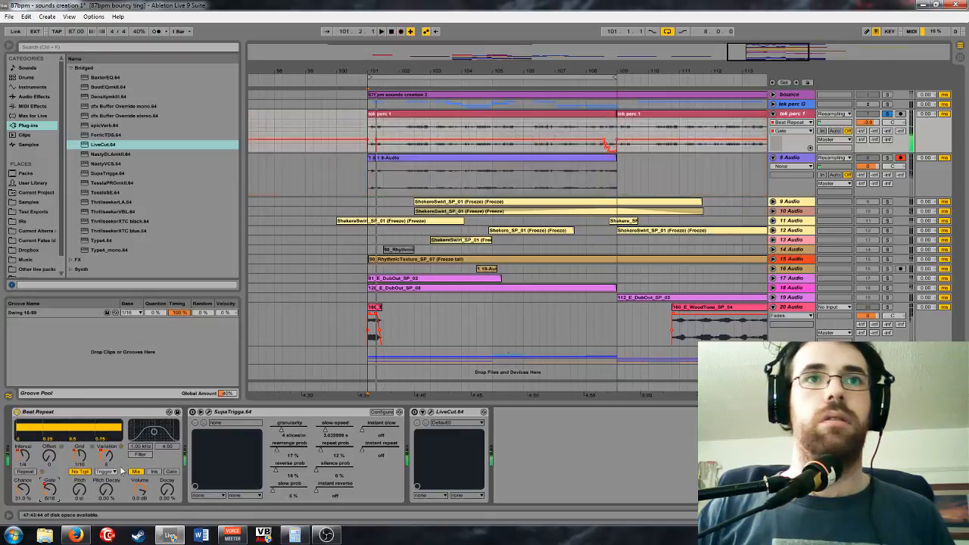
Move the recorded Beat Repeat clip on track 8 to about beat 109.4, leaving bars 101 to 109 empty
left_click(412, 167)
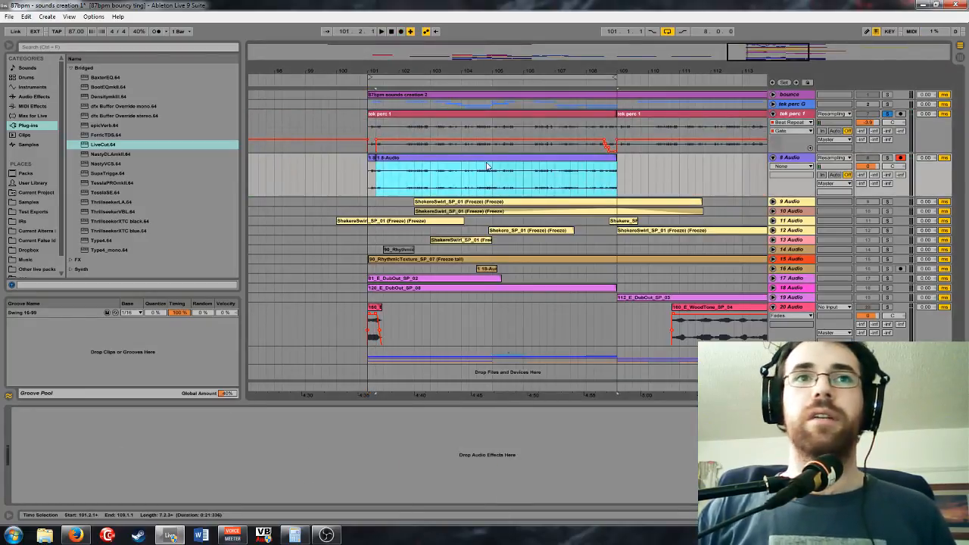
left_click_drag(385, 159, 650, 159)
key("ctrl+z")
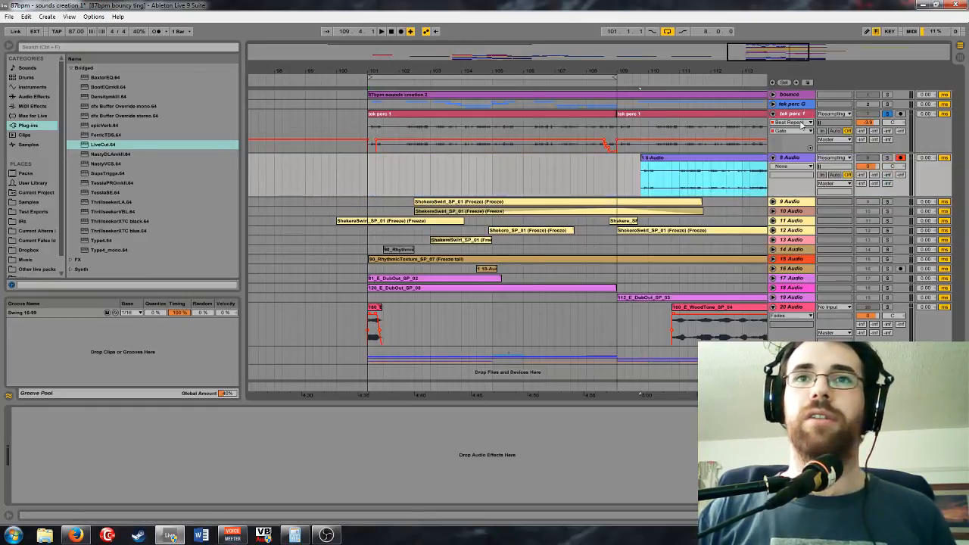
Switch SupaTrigga on and Beat Repeat off on tek perc 1
left_click(802, 125)
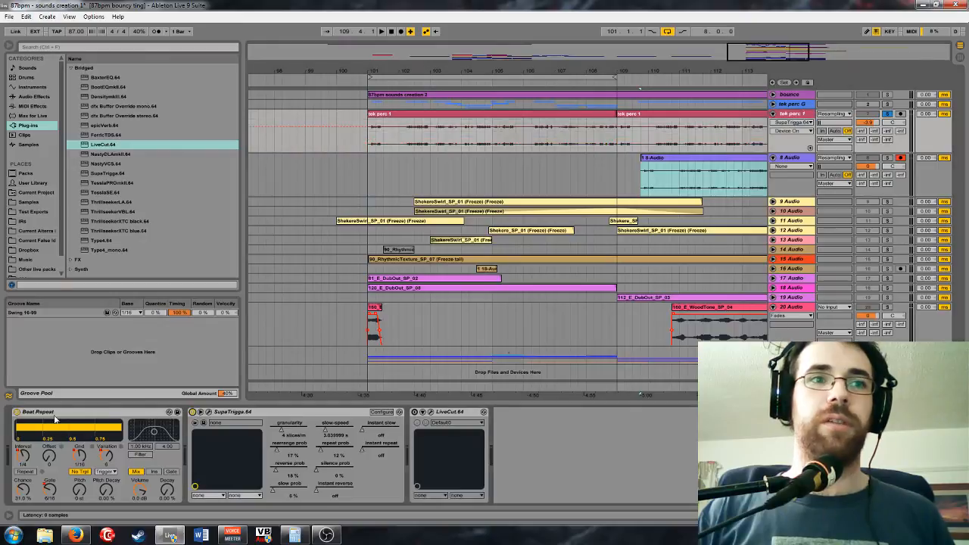
left_click(17, 413)
left_click(371, 176)
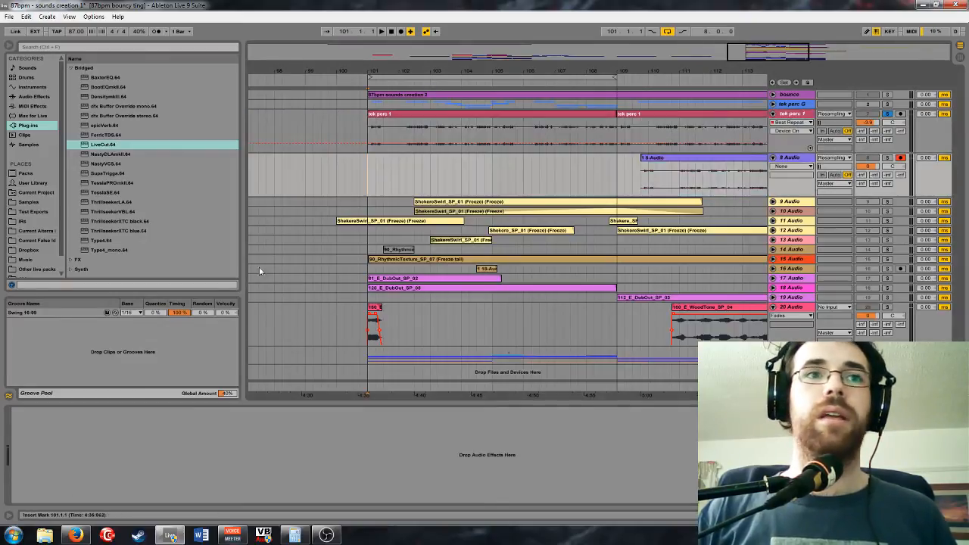
Set SupaTrigga's granularity to 8 slices and its probabilities to about 28% rearrange, 26% reverse, 15% slow and 28% repeat
left_click(793, 115)
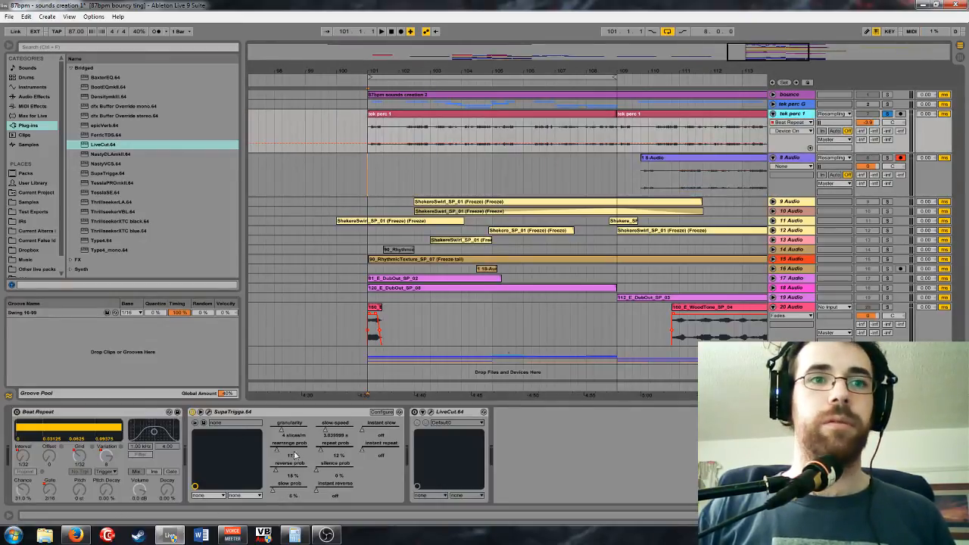
left_click_drag(279, 454, 291, 430)
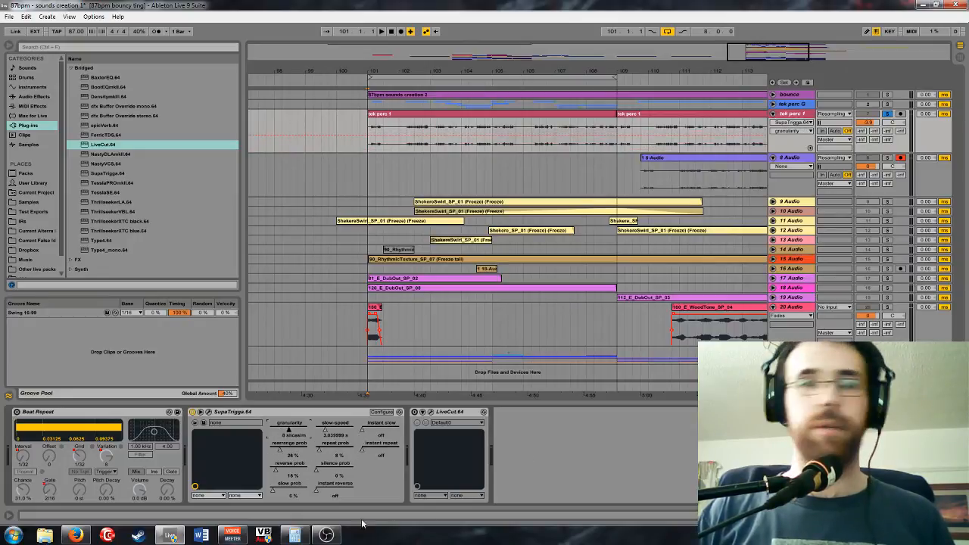
left_click_drag(271, 493, 276, 493)
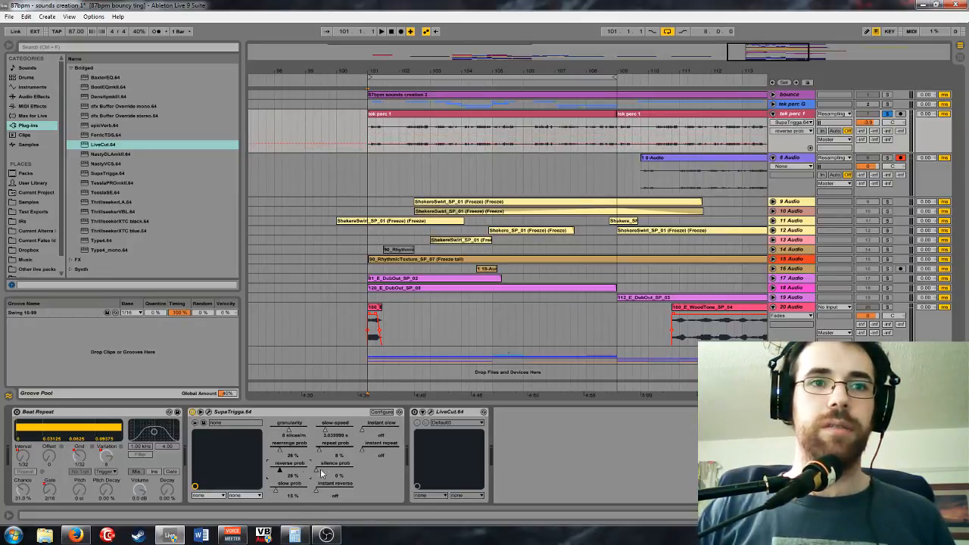
left_click_drag(321, 450, 323, 452)
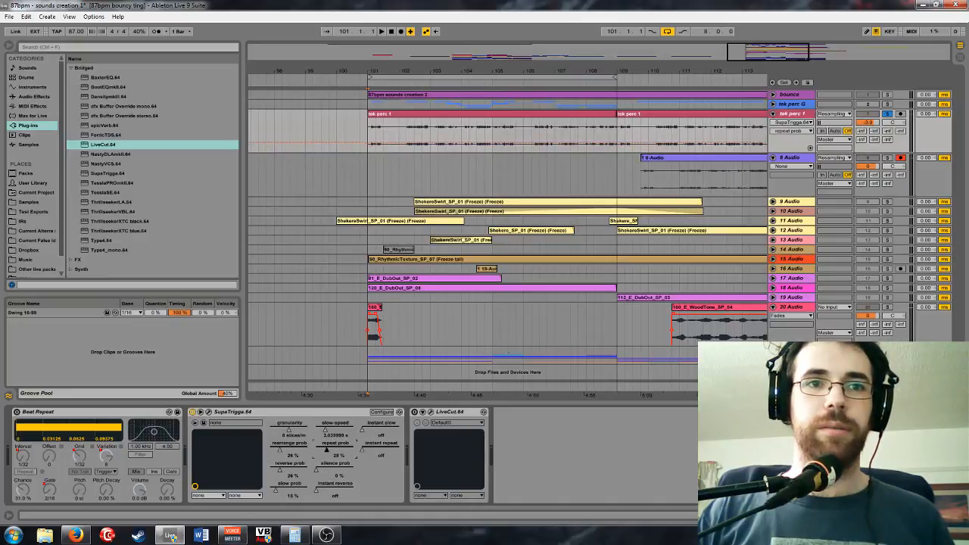
Record the SupaTrigga-processed tek perc 1 onto track 8 from bar 101 to about bar 109
left_click(364, 175)
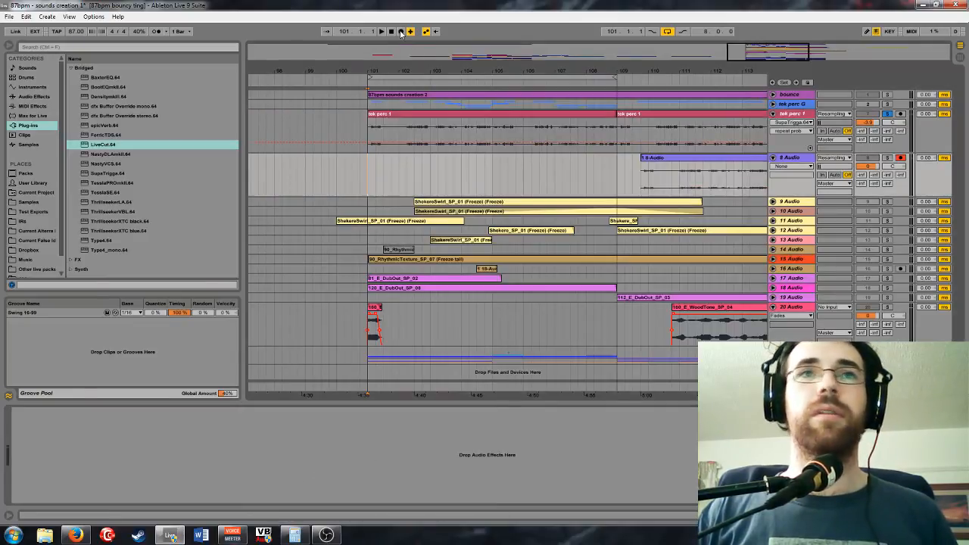
left_click(401, 31)
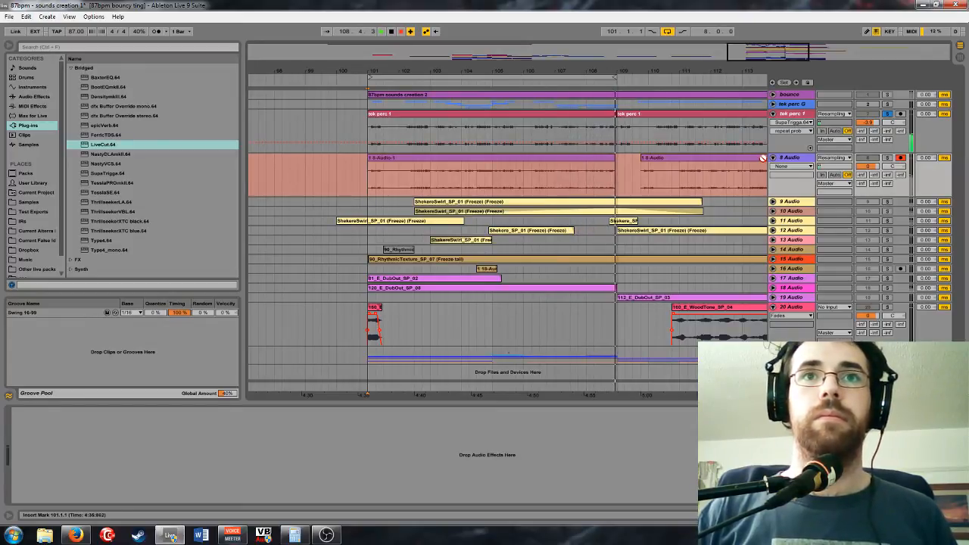
key("space")
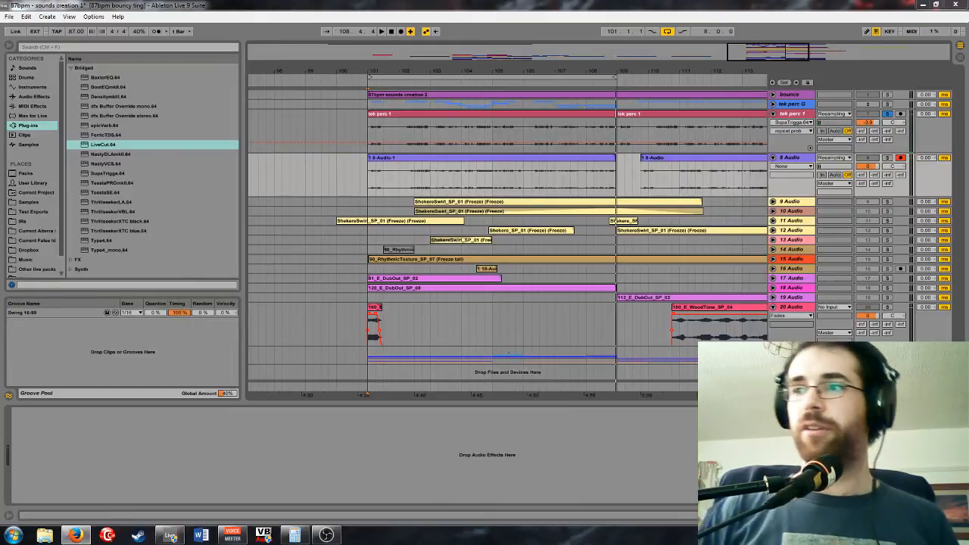
Enlarge and solo track 8, and audition its new SupaTrigga recording from about beats 102.2 and 103.1
left_click_drag(428, 72, 428, 54)
left_click_drag(784, 195, 784, 291)
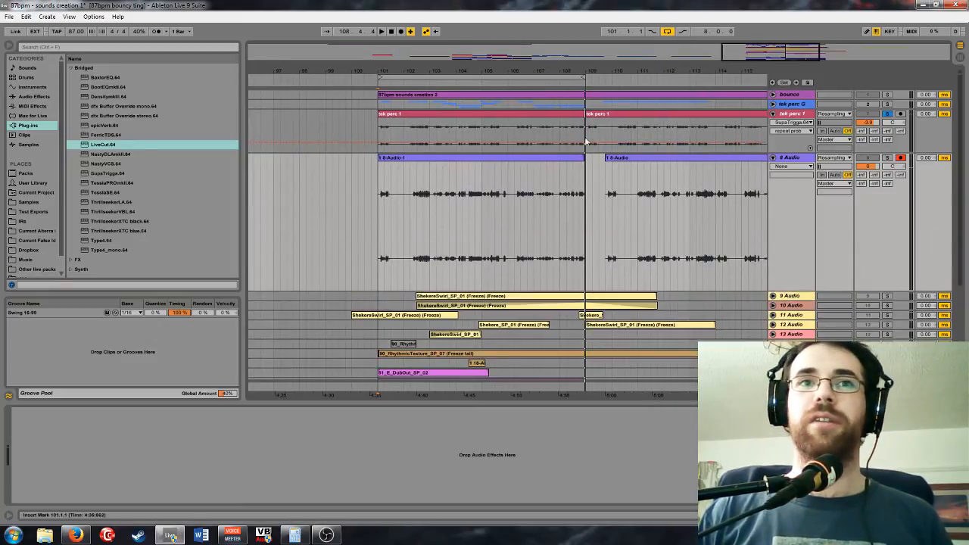
left_click_drag(747, 55, 754, 83)
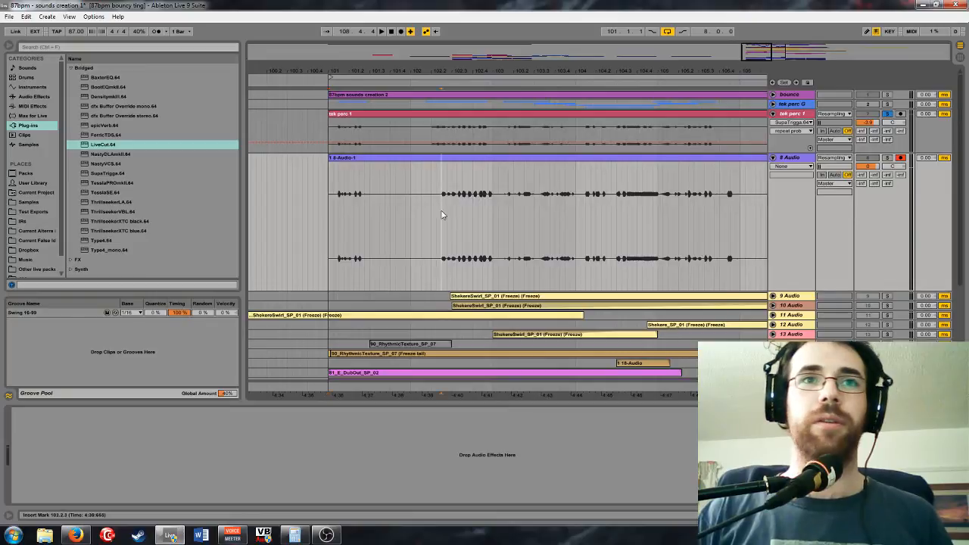
key("space")
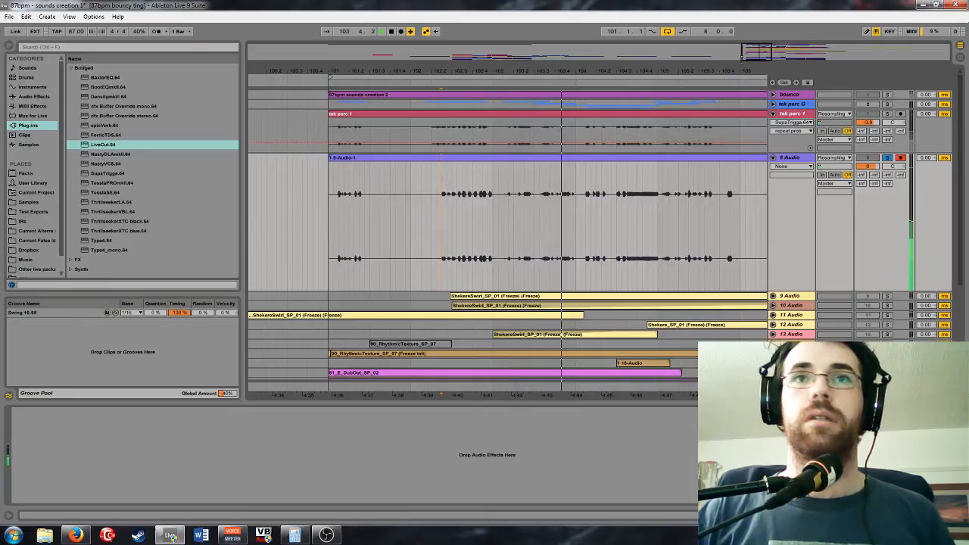
key("space")
mouse_move(502, 71)
left_mouse_down()
mouse_move(567, 178)
mouse_move(553, 200)
left_mouse_up()
key("space")
left_click(561, 201)
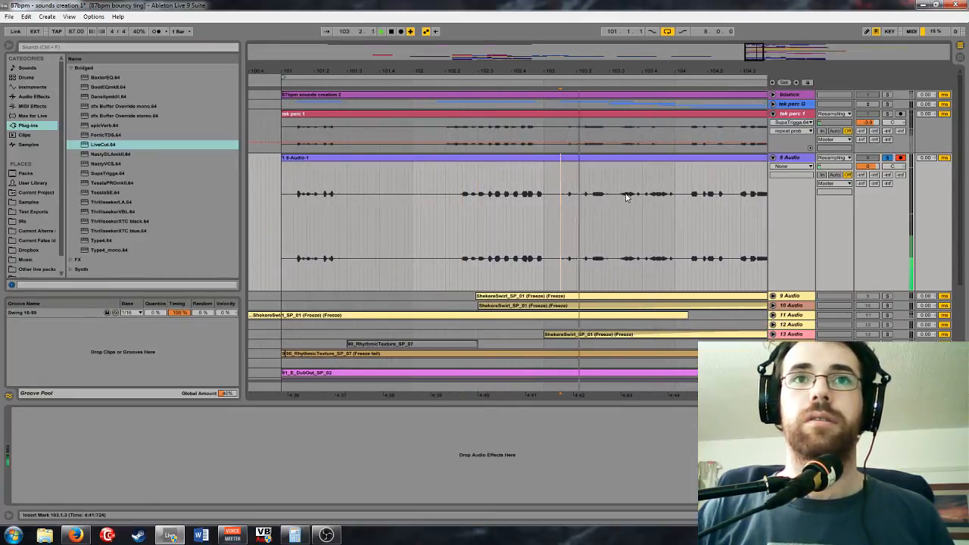
Split out the section from 103.1.3 to 103.3.1 in both the track 8 recording and tek perc 1
key("space")
left_click_drag(761, 51, 763, 57)
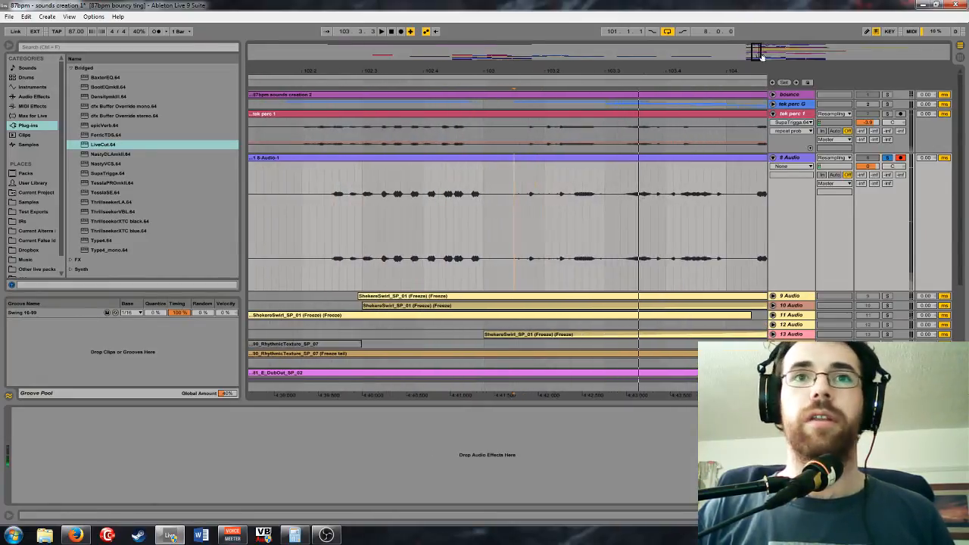
left_click_drag(599, 218, 513, 220)
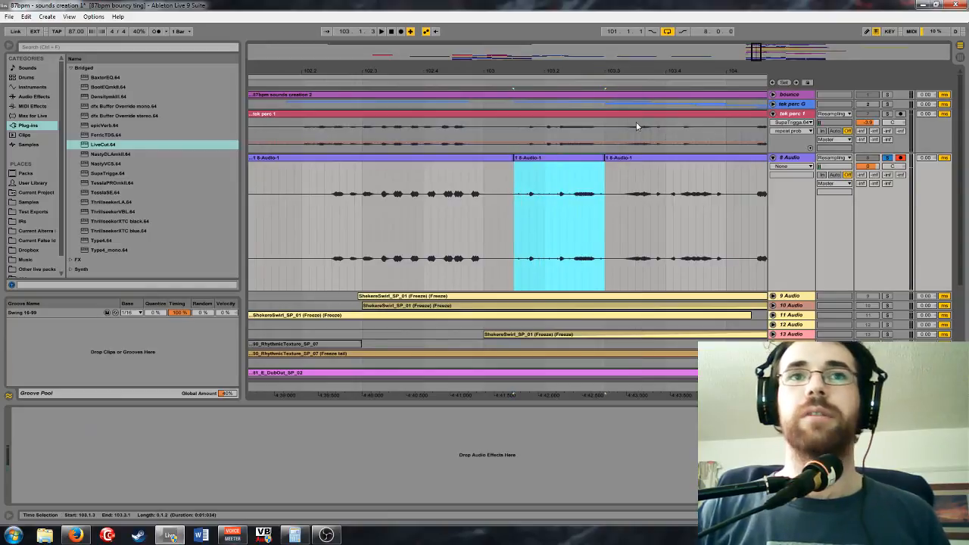
left_click_drag(755, 59, 756, 47)
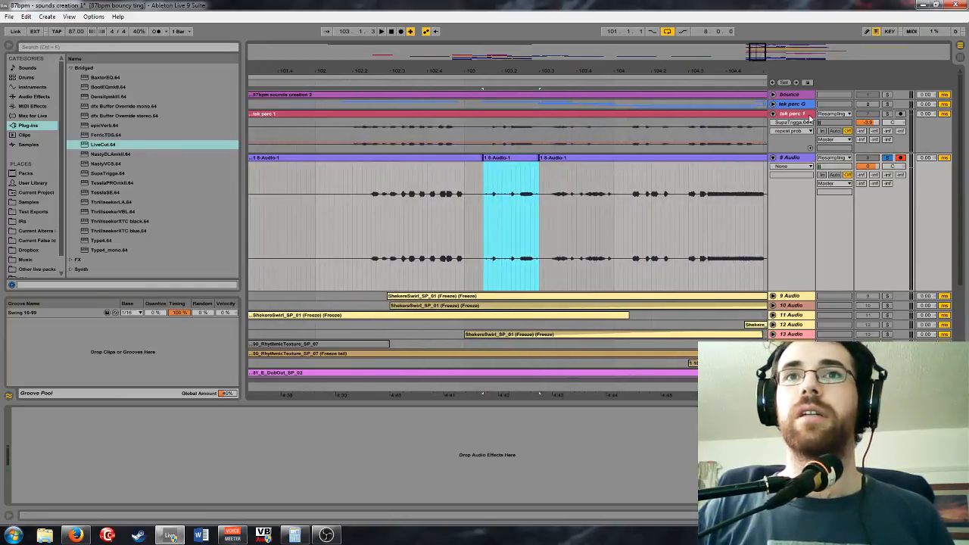
left_click_drag(539, 136, 472, 142)
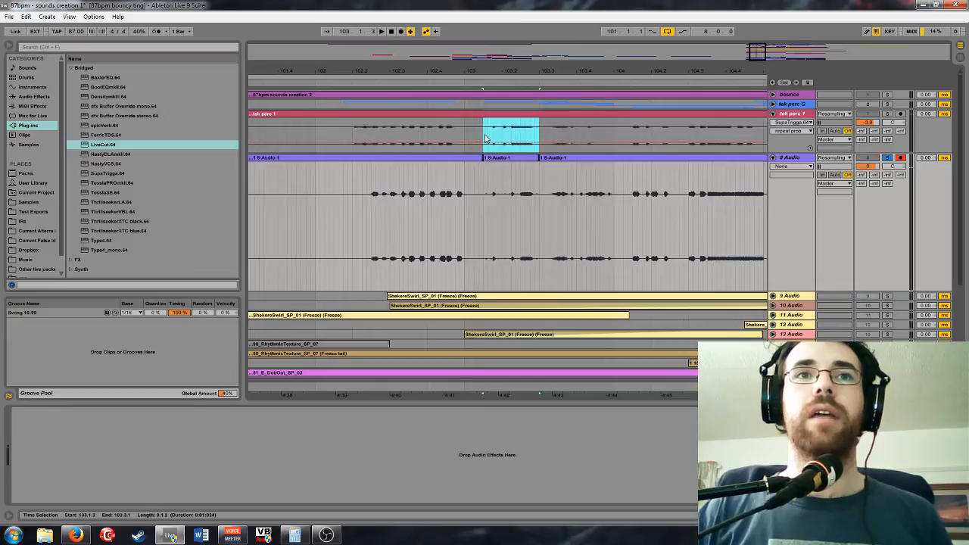
key("ctrl+e")
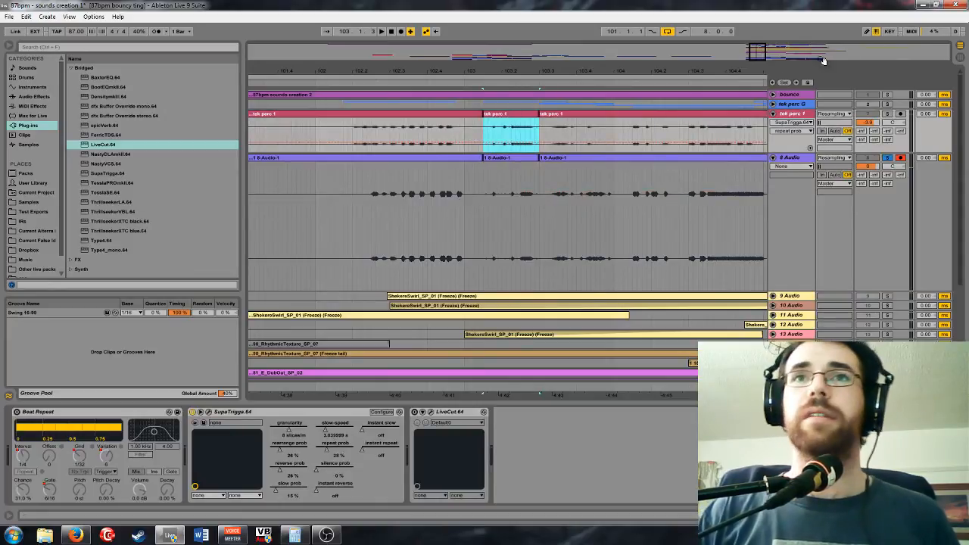
Unsolo track 8, then deactivate its clips on both sides of the 103.1.3 to 103.3.1 piece and the matching tek perc 1 piece
left_click(886, 159)
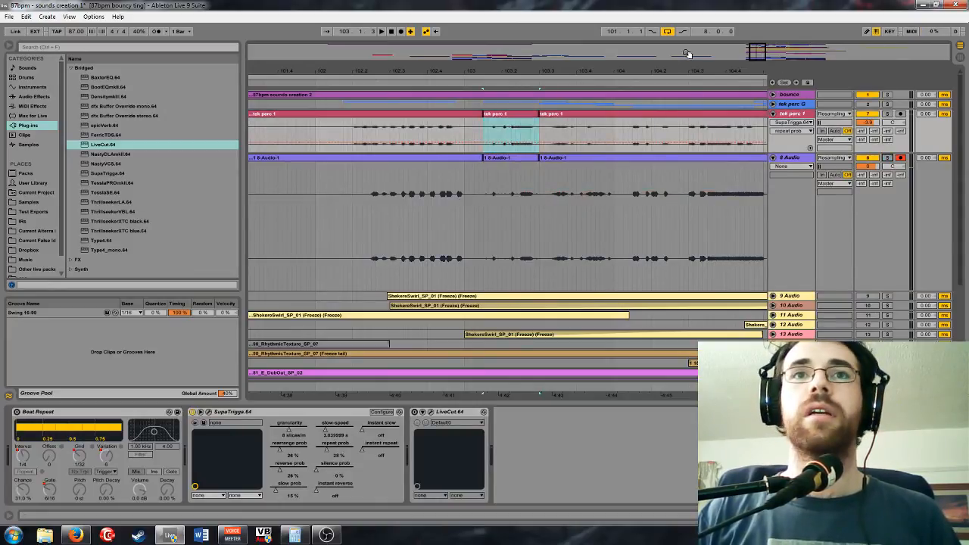
left_click(563, 157)
key("0")
left_click(460, 158)
key("0")
left_click(515, 121)
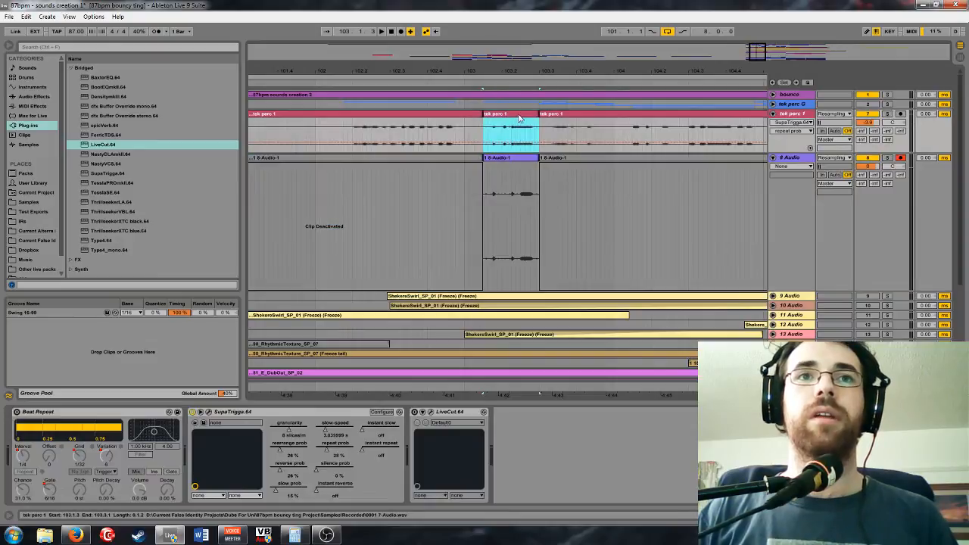
key("0")
Audition the swapped-in track 8 piece in context, playing from about beat 102.2
left_click(409, 137)
key("space")
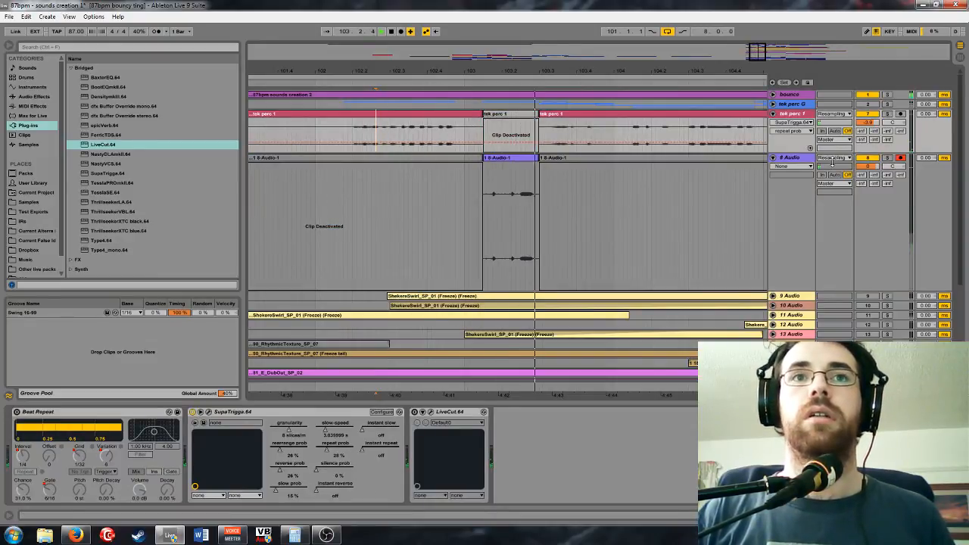
left_click_drag(454, 72, 456, 57)
left_click_drag(778, 46, 758, 56)
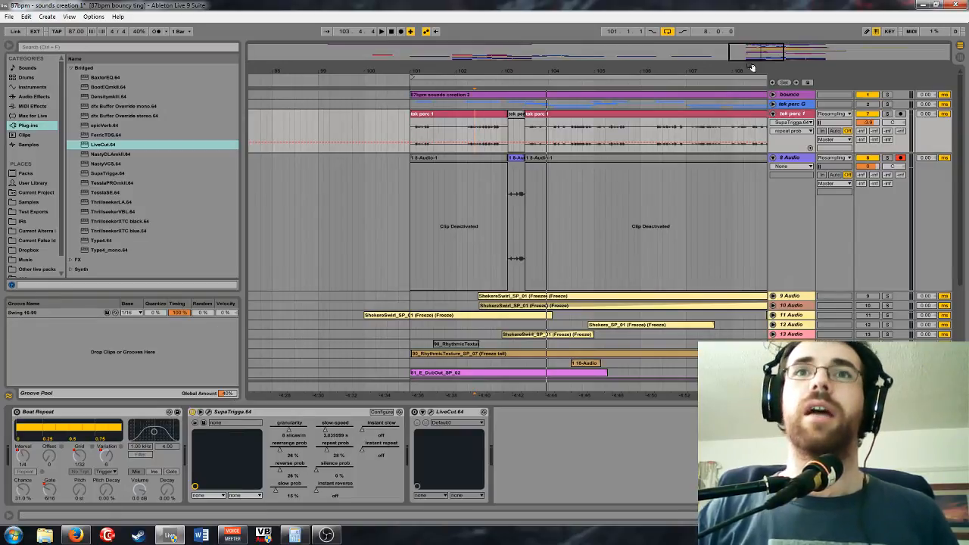
Try a rapid stutter in tek perc 1 by duplicating tiny slices just after 104.3.1, and play it back
left_click_drag(752, 67, 756, 105)
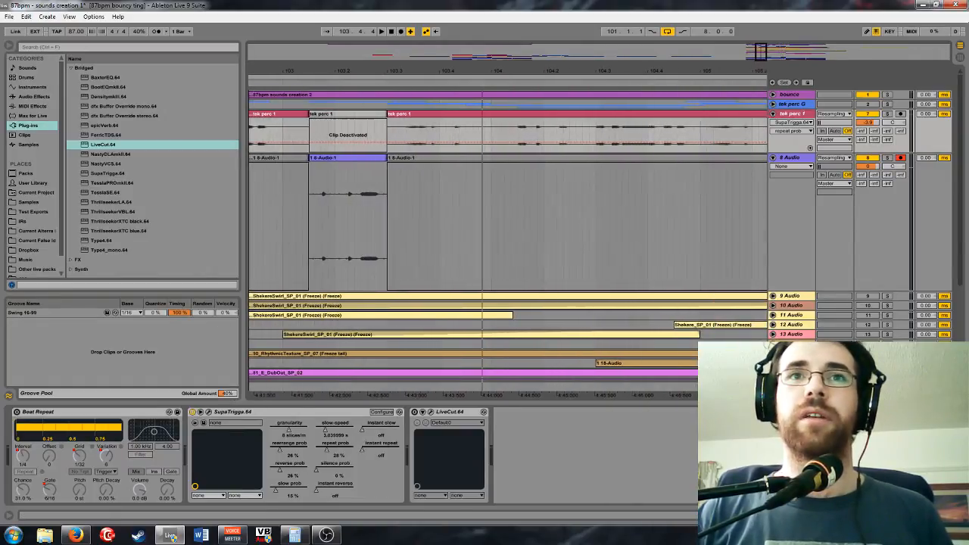
left_click(608, 135)
left_click_drag(747, 68, 506, 109)
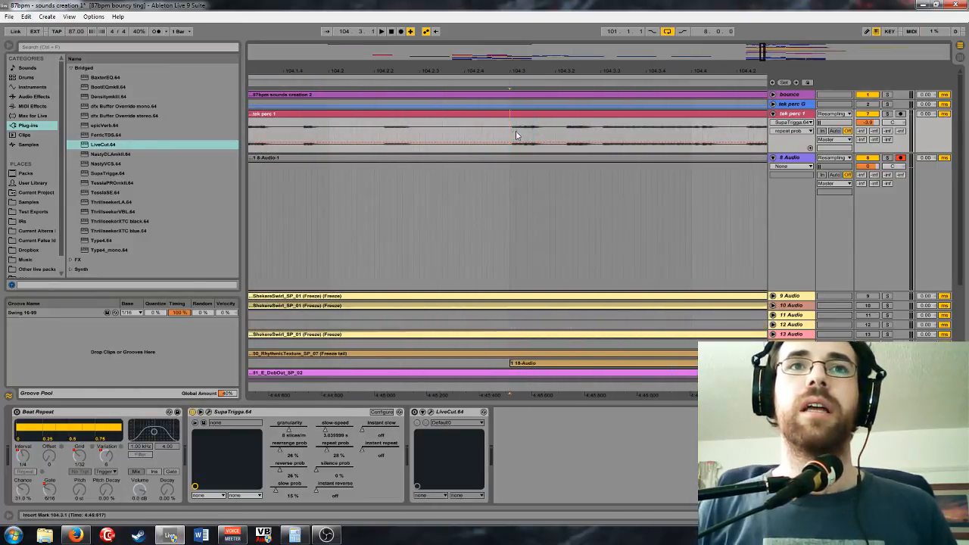
key("ctrl+d")
left_click_drag(528, 136, 533, 135)
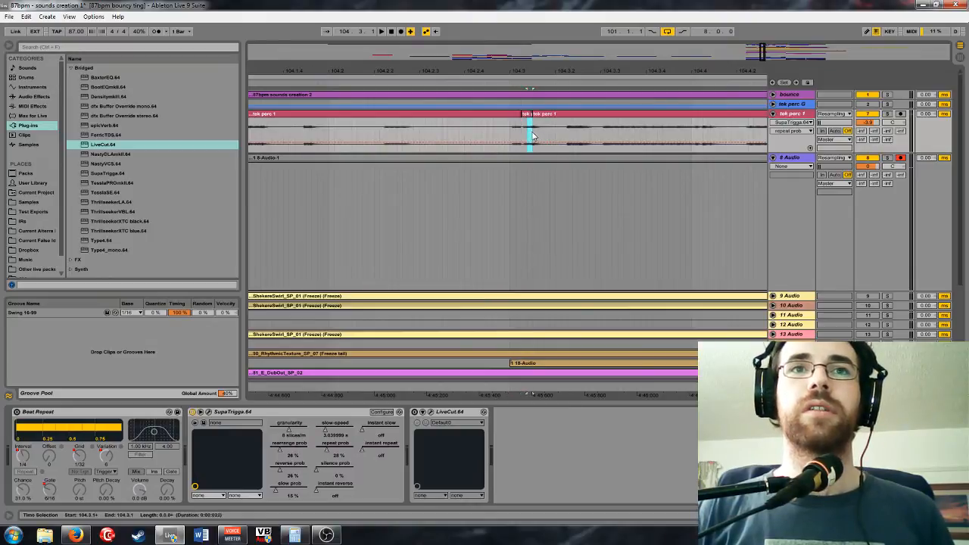
left_click(486, 132)
key("space")
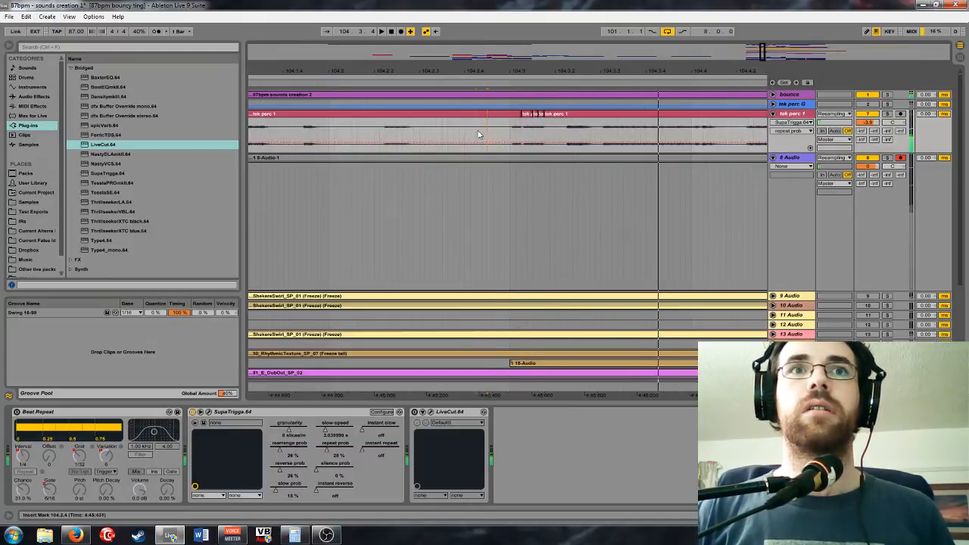
Try cutting tiny gaps into tek perc 1 from about 104.3.3 so that three short isolated slices remain
left_click(614, 134)
key("ctrl+e")
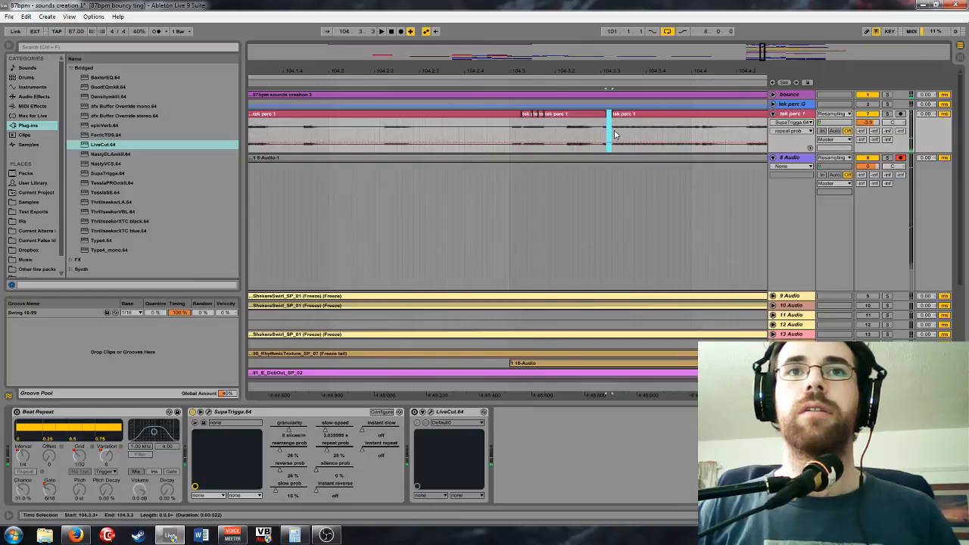
left_click_drag(618, 134, 630, 134)
key("Delete")
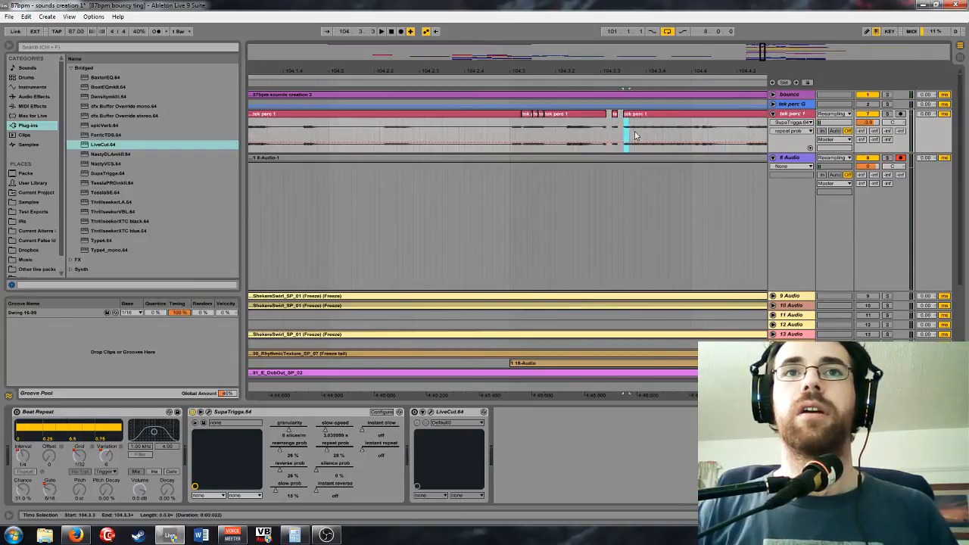
left_click(633, 132)
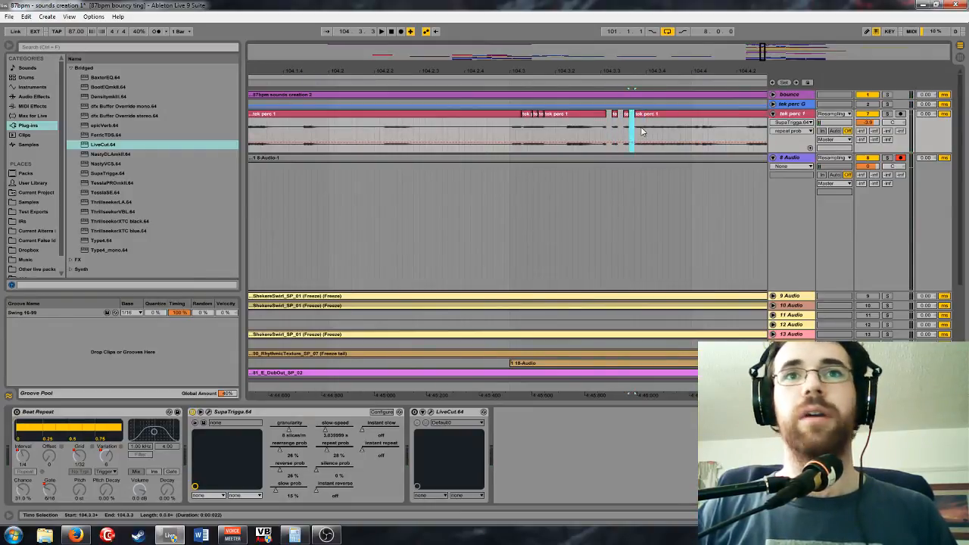
Try splitting off the tiny slice just before the gaps, setting its warp mode to Complex Pro and transposing it 12 semitones
left_click(604, 135)
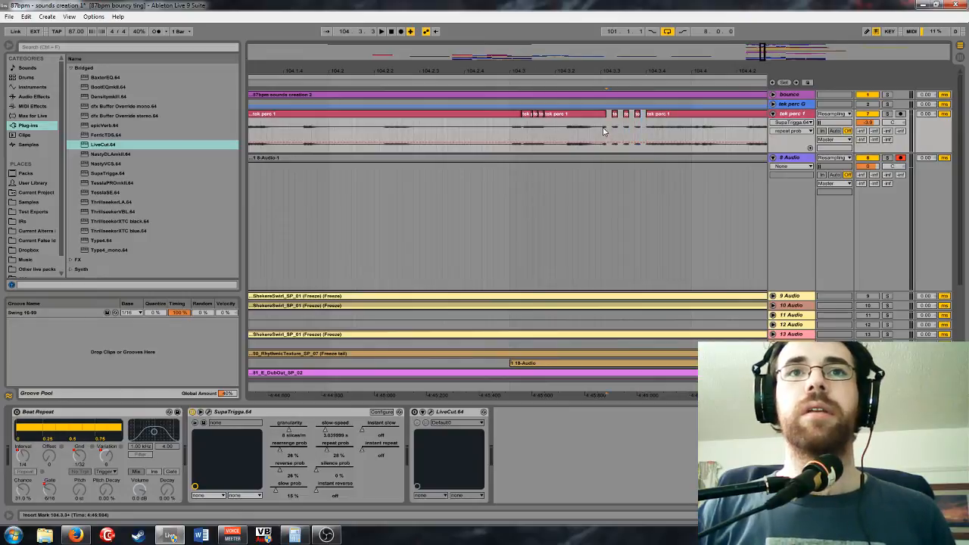
double_click(603, 134)
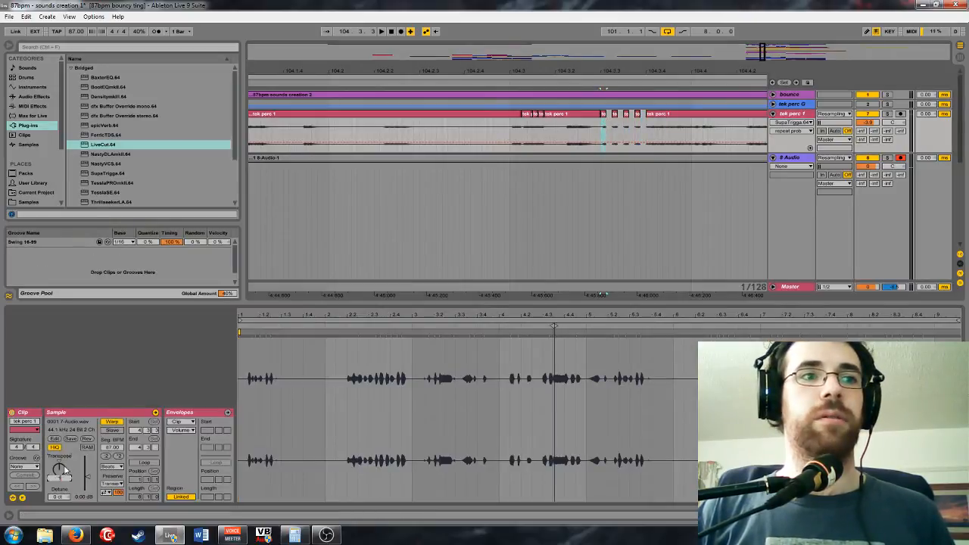
left_click(121, 467)
left_click(114, 514)
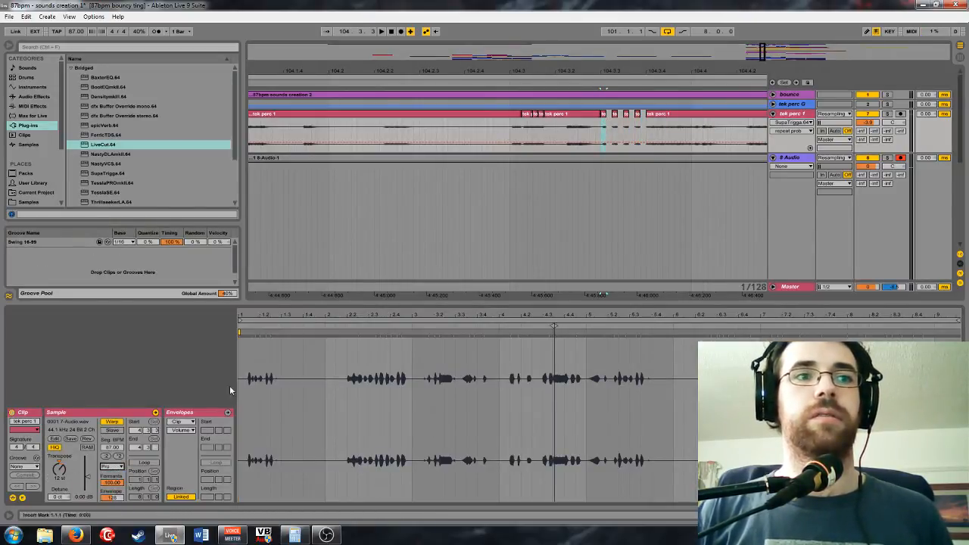
Try setting the three isolated slices to Complex warp mode and transposing the last two by 7 semitones
left_click(615, 114)
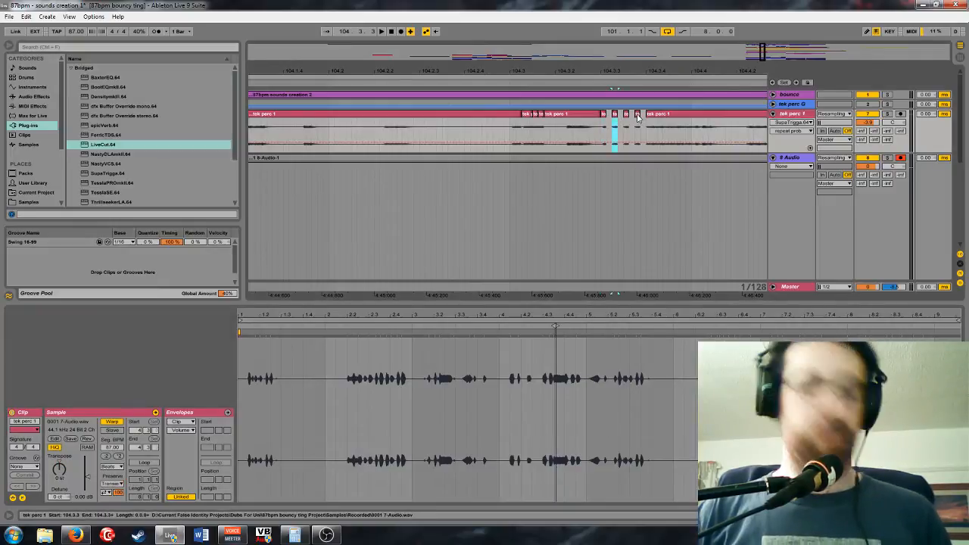
left_click(638, 115, "shift")
left_click(112, 466)
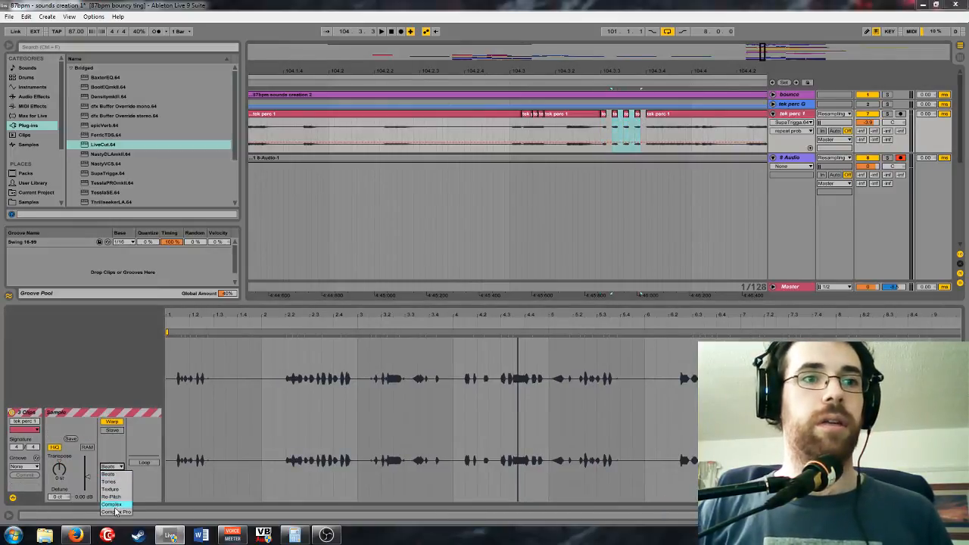
left_click(113, 505)
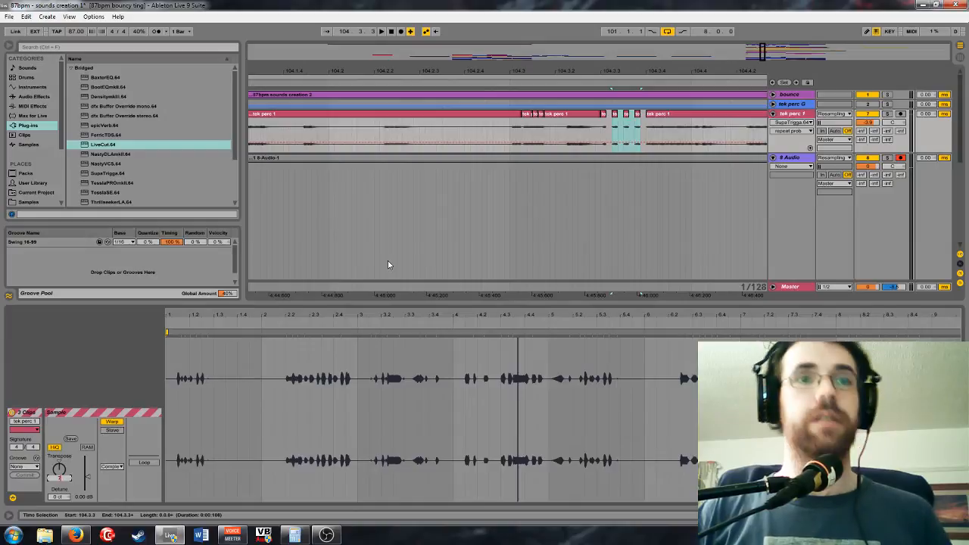
left_click(625, 115)
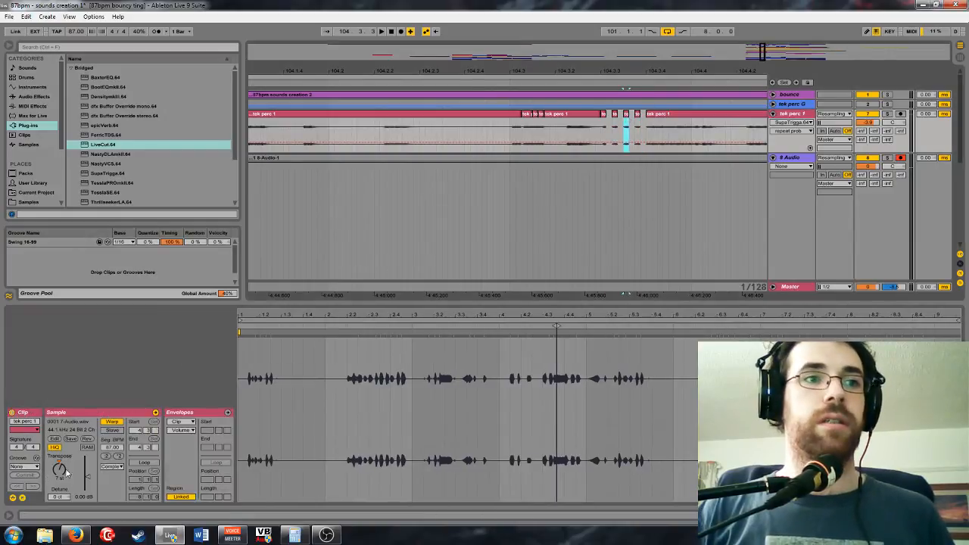
left_click(638, 114)
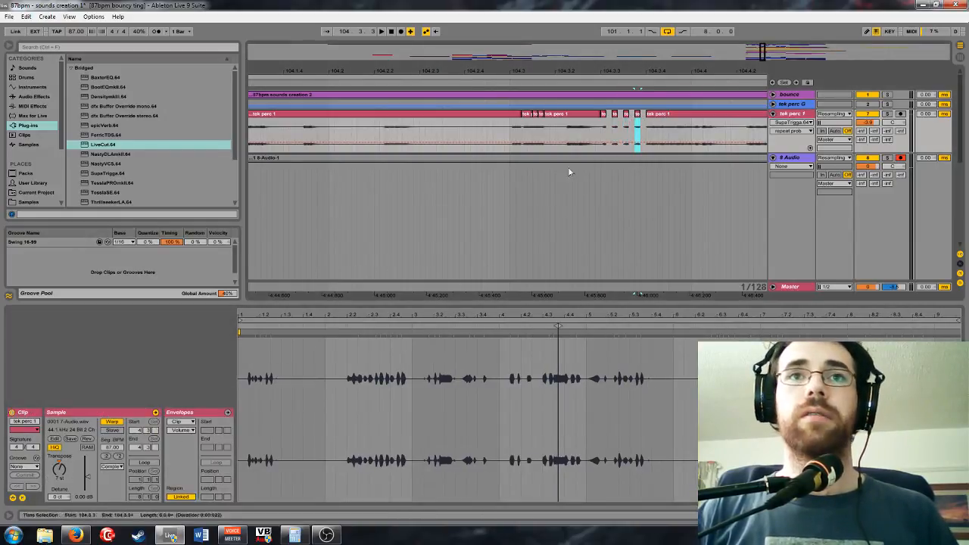
Audition the stuttered and pitched tek perc 1 slices from 104.2.4
left_click(487, 168)
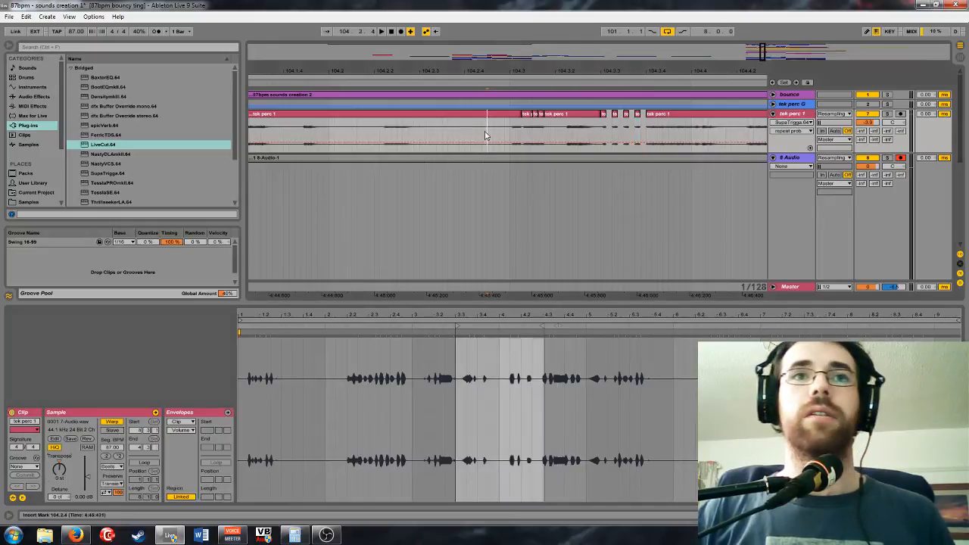
key("space")
key("space")
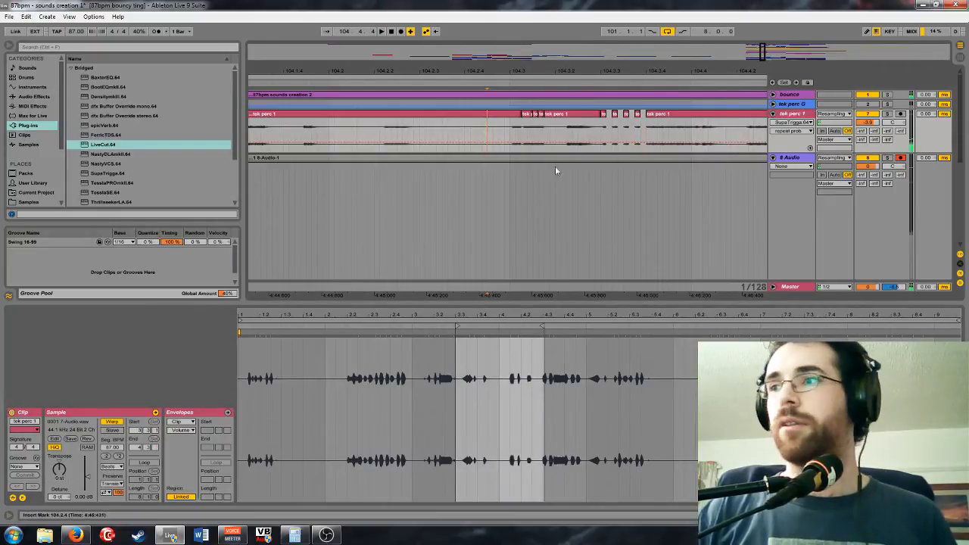
Extend the tek perc 1 clip that starts at 103.3.1 to 105.1.1, overwriting the stutter slices
left_click_drag(766, 58, 763, 14)
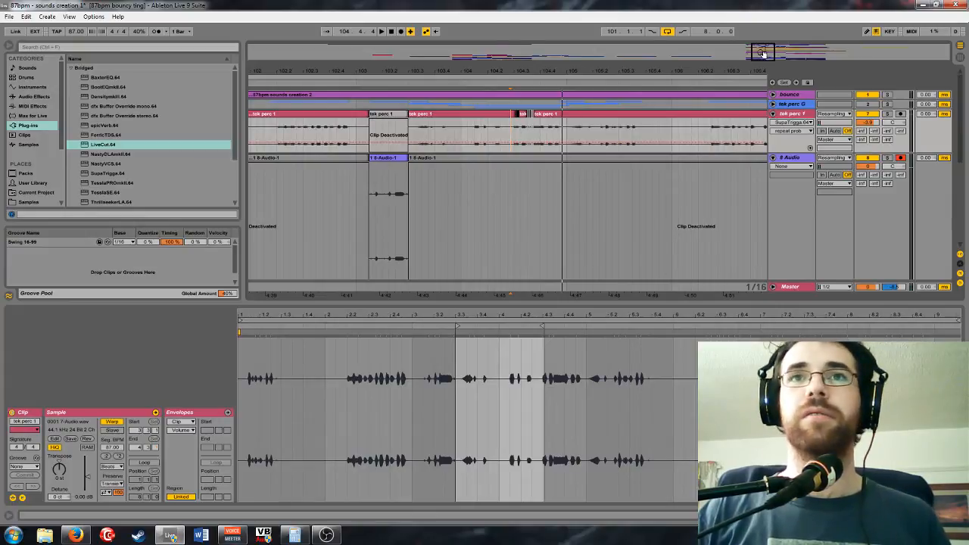
left_click_drag(763, 53, 748, 68)
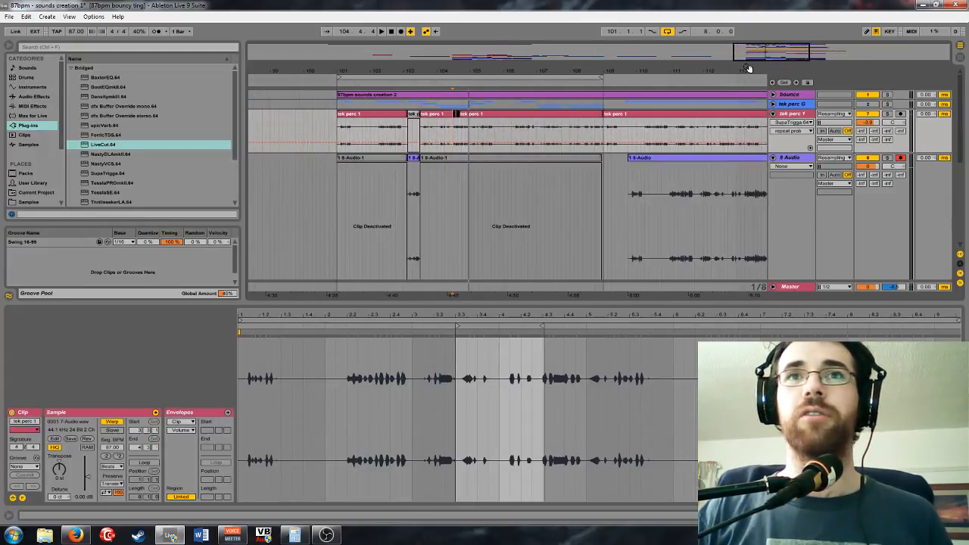
left_click_drag(808, 47, 781, 83)
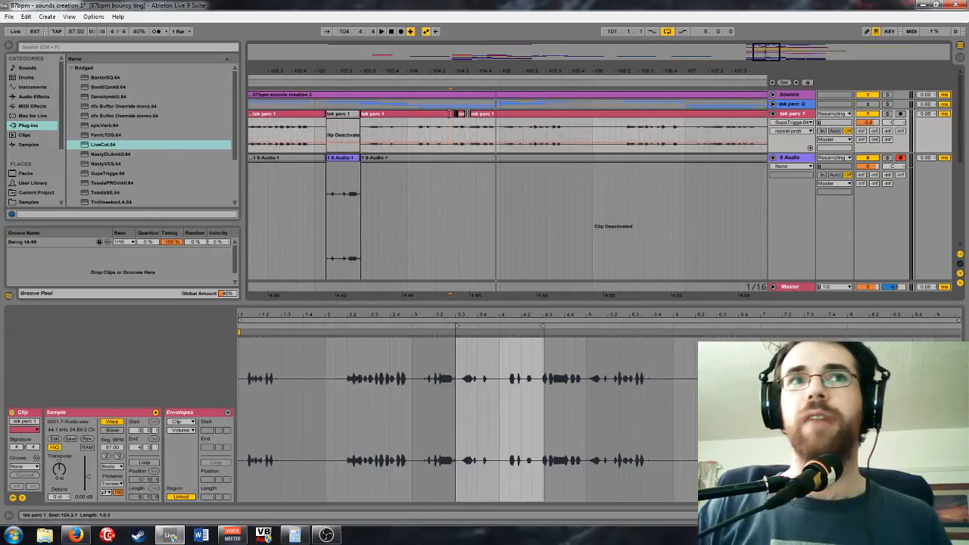
left_click_drag(361, 125, 500, 115)
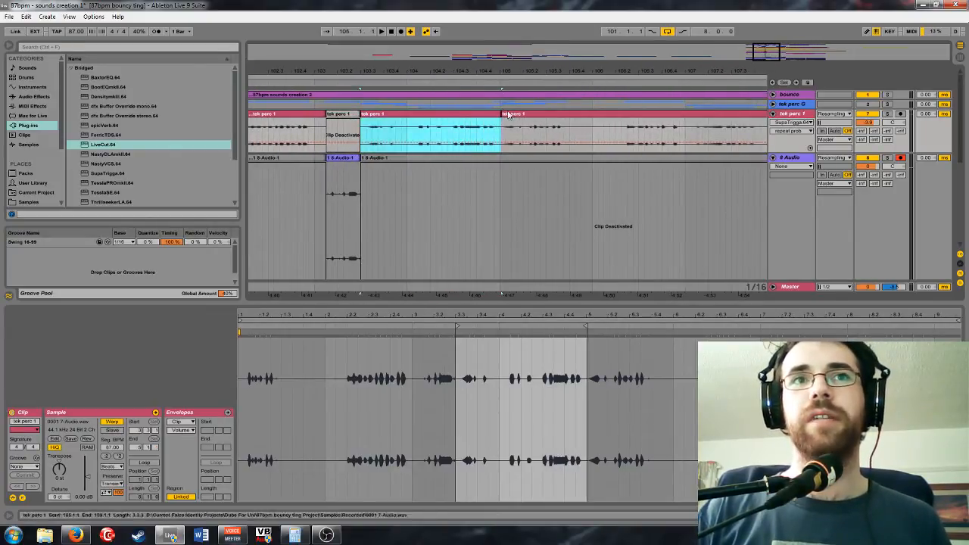
left_click_drag(772, 53, 759, 34)
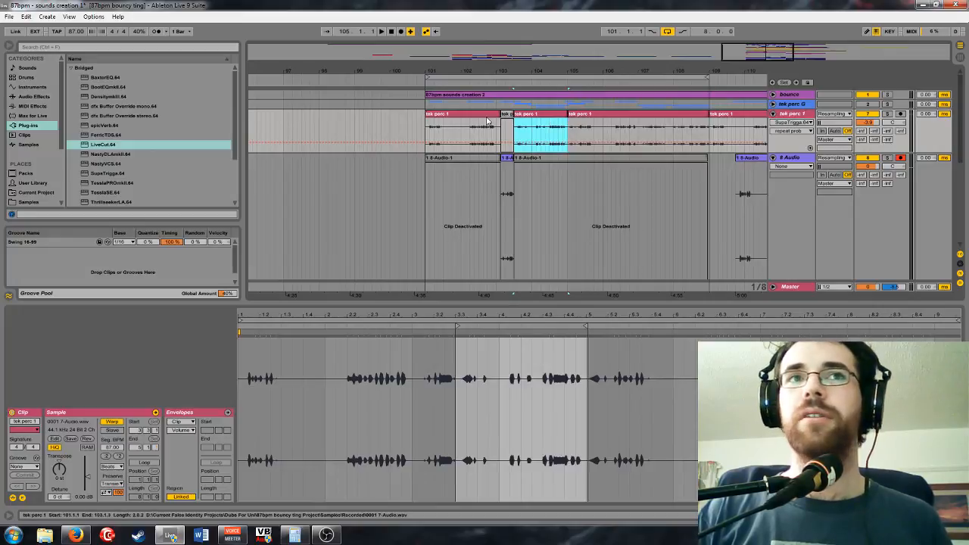
left_click(496, 115)
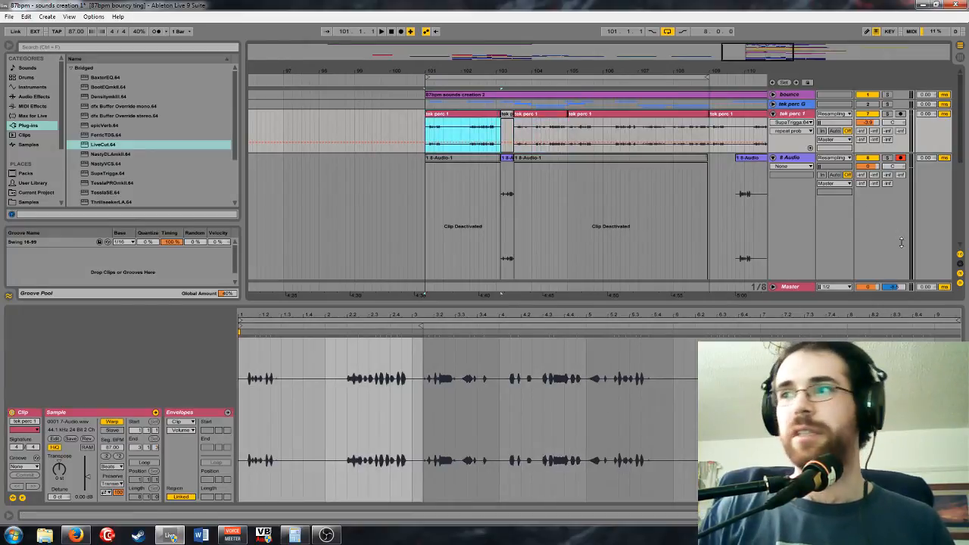
left_click_drag(751, 50, 732, 58)
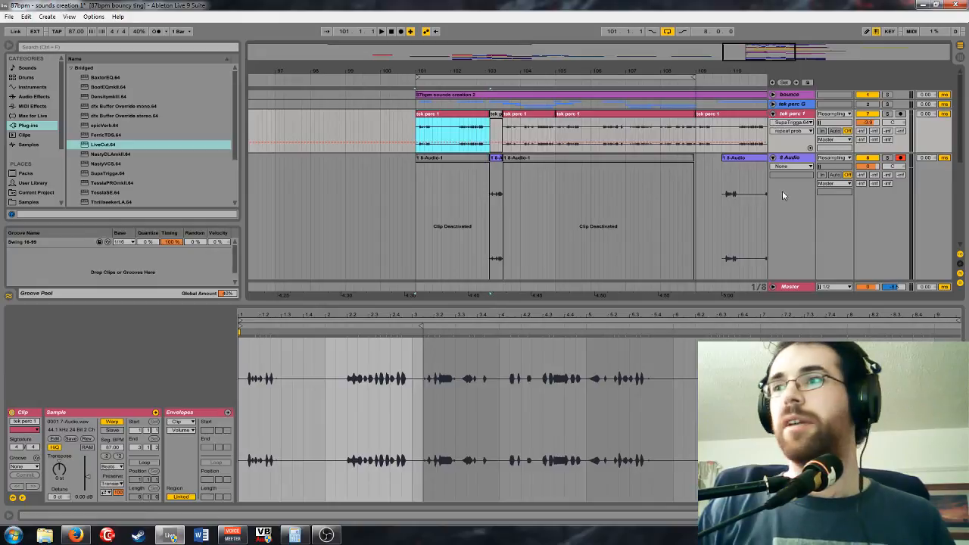
left_click_drag(793, 43, 772, 57)
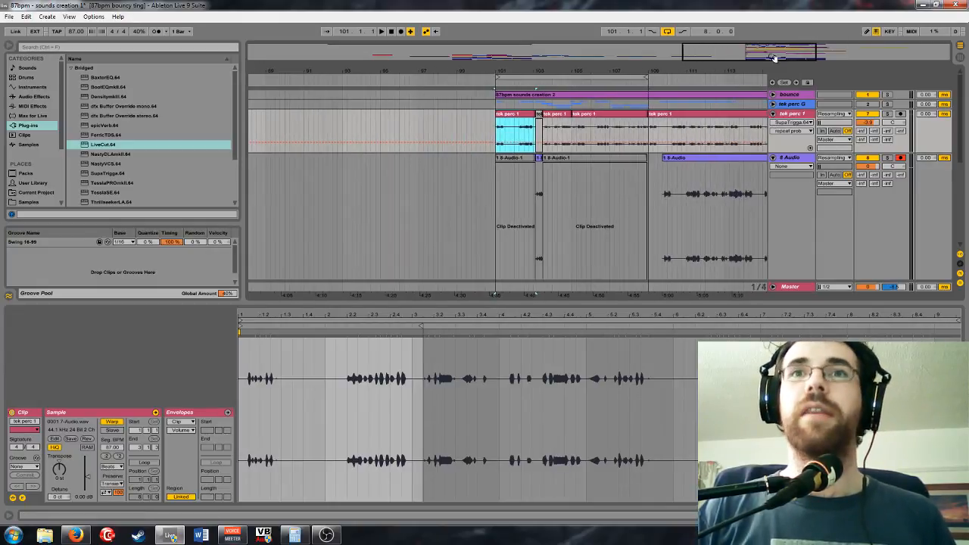
left_click_drag(705, 74, 754, 108)
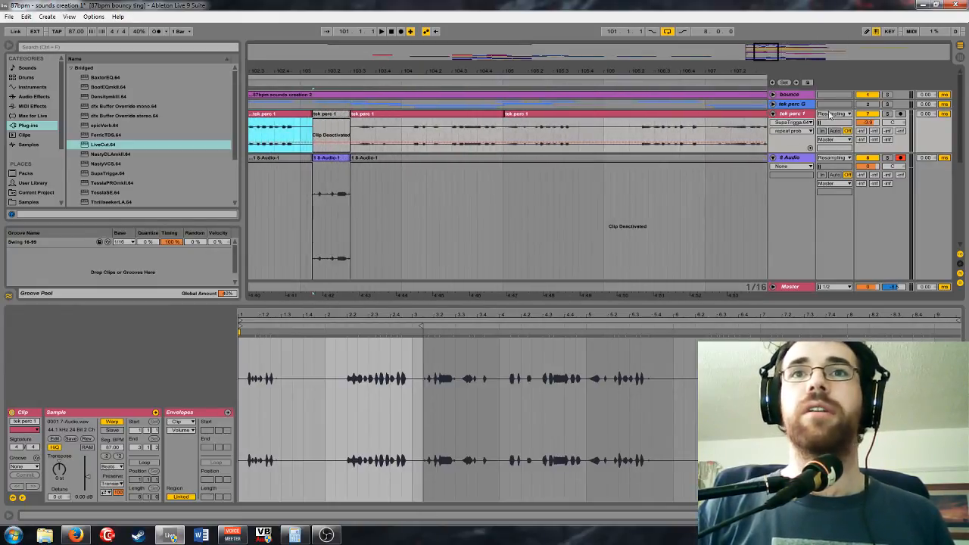
Insert an empty MIDI track below tek perc 1 and split off the tek perc 1 section from 110.2.1 to 113.1.1
right_click(795, 115)
left_click(824, 195)
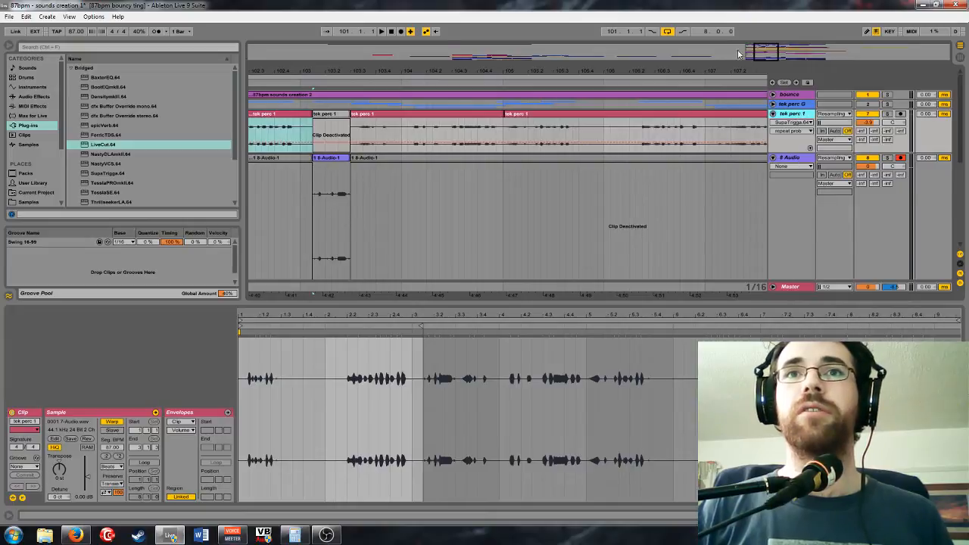
left_click_drag(761, 53, 788, 44)
left_click_drag(721, 74, 744, 75)
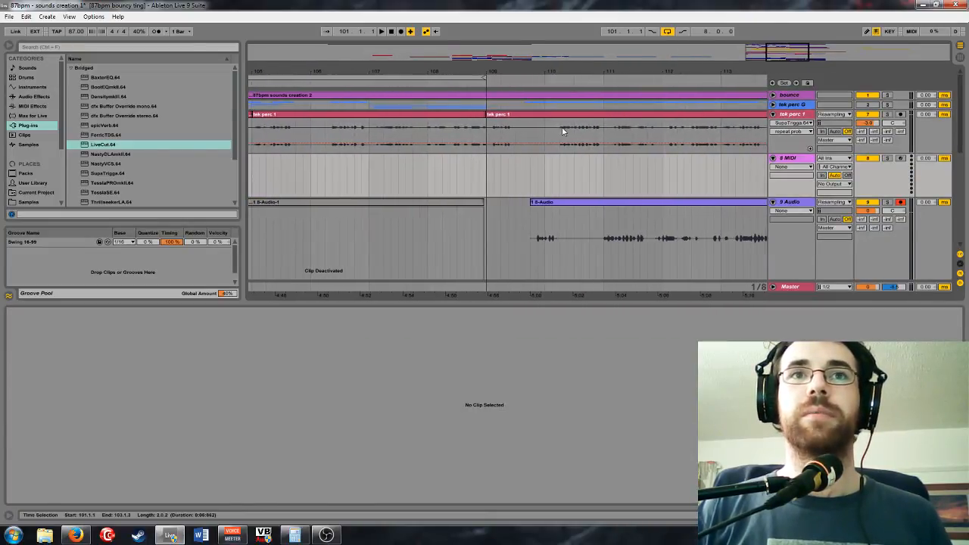
left_click_drag(563, 132, 721, 140)
key("ctrl+e")
Slice the isolated tek perc 1 section to a new MIDI track per transient with the built-in preset, and unfold that track
right_click(633, 123)
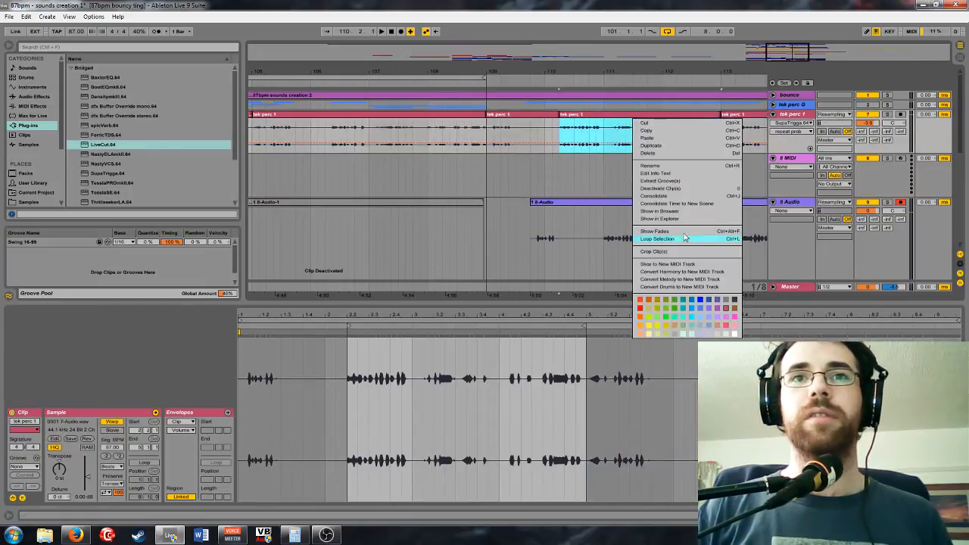
left_click(682, 266)
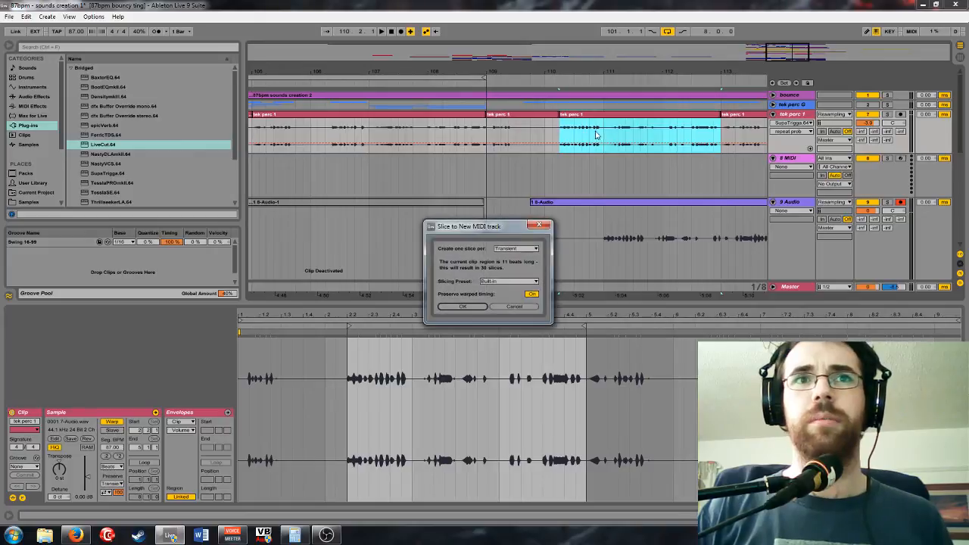
left_click(462, 307)
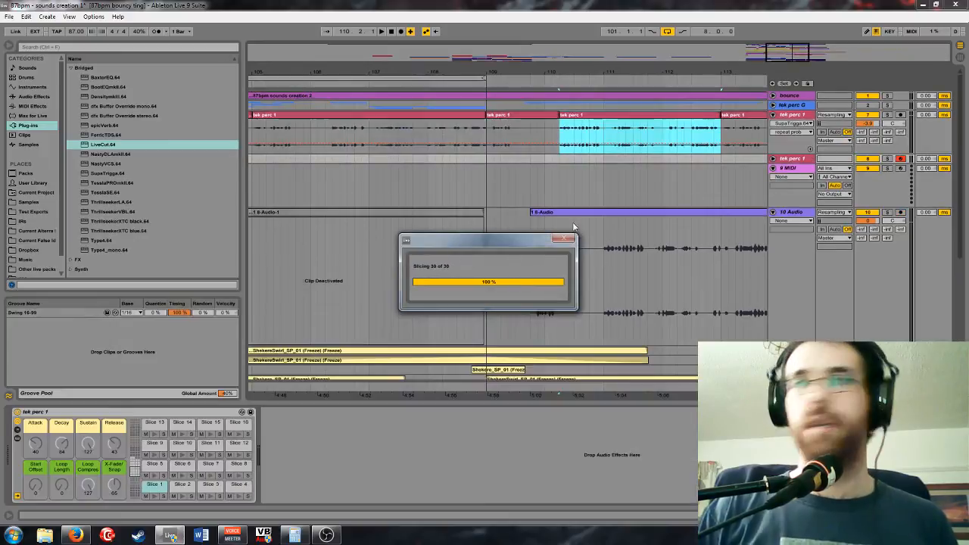
left_click(773, 160)
key("Down")
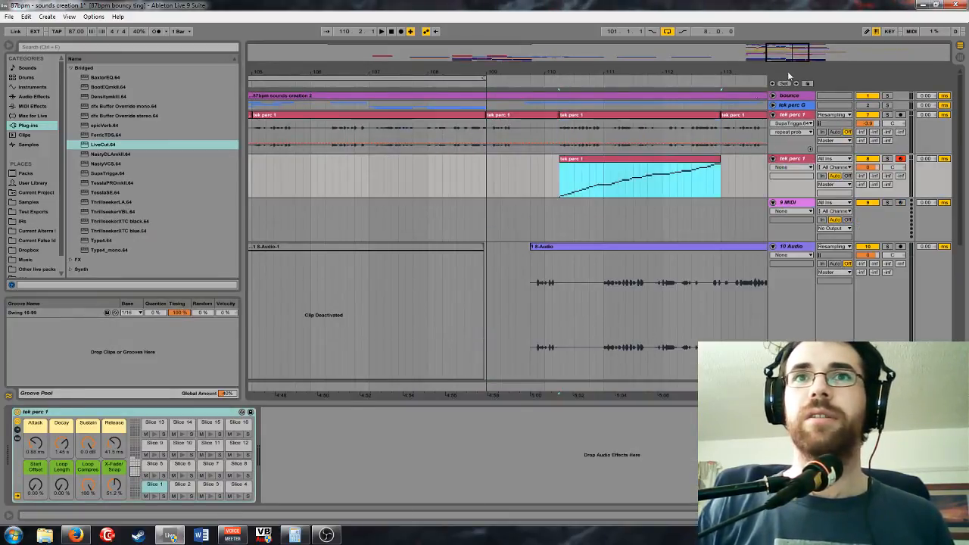
Solo the sliced tek perc 1 MIDI track and audition its clip from 110.2.1
left_click(887, 159)
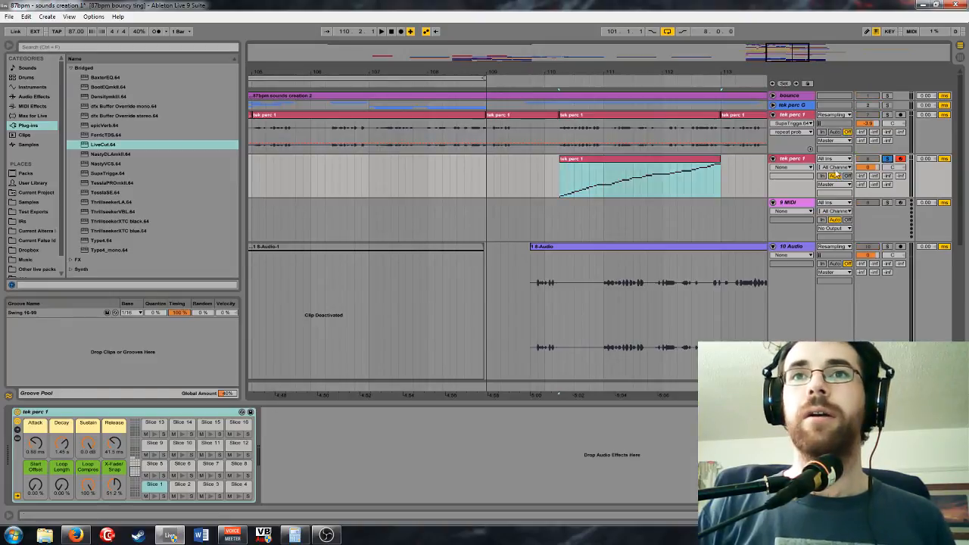
left_click(638, 159)
key("space")
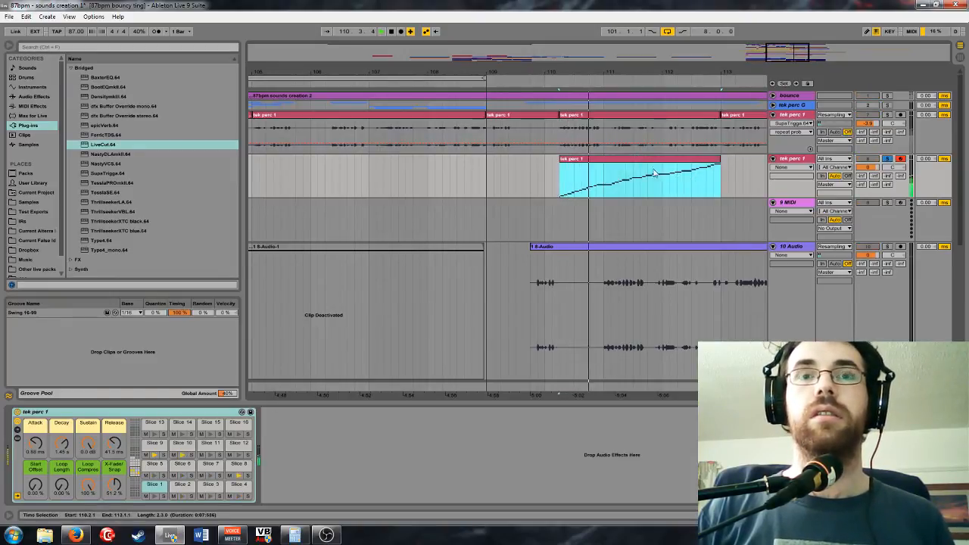
key("space")
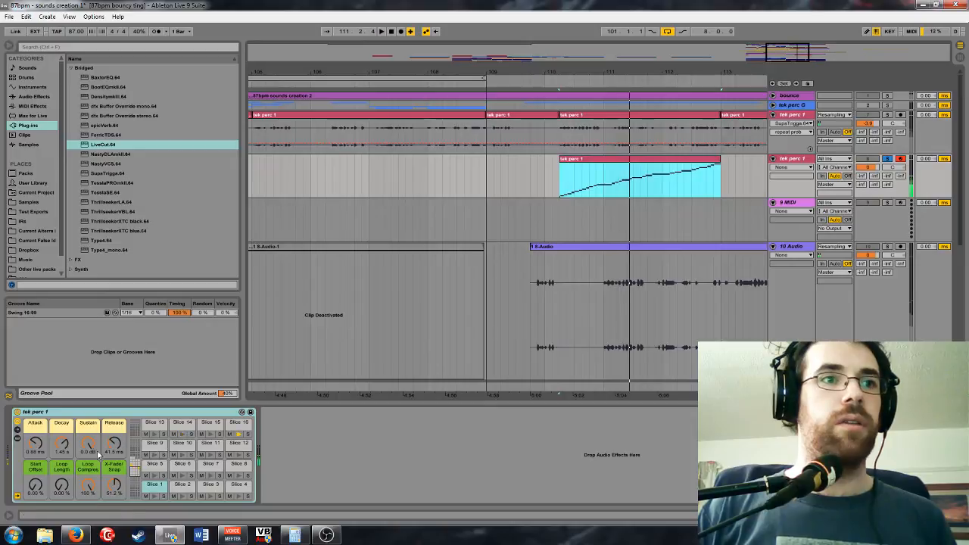
left_click(605, 210)
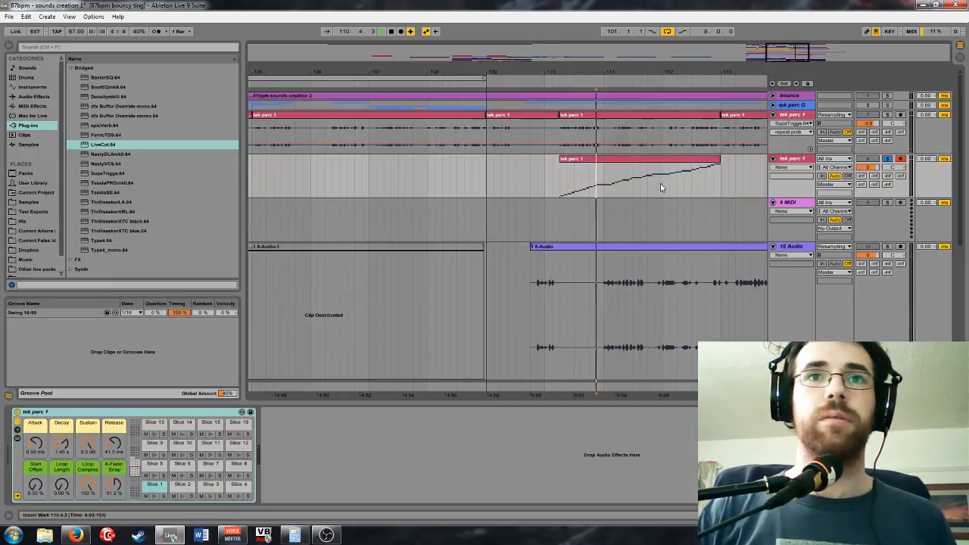
Open the sliced tek perc 1 clip in an enlarged note editor and delete all of its slice notes
left_click_drag(759, 69, 626, 172)
left_click(626, 159)
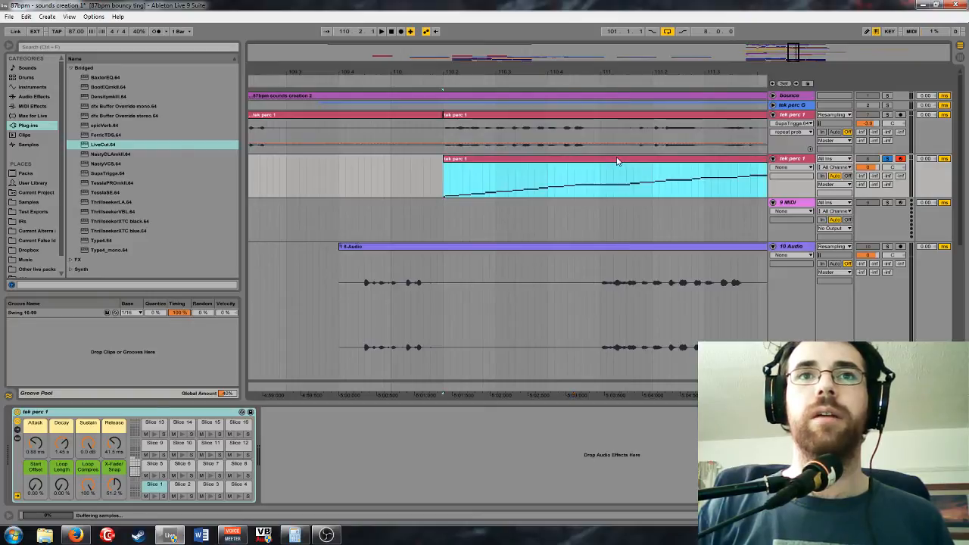
double_click(689, 170)
left_click_drag(733, 304, 736, 85)
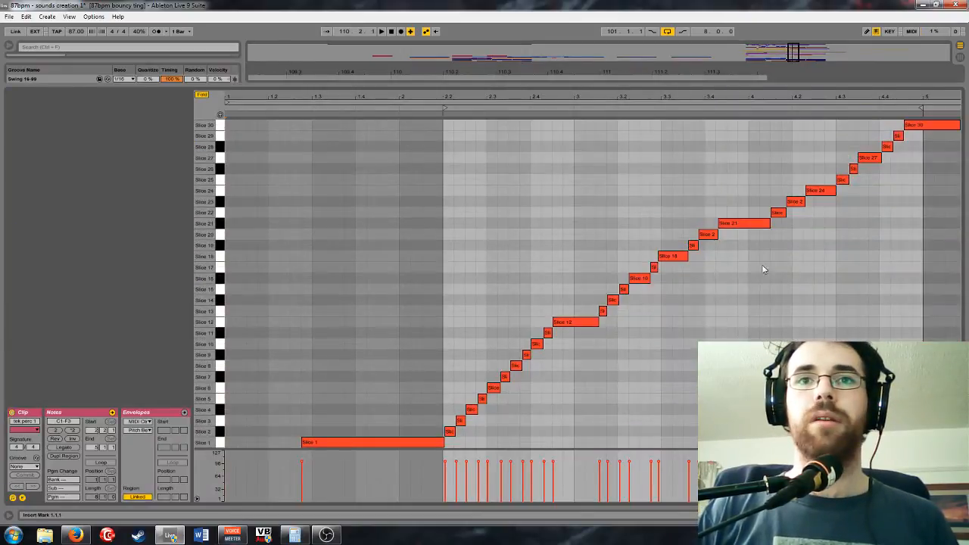
left_click(780, 312)
key("ctrl+a")
key("Delete")
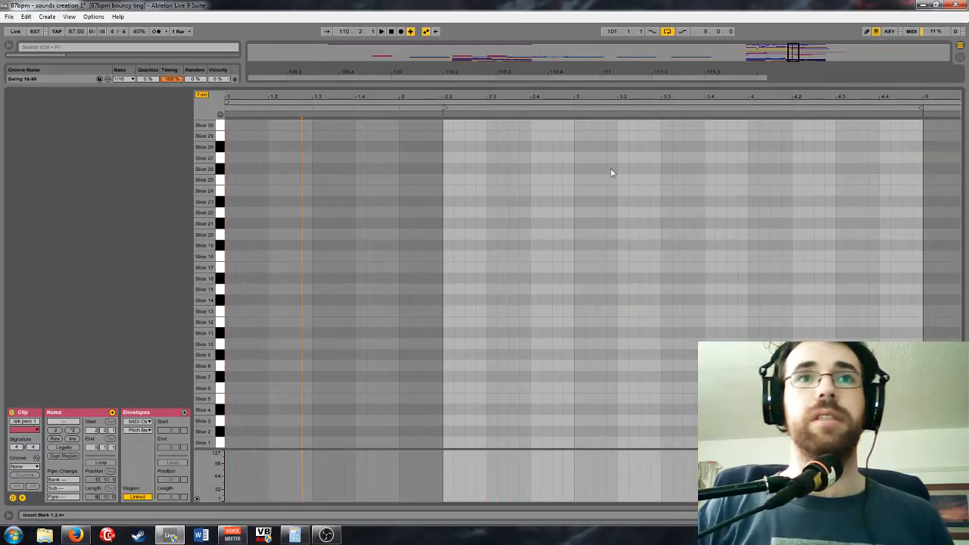
Add a single sustained Slice 13 note (C2) spanning the clip from 2.2.1 to 5.1.1
double_click(447, 442)
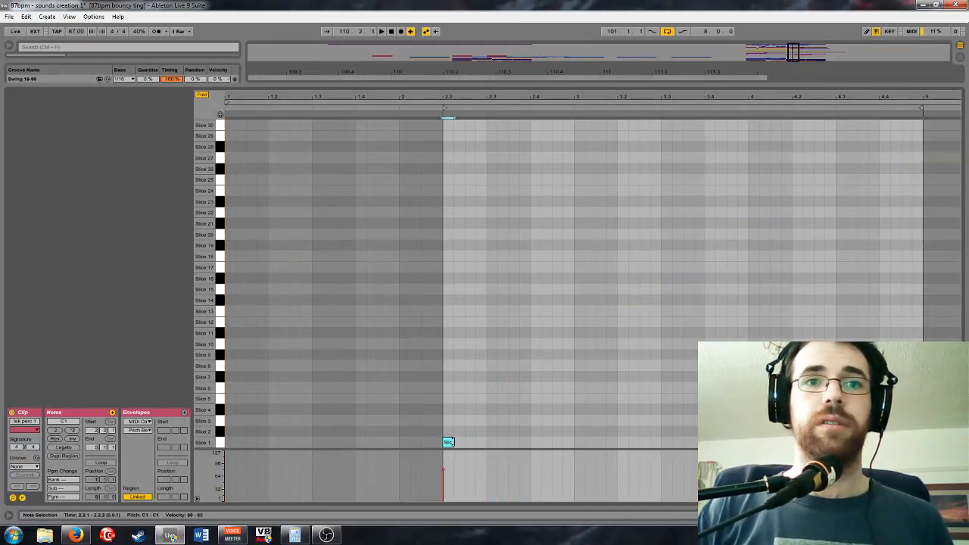
left_click_drag(447, 442, 923, 321)
left_click_drag(776, 86, 757, 304)
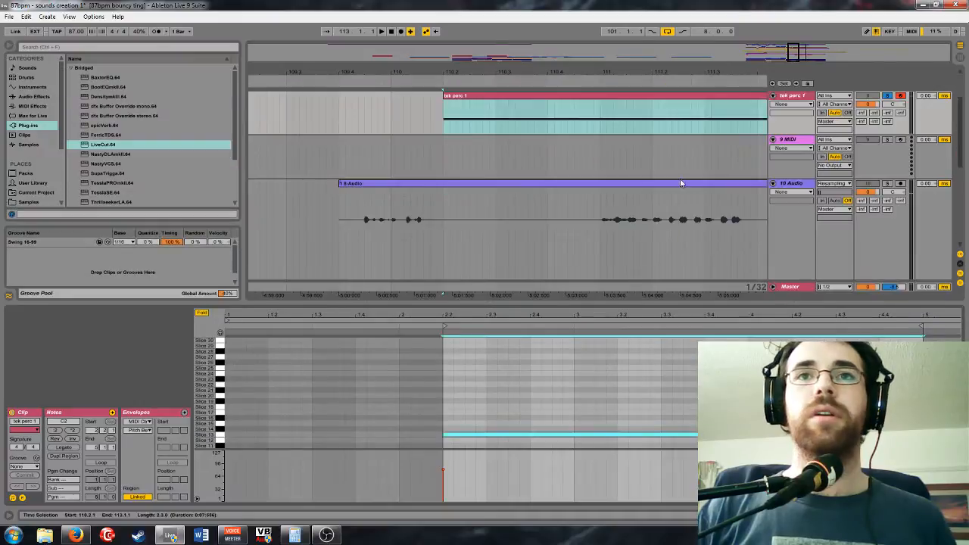
Add an Arpeggiator MIDI effect before the drum rack on the tek perc 1 MIDI track
double_click(803, 97)
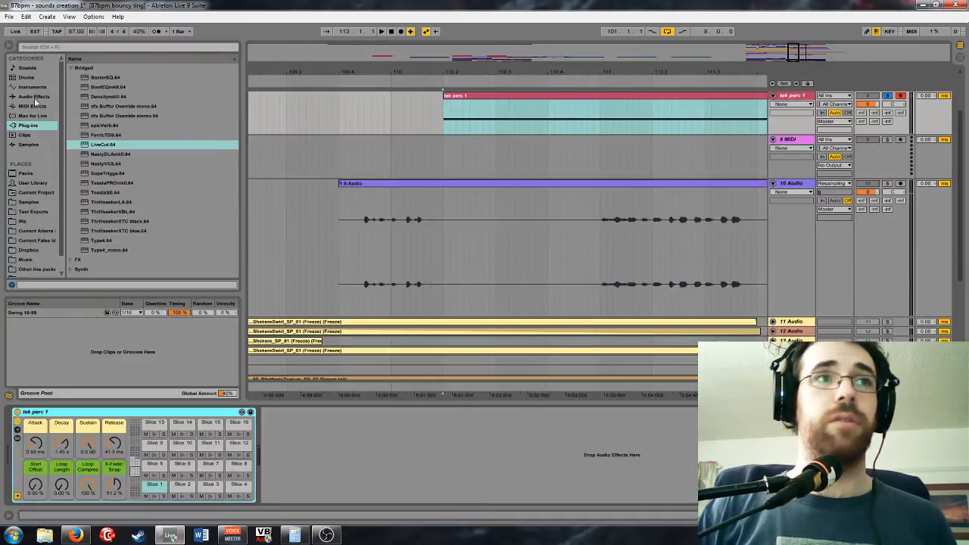
left_click(34, 96)
left_click(34, 106)
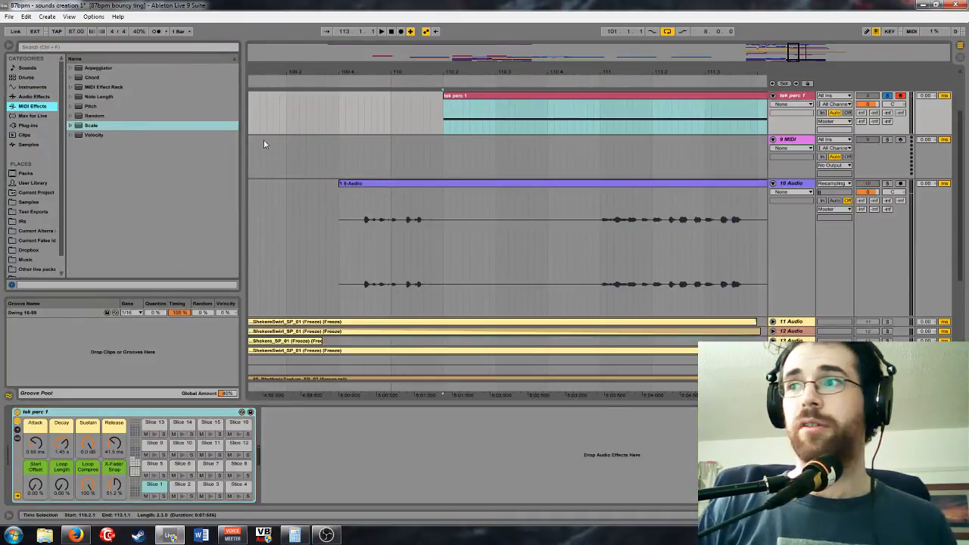
left_click_drag(87, 69, 23, 439)
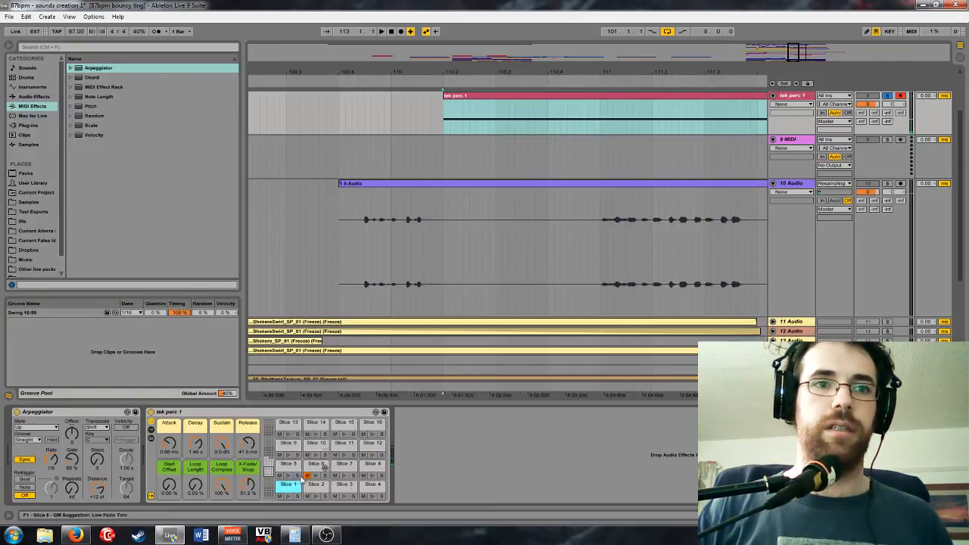
Set the Arpeggiator's rate to 1/16 and groove to Swing 16, and audition the clip from its start
left_click(47, 461)
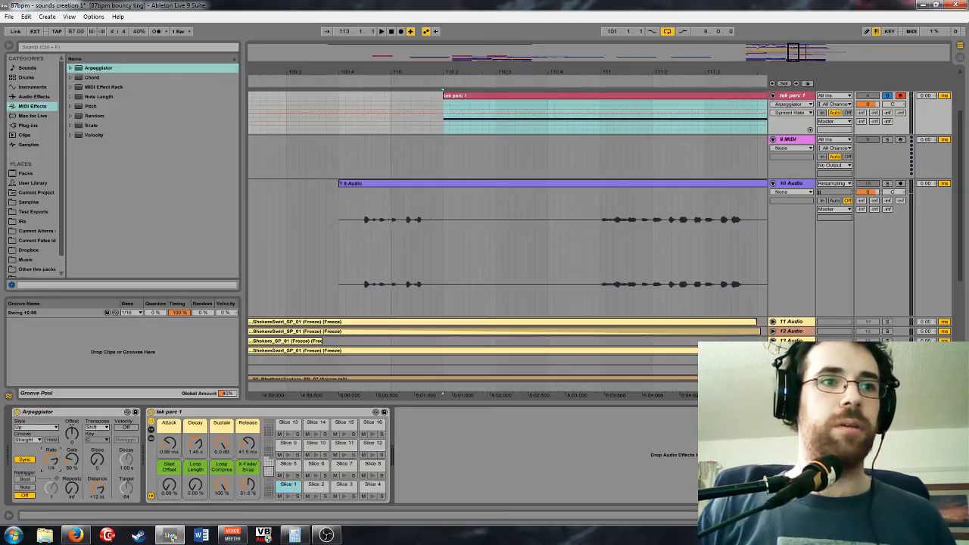
left_click(38, 440)
left_click(38, 462)
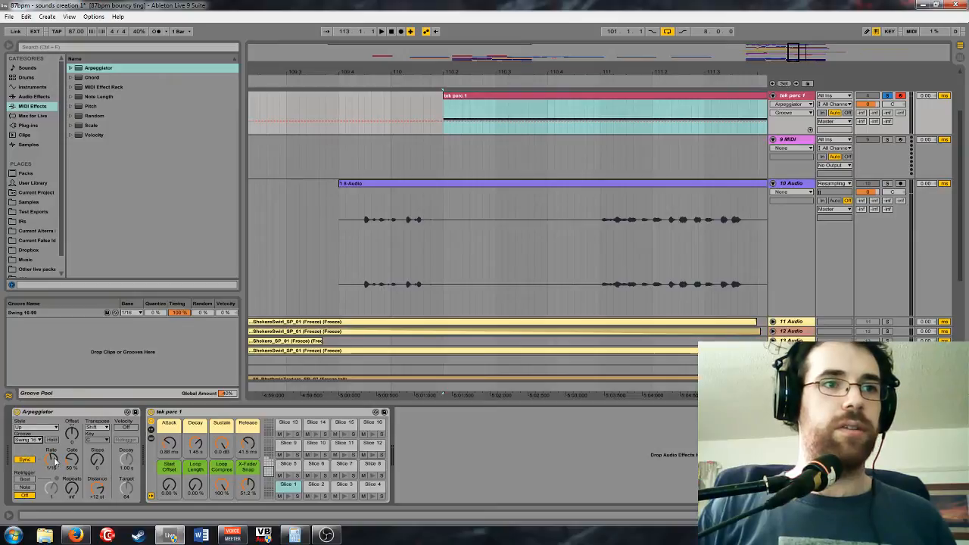
left_click(438, 118)
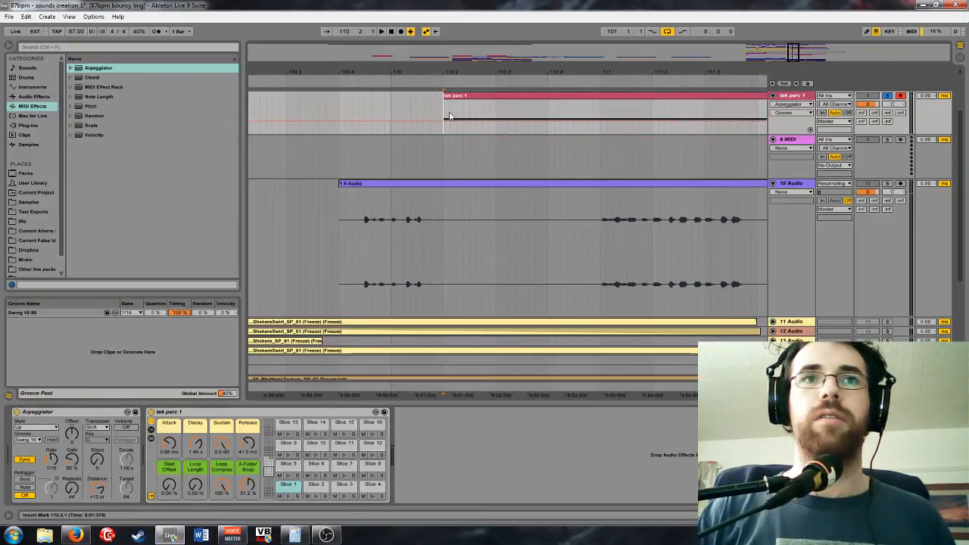
scroll(753, 147, "up", 3)
key("space")
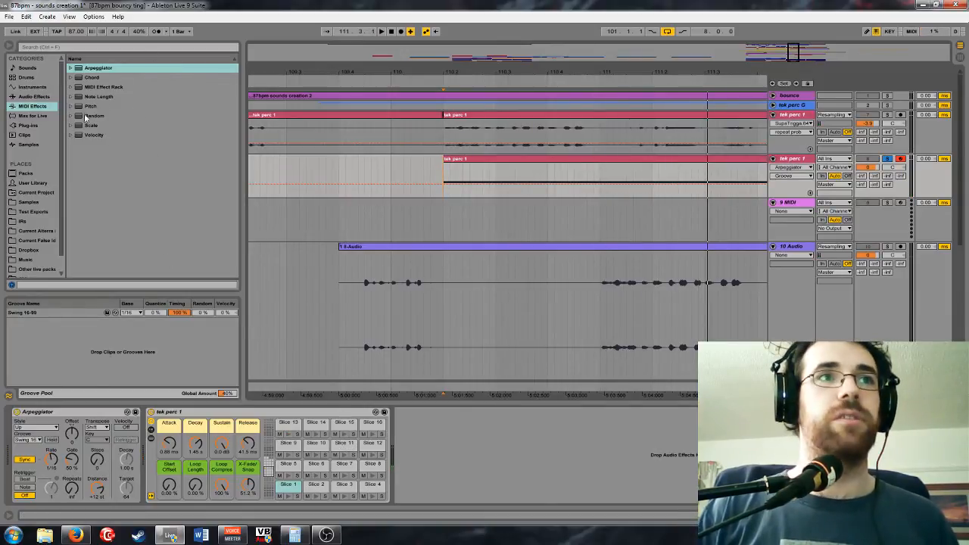
Add a Random MIDI effect after the Arpeggiator with Chance at 100% and Choices at 24
left_click_drag(90, 116, 174, 469)
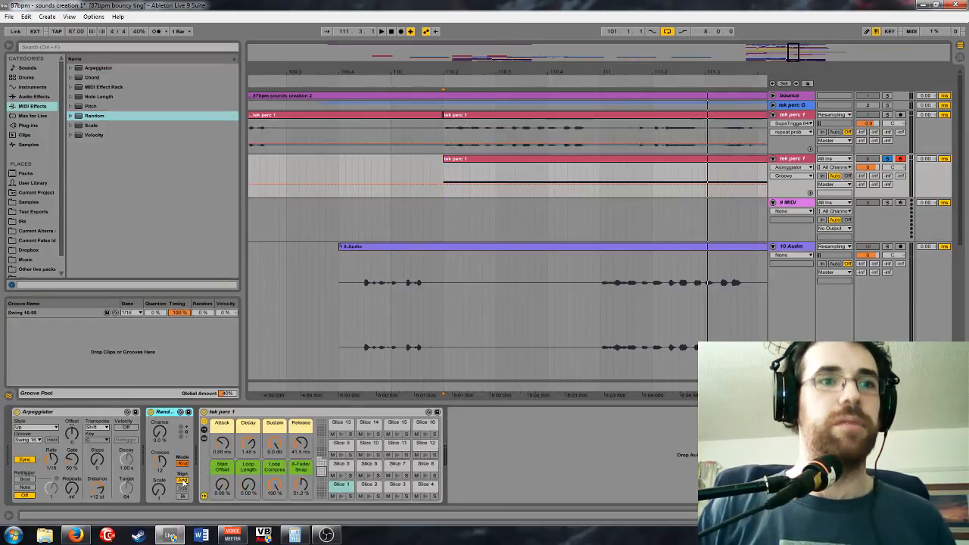
left_click_drag(160, 432, 160, 357)
left_click(159, 461)
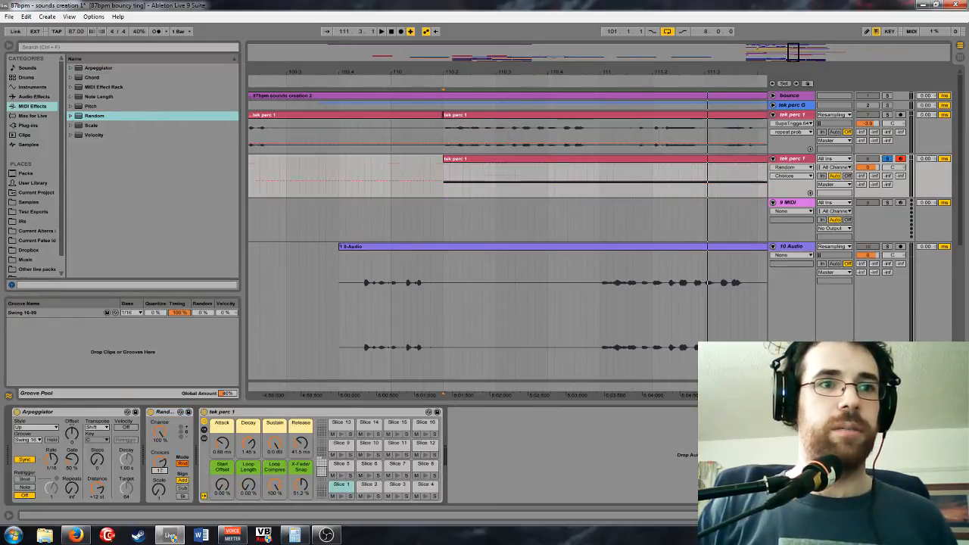
Transpose the long note in the tek perc 1 MIDI clip down an octave to C1, Slice 1
double_click(484, 160)
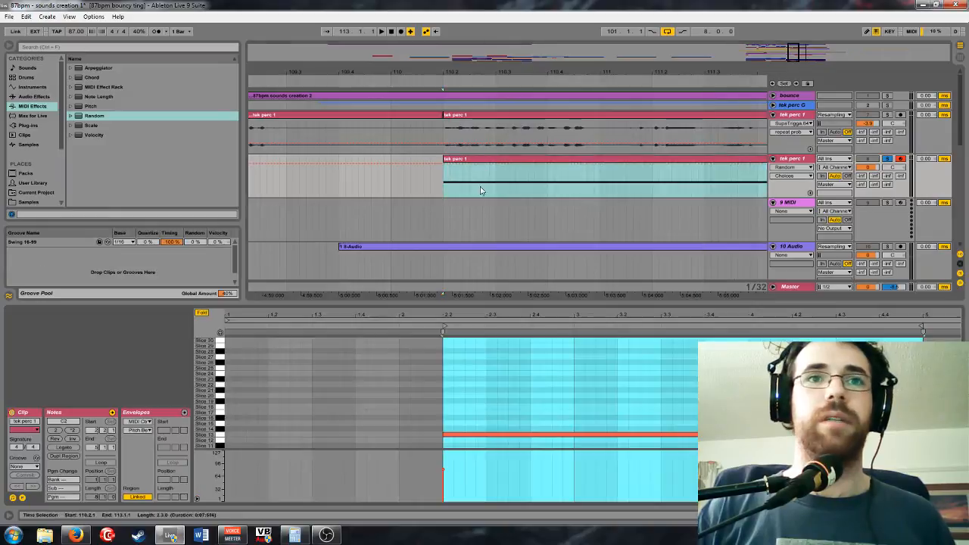
left_click_drag(497, 387, 618, 448)
key("shift+Down")
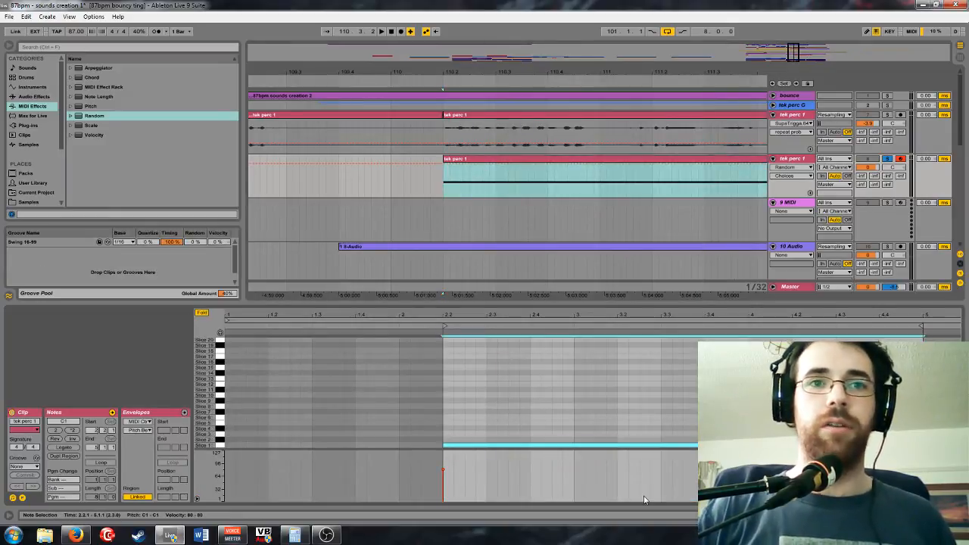
Audition the tek perc 1 MIDI clip and set the arrangement loop to span exactly that clip
left_click(479, 164)
key("space")
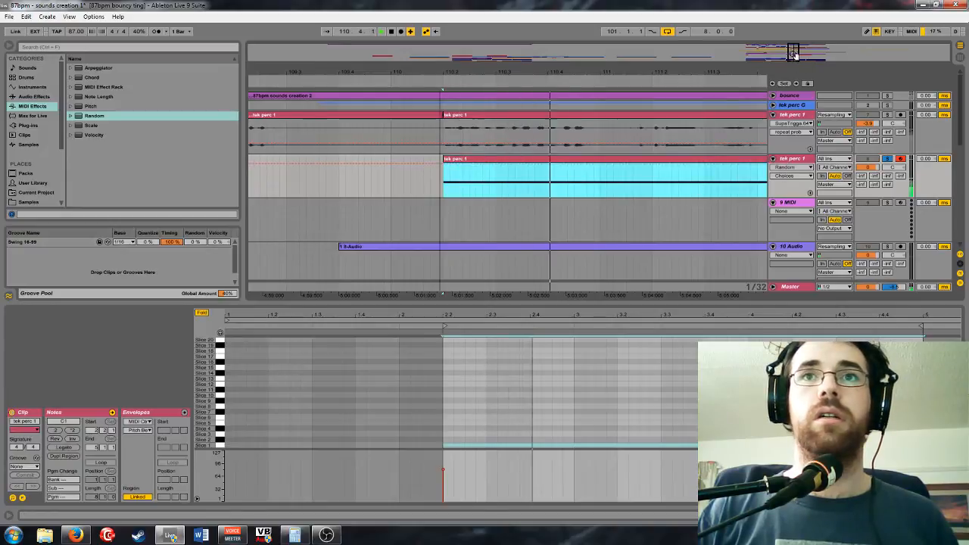
key("minus")
left_click(828, 159)
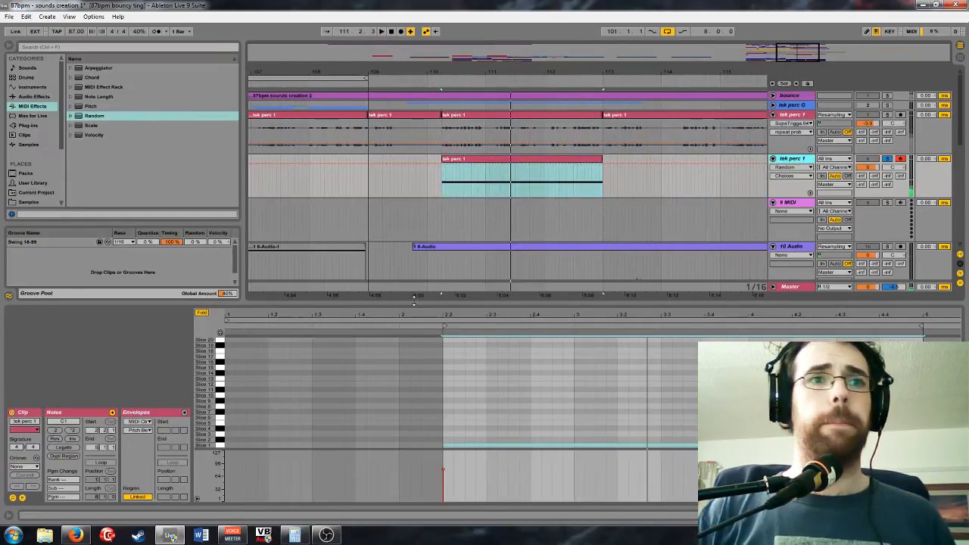
left_click(564, 165)
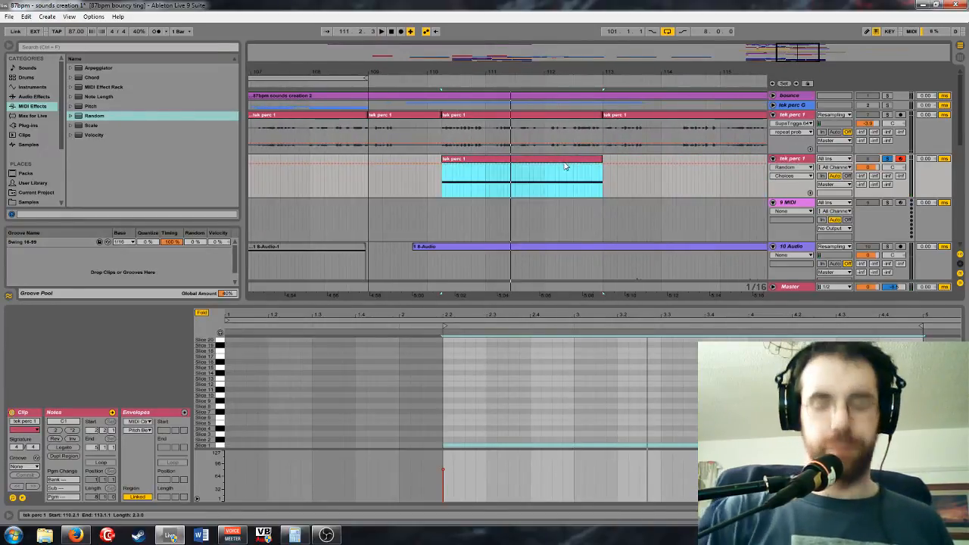
key("ctrl+l")
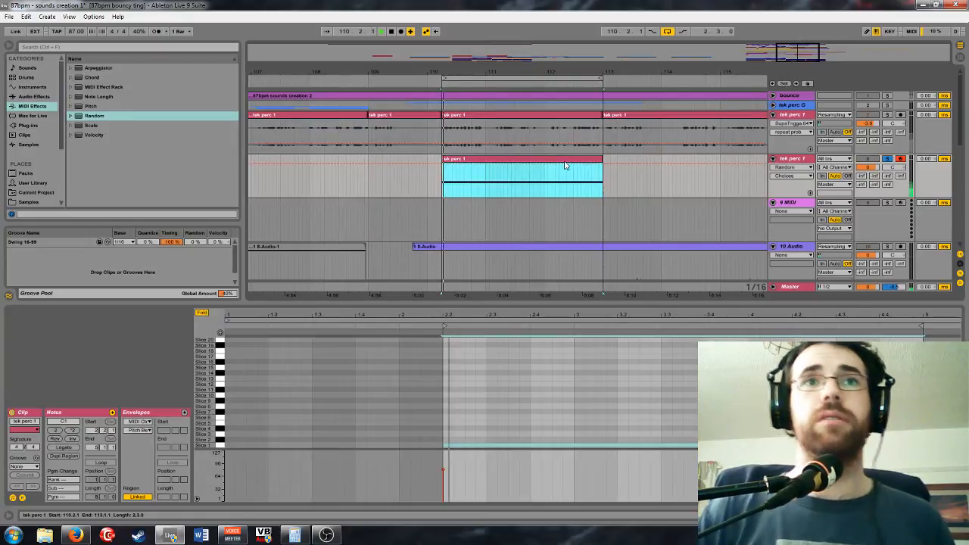
left_click_drag(678, 73, 666, 50)
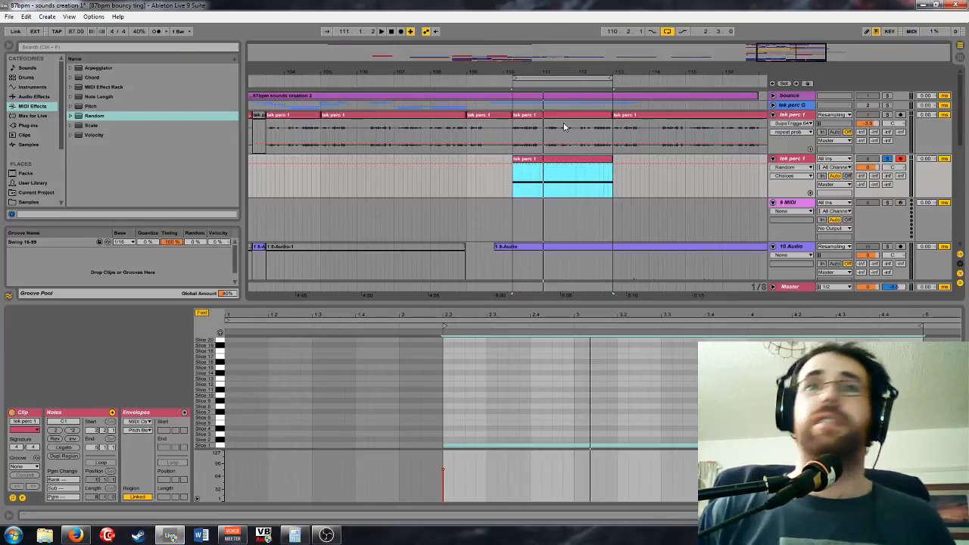
Make the tek perc 1 MIDI clip span bars 109 to 113, with its Slice 1 note filling the whole clip
left_click_drag(540, 160, 494, 163)
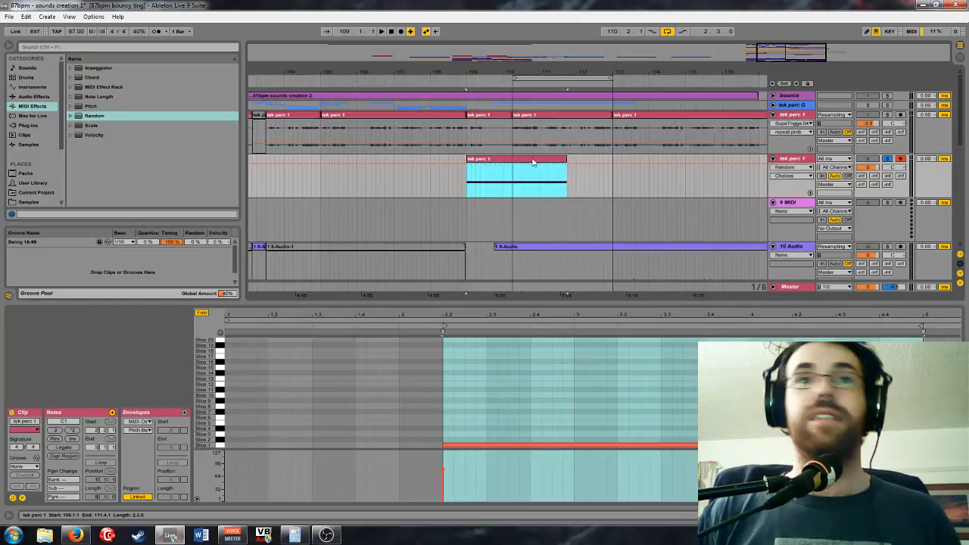
left_click_drag(612, 161, 610, 156)
left_click(456, 405)
scroll(458, 409, "down", 3)
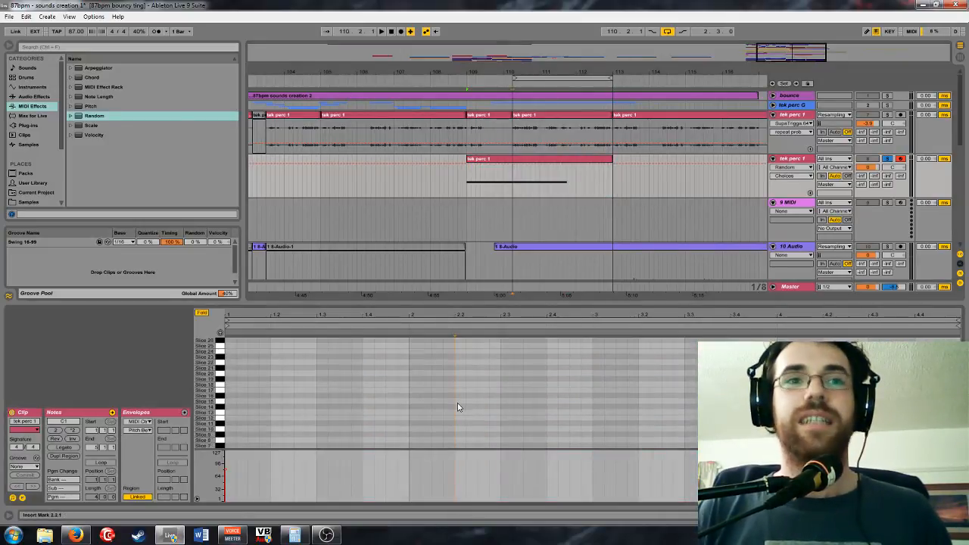
key("ctrl+a")
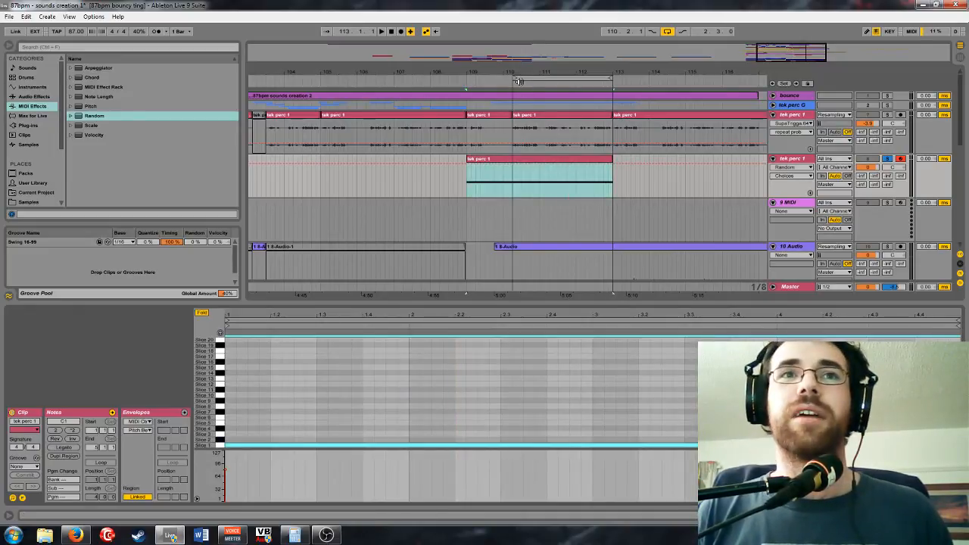
Extend the arrangement loop back to bar 109 and audition the randomized arpeggio while showing the track's devices
left_click_drag(516, 78, 468, 78)
key("space")
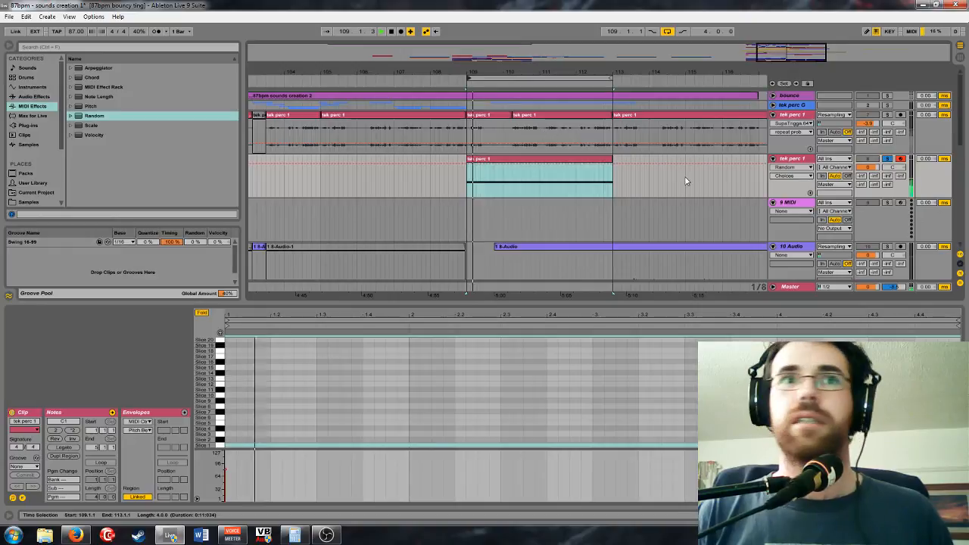
left_click(802, 159)
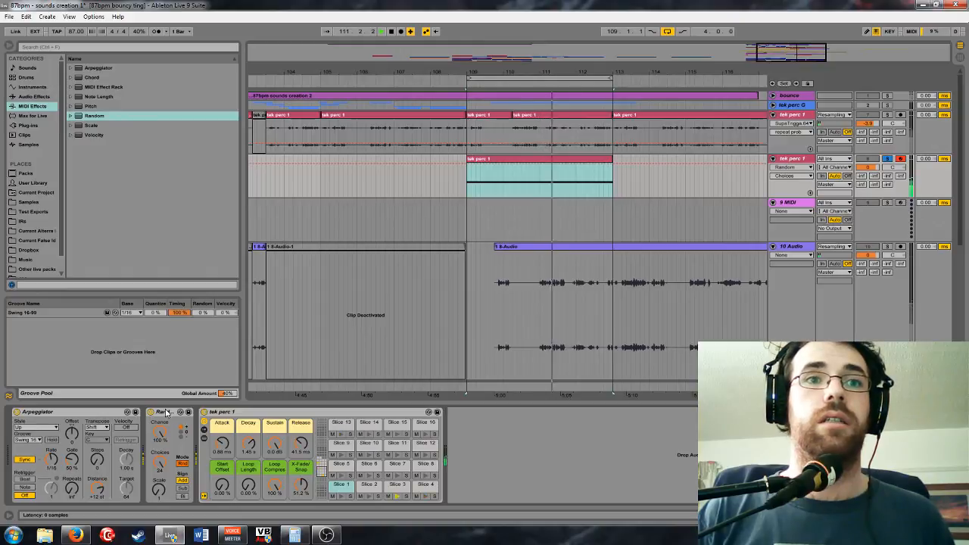
key("space")
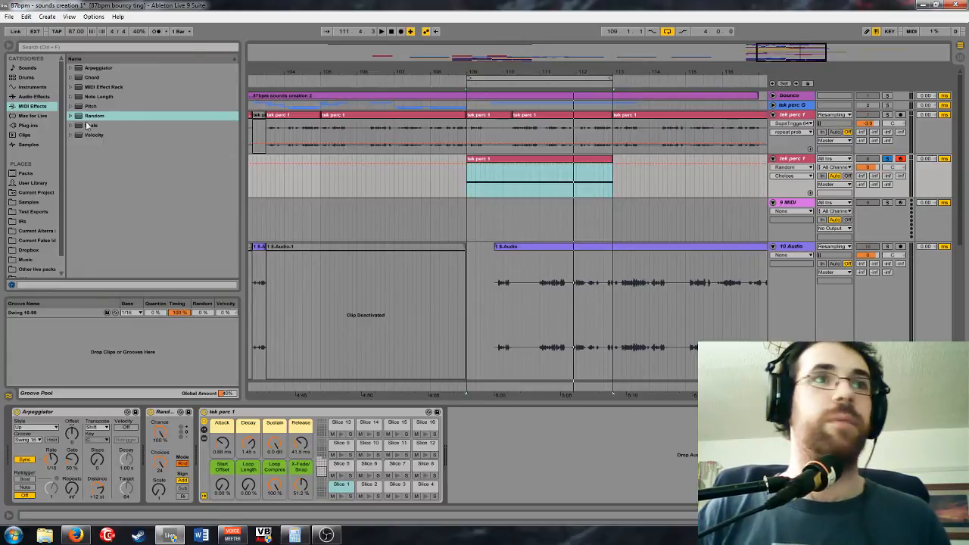
Browse the distortion and delay plug-ins, and copy the tek perc G track's Audio Effect Rack onto the tek perc 1 MIDI track
left_click(32, 126)
left_click(70, 69)
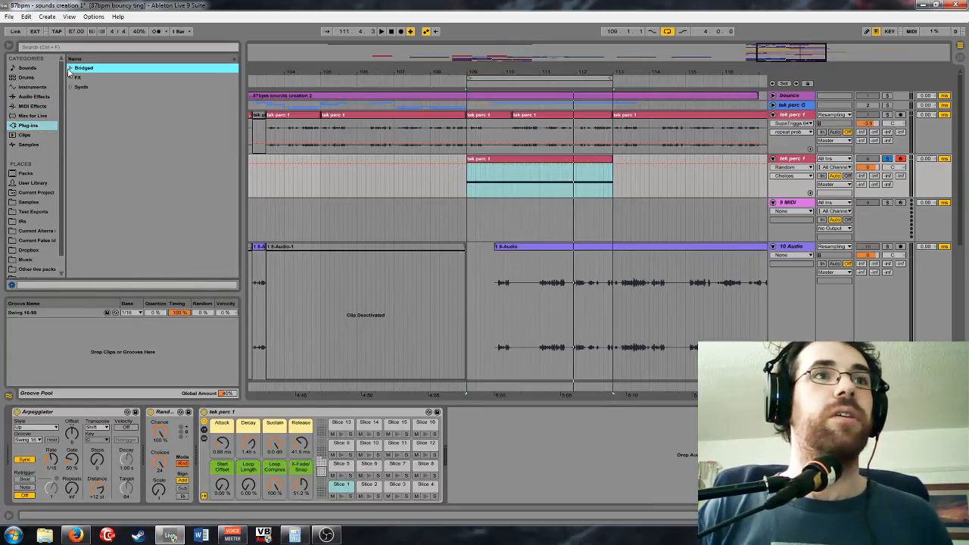
left_click(22, 97)
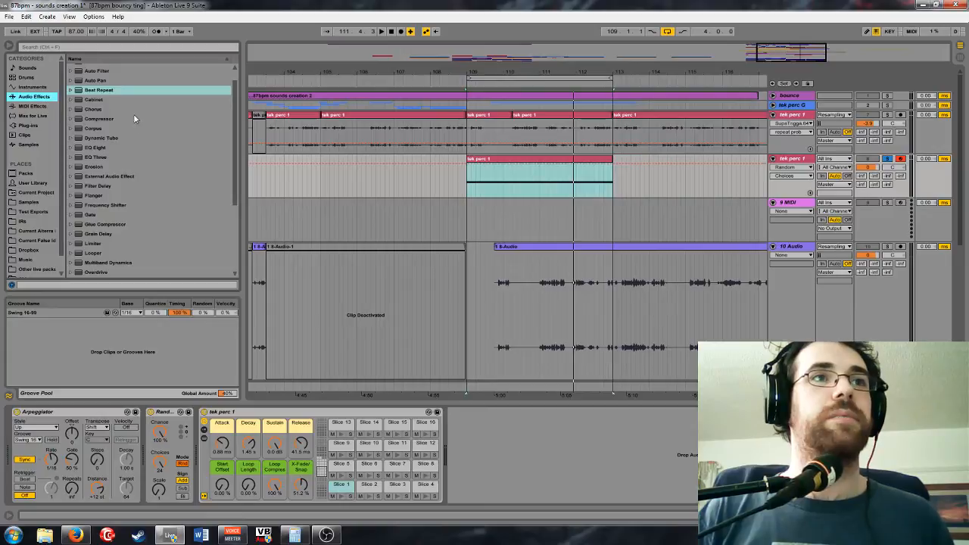
left_click(27, 126)
left_click(70, 77)
left_click(77, 115)
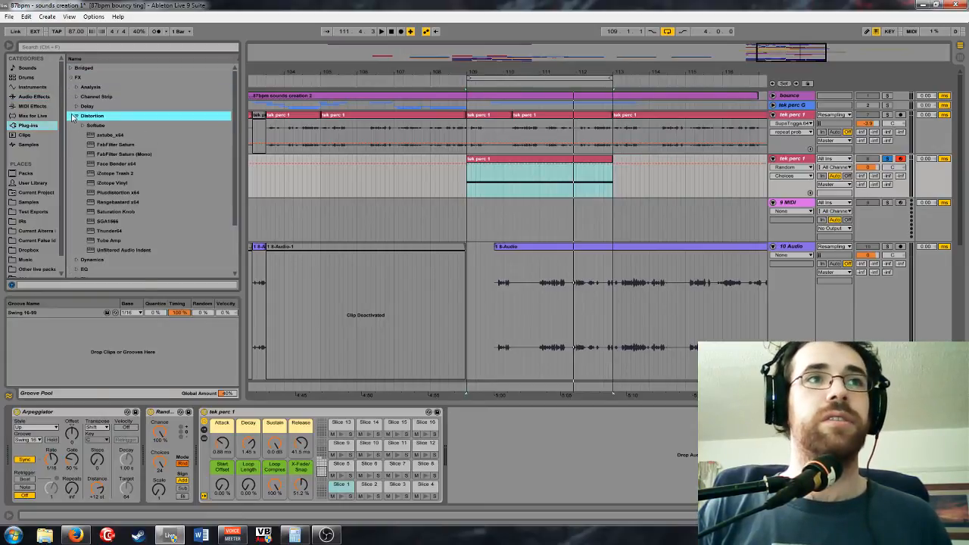
left_click(77, 106)
left_click(785, 106)
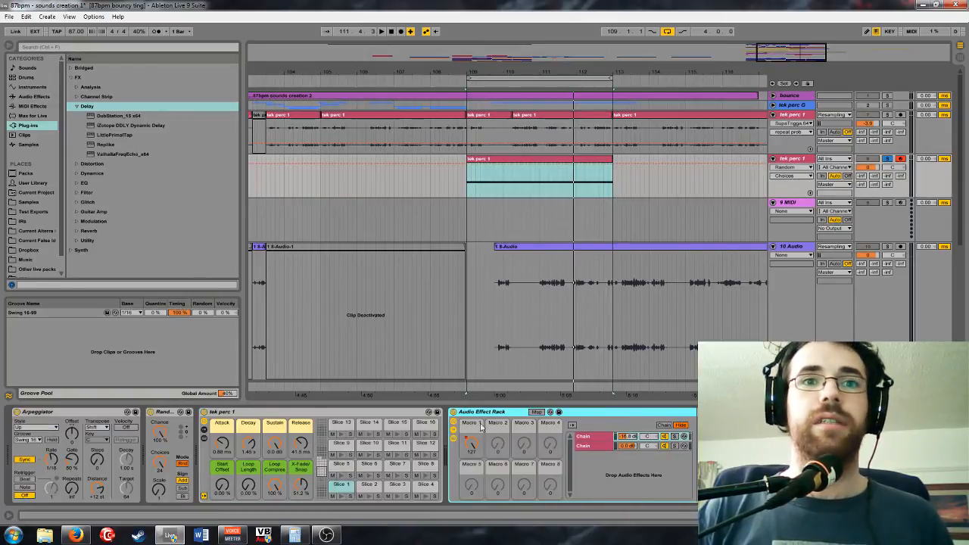
Add the ValhallaSpaceModulator_x64 modulation plug-in to the tek perc 1 MIDI track
left_click(83, 107)
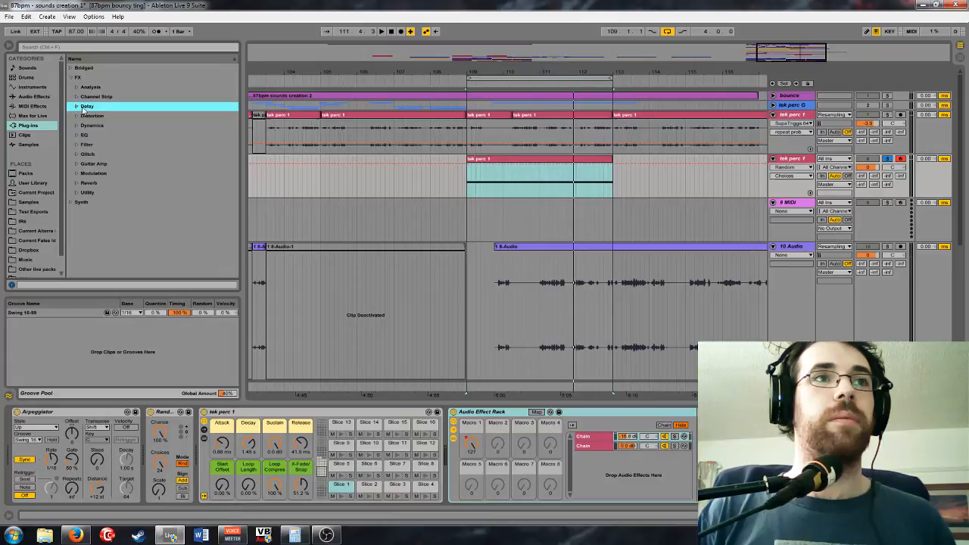
left_click(77, 174)
scroll(112, 230, "down", 2)
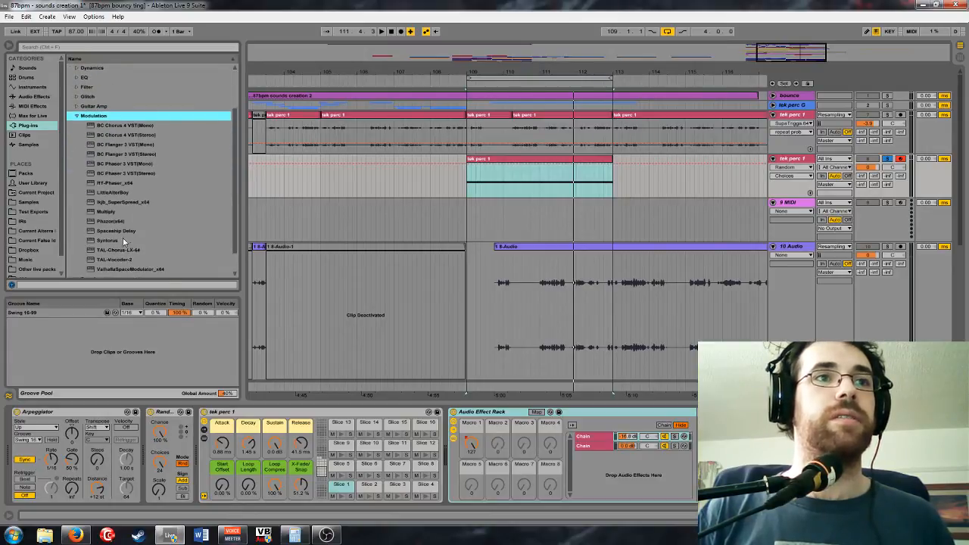
scroll(130, 225, "down", 1)
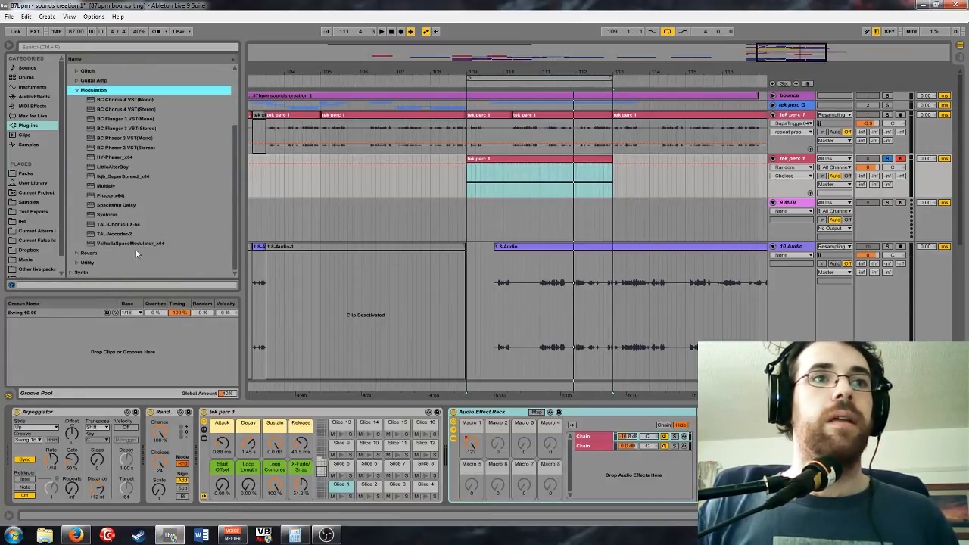
double_click(130, 243)
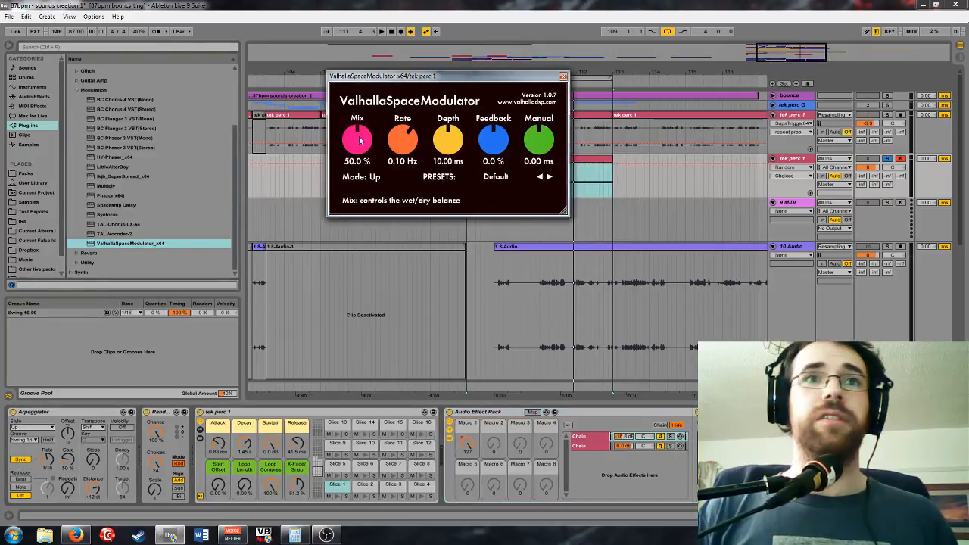
Load the Weird preset Kosmische Flatterzunge in ValhallaSpaceModulator and set its Mix to 28%
left_click_drag(360, 140, 362, 171)
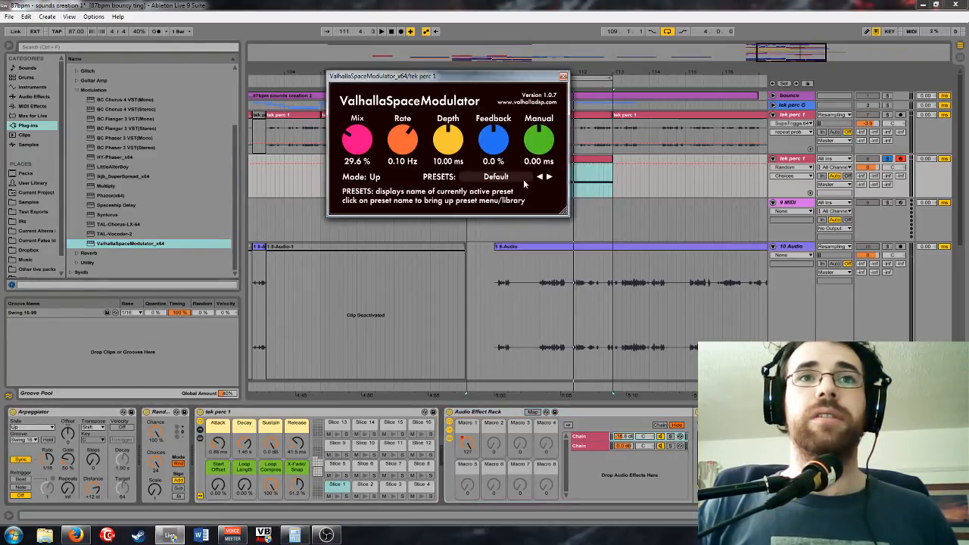
left_click(496, 176)
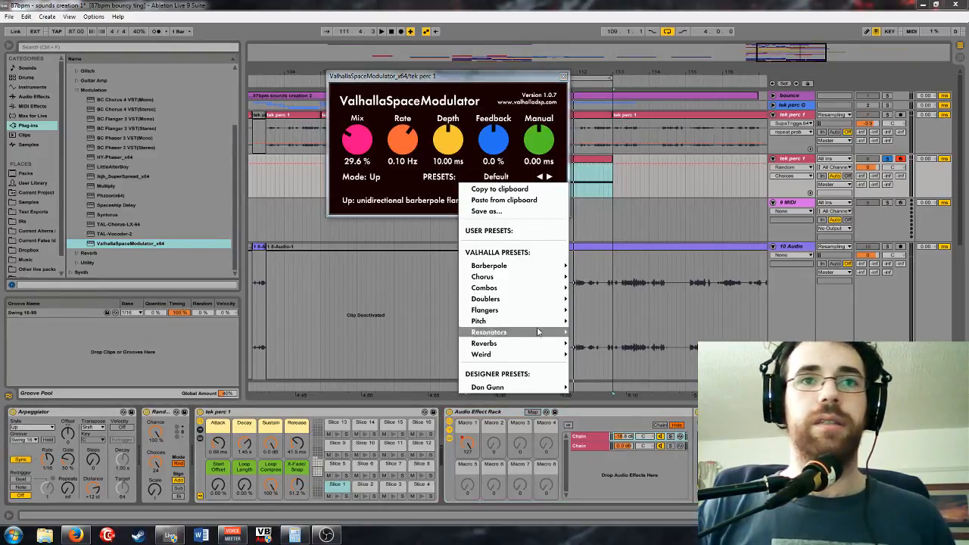
mouse_move(530, 354)
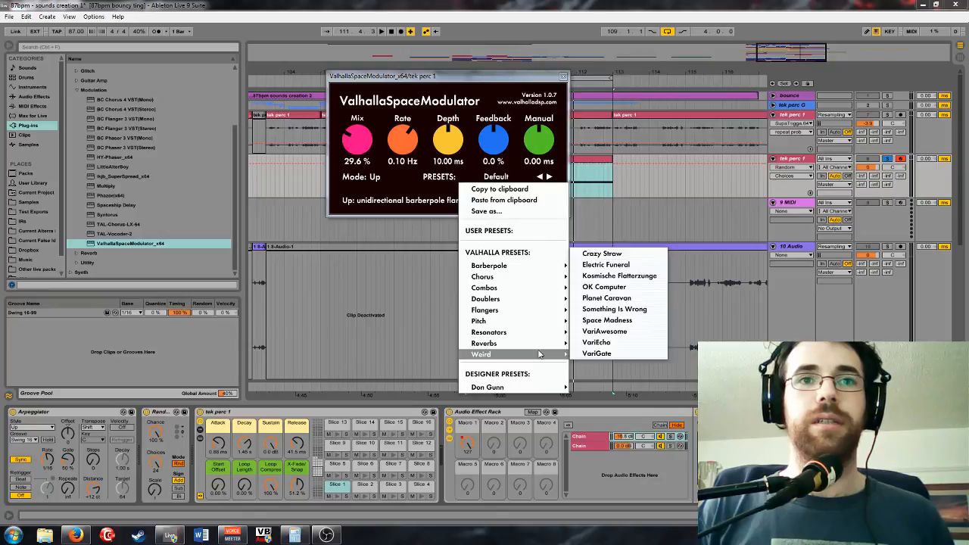
left_click(653, 276)
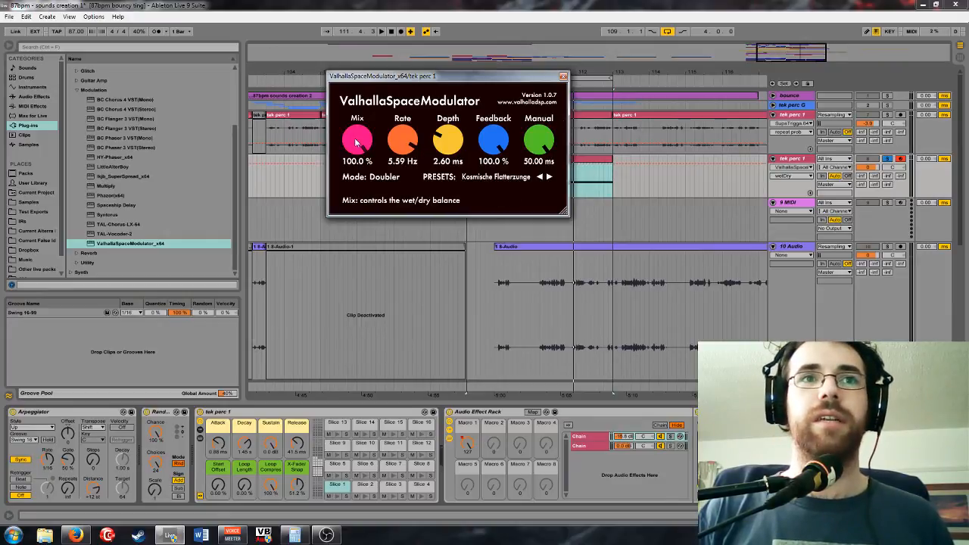
left_click_drag(356, 142, 321, 226)
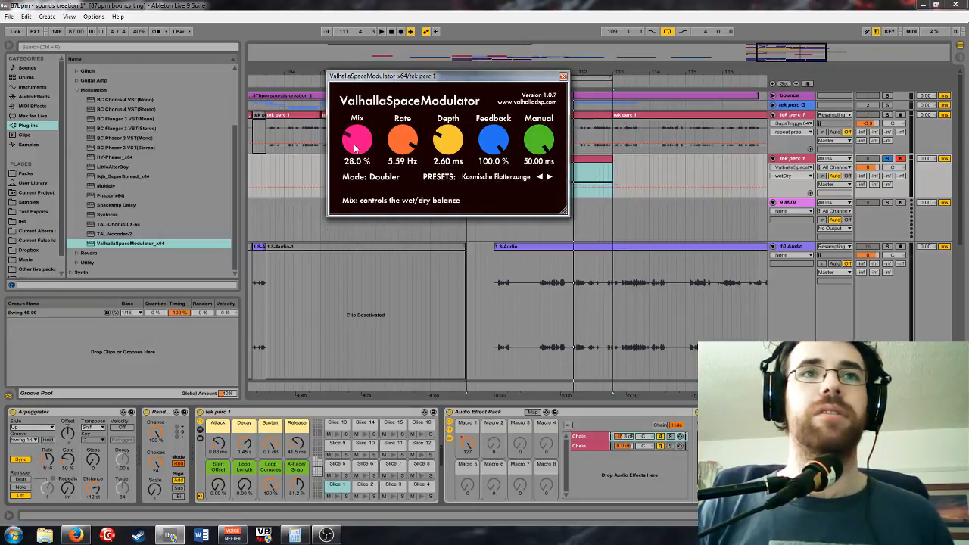
Audition the loop from bar 109 while varying the Audio Effect Rack's Macro 1 to 41, and set ValhallaSpaceModulator's Feedback to 39.2%
left_click_drag(498, 77, 364, 86)
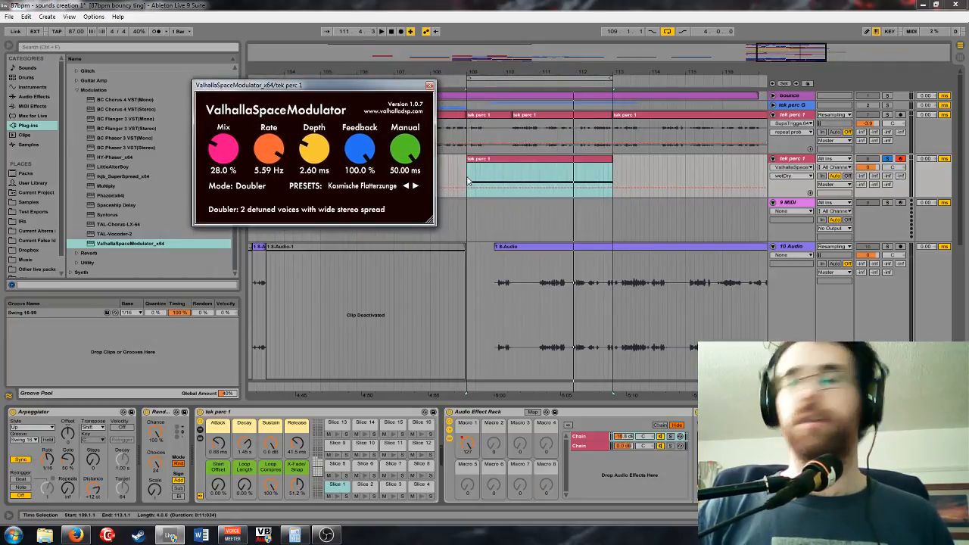
left_click(470, 175)
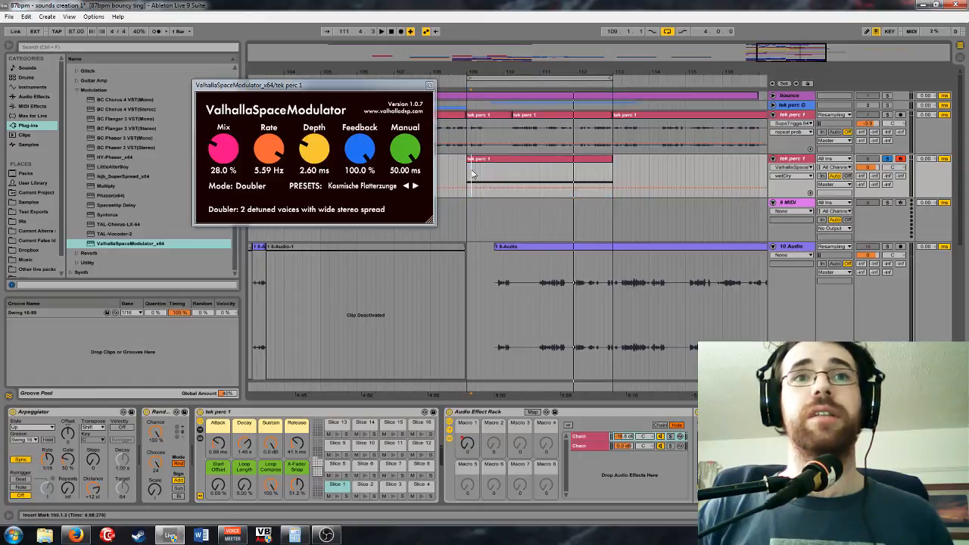
key("space")
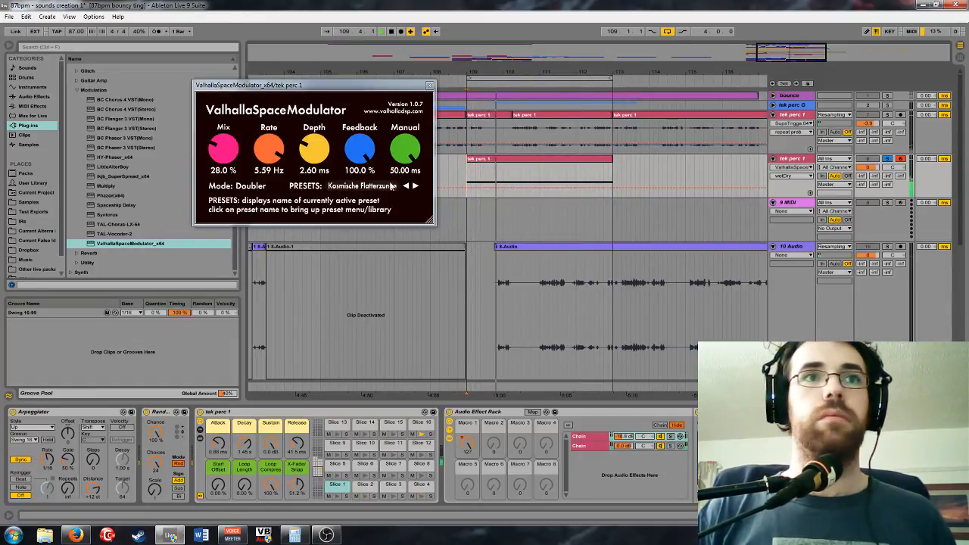
left_click(467, 444)
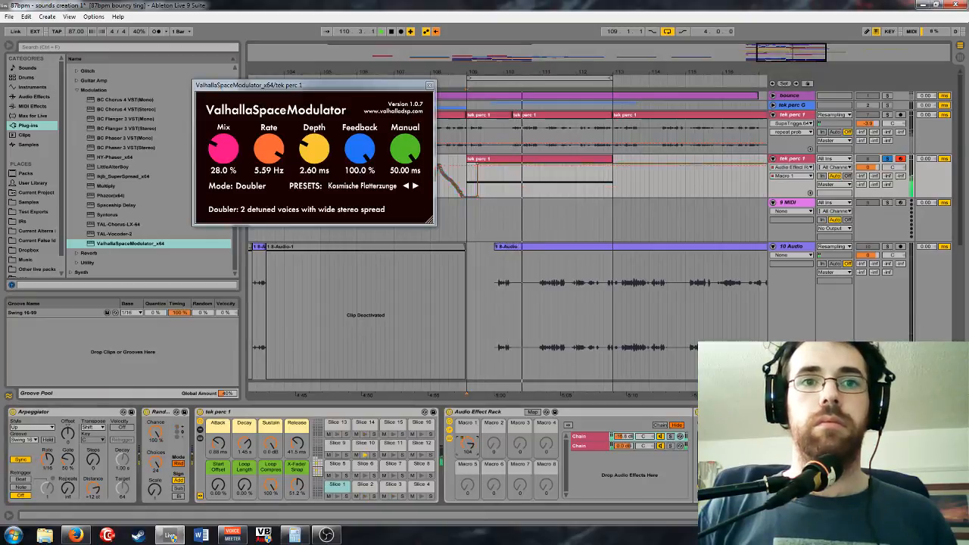
left_click_drag(467, 445, 467, 490)
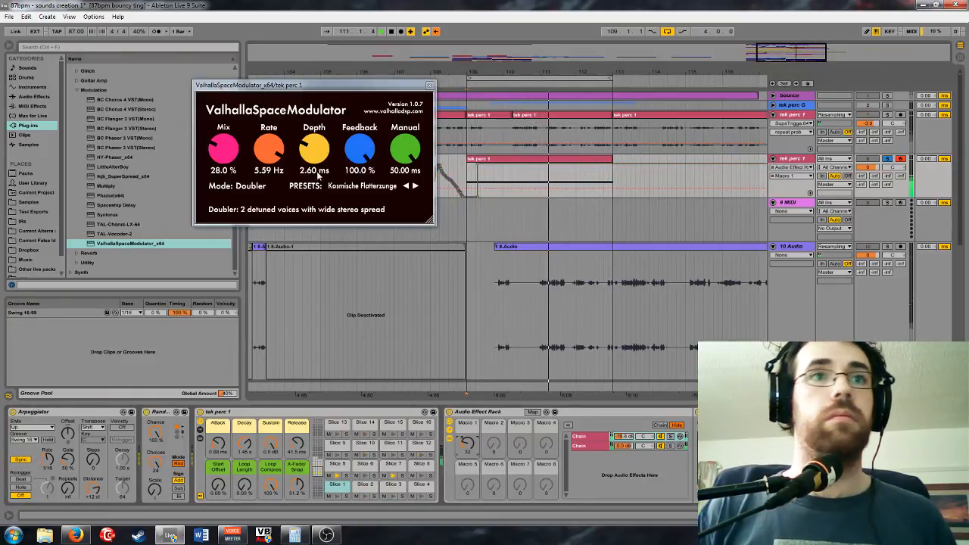
mouse_move(360, 151)
left_mouse_down()
mouse_move(359, 179)
mouse_move(360, 159)
left_mouse_up()
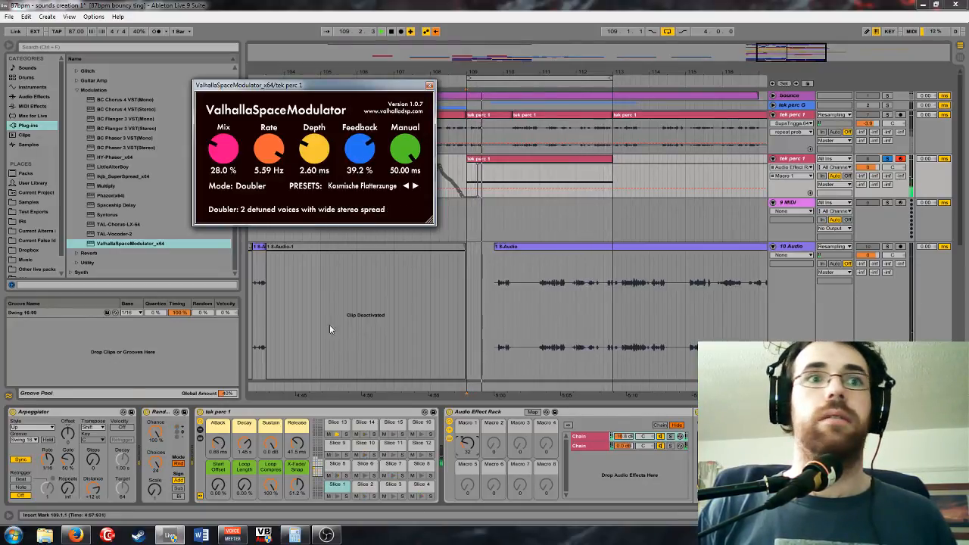
left_click(470, 450)
key("space")
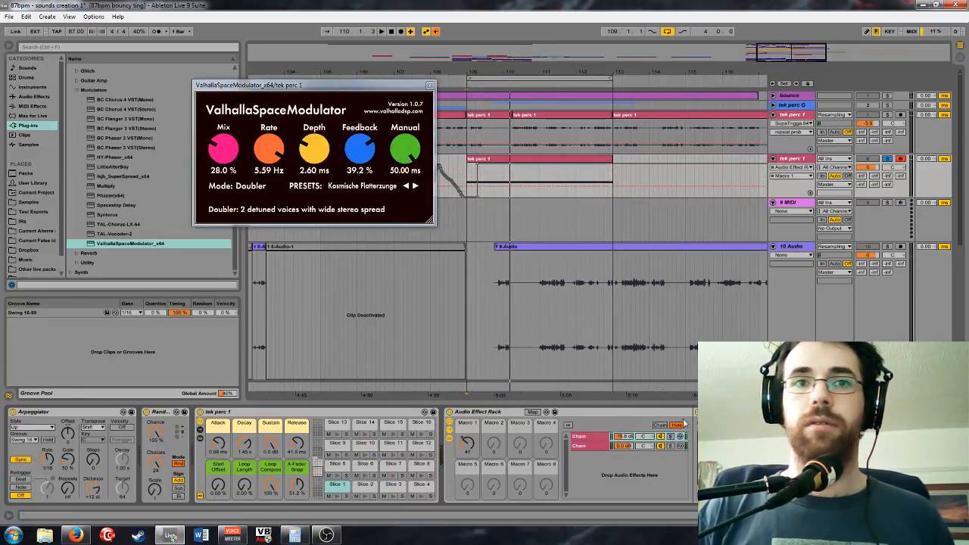
Group the tek perc 1 effects into an outer Audio Effect Rack and map the inner Macro 1 and ValhallaSpaceModulator's Depth to its Macro 1
left_click(525, 416)
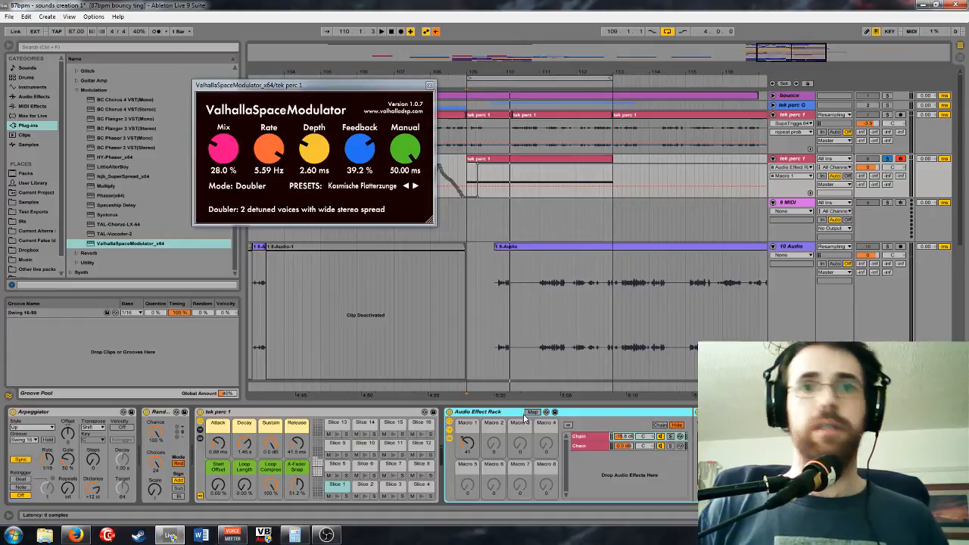
key("ctrl+g")
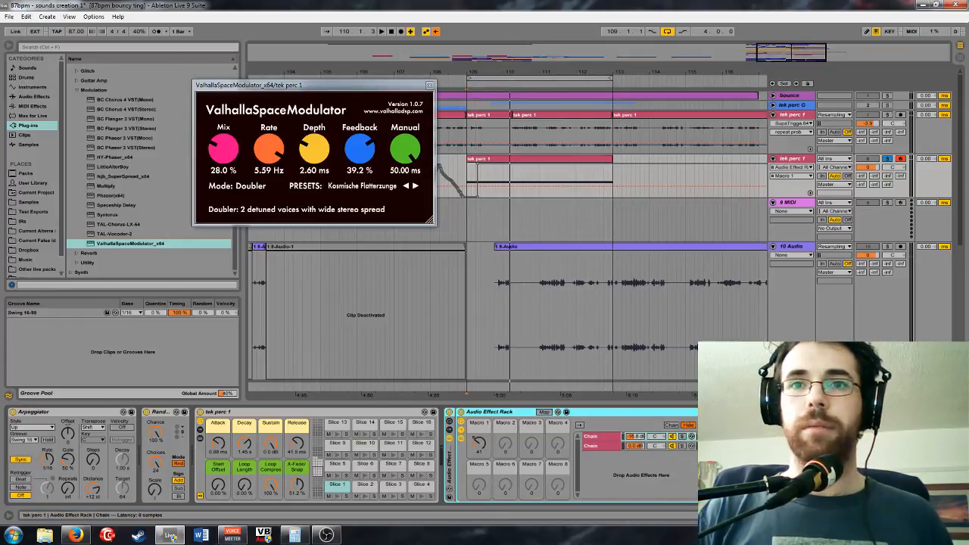
scroll(447, 454, "right", 3)
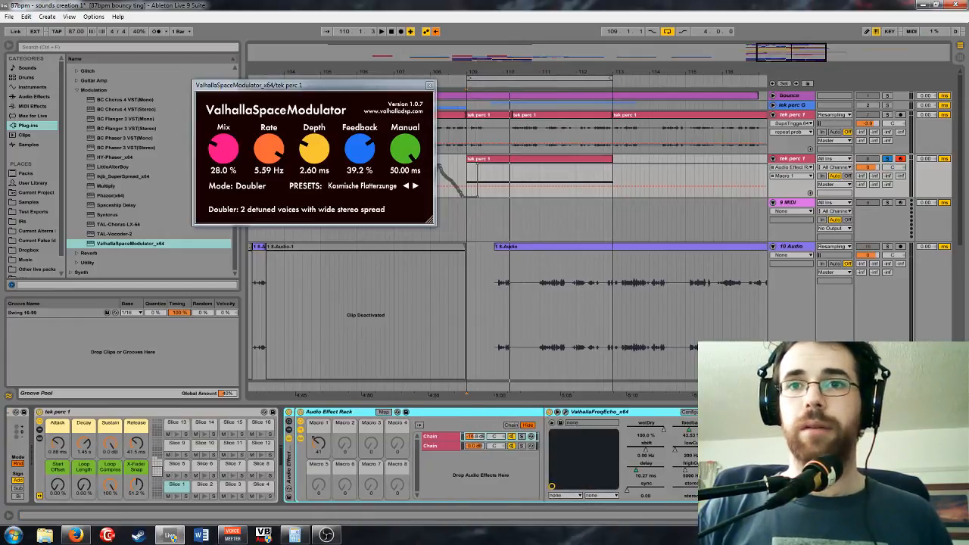
right_click(326, 450)
left_click(363, 292)
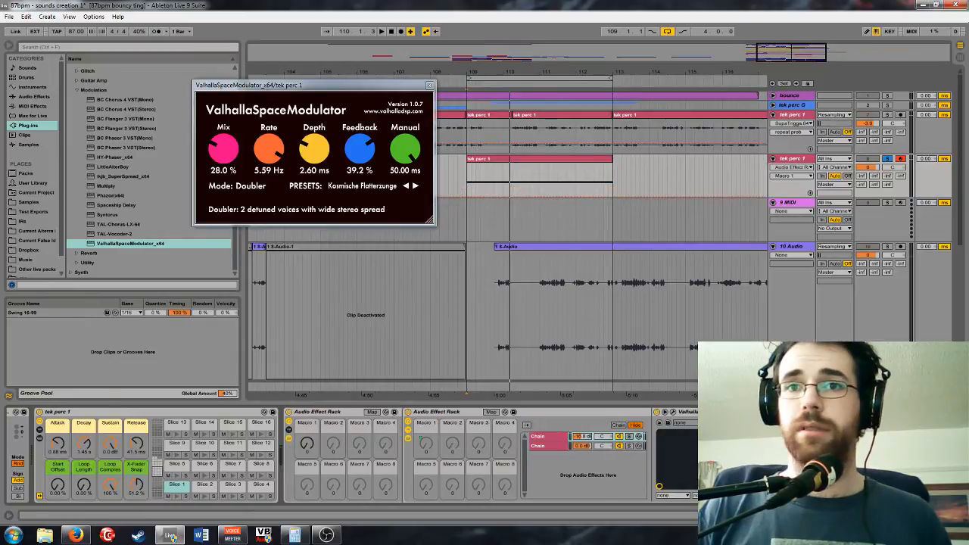
scroll(353, 455, "right", 2)
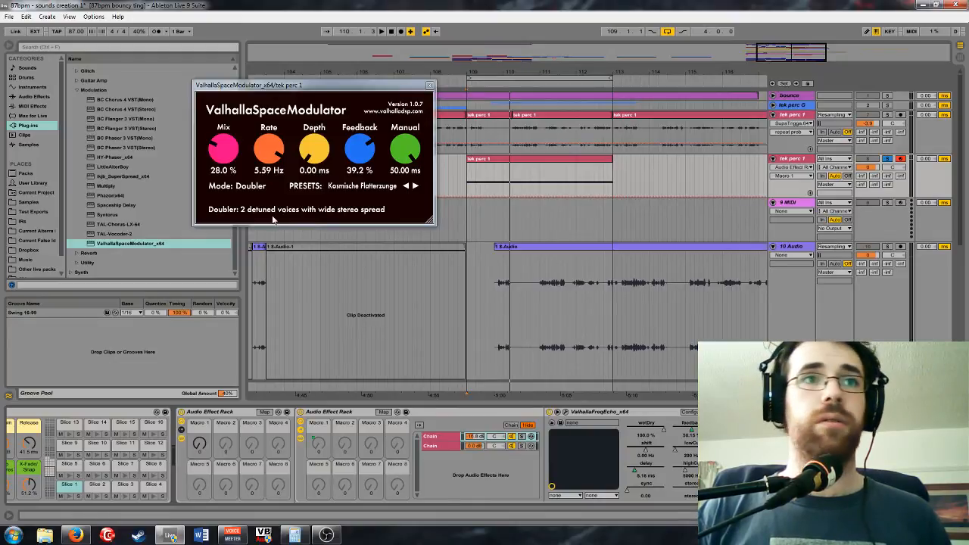
Set ValhallaSpaceModulator's mode to Ocho and audition the loop while raising the outer rack's Macro 1 to 127
left_click(252, 189)
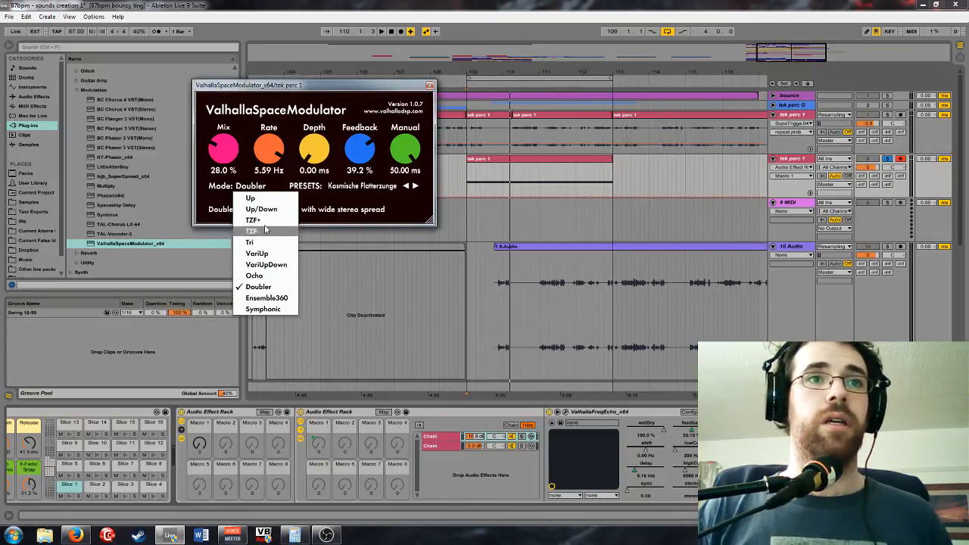
left_click(270, 276)
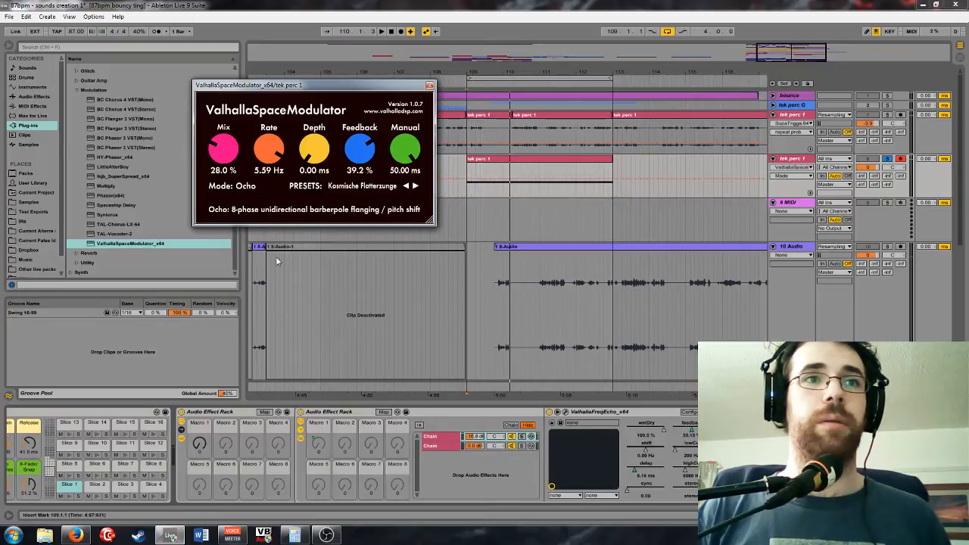
key("space")
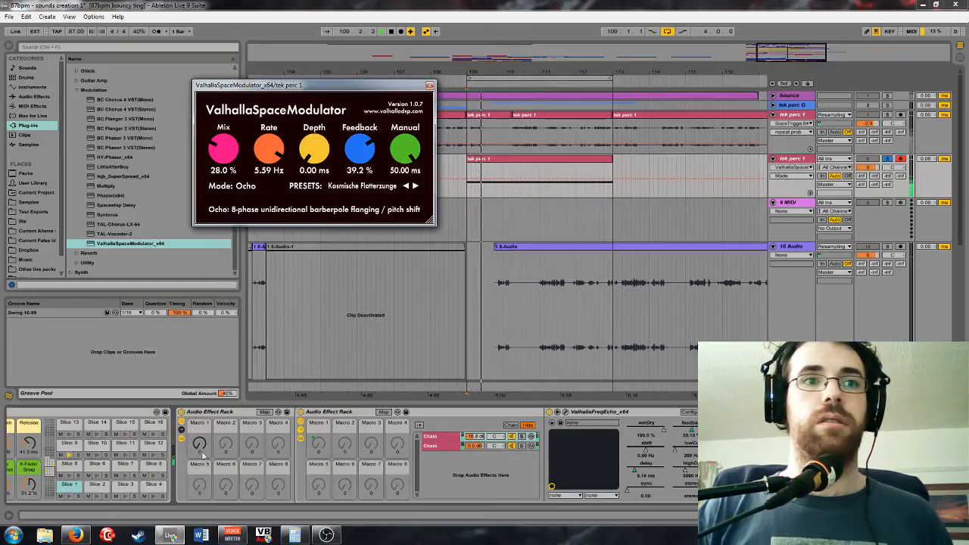
left_click_drag(203, 455, 201, 443)
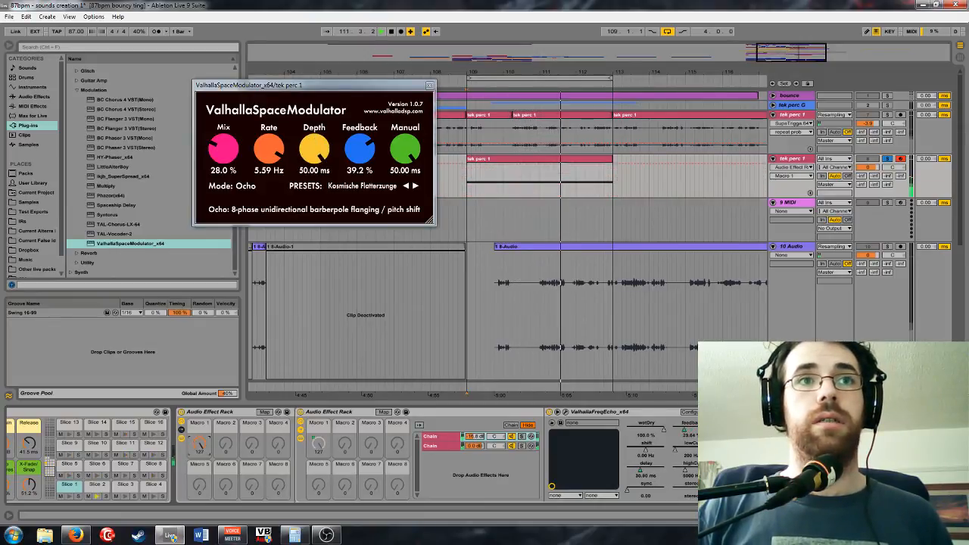
Limit the outer rack's Depth mapping to a minimum of 0.52 and a maximum of 0.20, test Macro 1, and close the plug-in window
left_click(264, 412)
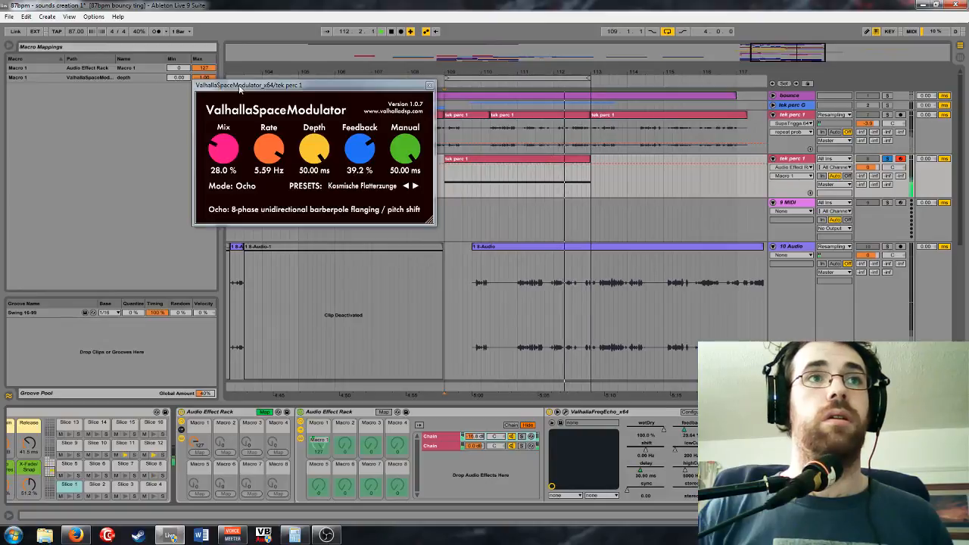
left_click_drag(240, 89, 289, 120)
mouse_move(203, 77)
left_mouse_down()
mouse_move(201, 123)
mouse_move(179, 59)
mouse_move(202, 68)
left_mouse_up()
left_click(179, 77)
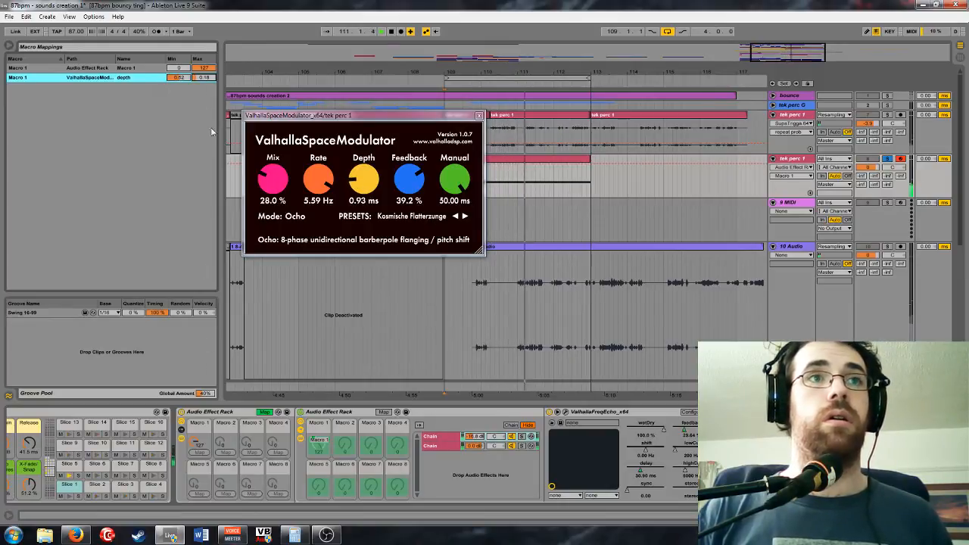
left_click_drag(212, 131, 212, 130)
left_click_drag(200, 442, 199, 500)
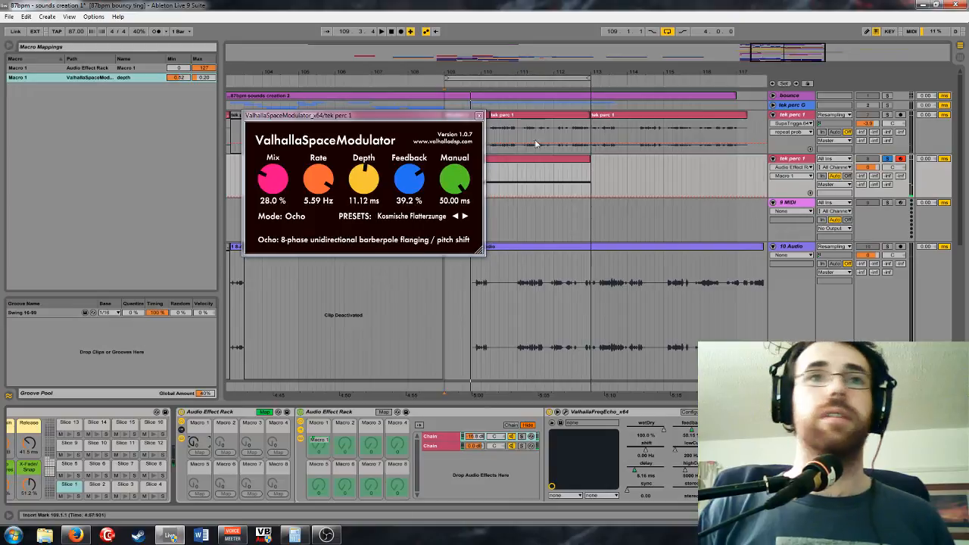
left_click(478, 115)
left_click(264, 412)
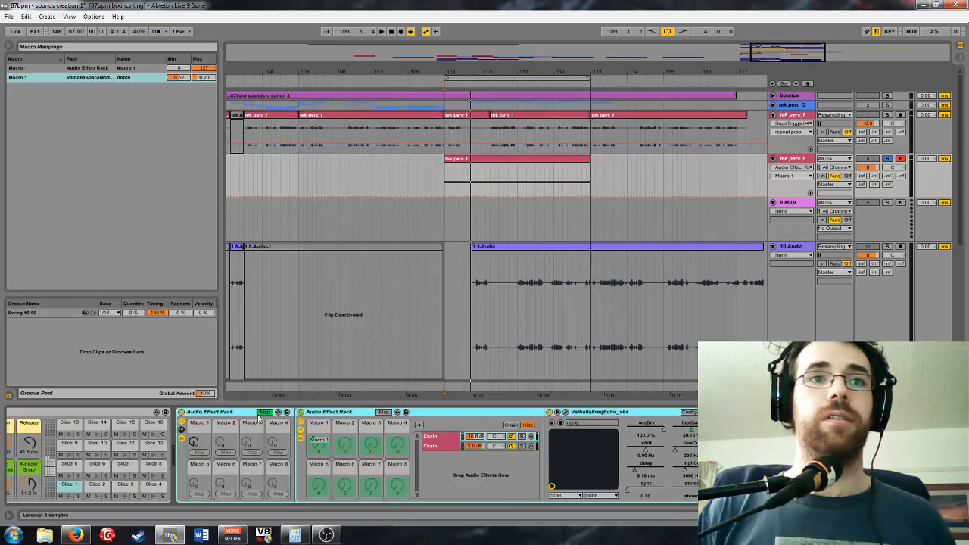
Insert an audio track below the tek perc 1 MIDI track, set its input to Resampling and arm it for recording
right_click(797, 168)
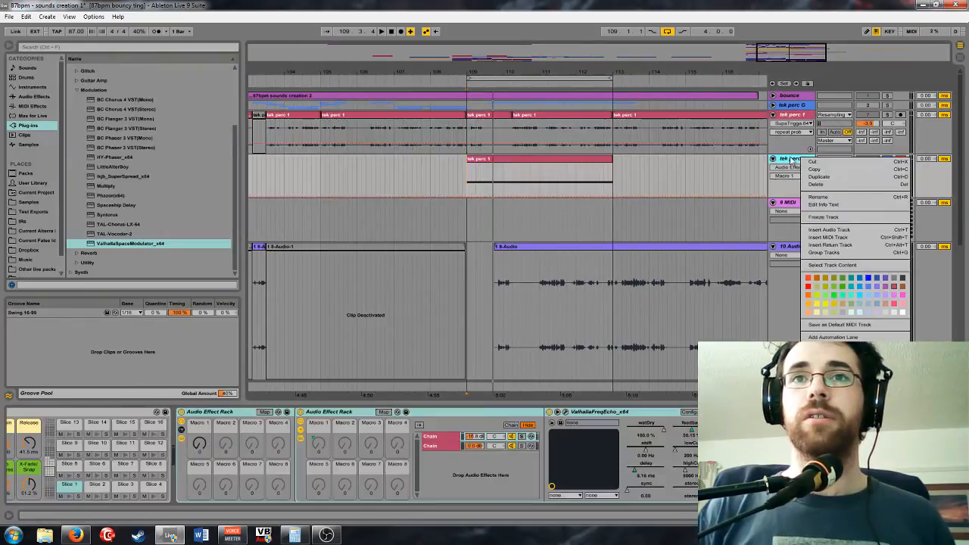
left_click(829, 230)
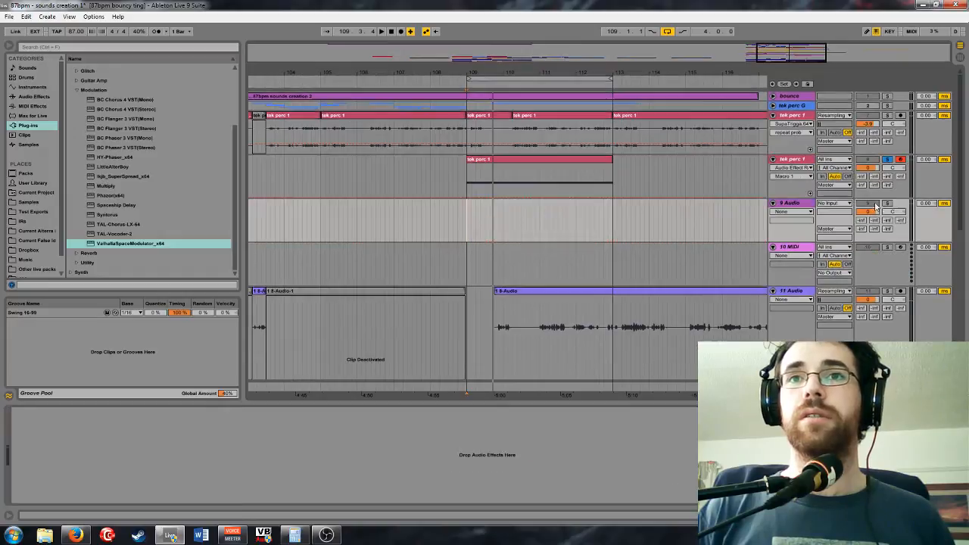
left_click(833, 203)
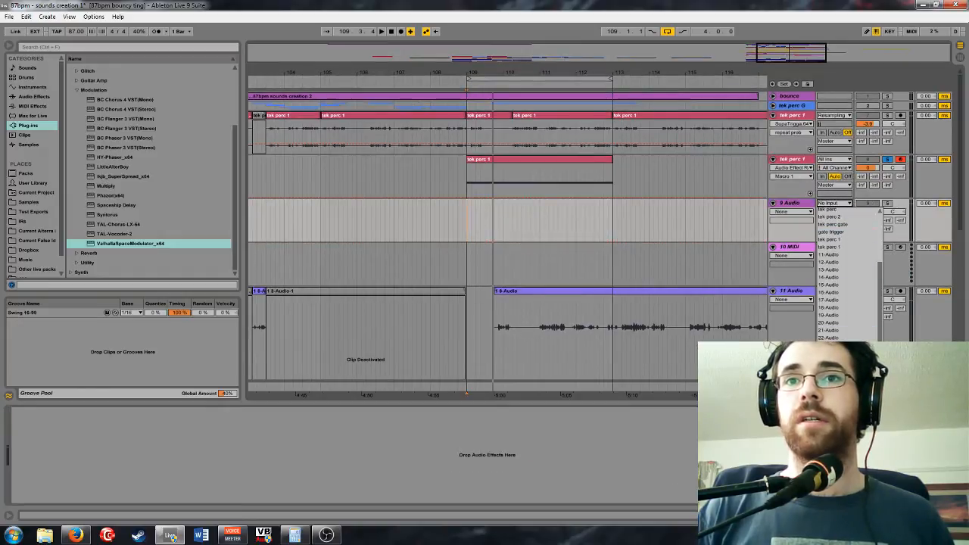
scroll(839, 246, "up", 3)
left_click(840, 242)
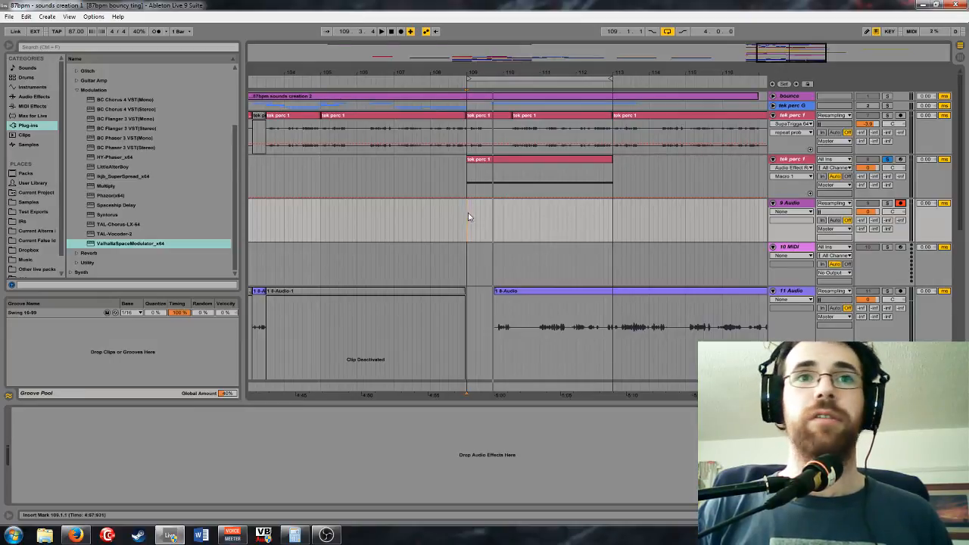
Delete the CC 79 MIDI mapping of the tek perc G macro and assign the controller to the tek perc 1 outer rack's Macro 1
left_click(911, 32)
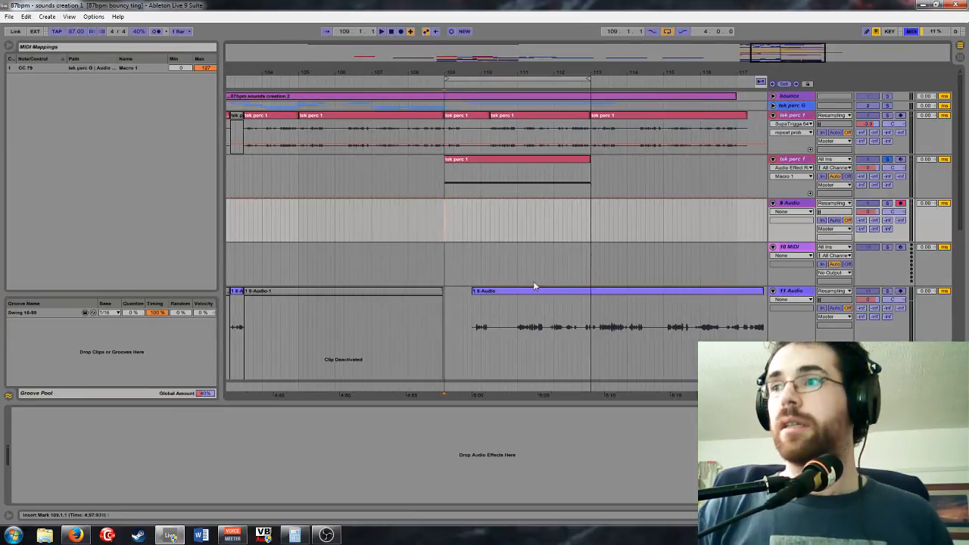
left_click(138, 70)
key("Delete")
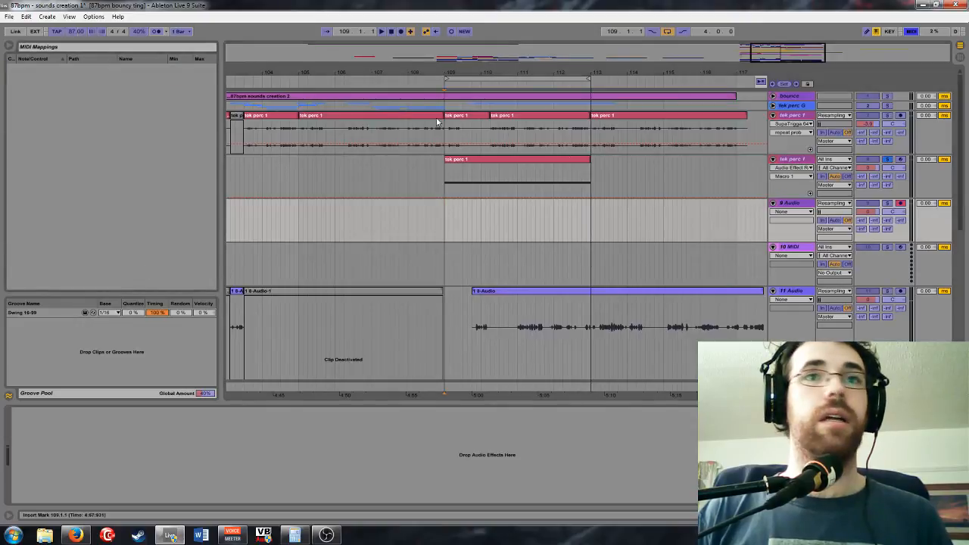
left_click(786, 159)
left_click(196, 448)
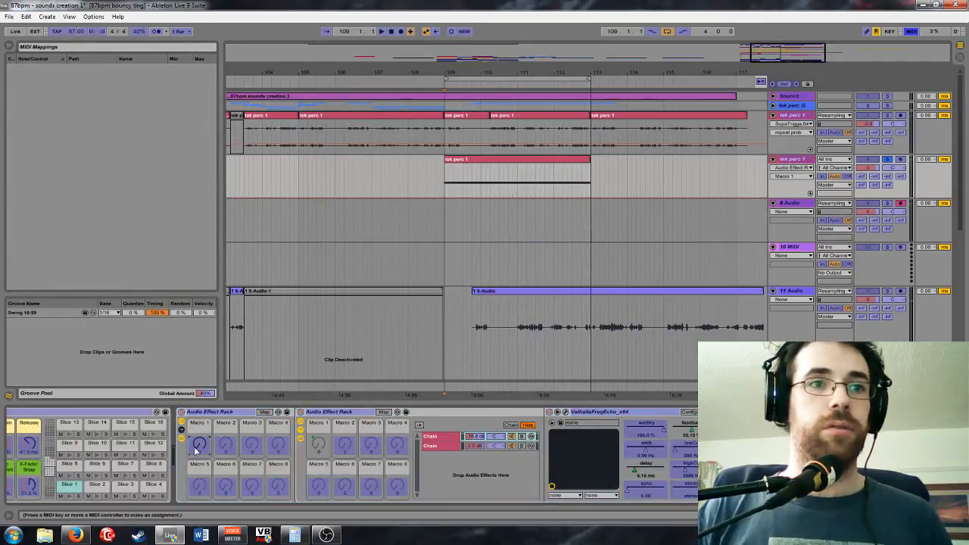
left_click(912, 31)
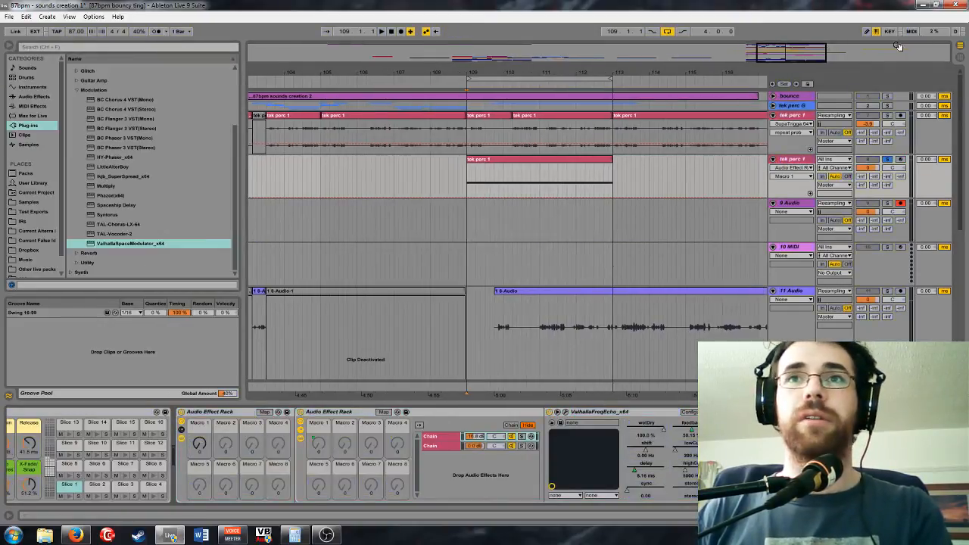
Record the resampled percussion from bar 109 onto the new audio track while performing Macro 1 automation with the controller
left_click(466, 218)
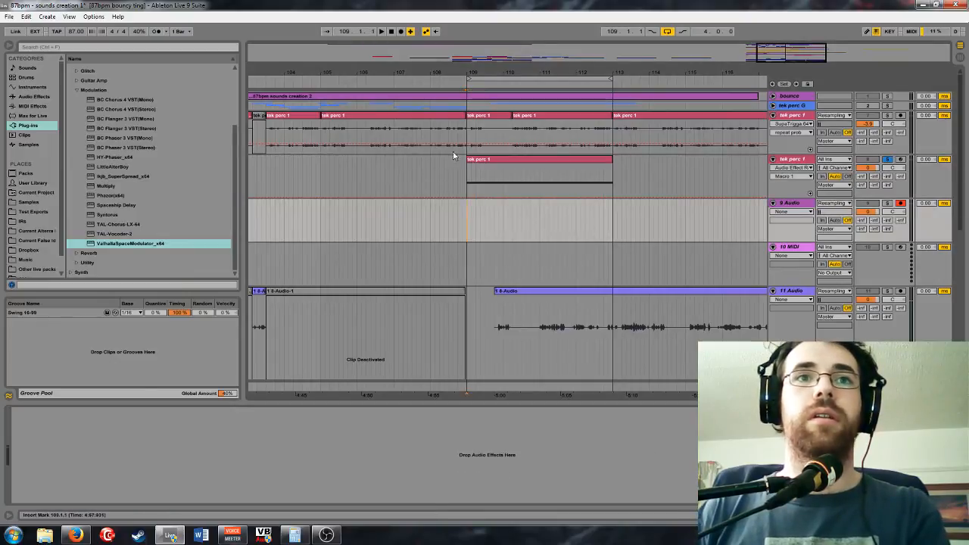
left_click(401, 32)
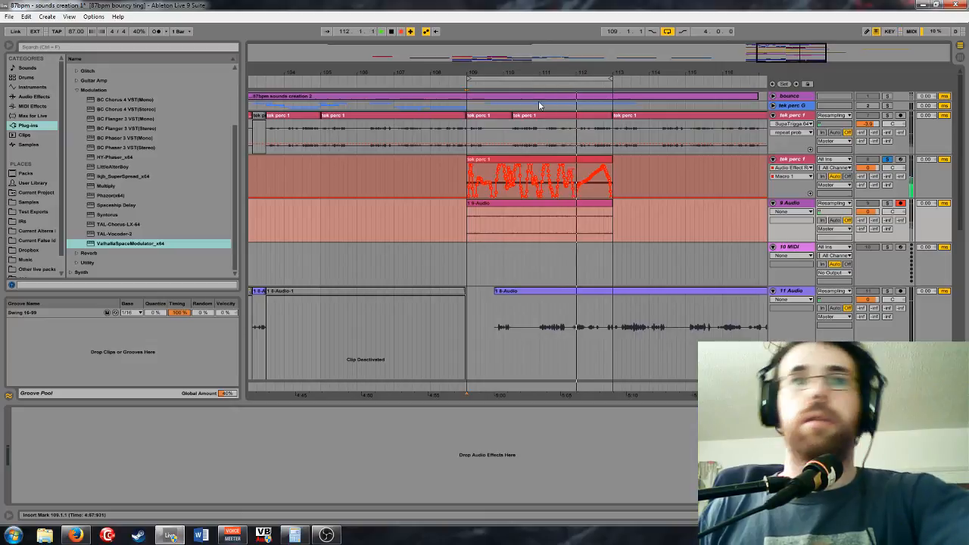
key("space")
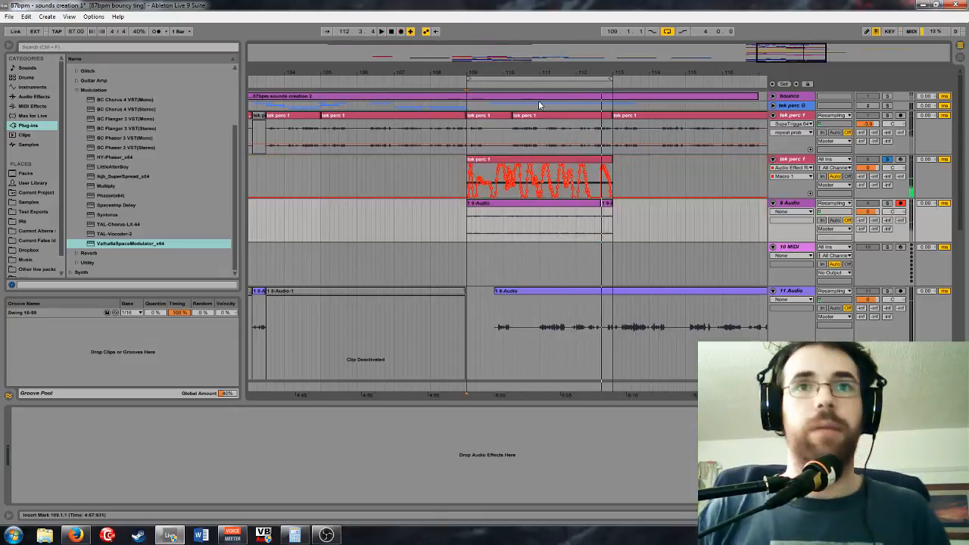
Fold all the tracks and show the whole arrangement section around bars 101 to 117
left_click_drag(783, 56, 765, 30)
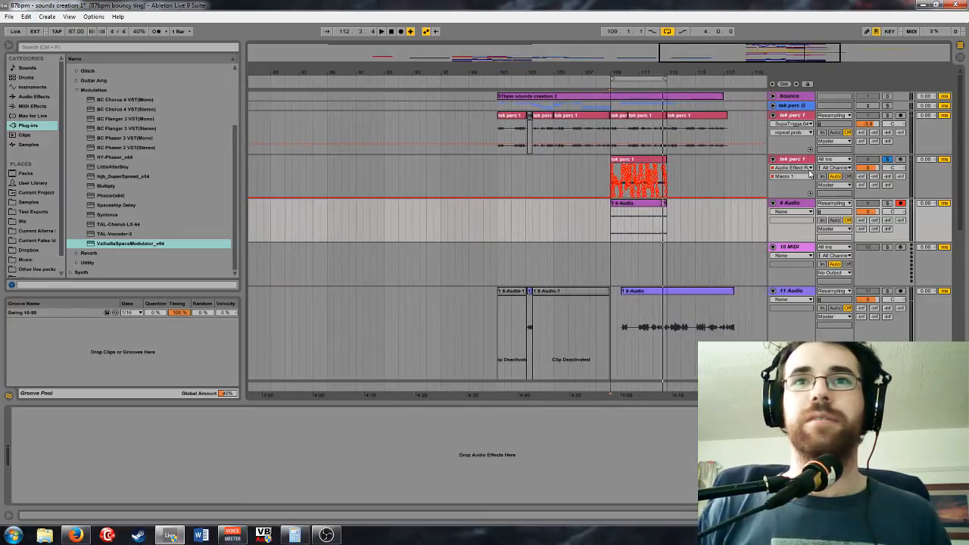
left_click(773, 159, "alt")
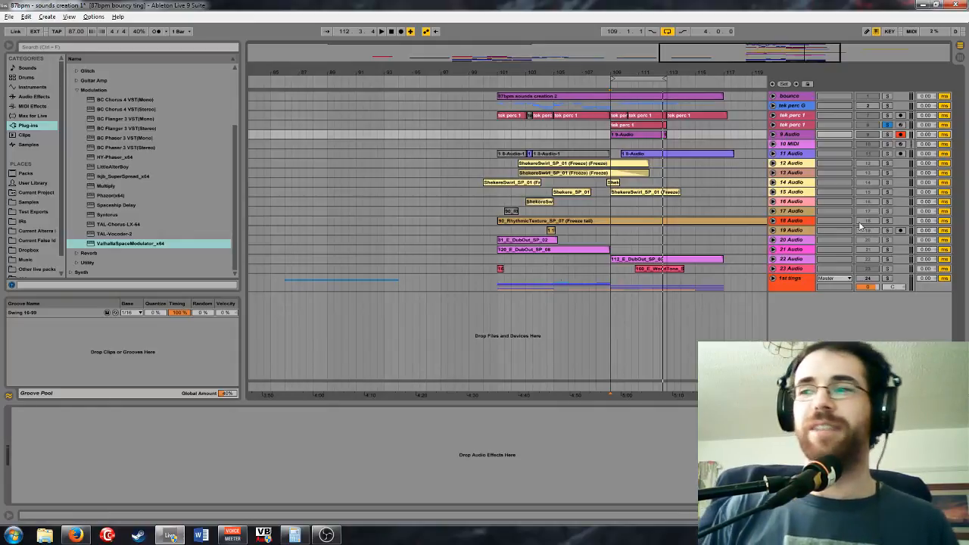
left_click_drag(759, 73, 799, 48)
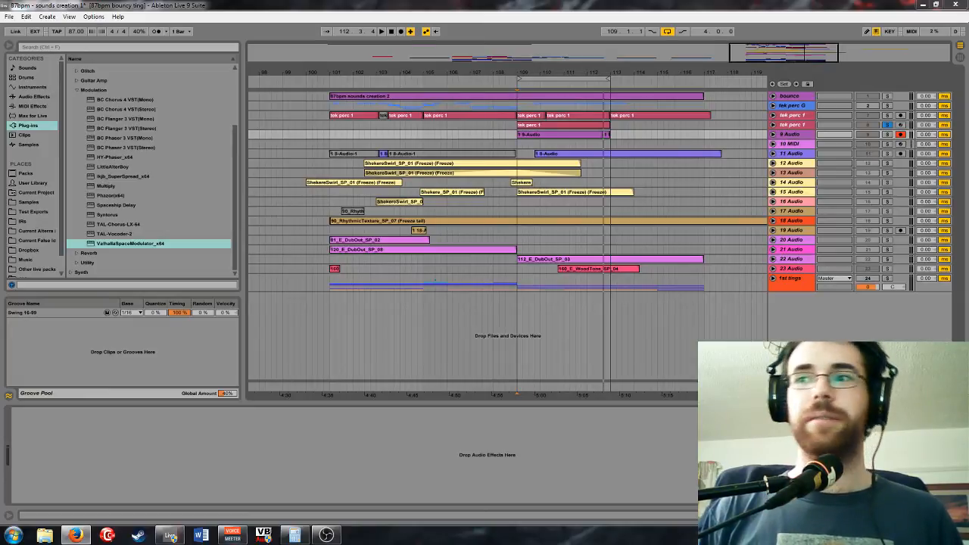
left_click_drag(762, 61, 746, 62)
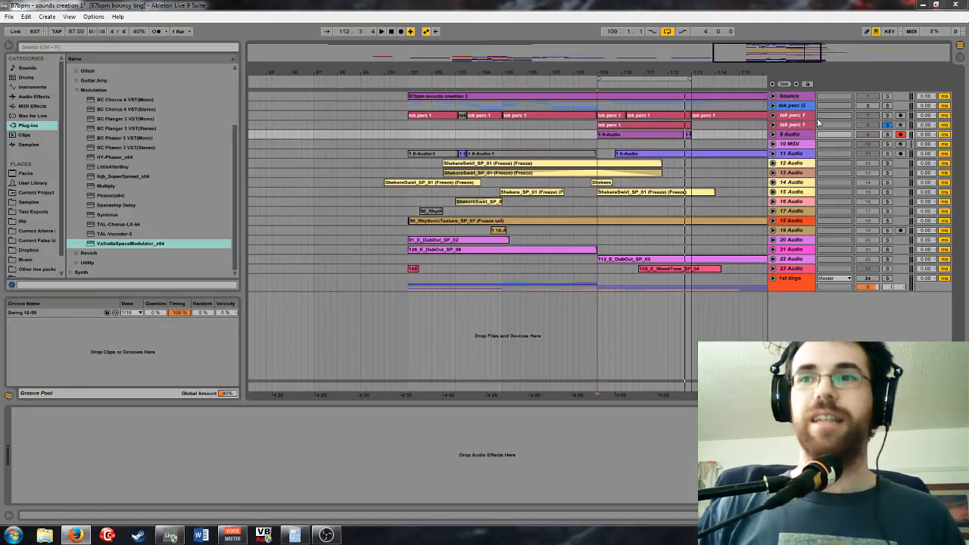
Turn off the solo on the second tek perc 1 track, and unfold and select the 23 Audio track
mouse_move(743, 56)
left_mouse_down()
mouse_move(731, 56)
mouse_move(745, 56)
left_mouse_up()
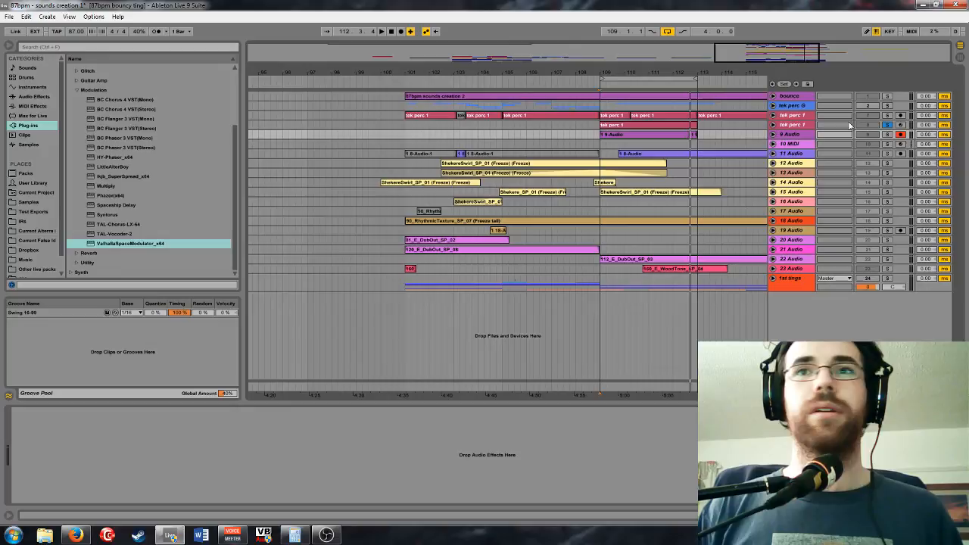
left_click(887, 125)
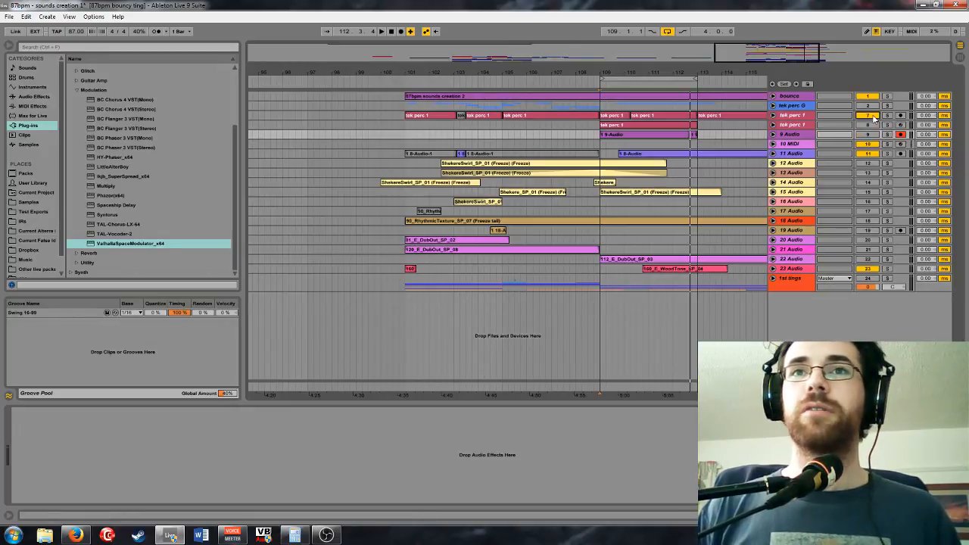
left_click(773, 269)
key("plus")
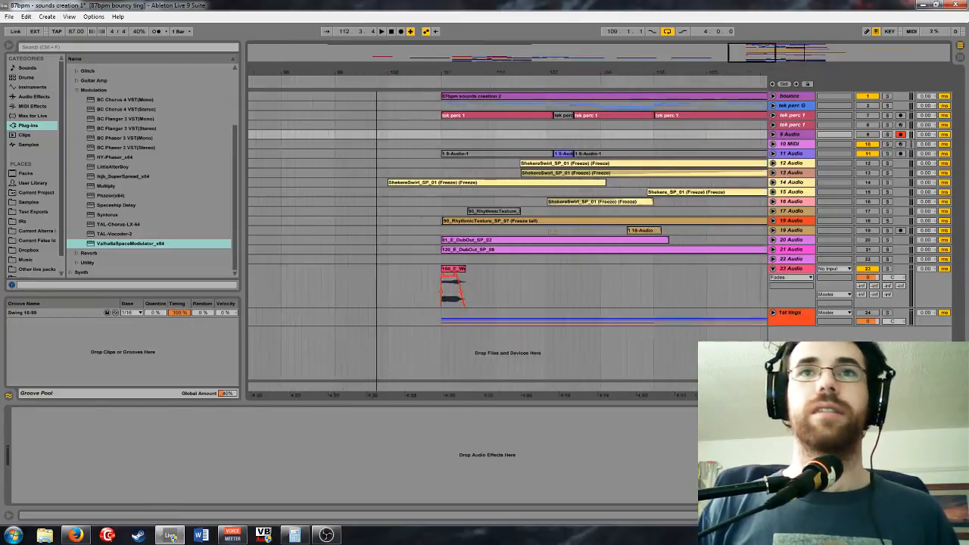
left_click(793, 269)
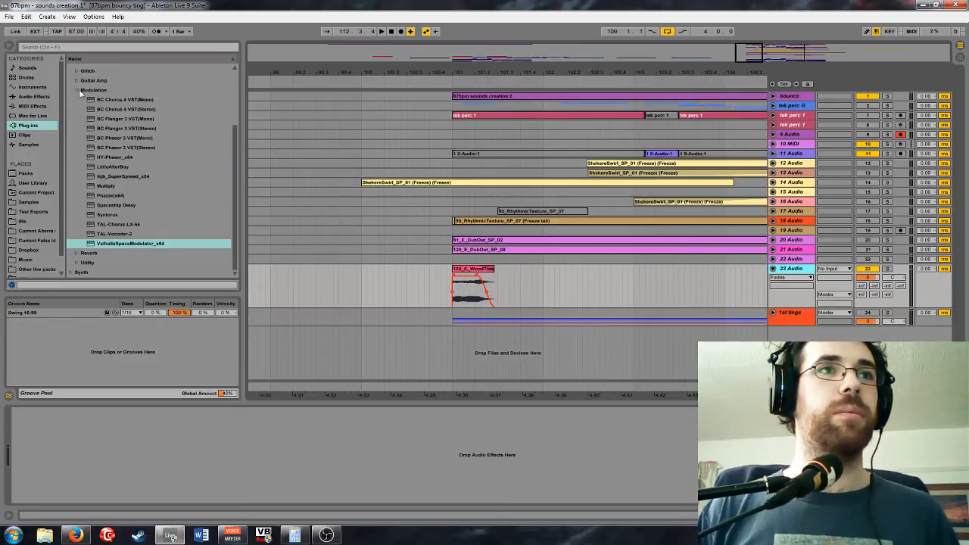
Add the Replika delay plug-in from the Delay folder to the 23 Audio track
left_click(78, 91)
left_click(84, 97)
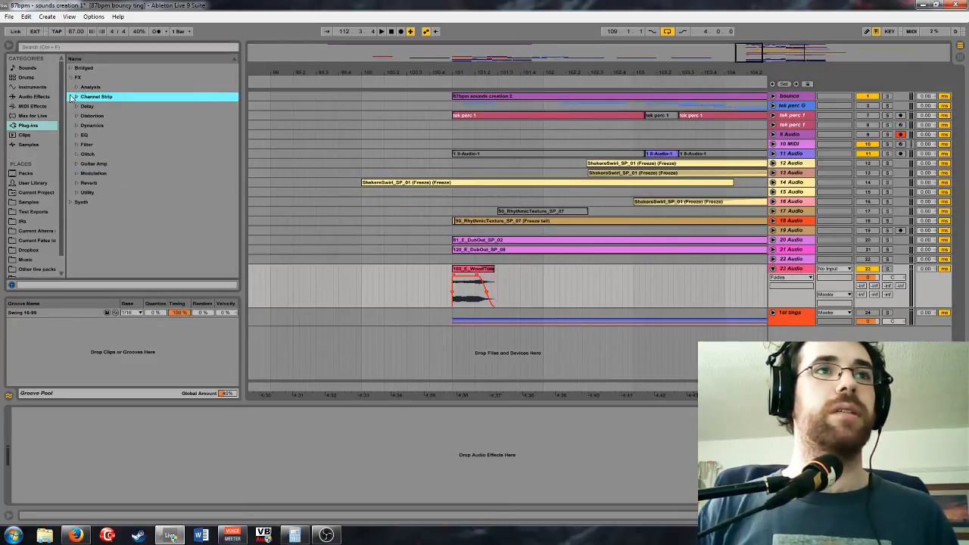
left_click(74, 107)
left_click(75, 106)
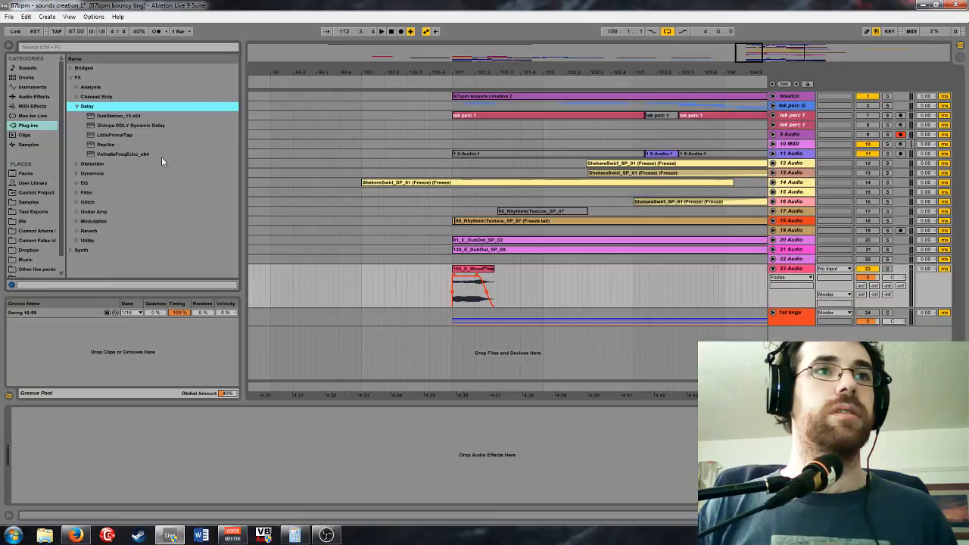
left_click_drag(108, 145, 140, 162)
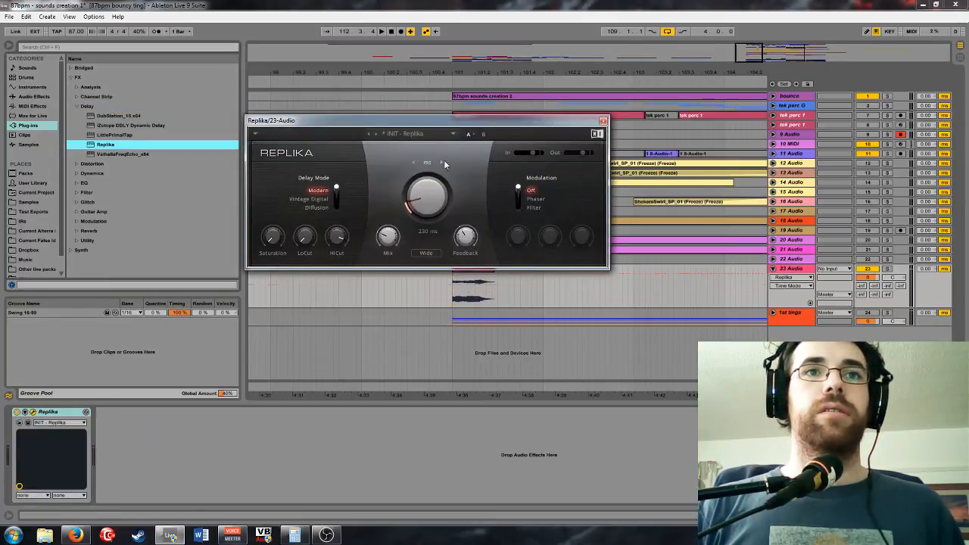
Set Replika to a Straight 1/4 delay with high feedback, fully wet mix, raised low cut and 2.85 saturation, grouped into an audio effect rack
left_click_drag(443, 209, 443, 168)
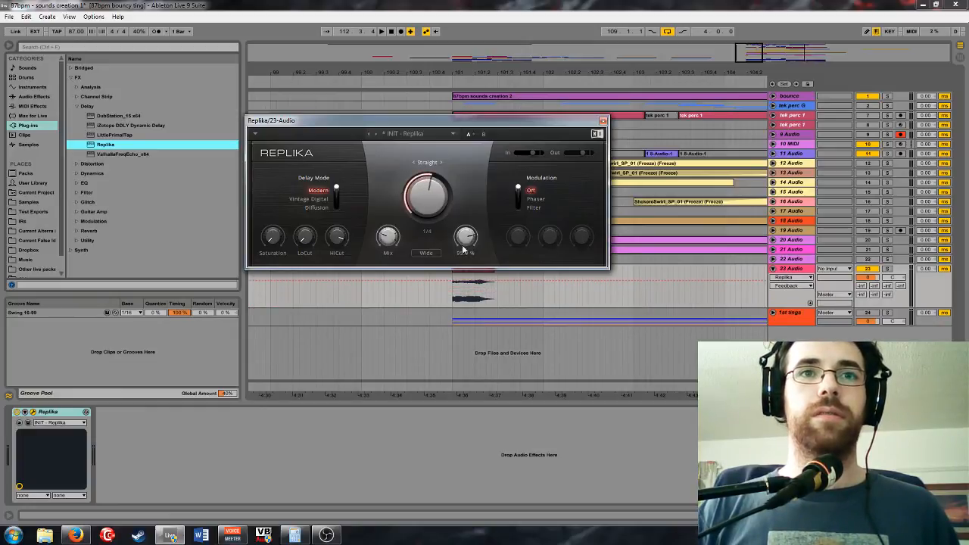
left_click(79, 412)
left_click_drag(309, 239, 272, 224)
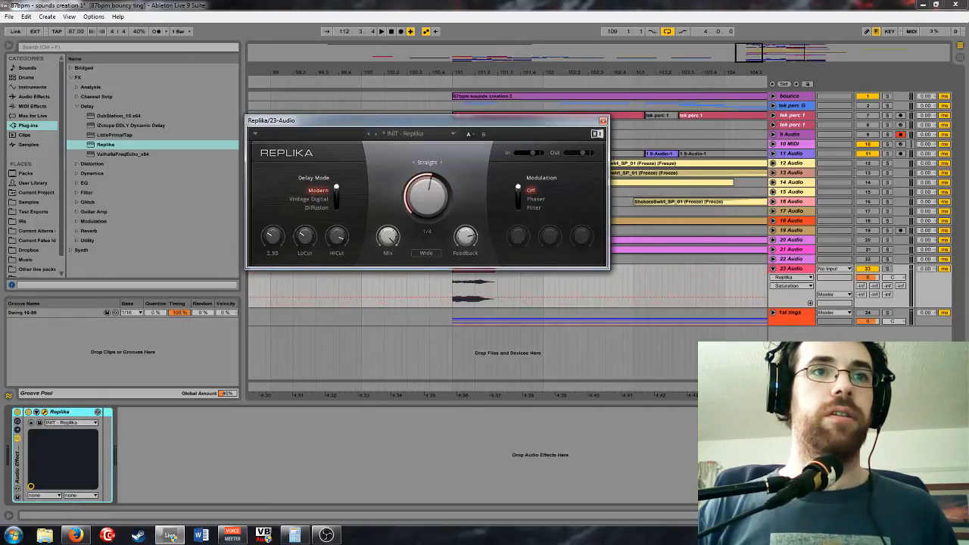
Show the audio effect rack's chain list and create a second, empty chain alongside the Replika chain
left_click(24, 433)
left_click(17, 430)
right_click(54, 436)
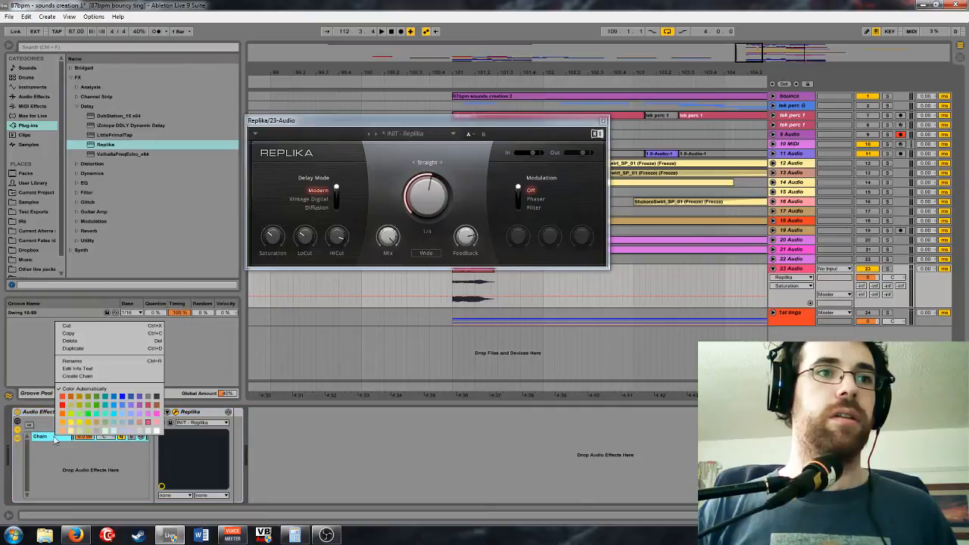
left_click(92, 377)
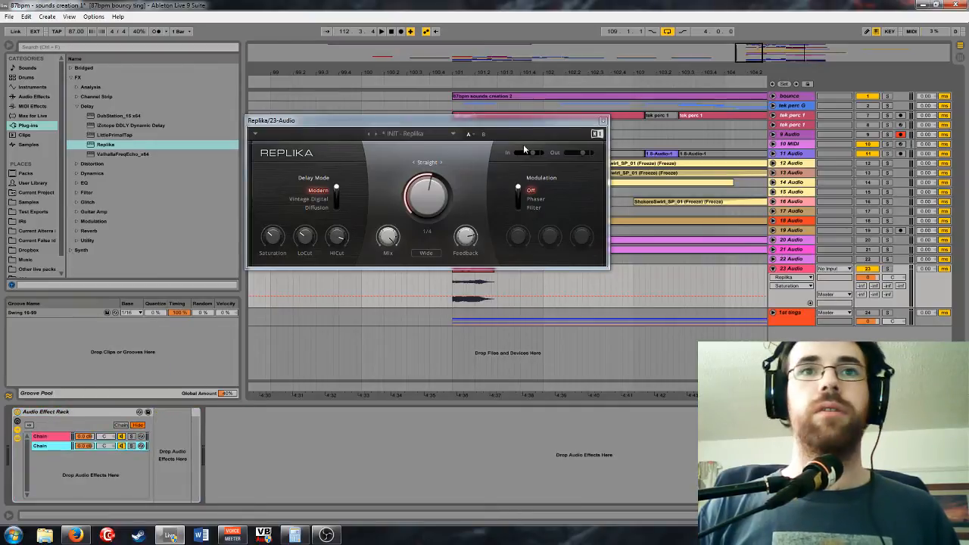
Play from bar 101, lower the 23 Audio track volume to about -4.5 dB and close the Replika window
left_click(454, 290)
key("space")
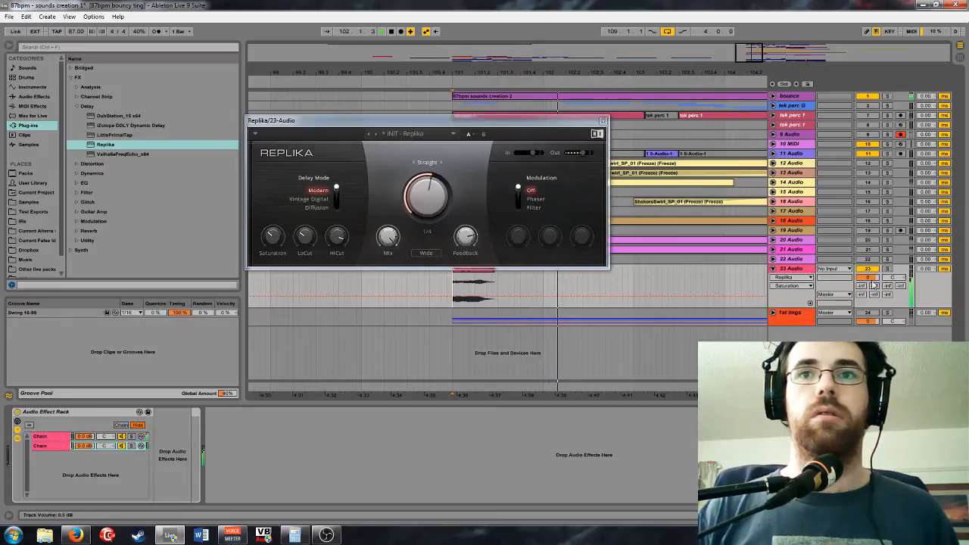
left_click_drag(873, 285, 873, 303)
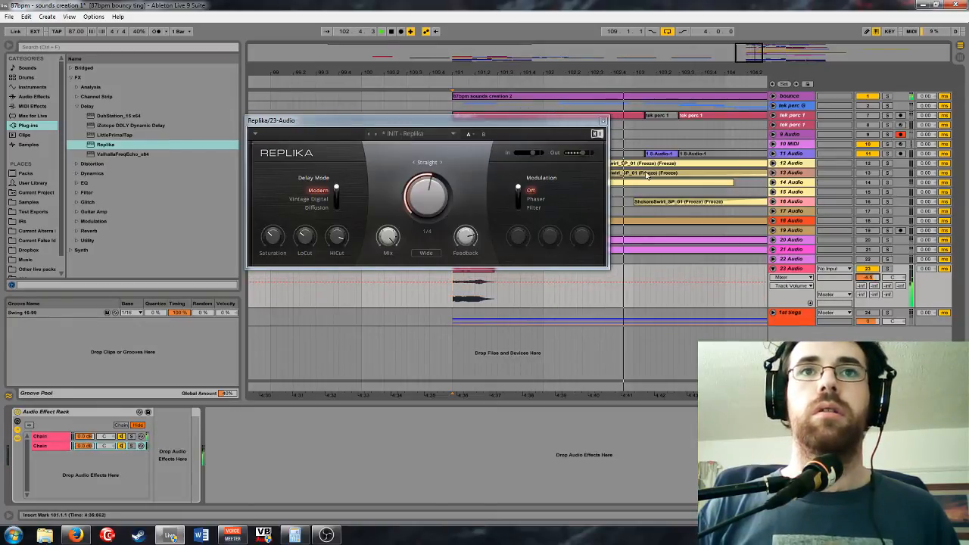
left_click(604, 121)
Repitch the WoodTone clip at bar 101 by 6 st with Warp off, then re-enable Warp and reset its transposition to 0 st
left_click_drag(760, 74, 520, 50)
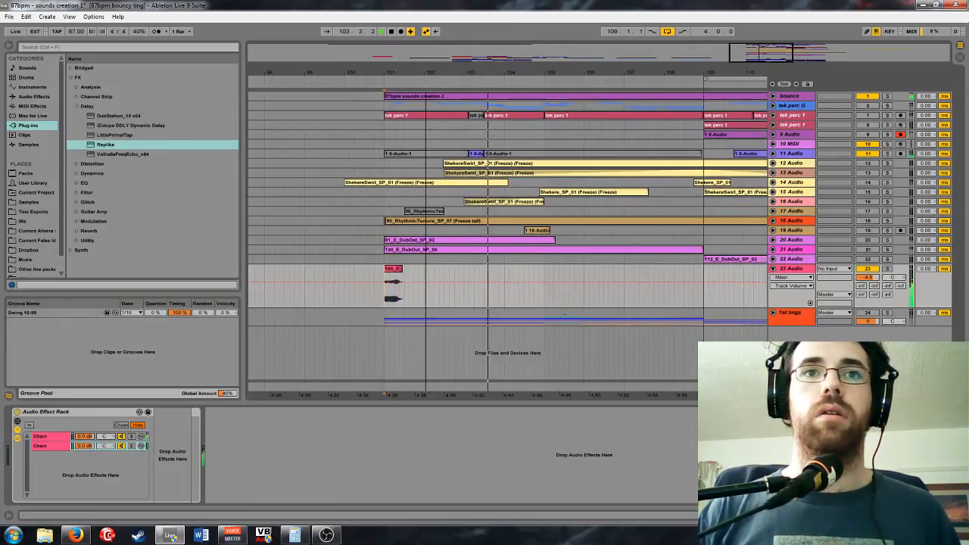
left_click_drag(760, 53, 685, 73)
left_click(553, 270)
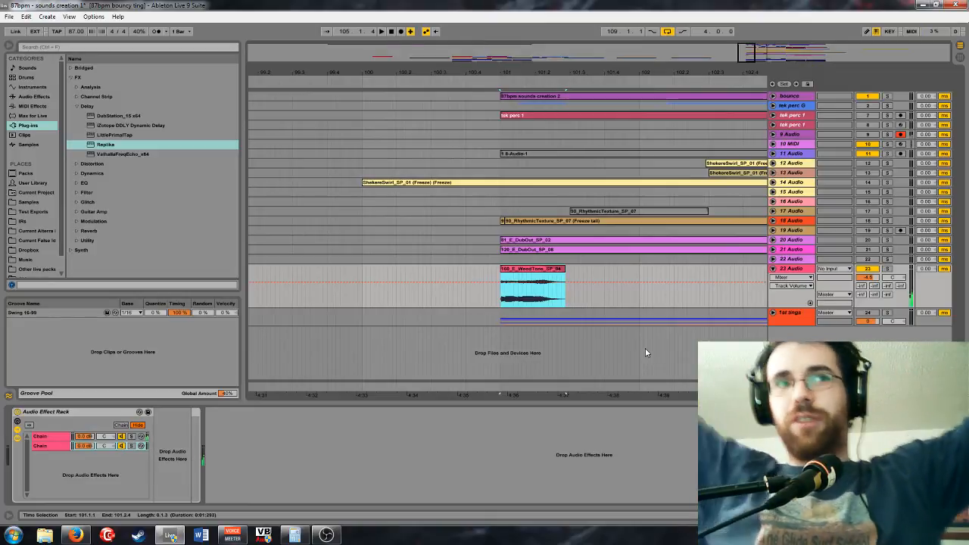
double_click(548, 269)
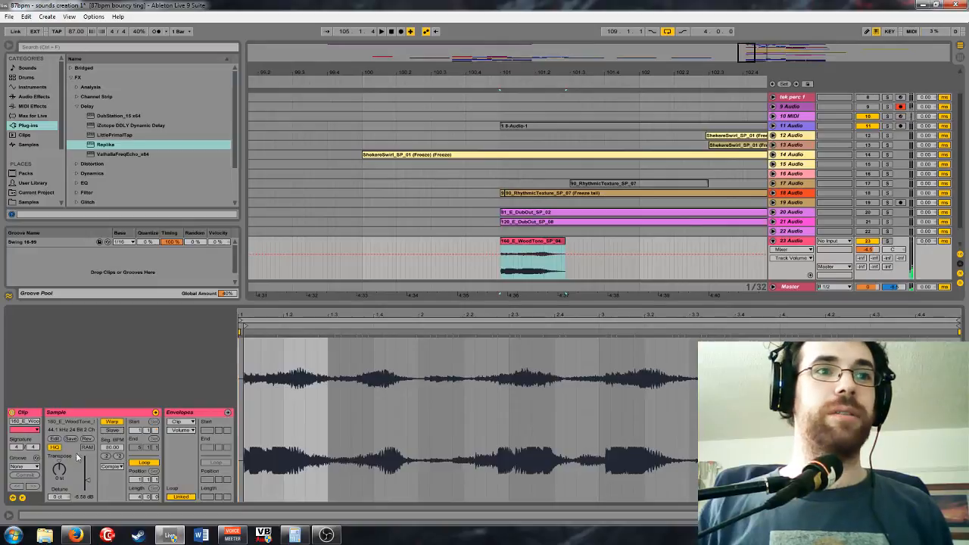
left_click(110, 422)
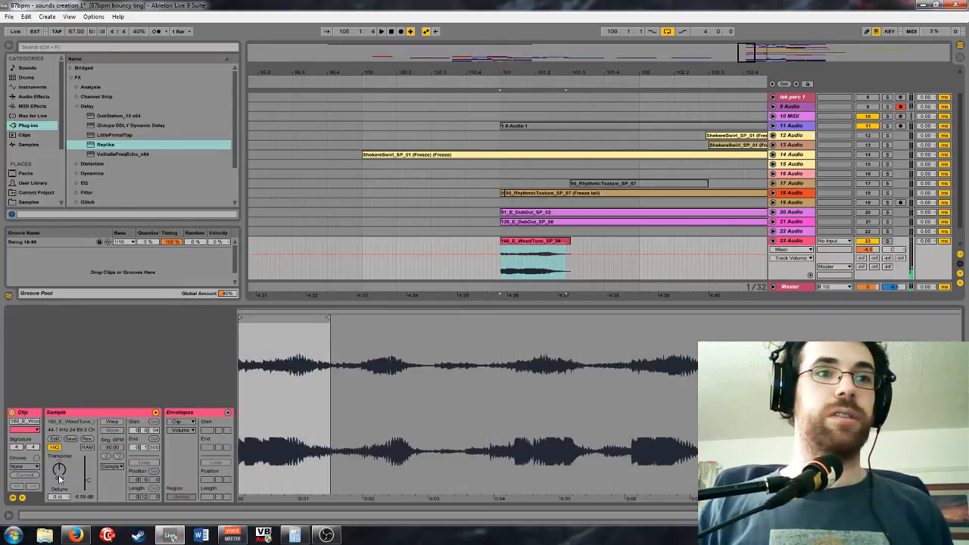
left_click_drag(59, 470, 59, 459)
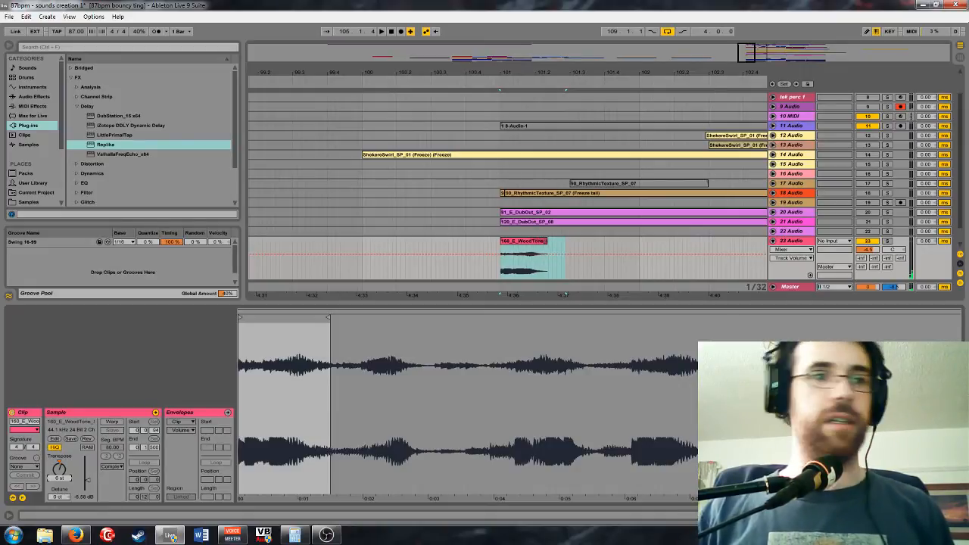
left_click(111, 421)
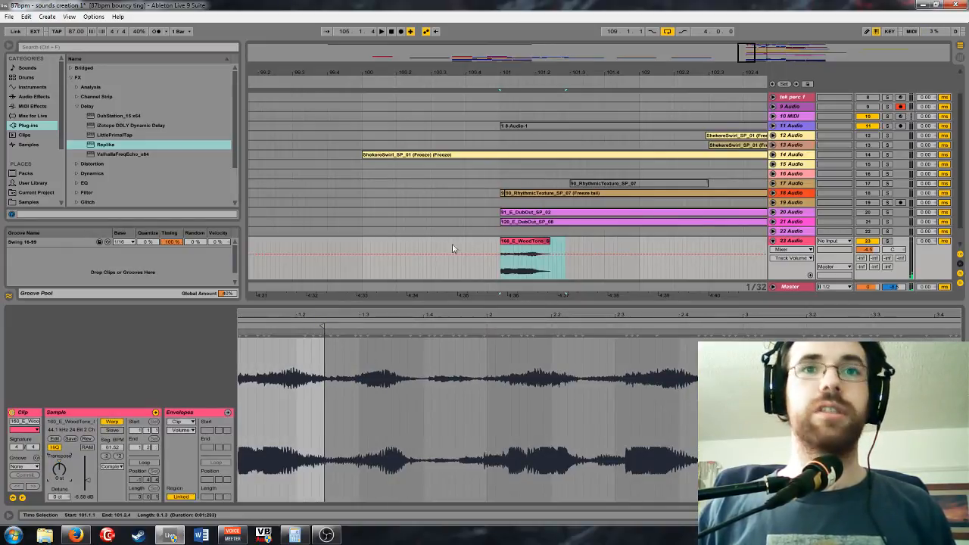
Play back the bar 101 WoodTone clip, transpose it up 12 st and lower its clip gain to -12.1 dB
left_click(497, 258)
key("space")
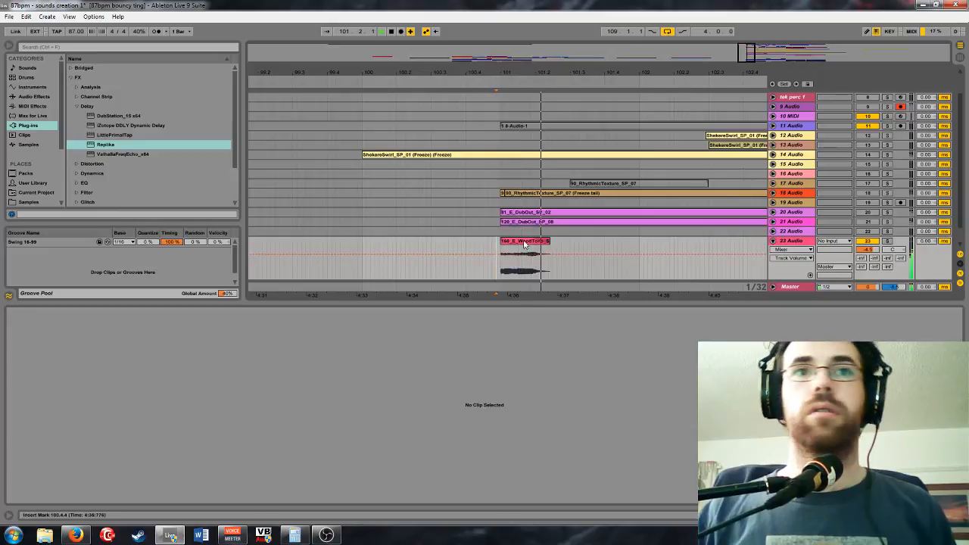
left_click(526, 241)
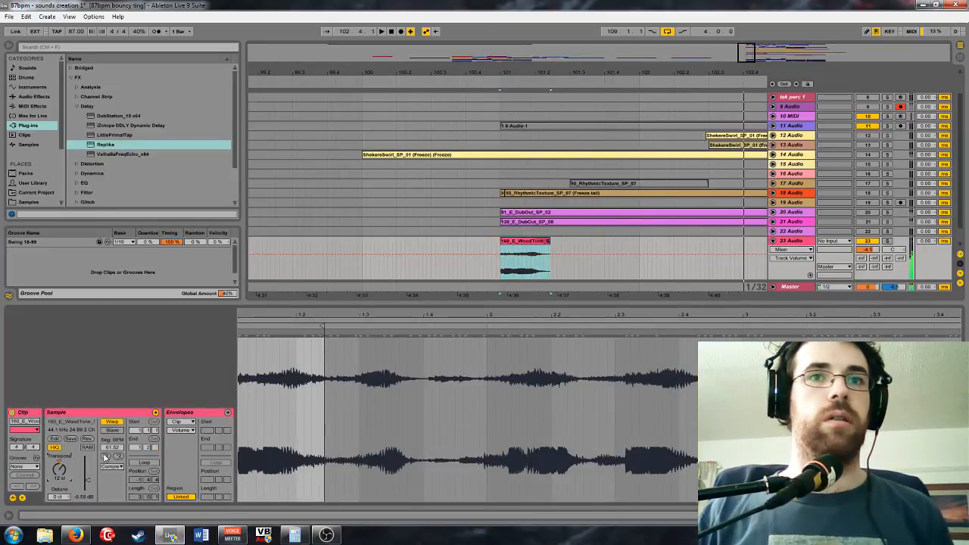
left_click(506, 297)
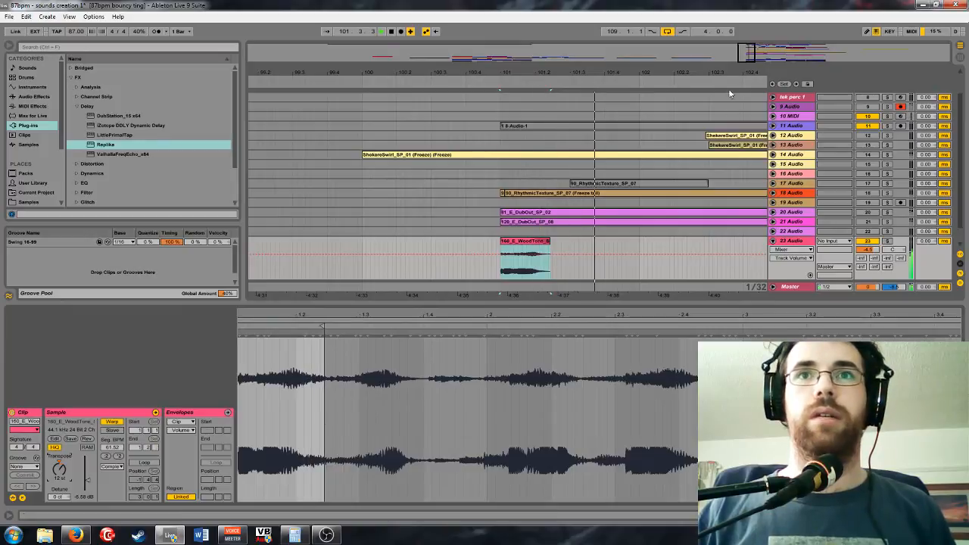
left_click_drag(738, 59, 735, 55)
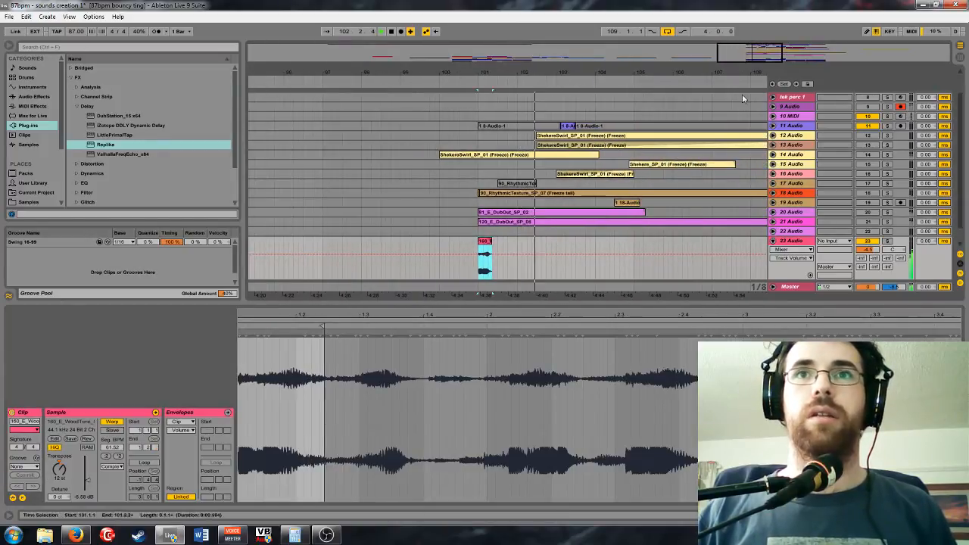
left_click_drag(90, 480, 89, 485)
Split the first two beats off the long WoodTone clip that starts at 110.4.1 on 23 Audio
mouse_move(744, 58)
left_mouse_down()
mouse_move(744, 46)
mouse_move(786, 59)
left_mouse_up()
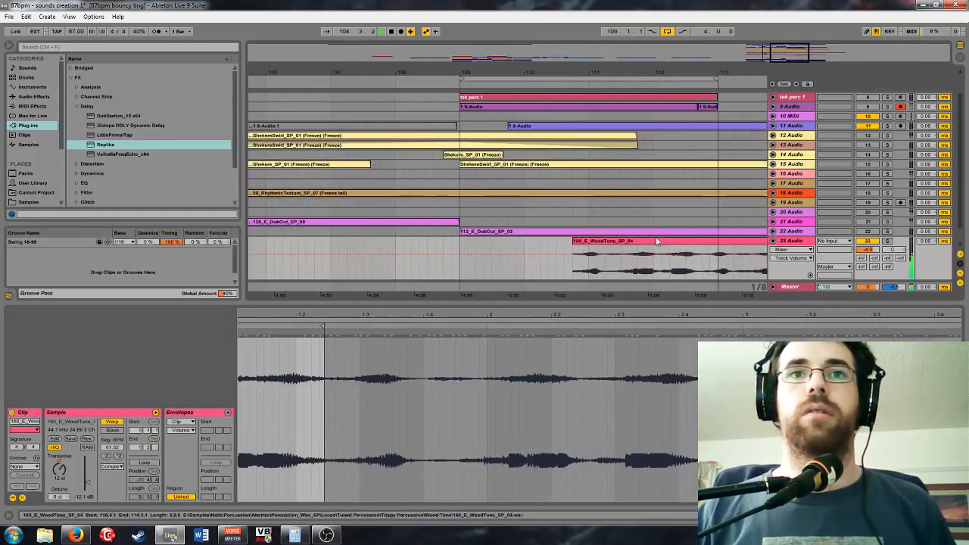
left_click(598, 263)
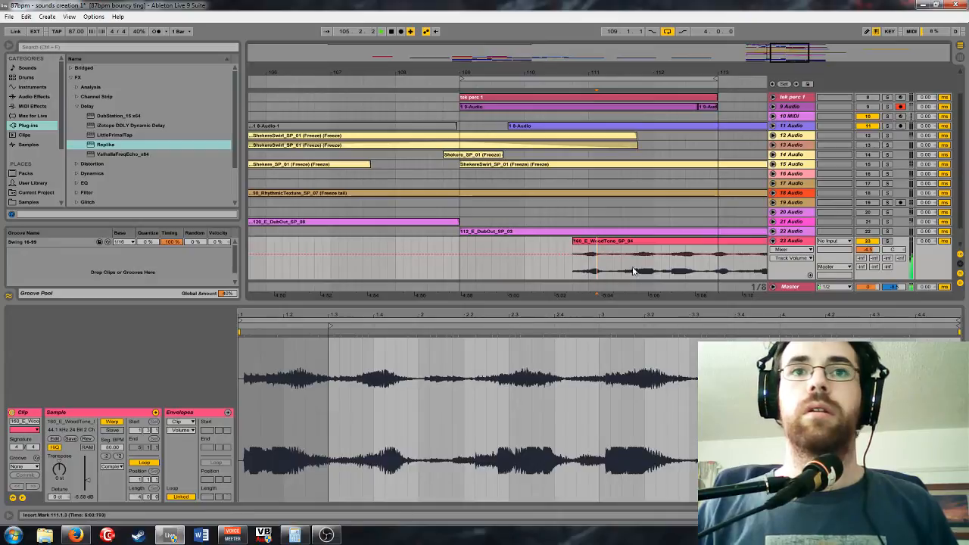
key("ctrl+e")
Adjust the feedback of Replika in the rack's first chain and close its window
left_click_drag(788, 49, 762, 42)
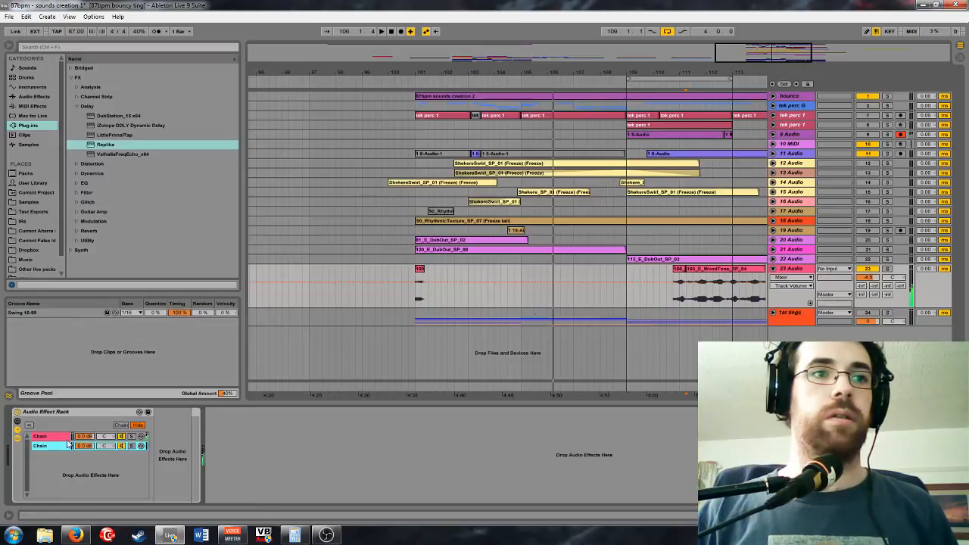
left_click(57, 436)
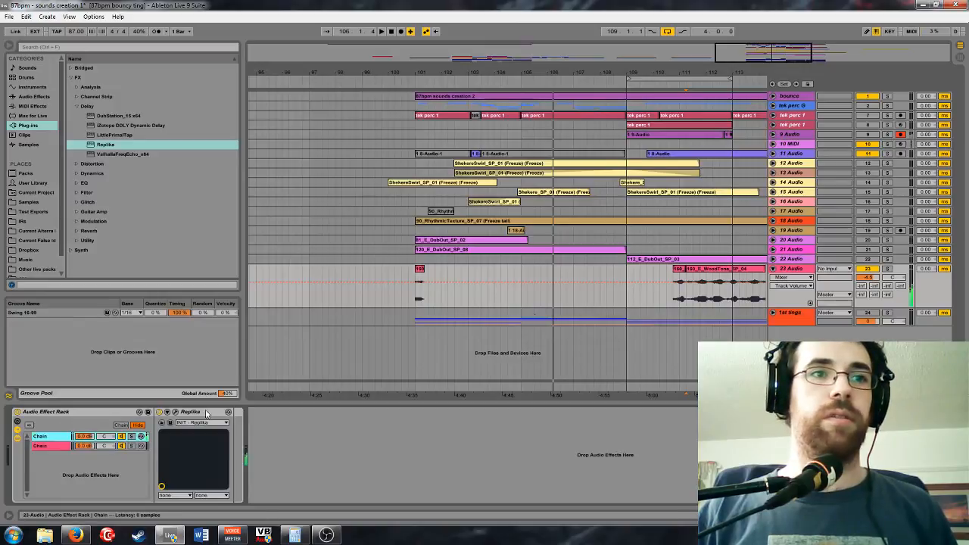
left_click(175, 413)
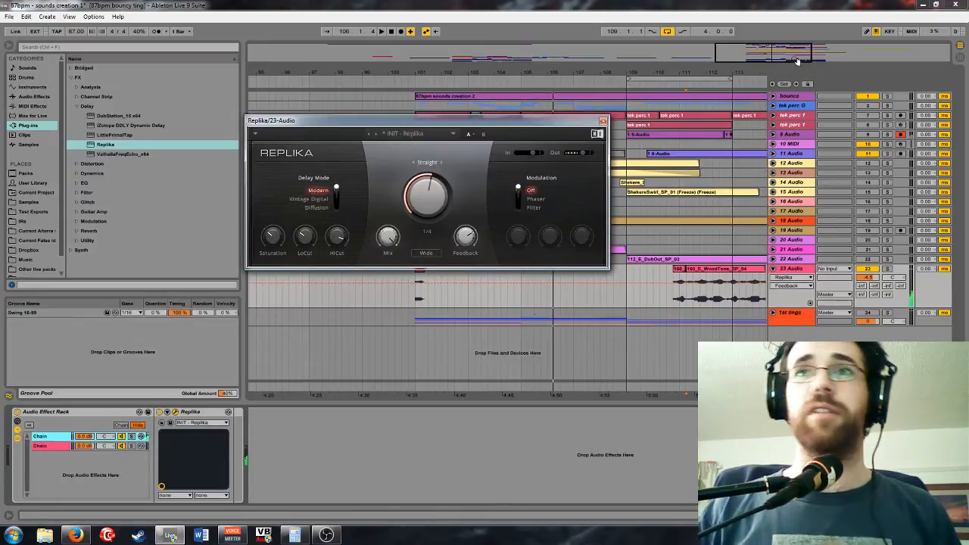
left_click(602, 121)
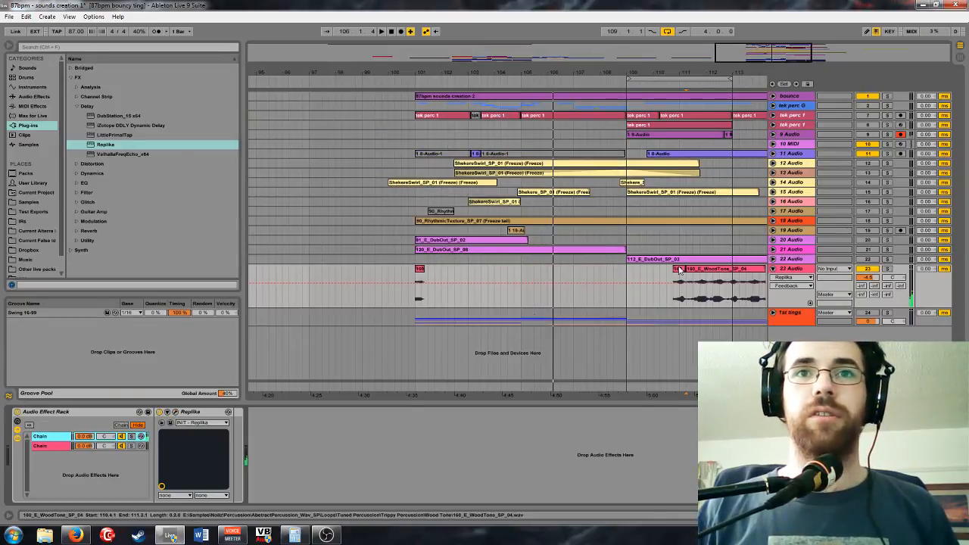
Place a copy of the short two-beat WoodTone clip at 102.4.1 on the 23 Audio track
left_click(546, 285)
left_click_drag(547, 286, 472, 285)
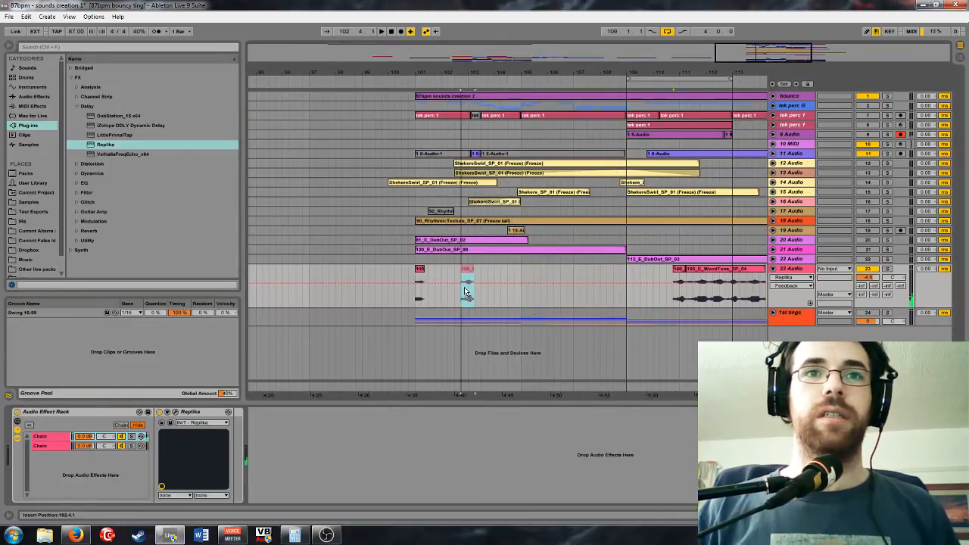
left_click_drag(761, 59, 757, 115)
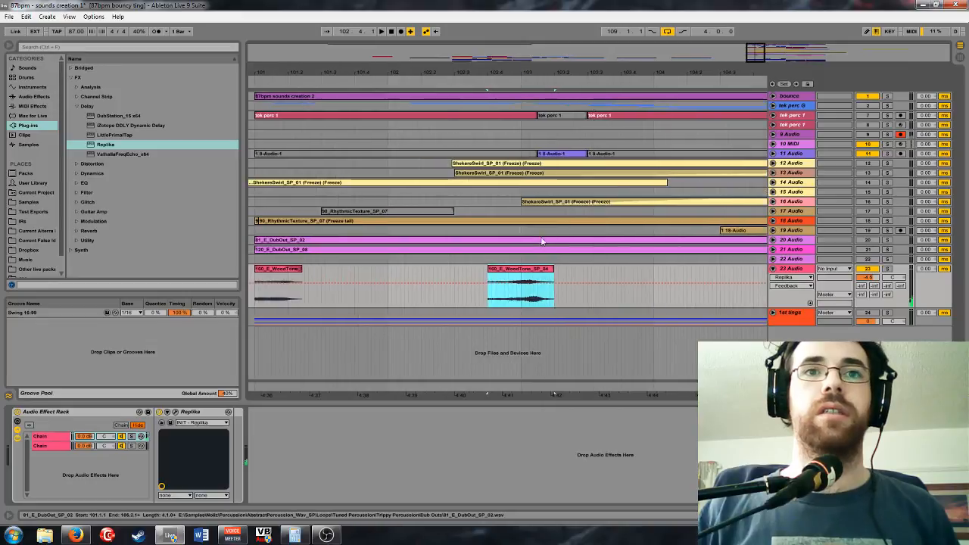
Repitch the copied WoodTone clip at 102.4.1 by 7 st with Warp off, then re-enable Warp and reset its transposition to 0 st
double_click(526, 278)
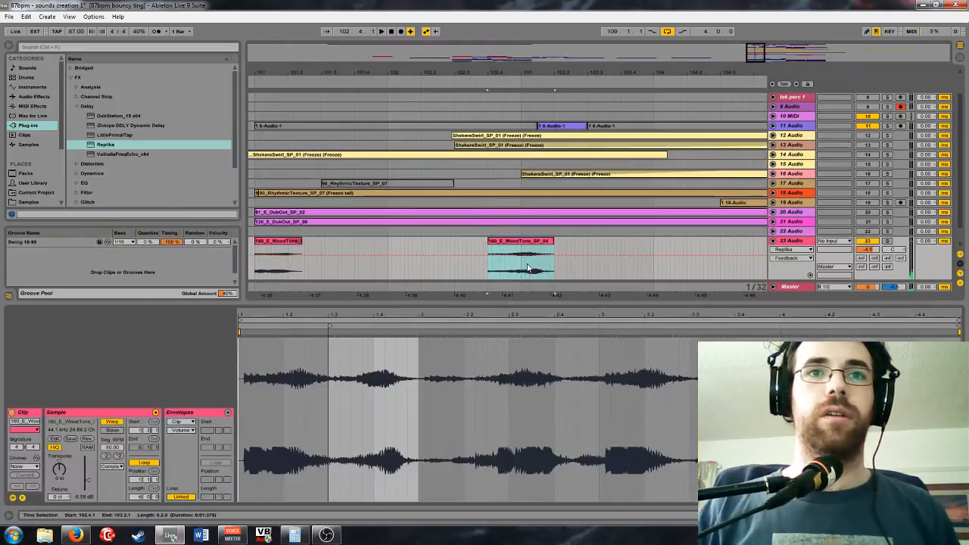
left_click(112, 421)
left_click(485, 271)
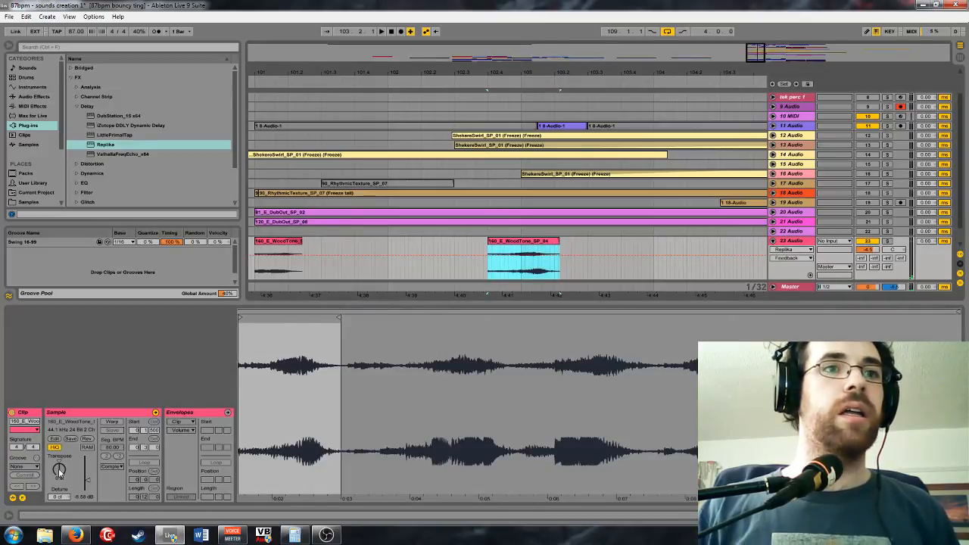
left_click_drag(59, 473, 59, 458)
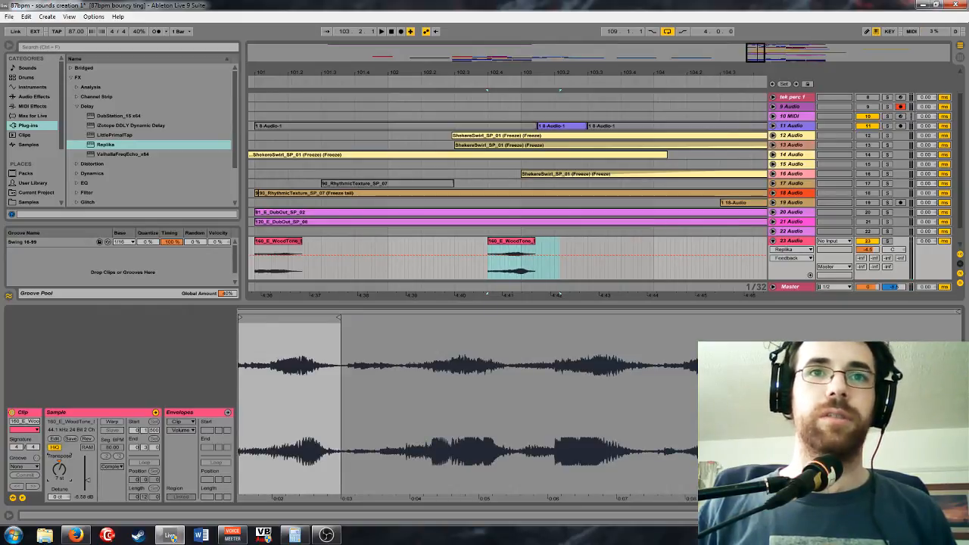
left_click(112, 422)
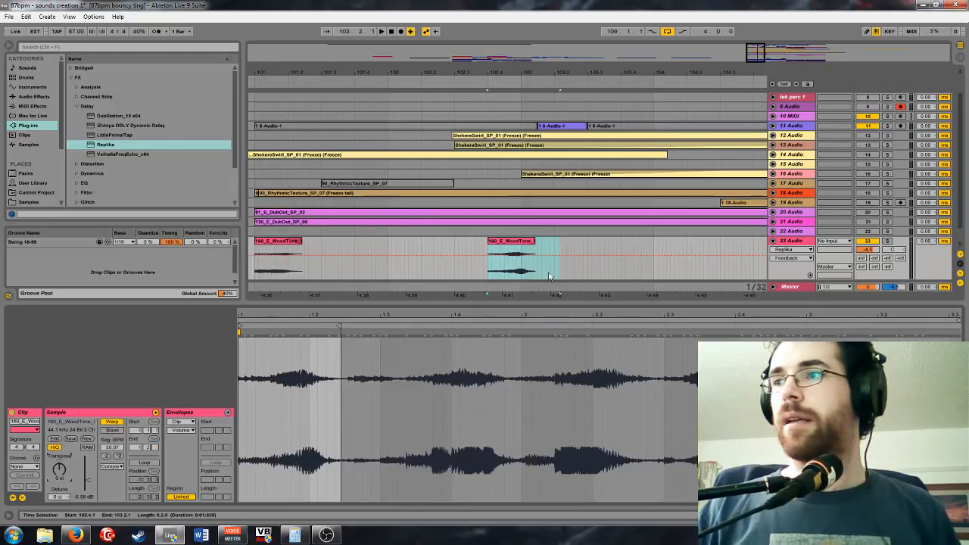
Show the clip fades on 23 Audio, add long fades to the WoodTone clip at 102.4.1 and raise its transposition
left_click(789, 250)
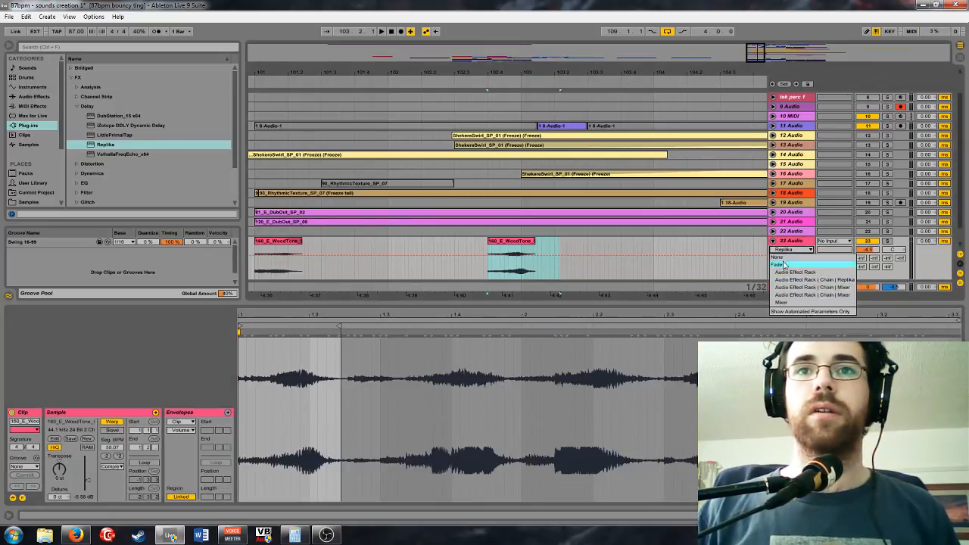
left_click(784, 264)
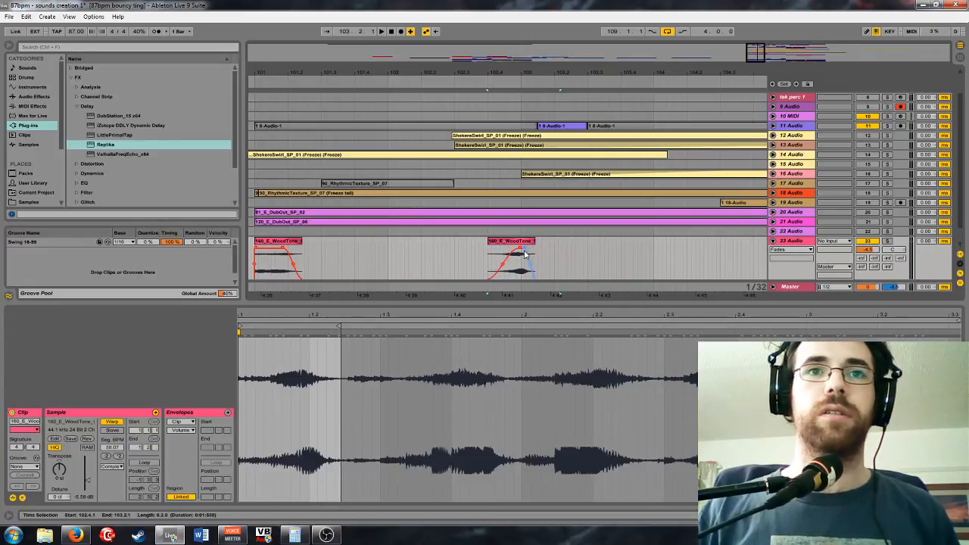
left_click(525, 255)
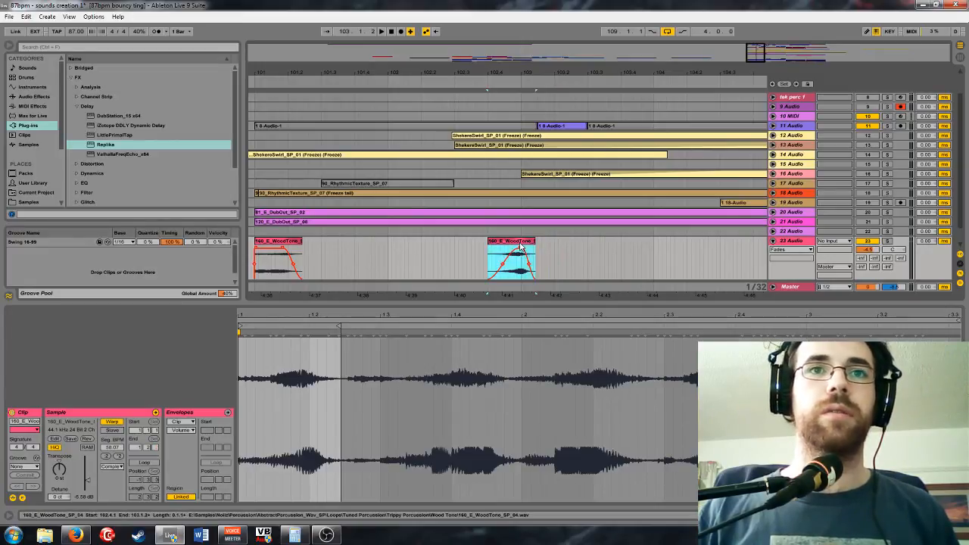
left_click(65, 475)
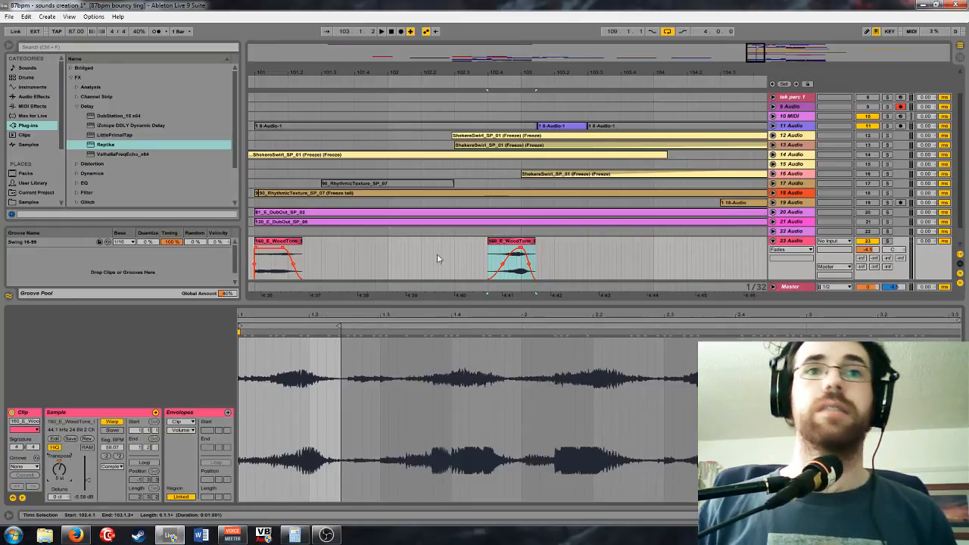
Play the arrangement from the first WoodTone clip at bar 101 and lower the 23 Audio track volume to -7.4 dB
left_click(270, 242)
key("space")
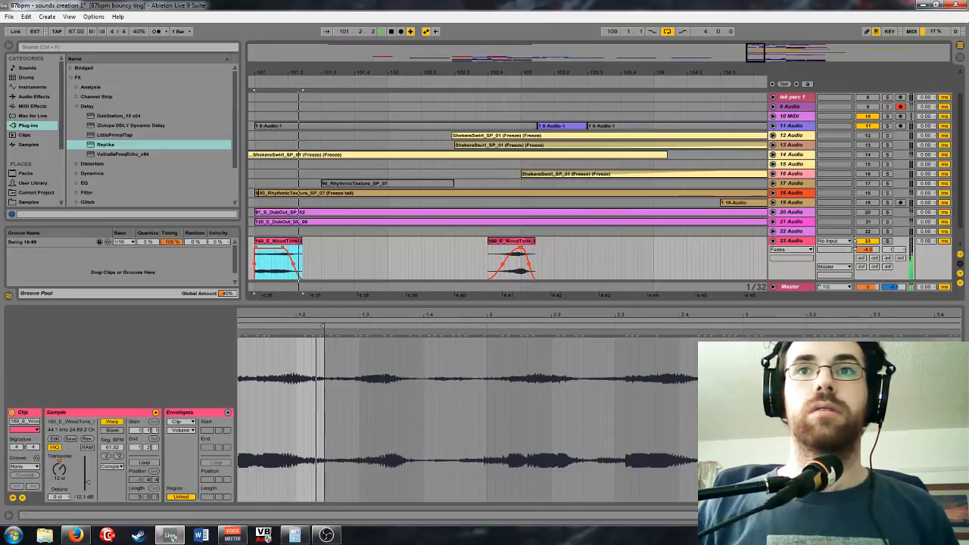
left_click_drag(867, 250, 868, 261)
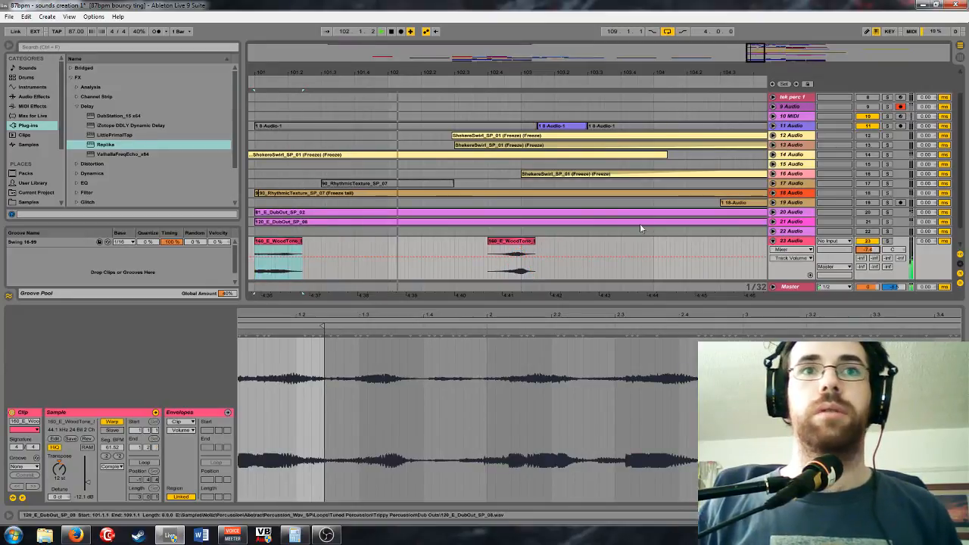
left_click_drag(754, 62, 754, 59)
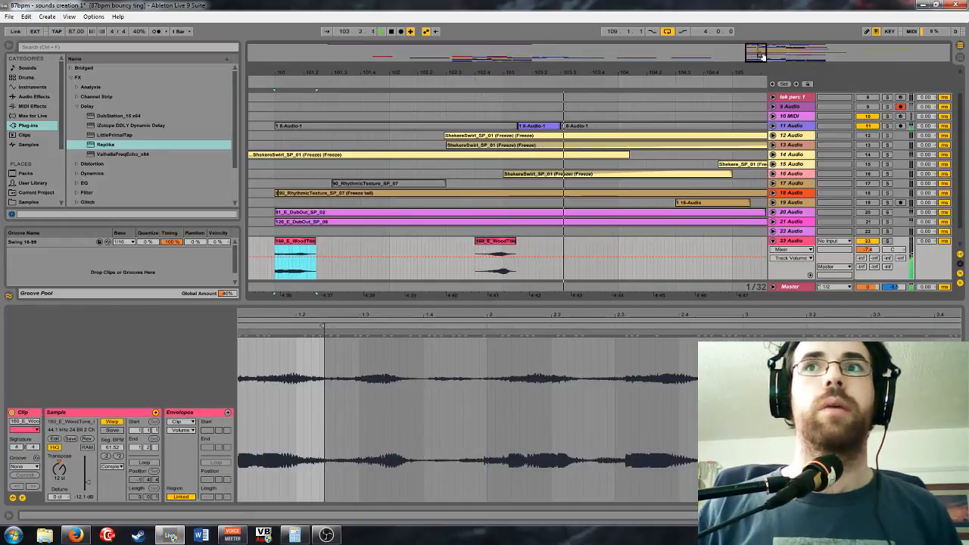
mouse_move(761, 56)
left_mouse_down()
mouse_move(735, 70)
mouse_move(768, 55)
mouse_move(774, 63)
mouse_move(768, 56)
left_mouse_up()
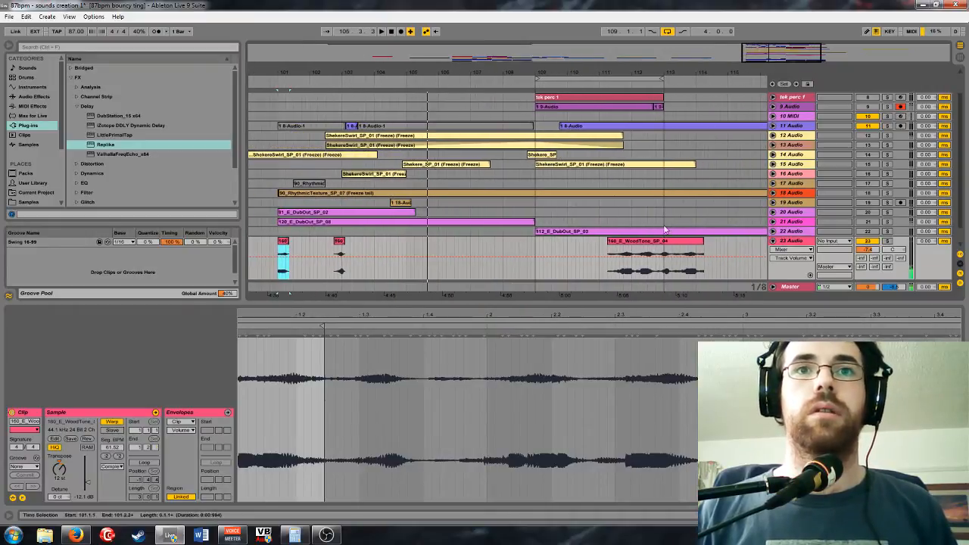
Open the 23 Audio device chain and switch Replika off and back on in the rack's first chain
left_click(199, 409)
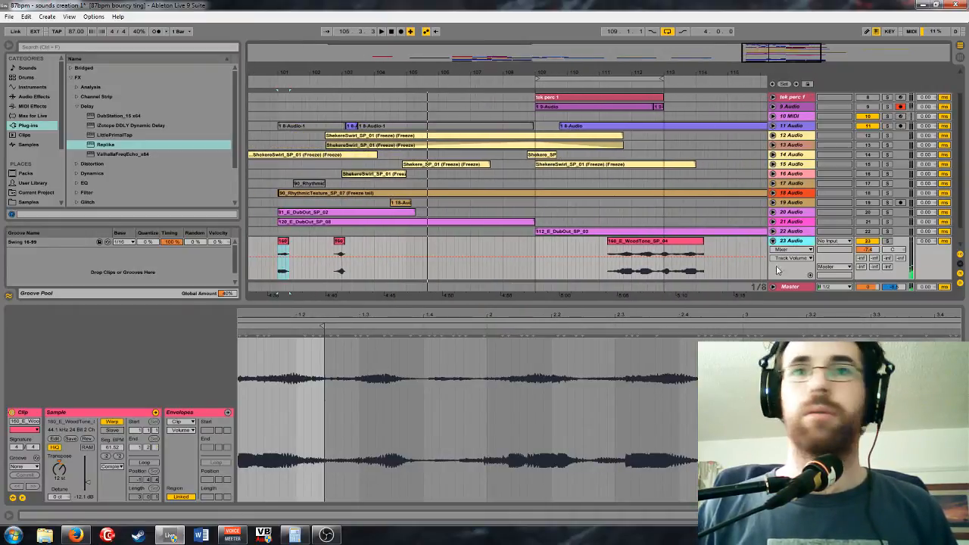
double_click(797, 244)
left_click(159, 421)
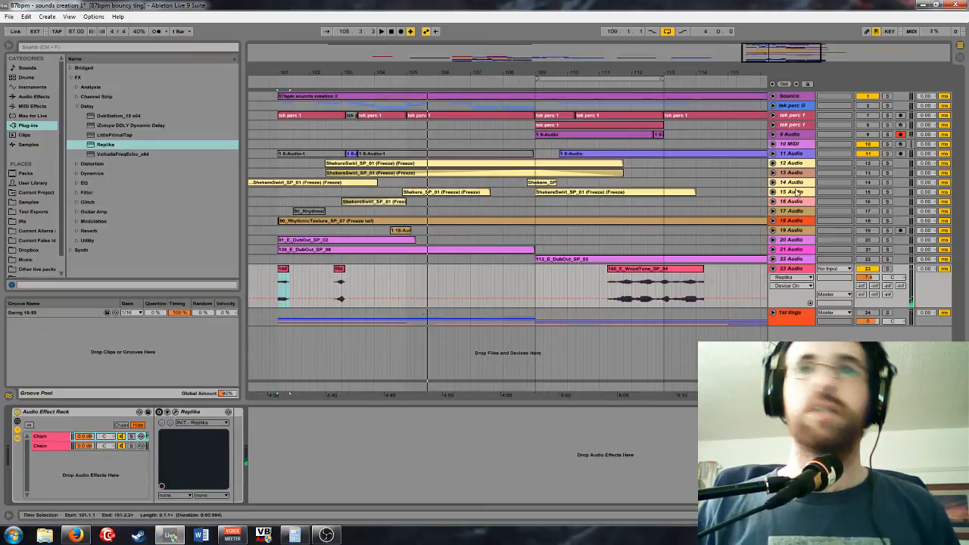
key("plus")
left_click(164, 412)
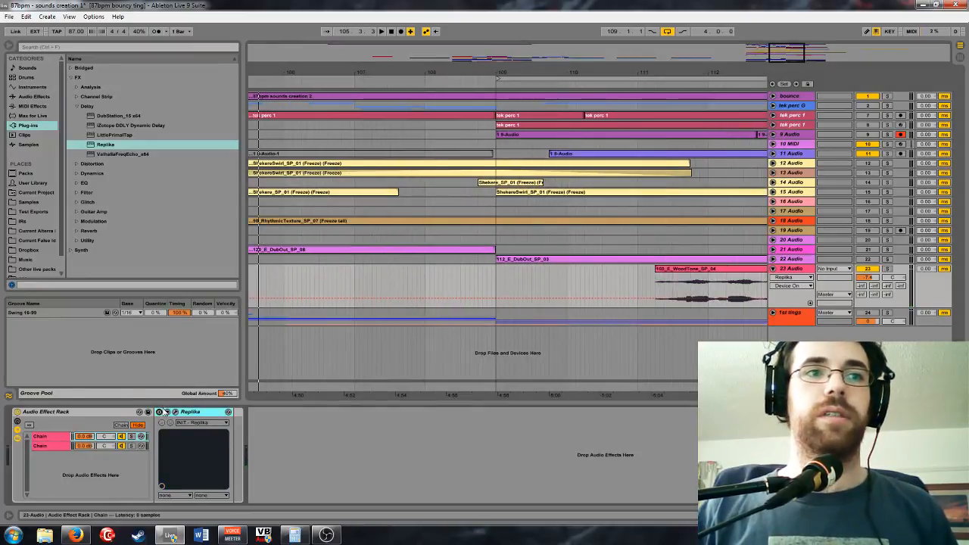
Split the first two beats off the WoodTone clip starting at 111.2.1 and move them to 104.1.2 on 23 Audio
mouse_move(802, 58)
left_mouse_down()
mouse_move(814, 77)
mouse_move(800, 75)
left_mouse_up()
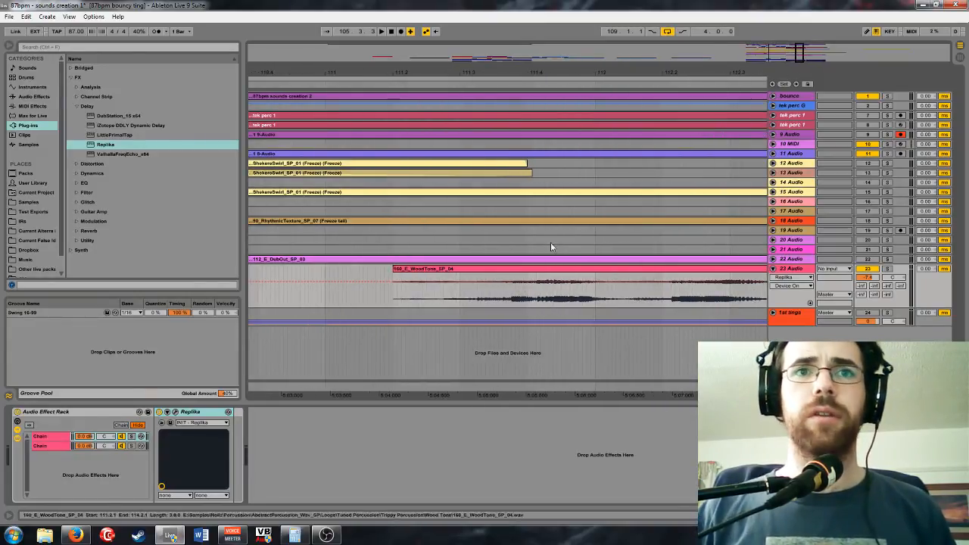
left_click(538, 299)
key("ctrl+e")
left_click_drag(515, 271, 469, 273)
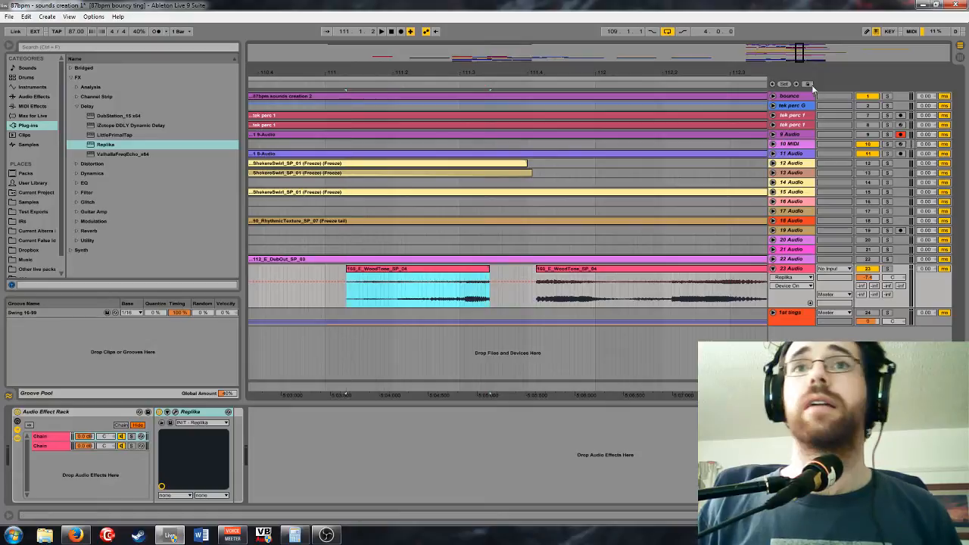
left_click_drag(802, 58, 802, 11)
left_click_drag(583, 299, 418, 298)
left_click_drag(758, 54, 760, 101)
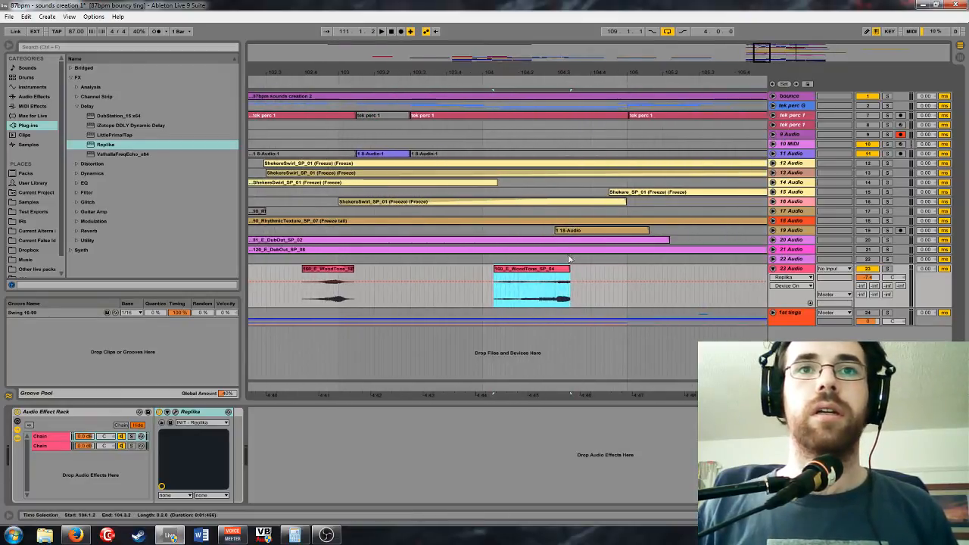
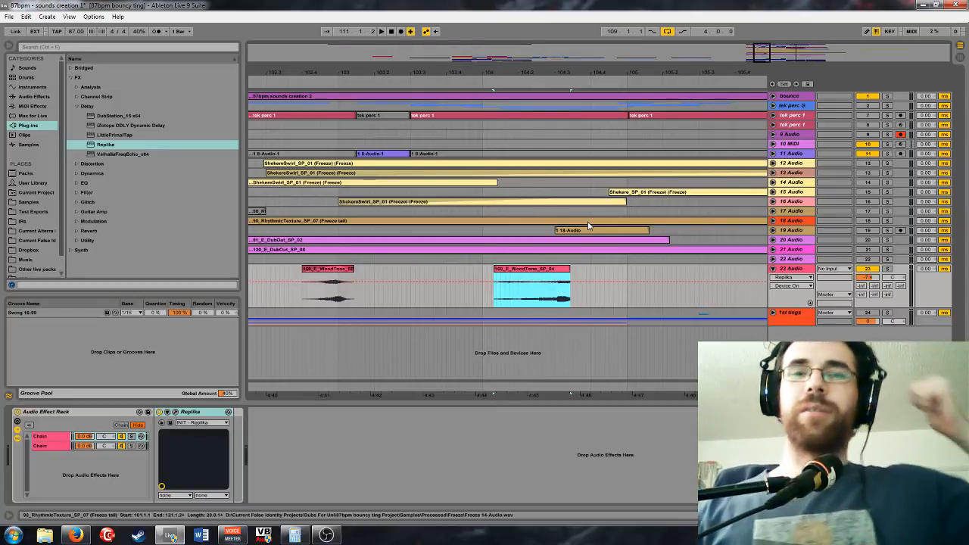
Turn Warp off for the WoodTone clip at 104.1.2 and transpose it by 7 st
left_click(553, 280)
double_click(555, 270)
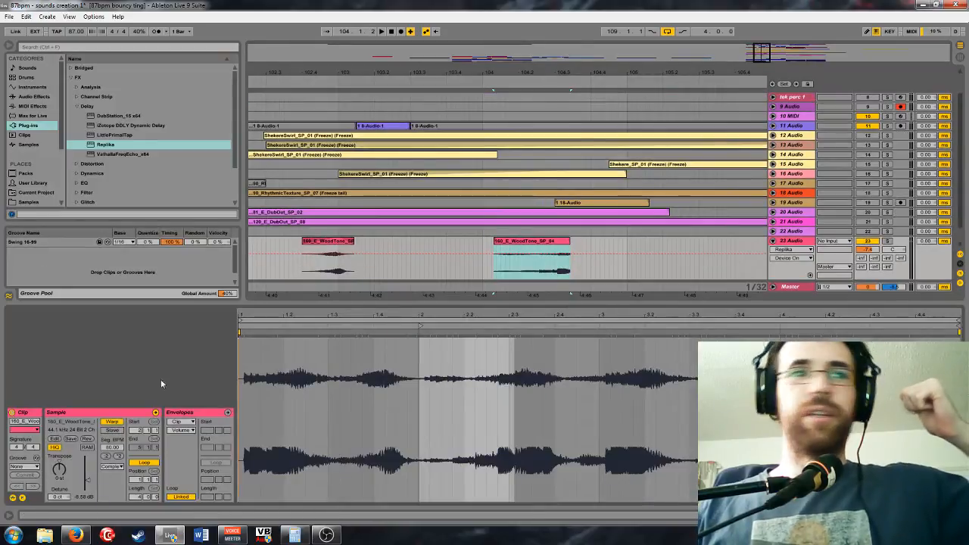
left_click(112, 422)
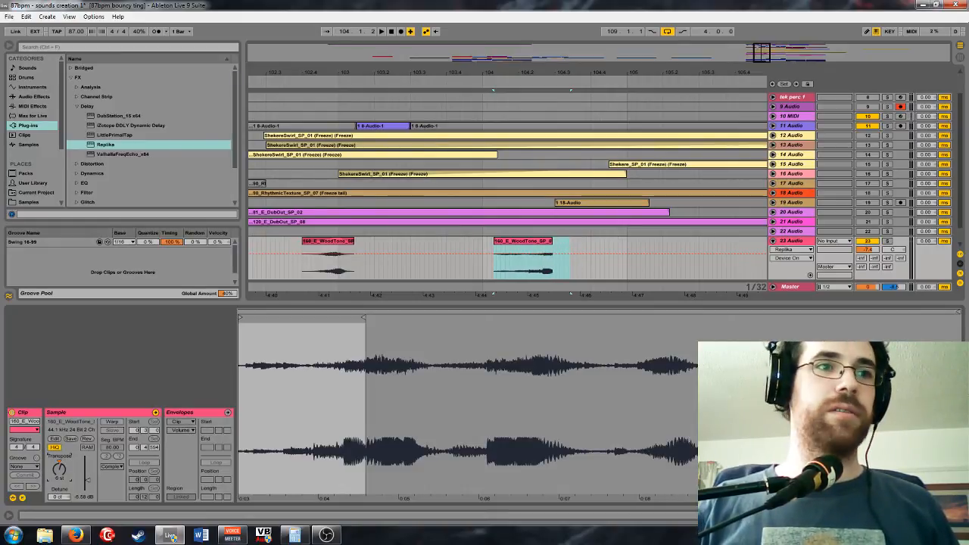
left_click(543, 240)
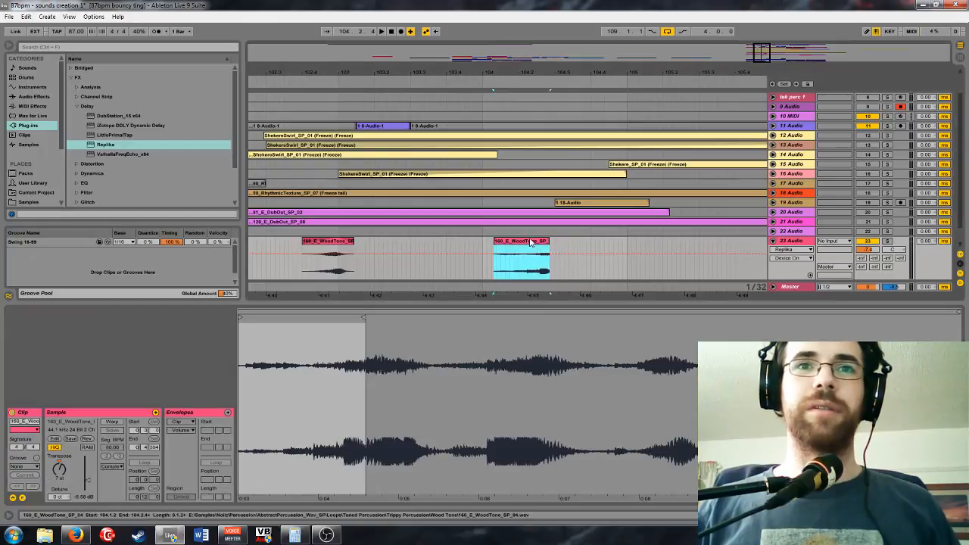
Move the repitched WoodTone clip to 104.2.2, re-enable its Warp and reset its transposition to 0 st
left_click_drag(530, 242, 572, 241)
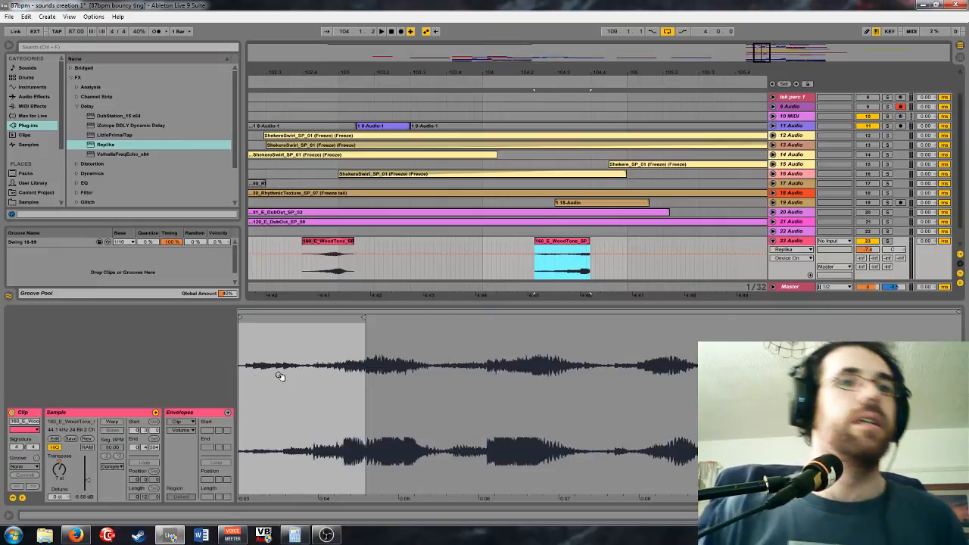
left_click(112, 421)
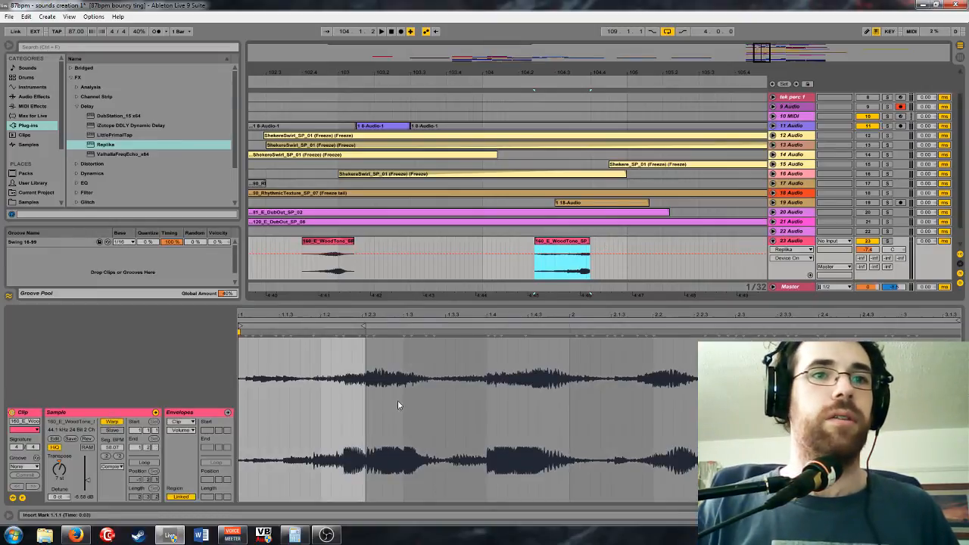
left_click(60, 468)
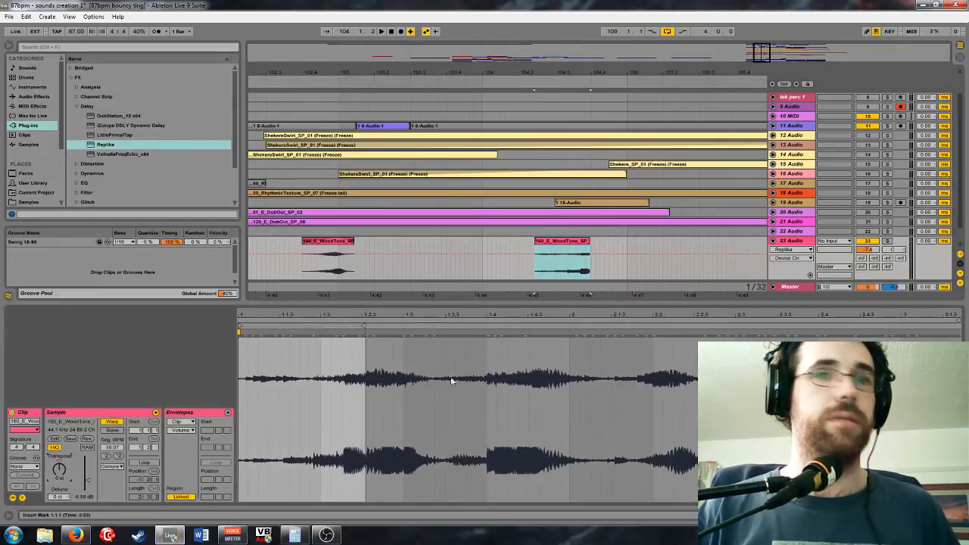
Show the clip fades on 23 Audio and extend the fade-in across nearly the whole WoodTone clip at 104.2.2
left_click(792, 250)
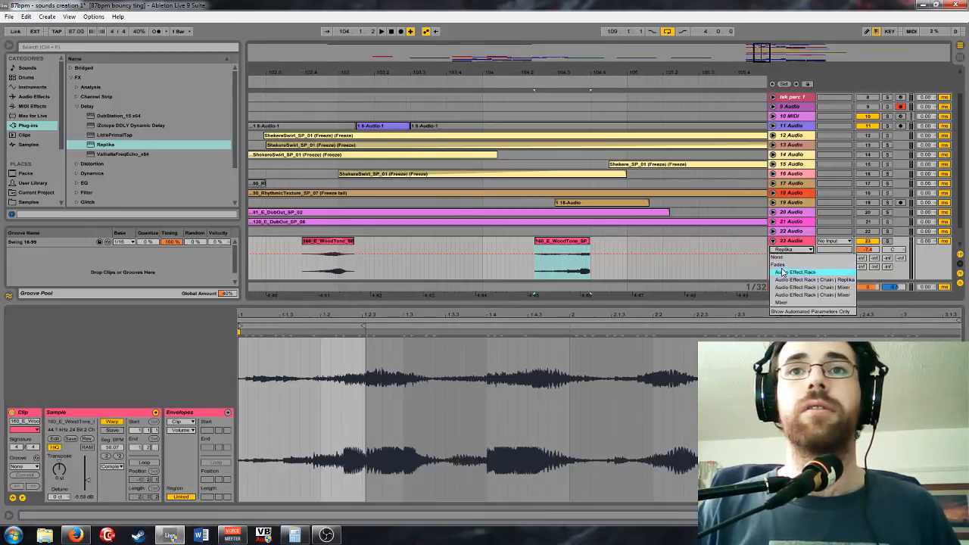
left_click(779, 264)
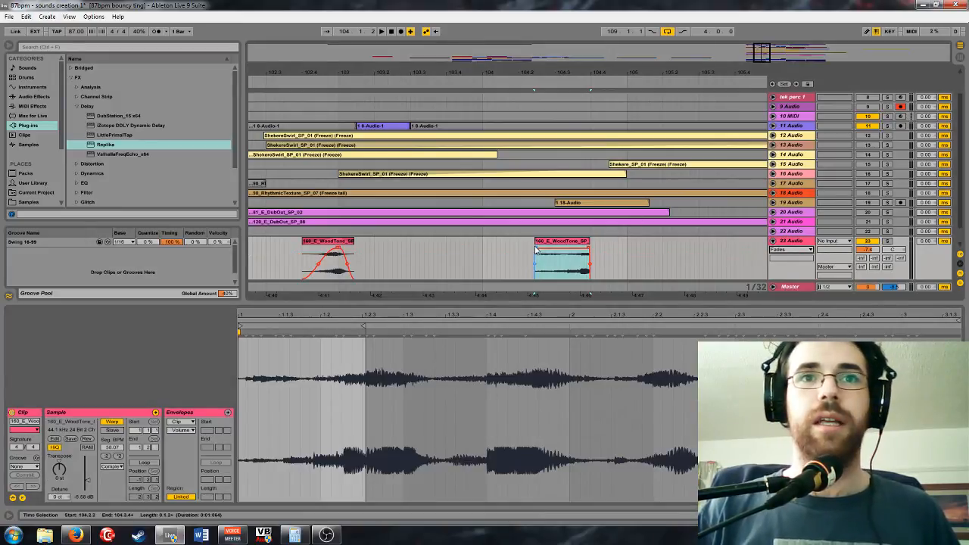
left_click_drag(536, 250, 582, 261)
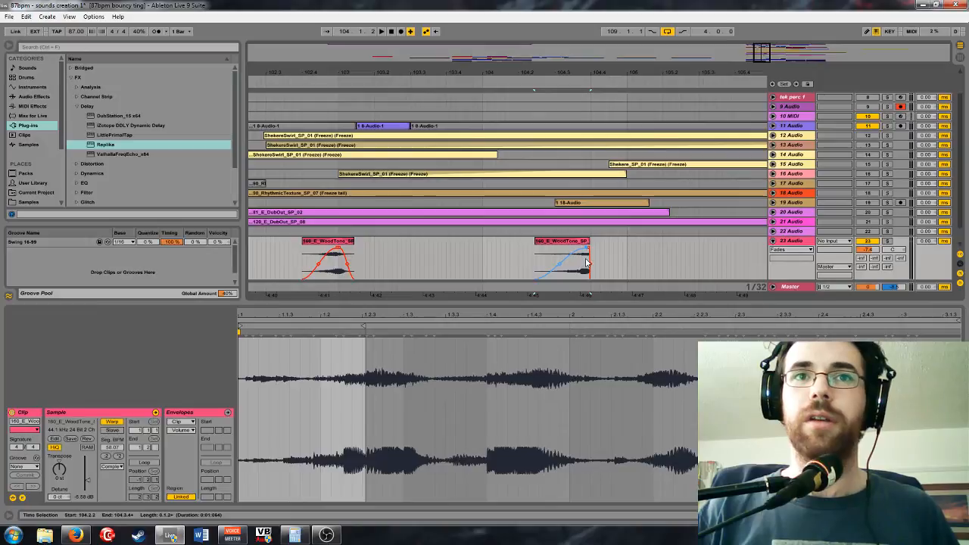
Split the remaining long WoodTone clip at 112.2.1 and move its first two beats to 105.1.1 on 23 Audio
left_click_drag(762, 53, 786, 59)
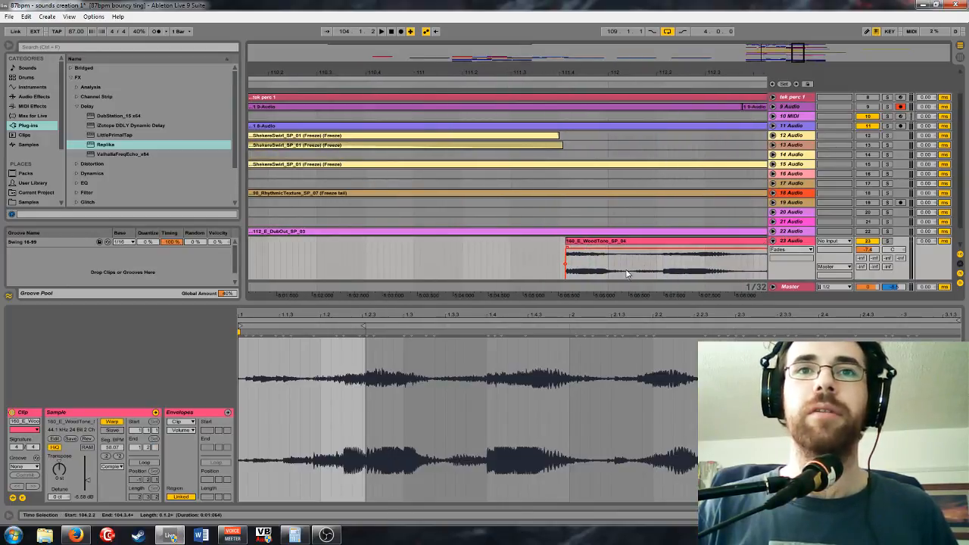
left_click(662, 274)
key("ctrl+e")
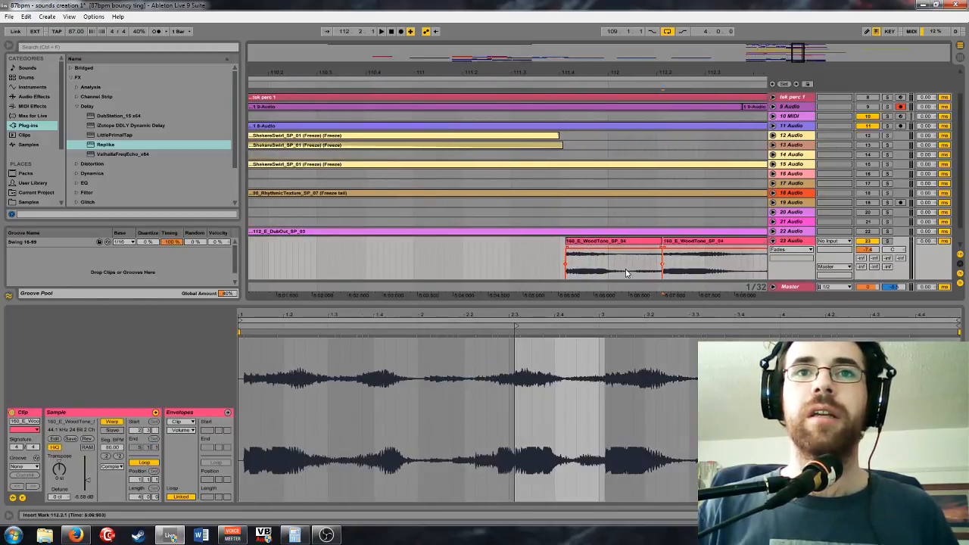
left_click_drag(644, 251, 542, 244)
left_click_drag(799, 58, 773, 44)
left_click_drag(746, 250, 471, 249)
mouse_move(768, 60)
left_mouse_down()
mouse_move(762, 100)
mouse_move(768, 60)
left_mouse_up()
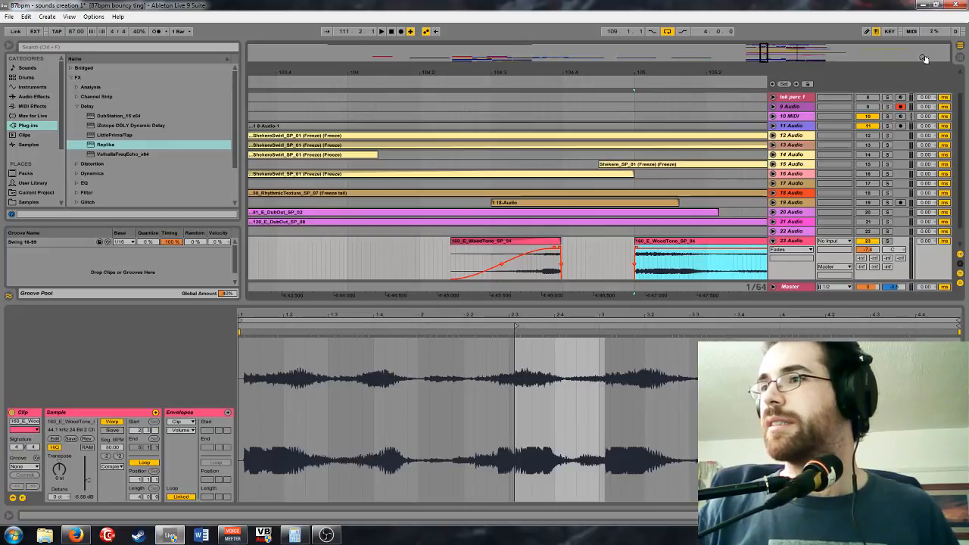
left_click_drag(765, 53, 767, 56)
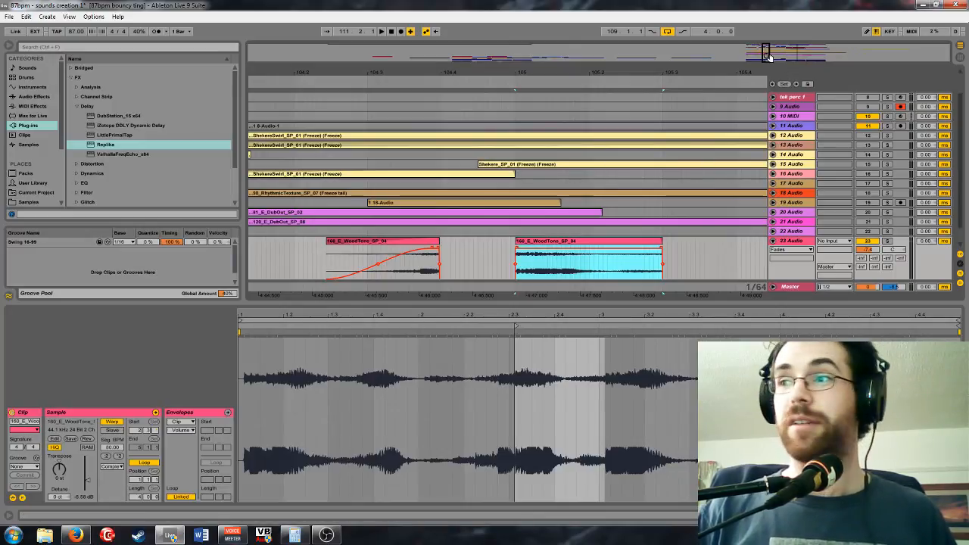
left_click_drag(768, 57, 767, 51)
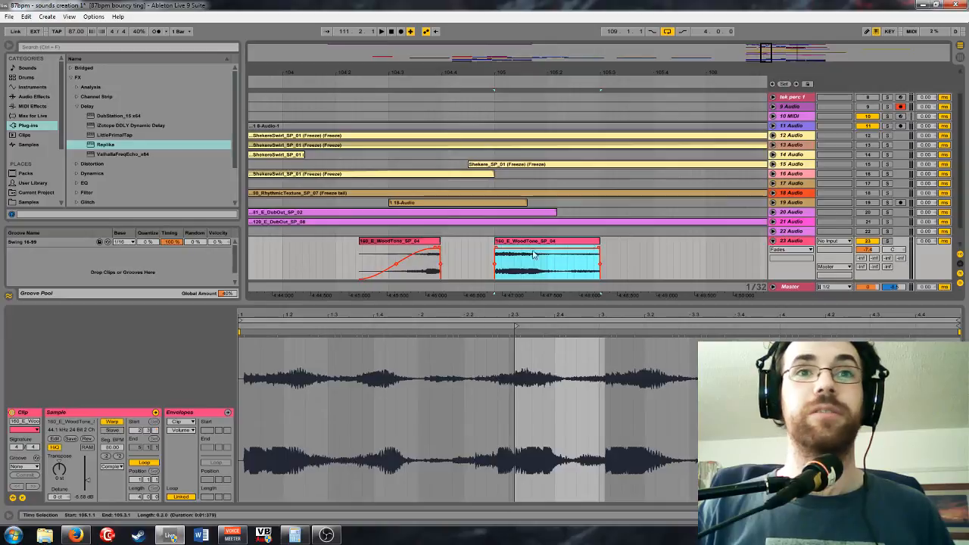
Repitch the WoodTone clip at 105.1.1 by 7 st with Warp off, play it, then re-enable Warp
left_click(119, 422)
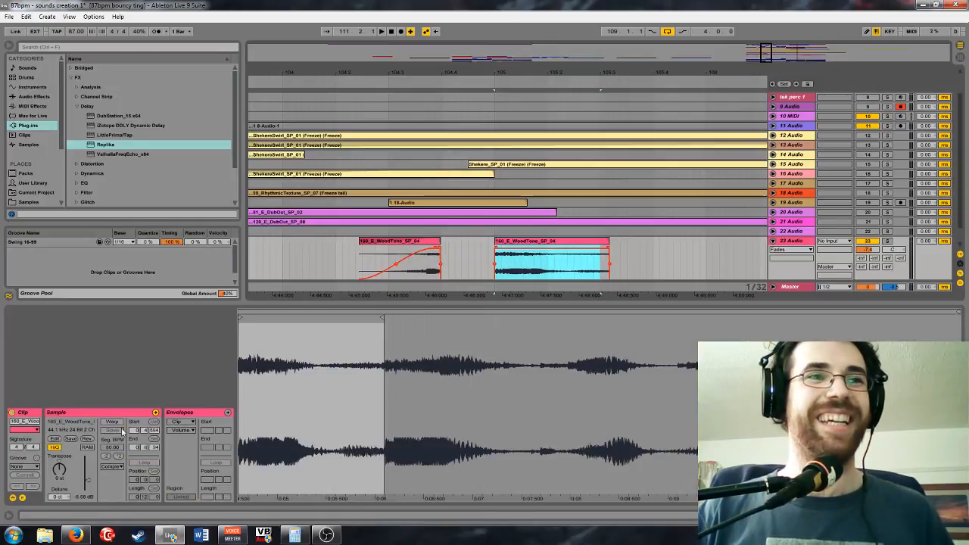
left_click(65, 475)
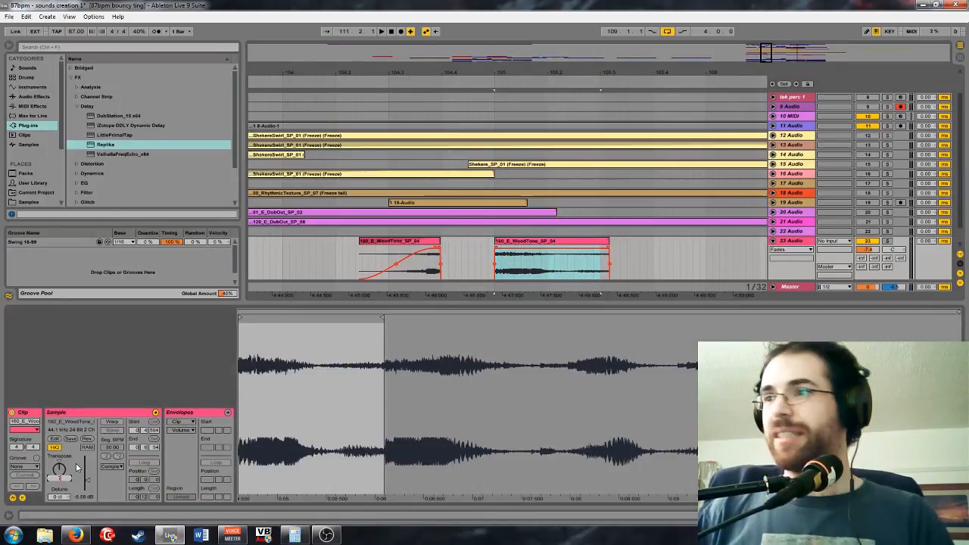
type("7")
key("Return")
left_click(566, 242)
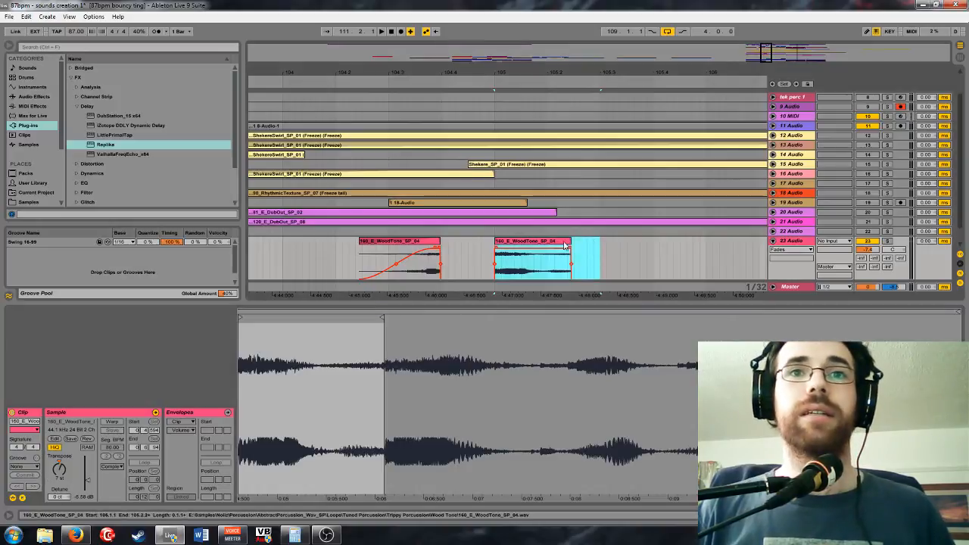
key("space")
left_click(108, 423)
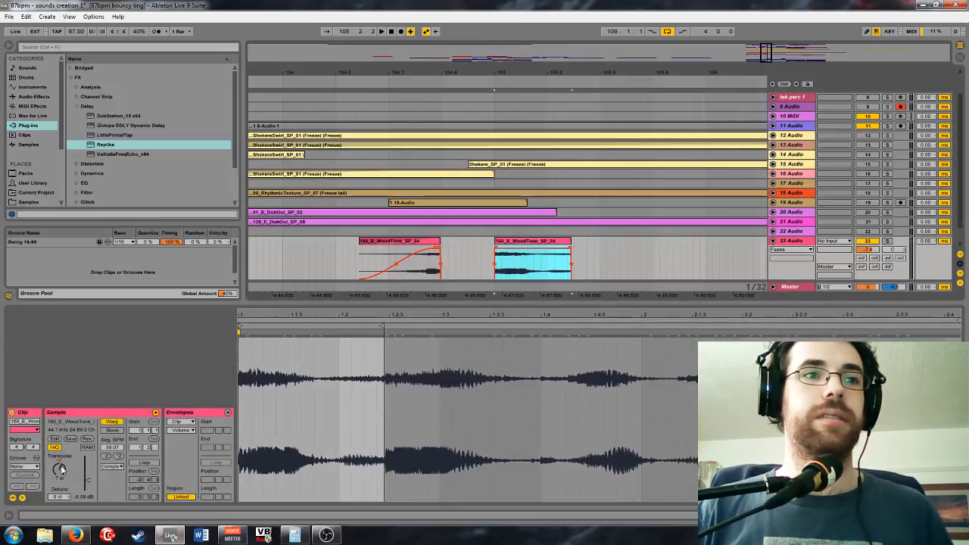
Add a long fade-out to the WoodTone clip at 105.1.1 and set its transposition to 12 st
left_click_drag(570, 252, 508, 259)
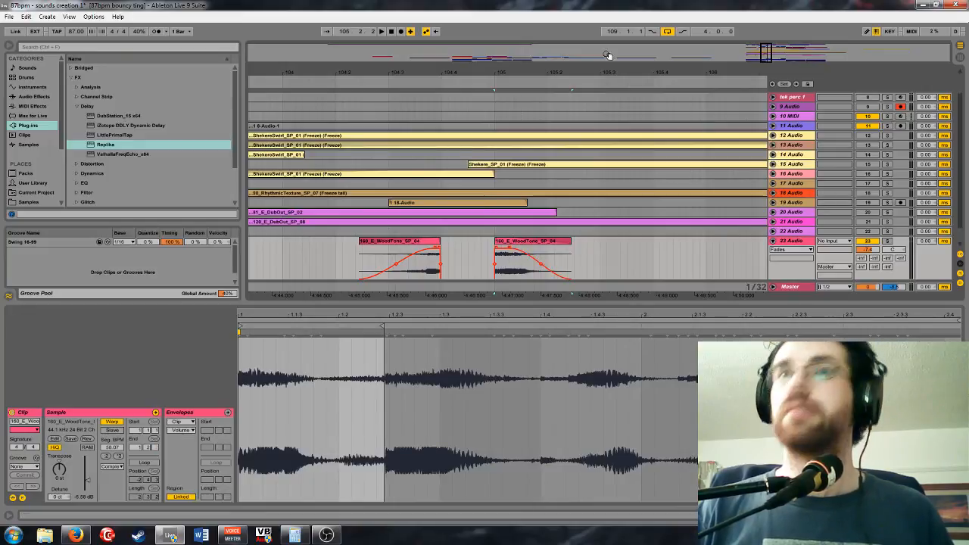
left_click_drag(766, 58, 761, 37)
left_click(625, 241)
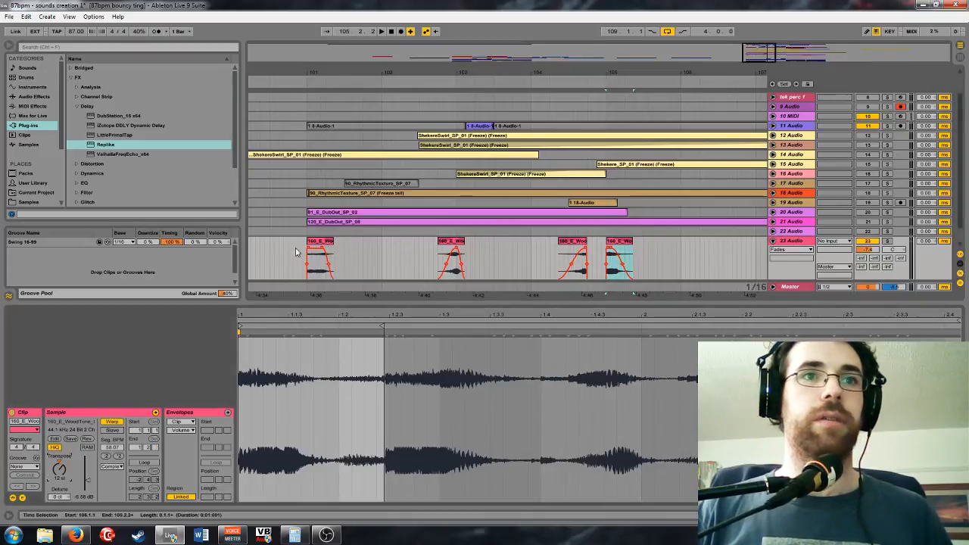
Play from 100.4.4 and inspect the settings of the first three WoodTone clips on 23 Audio
left_click(290, 211)
key("space")
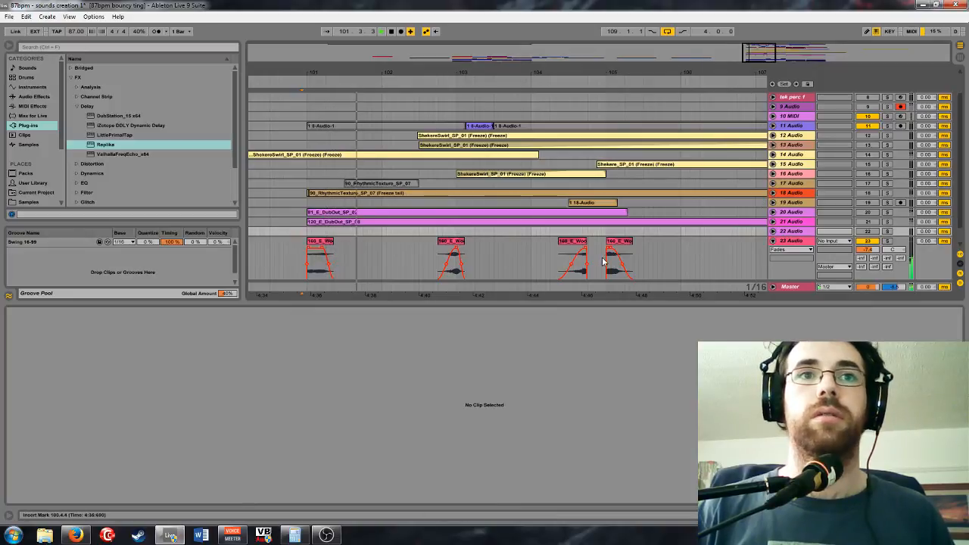
left_click(320, 261)
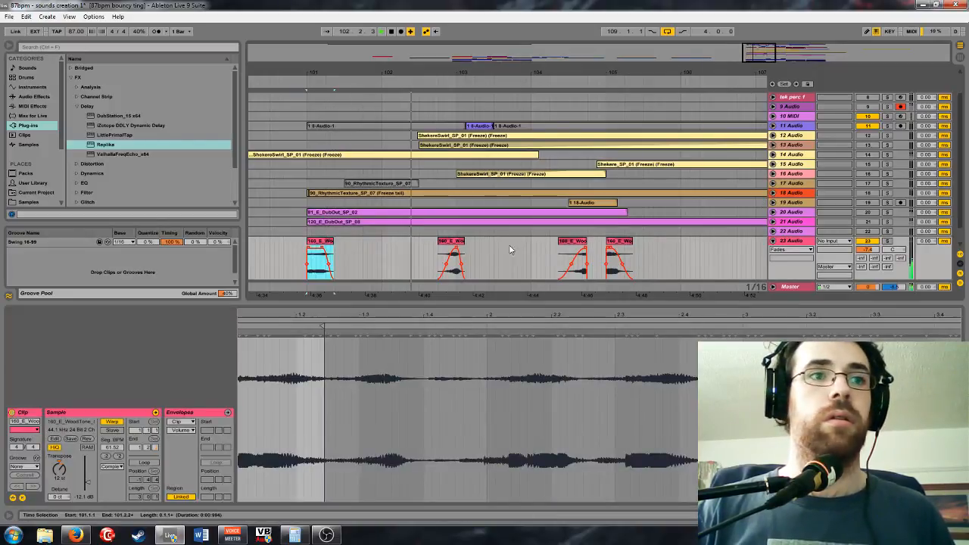
left_click(458, 241)
left_click(569, 242)
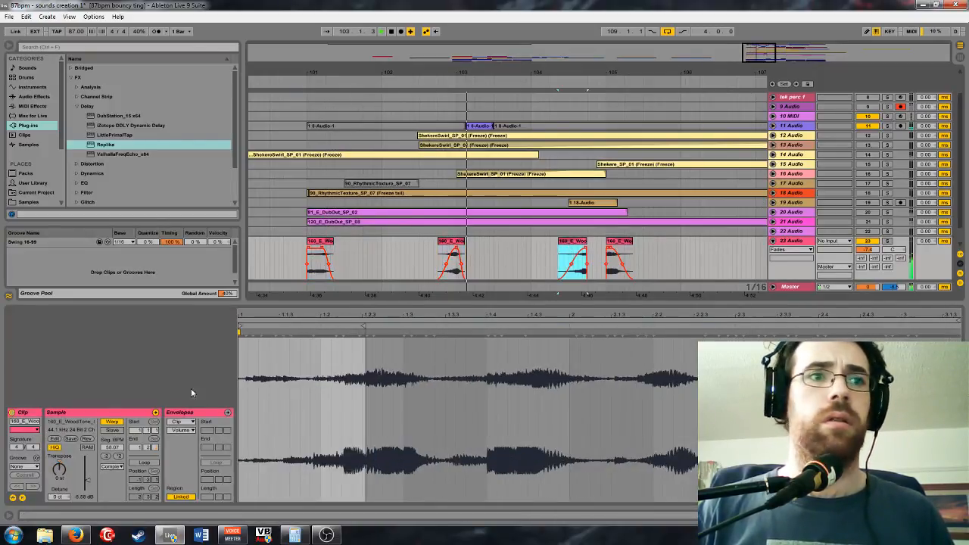
Raise the gain of the WoodTone clip at 105.1.1 slightly
left_click(619, 242)
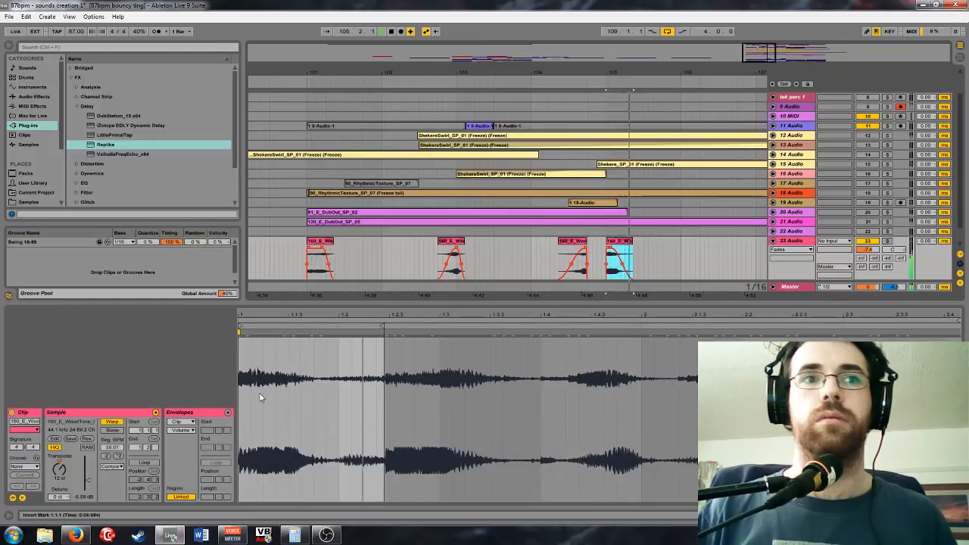
left_click_drag(758, 54, 768, 22)
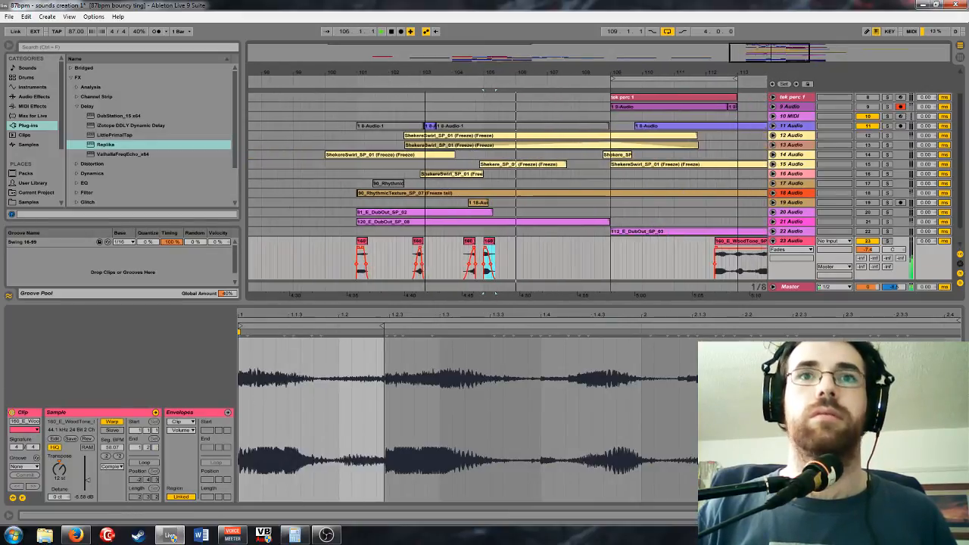
left_click_drag(87, 481, 87, 479)
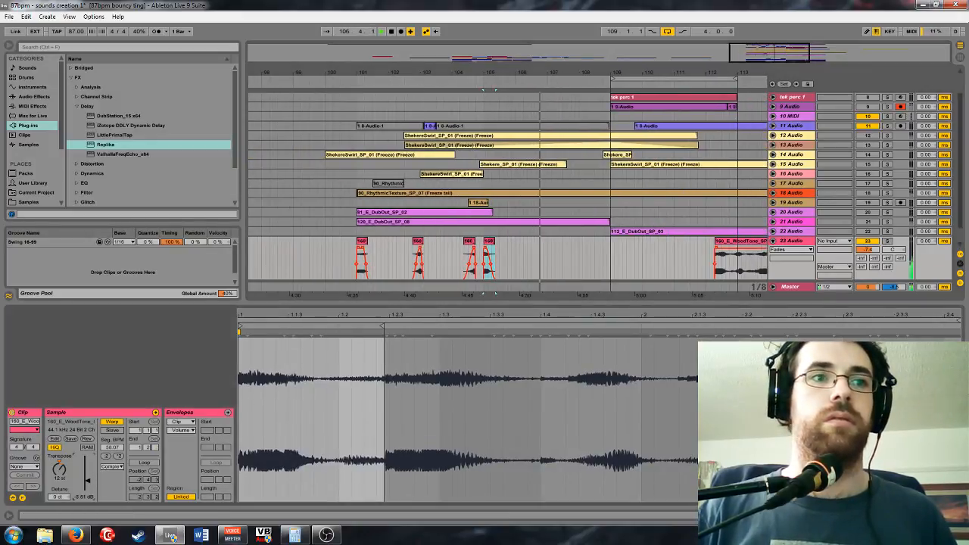
Stop playback and split the remaining long WoodTone clip at 112.4.1 and 113.2.1, moving its first piece to 111.4.3
left_click_drag(769, 53, 819, 62)
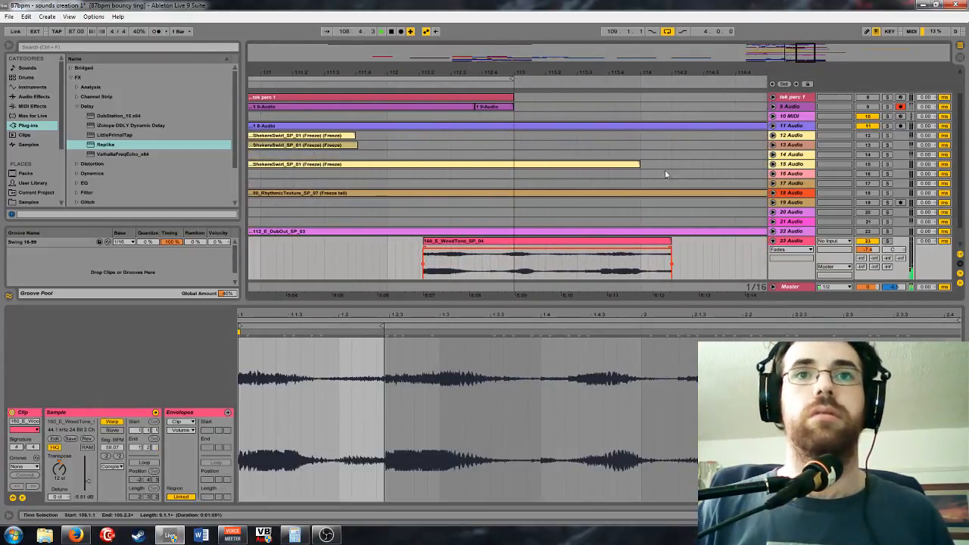
left_click_drag(666, 73, 727, 77)
key("space")
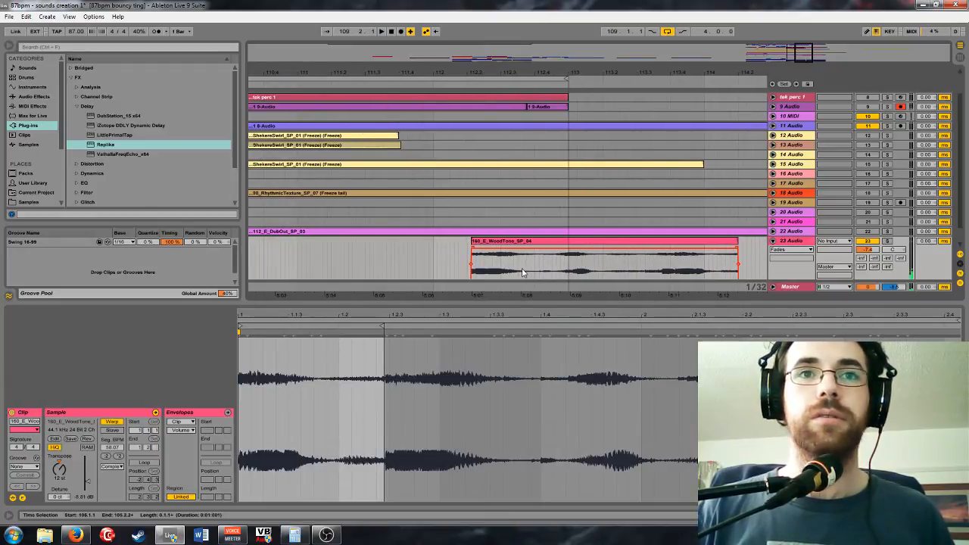
left_click(544, 273)
key("ctrl+e")
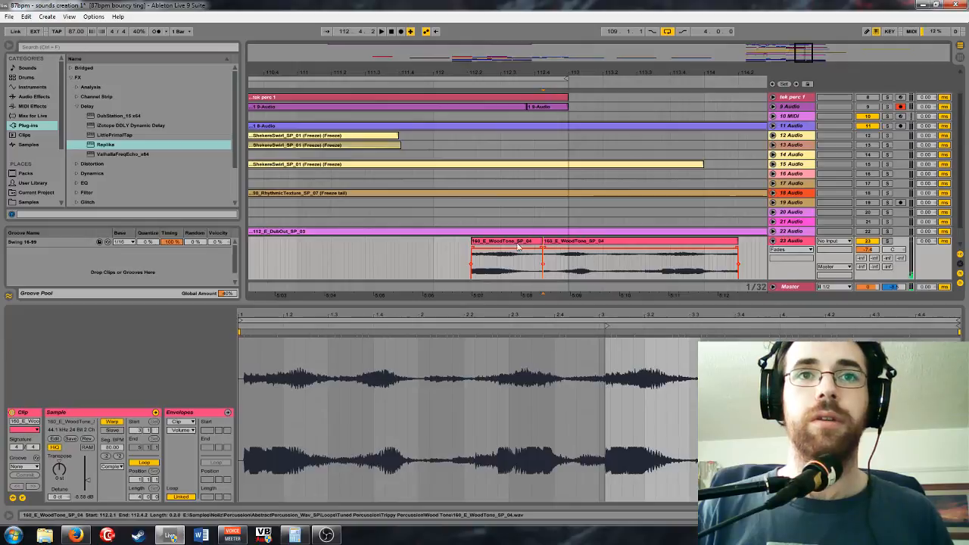
left_click_drag(516, 242, 461, 242)
left_click(607, 266)
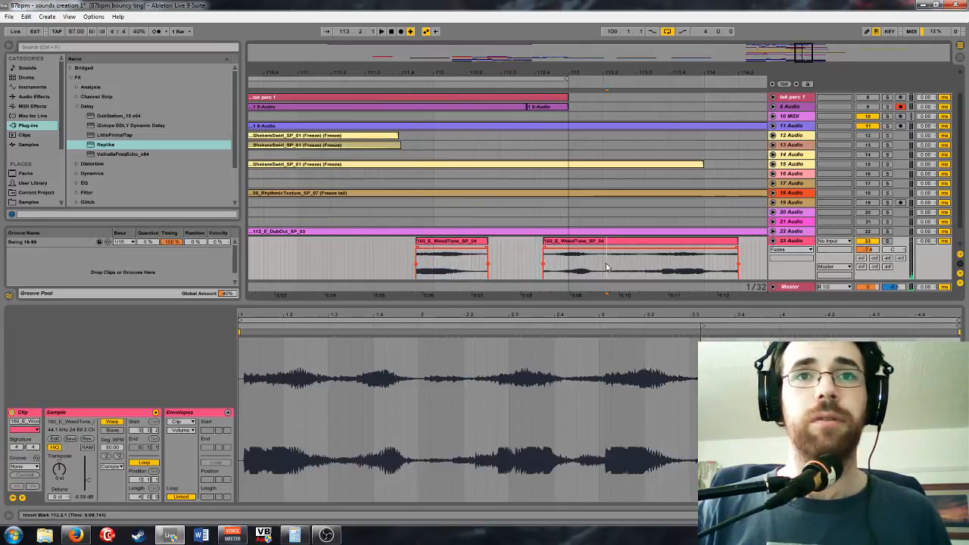
left_click_drag(810, 61, 799, 39)
Reverse the WoodTone clip at 111.4.3 and move it into the second half of bar 106 on 23 Audio
left_click(561, 241)
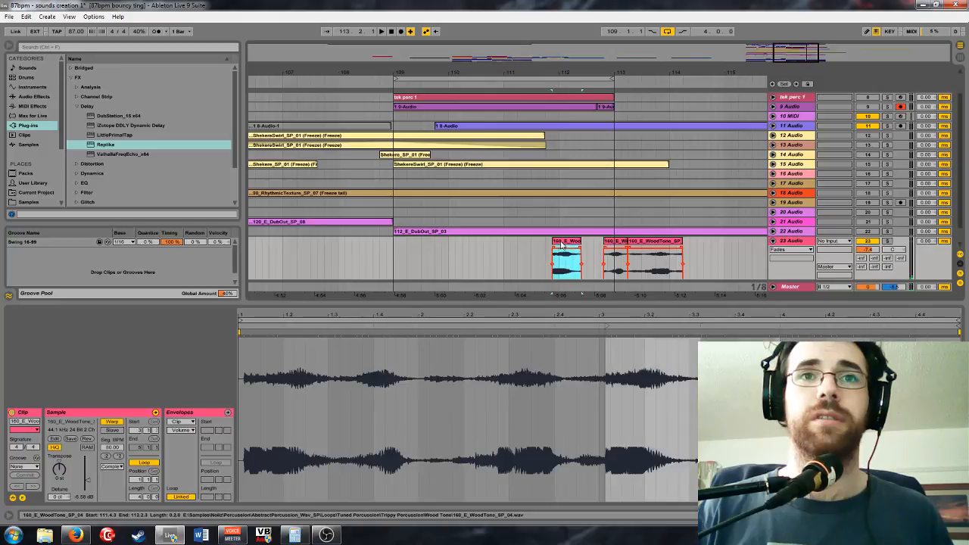
left_click(87, 439)
left_click_drag(798, 56, 784, 61)
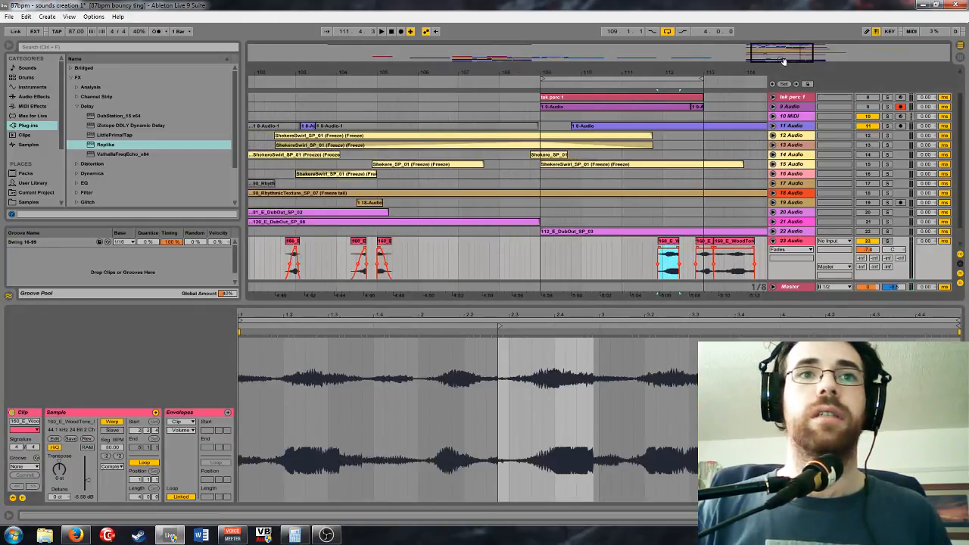
left_click_drag(672, 257, 443, 249)
left_click_drag(777, 56, 762, 78)
left_click_drag(554, 225, 587, 225)
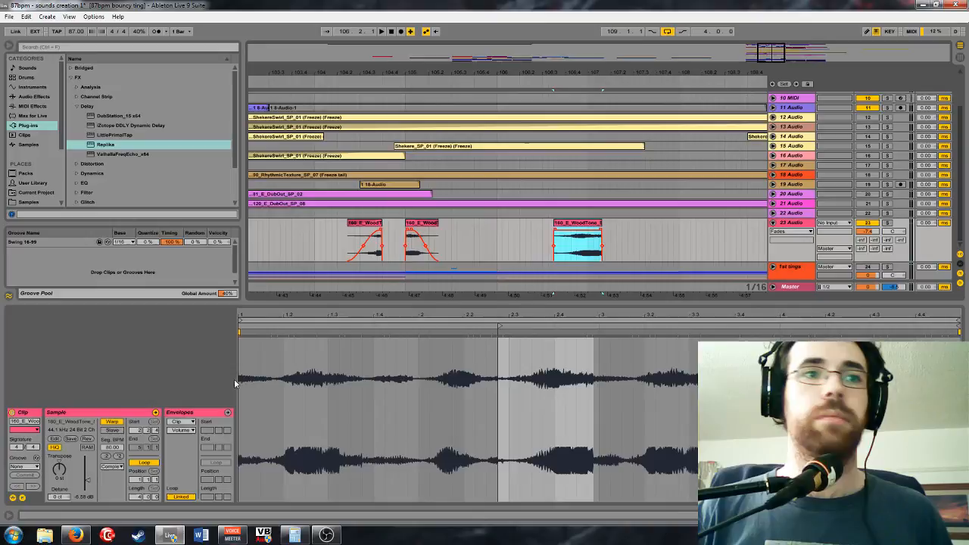
Turn Warp off for the reversed WoodTone clip in bar 106 and transpose it by 7 st
left_click(110, 422)
left_click(513, 309)
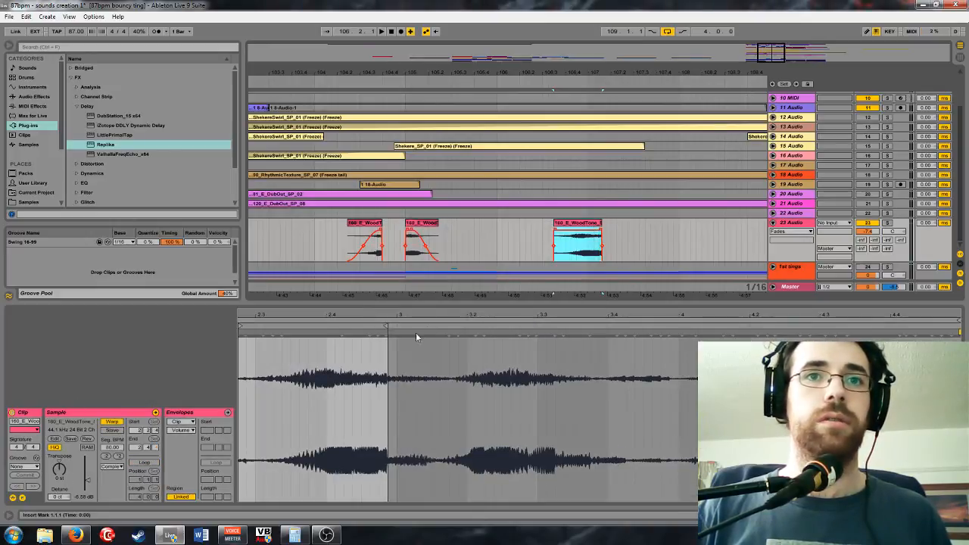
left_click(111, 423)
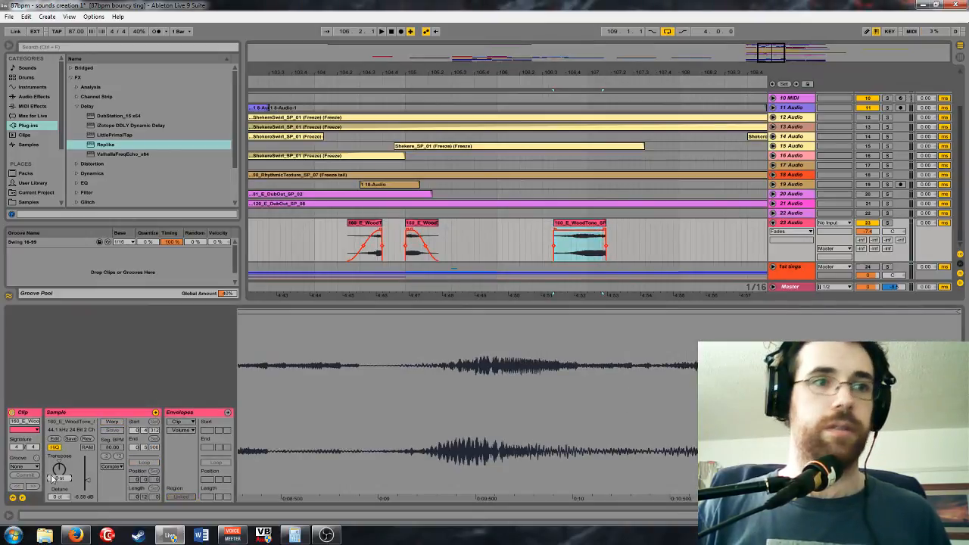
left_click_drag(67, 468, 67, 459)
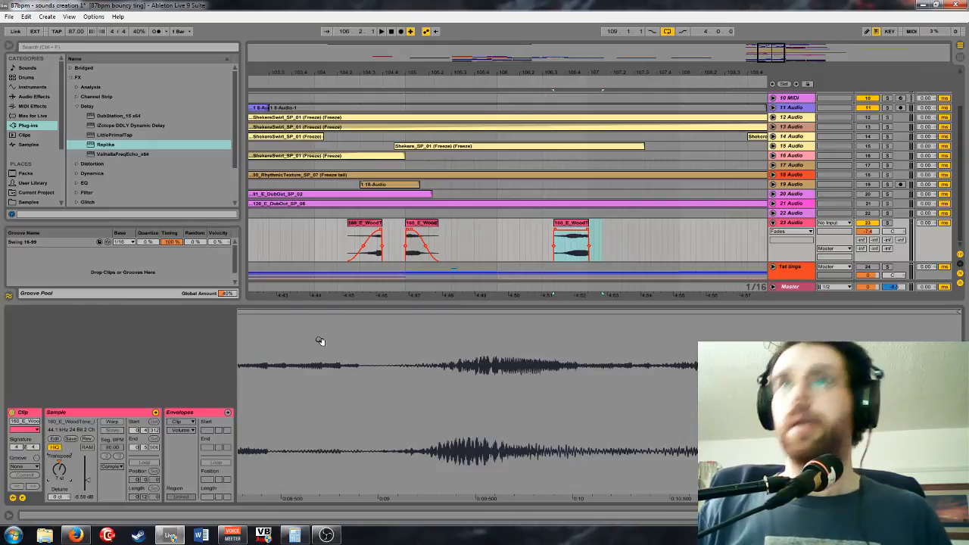
left_click(595, 227)
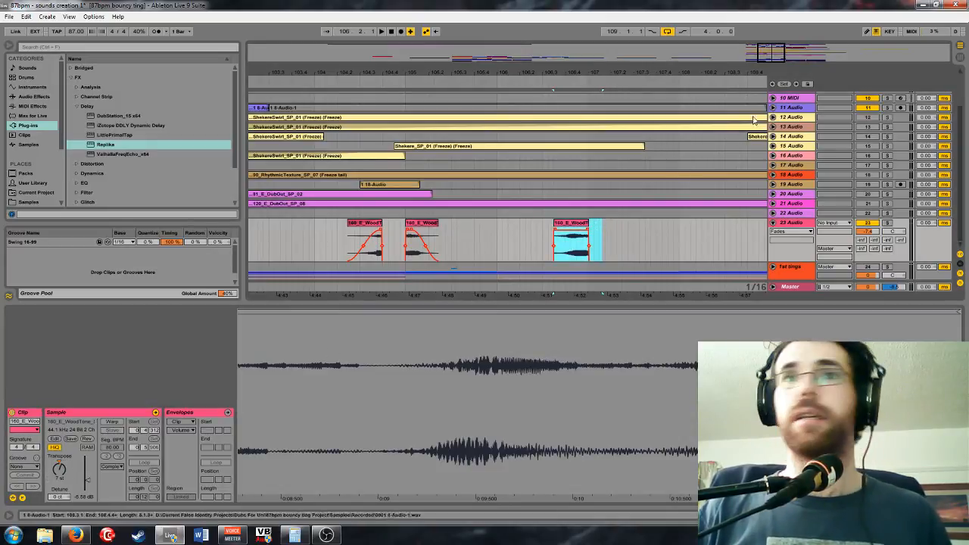
Shift the bar 106 WoodTone clip slightly later with a long fade-in and a fade-out, and re-enable Warp keeping its current timing
left_click_drag(542, 74, 511, 130)
left_click(631, 233)
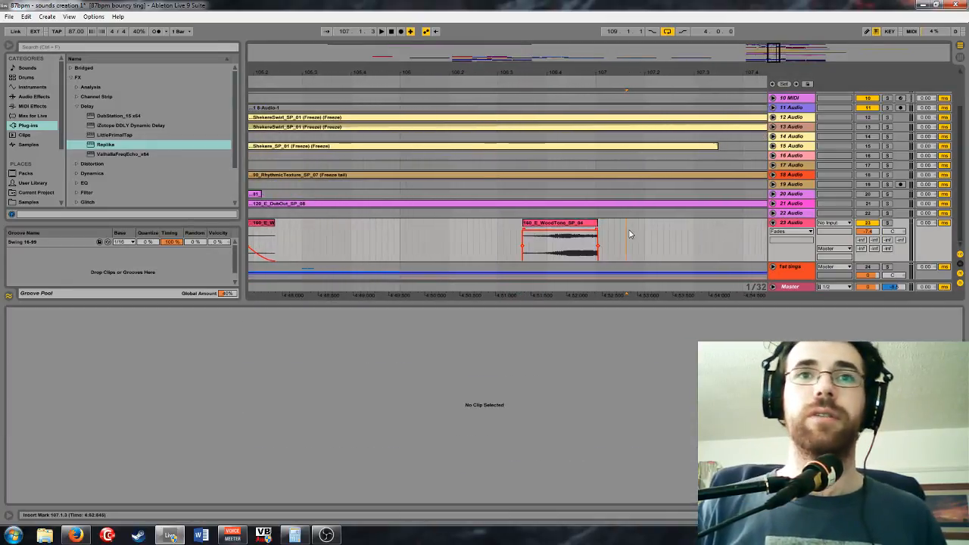
left_click_drag(573, 224, 606, 234)
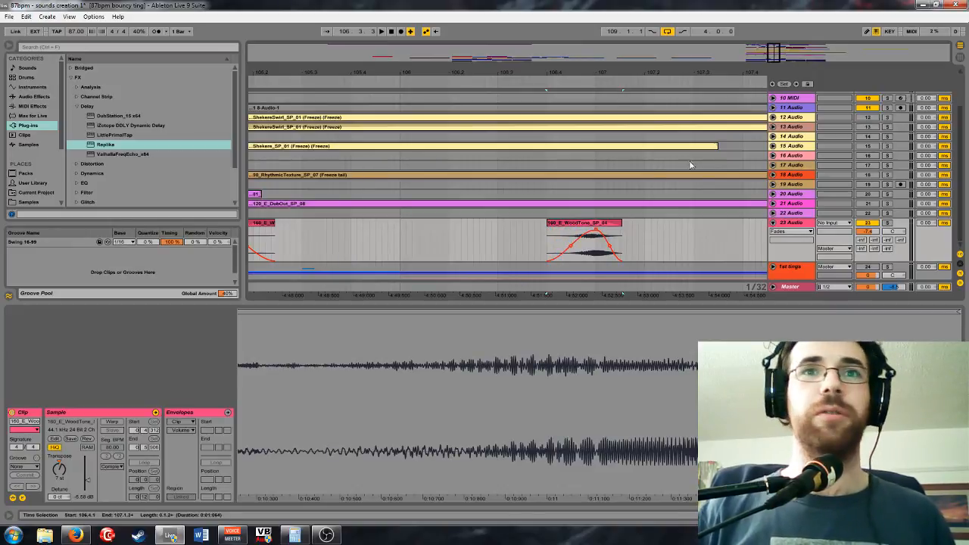
left_click(112, 423)
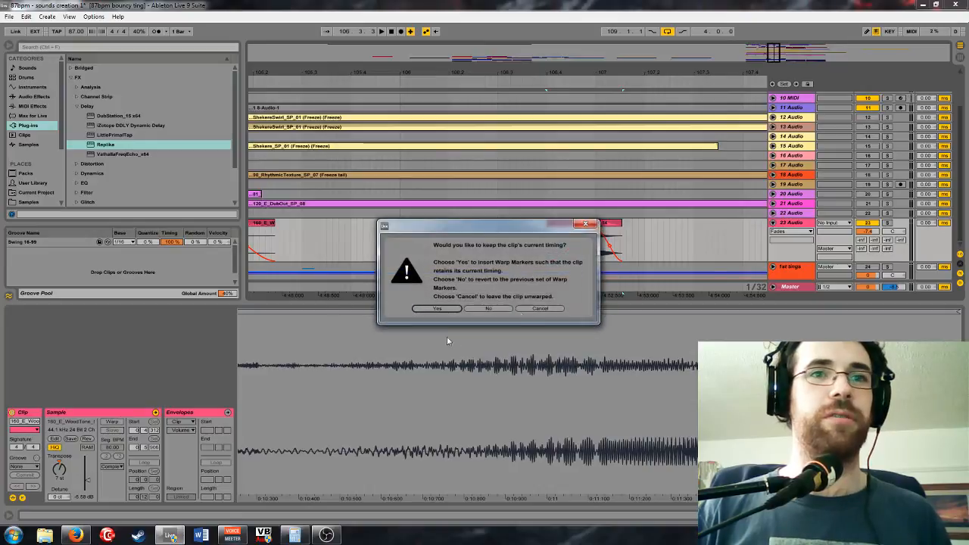
left_click(438, 309)
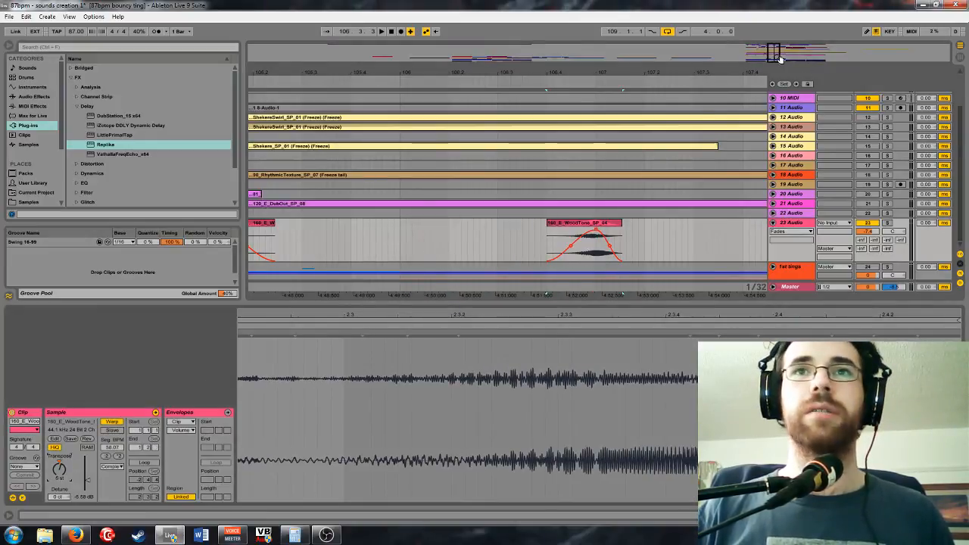
Set the arrangement loop to eight bars starting at 101.1.1
left_click_drag(780, 57, 779, 98)
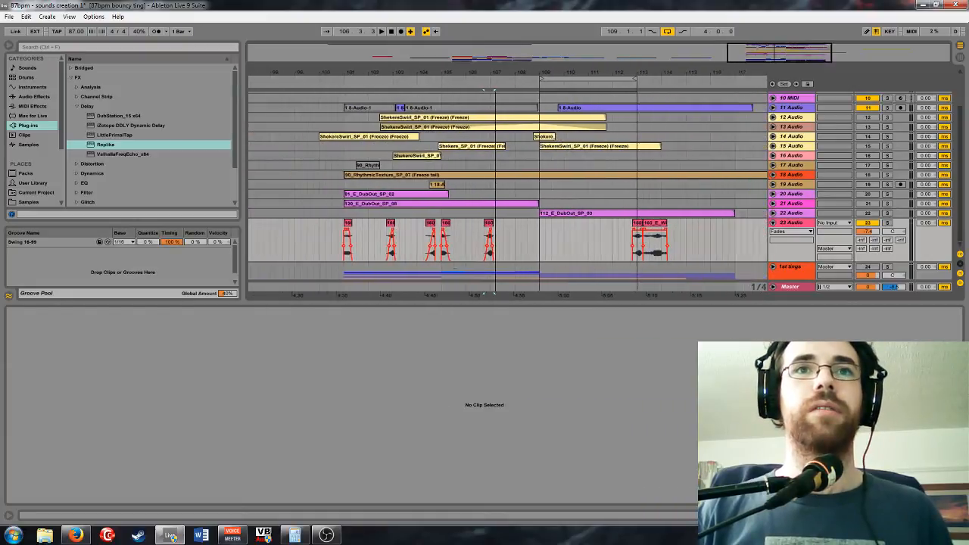
left_click_drag(623, 73, 579, 83)
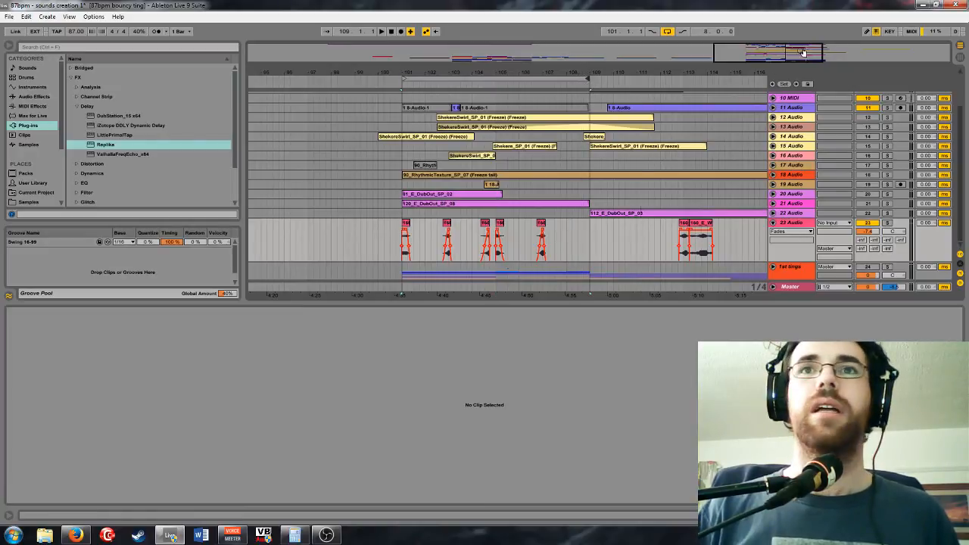
Move the WoodTone clip at 112.4.1 to 107.4.2 on 23 Audio
left_click_drag(804, 52, 700, 206)
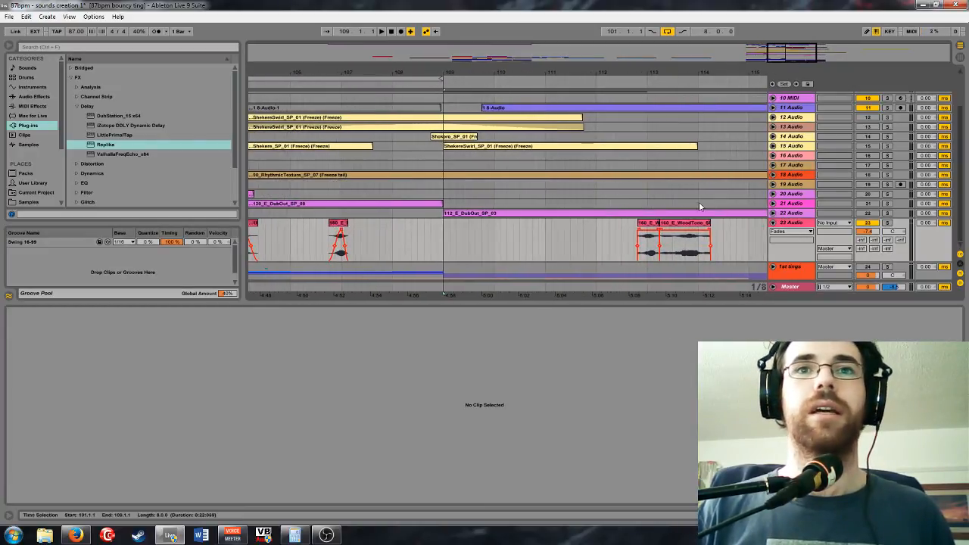
left_click(648, 241)
left_click_drag(648, 241, 416, 244)
left_click_drag(784, 57, 756, 191)
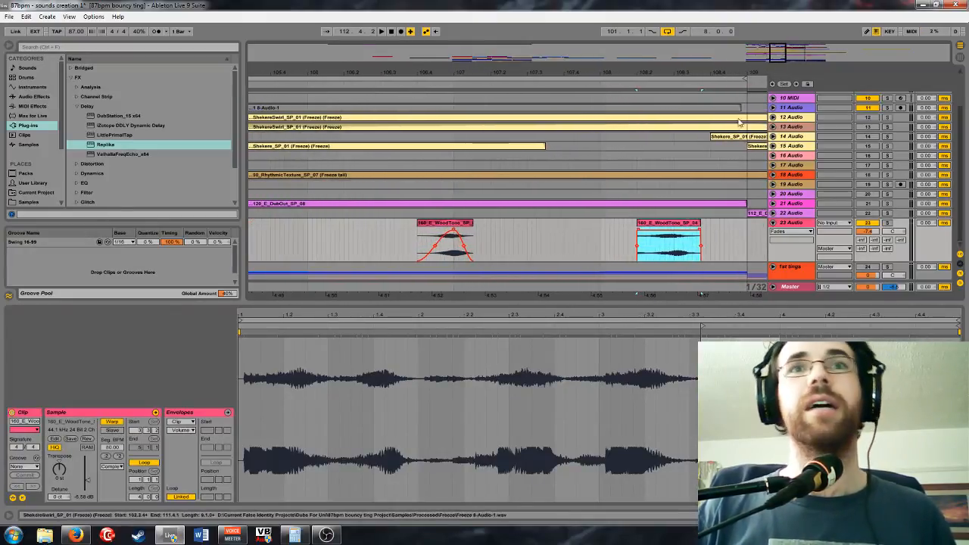
mouse_move(780, 58)
left_mouse_down()
mouse_move(777, 20)
mouse_move(780, 58)
left_mouse_up()
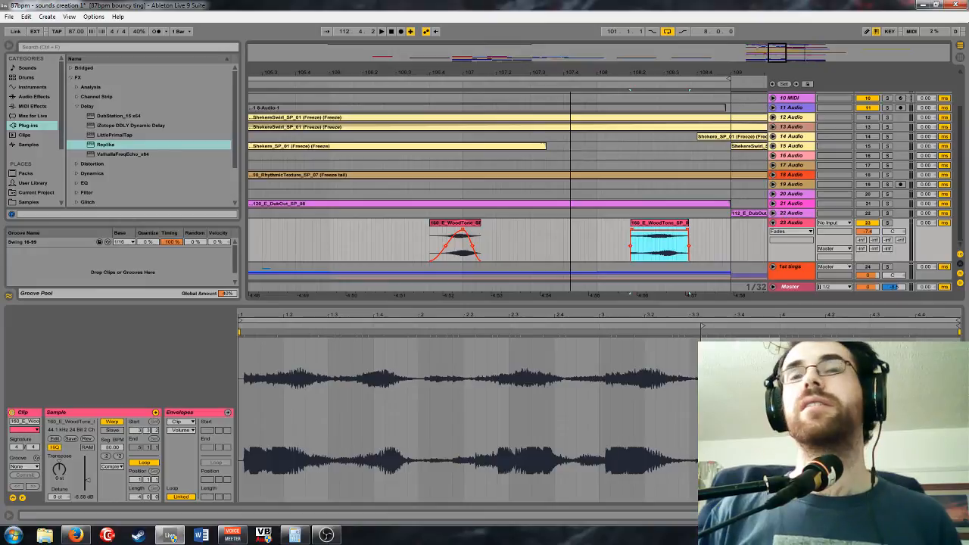
left_click_drag(780, 57, 782, 60)
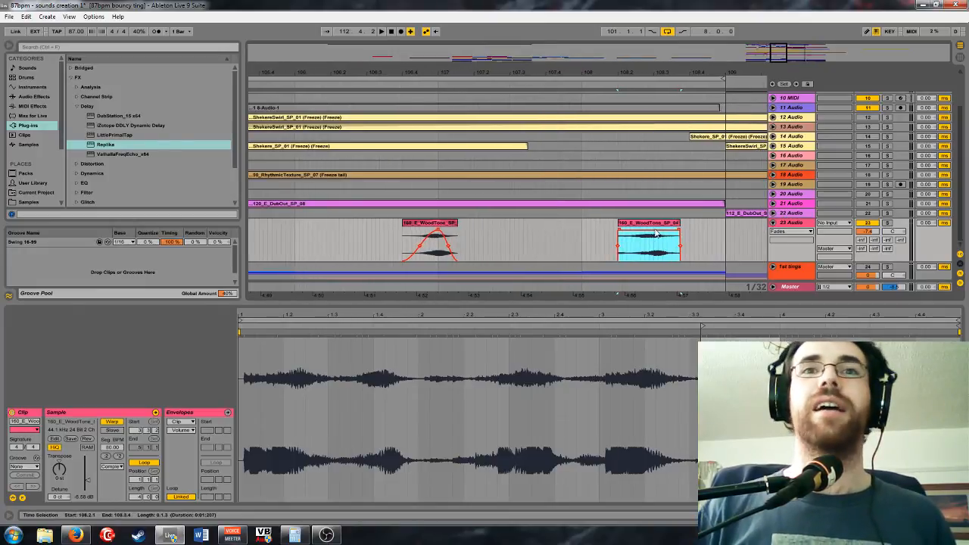
left_click_drag(657, 224, 598, 232)
left_click_drag(778, 56, 776, 20)
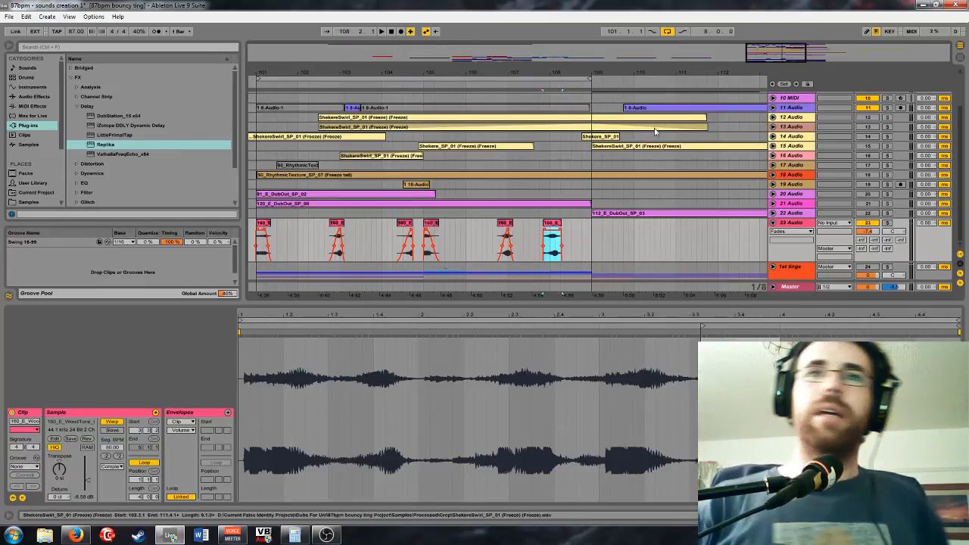
Play the loop from bar 101 and transpose the WoodTone clip at 107.4.2 by 7 st with Warp off, then re-enable Warp
left_click_drag(665, 73, 685, 74)
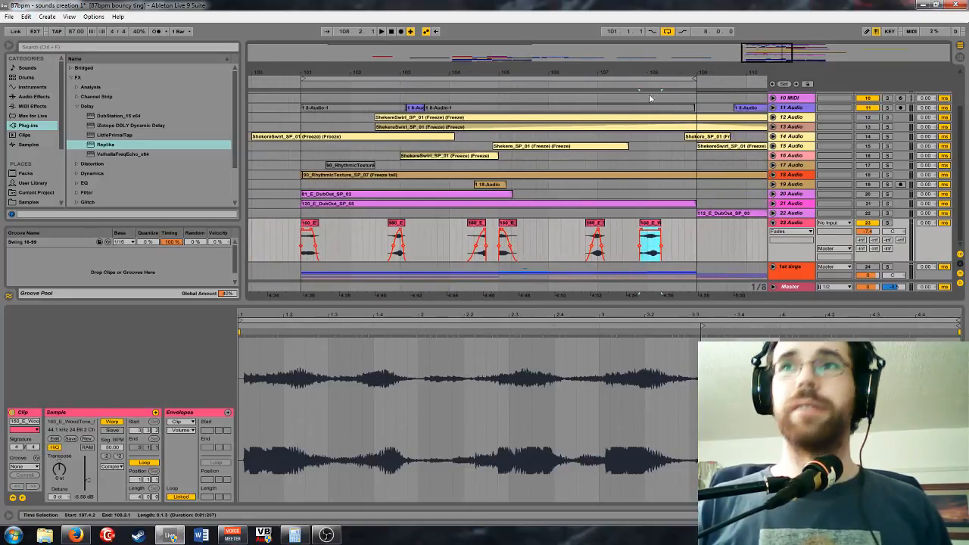
left_click(302, 217)
left_click(654, 219)
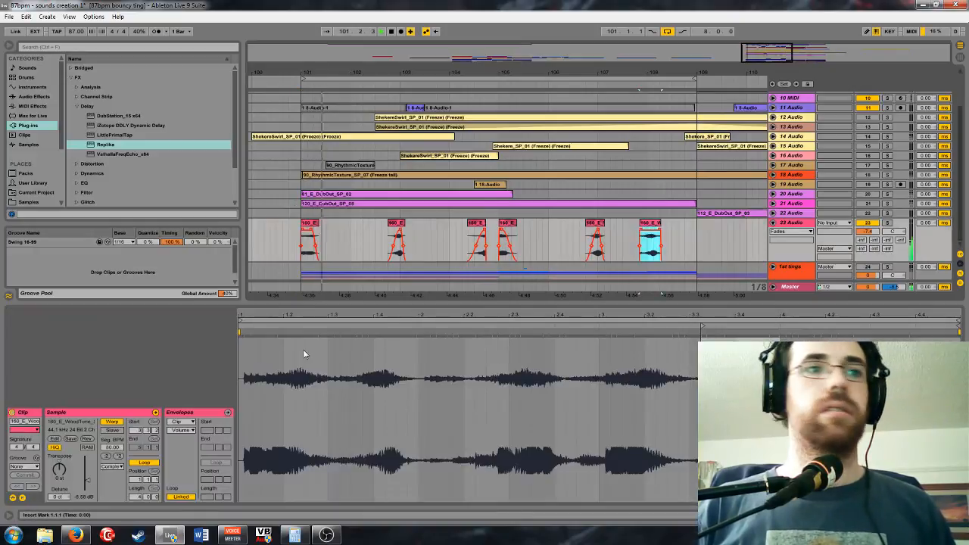
left_click(114, 425)
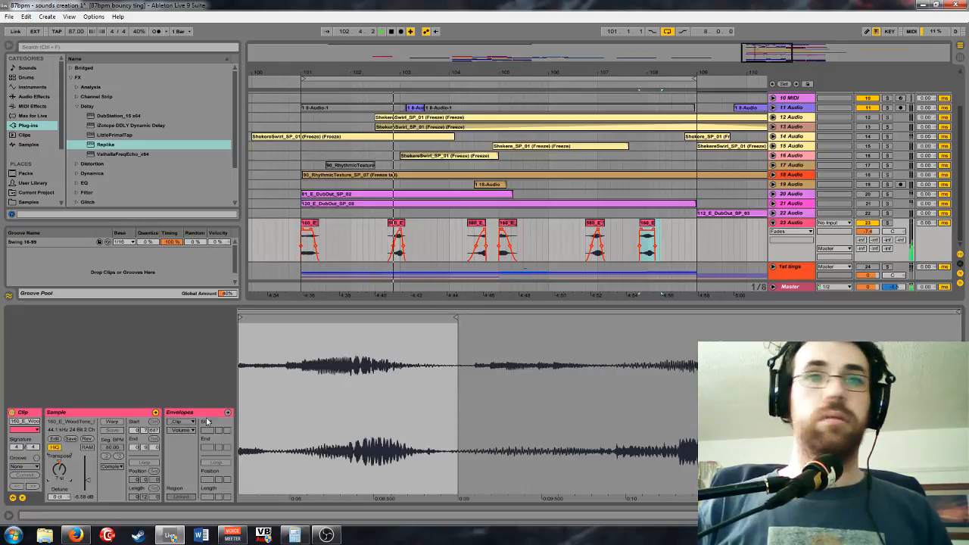
left_click(112, 422)
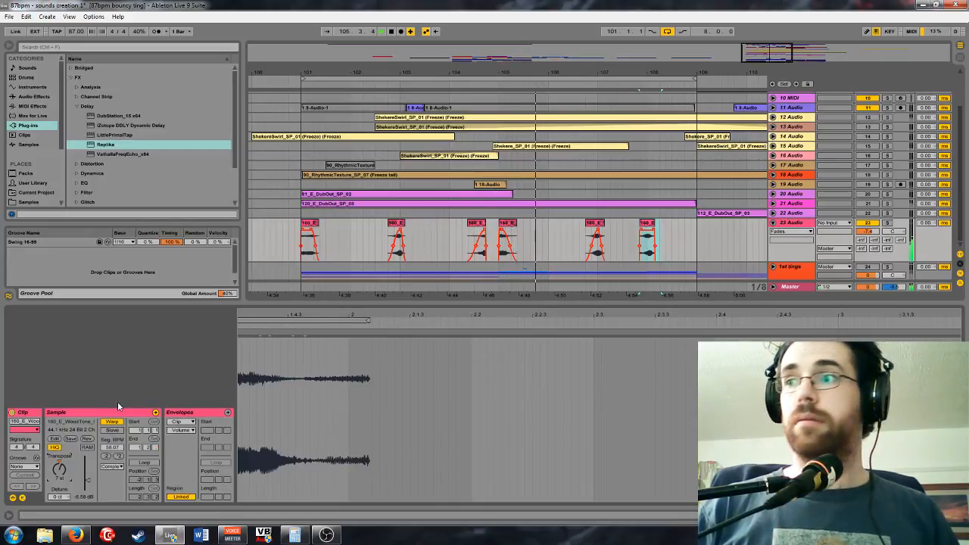
Reverse the WoodTone clip at 107.4.2 on 23 Audio and shift it slightly later
left_click_drag(532, 73, 531, 92)
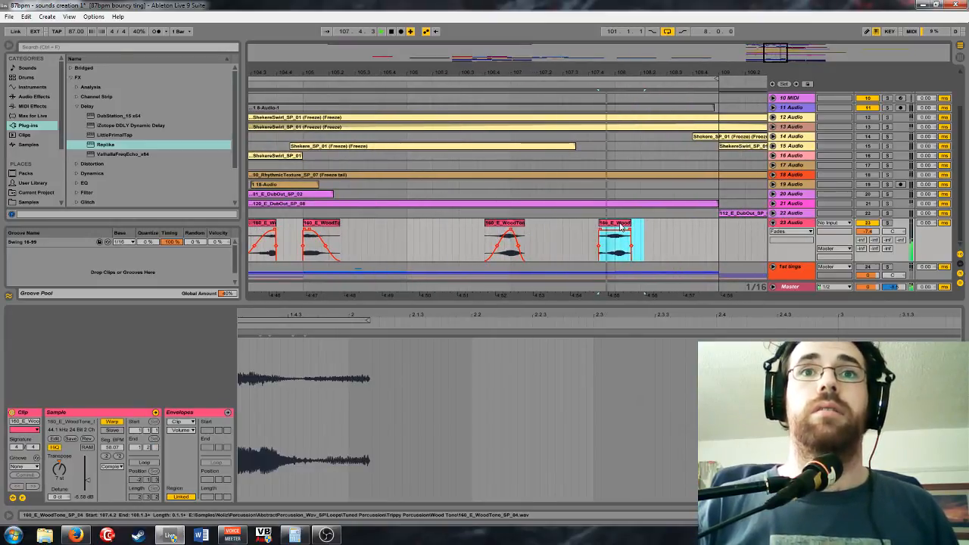
left_click(90, 439)
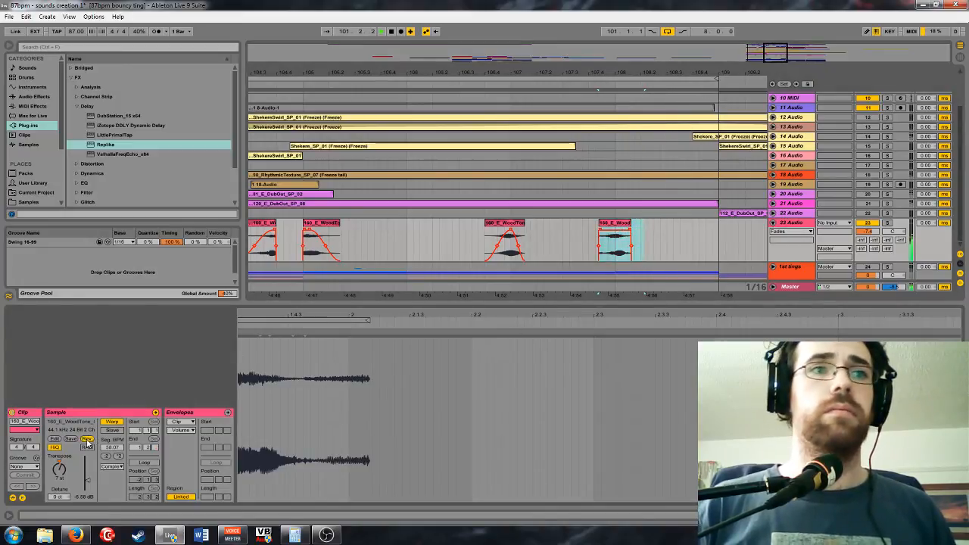
left_click(620, 235)
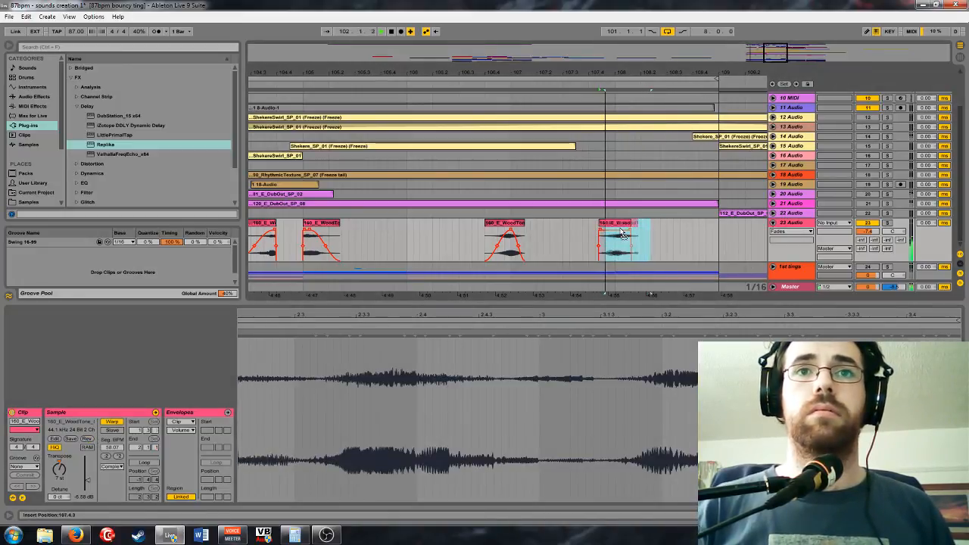
left_click_drag(621, 230, 612, 229)
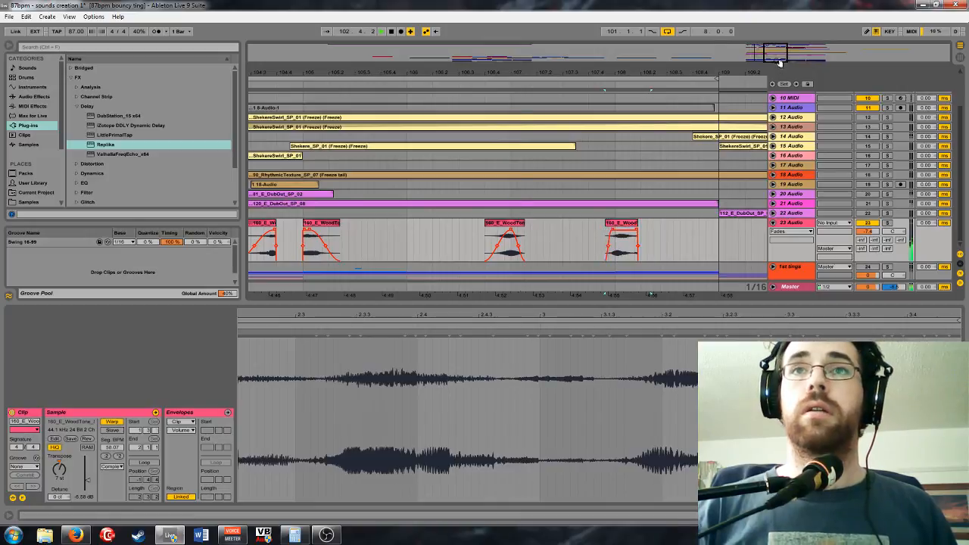
Trim the start off the reversed WoodTone clip near the end of bar 107, move it to 108.1.1 and transpose it to 12 st
mouse_move(780, 63)
left_mouse_down()
mouse_move(780, 72)
mouse_move(773, 67)
left_mouse_up()
left_click(621, 249)
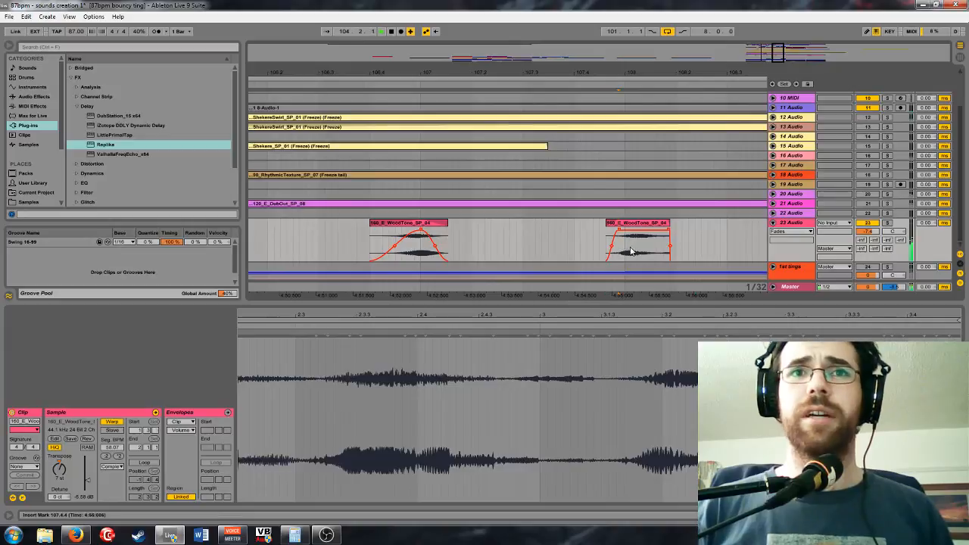
key("ctrl+e")
left_click(612, 224)
key("Delete")
left_click_drag(636, 224, 643, 224)
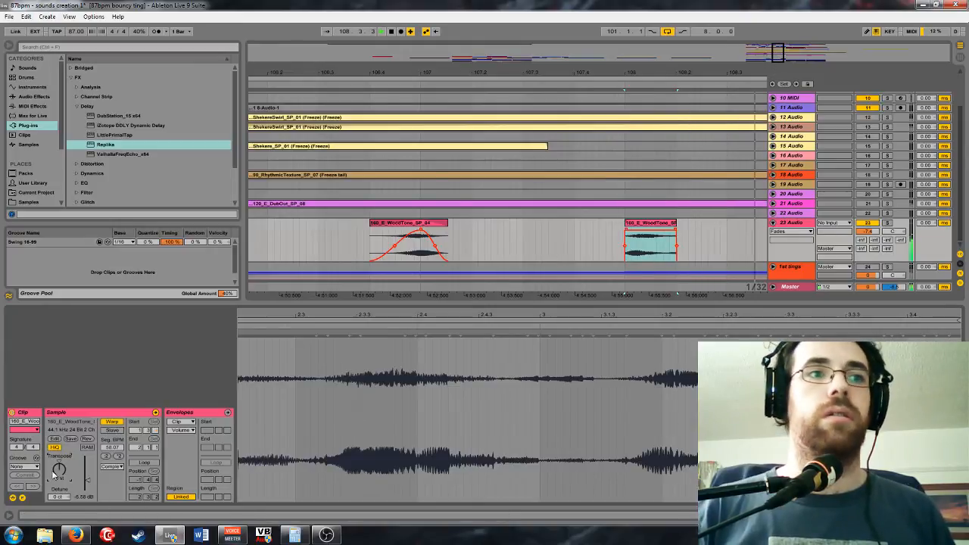
key("Return")
Transpose the spare WoodTone clip at 113.2.1 by 17 st with Warp off, then re-enable Warp
left_click_drag(780, 51, 801, 32)
left_click(625, 225)
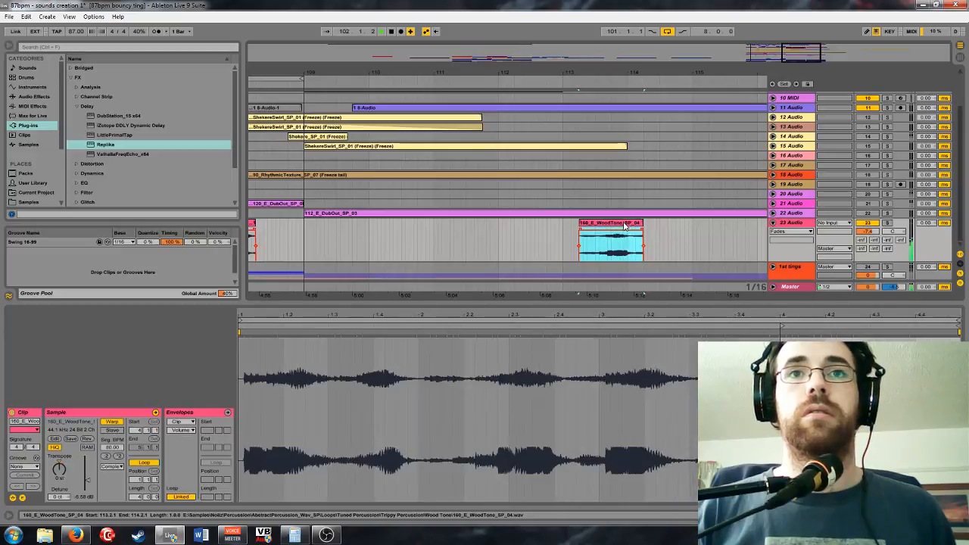
left_click(113, 423)
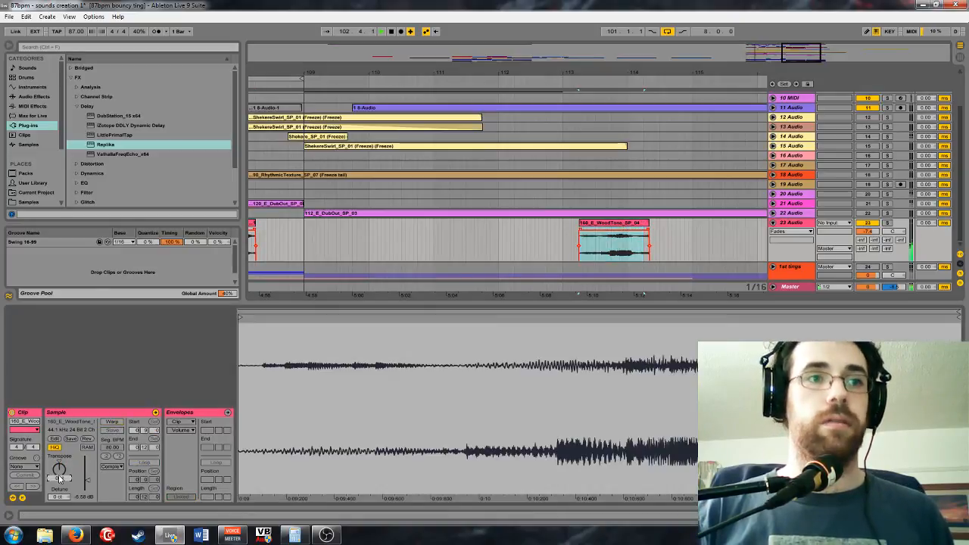
left_click(113, 422)
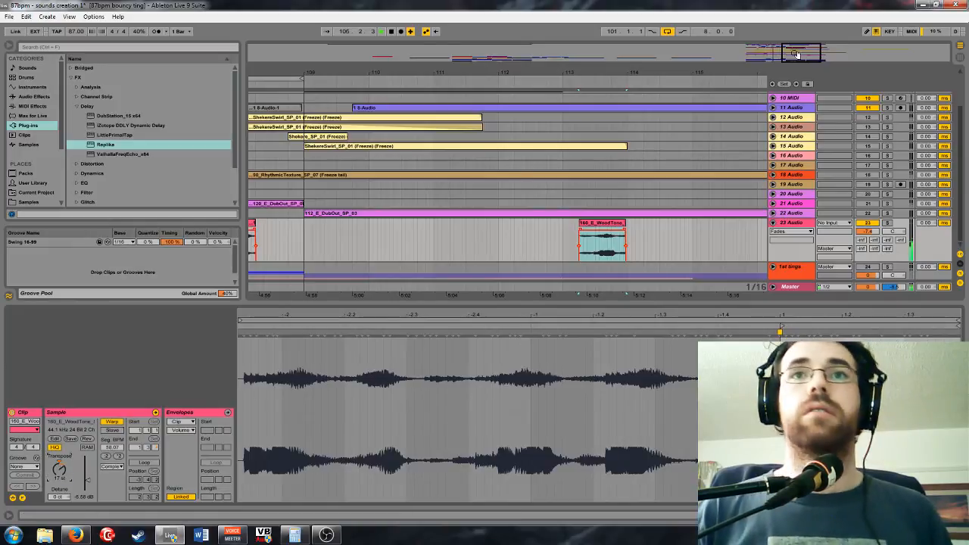
Move the 17 st WoodTone clip to 108.2.4 on 23 Audio, cut its tail off at 109.1.1 and add a long fade-in
left_click_drag(797, 53, 790, 55)
left_click_drag(704, 223, 387, 256)
left_click(401, 246)
key("ctrl+e")
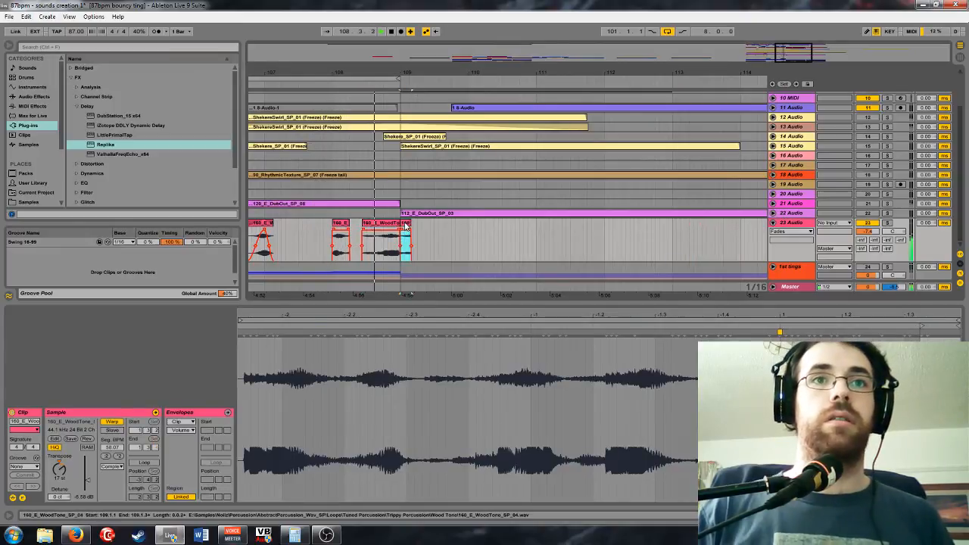
key("Delete")
left_click_drag(367, 235, 392, 234)
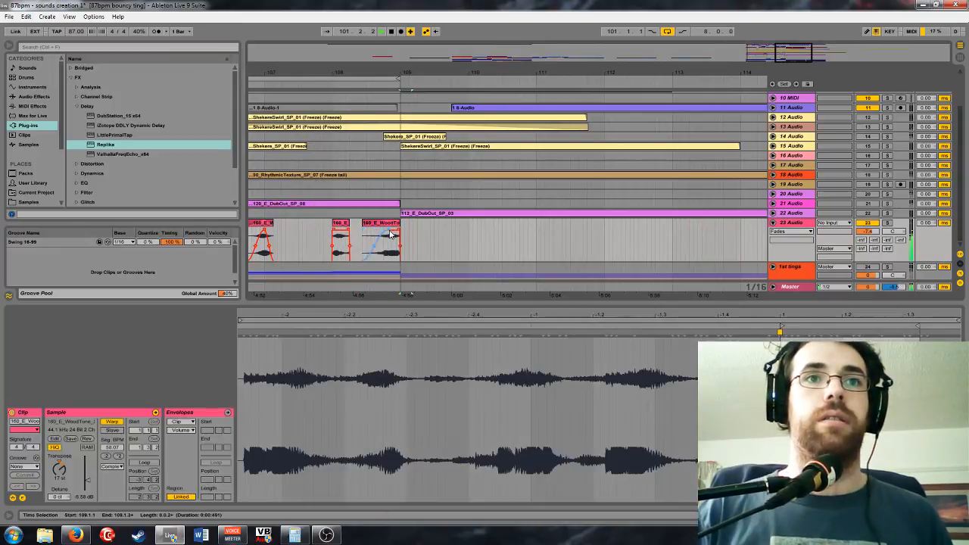
Stop playback, turn off the arrangement loop and play the section from bar 100
key("space")
left_click_drag(798, 55, 797, 16)
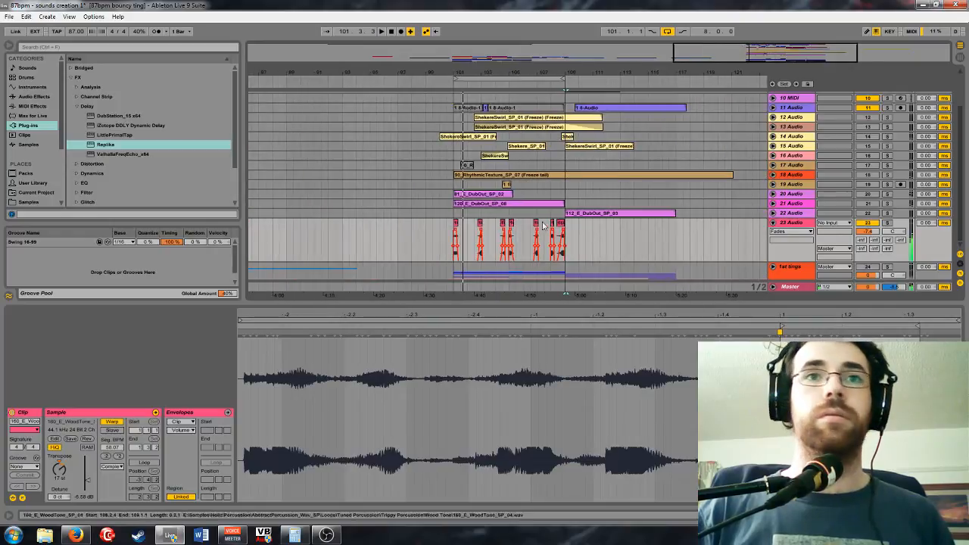
left_click(671, 31)
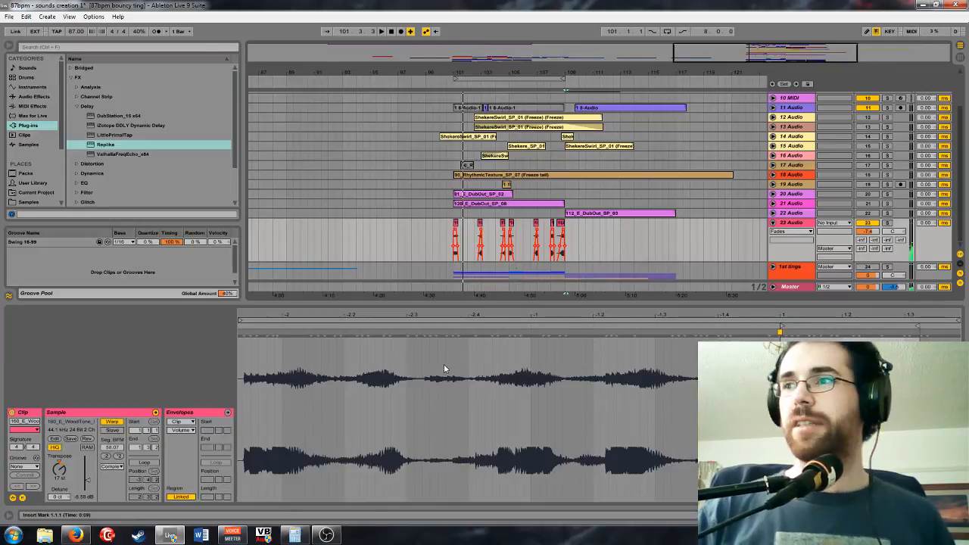
left_click_drag(748, 46, 754, 53)
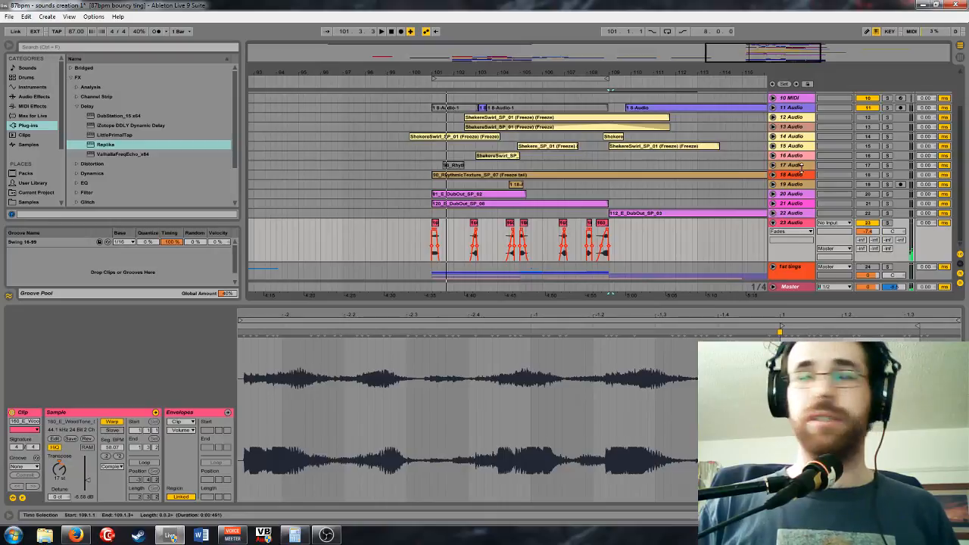
left_click_drag(760, 58, 771, 59)
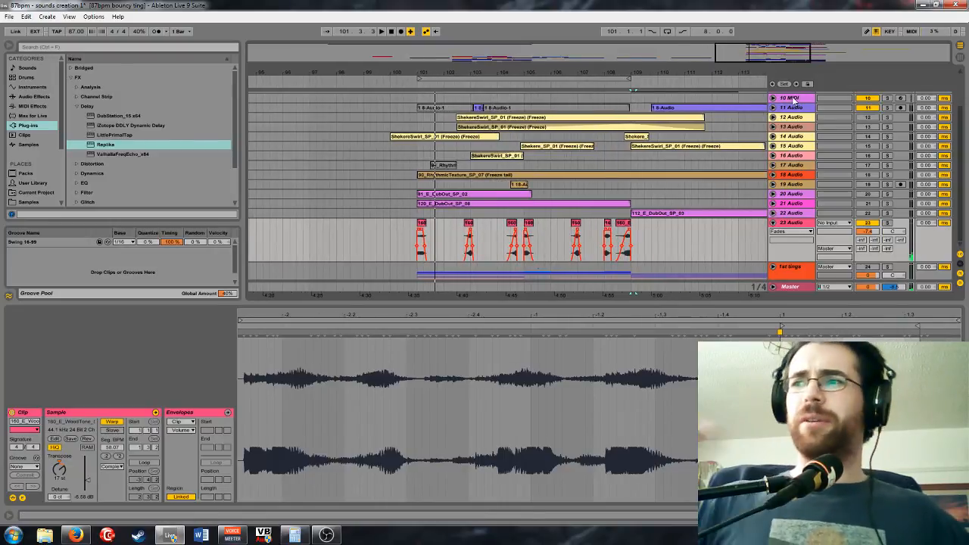
left_click_drag(783, 60, 765, 60)
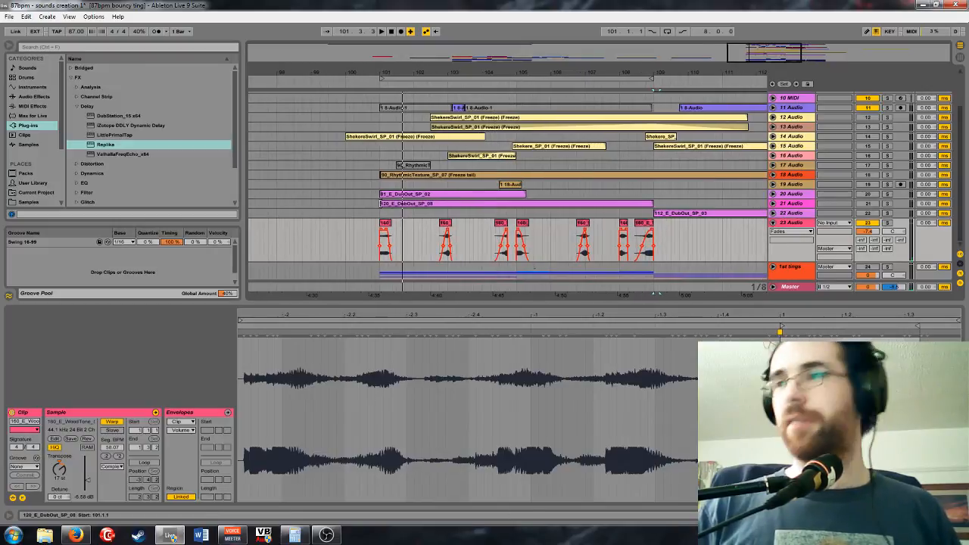
left_click(381, 219)
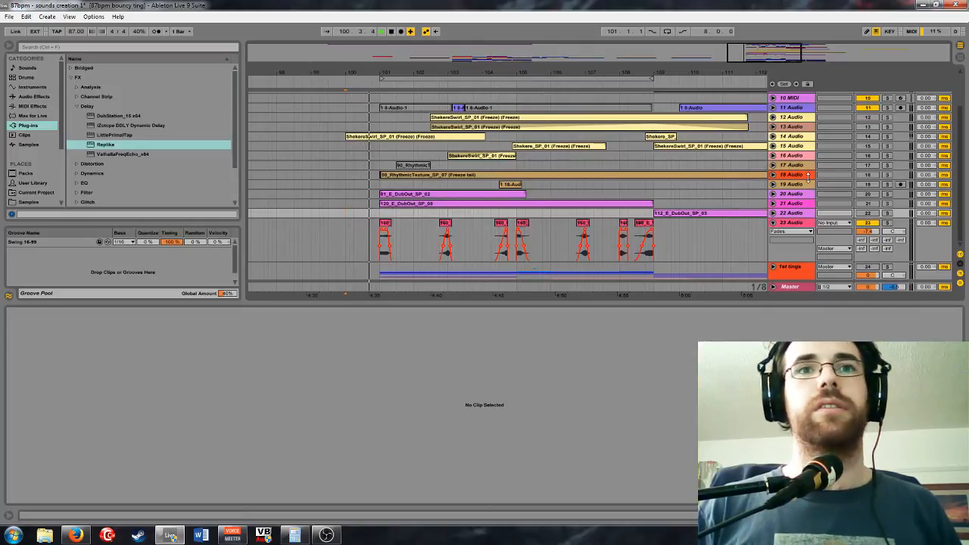
Lower the clip gain of the WoodTone clip at 108.2.4 to -10.2 dB and the one at 108.1.1 to -11.8 dB
left_click(644, 242)
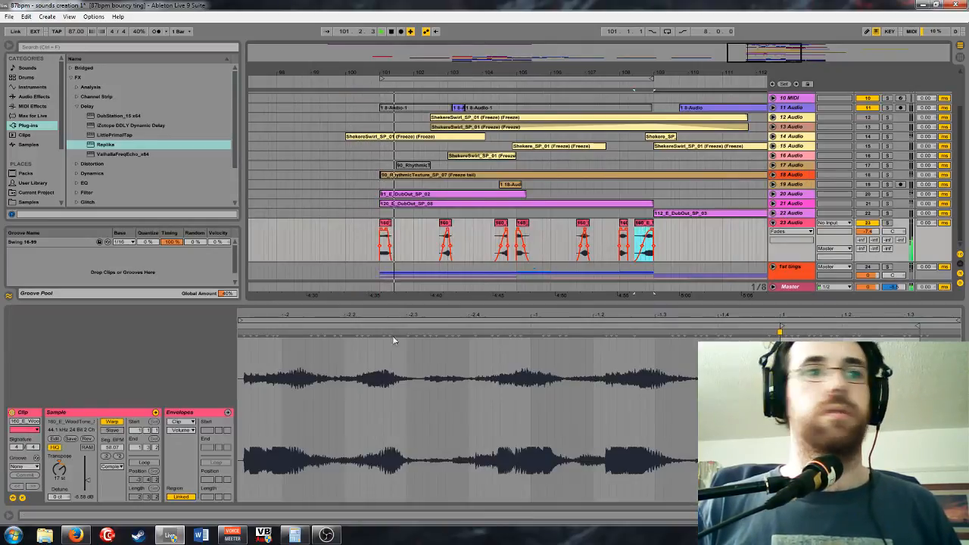
left_click_drag(88, 496, 88, 508)
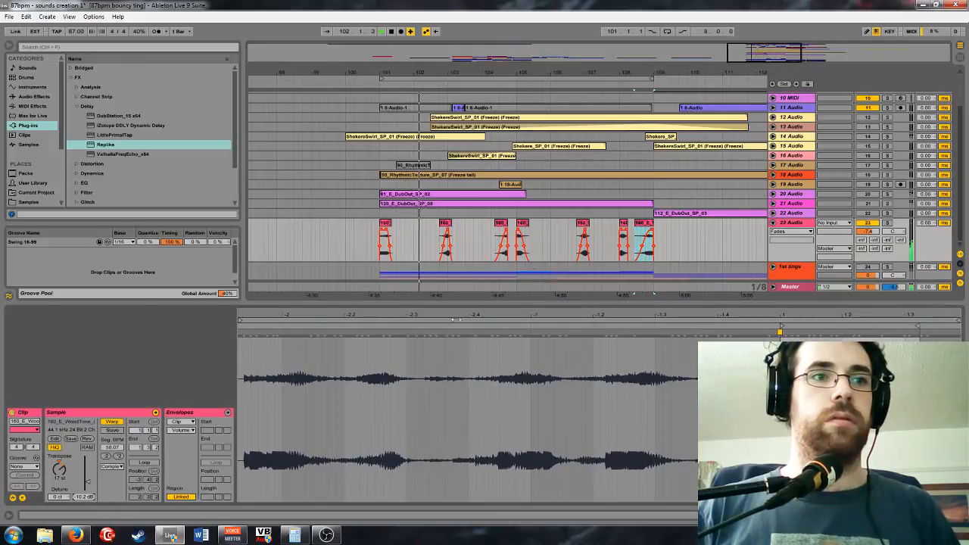
left_click(621, 227)
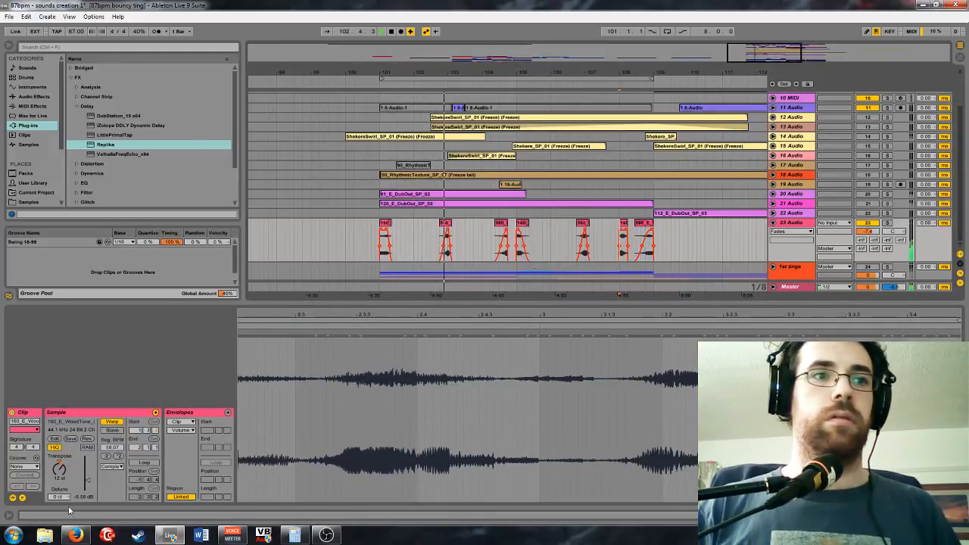
left_click_drag(85, 497, 85, 509)
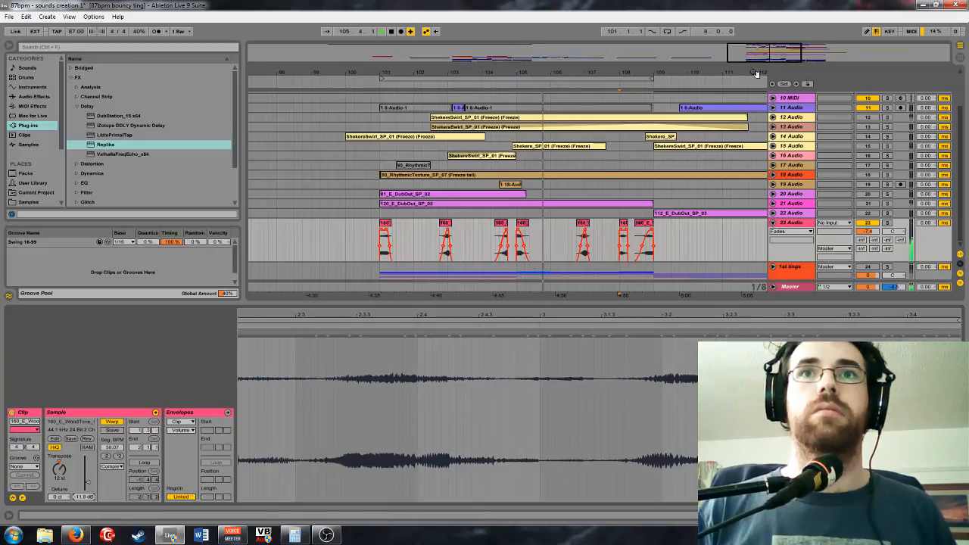
Open the Replika delay in 23 Audio's effect rack to check its settings during playback, then close its window
mouse_move(756, 74)
left_mouse_down()
mouse_move(760, 56)
mouse_move(769, 63)
left_mouse_up()
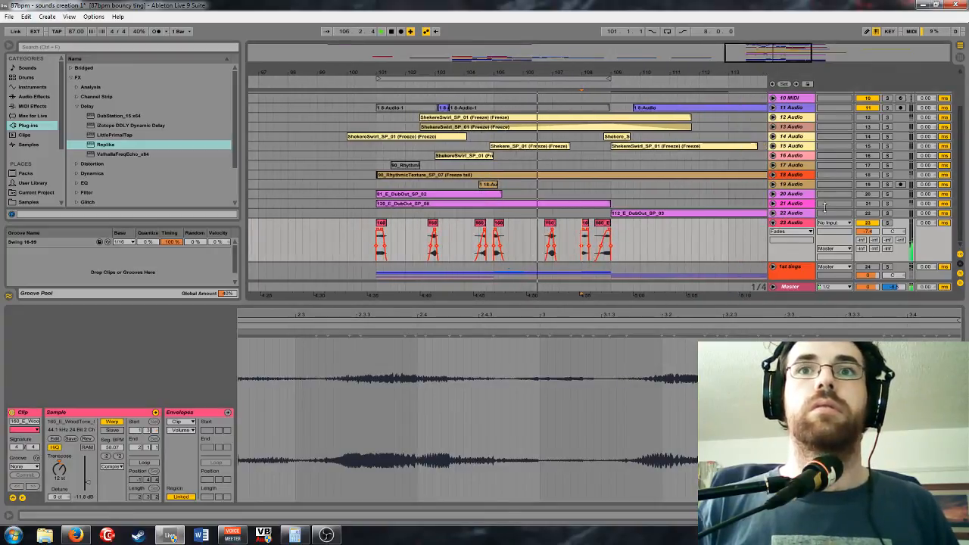
left_click(791, 223)
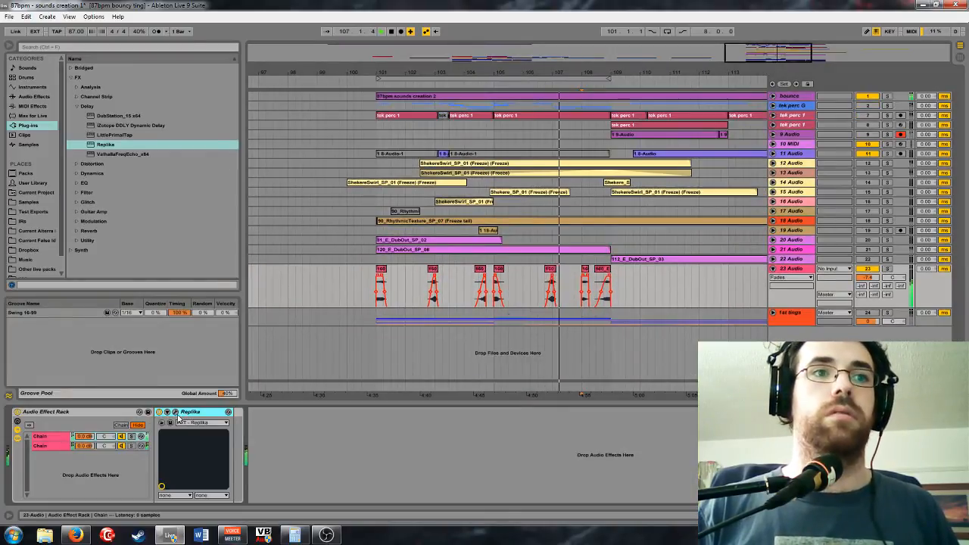
left_click(176, 412)
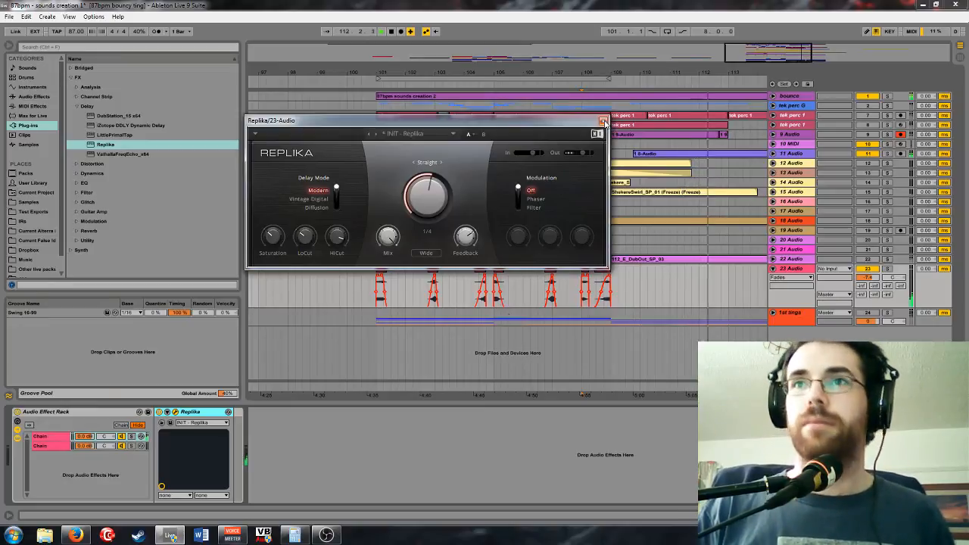
left_click(603, 121)
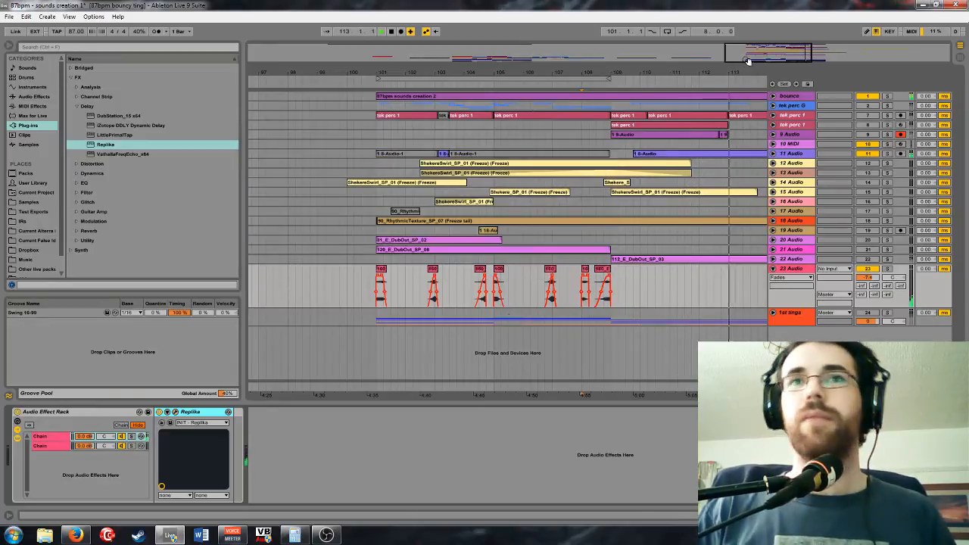
left_click_drag(748, 60, 747, 64)
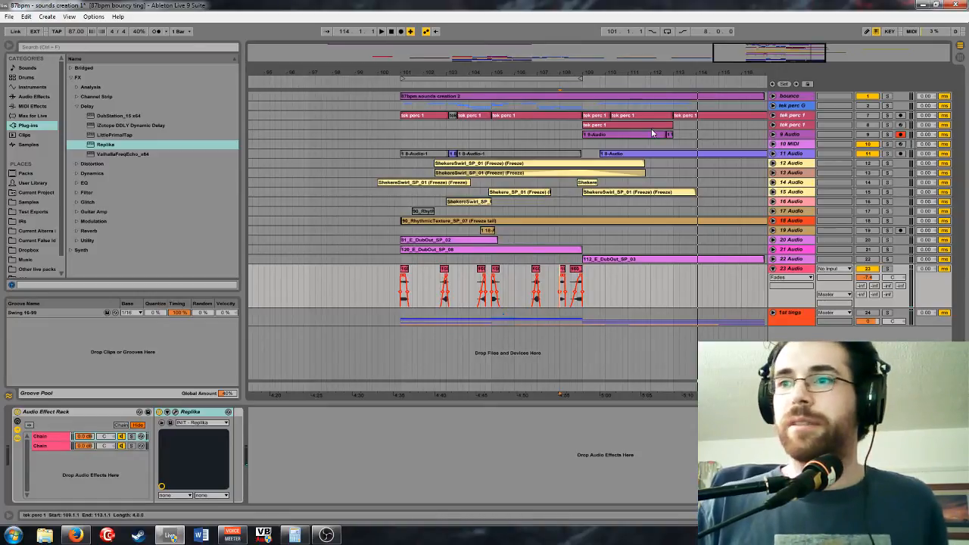
left_click_drag(774, 60, 774, 49)
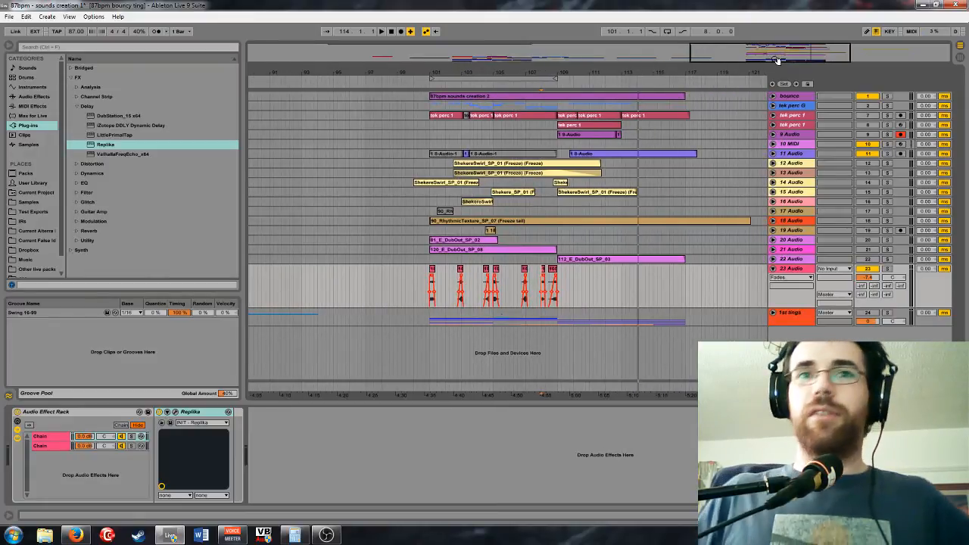
left_click_drag(777, 60, 630, 60)
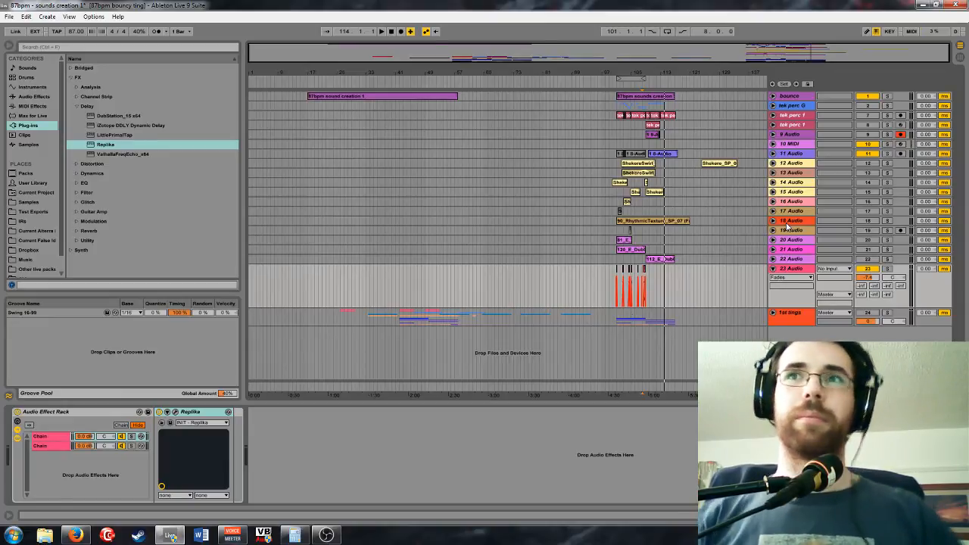
left_click(644, 94)
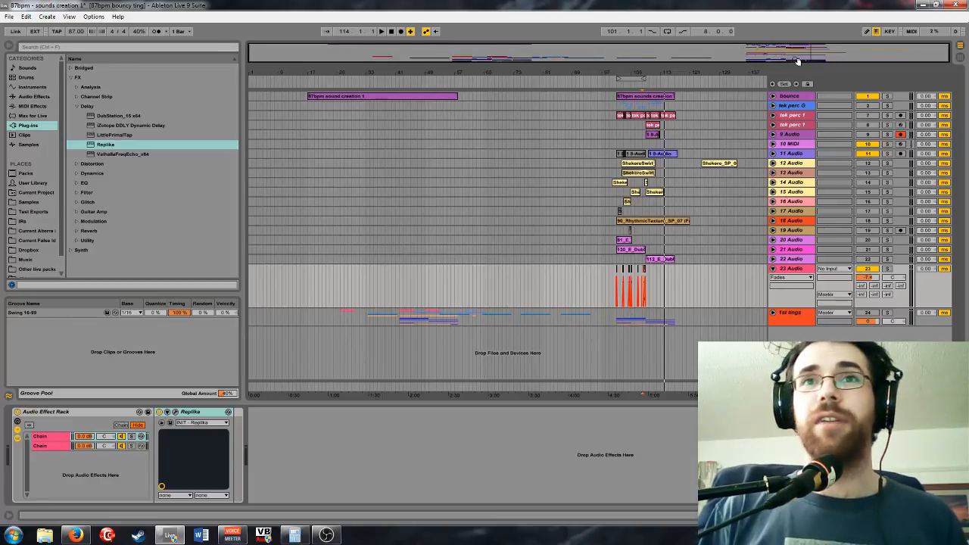
left_click_drag(797, 60, 766, 326)
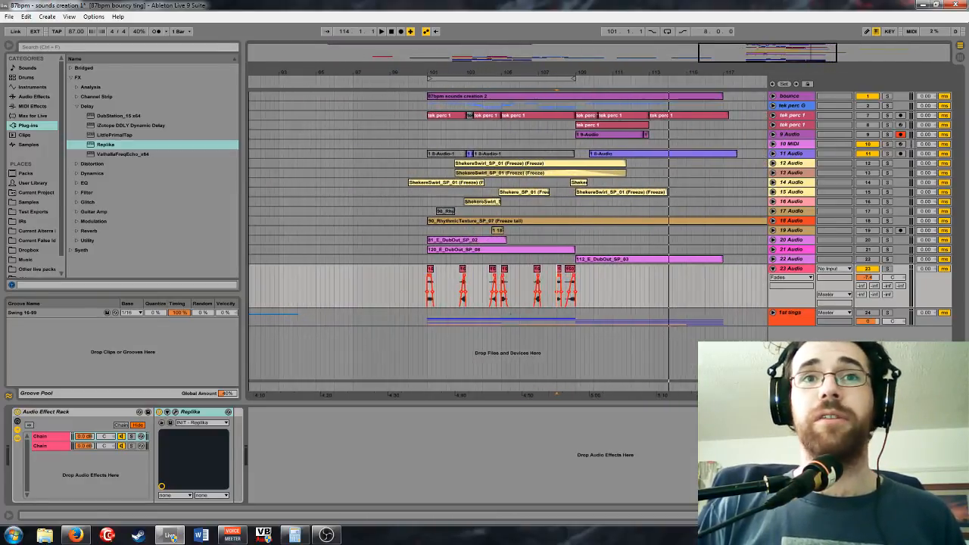
Unfold the 1st tings group to show its tracks around bars 101 to 114
left_click(774, 318)
scroll(782, 226, "down", 8)
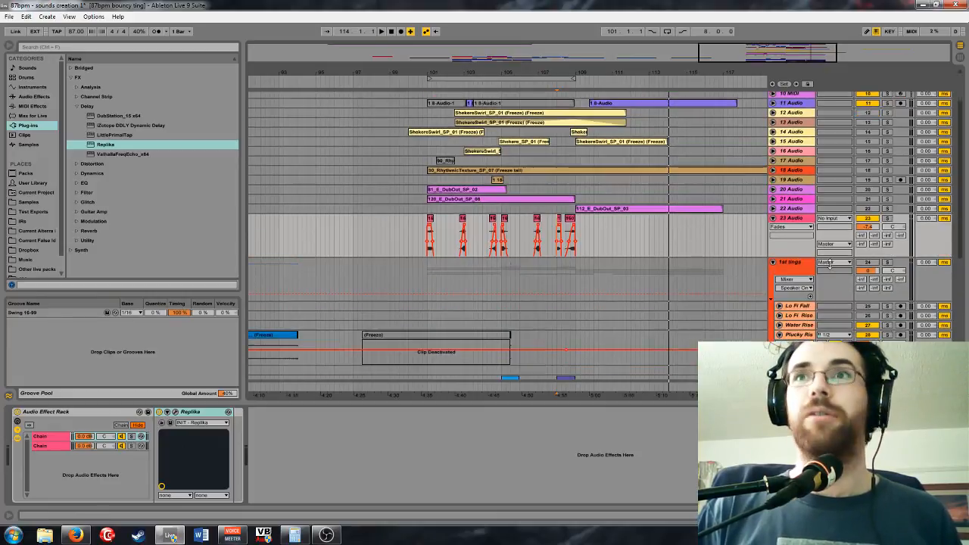
scroll(715, 211, "up", 1)
mouse_move(570, 73)
left_mouse_down()
mouse_move(581, 193)
mouse_move(548, 179)
mouse_move(571, 73)
left_mouse_up()
scroll(748, 240, "down", 1)
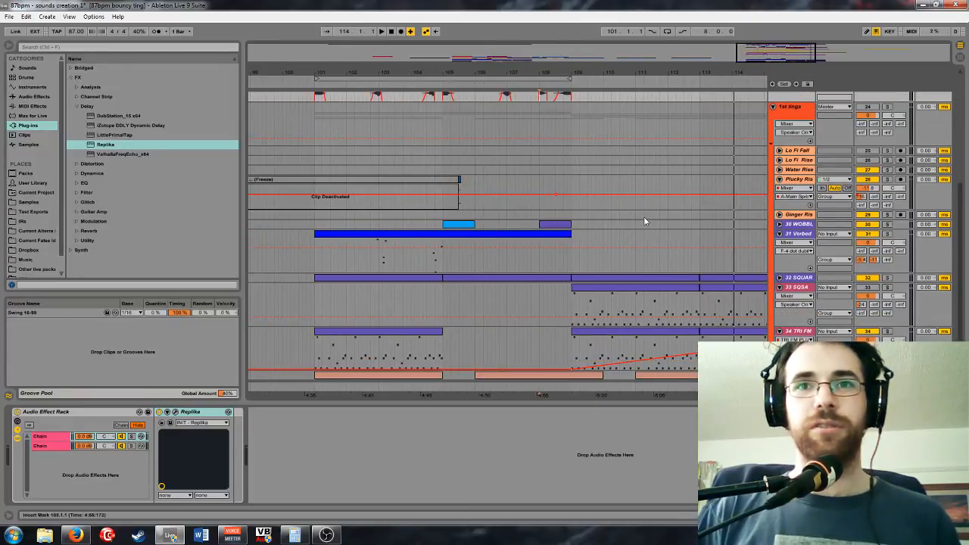
Deactivate the TRI FM clip starting at 101.1.1 and turn off the 32 SQUAR and 34 TRI FM tracks
left_click(403, 348)
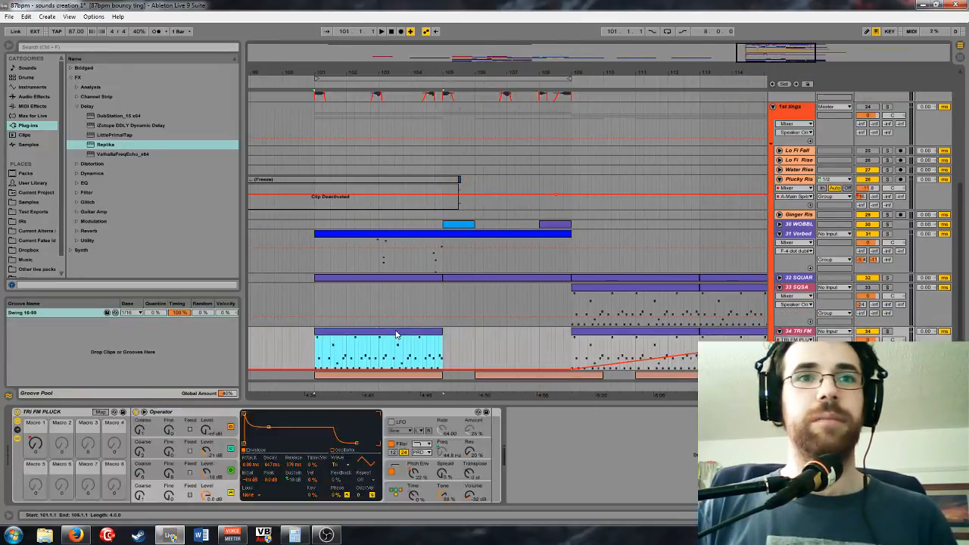
key("0")
left_click(868, 277)
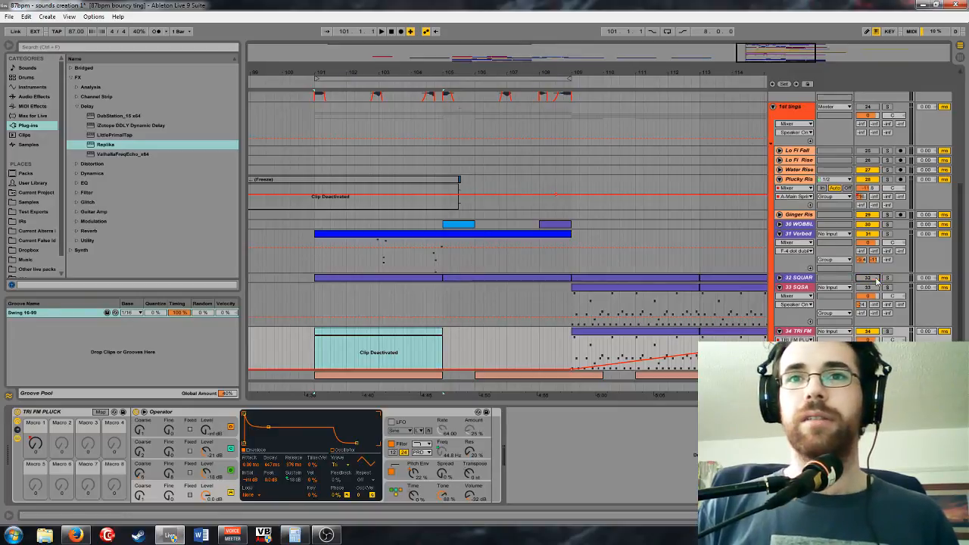
left_click(868, 331)
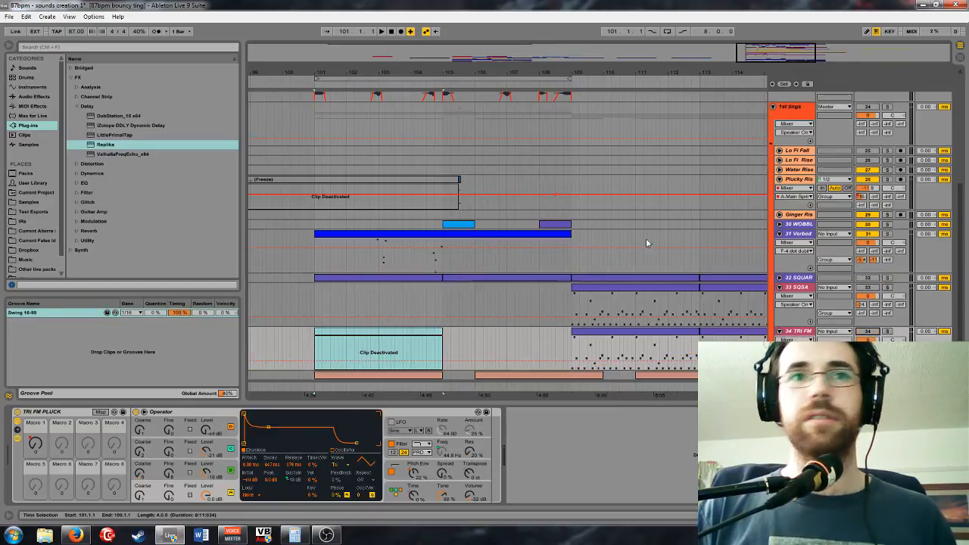
Turn off the 30 WOBBL and 31 Verbed tracks, activate the 1st tings group and play from 100.4.3 to check it
left_click(868, 233)
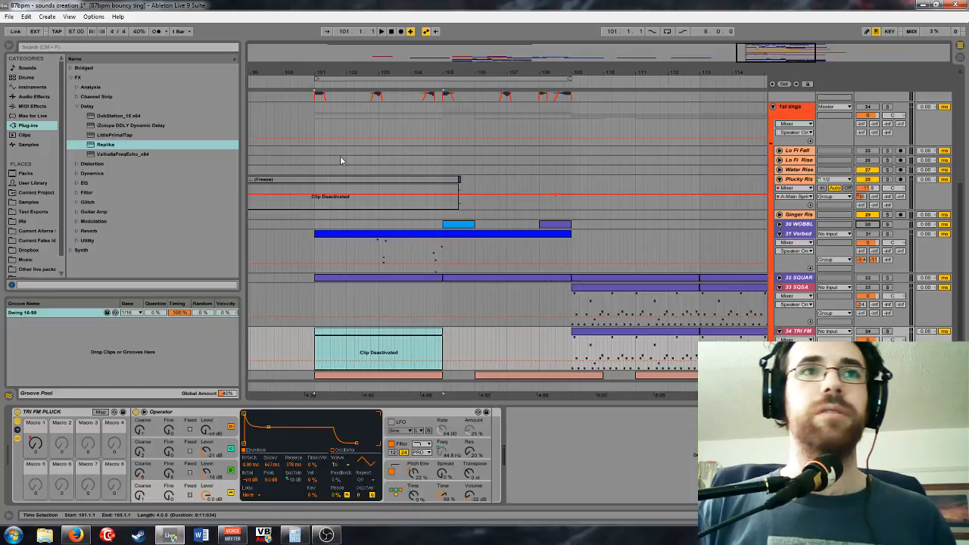
left_click(317, 128)
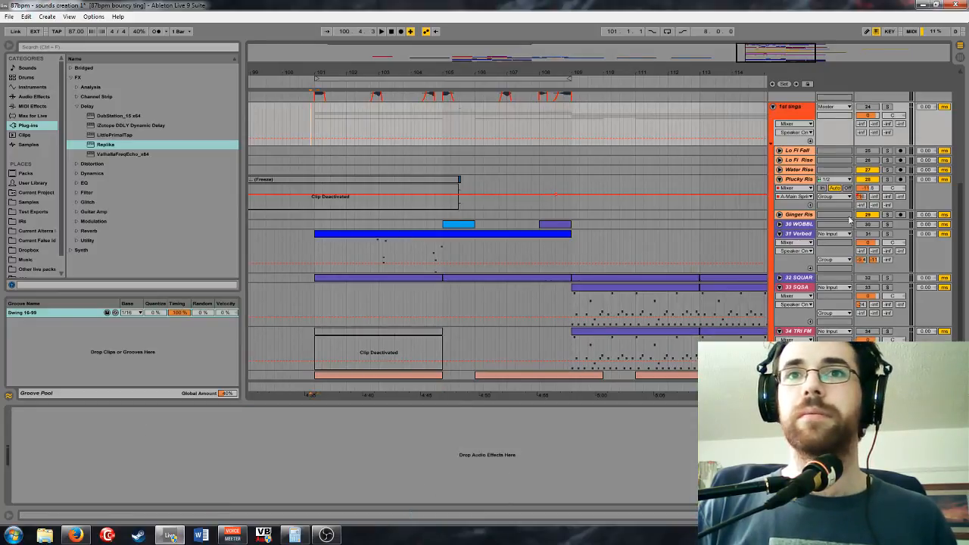
left_click(868, 106)
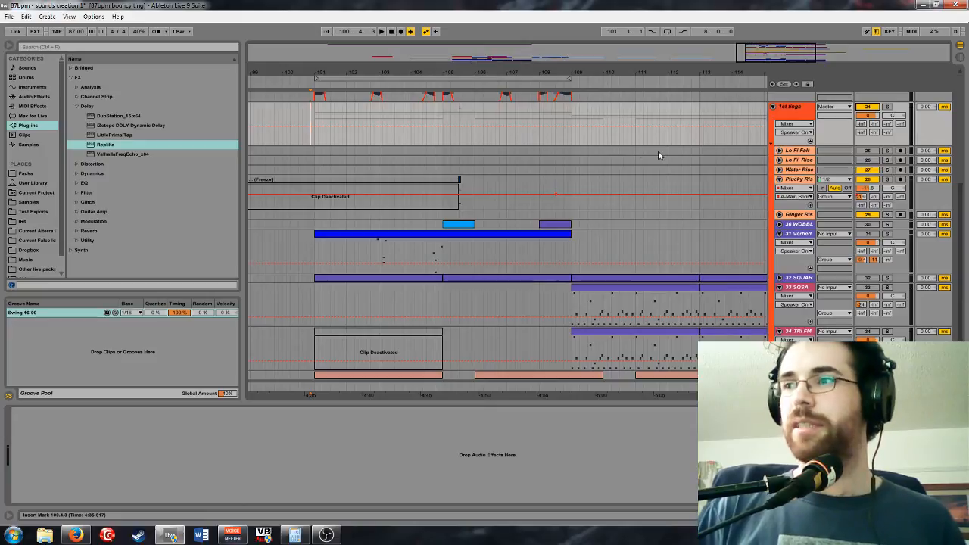
key("space")
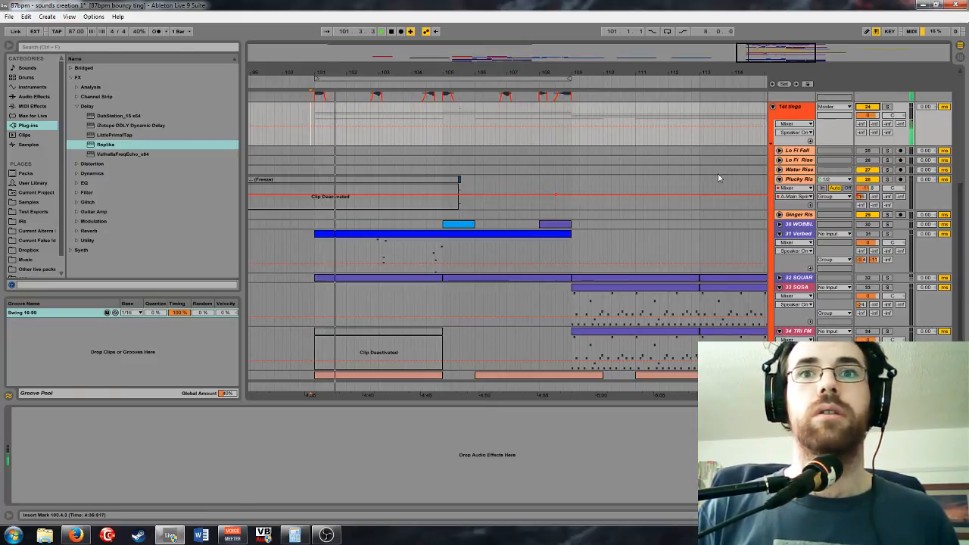
scroll(717, 174, "down", 1)
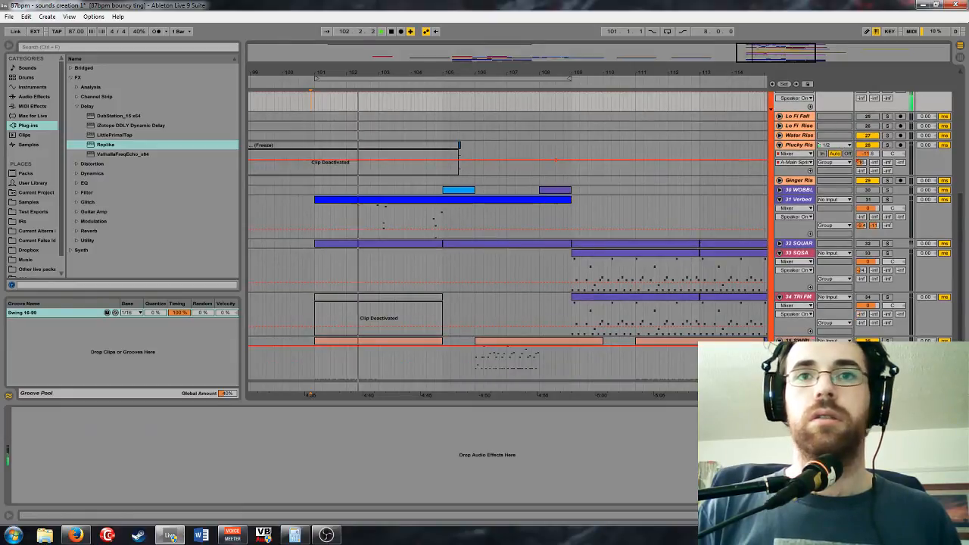
key("space")
Copy the 35 SWIRL automation from bar 41 to about bar 60 and paste it at bar 101
left_click_drag(792, 61, 779, 25)
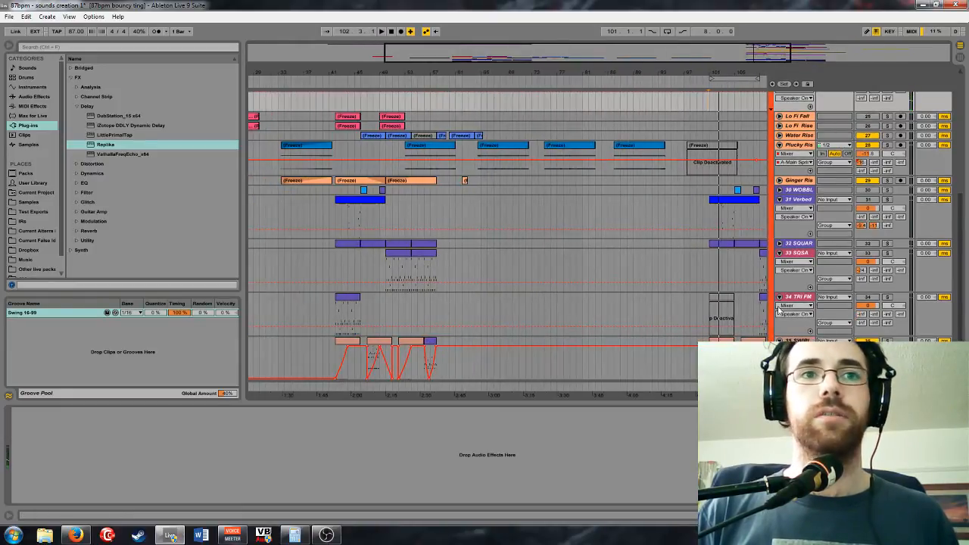
scroll(455, 382, "down", 1)
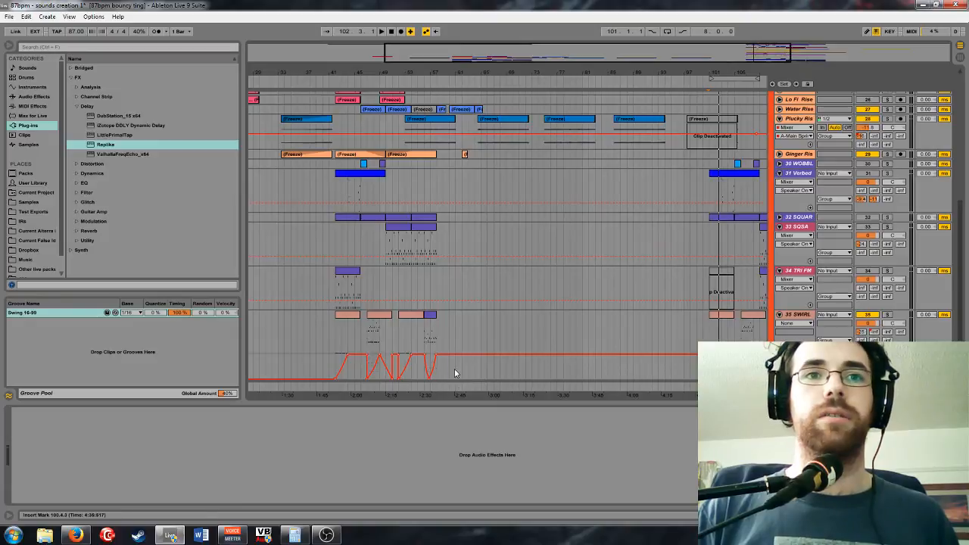
left_click_drag(455, 373, 336, 371)
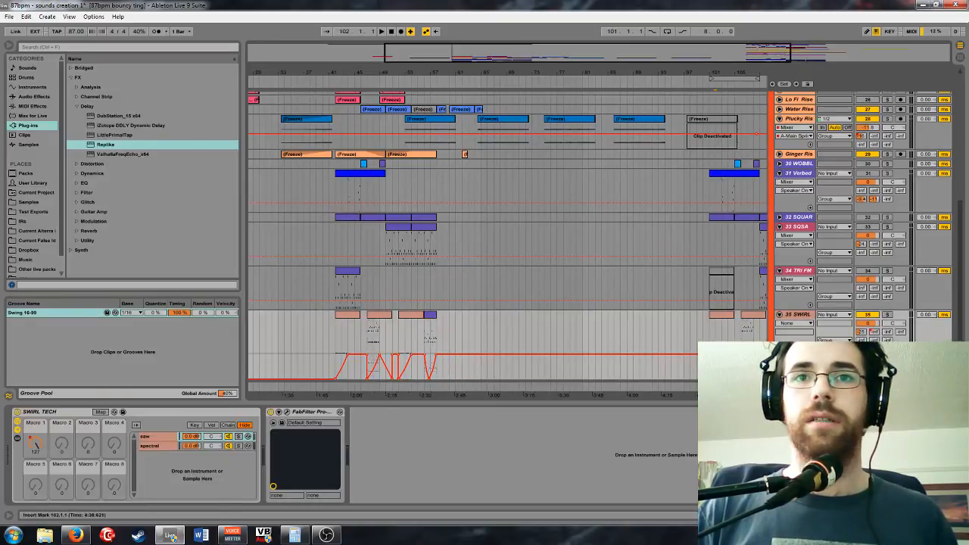
left_click(709, 368)
key("ctrl+v")
mouse_move(746, 47)
left_mouse_down()
mouse_move(837, 47)
mouse_move(857, 82)
mouse_move(869, 83)
left_mouse_up()
Play from bar 101 and try a dotted 1/8 delay time in the Replika on 23 Audio
left_click(422, 193)
key("space")
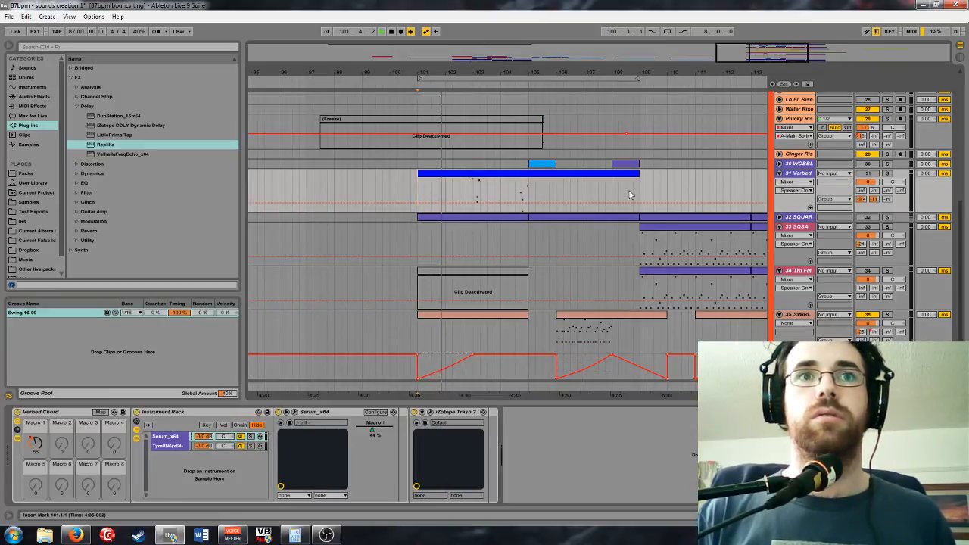
scroll(644, 201, "up", 5)
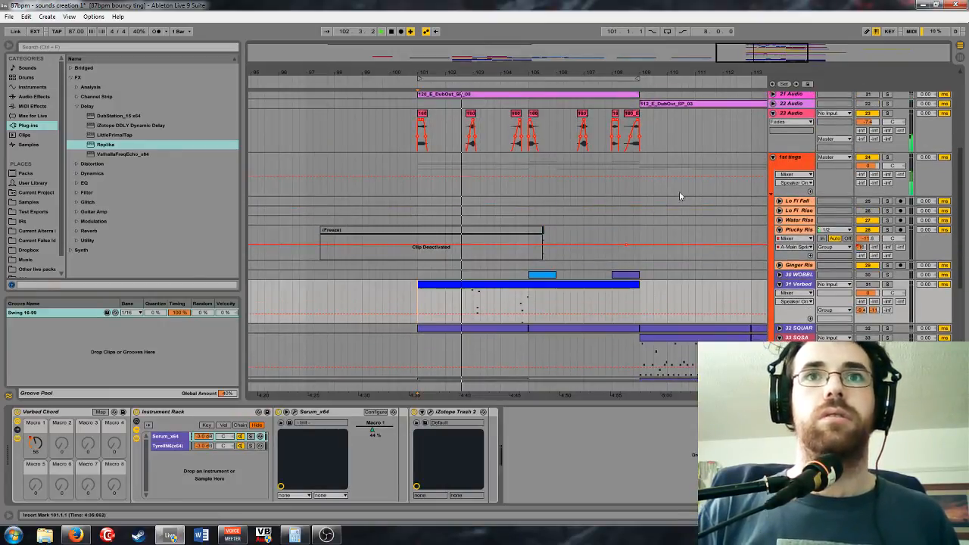
left_click(792, 113)
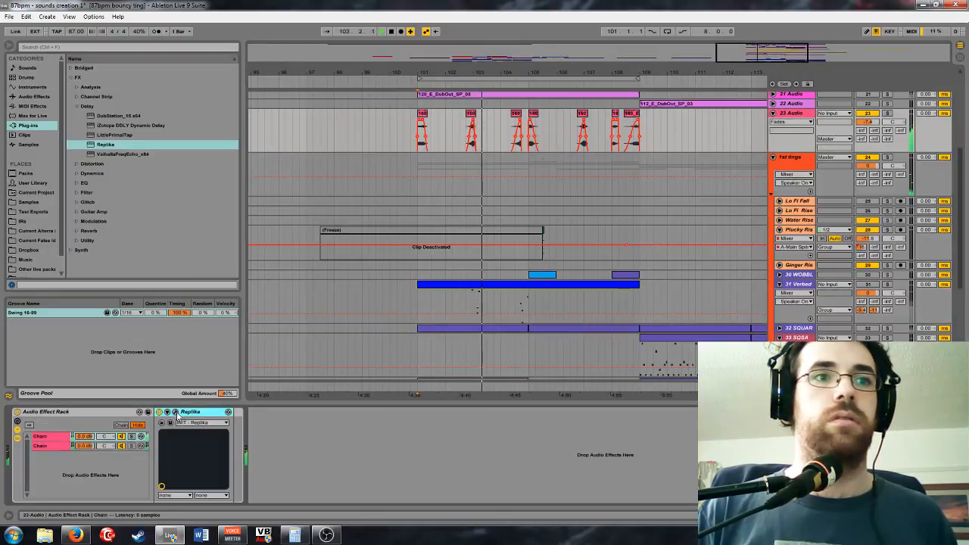
left_click(175, 412)
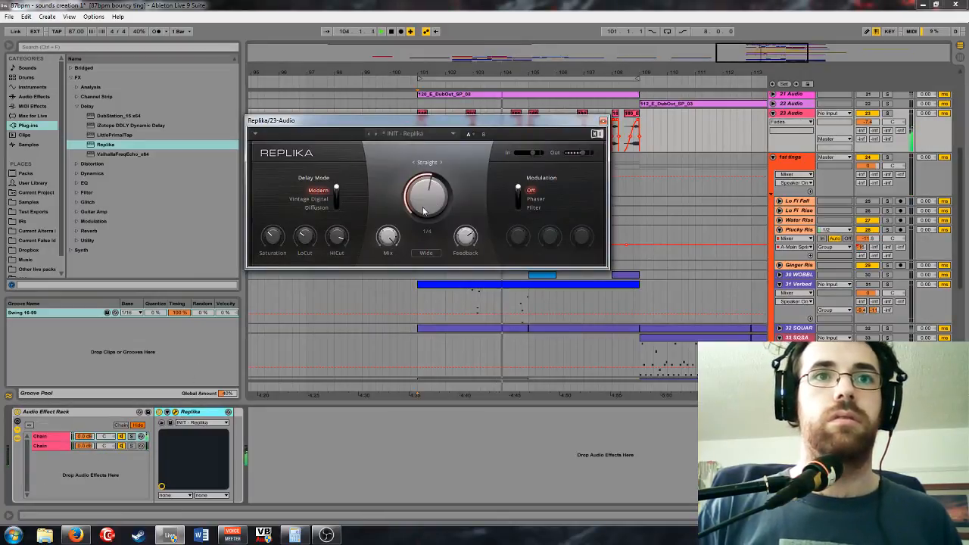
left_click(422, 164)
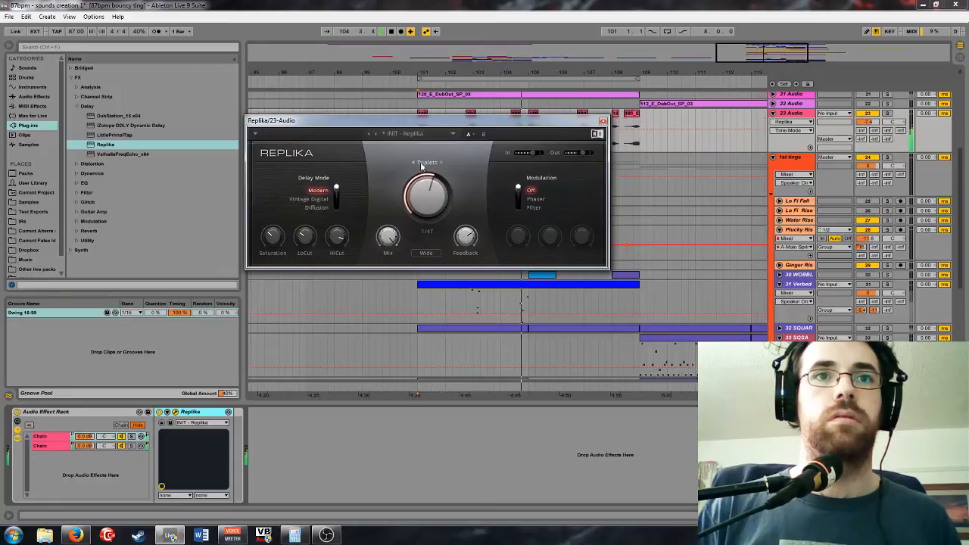
left_click(422, 164)
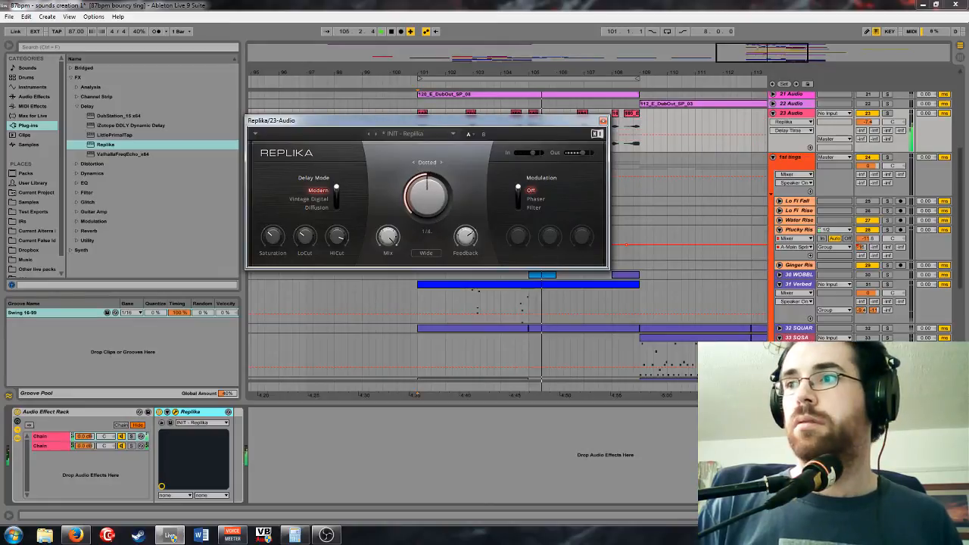
left_click_drag(430, 206, 431, 215)
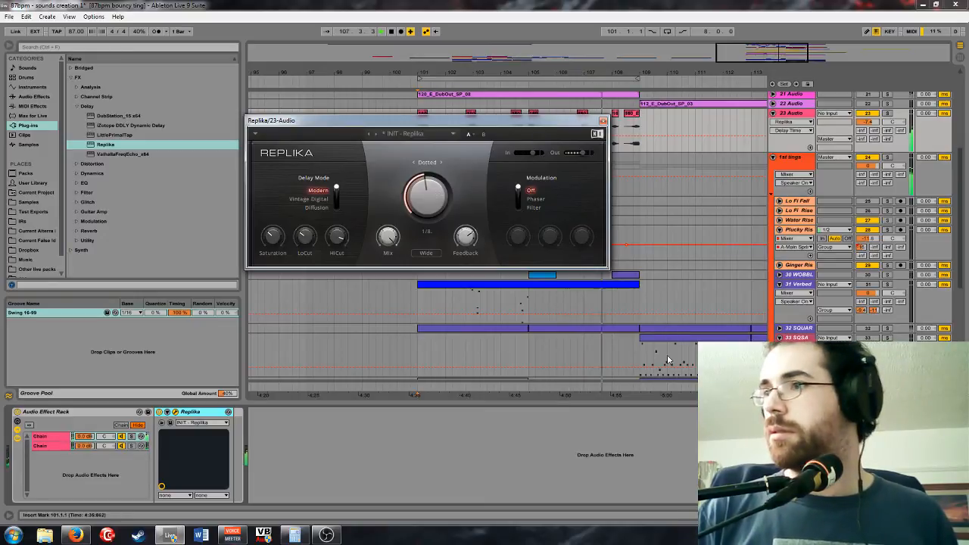
left_click(600, 461)
key("space")
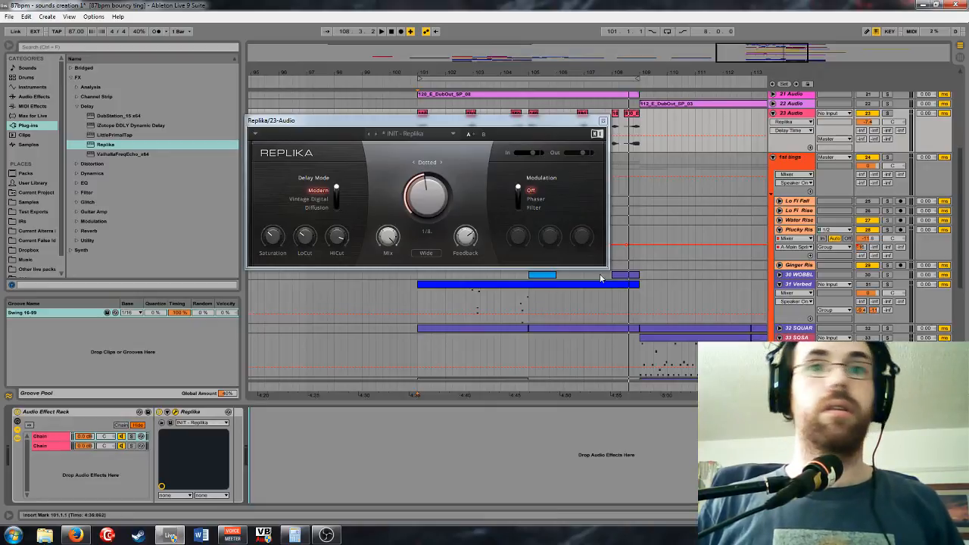
Lower the 23 Audio track volume to -11.1 dB and set its Replika delay time to straight 1/16
left_click_drag(869, 122, 869, 118)
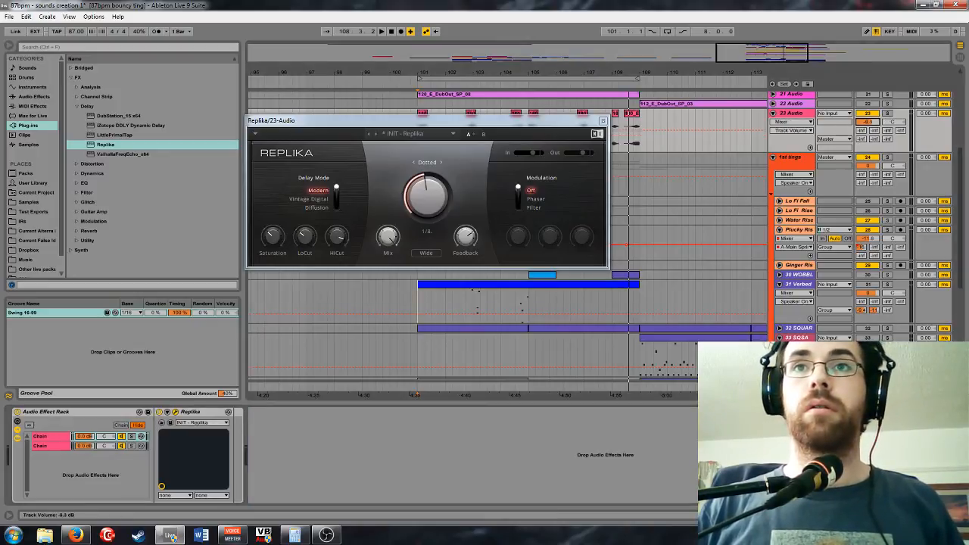
left_click(175, 412)
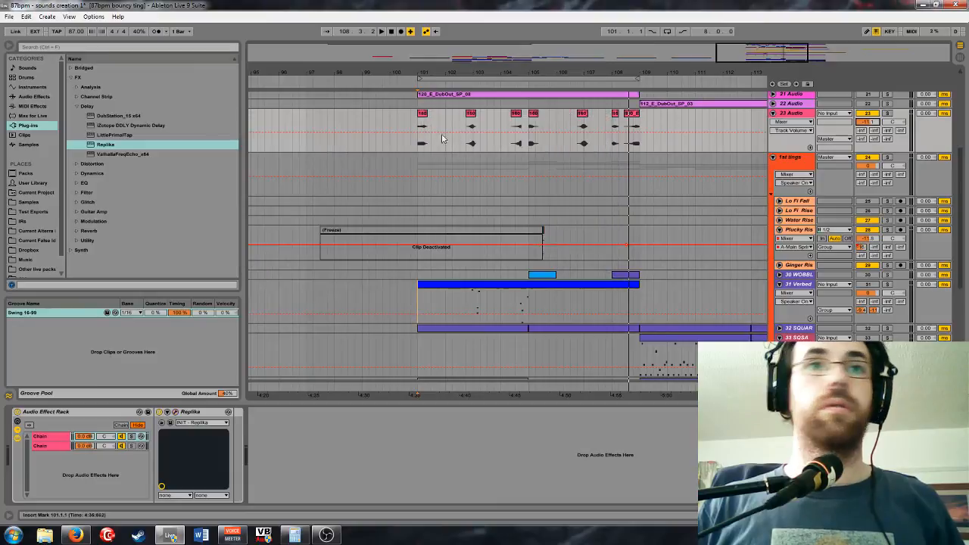
left_click(176, 412)
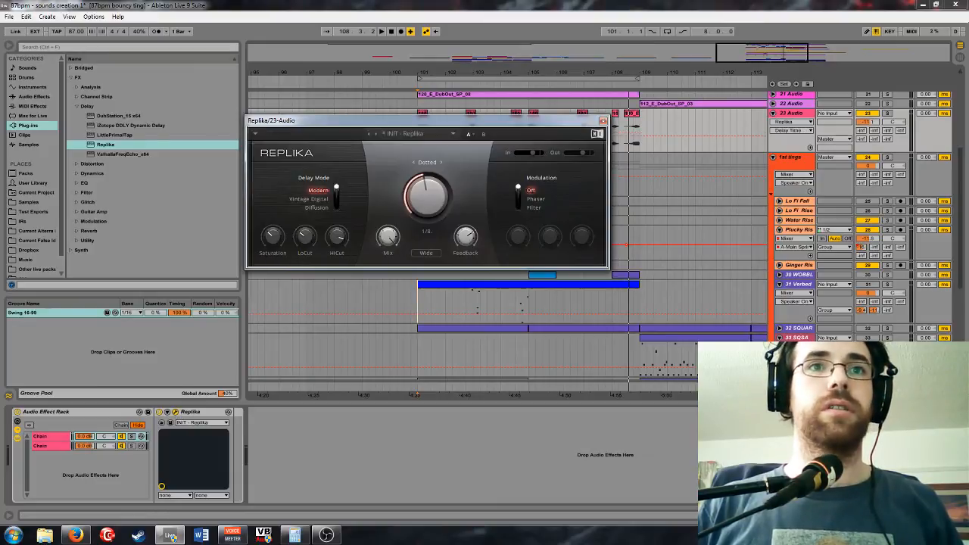
left_click(442, 162)
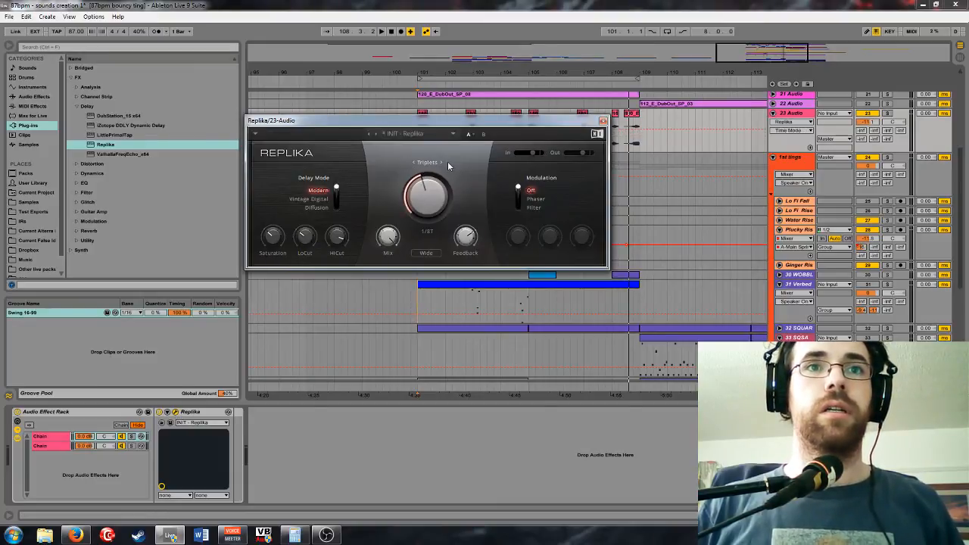
left_click(441, 162)
left_click(442, 162)
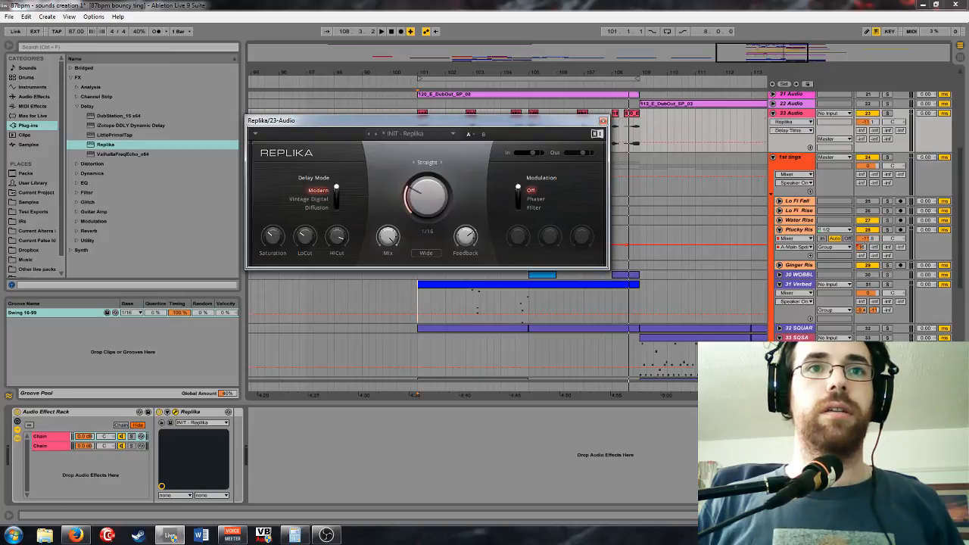
Duplicate the Audio Effect Rack on 23 Audio and close the open Replika windows
left_click(88, 425)
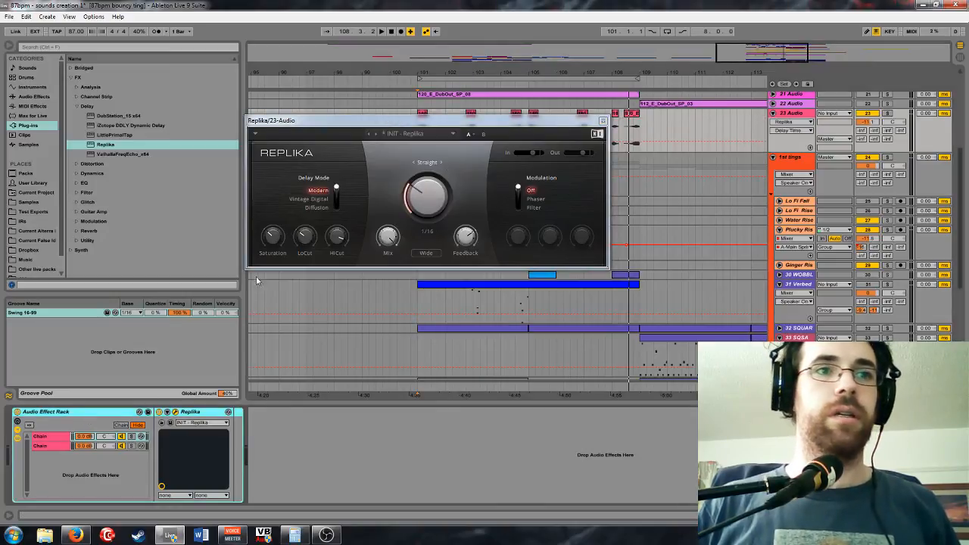
key("ctrl+d")
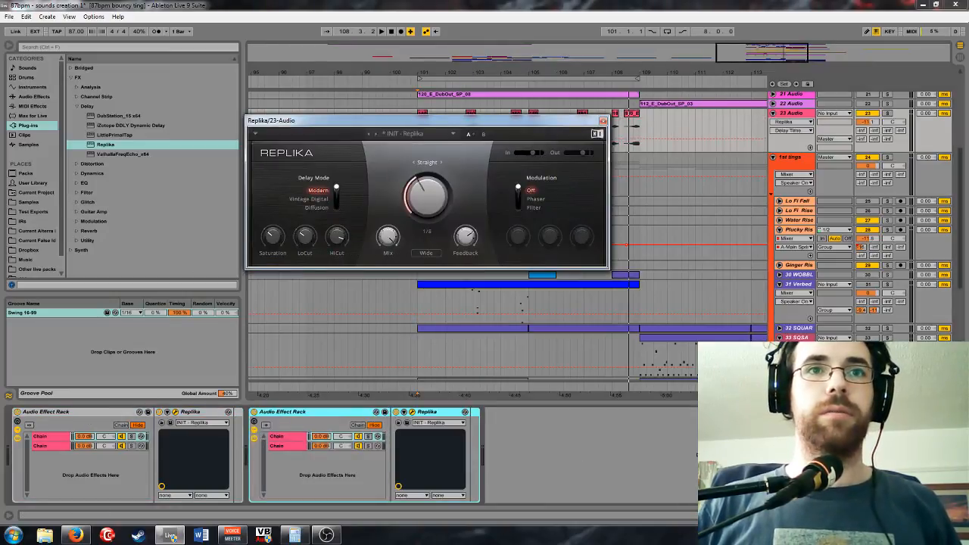
left_click(604, 122)
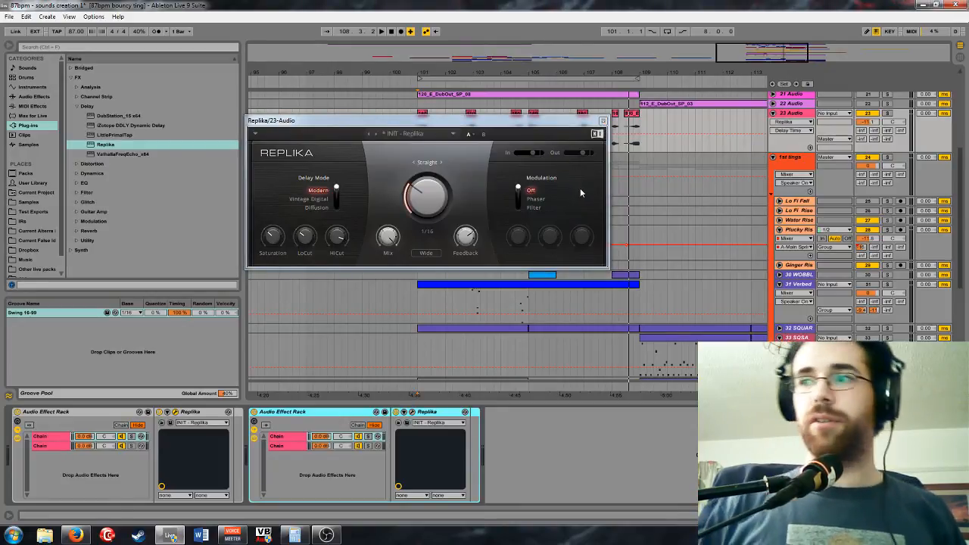
left_click(603, 122)
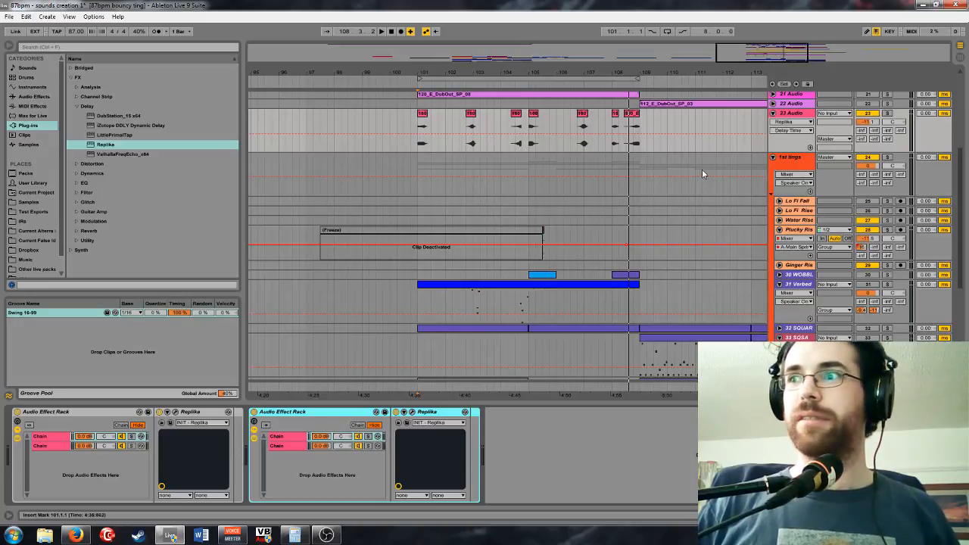
left_click_drag(749, 62, 767, 50)
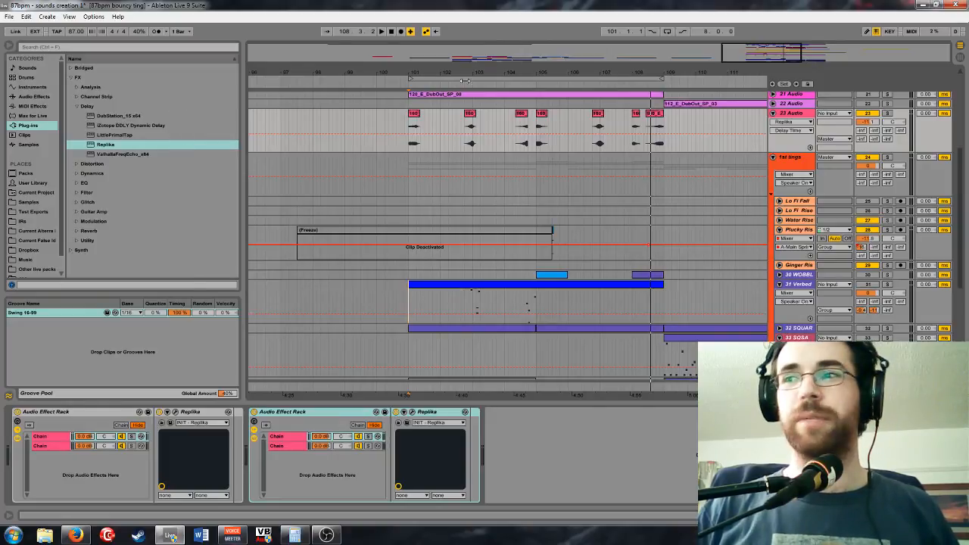
left_click_drag(744, 56, 747, 55)
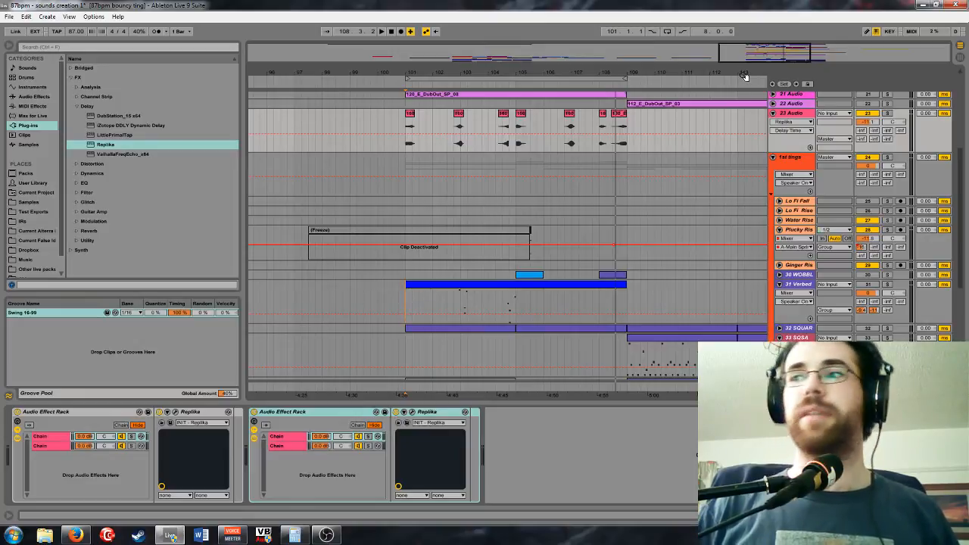
mouse_move(777, 58)
left_mouse_down()
mouse_move(785, 55)
mouse_move(785, 69)
left_mouse_up()
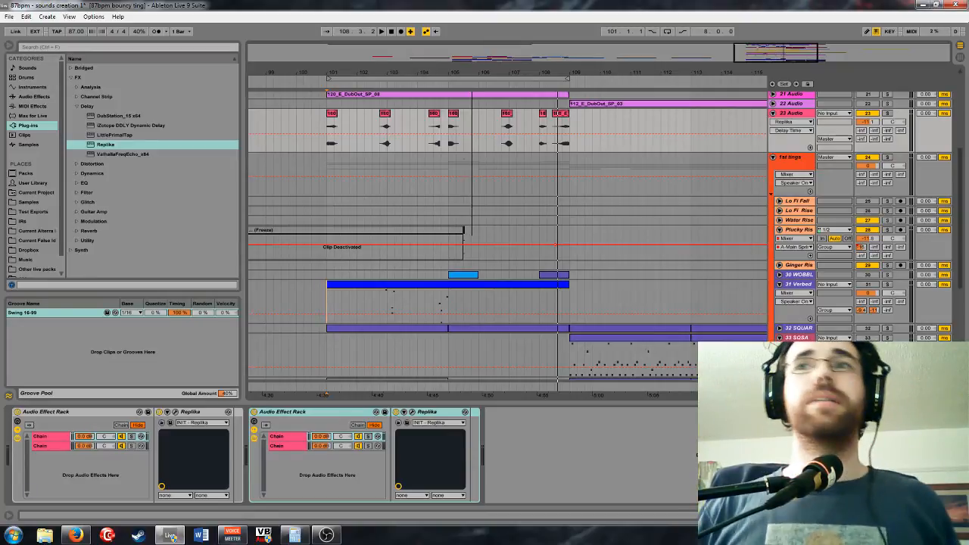
left_click_drag(620, 73, 656, 69)
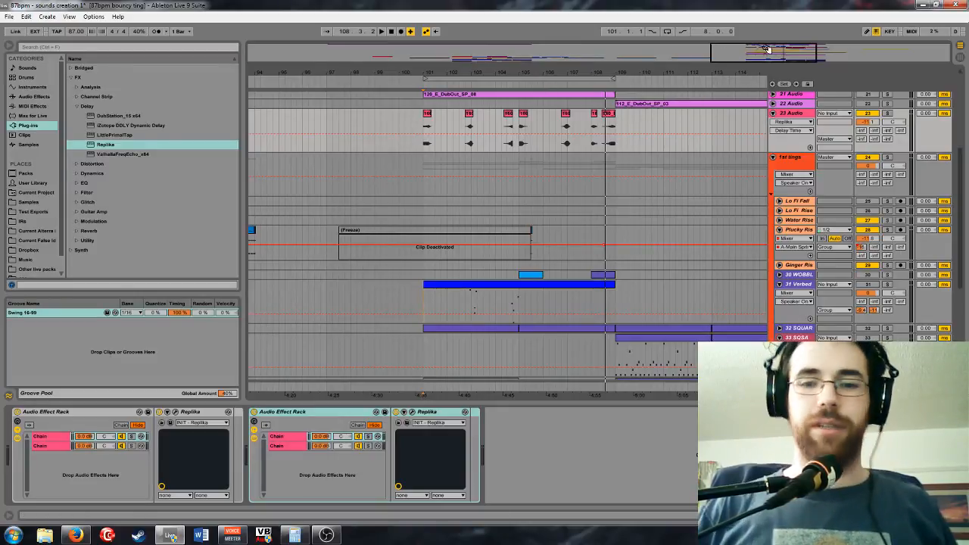
mouse_move(793, 49)
left_mouse_down()
mouse_move(808, 75)
mouse_move(788, 53)
left_mouse_up()
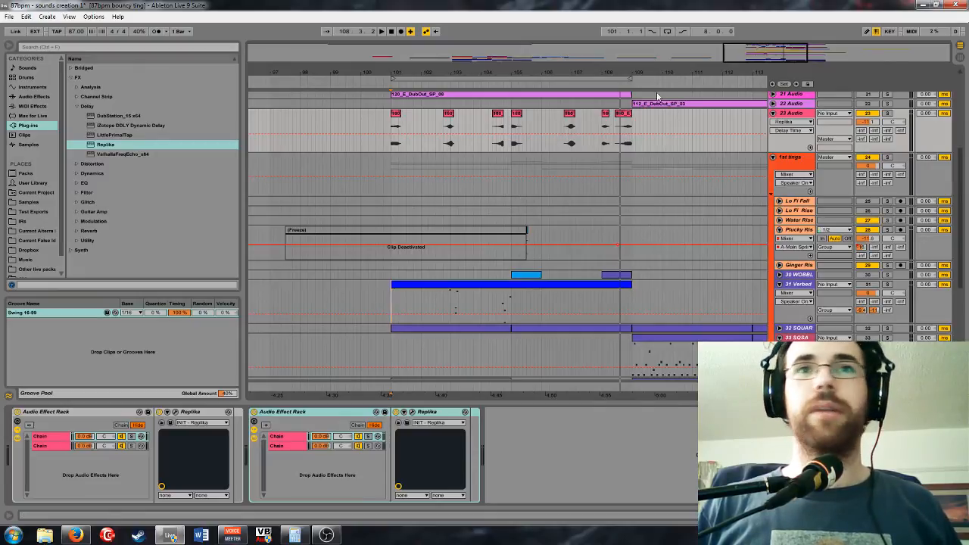
left_click_drag(721, 70, 625, 50)
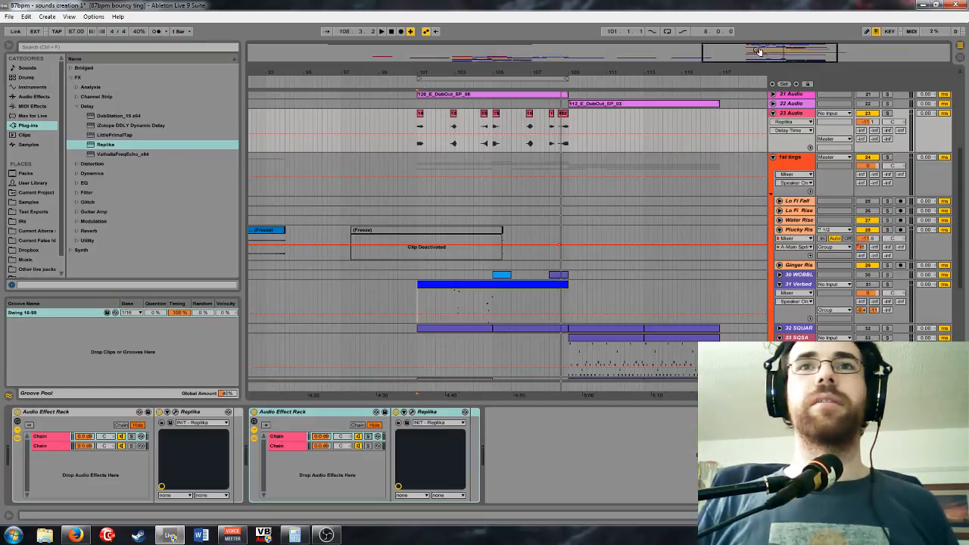
left_click_drag(759, 51, 744, 61)
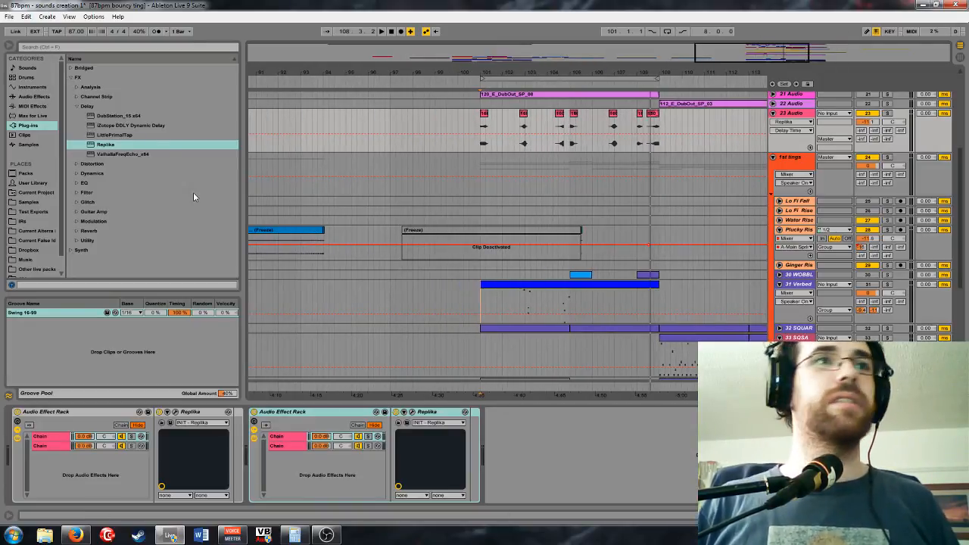
Add the Tremolator plug-in from the Dynamics folder after the second effect rack on 23 Audio
left_click(77, 106)
left_click(77, 125)
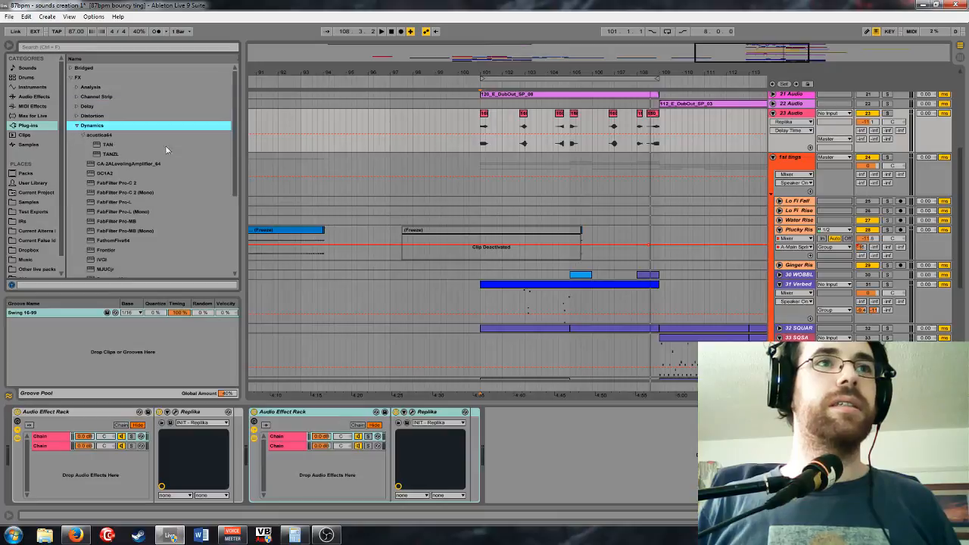
scroll(132, 180, "down", 2)
scroll(131, 183, "down", 3)
left_click_drag(109, 212, 230, 327)
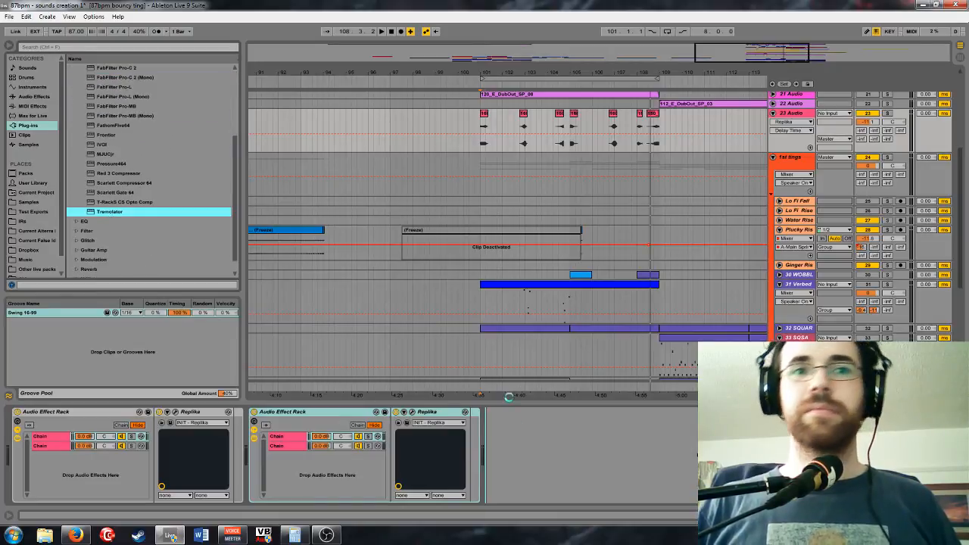
left_click_drag(660, 329, 394, 274)
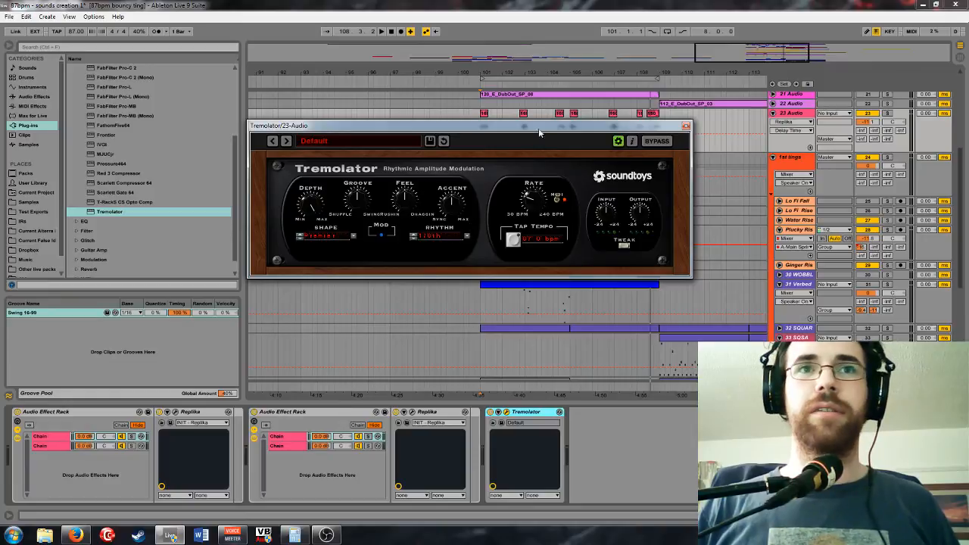
Play from bar 101, set the Tremolator rhythm to 1/16th notes and shift its Groove toward Swing
left_click_drag(540, 132, 547, 176)
key("space")
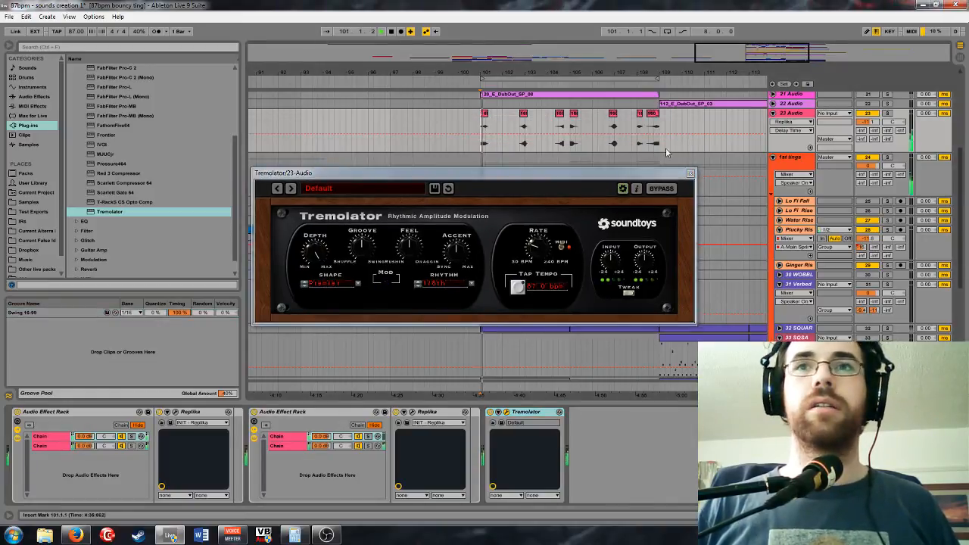
left_click(471, 284)
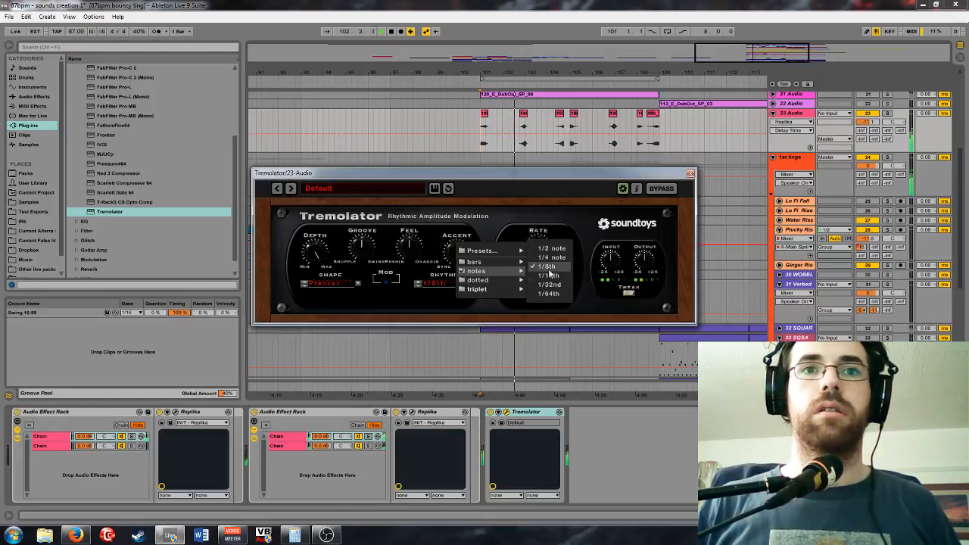
left_click(550, 293)
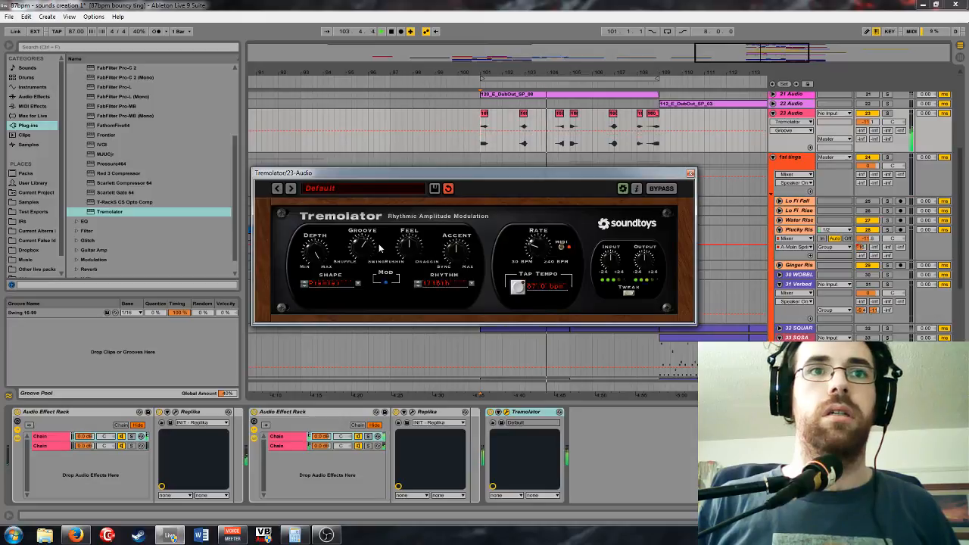
left_click_drag(369, 251, 369, 250)
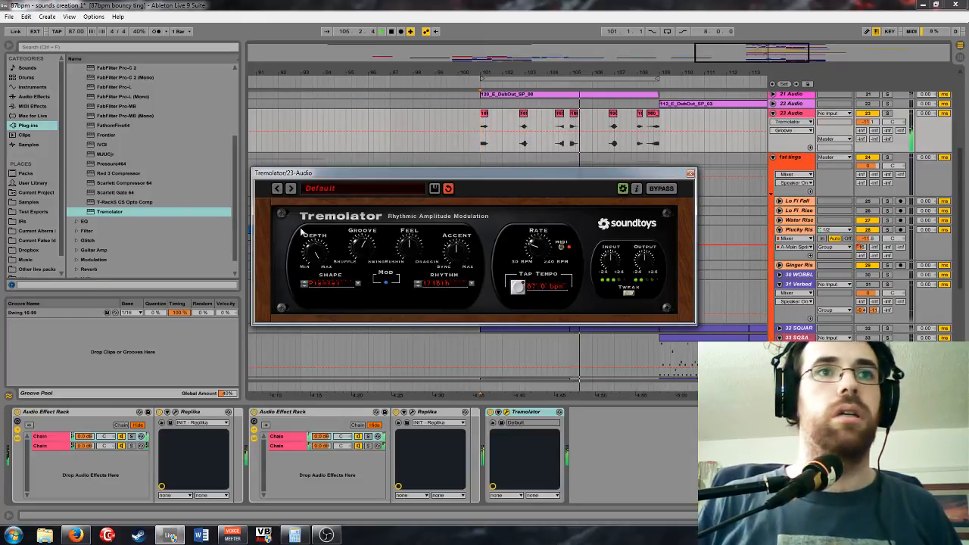
Turn on loop playback and lower the first chain of the second Audio Effect Rack to -6.0 dB
left_click(77, 260)
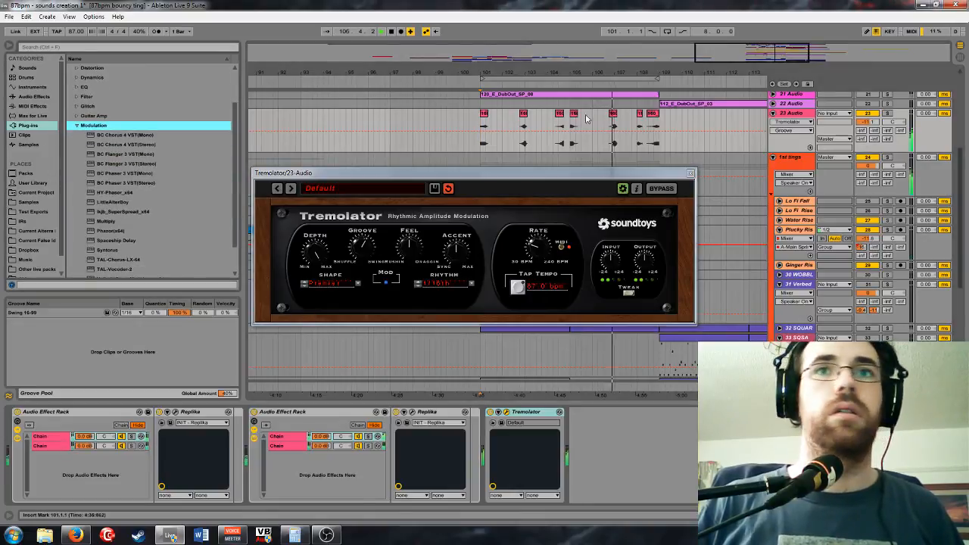
left_click(667, 32)
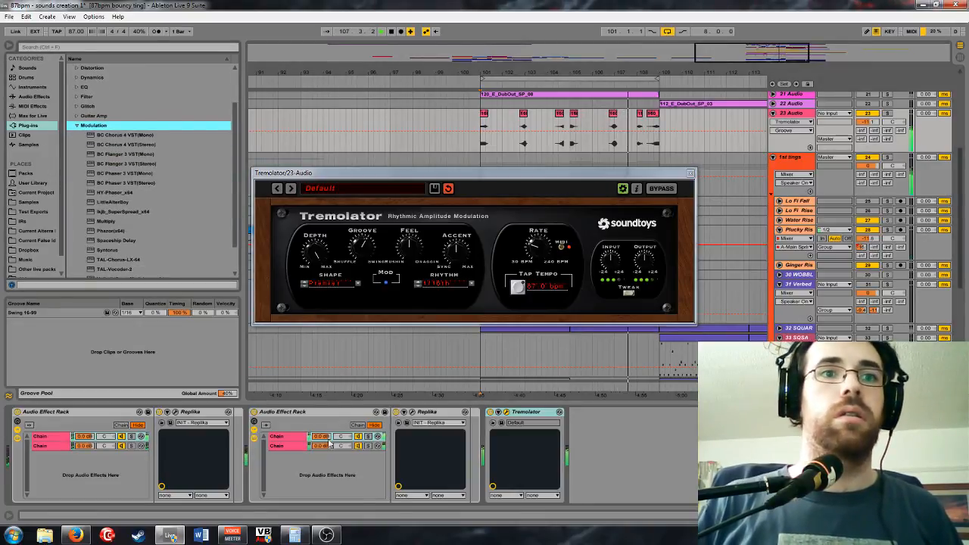
left_click_drag(324, 436, 324, 439)
key("Down")
key("Down")
key("Down")
key("Down")
key("Down")
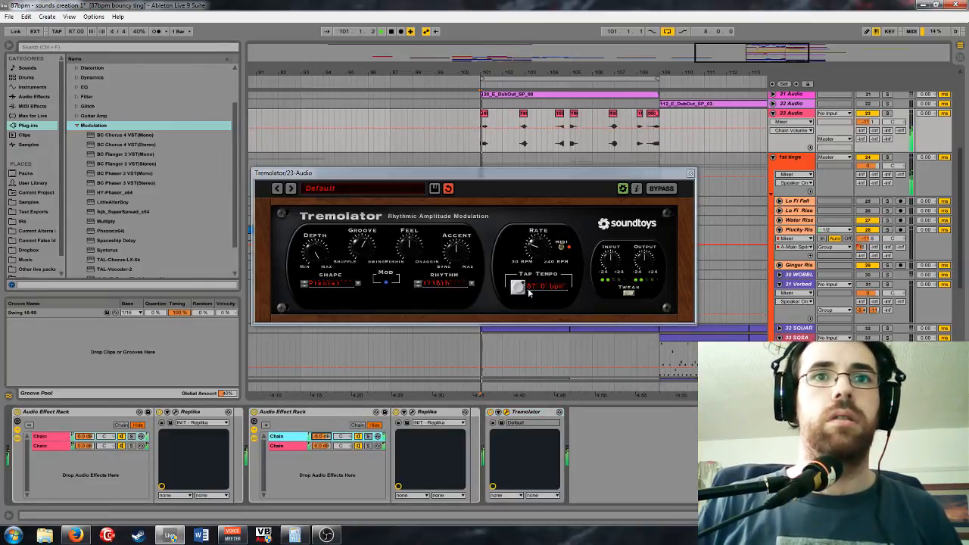
Adjust the Tremolator's Feel, show its tweak section and set the modulation shape to RampDown
left_click_drag(402, 251, 405, 245)
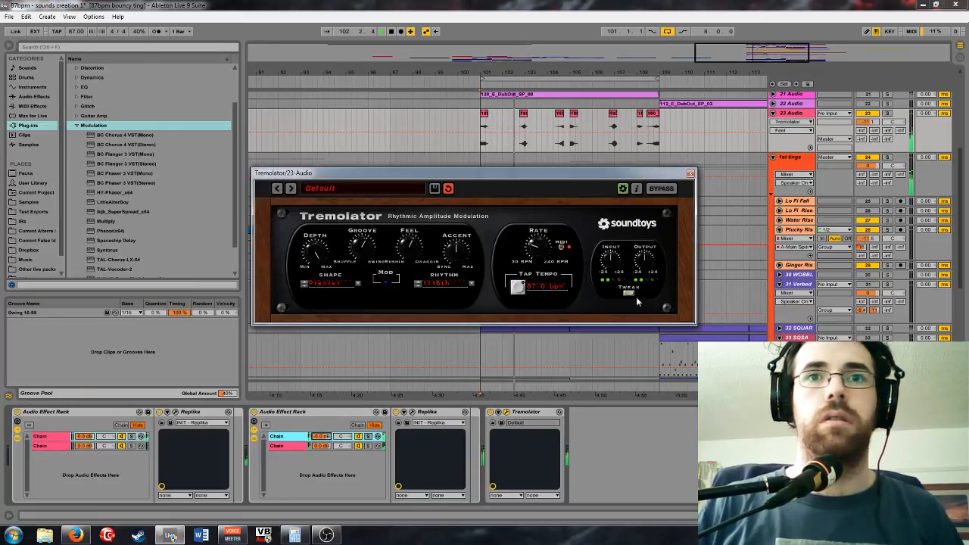
left_click(385, 279)
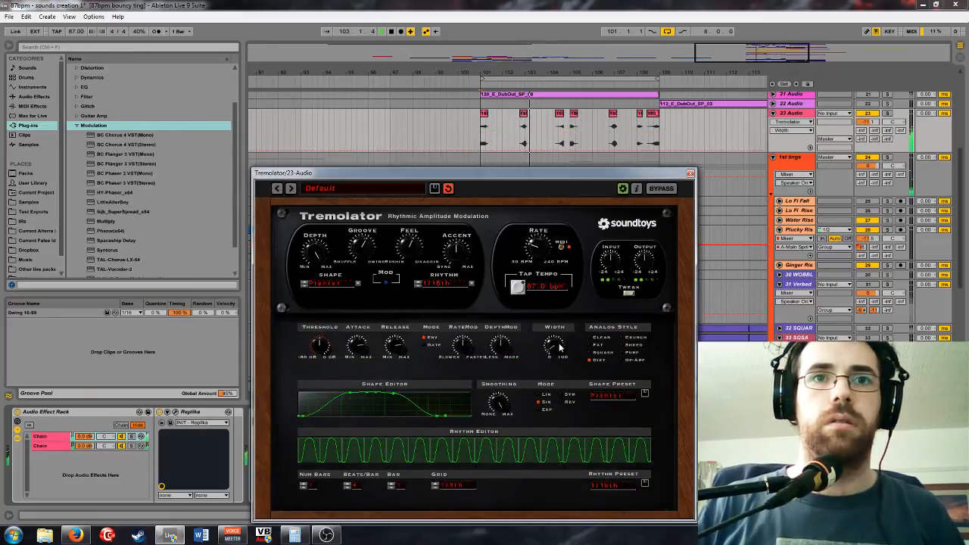
left_click(355, 286)
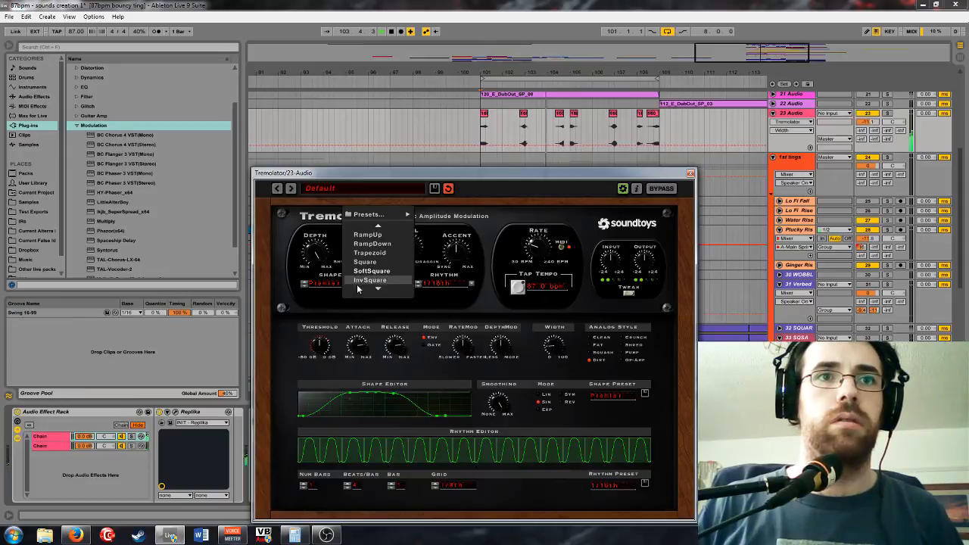
left_click(379, 243)
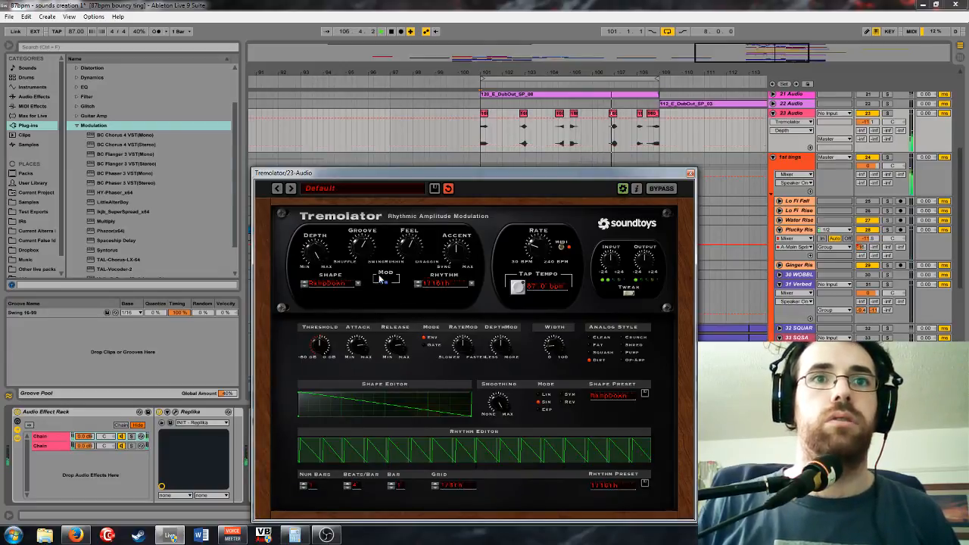
Step through slower Tremolator rhythms up to the 1/4 note and settle on 1/8th
left_click(418, 285)
left_click(419, 286)
left_click(419, 285)
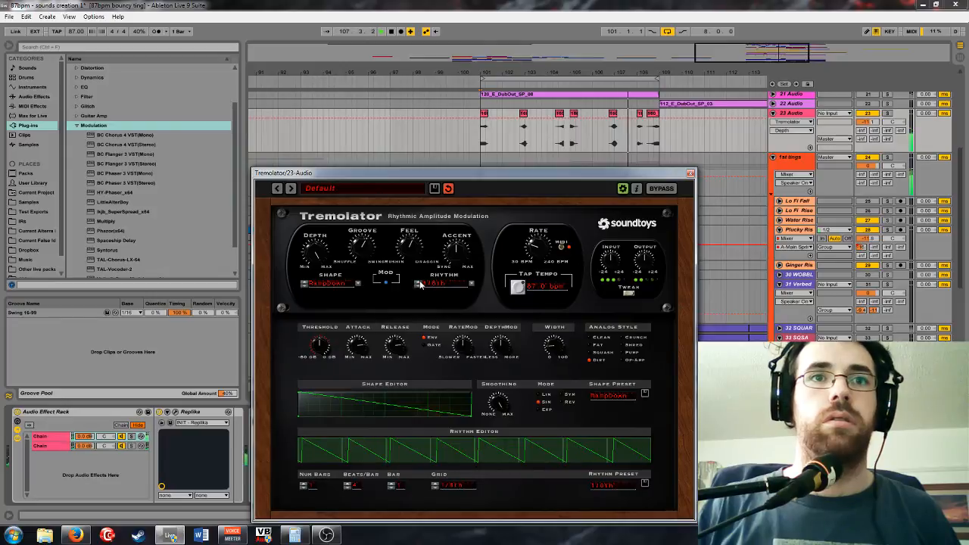
left_click(419, 286)
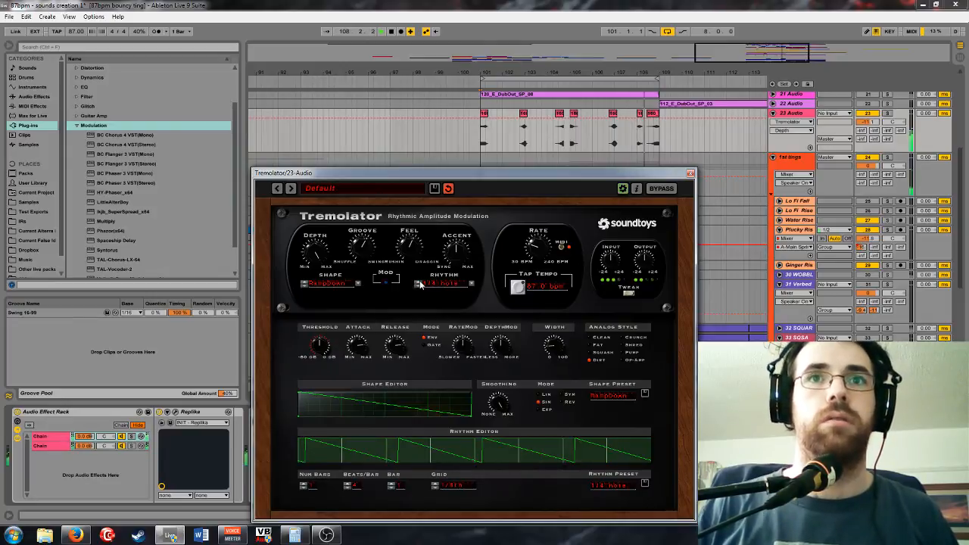
left_click(418, 285)
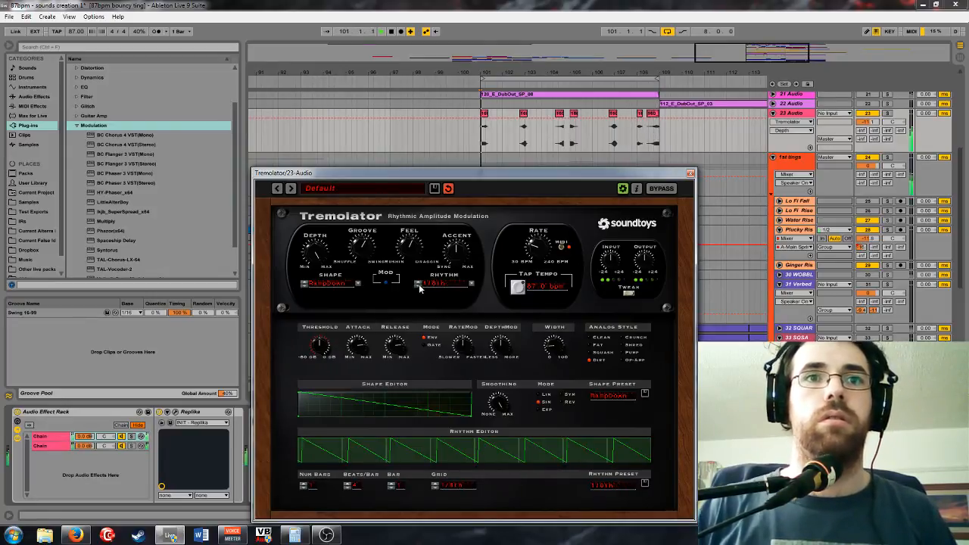
Adjust the Tremolator's Groove and Accent, and close its window
left_click(364, 254)
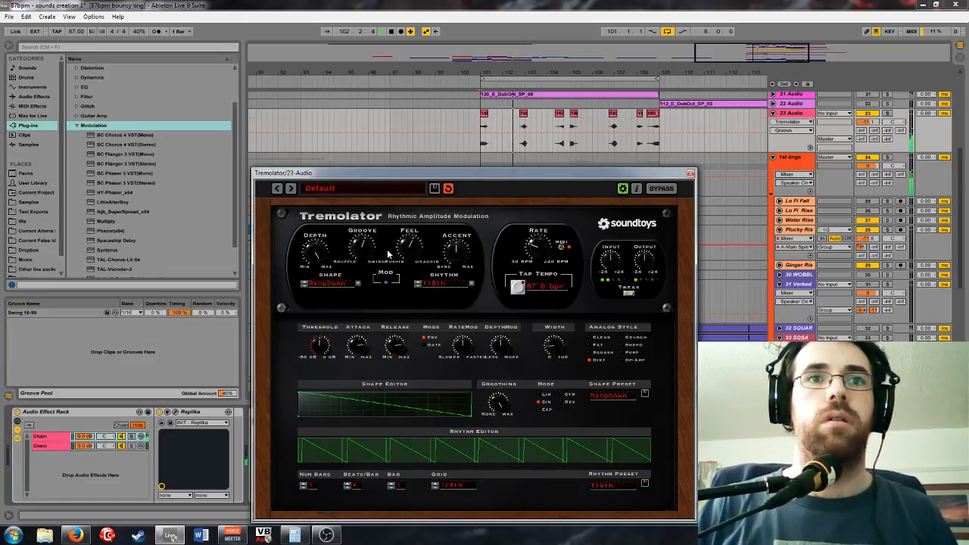
left_click_drag(452, 259, 443, 272)
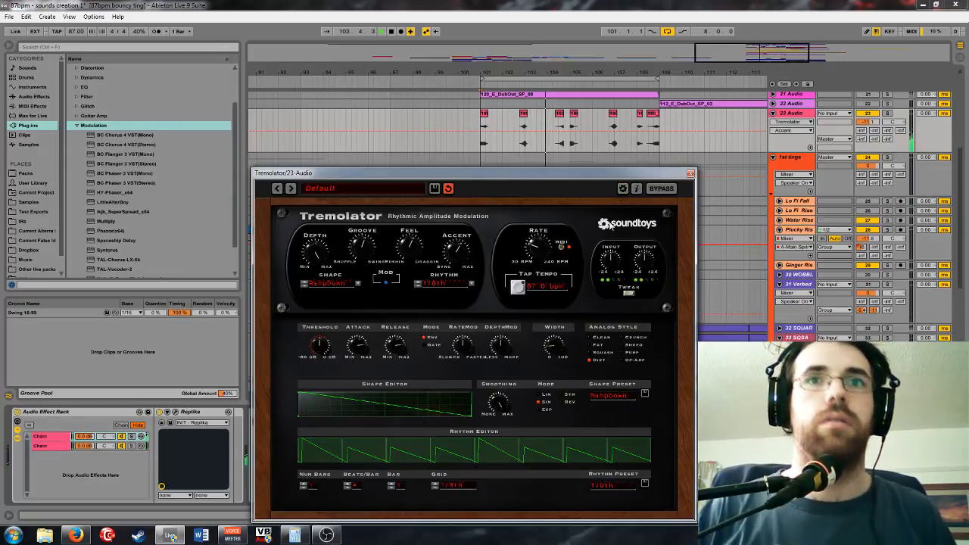
left_click(690, 173)
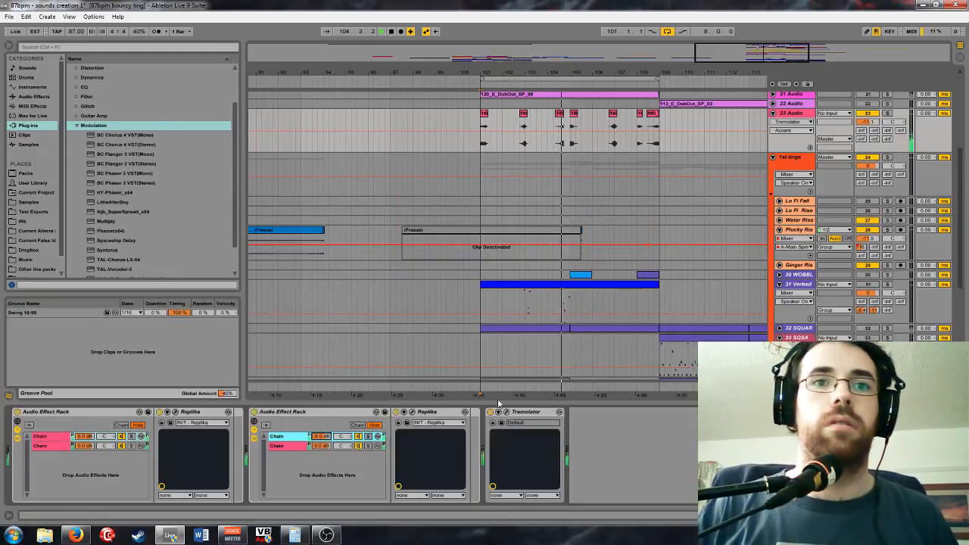
Group the Tremolator into an Audio Effect Rack and add a second, empty chain at -16.2 dB
right_click(528, 412)
left_click(538, 464)
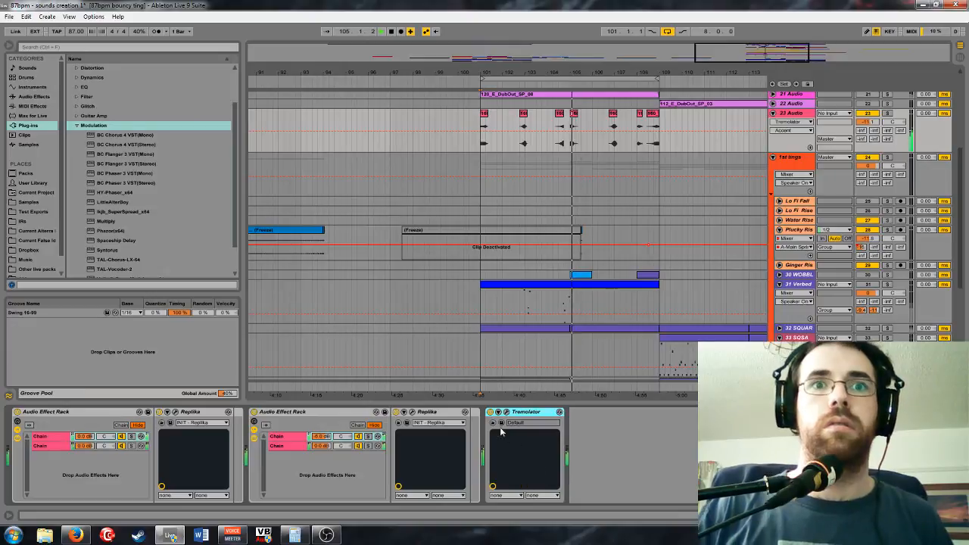
key("ctrl+g")
right_click(515, 435)
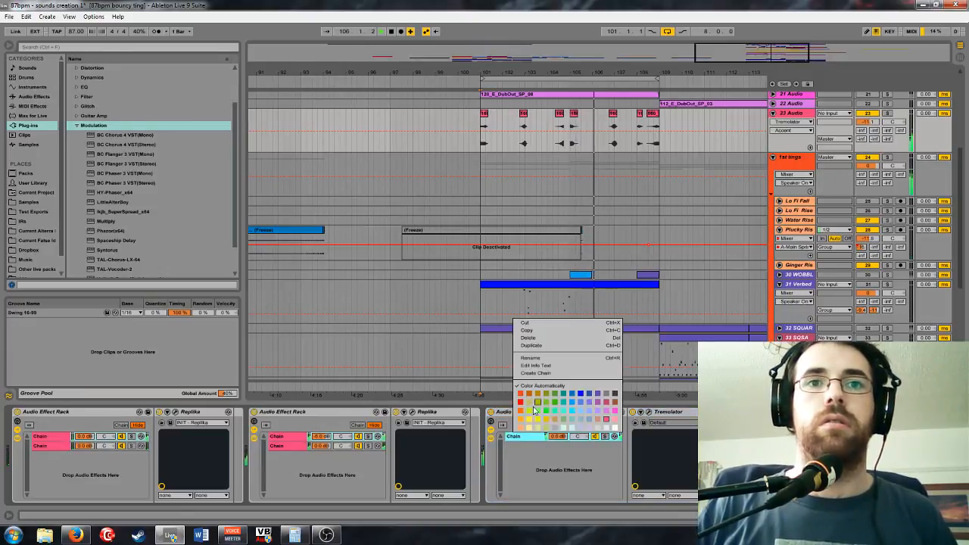
left_click(540, 375)
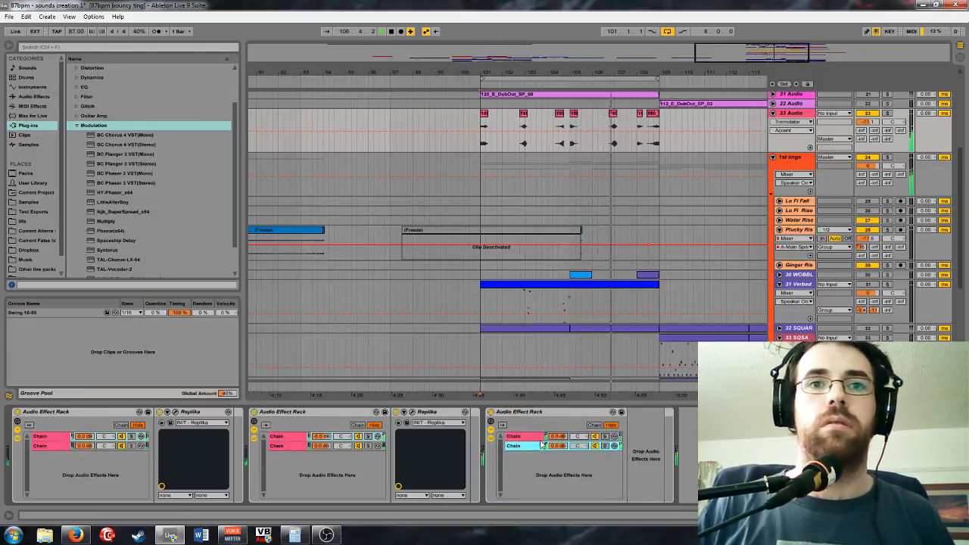
left_click_drag(557, 446, 558, 485)
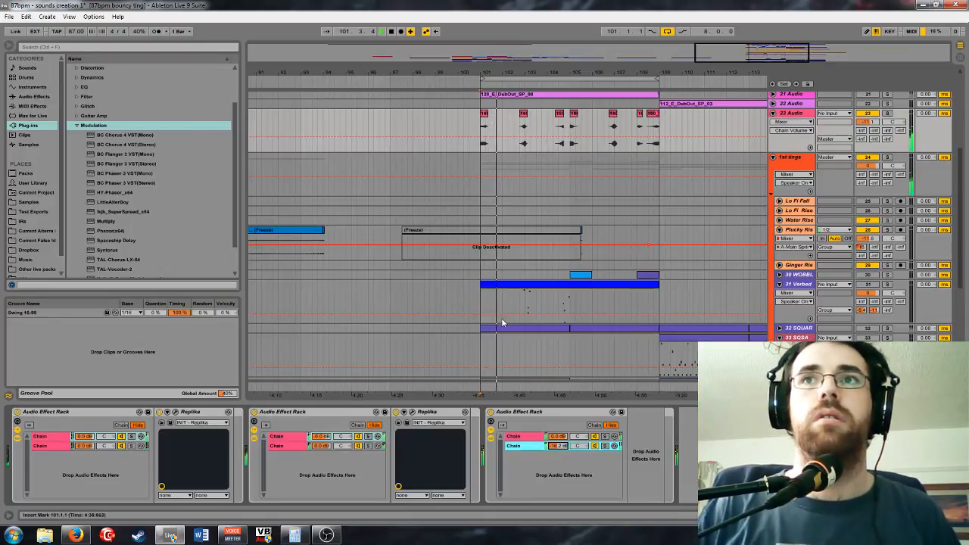
Add FabFilter Pro-Q 2 from the EQ plug-in folder to the end of the 23 Audio effect chain
left_click(793, 113)
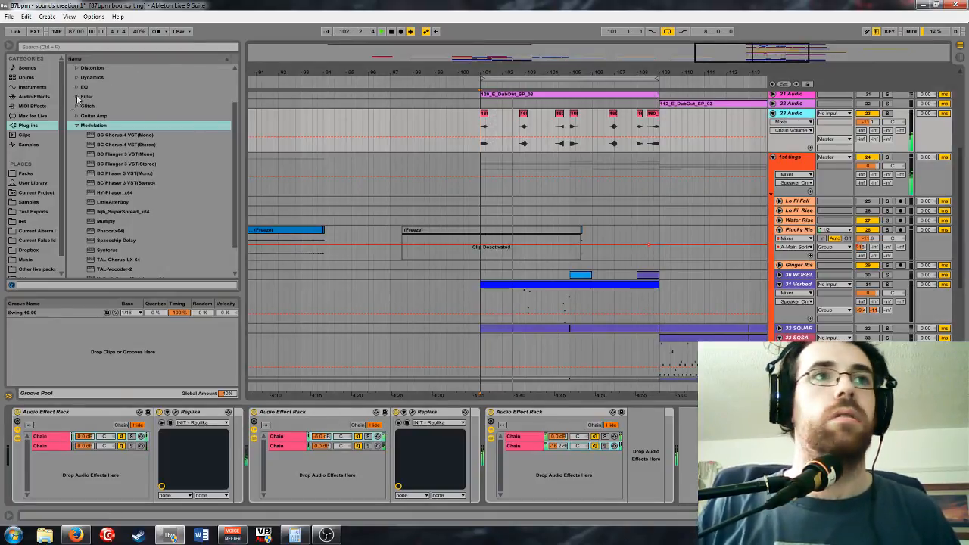
left_click(77, 125)
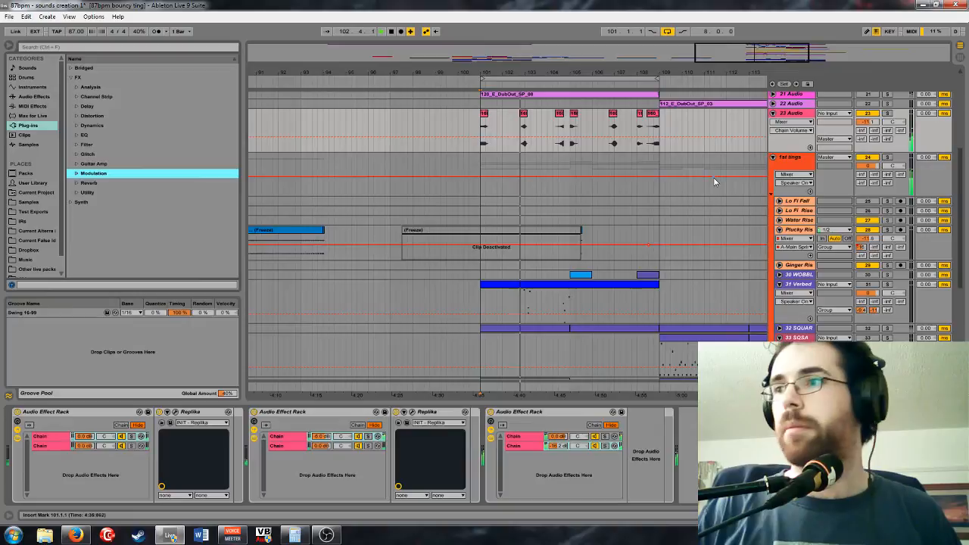
left_click(801, 115)
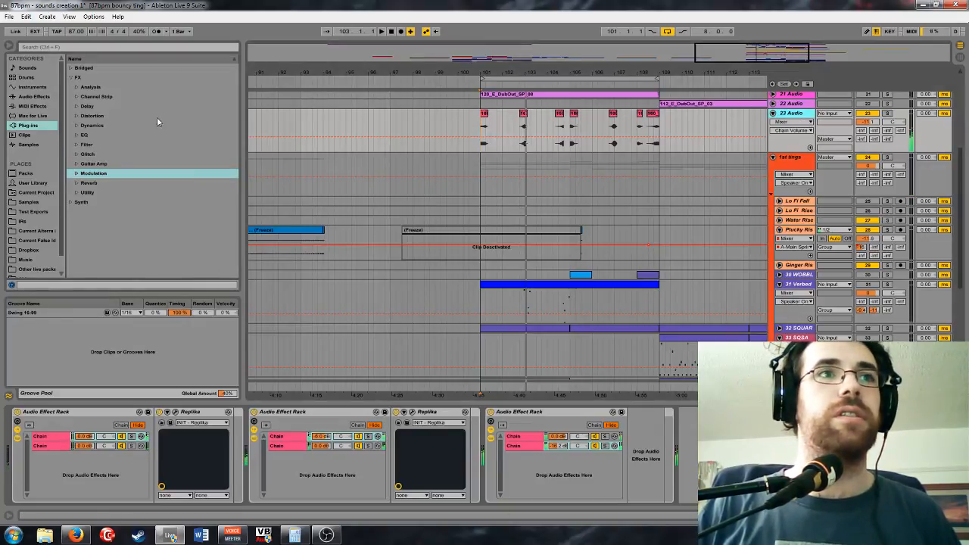
left_click(77, 136)
double_click(115, 163)
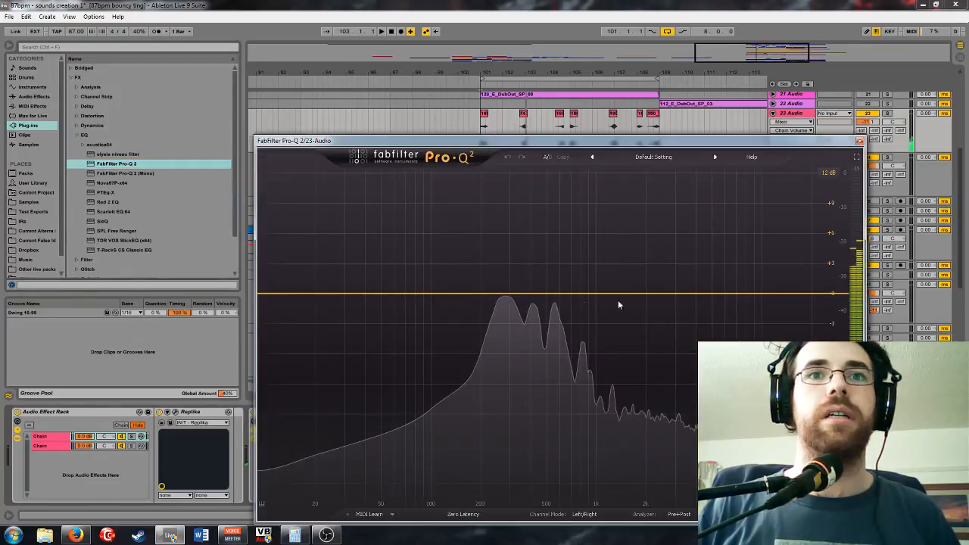
Add a Low Shelf of about -8.8 dB at about 329 Hz in Pro-Q 2 and set the 23 Audio volume to -8.1 dB
left_click(514, 294)
left_click(424, 459)
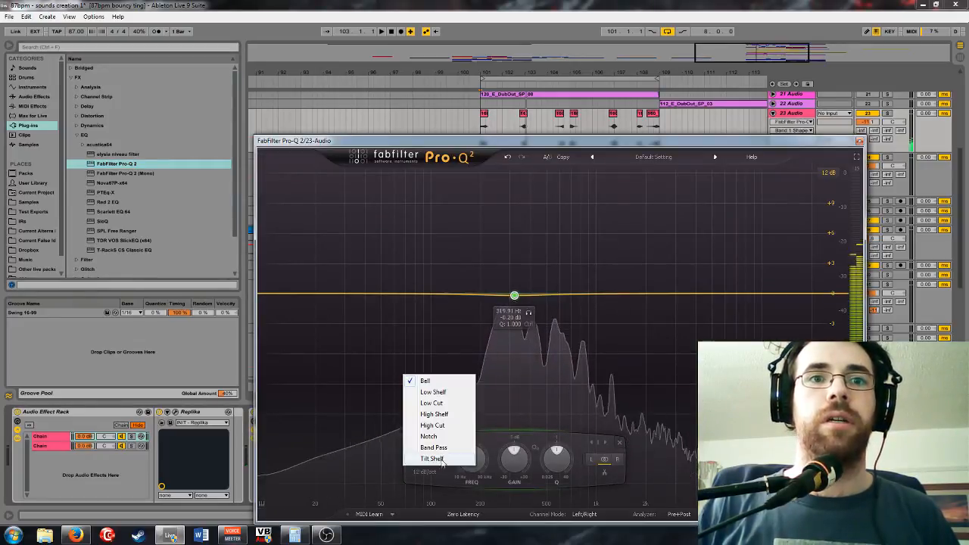
left_click(413, 402)
left_click_drag(514, 294, 519, 384)
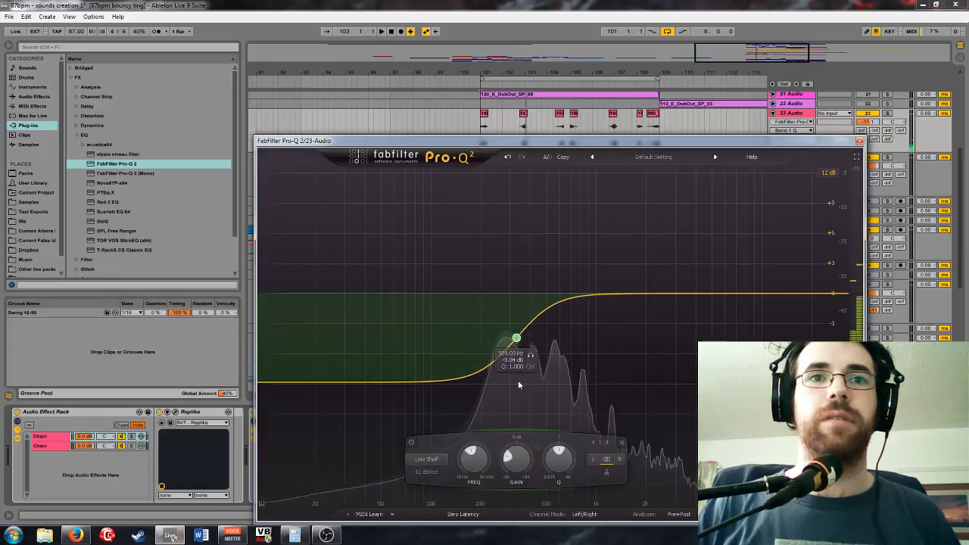
key("space")
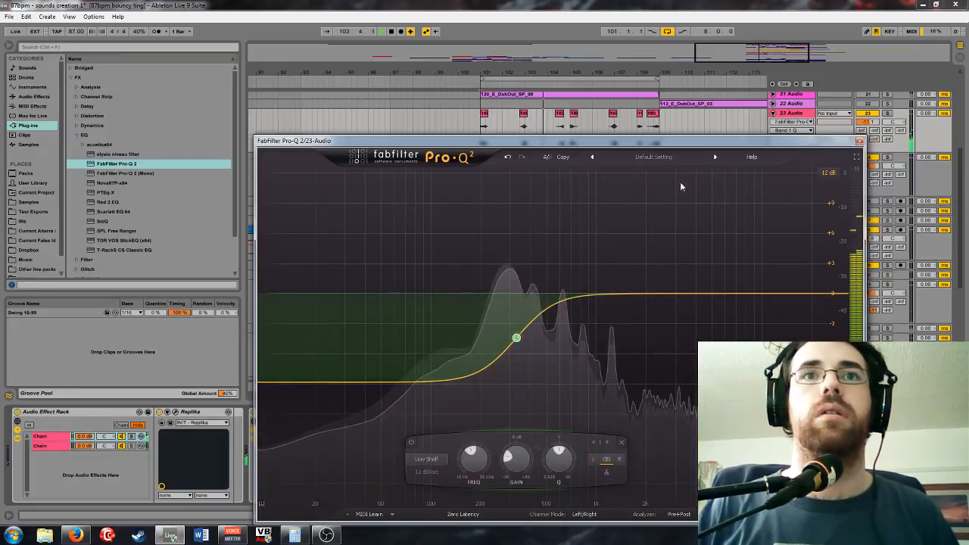
left_click(860, 141)
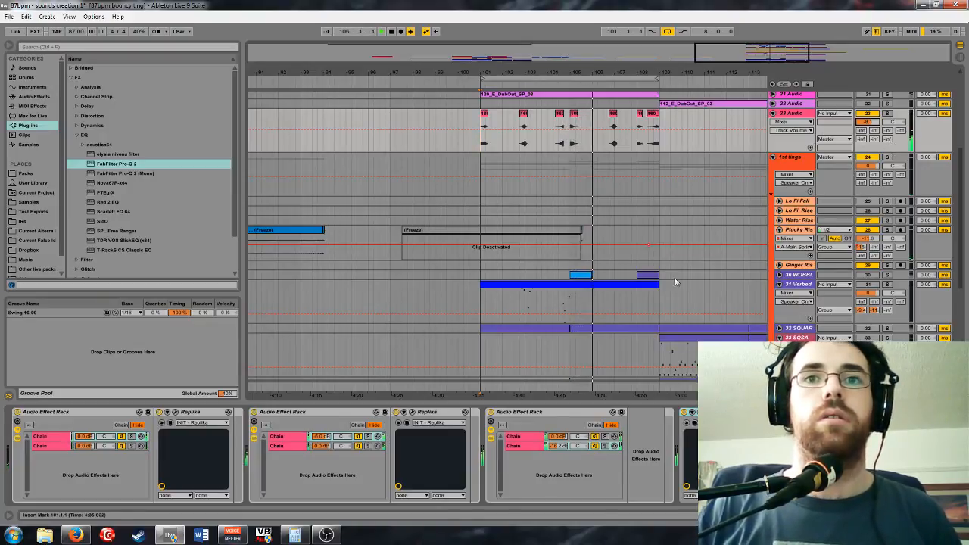
Activate the 32 SQUAR track in the 1st tings group, reselect 23 Audio and stop playback
scroll(712, 270, "down", 2)
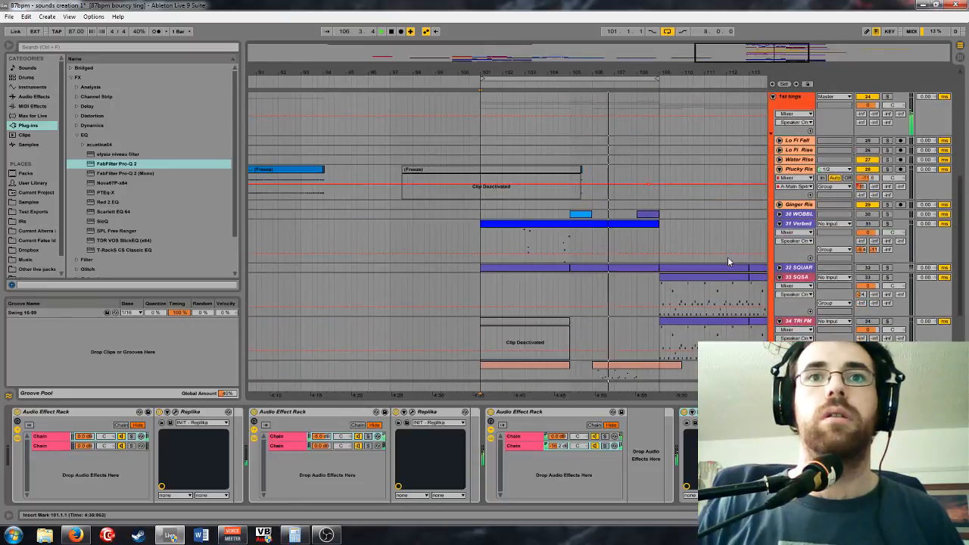
scroll(757, 254, "down", 2)
scroll(763, 253, "up", 2)
left_click(867, 268)
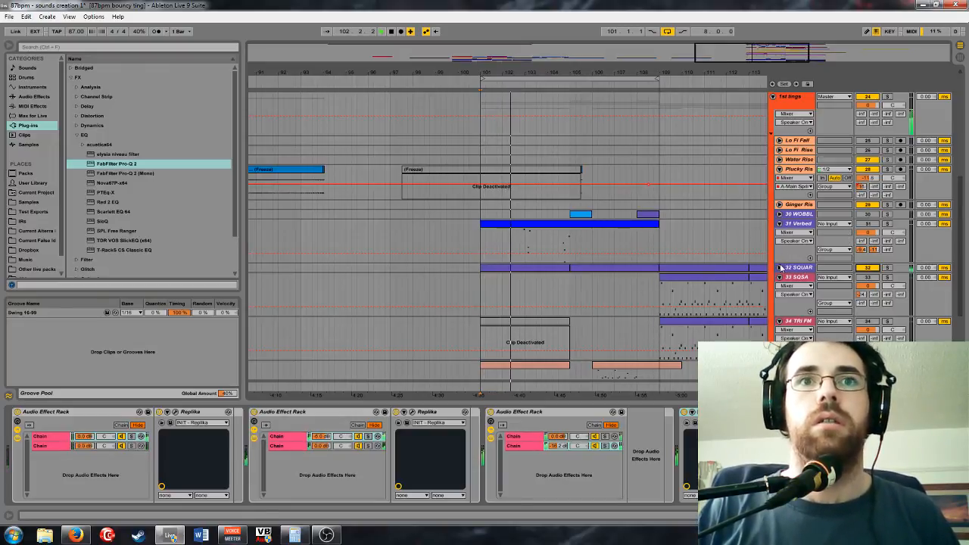
scroll(675, 218, "up", 3)
scroll(676, 218, "up", 1)
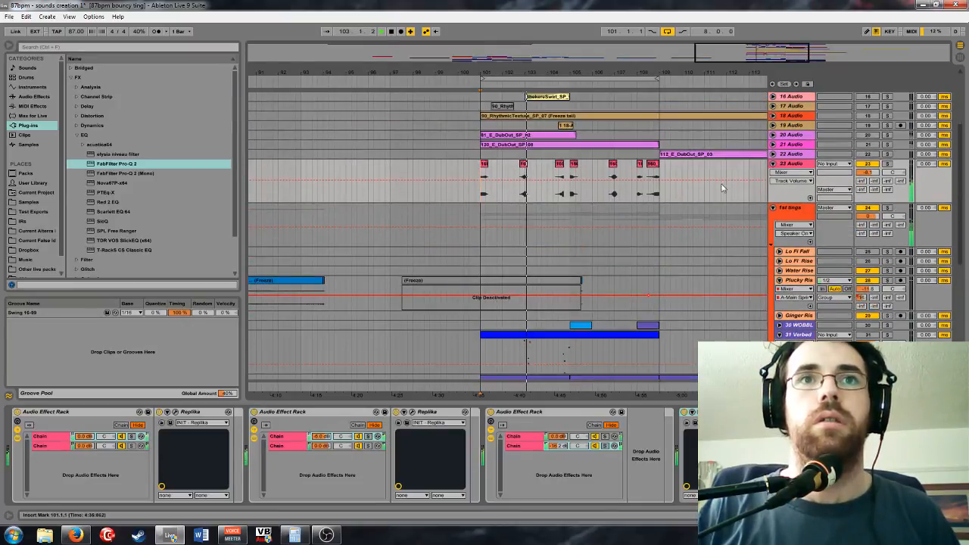
left_click(794, 167)
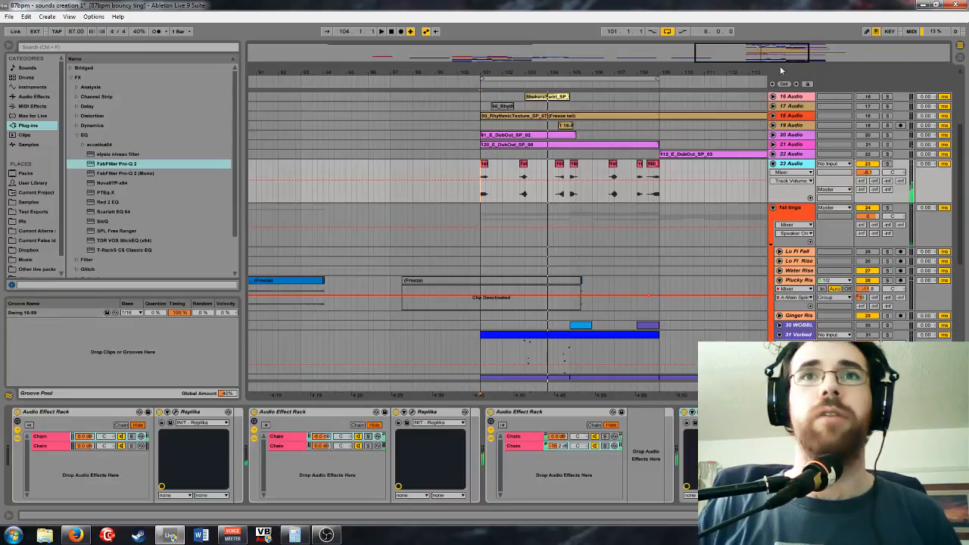
left_click_drag(781, 70, 766, 43)
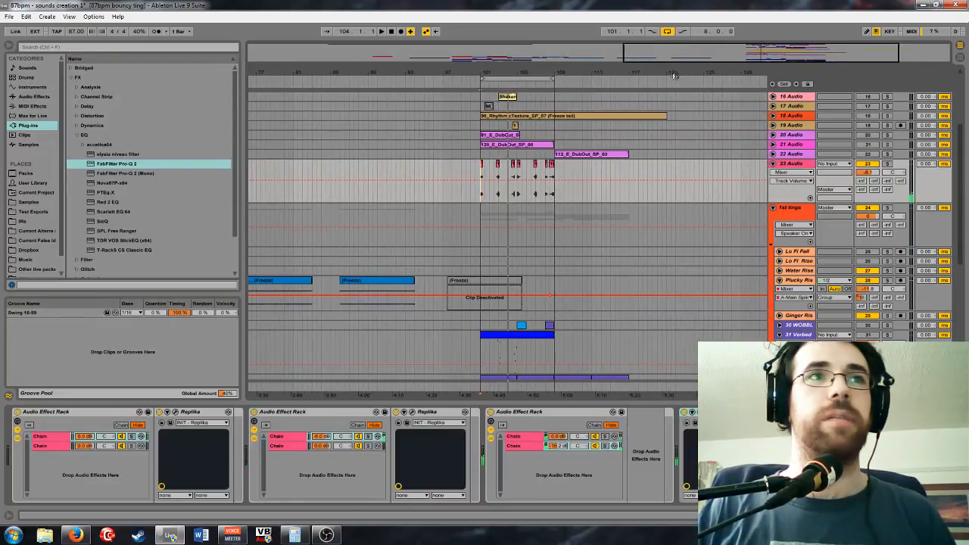
left_click_drag(799, 58, 772, 53)
scroll(748, 204, "down", 10)
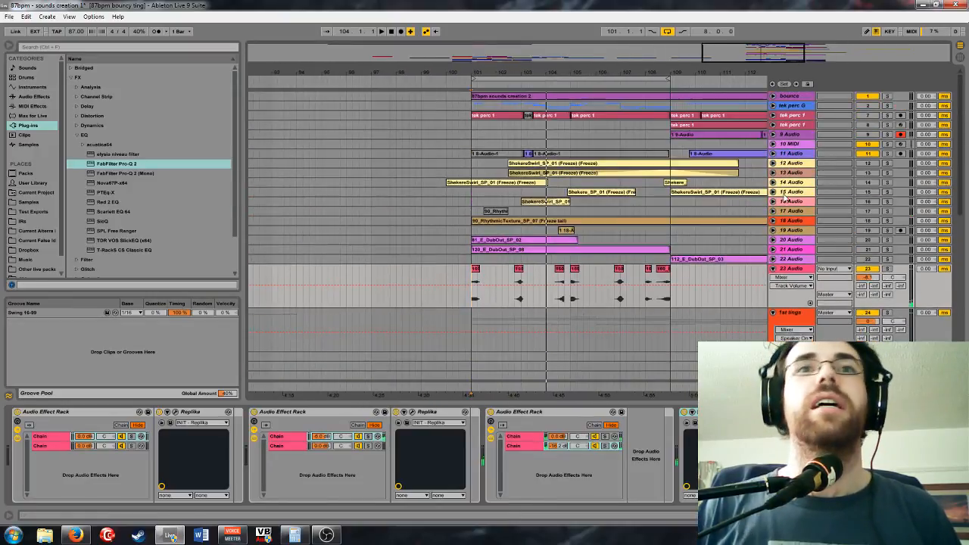
Fold all unfolded tracks, including 23 Audio and the 1st tings group, into a compact overview of the whole arrangement
scroll(757, 154, "up", 4)
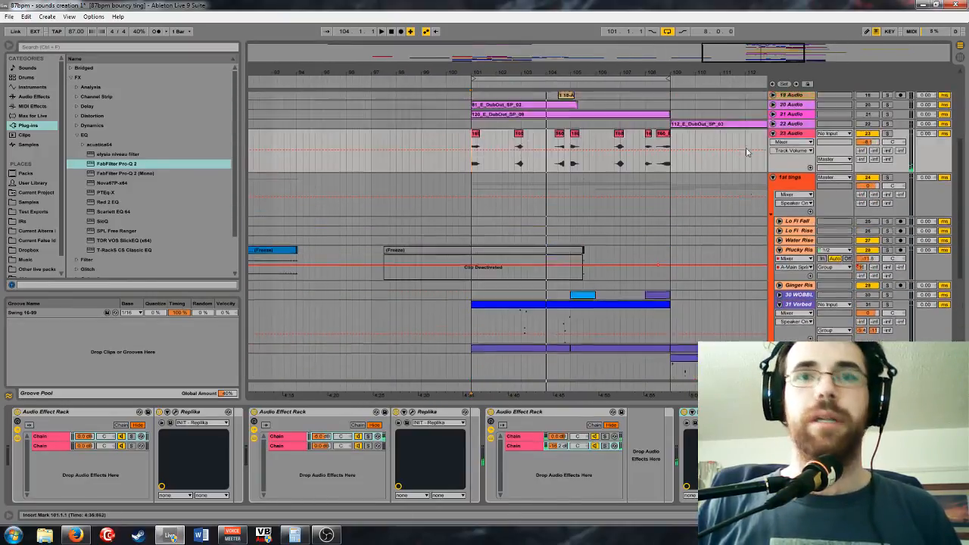
left_click_drag(780, 61, 725, 66)
scroll(564, 268, "down", 2)
scroll(564, 268, "down", 3)
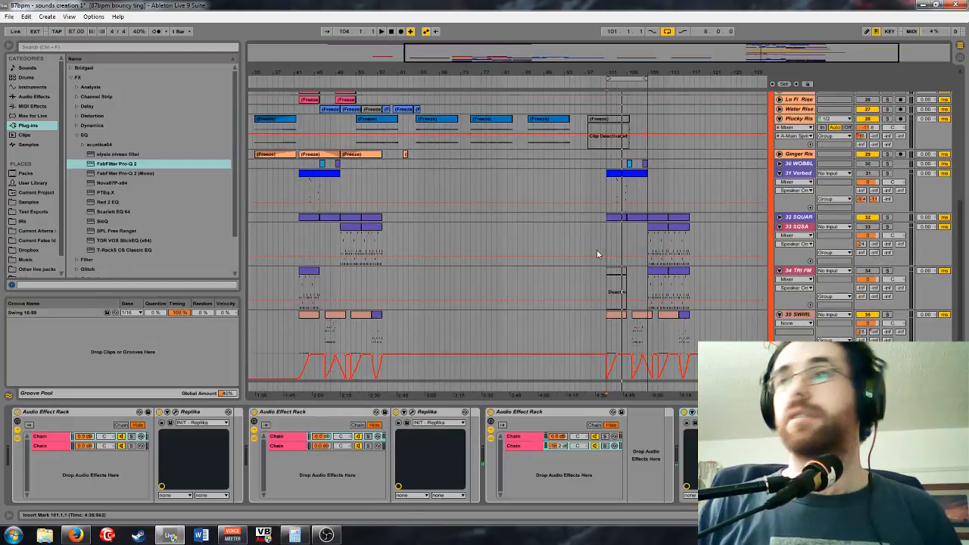
scroll(719, 216, "up", 12)
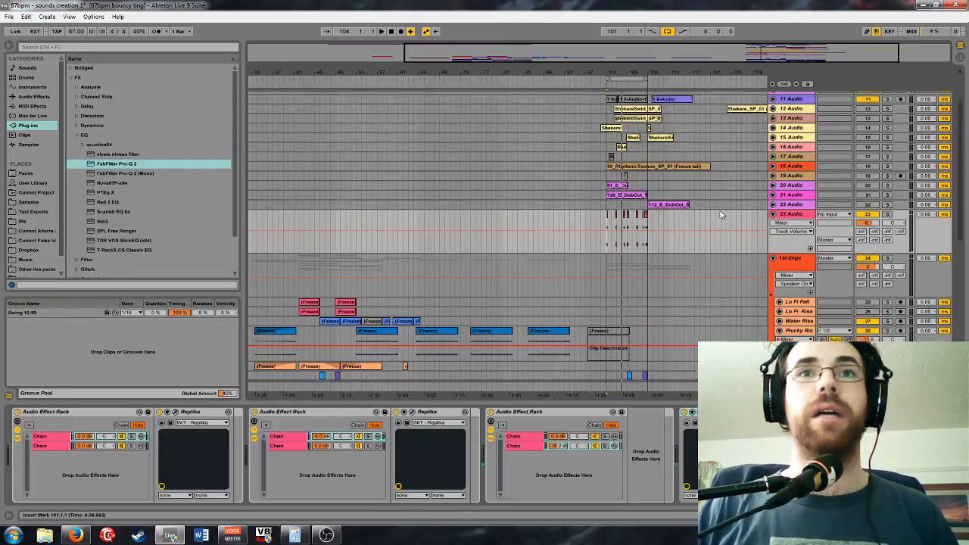
left_click_drag(559, 73, 614, 65)
scroll(716, 262, "down", 4)
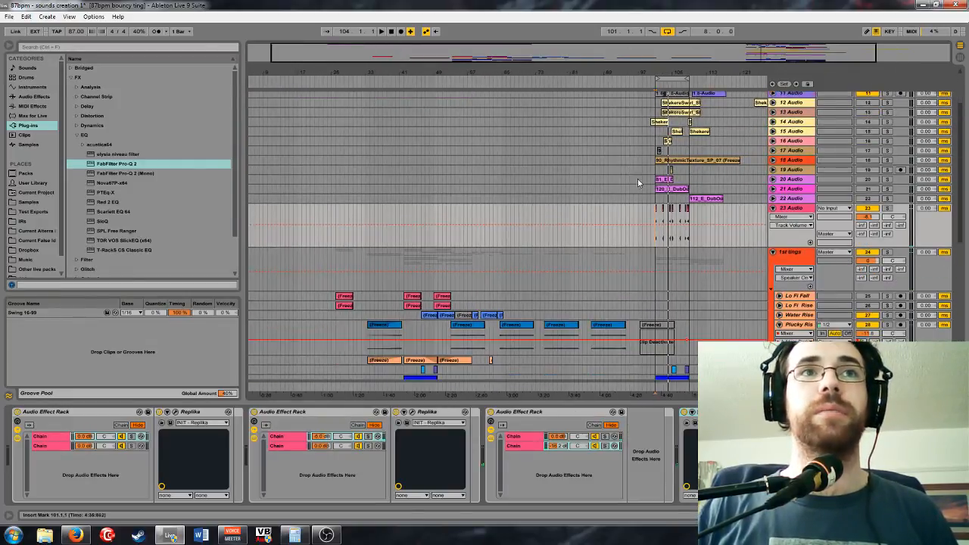
scroll(716, 262, "up", 1)
left_click(773, 178, "alt")
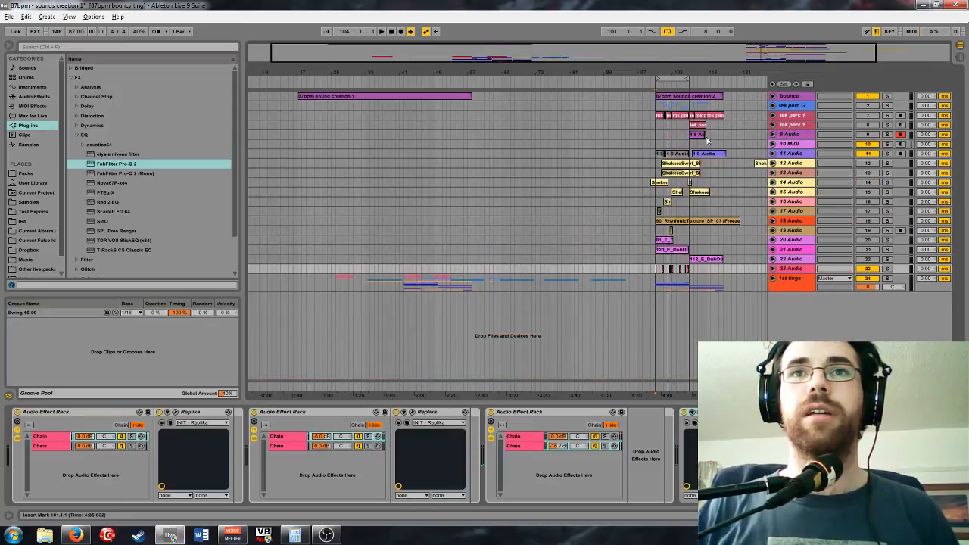
left_click_drag(740, 62, 740, 50)
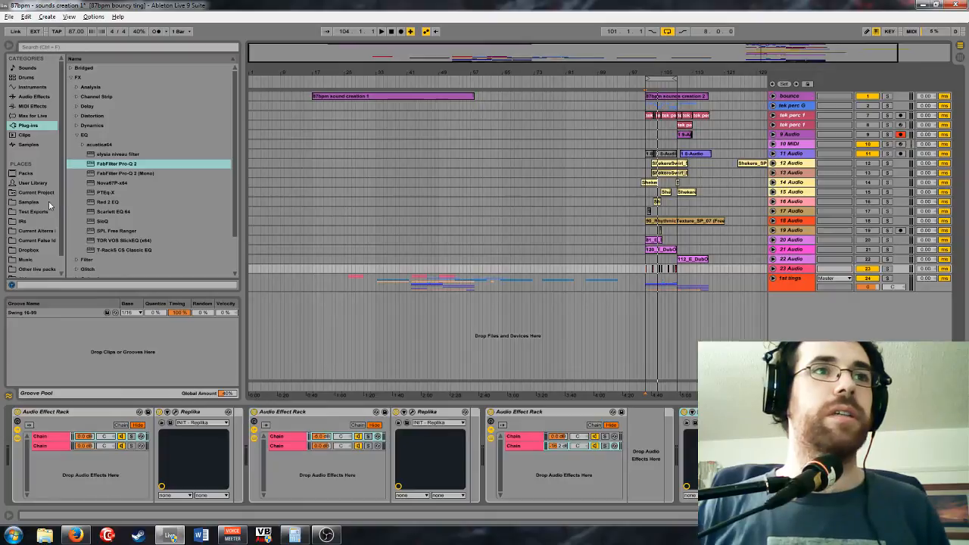
Add Skankin grubs - fx creation.wav from the Skankin grubs Project in EP For uni to a new audio track at bar 15
scroll(60, 205, "down", 1)
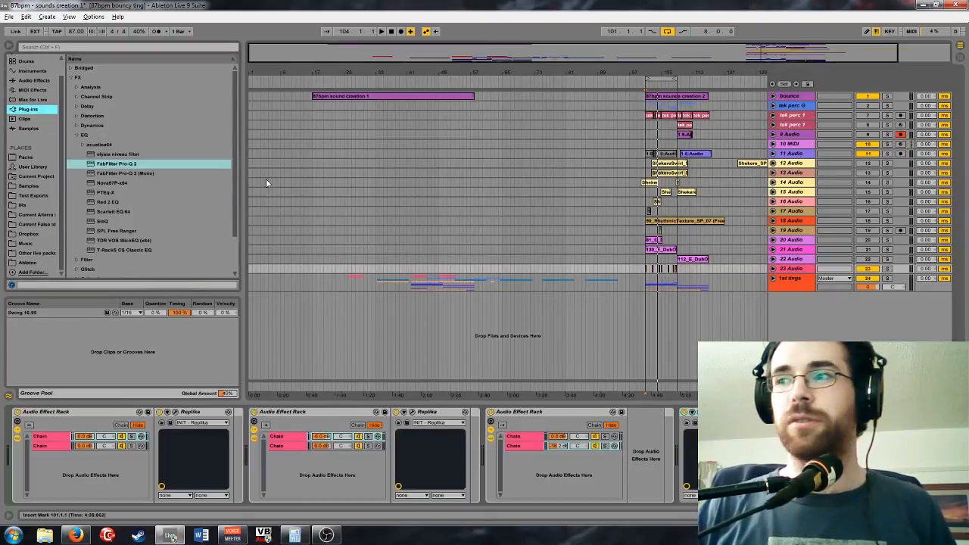
left_click(48, 227)
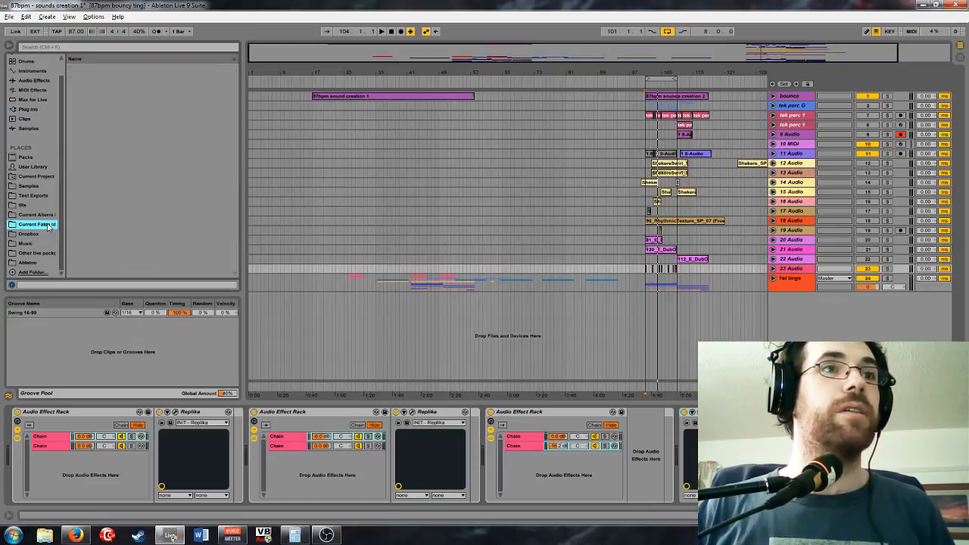
left_click(72, 107)
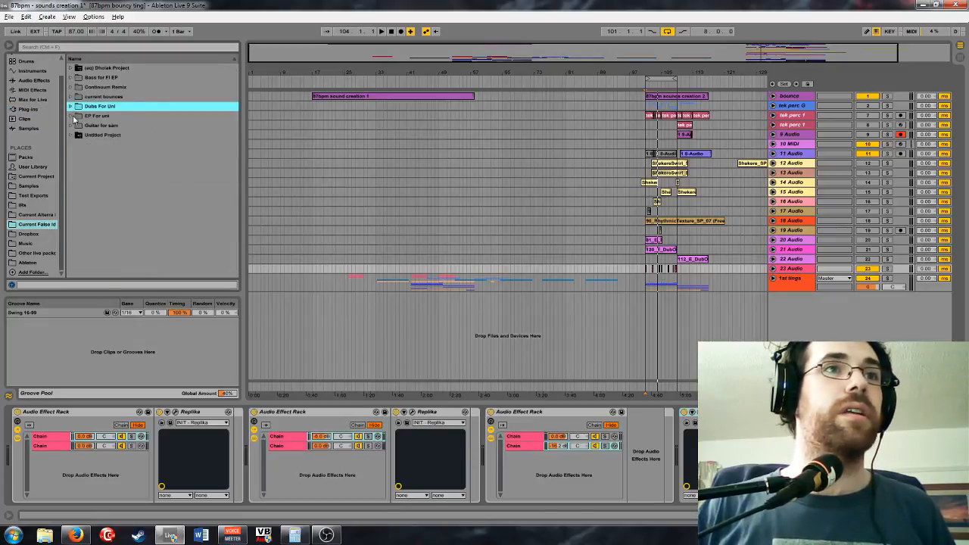
left_click(72, 116)
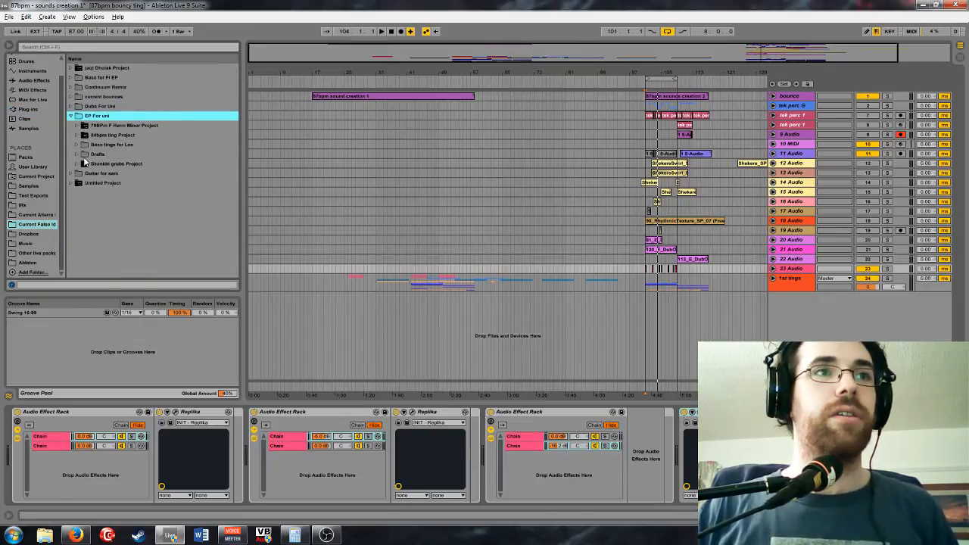
left_click(84, 163)
scroll(196, 194, "down", 1)
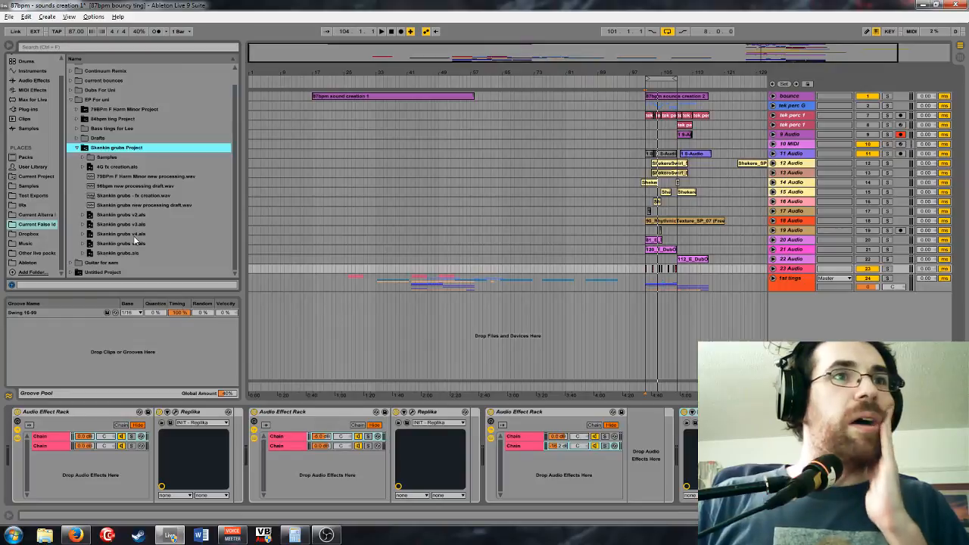
left_click(152, 197)
mouse_move(136, 199)
left_mouse_down()
mouse_move(325, 304)
mouse_move(305, 308)
mouse_move(318, 308)
left_mouse_up()
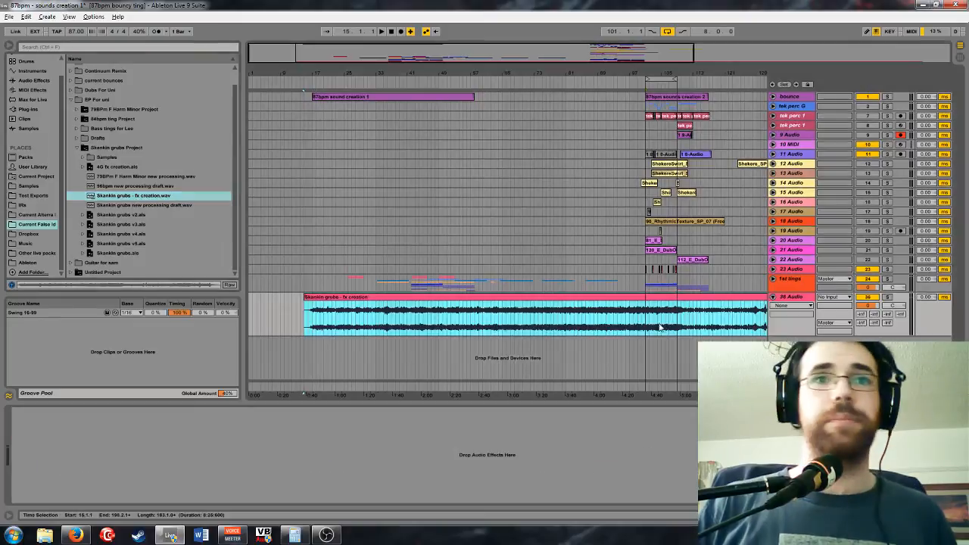
Turn off arrangement looping and solo the 36 Audio track that holds the Skankin grubs clip
left_click_drag(666, 74, 728, 42)
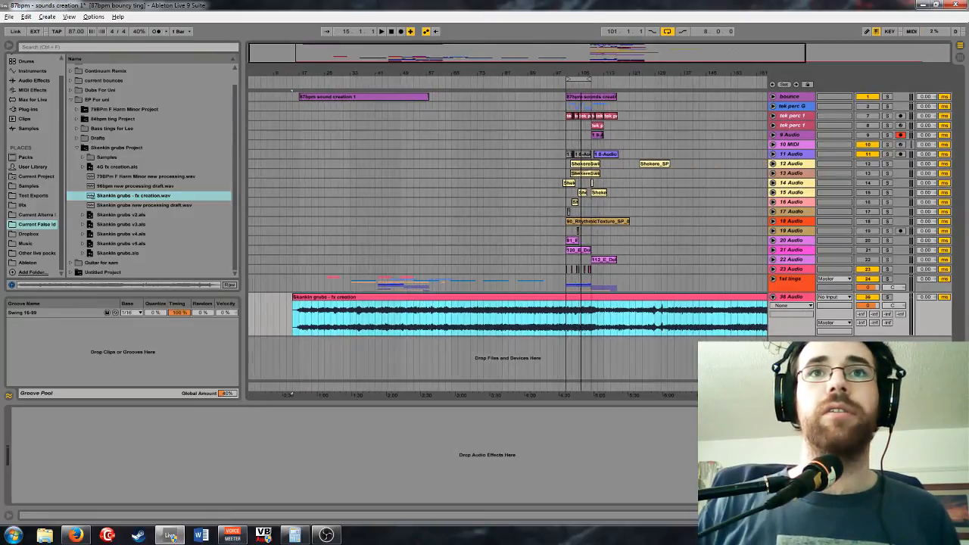
left_click(668, 33)
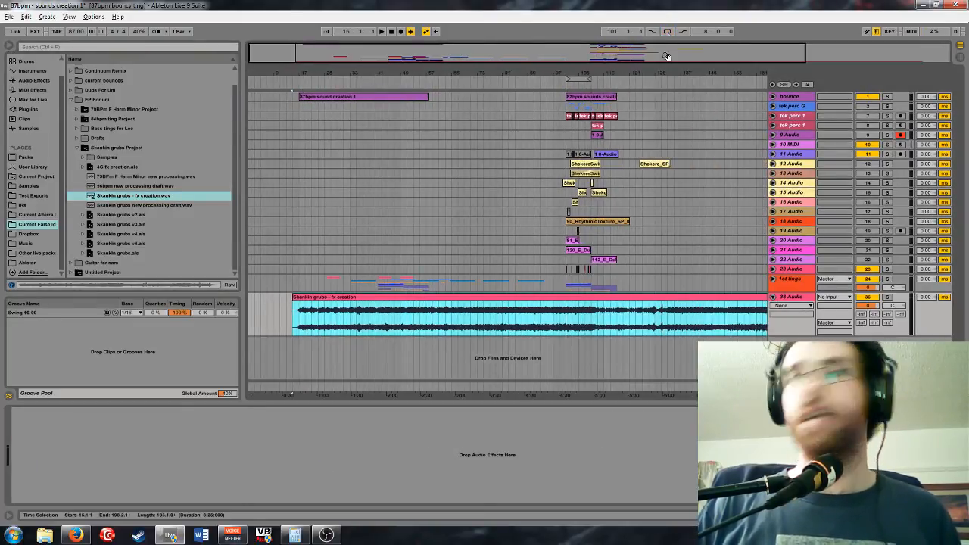
left_click_drag(709, 75, 690, 63)
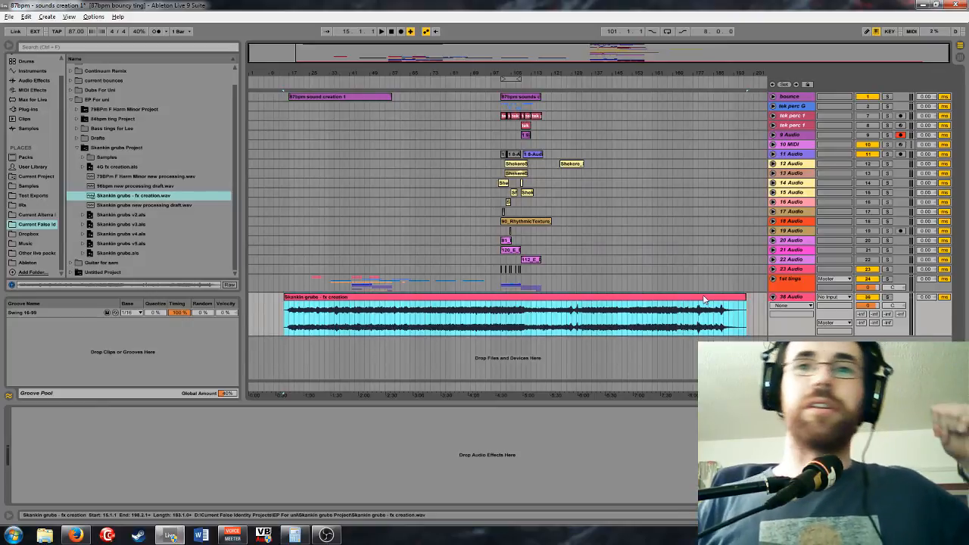
left_click(888, 297)
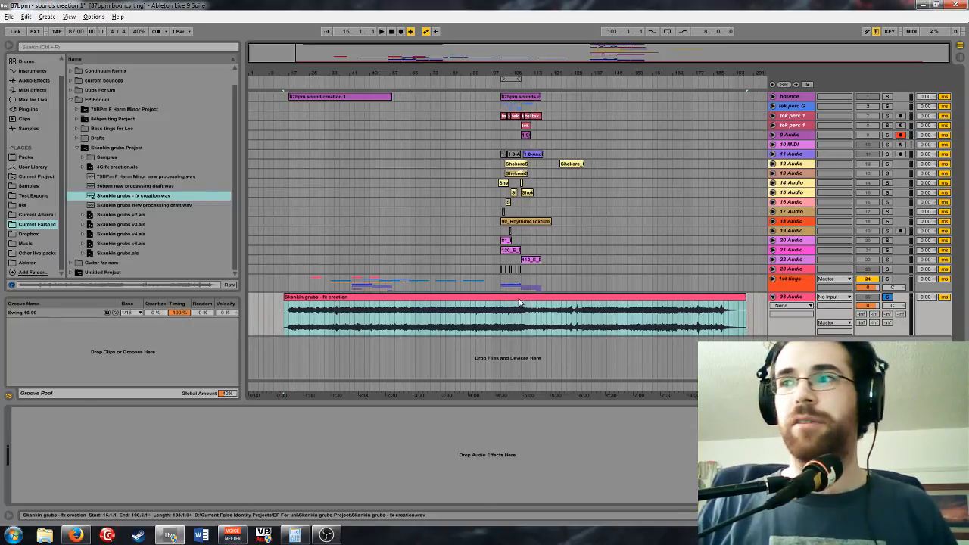
left_click(542, 296)
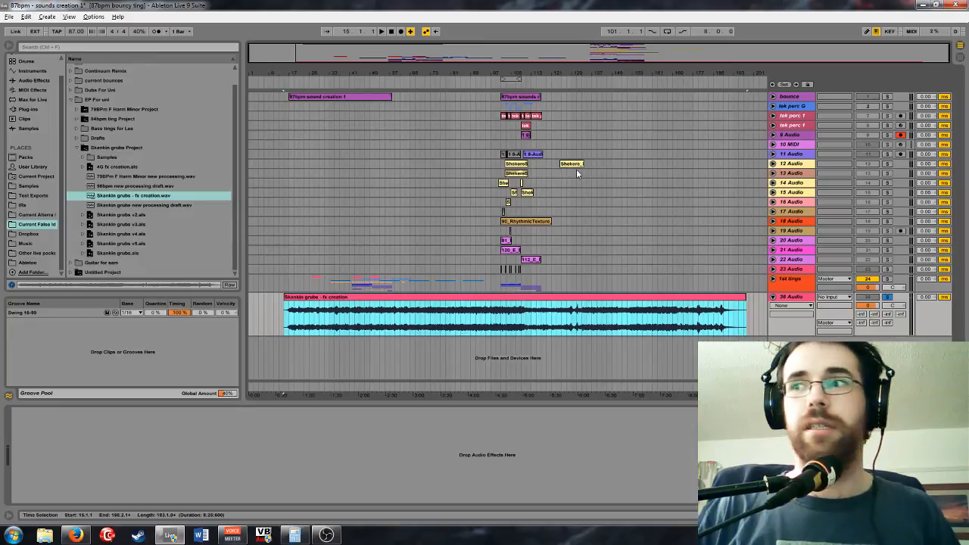
Play the soloed Skankin grubs clip from bar 15 and save the Live Set before stopping playback
key("space")
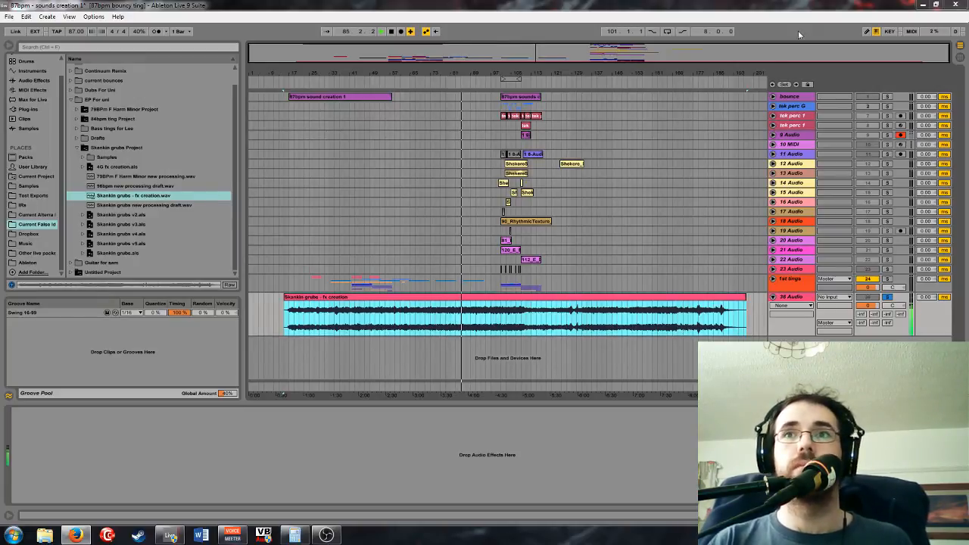
key("ctrl+s")
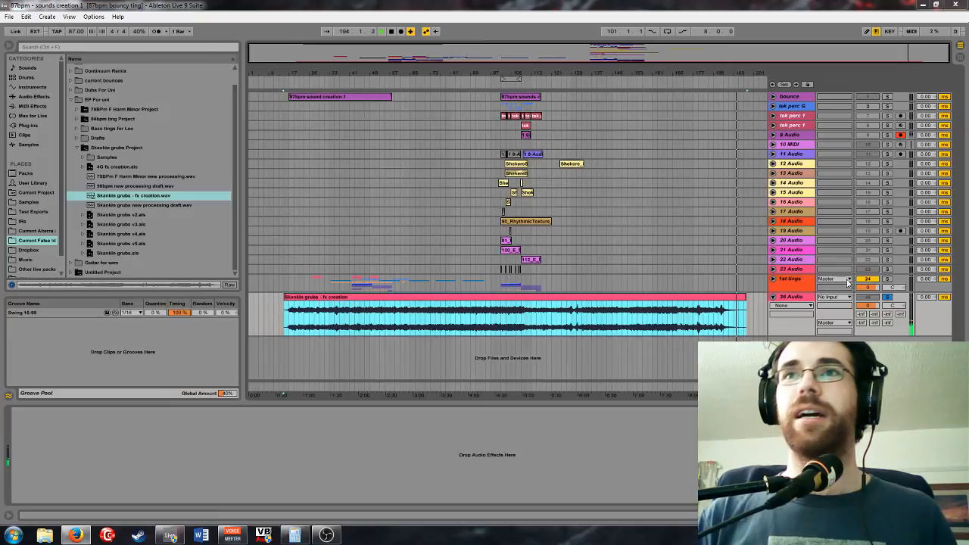
key("space")
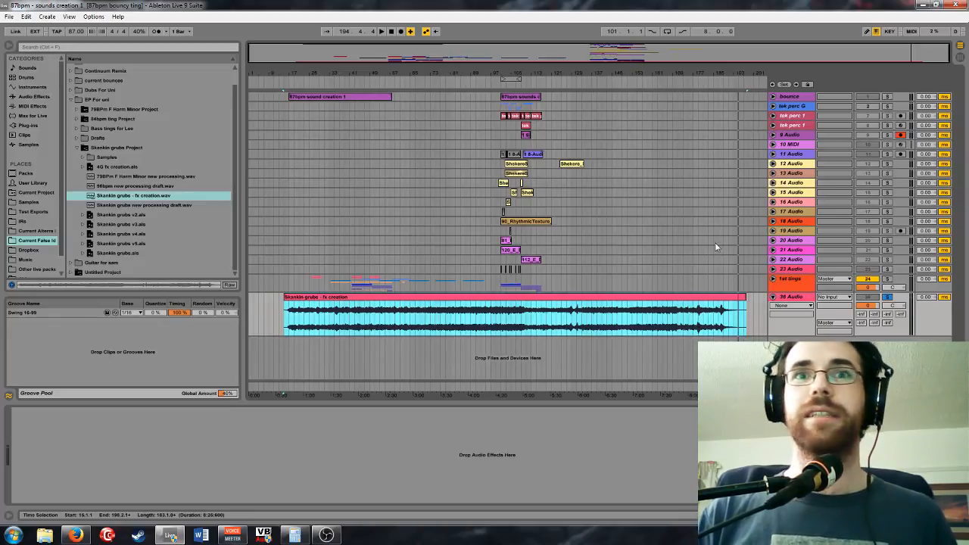
Unfold the 1st tings group and unsolo the 36 Audio track
scroll(632, 133, "up", 2)
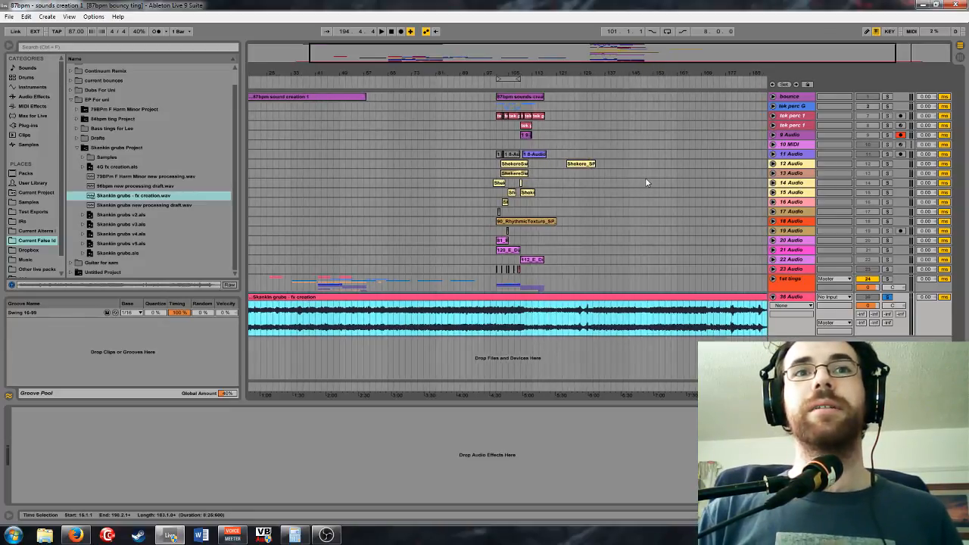
left_click_drag(588, 60, 561, 114)
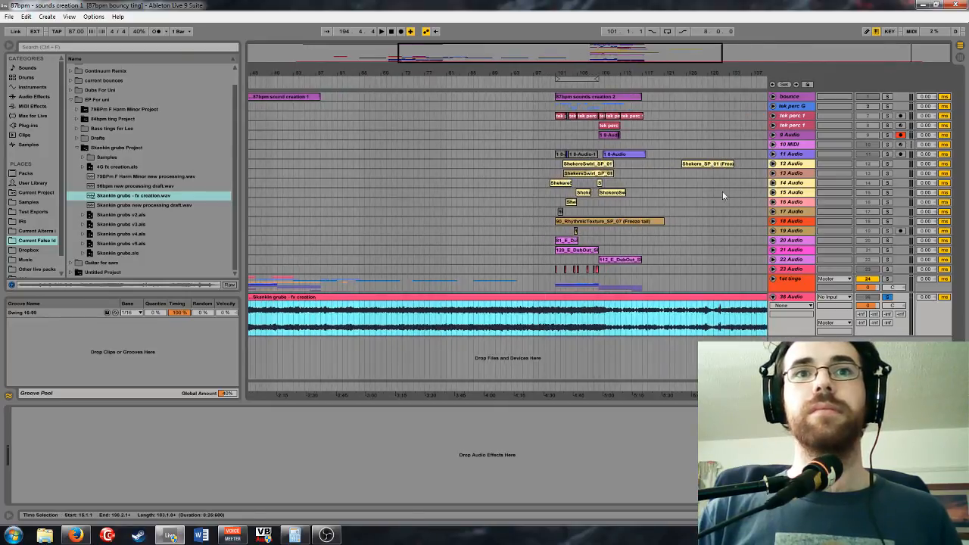
left_click_drag(511, 50, 381, 59)
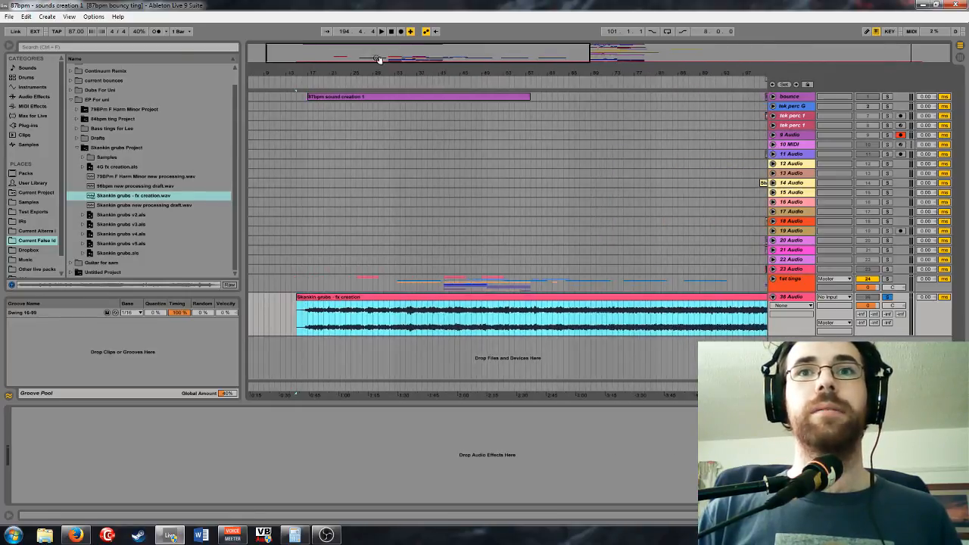
left_click(773, 280)
scroll(802, 288, "down", 6)
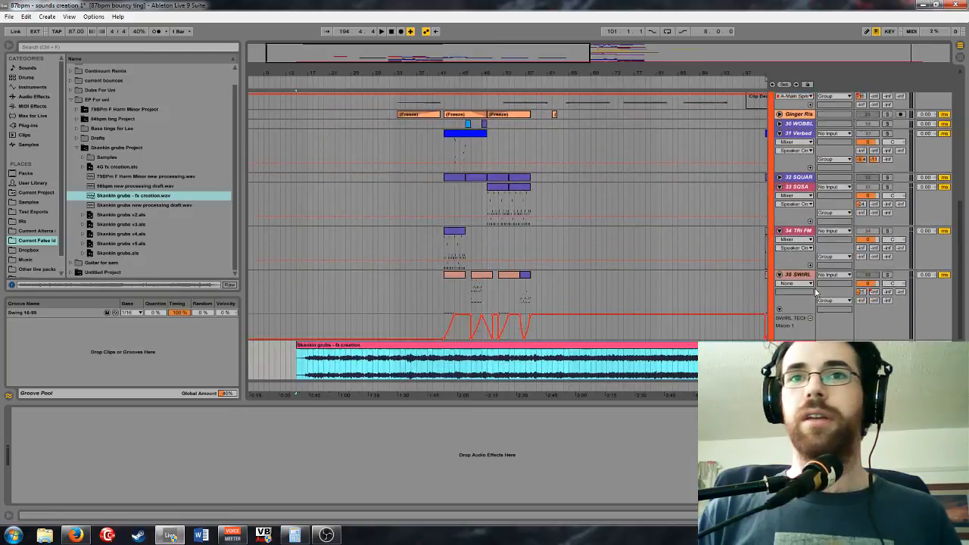
scroll(816, 292, "down", 1)
left_click(888, 341)
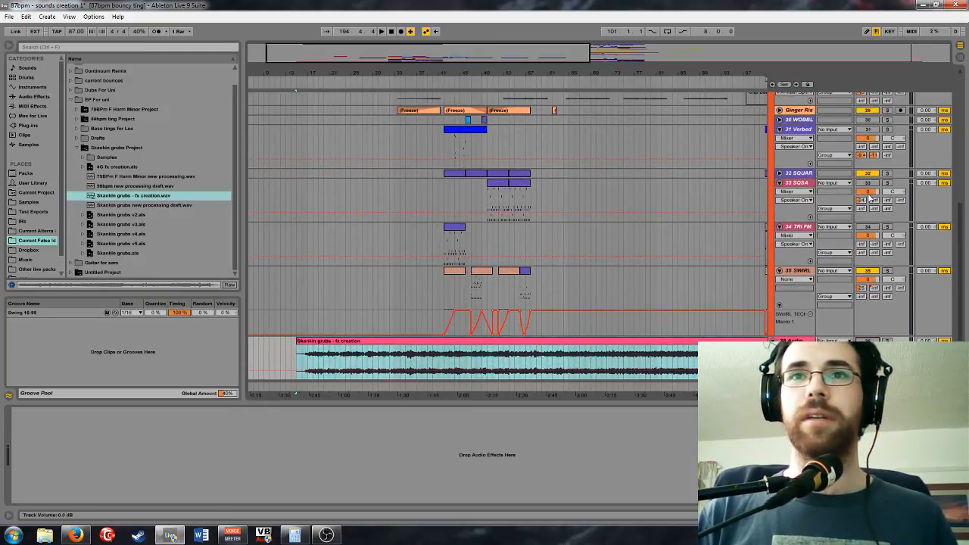
Move the two 33 SQSA clips at bars 50 to 58 onto 34 TRI FM and ramp its Macro 1 automation up to 126 across them
left_click(495, 187)
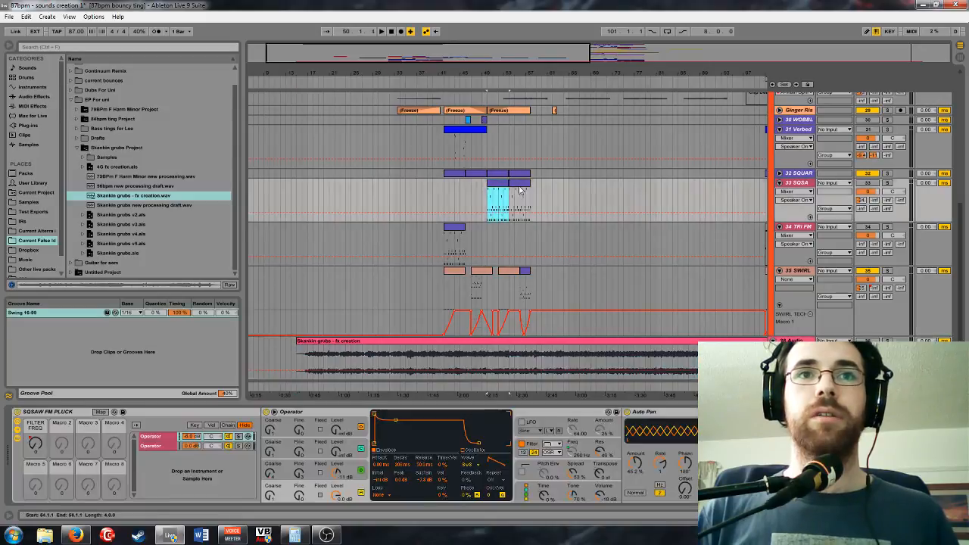
left_click_drag(502, 187, 503, 233)
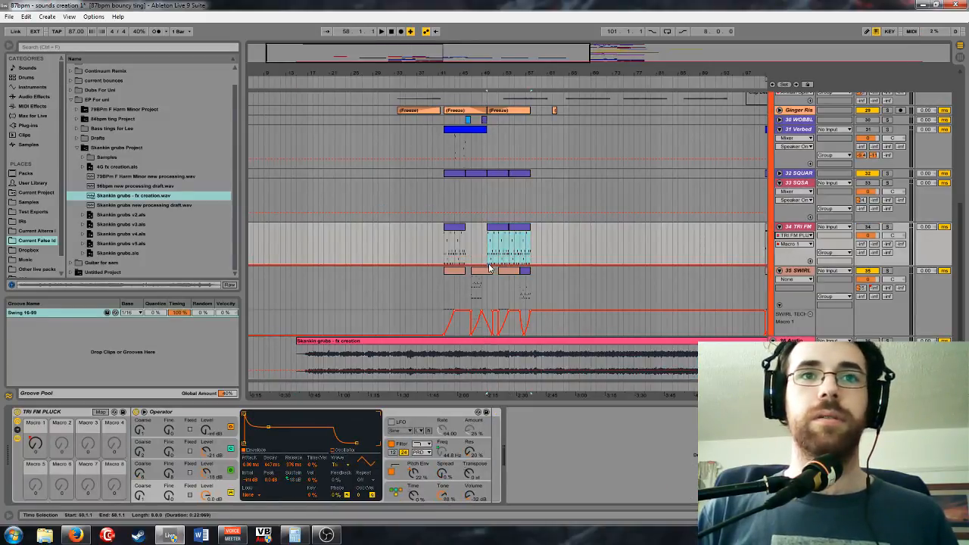
left_click_drag(506, 269, 531, 231)
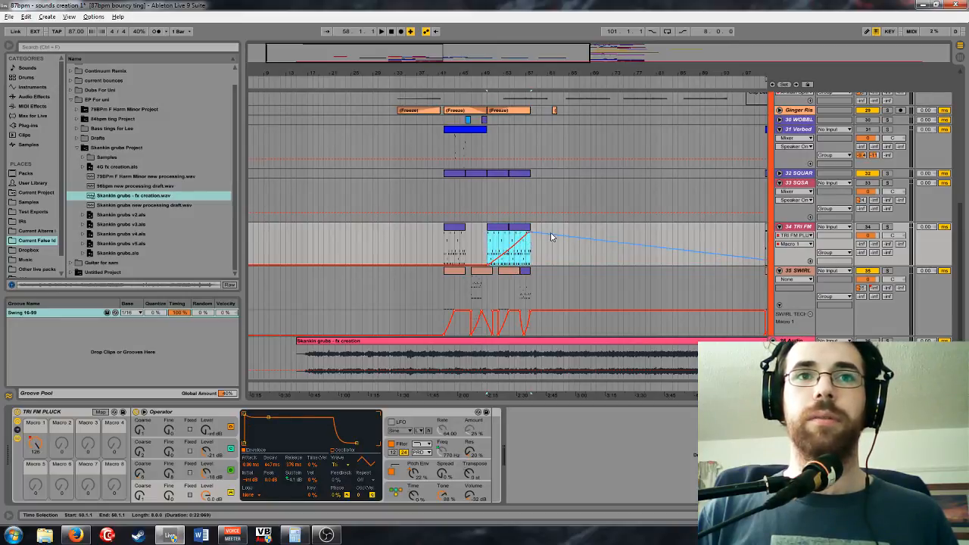
Delete the 34 TRI FM clip at bars 42 to 46 and activate the 30 WOBBL and 31 Verbed tracks
left_click(454, 236)
key("Delete")
scroll(544, 241, "up", 3)
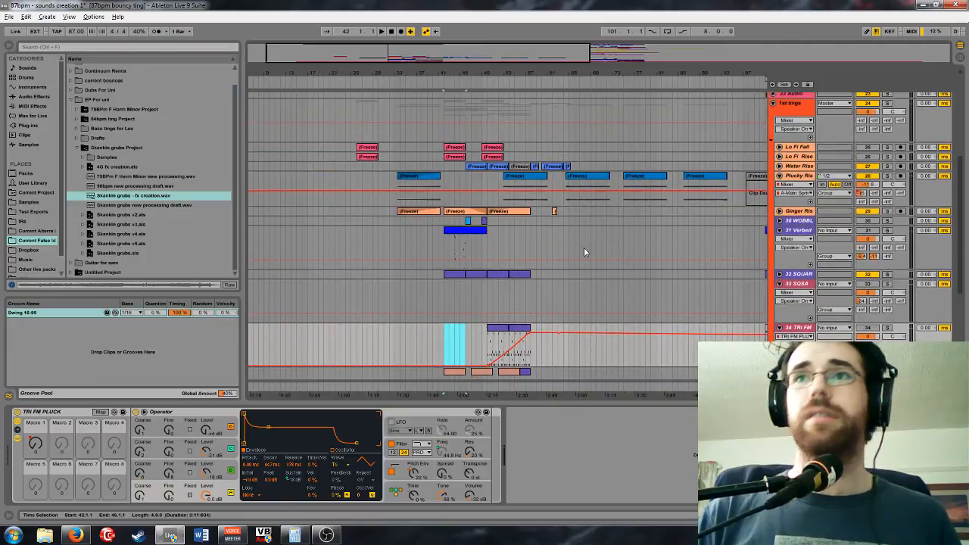
scroll(502, 246, "down", 2)
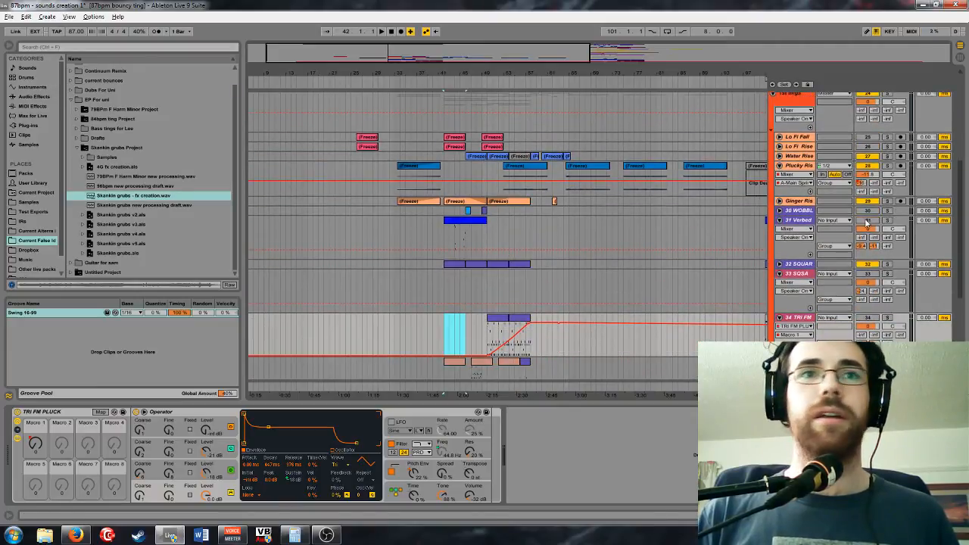
left_click(868, 221)
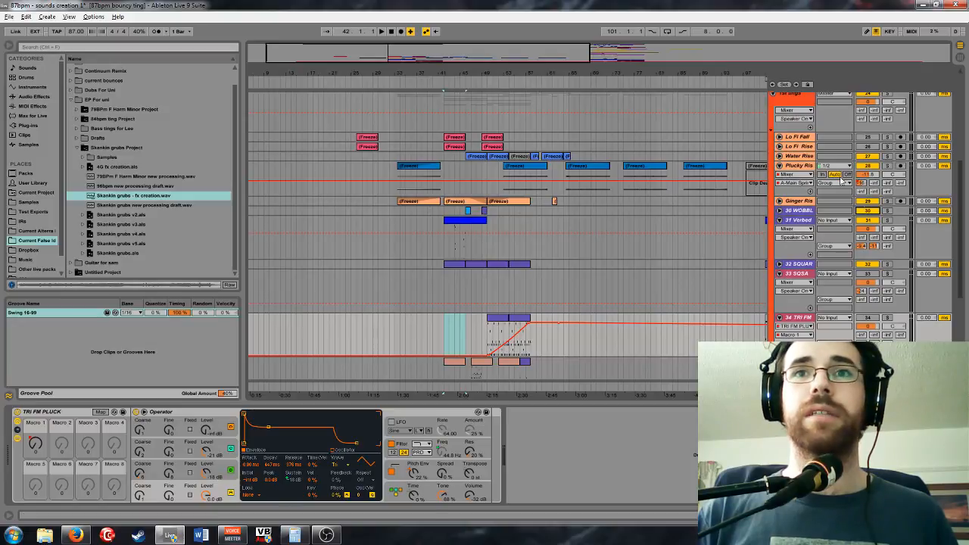
Select the first tek perc 1 clip at bar 101 to show that track's effect chain
scroll(521, 144, "up", 3)
left_click_drag(487, 58, 465, 60)
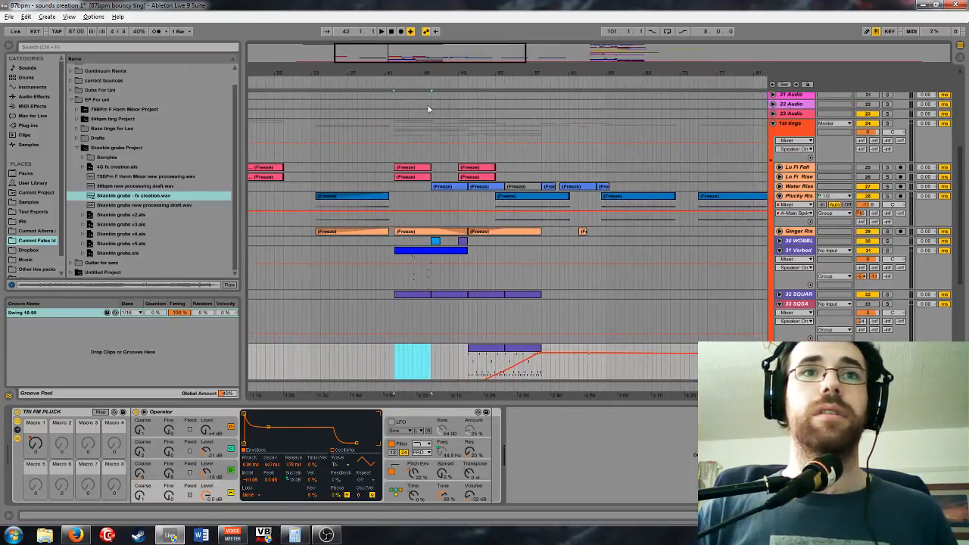
scroll(428, 108, "down", 2)
scroll(445, 153, "up", 10)
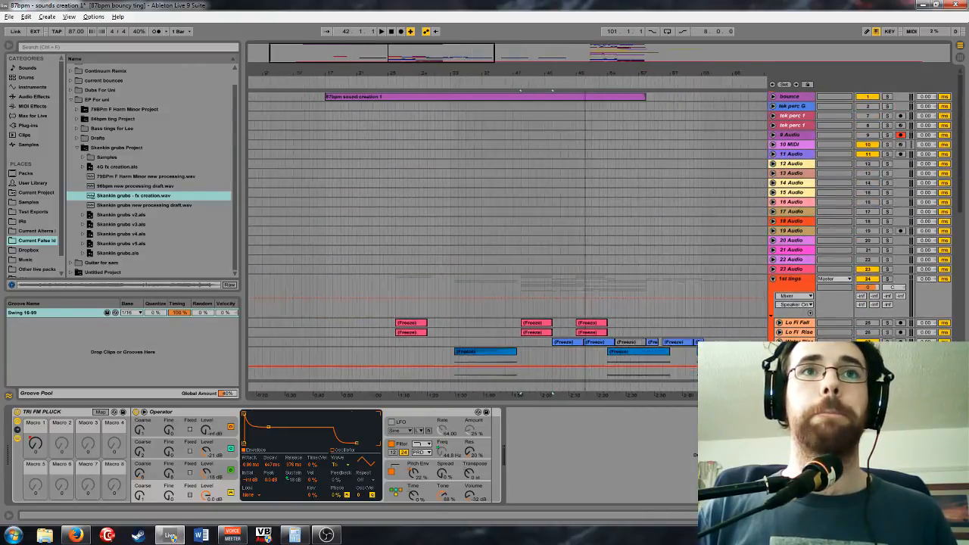
key("minus")
left_click_drag(527, 57, 665, 48)
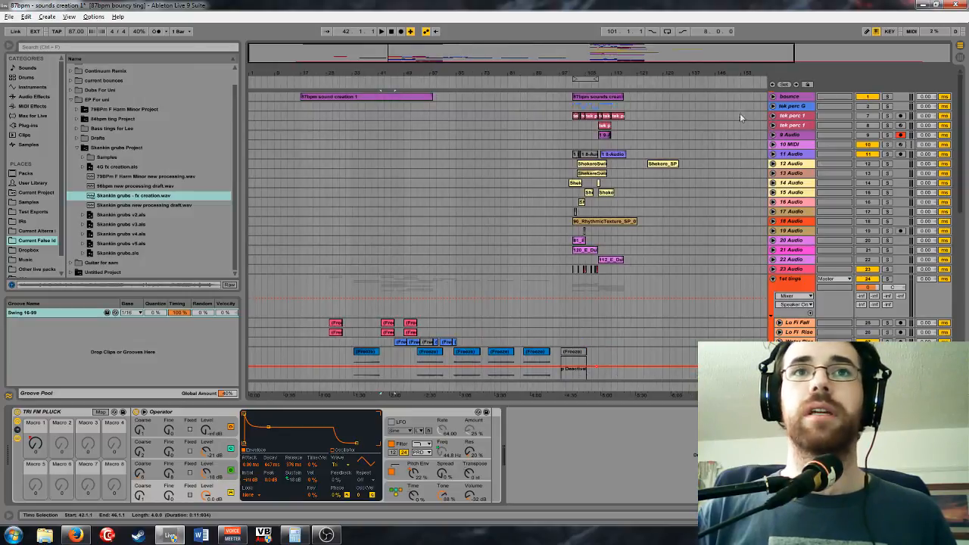
left_click(574, 114)
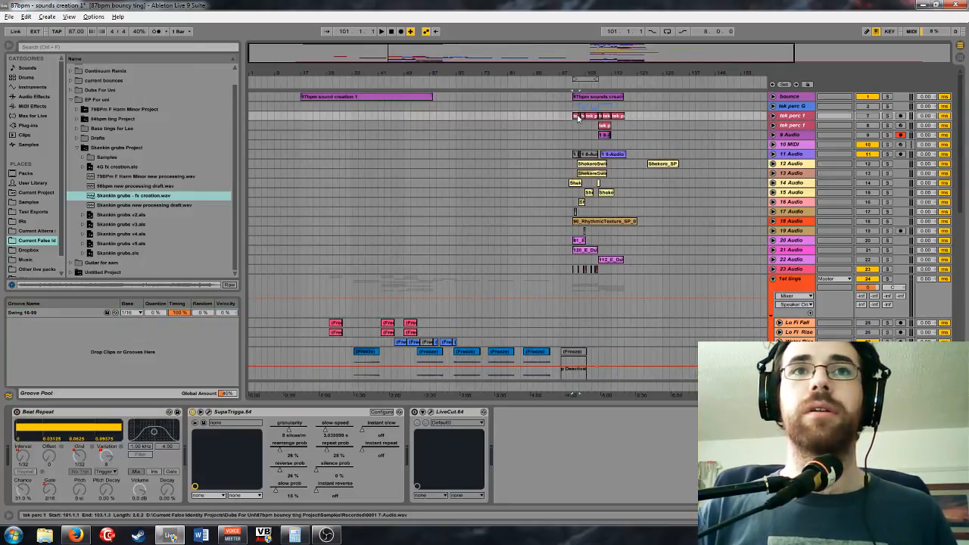
Paste the tek perc 1 clip onto its track across bars 26 to 34 and duplicate it up to bar 42
left_click(351, 117)
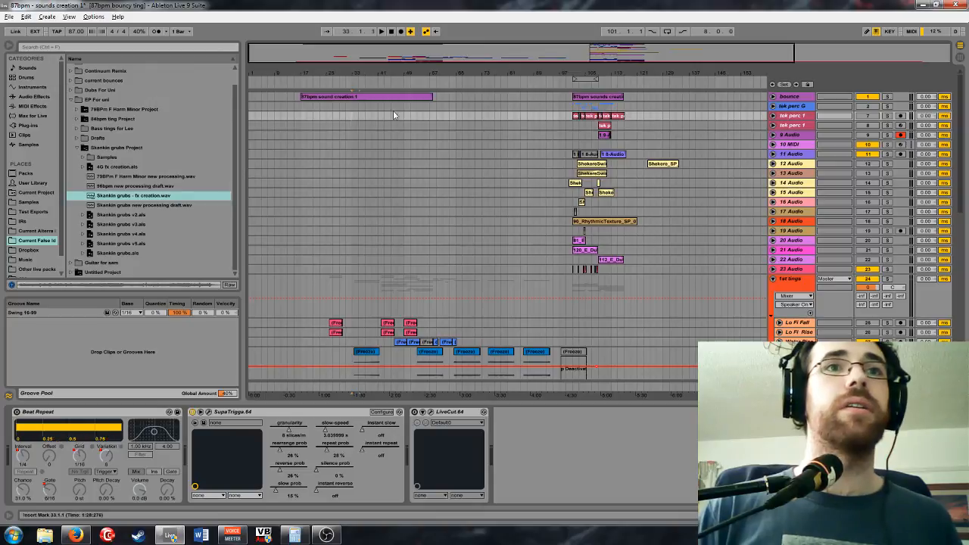
left_click(773, 97)
left_click_drag(425, 53, 340, 123)
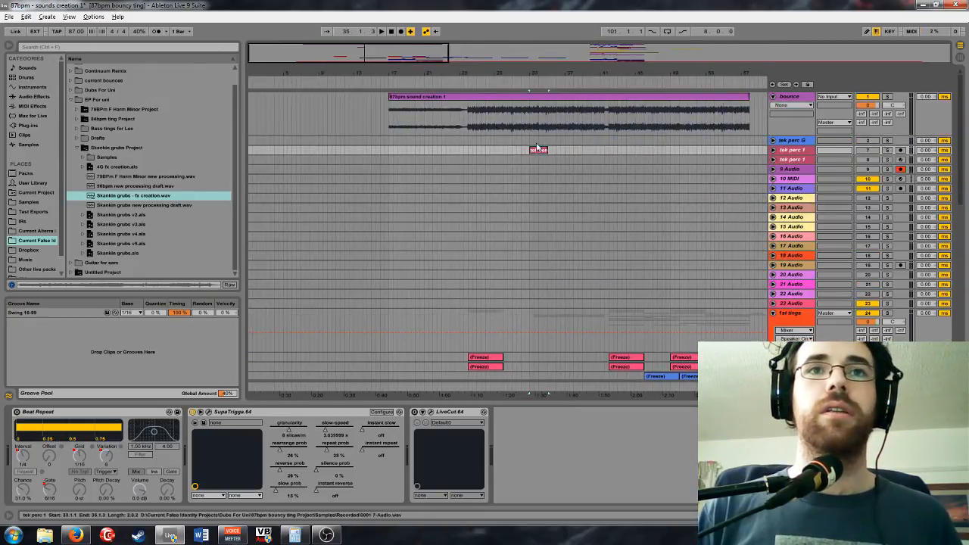
mouse_move(544, 150)
left_mouse_down()
mouse_move(483, 152)
mouse_move(542, 150)
left_mouse_up()
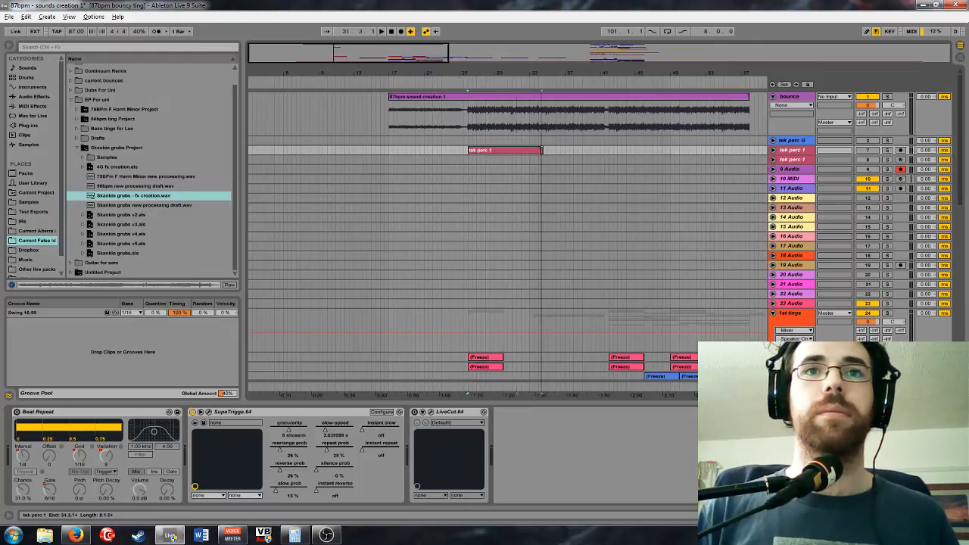
key("ctrl+d")
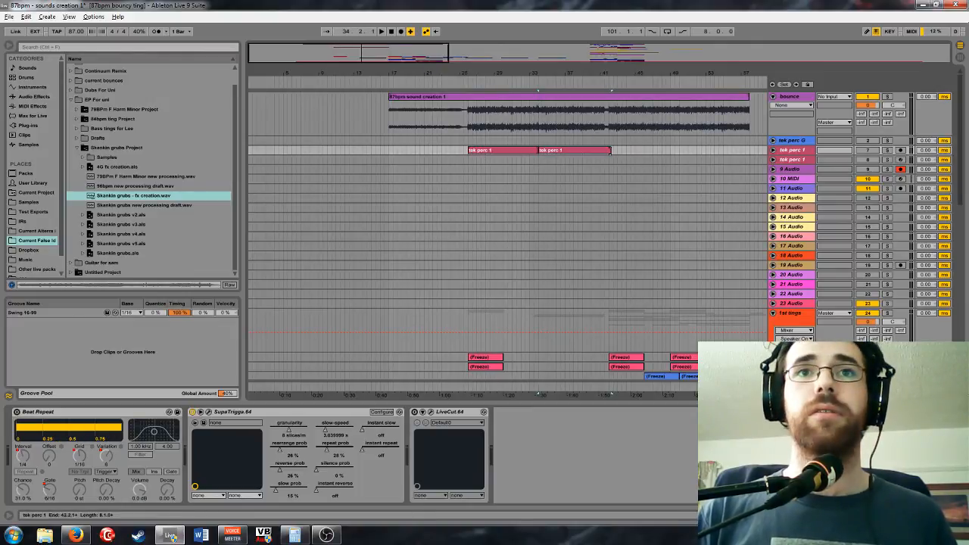
left_click_drag(611, 149, 608, 150)
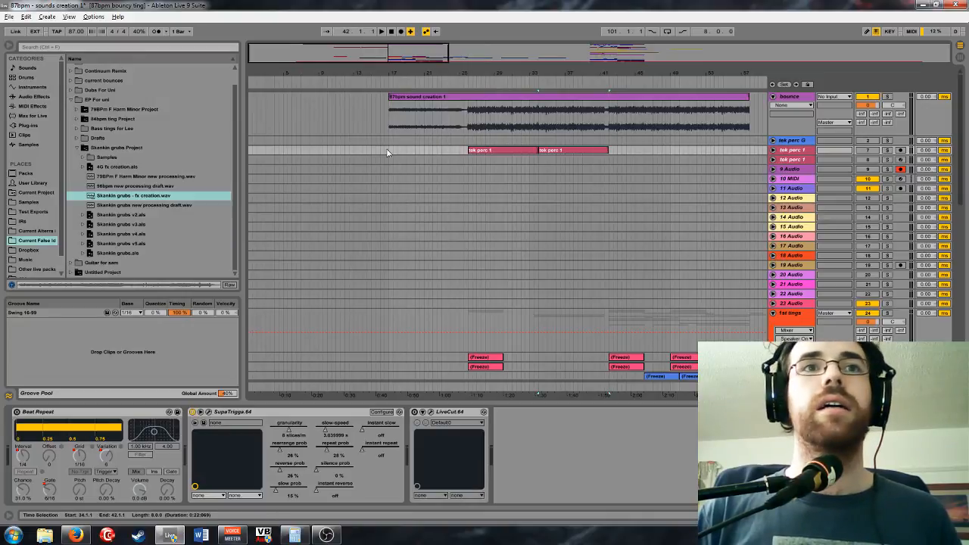
Play the arrangement from bar 17 and unfold the 12 Audio and 13 Audio tracks
key("space")
left_click_drag(452, 48, 543, 38)
scroll(572, 190, "down", 3)
scroll(671, 232, "down", 2)
scroll(541, 98, "up", 2)
left_click(773, 148)
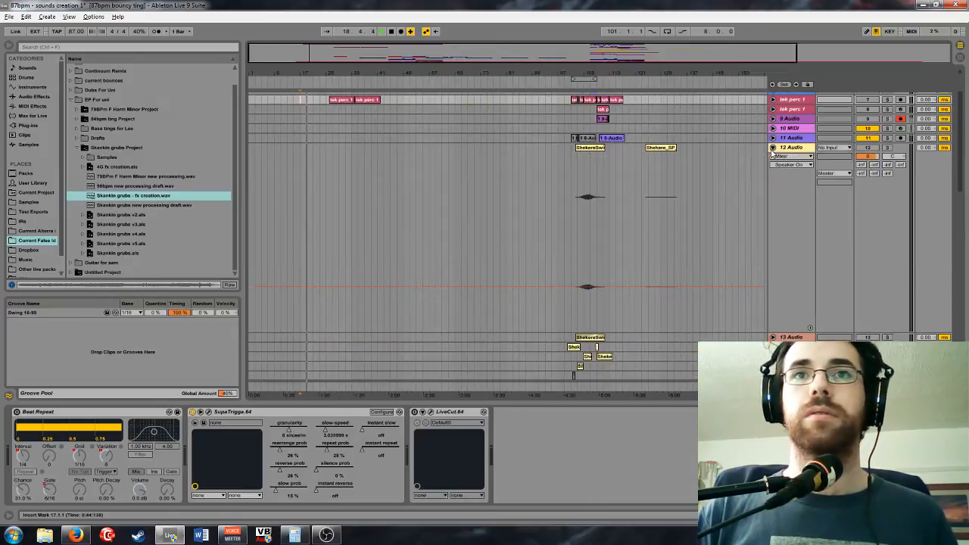
left_click(773, 337)
scroll(636, 285, "down", 3)
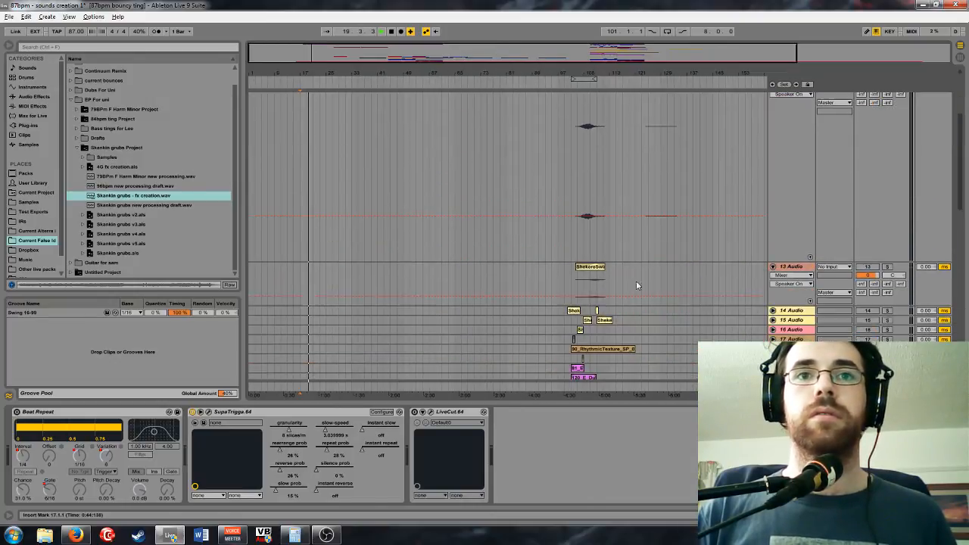
scroll(588, 199, "up", 2)
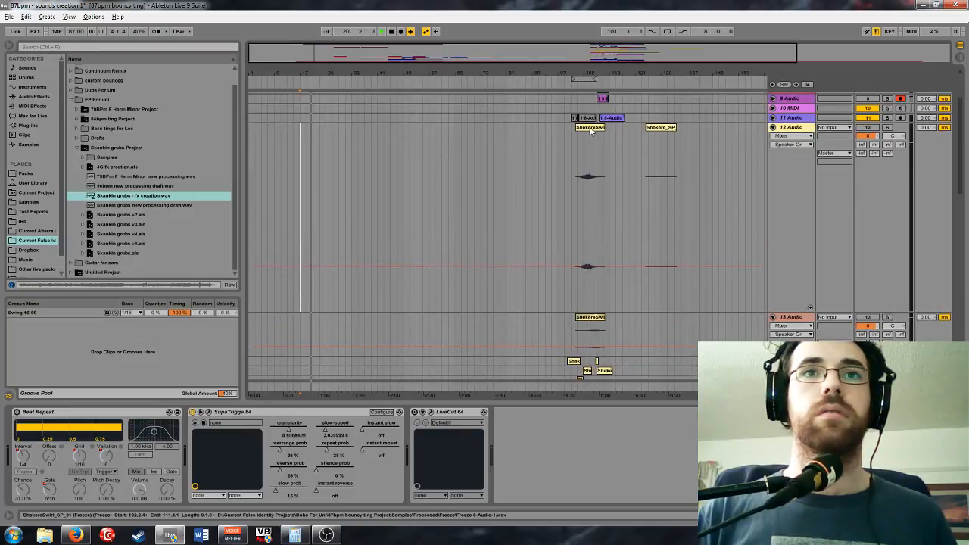
Copy the first ShekereSwirl_SP_01 clip to bar 22.3 on 12 Audio and activate that track at -5.3 dB volume
left_click_drag(591, 128, 424, 128)
left_click_drag(630, 53, 550, 137)
scroll(549, 137, "up", 2)
left_click_drag(431, 58, 409, 58)
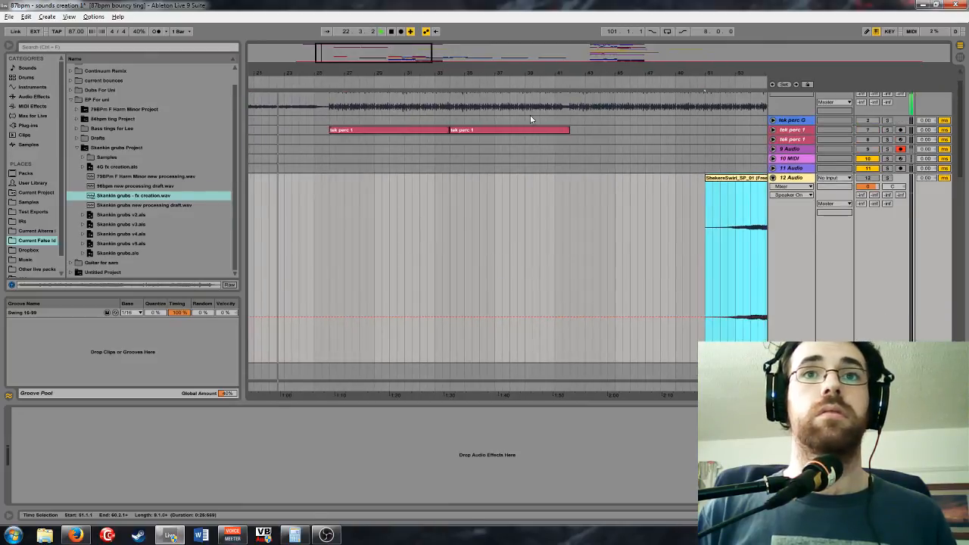
left_click_drag(751, 179, 321, 186)
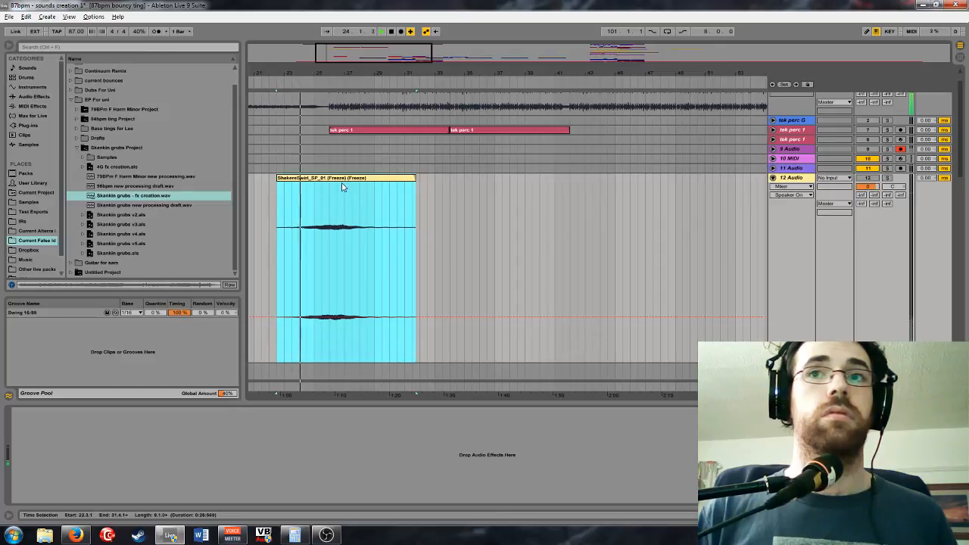
left_click(865, 174)
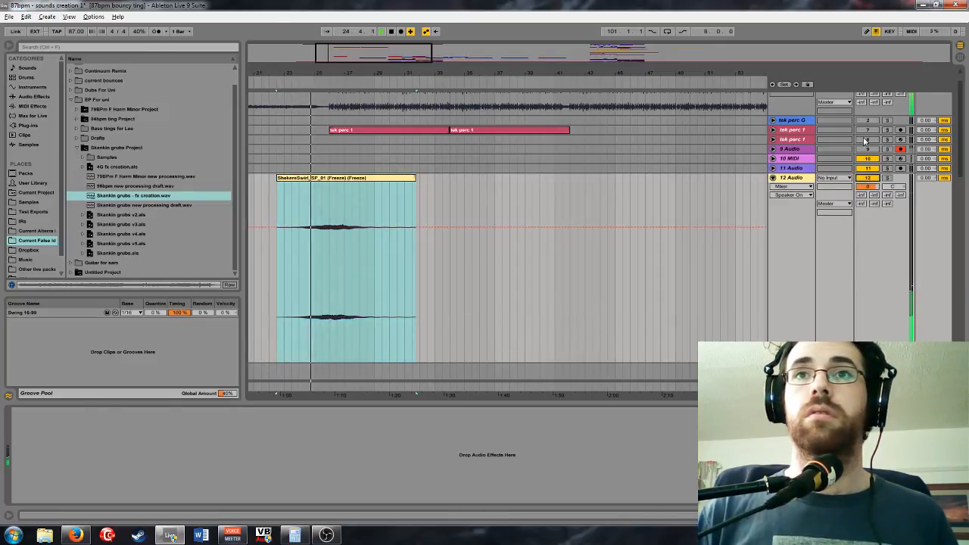
left_click_drag(868, 186, 867, 200)
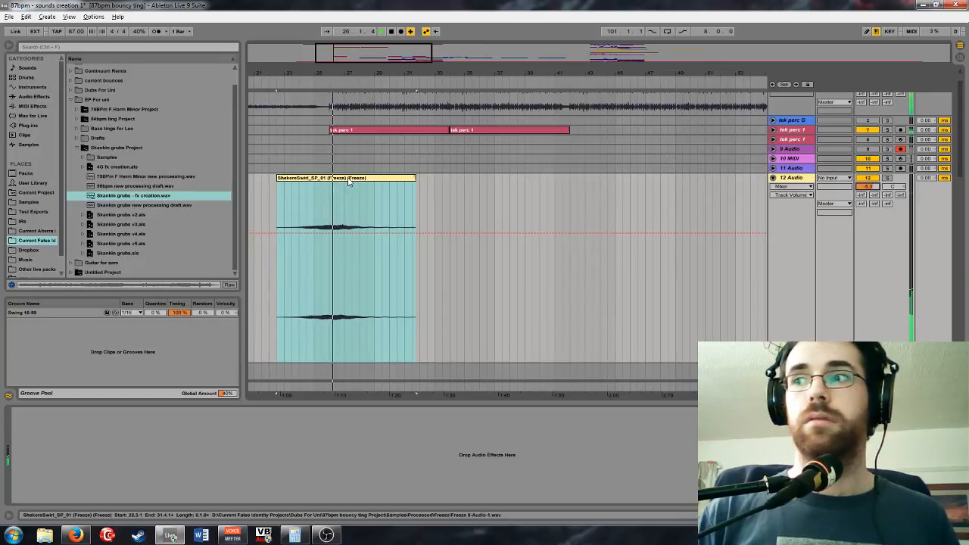
Unfold the first tek perc 1 track and delete its Beat Repeat, SupaTrigga and LiveCut effects
left_click(773, 130)
left_click(806, 131)
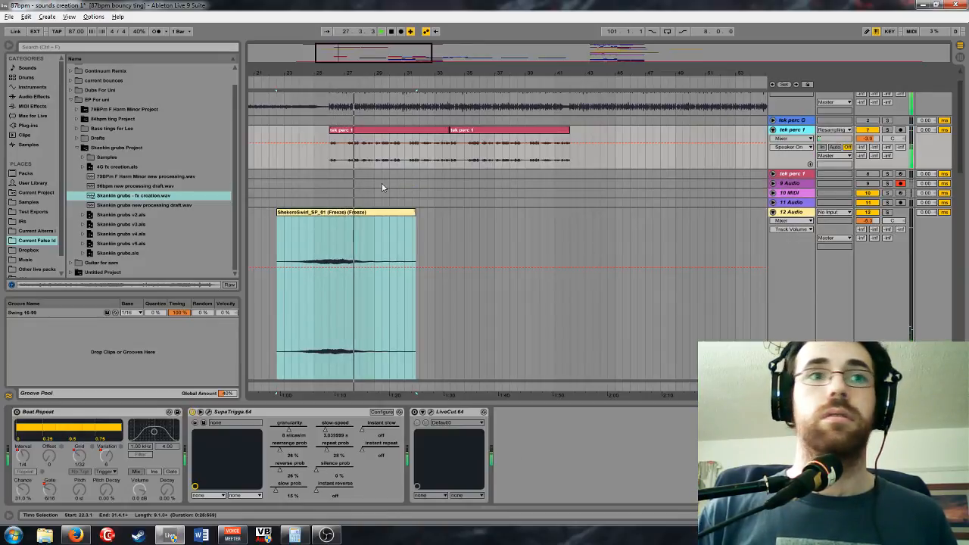
left_click(192, 413)
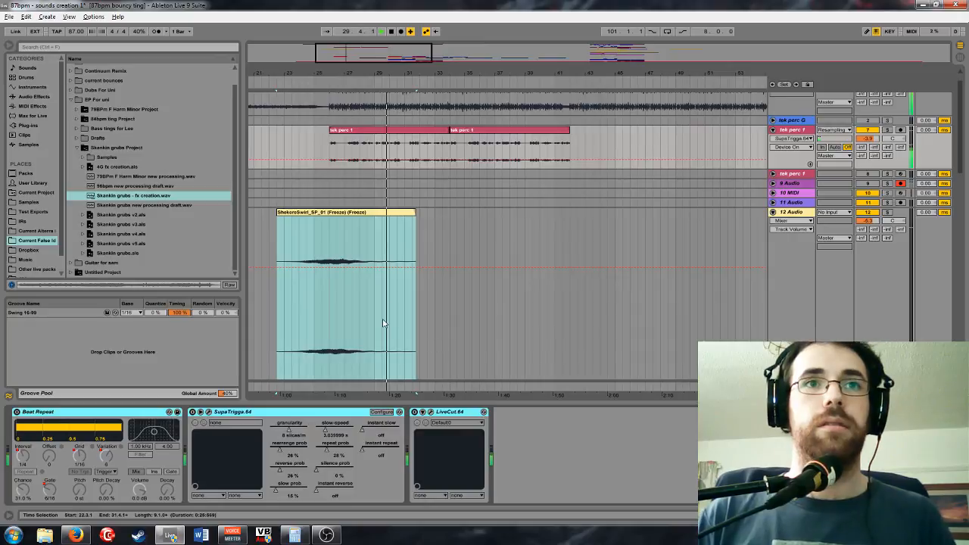
key("Delete")
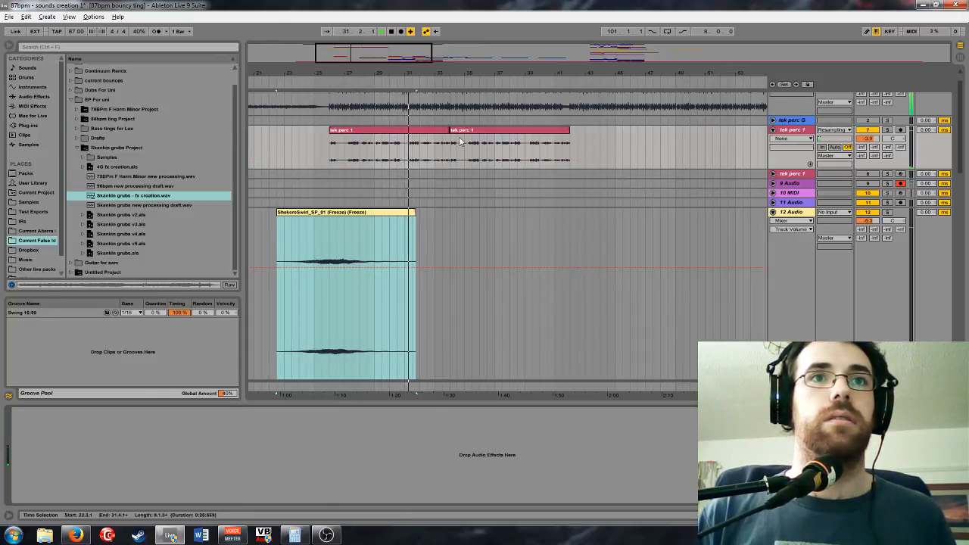
Copy the 81_E_DubOut_SP_02 clip at bar 101 on 20 Audio and paste it at bar 33 of the same track
left_click_drag(377, 59, 405, 47)
scroll(453, 146, "down", 6)
scroll(481, 172, "up", 2)
scroll(397, 130, "up", 1)
scroll(636, 208, "down", 4)
scroll(655, 232, "down", 3)
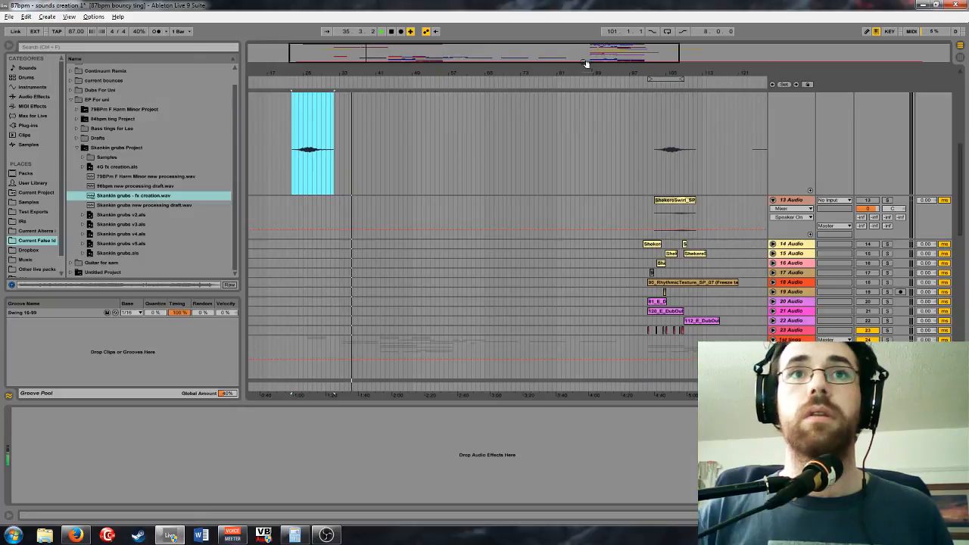
left_click_drag(586, 60, 252, 68)
left_click(664, 302)
left_click_drag(558, 44, 382, 47)
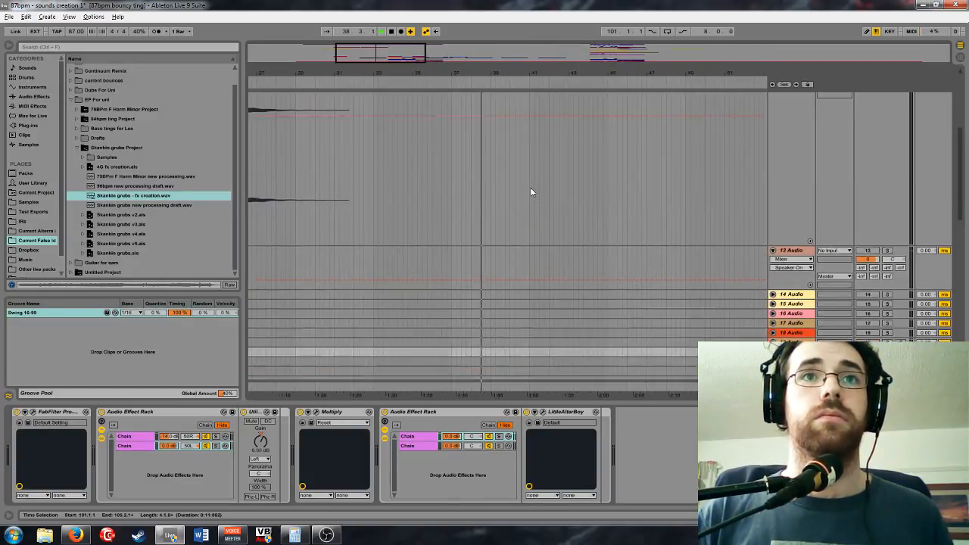
scroll(530, 187, "up", 8)
scroll(515, 200, "up", 1)
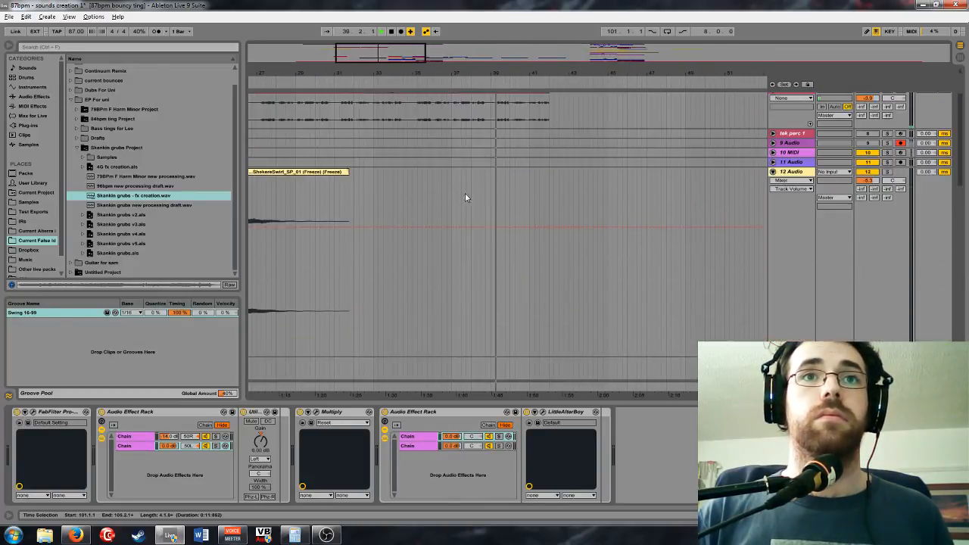
scroll(395, 242, "down", 3)
scroll(393, 298, "down", 1)
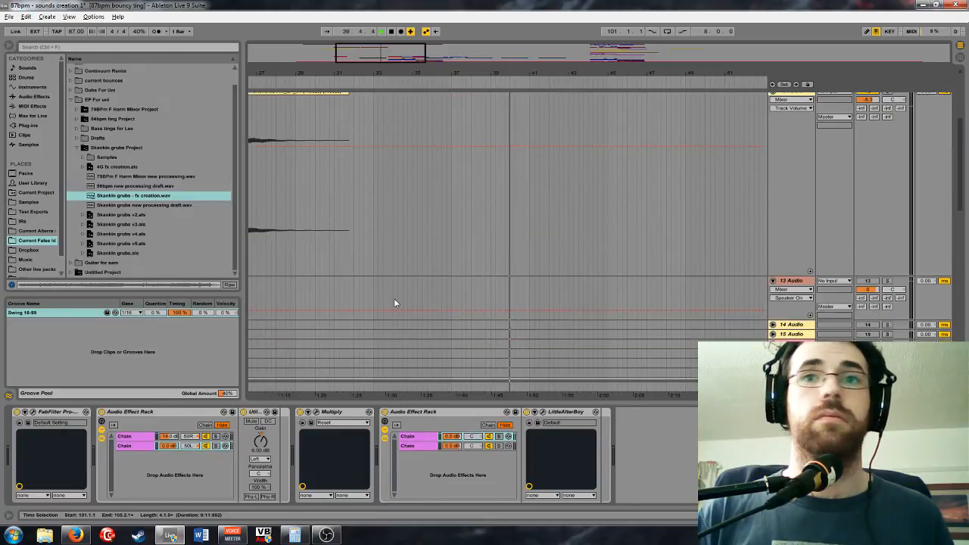
scroll(394, 301, "down", 2)
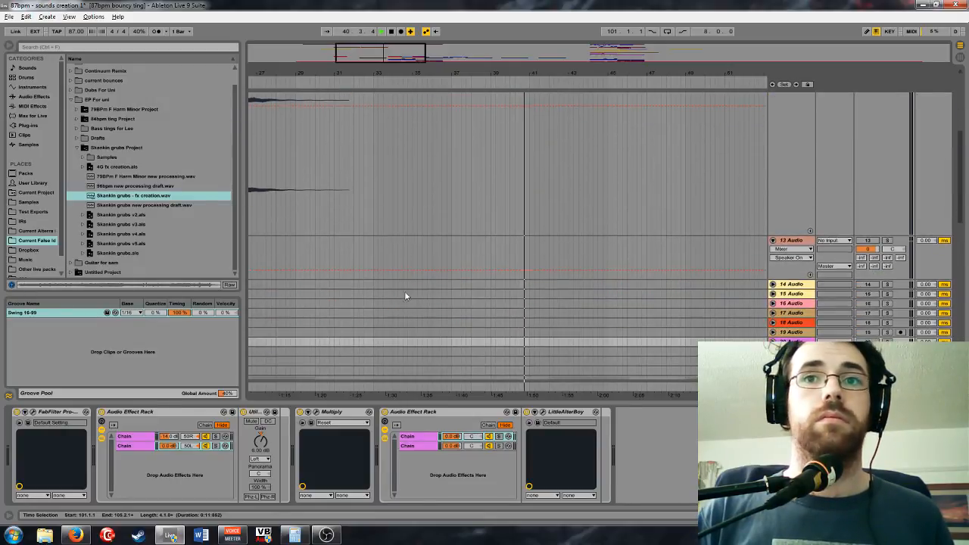
left_click(374, 344)
key("ctrl+v")
scroll(411, 317, "up", 4)
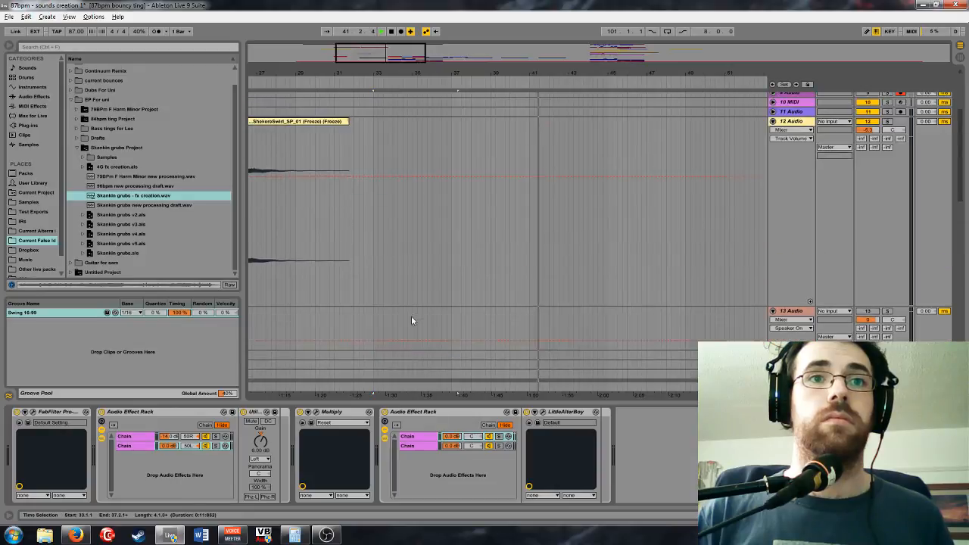
Move the pasted 81_E_DubOut_SP_02 clip on 20 Audio to start at bar 34
scroll(379, 277, "down", 3)
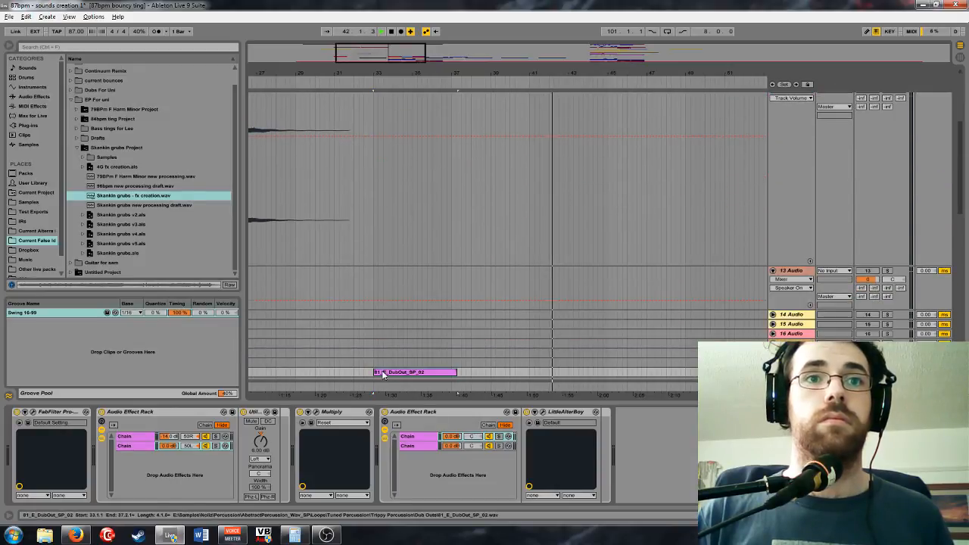
scroll(389, 343, "down", 2)
left_click(399, 347)
left_click_drag(401, 348, 421, 348)
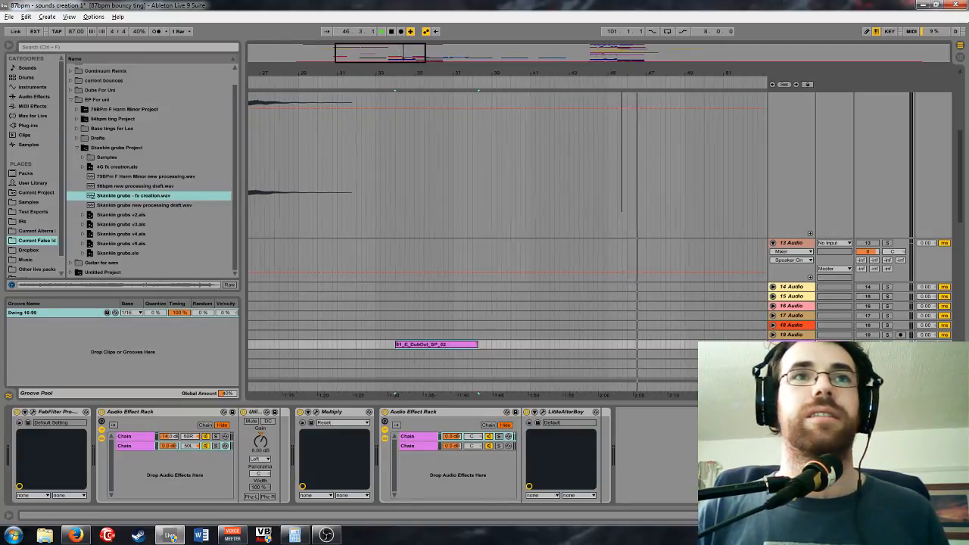
Look over the clips in the 1st tings group while the arrangement plays
key("minus")
key("minus")
scroll(655, 269, "down", 5)
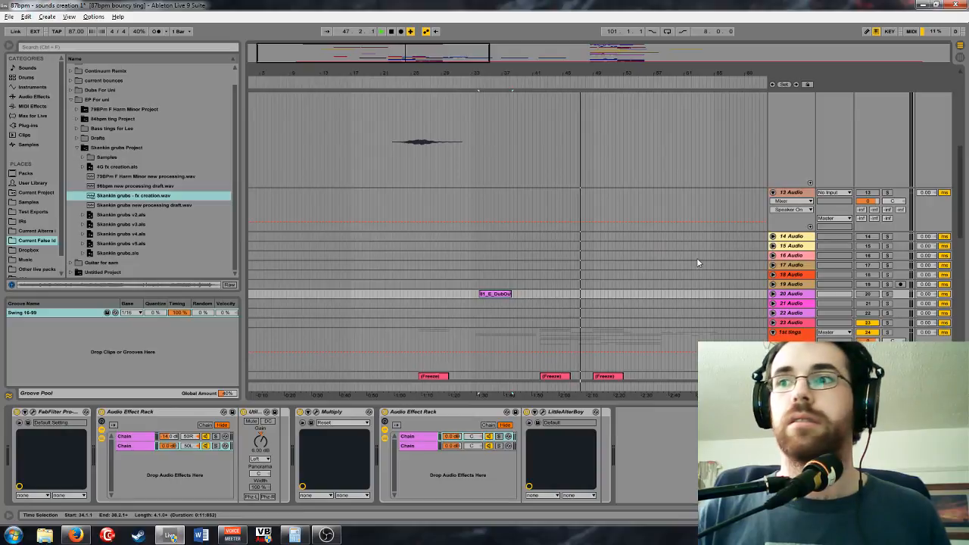
scroll(701, 258, "down", 5)
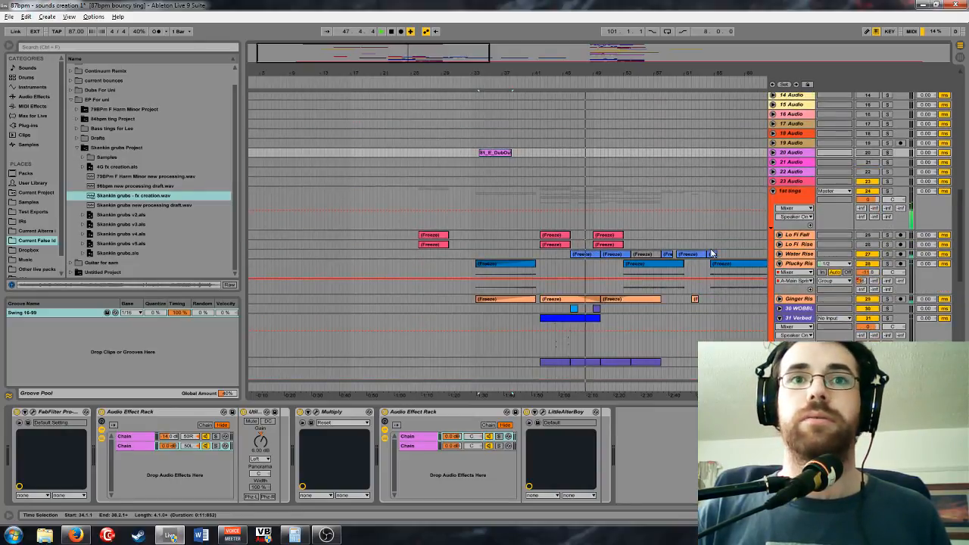
scroll(708, 251, "down", 3)
scroll(700, 249, "up", 3)
scroll(689, 245, "down", 1)
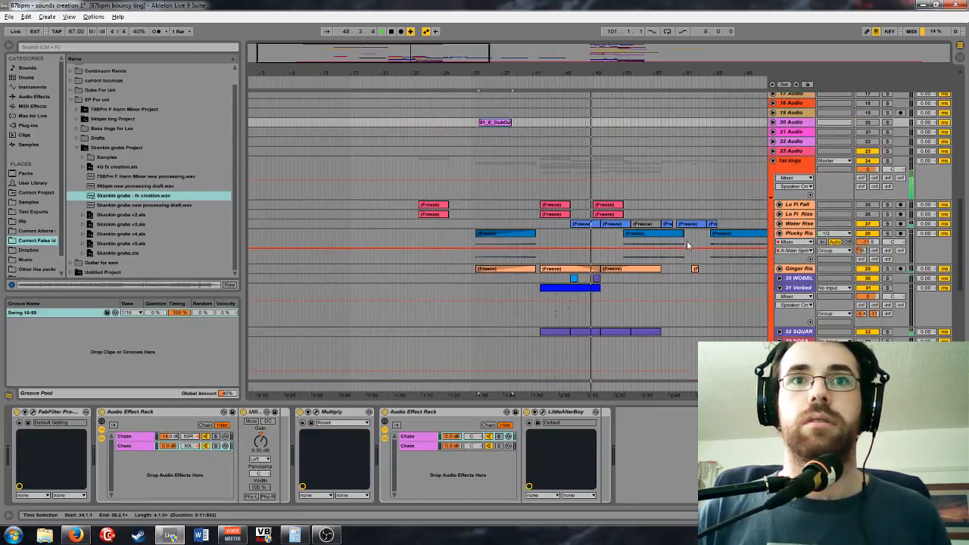
scroll(659, 228, "up", 3)
scroll(633, 212, "down", 2)
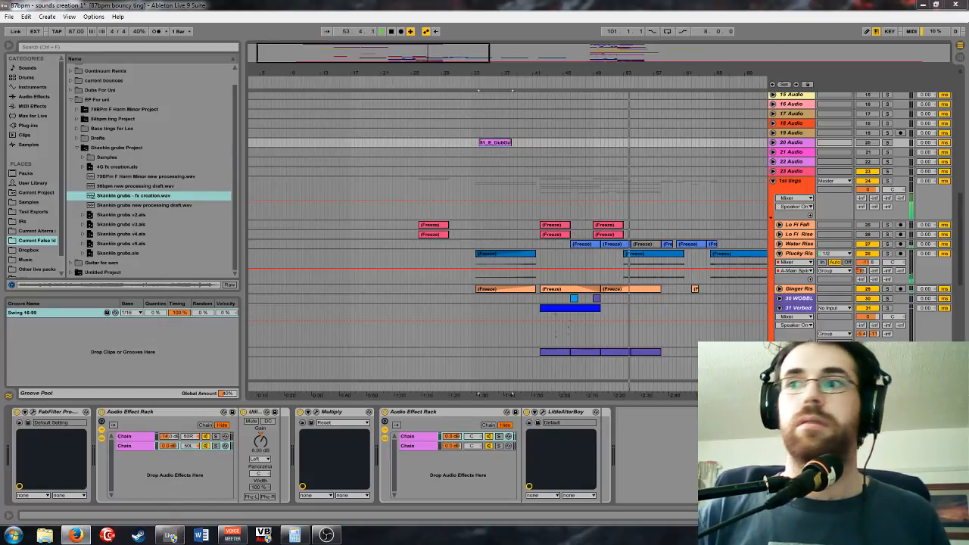
Activate the 34 TRI FM track and show its TRI FM PLUCK device chain
left_click_drag(424, 60, 434, 91)
scroll(649, 210, "down", 5)
left_click(869, 334)
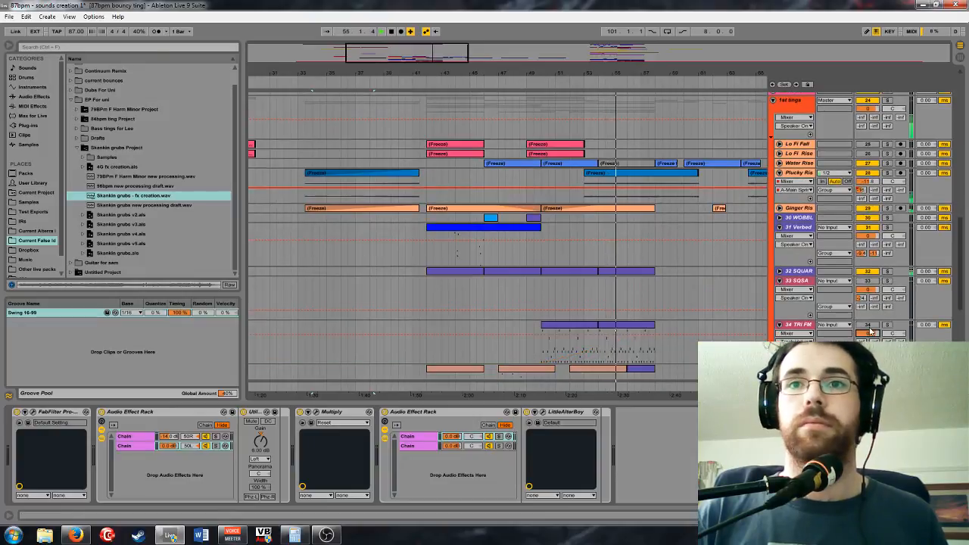
left_click(803, 327)
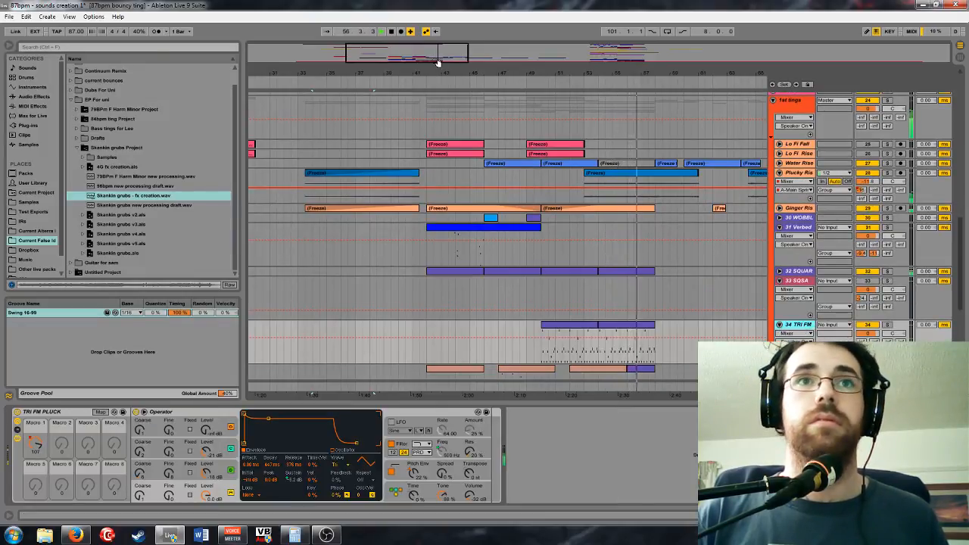
Solo the 36 Audio track and play the Skankin grubs - fx creation clip from bar 120
left_click_drag(436, 61, 441, 44)
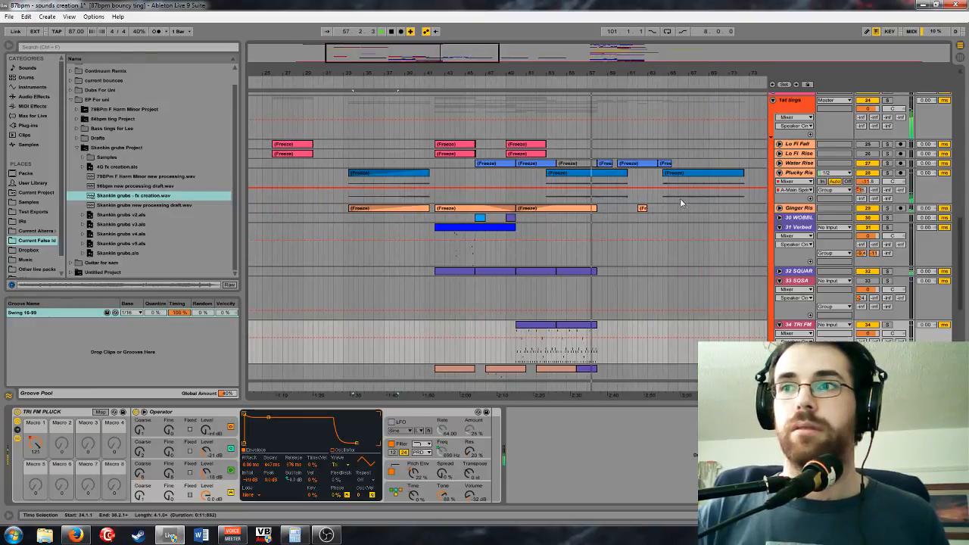
left_click_drag(468, 58, 704, 120)
scroll(632, 233, "up", 1)
left_click_drag(633, 53, 633, 90)
scroll(454, 208, "down", 4)
scroll(595, 260, "down", 1)
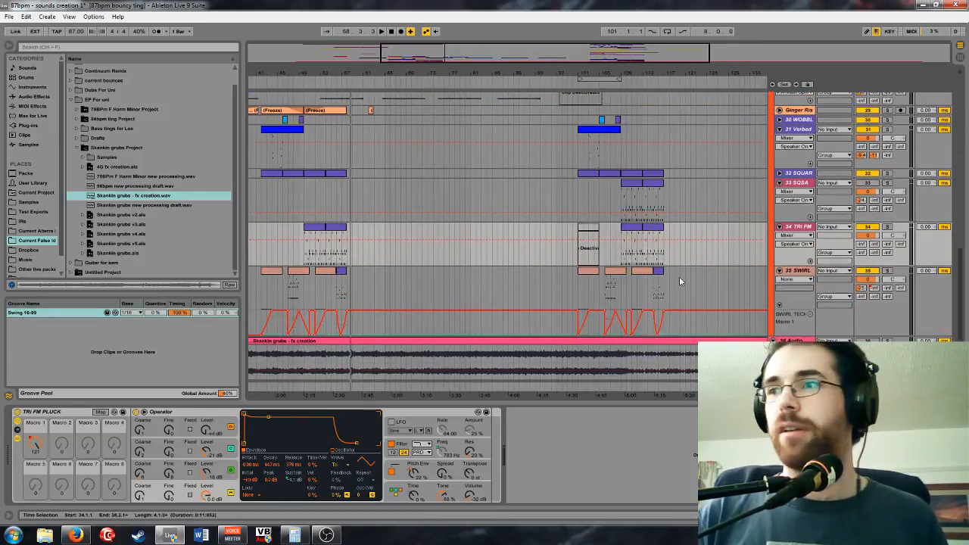
mouse_move(620, 63)
left_mouse_down()
mouse_move(626, 46)
mouse_move(643, 55)
mouse_move(617, 54)
left_mouse_up()
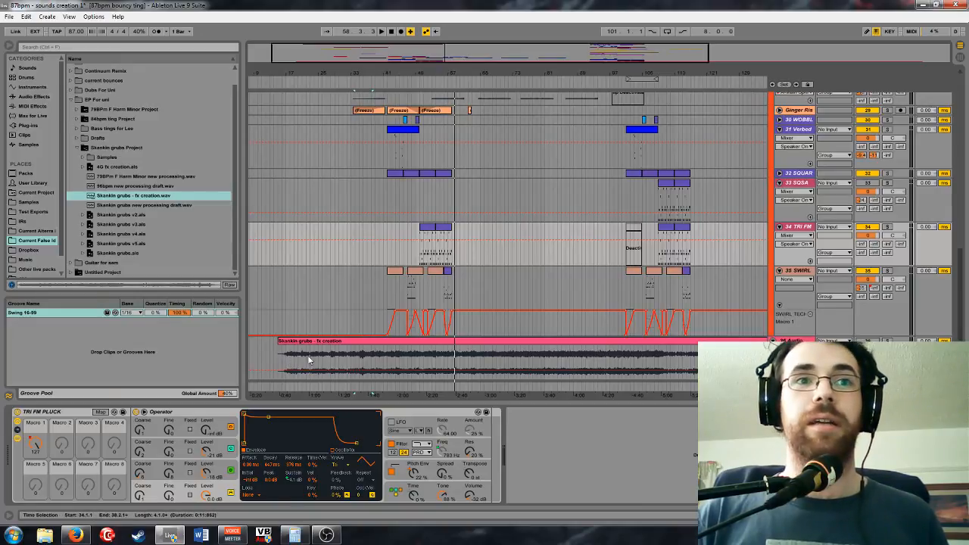
left_click(288, 360)
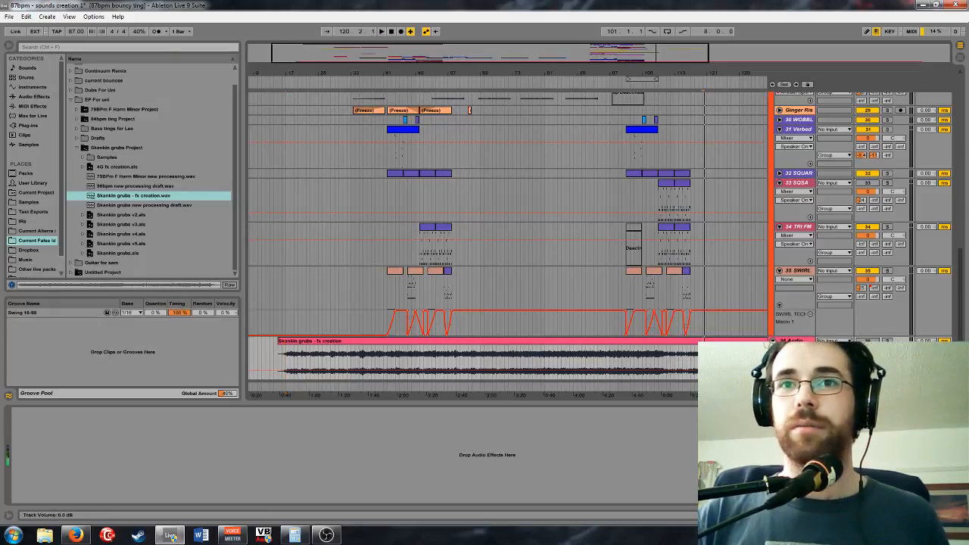
left_click(887, 341)
key("space")
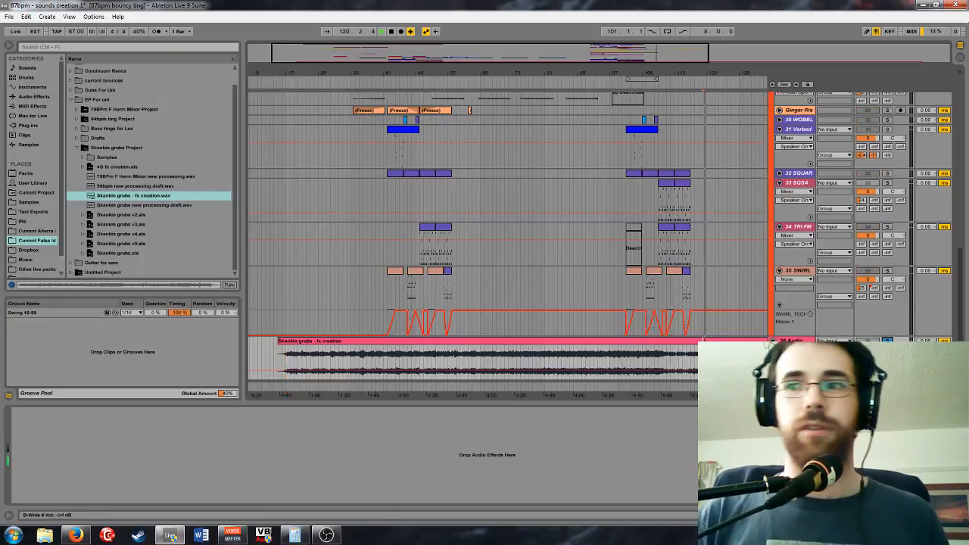
left_click_drag(643, 60, 779, 60)
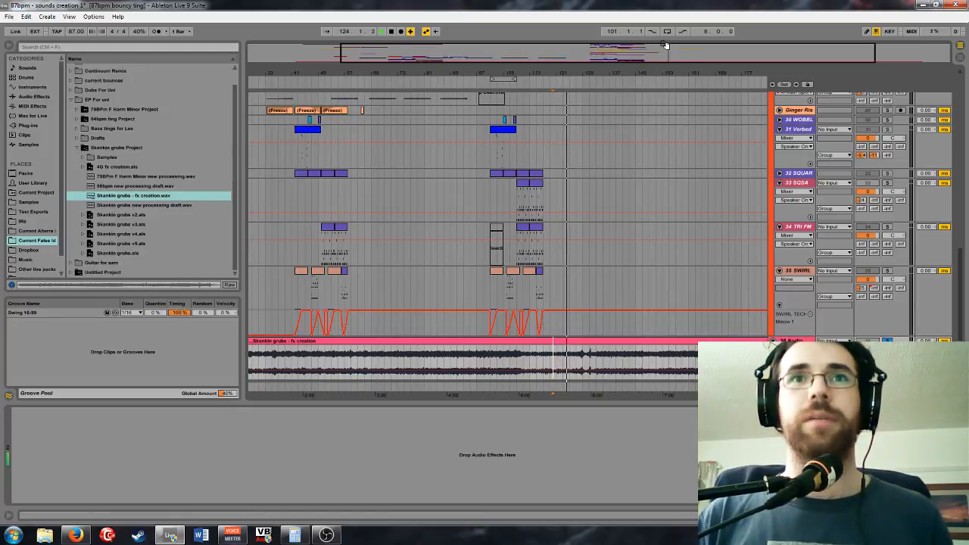
Keep listening to the Skankin grubs - fx creation clip and skip its playback ahead to about bar 157
left_click_drag(667, 47, 670, 63)
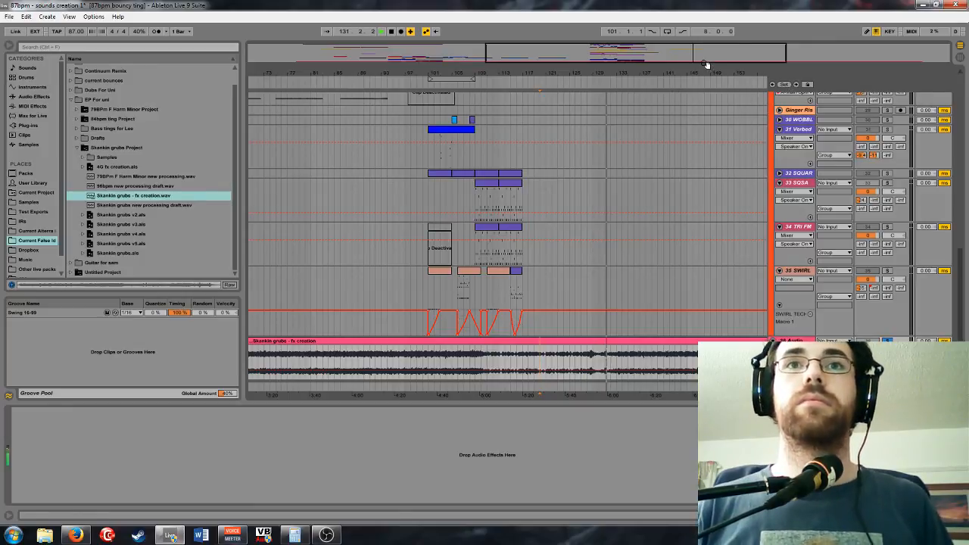
left_click_drag(706, 61, 706, 44)
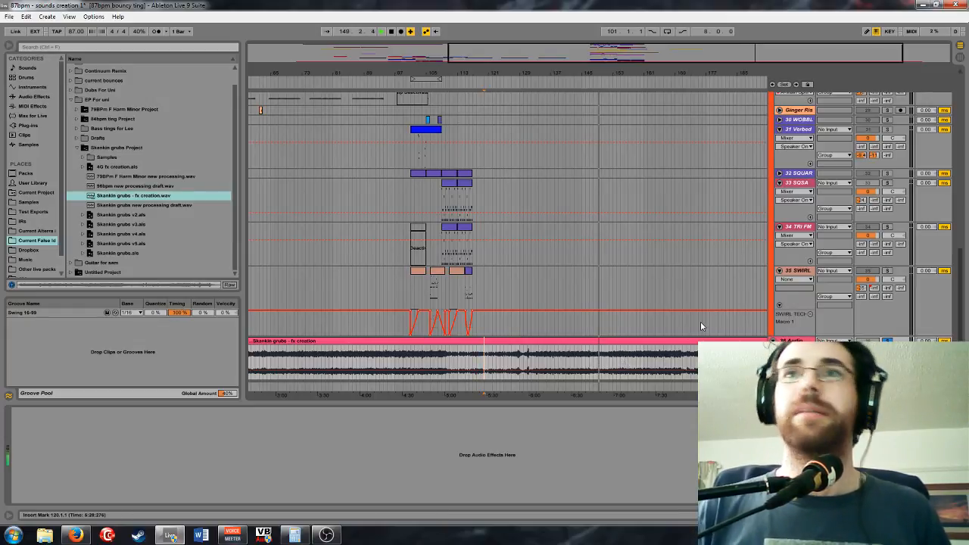
left_click(644, 374)
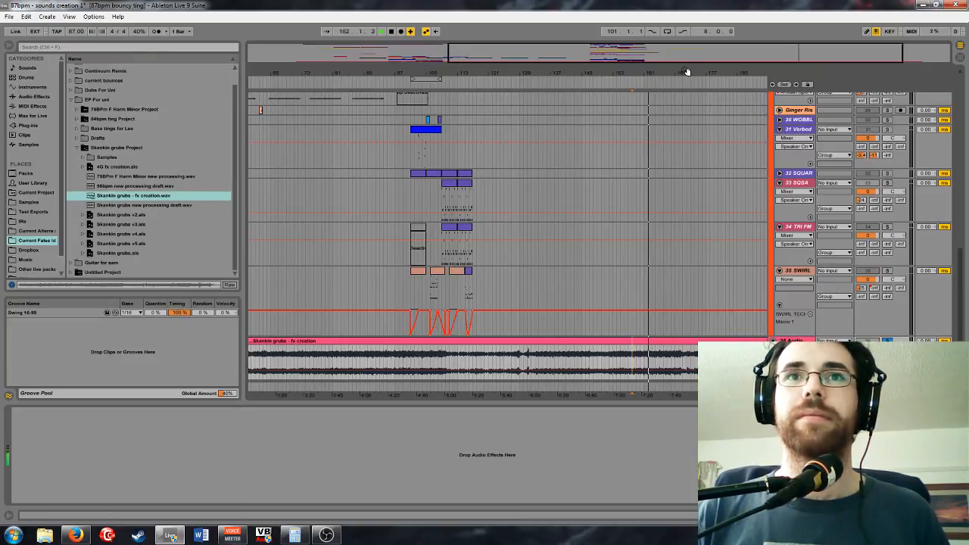
left_click_drag(687, 72, 673, 53)
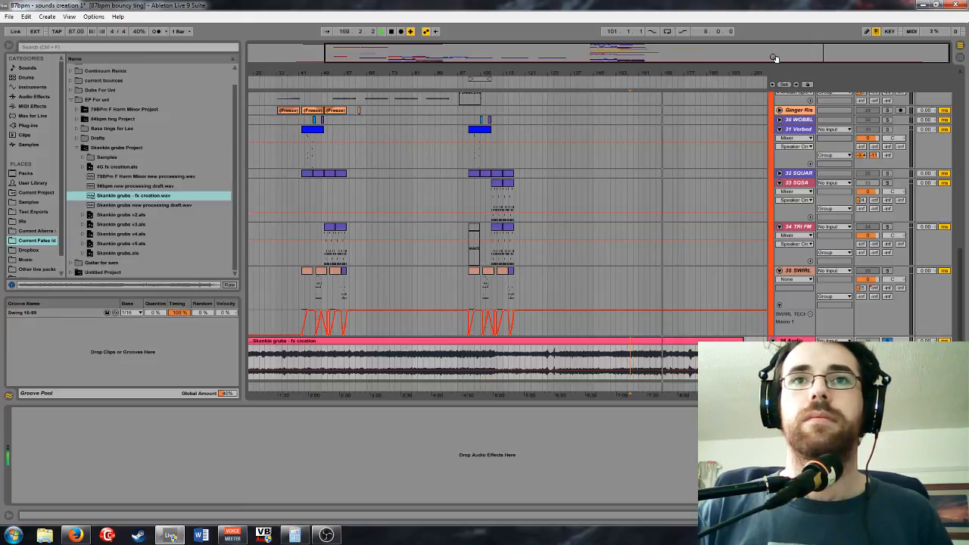
Play the opening of the Skankin grubs - fx creation clip from bar 17, skipping ahead to bar 35
left_click_drag(774, 58, 731, 70)
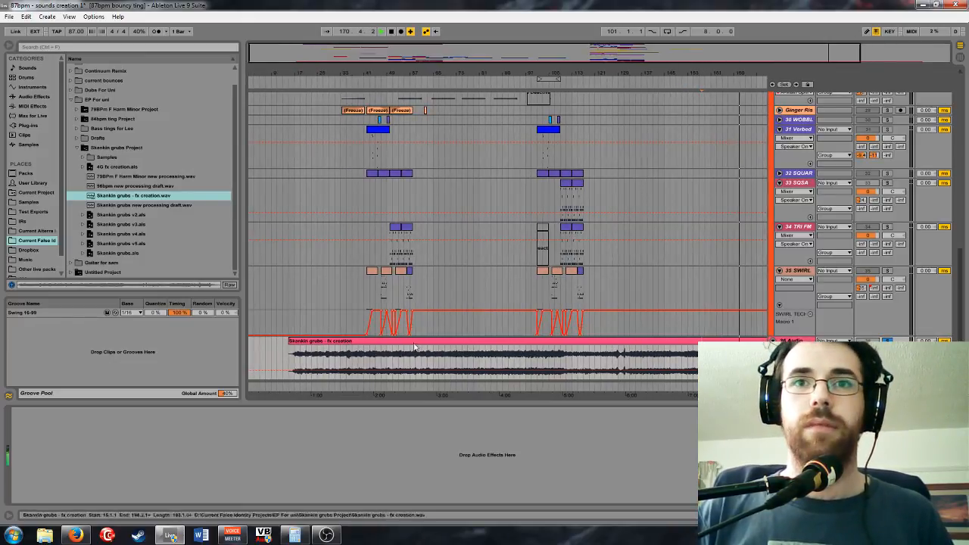
left_click(301, 365)
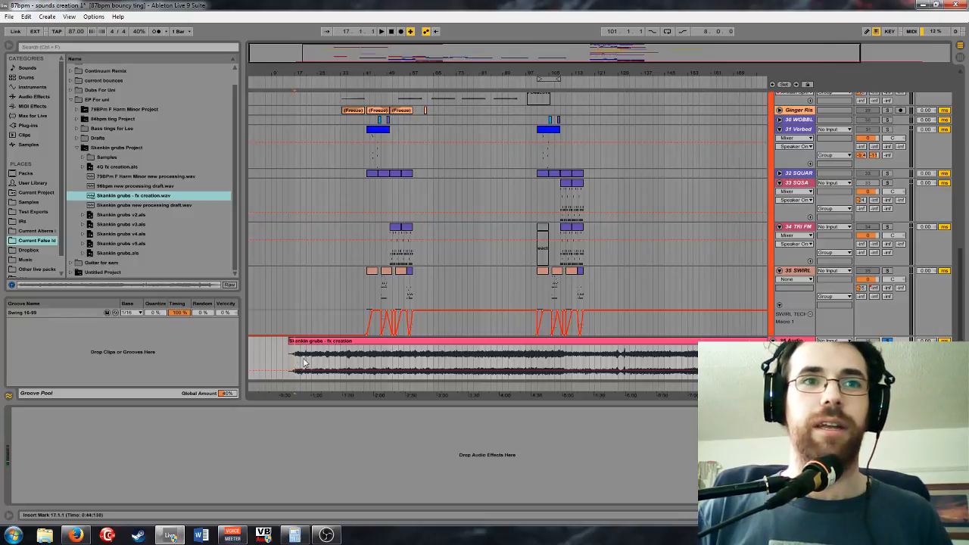
key("space")
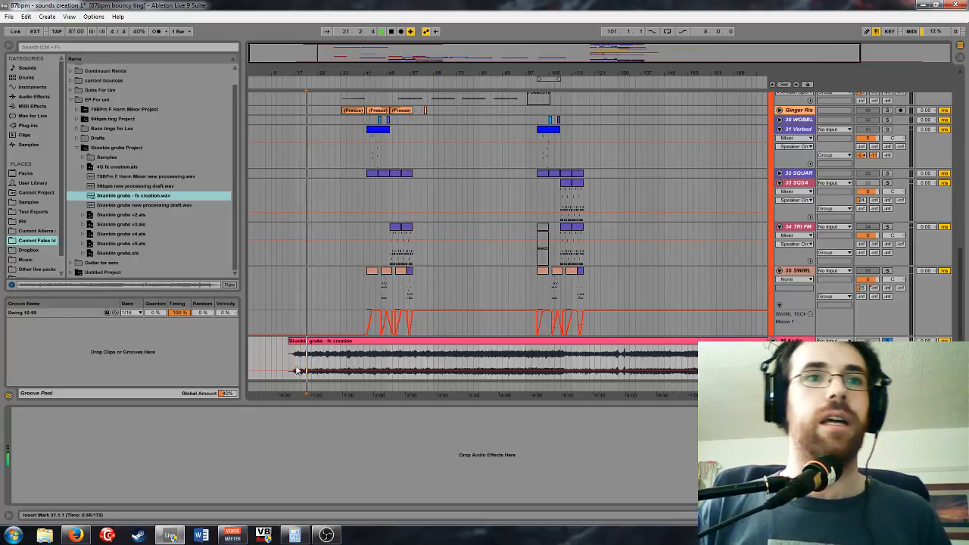
left_click(343, 360)
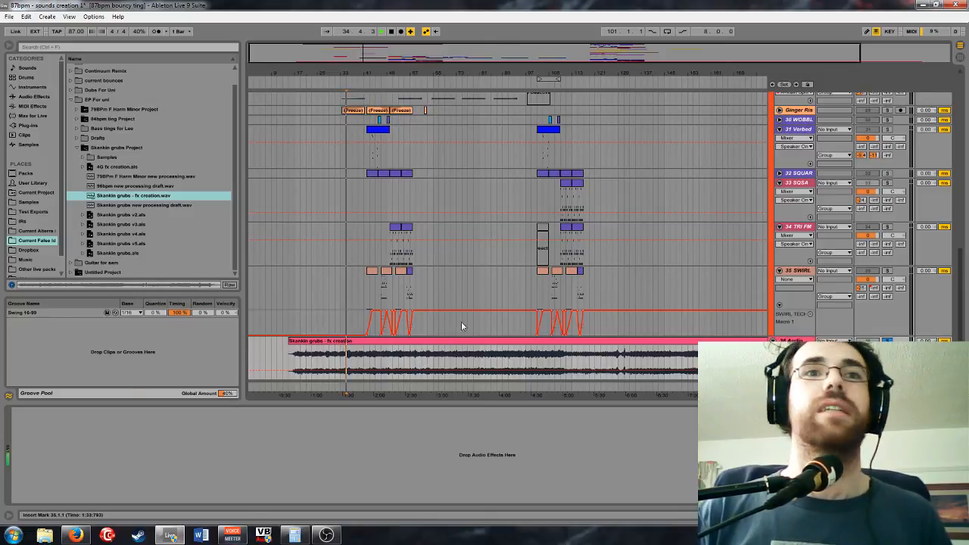
Collapse all the unfolded synth tracks inside the 1st tings group to a single row each
left_click_drag(365, 73, 383, 104)
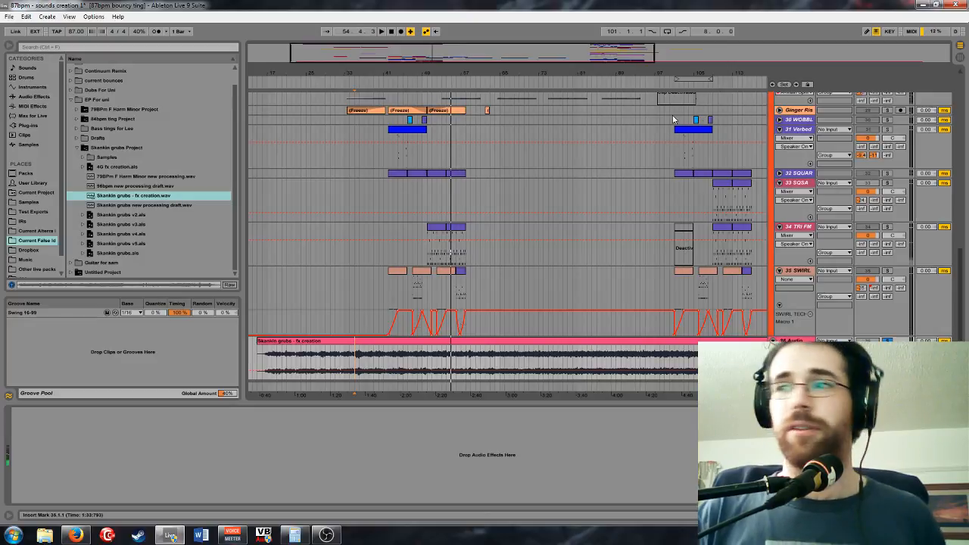
left_click_drag(583, 49, 585, 35)
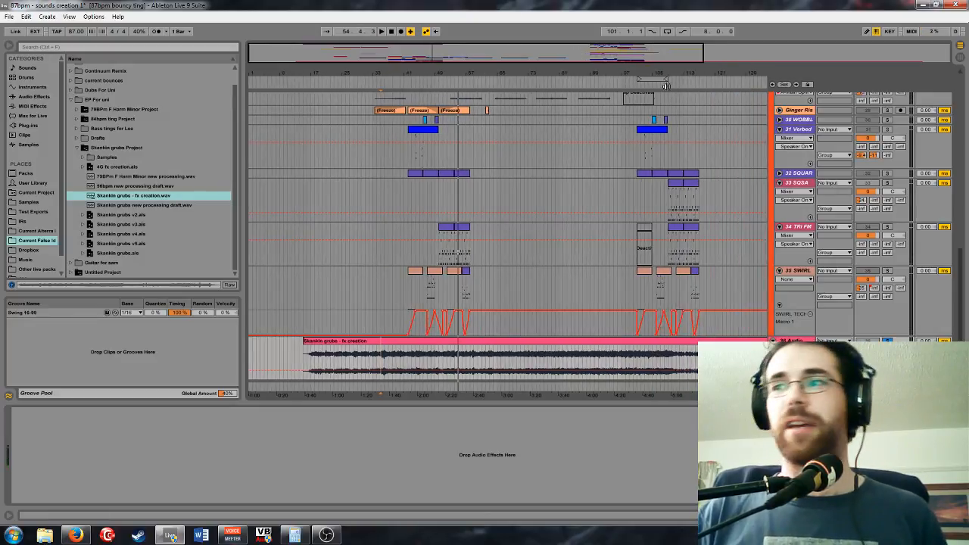
left_click_drag(653, 75, 653, 62)
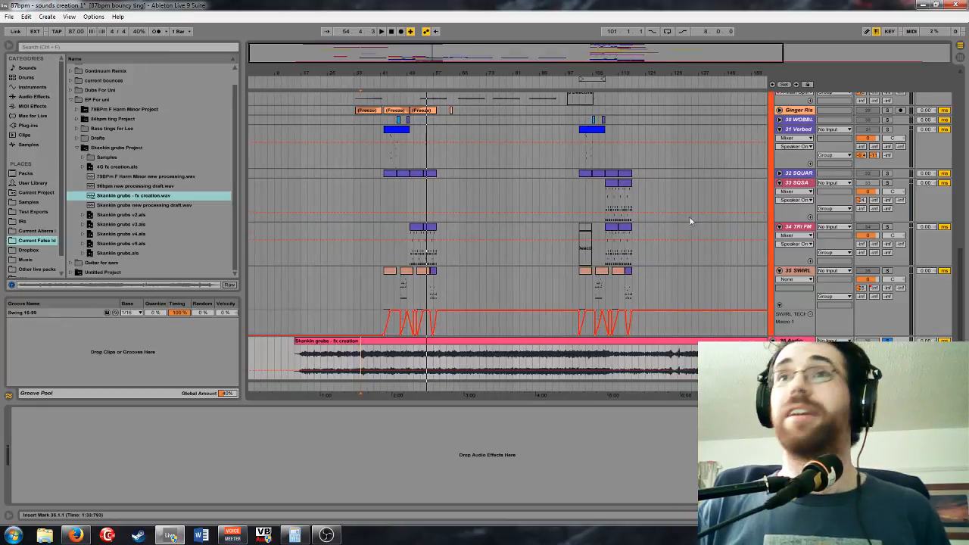
scroll(692, 220, "up", 3)
left_click(780, 220, "alt")
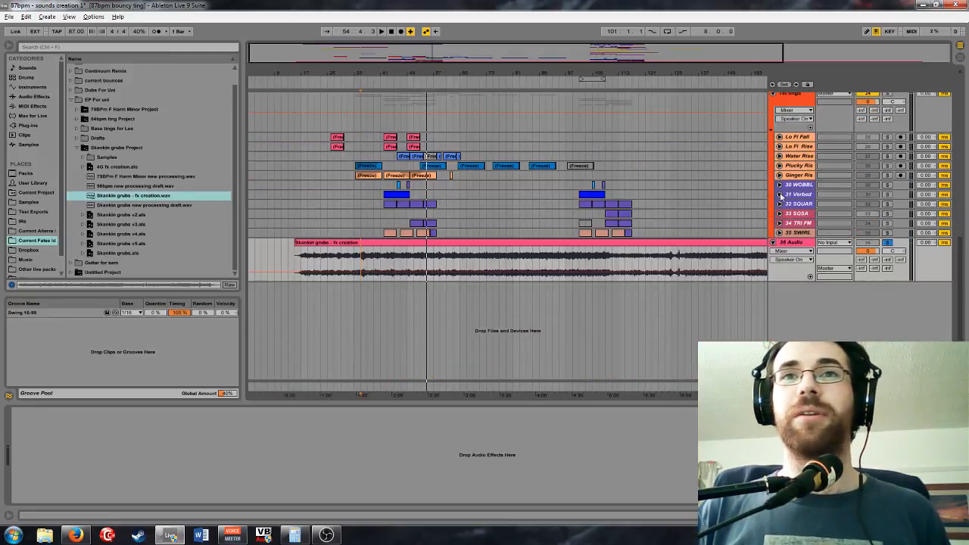
Fold the 1st tings group and all remaining expanded tracks so the whole arrangement fits in one overview
scroll(818, 239, "up", 1)
scroll(819, 238, "up", 2)
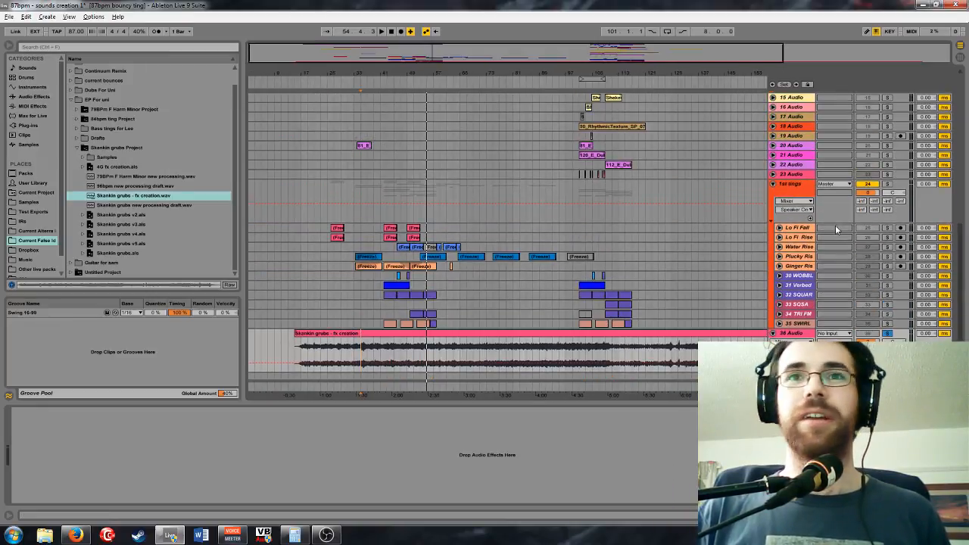
left_click(799, 189)
left_click(773, 184)
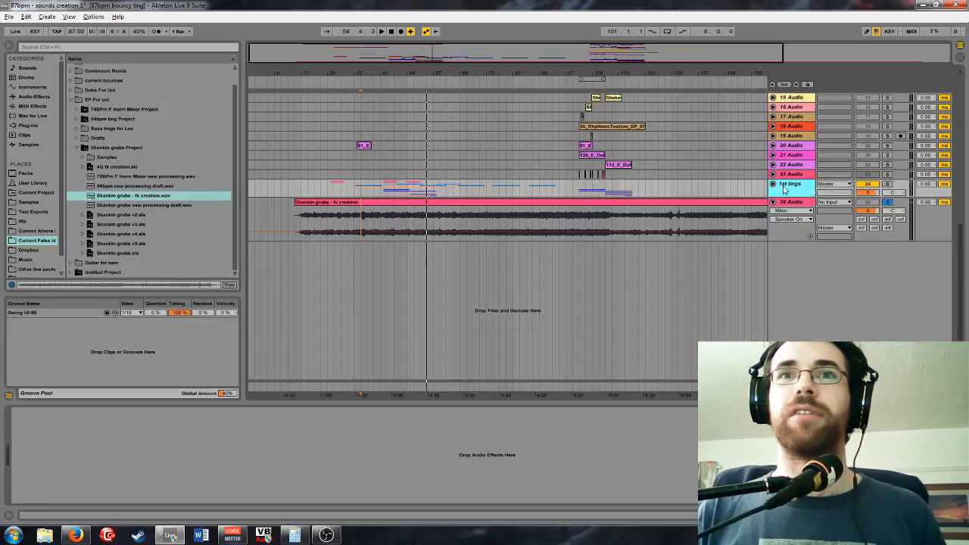
scroll(794, 205, "up", 1)
left_click(773, 204)
scroll(795, 231, "up", 6)
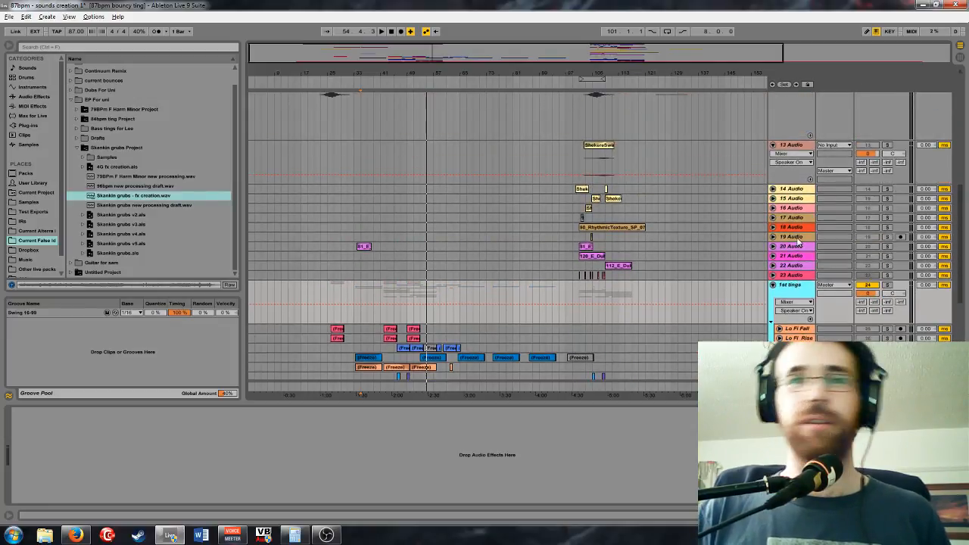
left_click(773, 246, "alt")
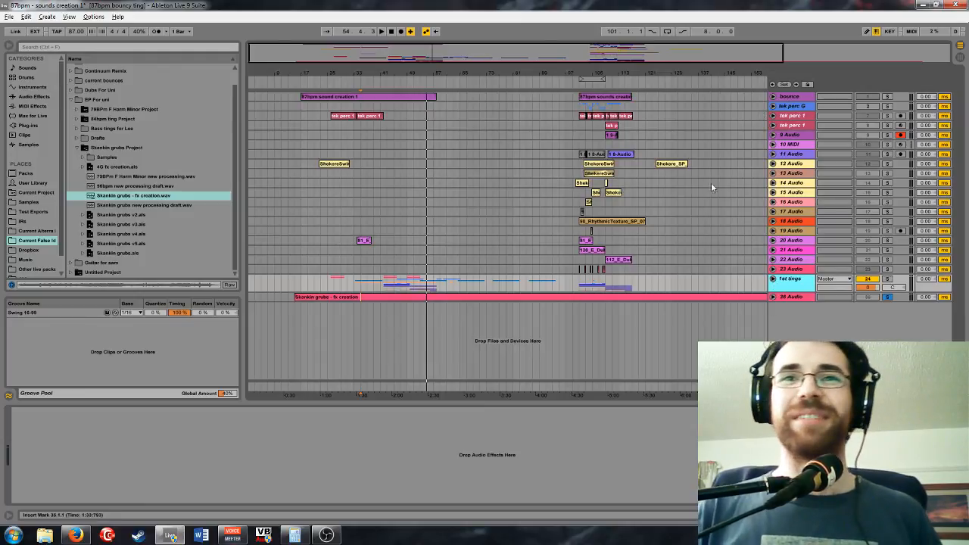
left_click_drag(500, 61, 560, 60)
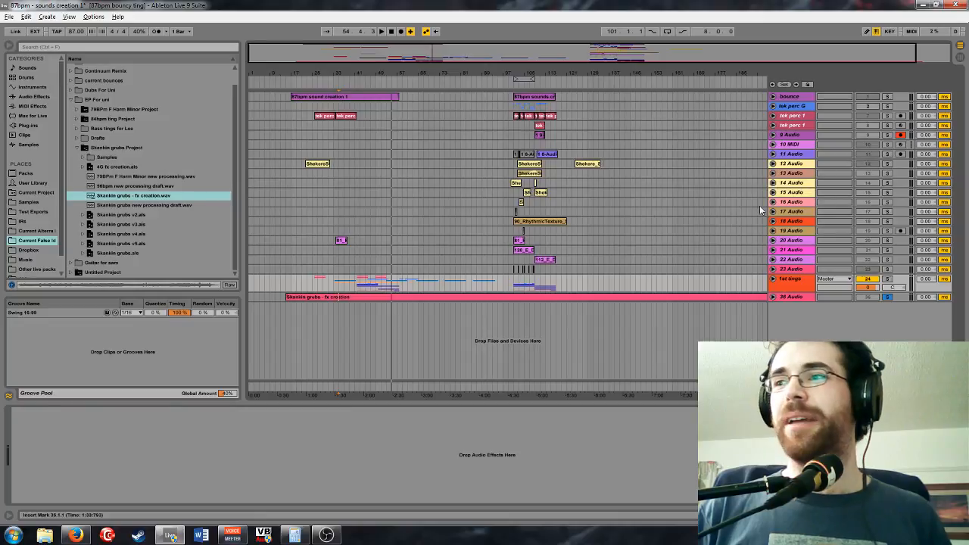